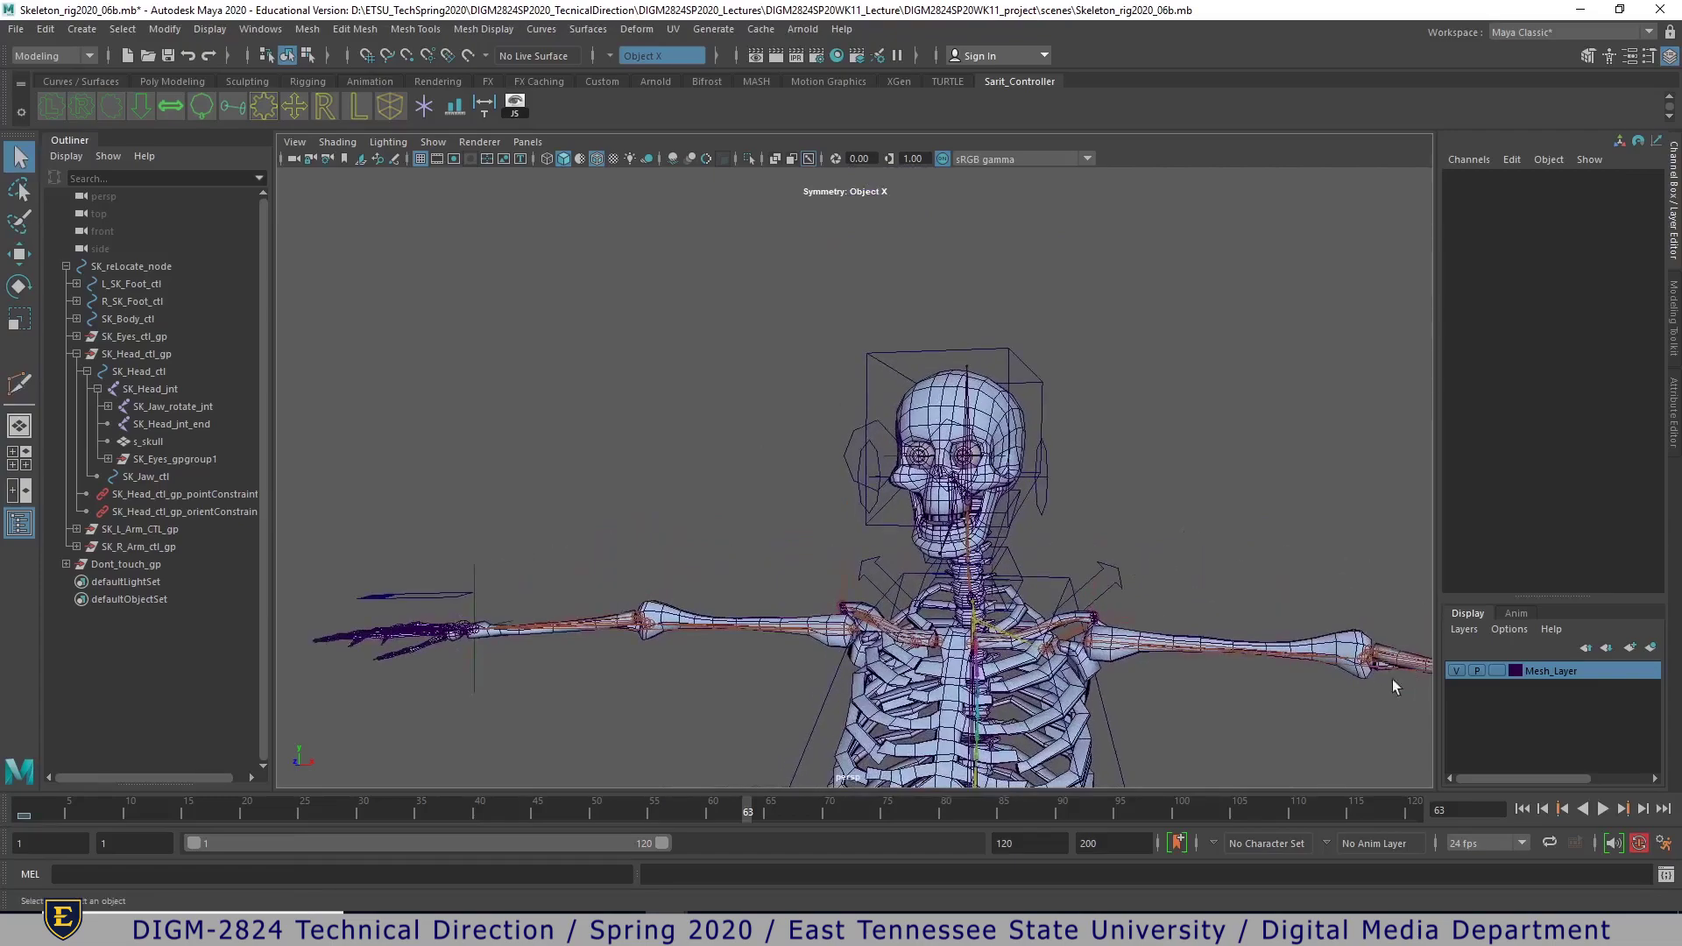
- Limit the perspective view's displayed object types to polygons and NURBS surfaces, hiding joints and control curves
{"action": "left_click", "coordinate": [434, 142]}
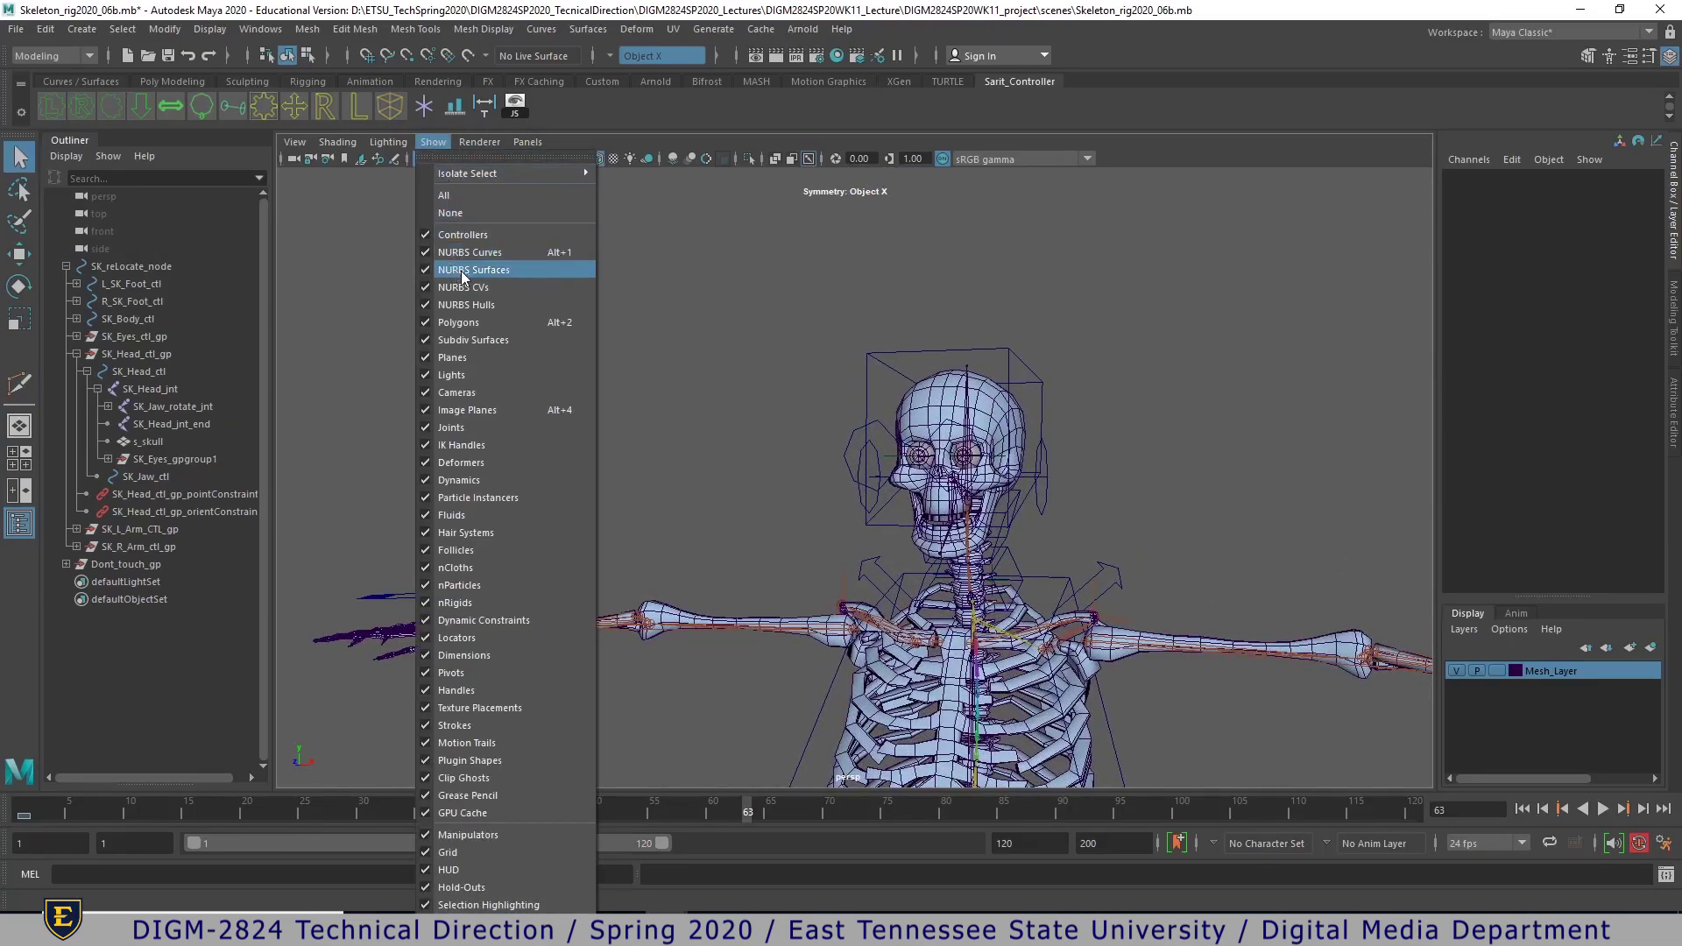
{"action": "left_click", "coordinate": [481, 213]}
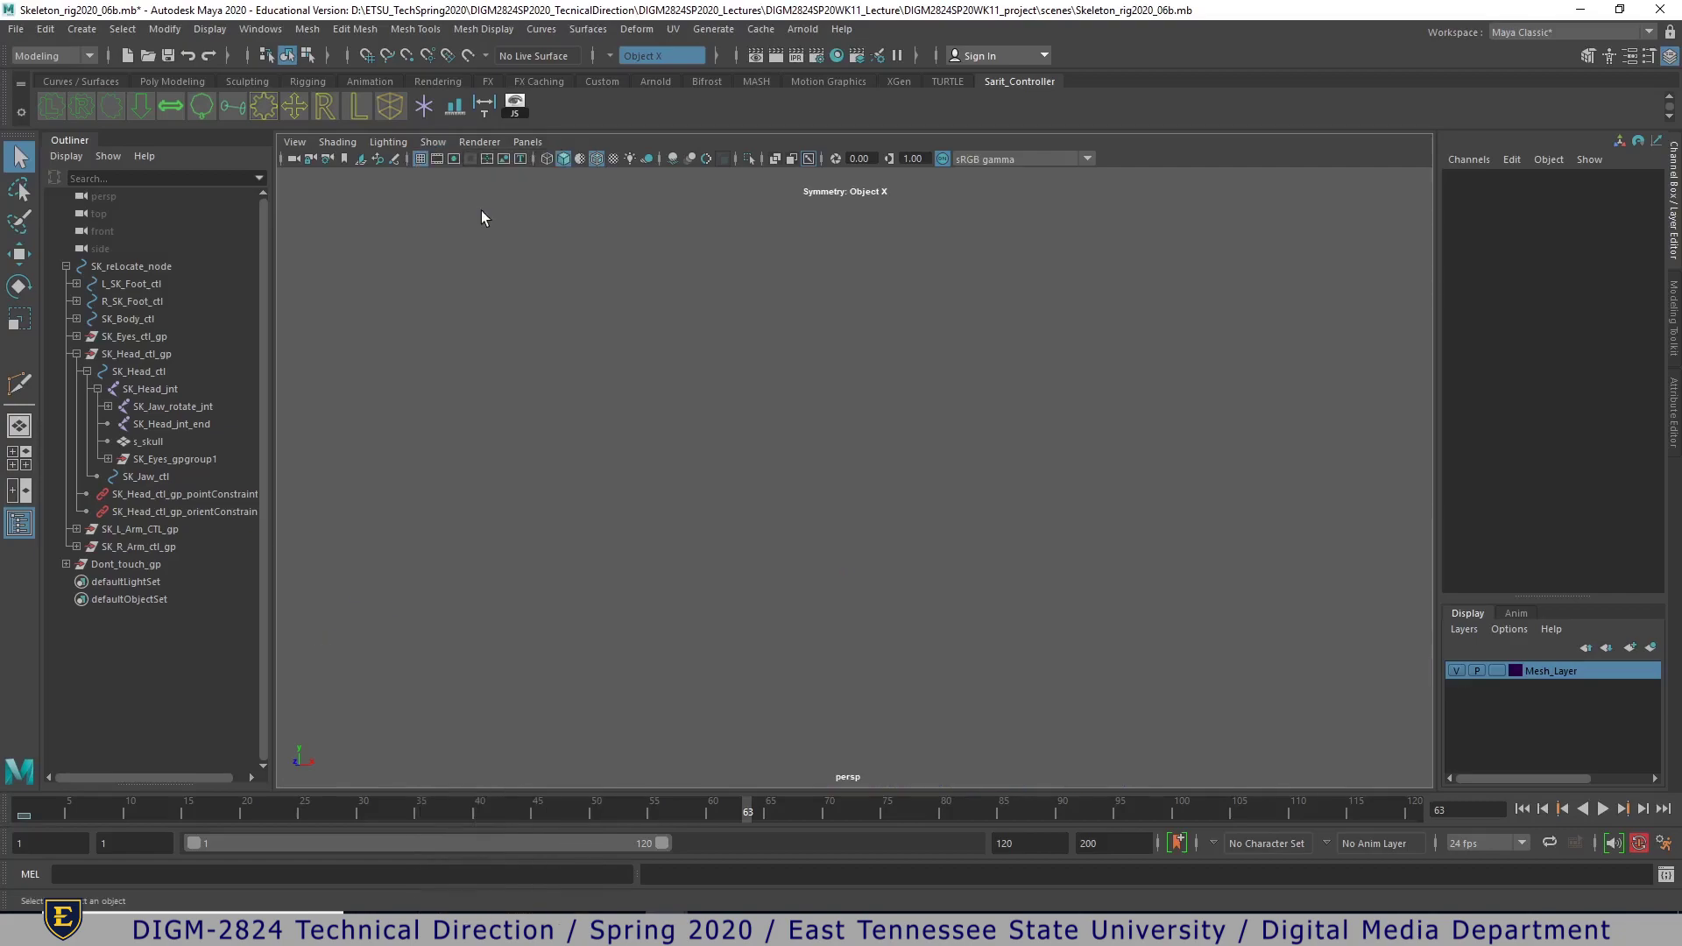
{"action": "left_click", "coordinate": [433, 143]}
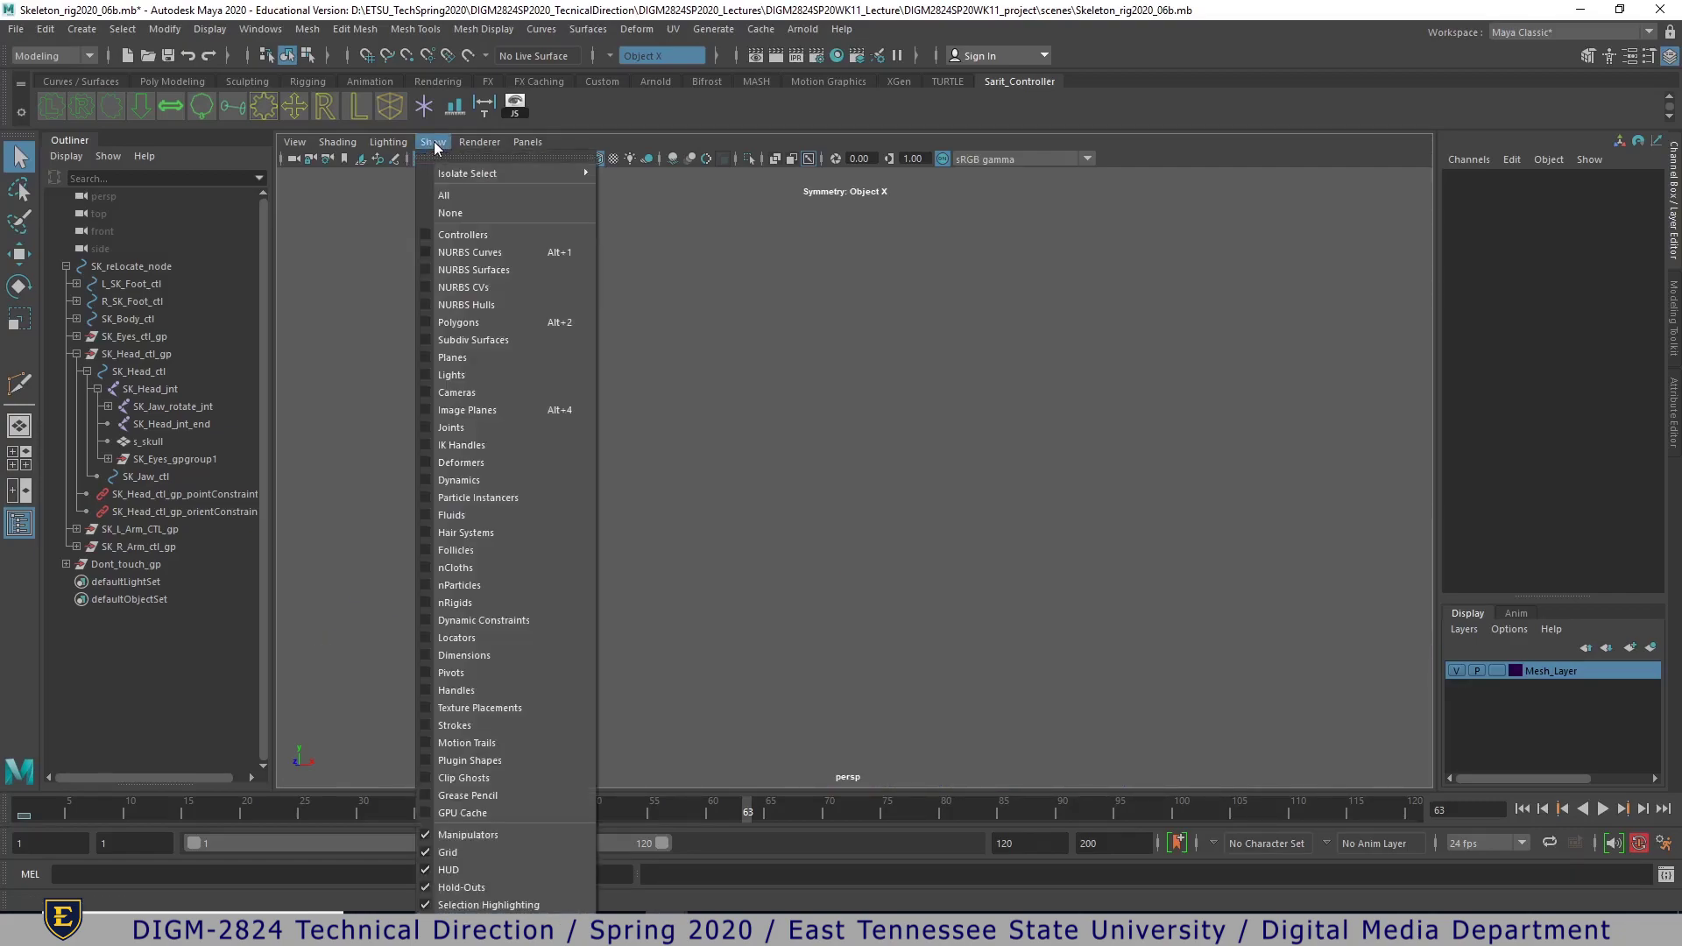
{"action": "left_click", "coordinate": [464, 323]}
{"action": "left_click", "coordinate": [434, 143]}
{"action": "left_click", "coordinate": [481, 252]}
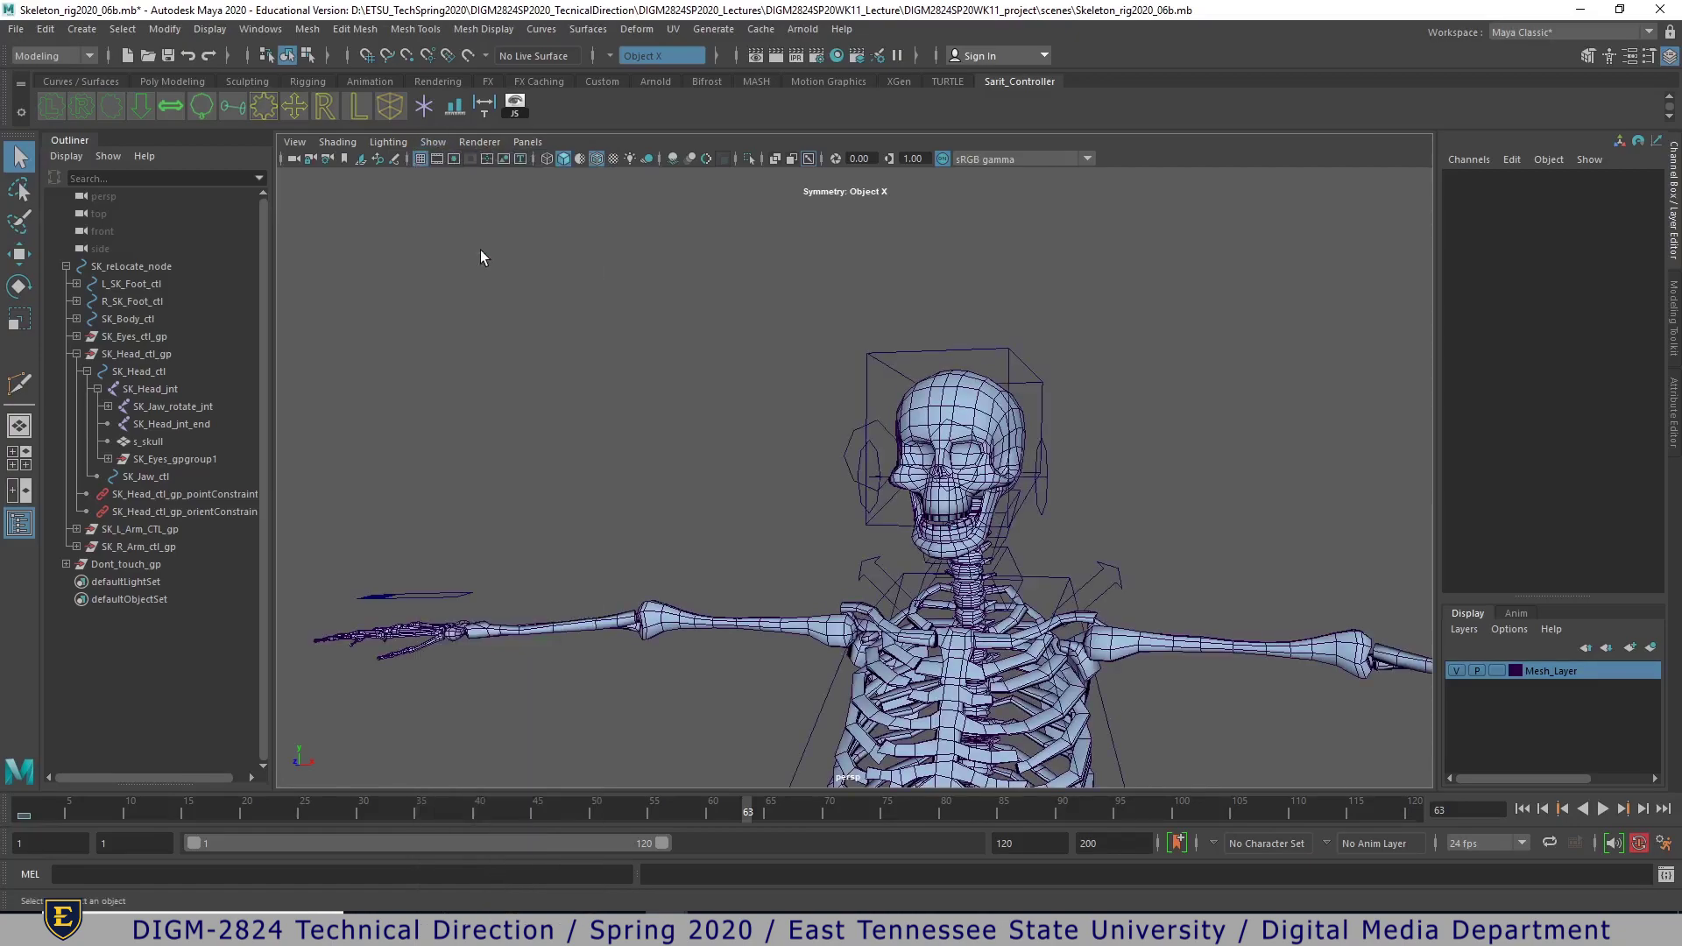
{"action": "left_click", "coordinate": [434, 143]}
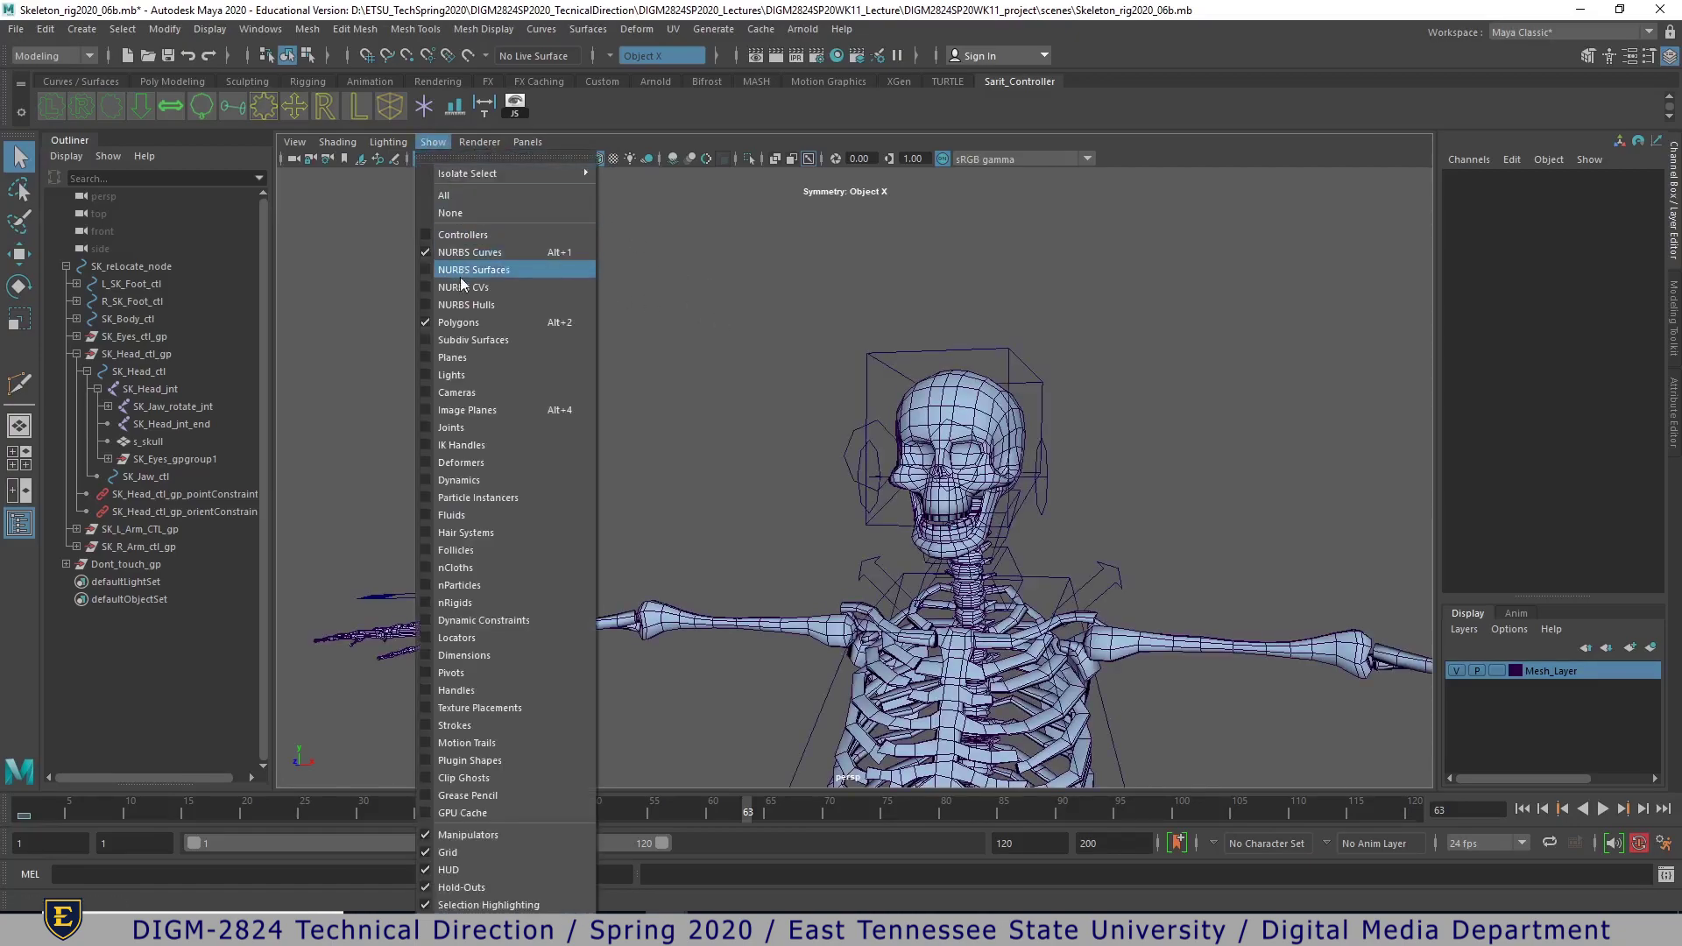
{"action": "left_click", "coordinate": [464, 268]}
{"action": "left_click", "coordinate": [434, 142]}
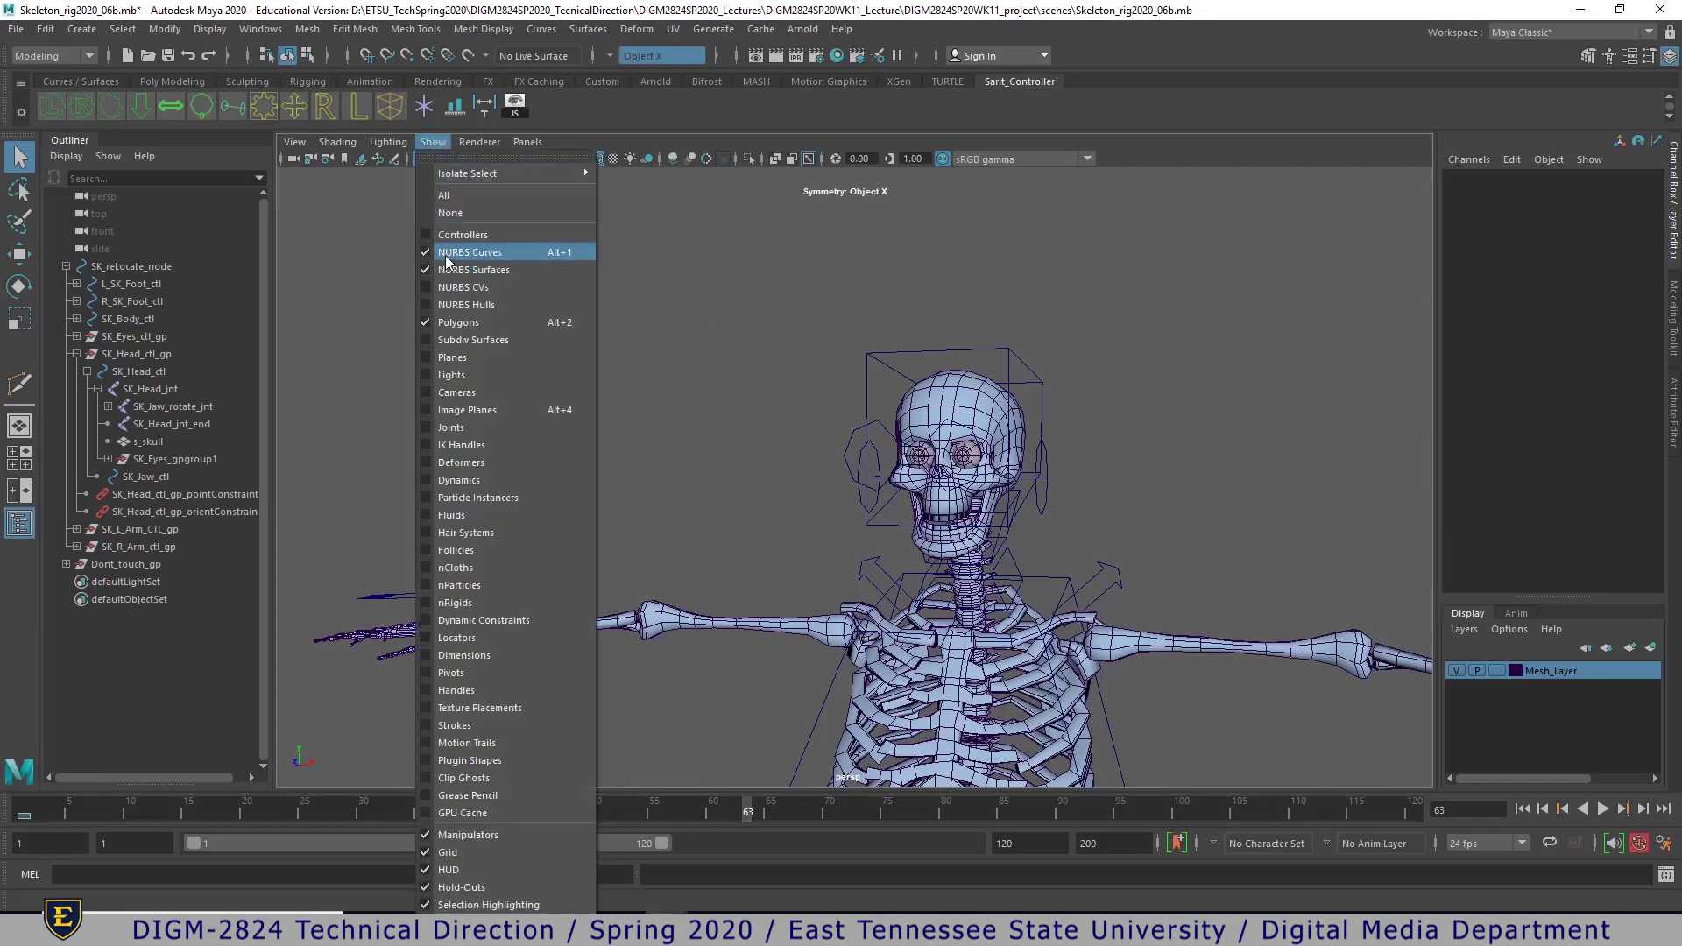
{"action": "left_click", "coordinate": [464, 252]}
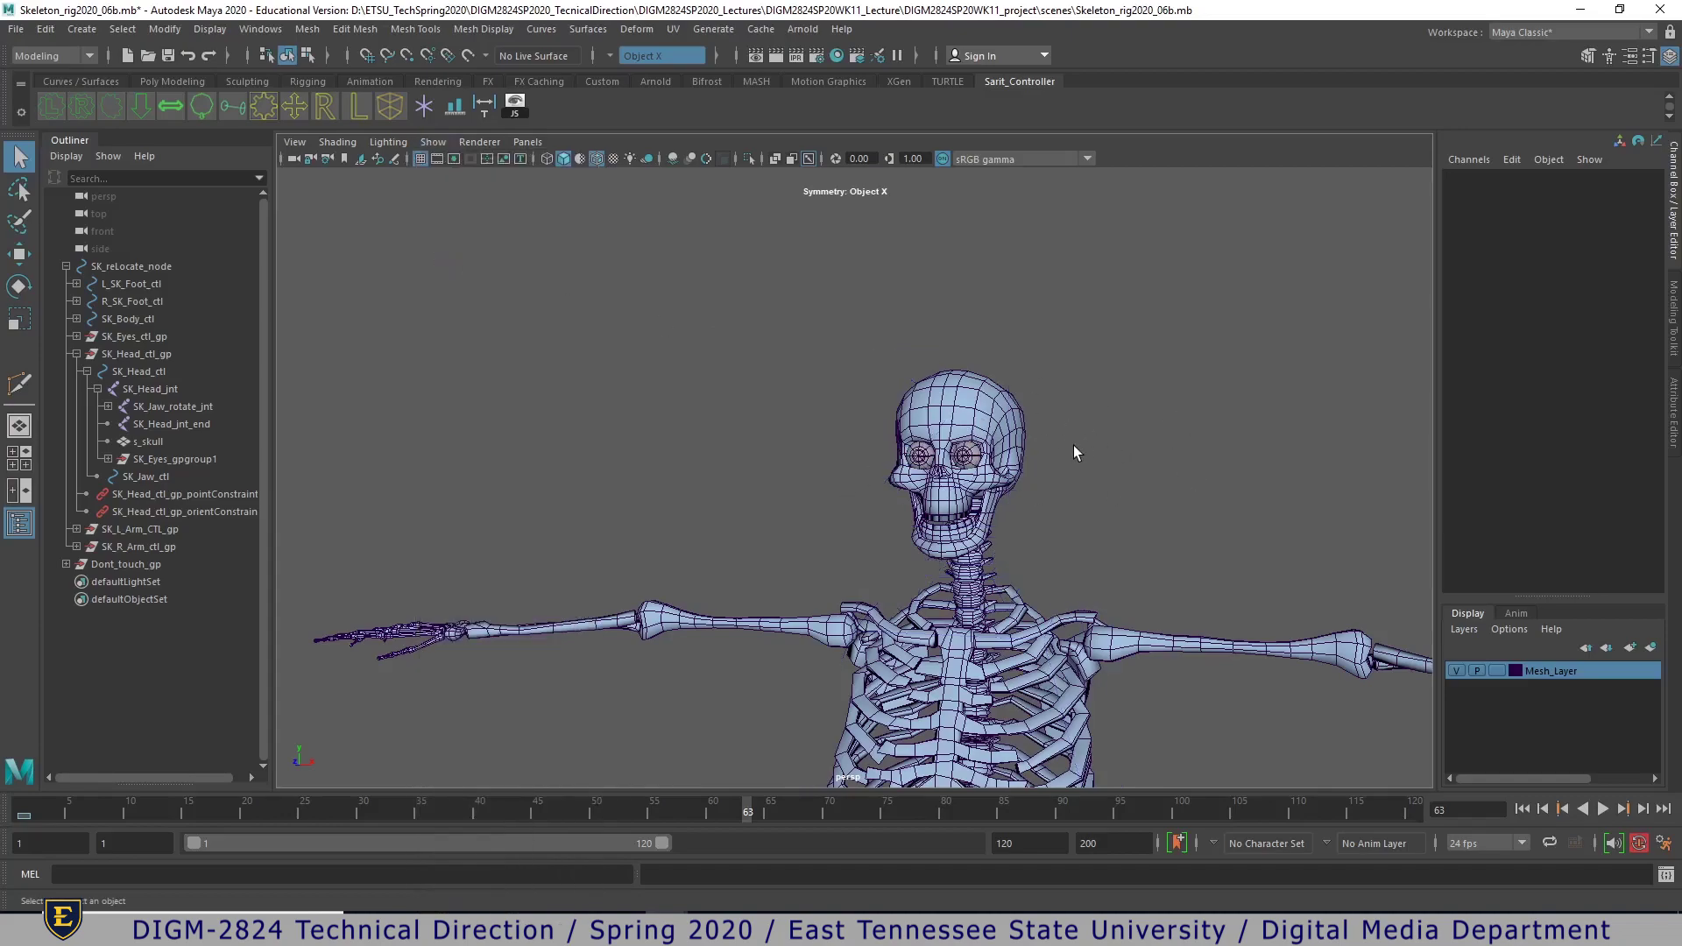
- Cycle Mesh_Layer's display type through template and reference, leaving the layer set to template
{"action": "middle_click_drag", "start_coordinate": [1073, 445], "coordinate": [905, 347], "text": "alt"}
{"action": "left_click", "coordinate": [1495, 671]}
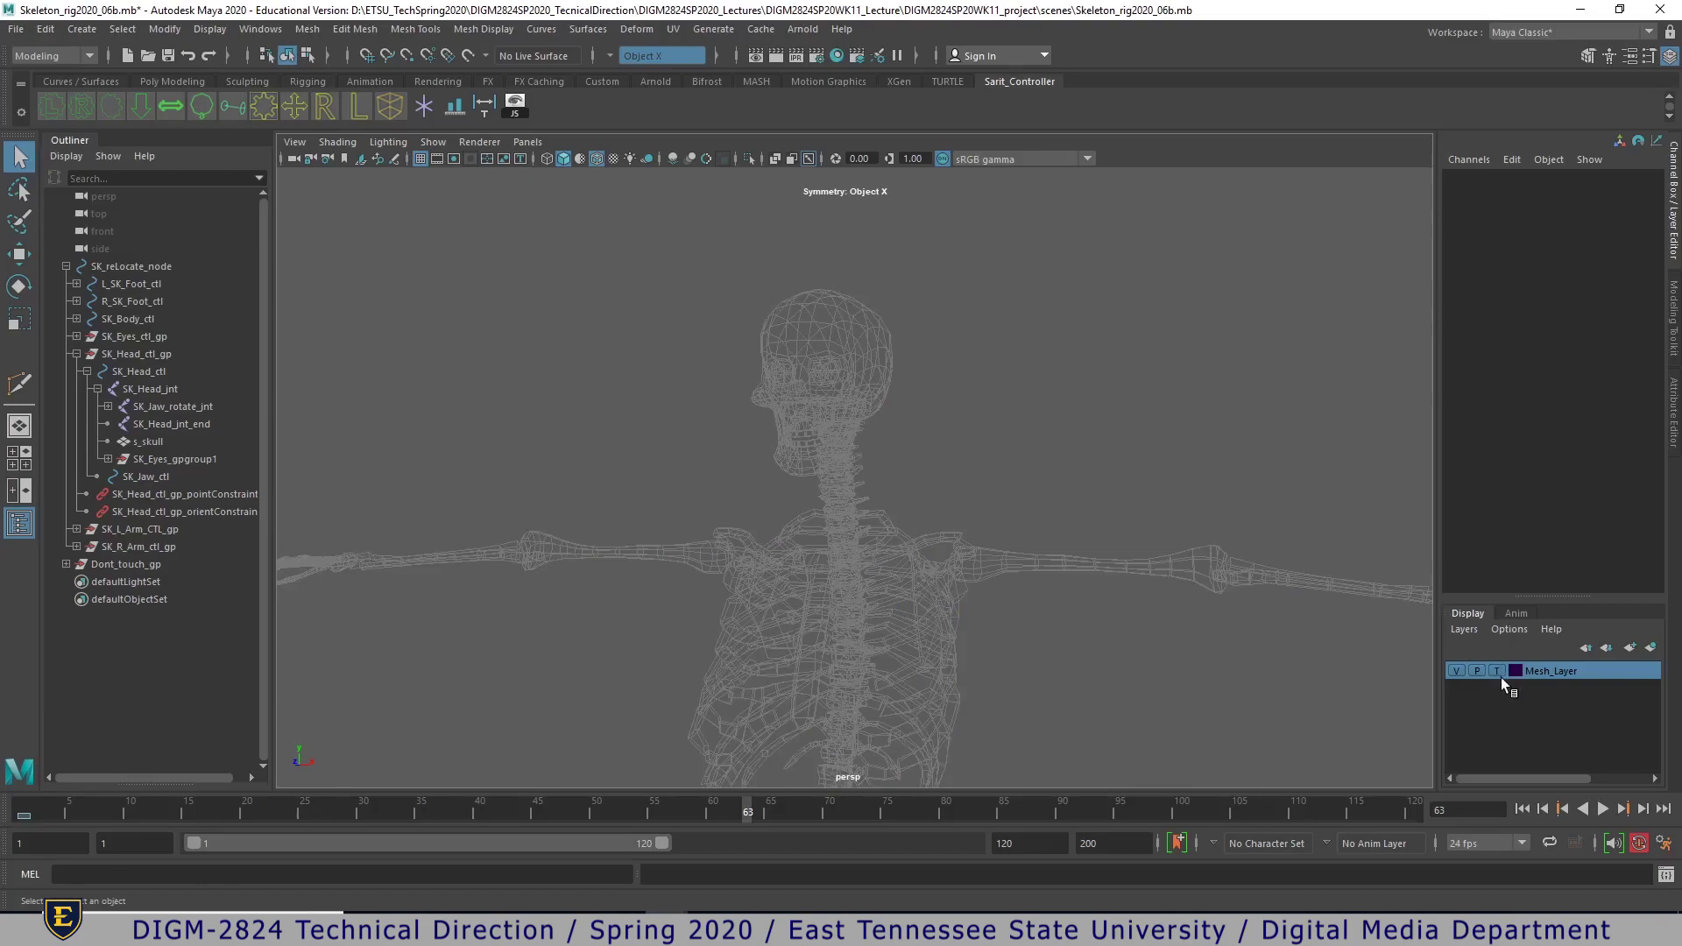
{"action": "left_click_drag", "start_coordinate": [1027, 404], "coordinate": [945, 404], "text": "alt"}
{"action": "left_click", "coordinate": [1497, 671]}
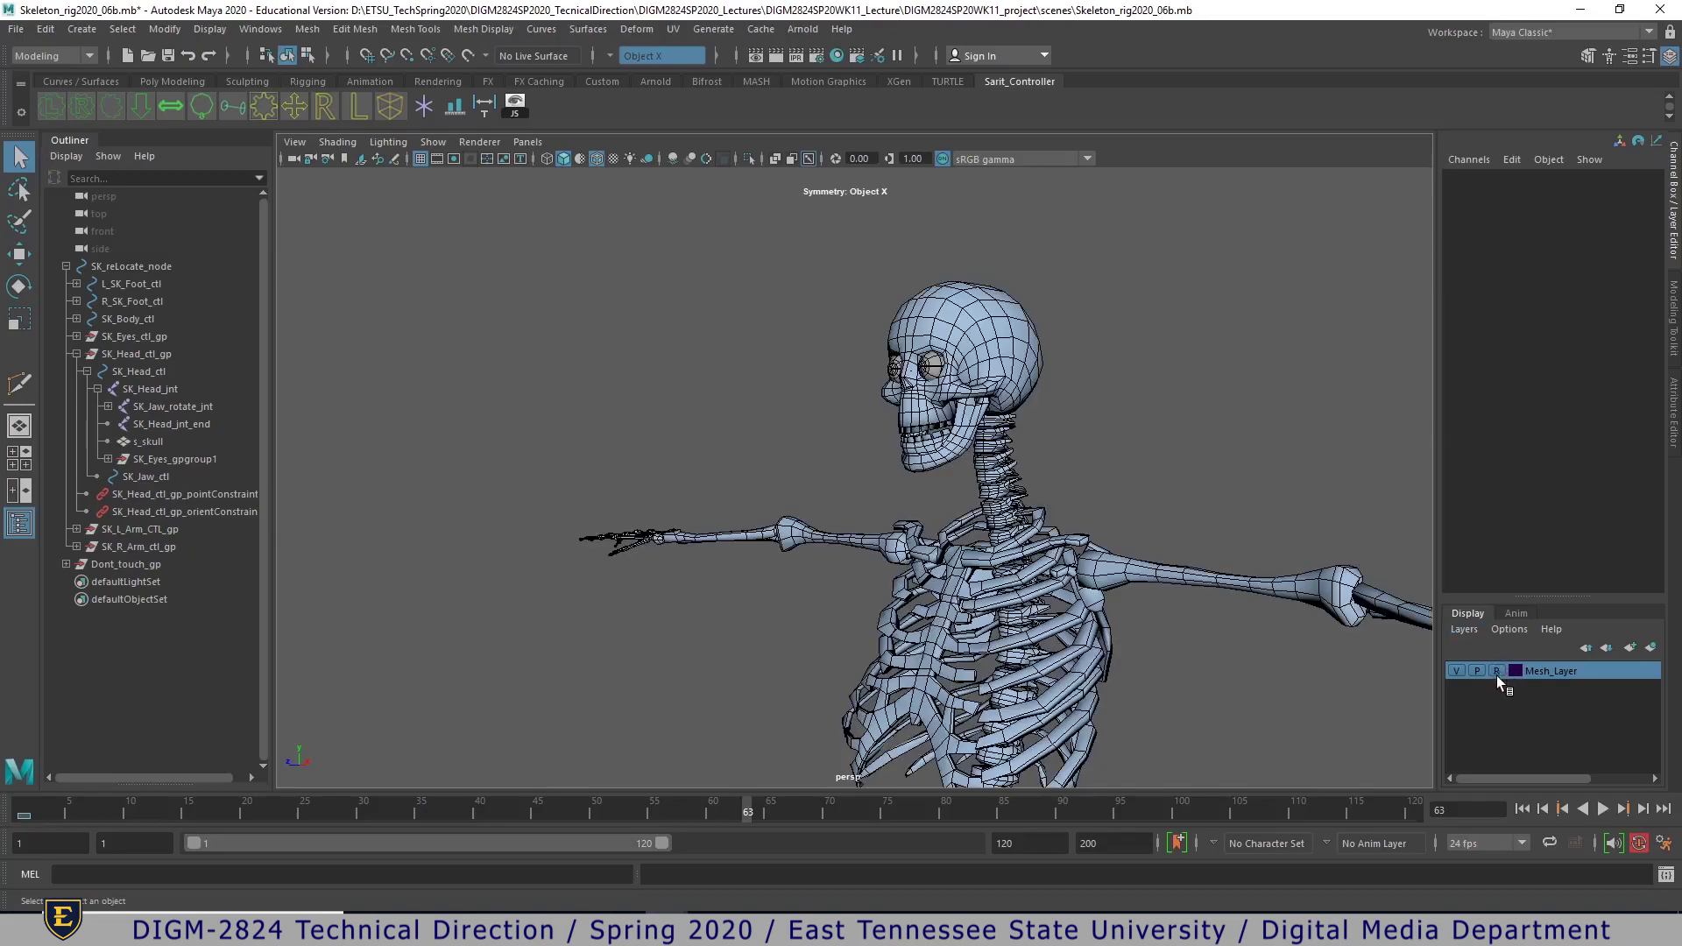
{"action": "right_click_drag", "start_coordinate": [960, 375], "coordinate": [1118, 402], "text": "alt"}
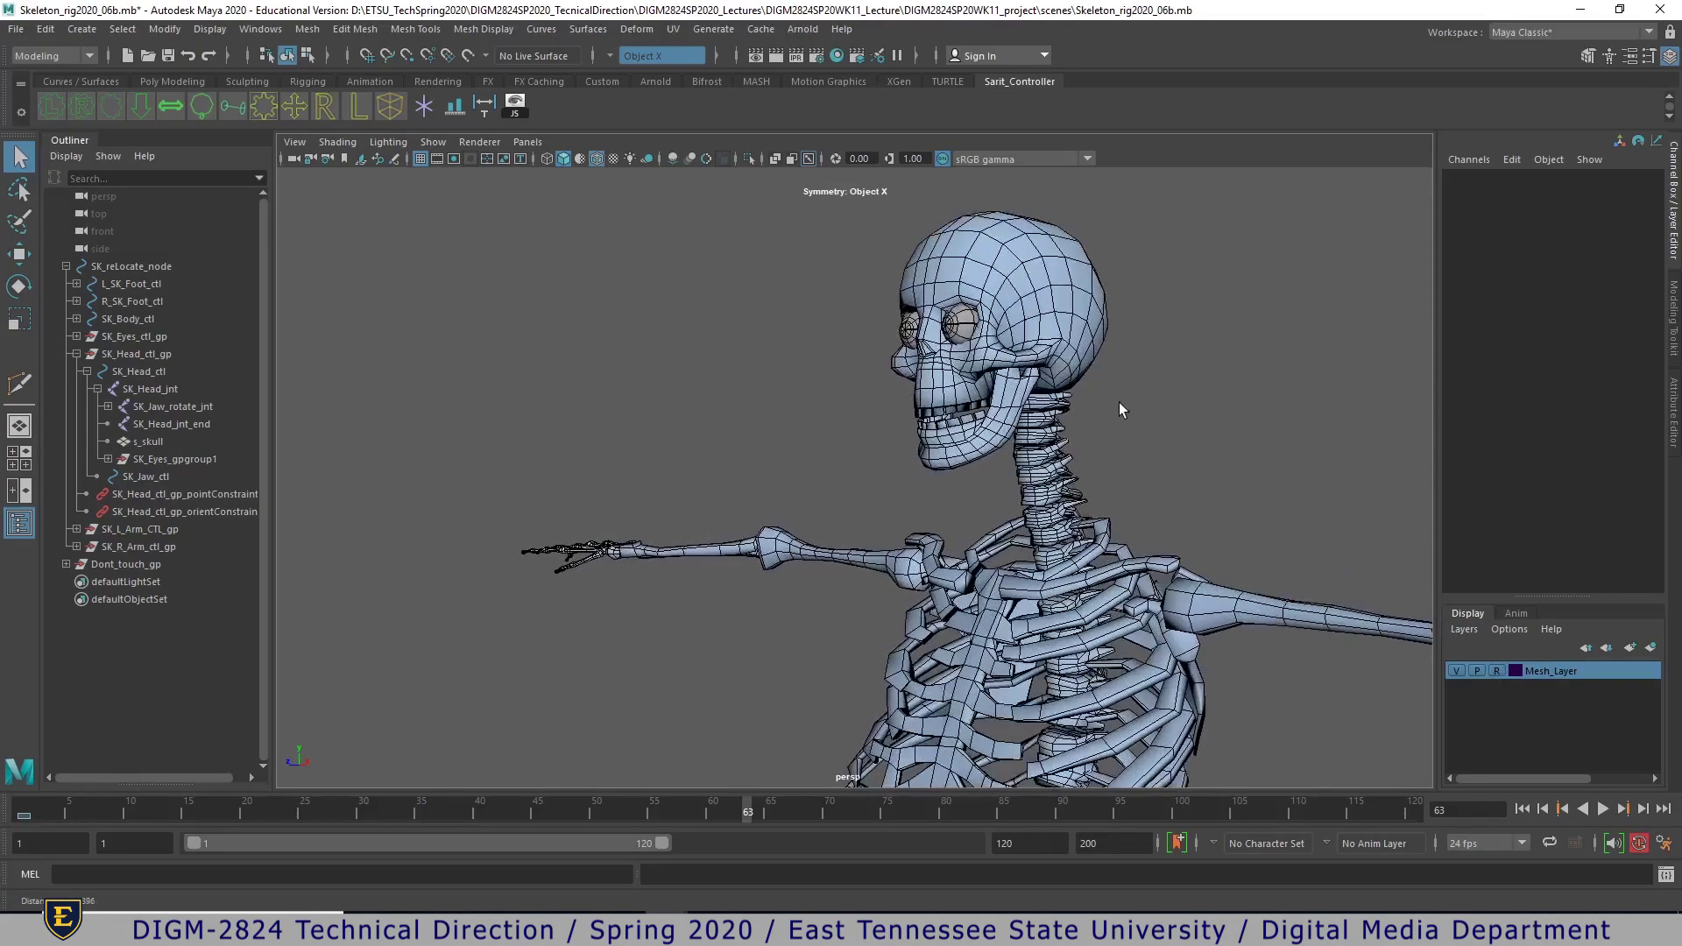
{"action": "middle_click_drag", "start_coordinate": [1117, 402], "coordinate": [952, 483], "text": "alt"}
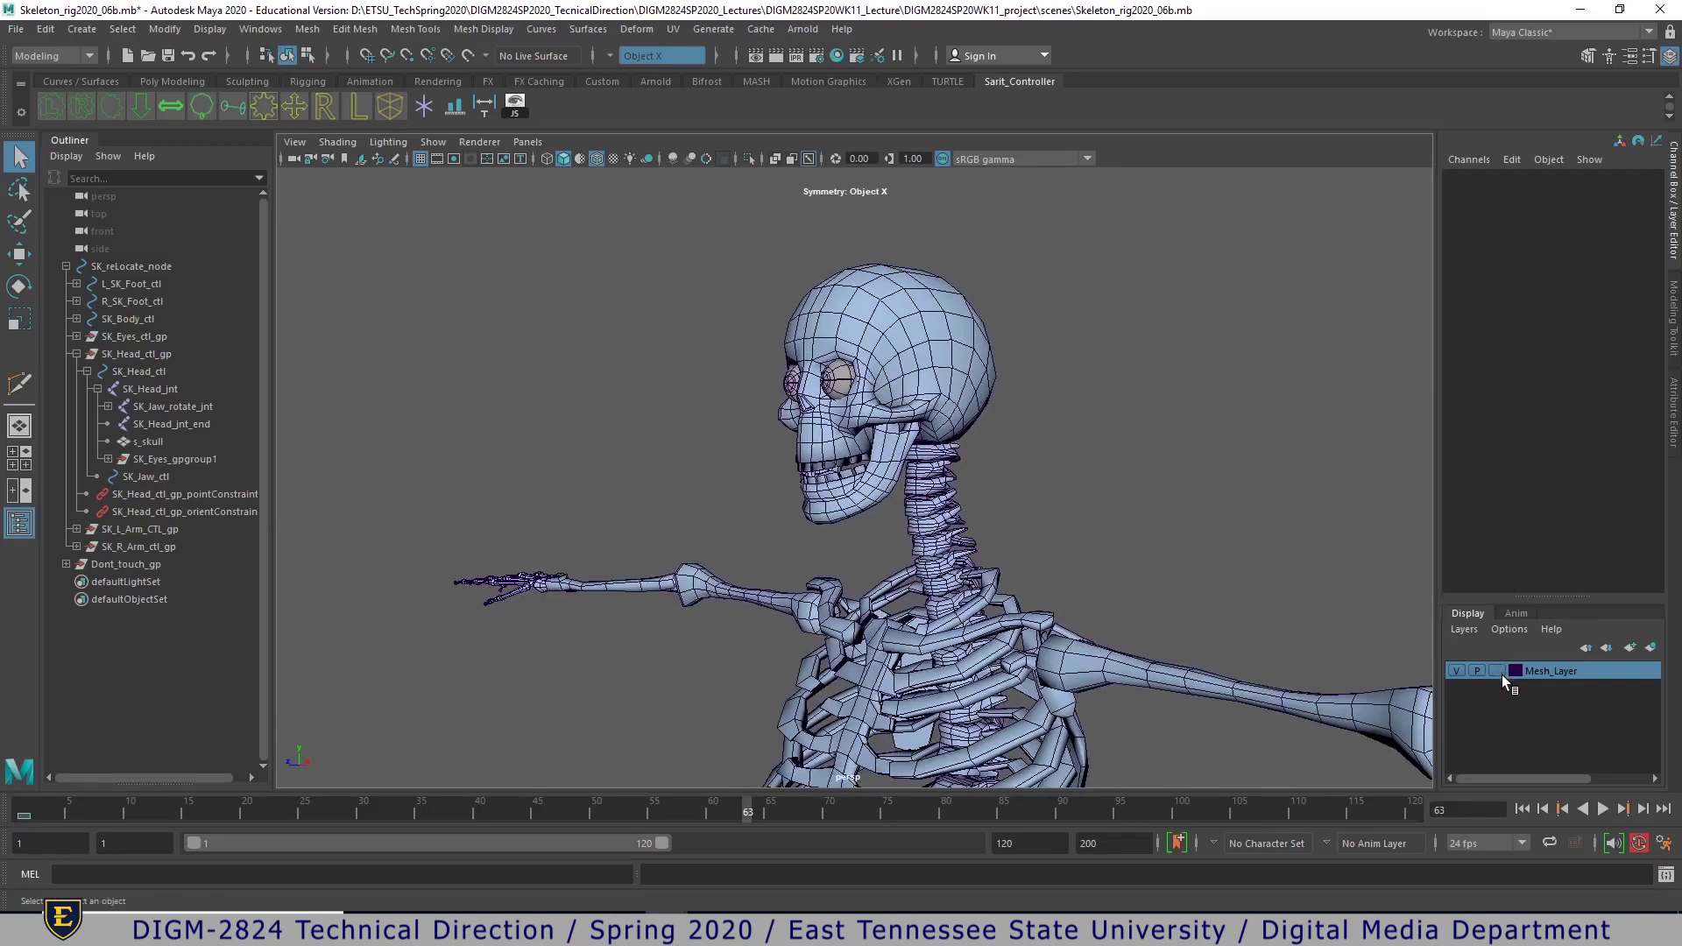
{"action": "left_click", "coordinate": [1499, 671]}
{"action": "left_click_drag", "start_coordinate": [859, 342], "coordinate": [935, 429], "text": "alt"}
{"action": "right_click_drag", "start_coordinate": [933, 425], "coordinate": [962, 404], "text": "alt"}
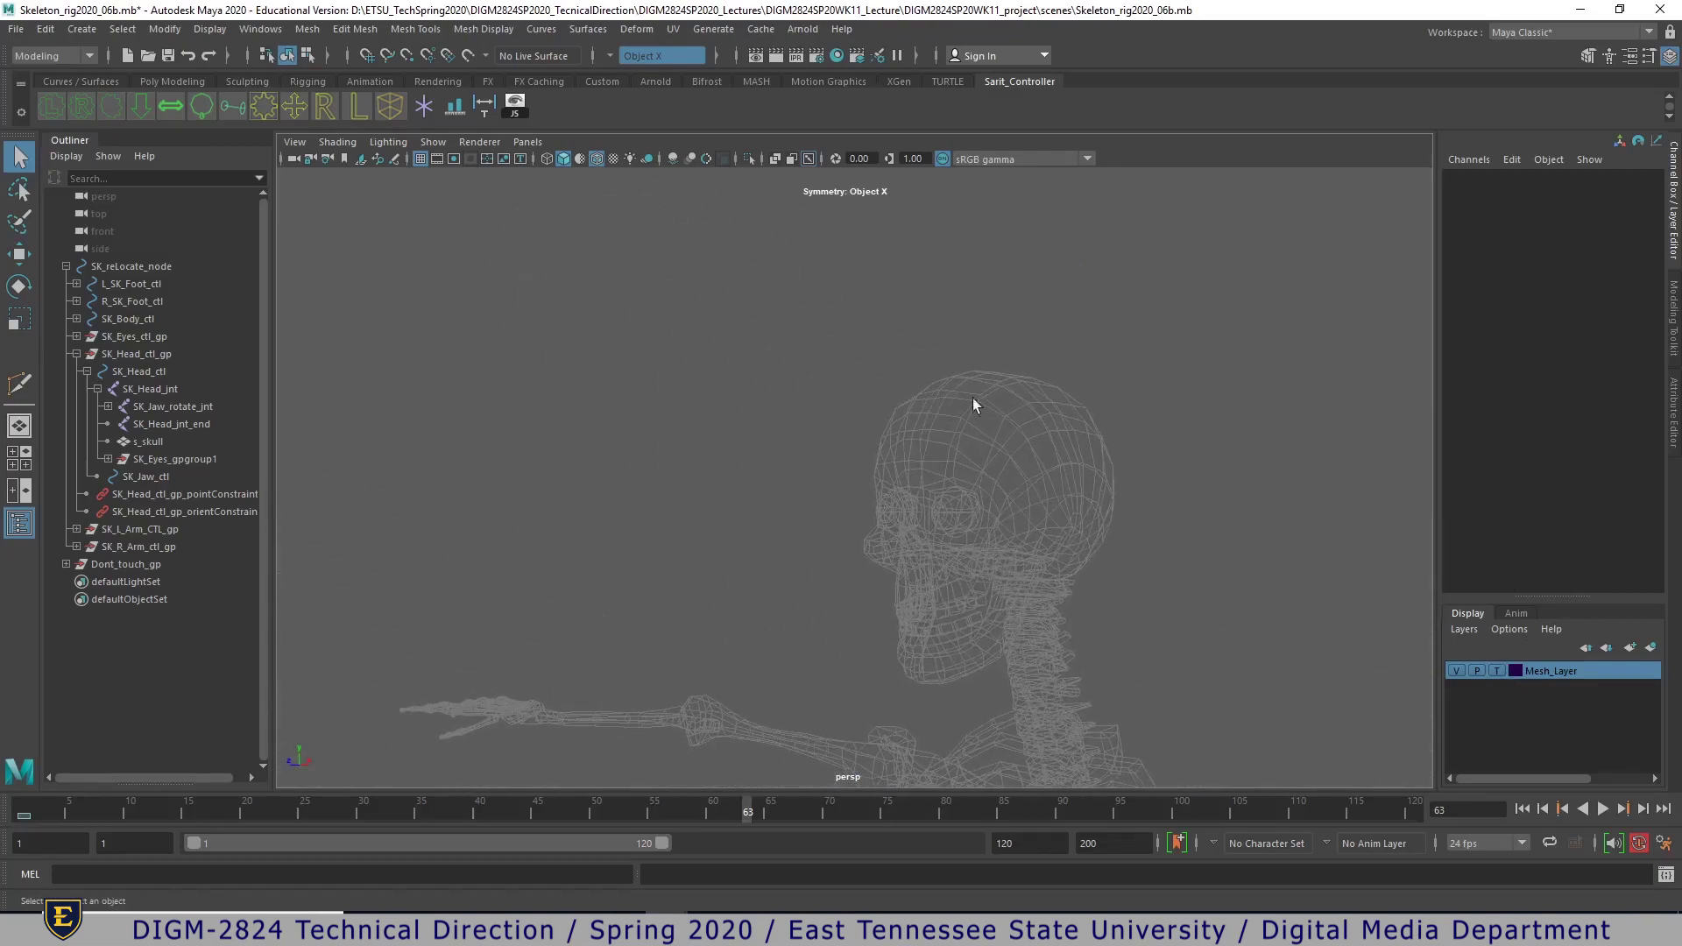
- Create a polygon cube and raise it into the skull, at a Translate Y of about 37.083
{"action": "left_click", "coordinate": [183, 81]}
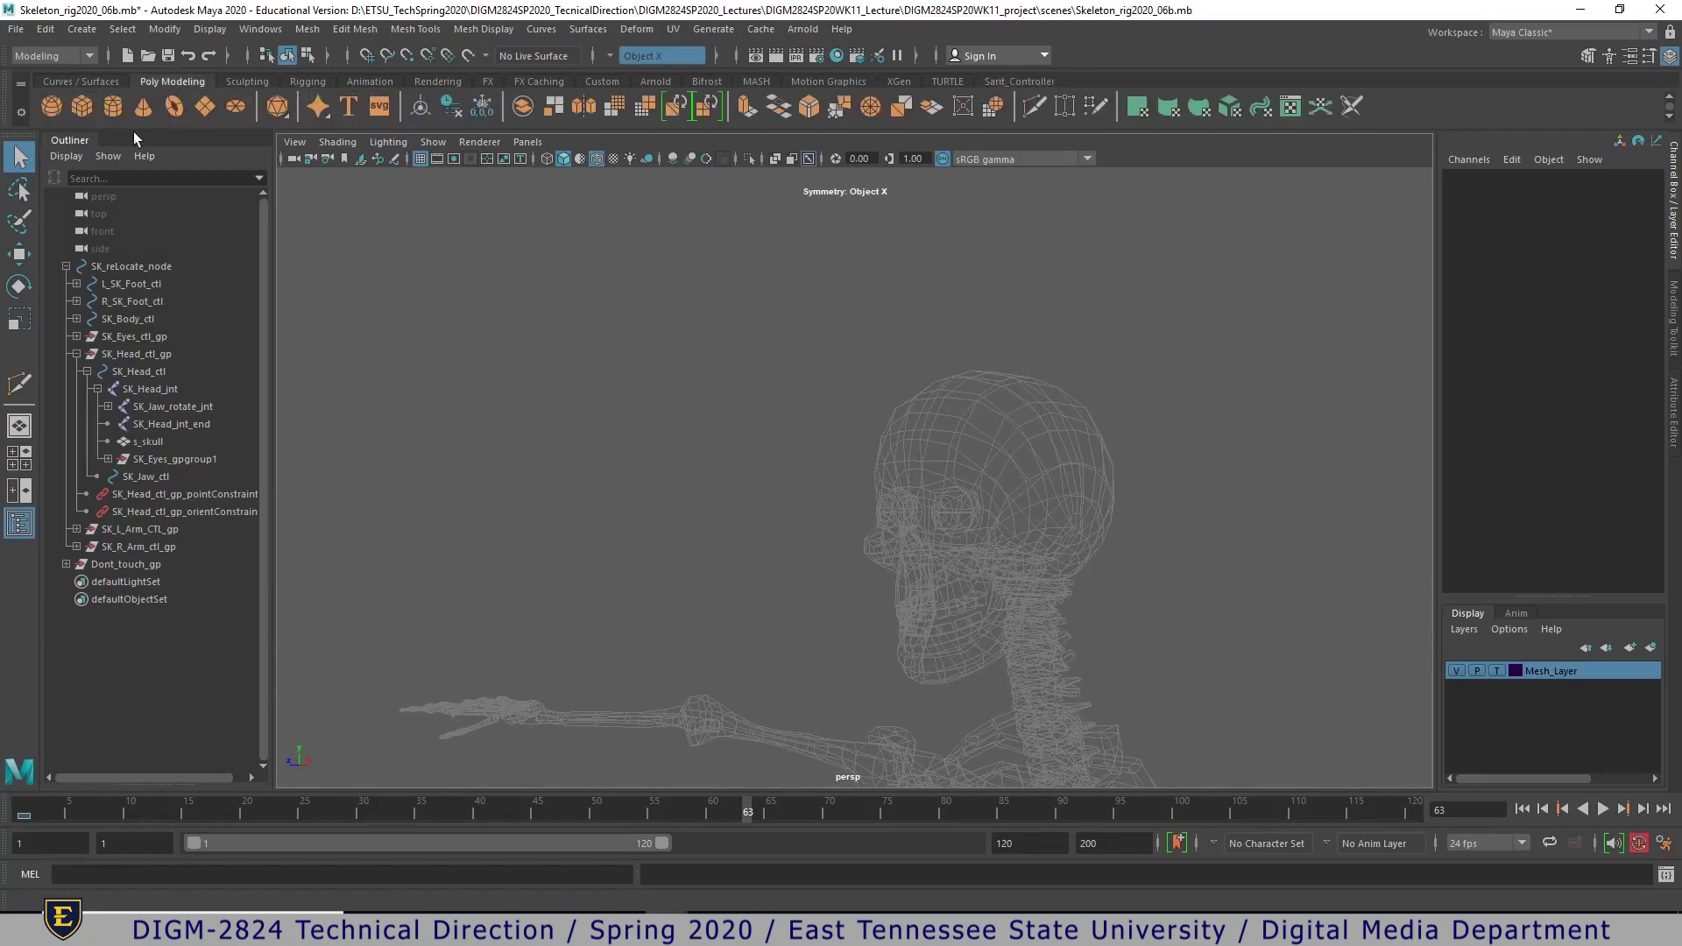
{"action": "right_click_drag", "start_coordinate": [1021, 534], "coordinate": [867, 589], "text": "alt"}
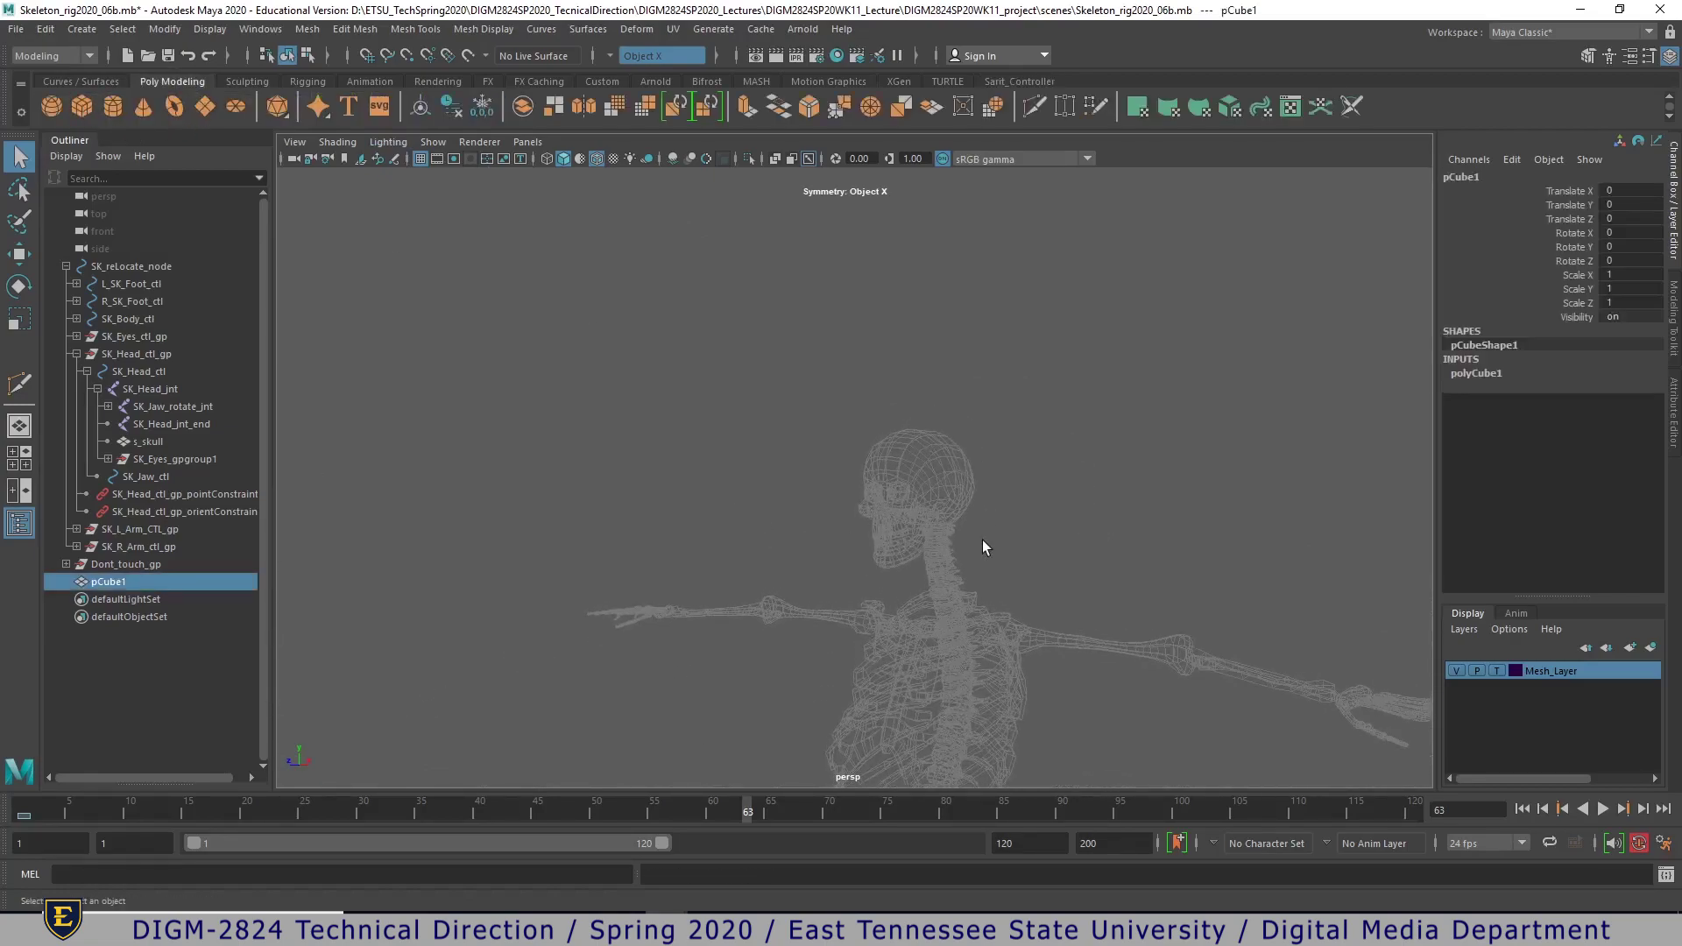
{"action": "key", "text": "w"}
{"action": "middle_click_drag", "start_coordinate": [941, 638], "coordinate": [950, 249], "text": "alt"}
{"action": "right_click_drag", "start_coordinate": [951, 249], "coordinate": [529, 420], "text": "alt"}
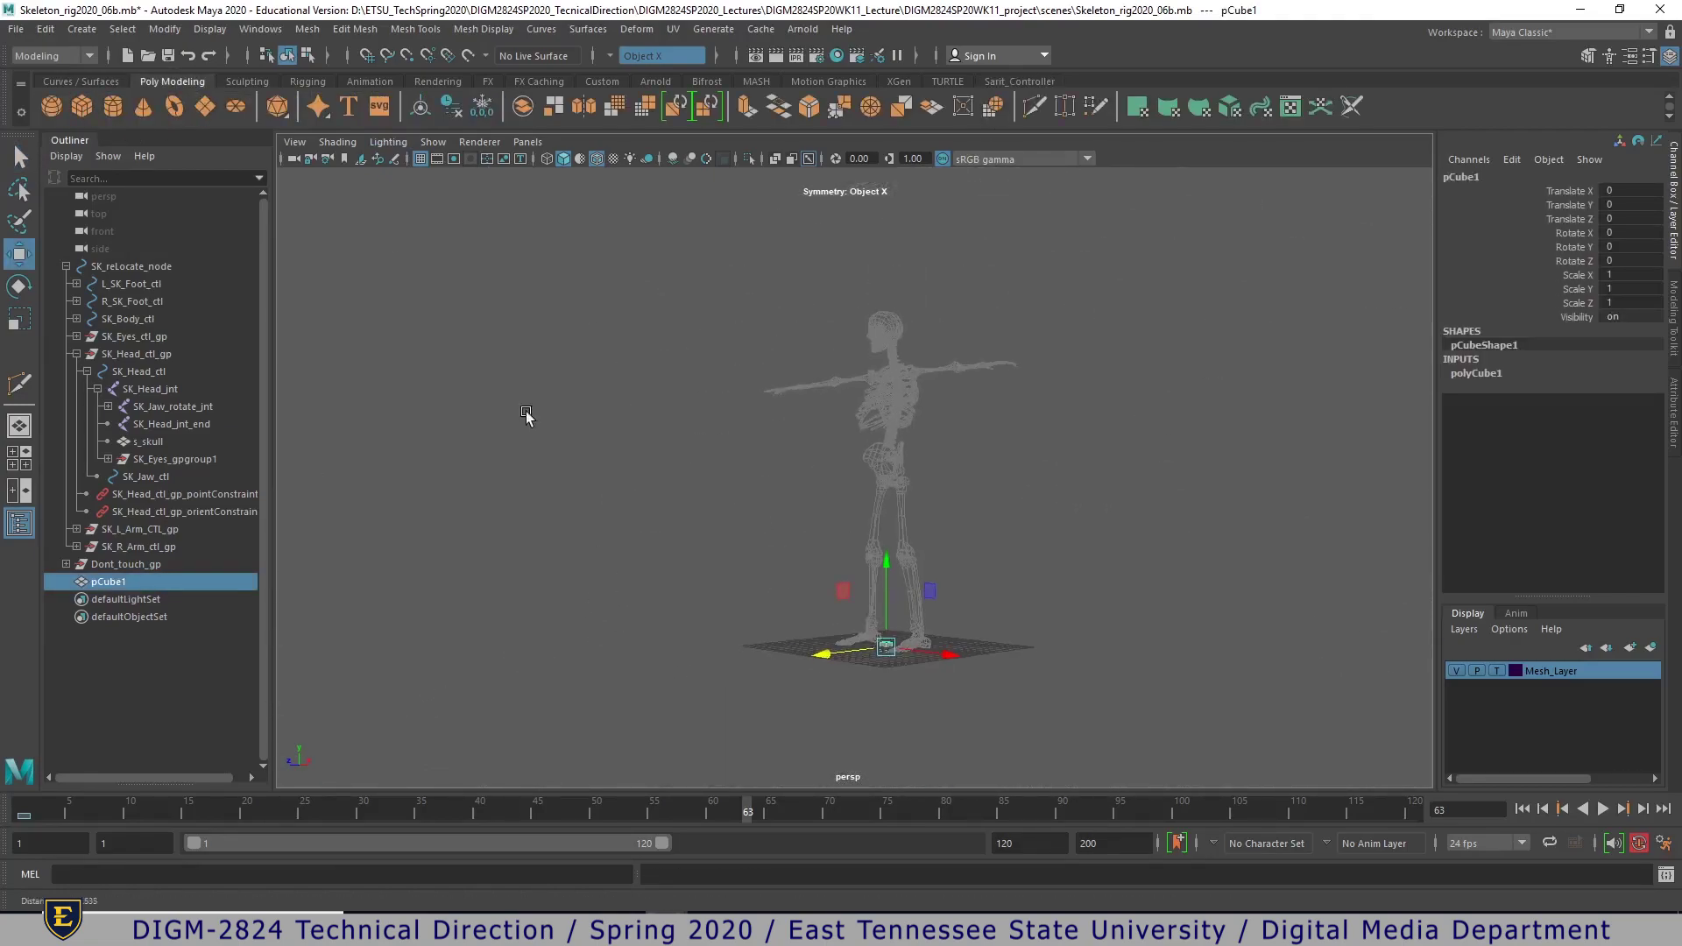
{"action": "left_click_drag", "start_coordinate": [887, 565], "coordinate": [1174, 469]}
{"action": "scroll", "coordinate": [1073, 330], "scroll_direction": "up", "scroll_amount": 4}
{"action": "middle_click_drag", "start_coordinate": [1073, 326], "coordinate": [867, 517], "text": "alt"}
{"action": "left_click_drag", "start_coordinate": [867, 517], "coordinate": [973, 394], "text": "alt"}
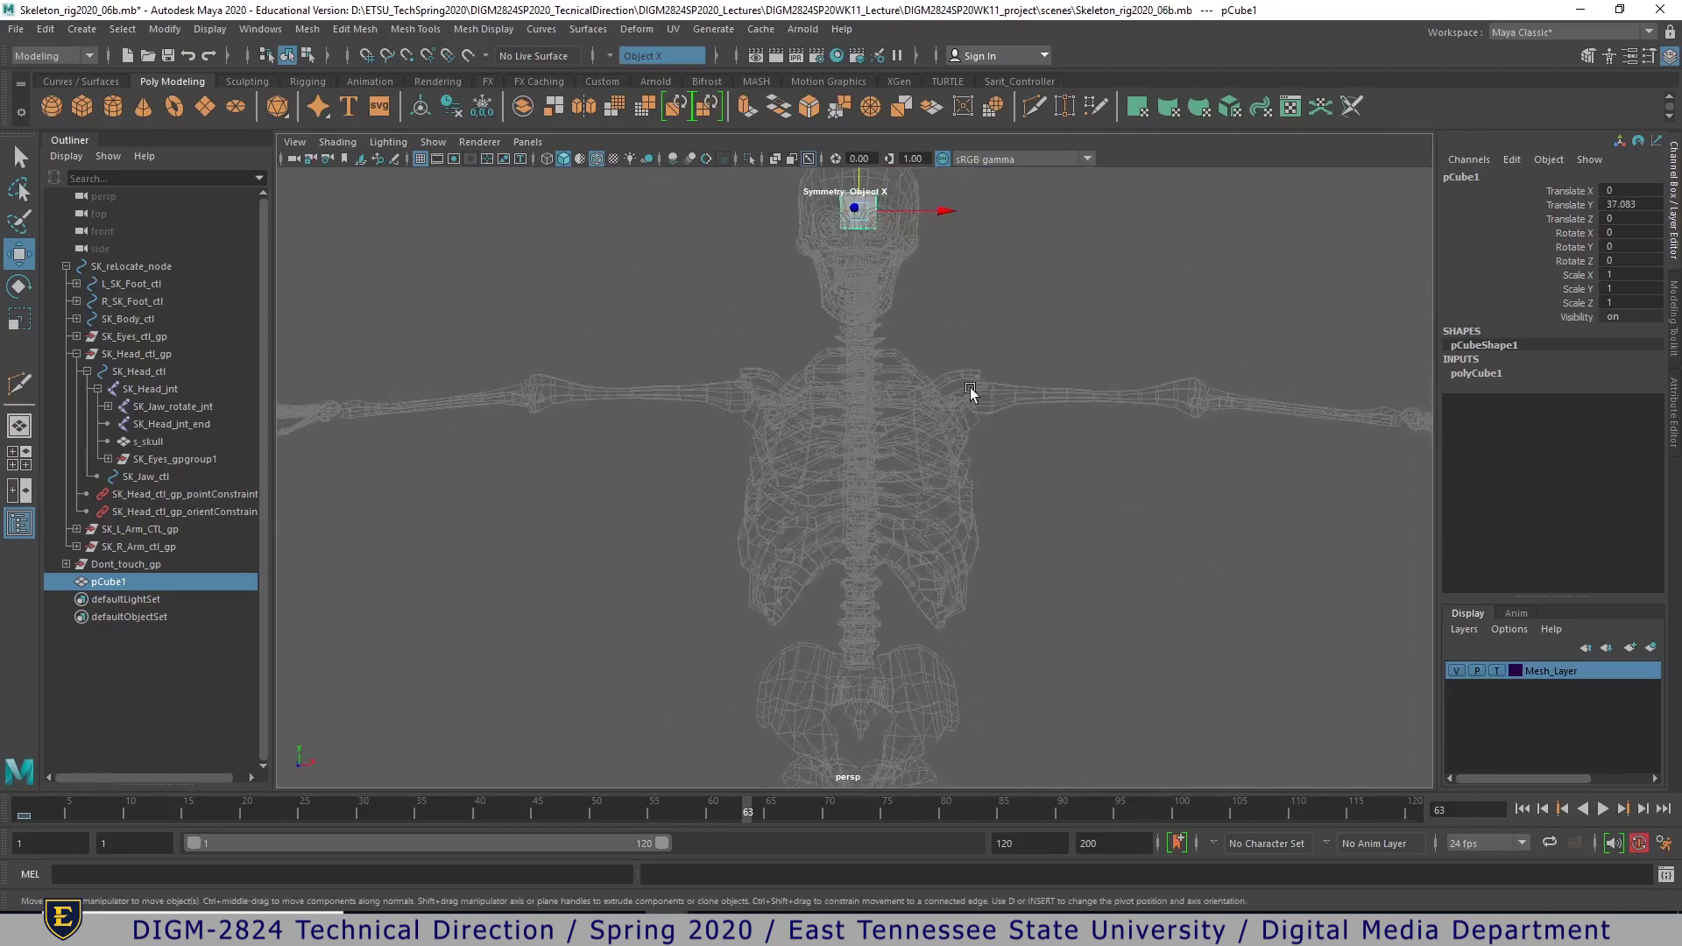
- Show the cube's polyCube1 construction attributes
{"action": "middle_click_drag", "start_coordinate": [972, 394], "coordinate": [912, 794], "text": "alt"}
{"action": "right_click_drag", "start_coordinate": [912, 753], "coordinate": [1058, 727], "text": "alt"}
{"action": "middle_click_drag", "start_coordinate": [1057, 726], "coordinate": [1119, 454], "text": "alt"}
{"action": "right_click_drag", "start_coordinate": [1119, 455], "coordinate": [1520, 491], "text": "alt"}
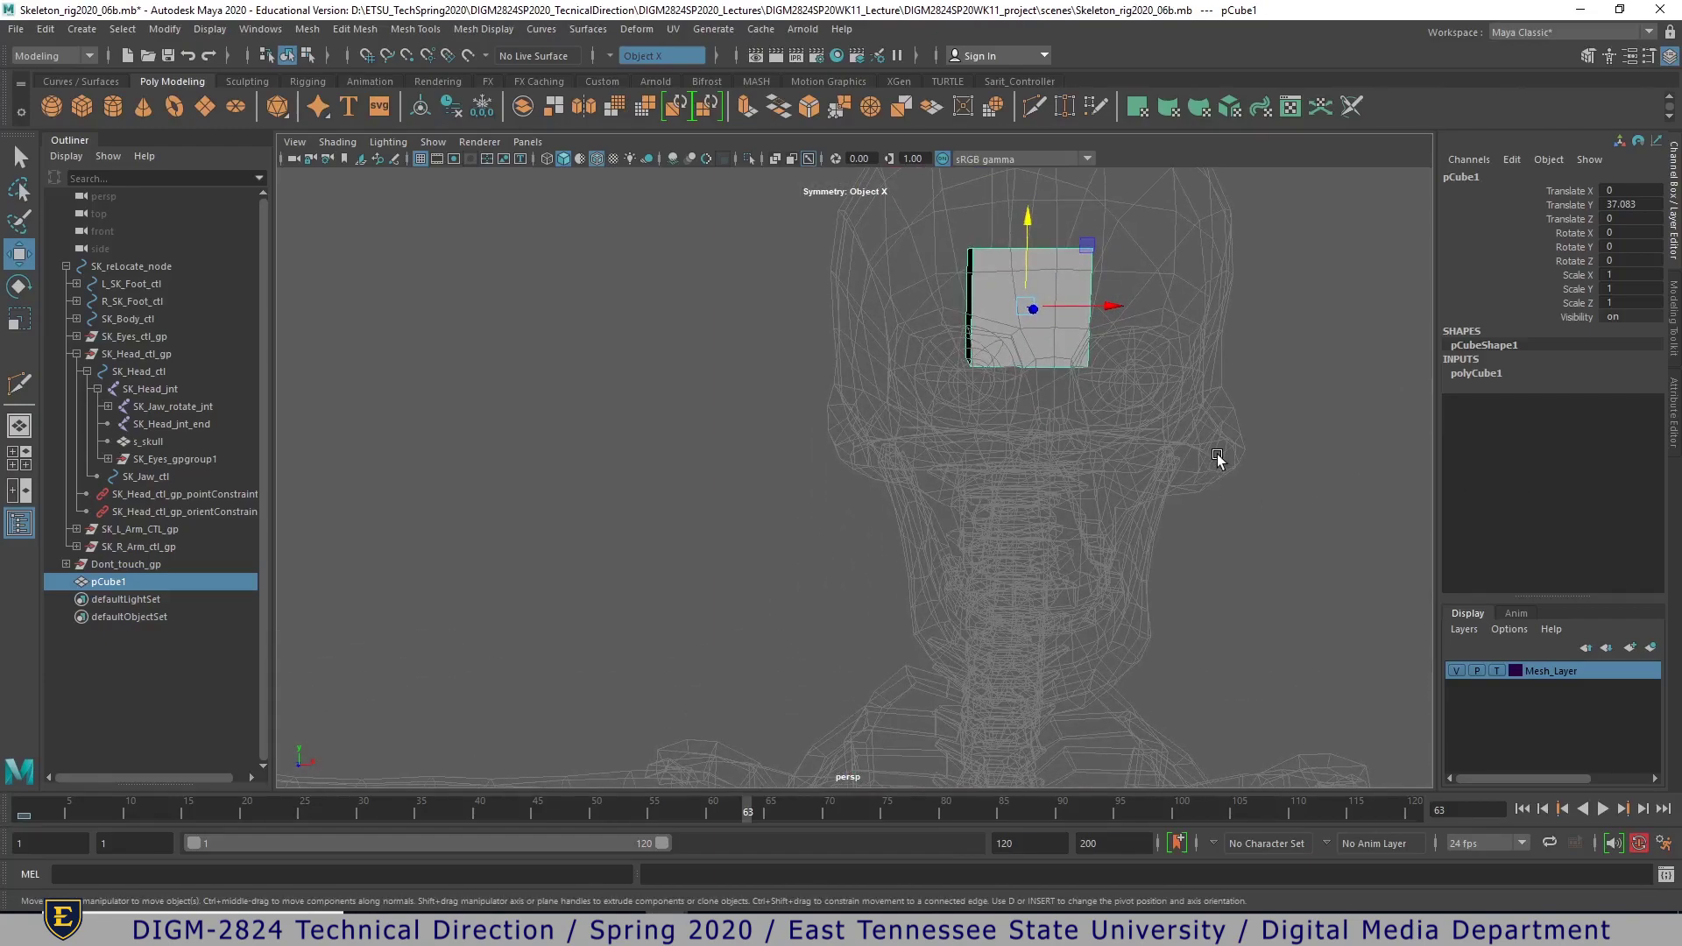
{"action": "left_click", "coordinate": [1479, 373]}
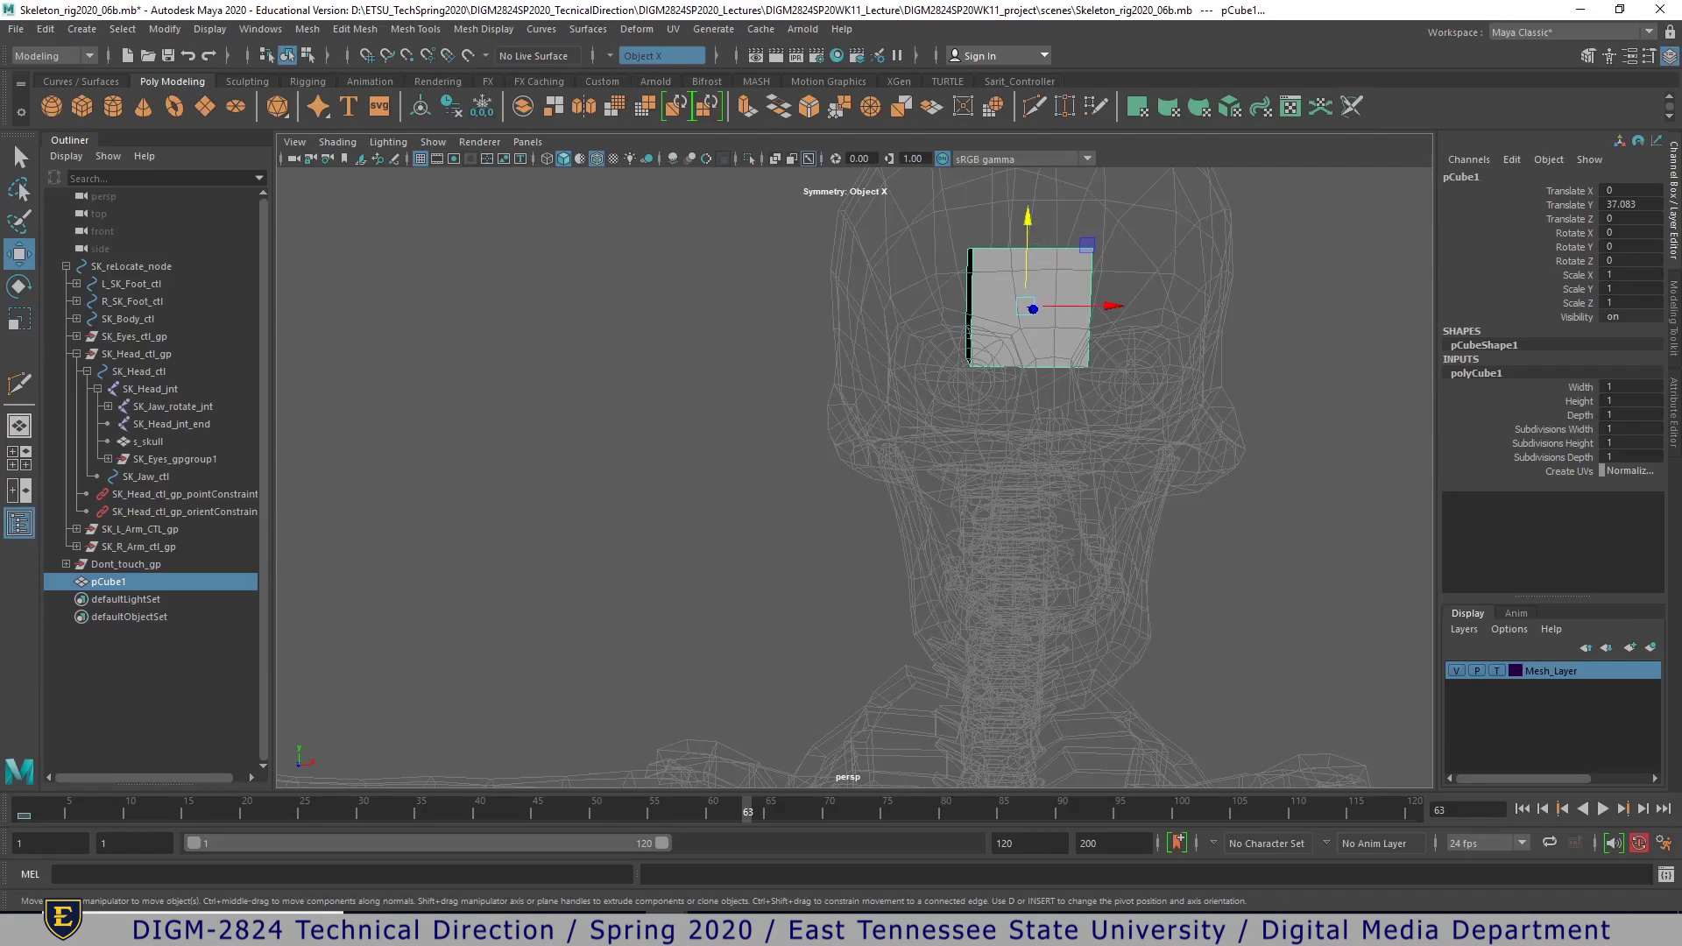
{"action": "left_click", "coordinate": [1572, 401]}
{"action": "middle_click_drag", "start_coordinate": [1353, 395], "coordinate": [1351, 395]}
{"action": "key", "text": "ctrl+z"}
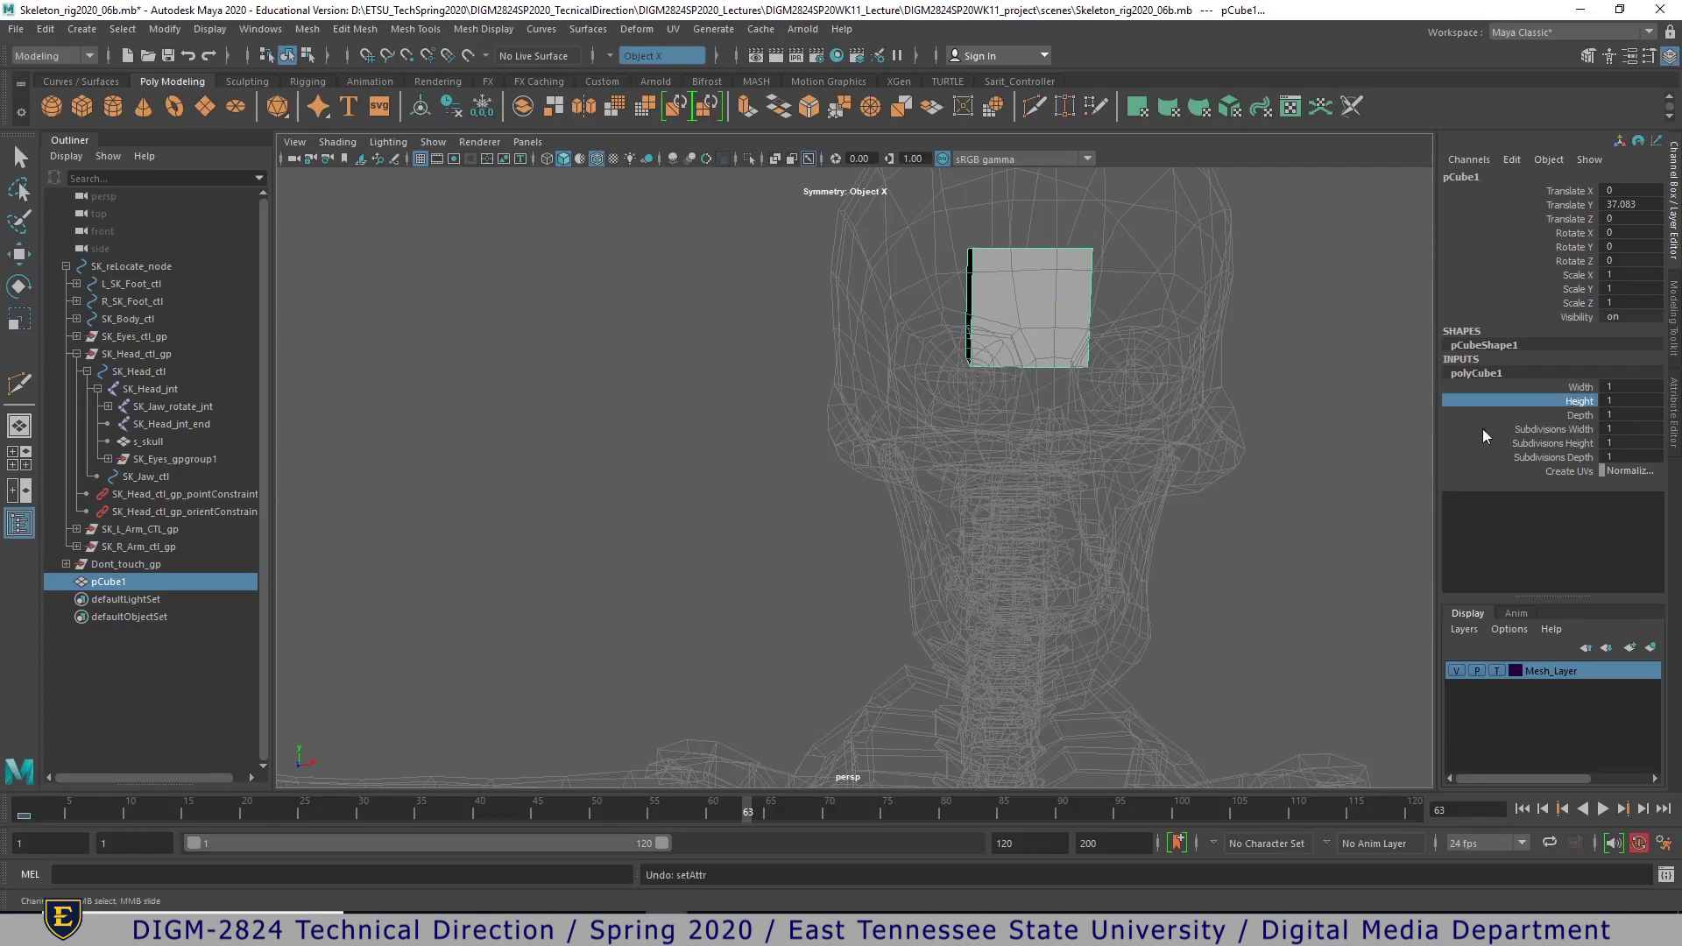
- Set the cube's height subdivisions and width subdivisions to 2 each
{"action": "left_click", "coordinate": [1566, 442]}
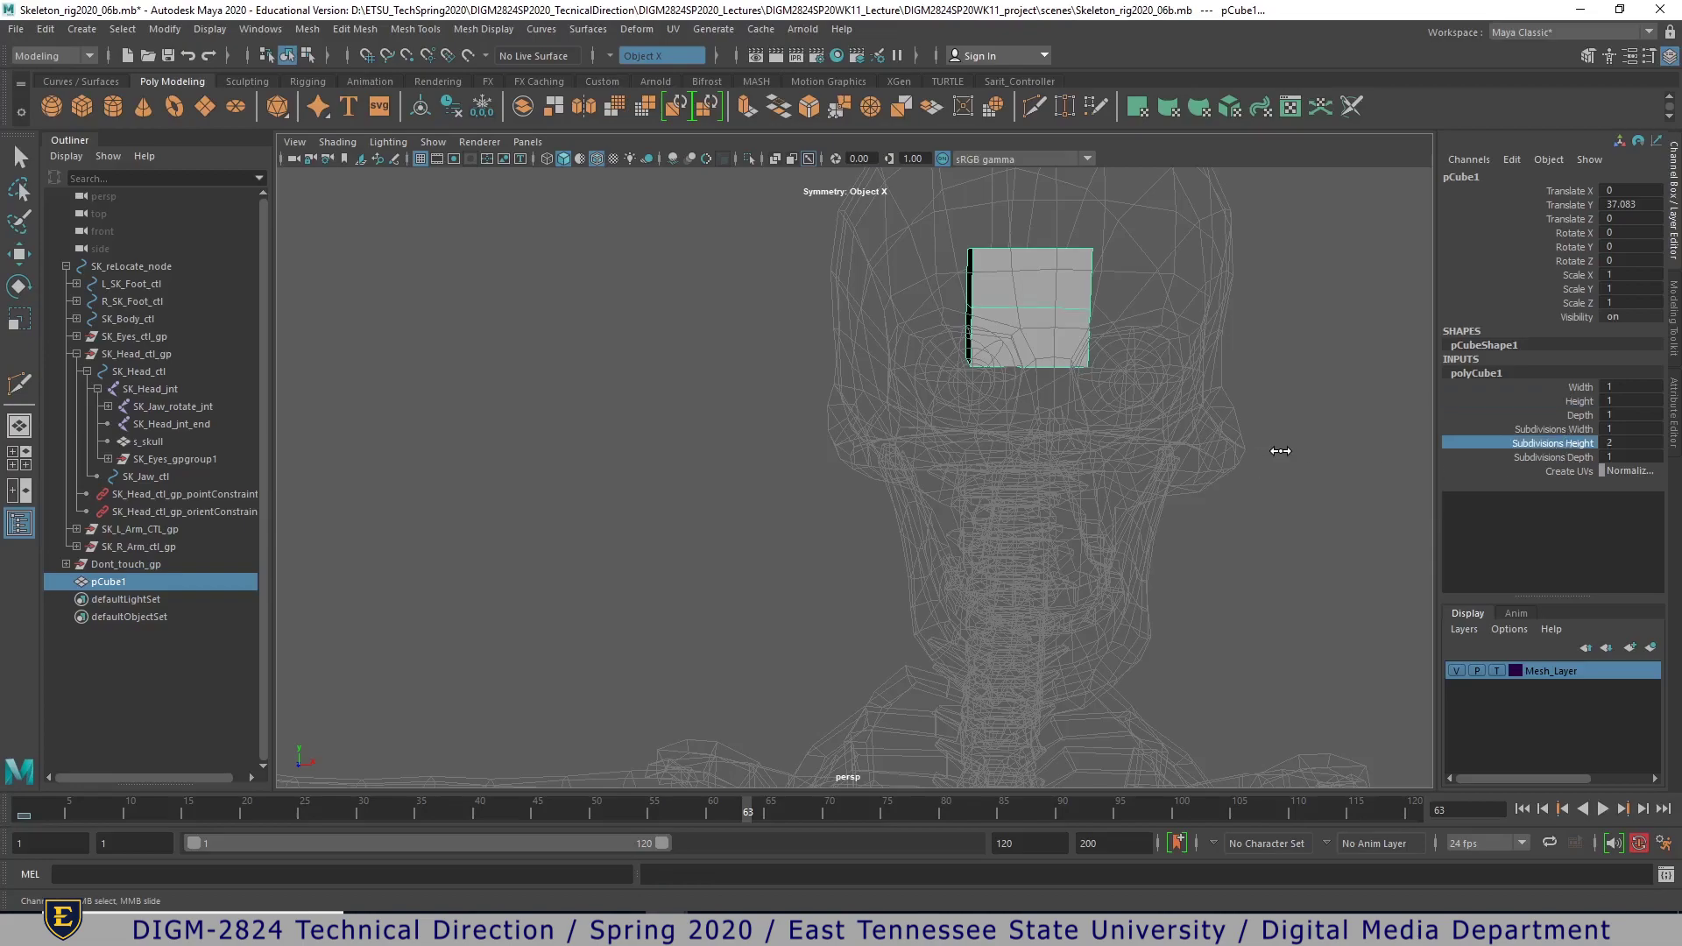
{"action": "left_click", "coordinate": [1543, 430]}
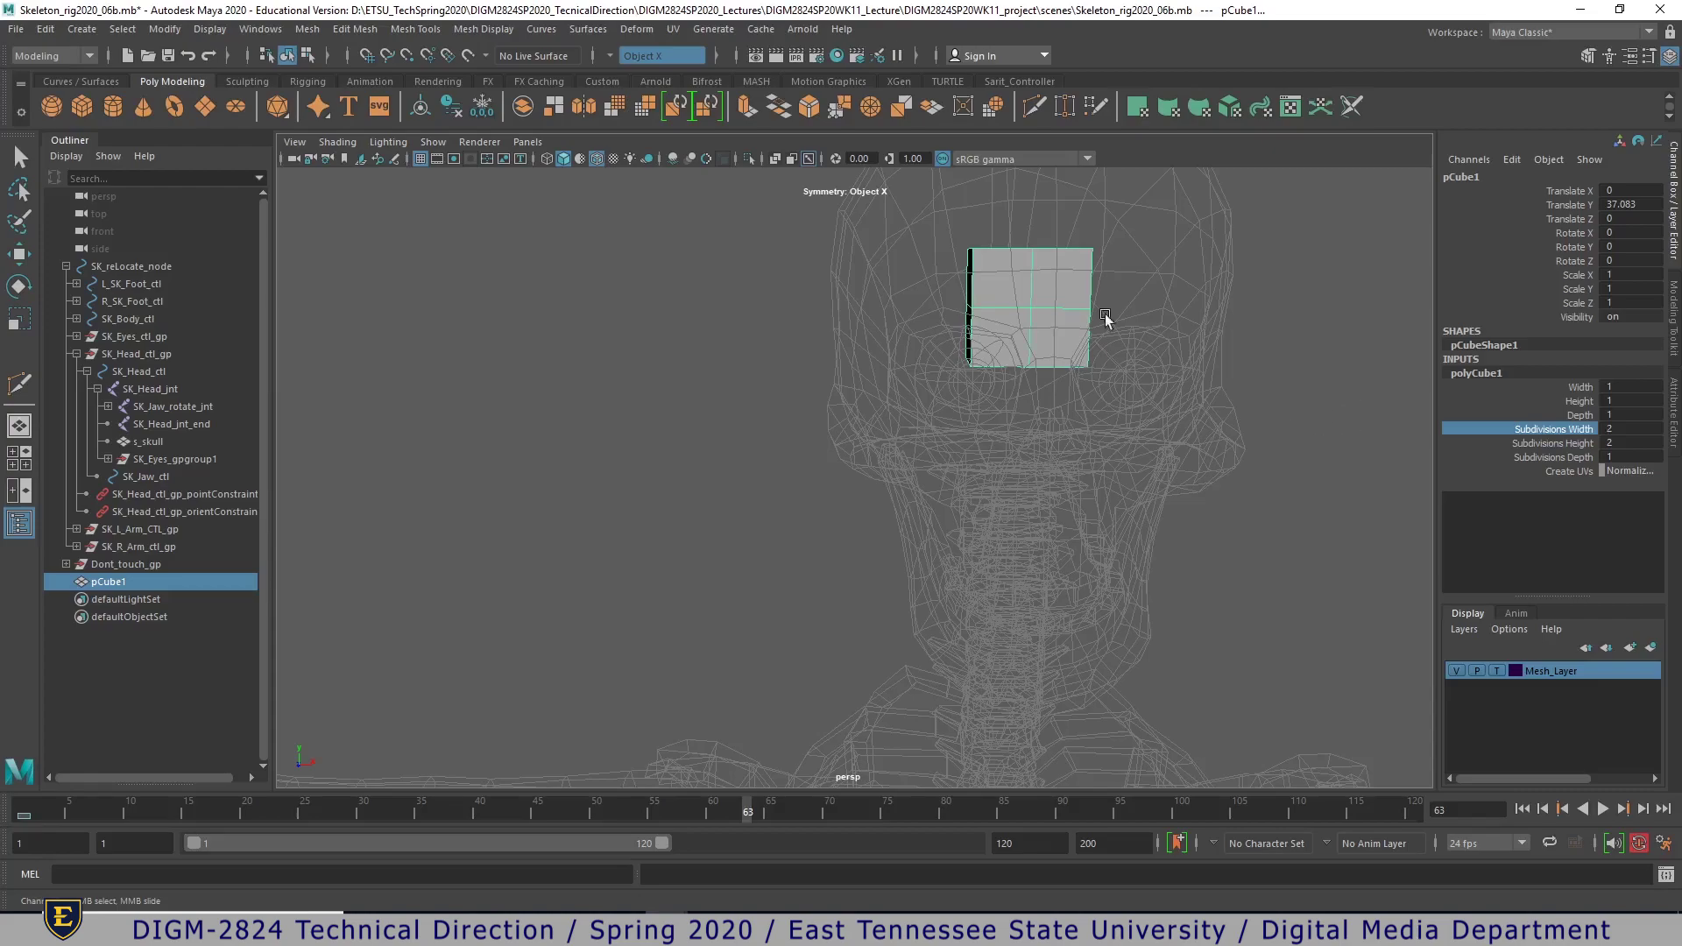
{"action": "left_click_drag", "start_coordinate": [1244, 418], "coordinate": [981, 543], "text": "alt"}
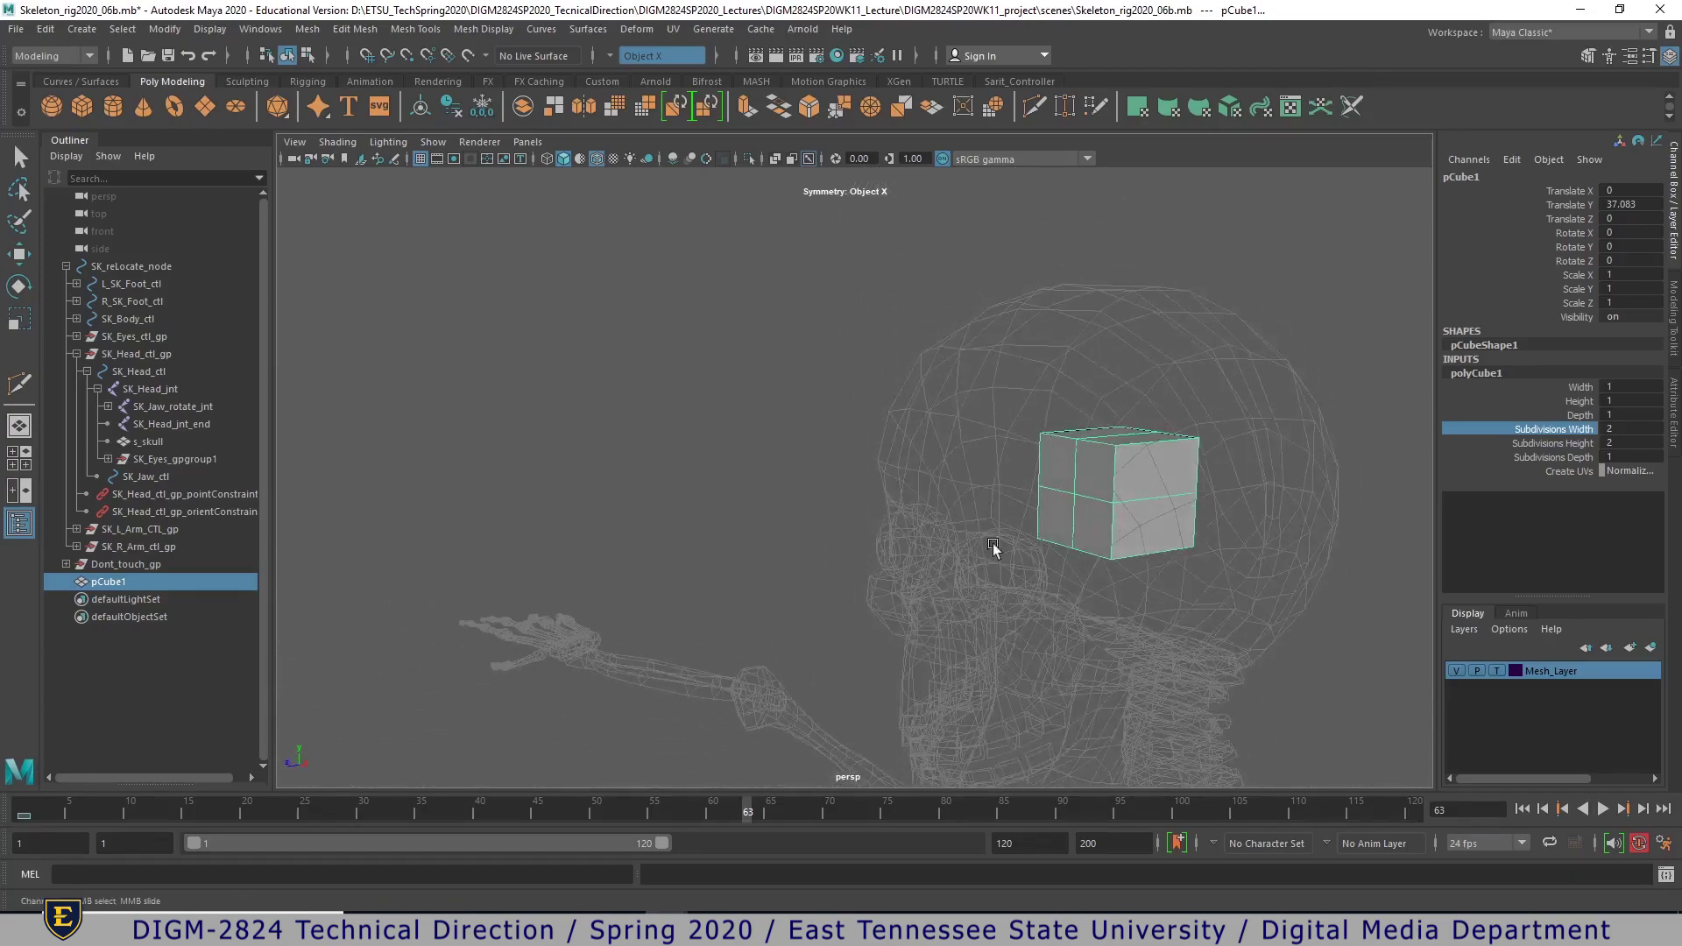
- Scale the cube up uniformly to roughly the size of the cranium
{"action": "mouse_move", "coordinate": [1130, 501]}
{"action": "right_mouse_down"}
{"action": "mouse_move", "coordinate": [1175, 449]}
{"action": "mouse_move", "coordinate": [1118, 522]}
{"action": "right_mouse_up"}
{"action": "key", "text": "r"}
{"action": "left_click_drag", "start_coordinate": [1118, 490], "coordinate": [1310, 532]}
{"action": "right_click_drag", "start_coordinate": [1310, 531], "coordinate": [1105, 532], "text": "alt"}
{"action": "left_click_drag", "start_coordinate": [1105, 532], "coordinate": [1436, 514], "text": "alt"}
{"action": "middle_click_drag", "start_coordinate": [898, 541], "coordinate": [1168, 508], "text": "alt"}
- Move the cube's middle row of front vertices forward, out to the forehead
{"action": "right_click_drag", "start_coordinate": [1054, 349], "coordinate": [961, 360]}
{"action": "left_click_drag", "start_coordinate": [961, 360], "coordinate": [1175, 414], "text": "alt"}
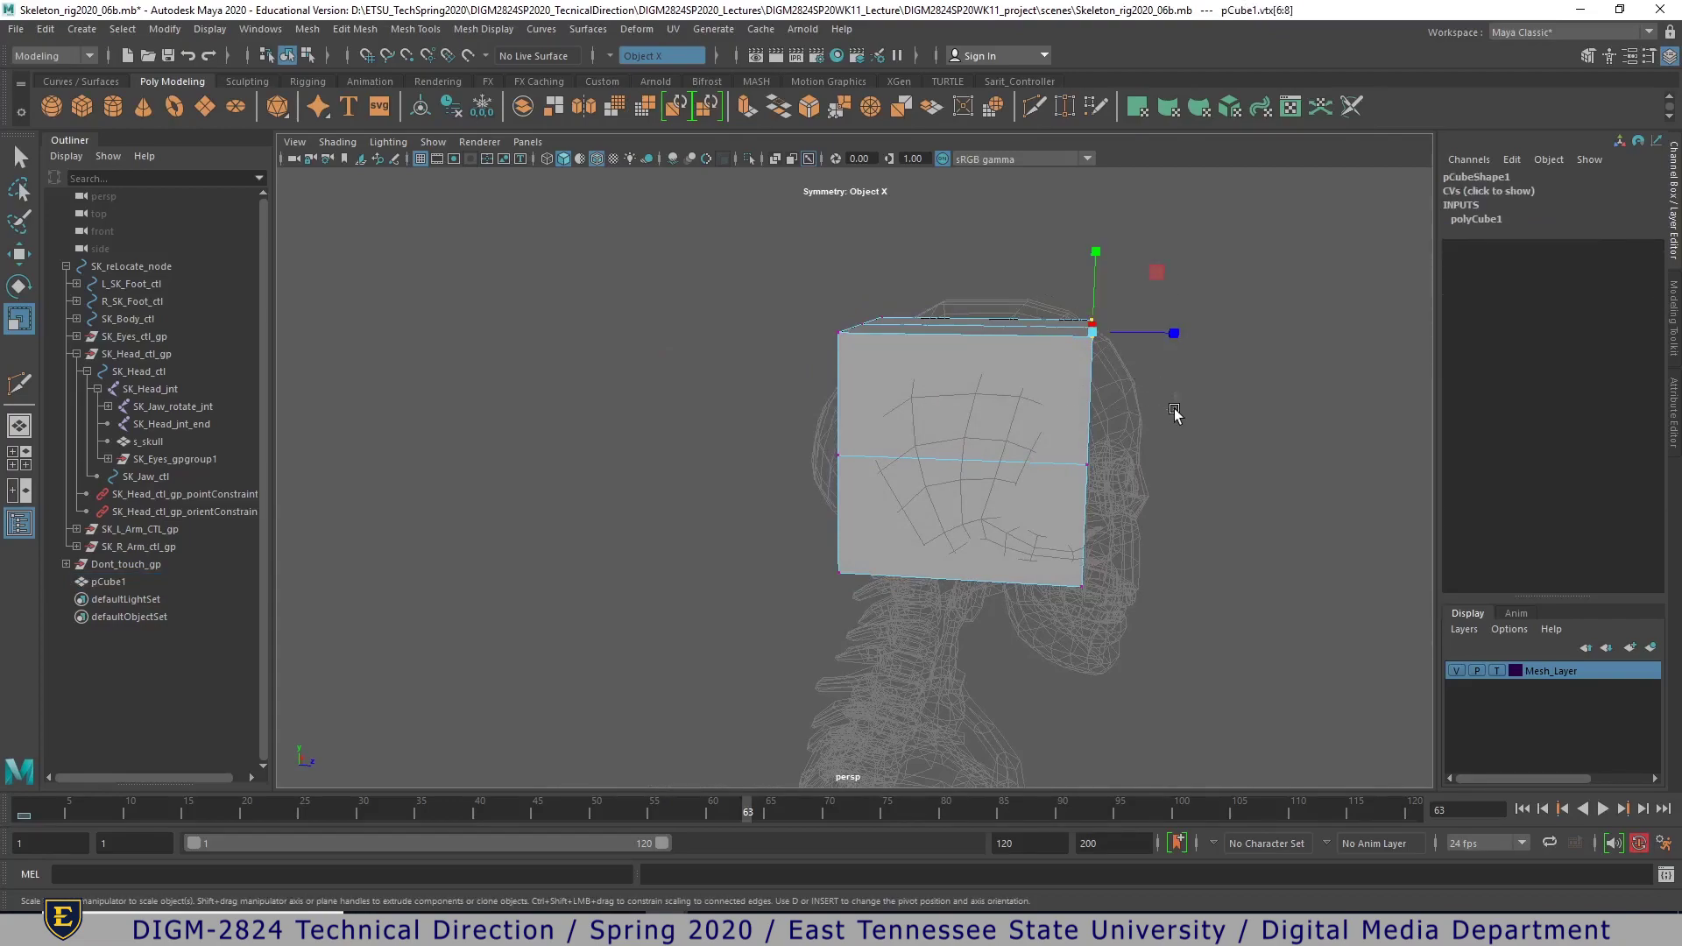
{"action": "key", "text": "w"}
{"action": "left_click_drag", "start_coordinate": [1060, 408], "coordinate": [1036, 475]}
{"action": "left_click_drag", "start_coordinate": [1139, 521], "coordinate": [1159, 554], "text": "alt"}
{"action": "left_click_drag", "start_coordinate": [1156, 450], "coordinate": [1197, 453]}
{"action": "left_click_drag", "start_coordinate": [1174, 517], "coordinate": [1233, 536], "text": "alt"}
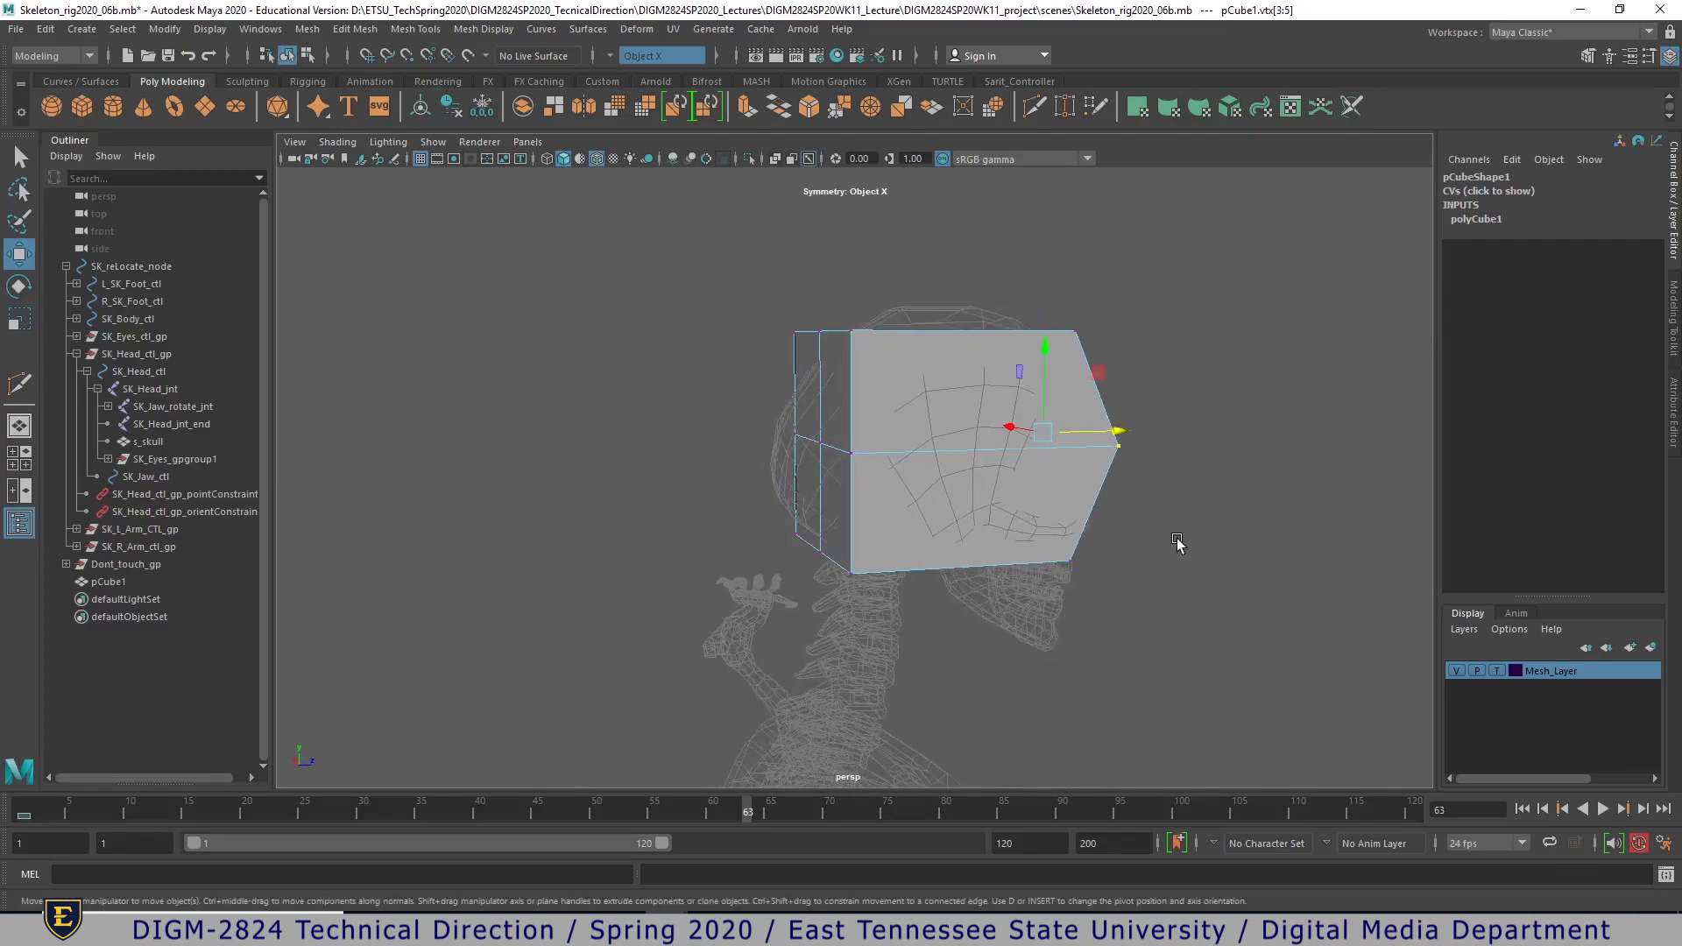
- In the side view, move the cube's upper front vertices up and back onto the skull's top outline
{"action": "key", "text": "space"}
{"action": "key", "text": "space"}
{"action": "middle_click_drag", "start_coordinate": [1075, 230], "coordinate": [1100, 732], "text": "alt"}
{"action": "middle_click_drag", "start_coordinate": [993, 474], "coordinate": [995, 560], "text": "alt"}
{"action": "right_click_drag", "start_coordinate": [995, 560], "coordinate": [1554, 648], "text": "alt"}
{"action": "middle_click_drag", "start_coordinate": [1243, 640], "coordinate": [981, 554], "text": "alt"}
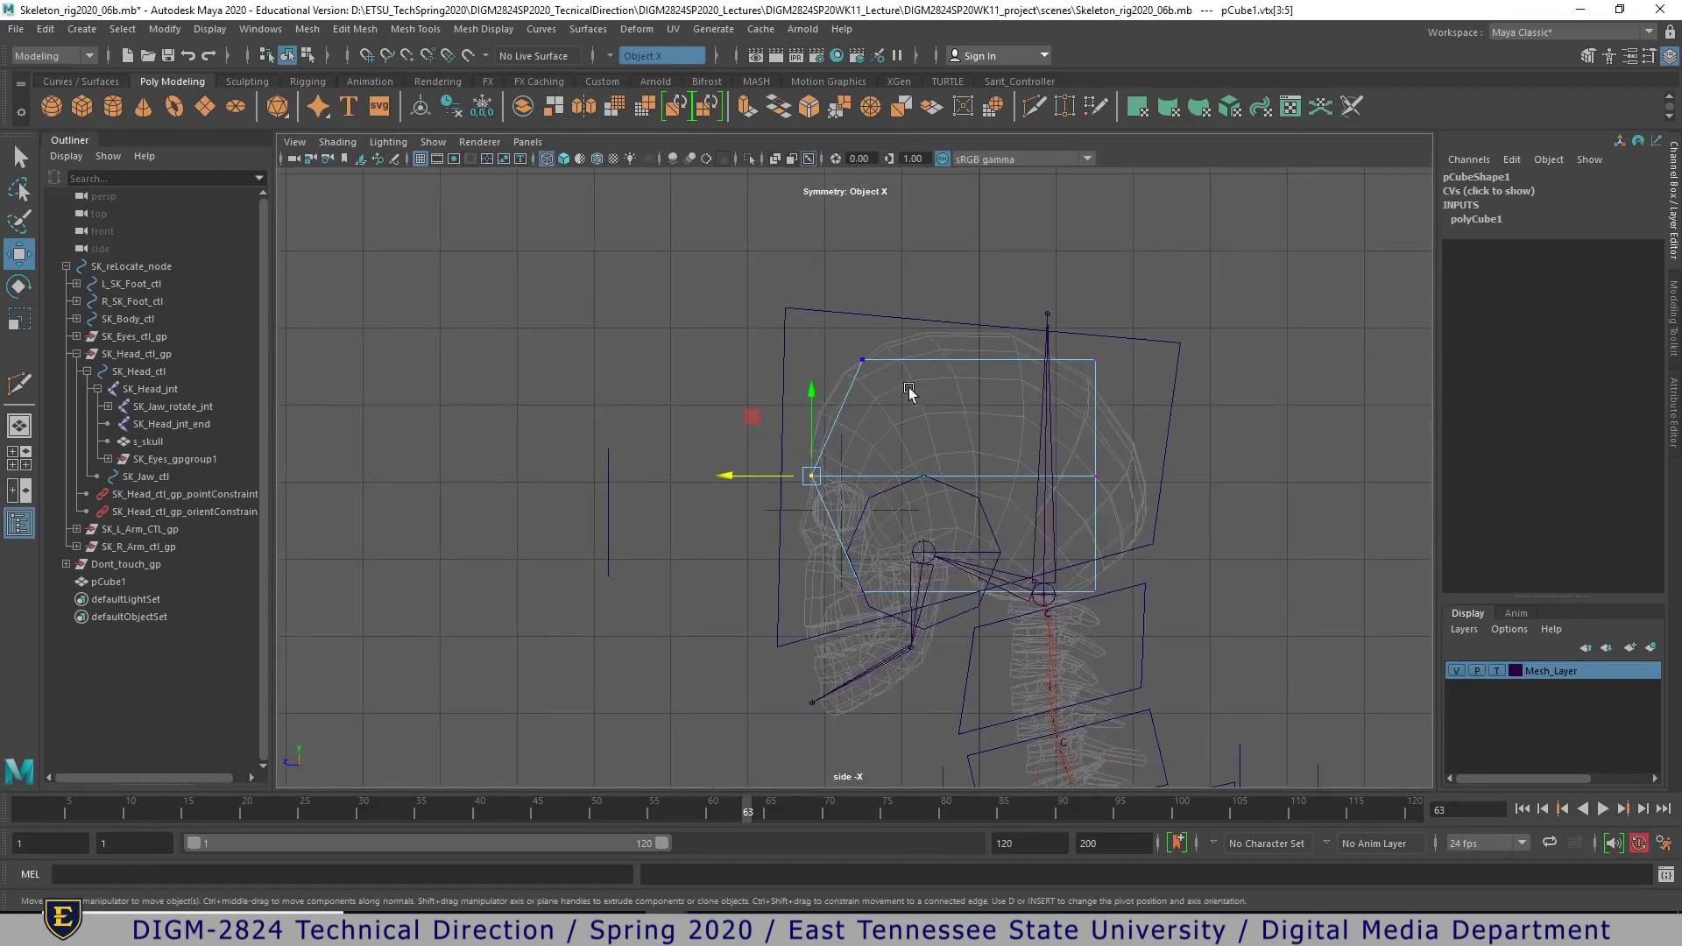
{"action": "left_click_drag", "start_coordinate": [877, 365], "coordinate": [879, 366]}
{"action": "left_click_drag", "start_coordinate": [1112, 380], "coordinate": [1114, 381]}
{"action": "left_click_drag", "start_coordinate": [829, 335], "coordinate": [901, 336]}
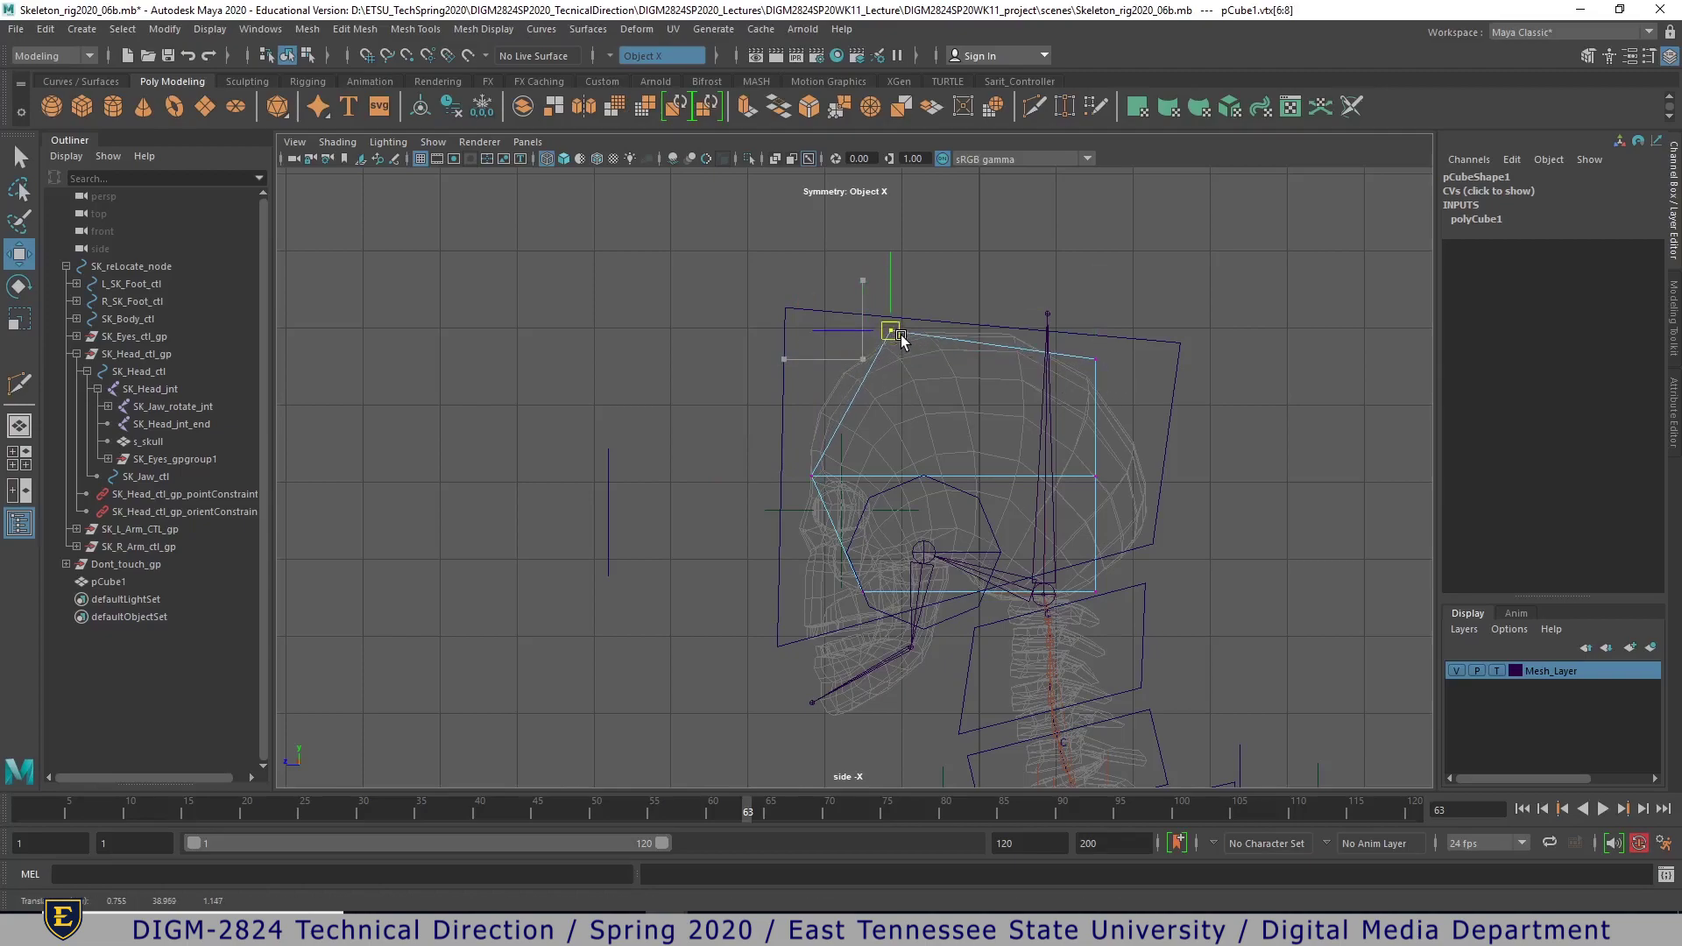
- Limit the side view's displayed object types to polygons and NURBS surfaces
{"action": "left_click", "coordinate": [433, 143]}
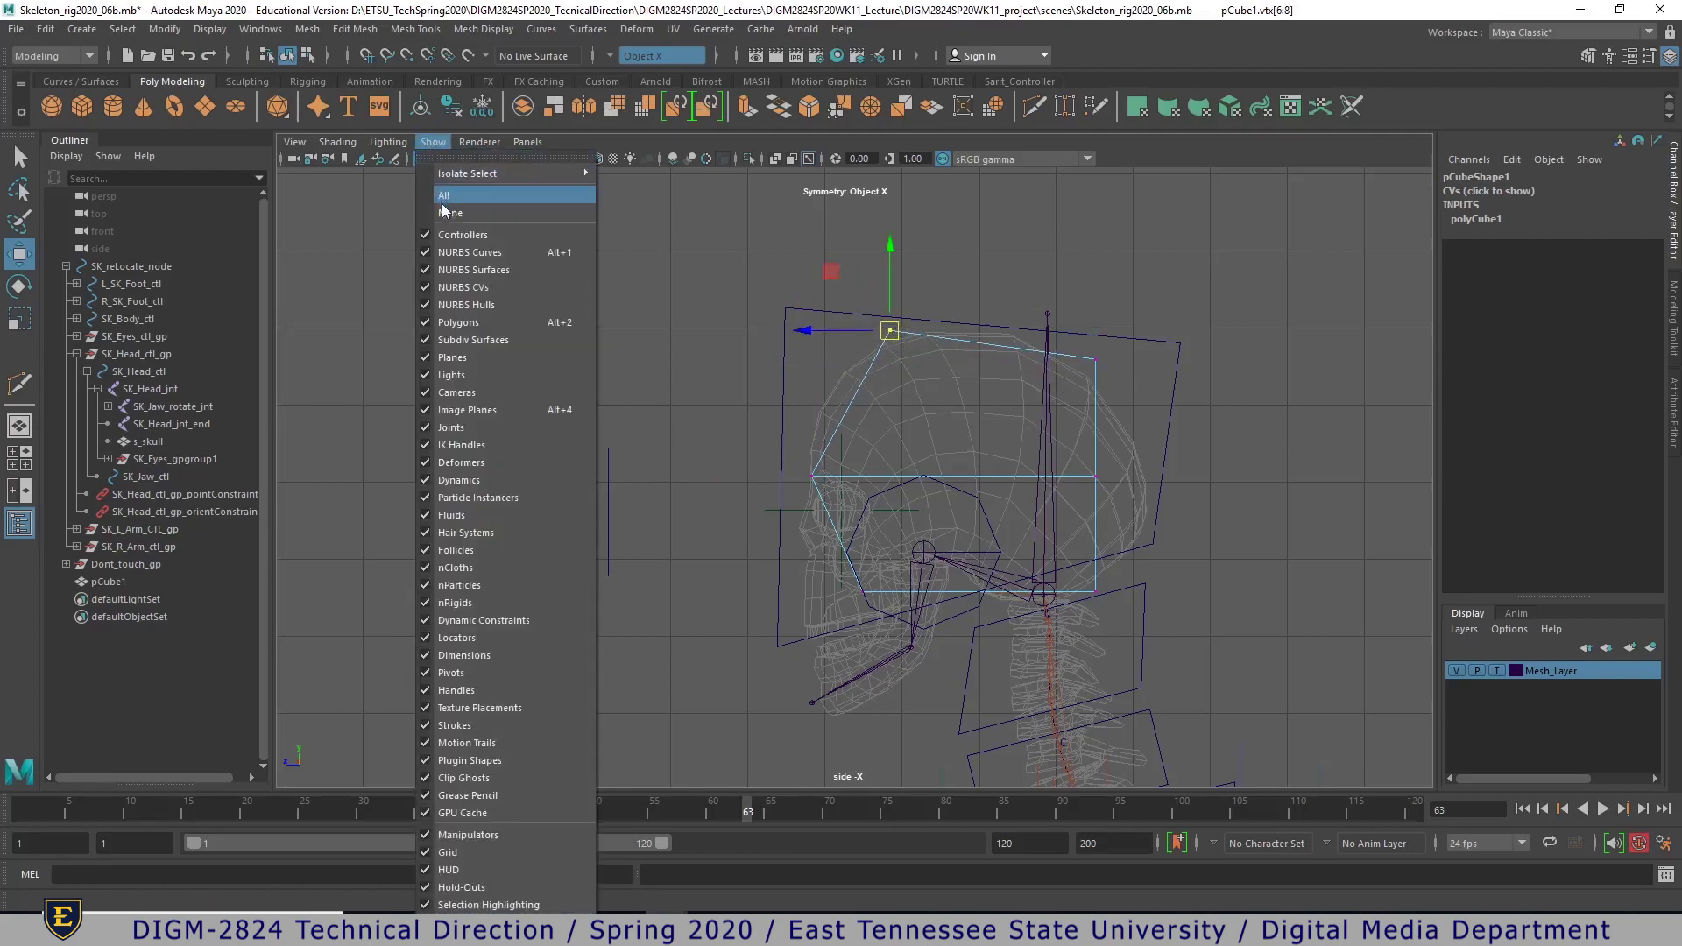
{"action": "left_click", "coordinate": [446, 212]}
{"action": "left_click", "coordinate": [432, 143]}
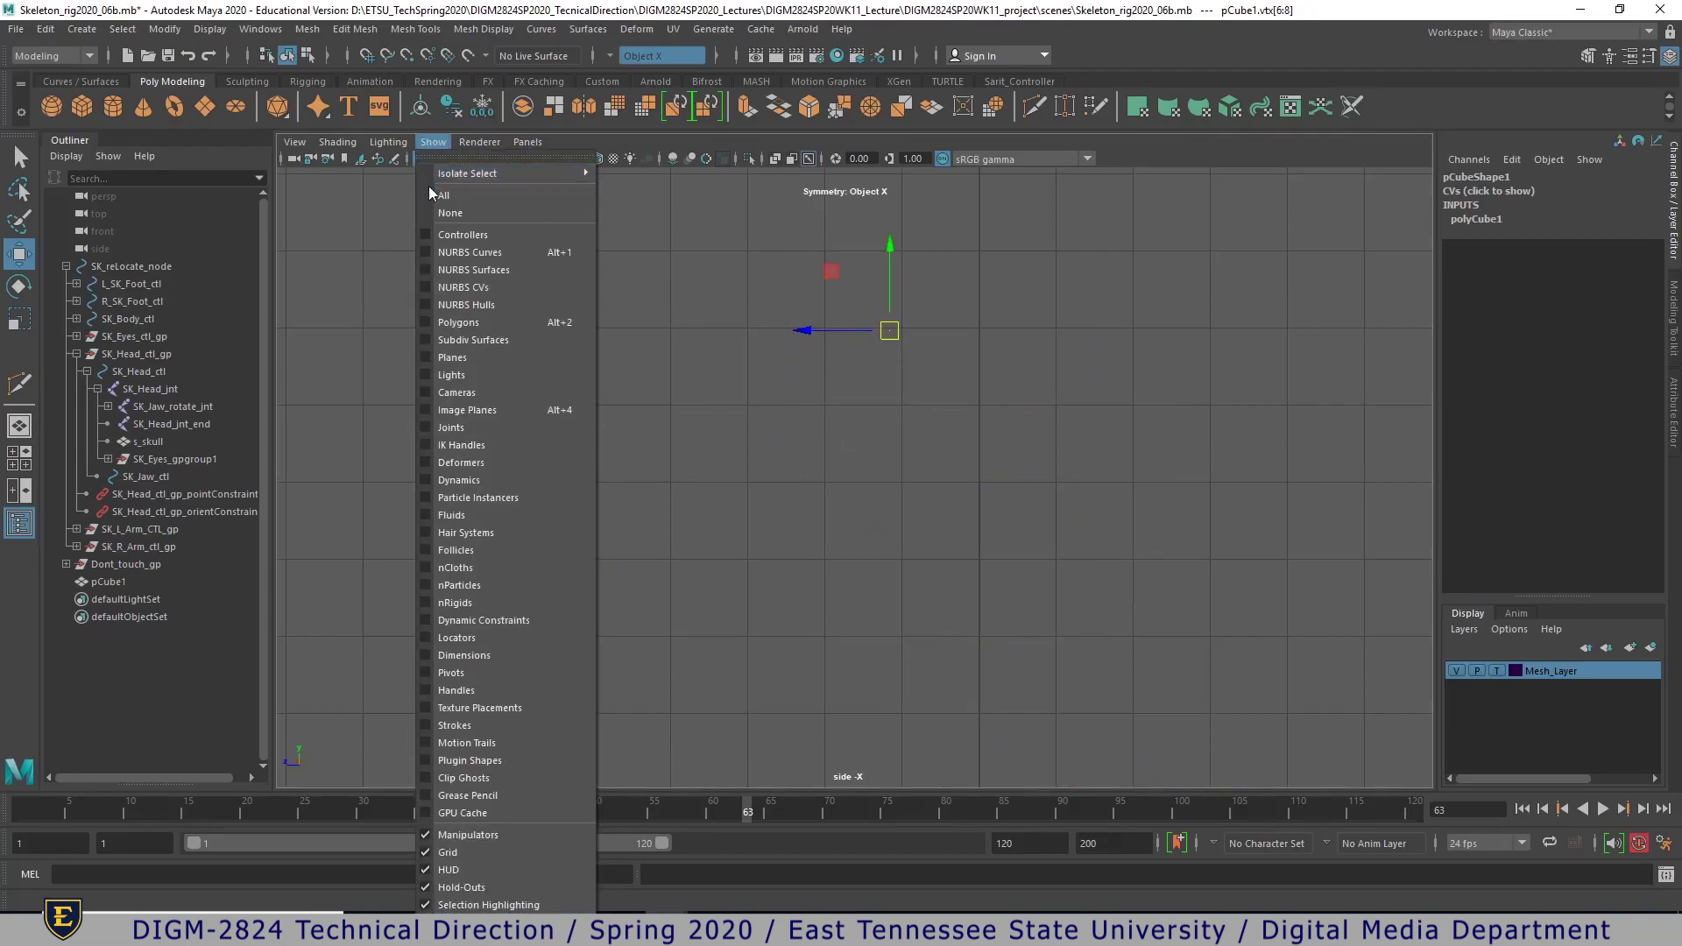
{"action": "left_click", "coordinate": [456, 252]}
{"action": "left_click", "coordinate": [433, 143]}
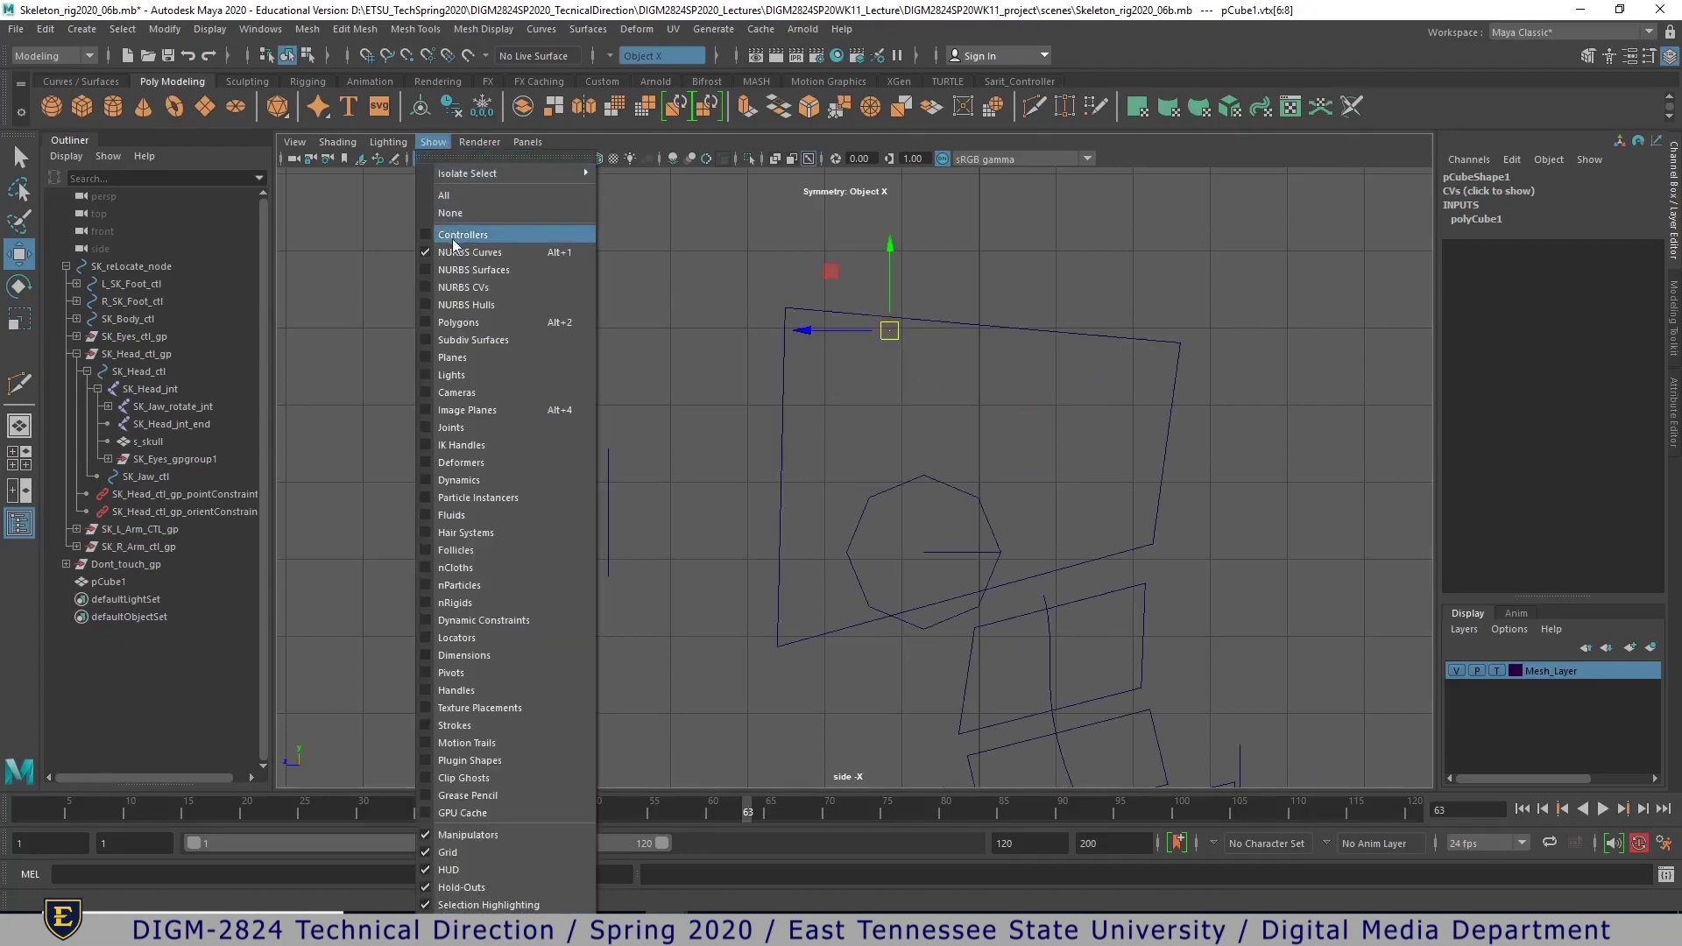
{"action": "left_click", "coordinate": [457, 323]}
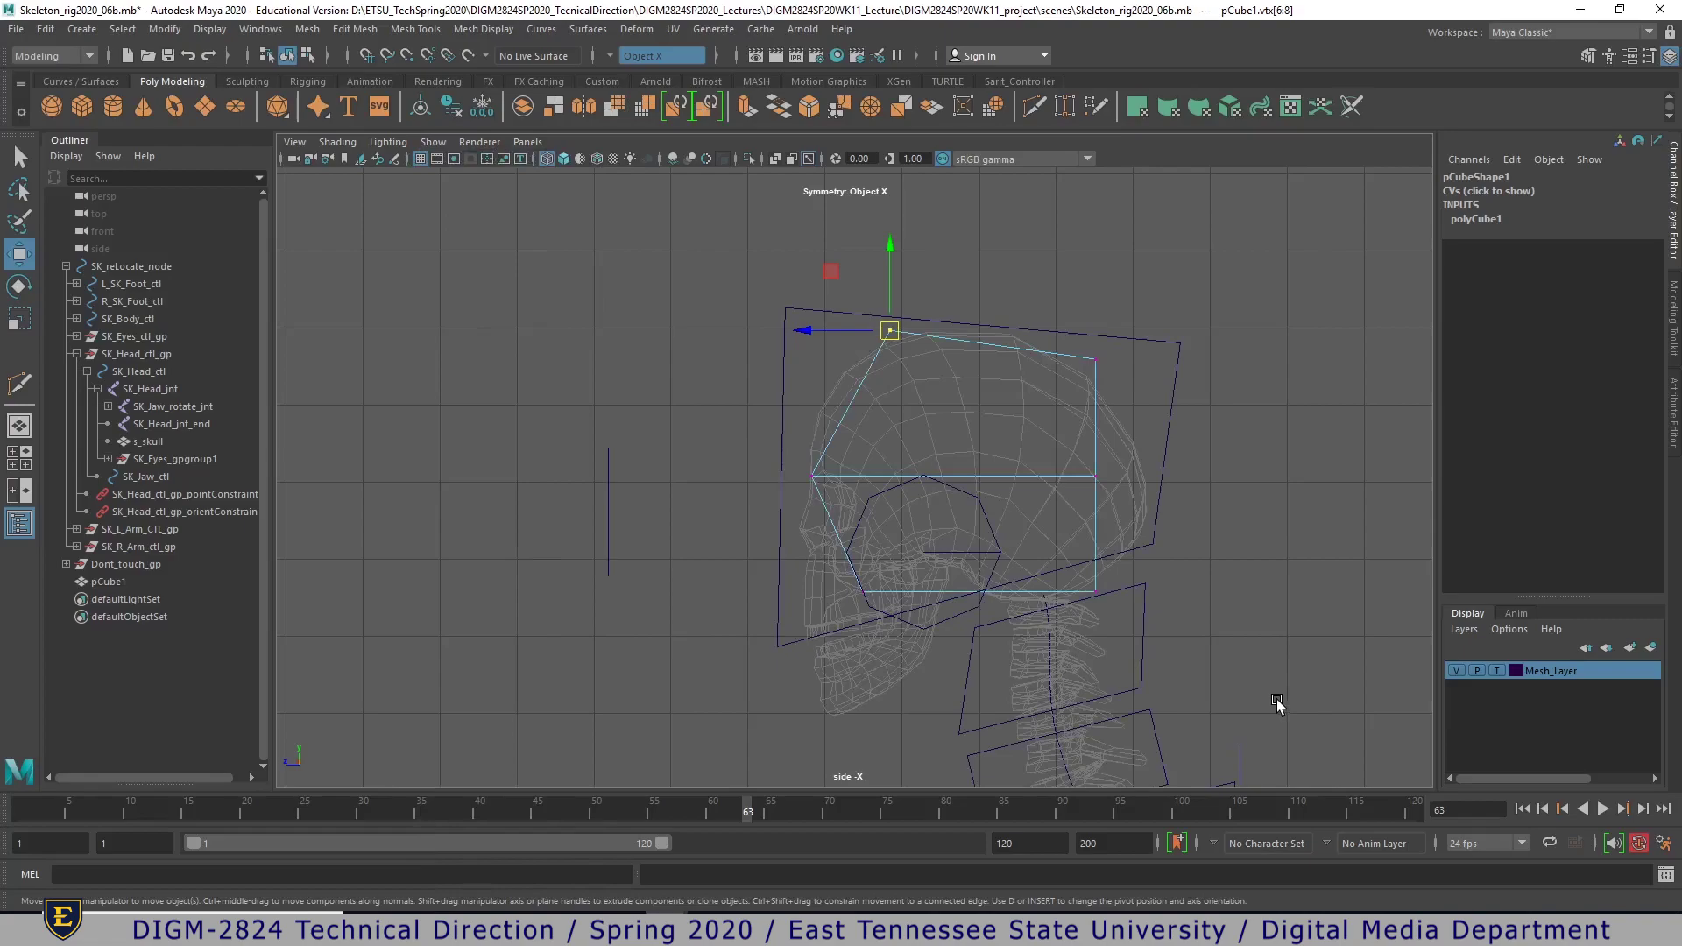
{"action": "left_click", "coordinate": [432, 142]}
{"action": "left_click", "coordinate": [453, 271]}
{"action": "left_click", "coordinate": [432, 143]}
{"action": "left_click", "coordinate": [429, 254]}
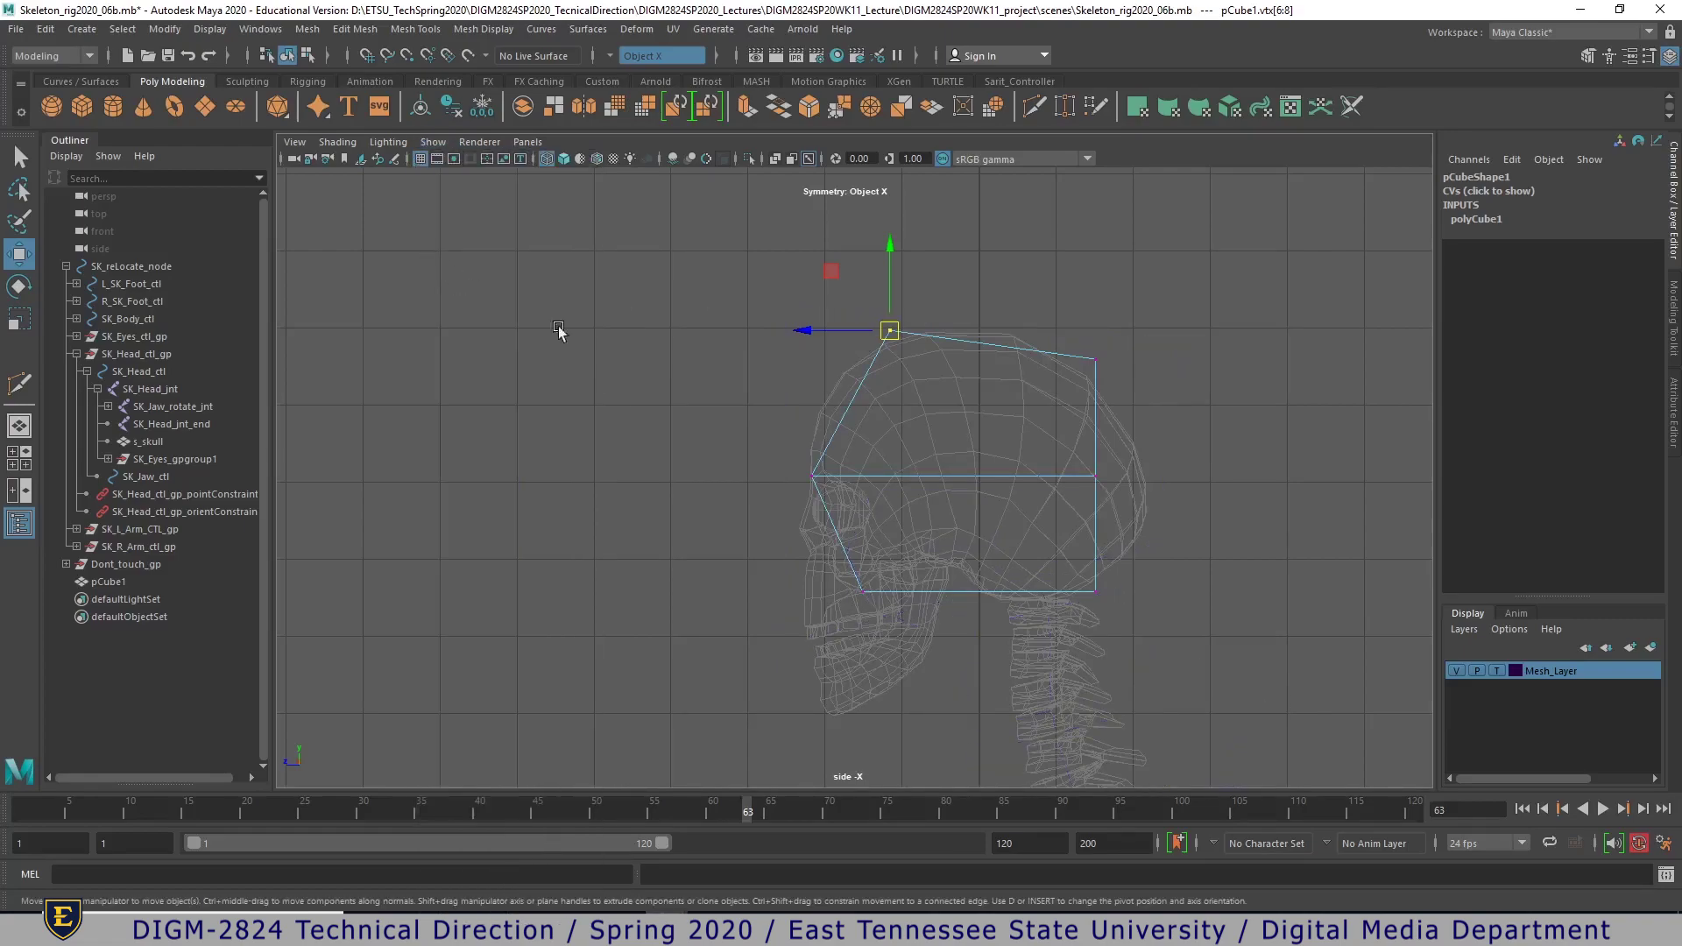
- Move the cube's upper, middle and lower rear vertices to follow the back outline of the skull
{"action": "mouse_move", "coordinate": [1059, 331]}
{"action": "left_mouse_down"}
{"action": "mouse_move", "coordinate": [1134, 406]}
{"action": "mouse_move", "coordinate": [1063, 354]}
{"action": "left_mouse_up"}
{"action": "left_click_drag", "start_coordinate": [1054, 447], "coordinate": [1145, 481]}
{"action": "left_click", "coordinate": [1094, 592]}
{"action": "left_click_drag", "start_coordinate": [1094, 592], "coordinate": [1063, 600]}
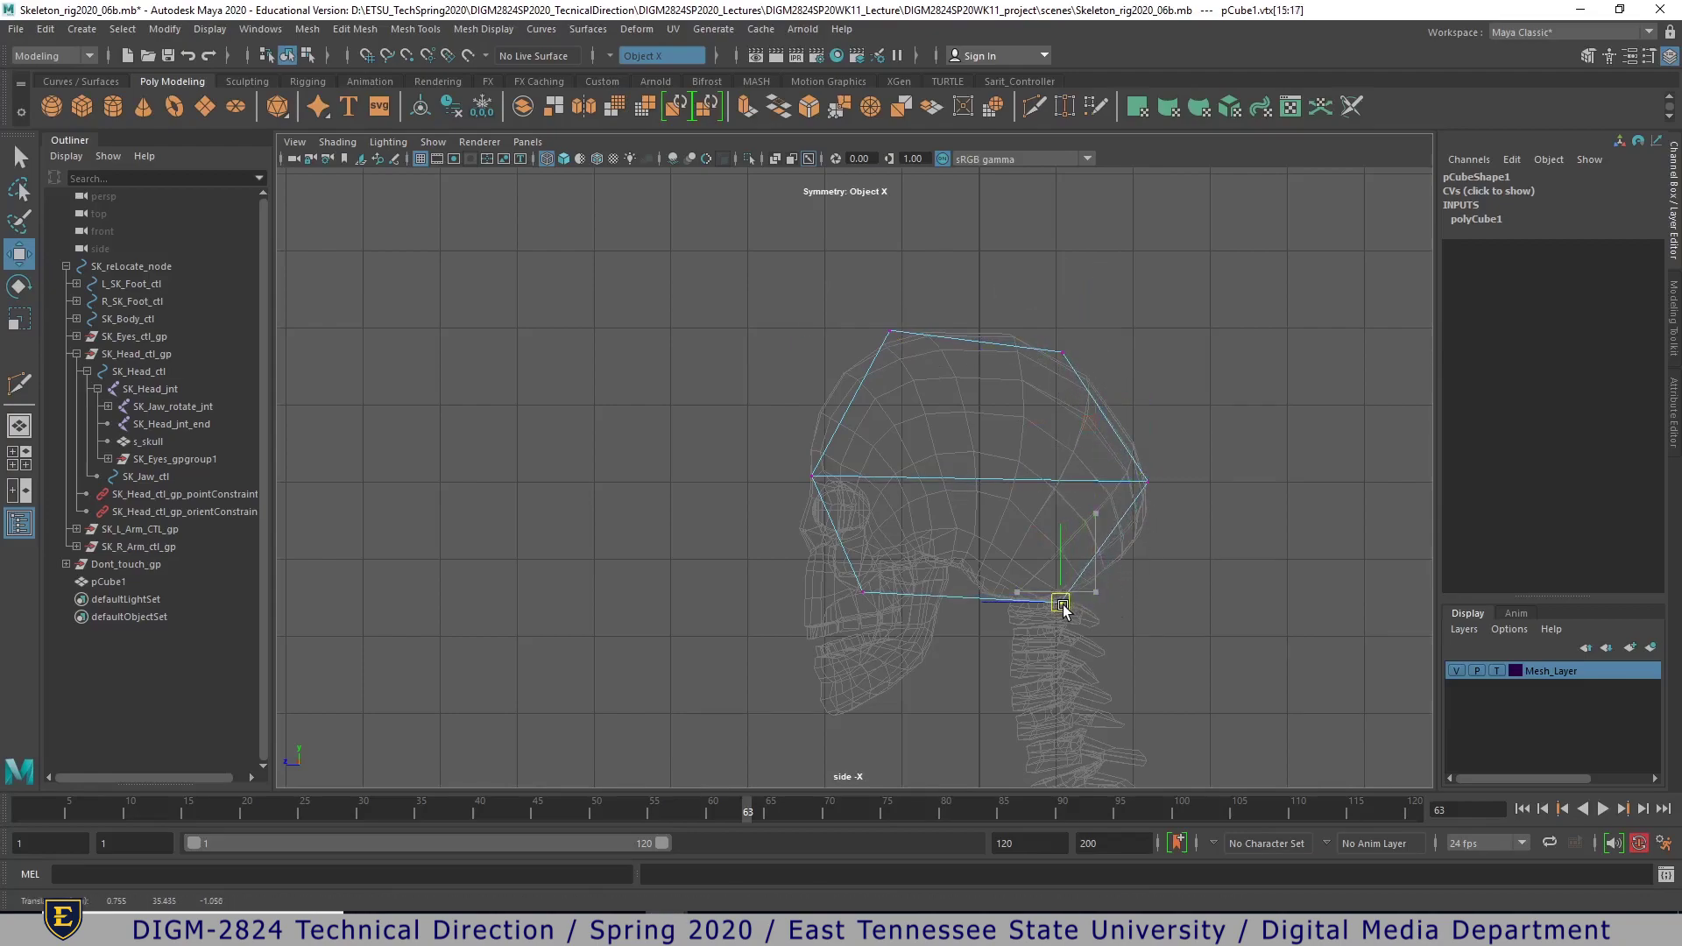
- Raise the middle front vertices onto the forehead and move the lower front vertices back to the jaw hinge
{"action": "left_click_drag", "start_coordinate": [781, 437], "coordinate": [898, 540]}
{"action": "left_click_drag", "start_coordinate": [816, 482], "coordinate": [807, 450]}
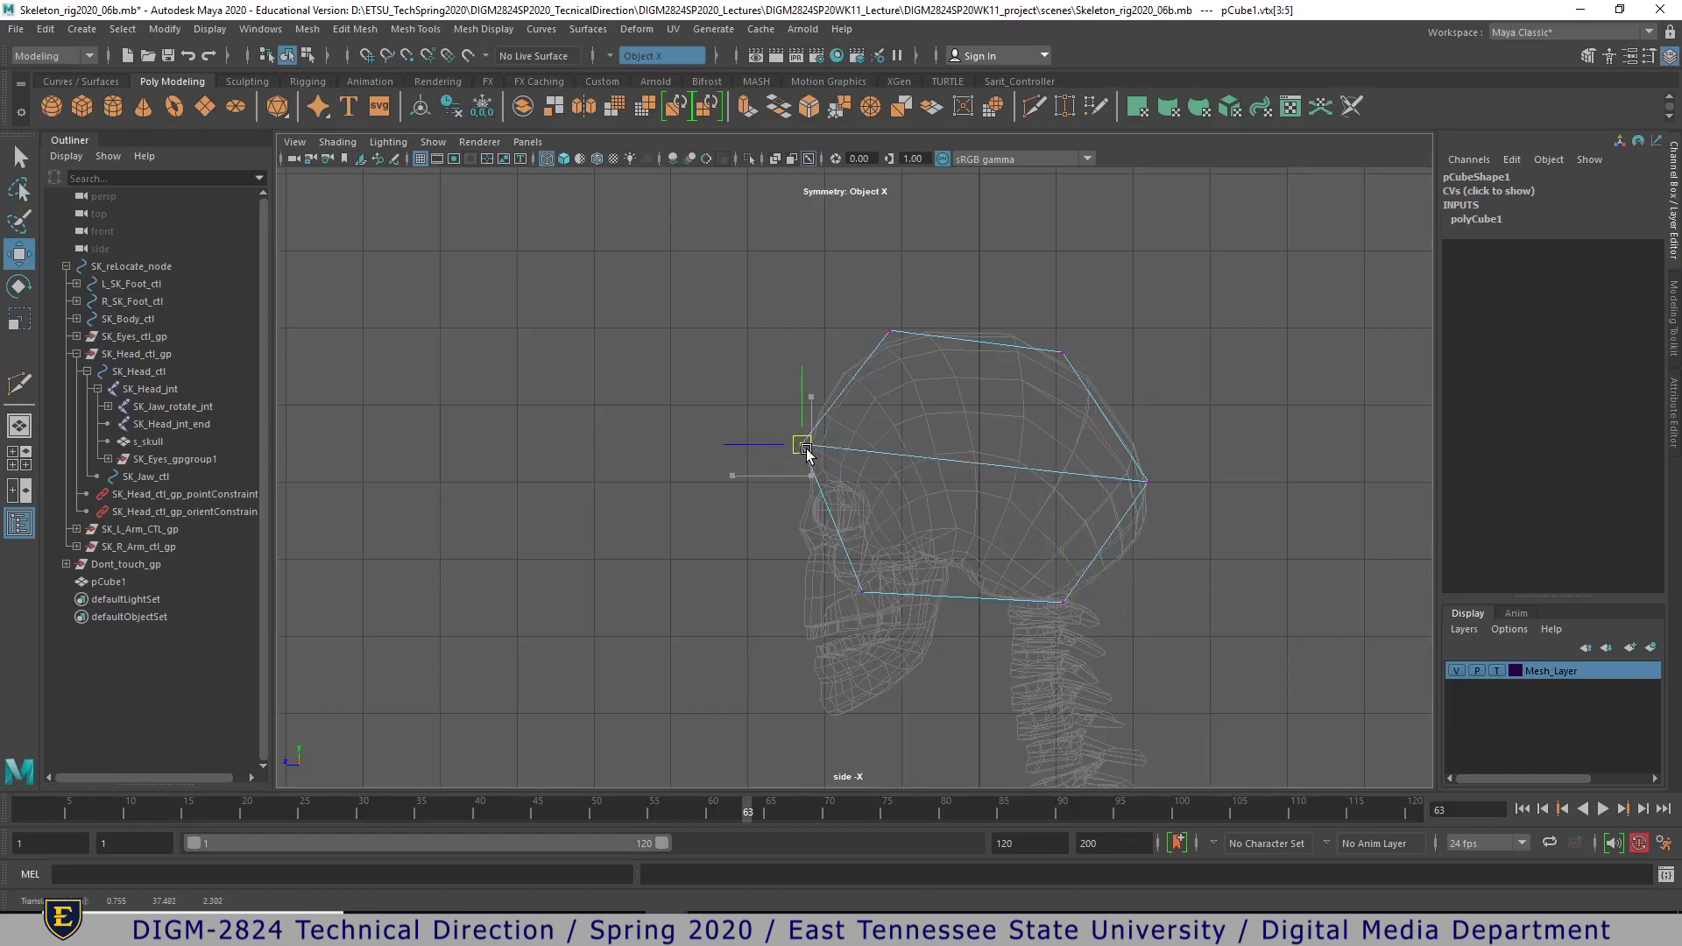
{"action": "left_click_drag", "start_coordinate": [831, 574], "coordinate": [906, 641]}
{"action": "left_click_drag", "start_coordinate": [865, 594], "coordinate": [931, 573]}
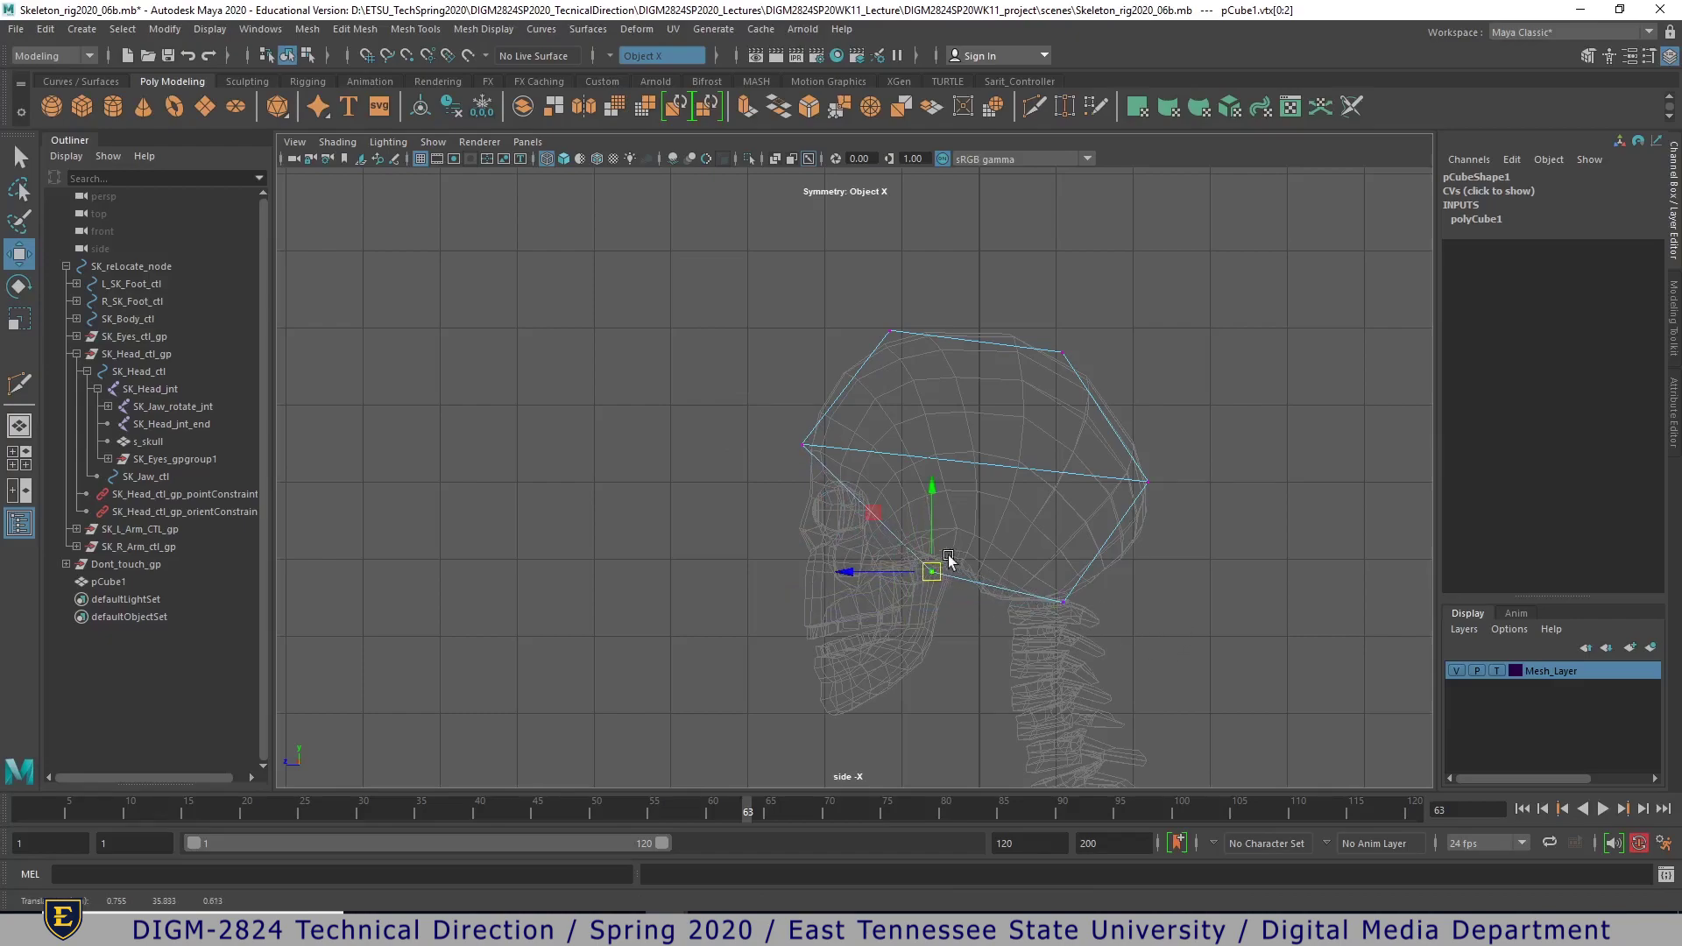
{"action": "left_click_drag", "start_coordinate": [931, 572], "coordinate": [1069, 603]}
- Select the cube's two lower rear faces in the perspective view
{"action": "right_click_drag", "start_coordinate": [890, 517], "coordinate": [886, 550]}
{"action": "key", "text": "space"}
{"action": "key", "text": "space"}
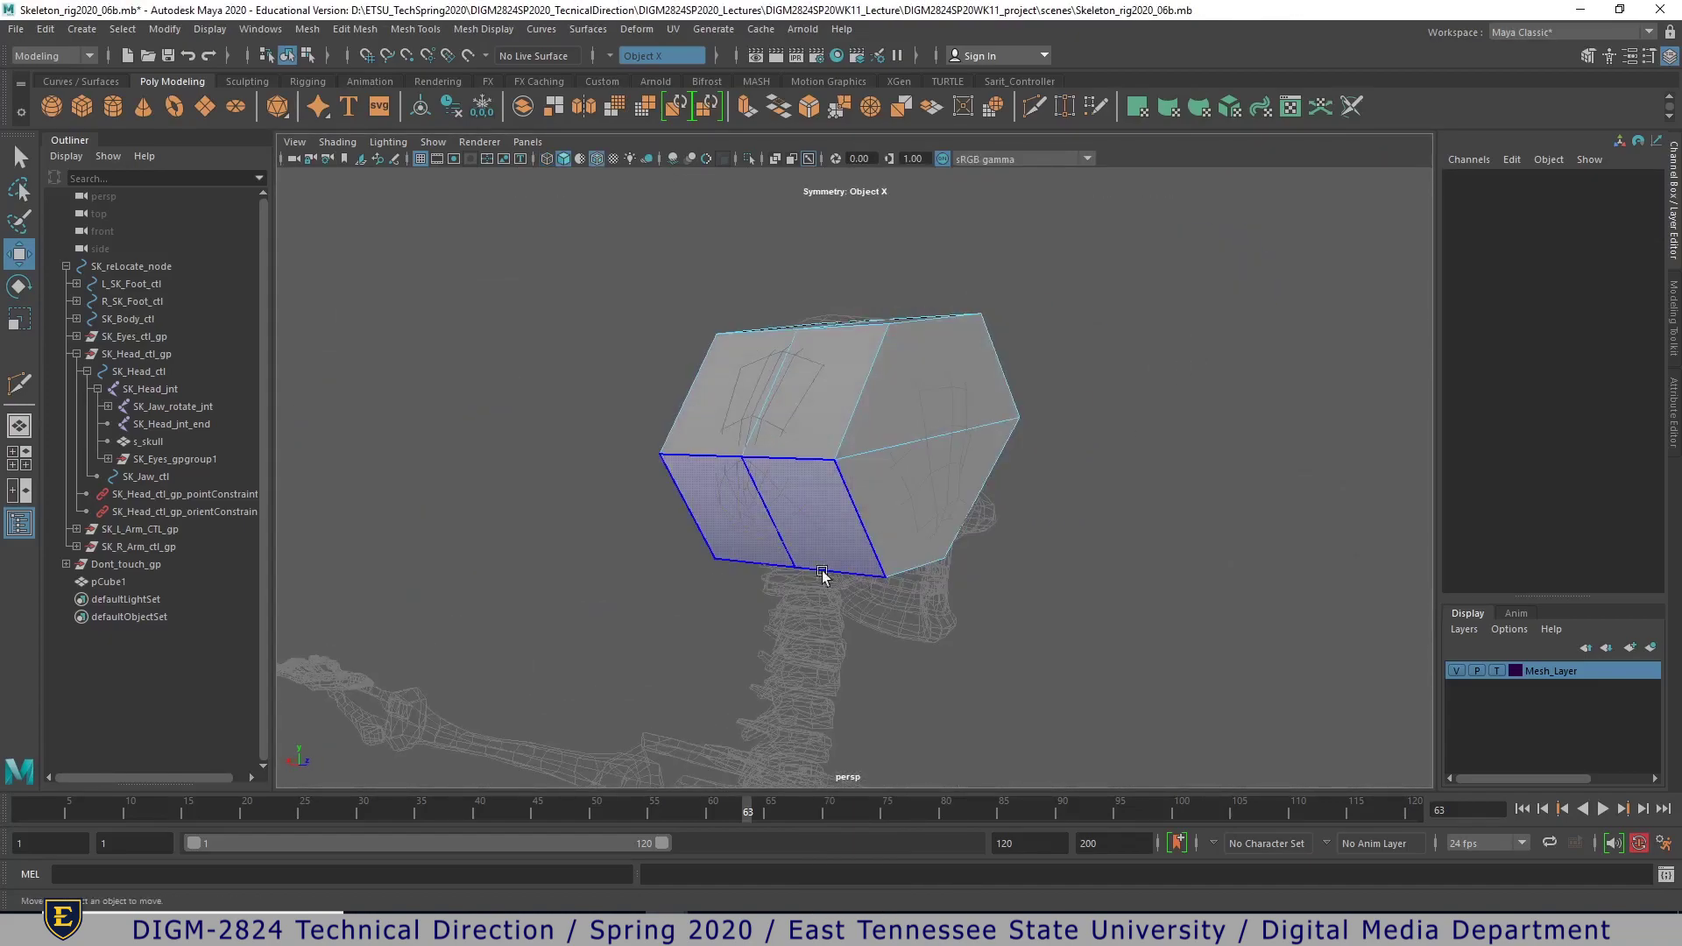
{"action": "left_click", "coordinate": [819, 531]}
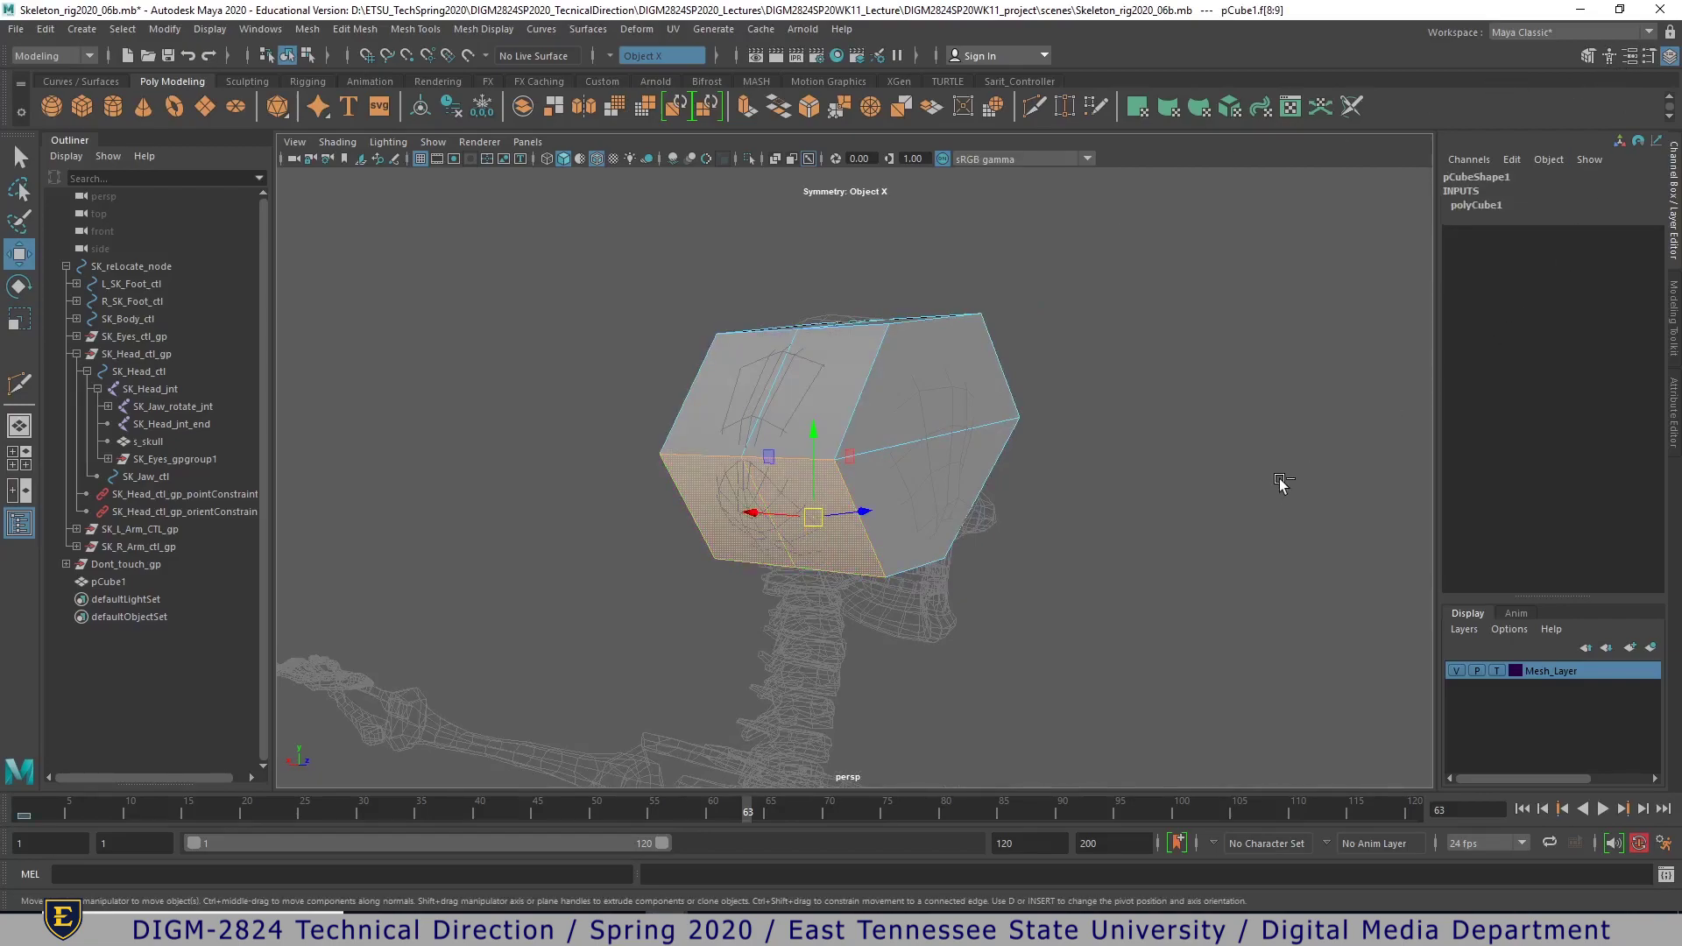
- Undo the recent vertex moves and redo them up to the raising of the middle front vertices
{"action": "key", "text": "ctrl+z"}
{"action": "key", "text": "ctrl+z"}
{"action": "key", "text": "ctrl+z"}
{"action": "key", "text": "ctrl+z"}
{"action": "key", "text": "ctrl+z"}
{"action": "key", "text": "ctrl+z"}
{"action": "key", "text": "ctrl+z"}
{"action": "key", "text": "ctrl+z"}
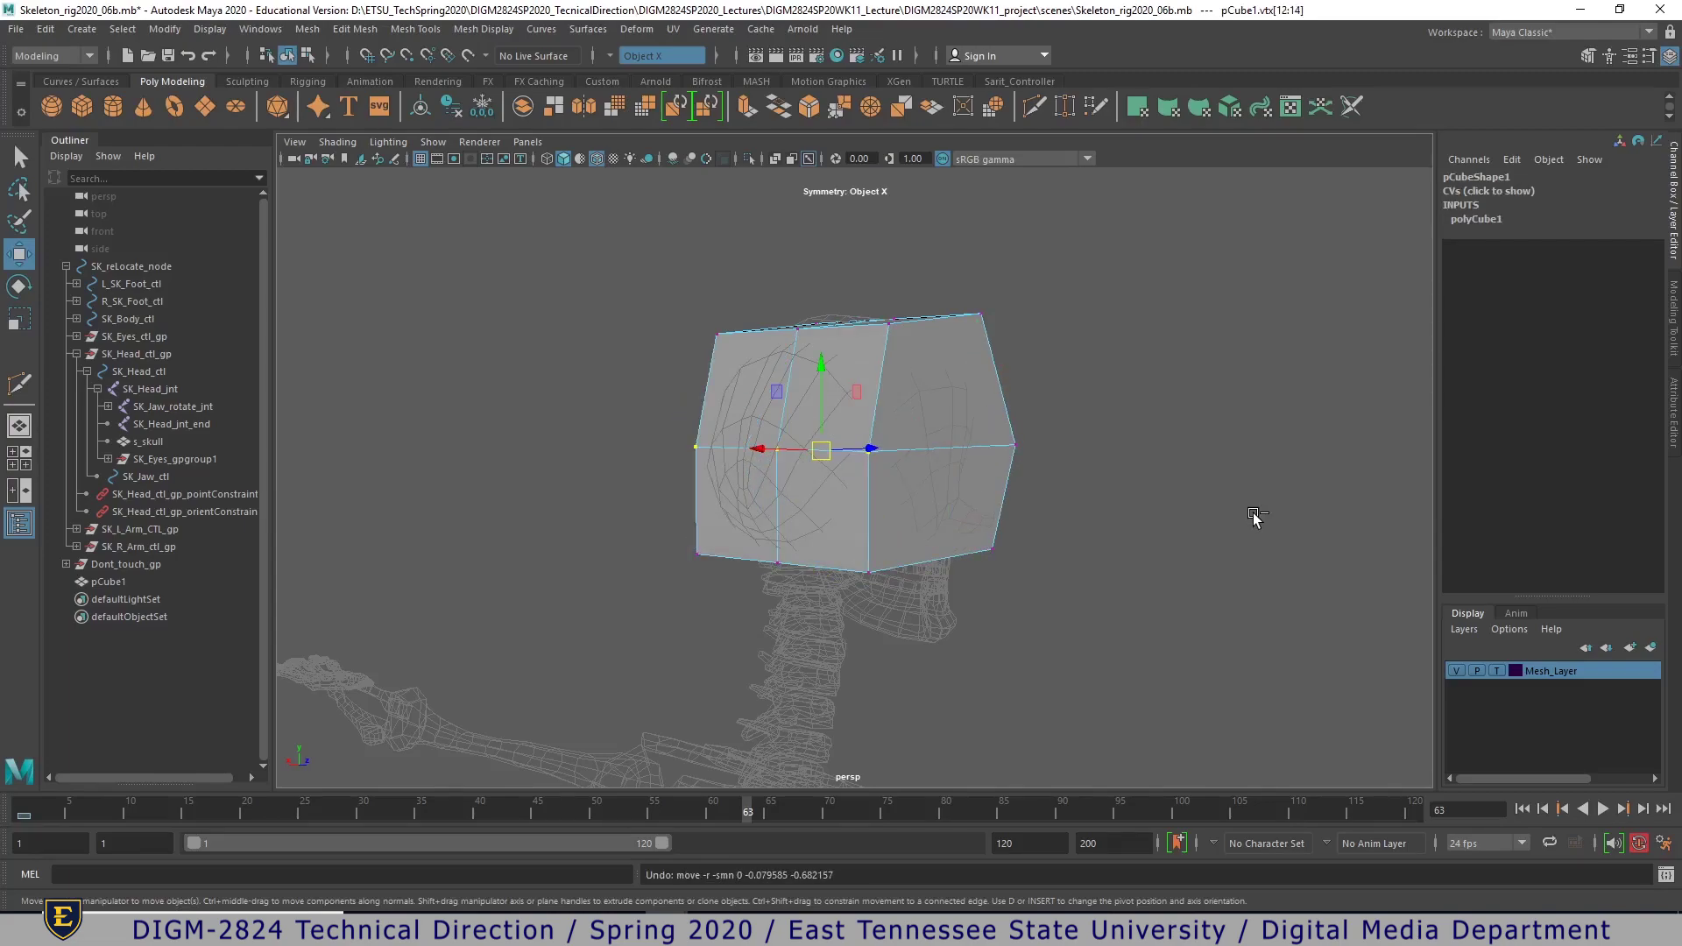
{"action": "left_click", "coordinate": [207, 55]}
{"action": "left_click", "coordinate": [207, 55]}
{"action": "left_click", "coordinate": [207, 55]}
{"action": "left_click", "coordinate": [206, 55]}
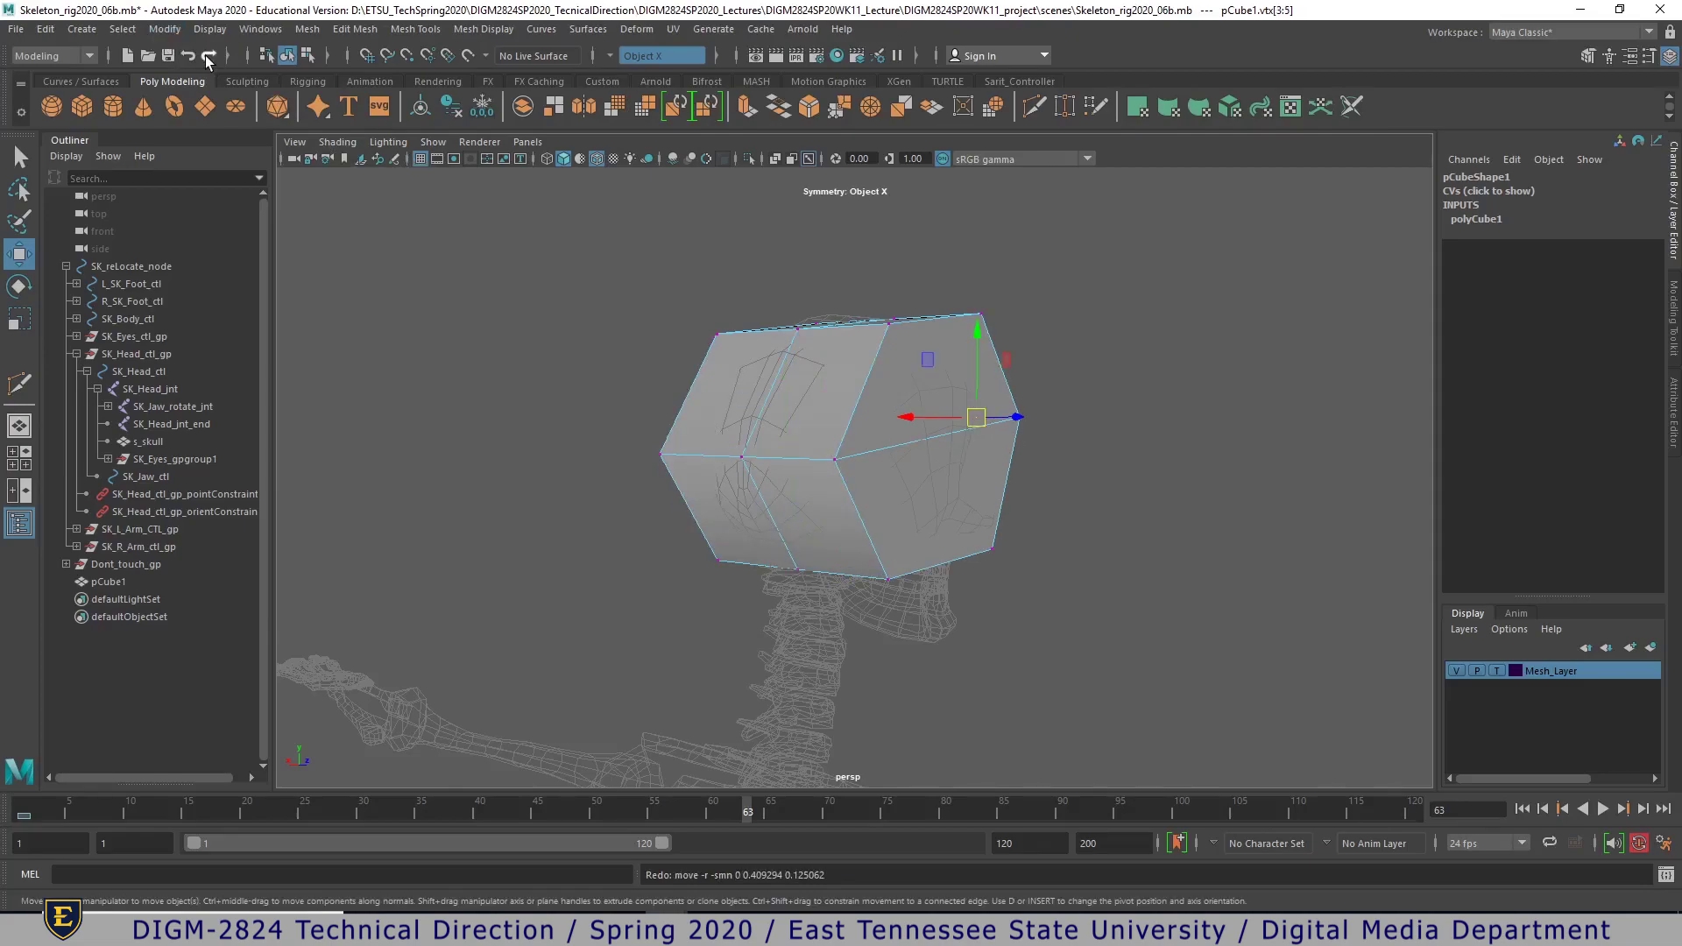
- Show the Modeling Toolkit and set its symmetry to Object X
{"action": "left_click", "coordinate": [1587, 56]}
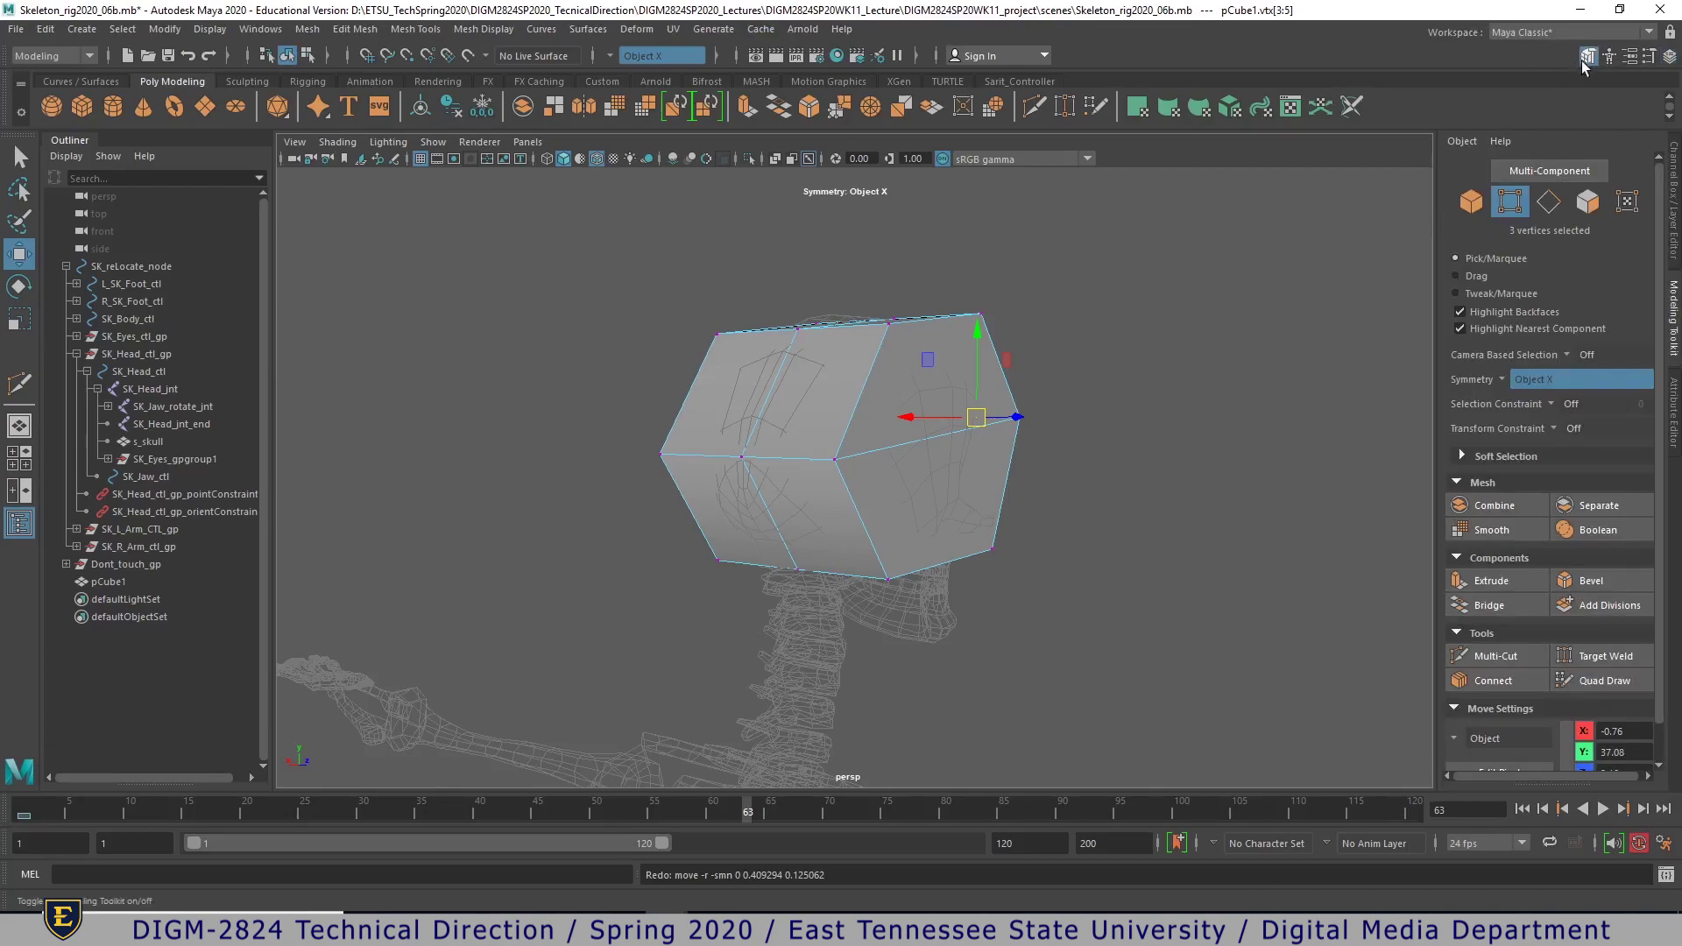
{"action": "left_click", "coordinate": [1508, 380]}
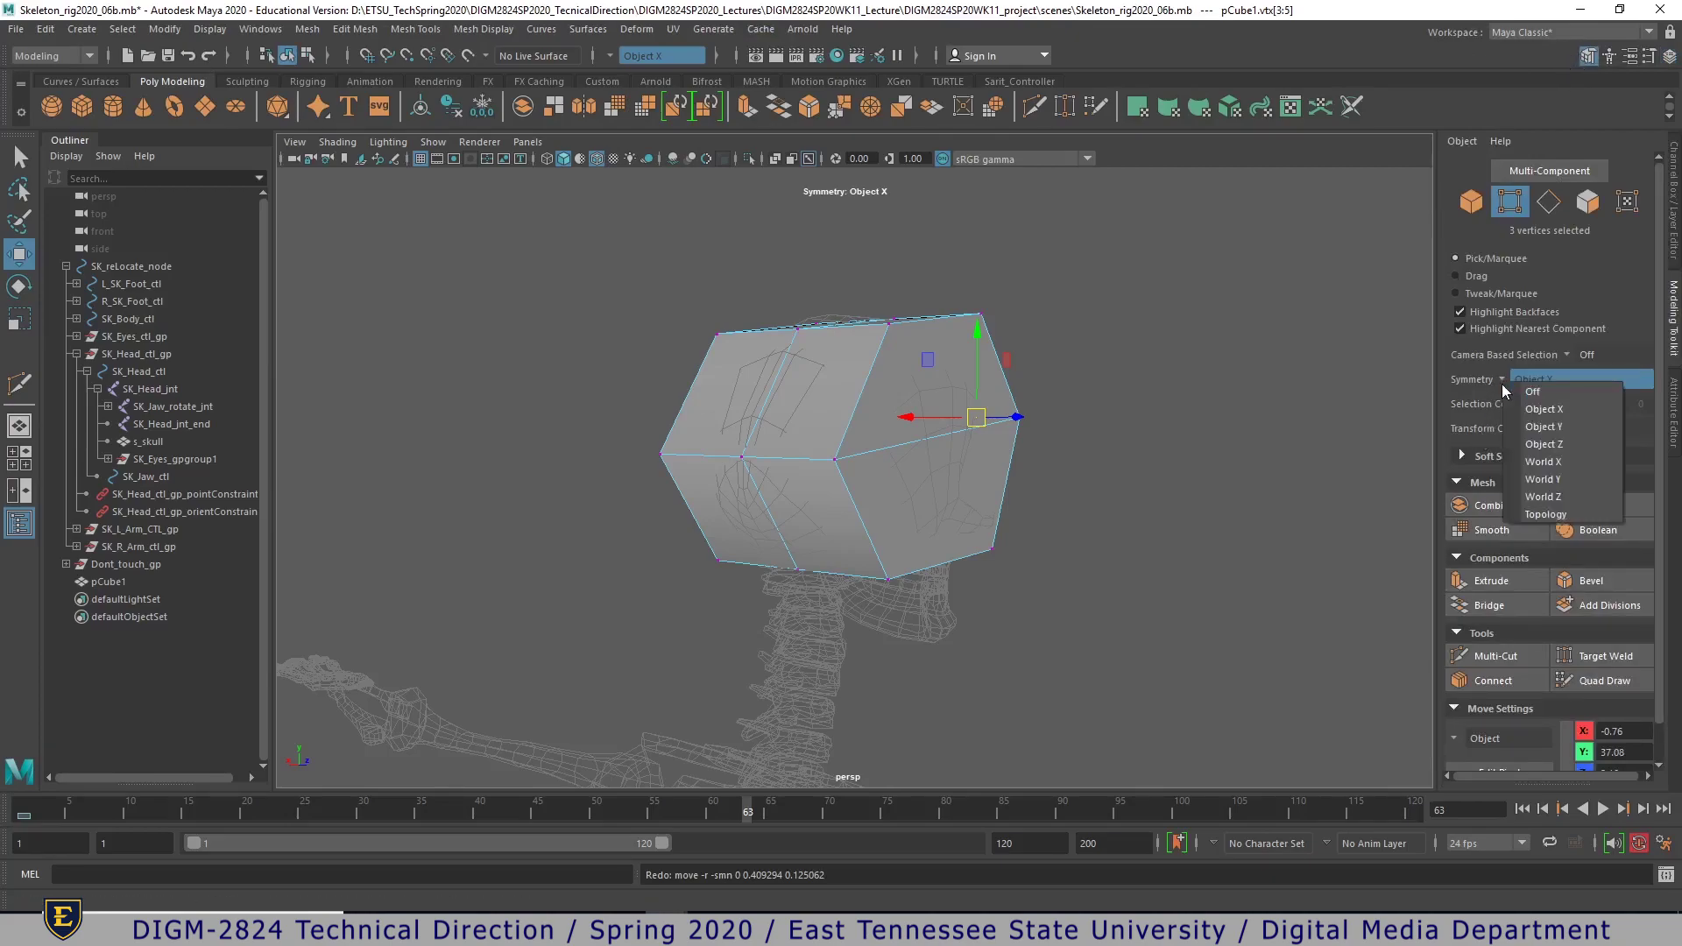
{"action": "left_click", "coordinate": [1553, 411]}
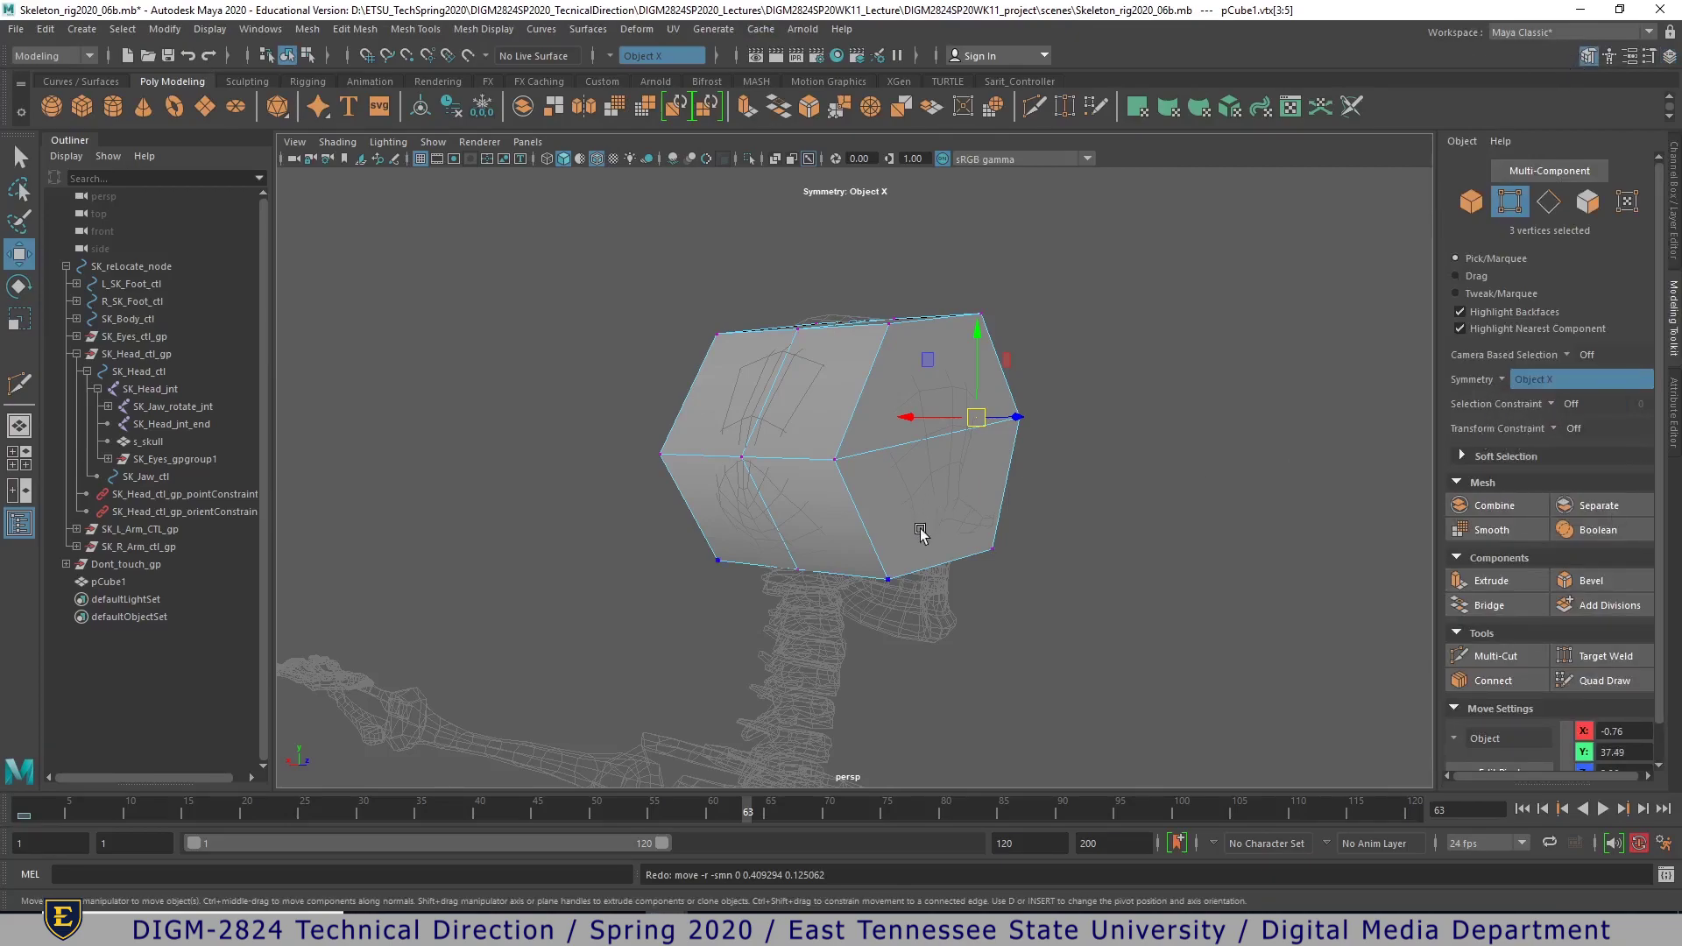
- Try moving a lower rear corner vertex to test the symmetry, and undo the move
{"action": "left_click", "coordinate": [884, 569]}
{"action": "left_click_drag", "start_coordinate": [886, 571], "coordinate": [873, 527]}
{"action": "key", "text": "ctrl+z"}
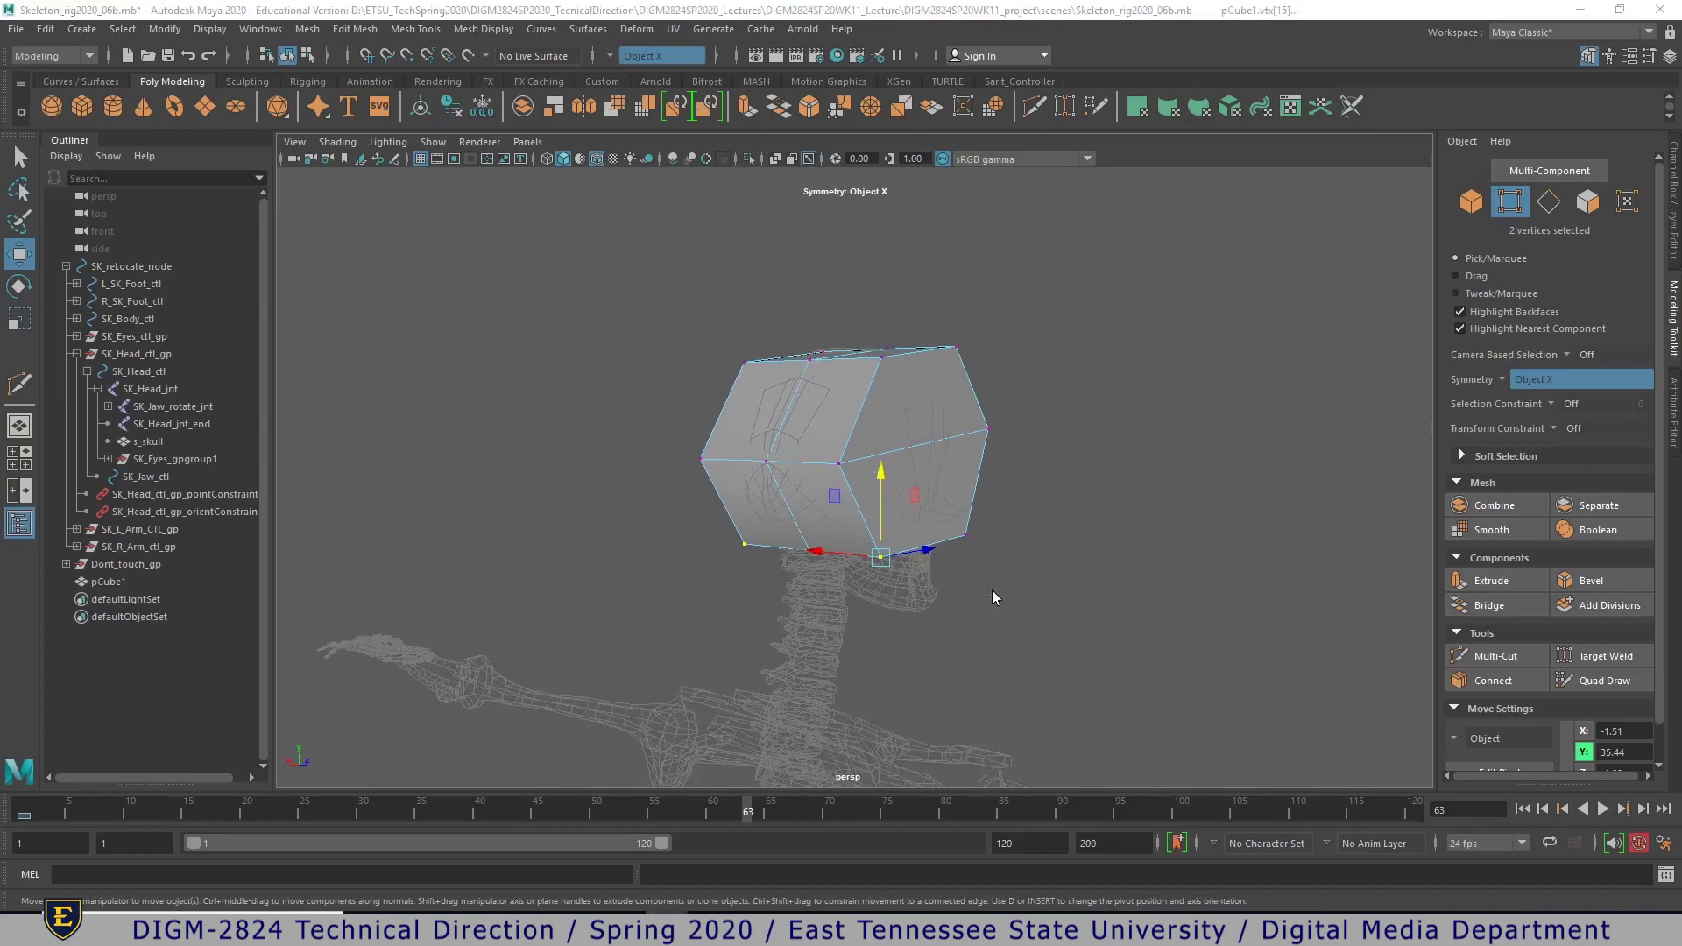
- Try extruding the cube's two lower rear faces in the perspective view, and undo the extrusion
{"action": "key", "text": "space"}
{"action": "right_click_drag", "start_coordinate": [1127, 326], "coordinate": [1125, 373]}
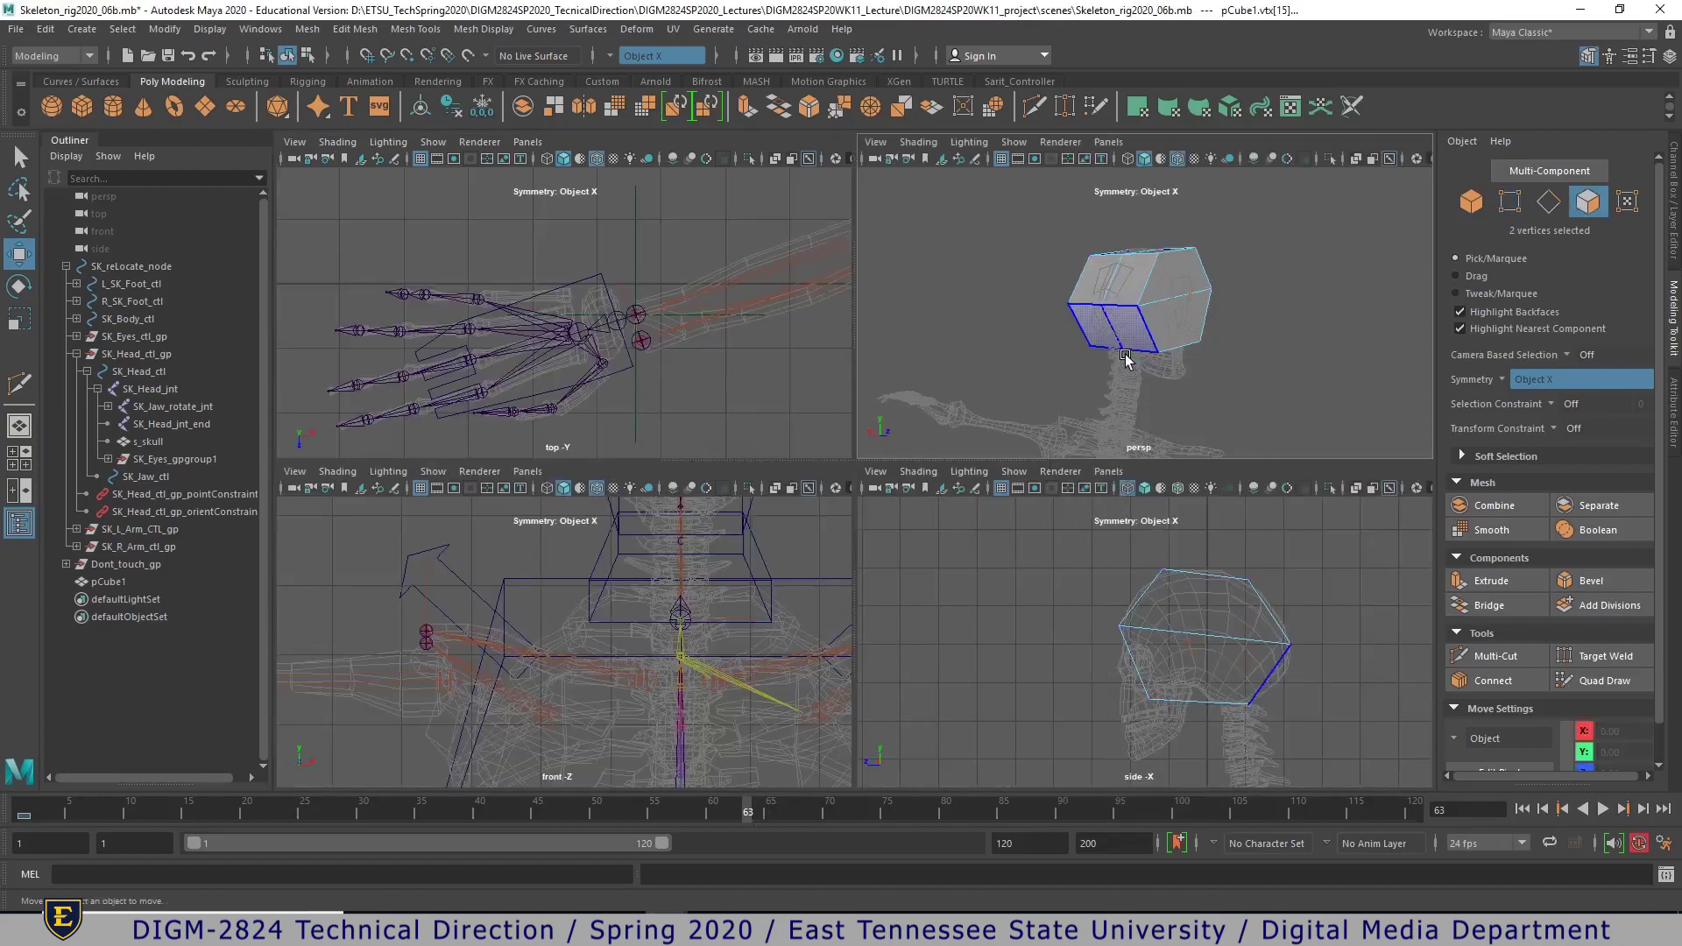
{"action": "left_click", "coordinate": [1128, 342]}
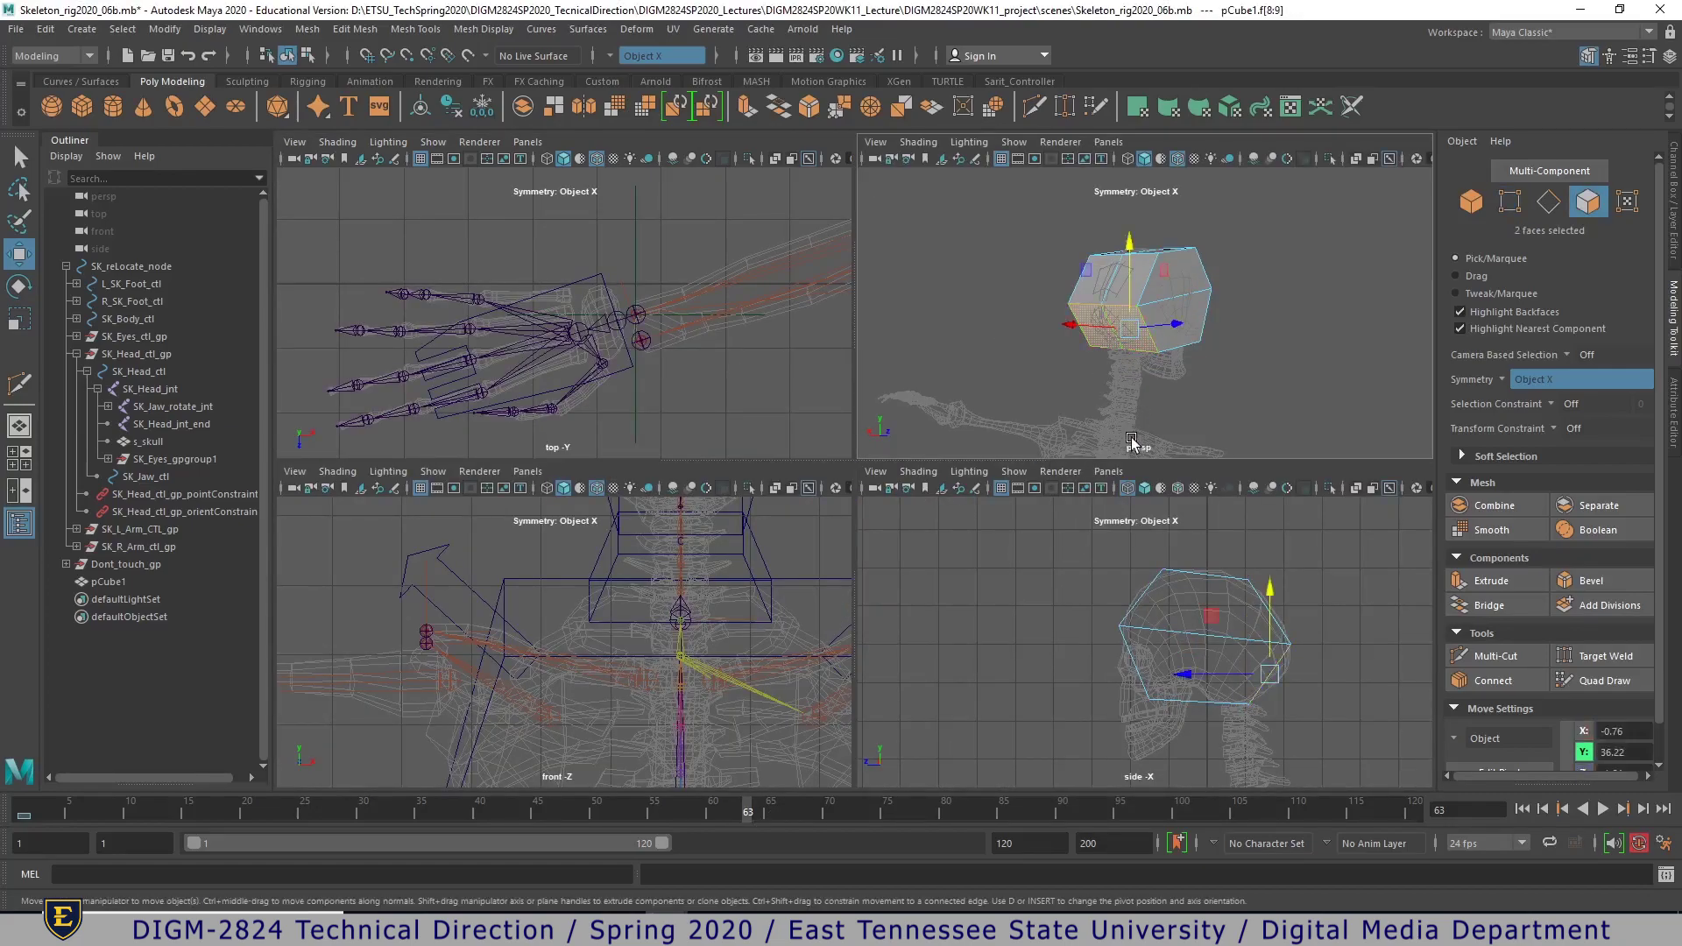
{"action": "right_click", "coordinate": [1131, 332], "text": "shift"}
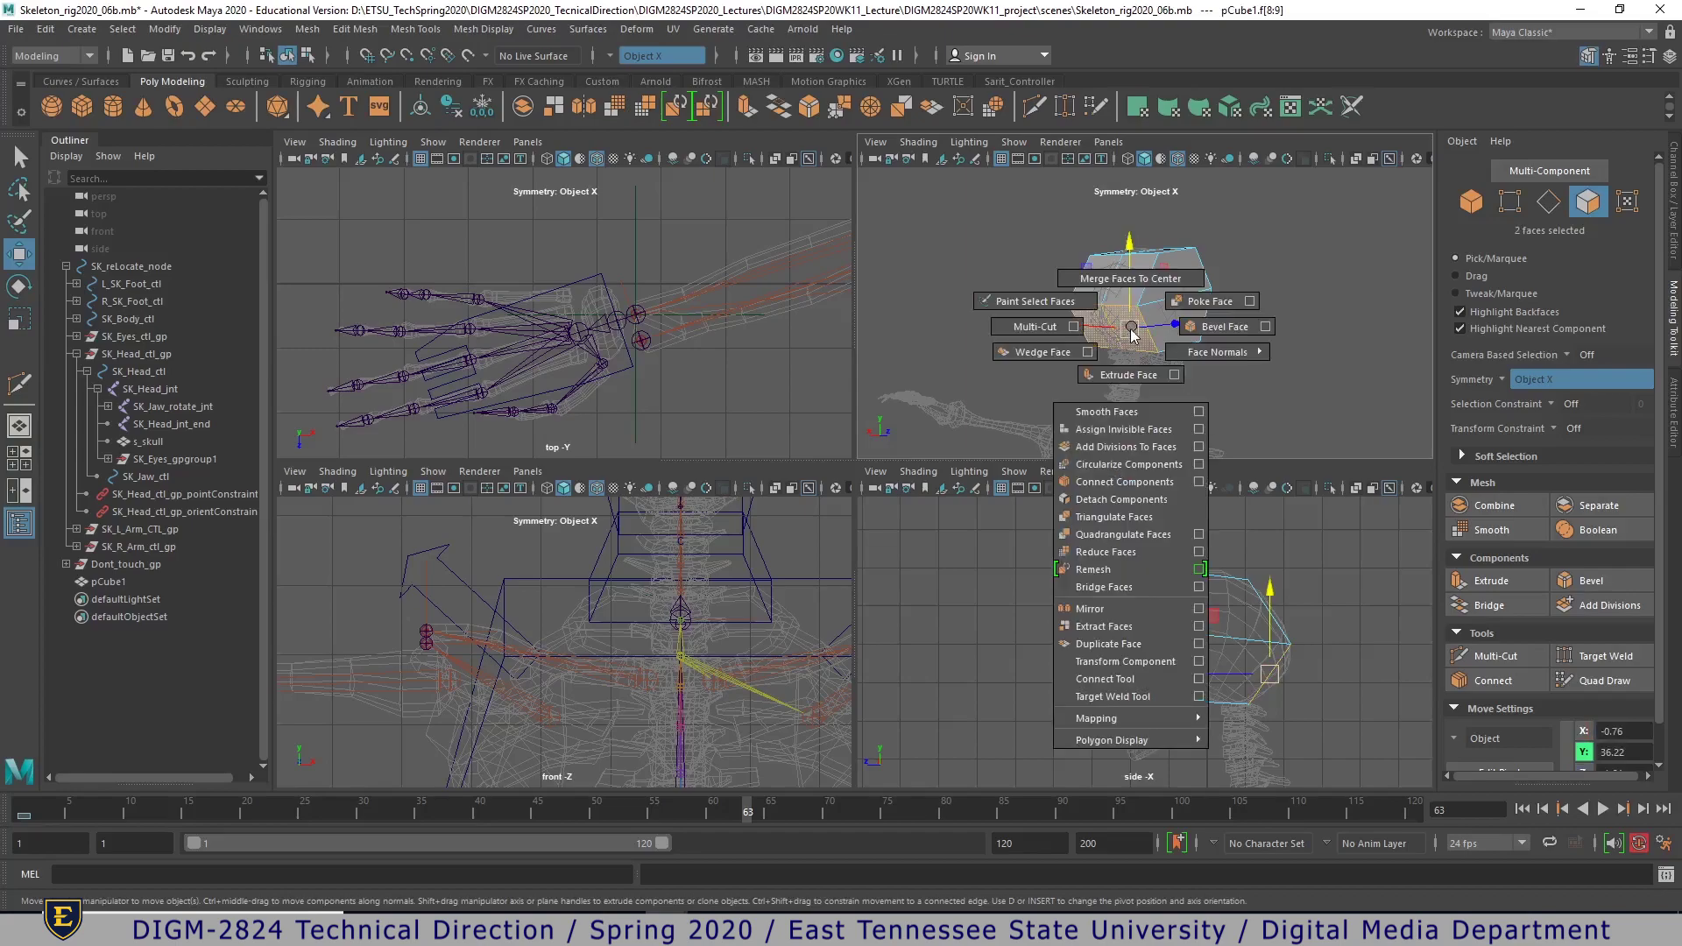
{"action": "left_click", "coordinate": [1128, 374]}
{"action": "left_click_drag", "start_coordinate": [1095, 372], "coordinate": [1082, 398]}
{"action": "key", "text": "ctrl+z"}
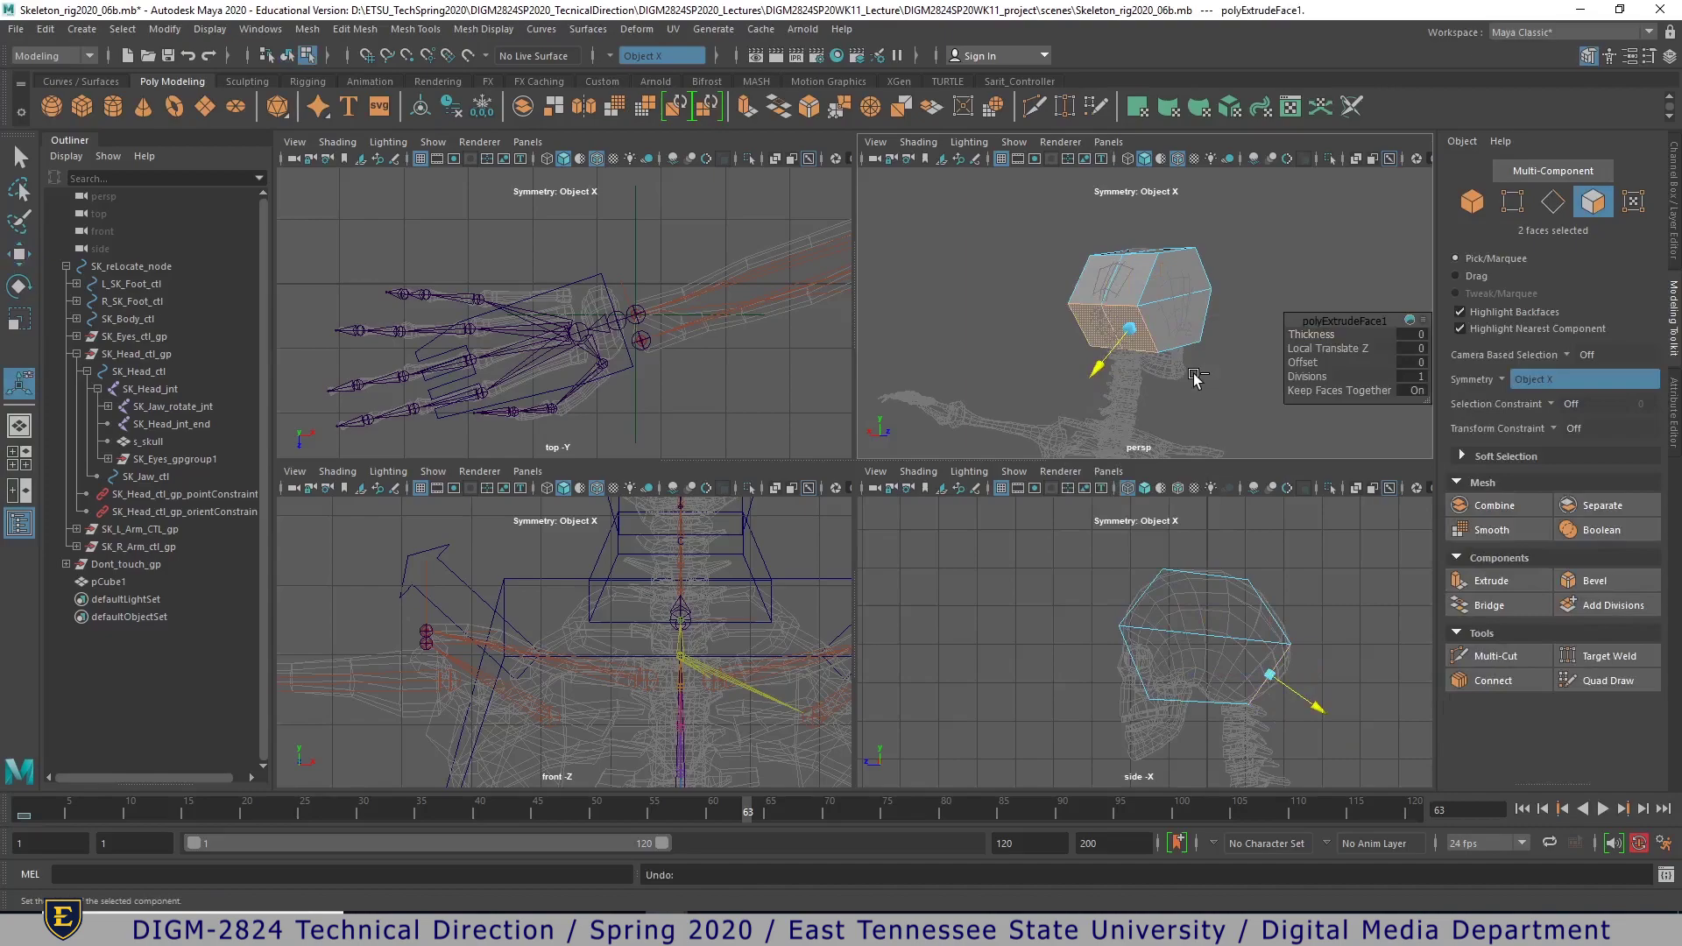
{"action": "key", "text": "ctrl+z"}
- Extrude the cube's two lower front faces outward with a Local Translate Z of about 1.866
{"action": "left_click_drag", "start_coordinate": [1233, 386], "coordinate": [1098, 406]}
{"action": "left_click_drag", "start_coordinate": [1110, 400], "coordinate": [1143, 377], "text": "alt"}
{"action": "left_click", "coordinate": [1213, 348]}
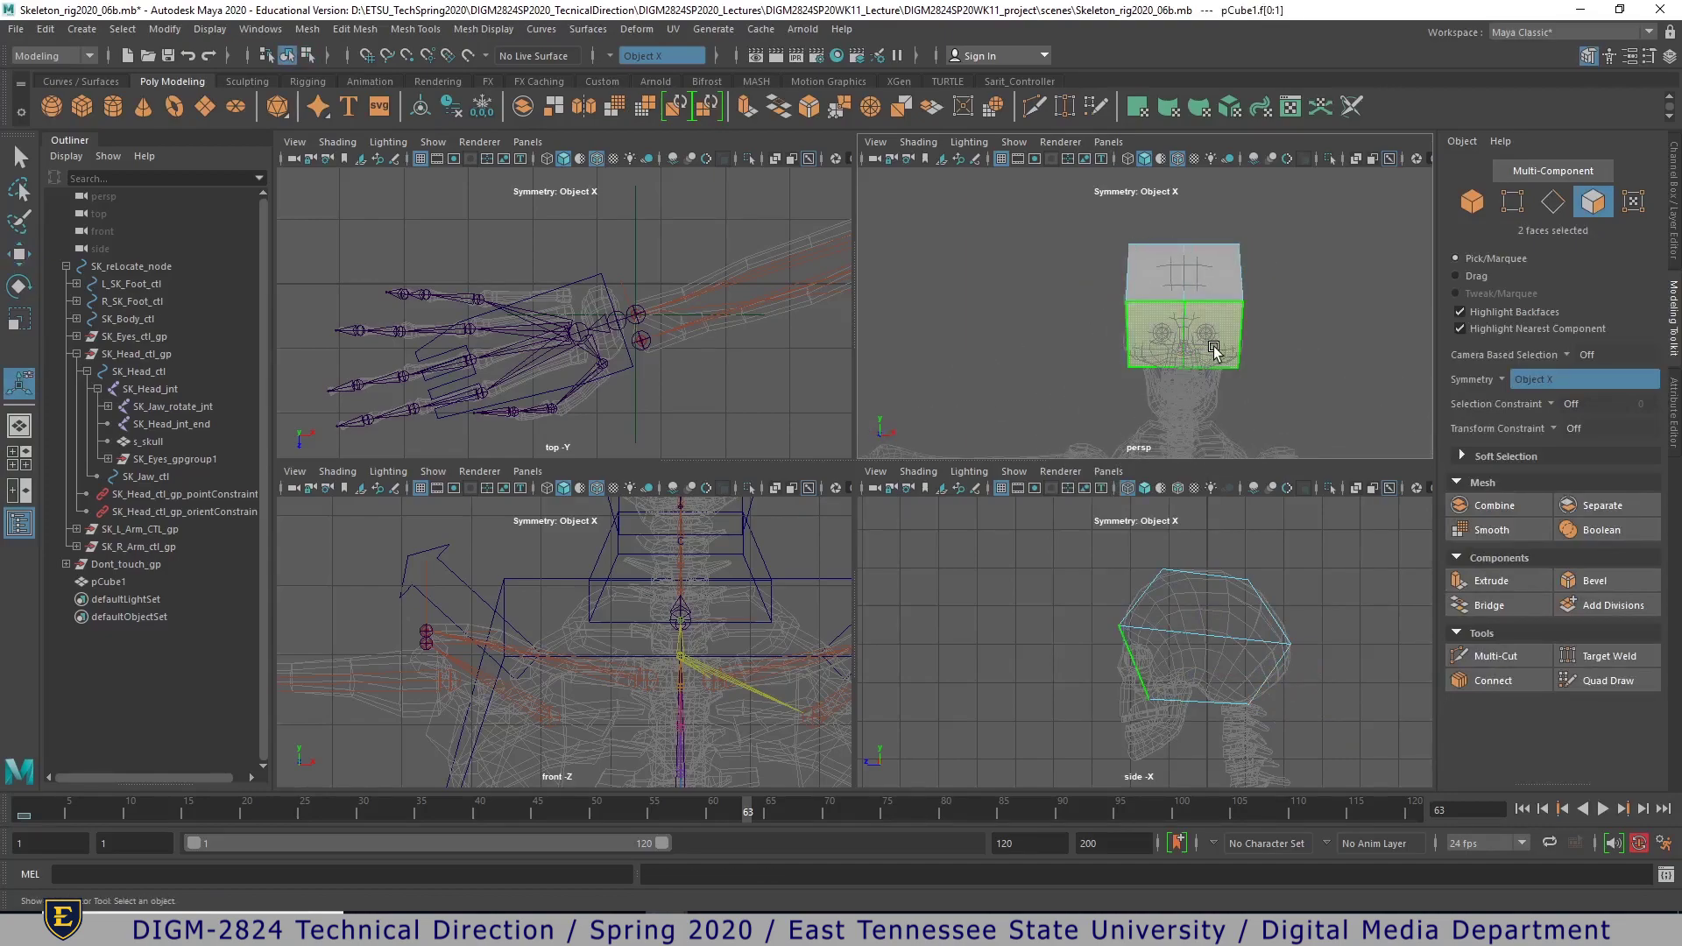
{"action": "right_click", "coordinate": [1215, 348], "text": "shift"}
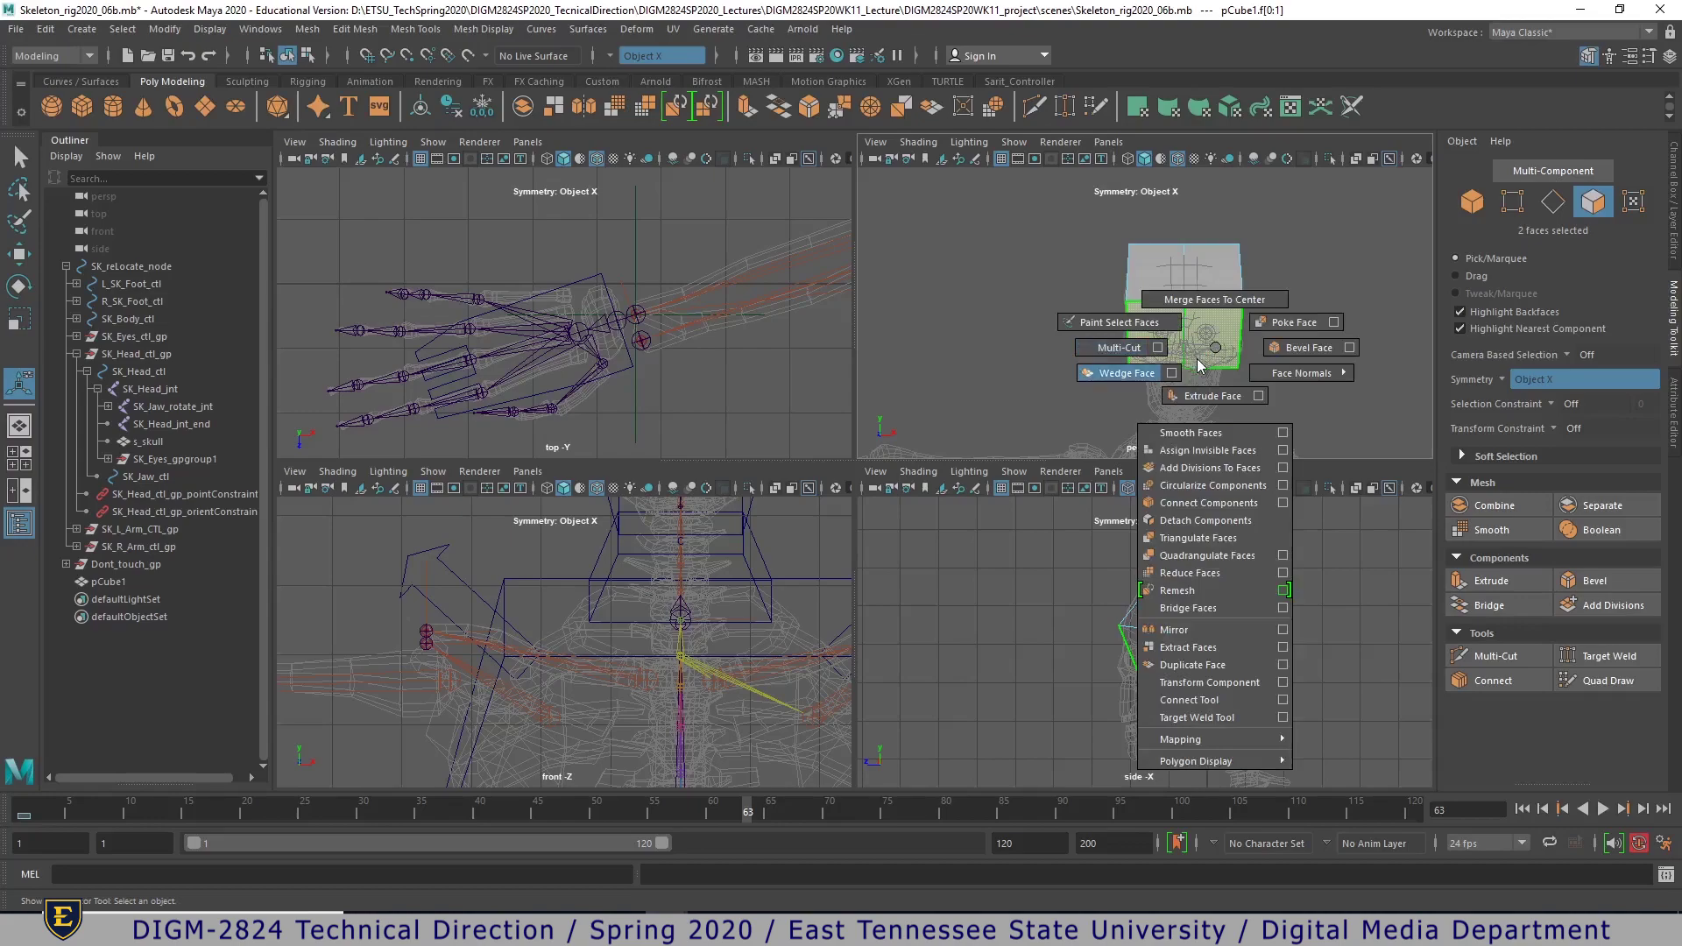
{"action": "left_click", "coordinate": [1212, 396]}
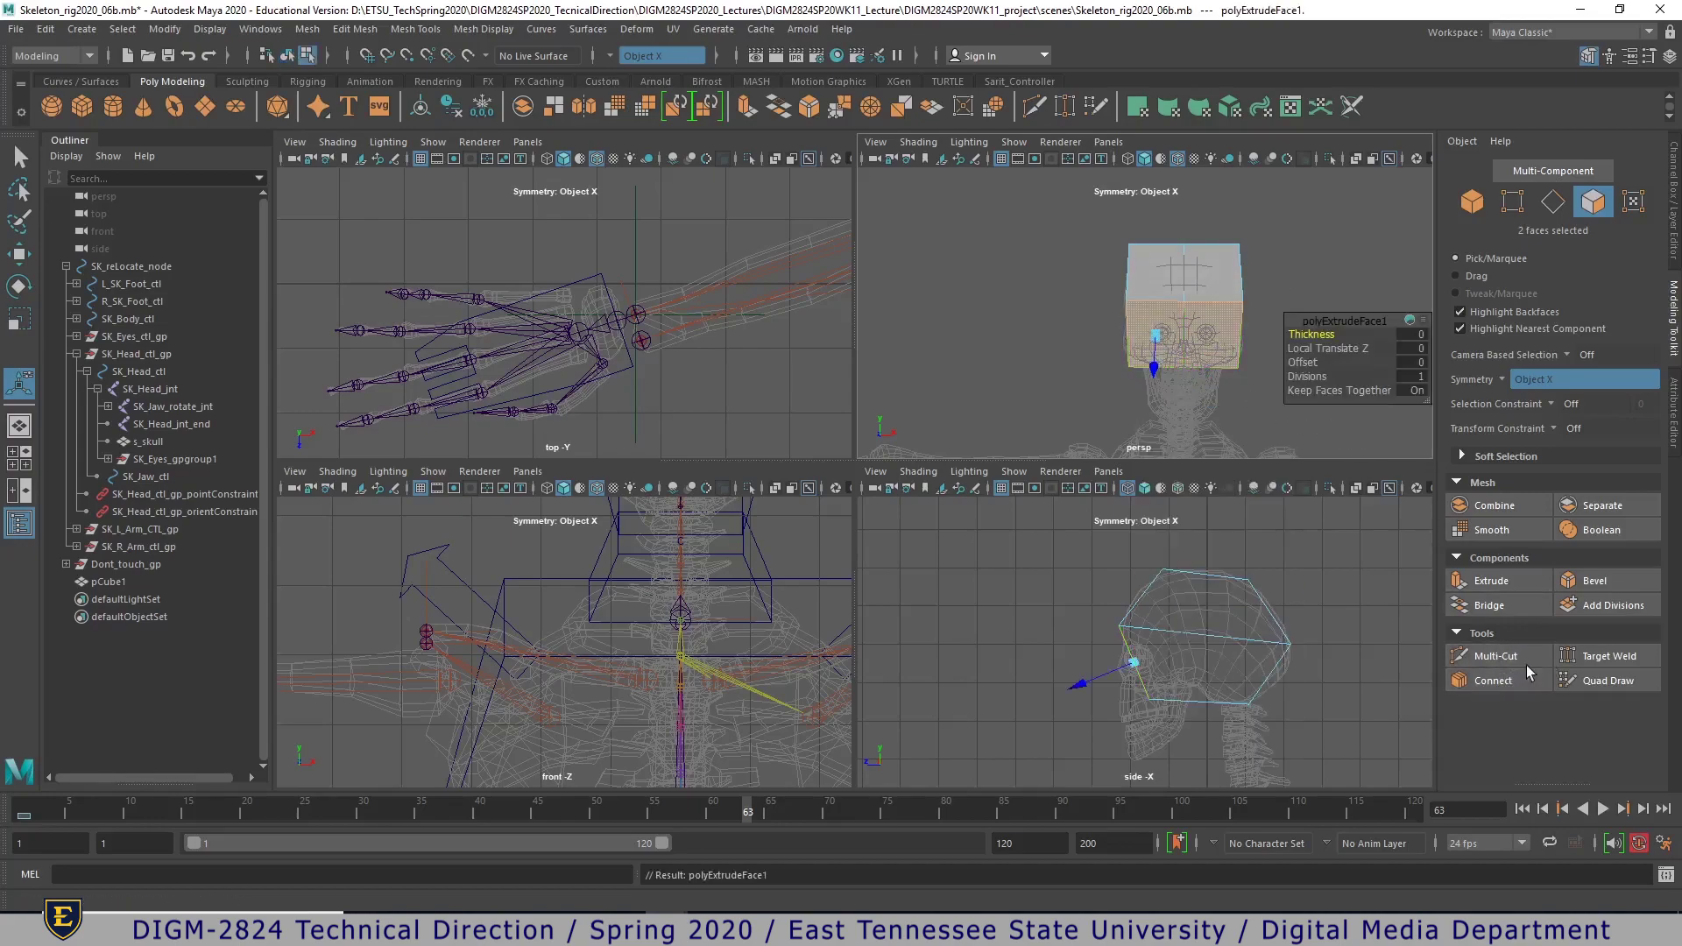
{"action": "left_click_drag", "start_coordinate": [1153, 378], "coordinate": [1117, 380]}
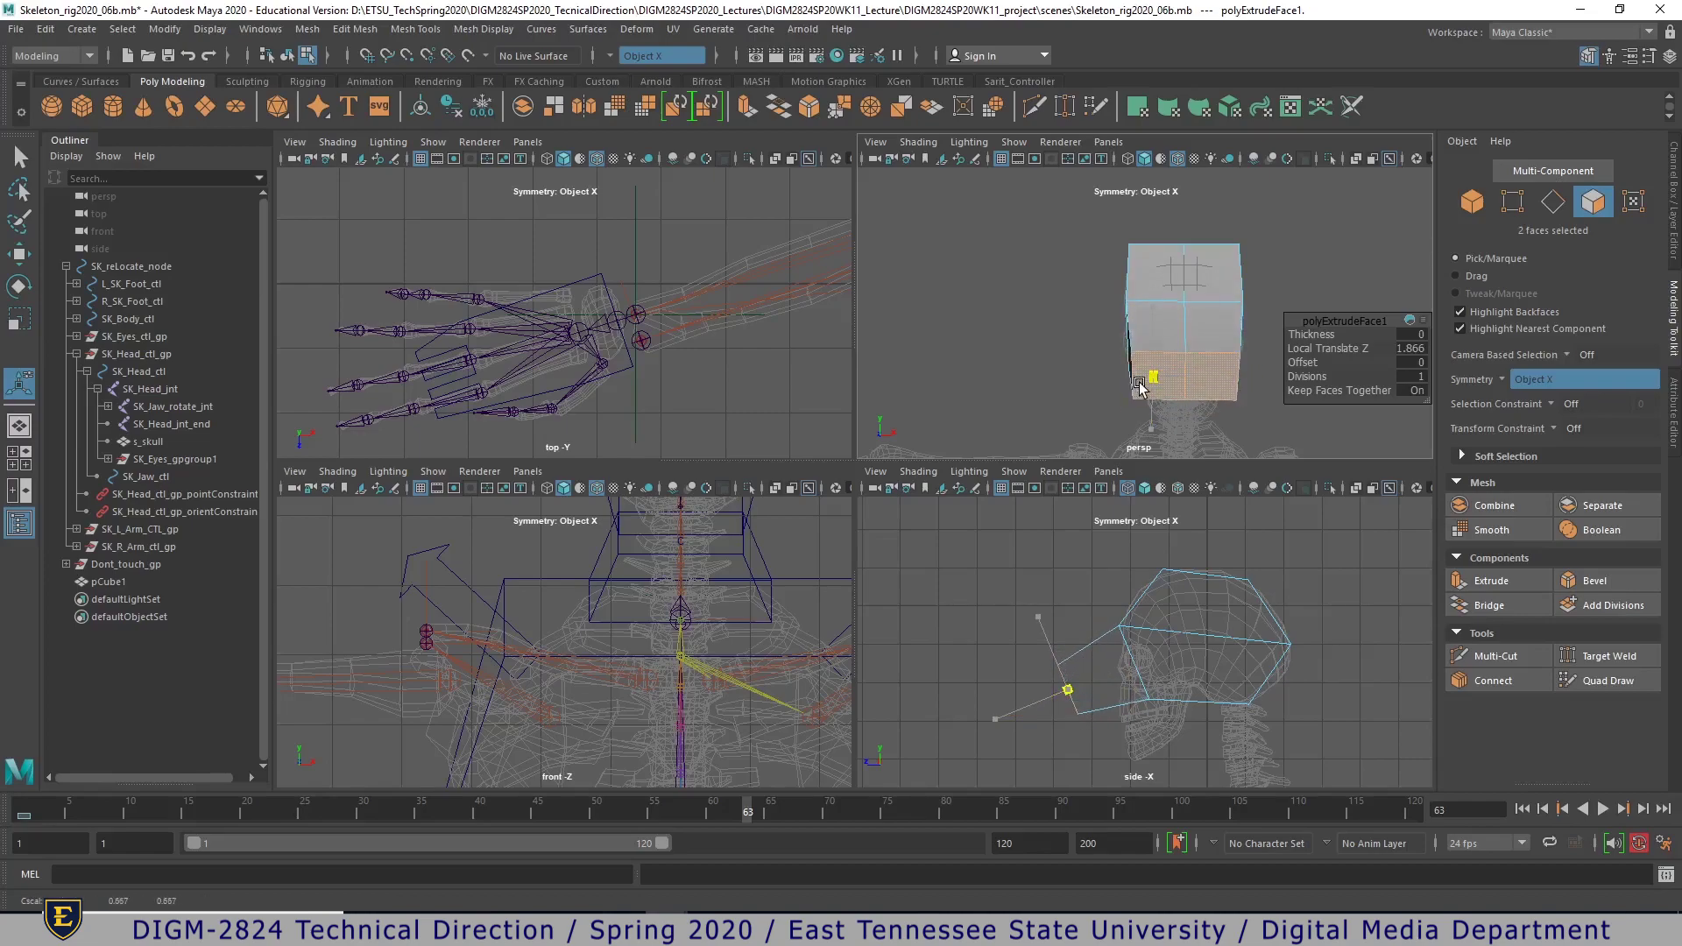
- In the side view, move the extrusion's upper vertices down to the front of the mouth and its lower vertices back along the jaw
{"action": "key", "text": "space"}
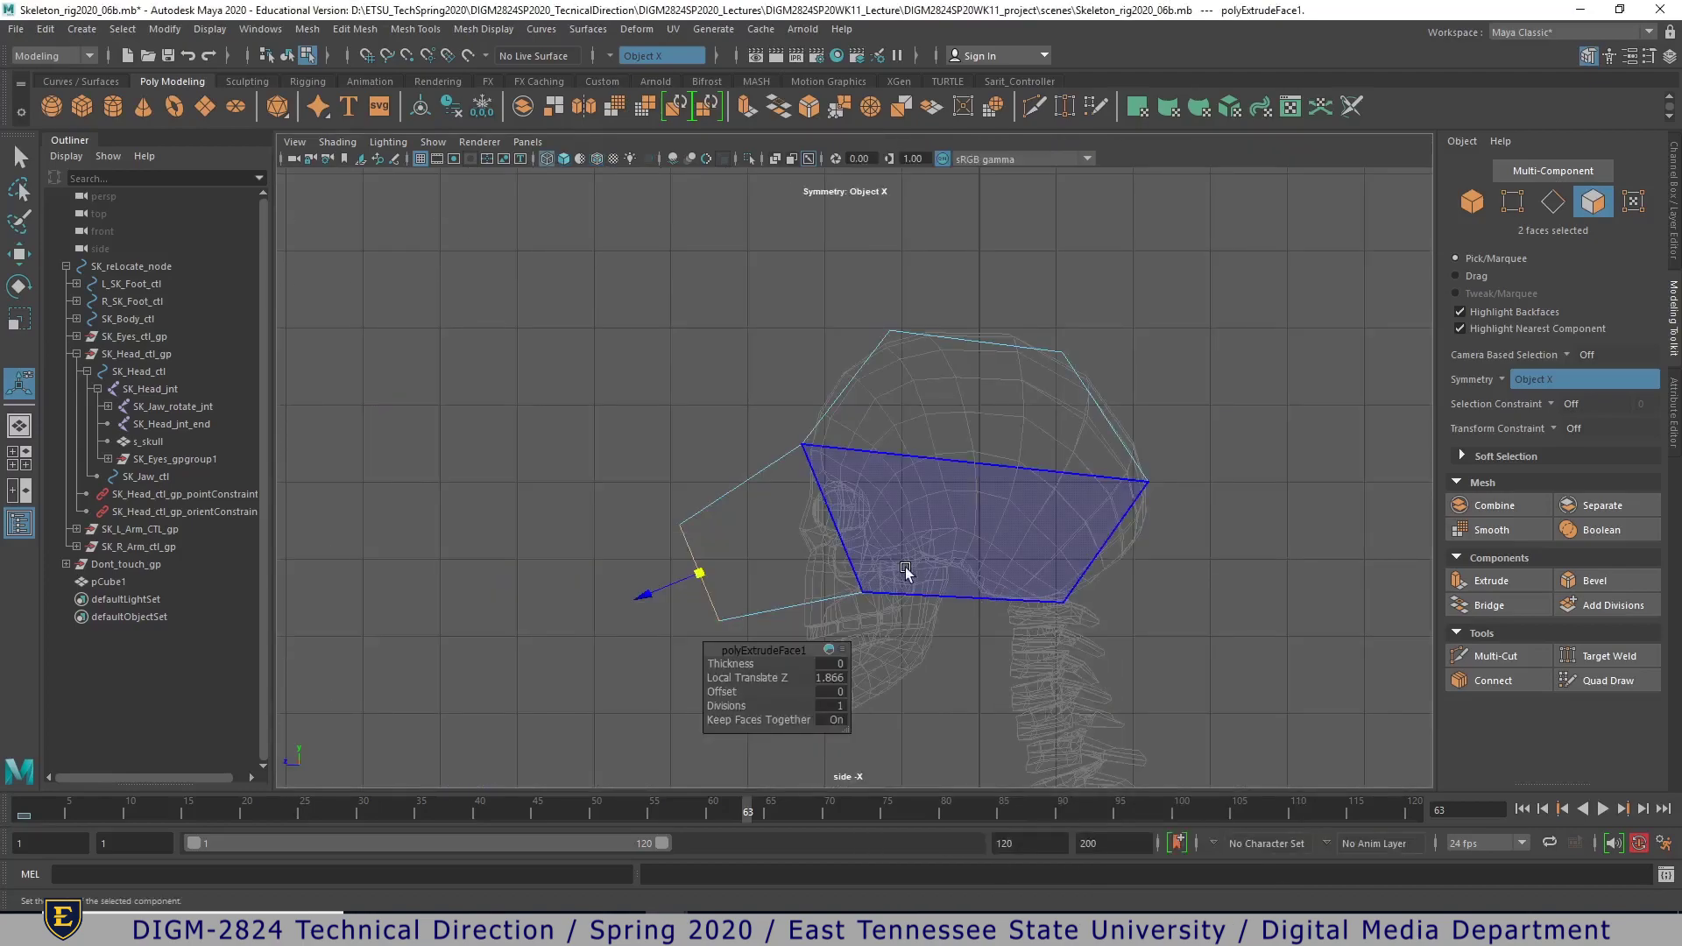
{"action": "middle_click_drag", "start_coordinate": [901, 570], "coordinate": [958, 555], "text": "alt"}
{"action": "right_click_drag", "start_coordinate": [955, 446], "coordinate": [872, 445]}
{"action": "left_click_drag", "start_coordinate": [917, 503], "coordinate": [1013, 507]}
{"action": "key", "text": "w"}
{"action": "left_click_drag", "start_coordinate": [712, 425], "coordinate": [841, 604]}
{"action": "left_click_drag", "start_coordinate": [791, 521], "coordinate": [916, 629]}
{"action": "left_click_drag", "start_coordinate": [994, 667], "coordinate": [891, 624]}
{"action": "left_click_drag", "start_coordinate": [932, 685], "coordinate": [964, 614]}
{"action": "left_click_drag", "start_coordinate": [990, 570], "coordinate": [988, 567]}
- In the perspective view, lower the outer top vertices of the head so the crown slopes down from the centre line
{"action": "key", "text": "space"}
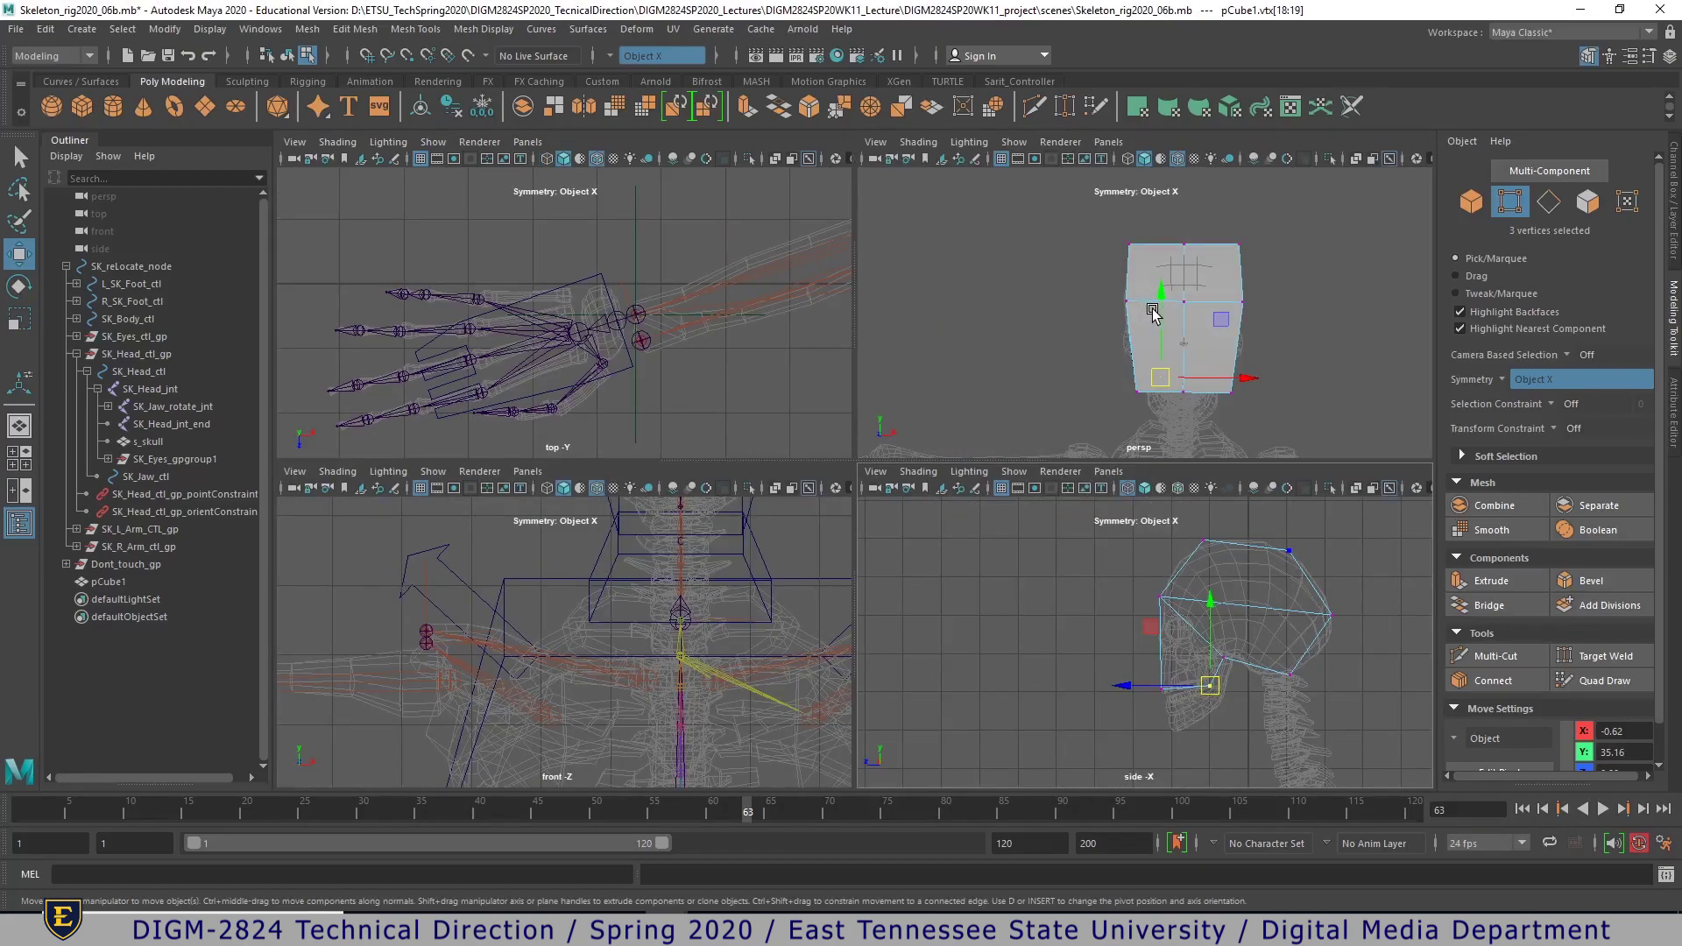
{"action": "key", "text": "space"}
{"action": "left_click_drag", "start_coordinate": [797, 307], "coordinate": [1118, 342]}
{"action": "left_click_drag", "start_coordinate": [834, 262], "coordinate": [834, 270]}
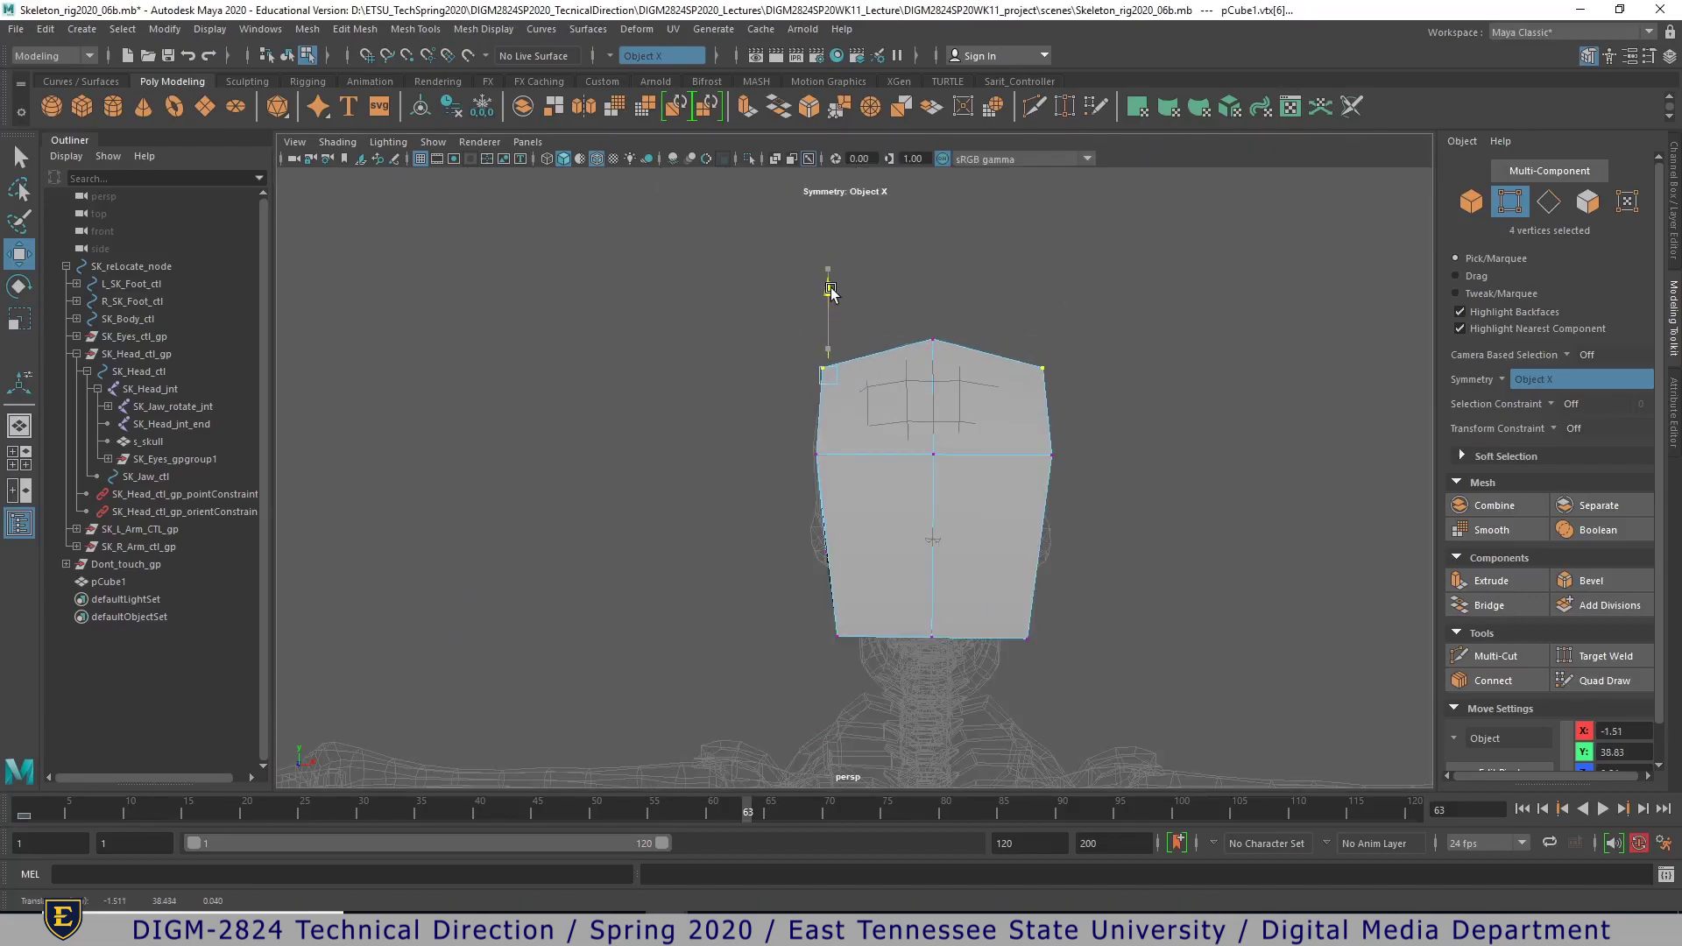
- Limit the front view's displayed object types to NURBS surfaces and polygons
{"action": "key", "text": "space"}
{"action": "key", "text": "space"}
{"action": "right_click_drag", "start_coordinate": [1046, 480], "coordinate": [900, 443], "text": "alt"}
{"action": "middle_click_drag", "start_coordinate": [900, 443], "coordinate": [872, 566], "text": "alt"}
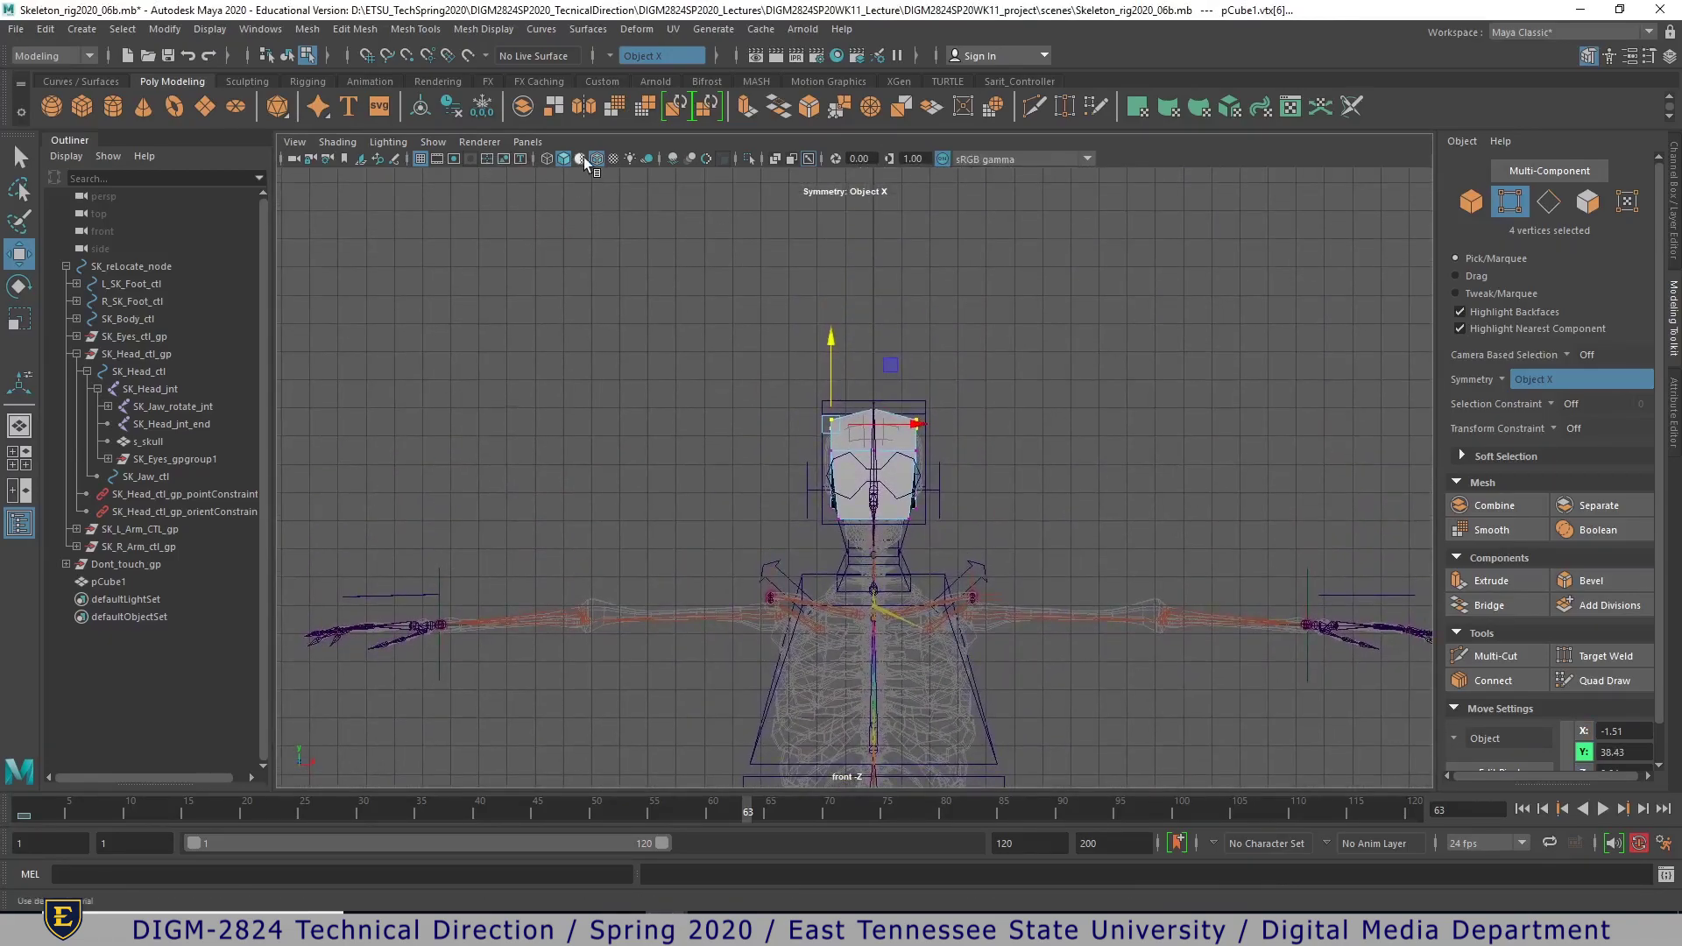
{"action": "left_click", "coordinate": [438, 138]}
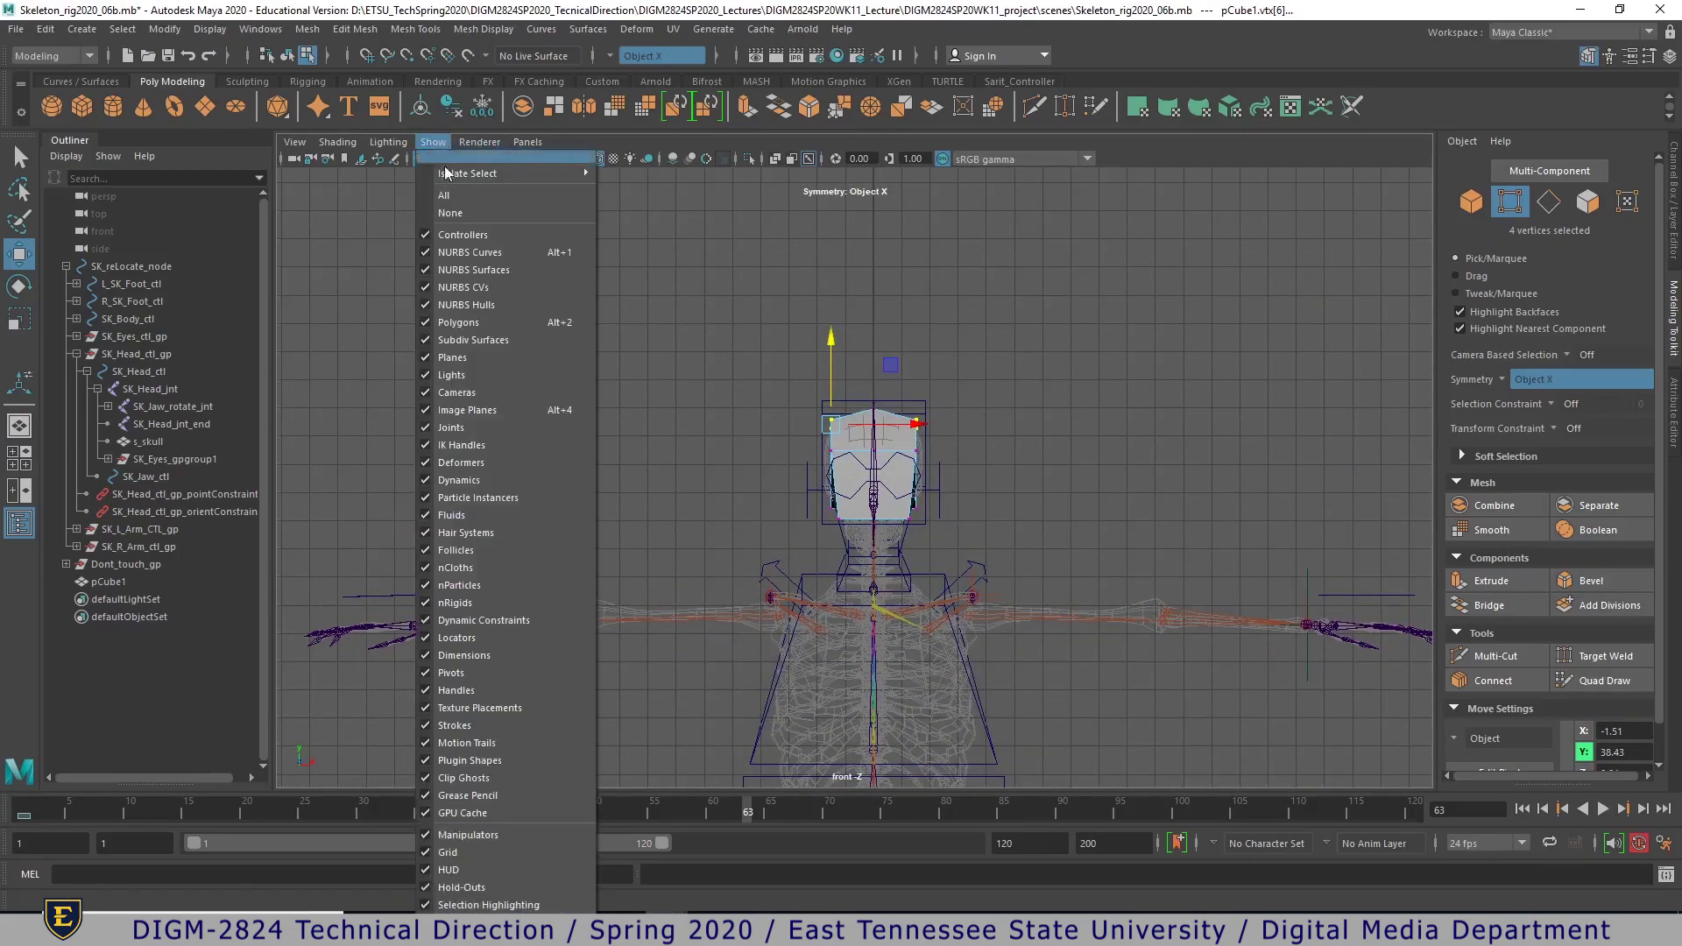
{"action": "left_click", "coordinate": [446, 212]}
{"action": "left_click", "coordinate": [438, 142]}
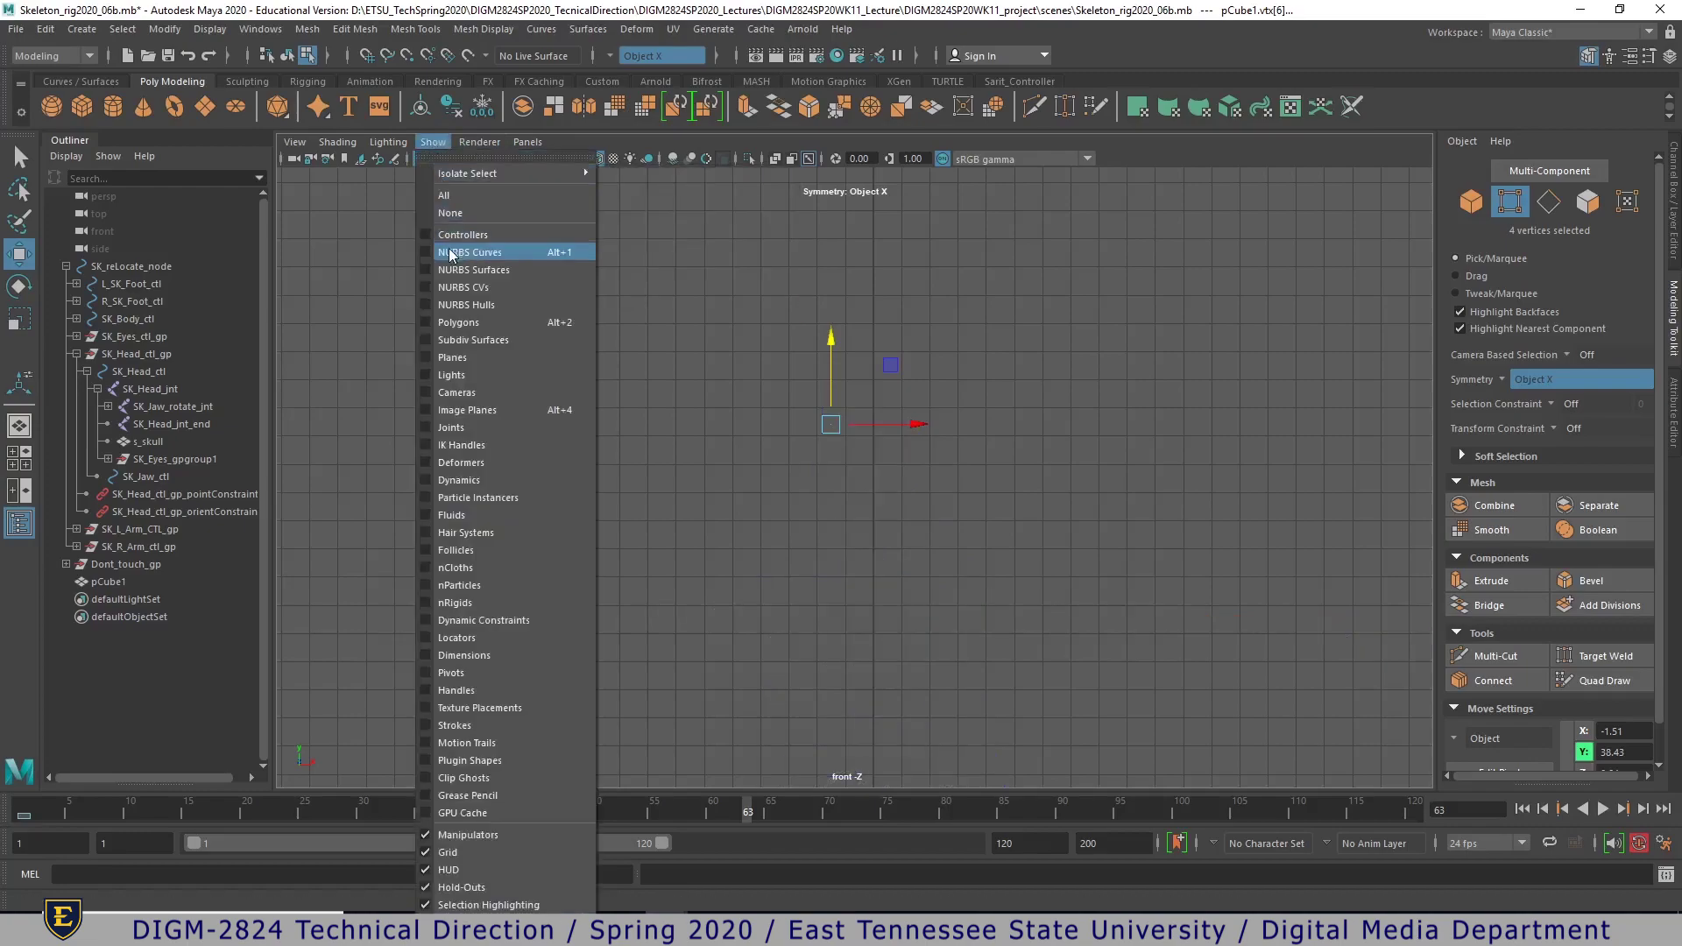
{"action": "left_click", "coordinate": [455, 270]}
{"action": "left_click", "coordinate": [438, 145]}
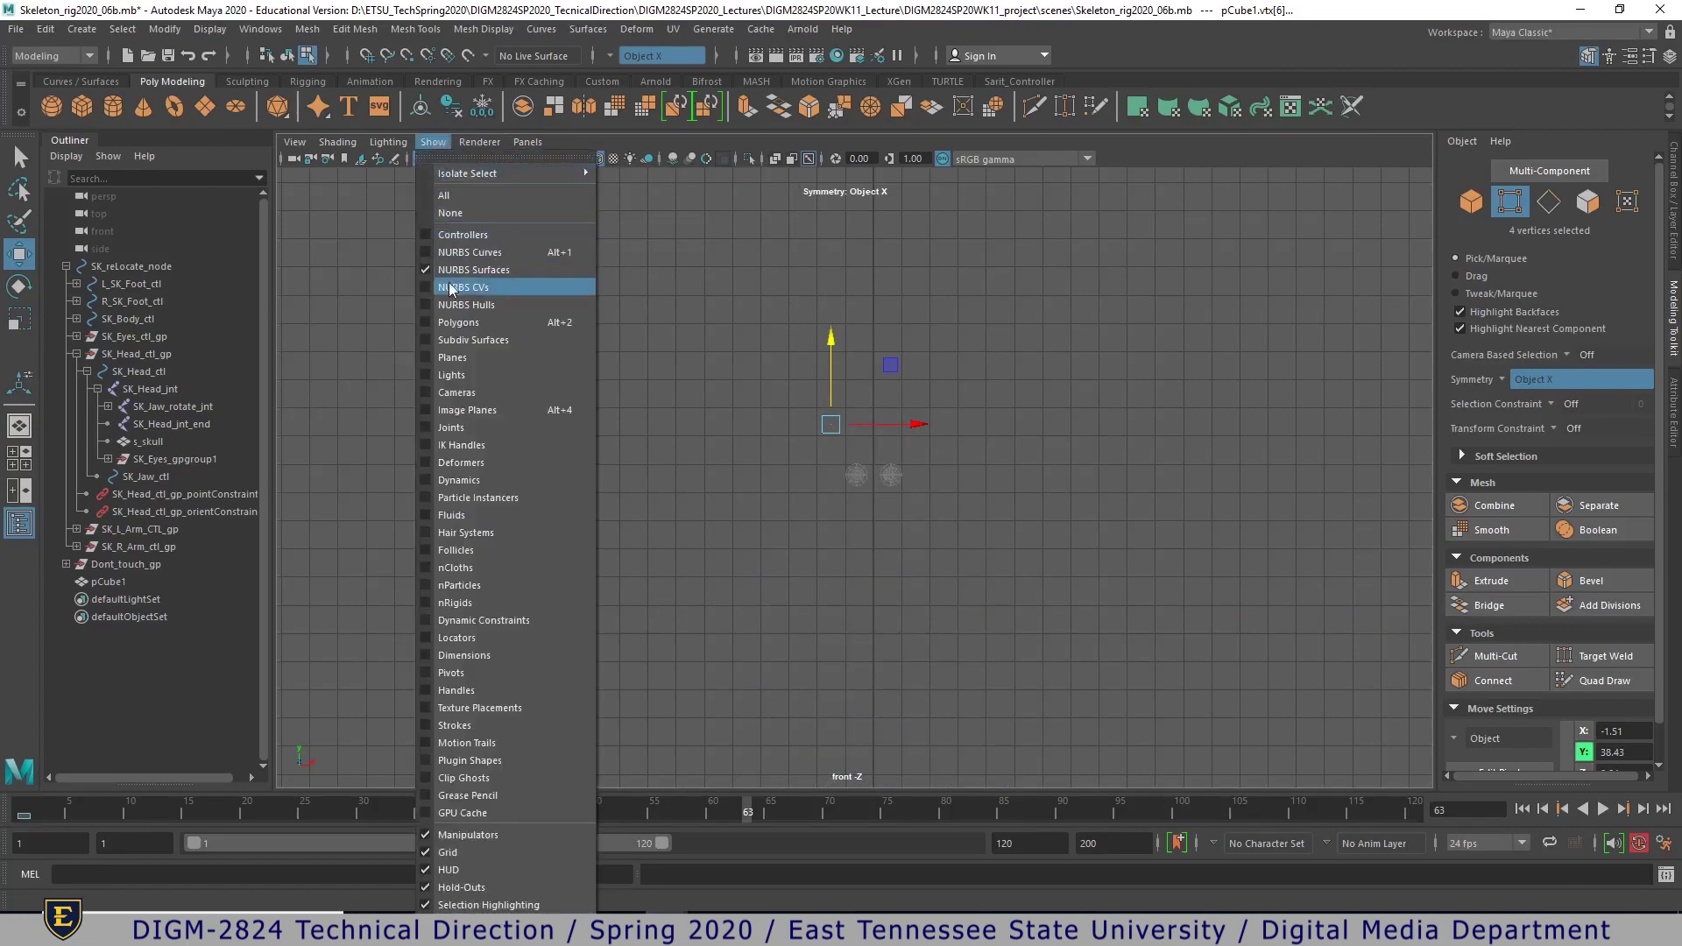
{"action": "left_click", "coordinate": [458, 322]}
- In the front view, widen the middle side vertices and pull the lower side vertices inward to follow the skull outline
{"action": "scroll", "coordinate": [854, 475], "scroll_direction": "up", "scroll_amount": 4}
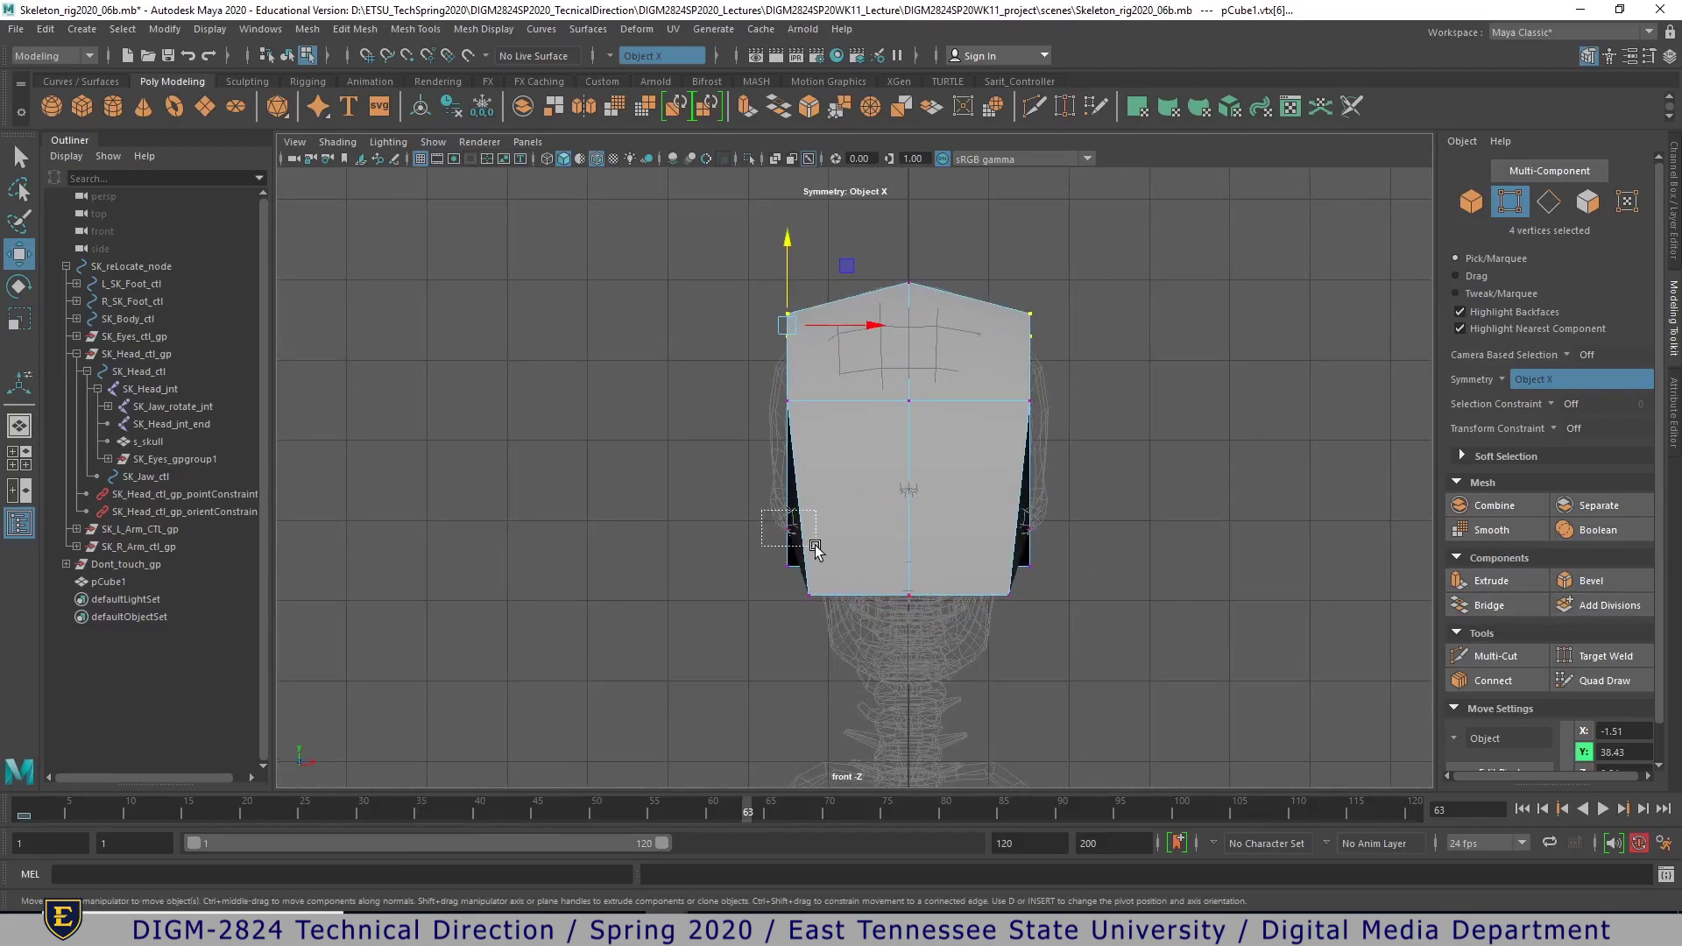
{"action": "left_click_drag", "start_coordinate": [815, 549], "coordinate": [815, 549]}
{"action": "left_click_drag", "start_coordinate": [835, 404], "coordinate": [837, 401]}
{"action": "mouse_move", "coordinate": [1057, 550]}
{"action": "left_mouse_down"}
{"action": "mouse_move", "coordinate": [1016, 585]}
{"action": "mouse_move", "coordinate": [1056, 532]}
{"action": "left_mouse_up"}
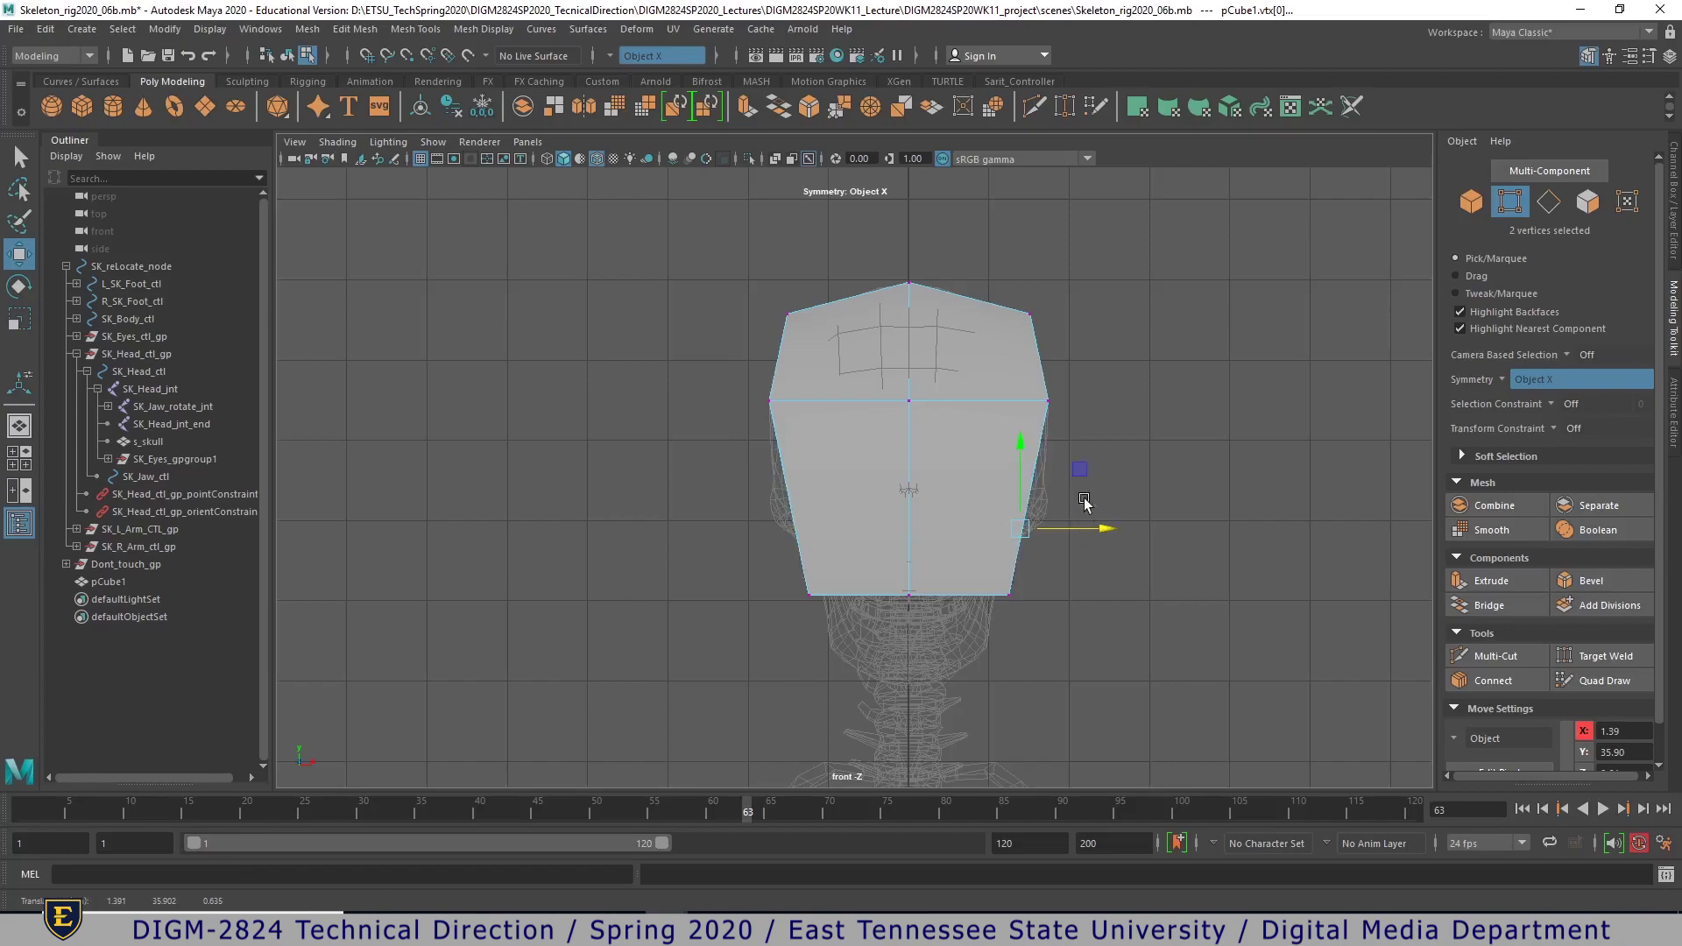
- Limit the top view's displayed object types to NURBS surfaces and polygons
{"action": "key", "text": "space"}
{"action": "key", "text": "space"}
{"action": "left_click_drag", "start_coordinate": [1213, 404], "coordinate": [982, 400], "text": "alt"}
{"action": "key", "text": "space"}
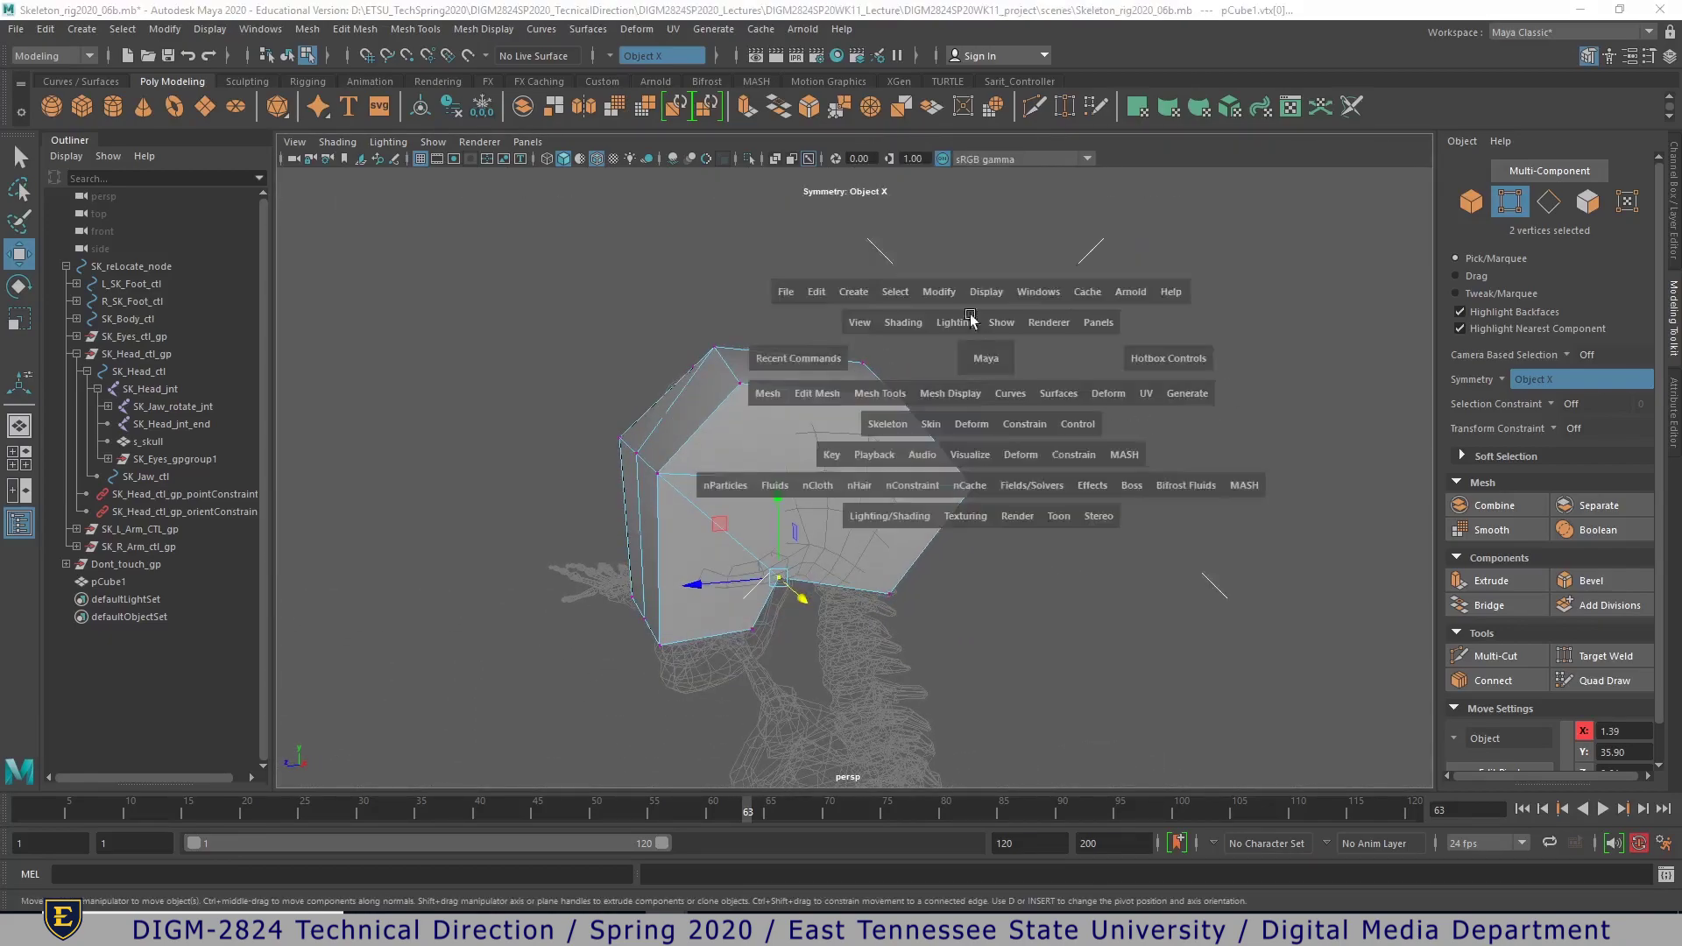
{"action": "key", "text": "f"}
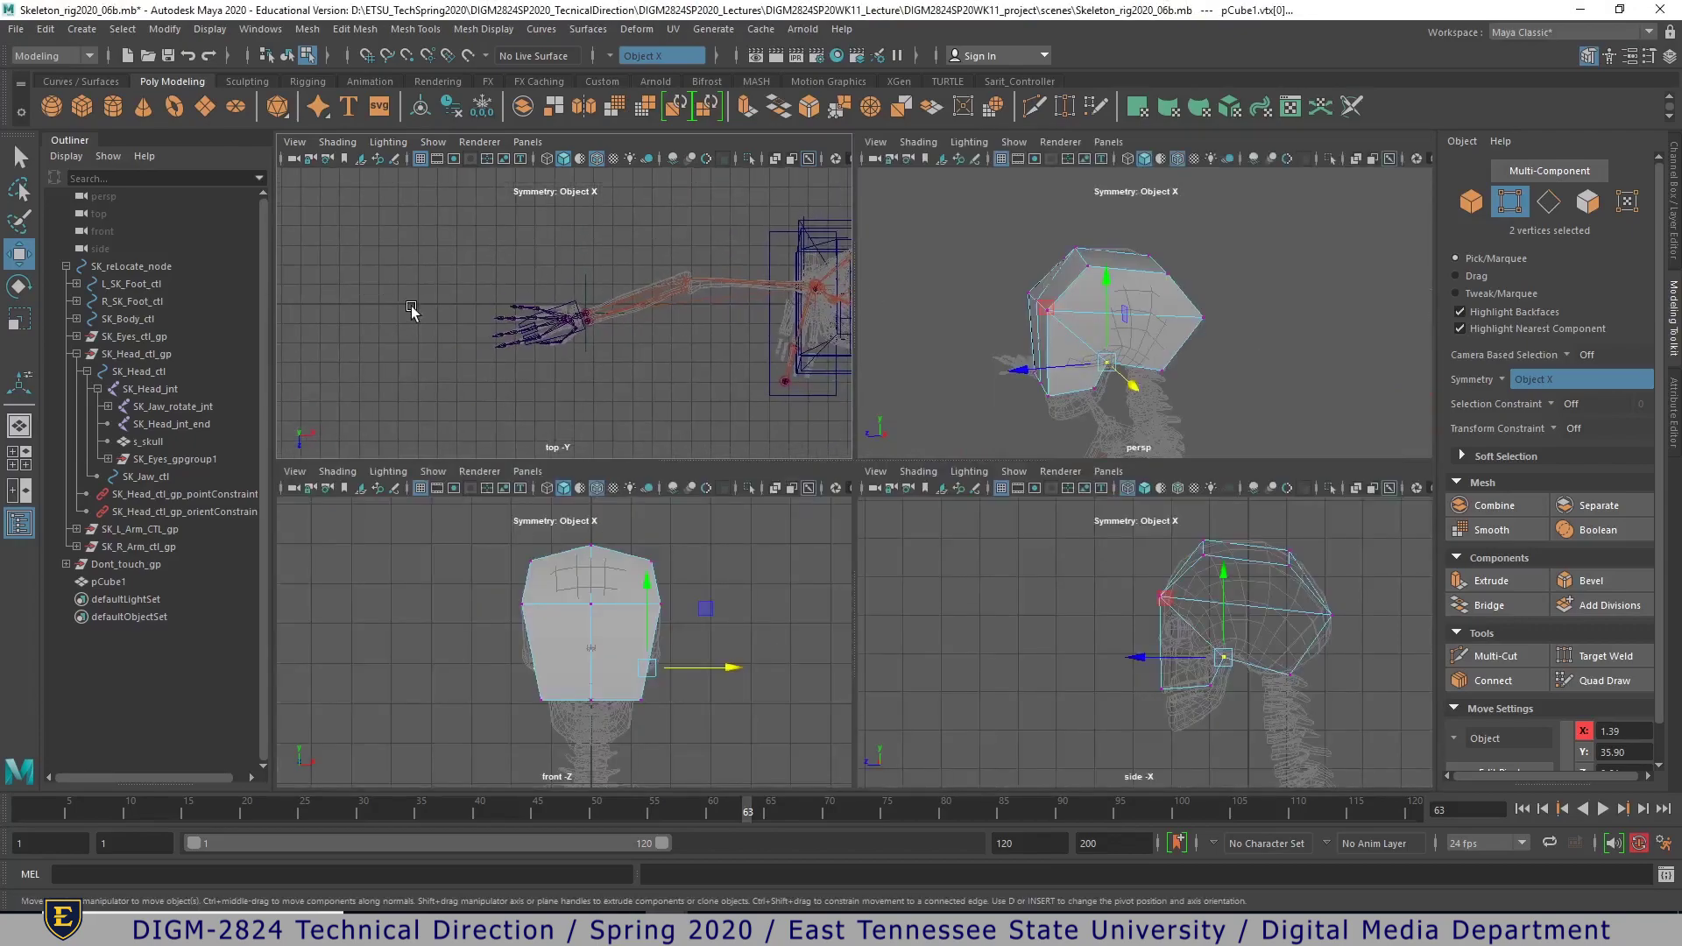
{"action": "key", "text": "space"}
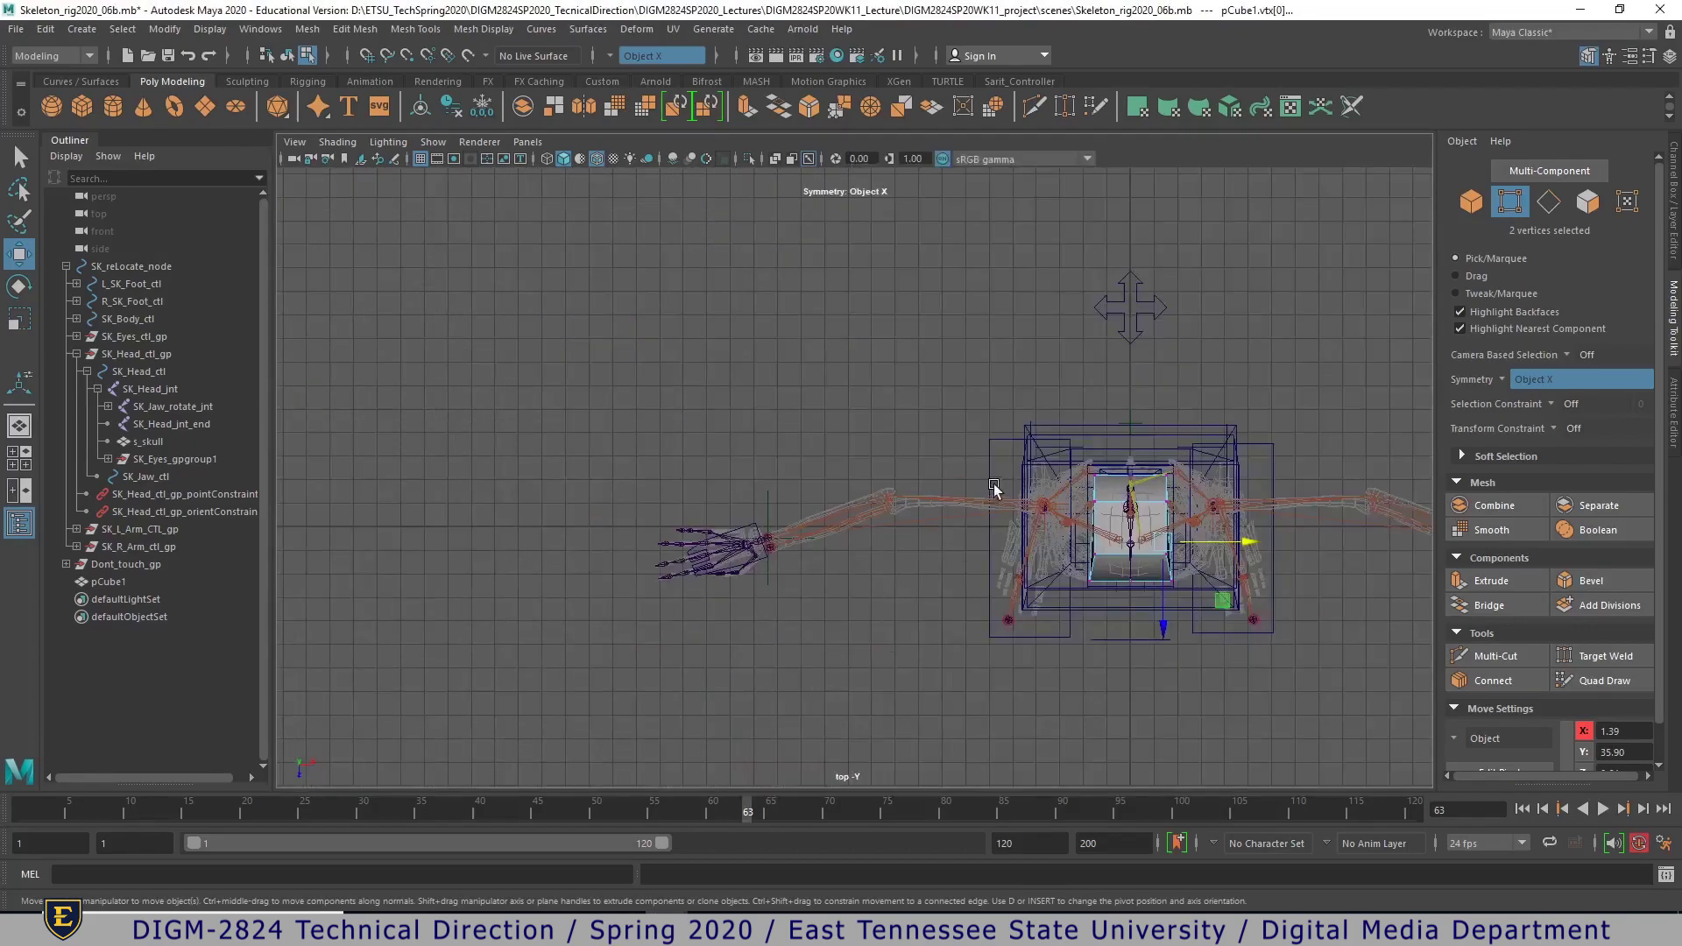
{"action": "left_click", "coordinate": [432, 141]}
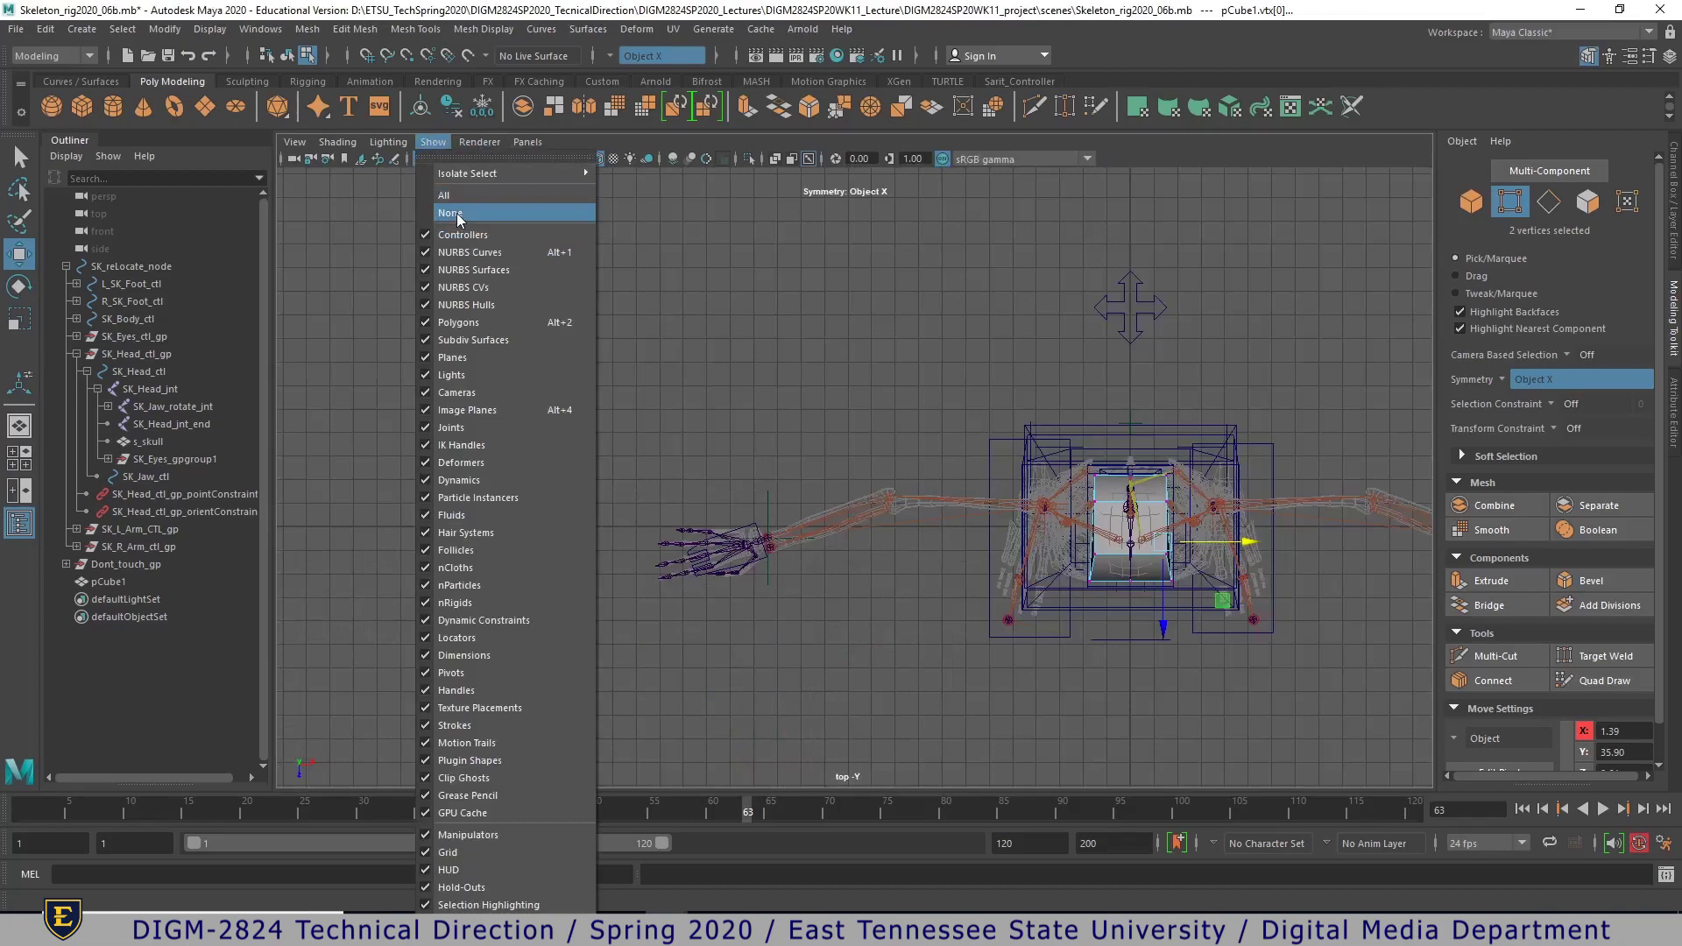
{"action": "left_click", "coordinate": [449, 213]}
{"action": "left_click", "coordinate": [432, 142]}
{"action": "left_click", "coordinate": [470, 270]}
{"action": "left_click", "coordinate": [438, 143]}
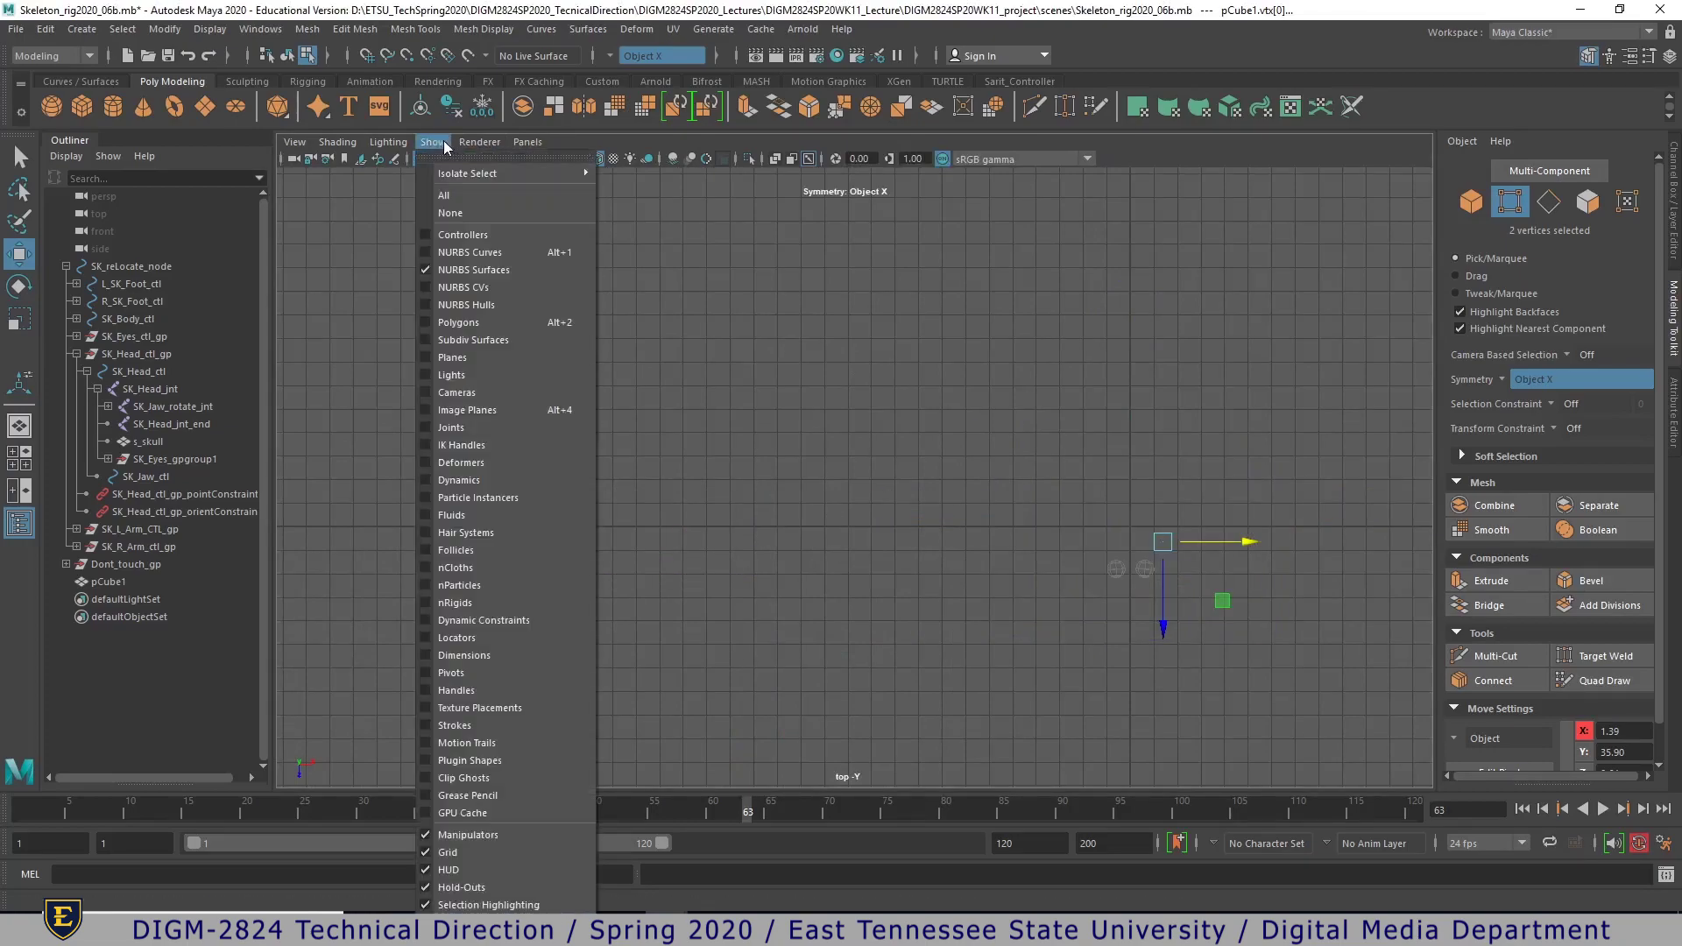
{"action": "left_click", "coordinate": [458, 322]}
- In the top view, move the front corner vertices back and inward to round the forehead and face
{"action": "key", "text": "f"}
{"action": "right_click_drag", "start_coordinate": [1431, 585], "coordinate": [1481, 585], "text": "alt"}
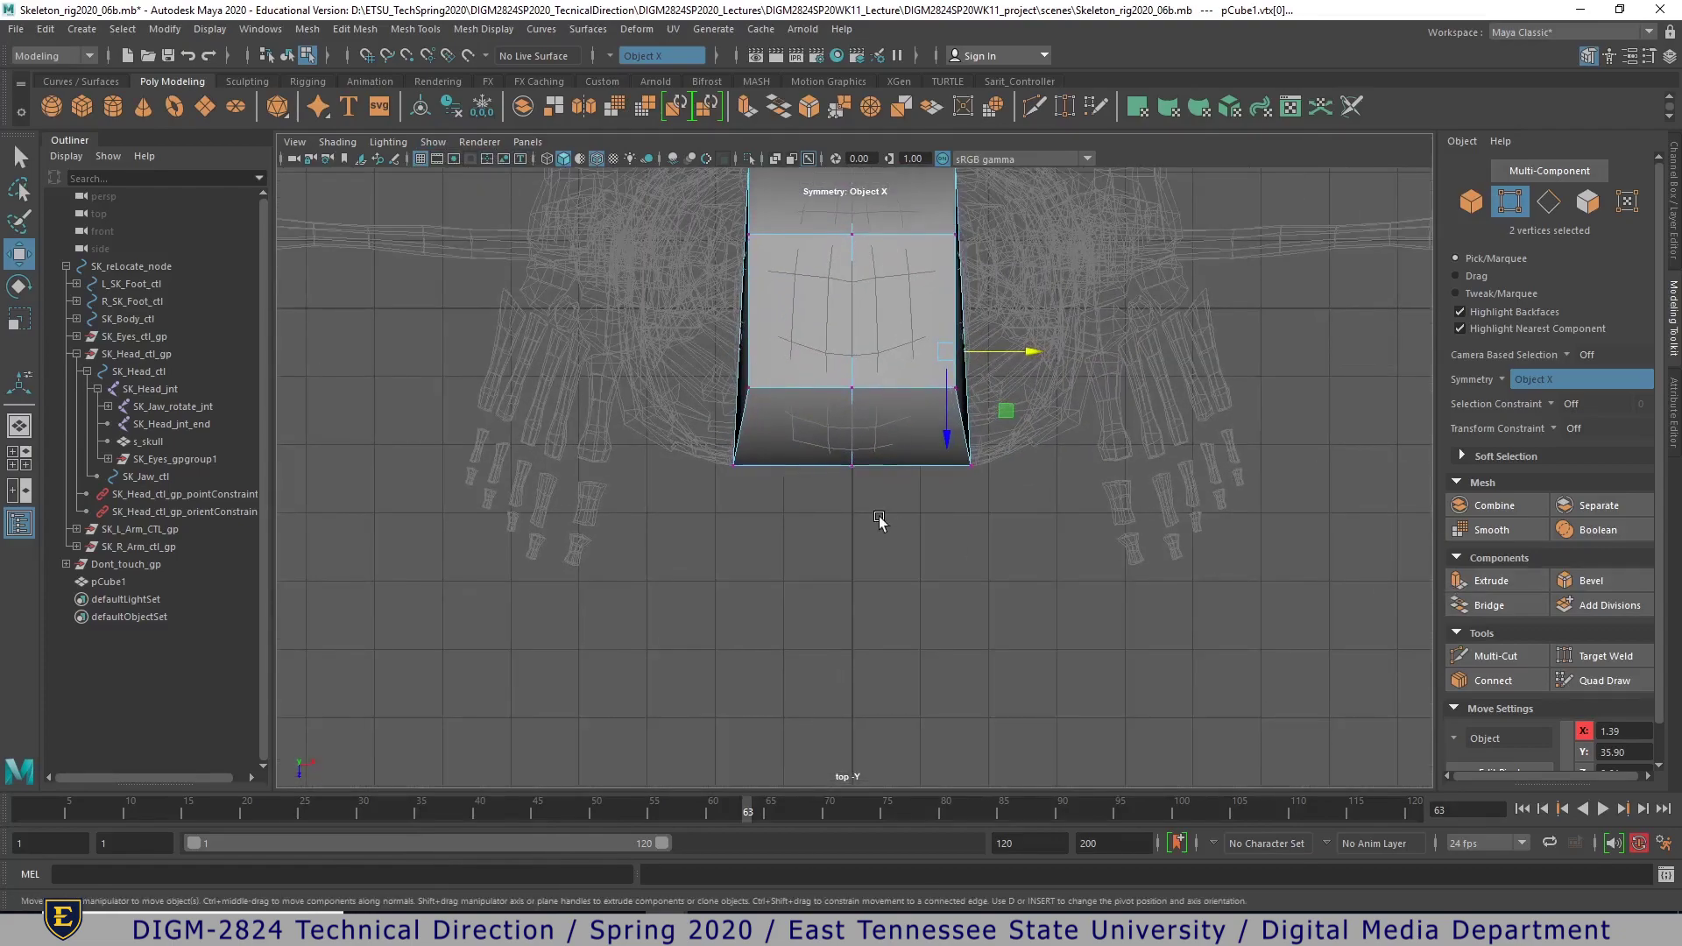
{"action": "middle_click_drag", "start_coordinate": [846, 445], "coordinate": [856, 564], "text": "alt"}
{"action": "left_click_drag", "start_coordinate": [671, 539], "coordinate": [793, 663]}
{"action": "left_click_drag", "start_coordinate": [713, 483], "coordinate": [718, 524]}
{"action": "left_click_drag", "start_coordinate": [817, 542], "coordinate": [832, 543]}
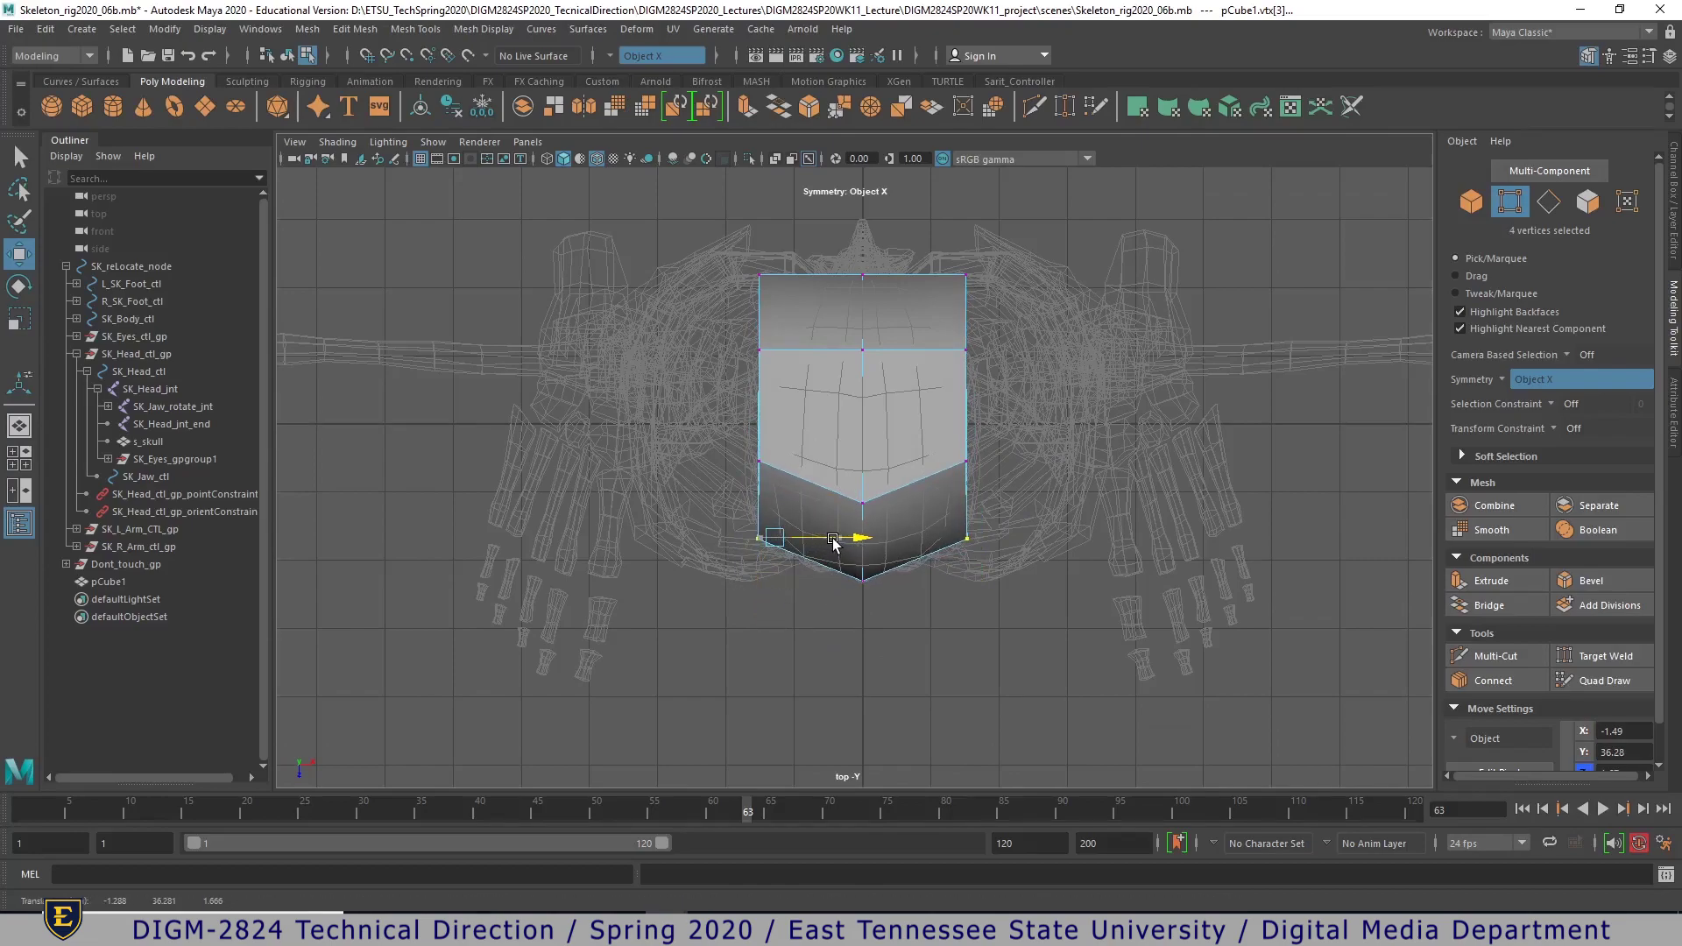
- Pull the rear corner vertices inward in the top view to taper the back of the head
{"action": "left_click_drag", "start_coordinate": [736, 240], "coordinate": [833, 278]}
{"action": "left_click_drag", "start_coordinate": [717, 513], "coordinate": [811, 542]}
{"action": "left_click_drag", "start_coordinate": [741, 345], "coordinate": [775, 368]}
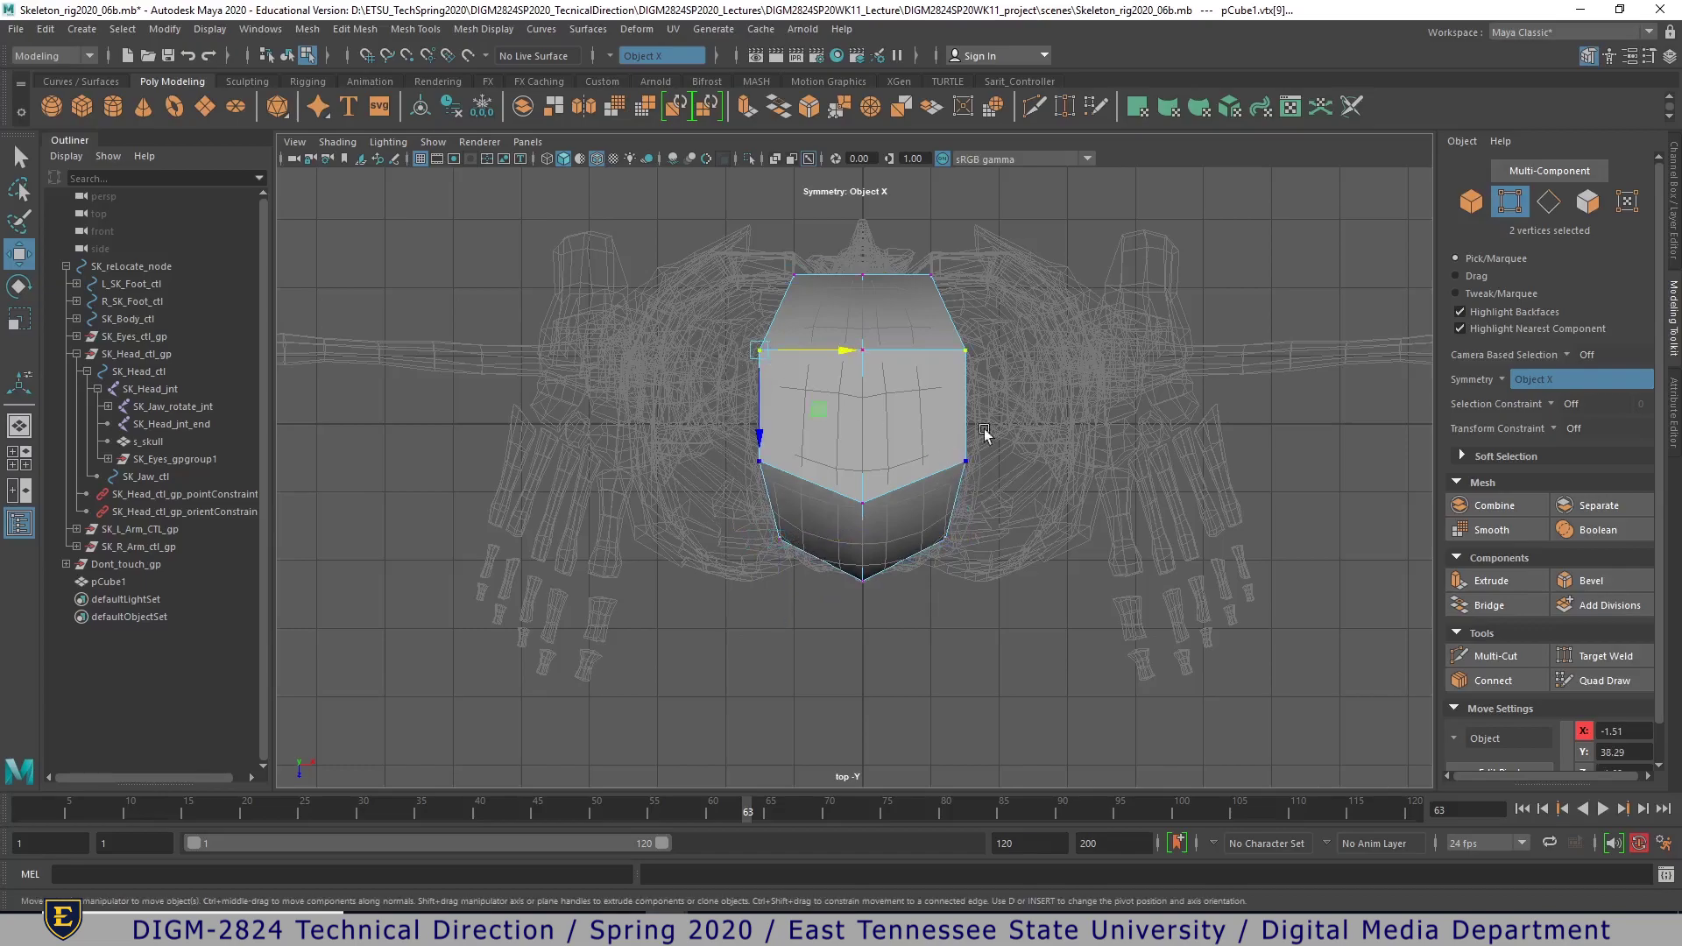
- Insert an edge loop with Multi-Cut across the top and down the sides of the cranium, between its front and rear vertices
{"action": "left_click_drag", "start_coordinate": [1110, 298], "coordinate": [1152, 519], "text": "alt"}
{"action": "right_click_drag", "start_coordinate": [922, 456], "coordinate": [836, 458], "text": "shift"}
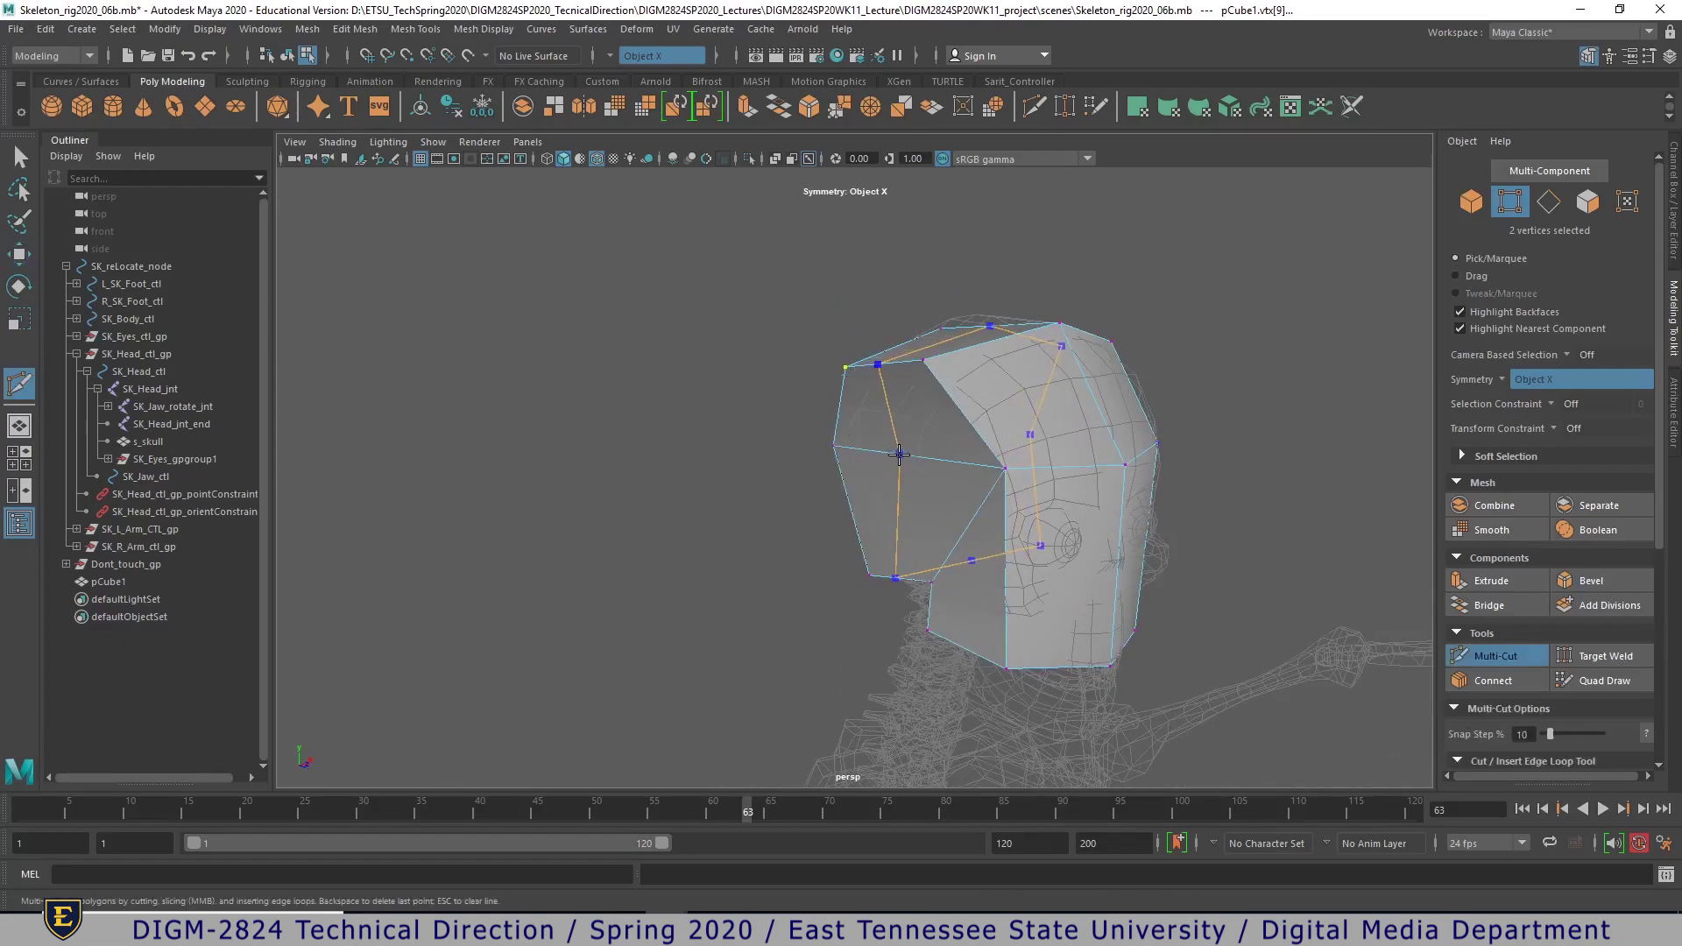
{"action": "key", "text": "Return"}
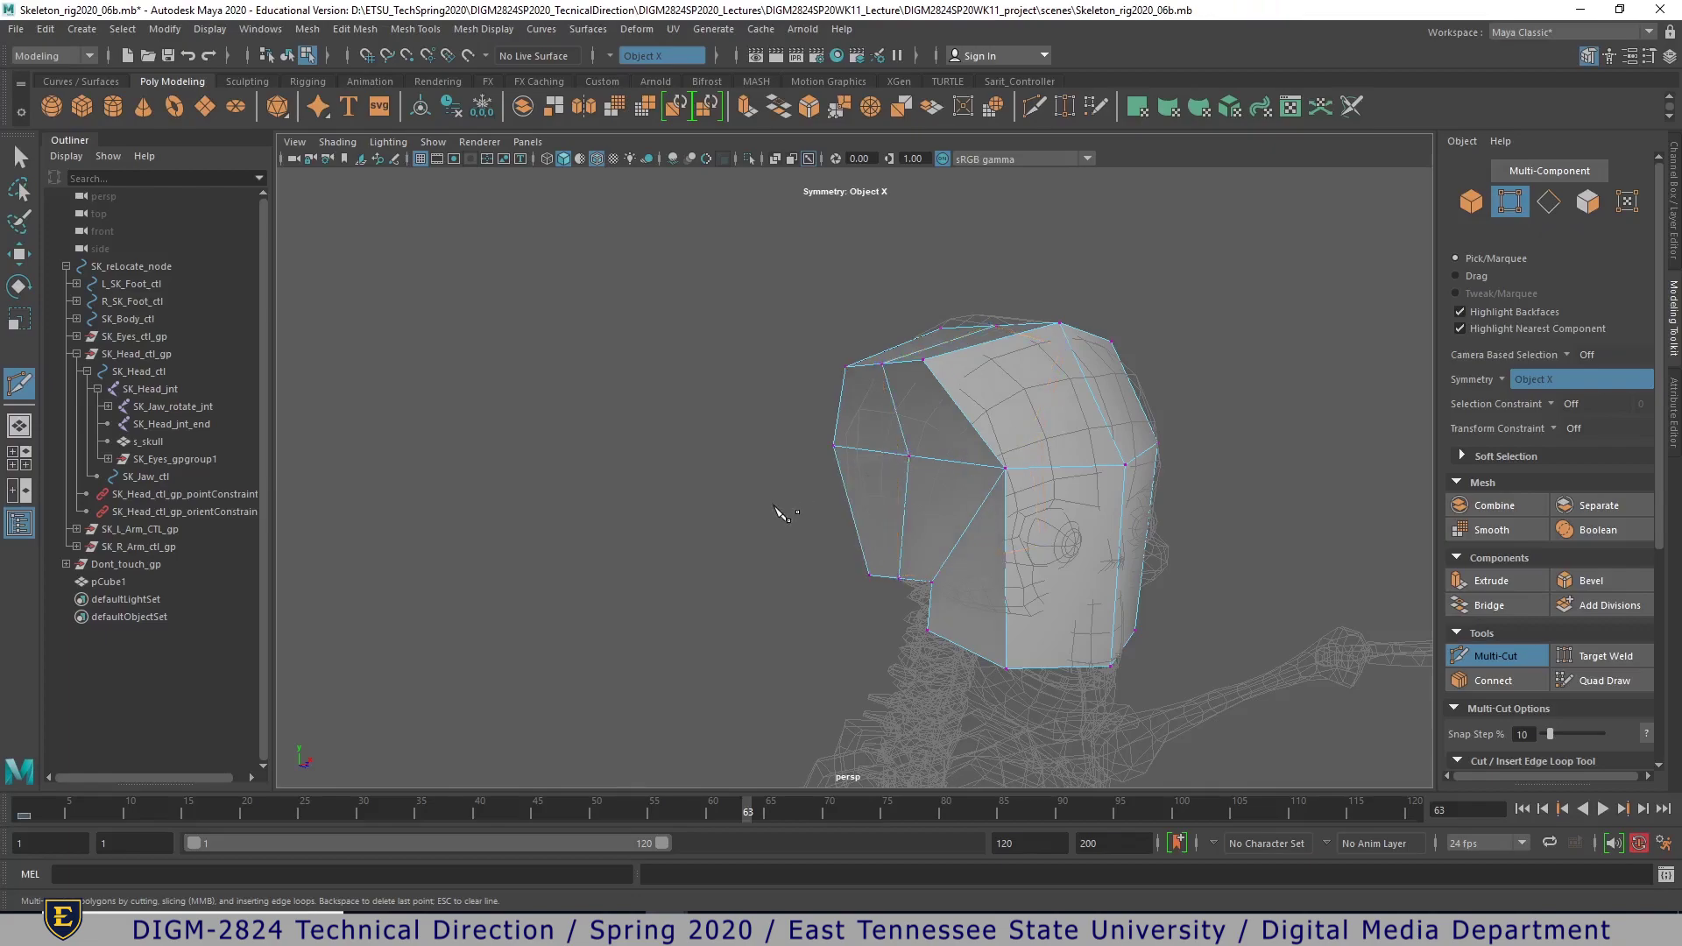
- Reposition the middle and lower vertices on both sides of the back of the head front-to-back to follow the skull
{"action": "left_click_drag", "start_coordinate": [708, 517], "coordinate": [929, 547], "text": "alt"}
{"action": "key", "text": "w"}
{"action": "left_click", "coordinate": [939, 438]}
{"action": "left_click", "coordinate": [868, 505]}
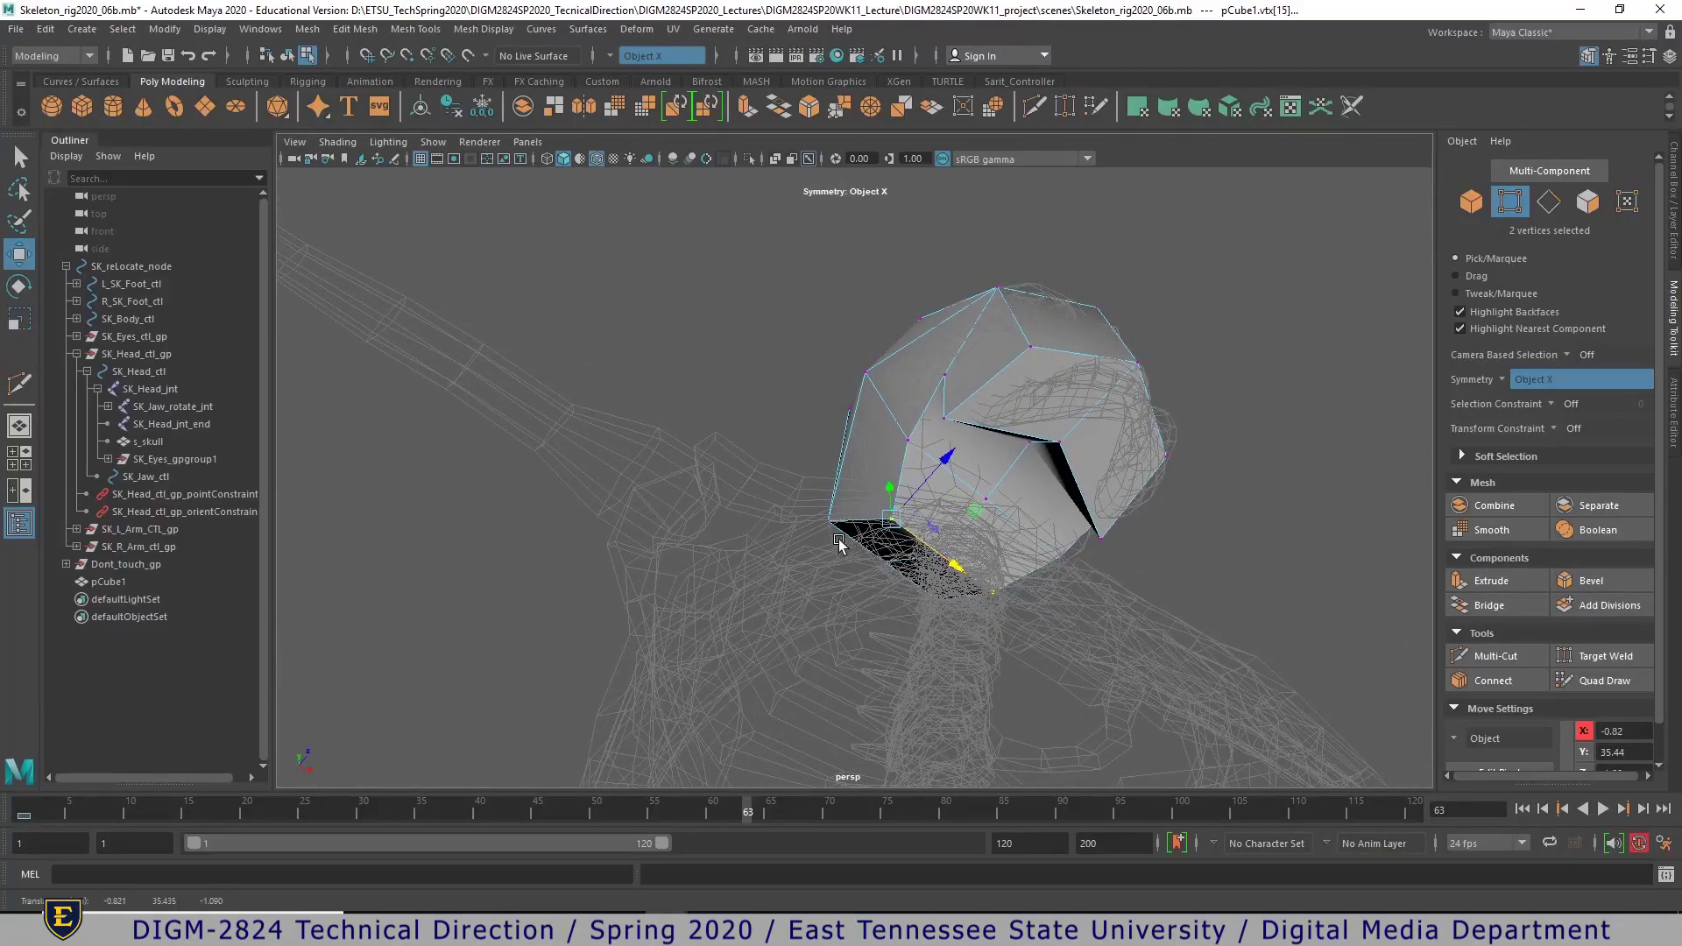
{"action": "left_click", "coordinate": [809, 513]}
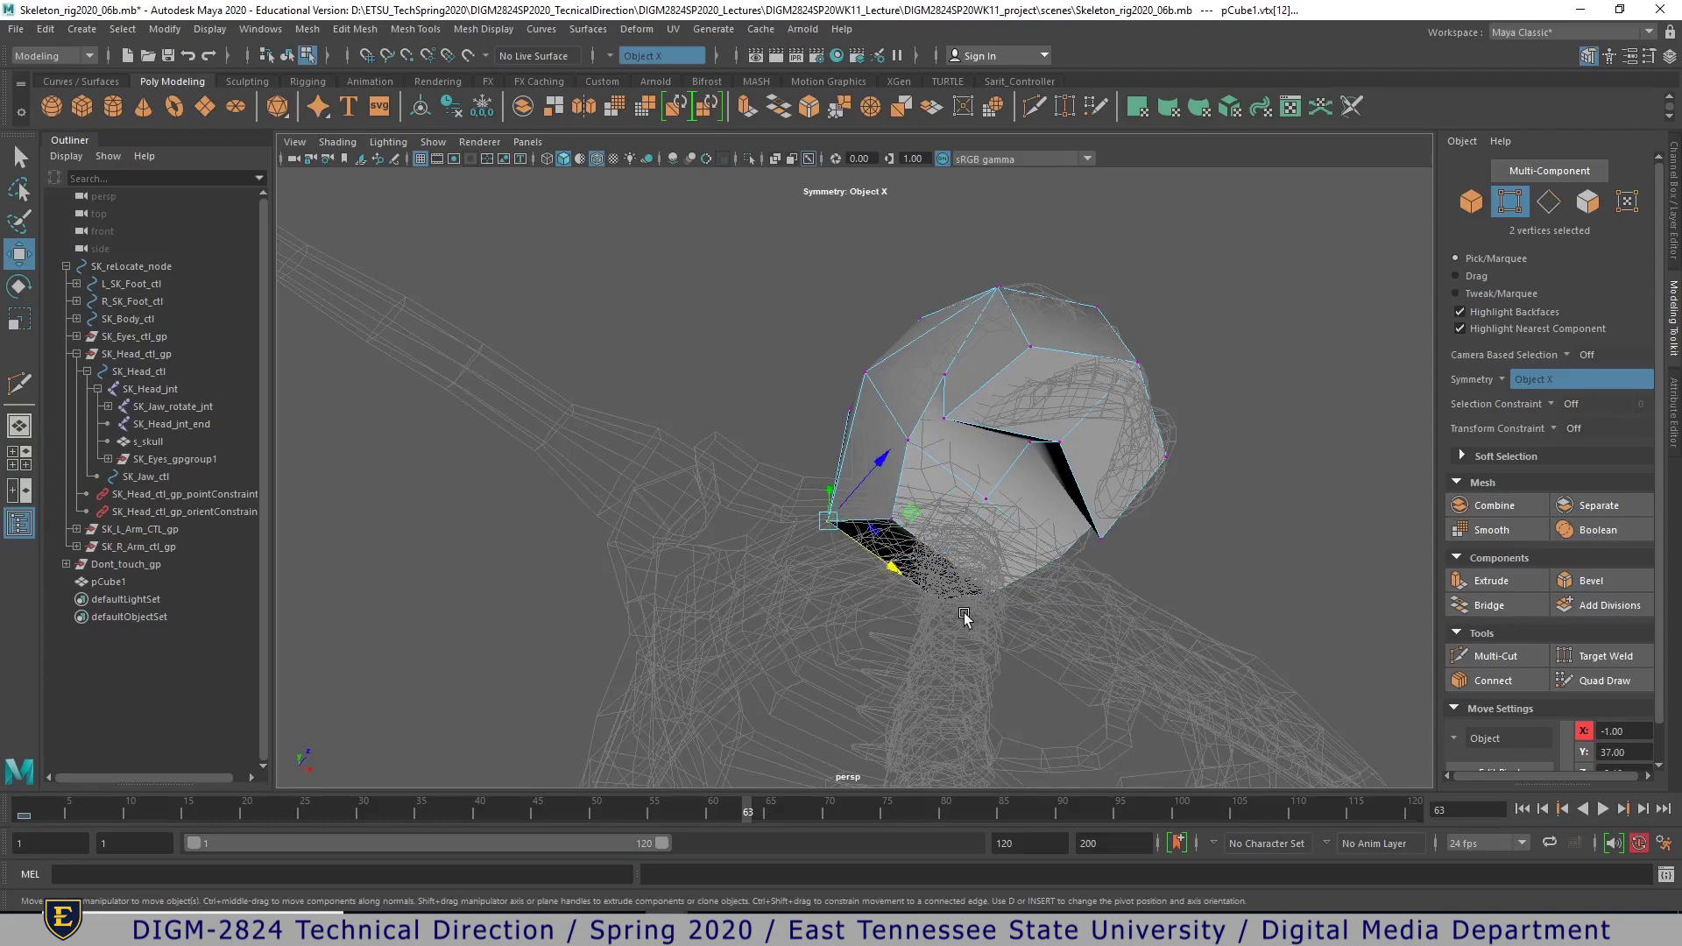
{"action": "left_click", "coordinate": [950, 570]}
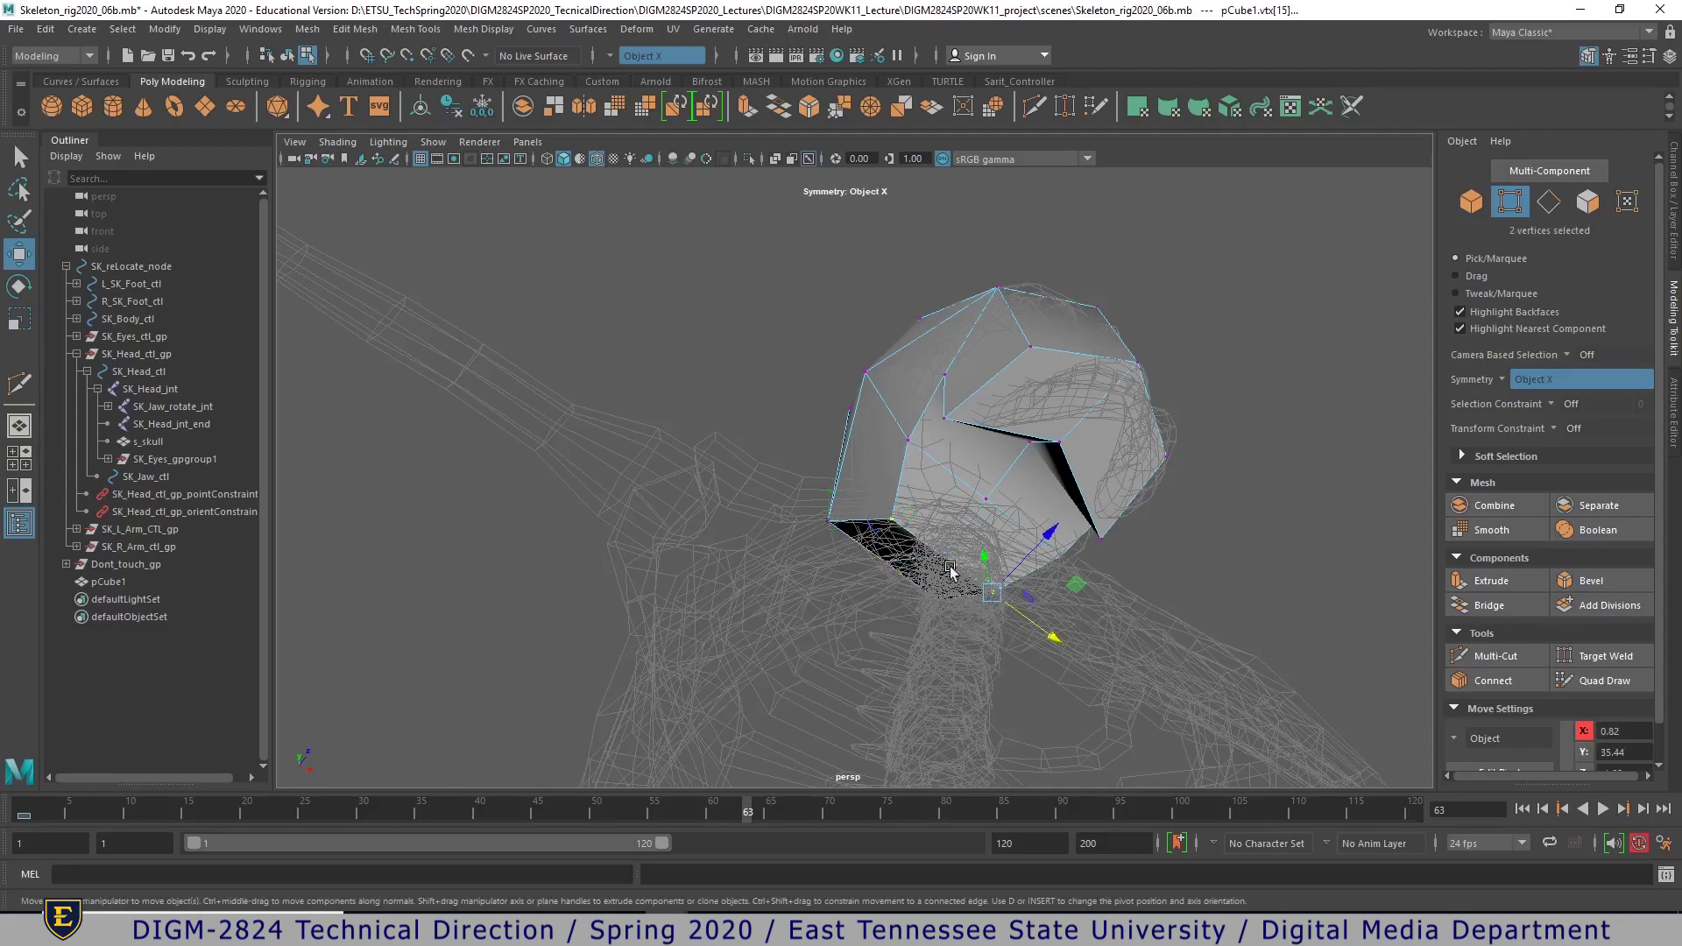
{"action": "left_click_drag", "start_coordinate": [838, 526], "coordinate": [841, 527], "text": "shift"}
{"action": "left_click_drag", "start_coordinate": [900, 469], "coordinate": [1083, 640]}
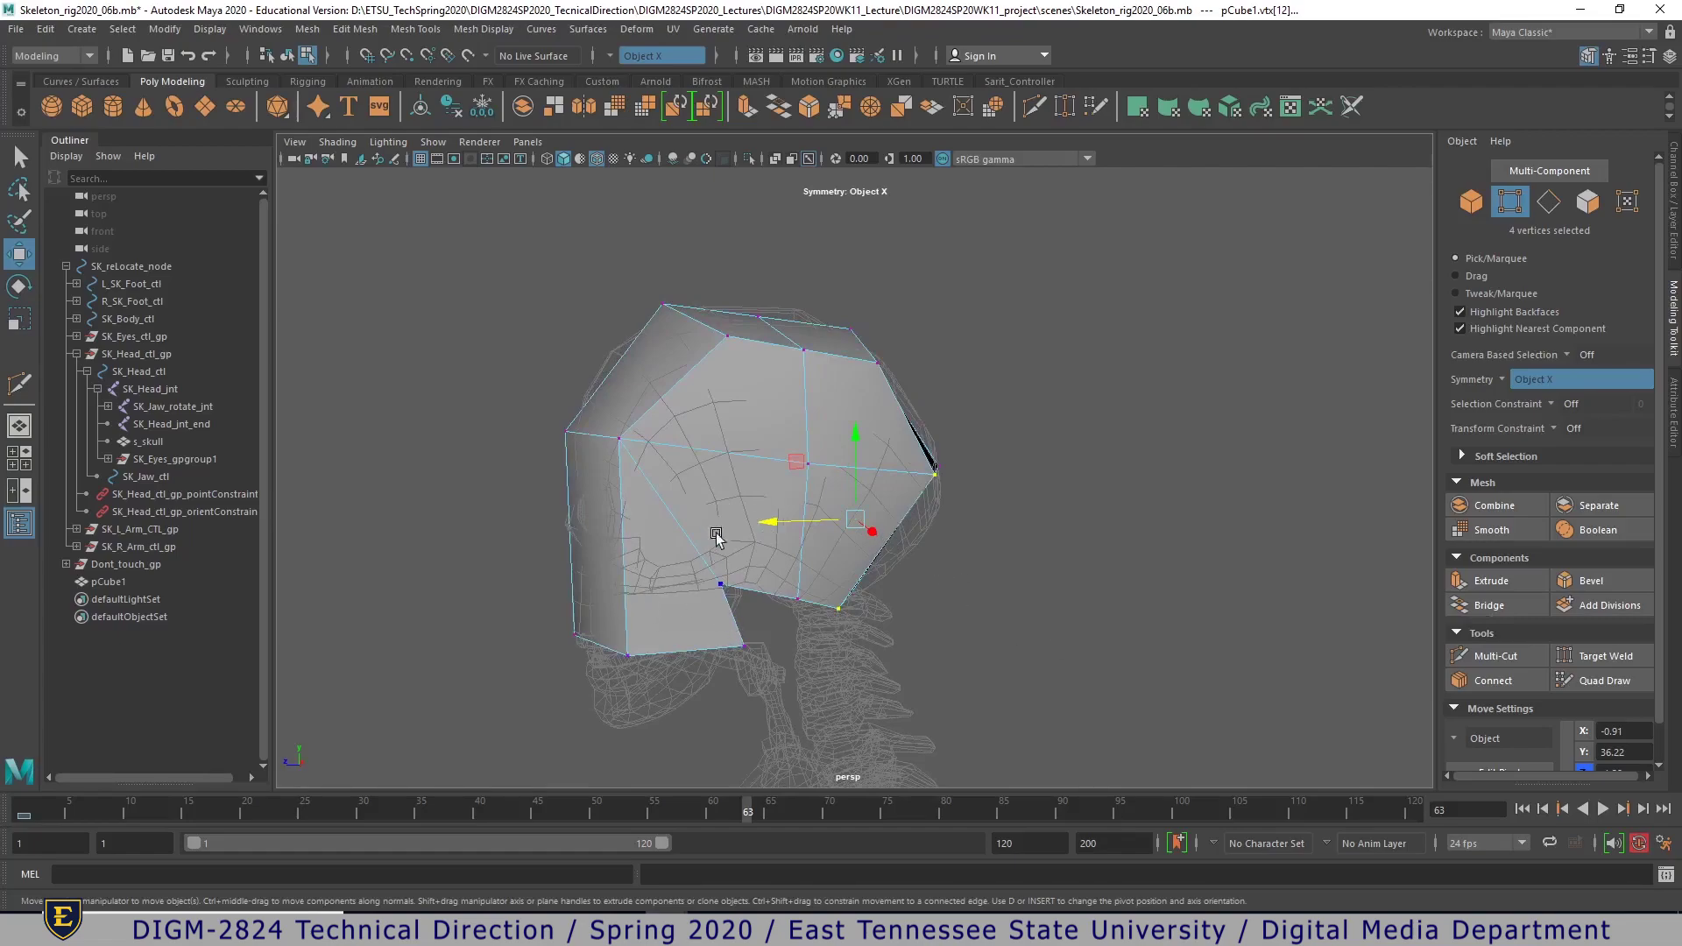
{"action": "left_click_drag", "start_coordinate": [813, 638], "coordinate": [776, 588], "text": "alt"}
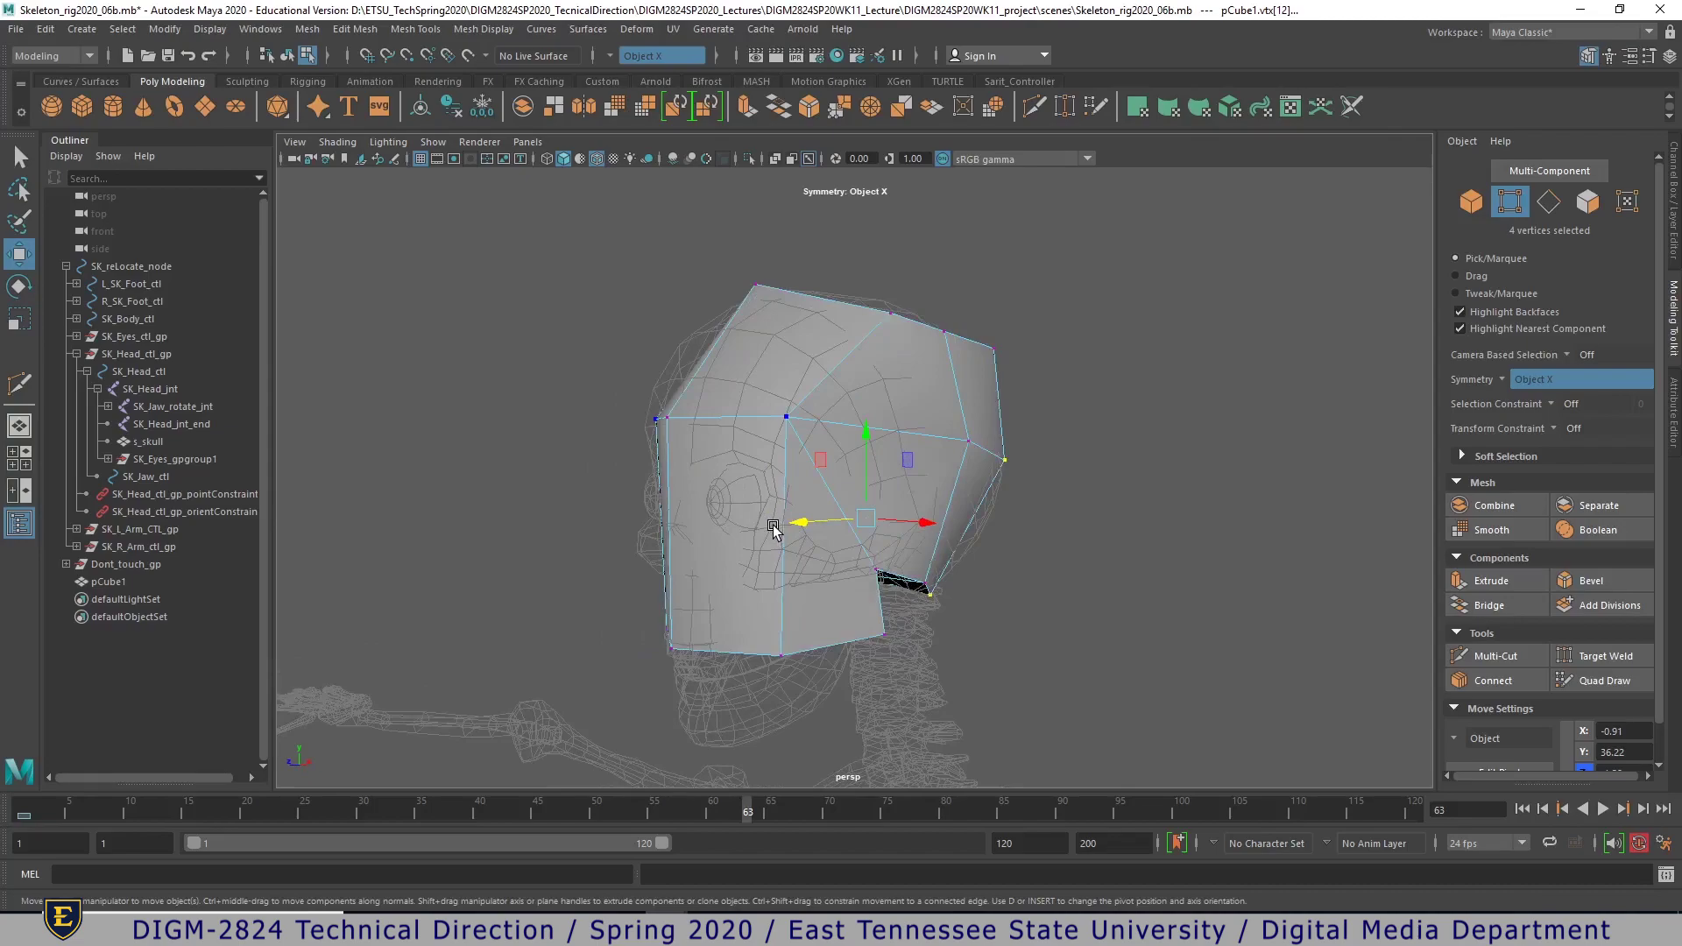
- Insert a horizontal edge loop around the face and sides of the head at nose level with Multi-Cut
{"action": "right_click_drag", "start_coordinate": [778, 519], "coordinate": [676, 518], "text": "shift"}
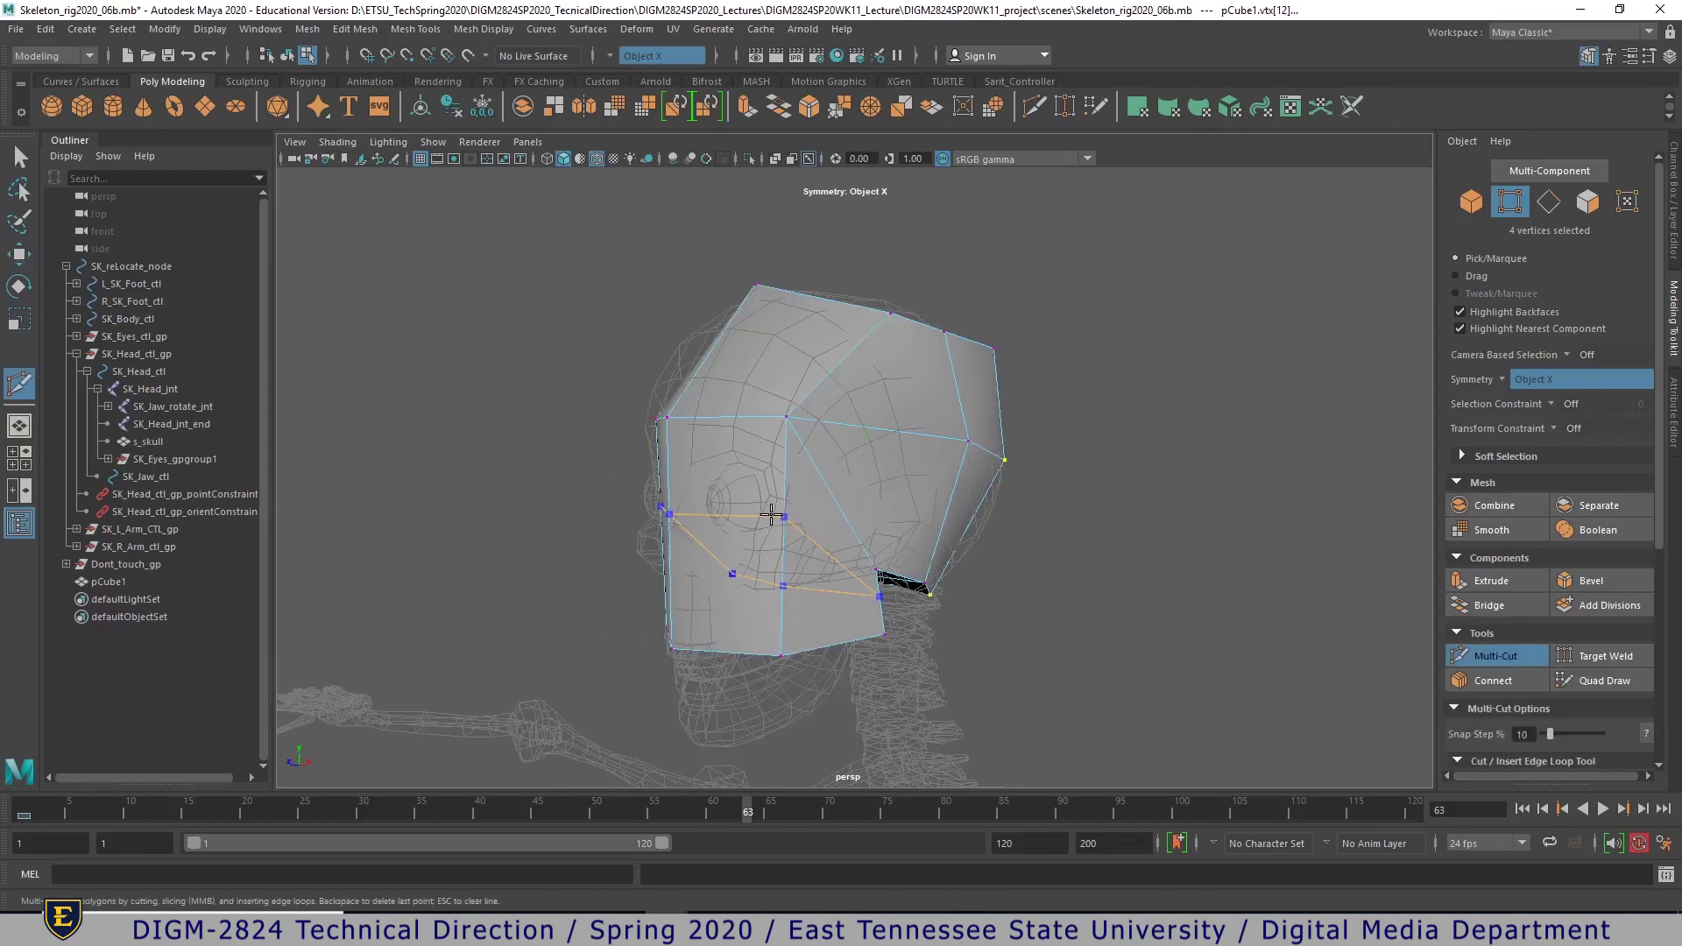
{"action": "middle_click", "coordinate": [771, 513], "text": "ctrl"}
{"action": "left_click_drag", "start_coordinate": [988, 629], "coordinate": [1089, 612], "text": "alt"}
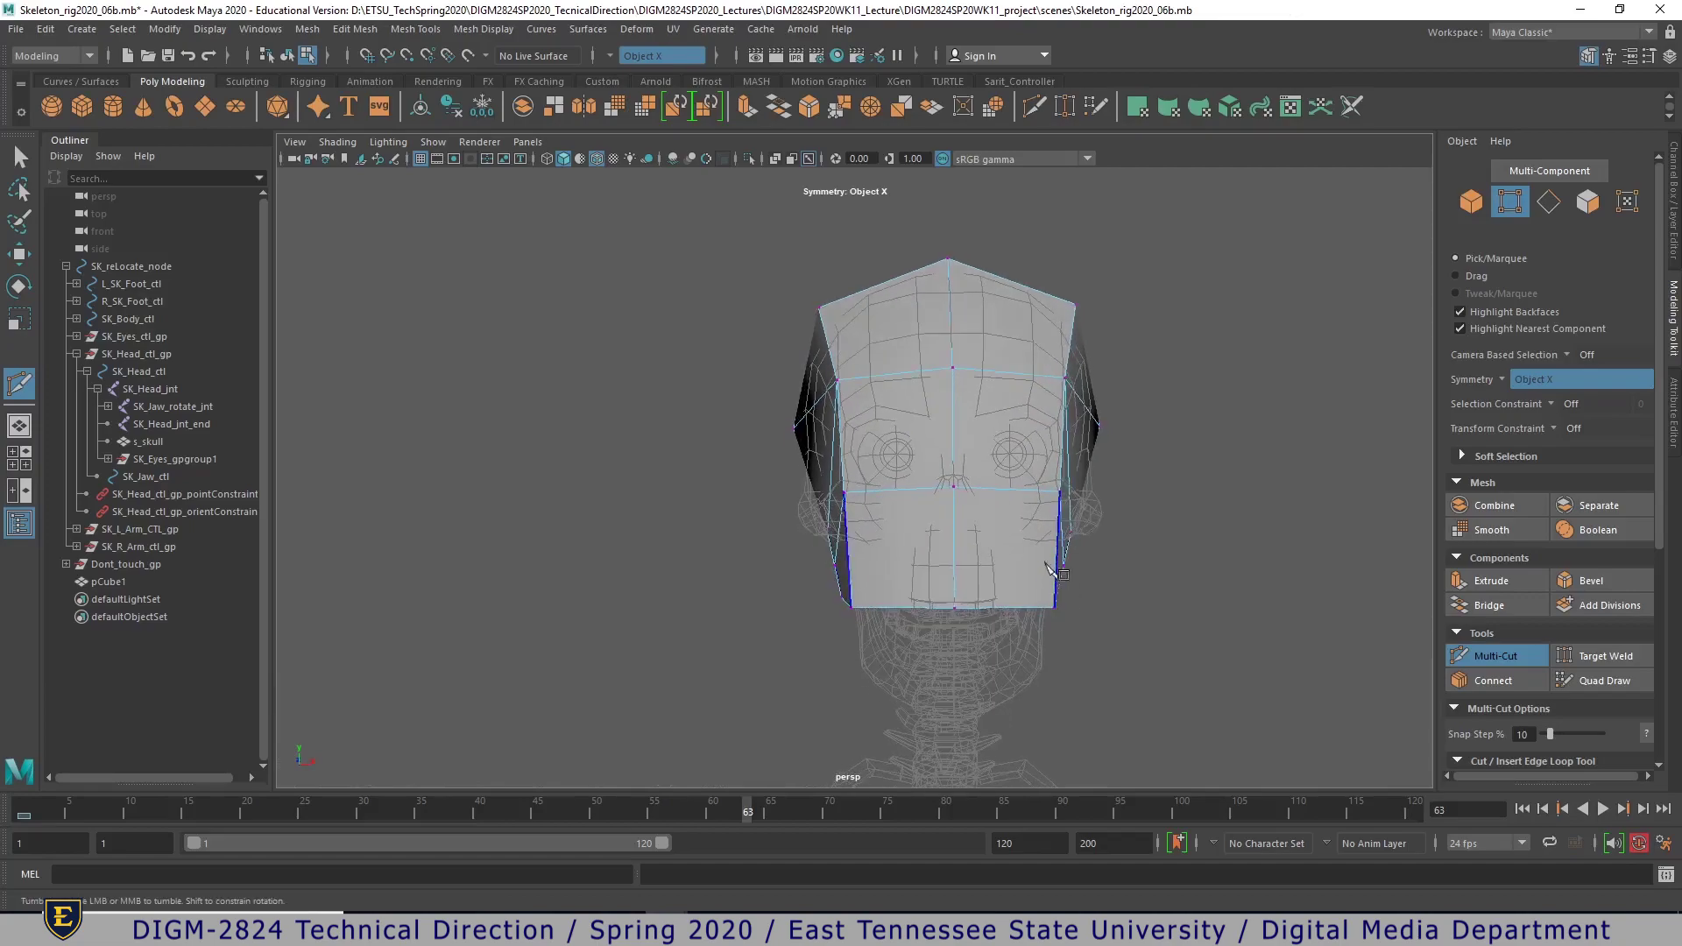
{"action": "key", "text": "w"}
{"action": "left_click_drag", "start_coordinate": [1049, 533], "coordinate": [923, 479], "text": "alt"}
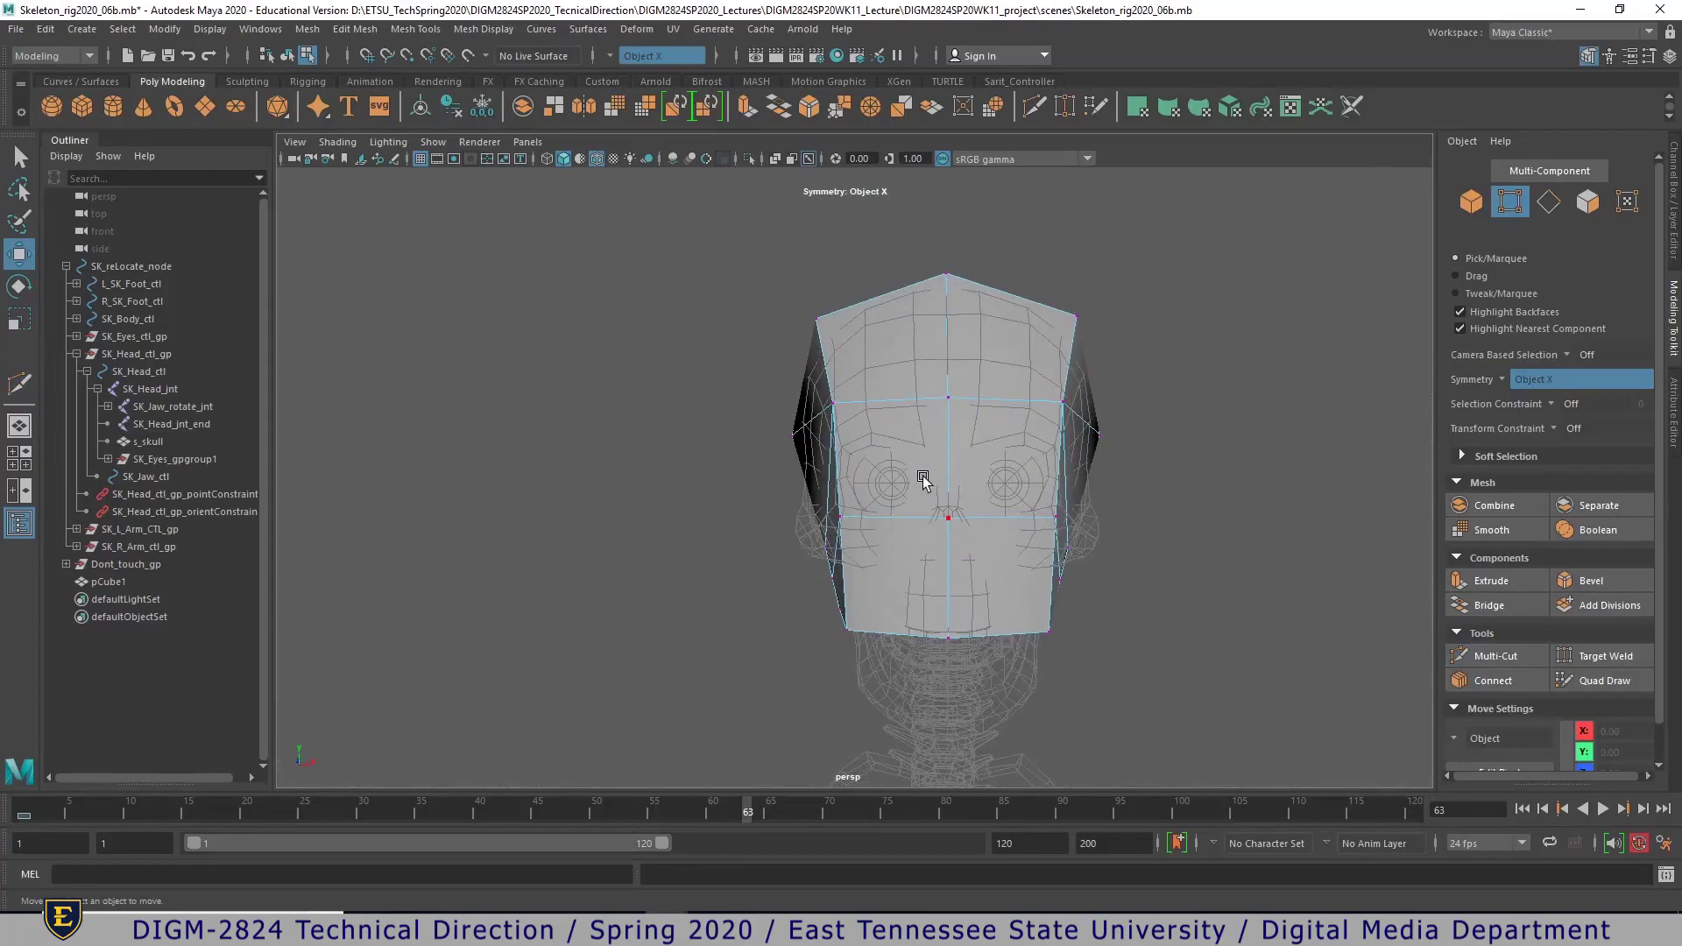
- Turn symmetry off and clear the selection of the two eye-area faces
{"action": "right_click_drag", "start_coordinate": [912, 462], "coordinate": [999, 488]}
{"action": "left_click", "coordinate": [998, 488]}
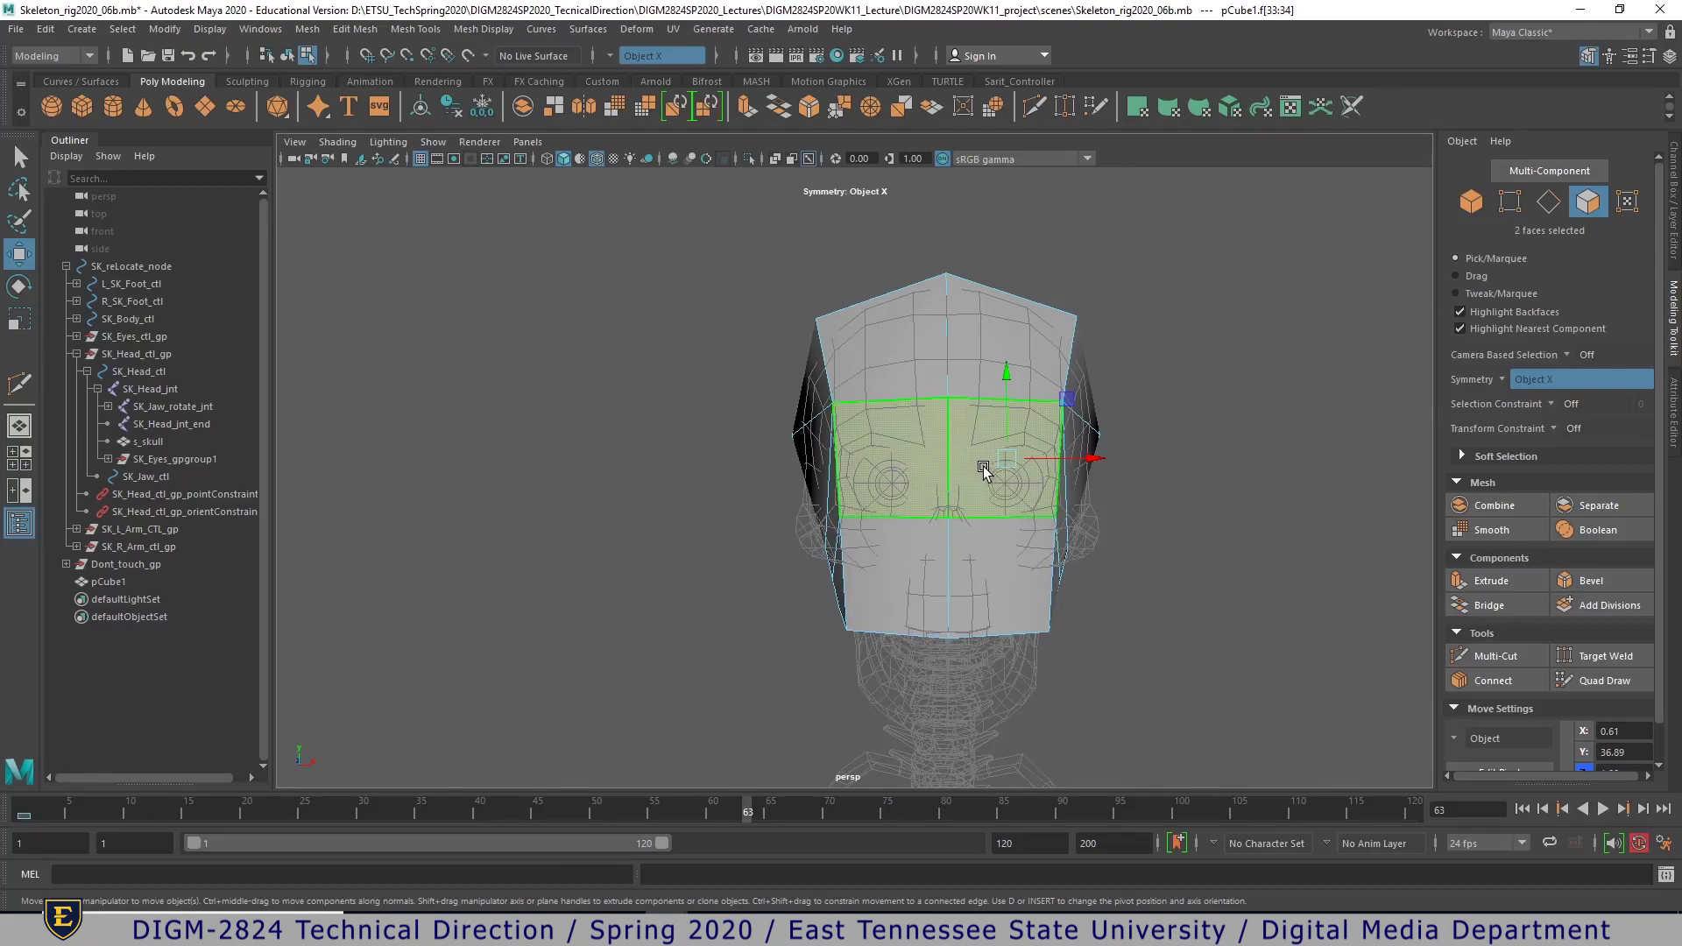
{"action": "left_click", "coordinate": [1499, 378]}
{"action": "left_click", "coordinate": [1511, 385]}
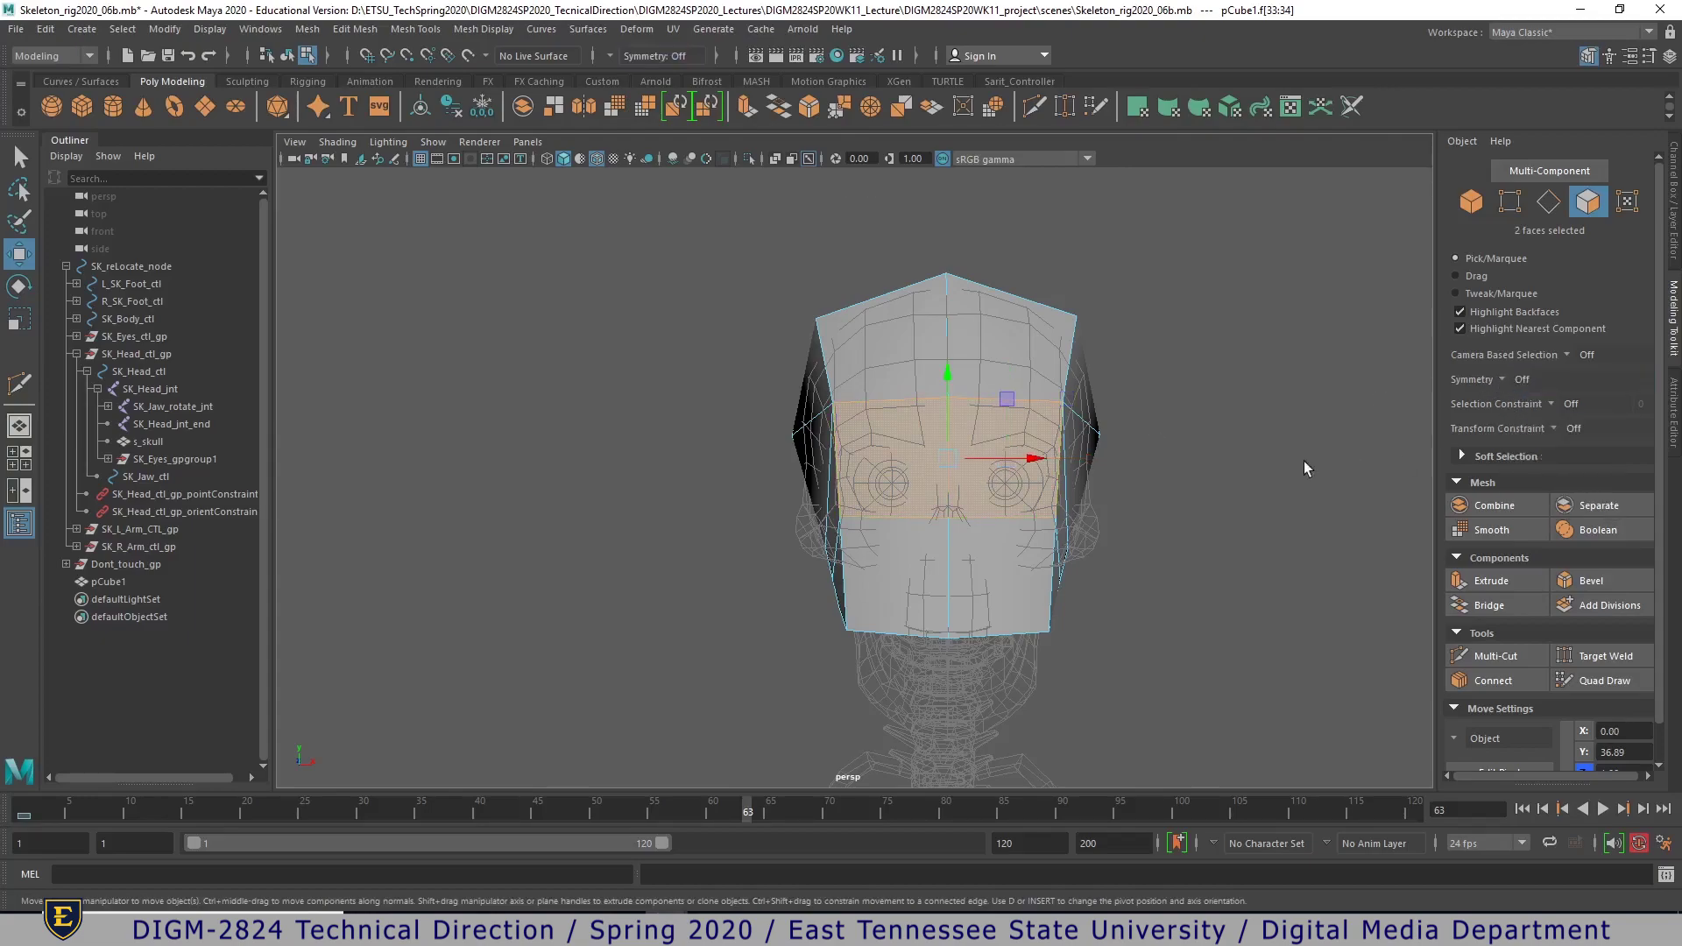
{"action": "left_click", "coordinate": [1303, 461]}
- Extrude the two eye-area faces separately, with Keep Faces Together off and an offset of 0.4
{"action": "left_click", "coordinate": [907, 459]}
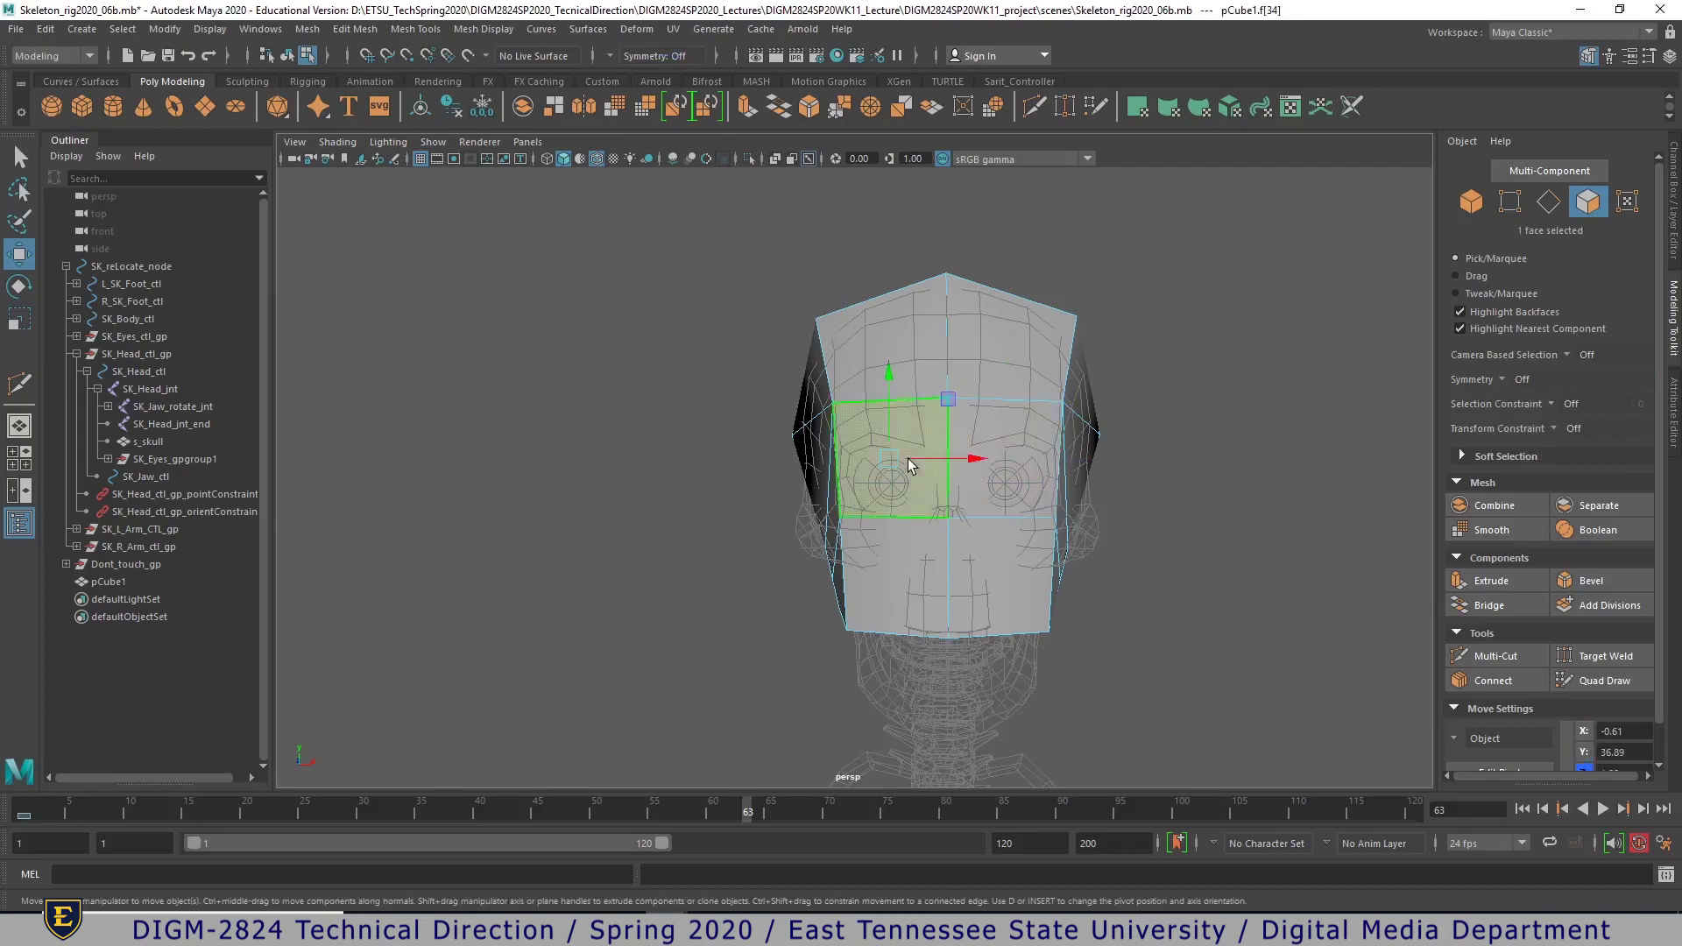
{"action": "left_click", "coordinate": [1017, 476], "text": "shift"}
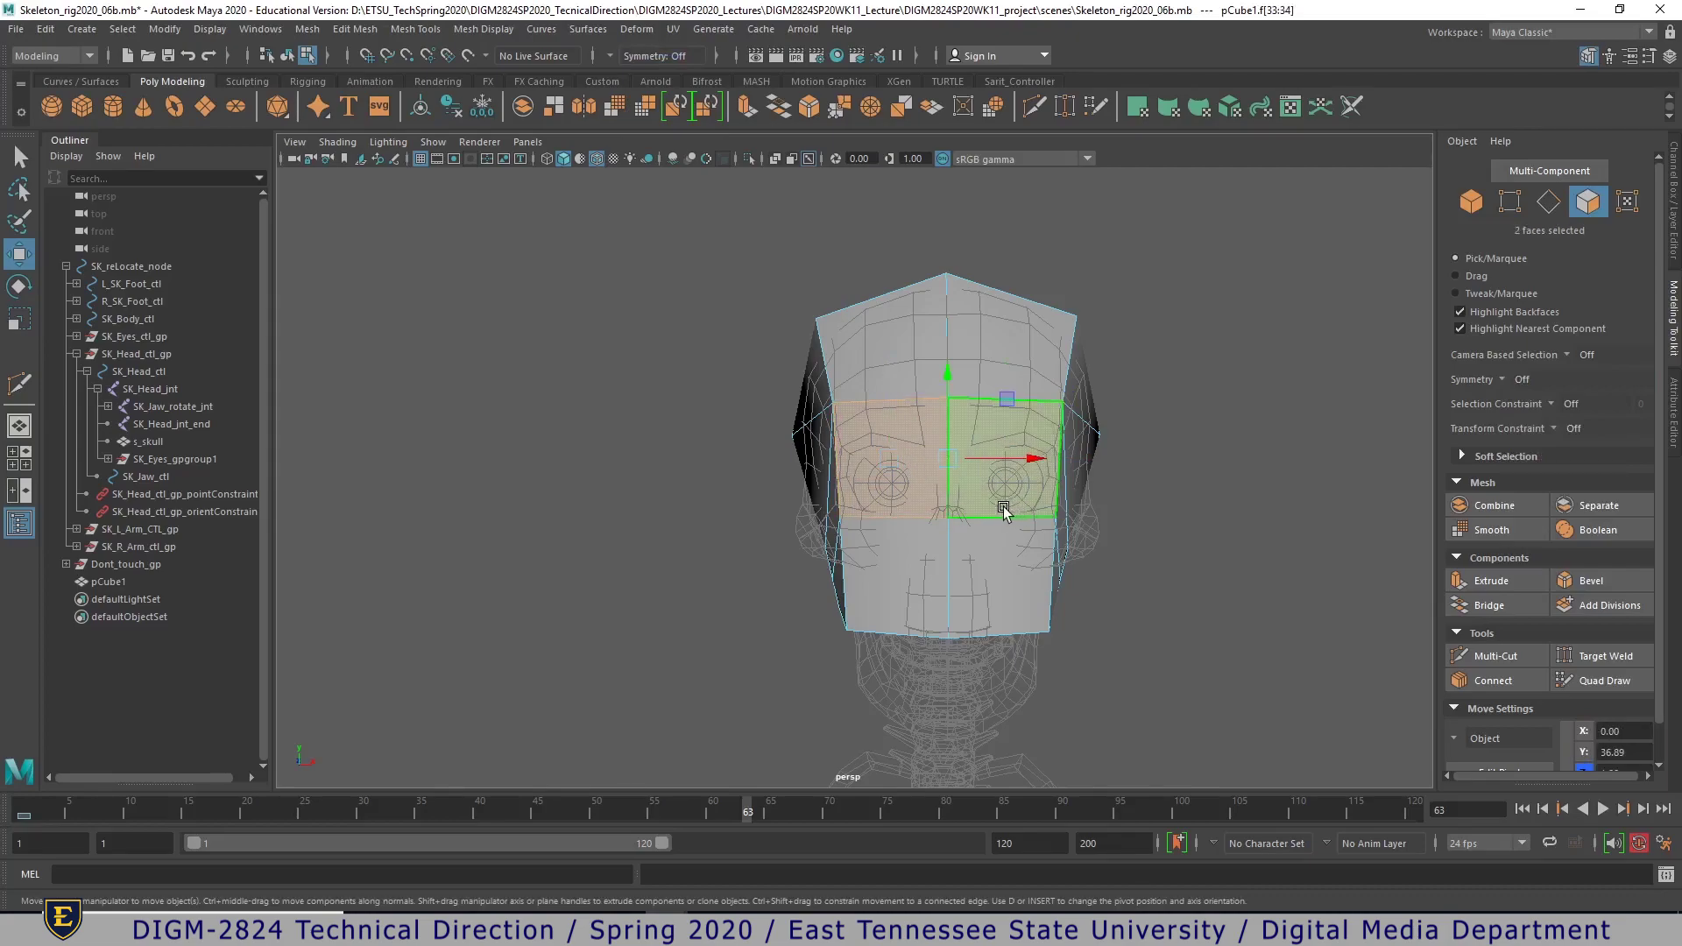
{"action": "right_click", "coordinate": [1008, 478], "text": "shift"}
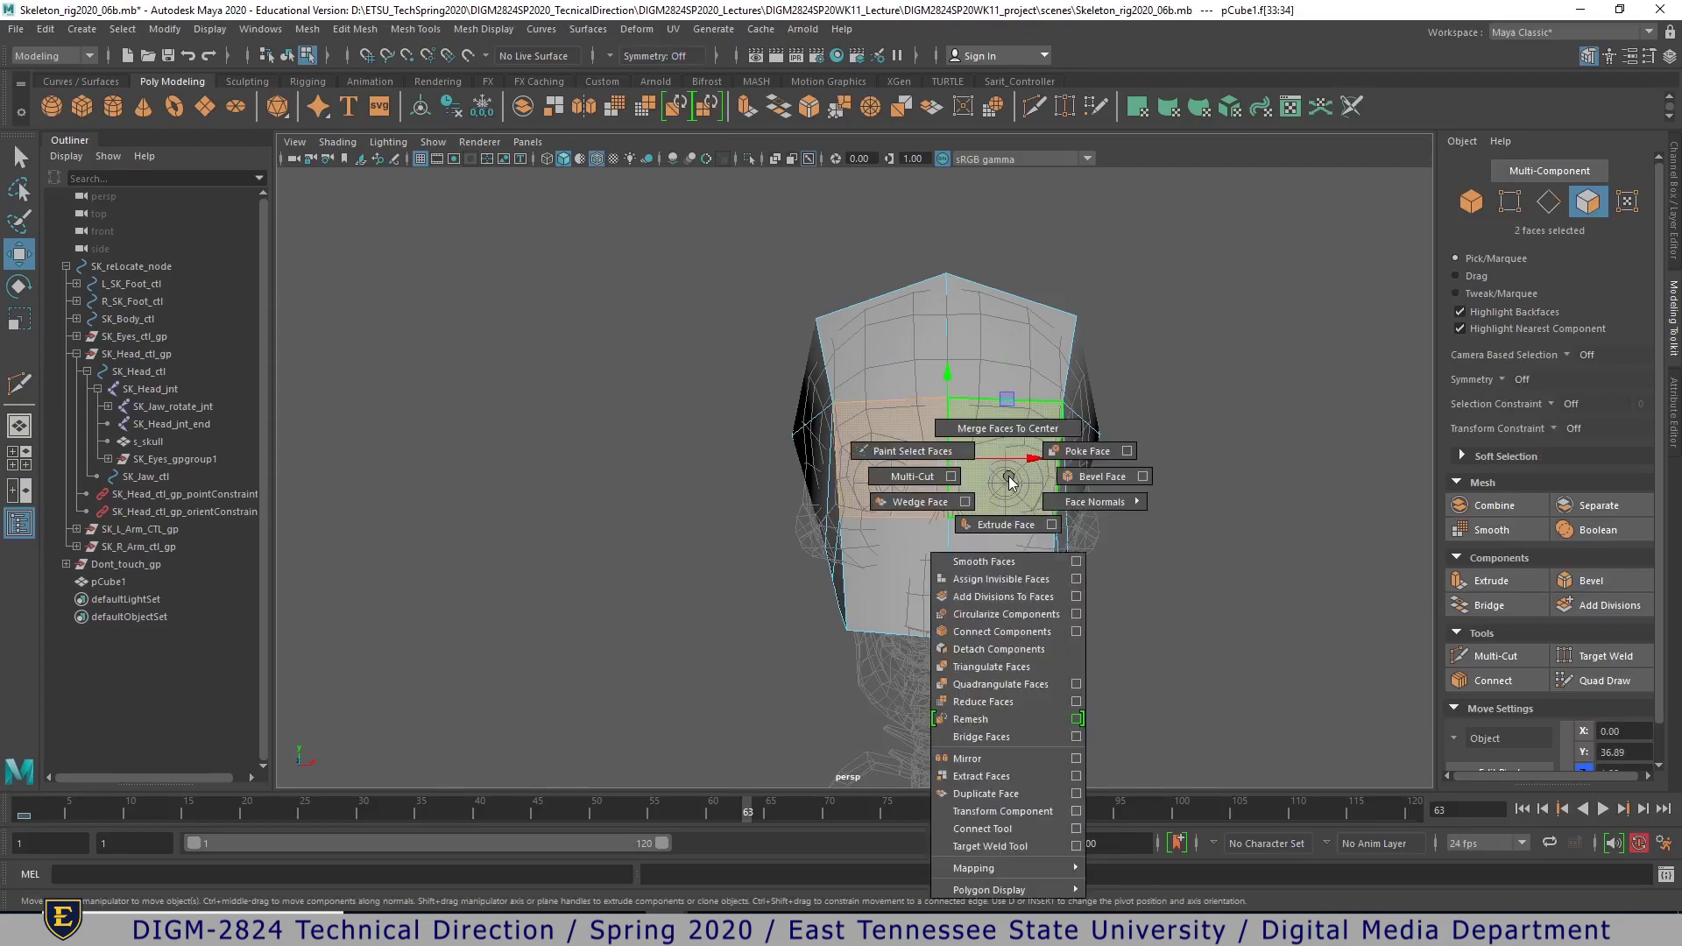
{"action": "left_click", "coordinate": [1004, 525]}
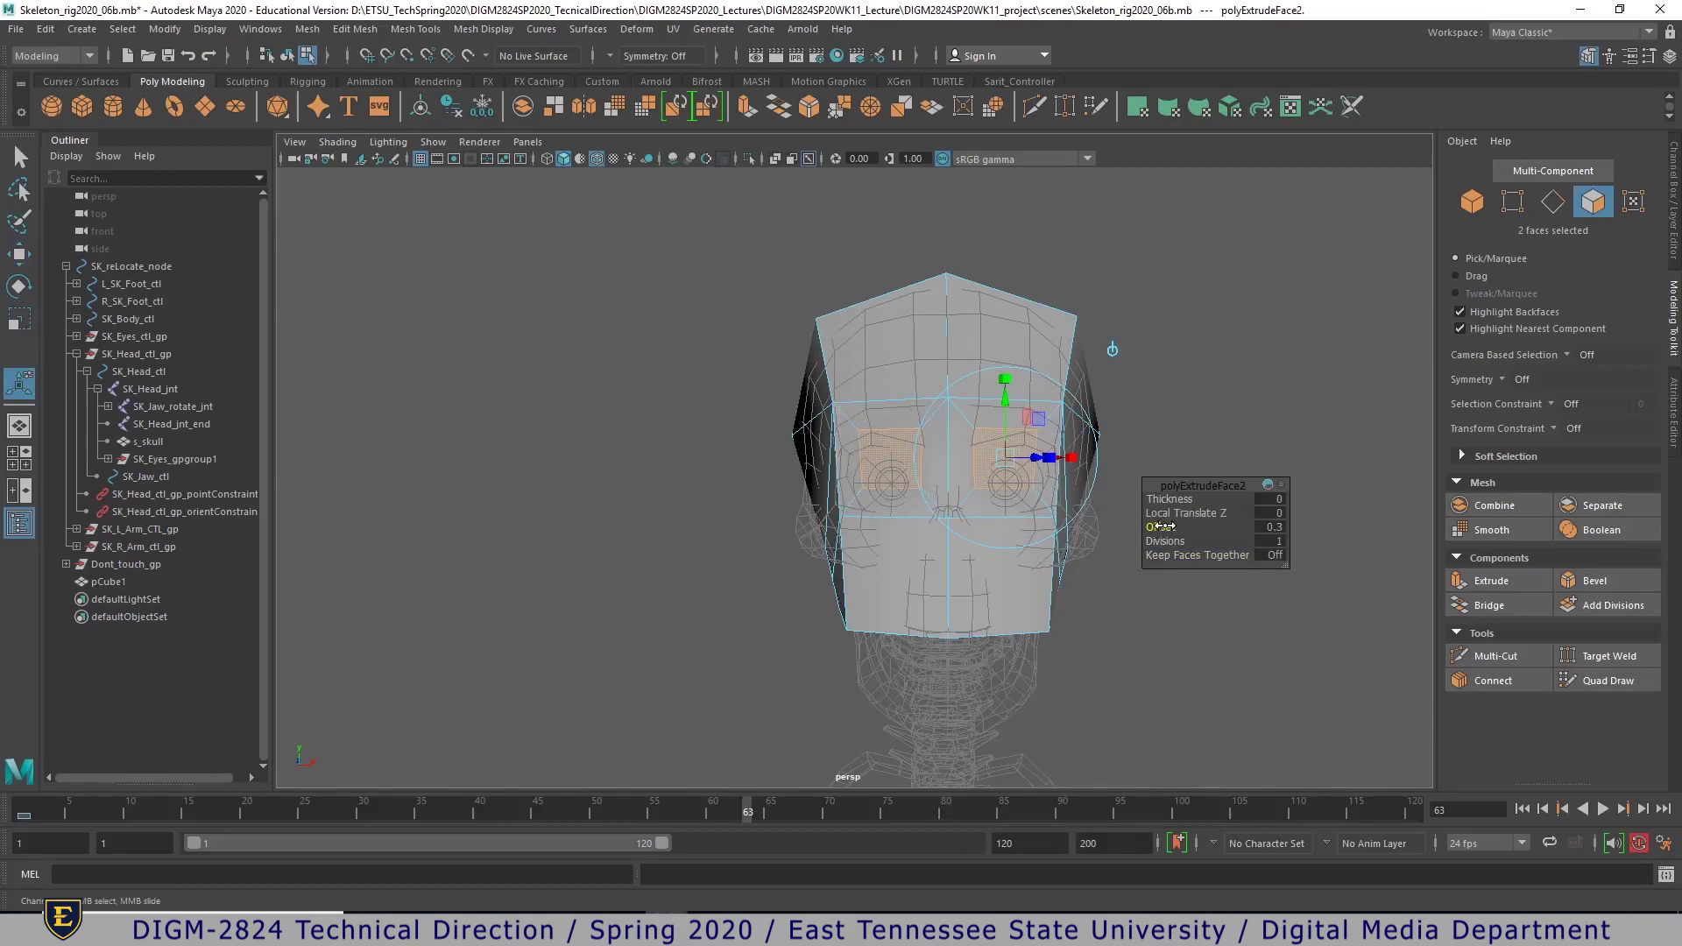
{"action": "left_click_drag", "start_coordinate": [1164, 526], "coordinate": [1170, 526]}
{"action": "left_click_drag", "start_coordinate": [1156, 428], "coordinate": [1031, 551], "text": "alt"}
{"action": "key", "text": "ctrl+z"}
{"action": "left_click", "coordinate": [1089, 456]}
{"action": "left_click_drag", "start_coordinate": [997, 565], "coordinate": [984, 561]}
{"action": "left_click", "coordinate": [1032, 451]}
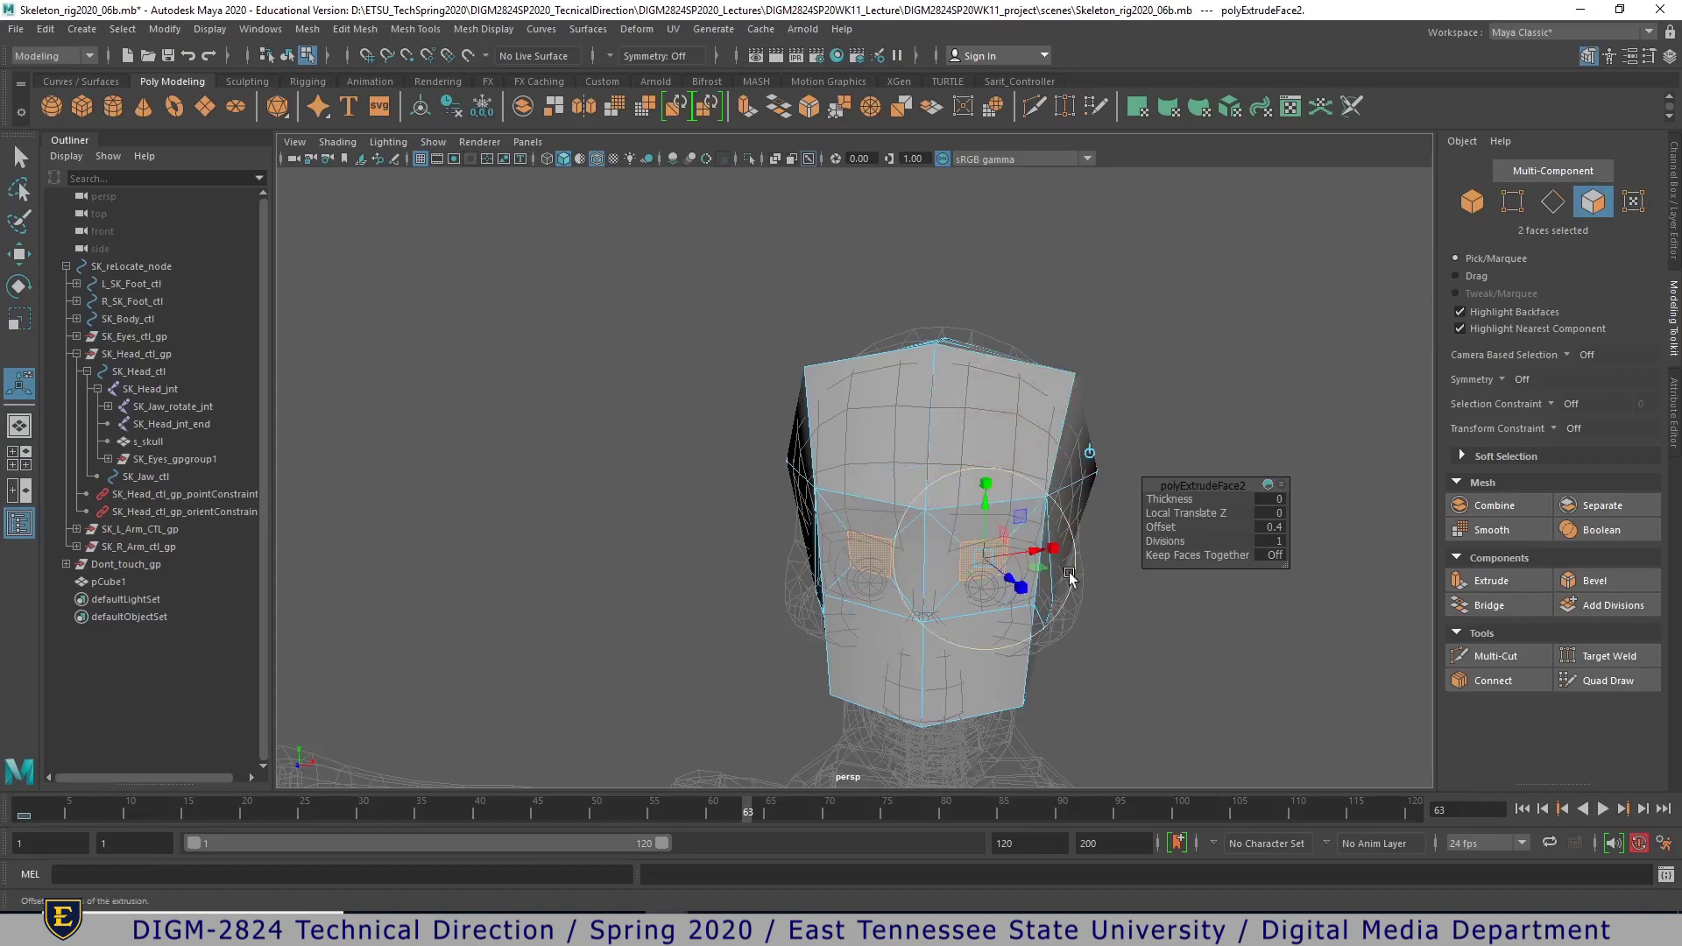
{"action": "left_click", "coordinate": [1100, 636]}
- Try to scale the two inset eye faces horizontally
{"action": "left_click", "coordinate": [983, 561]}
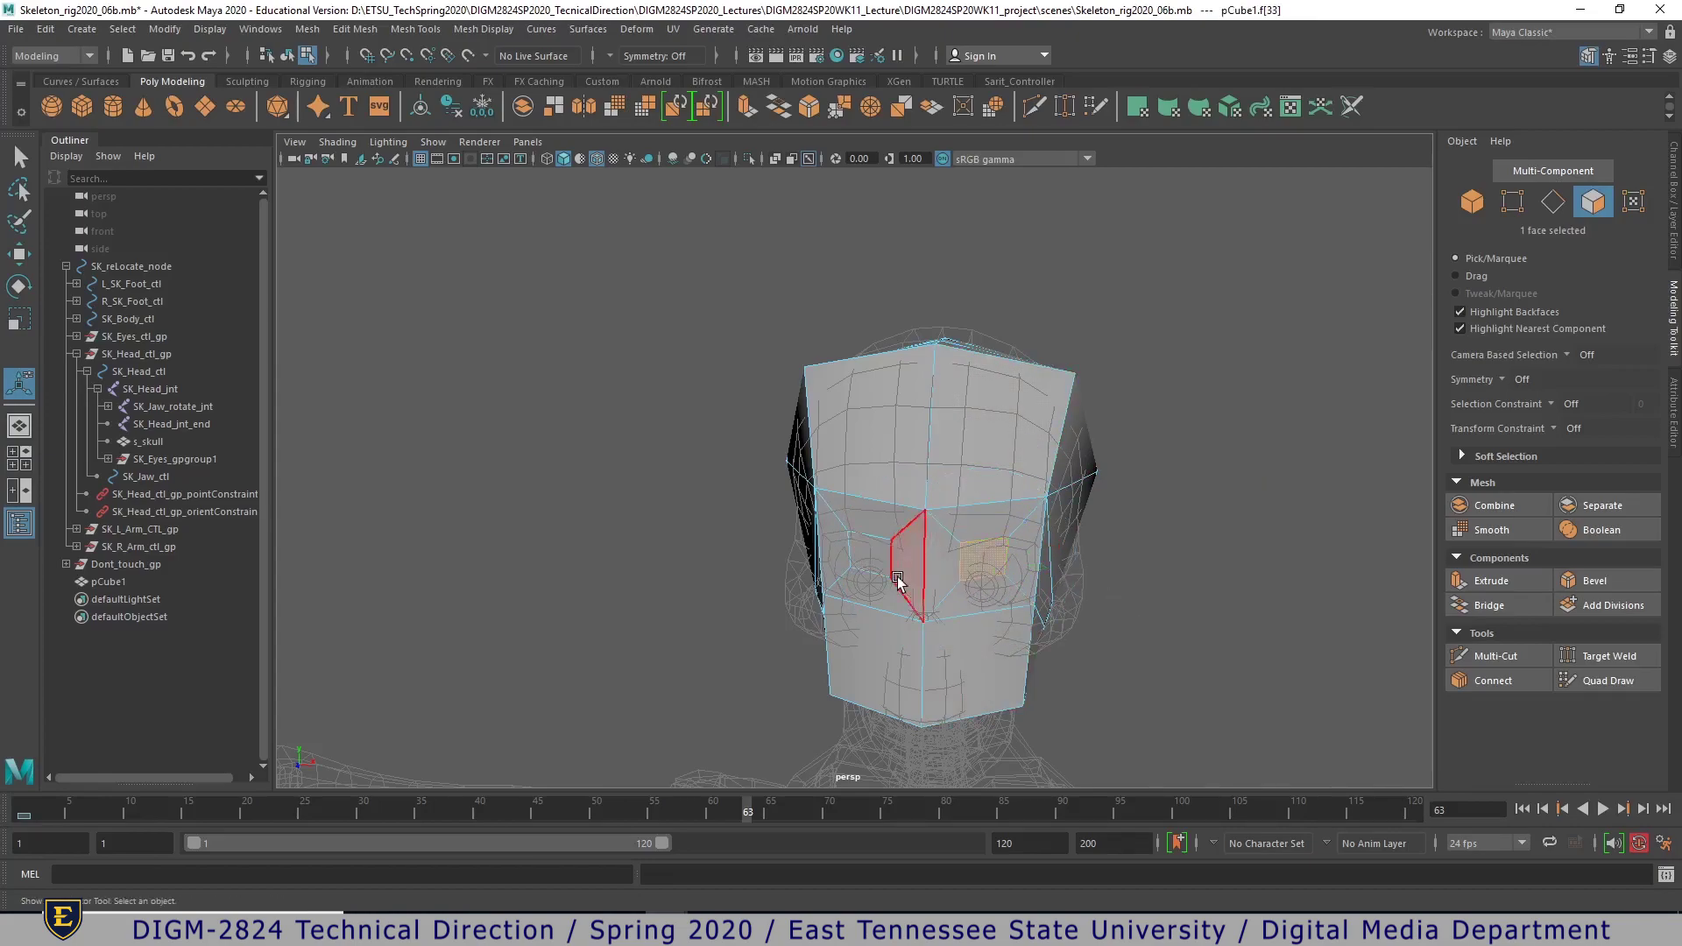
{"action": "left_click", "coordinate": [870, 560], "text": "shift"}
{"action": "key", "text": "r"}
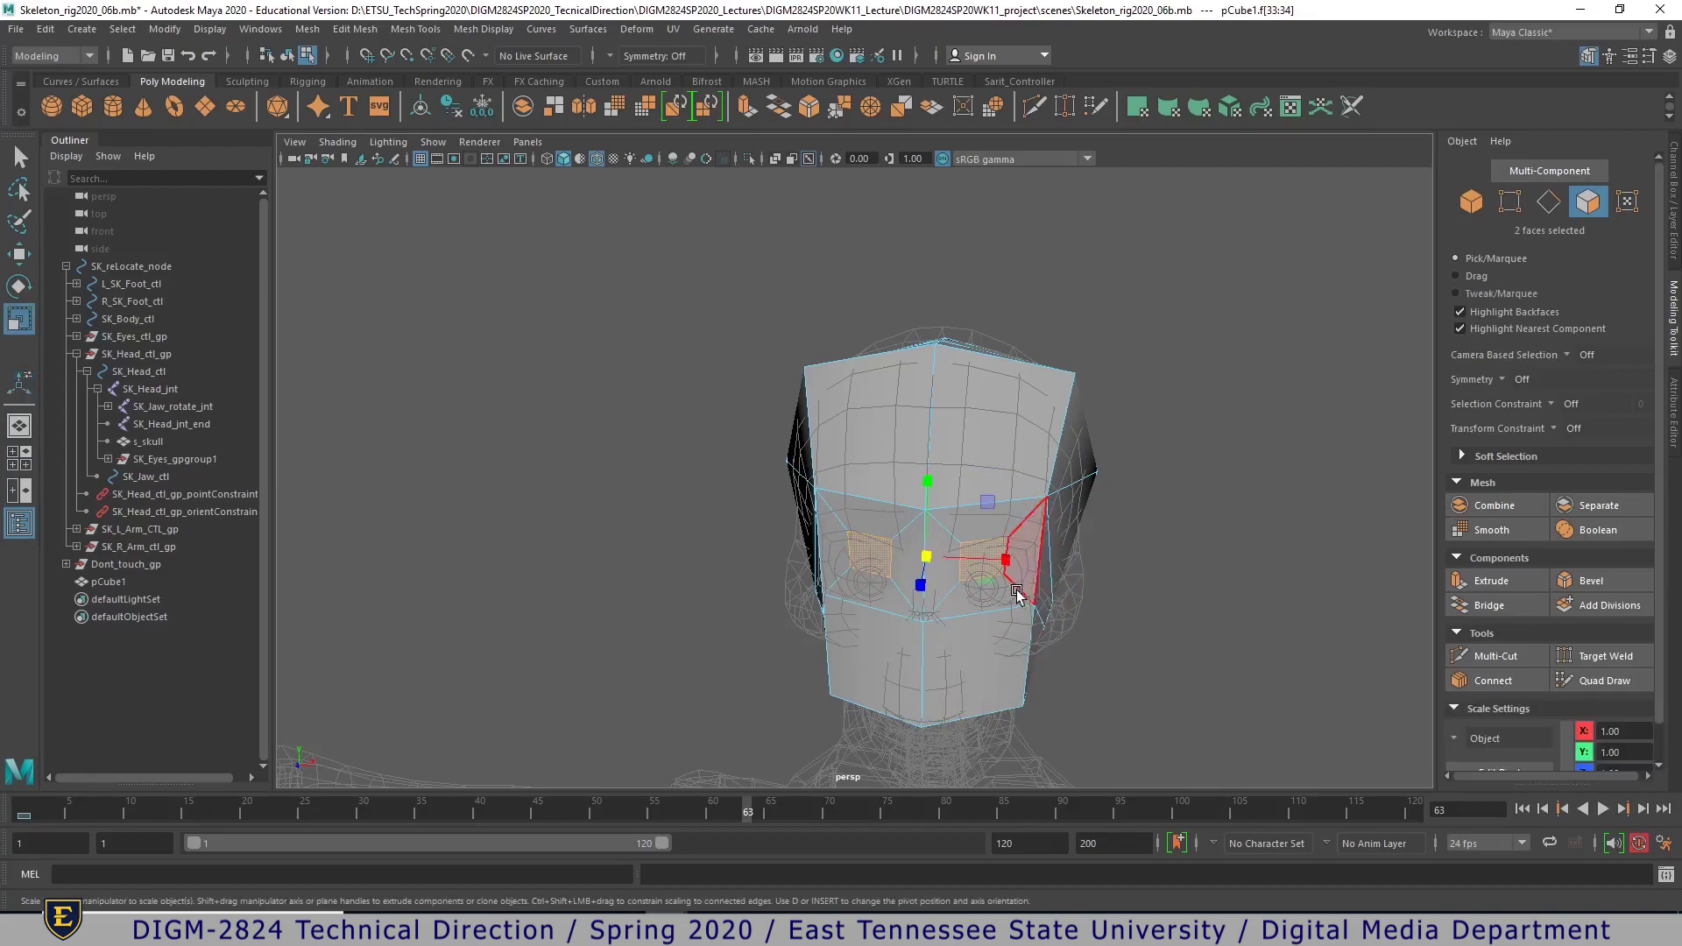
{"action": "left_click_drag", "start_coordinate": [1002, 571], "coordinate": [1156, 639]}
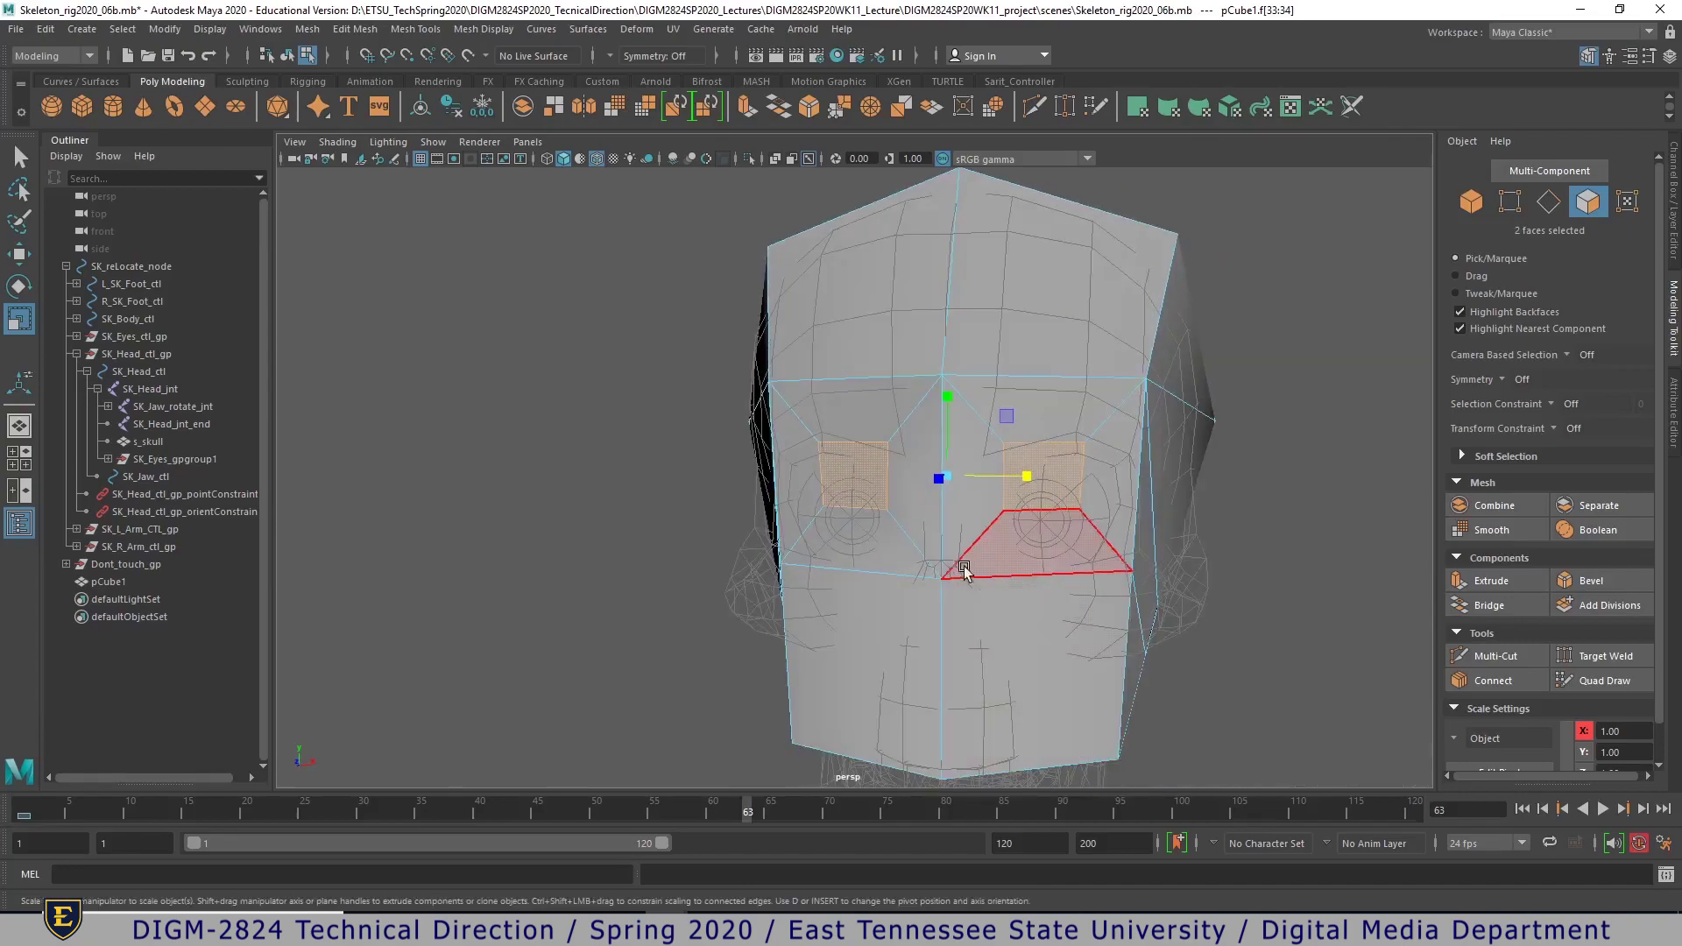
- Set symmetry back to Object X and move the inner vertical edges of the inset eye faces toward the nose
{"action": "right_click_drag", "start_coordinate": [899, 445], "coordinate": [901, 425]}
{"action": "left_click", "coordinate": [895, 473]}
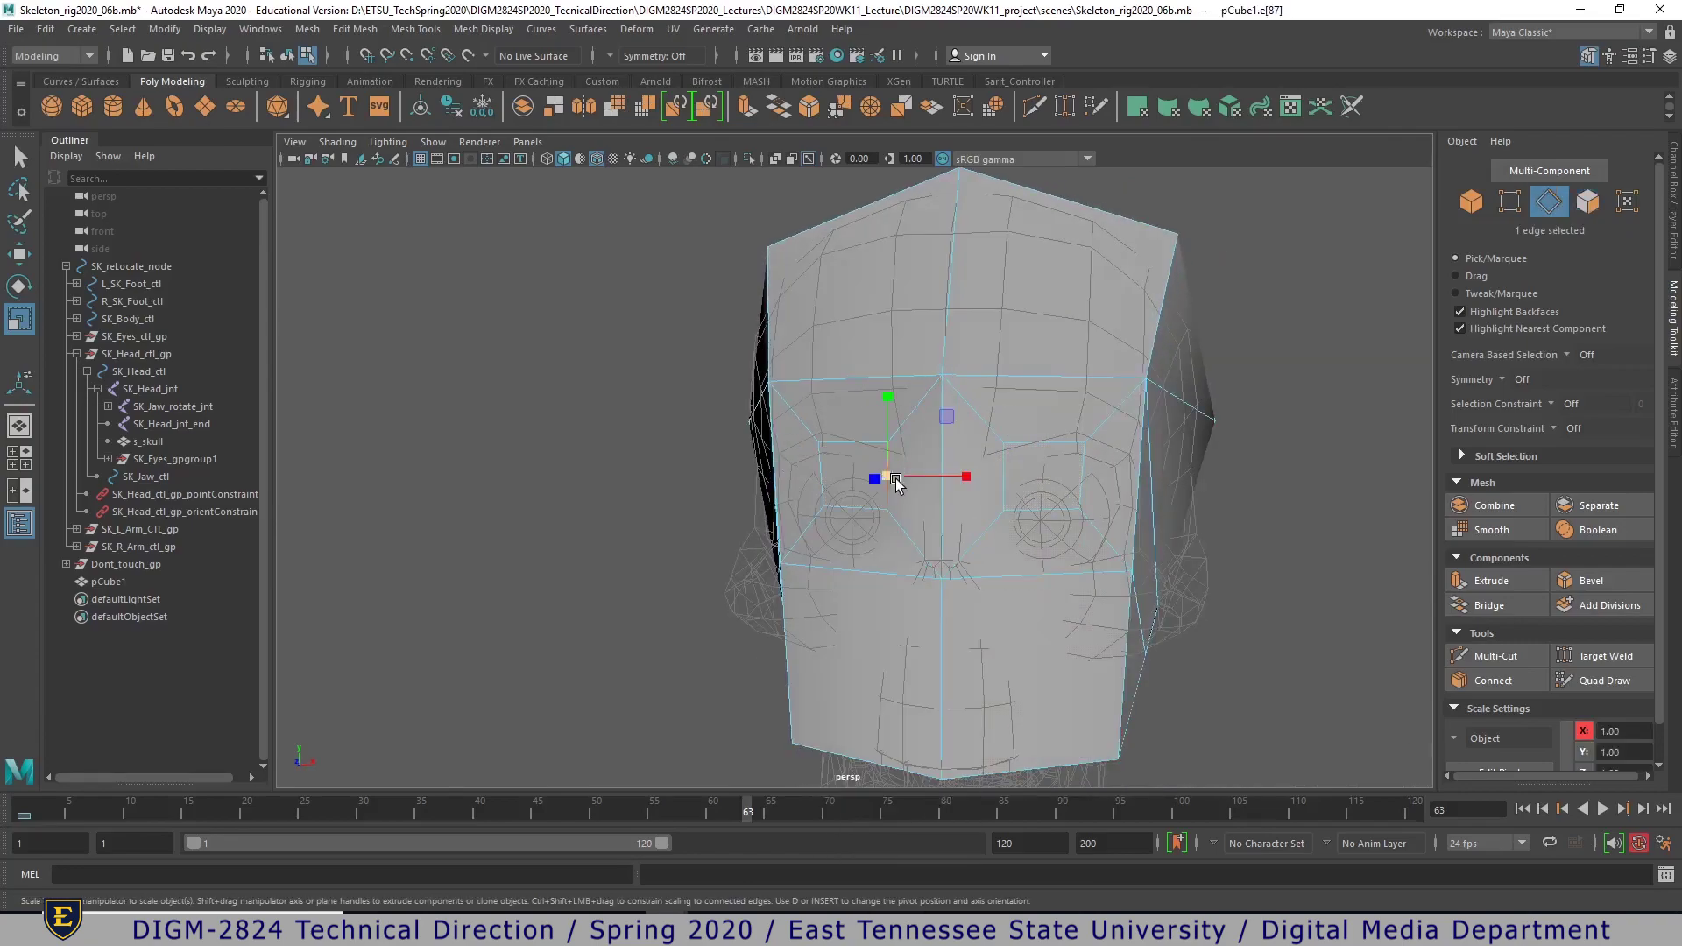
{"action": "right_click_drag", "start_coordinate": [1001, 497], "coordinate": [1004, 500], "text": "shift"}
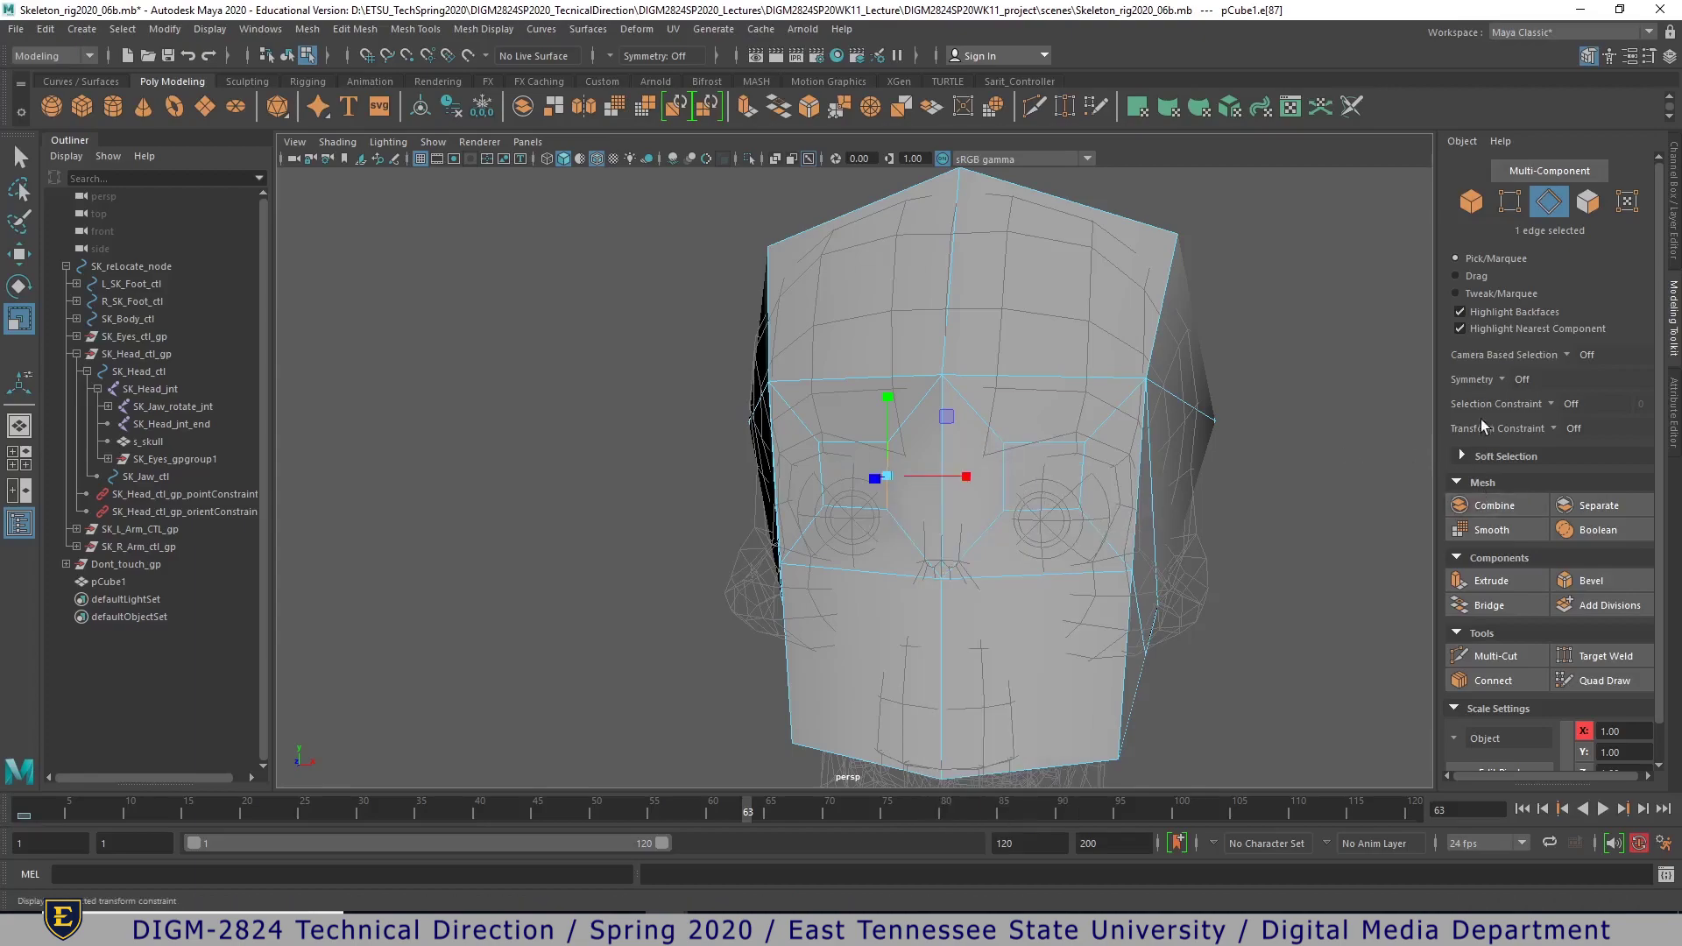
{"action": "left_click", "coordinate": [1501, 379]}
{"action": "left_click", "coordinate": [1531, 408]}
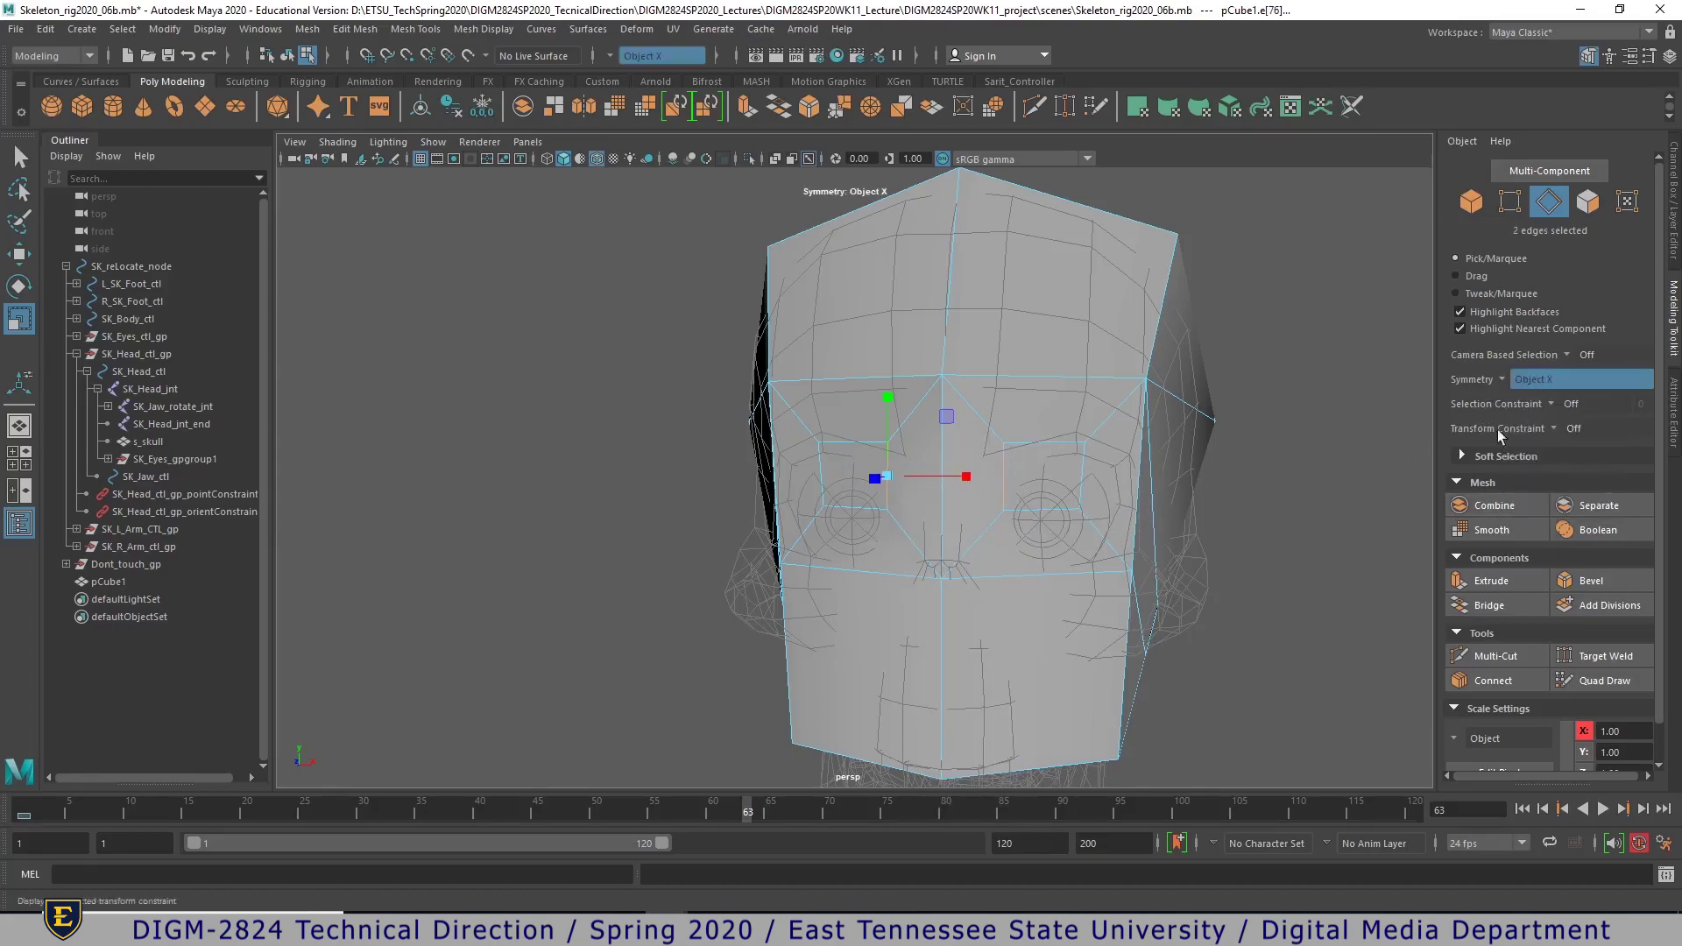
{"action": "key", "text": "w"}
{"action": "left_click_drag", "start_coordinate": [963, 477], "coordinate": [1118, 579]}
{"action": "left_click_drag", "start_coordinate": [1321, 595], "coordinate": [1128, 644]}
- Adjust the depth of the inner eye edges along Z, viewing the head from above
{"action": "left_click_drag", "start_coordinate": [548, 503], "coordinate": [620, 432], "text": "alt"}
{"action": "middle_click_drag", "start_coordinate": [827, 346], "coordinate": [941, 627], "text": "alt"}
{"action": "left_click_drag", "start_coordinate": [942, 627], "coordinate": [925, 664], "text": "alt"}
{"action": "left_click_drag", "start_coordinate": [917, 366], "coordinate": [923, 360]}
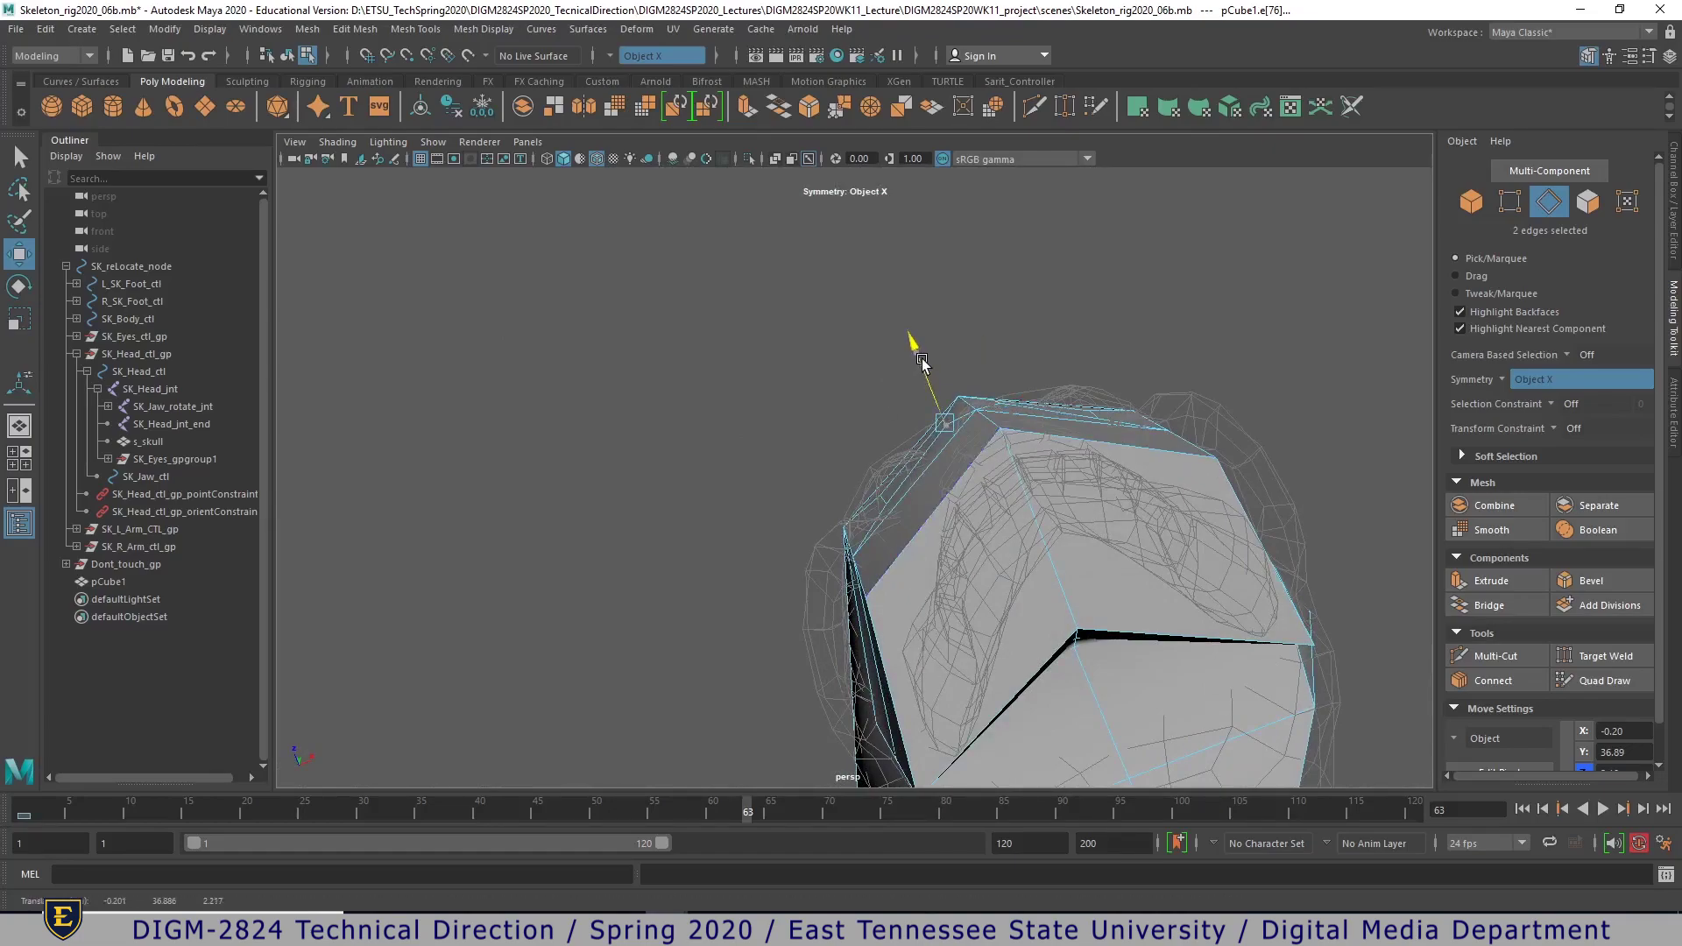
{"action": "left_click_drag", "start_coordinate": [921, 359], "coordinate": [923, 364]}
{"action": "right_click_drag", "start_coordinate": [1051, 438], "coordinate": [852, 485], "text": "alt"}
{"action": "left_click_drag", "start_coordinate": [852, 485], "coordinate": [1100, 686], "text": "alt"}
{"action": "middle_click_drag", "start_coordinate": [1055, 704], "coordinate": [1096, 540], "text": "alt"}
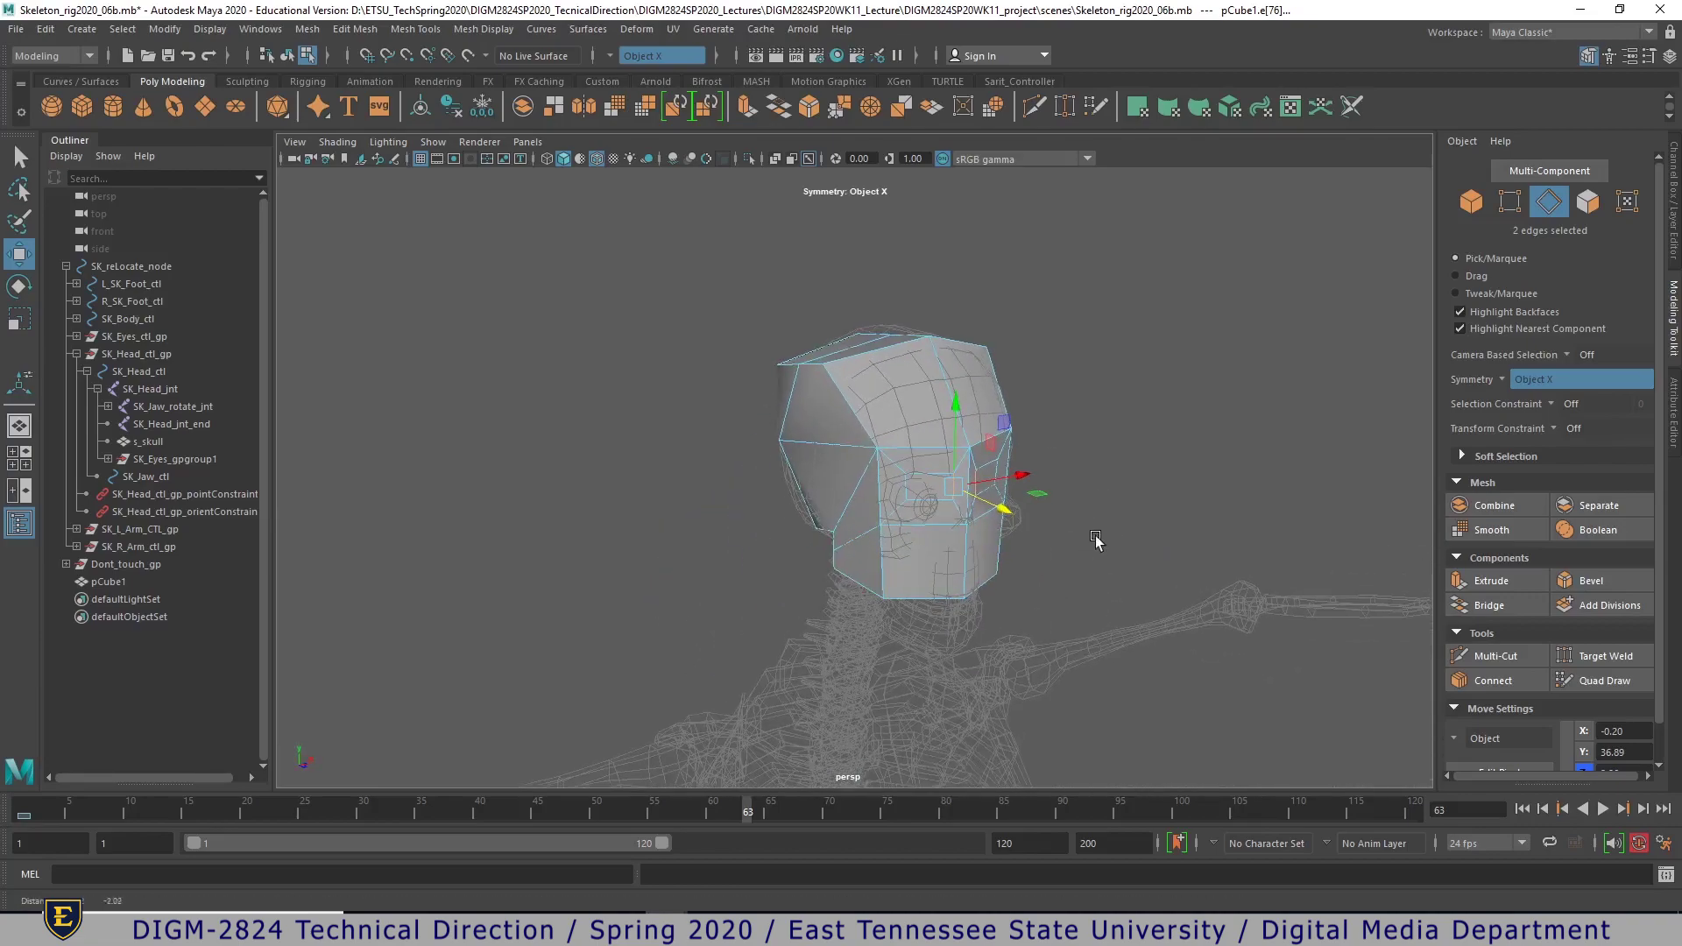
- Extrude the two inset eye faces inward into the head to form the eye sockets
{"action": "right_click_drag", "start_coordinate": [1096, 540], "coordinate": [1478, 635], "text": "alt"}
{"action": "right_click_drag", "start_coordinate": [1075, 535], "coordinate": [1050, 564]}
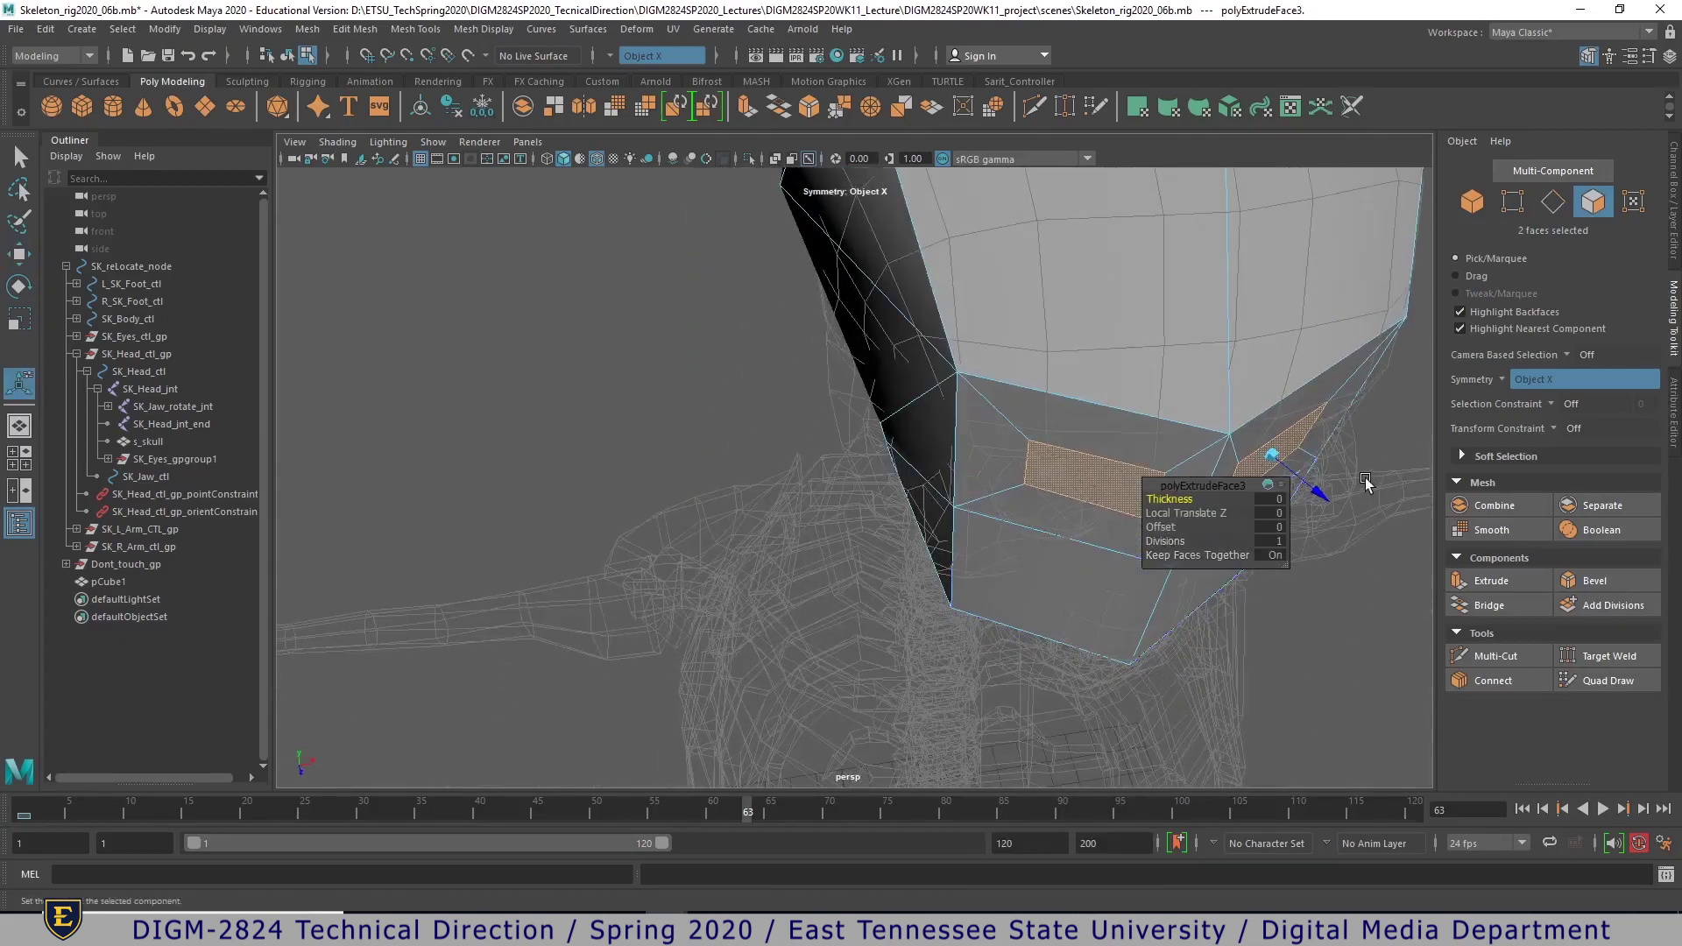
{"action": "left_click_drag", "start_coordinate": [1311, 493], "coordinate": [1289, 479]}
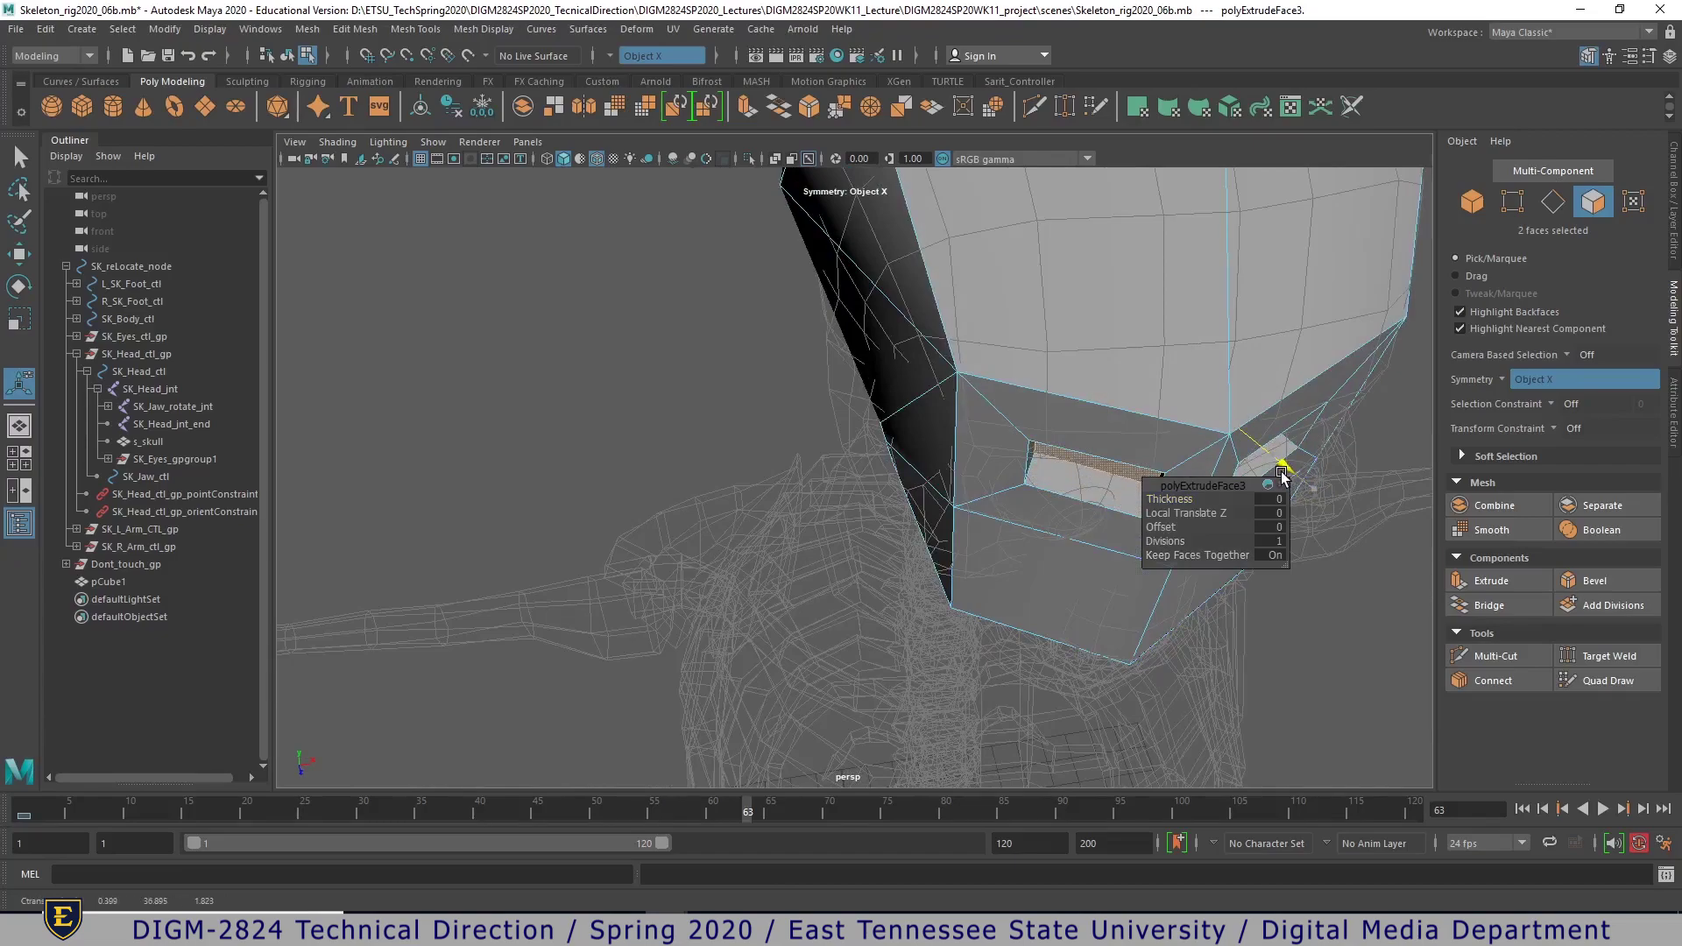
{"action": "key", "text": "e"}
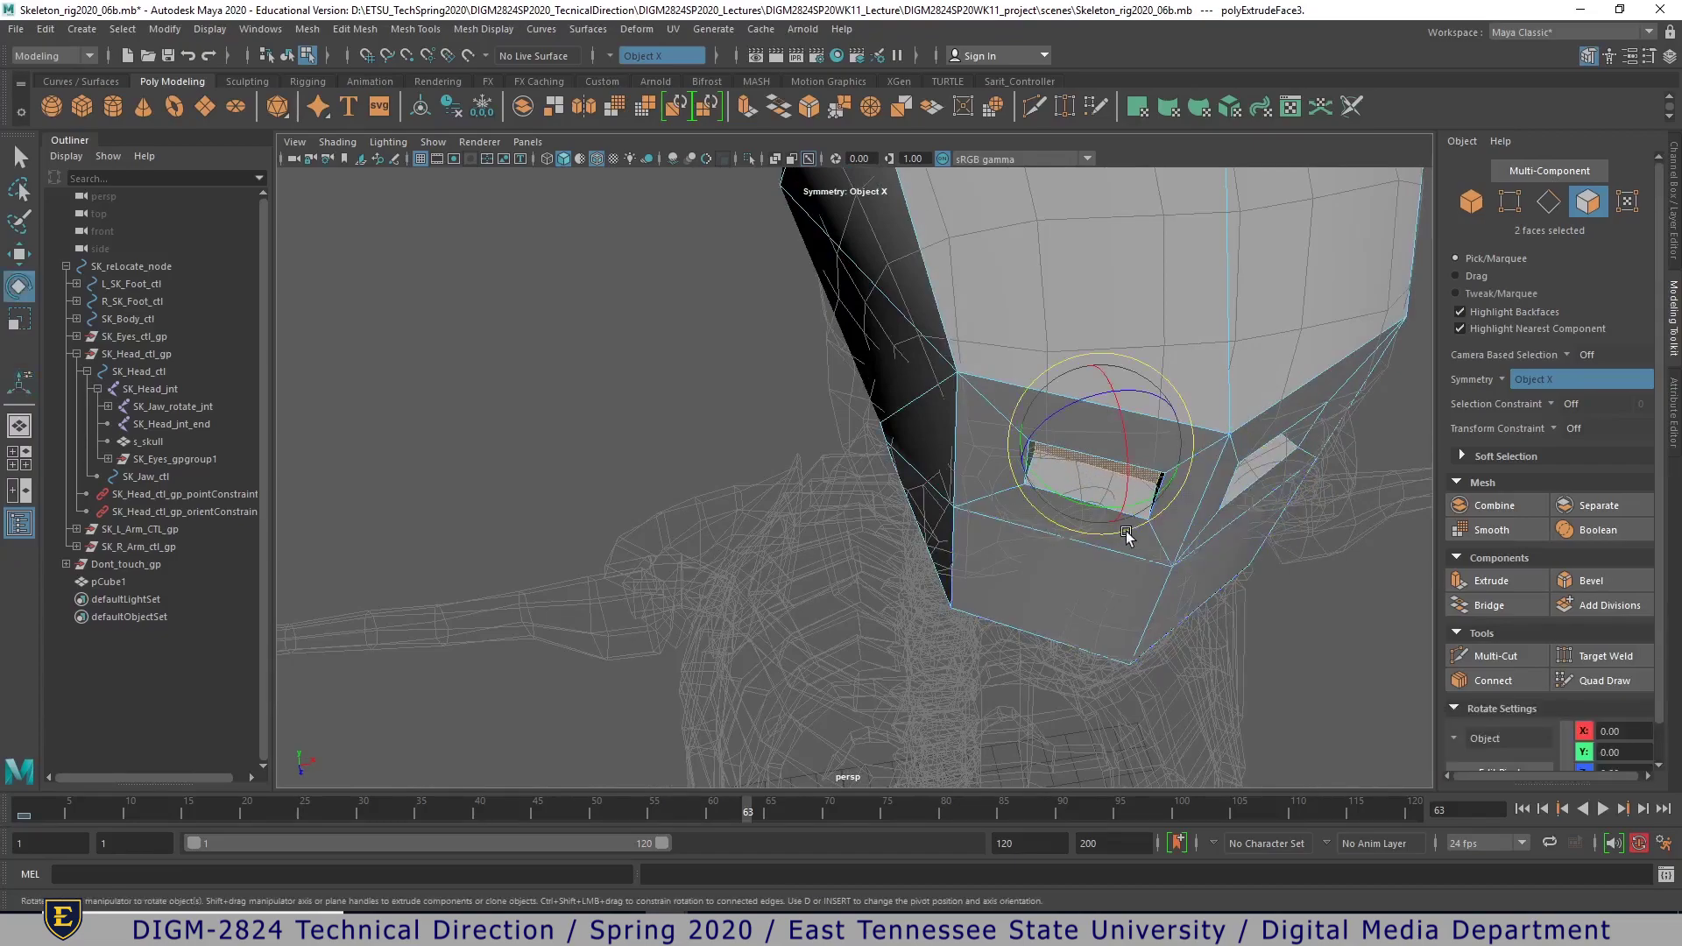
{"action": "left_click_drag", "start_coordinate": [1374, 616], "coordinate": [1323, 565], "text": "alt"}
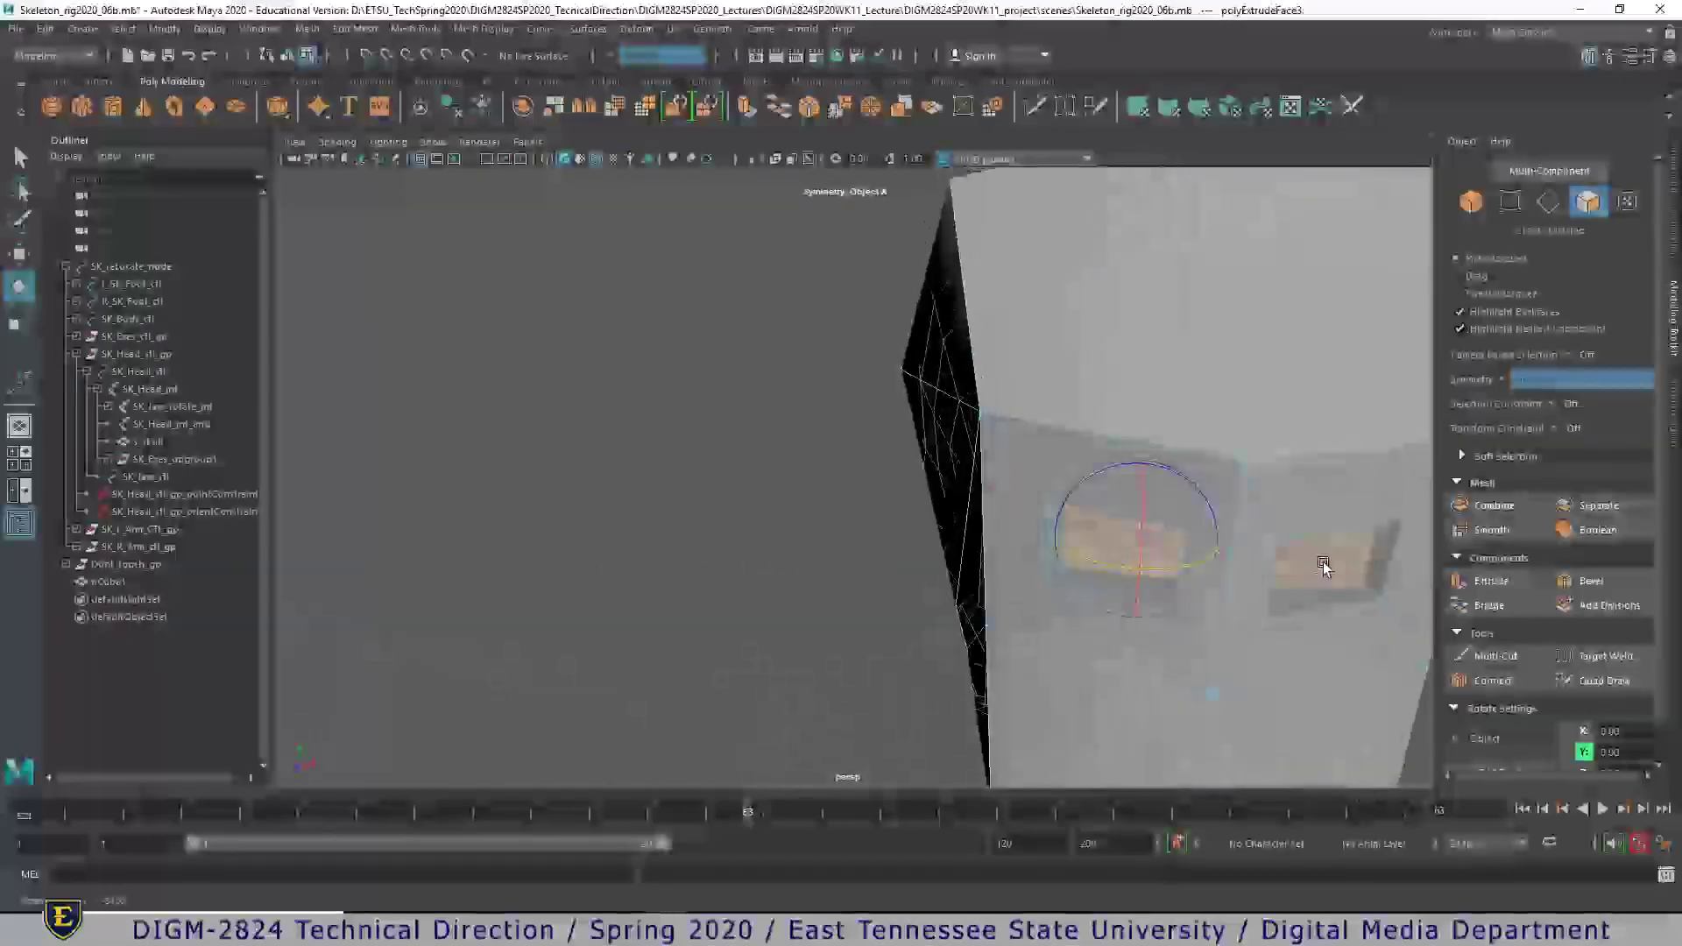
{"action": "key", "text": "w"}
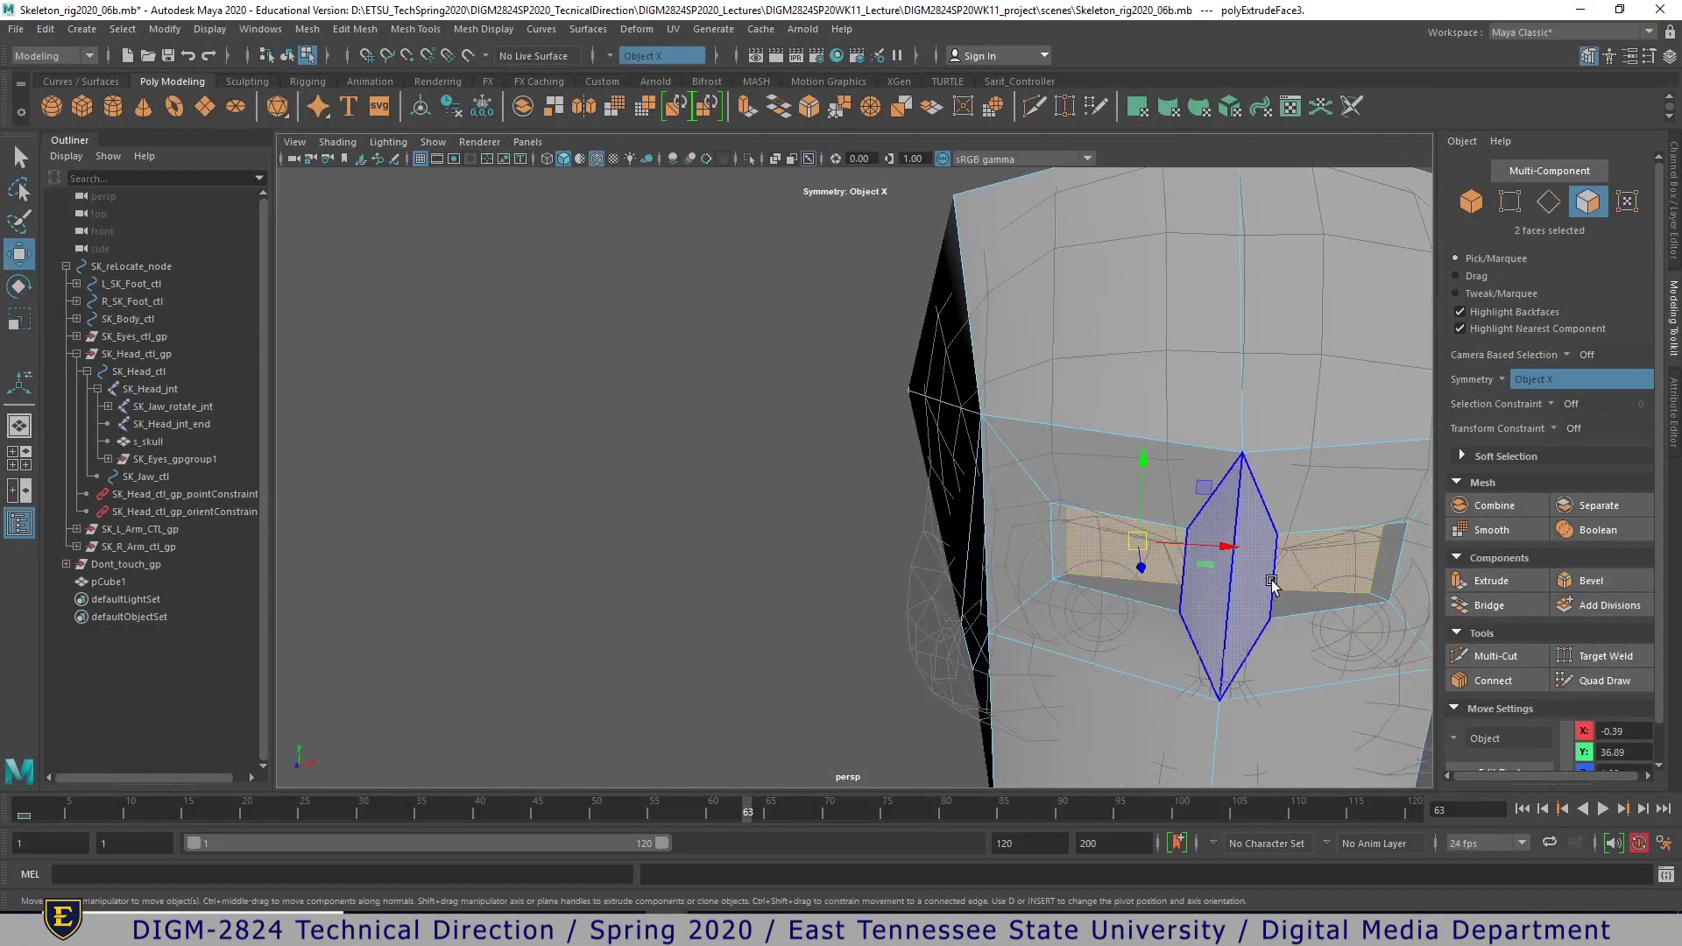
- Preview the head in smoothed display to check the eye sockets, and return to the unsmoothed display
{"action": "scroll", "coordinate": [1275, 578], "scroll_direction": "down", "scroll_amount": 6}
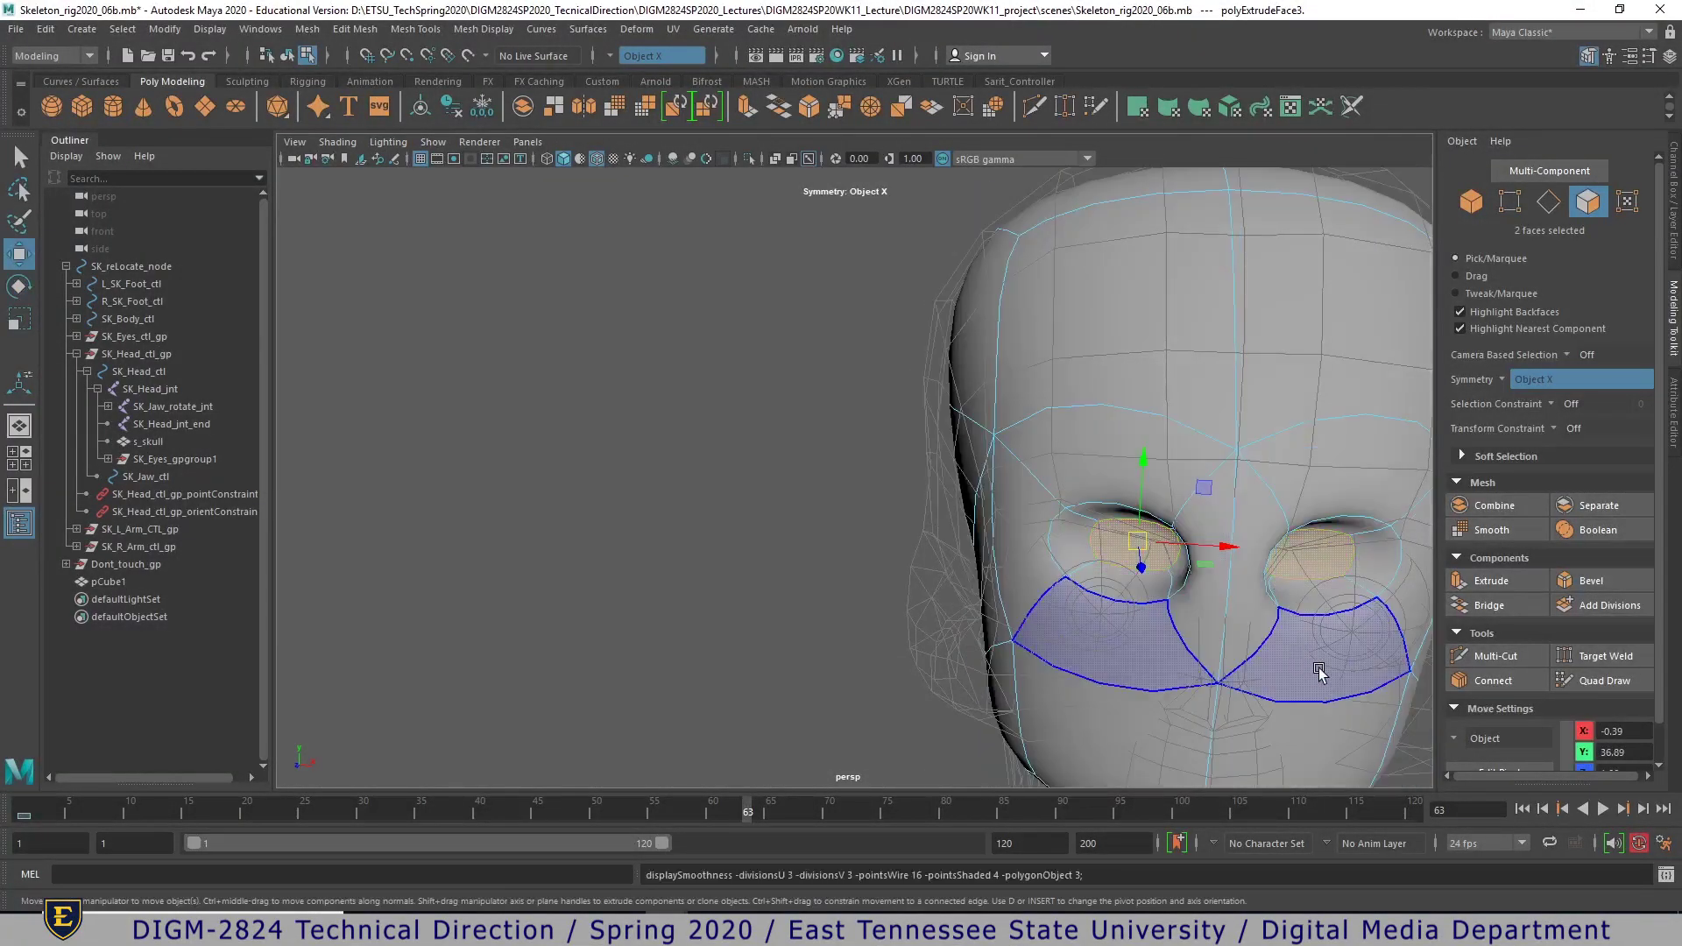
{"action": "left_click_drag", "start_coordinate": [1297, 652], "coordinate": [1090, 648], "text": "alt"}
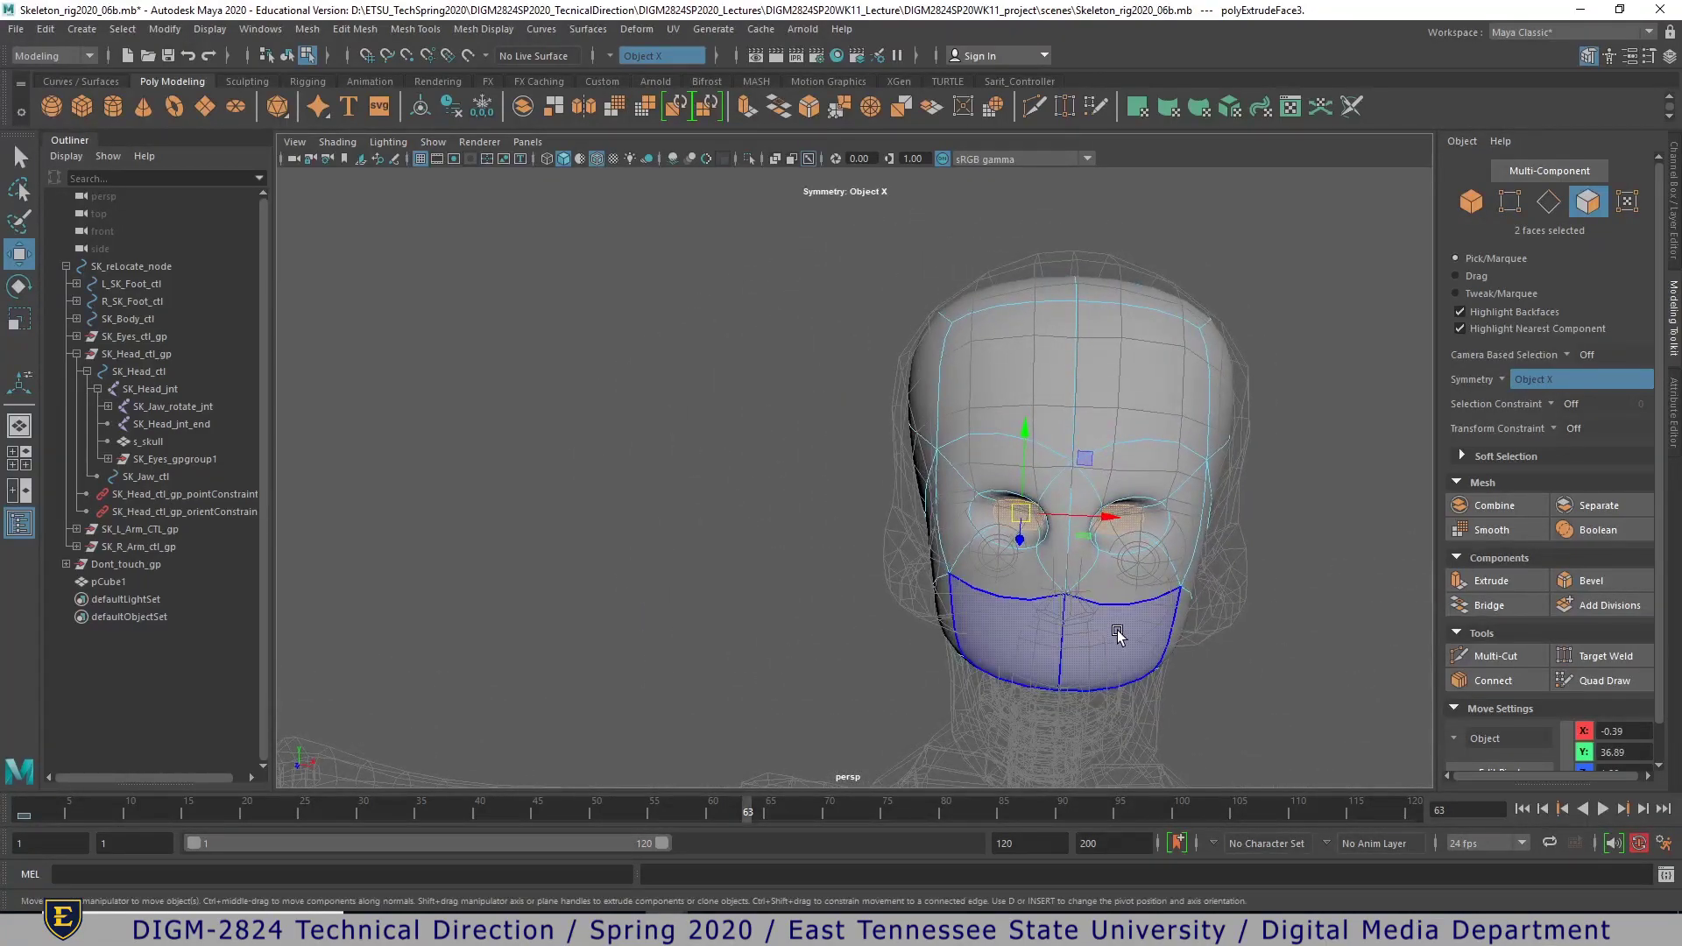
{"action": "right_click_drag", "start_coordinate": [1117, 627], "coordinate": [1191, 426]}
{"action": "left_click_drag", "start_coordinate": [1180, 620], "coordinate": [981, 642], "text": "alt"}
{"action": "right_click_drag", "start_coordinate": [935, 617], "coordinate": [930, 400]}
{"action": "key", "text": "1"}
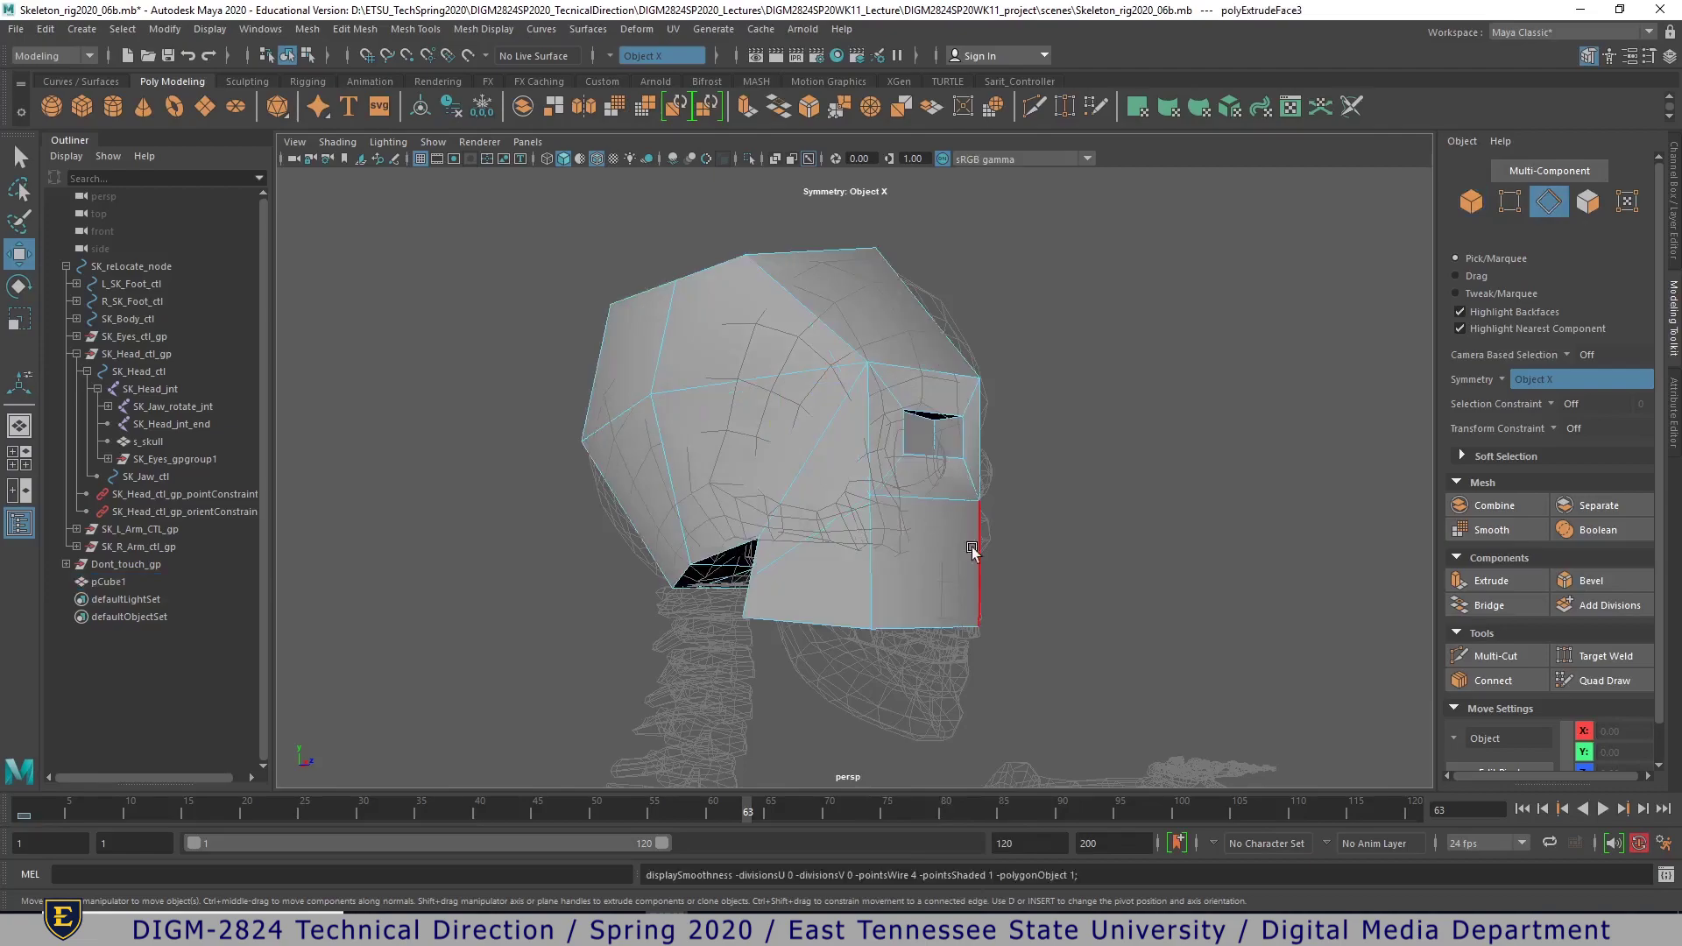
- Apply Smooth to the whole head mesh to subdivide it into denser, rounder geometry
{"action": "left_click_drag", "start_coordinate": [947, 632], "coordinate": [822, 671], "text": "alt"}
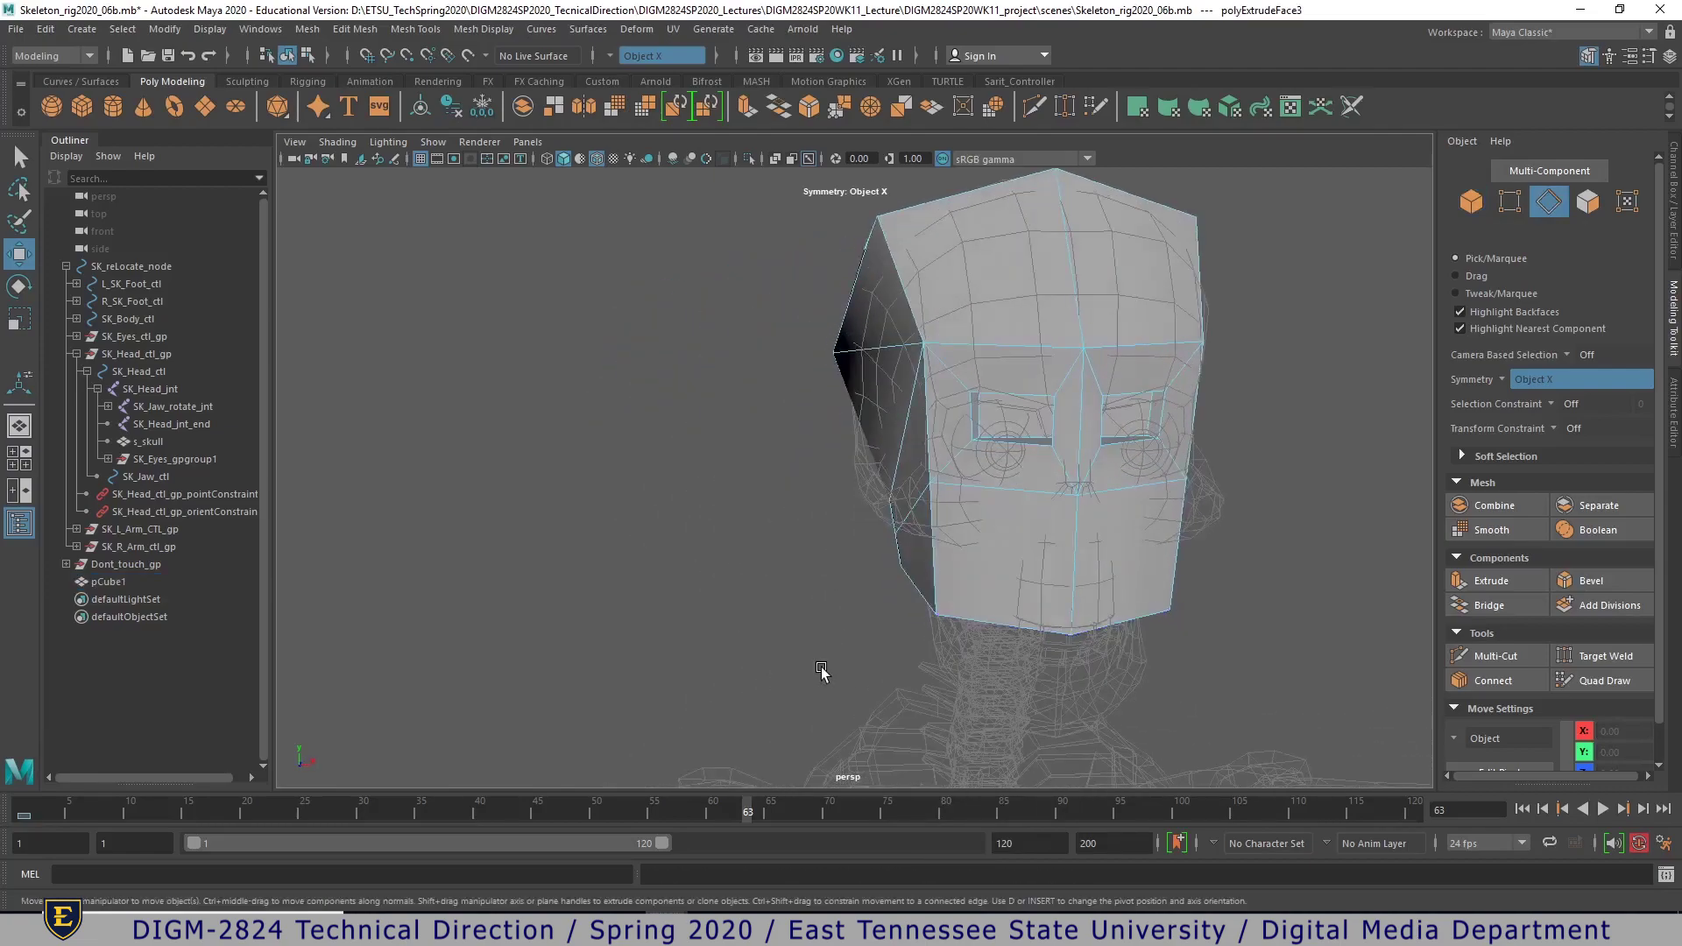
{"action": "left_click_drag", "start_coordinate": [1094, 547], "coordinate": [1100, 601], "text": "alt"}
{"action": "right_click_drag", "start_coordinate": [970, 445], "coordinate": [1061, 422]}
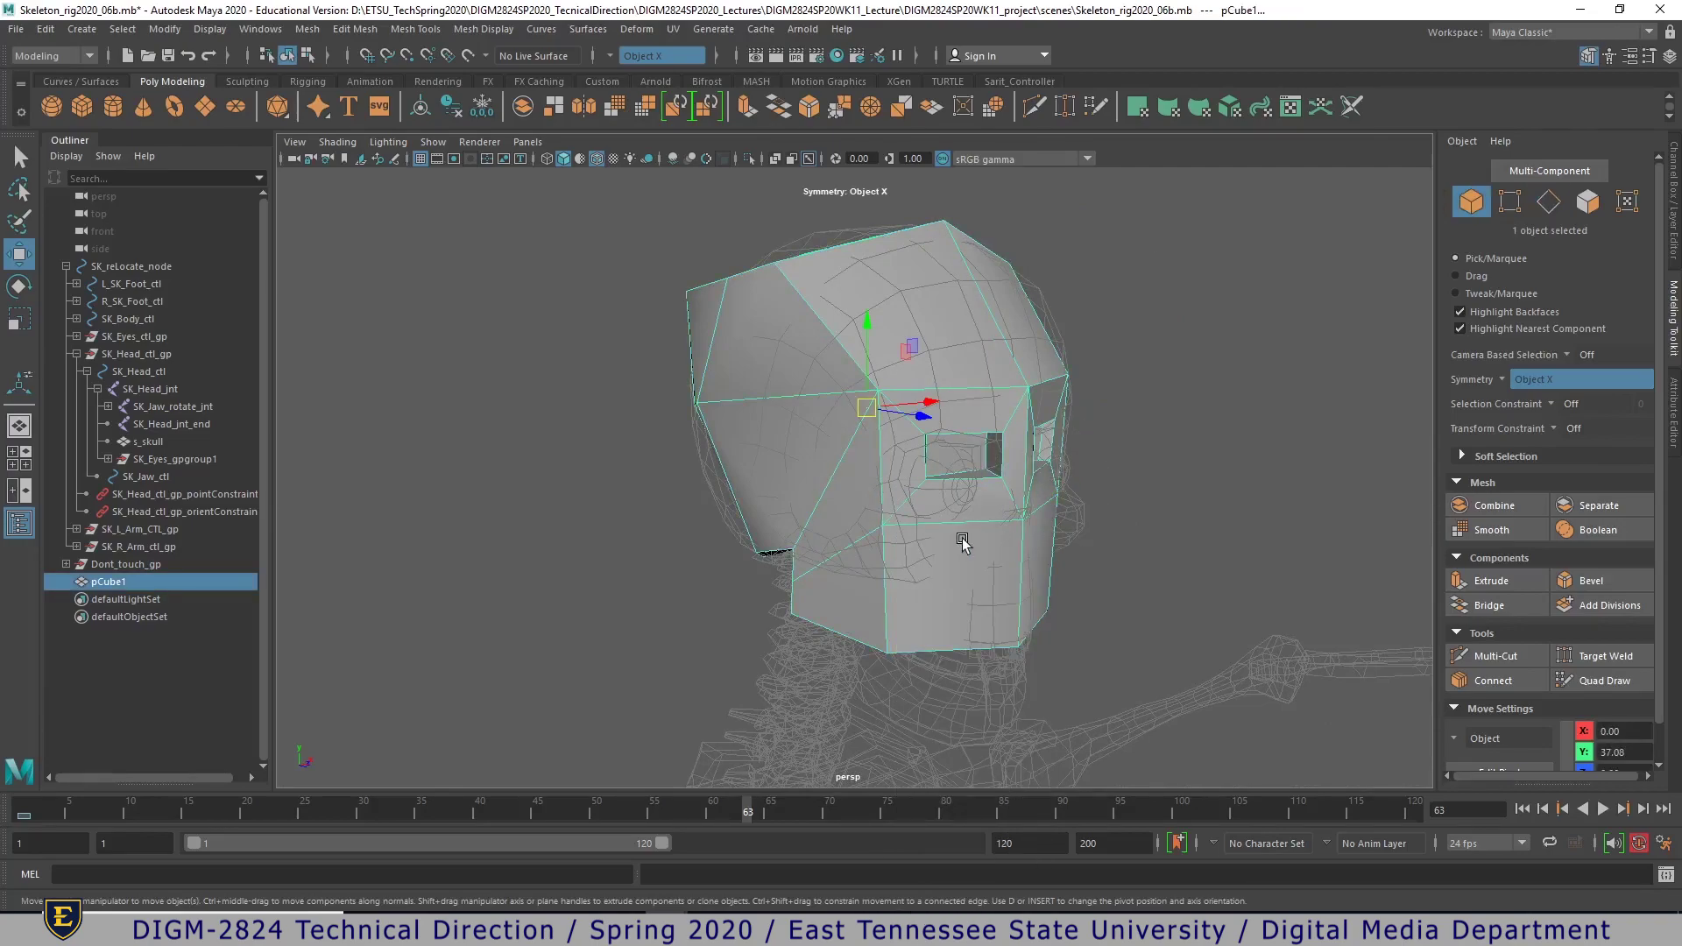
{"action": "right_click_drag", "start_coordinate": [962, 543], "coordinate": [954, 566], "text": "shift"}
{"action": "left_click_drag", "start_coordinate": [1100, 674], "coordinate": [1051, 648], "text": "alt"}
{"action": "left_click", "coordinate": [1253, 672]}
{"action": "right_click_drag", "start_coordinate": [1254, 672], "coordinate": [1389, 646], "text": "alt"}
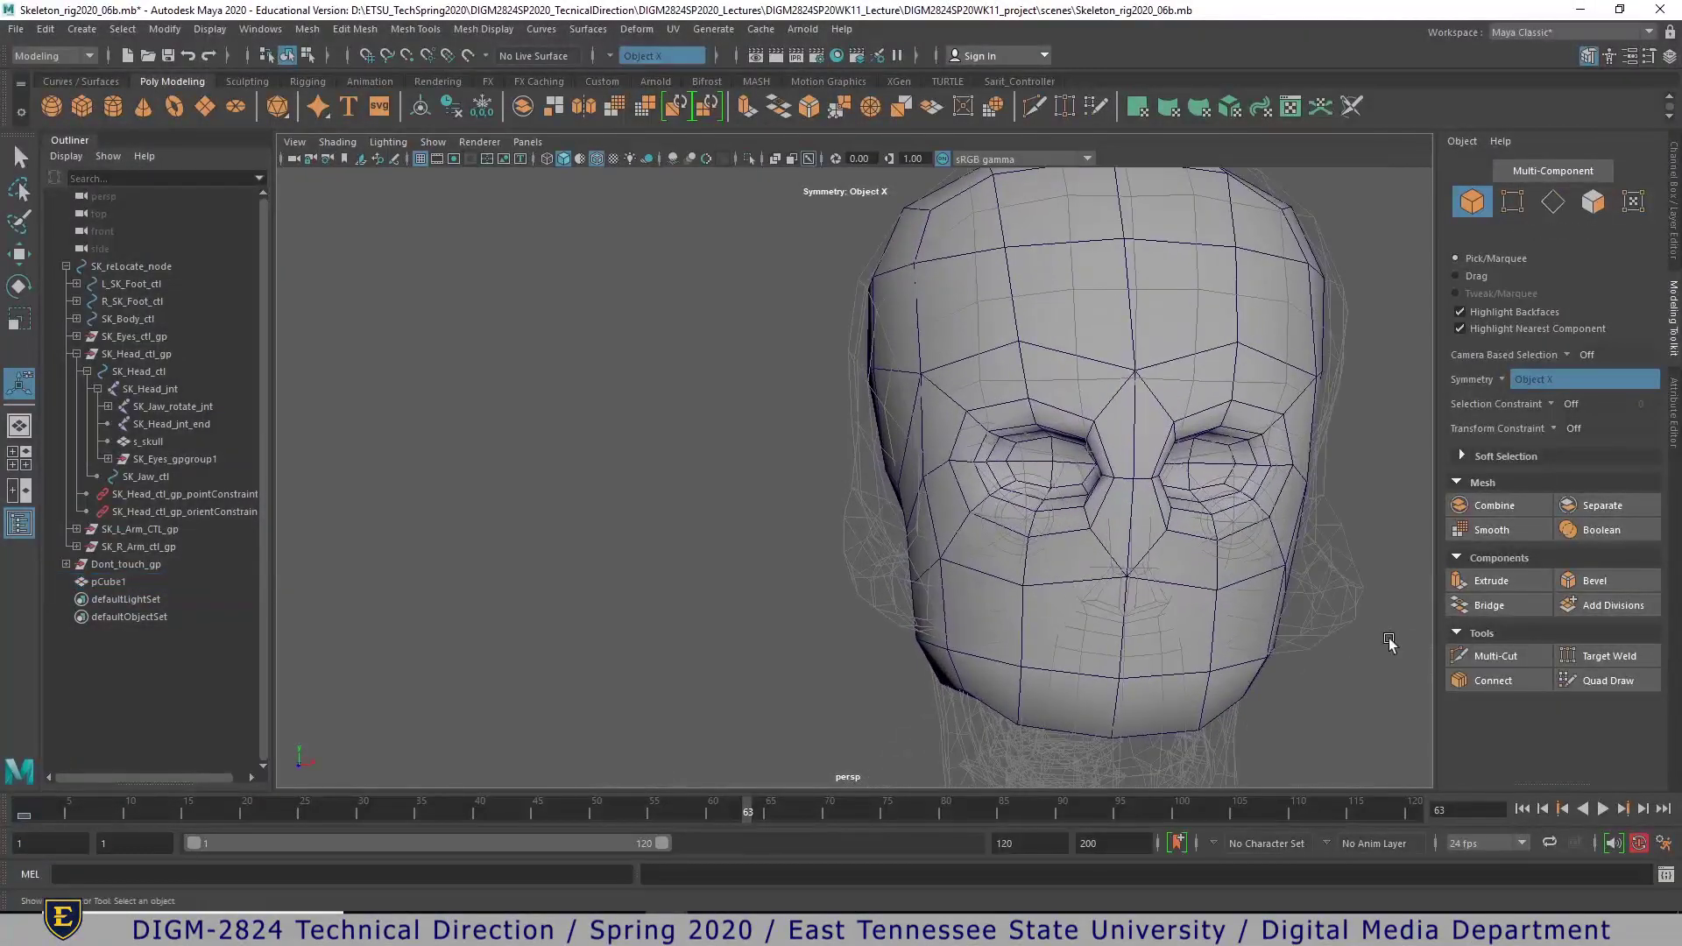
{"action": "middle_click_drag", "start_coordinate": [1257, 674], "coordinate": [1059, 630], "text": "alt"}
{"action": "left_click_drag", "start_coordinate": [1059, 630], "coordinate": [1078, 595], "text": "alt"}
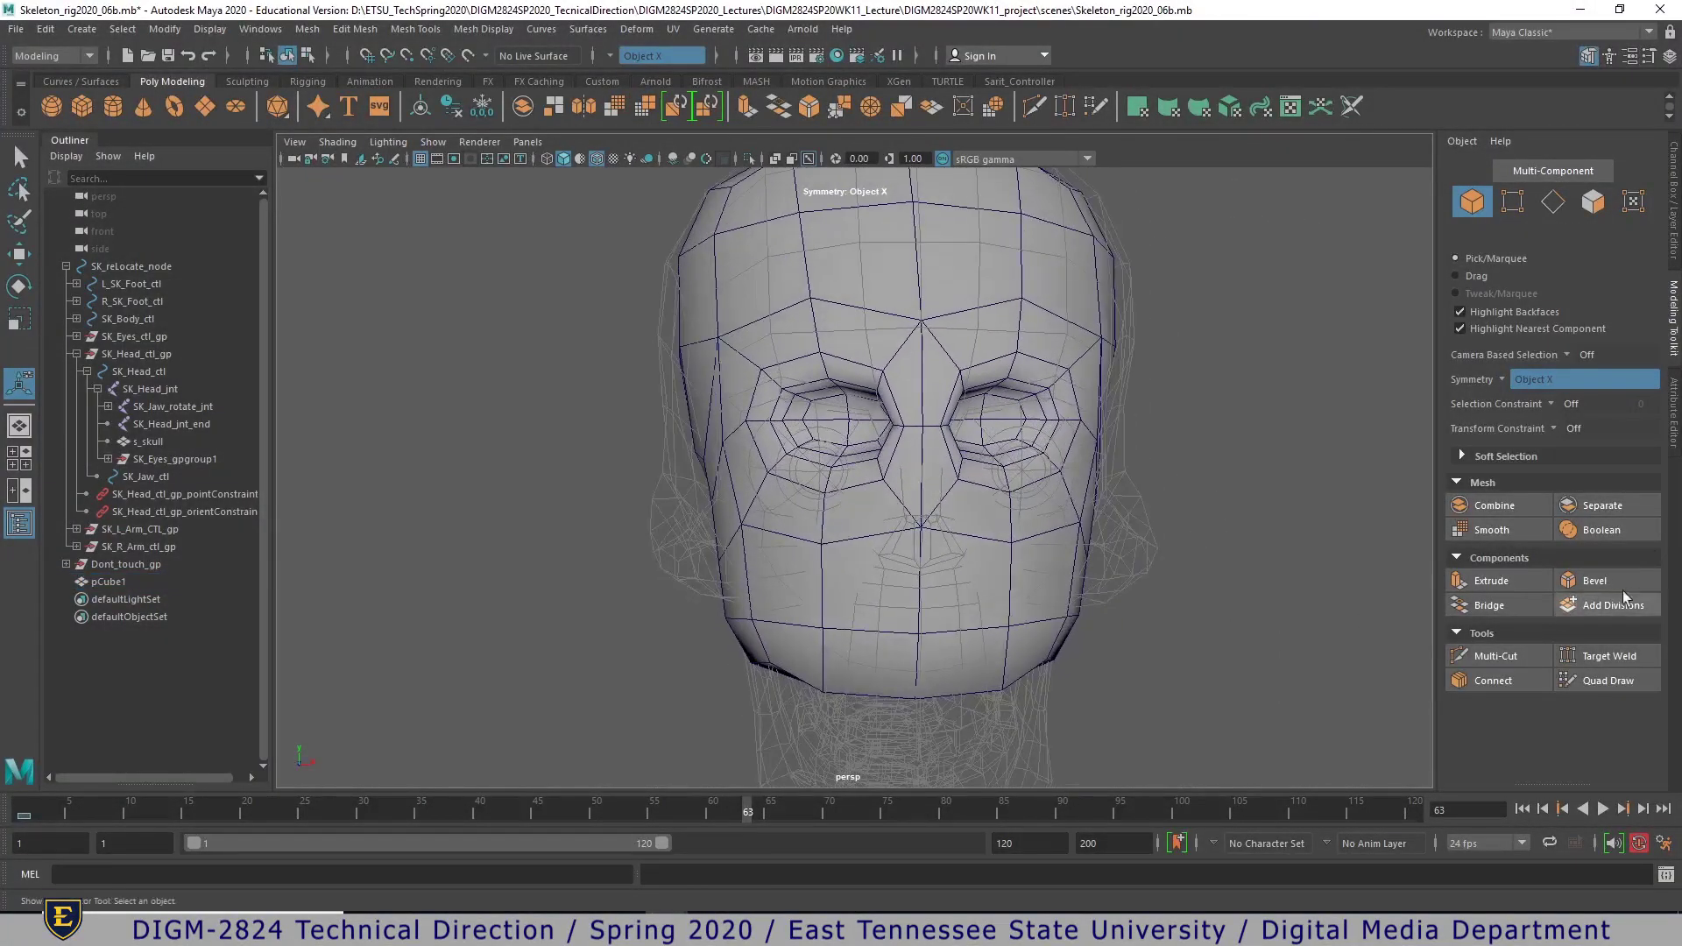
- Show the skeleton in Mesh_Layer as shaded reference to compare it with the head, and return the layer to template display
{"action": "left_click", "coordinate": [1673, 206]}
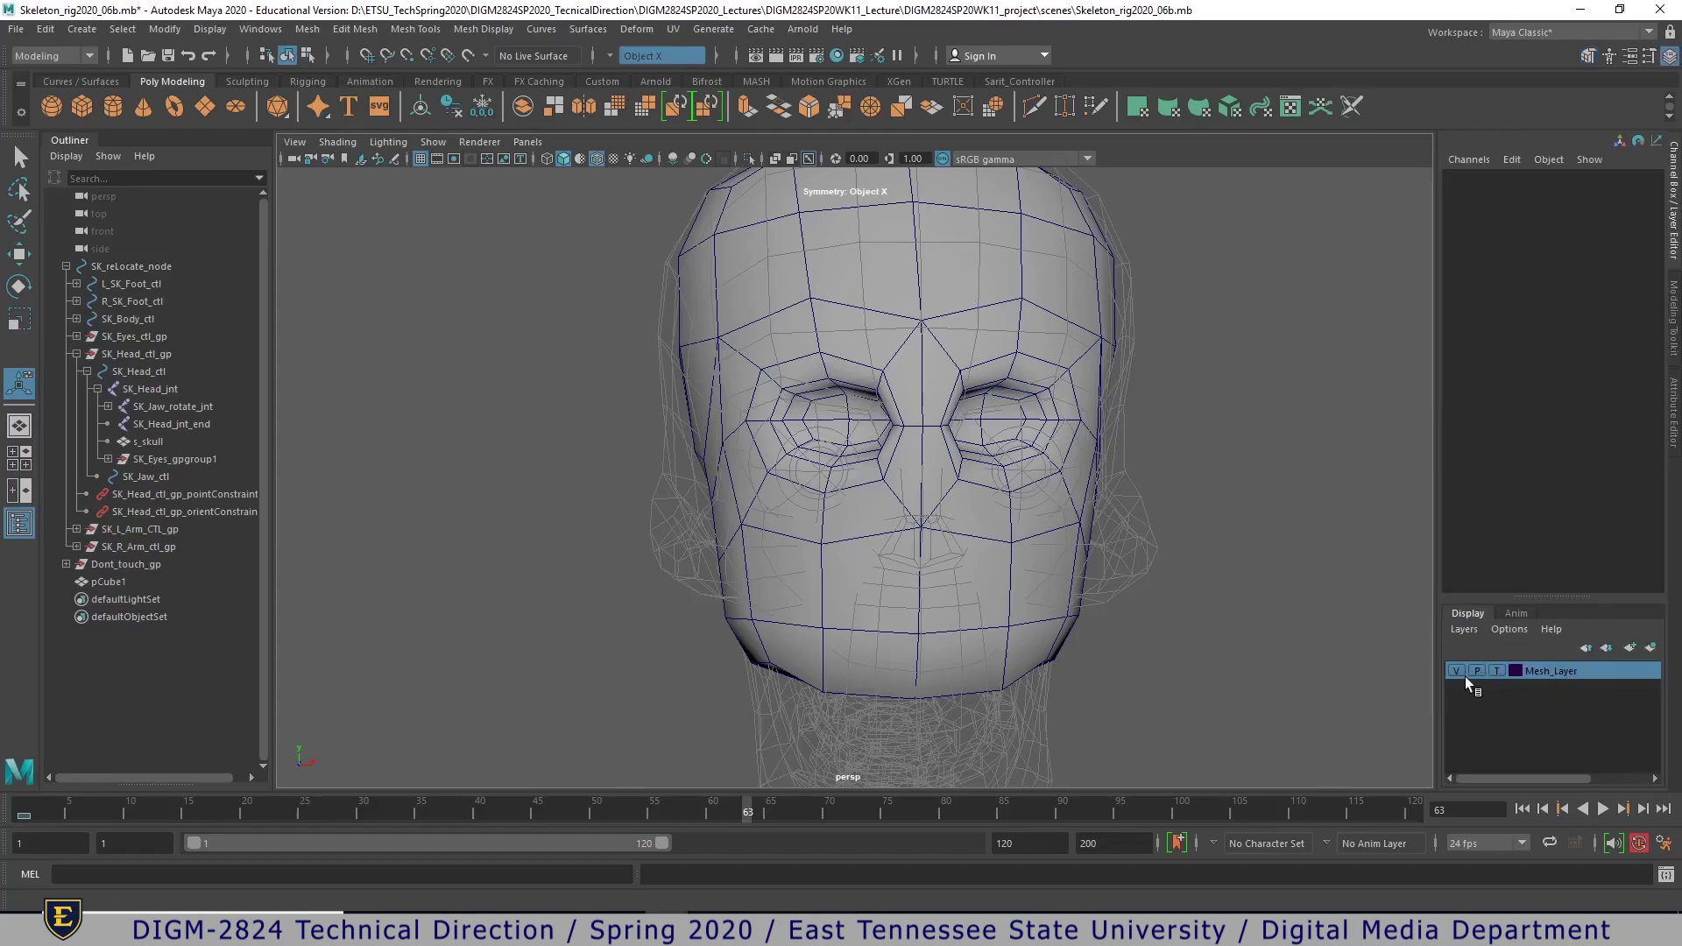
{"action": "left_click", "coordinate": [1497, 671]}
{"action": "mouse_move", "coordinate": [1268, 639]}
{"action": "left_mouse_down", "text": "alt"}
{"action": "mouse_move", "coordinate": [1212, 611]}
{"action": "mouse_move", "coordinate": [1257, 632]}
{"action": "mouse_move", "coordinate": [1314, 622]}
{"action": "mouse_move", "coordinate": [1048, 630]}
{"action": "left_mouse_up", "text": "alt"}
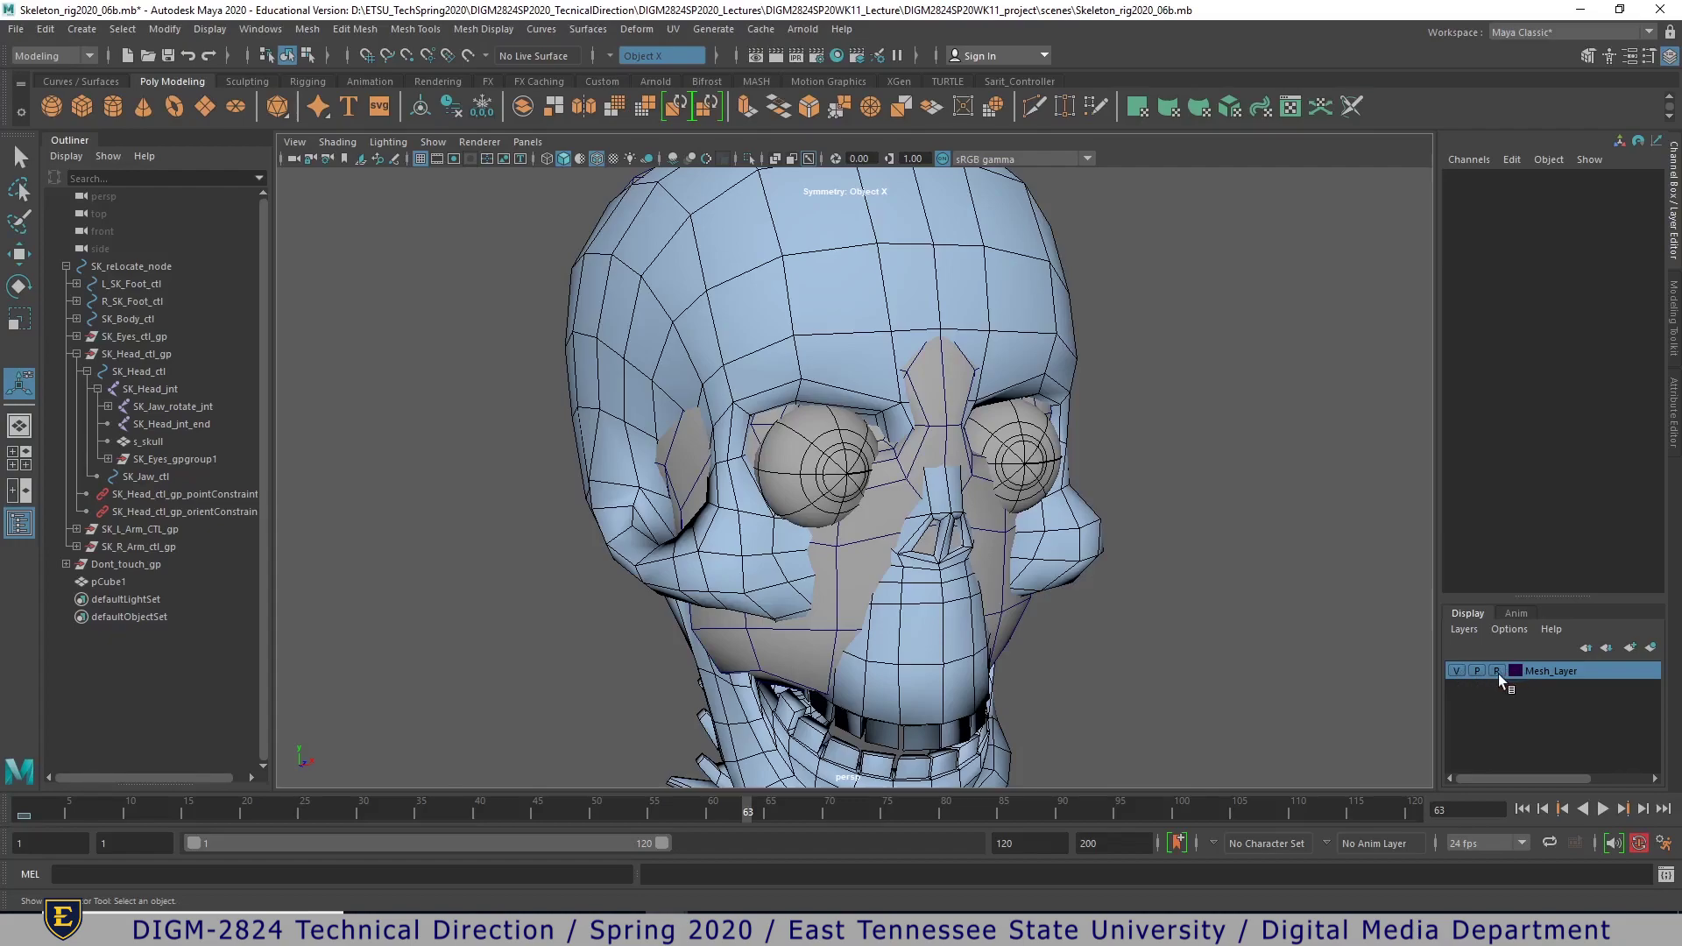
{"action": "left_click", "coordinate": [1495, 671]}
{"action": "left_click_drag", "start_coordinate": [1276, 608], "coordinate": [1179, 608], "text": "alt"}
{"action": "scroll", "coordinate": [1204, 547], "scroll_direction": "up", "scroll_amount": 3}
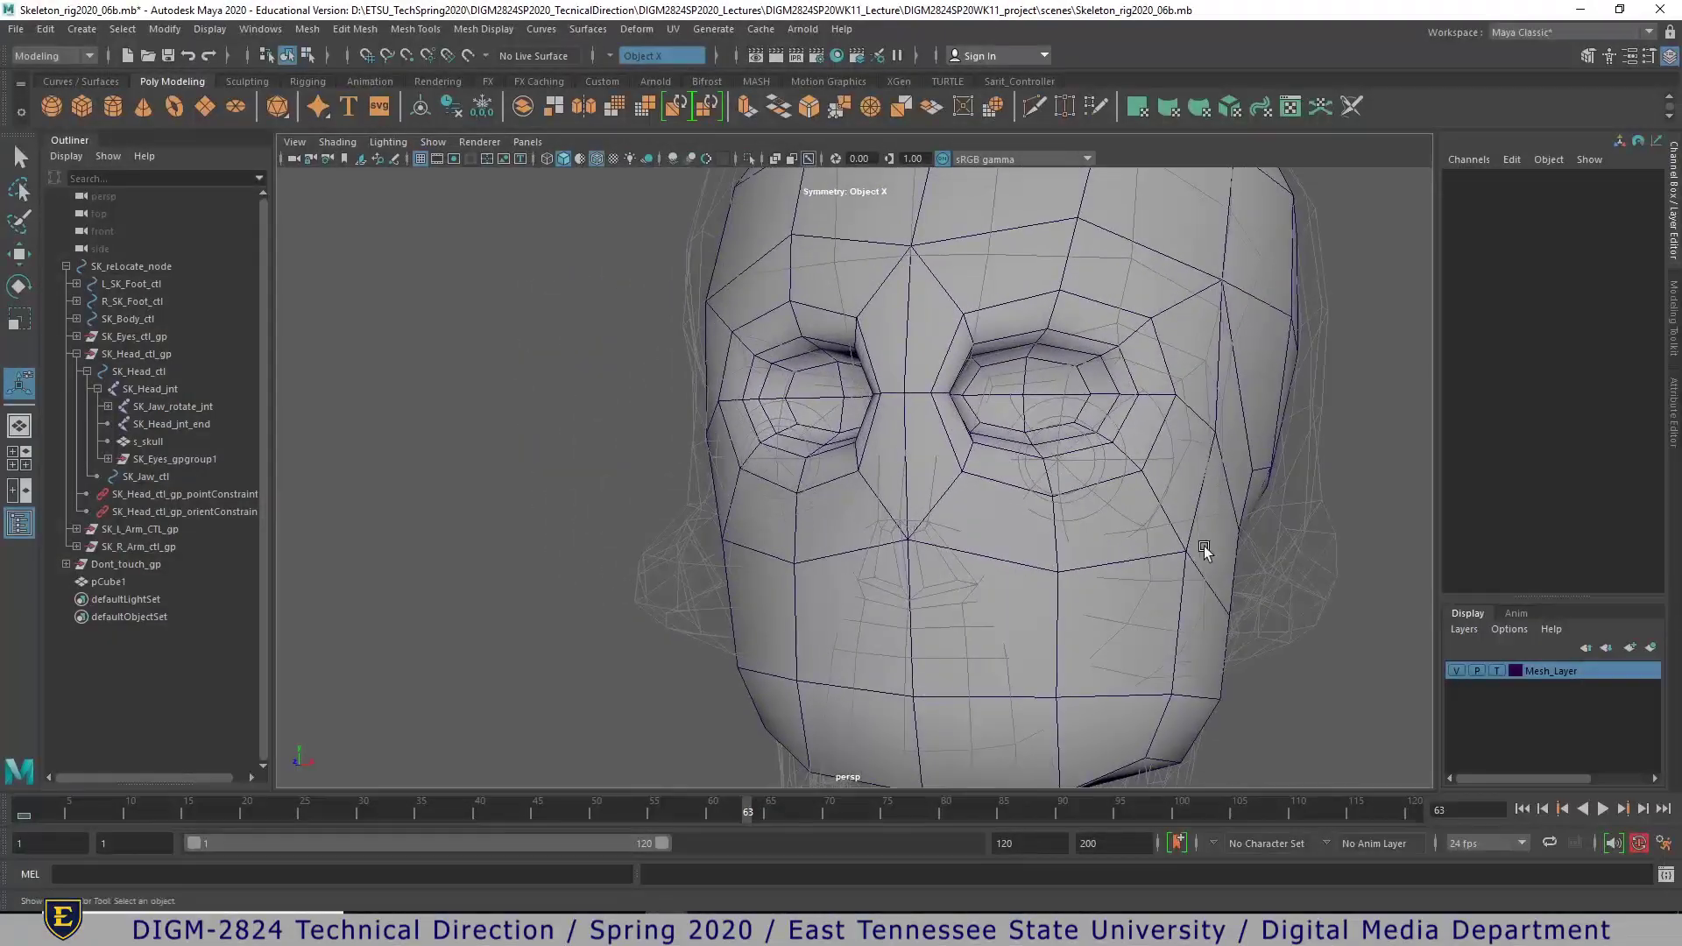
- Select the faces around and inside both eye sockets and move them down and outward to line up with the skeleton's eyeballs
{"action": "left_click_drag", "start_coordinate": [1065, 493], "coordinate": [1022, 359], "text": "alt"}
{"action": "right_click_drag", "start_coordinate": [1022, 359], "coordinate": [1021, 400]}
{"action": "left_click", "coordinate": [1029, 402]}
{"action": "left_click", "coordinate": [983, 331]}
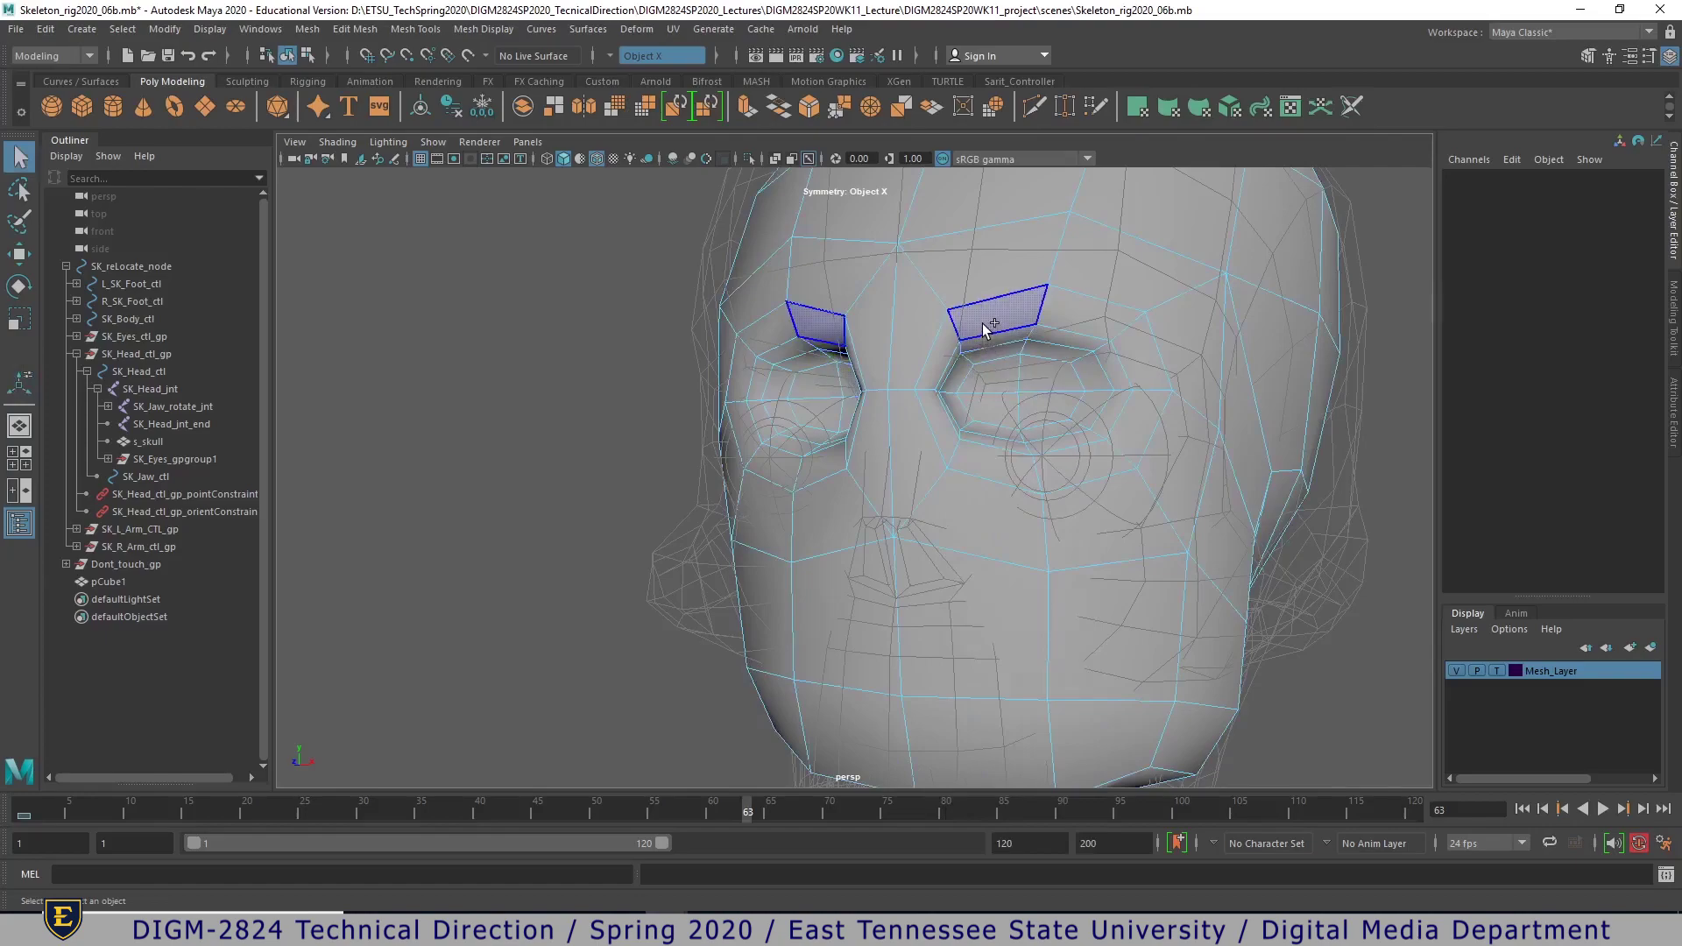
{"action": "left_click", "coordinate": [1067, 320]}
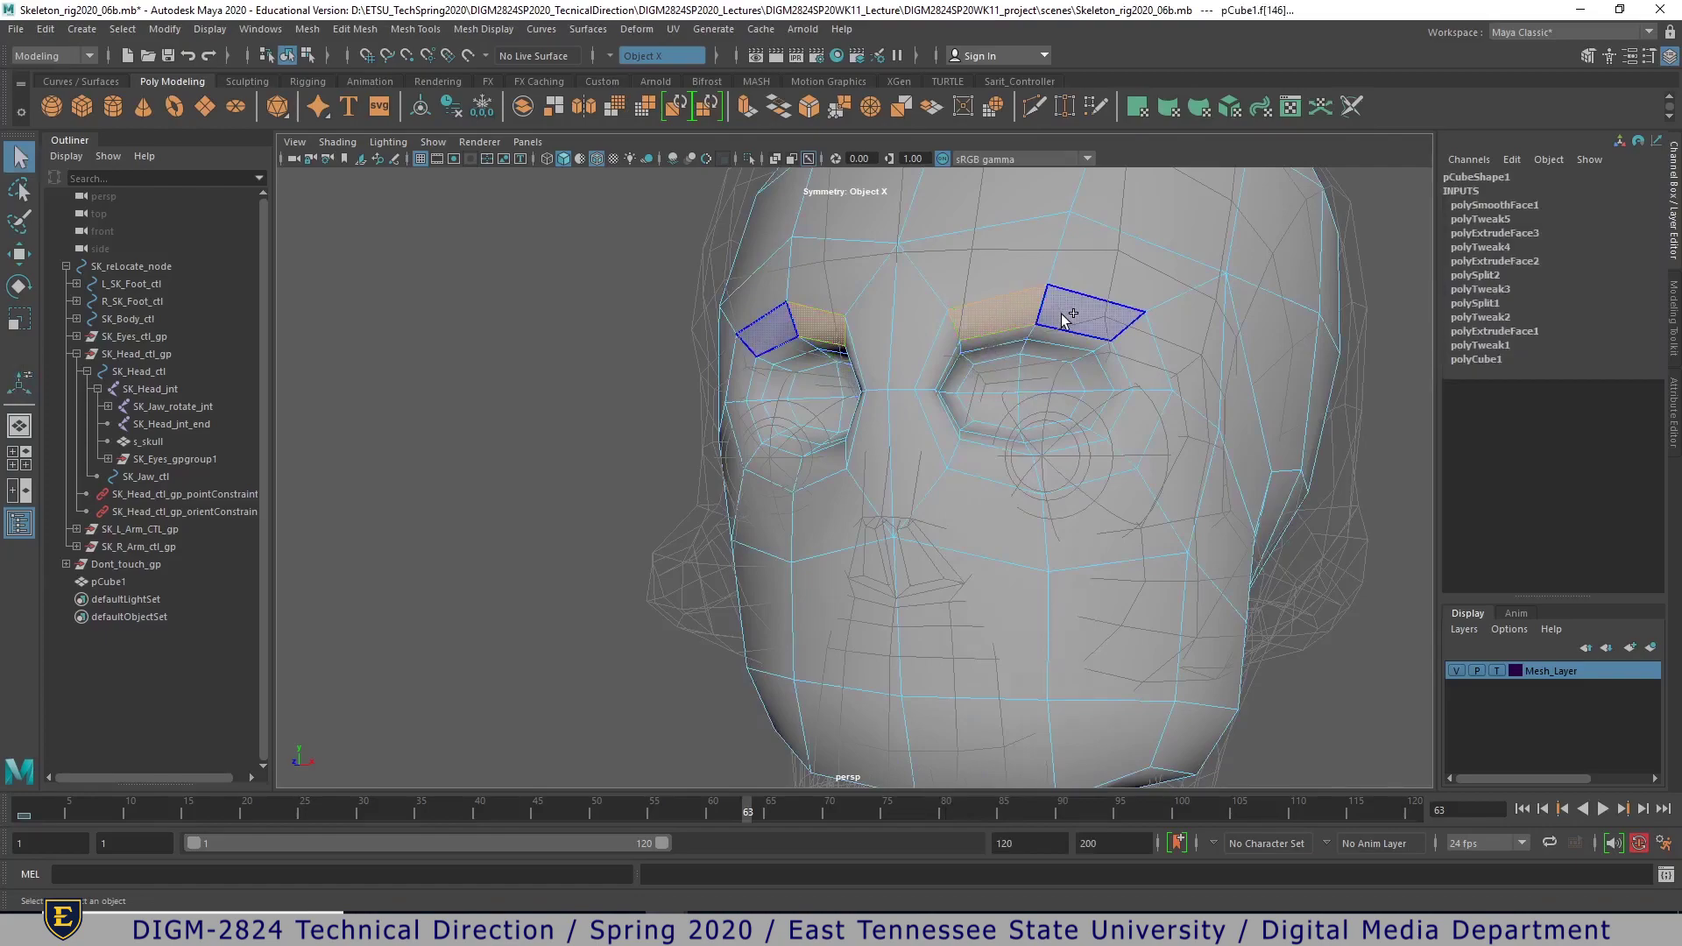
{"action": "double_click", "coordinate": [1091, 371], "text": "shift"}
{"action": "key", "text": "ctrl+z"}
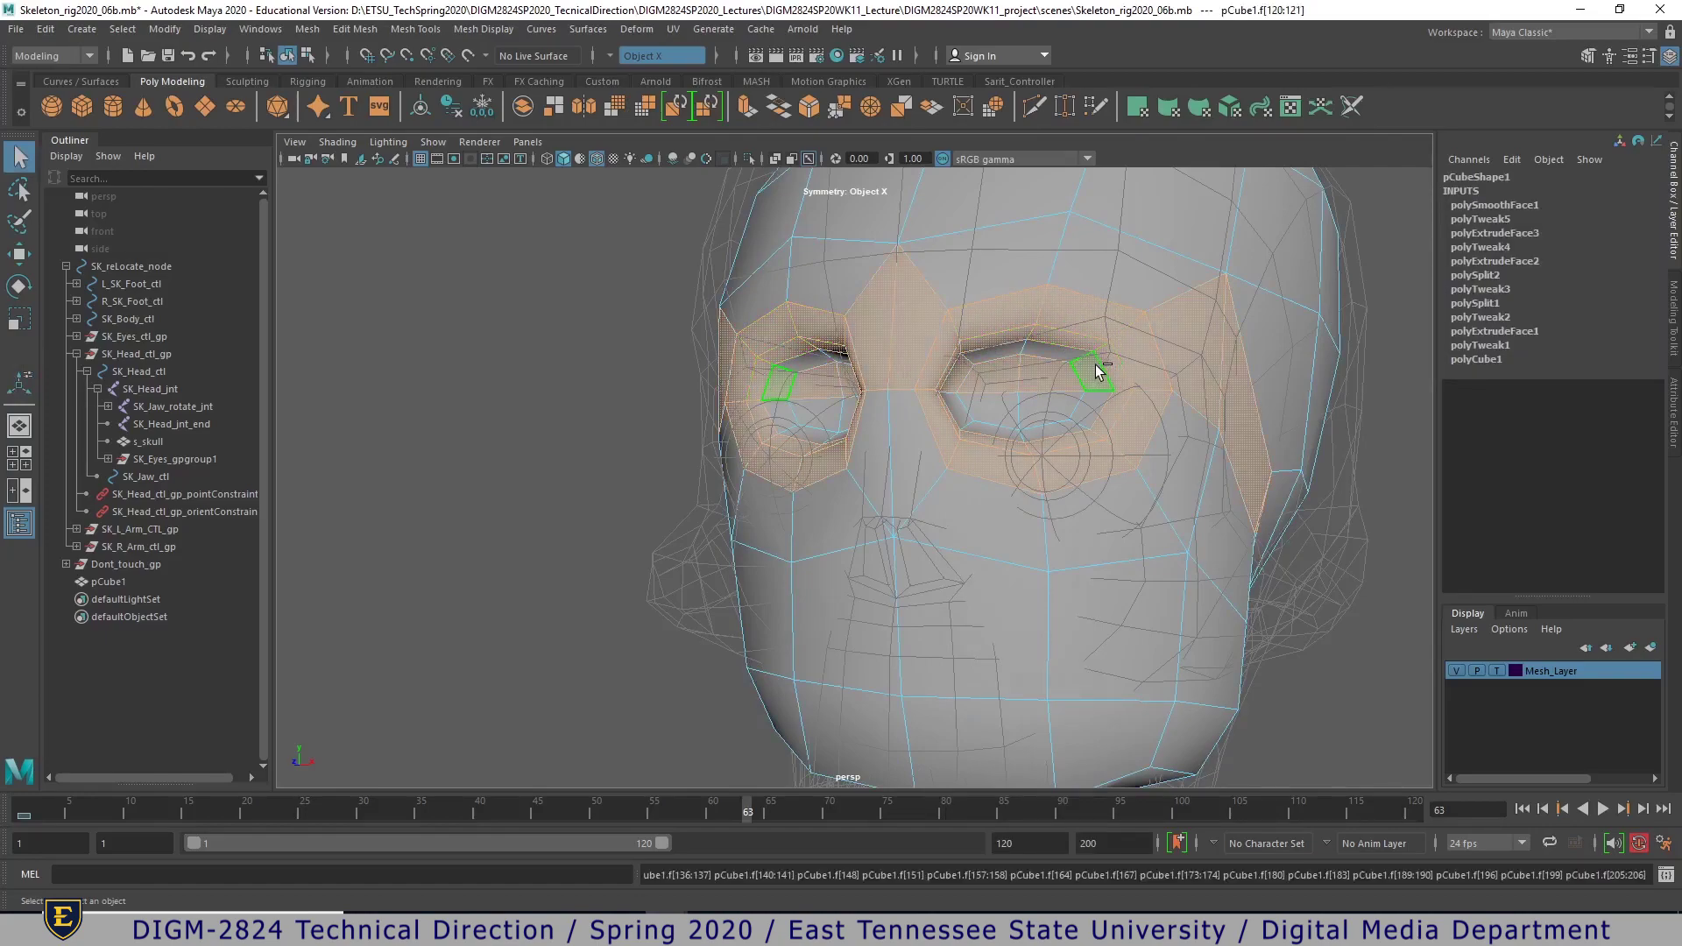
{"action": "left_click", "coordinate": [1065, 355], "text": "shift"}
{"action": "left_click", "coordinate": [1084, 368], "text": "shift"}
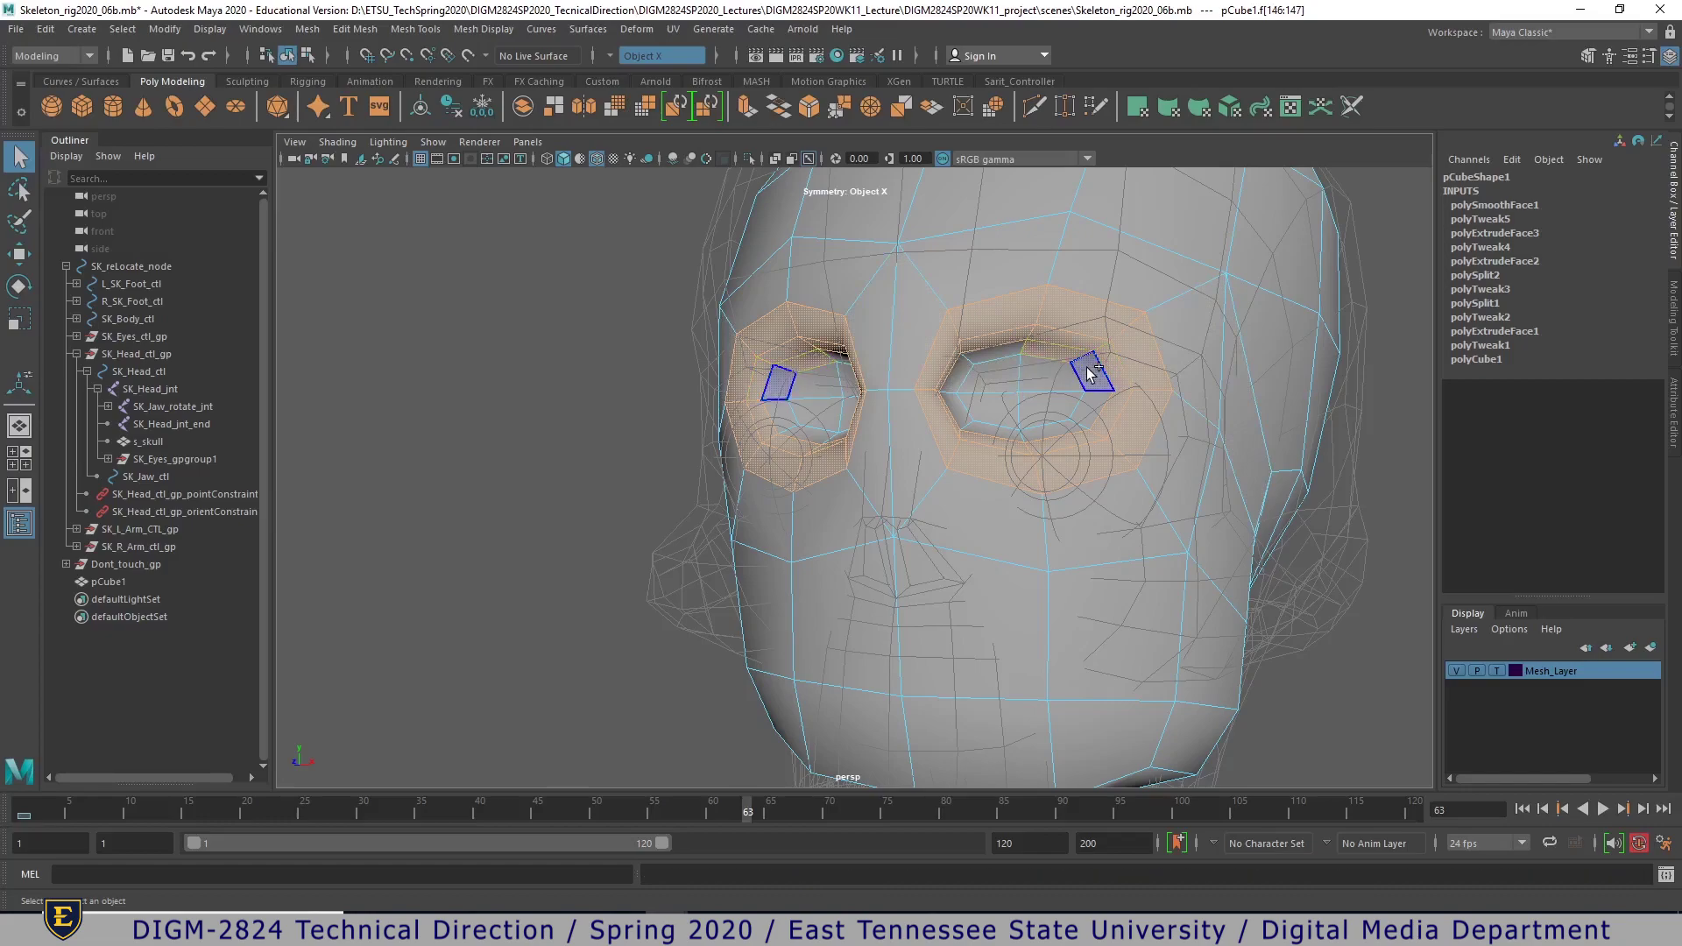
{"action": "double_click", "coordinate": [1086, 369], "text": "shift"}
{"action": "key", "text": "ctrl+z"}
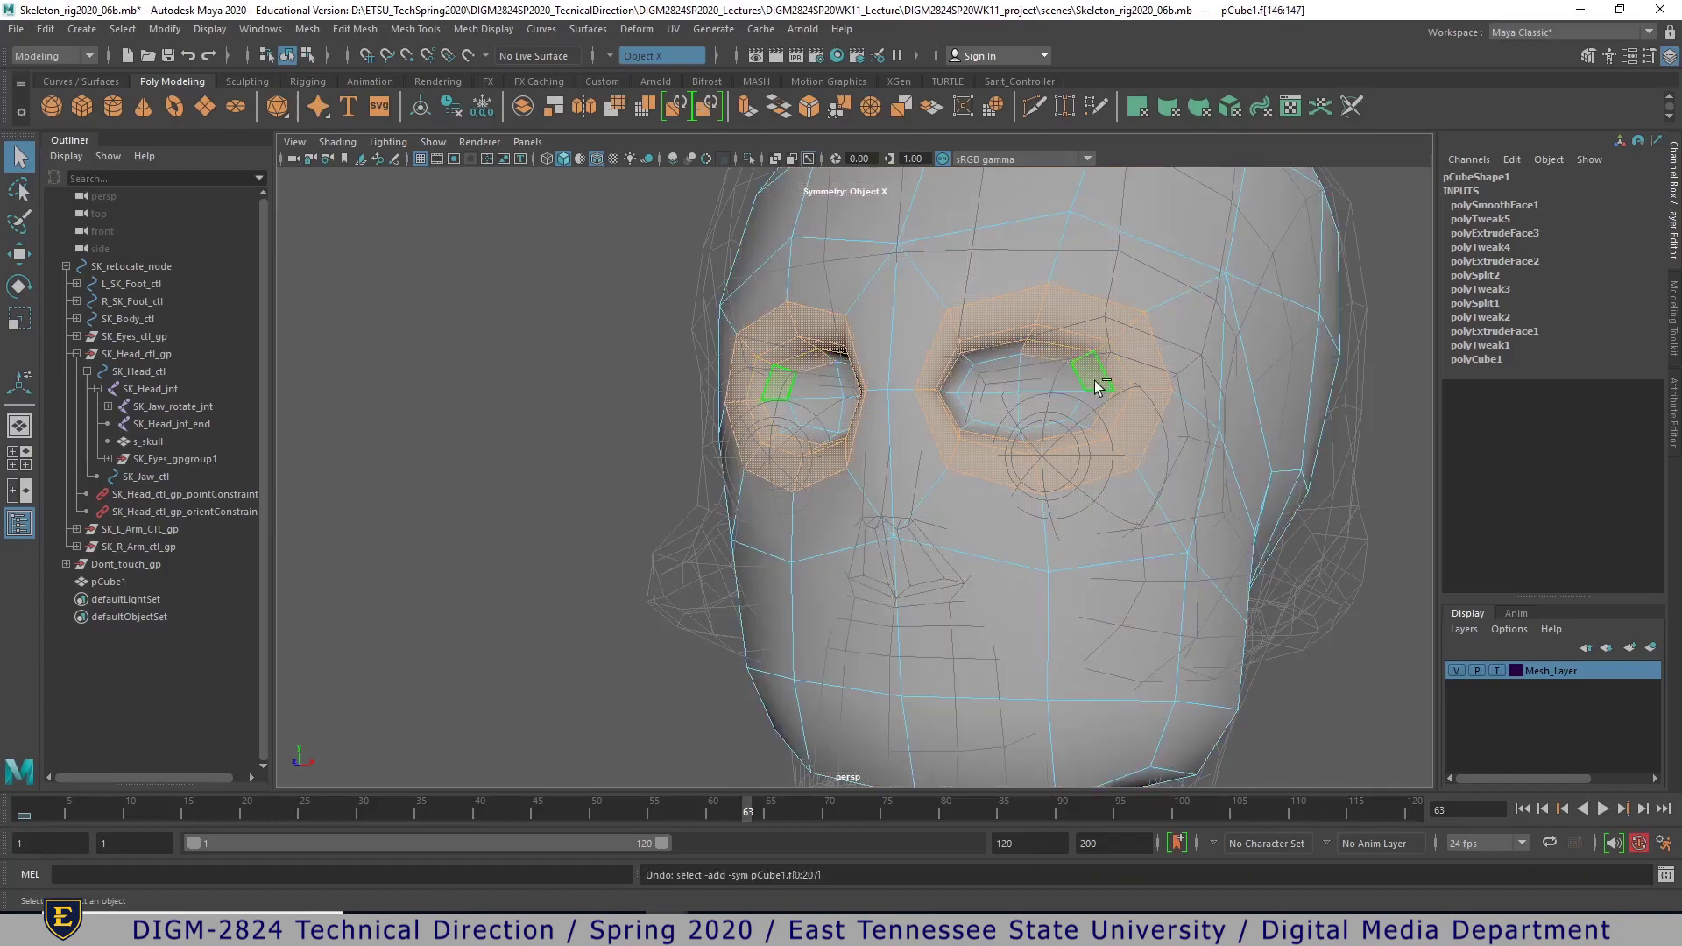
{"action": "left_click", "coordinate": [1056, 420], "text": "shift"}
{"action": "left_click", "coordinate": [1048, 380], "text": "shift"}
{"action": "key", "text": "w"}
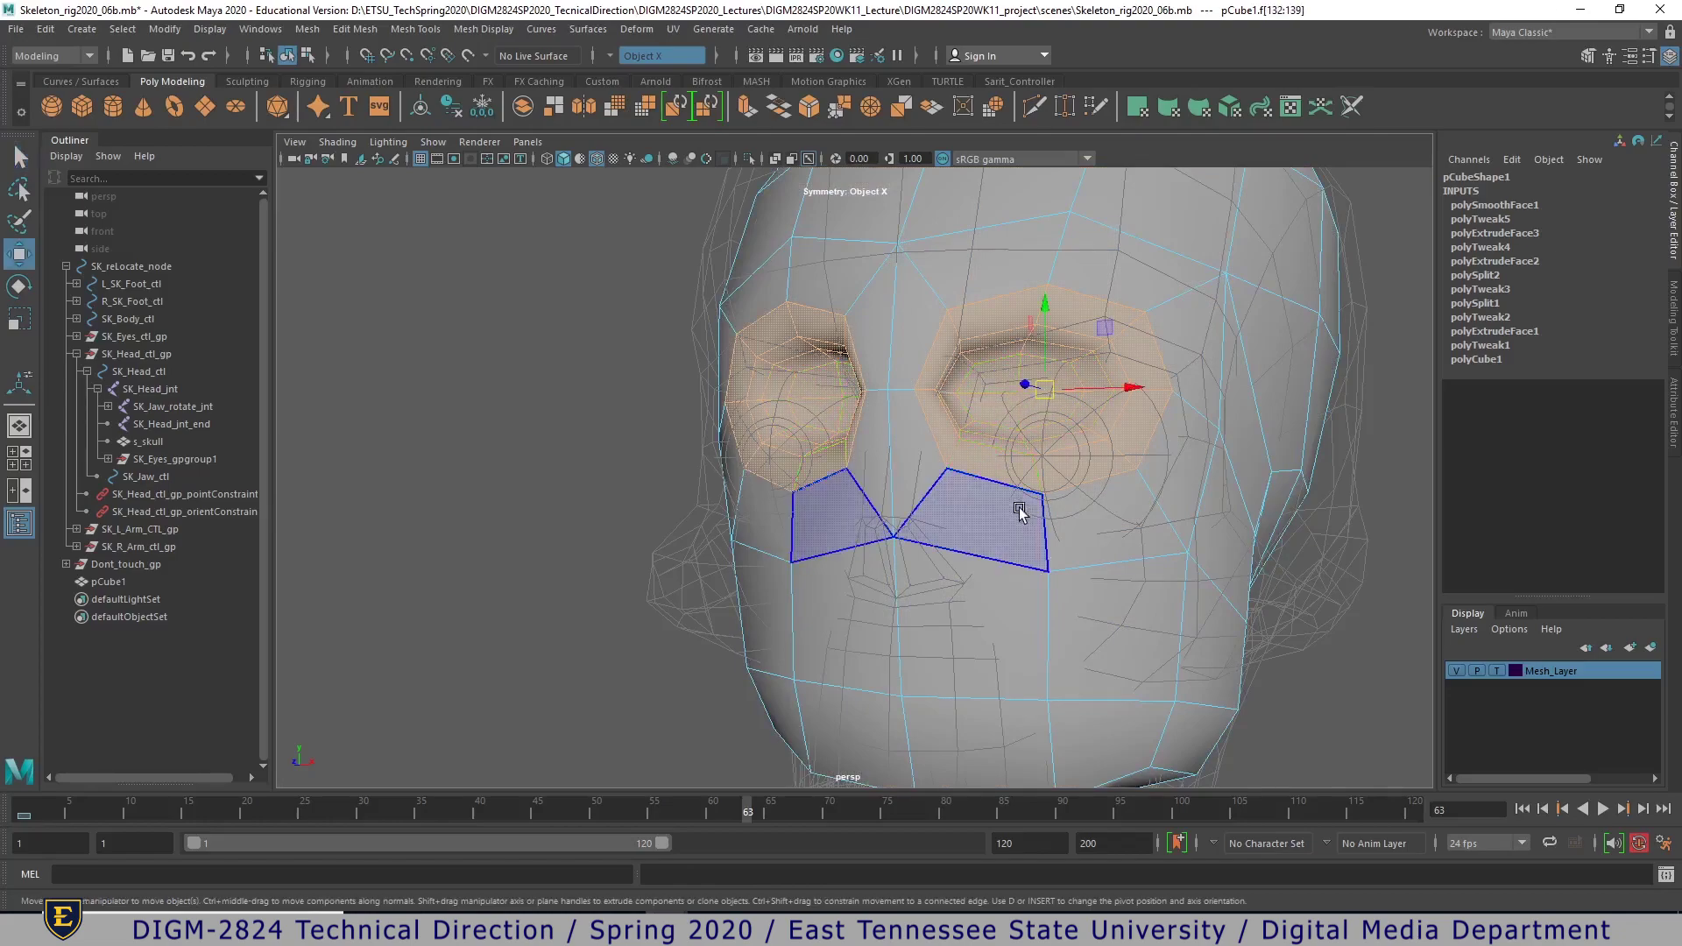
{"action": "left_click_drag", "start_coordinate": [1042, 337], "coordinate": [1094, 425]}
{"action": "left_click_drag", "start_coordinate": [1069, 351], "coordinate": [1070, 363]}
- Scale the selected eye-socket faces along X and rotate them about the vertical axis to follow the curve of the face
{"action": "key", "text": "r"}
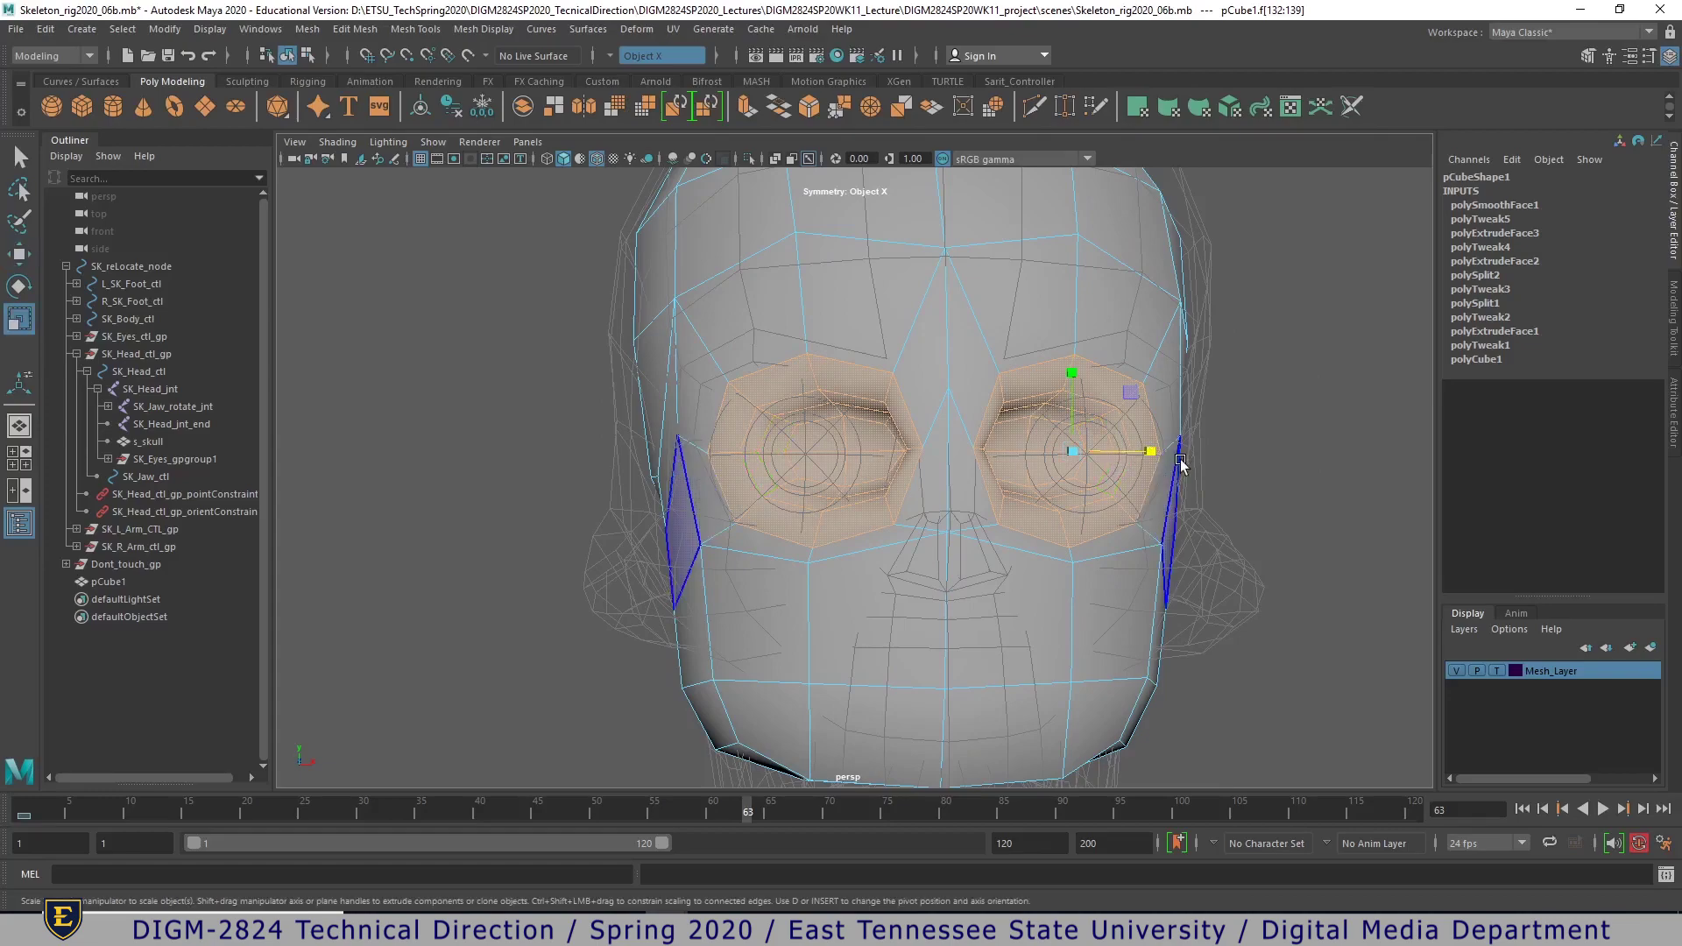
{"action": "left_click_drag", "start_coordinate": [1147, 450], "coordinate": [1188, 588]}
{"action": "key", "text": "w"}
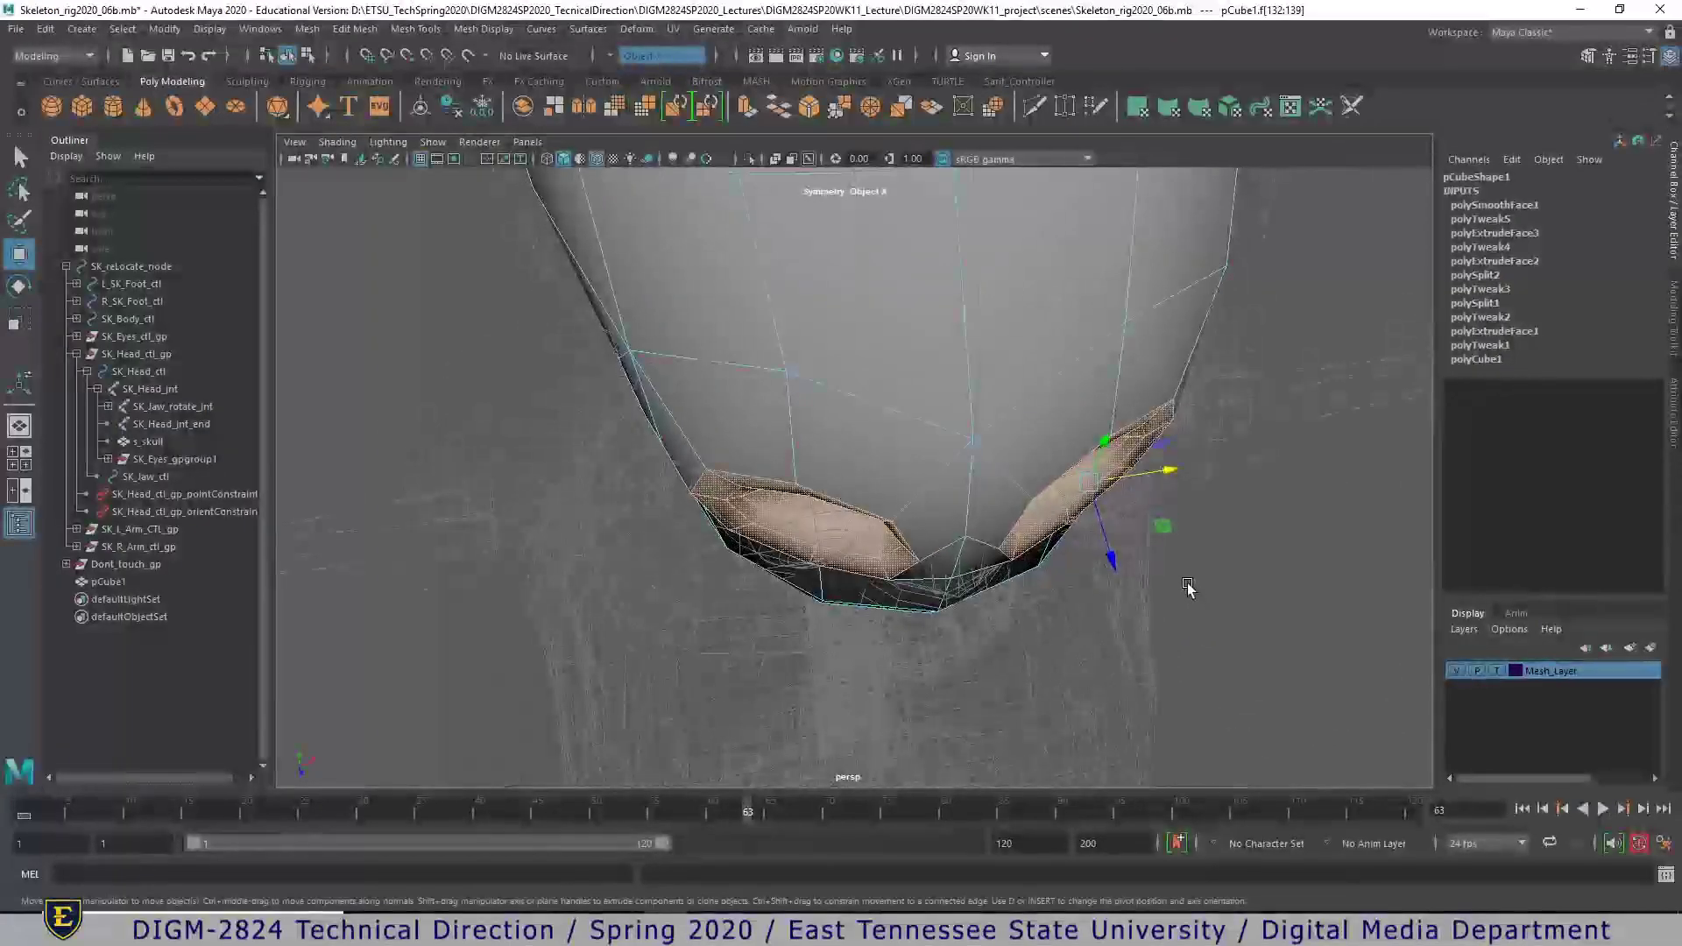
{"action": "key", "text": "e"}
{"action": "left_click_drag", "start_coordinate": [1078, 556], "coordinate": [943, 543]}
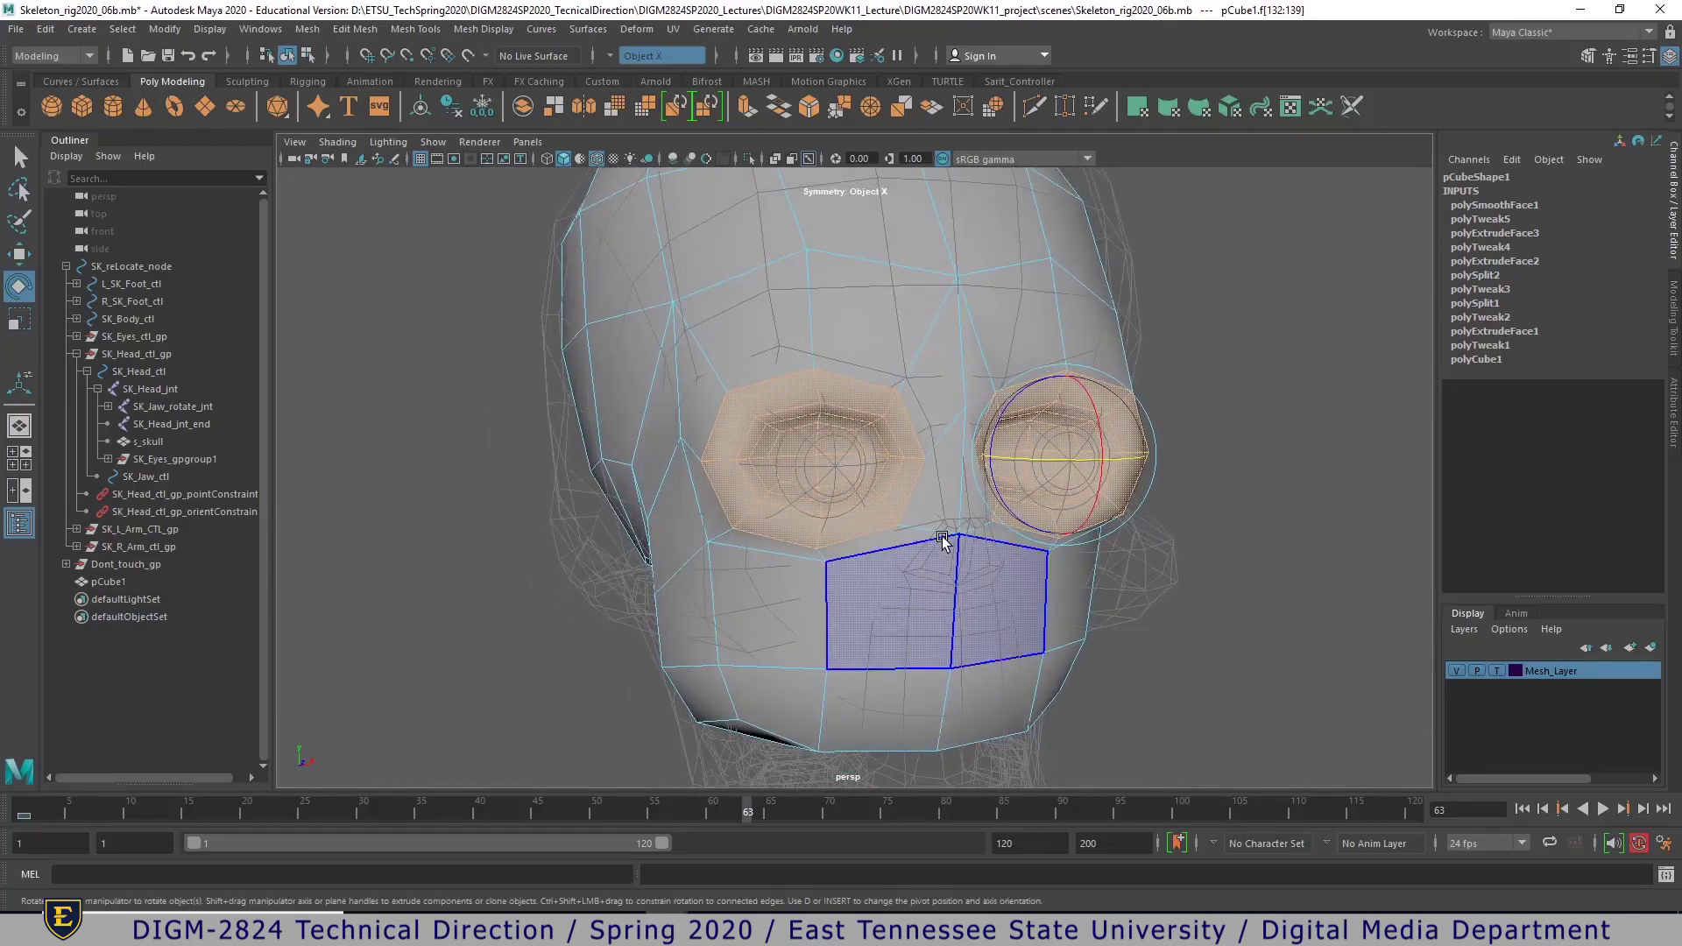
- Multi-Cut the nose outline from the inner lower eye rims across the nose base, connecting its lower corners to the cheek vertices
{"action": "right_click", "coordinate": [942, 538], "text": "shift"}
{"action": "left_click", "coordinate": [846, 515]}
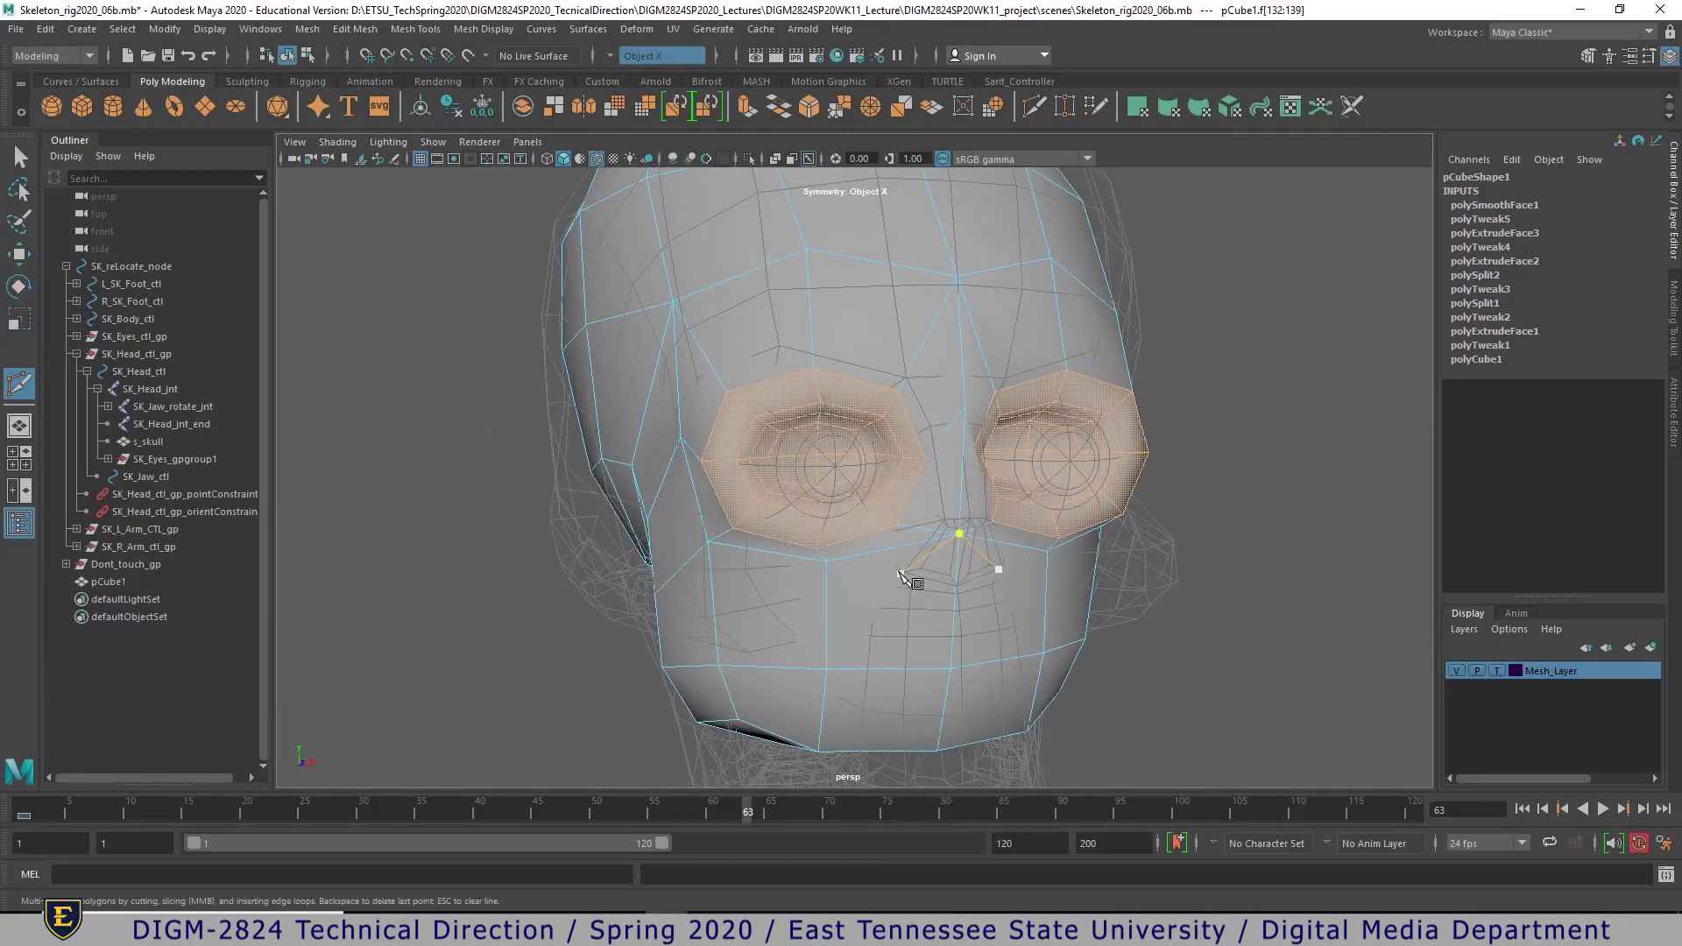
{"action": "right_click_drag", "start_coordinate": [920, 581], "coordinate": [1029, 599], "text": "alt"}
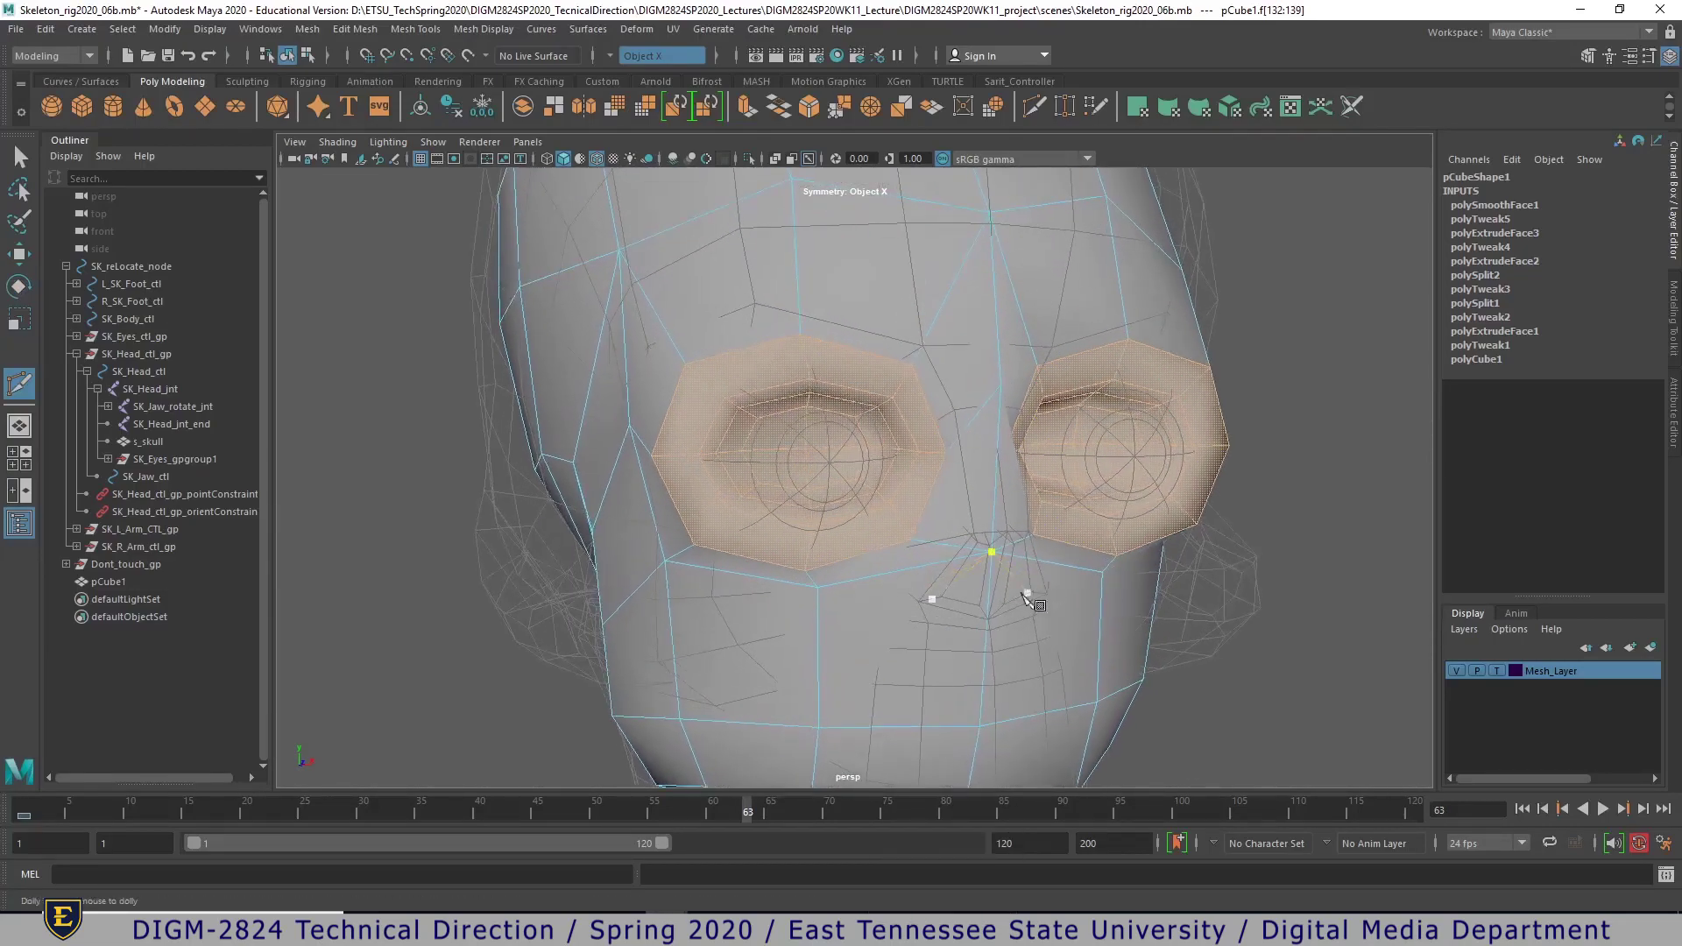
{"action": "left_click", "coordinate": [911, 570]}
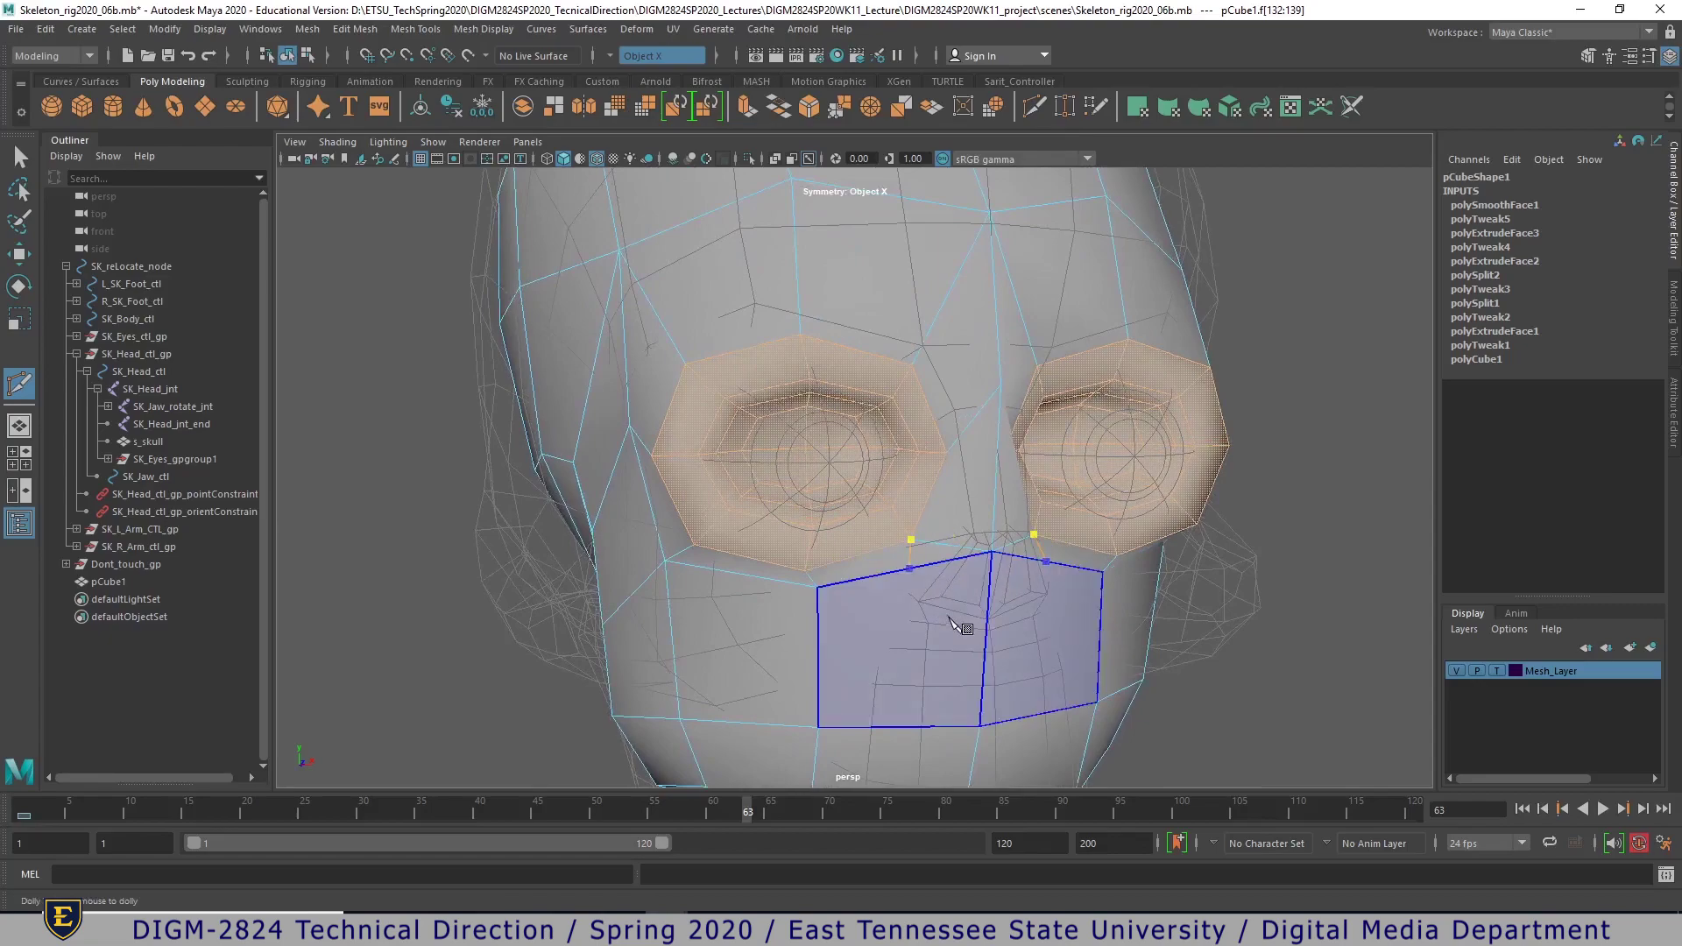
{"action": "left_click", "coordinate": [933, 634]}
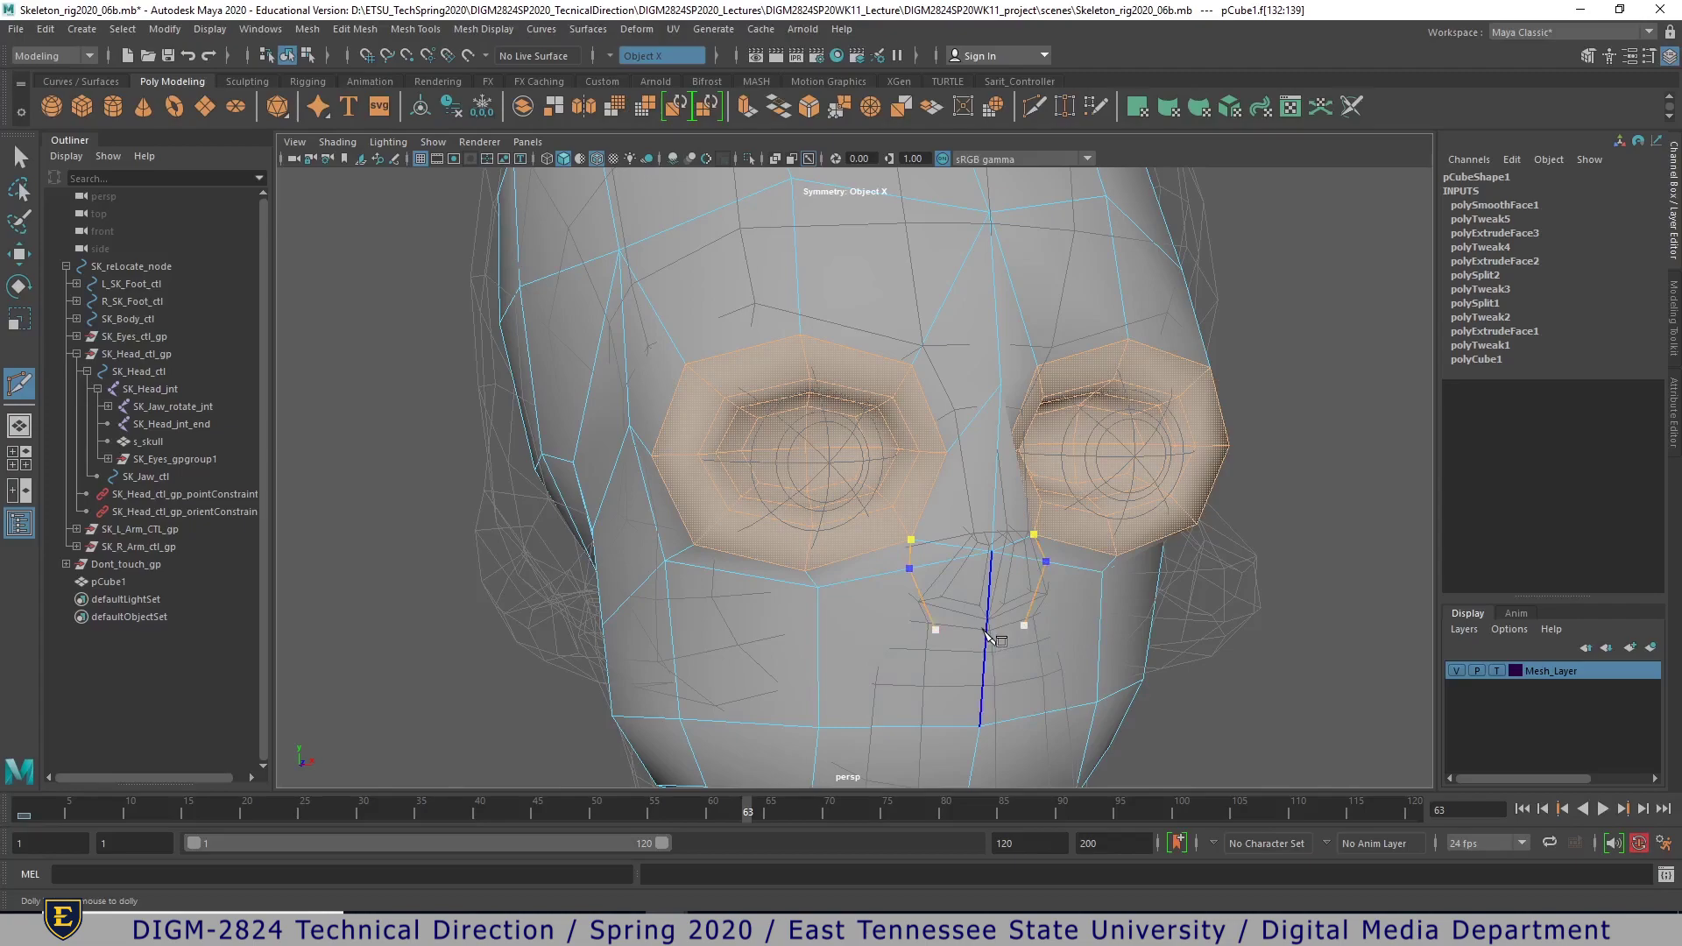
{"action": "key", "text": "Return"}
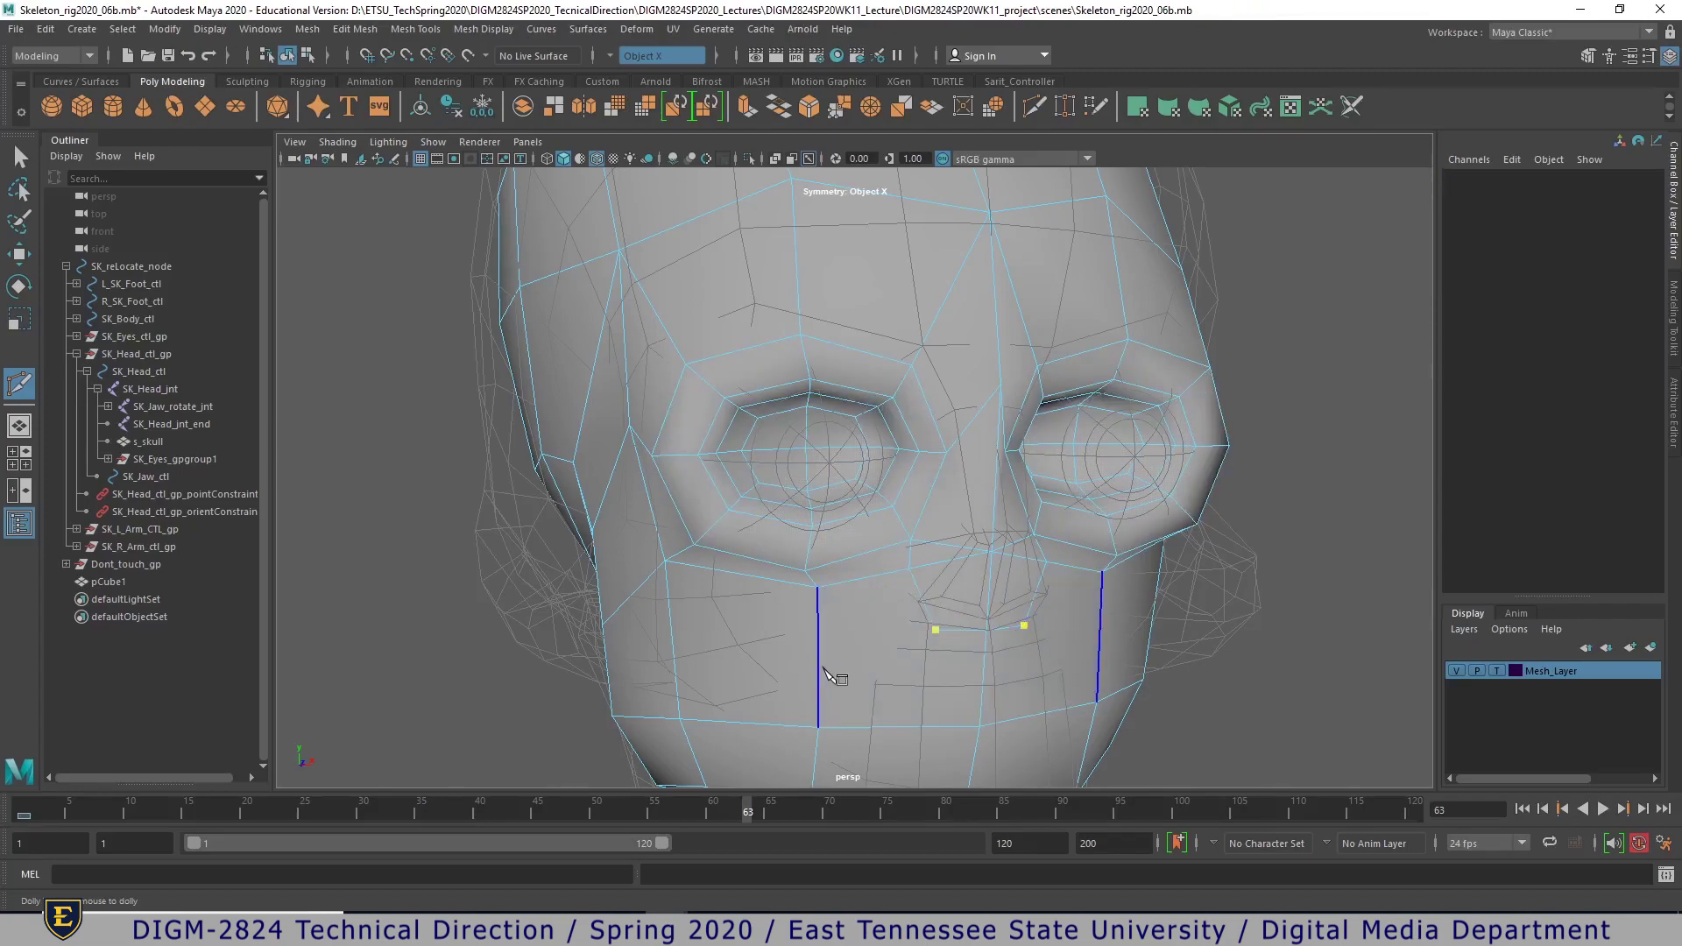
{"action": "key", "text": "Return"}
{"action": "key", "text": "q"}
- Move the centre vertex of the nose bridge down into line with the inner eye-corner vertices
{"action": "right_click_drag", "start_coordinate": [1077, 589], "coordinate": [1248, 578], "text": "alt"}
{"action": "left_click_drag", "start_coordinate": [1143, 613], "coordinate": [1017, 618], "text": "alt"}
{"action": "mouse_move", "coordinate": [890, 404]}
{"action": "left_mouse_down", "text": "alt"}
{"action": "mouse_move", "coordinate": [906, 438]}
{"action": "mouse_move", "coordinate": [916, 418]}
{"action": "mouse_move", "coordinate": [901, 426]}
{"action": "left_mouse_up", "text": "alt"}
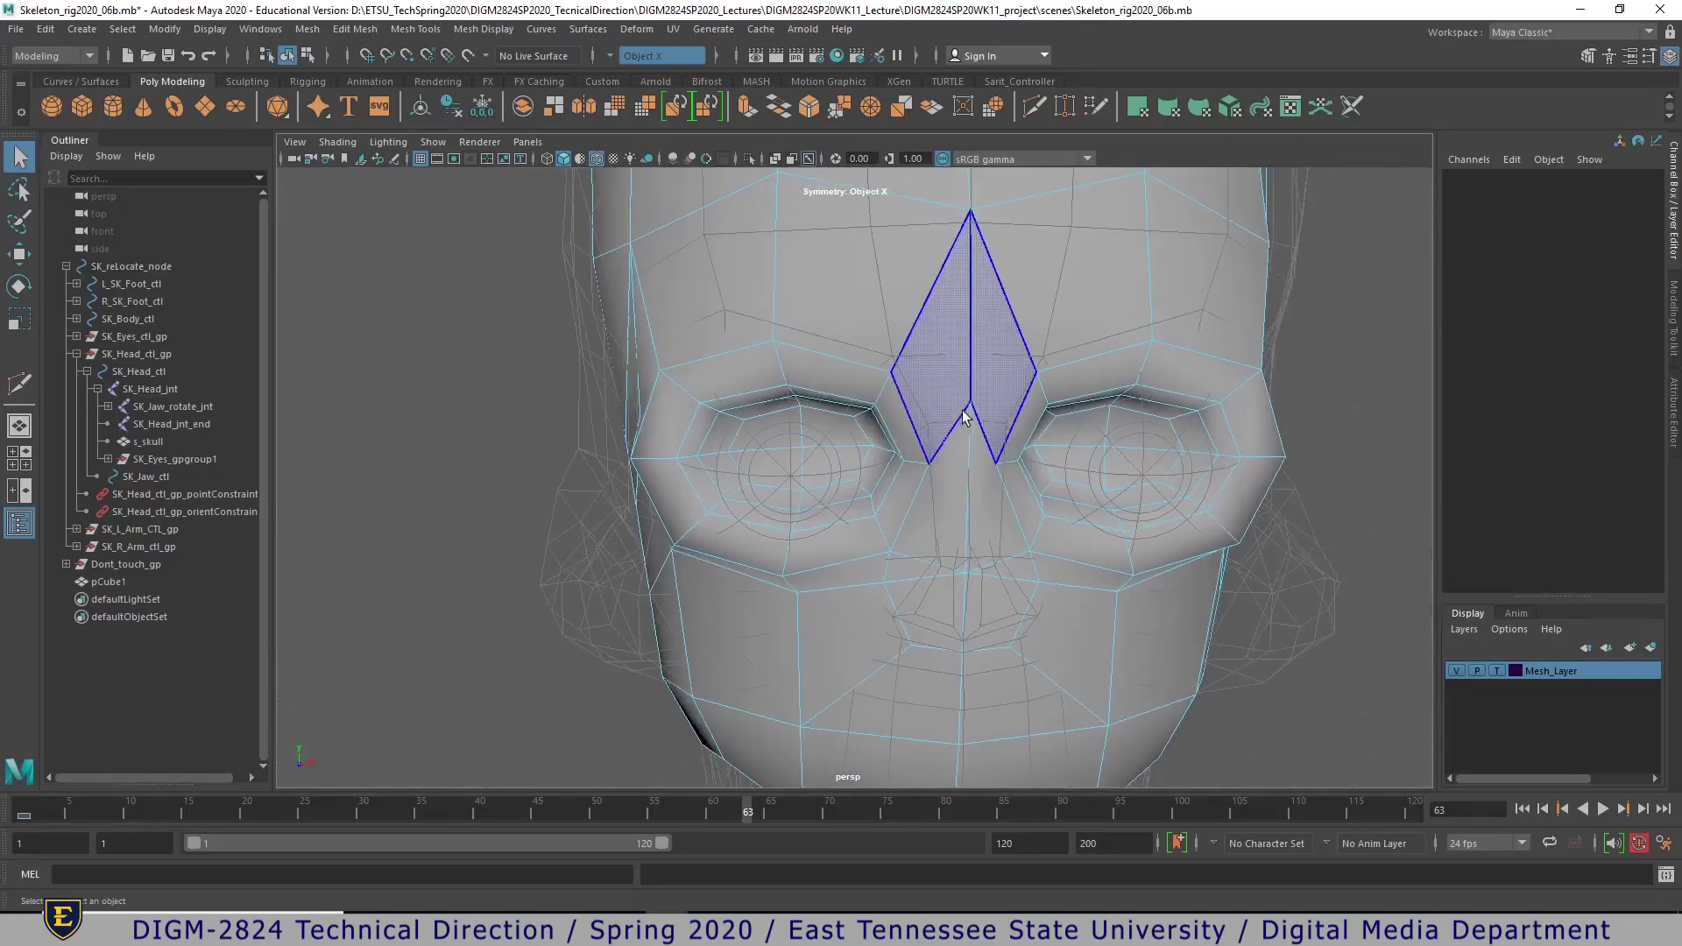
{"action": "key", "text": "w"}
{"action": "right_click_drag", "start_coordinate": [974, 408], "coordinate": [957, 413]}
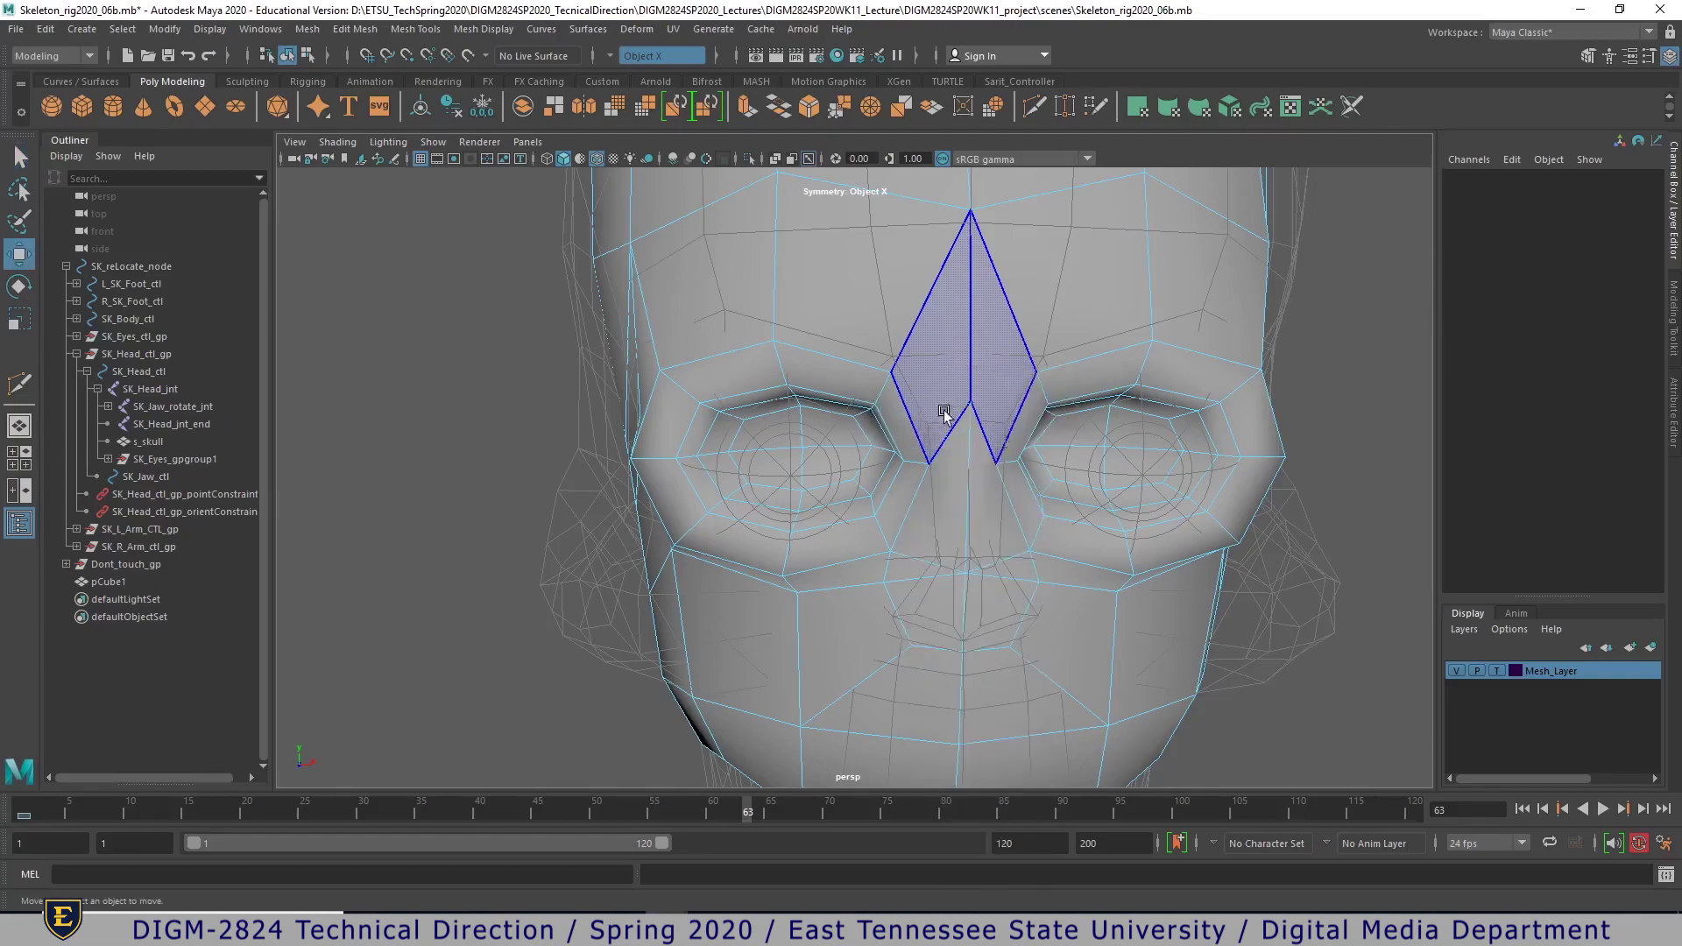
{"action": "left_click", "coordinate": [979, 410]}
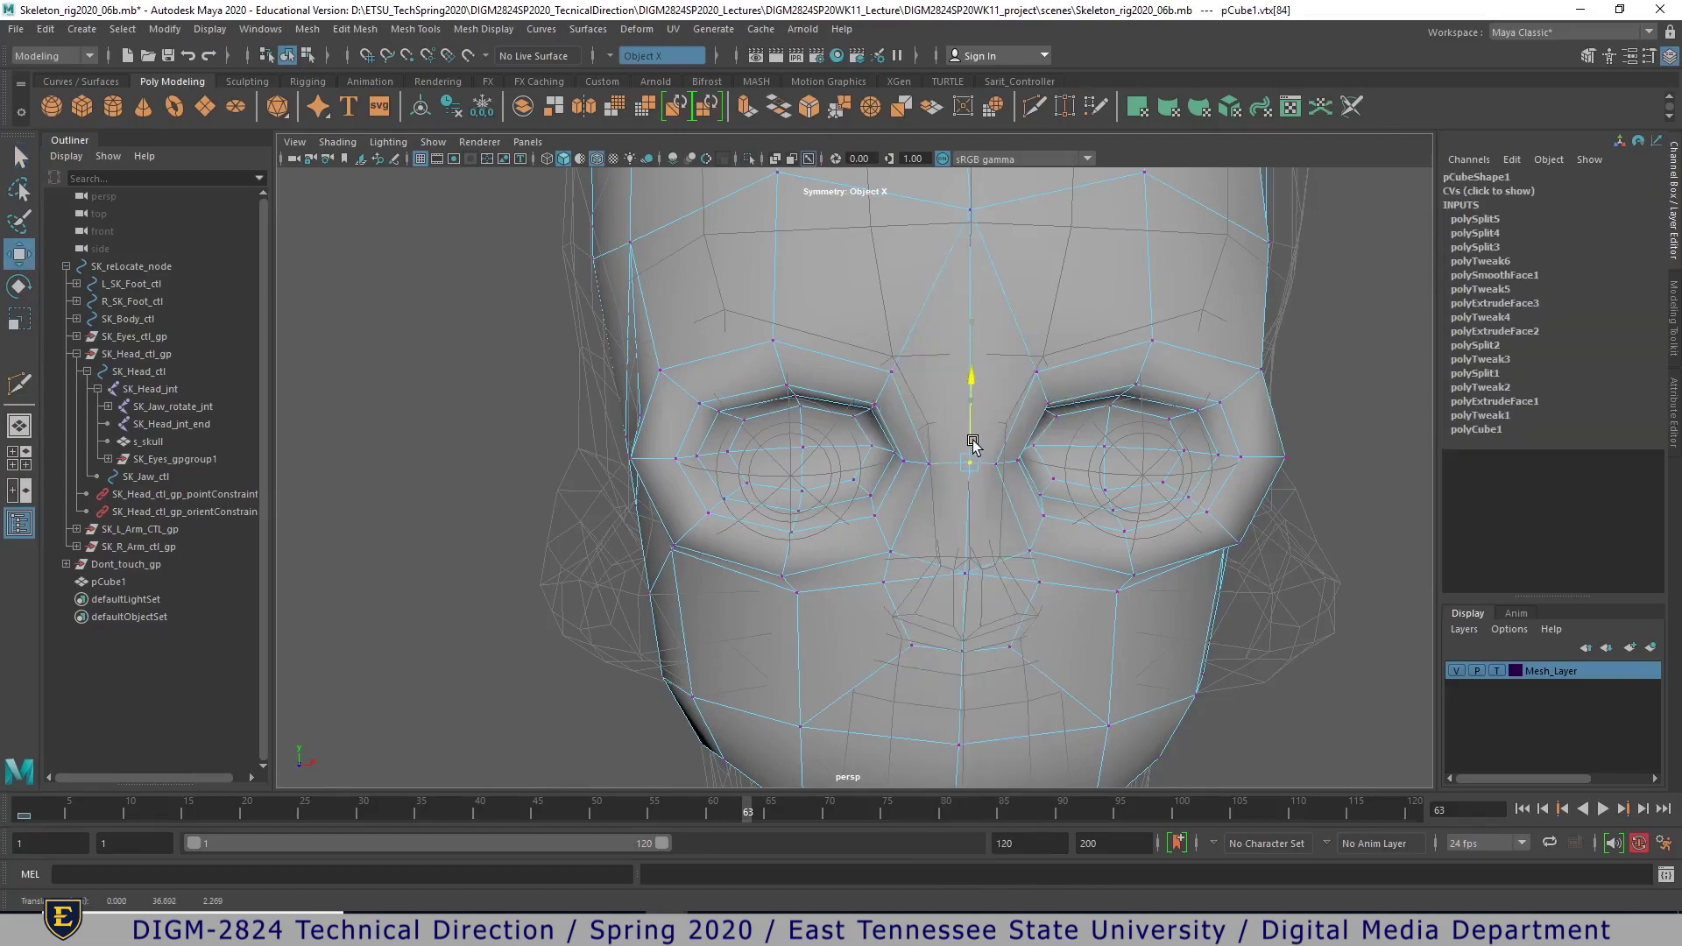
- Multi-Cut a symmetrical nose-tip outline from the edges beside the nose's upper centre vertex down to the centre line above its base
{"action": "mouse_move", "coordinate": [1034, 462]}
{"action": "left_mouse_down", "text": "alt"}
{"action": "mouse_move", "coordinate": [1150, 481]}
{"action": "mouse_move", "coordinate": [1070, 433]}
{"action": "mouse_move", "coordinate": [828, 464]}
{"action": "mouse_move", "coordinate": [1021, 436]}
{"action": "mouse_move", "coordinate": [1006, 443]}
{"action": "left_mouse_up", "text": "alt"}
{"action": "right_click_drag", "start_coordinate": [1014, 582], "coordinate": [1116, 503], "text": "alt"}
{"action": "left_click_drag", "start_coordinate": [1115, 502], "coordinate": [1059, 557], "text": "alt"}
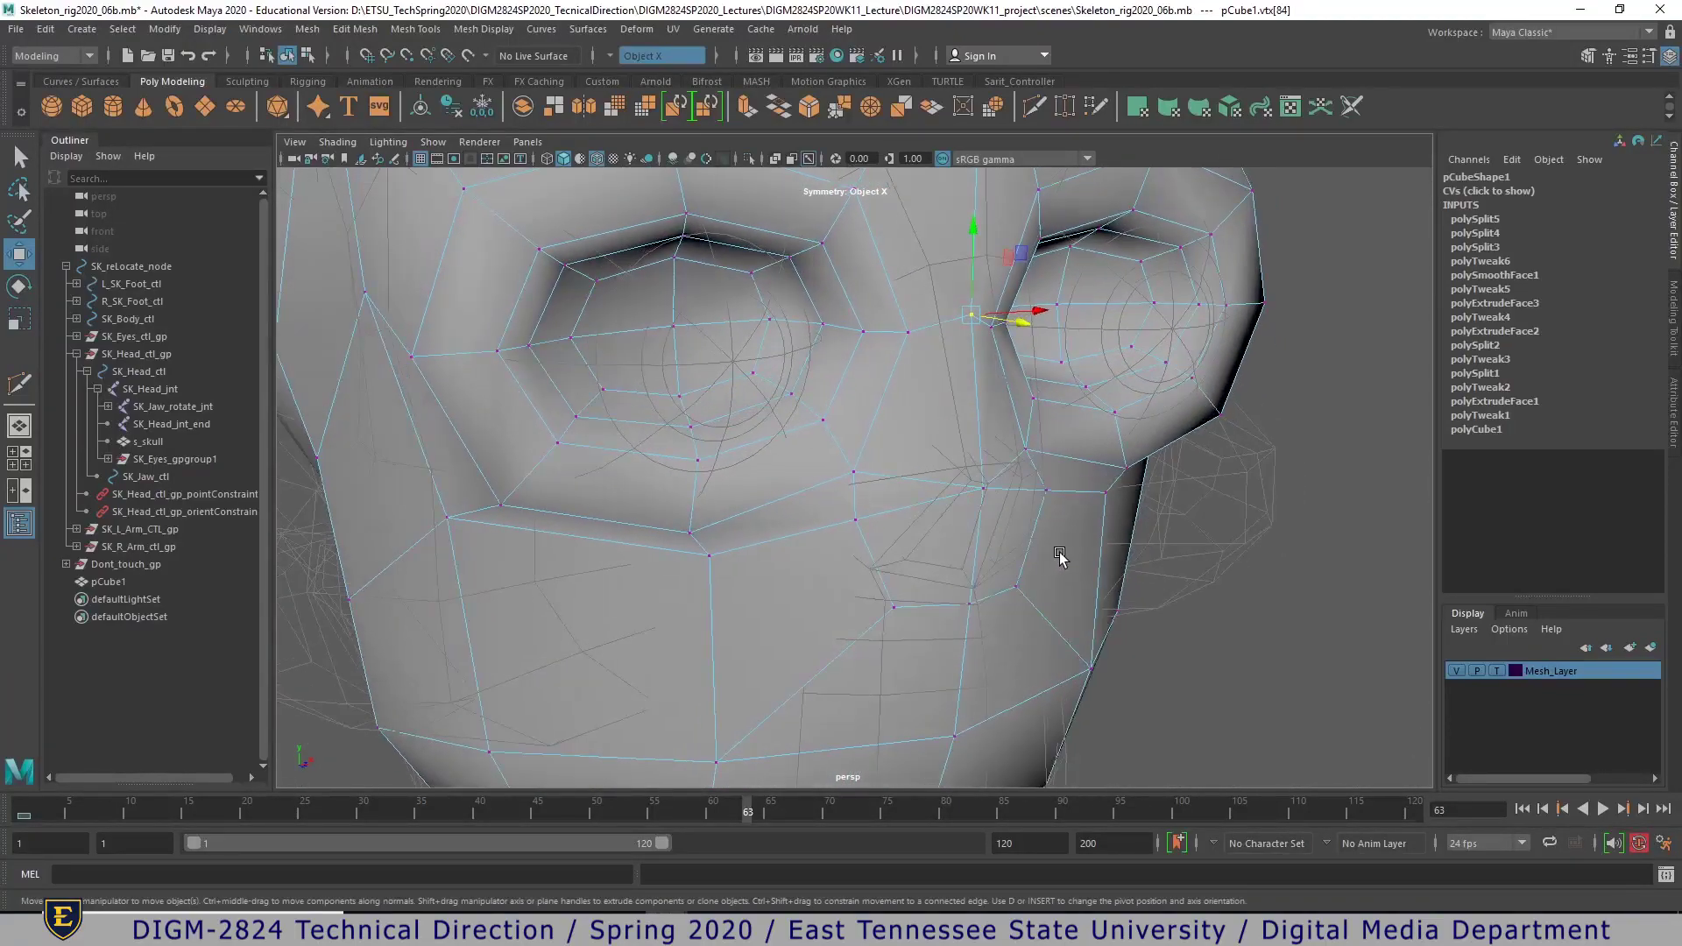
{"action": "right_click", "coordinate": [934, 514], "text": "shift"}
{"action": "left_click", "coordinate": [838, 517]}
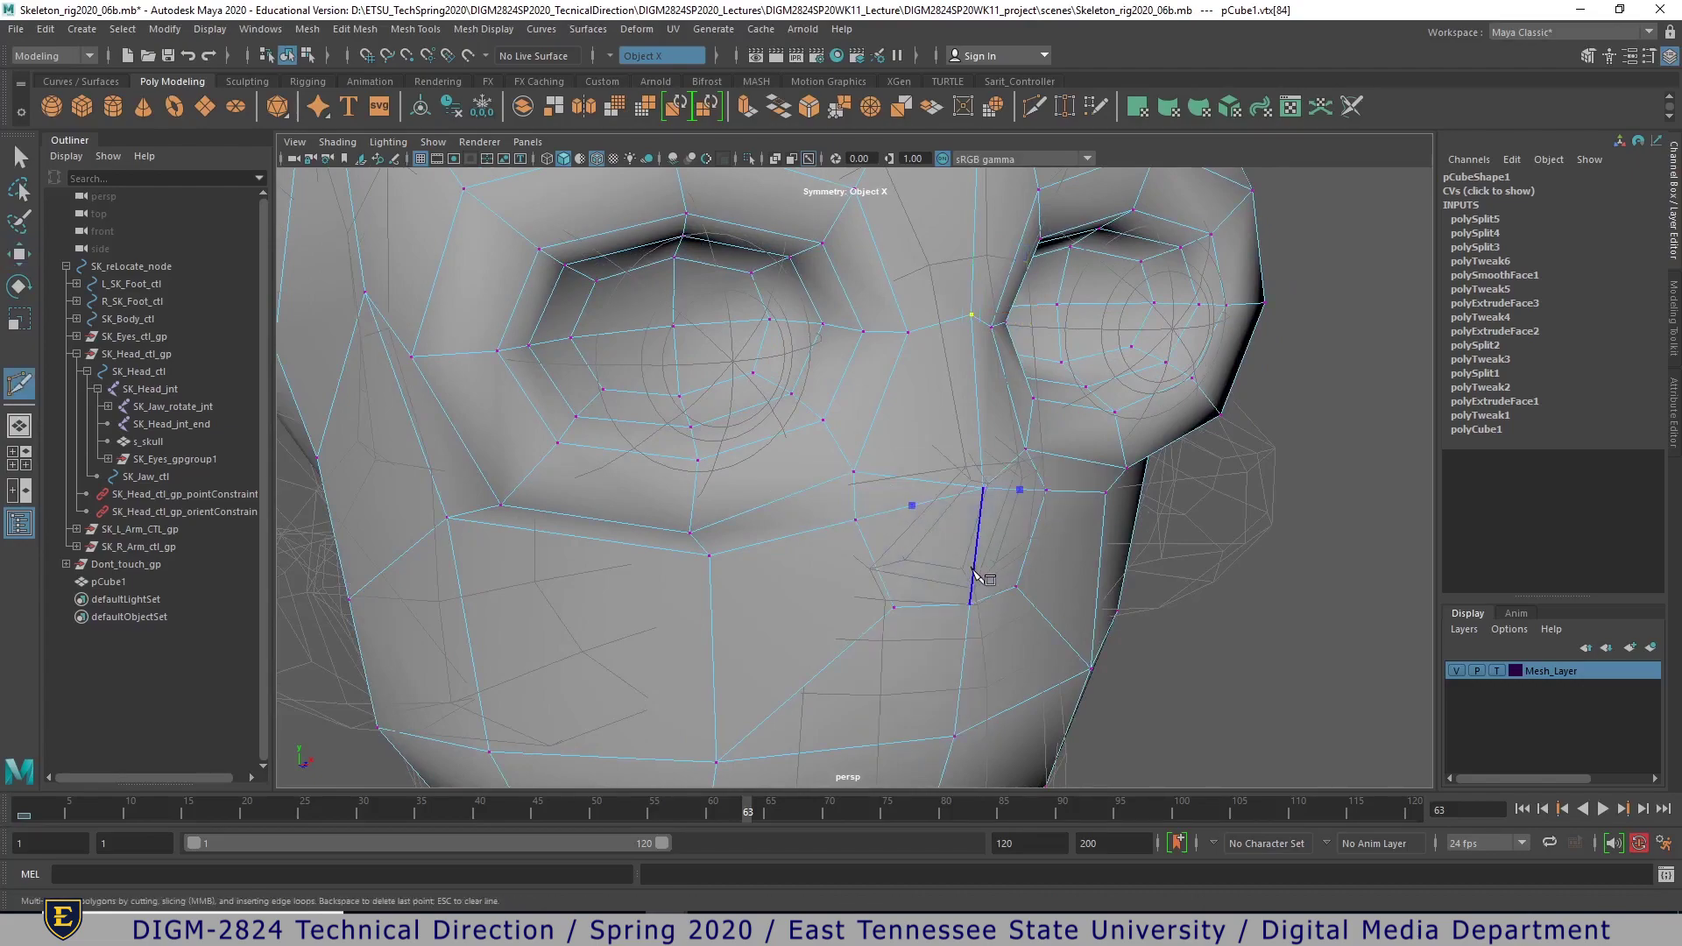
{"action": "left_click", "coordinate": [930, 564]}
{"action": "key", "text": "Return"}
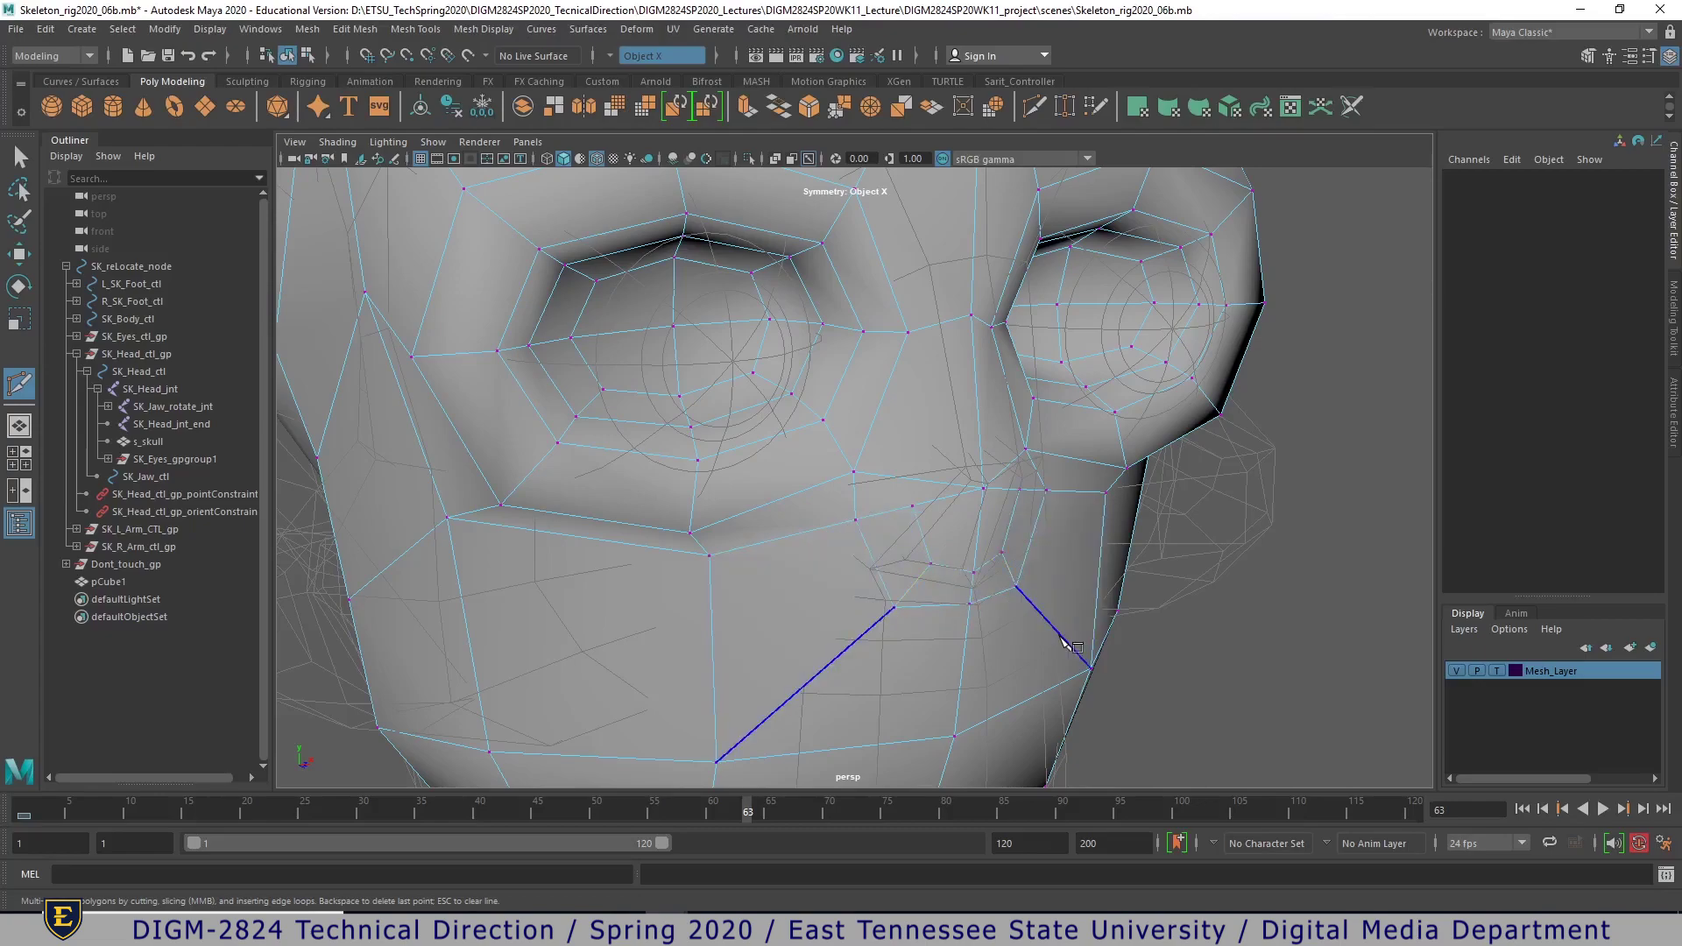
- Move the side vertices of the new nose-tip outline down to round its shape
{"action": "key", "text": "w"}
{"action": "right_click_drag", "start_coordinate": [955, 535], "coordinate": [888, 449]}
{"action": "left_click", "coordinate": [913, 508]}
{"action": "left_click_drag", "start_coordinate": [917, 473], "coordinate": [975, 526]}
- Select the two nose-tip faces, pull them forward along Z and rotate them about X to form the nose's profile
{"action": "right_click_drag", "start_coordinate": [983, 446], "coordinate": [982, 510]}
{"action": "left_click", "coordinate": [955, 547]}
{"action": "left_click_drag", "start_coordinate": [965, 565], "coordinate": [997, 545], "text": "alt"}
{"action": "right_click_drag", "start_coordinate": [999, 547], "coordinate": [968, 570], "text": "alt"}
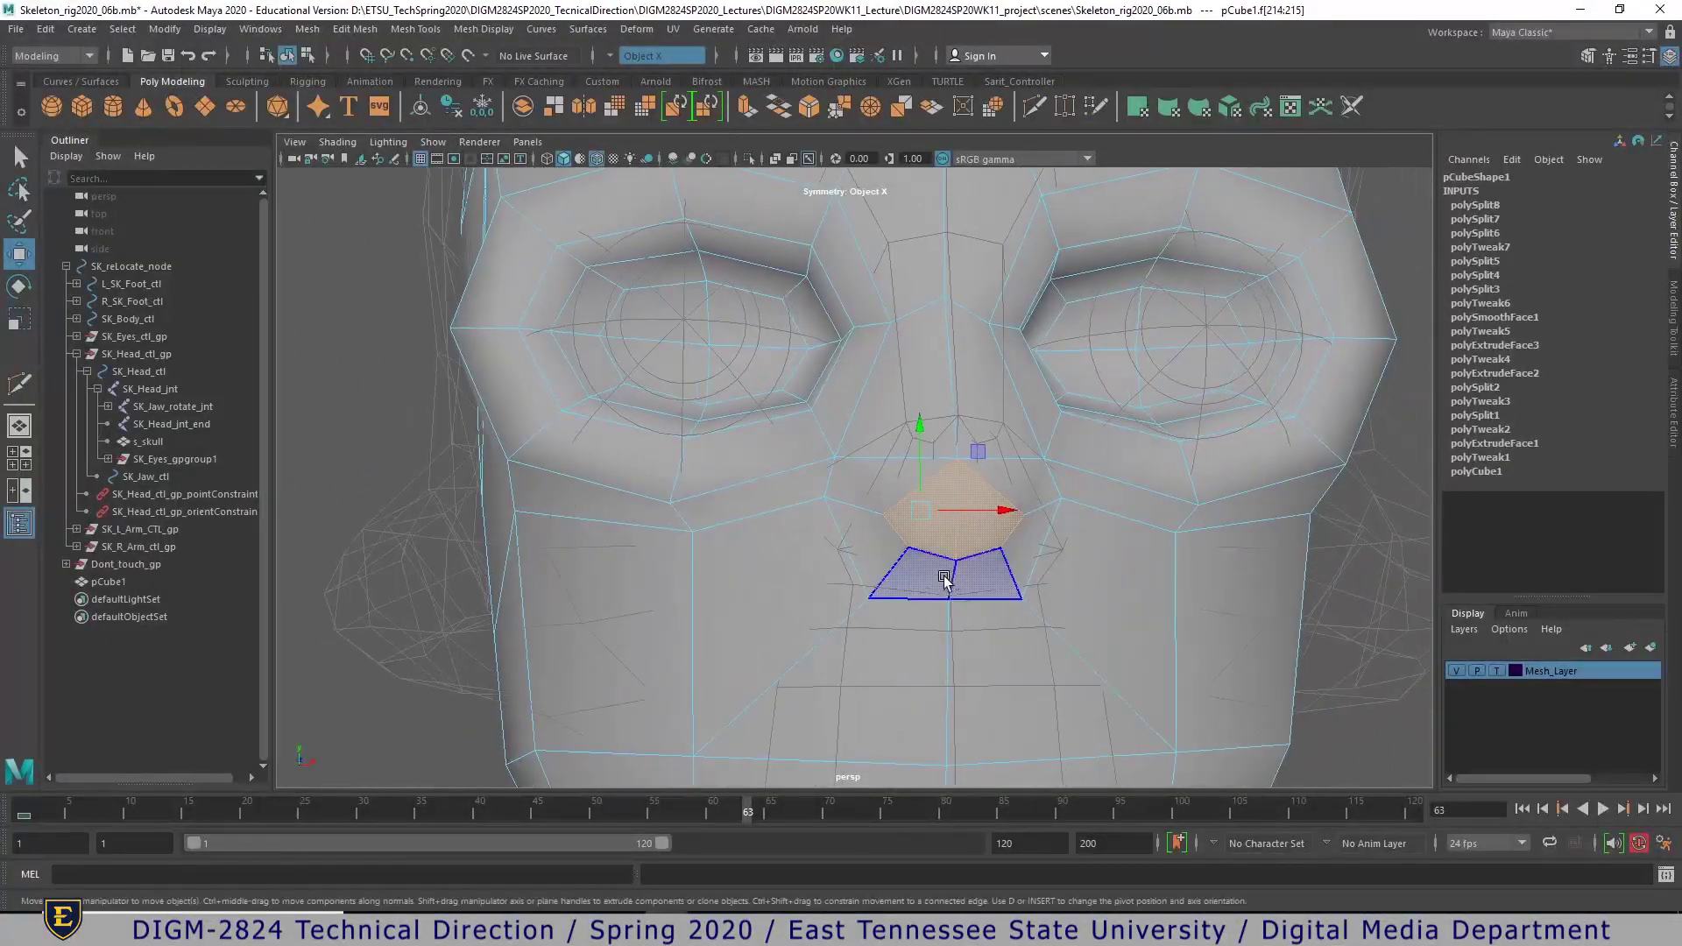
{"action": "left_click_drag", "start_coordinate": [964, 575], "coordinate": [1056, 588], "text": "alt"}
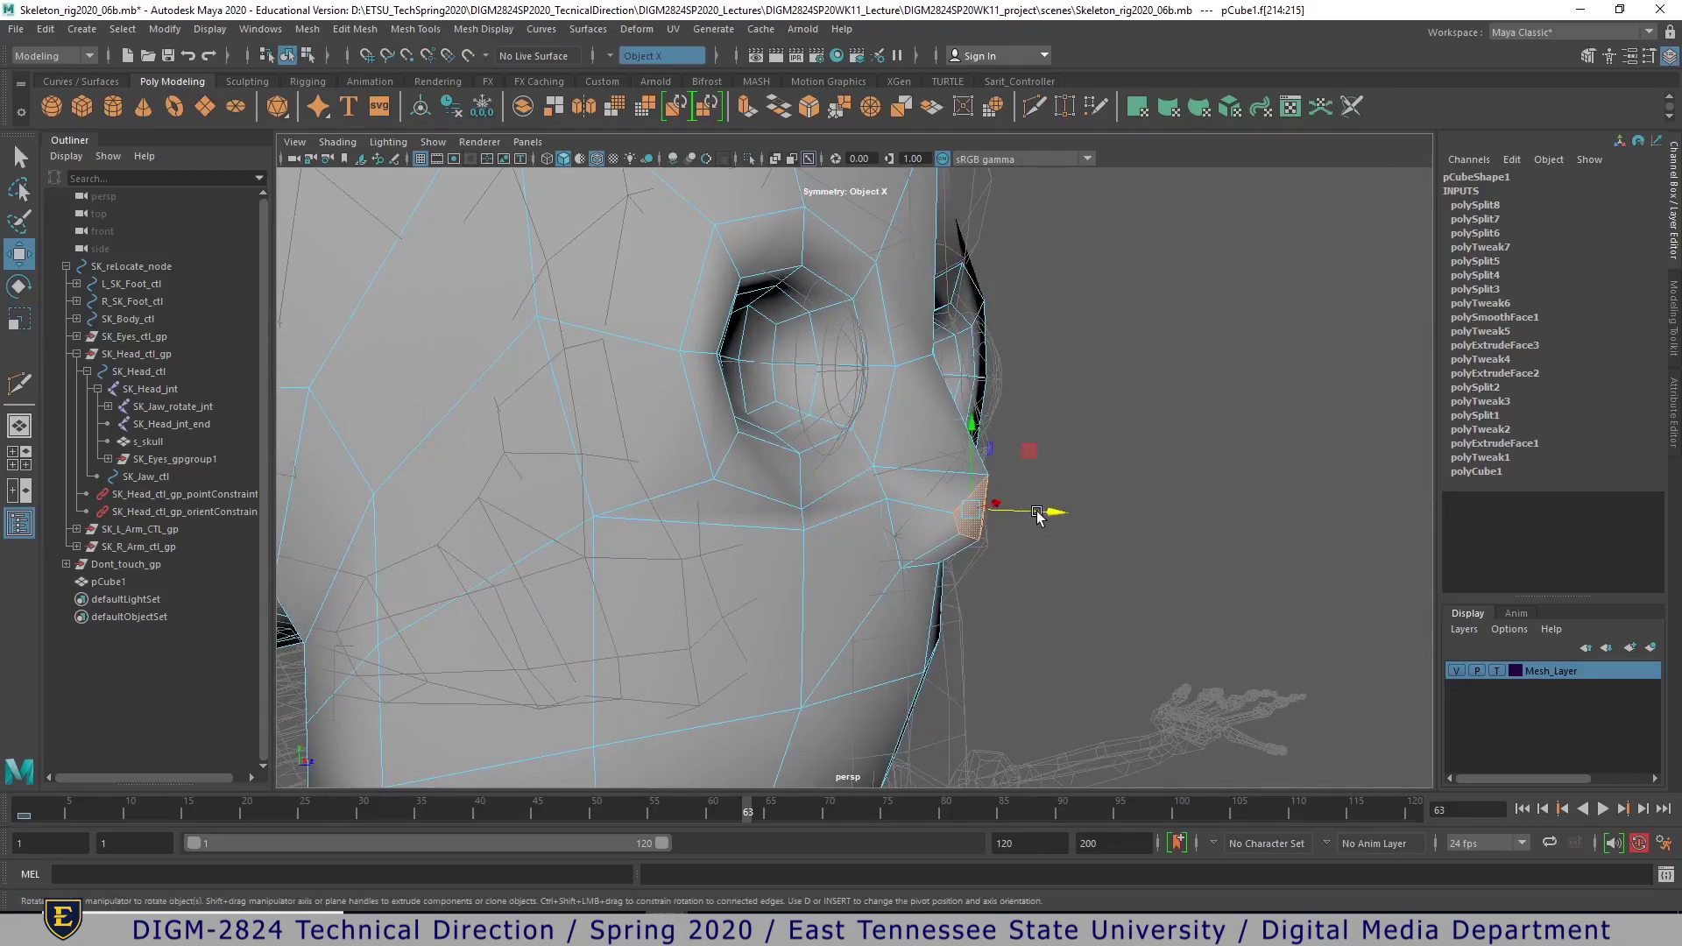
{"action": "key", "text": "e"}
{"action": "left_click_drag", "start_coordinate": [1021, 455], "coordinate": [1004, 440]}
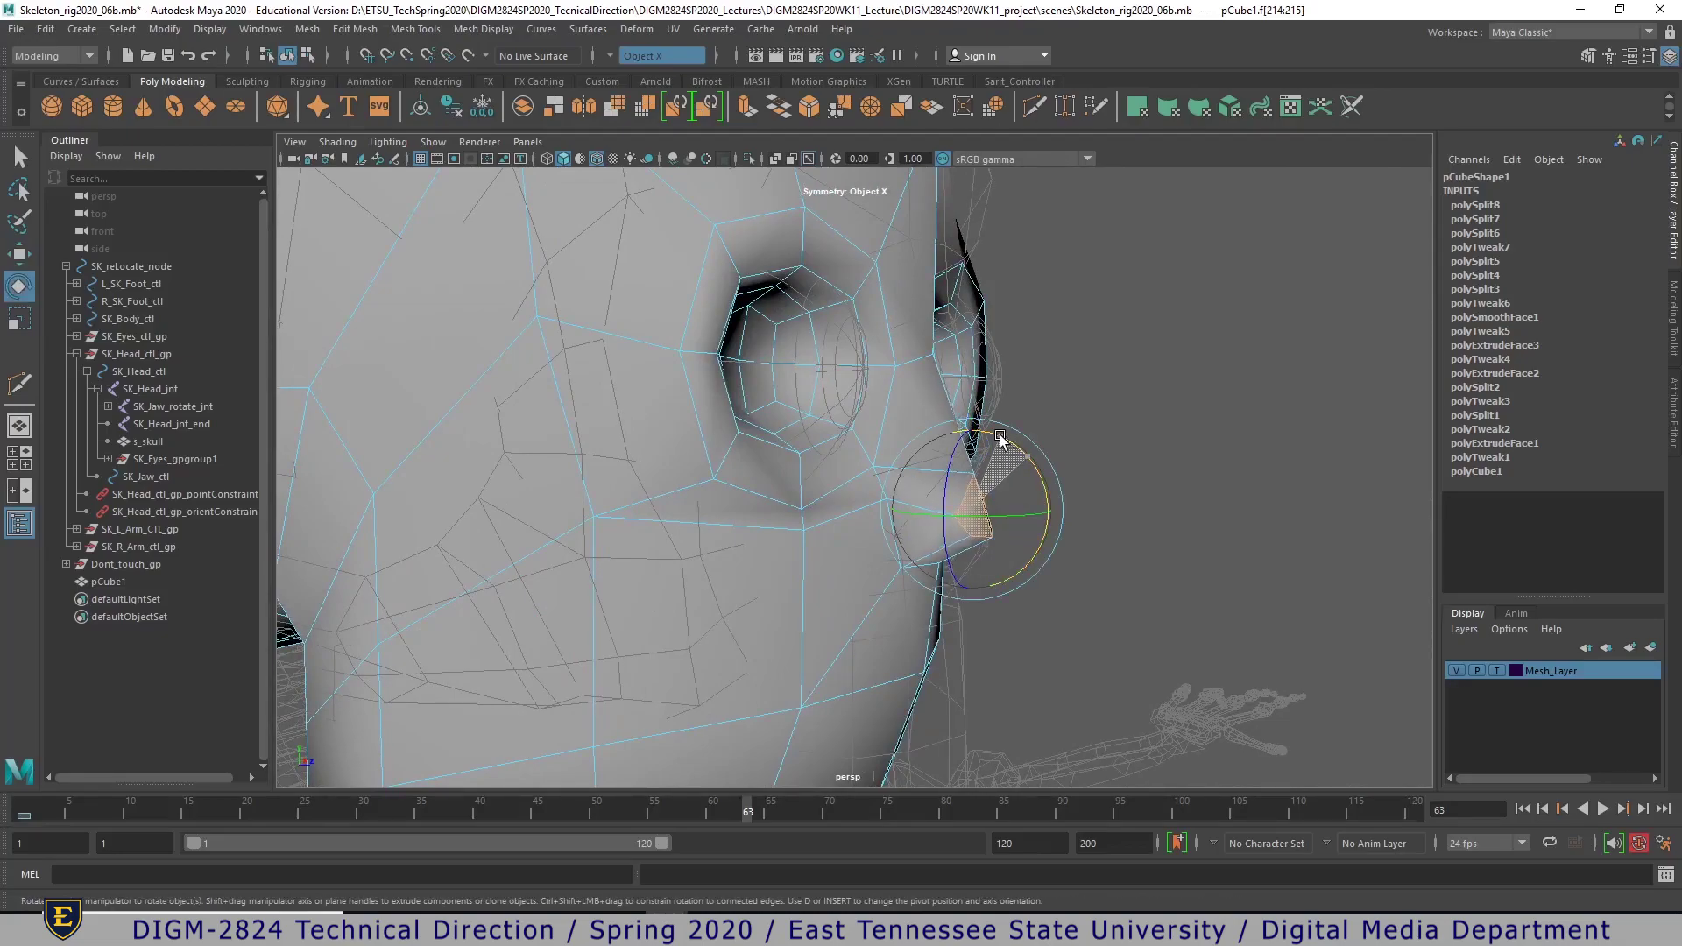
- Lower the nose's outer side vertices and adjust the height of the surrounding nose and base-corner vertices to match the skeleton reference
{"action": "mouse_move", "coordinate": [1114, 588]}
{"action": "left_mouse_down", "text": "alt"}
{"action": "mouse_move", "coordinate": [886, 581]}
{"action": "mouse_move", "coordinate": [1100, 601]}
{"action": "mouse_move", "coordinate": [1081, 593]}
{"action": "left_mouse_up", "text": "alt"}
{"action": "right_click_drag", "start_coordinate": [935, 445], "coordinate": [853, 447]}
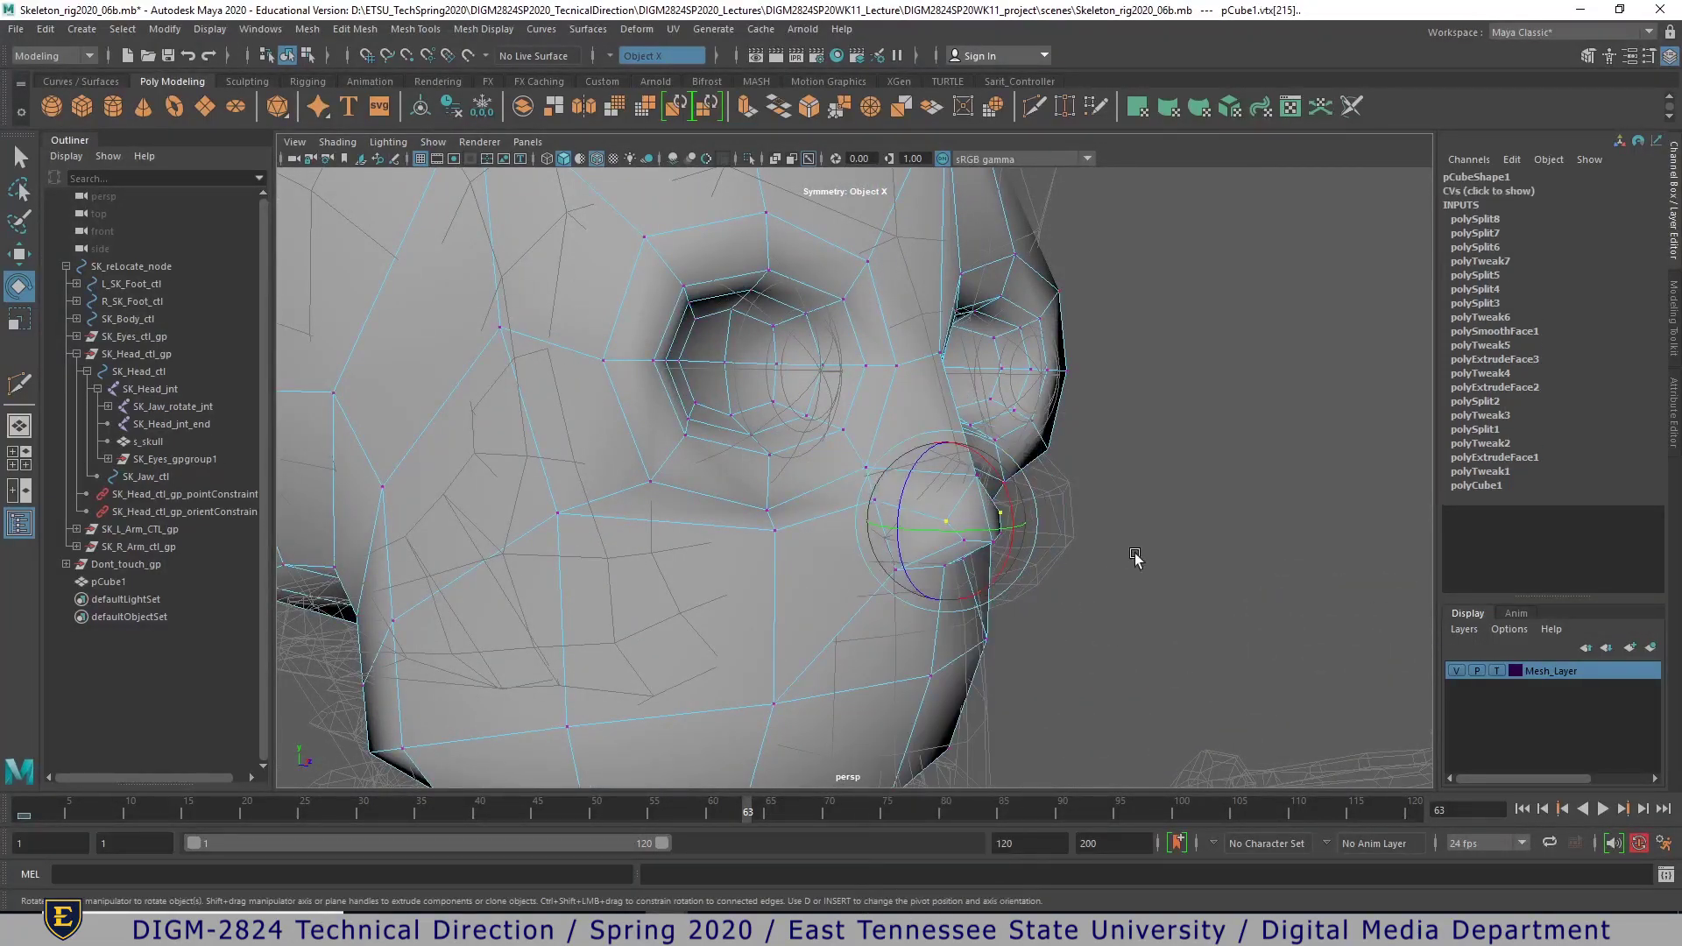
{"action": "left_click", "coordinate": [880, 506]}
{"action": "key", "text": "w"}
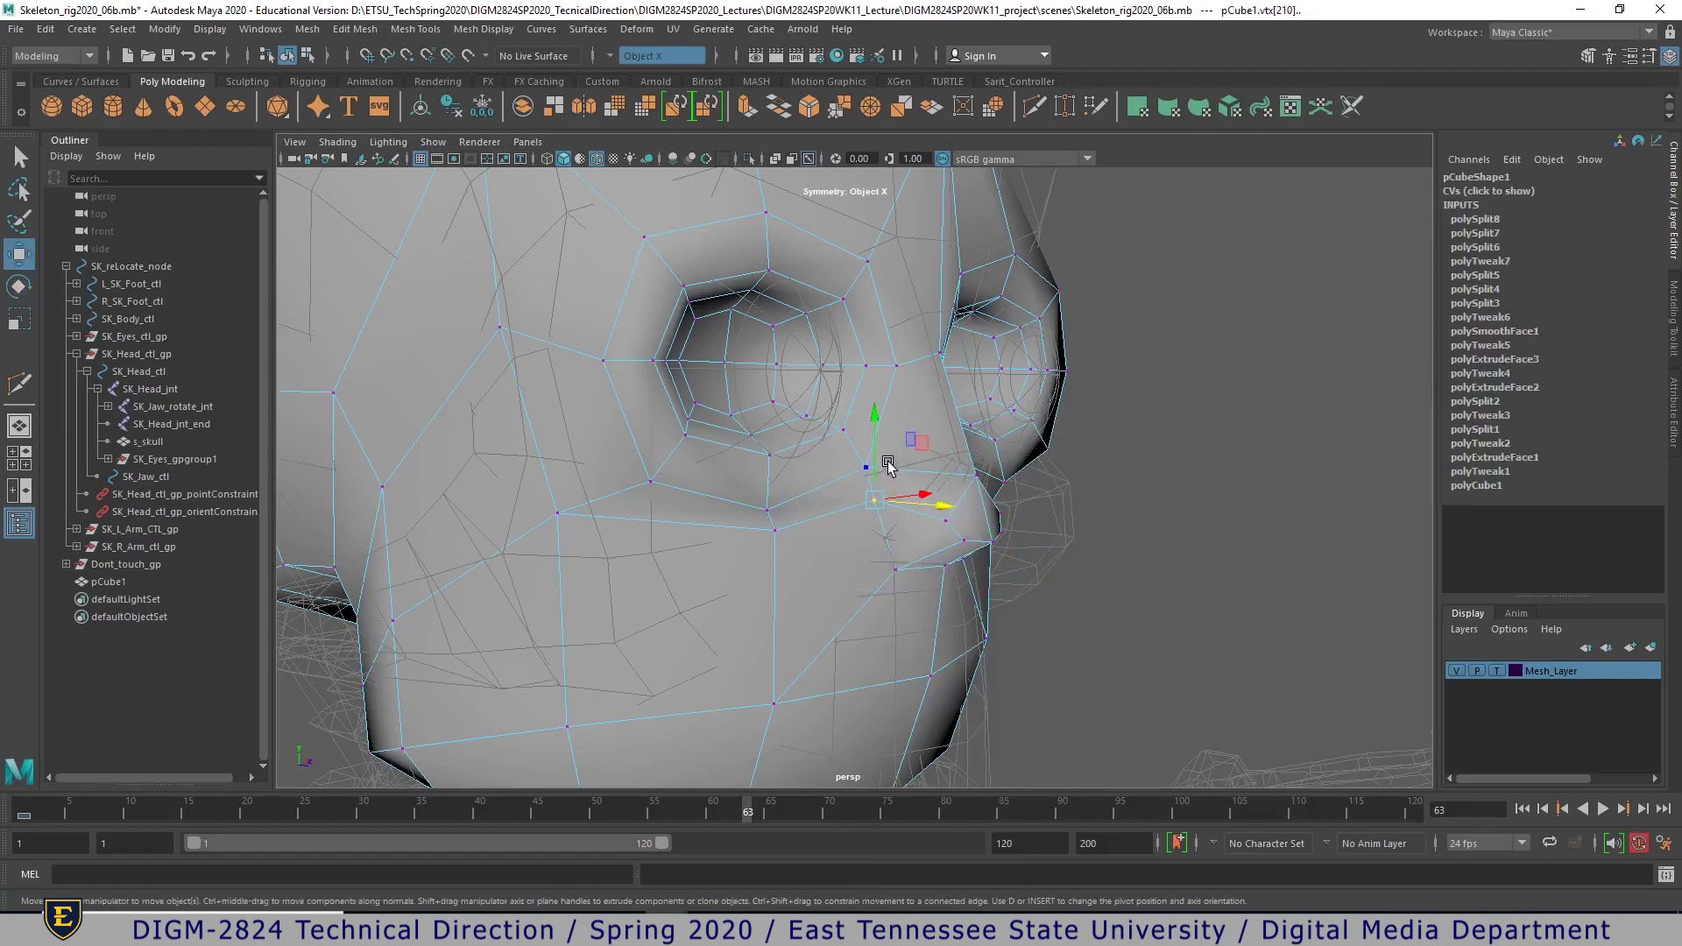
{"action": "left_click_drag", "start_coordinate": [875, 438], "coordinate": [876, 453]}
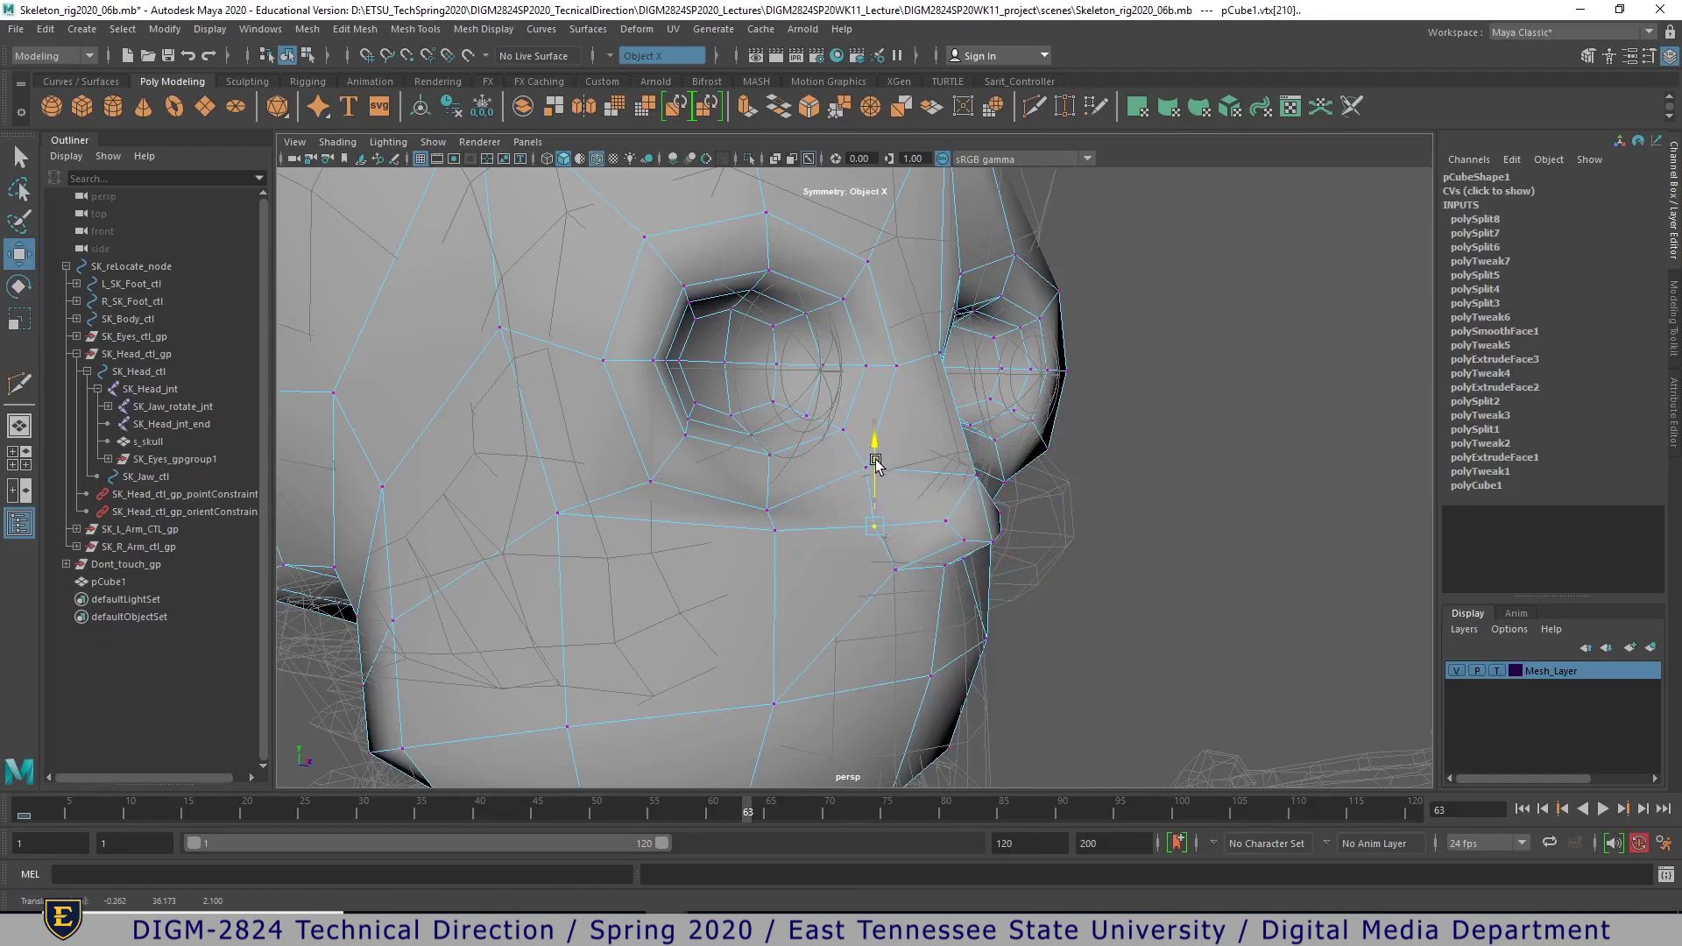
{"action": "left_click", "coordinate": [865, 476]}
{"action": "left_click_drag", "start_coordinate": [863, 464], "coordinate": [950, 500], "text": "alt"}
{"action": "left_click", "coordinate": [972, 466]}
{"action": "left_click_drag", "start_coordinate": [1133, 547], "coordinate": [994, 632], "text": "alt"}
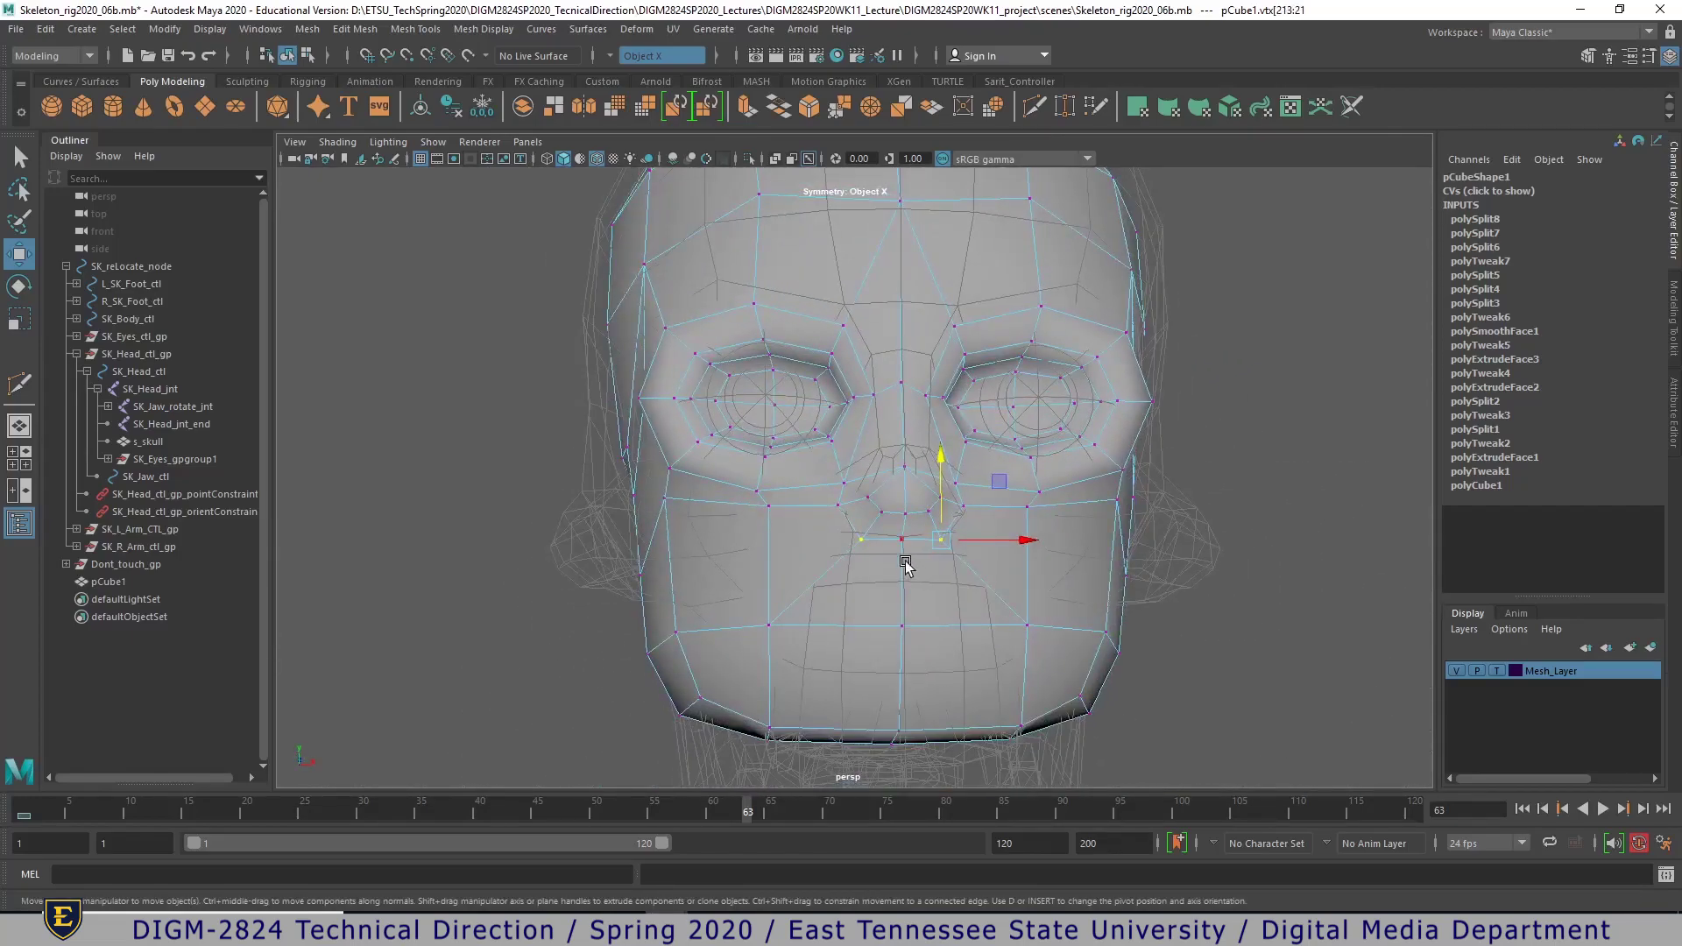
- Select the nose's underside faces together with the nose-tip faces and move them down to lengthen the nose
{"action": "right_click_drag", "start_coordinate": [901, 530], "coordinate": [891, 522]}
{"action": "left_click", "coordinate": [890, 529]}
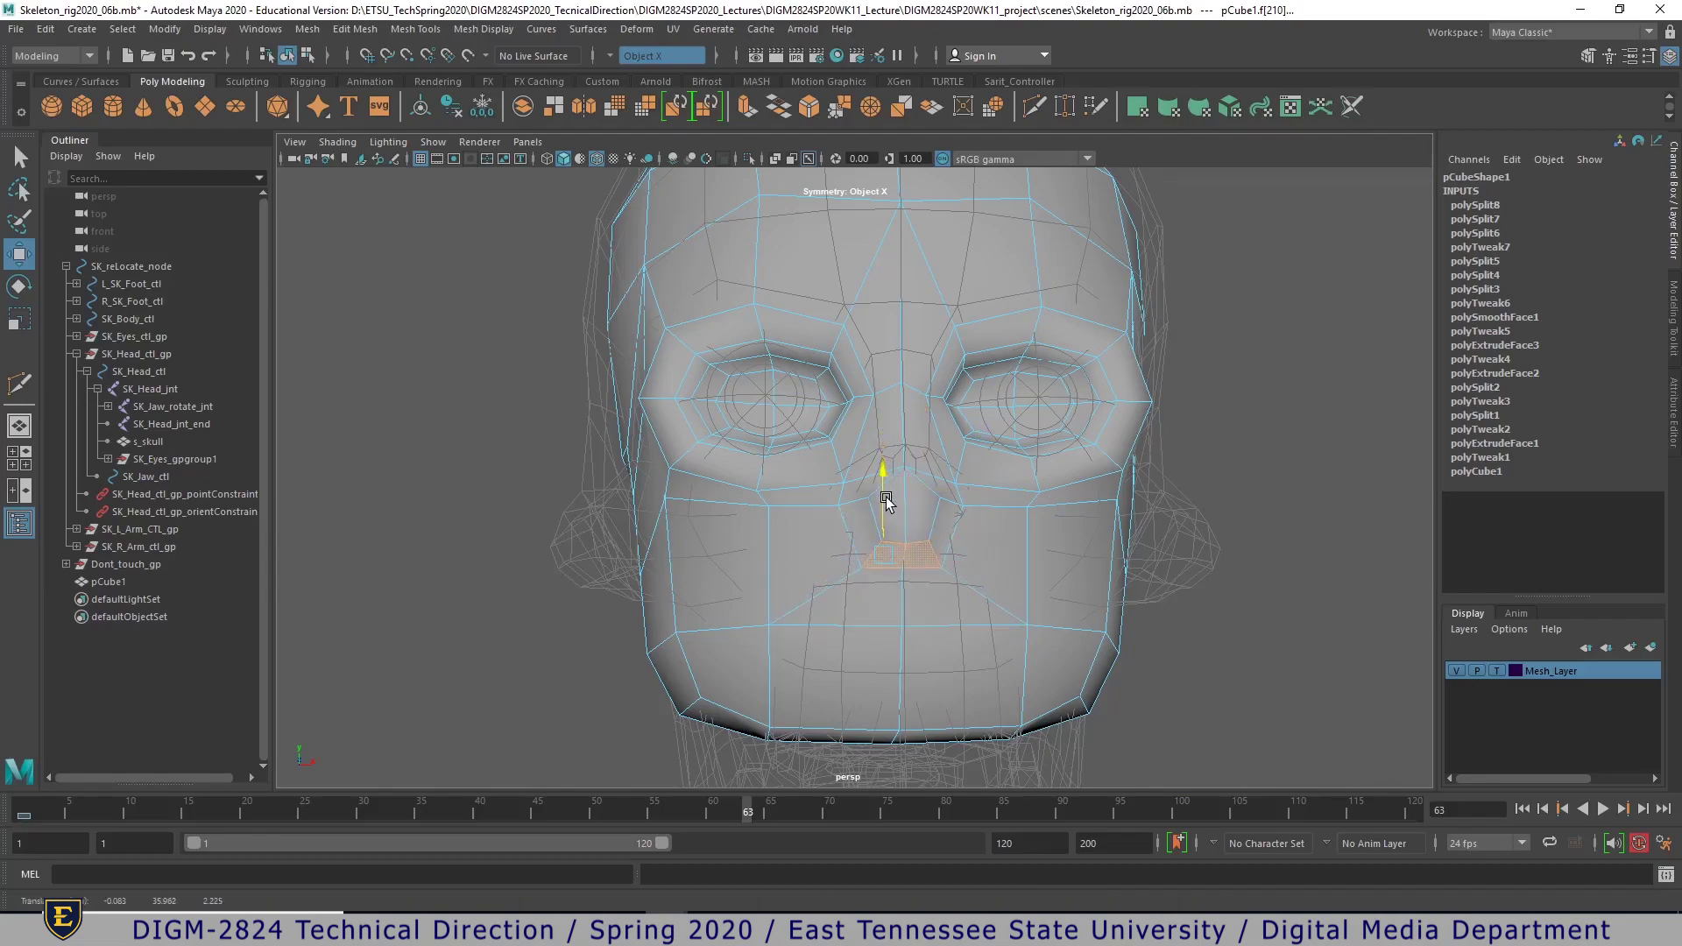
{"action": "key", "text": "ctrl+z"}
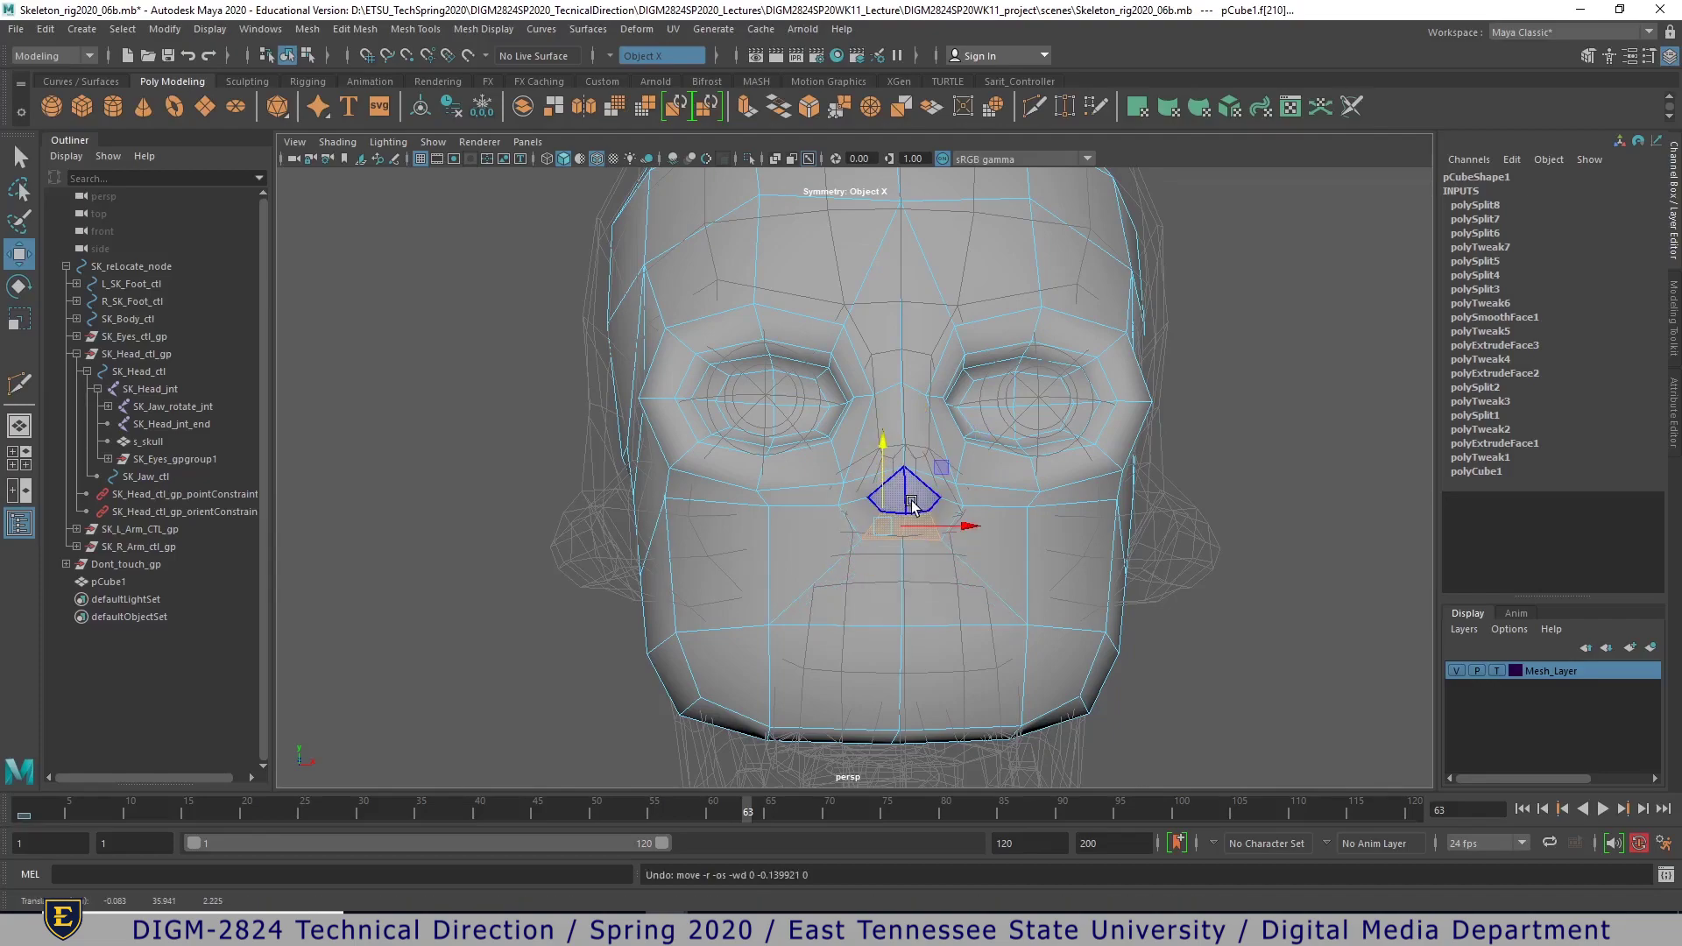
{"action": "left_click", "coordinate": [922, 497], "text": "shift"}
{"action": "left_click", "coordinate": [915, 492], "text": "shift"}
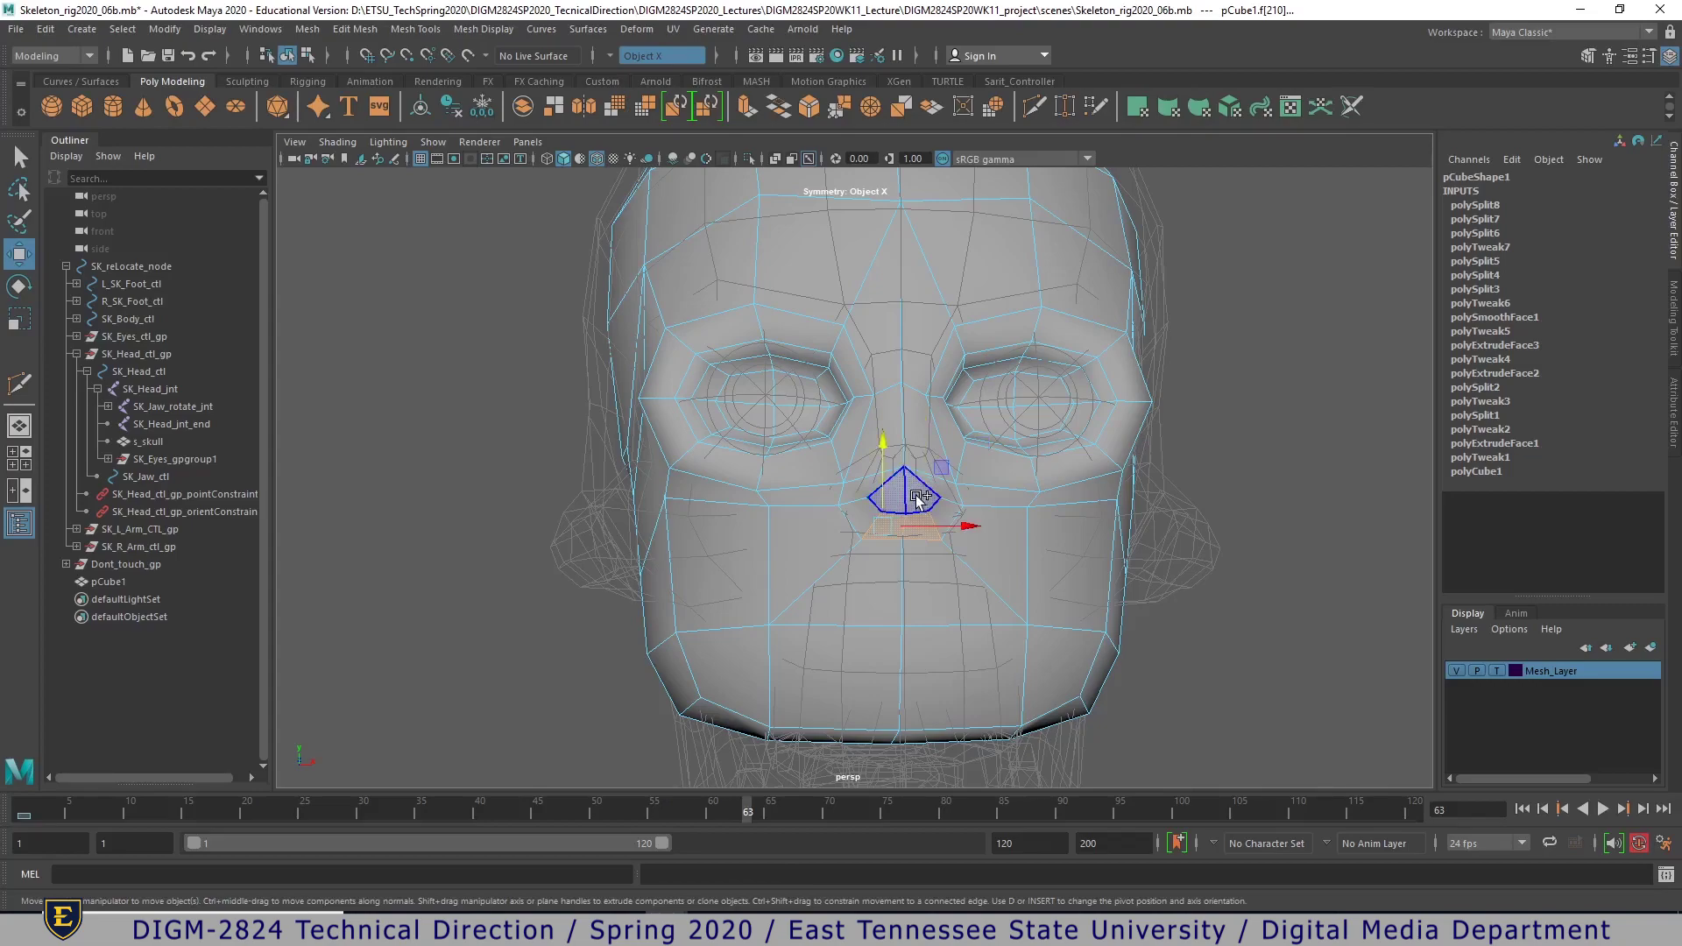
{"action": "left_click", "coordinate": [917, 495], "text": "shift"}
{"action": "left_click_drag", "start_coordinate": [927, 445], "coordinate": [924, 486]}
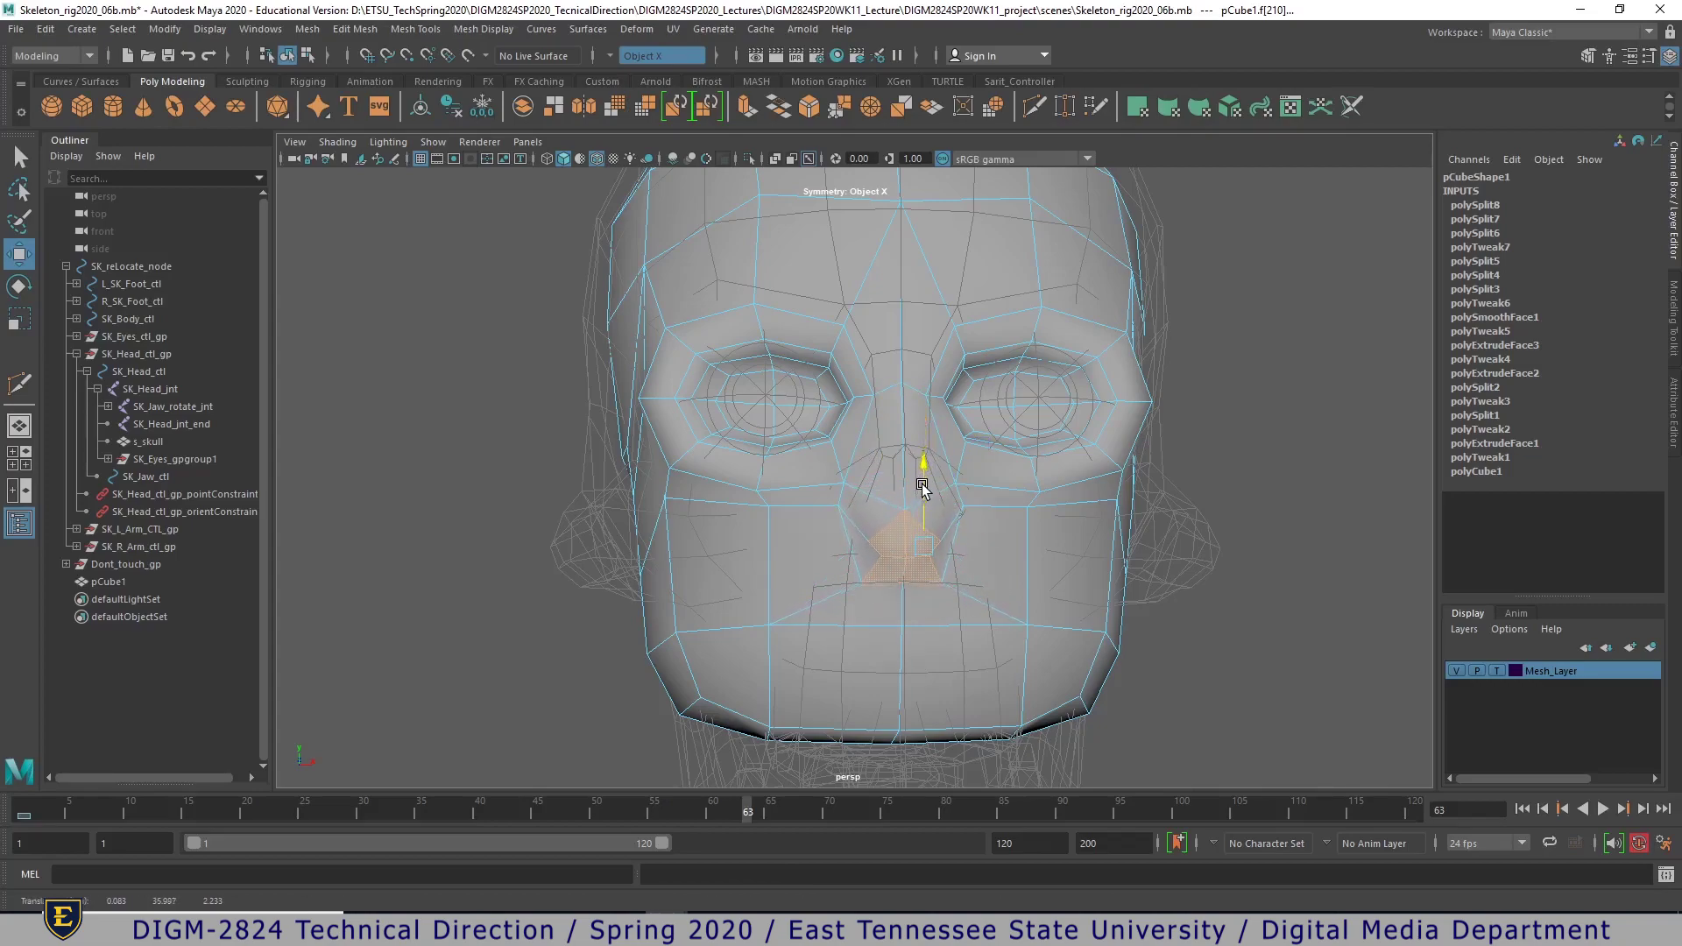
- Raise the vertex on the nose's center line, and select the lower side-corner vertices of the nose base
{"action": "right_click_drag", "start_coordinate": [910, 503], "coordinate": [851, 447]}
{"action": "left_click", "coordinate": [907, 509]}
{"action": "left_click_drag", "start_coordinate": [900, 485], "coordinate": [904, 461]}
{"action": "left_click_drag", "start_coordinate": [909, 525], "coordinate": [955, 523], "text": "alt"}
{"action": "left_click", "coordinate": [873, 565]}
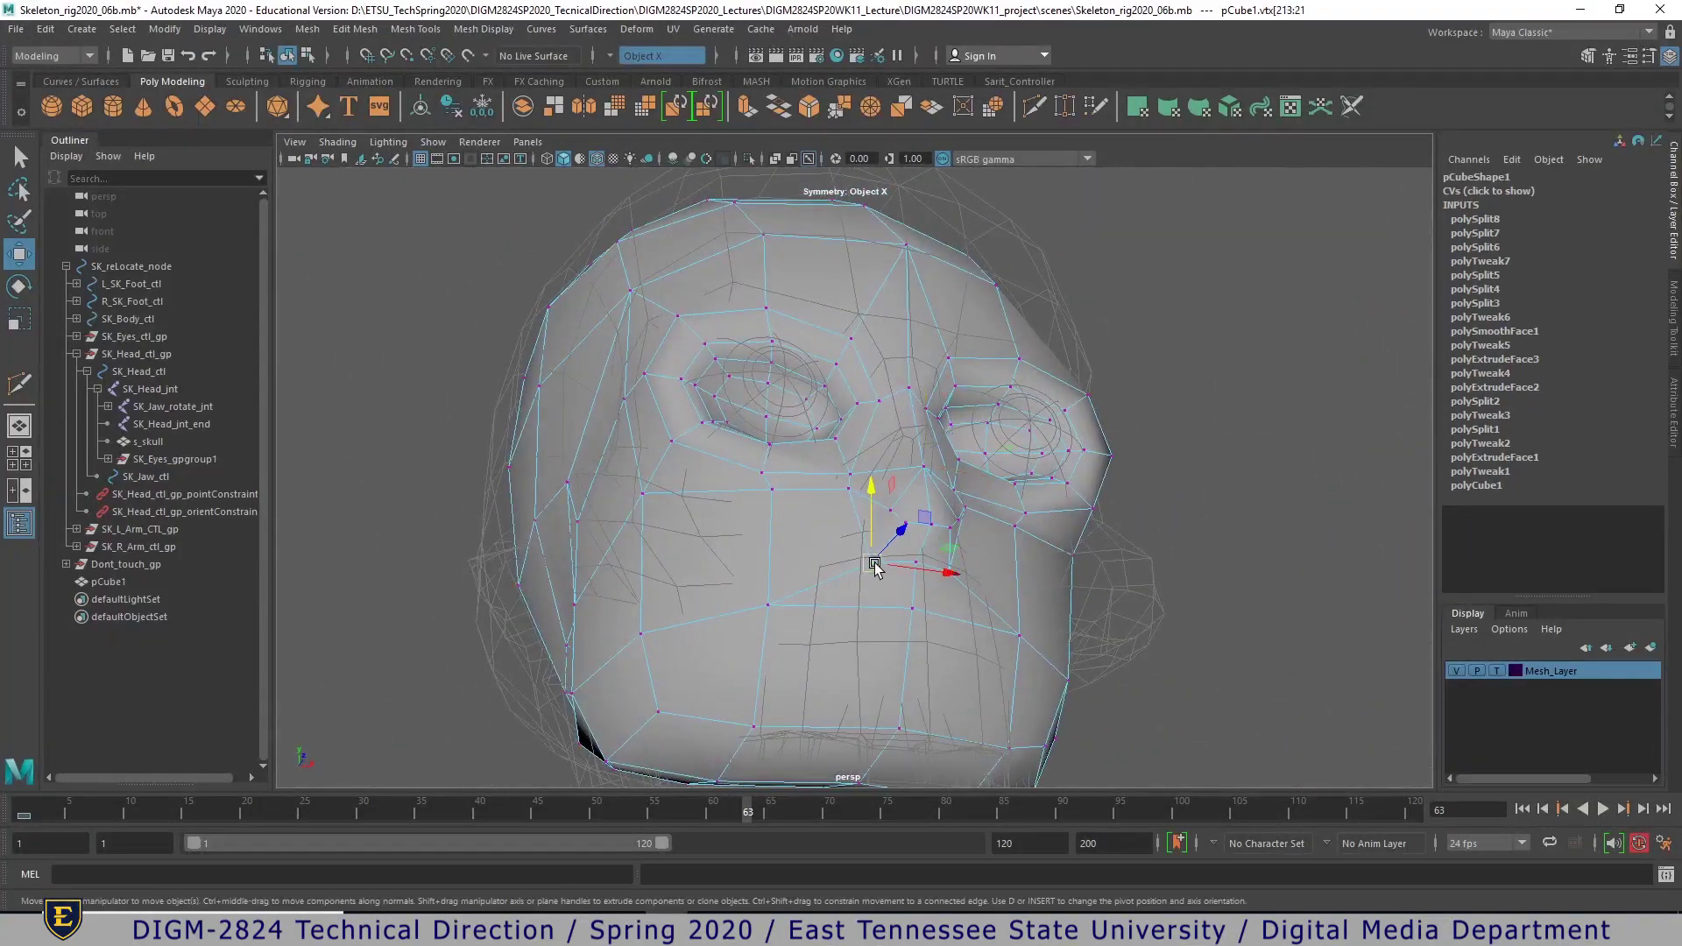
- Select the nose's side and underside faces on both halves
{"action": "right_click_drag", "start_coordinate": [883, 446], "coordinate": [880, 499]}
{"action": "left_click", "coordinate": [874, 524]}
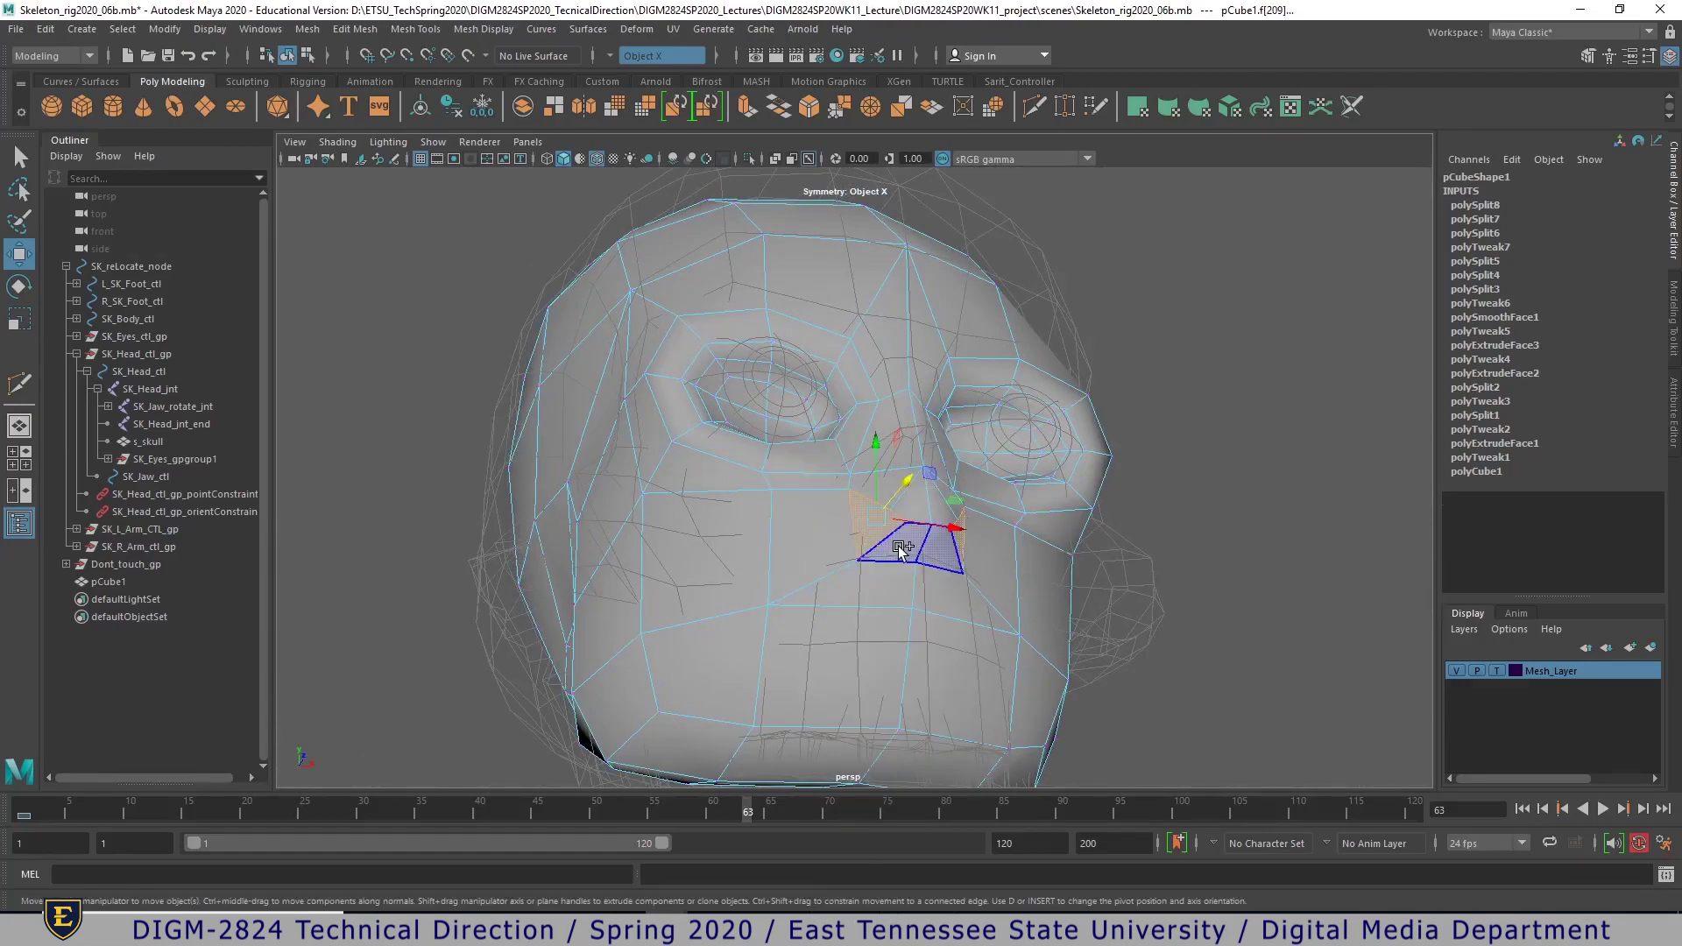
{"action": "left_click_drag", "start_coordinate": [911, 574], "coordinate": [863, 596], "text": "alt"}
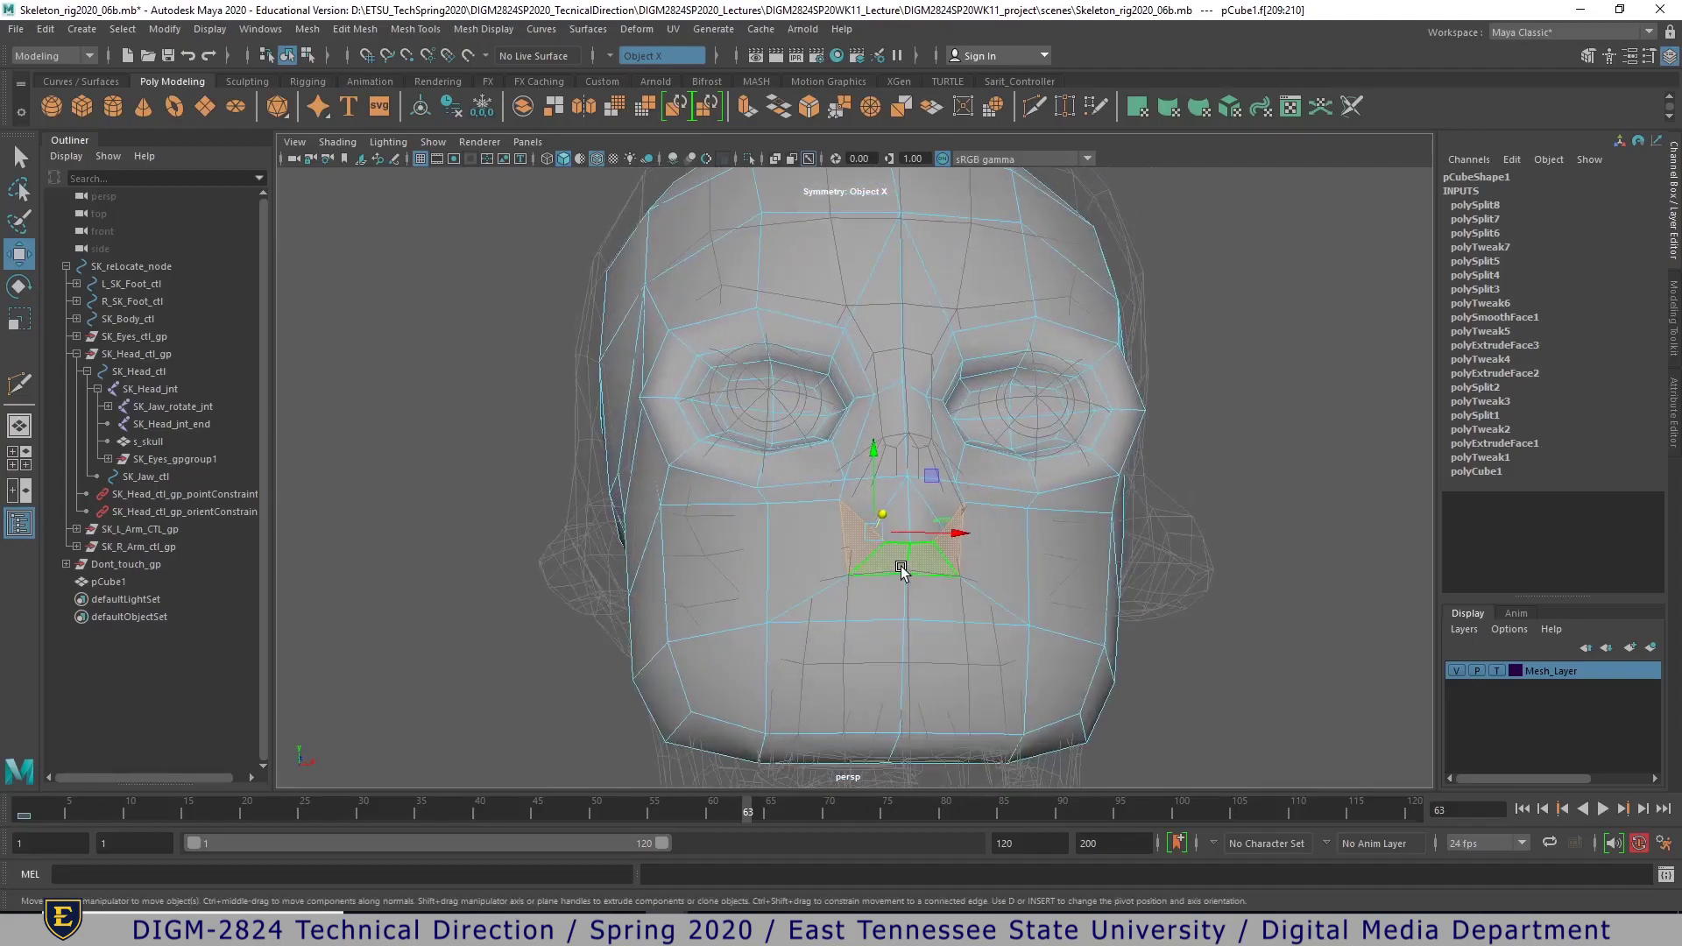
{"action": "right_click_drag", "start_coordinate": [952, 556], "coordinate": [1224, 613], "text": "alt"}
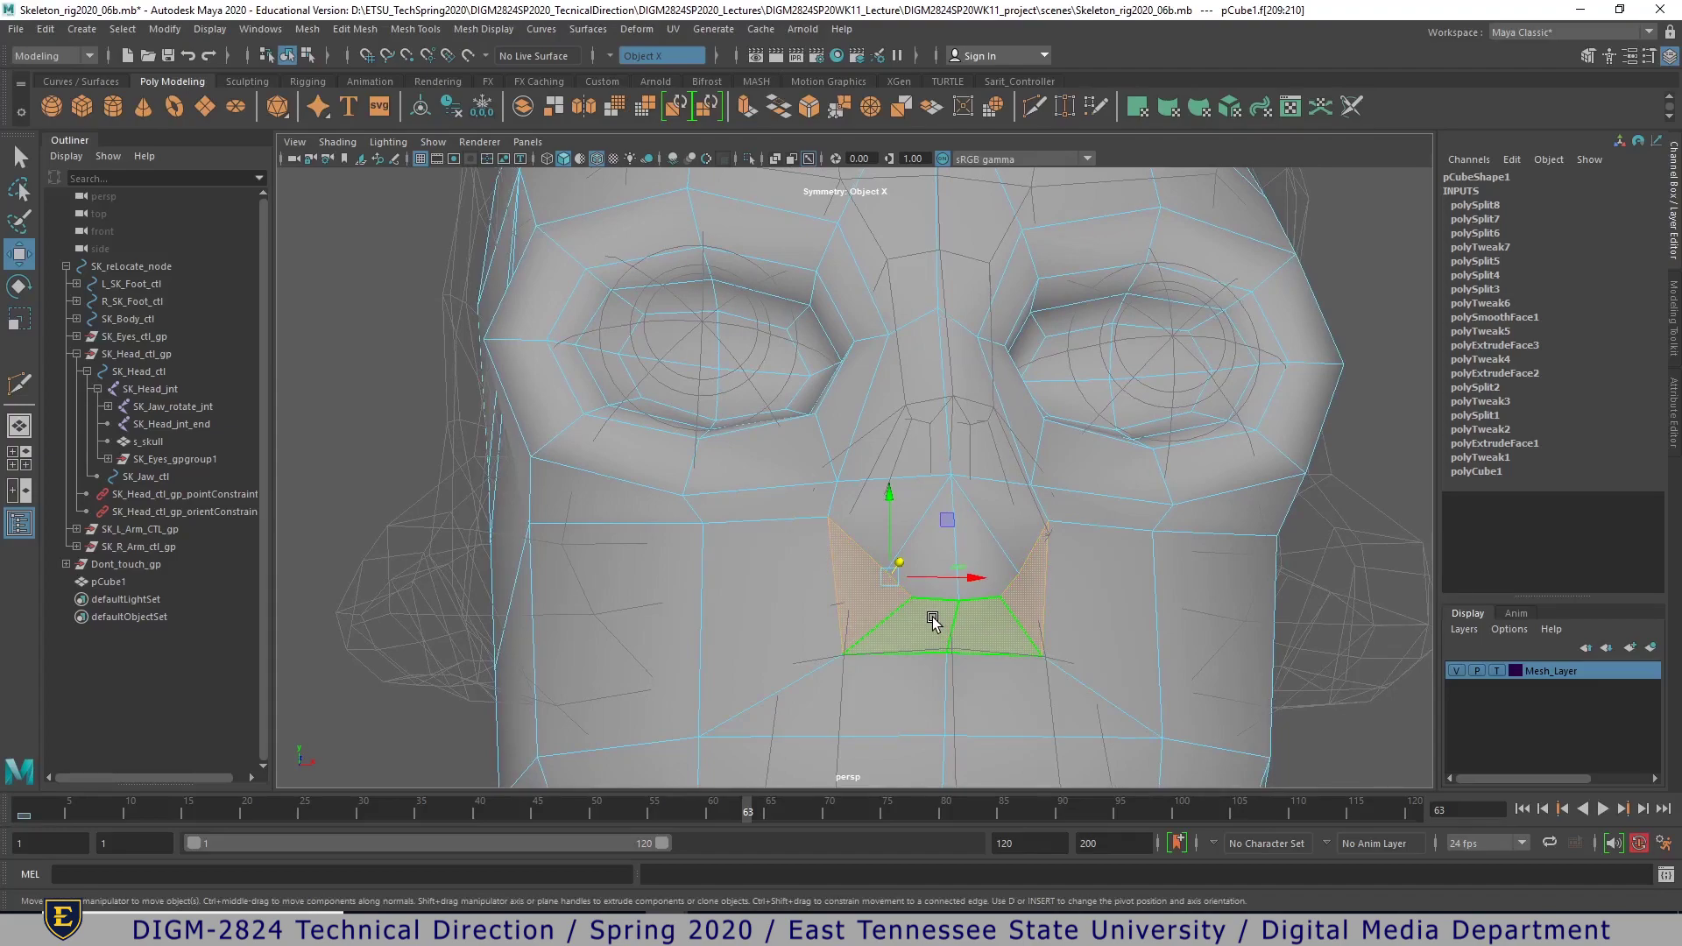
- Show the Modeling Toolkit and set Symmetry to Off
{"action": "left_click", "coordinate": [1608, 56]}
{"action": "left_click", "coordinate": [1609, 57]}
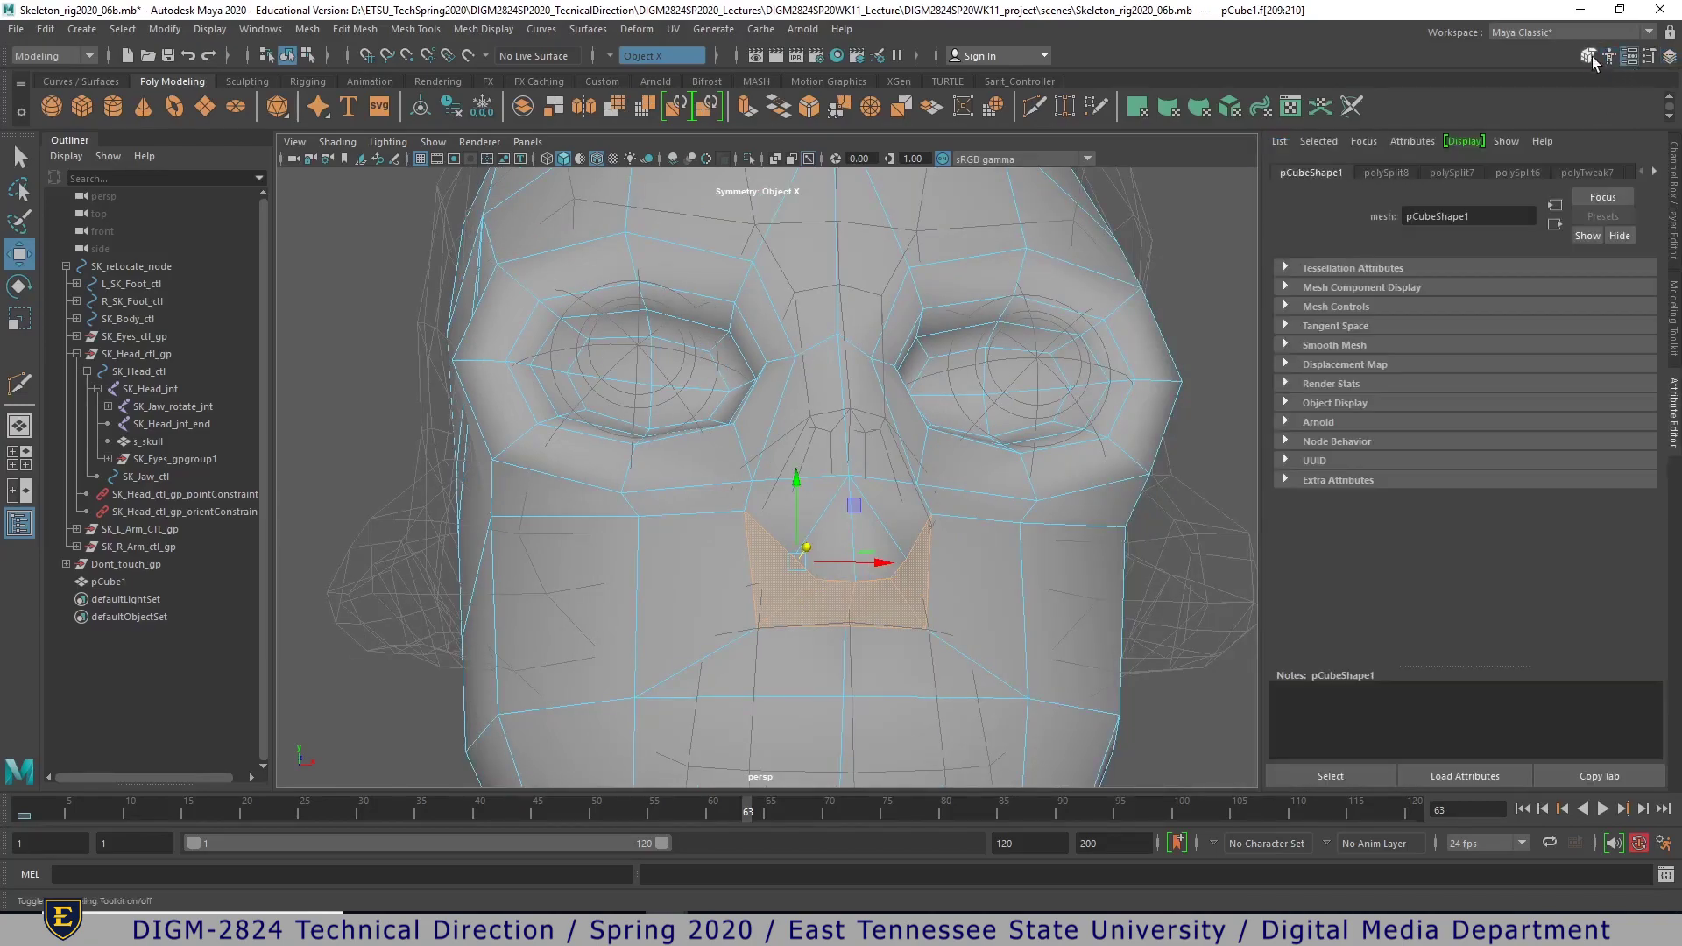
{"action": "left_click", "coordinate": [1587, 56]}
{"action": "left_click", "coordinate": [1499, 378]}
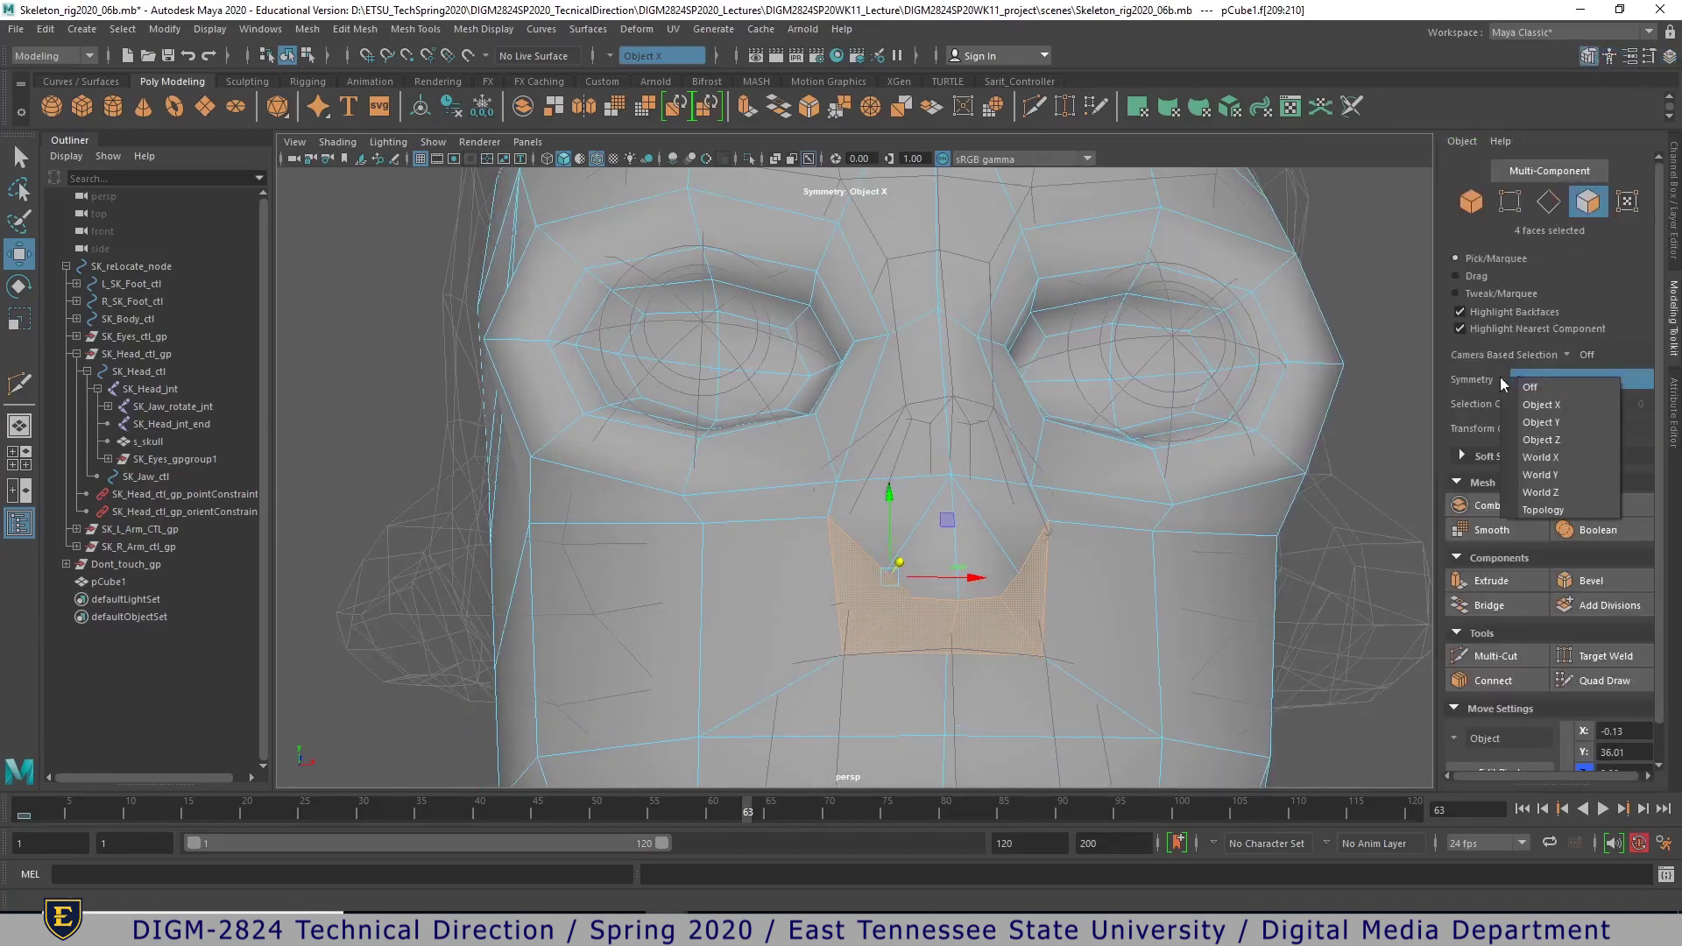
{"action": "left_click", "coordinate": [1511, 381]}
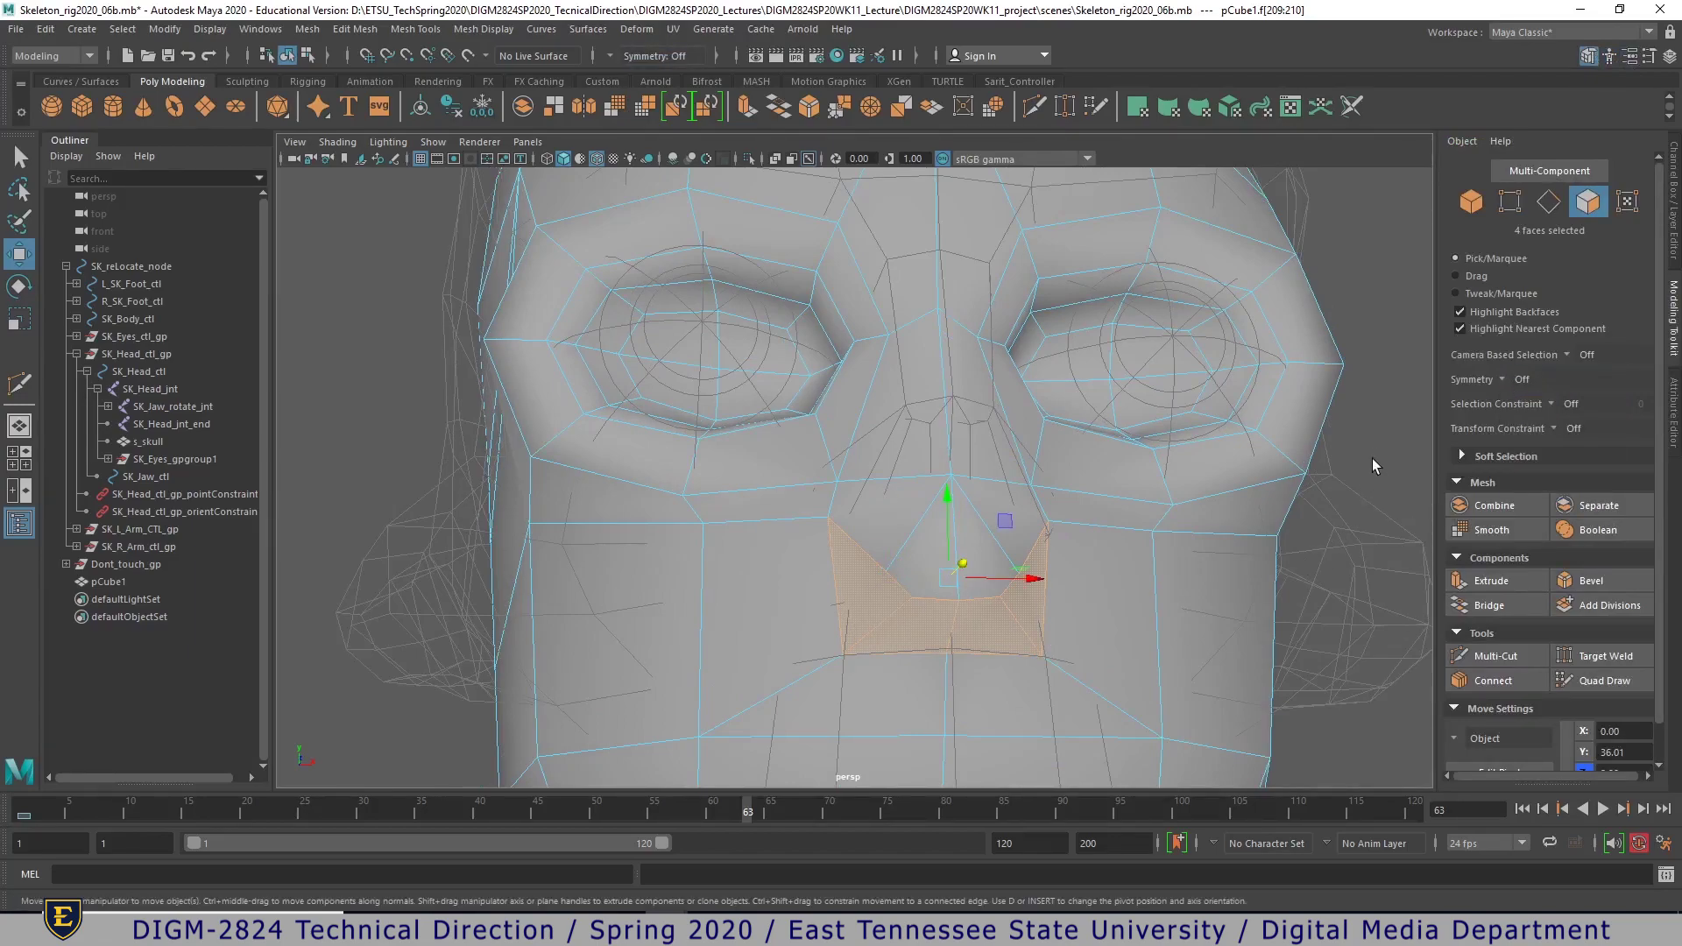
- Select the underside and side faces on one half of the nose and extrude them together with an offset of 0.05
{"action": "left_click", "coordinate": [1003, 627]}
{"action": "left_click", "coordinate": [1031, 598], "text": "shift"}
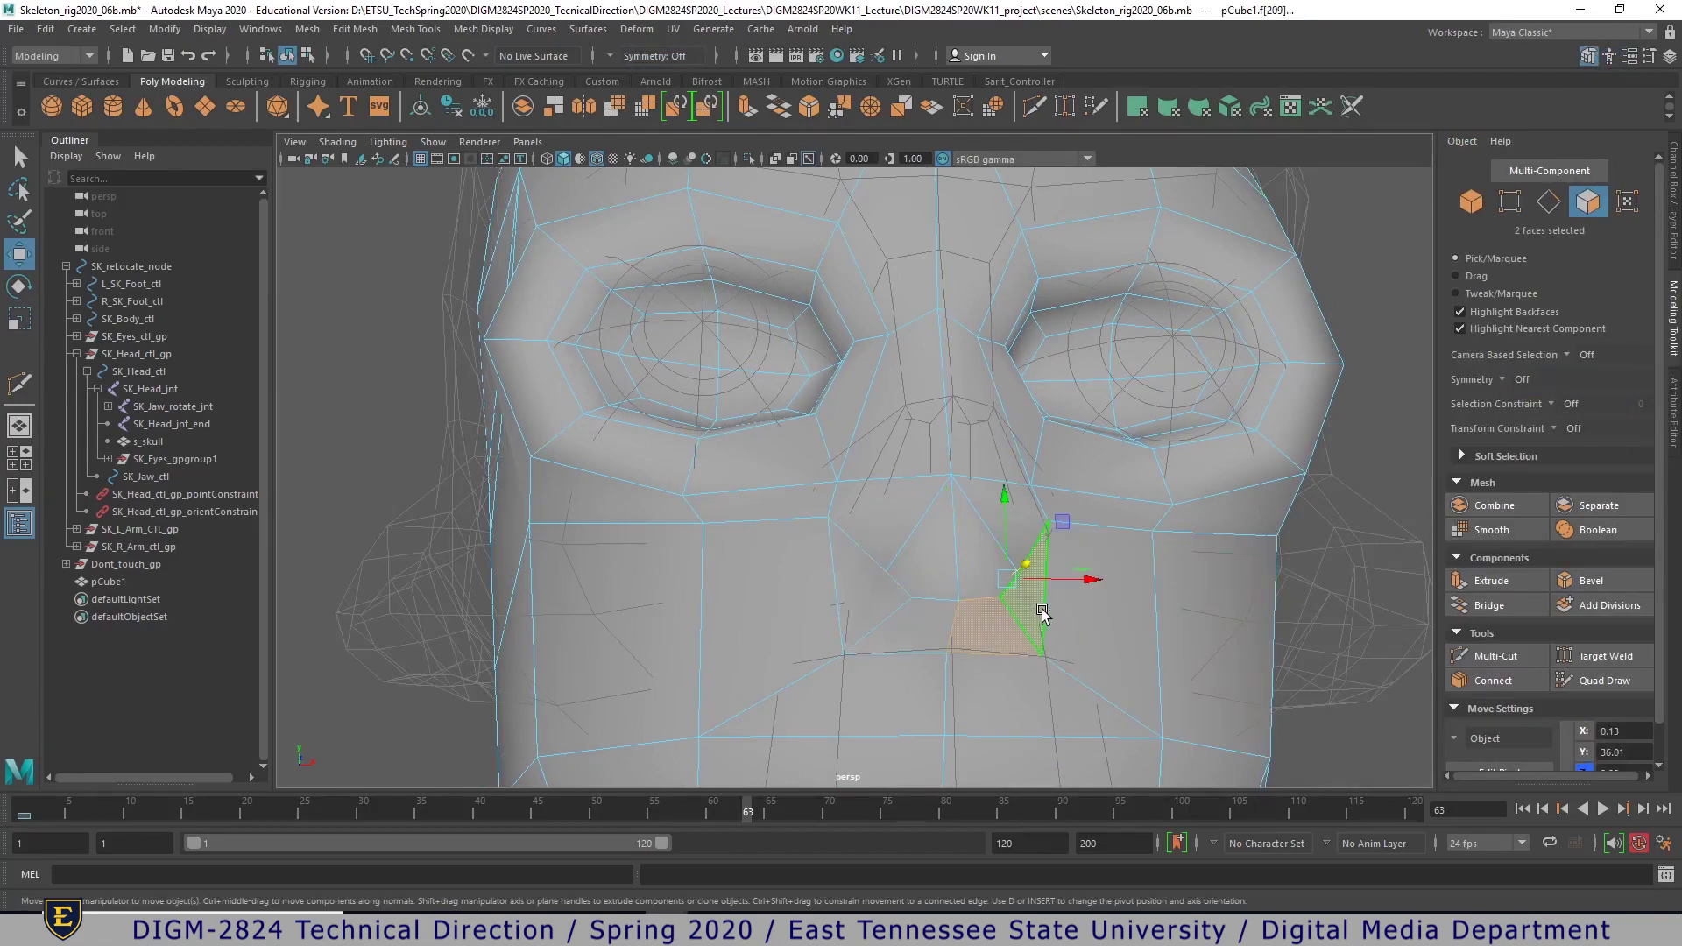
{"action": "right_click_drag", "start_coordinate": [1035, 613], "coordinate": [1013, 555], "text": "shift"}
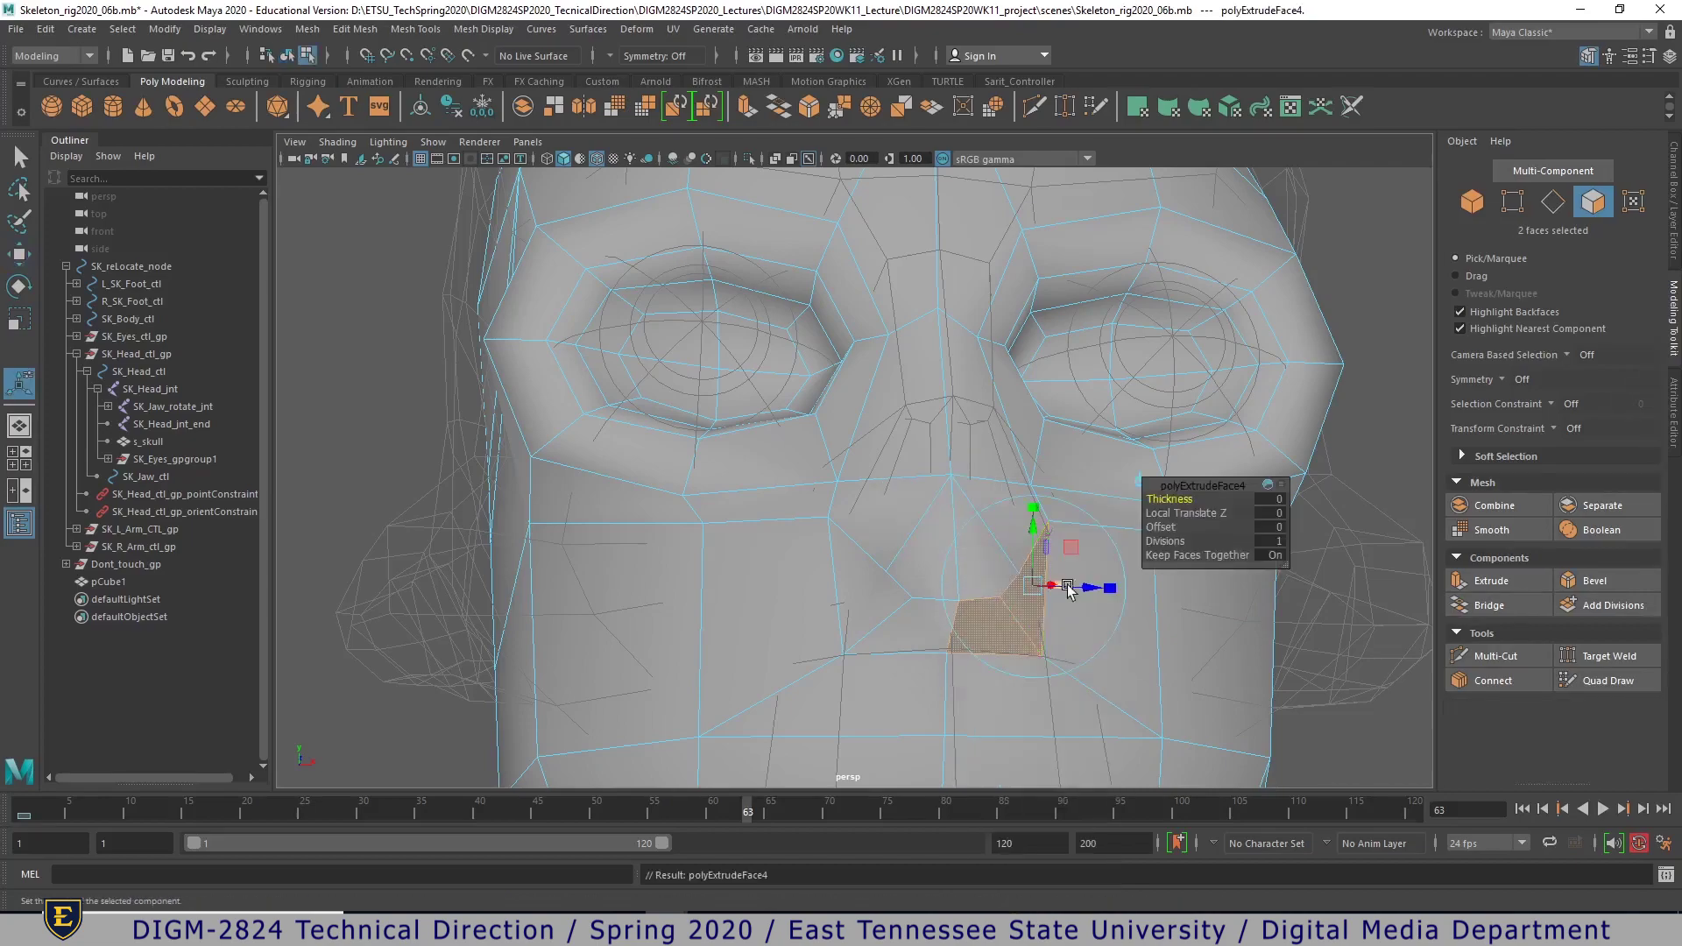
{"action": "left_click", "coordinate": [1270, 526]}
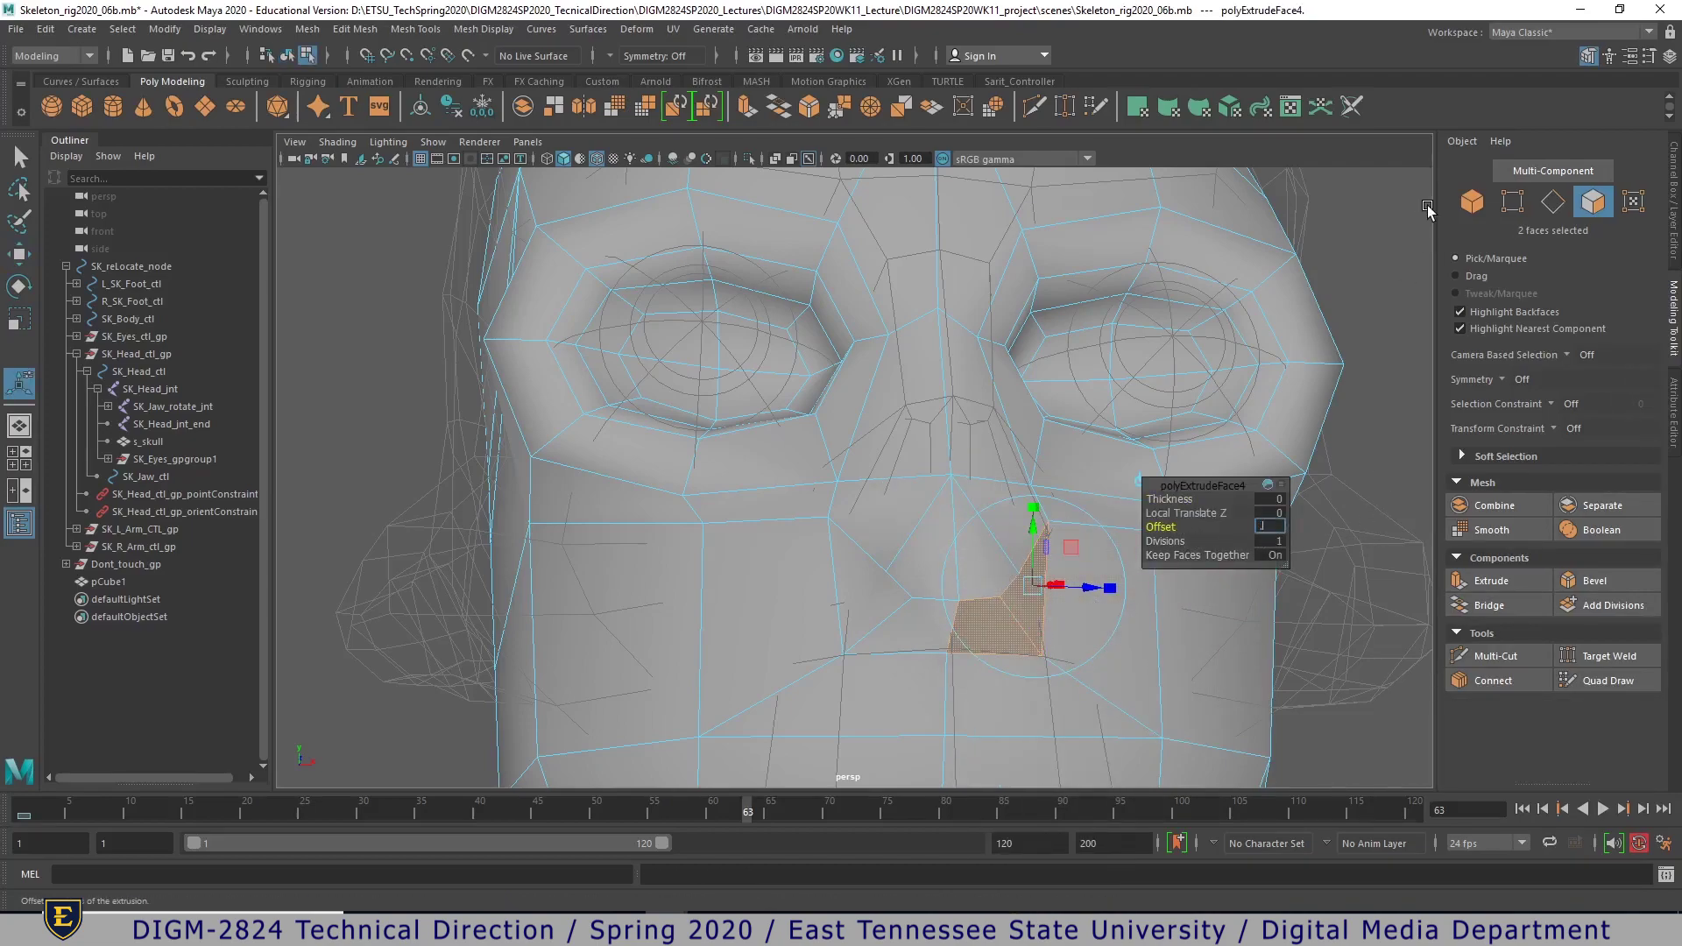
{"action": "key", "text": "Return"}
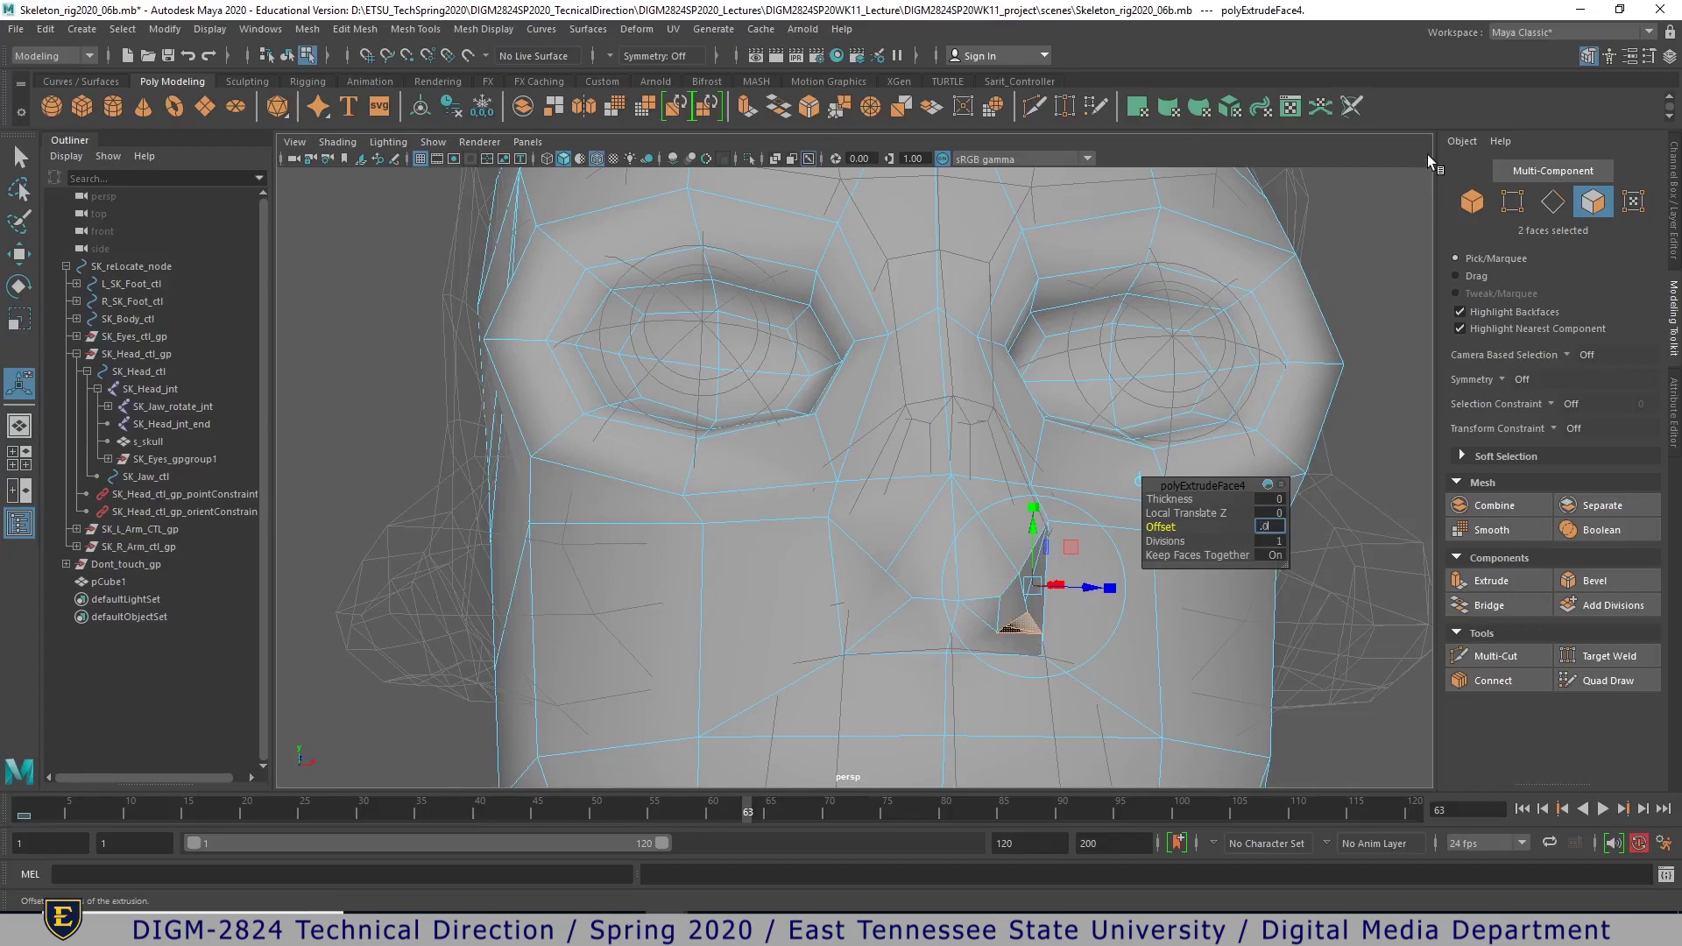
{"action": "key", "text": "Return"}
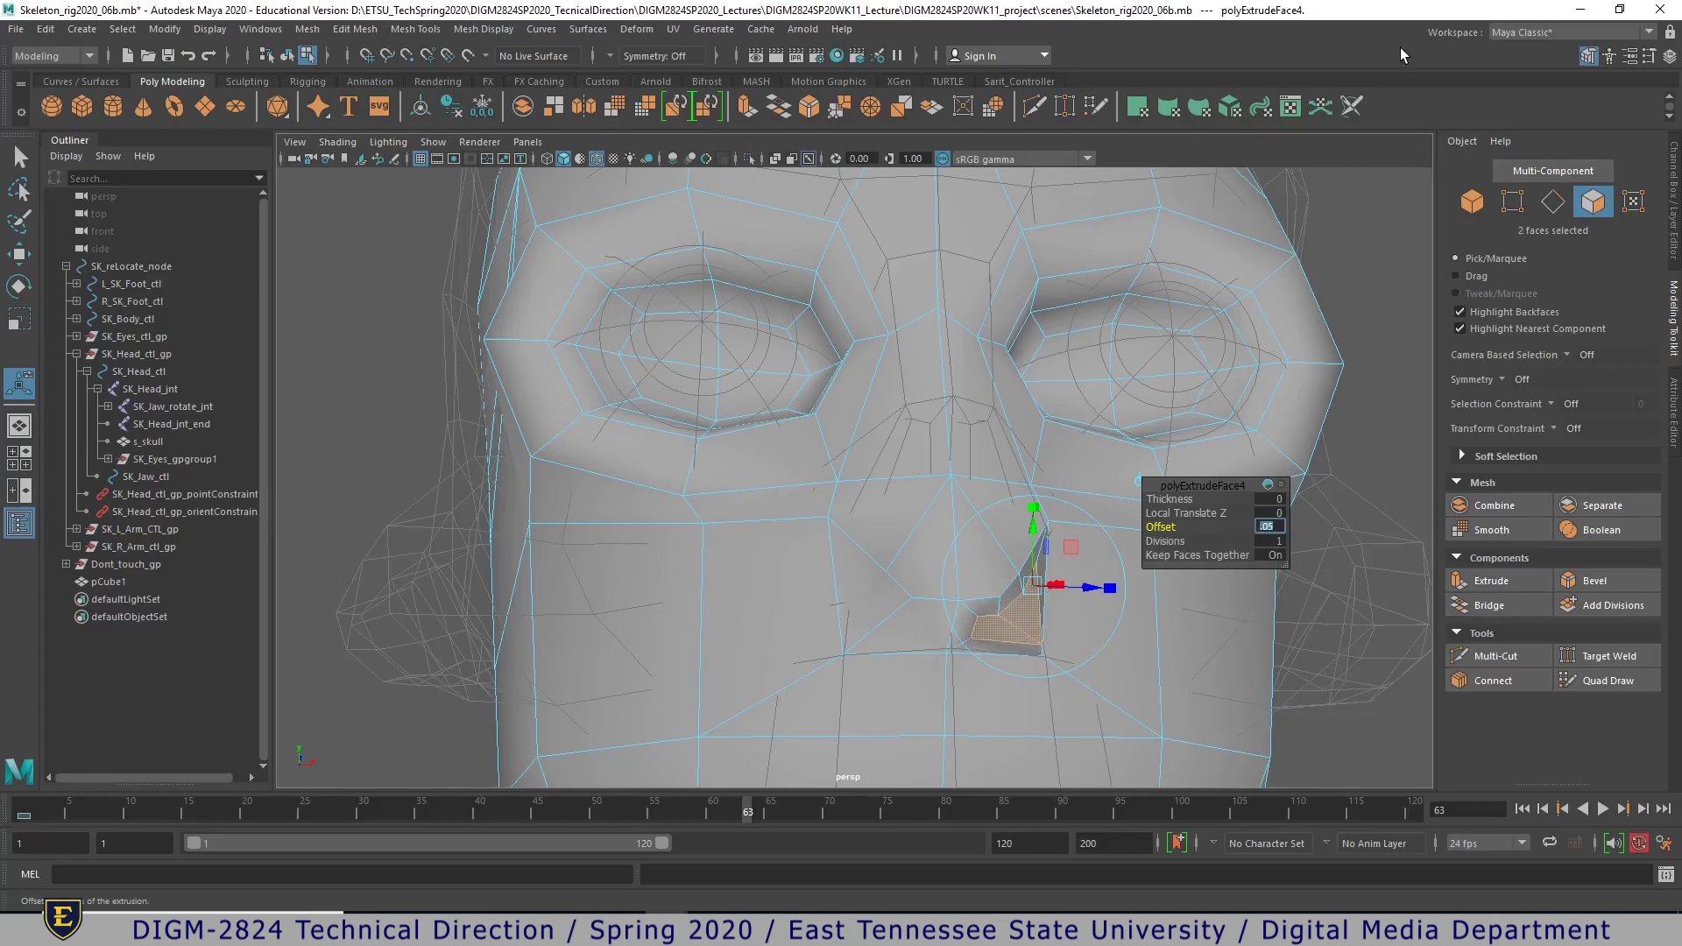
- Refine the nostril extrusion's offset, trying 0.07 and settling on 0.06
{"action": "mouse_move", "coordinate": [1086, 696]}
{"action": "left_mouse_down", "text": "alt"}
{"action": "mouse_move", "coordinate": [983, 687]}
{"action": "mouse_move", "coordinate": [960, 717]}
{"action": "mouse_move", "coordinate": [1078, 728]}
{"action": "mouse_move", "coordinate": [1107, 698]}
{"action": "mouse_move", "coordinate": [1073, 661]}
{"action": "mouse_move", "coordinate": [1086, 666]}
{"action": "left_mouse_up", "text": "alt"}
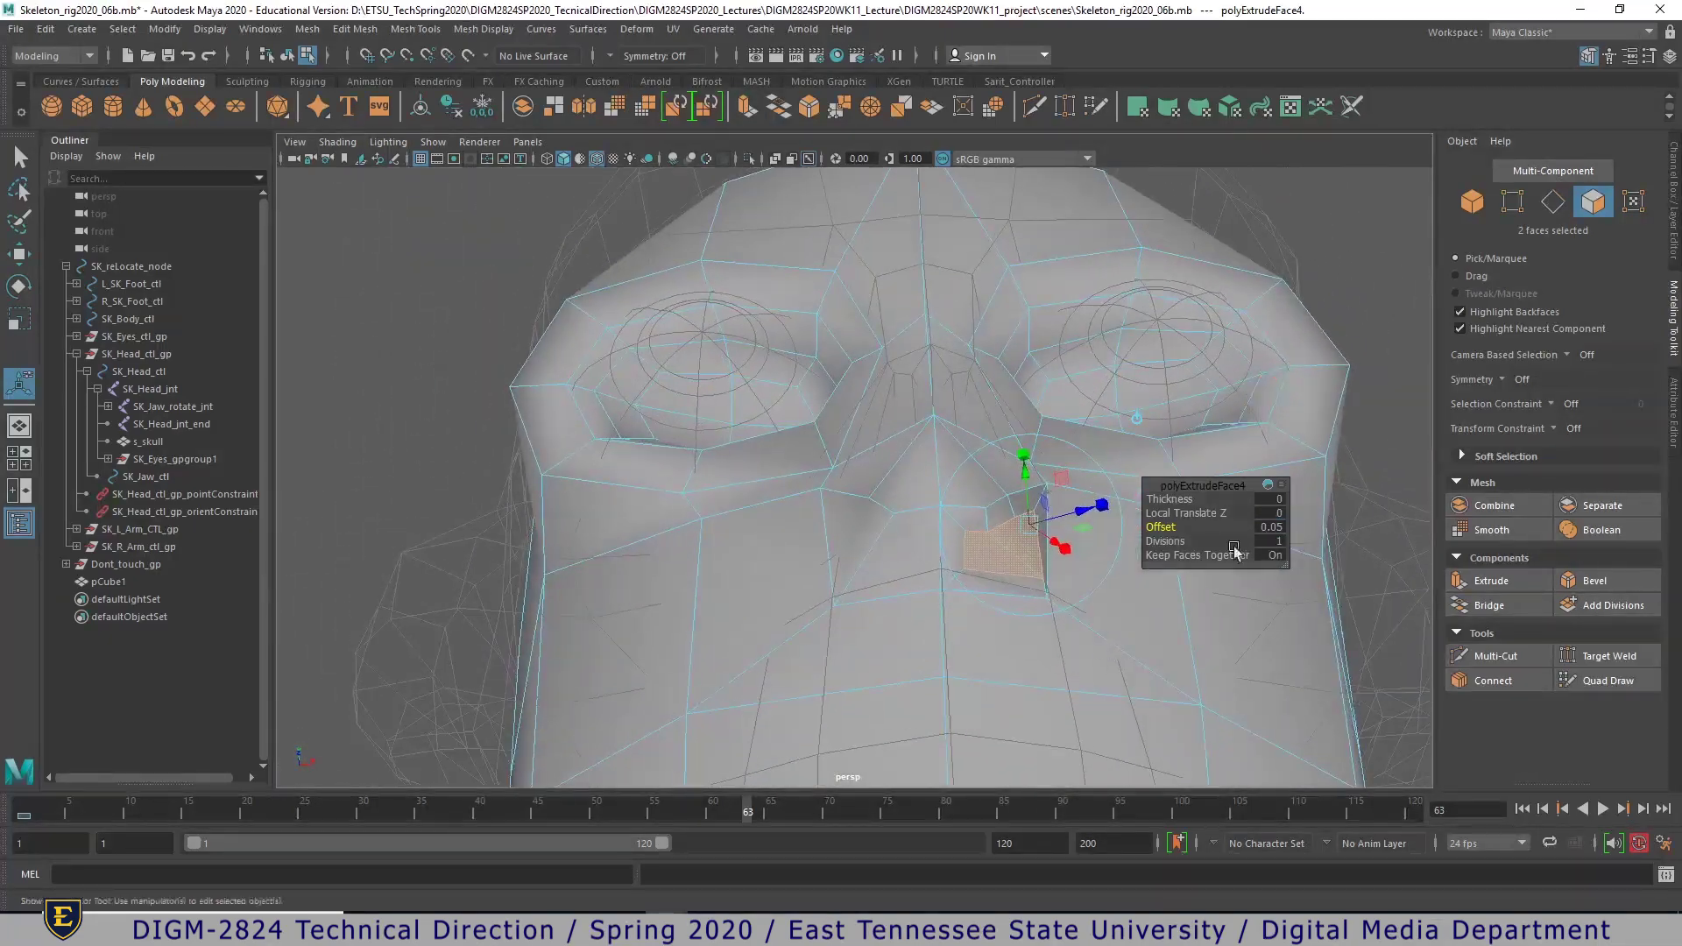
{"action": "left_click", "coordinate": [1276, 531]}
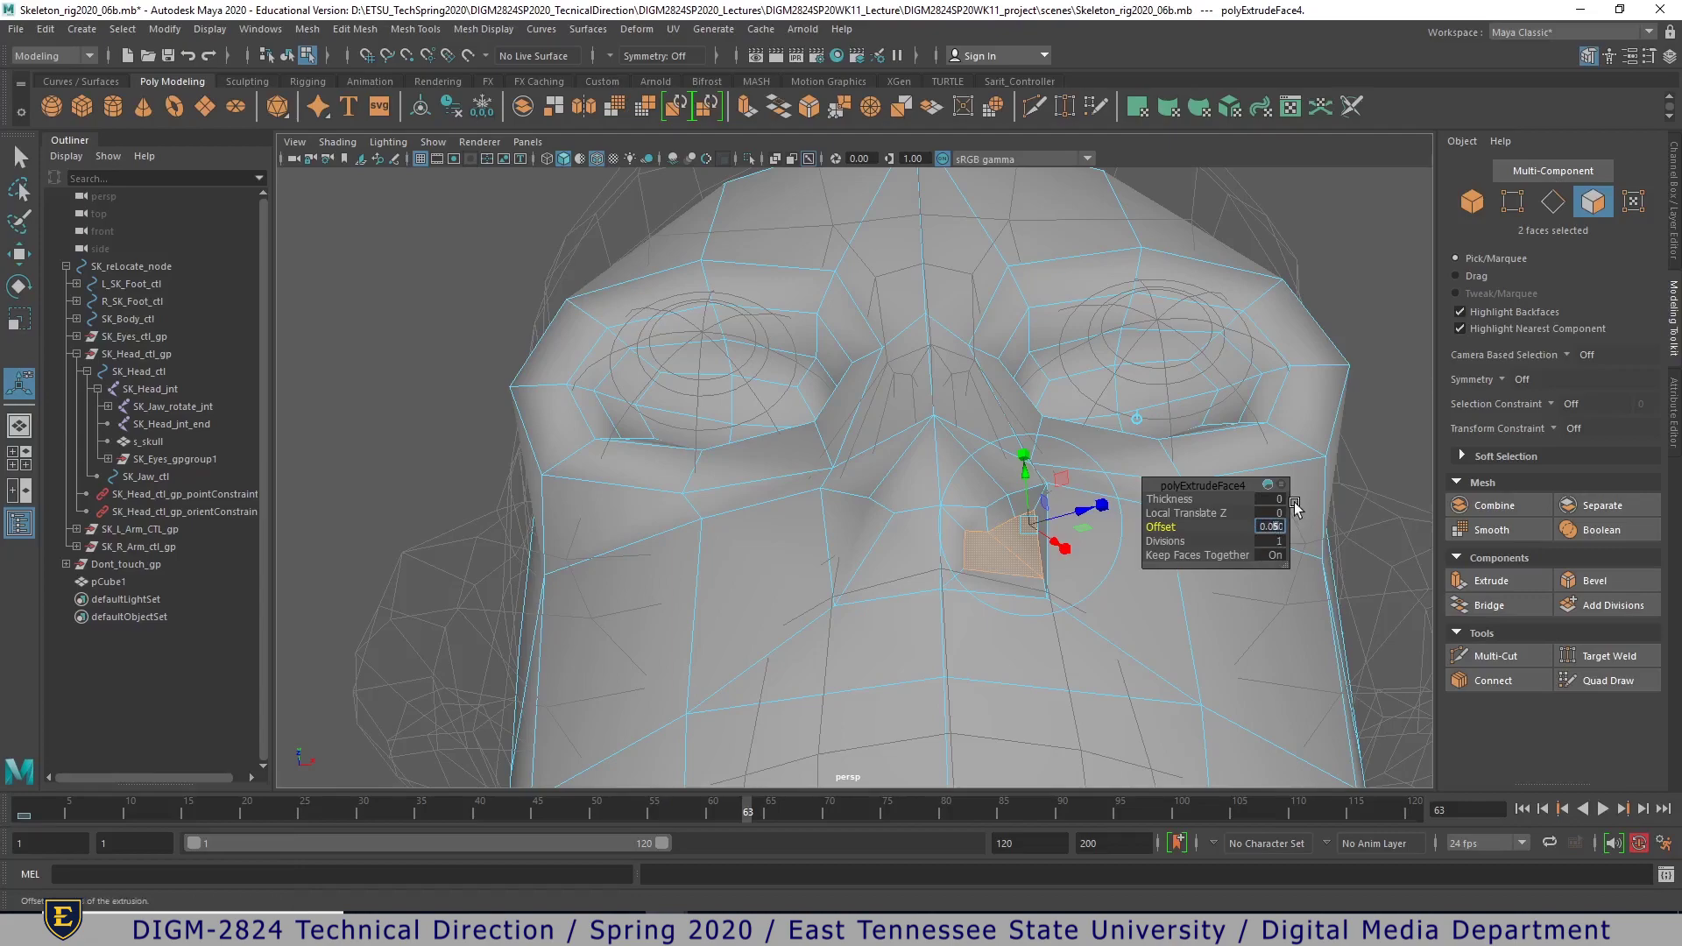
{"action": "key", "text": "Return"}
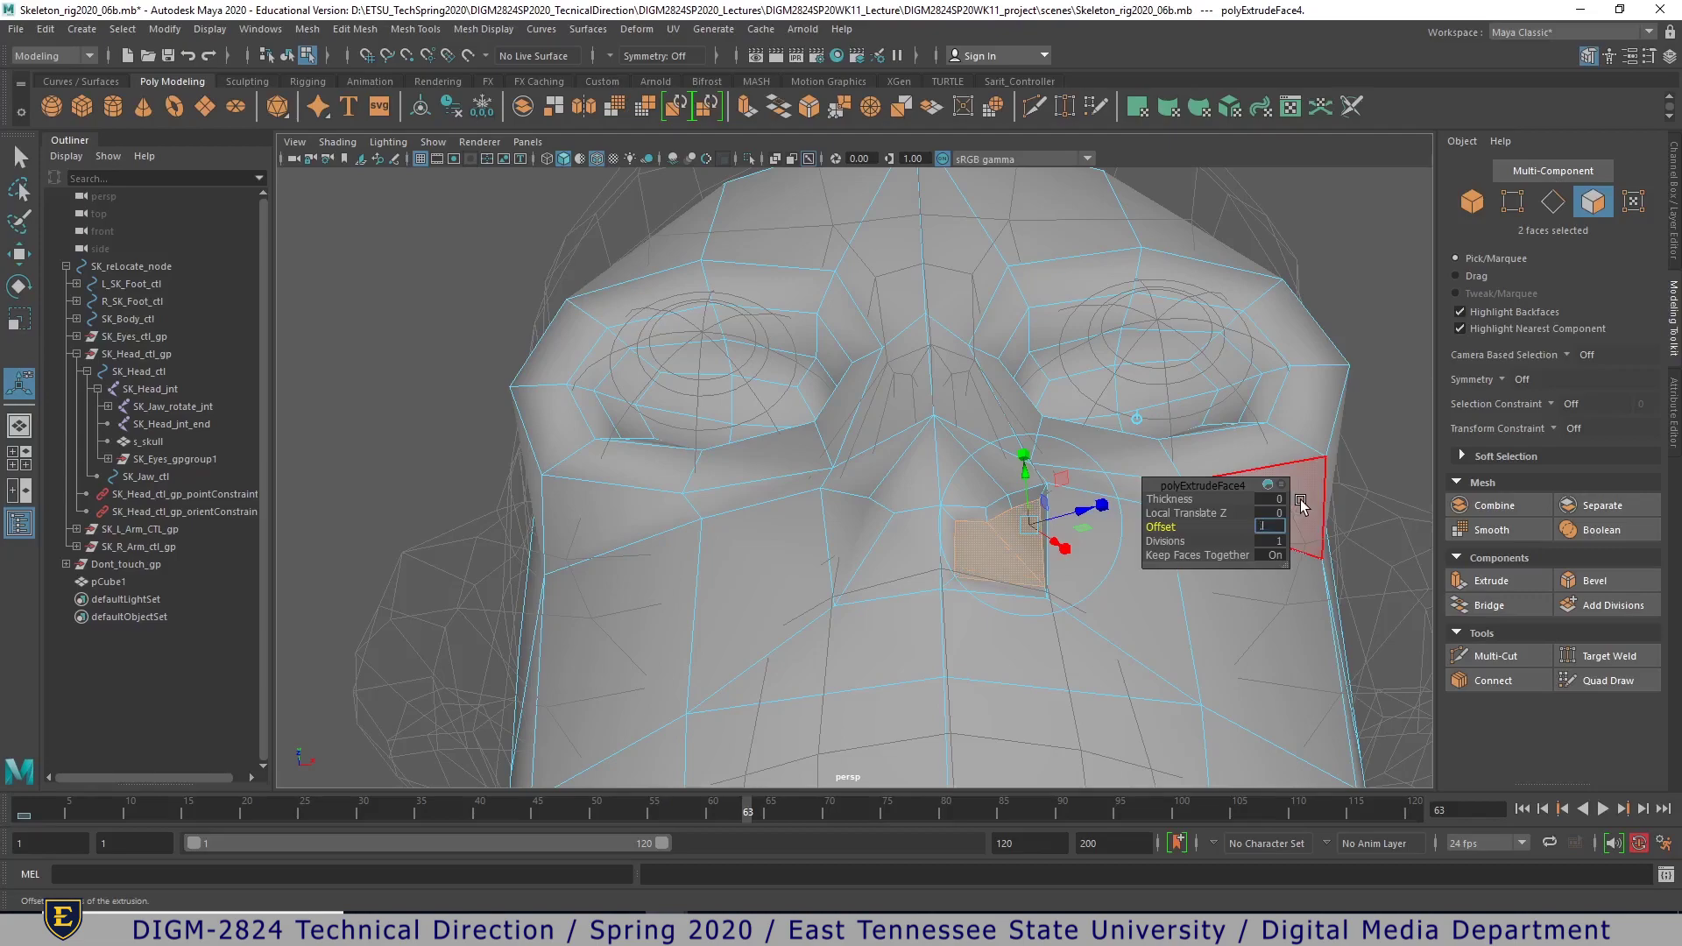
{"action": "type", "text": ".07"}
{"action": "key", "text": "Return"}
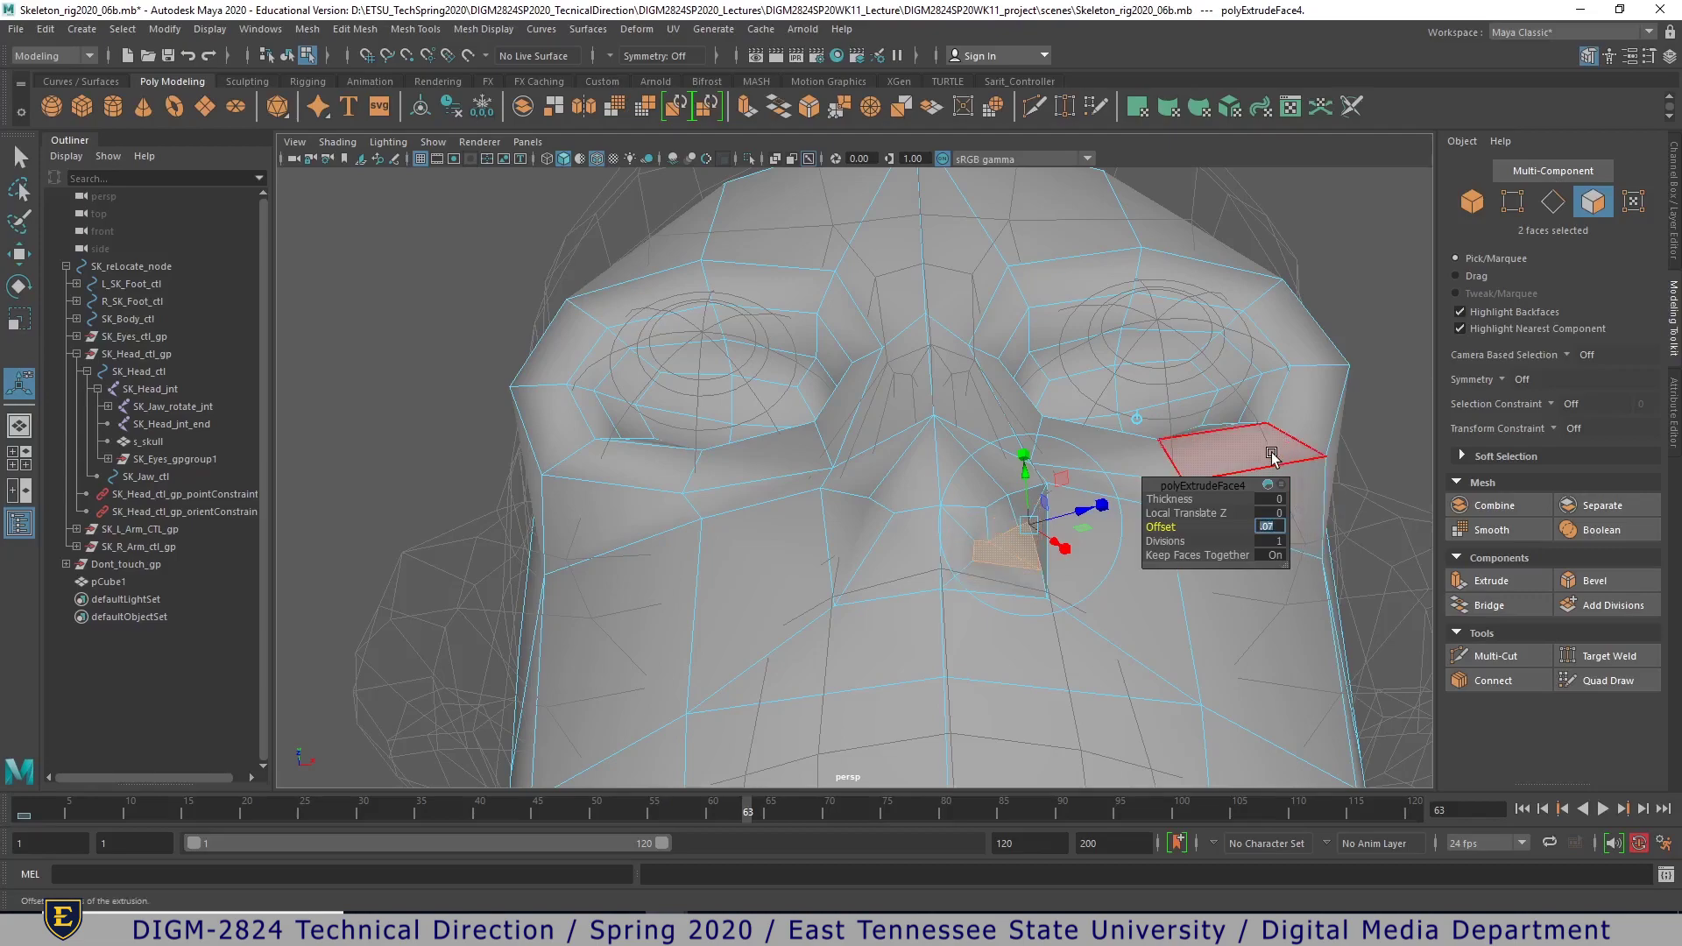
{"action": "left_click_drag", "start_coordinate": [946, 642], "coordinate": [1007, 648], "text": "alt"}
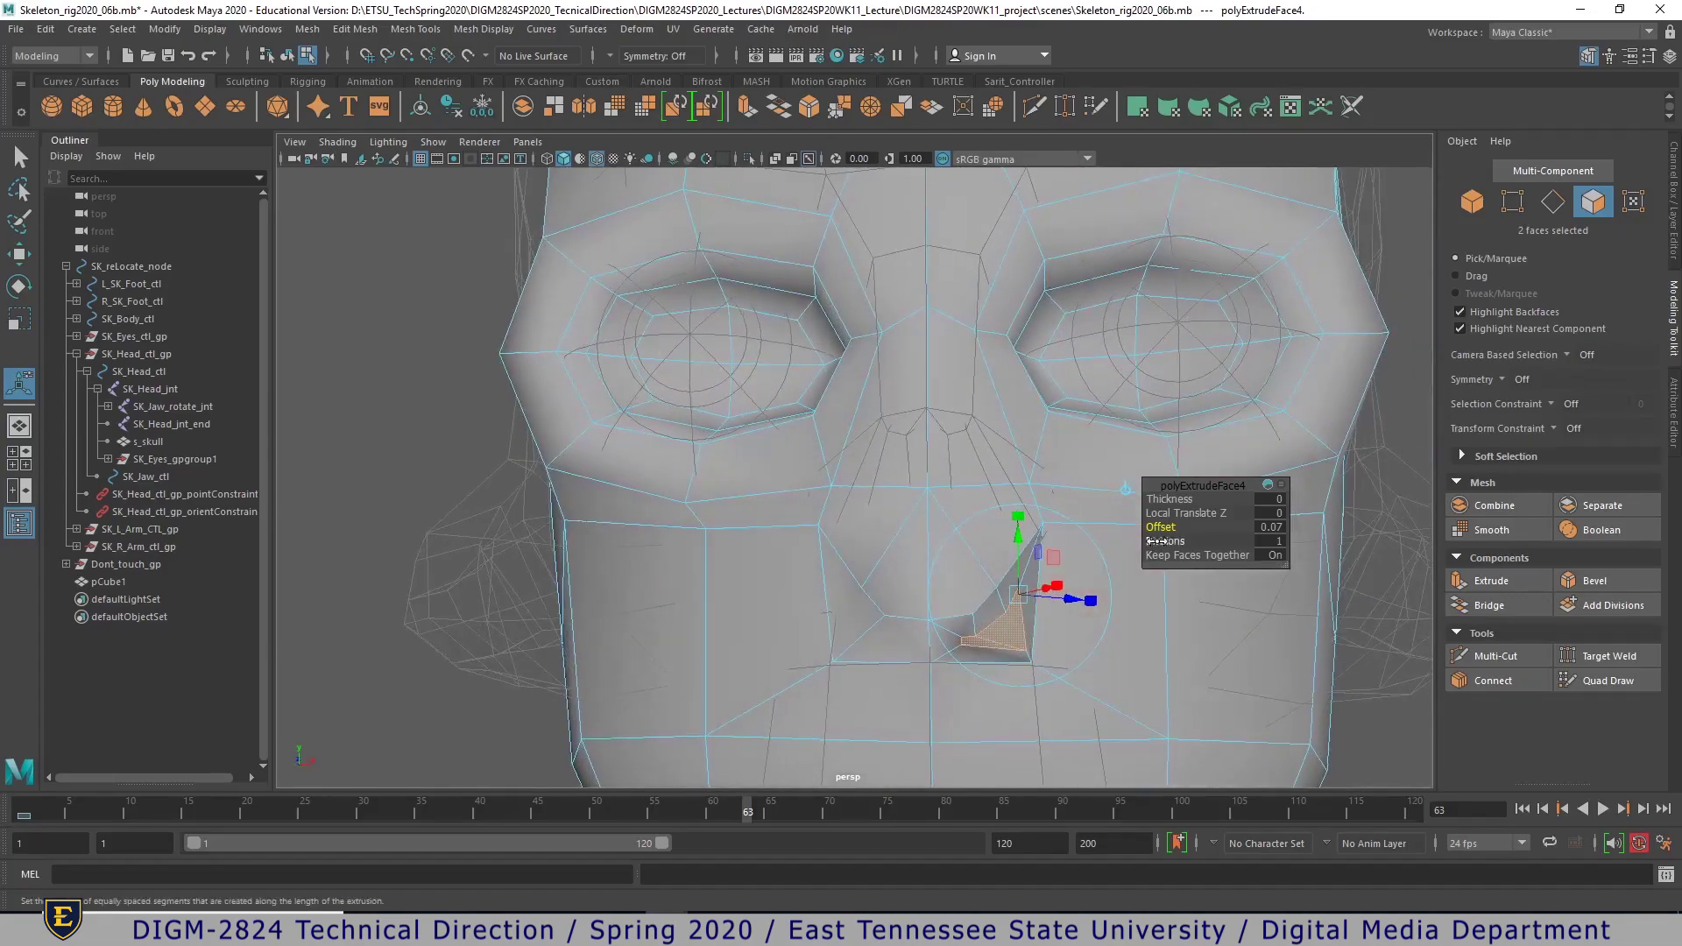
{"action": "left_click", "coordinate": [1272, 526]}
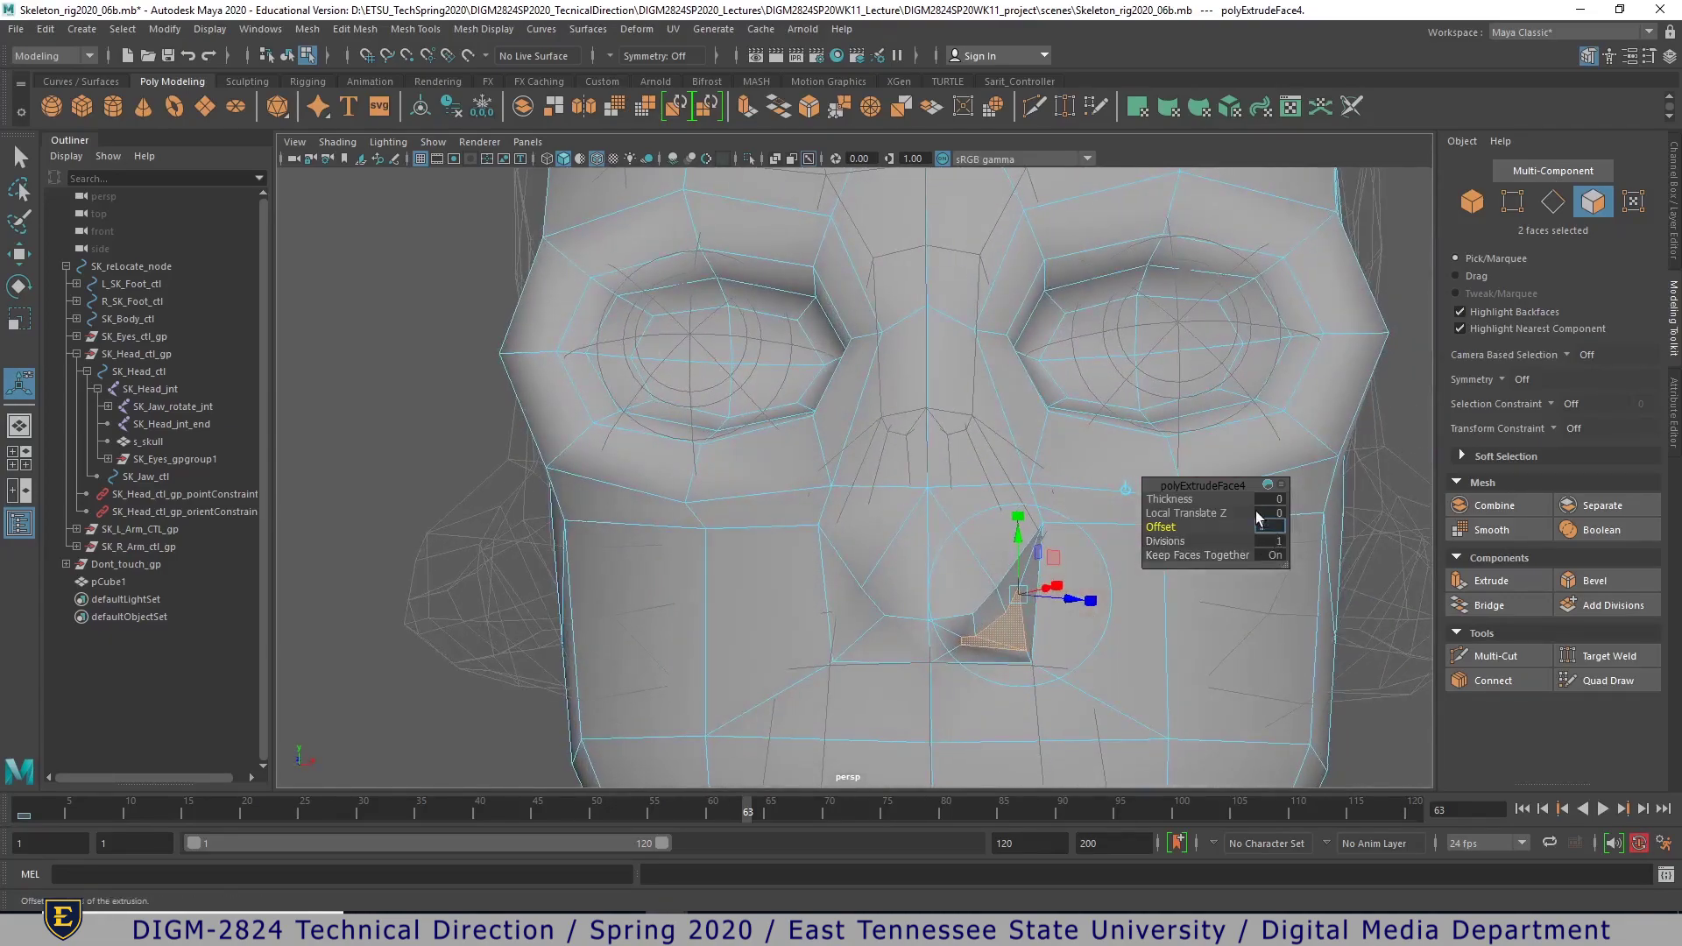
{"action": "type", "text": ".06"}
{"action": "key", "text": "Return"}
- Extrude the inset nostril faces again and push them into the nose, about -0.046 in local Z
{"action": "left_click_drag", "start_coordinate": [1100, 752], "coordinate": [1100, 708], "text": "alt"}
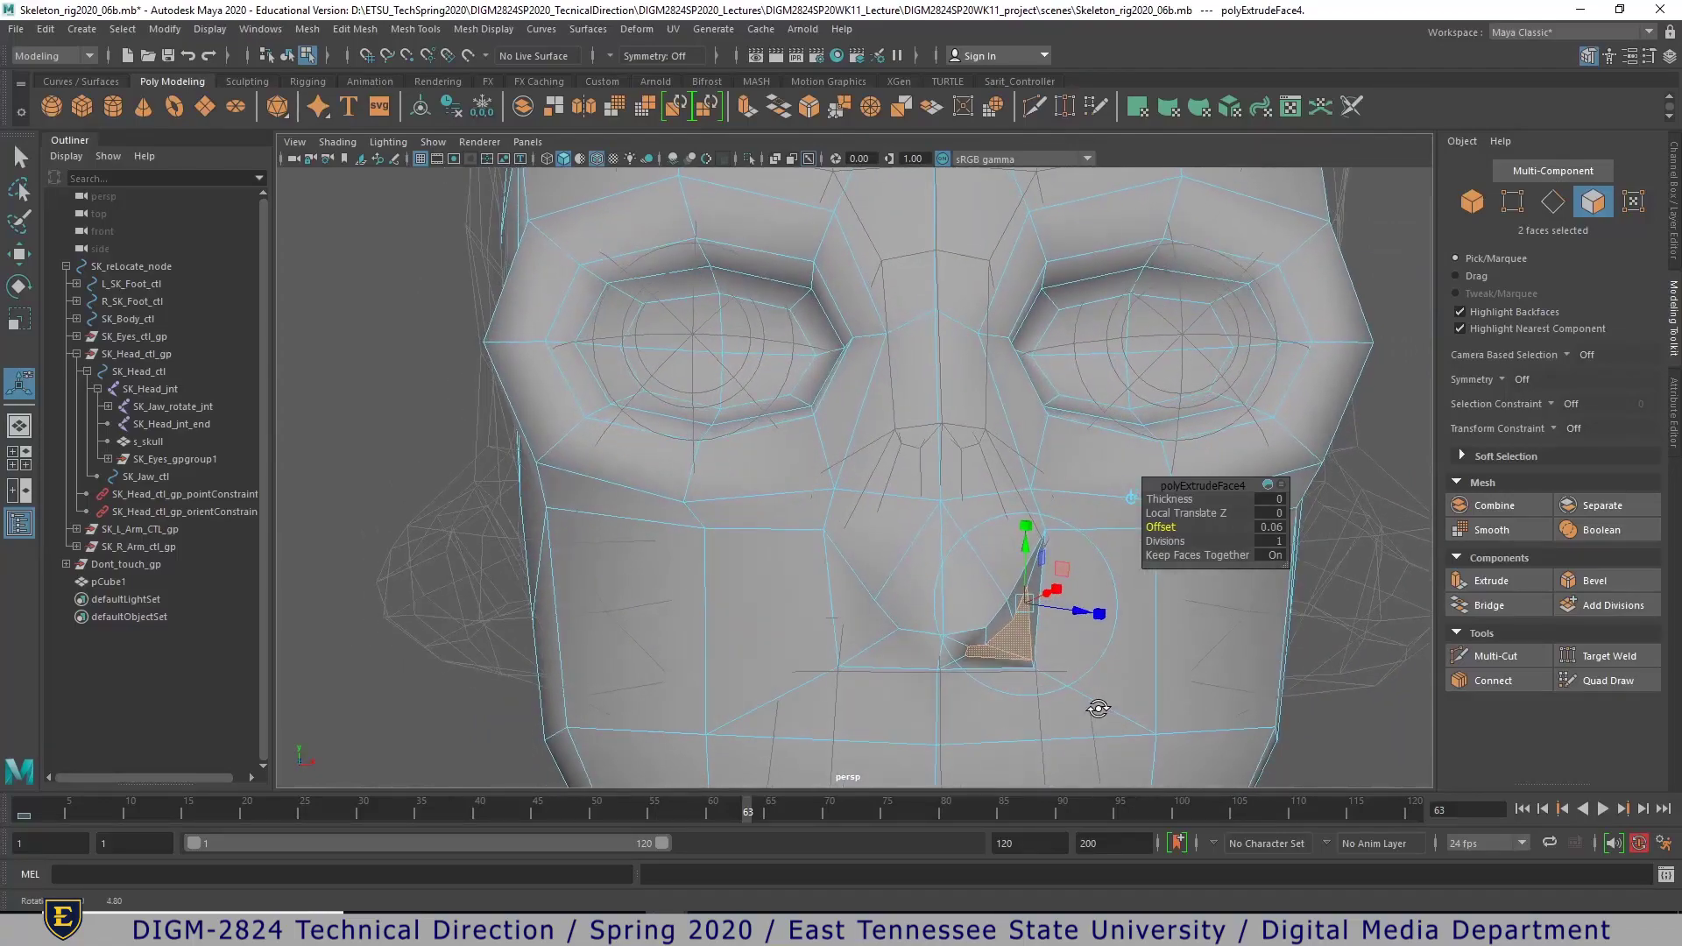
{"action": "left_click_drag", "start_coordinate": [1098, 613], "coordinate": [1051, 553]}
{"action": "right_click_drag", "start_coordinate": [1002, 594], "coordinate": [990, 571], "text": "shift"}
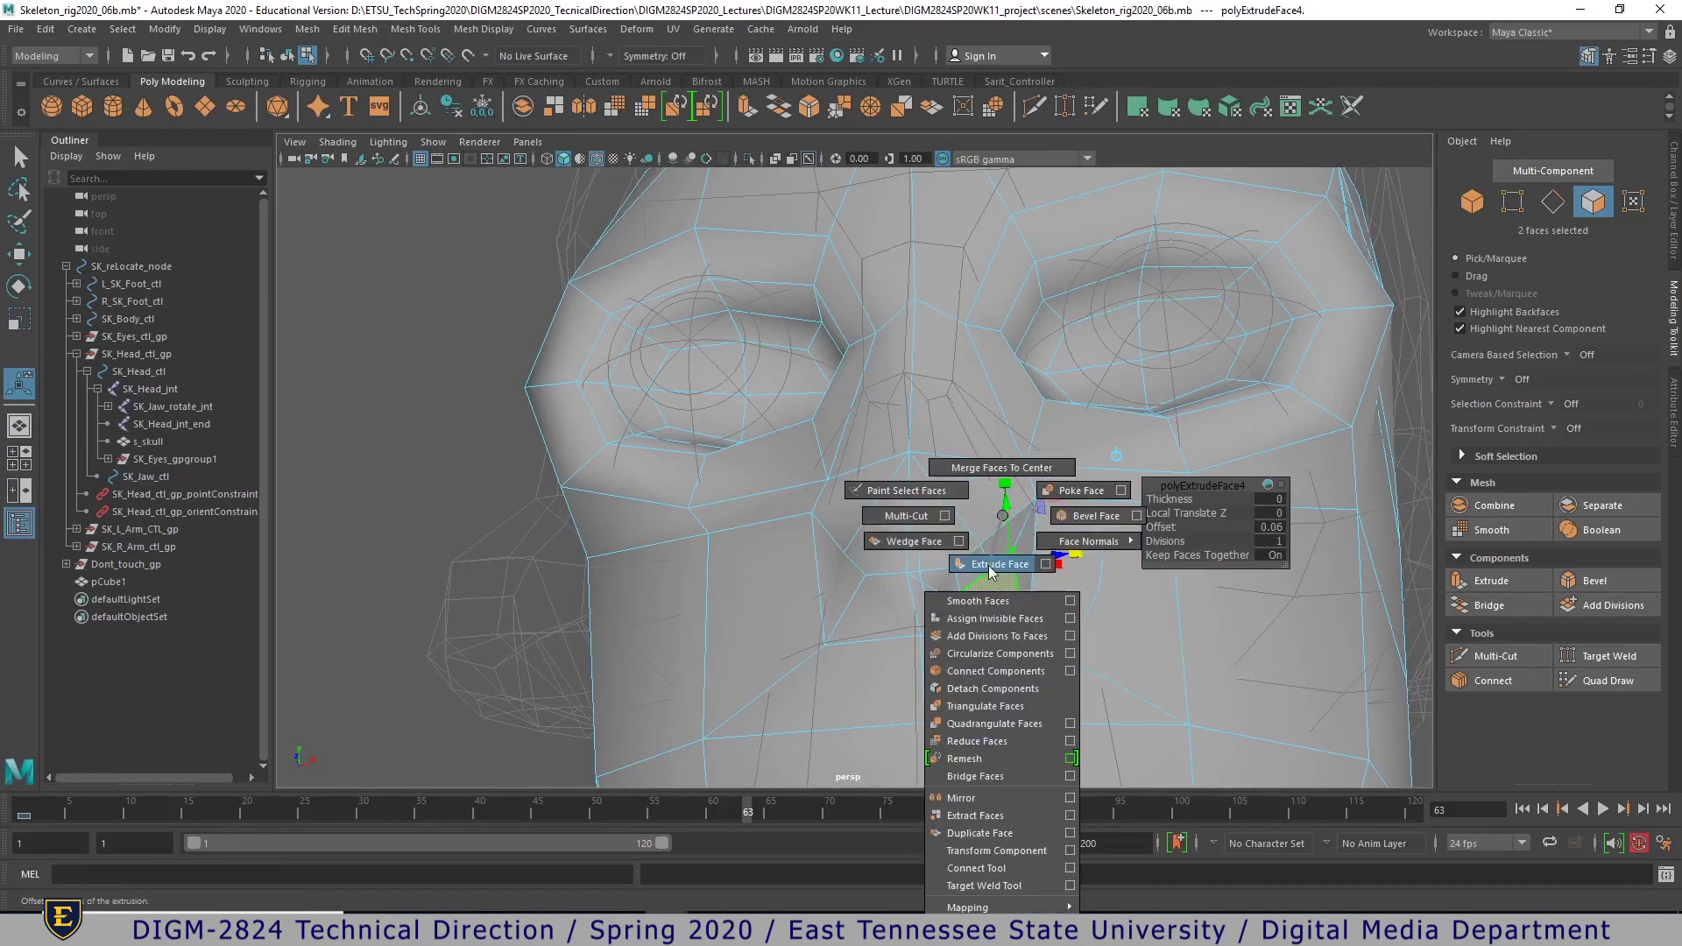
{"action": "right_click_drag", "start_coordinate": [990, 571], "coordinate": [991, 571], "text": "shift"}
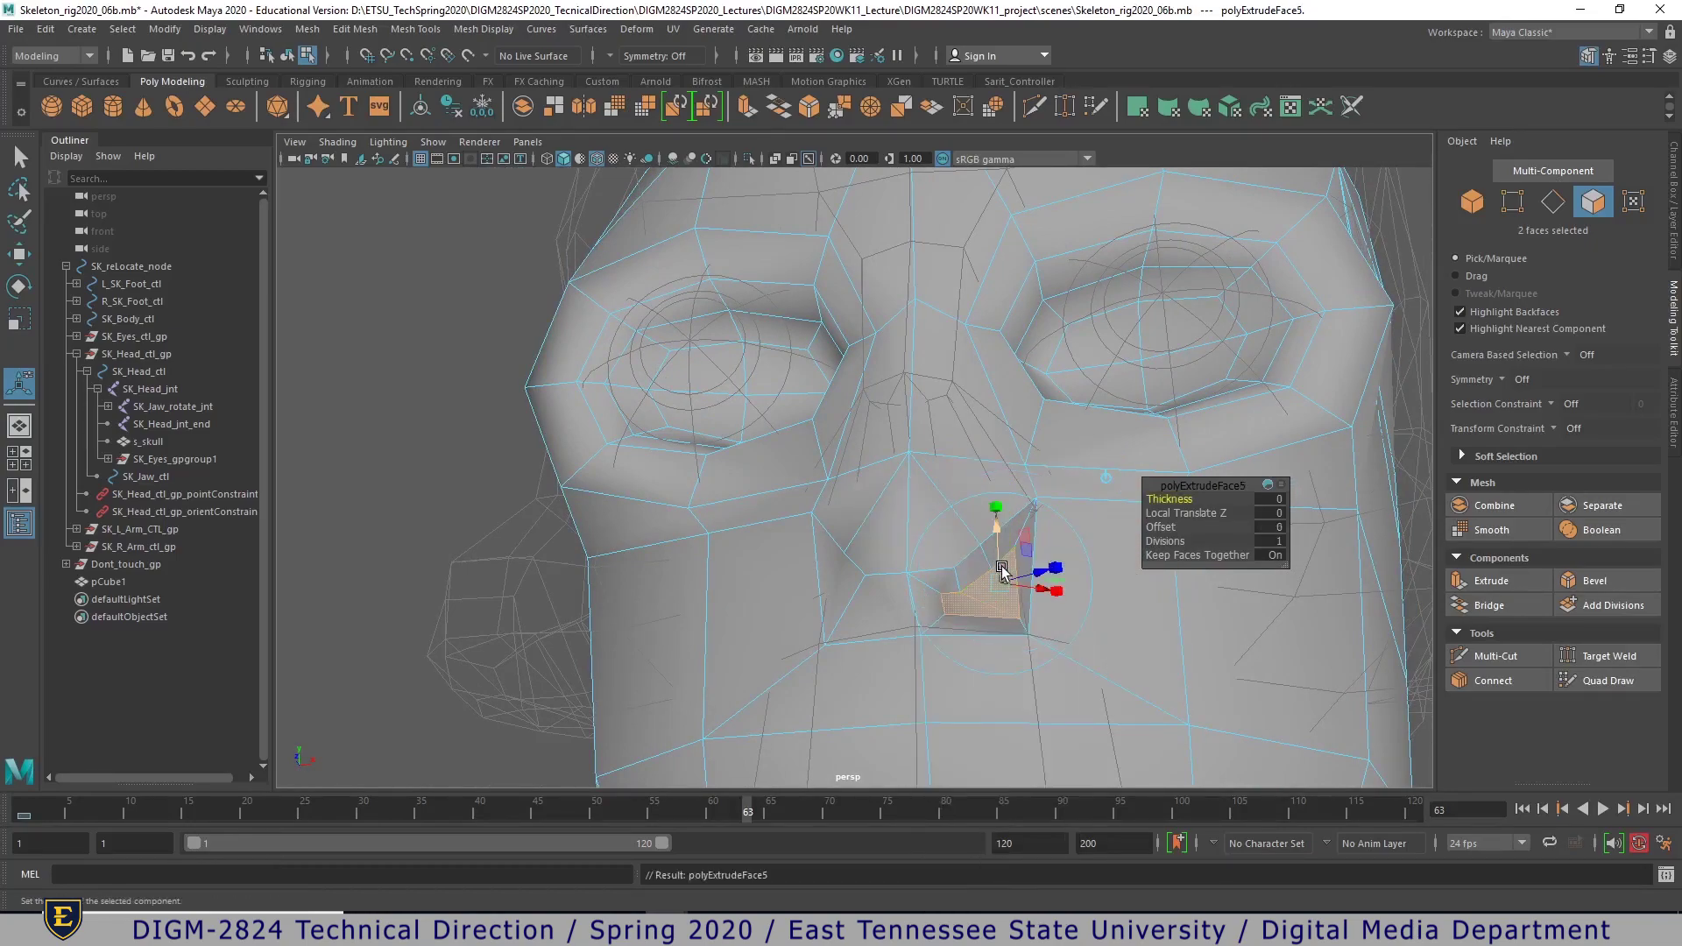
{"action": "left_click_drag", "start_coordinate": [1034, 578], "coordinate": [983, 582]}
{"action": "left_click_drag", "start_coordinate": [1070, 623], "coordinate": [1007, 630], "text": "alt"}
{"action": "right_click_drag", "start_coordinate": [1006, 631], "coordinate": [1006, 680], "text": "alt"}
{"action": "left_click_drag", "start_coordinate": [1006, 680], "coordinate": [980, 664], "text": "alt"}
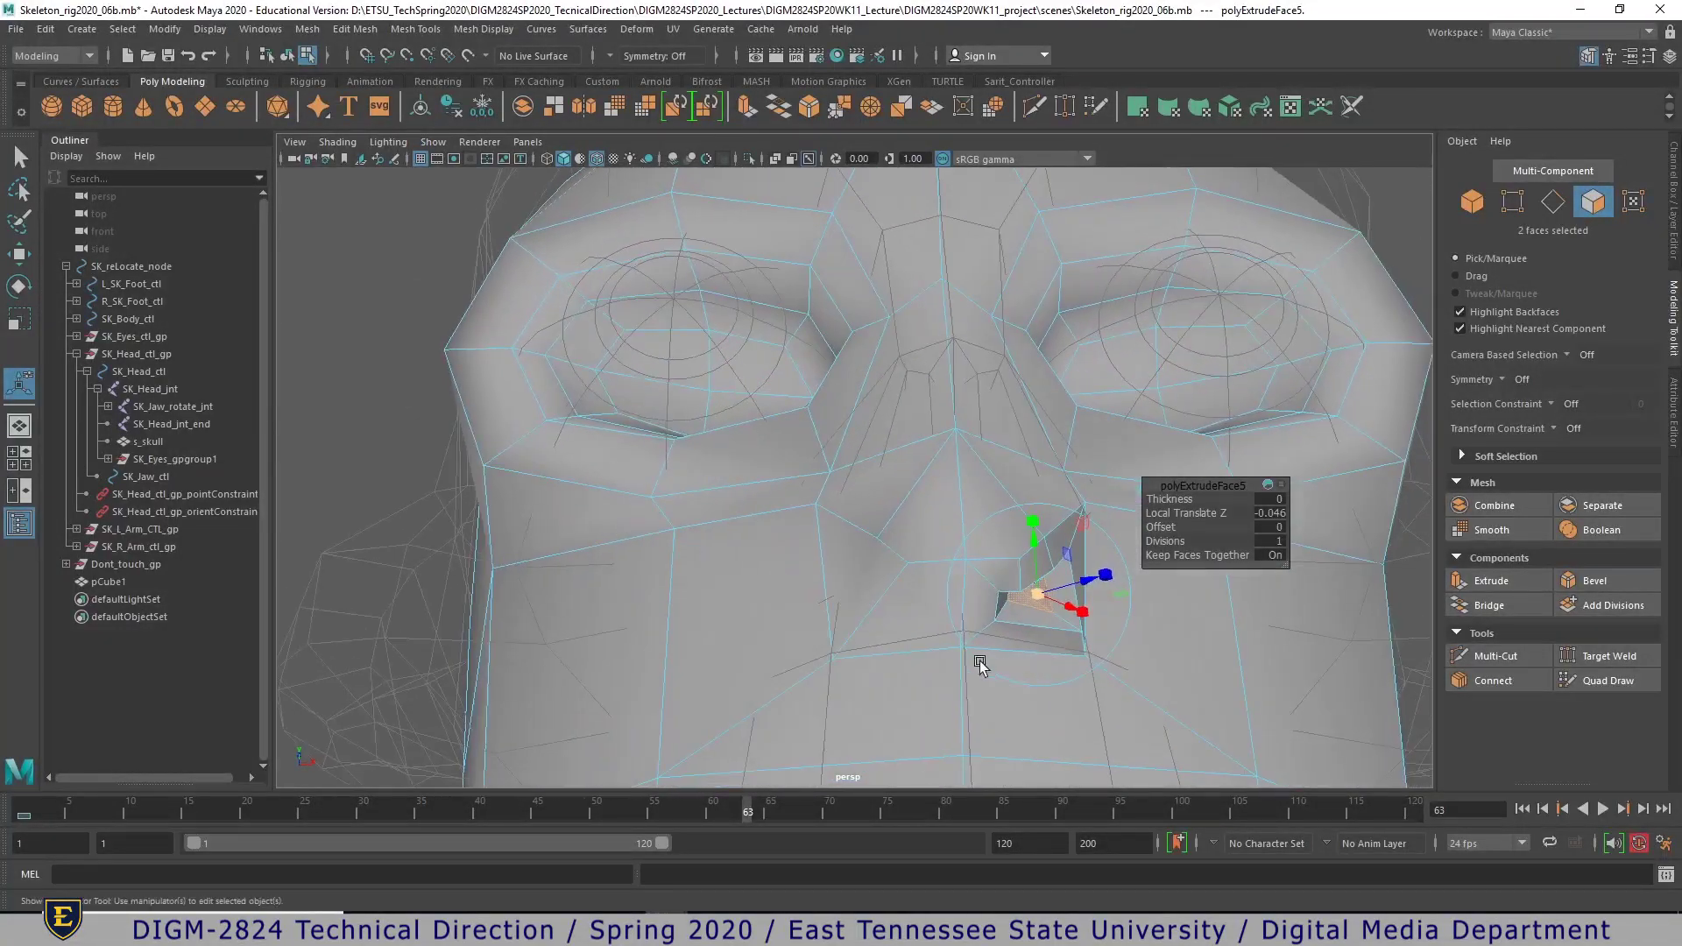
- Select the matching underside and side faces on the nose's other half and extrude them with an offset of 0.06
{"action": "left_click", "coordinate": [905, 616]}
{"action": "left_click", "coordinate": [854, 569], "text": "shift"}
{"action": "right_click_drag", "start_coordinate": [860, 565], "coordinate": [869, 578], "text": "shift"}
{"action": "left_click", "coordinate": [1275, 527]}
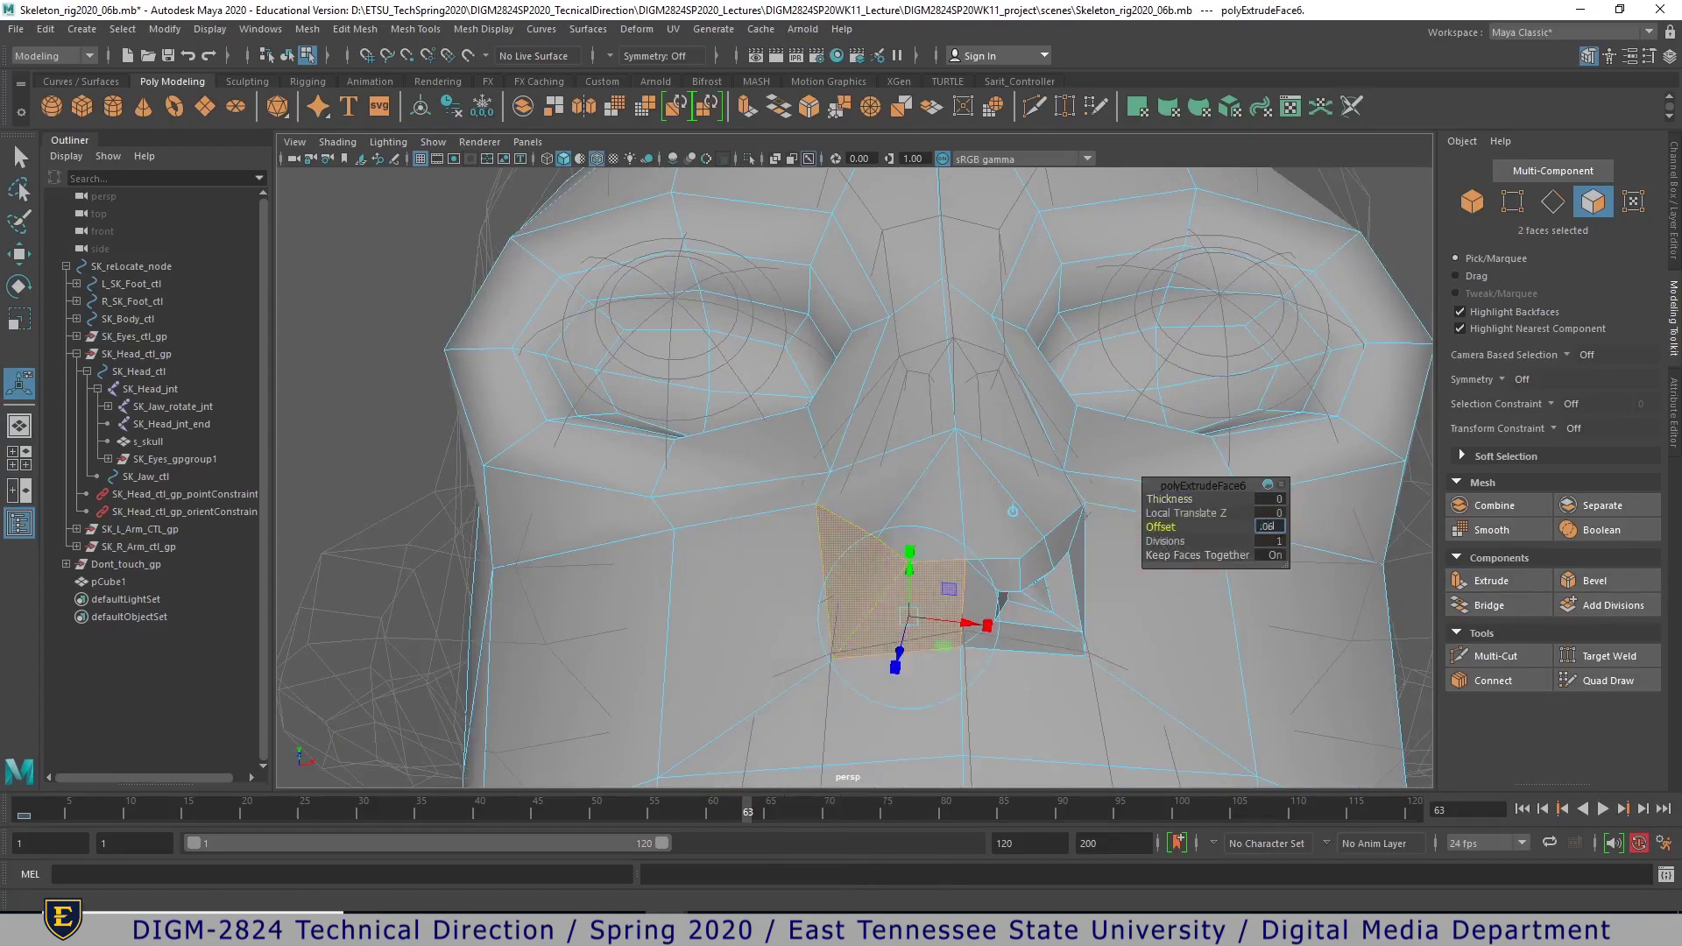
{"action": "key", "text": "Return"}
{"action": "left_click_drag", "start_coordinate": [1116, 727], "coordinate": [1102, 638], "text": "alt"}
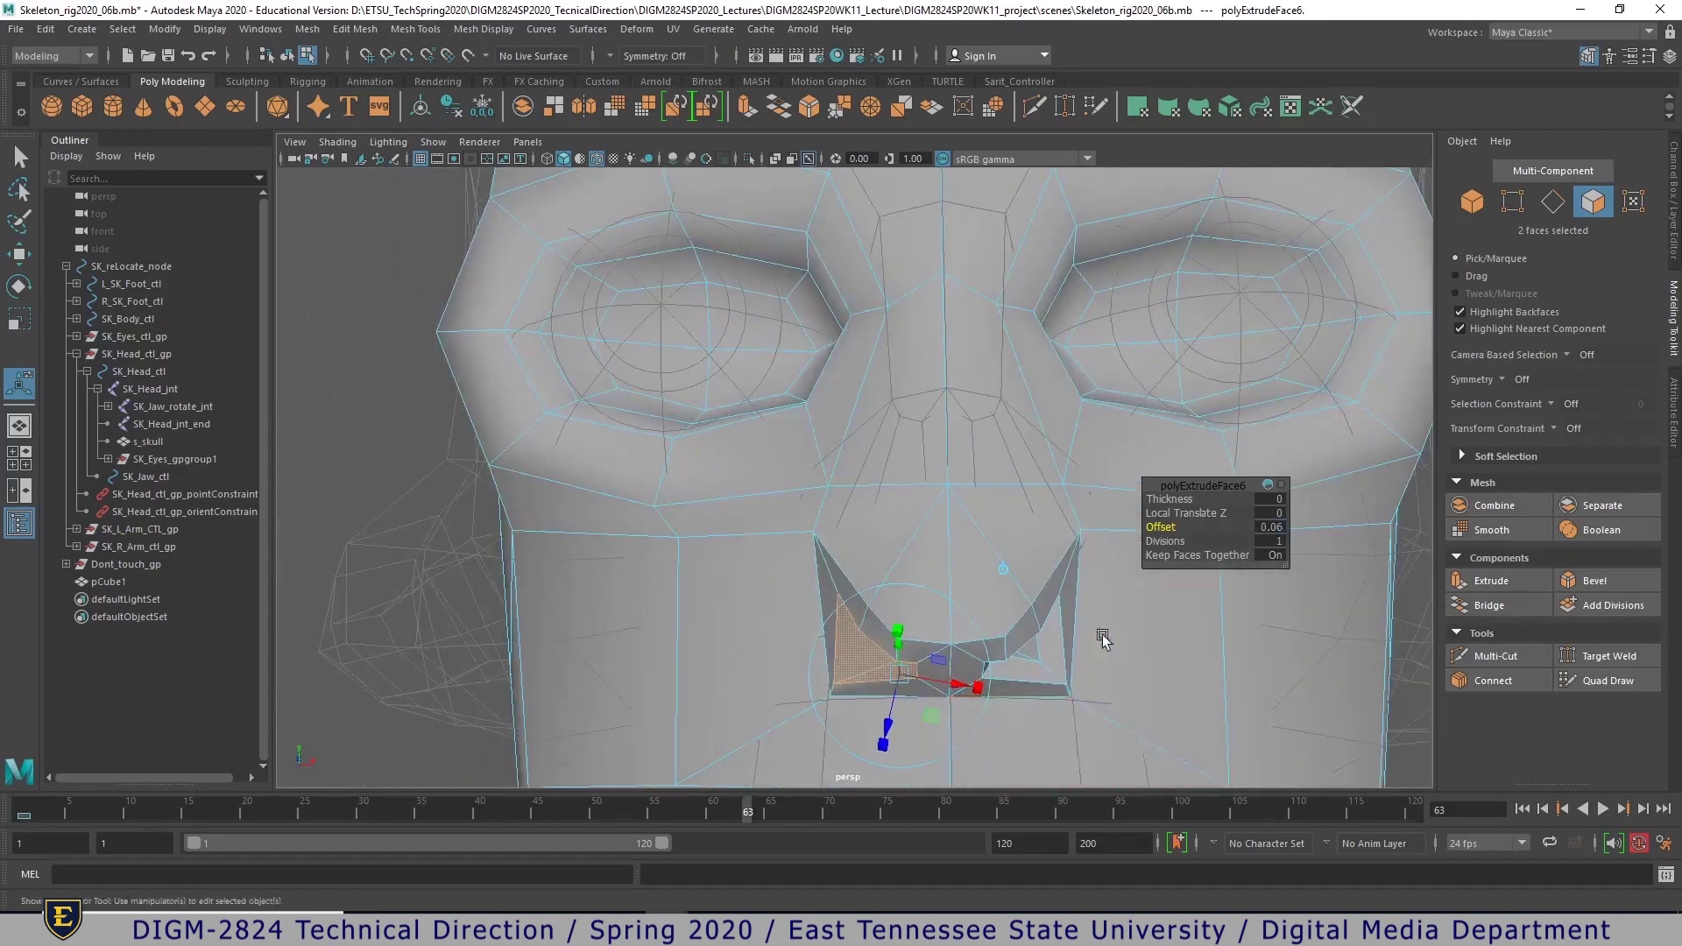
- Extrude the second nostril's inset faces again and push them inward, about -0.055 in local Z
{"action": "right_click", "coordinate": [854, 647], "text": "shift"}
{"action": "left_click", "coordinate": [871, 572]}
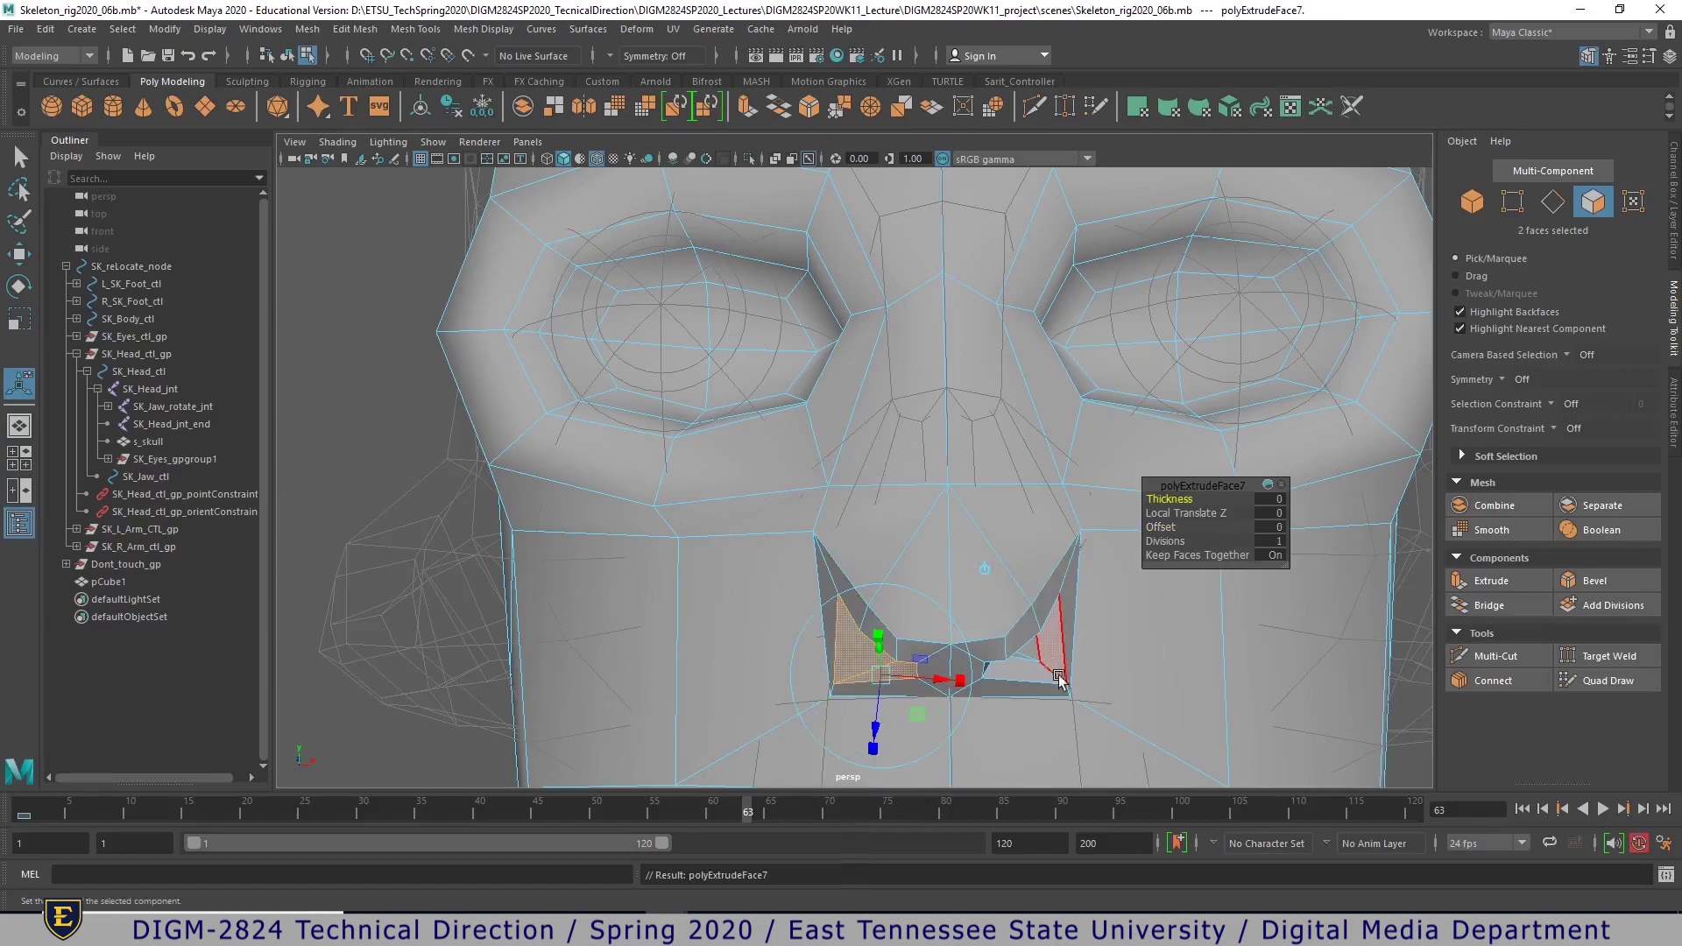
{"action": "left_click_drag", "start_coordinate": [873, 723], "coordinate": [853, 646]}
{"action": "left_click", "coordinate": [963, 653]}
{"action": "left_click_drag", "start_coordinate": [1009, 698], "coordinate": [950, 615], "text": "alt"}
{"action": "left_click_drag", "start_coordinate": [960, 554], "coordinate": [941, 616]}
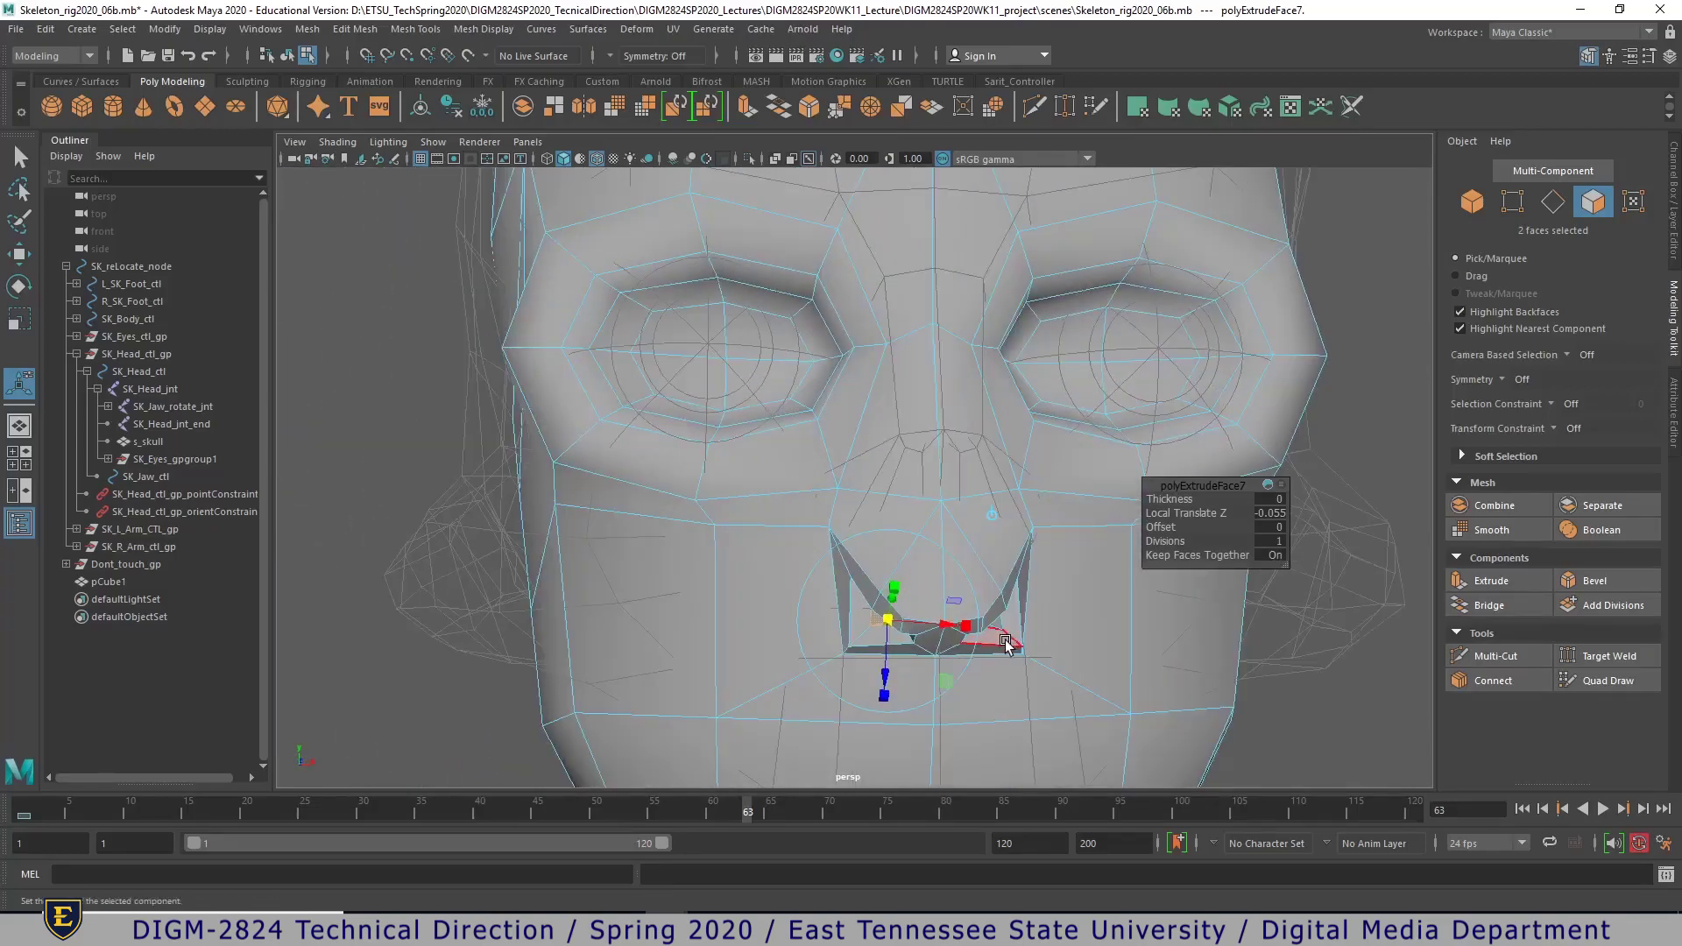
- Set Symmetry to Object X and move the inner faces of both nostrils slightly up
{"action": "left_click", "coordinate": [1500, 378]}
{"action": "left_click", "coordinate": [1529, 406]}
{"action": "left_click_drag", "start_coordinate": [986, 663], "coordinate": [1012, 646]}
{"action": "key", "text": "w"}
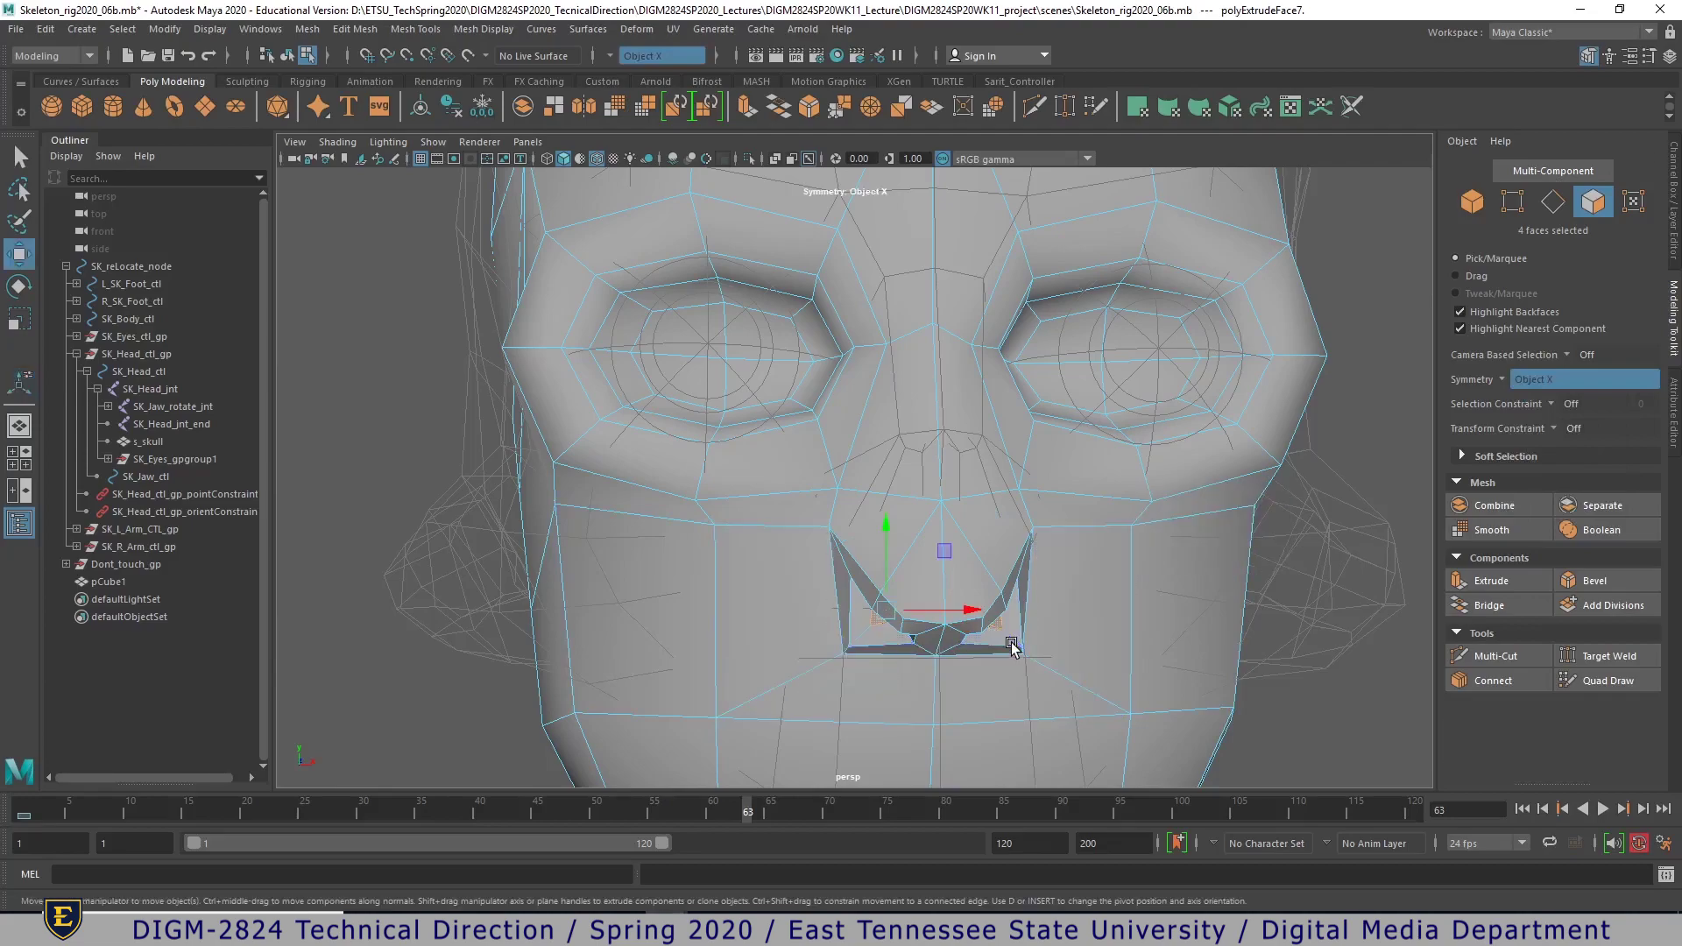
{"action": "left_click_drag", "start_coordinate": [885, 573], "coordinate": [887, 564]}
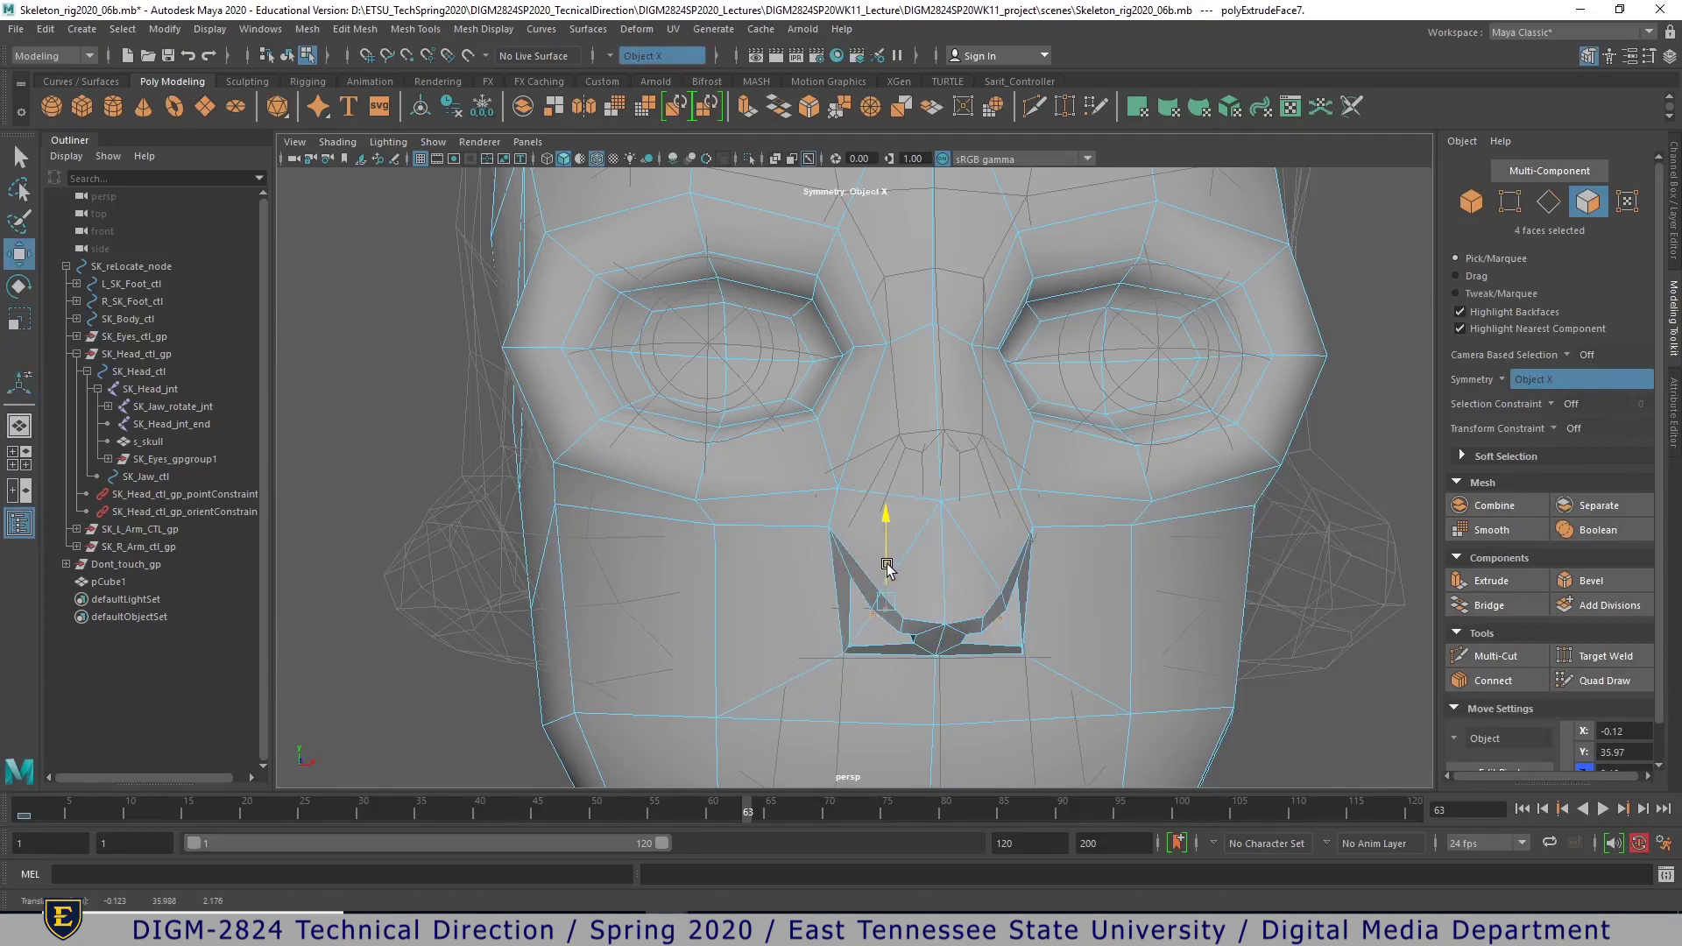
- Move the edges at the lower outer corners of both nostrils up and inward to round the nose base
{"action": "right_click_drag", "start_coordinate": [845, 443], "coordinate": [848, 396]}
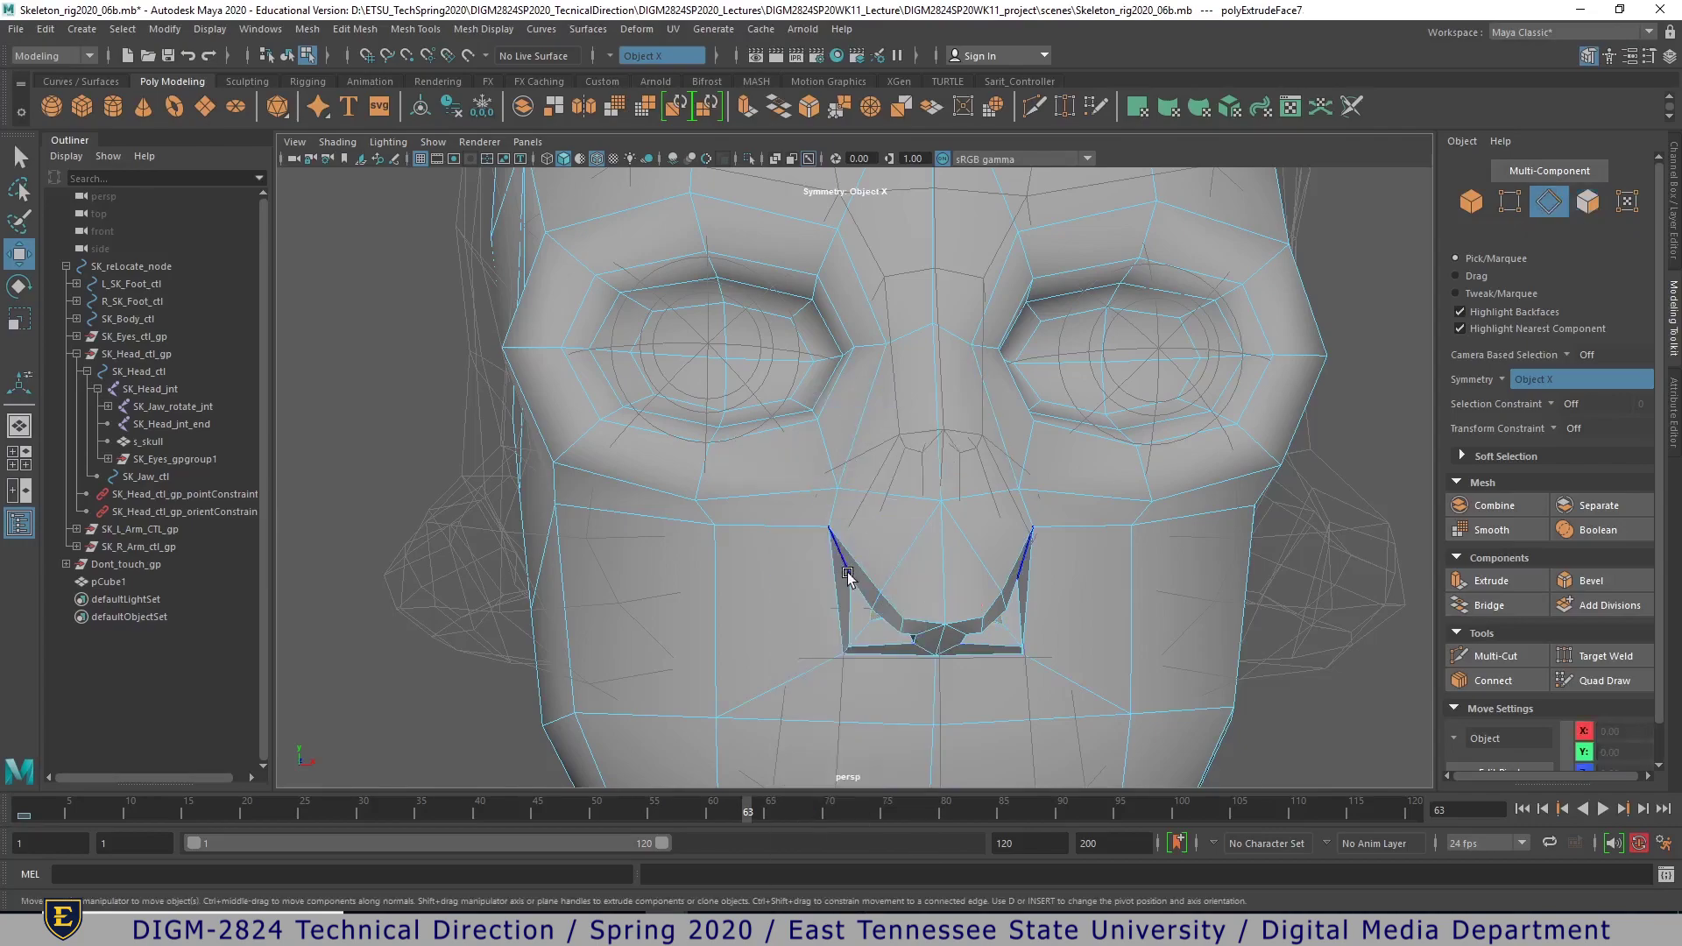
{"action": "left_click", "coordinate": [849, 651]}
{"action": "left_click_drag", "start_coordinate": [905, 599], "coordinate": [923, 578]}
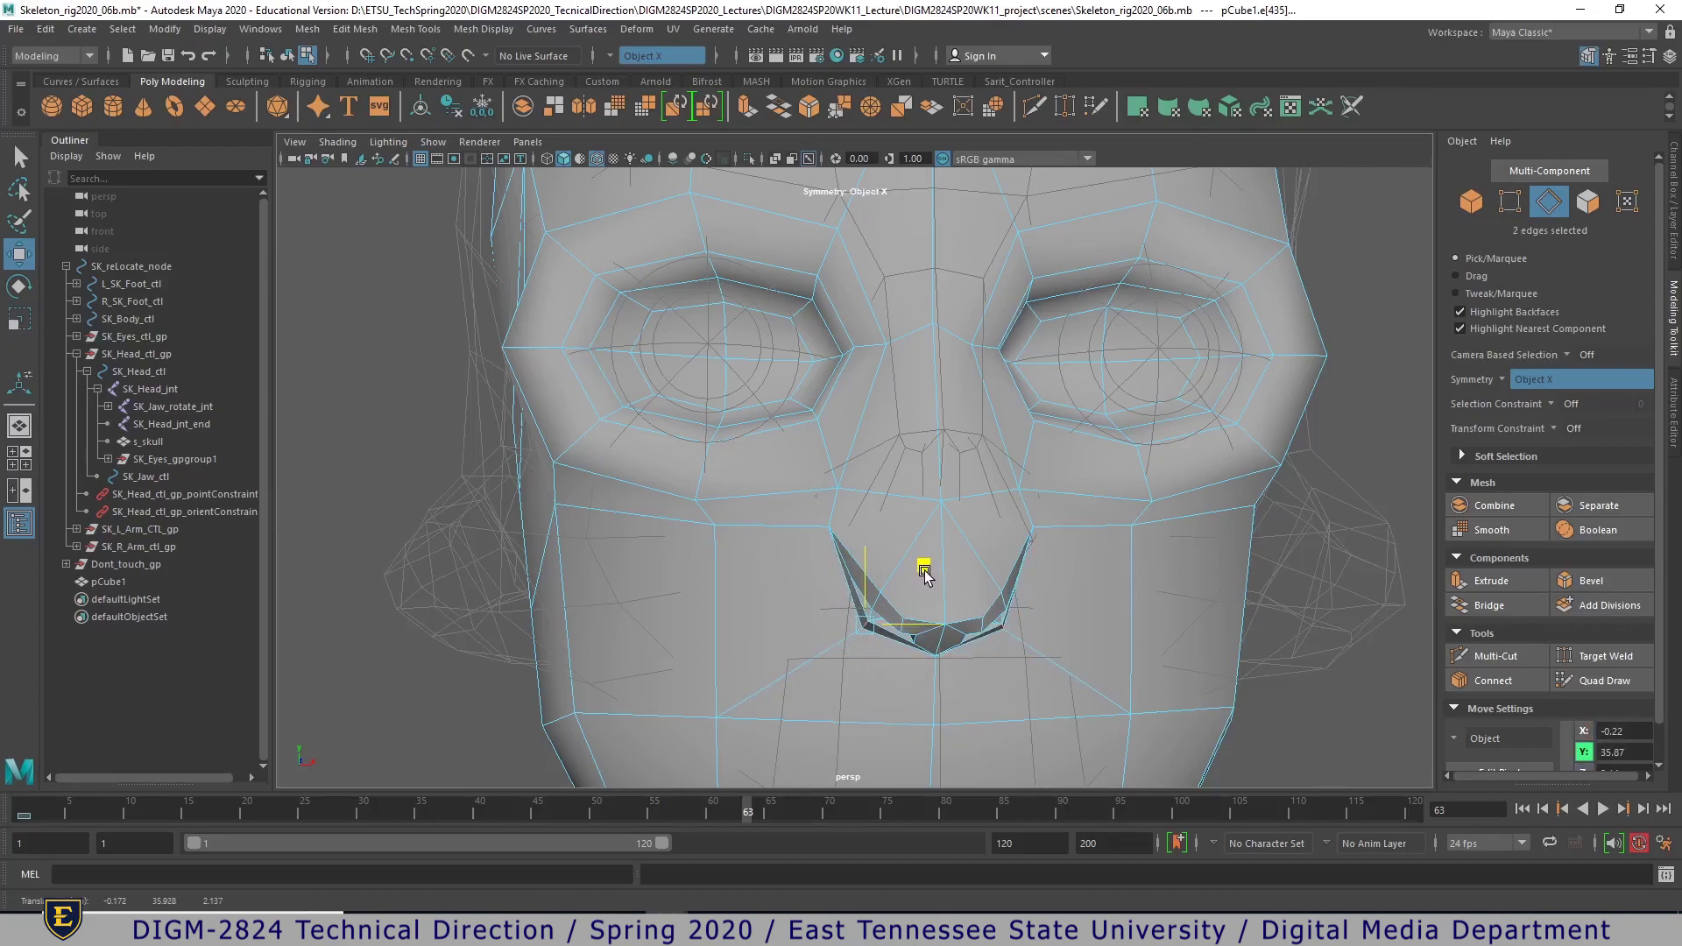
{"action": "scroll", "coordinate": [955, 636], "scroll_direction": "down", "scroll_amount": 4}
- Adjust the front edges of the jaw's lower border and the edges just below the nose along Z
{"action": "left_click_drag", "start_coordinate": [955, 635], "coordinate": [990, 706], "text": "alt"}
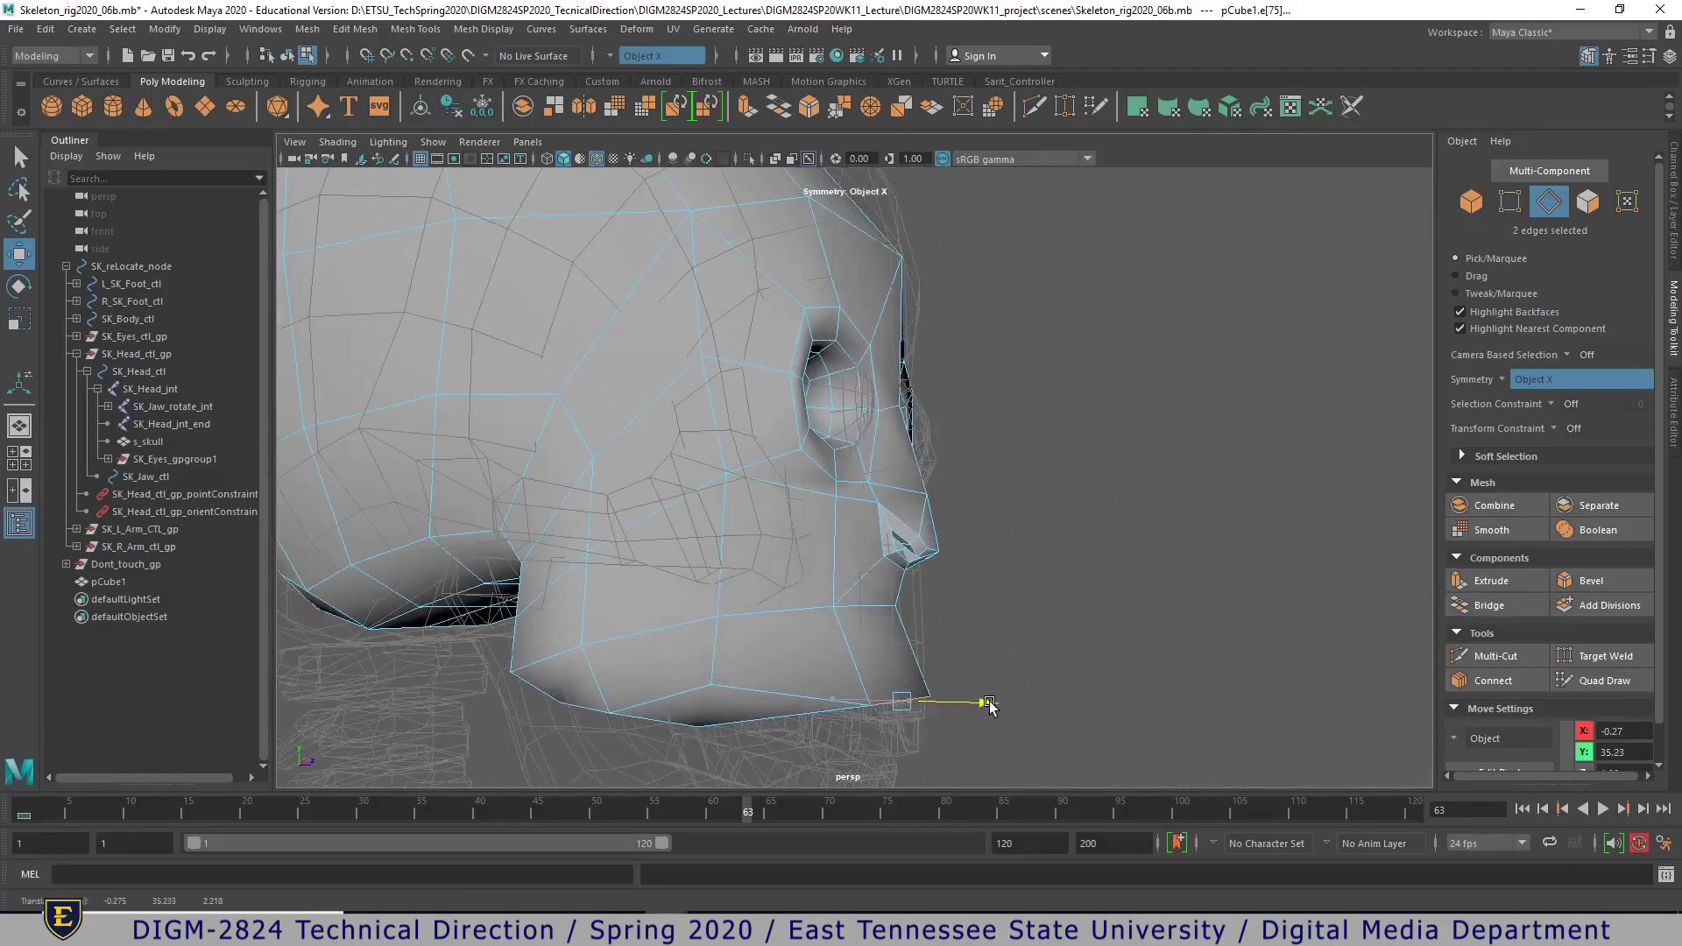
{"action": "left_click", "coordinate": [871, 608]}
{"action": "left_click_drag", "start_coordinate": [949, 610], "coordinate": [972, 611]}
{"action": "mouse_move", "coordinate": [1075, 701]}
{"action": "left_mouse_down", "text": "alt"}
{"action": "mouse_move", "coordinate": [900, 713]}
{"action": "mouse_move", "coordinate": [928, 675]}
{"action": "mouse_move", "coordinate": [1025, 660]}
{"action": "mouse_move", "coordinate": [1077, 692]}
{"action": "left_mouse_up", "text": "alt"}
{"action": "scroll", "coordinate": [1077, 692], "scroll_direction": "up", "scroll_amount": 2}
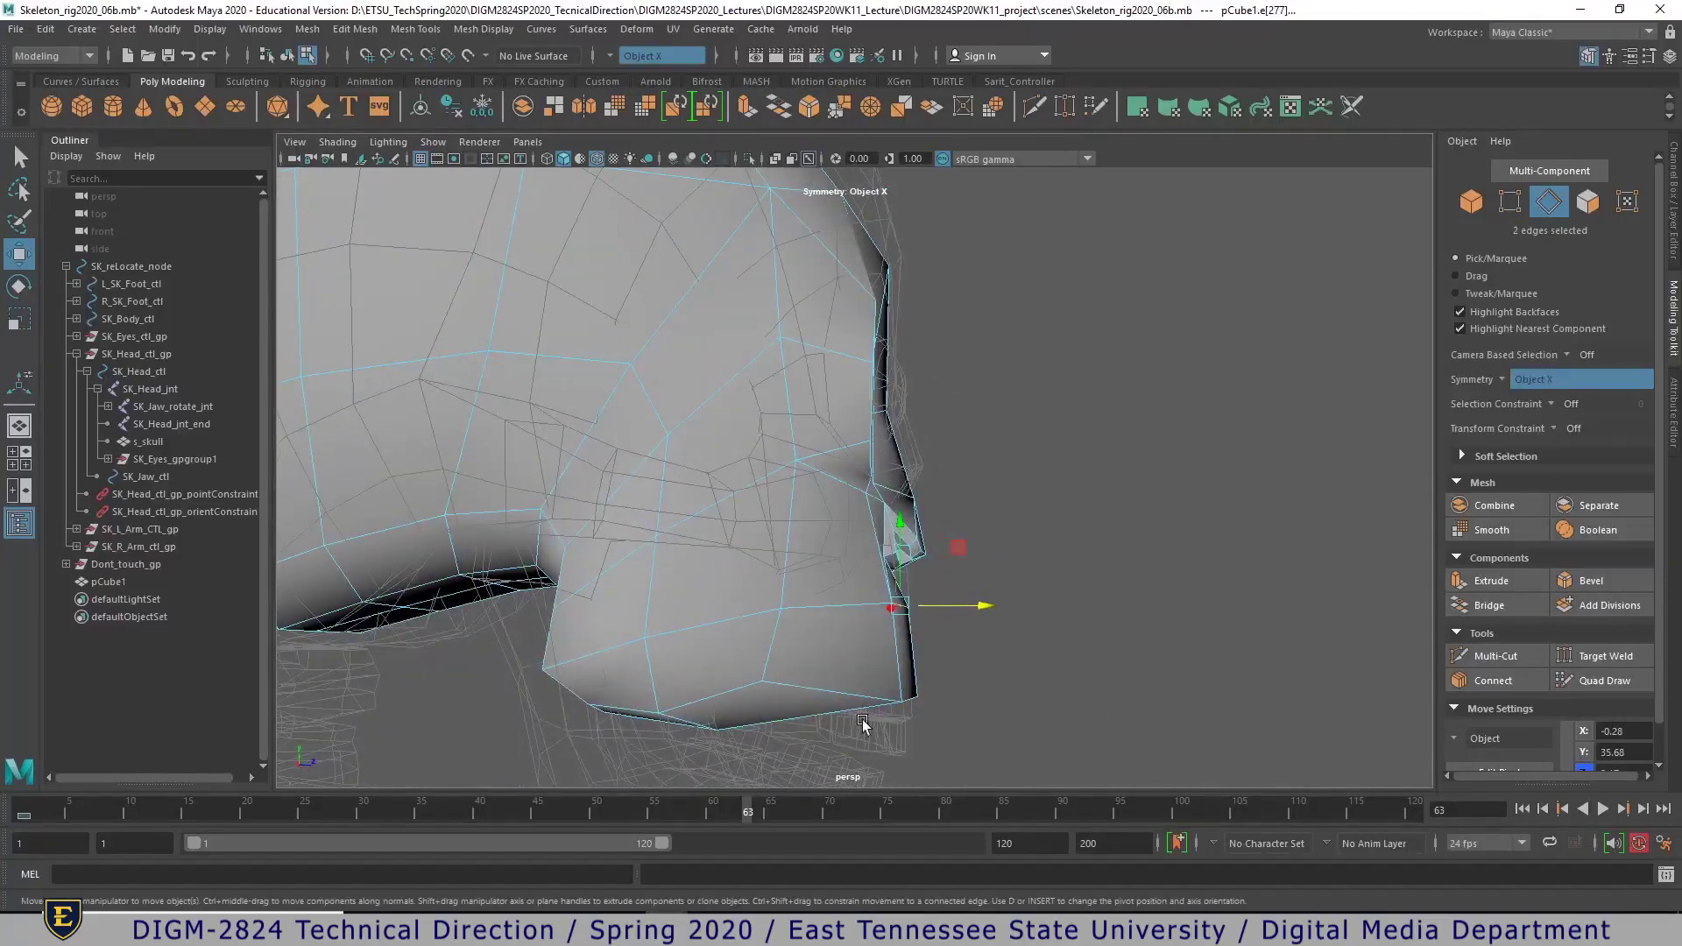
- Select the jaw's lower border vertices in the side view, leaving out the corner above them, and flatten them in Y
{"action": "mouse_move", "coordinate": [779, 445]}
{"action": "right_mouse_down"}
{"action": "mouse_move", "coordinate": [775, 603]}
{"action": "mouse_move", "coordinate": [782, 422]}
{"action": "mouse_move", "coordinate": [698, 471]}
{"action": "mouse_move", "coordinate": [778, 448]}
{"action": "right_mouse_up"}
{"action": "key", "text": "space"}
{"action": "key", "text": "space"}
{"action": "scroll", "coordinate": [997, 569], "scroll_direction": "up", "scroll_amount": 5}
{"action": "right_click_drag", "start_coordinate": [1021, 451], "coordinate": [930, 449]}
{"action": "left_click_drag", "start_coordinate": [1091, 612], "coordinate": [740, 517]}
{"action": "left_click_drag", "start_coordinate": [1106, 459], "coordinate": [1016, 547], "text": "ctrl"}
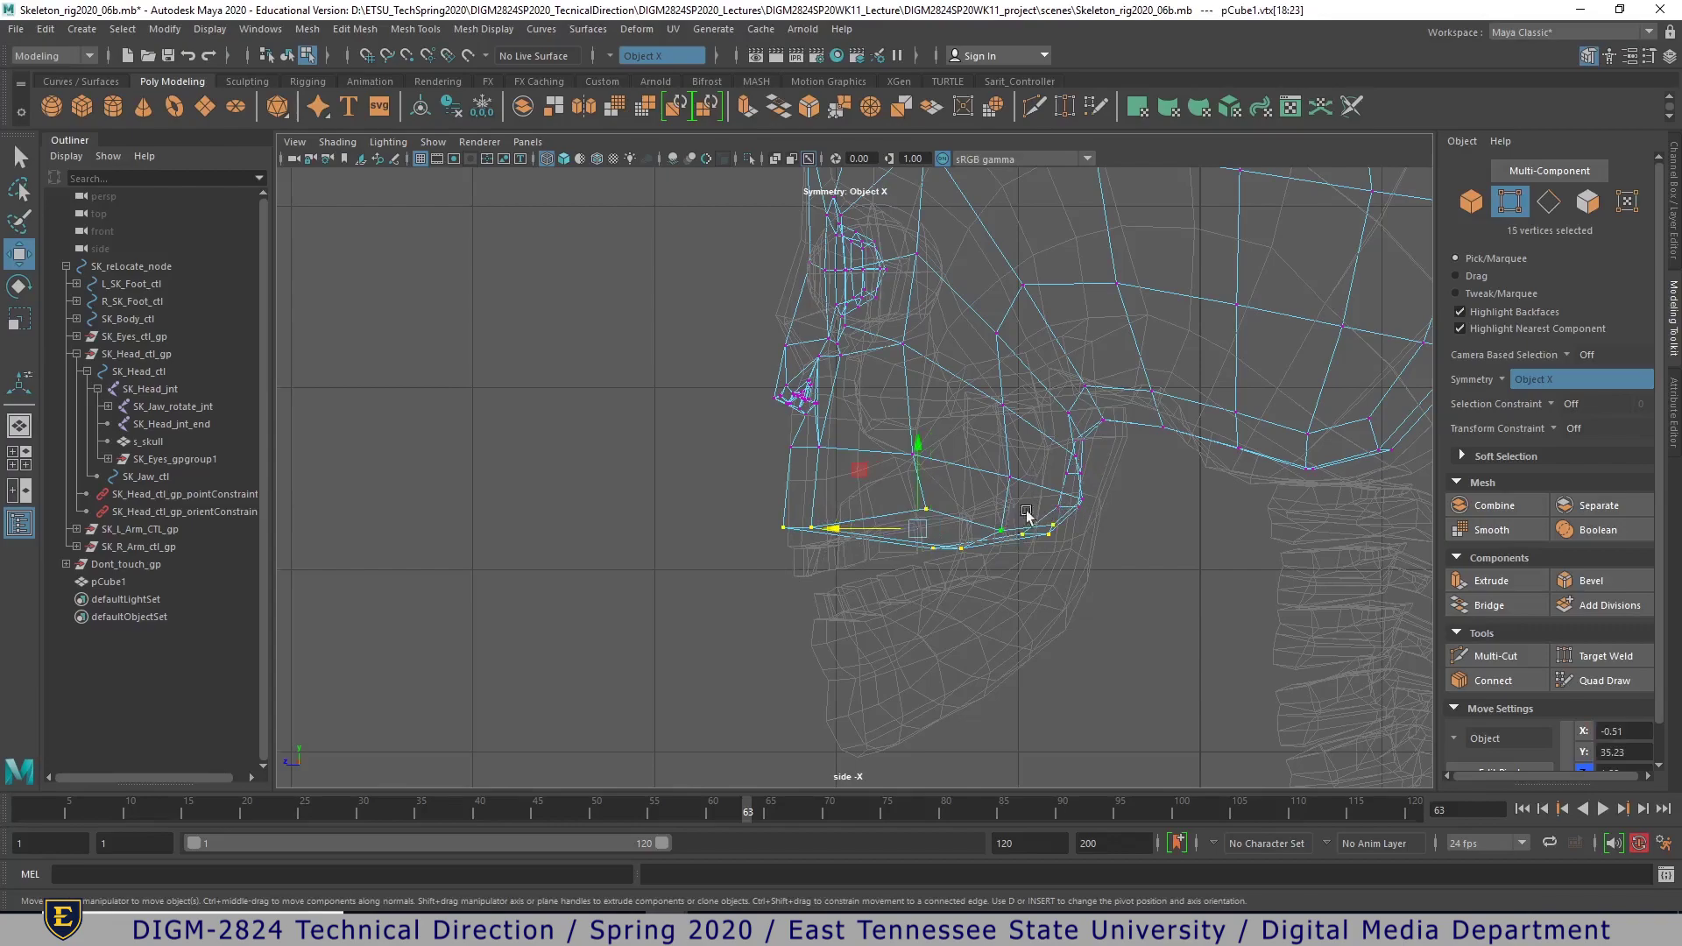
{"action": "key", "text": "r"}
{"action": "left_click_drag", "start_coordinate": [919, 448], "coordinate": [915, 681]}
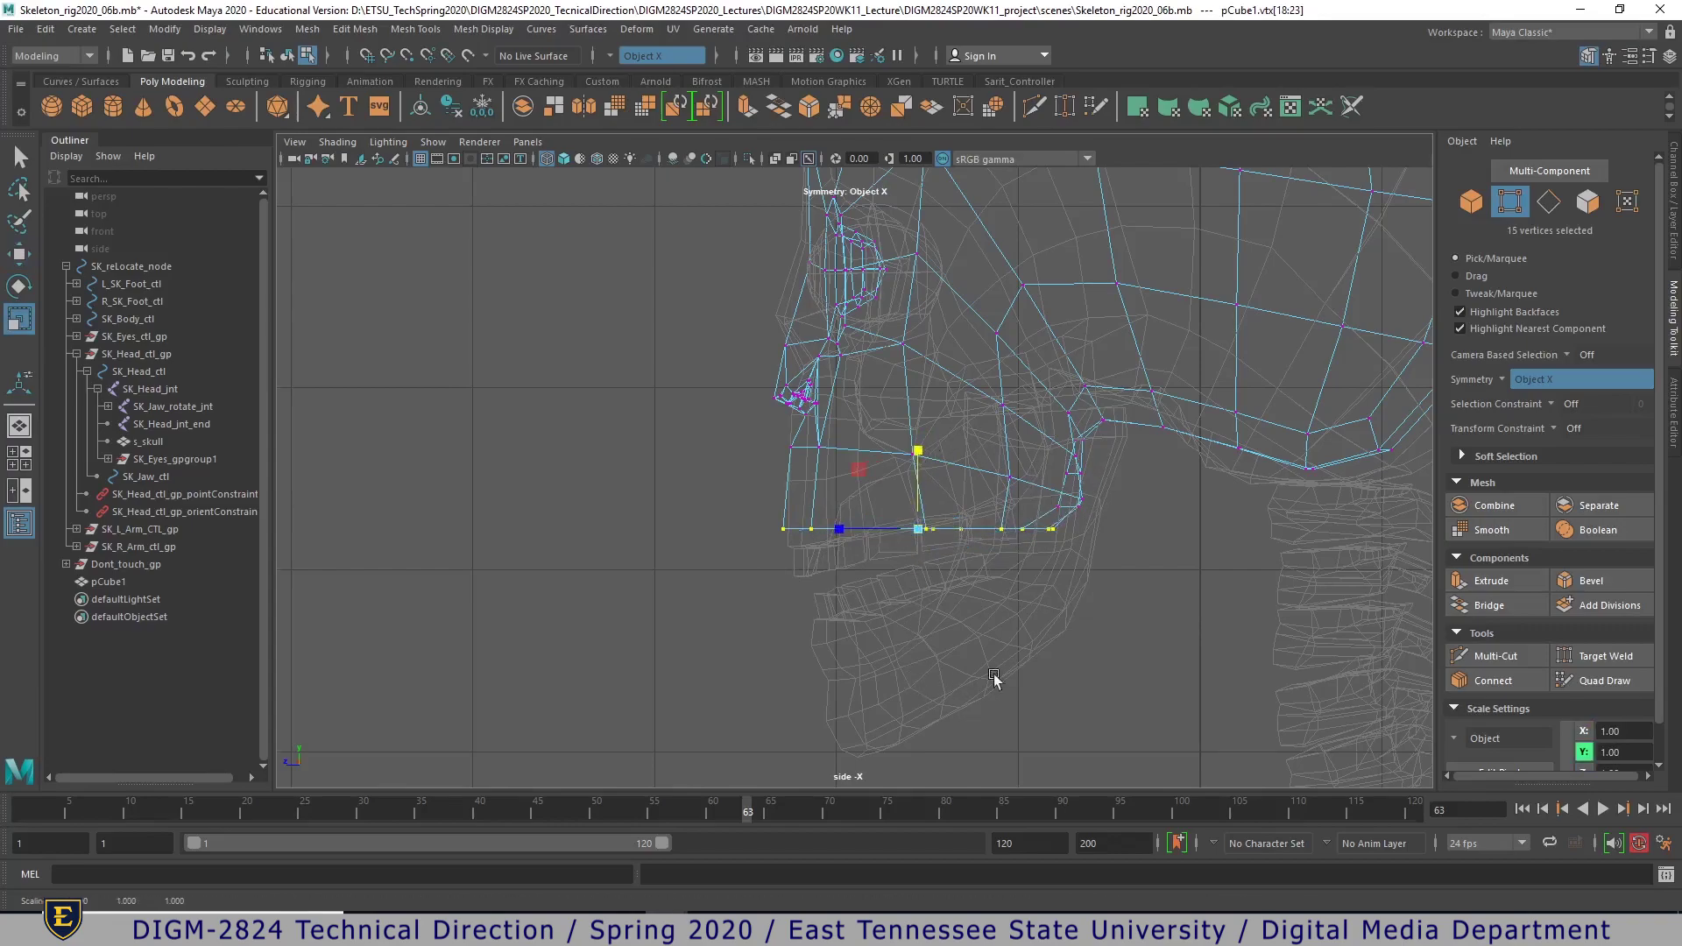
- Tilt the flattened jaw border lower toward the front, stretch it along Z and move it down along the skull's upper teeth
{"action": "key", "text": "e"}
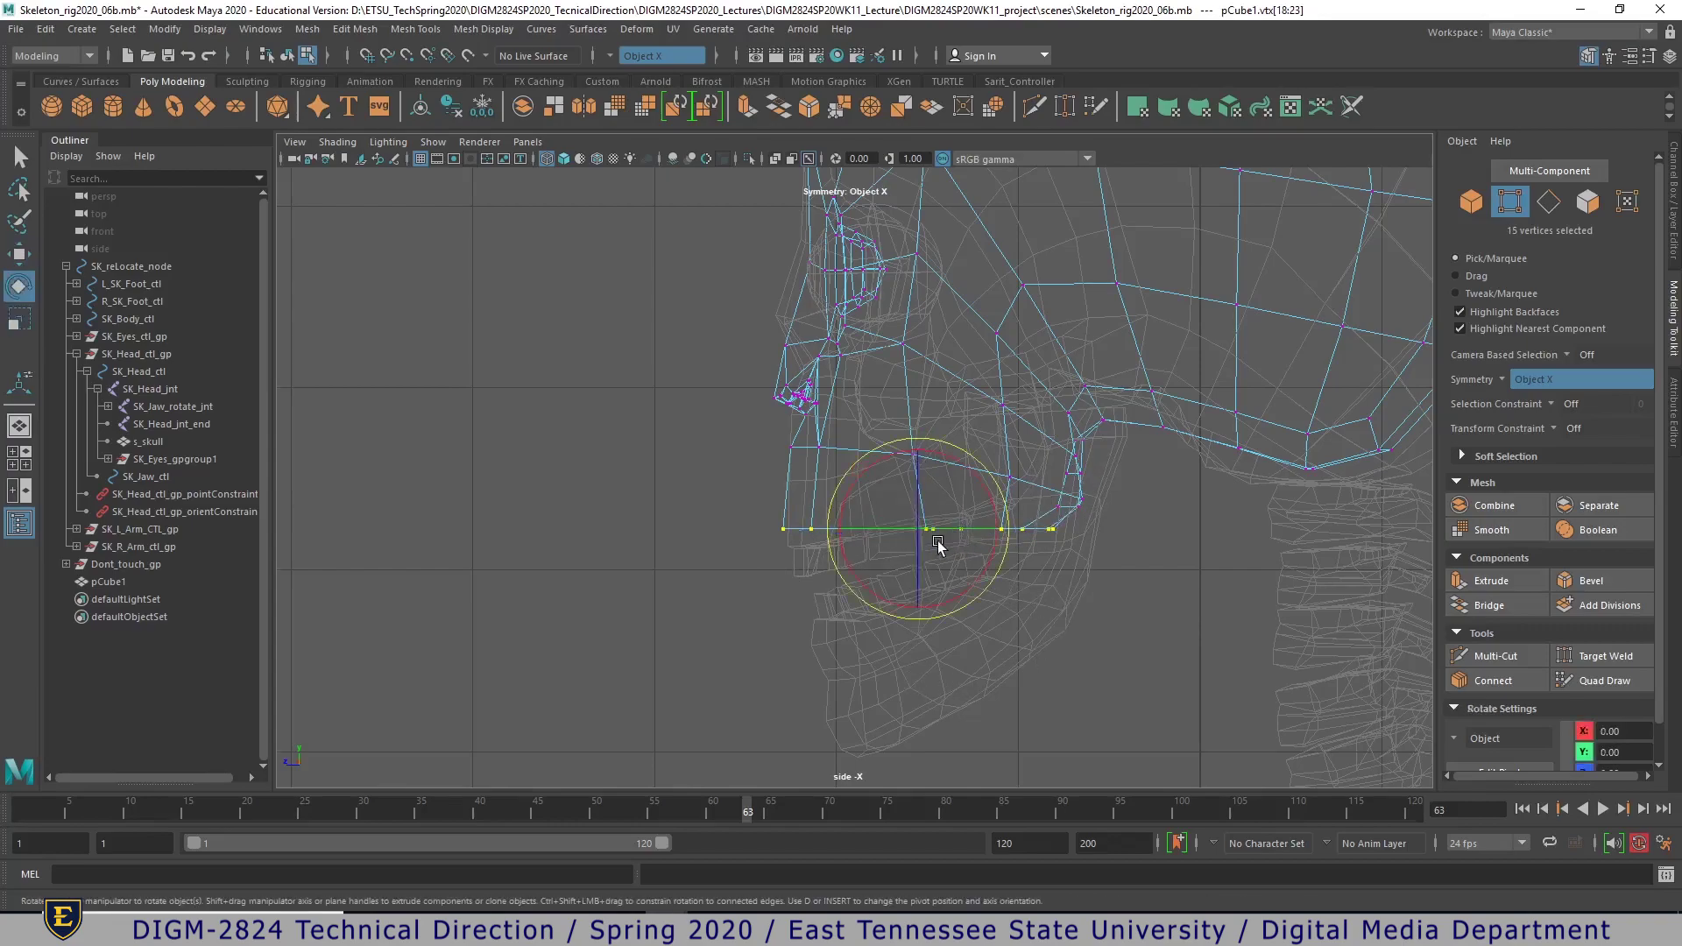
{"action": "left_click_drag", "start_coordinate": [867, 470], "coordinate": [864, 475]}
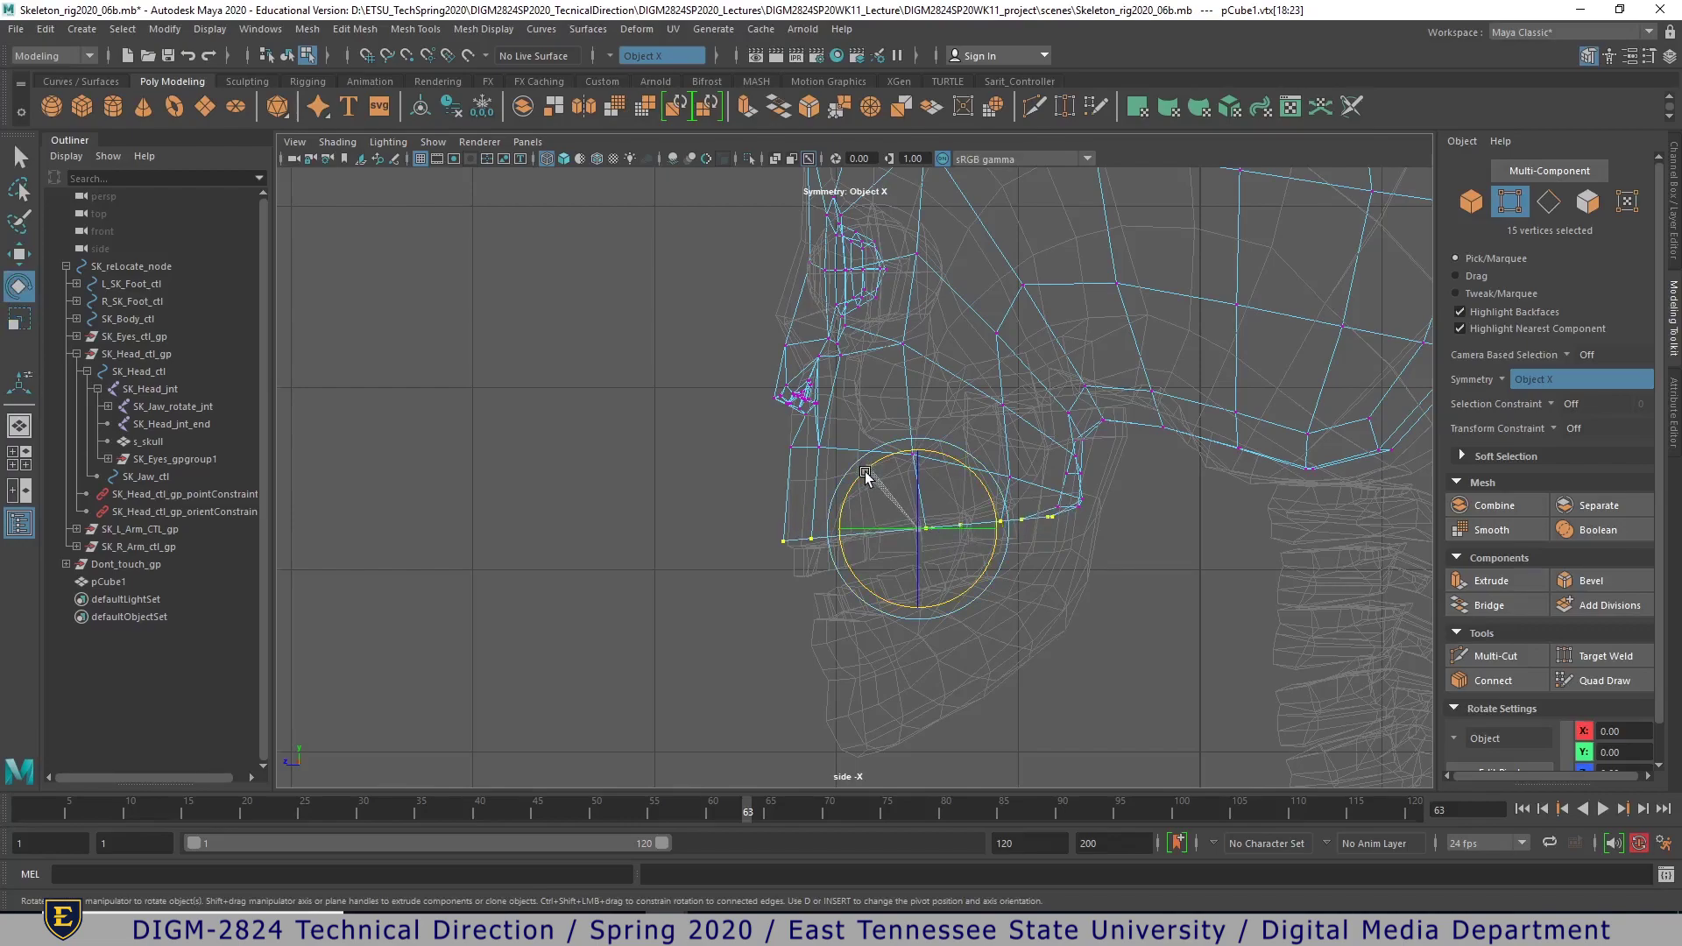
{"action": "key", "text": "r"}
{"action": "left_click_drag", "start_coordinate": [851, 534], "coordinate": [944, 565]}
{"action": "key", "text": "w"}
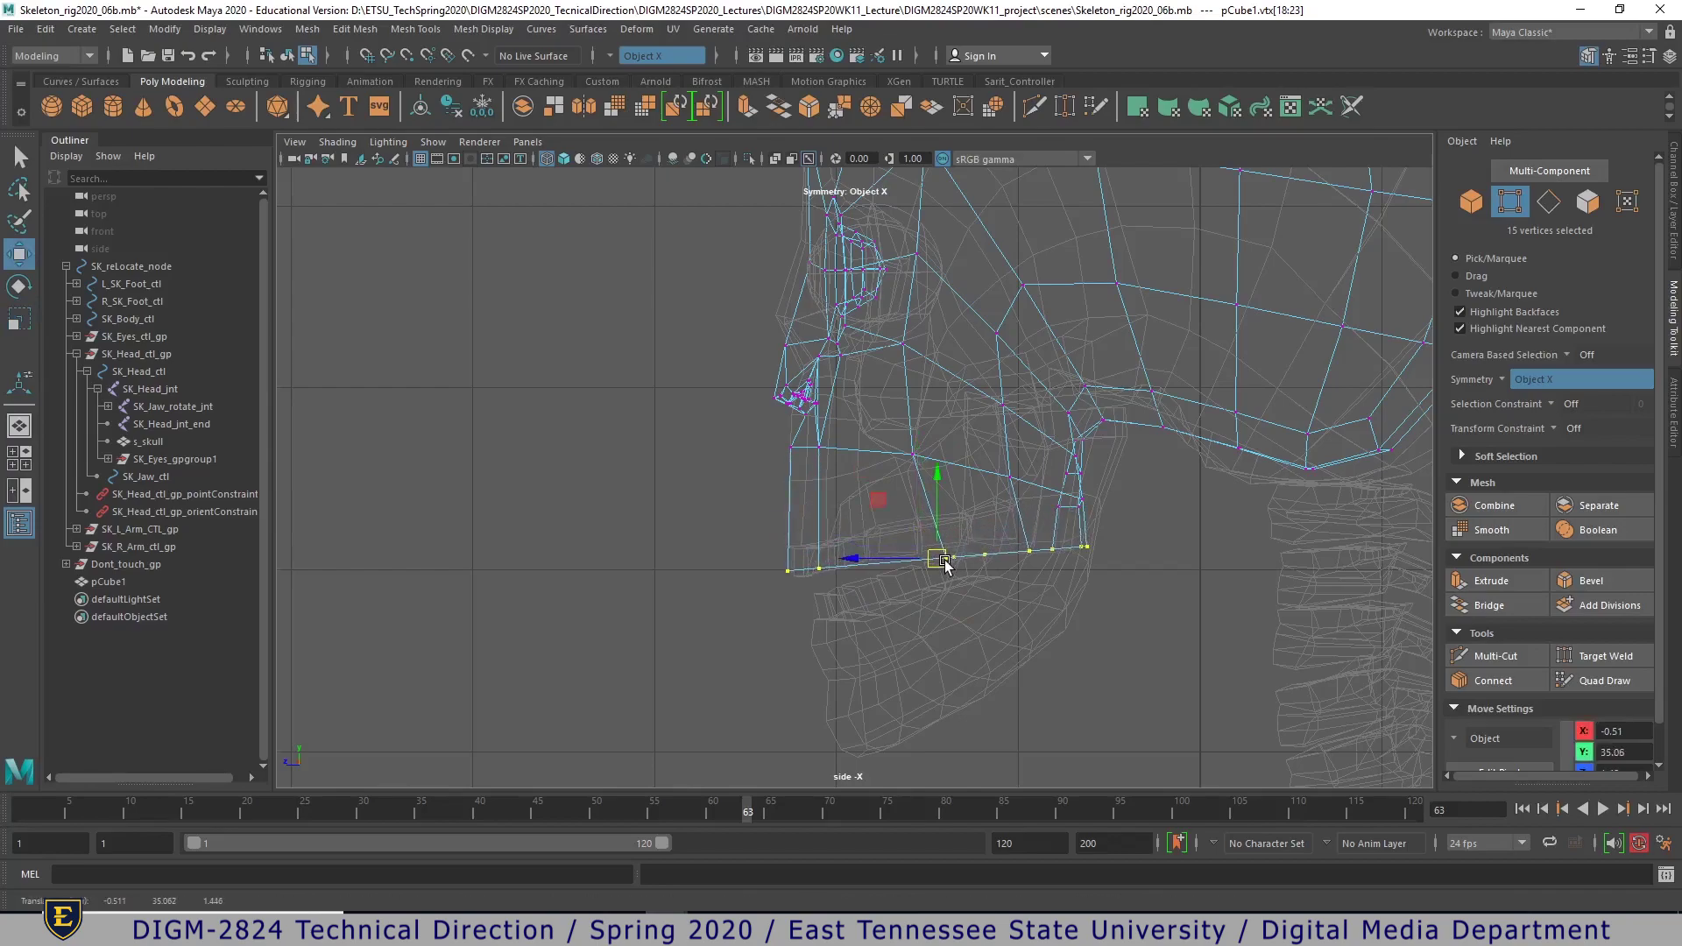
{"action": "key", "text": "e"}
{"action": "mouse_move", "coordinate": [959, 504]}
{"action": "left_mouse_down"}
{"action": "mouse_move", "coordinate": [962, 482]}
{"action": "mouse_move", "coordinate": [939, 526]}
{"action": "left_mouse_up"}
{"action": "key", "text": "w"}
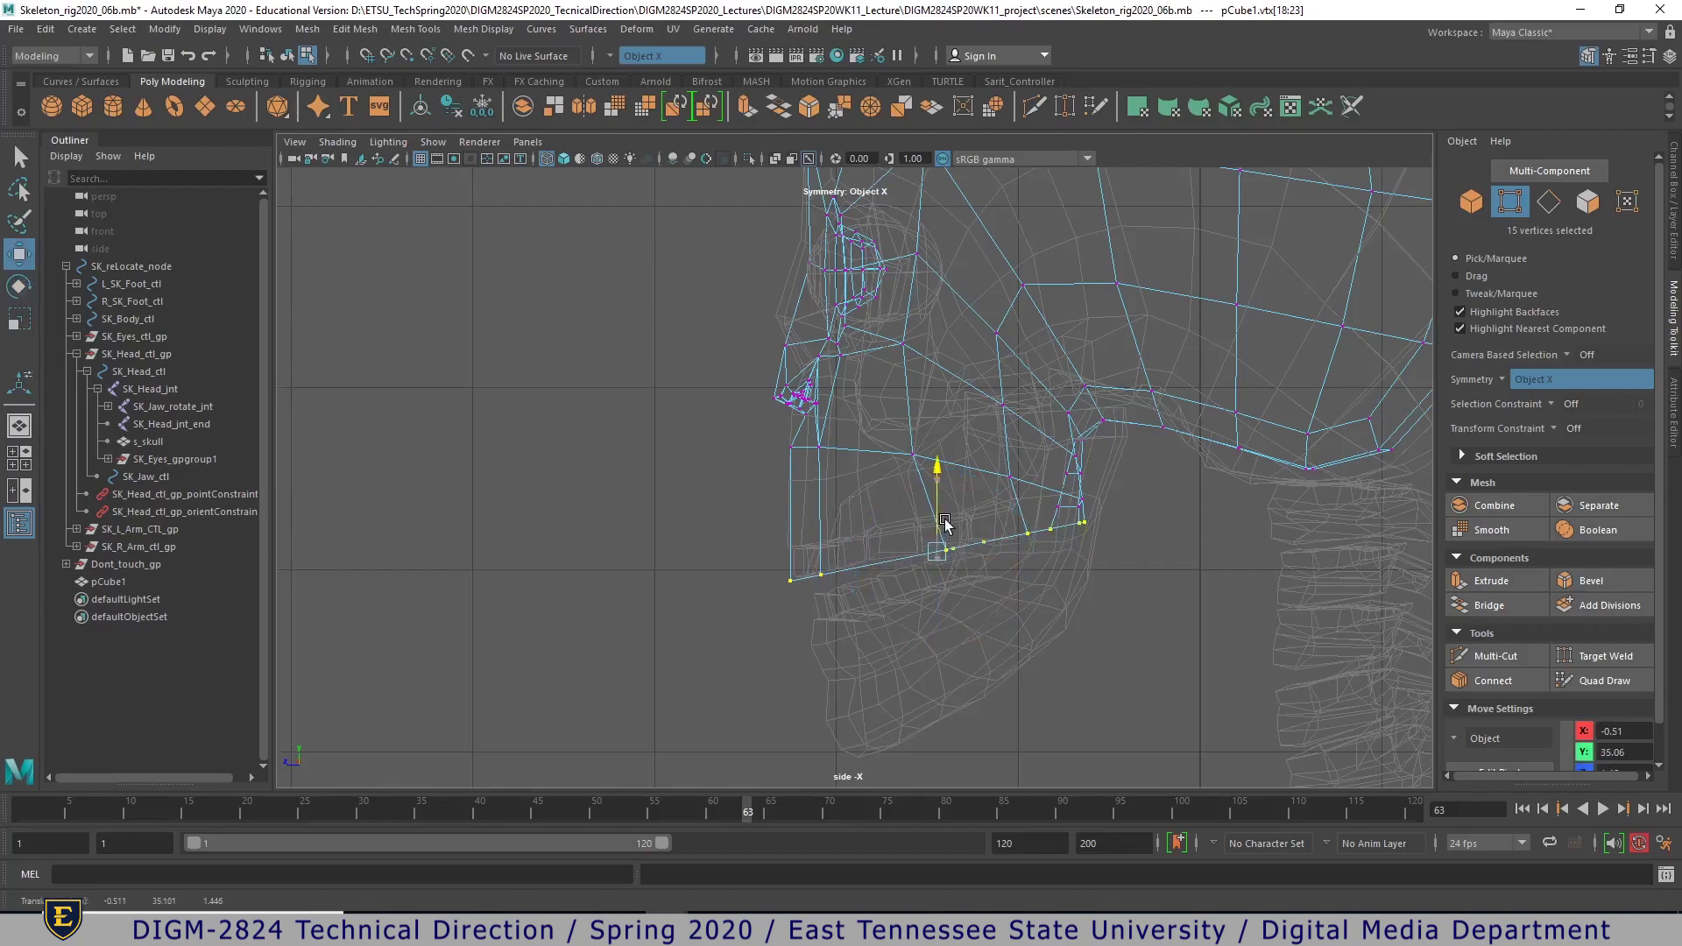
- Move the upper forehead vertices slightly up and forward to follow the skull's profile
{"action": "scroll", "coordinate": [1099, 543], "scroll_direction": "down", "scroll_amount": 4}
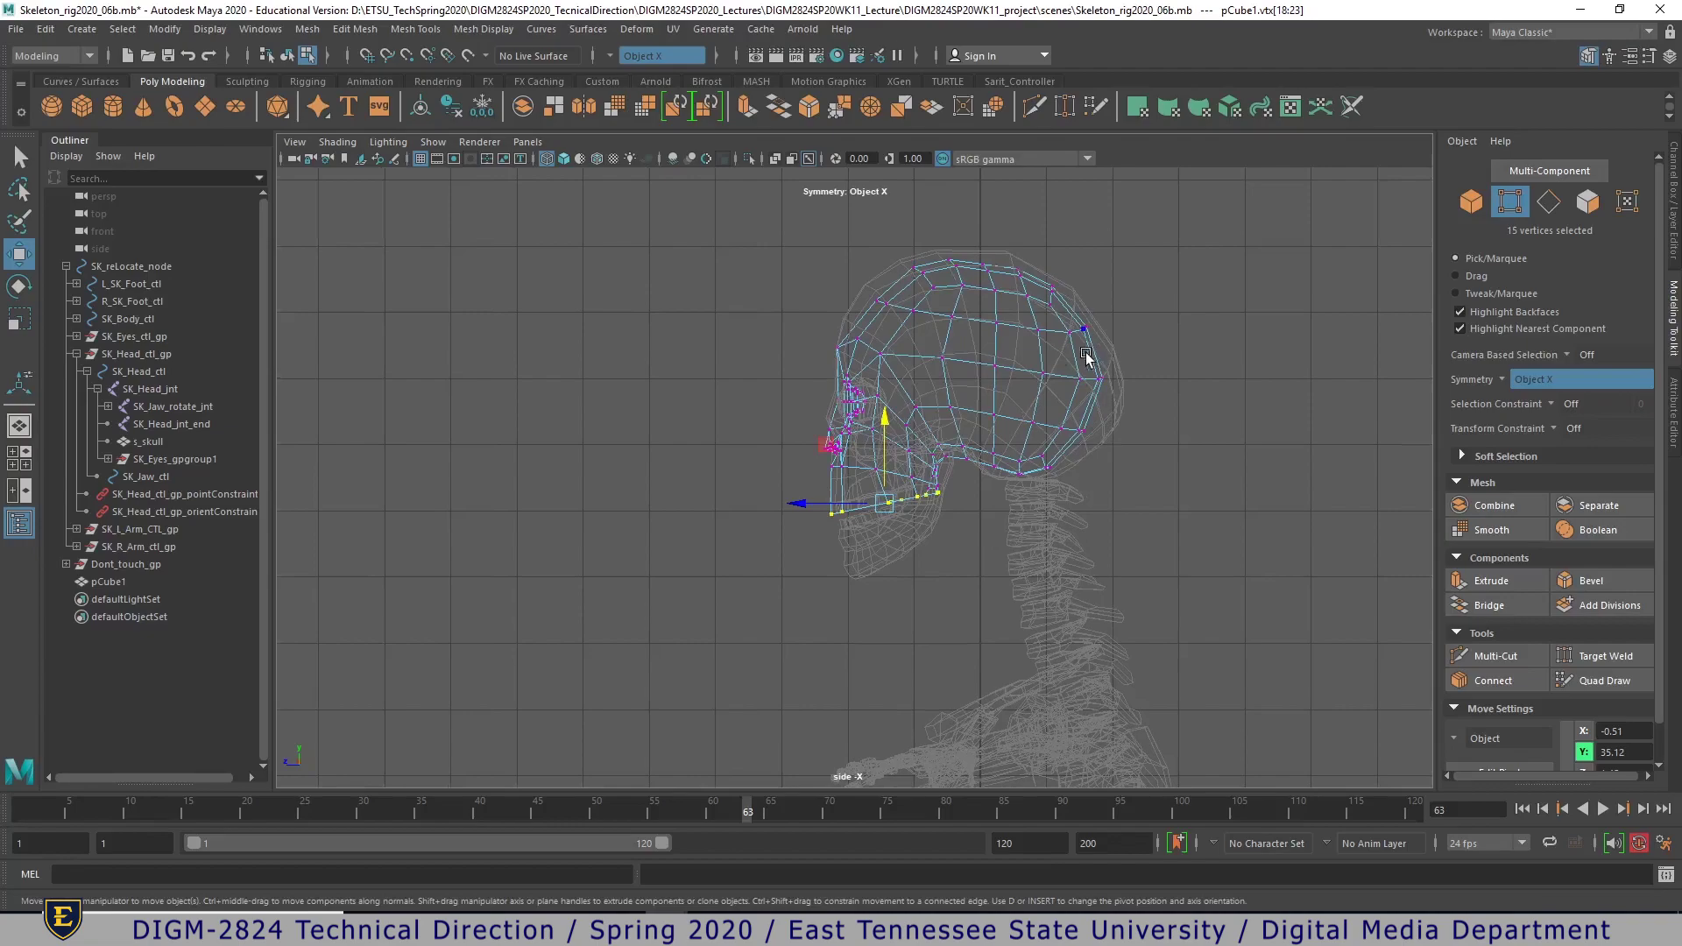
{"action": "left_click_drag", "start_coordinate": [852, 284], "coordinate": [882, 325]}
{"action": "left_click_drag", "start_coordinate": [847, 290], "coordinate": [843, 283]}
- Select the cranium's top, back and underside vertices, enlarge them in Y and Z, and move them back over the skull
{"action": "left_click_drag", "start_coordinate": [933, 237], "coordinate": [1152, 426]}
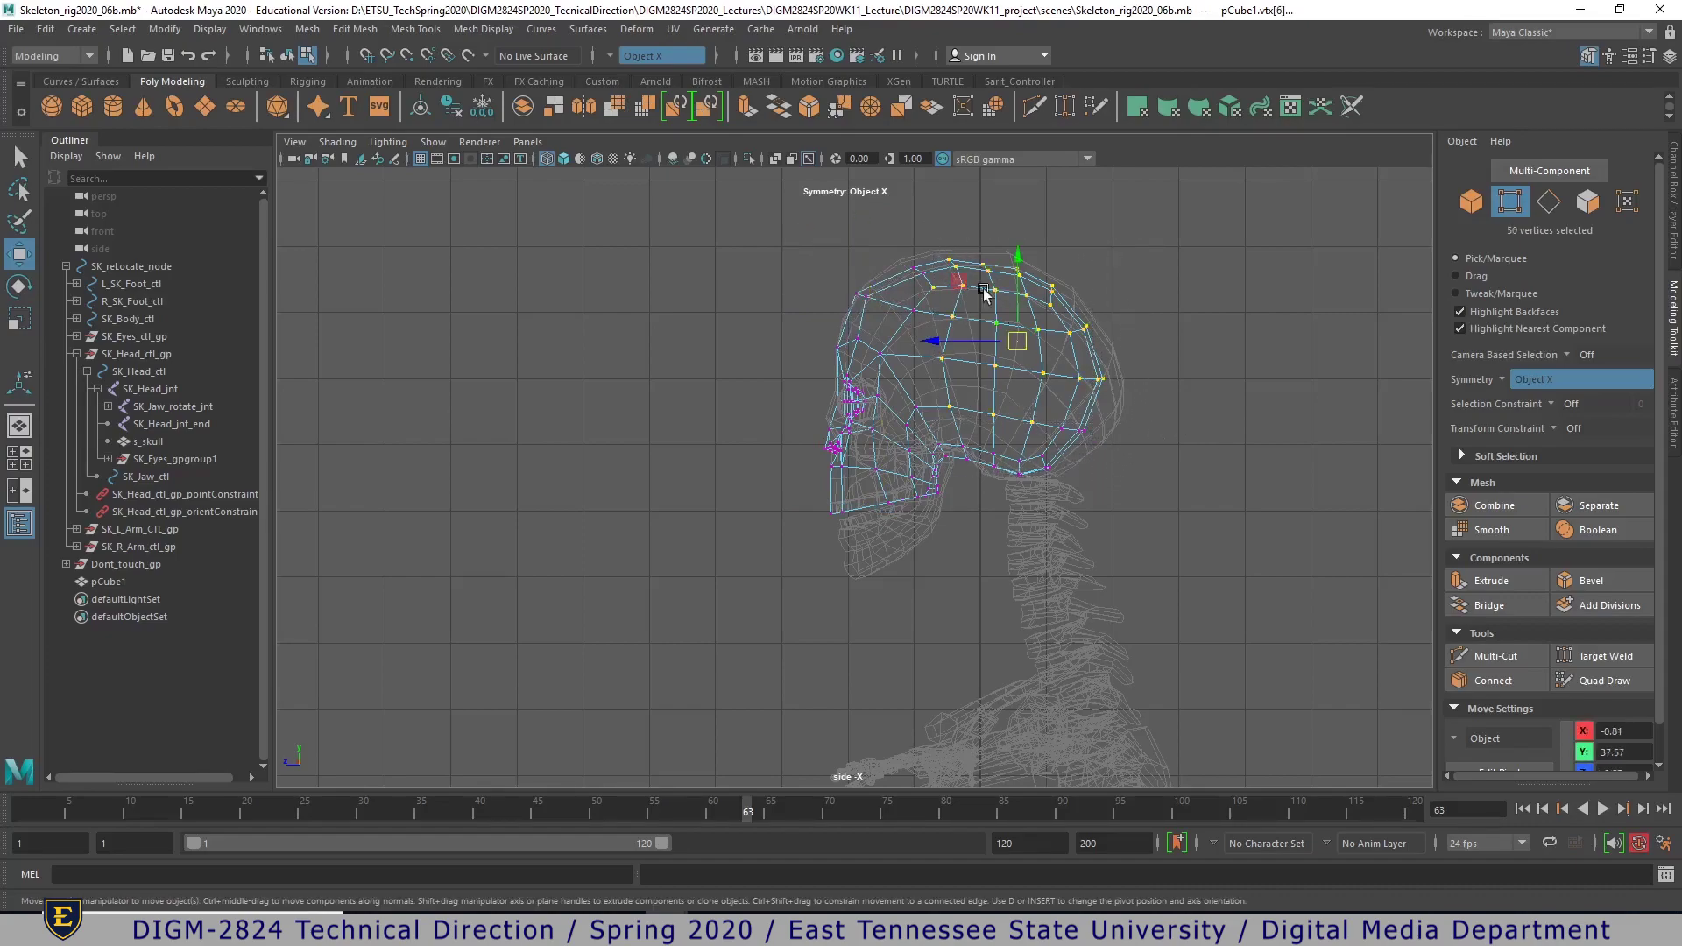
{"action": "left_click_drag", "start_coordinate": [904, 291], "coordinate": [934, 322], "text": "shift"}
{"action": "left_click_drag", "start_coordinate": [1154, 326], "coordinate": [968, 543], "text": "shift"}
{"action": "key", "text": "r"}
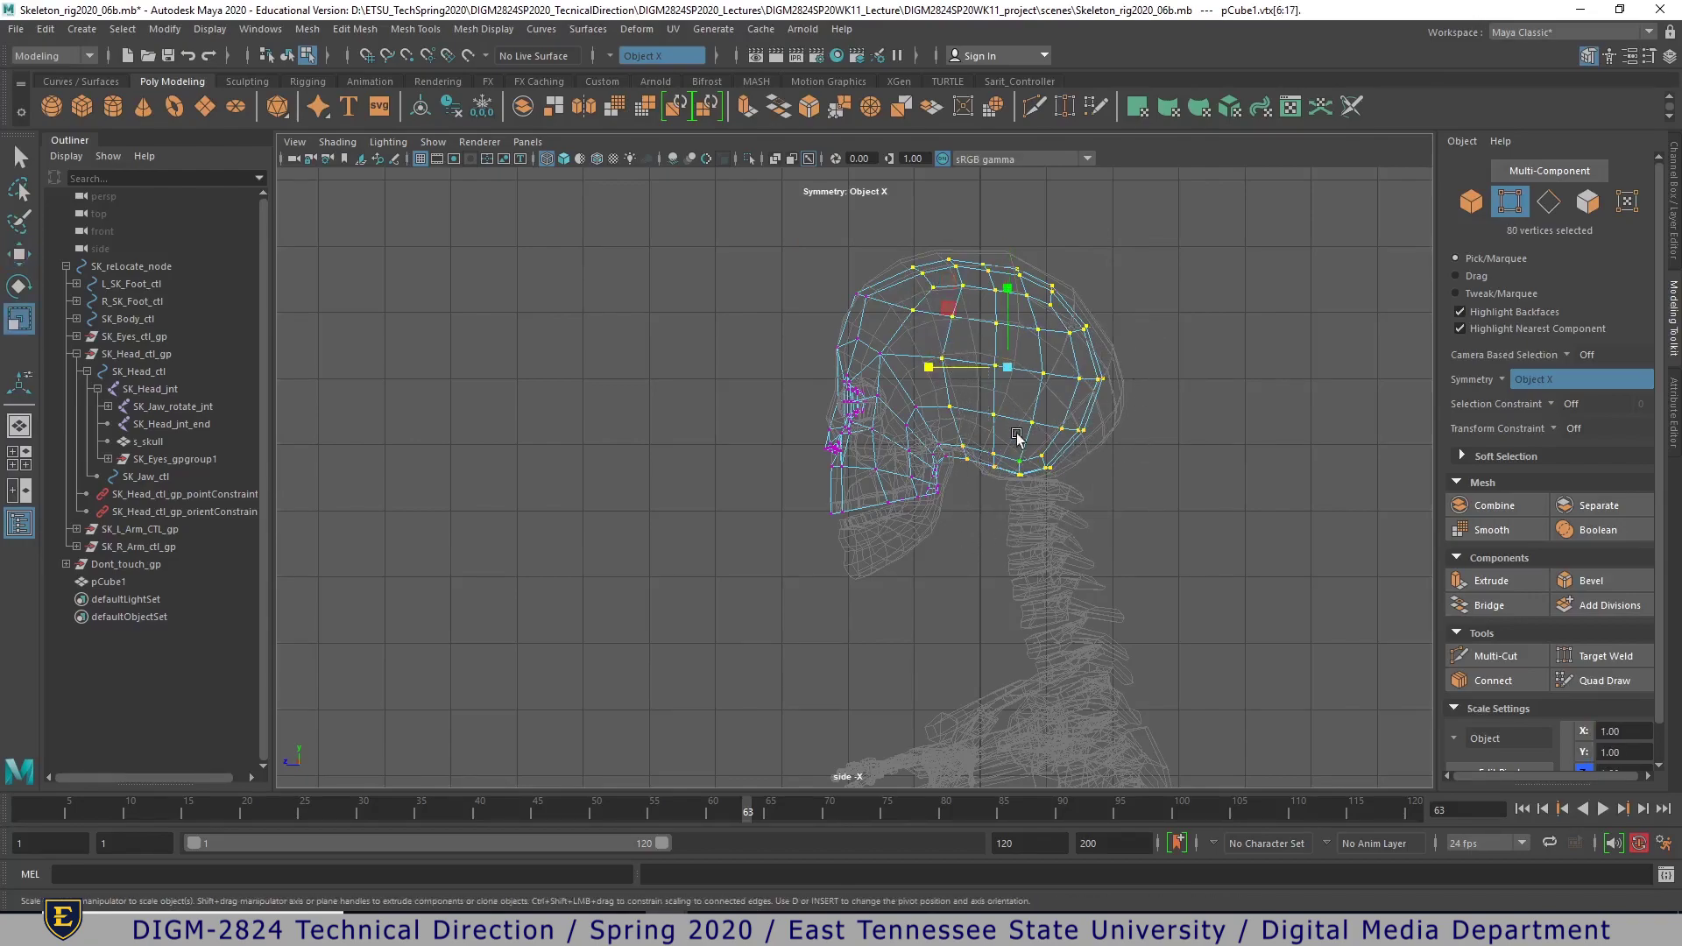
{"action": "left_click_drag", "start_coordinate": [1007, 284], "coordinate": [1019, 286]}
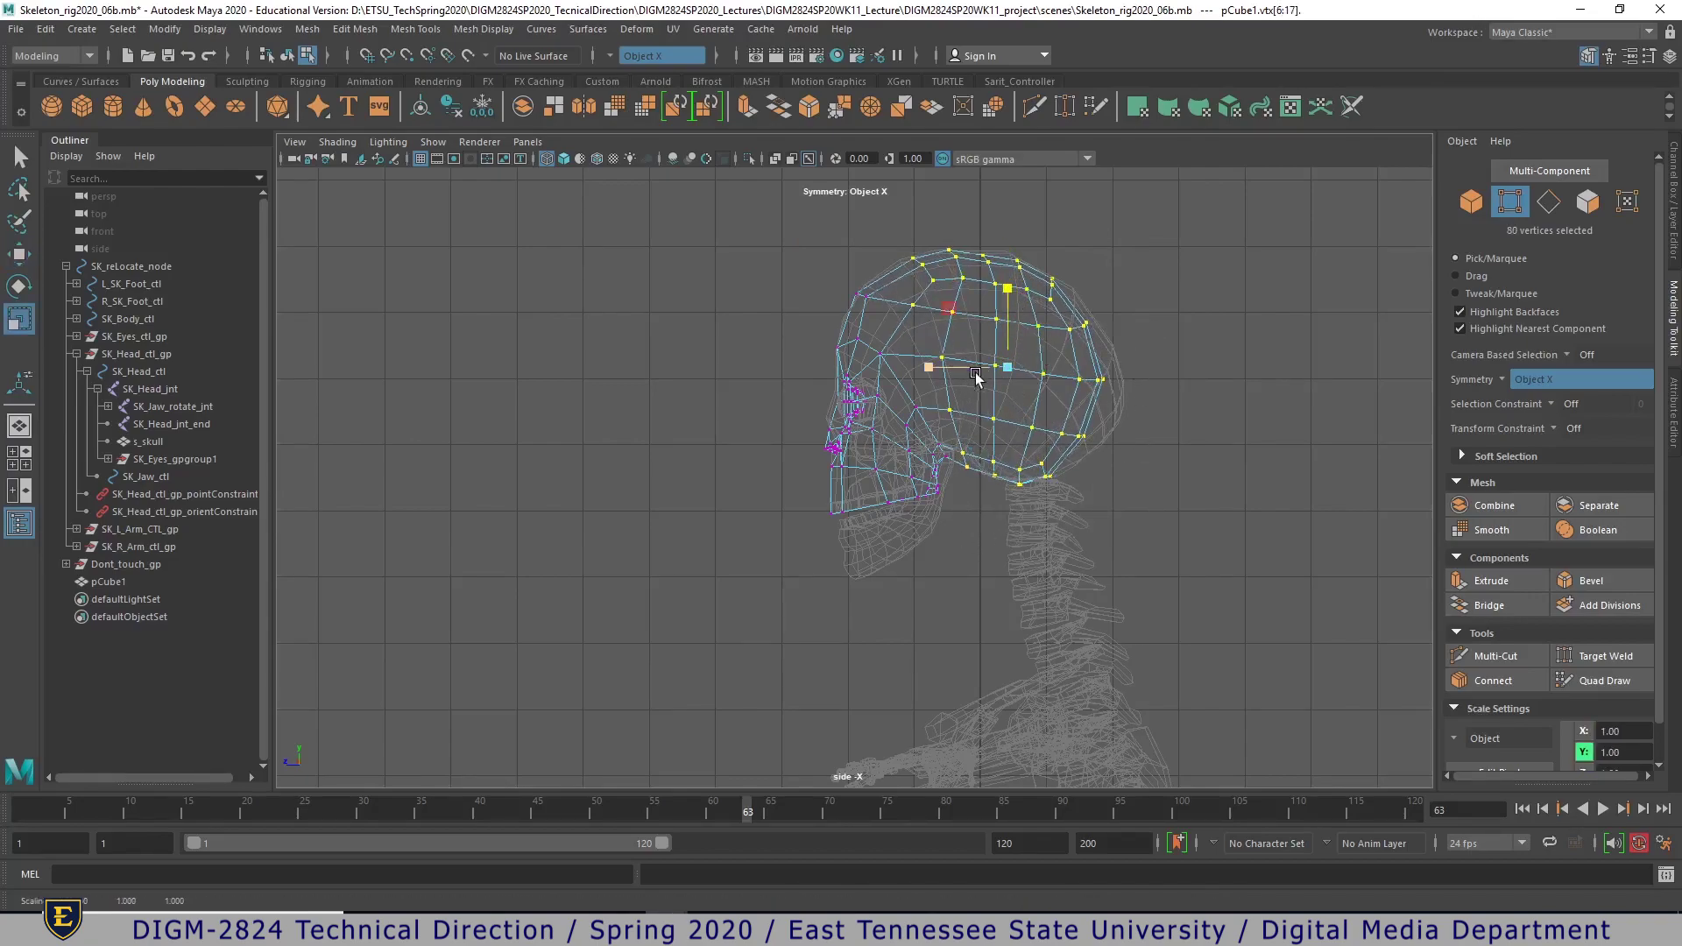
{"action": "left_click_drag", "start_coordinate": [930, 372], "coordinate": [991, 372]}
{"action": "key", "text": "w"}
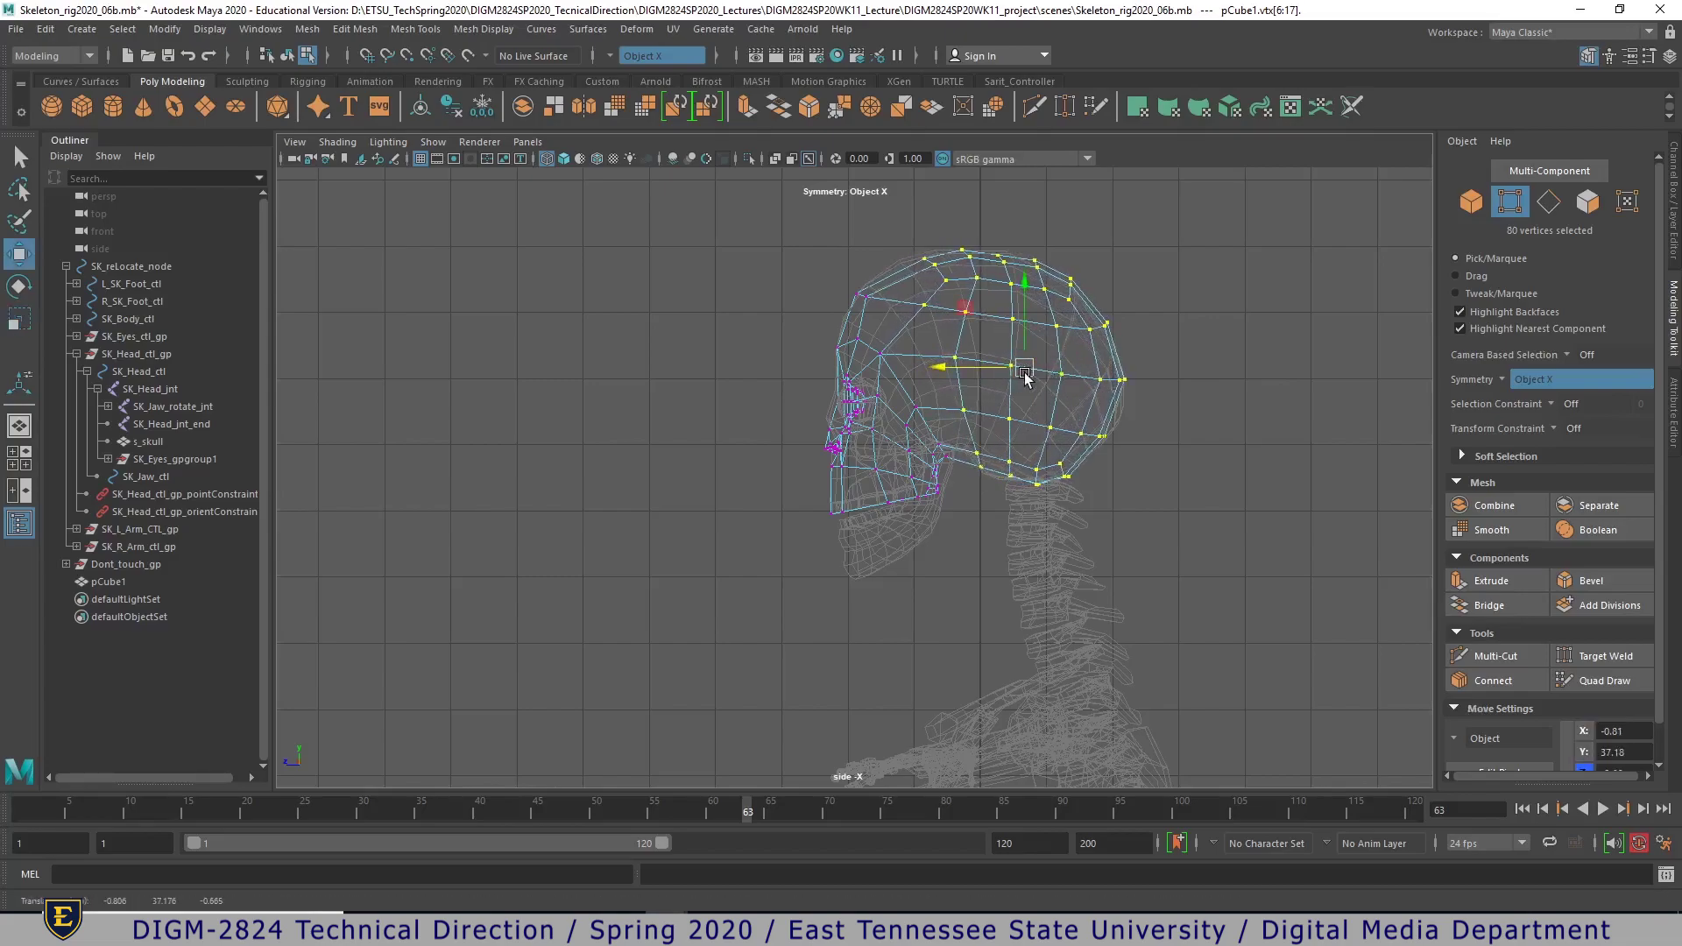
- Return to object mode in the perspective view and switch Mesh_Layer from template to normal display
{"action": "key", "text": "space"}
{"action": "key", "text": "space"}
{"action": "right_click_drag", "start_coordinate": [1148, 350], "coordinate": [862, 359], "text": "alt"}
{"action": "left_click_drag", "start_coordinate": [863, 359], "coordinate": [892, 386], "text": "alt"}
{"action": "right_click_drag", "start_coordinate": [893, 386], "coordinate": [968, 371]}
{"action": "left_click", "coordinate": [1096, 570]}
{"action": "left_click_drag", "start_coordinate": [967, 595], "coordinate": [1014, 519], "text": "alt"}
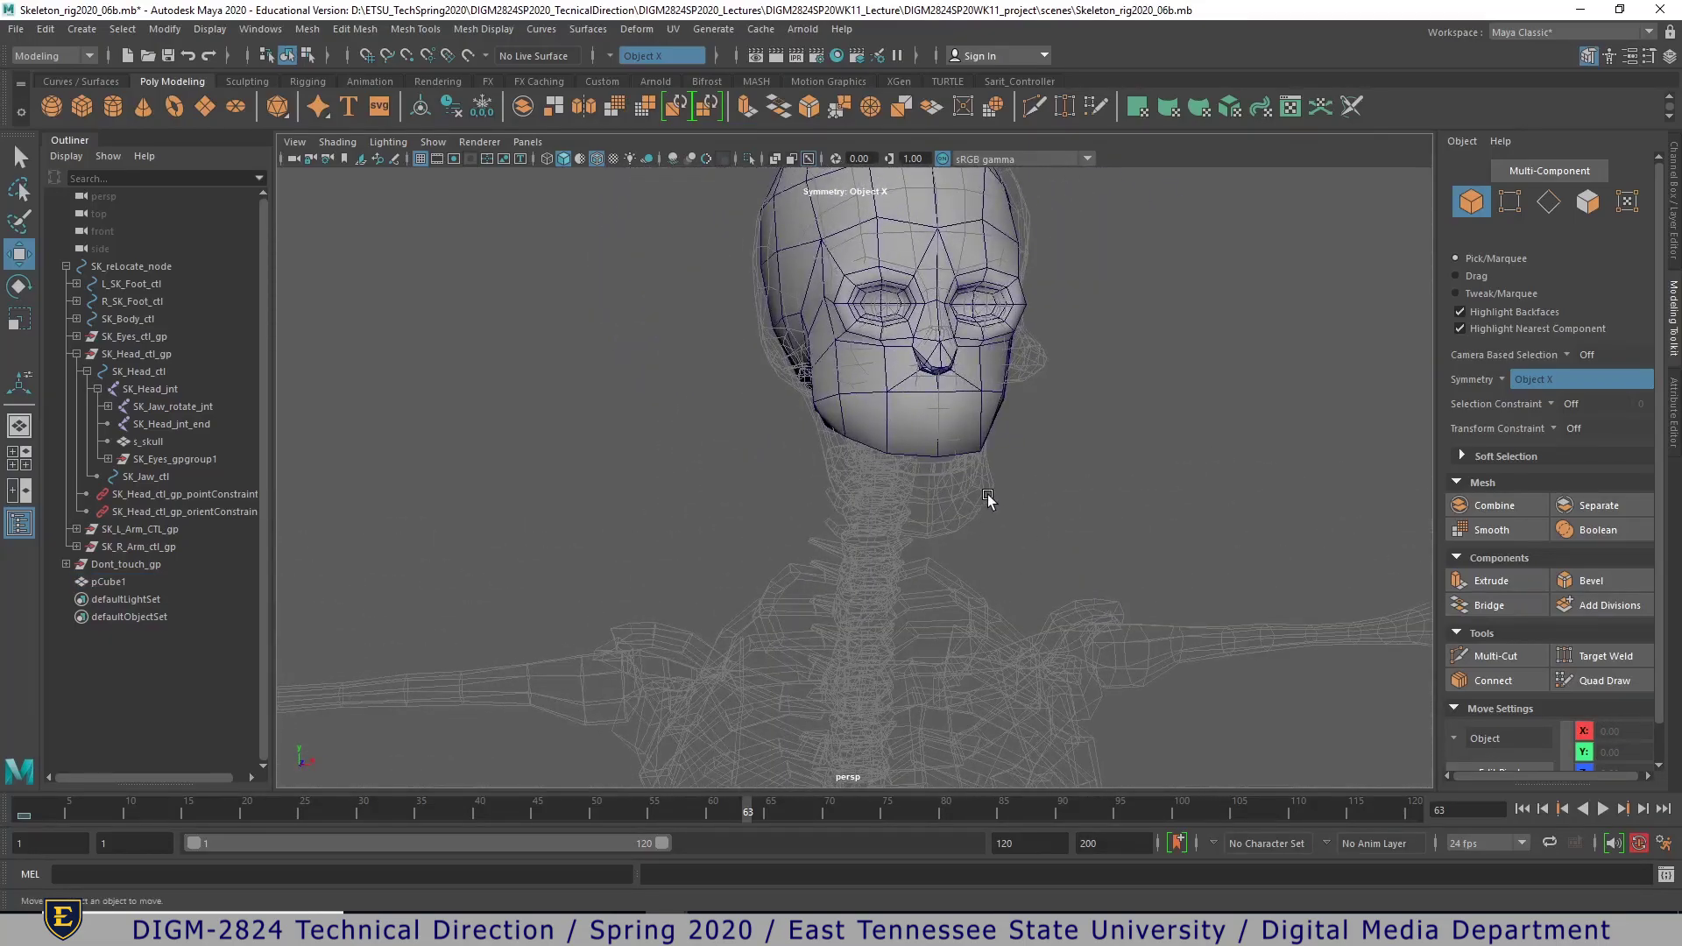
{"action": "left_click", "coordinate": [1674, 229]}
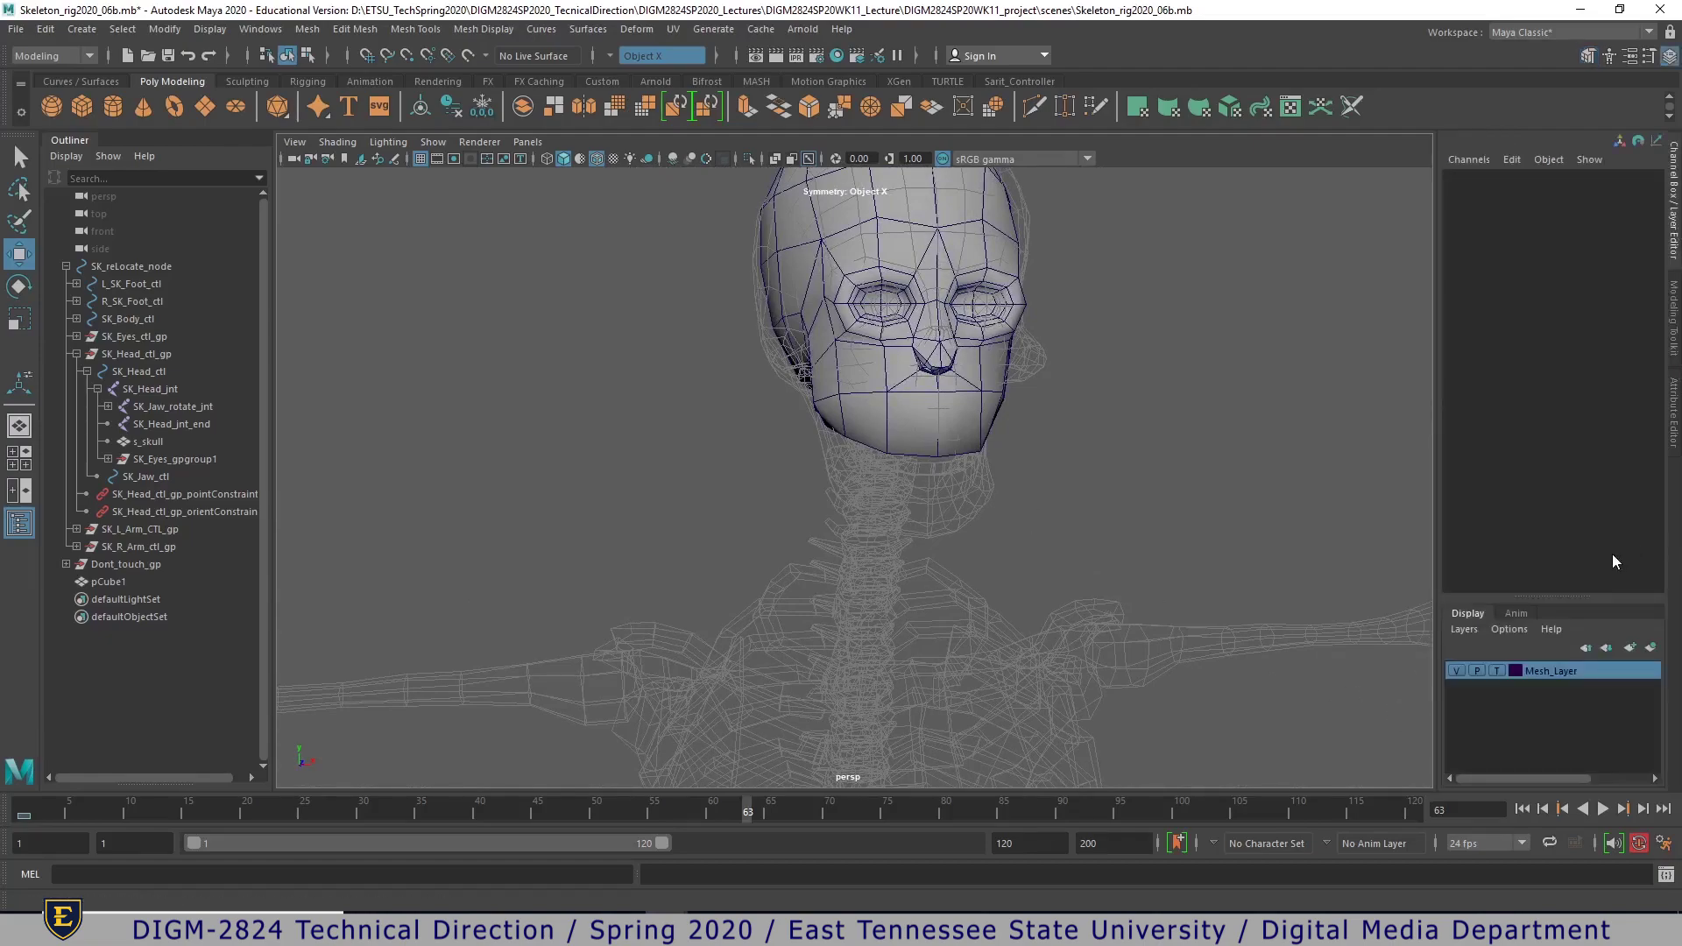
{"action": "left_click", "coordinate": [1495, 671]}
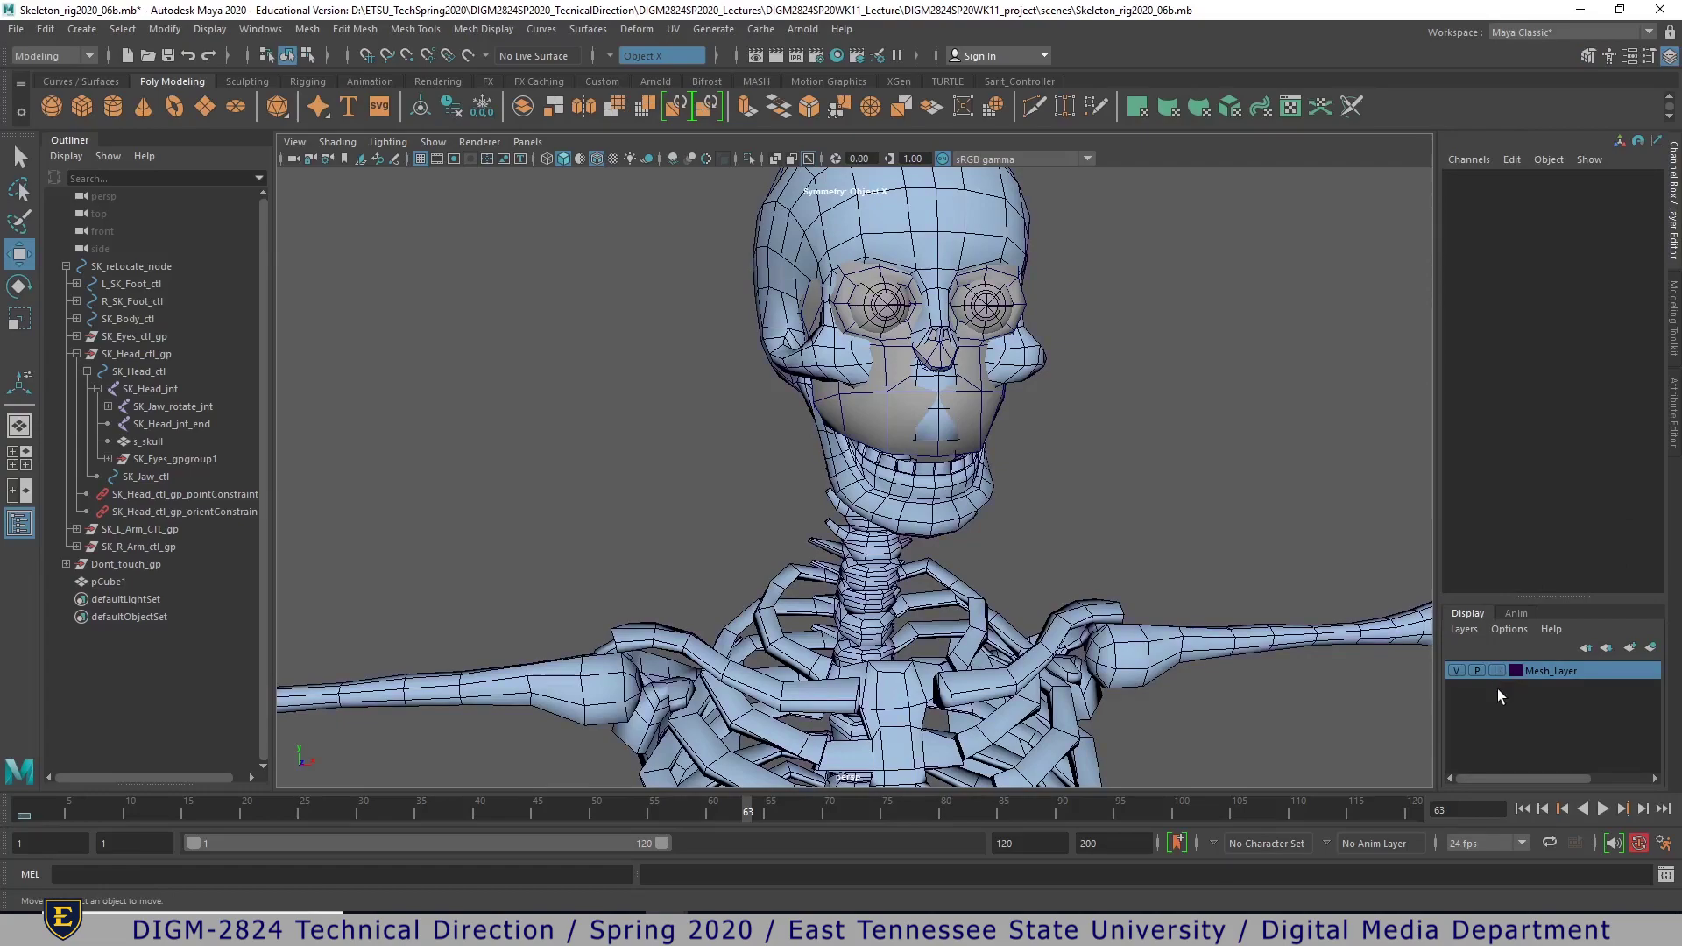
- Select the new head mesh pCube1 and delete its construction history
{"action": "left_click", "coordinate": [954, 512]}
{"action": "left_click_drag", "start_coordinate": [976, 529], "coordinate": [1112, 555], "text": "alt"}
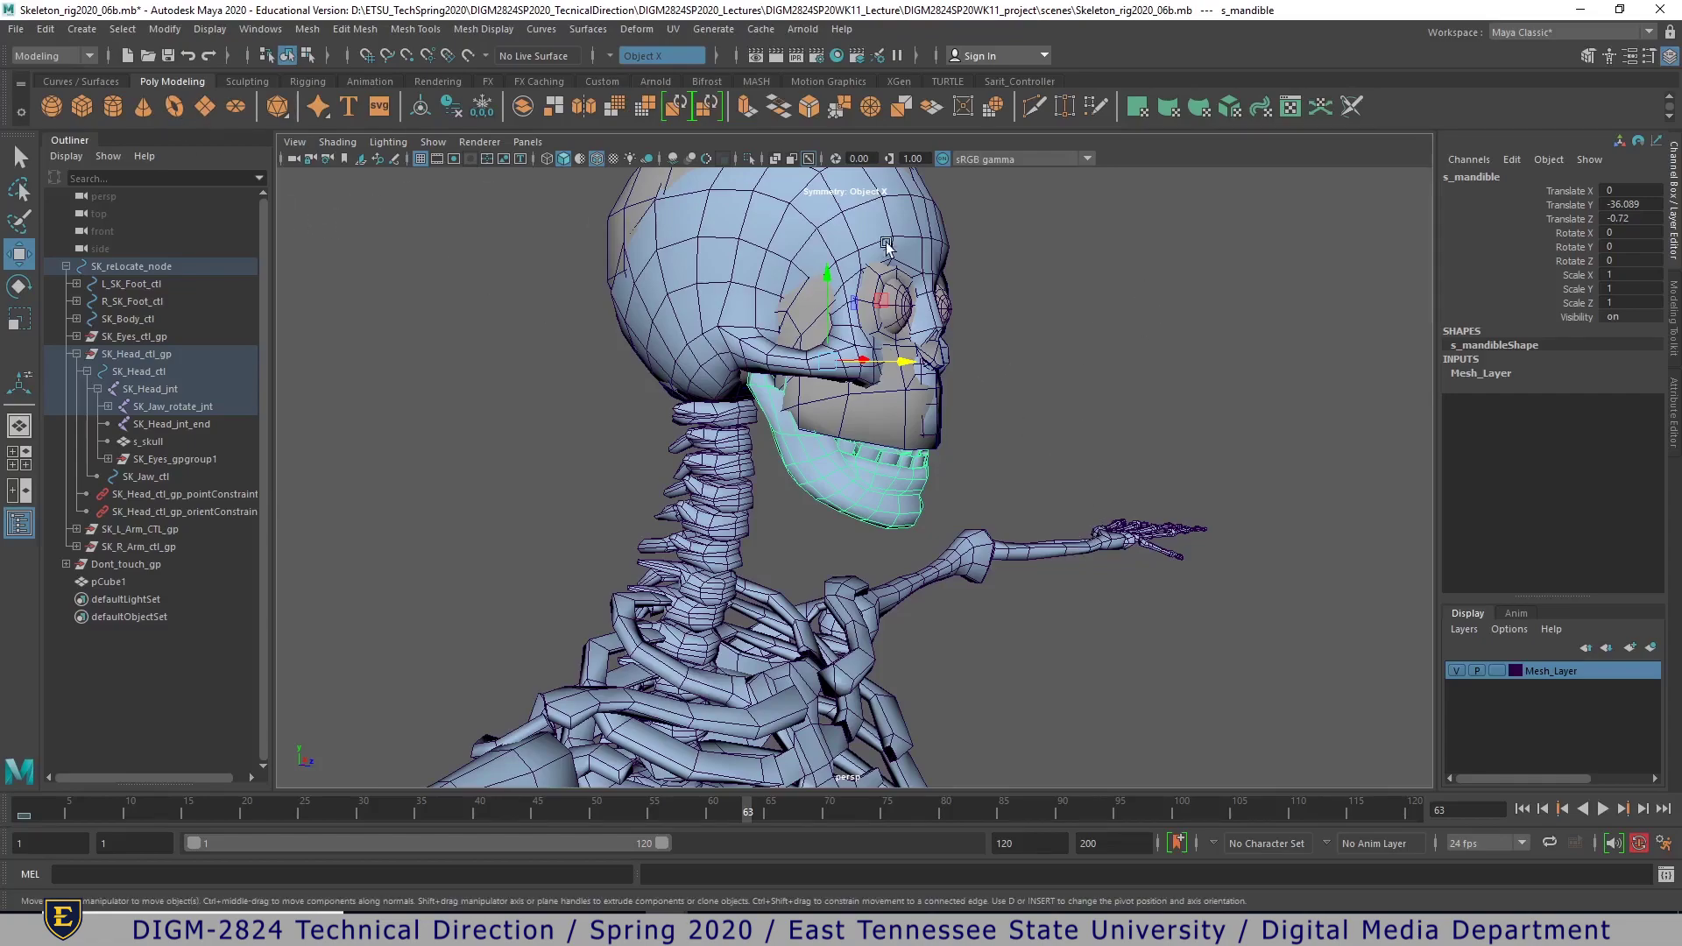
{"action": "left_click", "coordinate": [912, 230]}
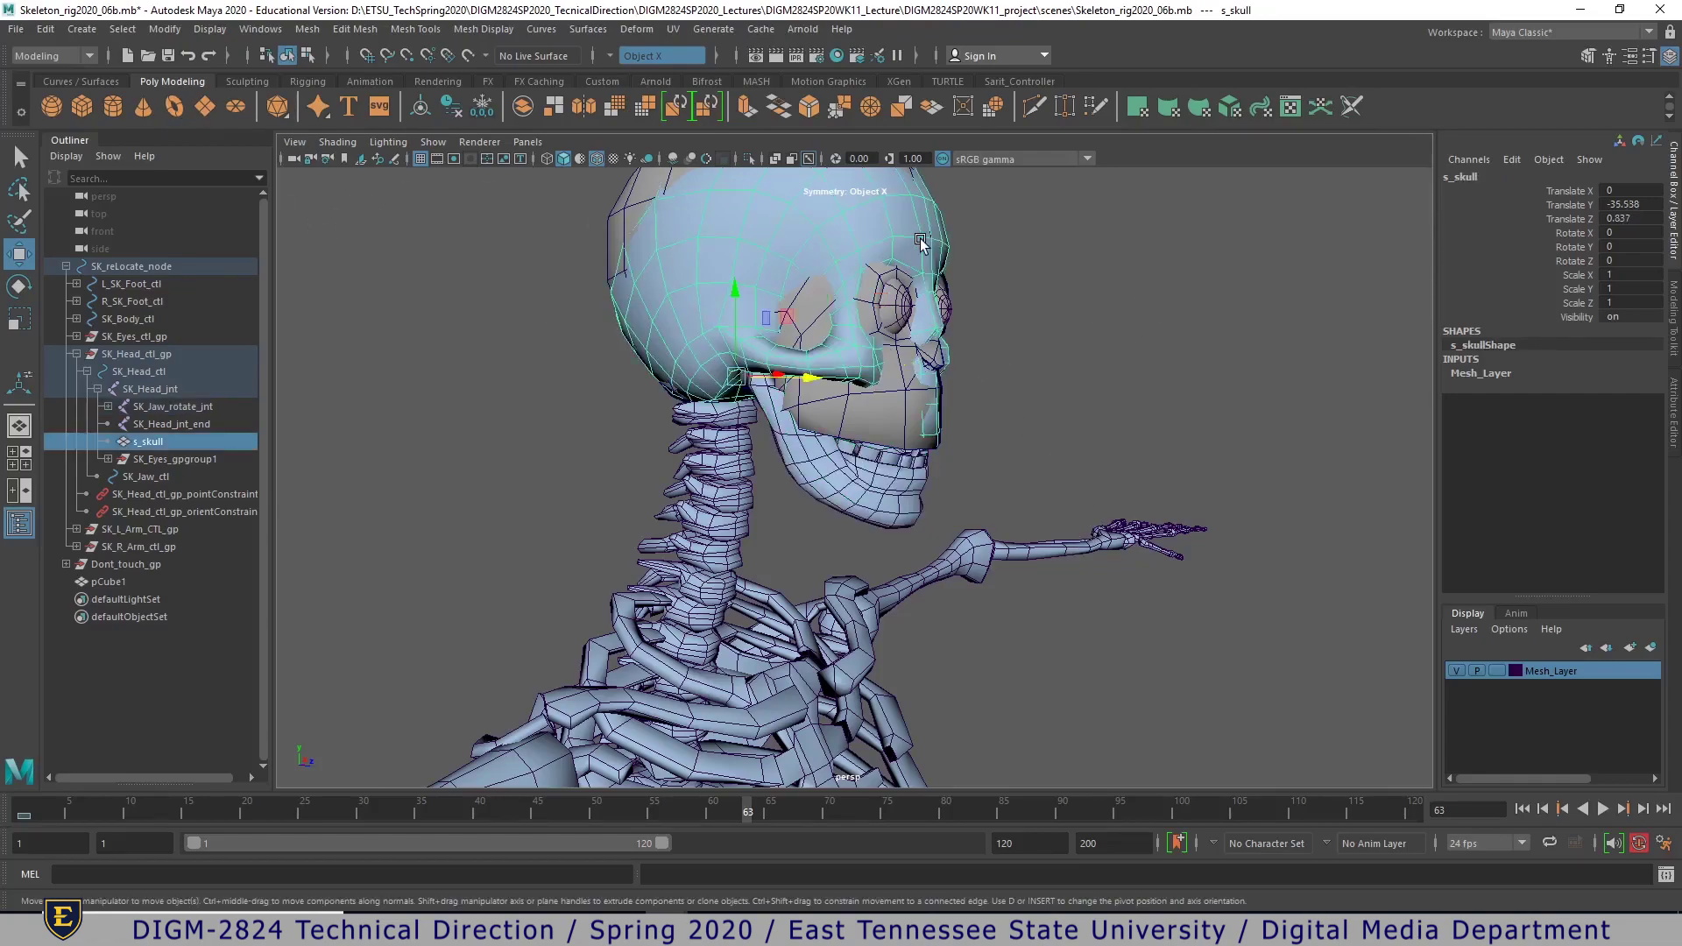
{"action": "left_click", "coordinate": [883, 419]}
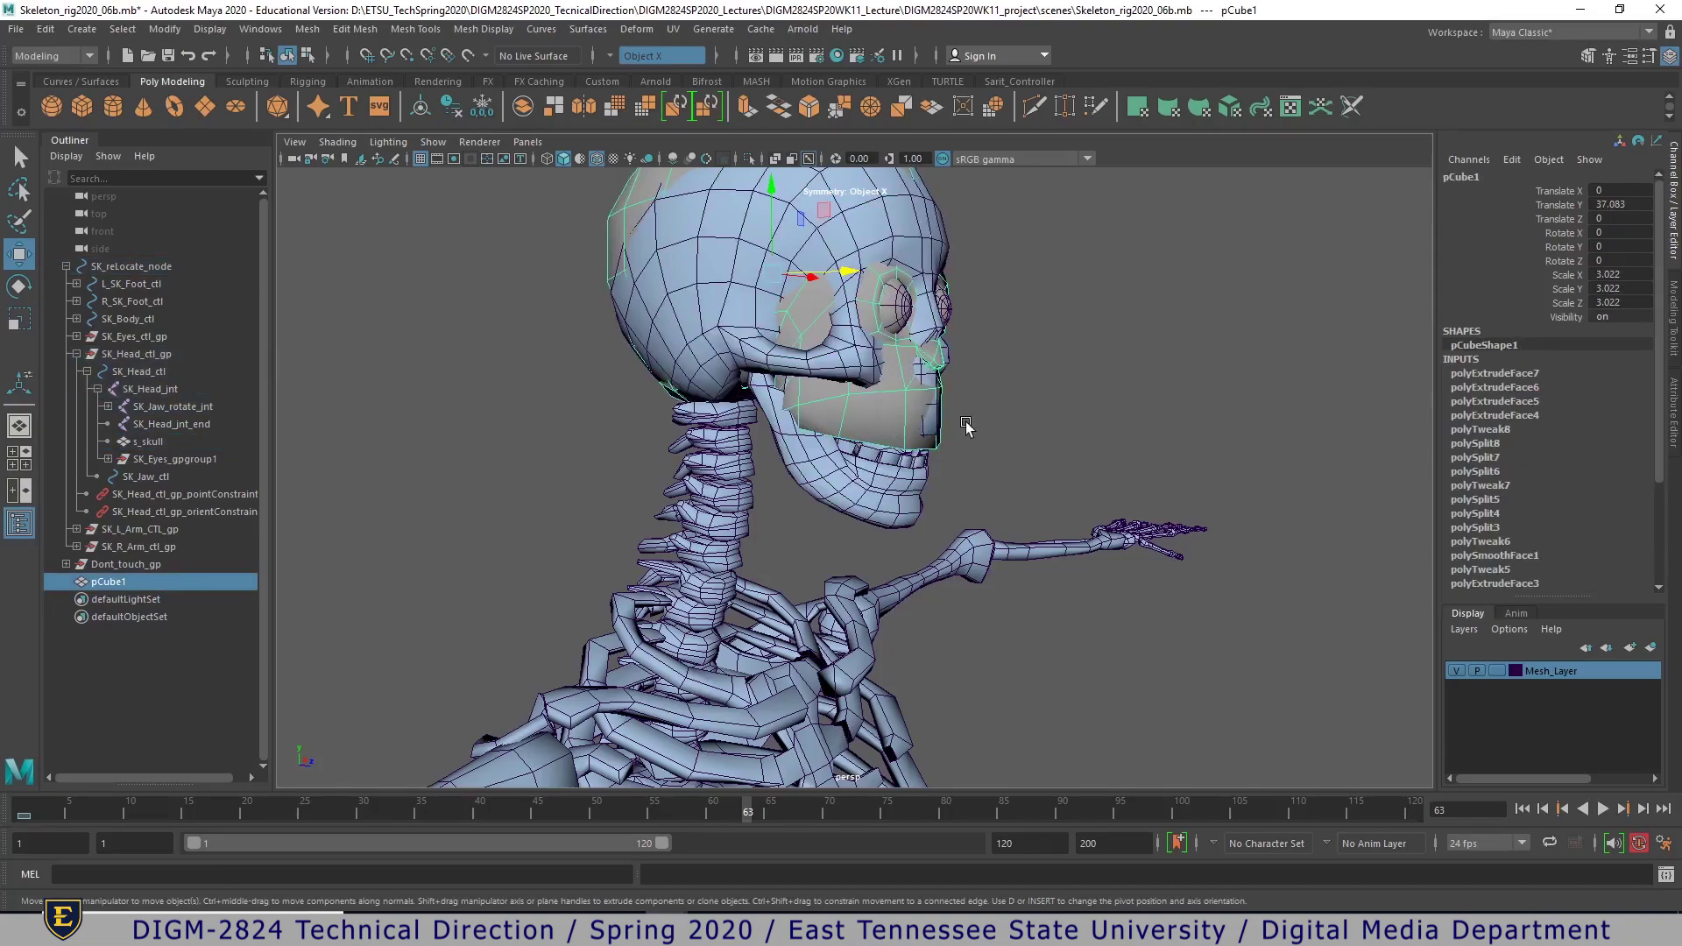
{"action": "key", "text": "alt+shift+d"}
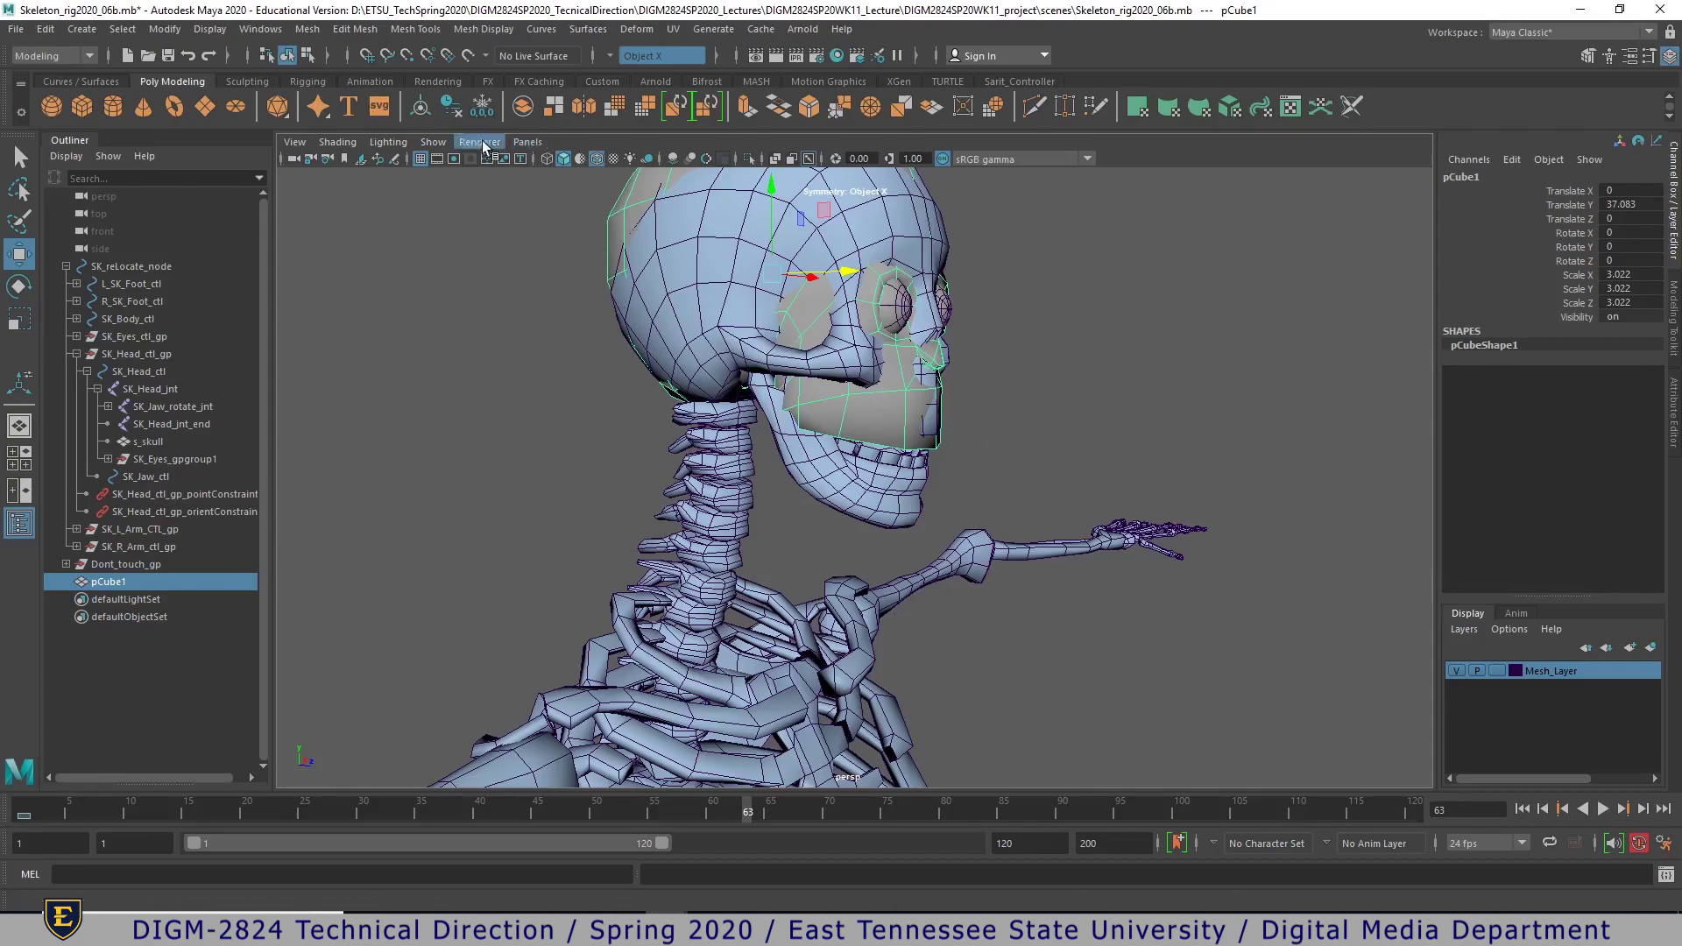
- Rename the head mesh to SK_New_Skull and freeze its transformations
{"action": "double_click", "coordinate": [1496, 176]}
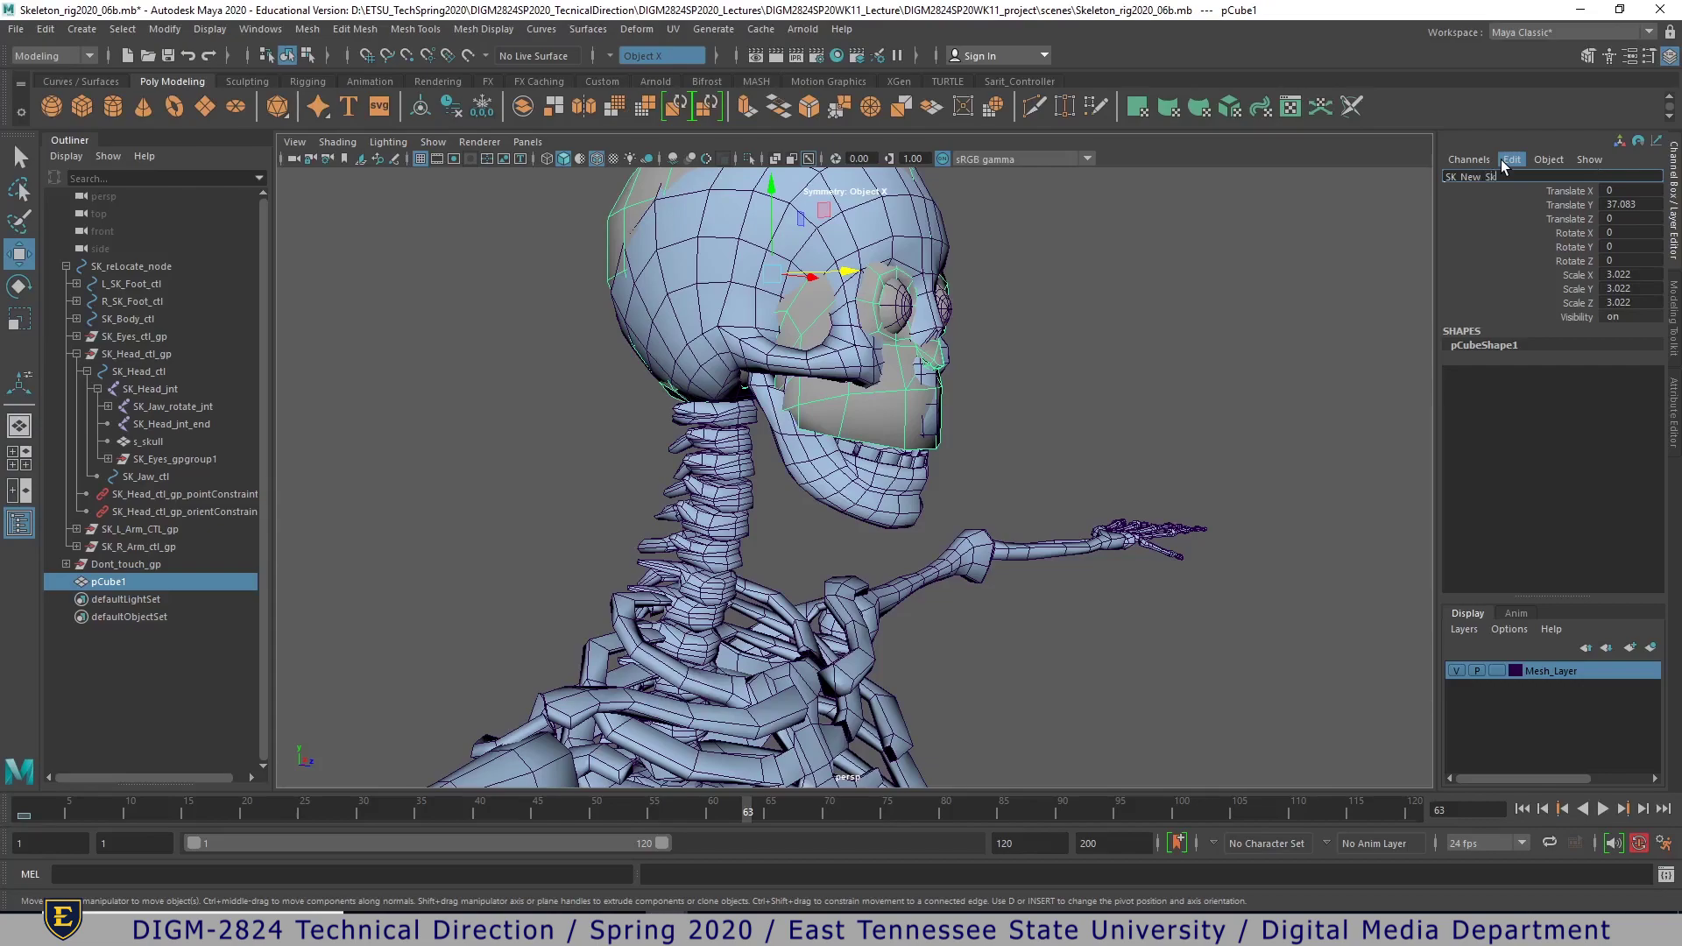
{"action": "key", "text": "Return"}
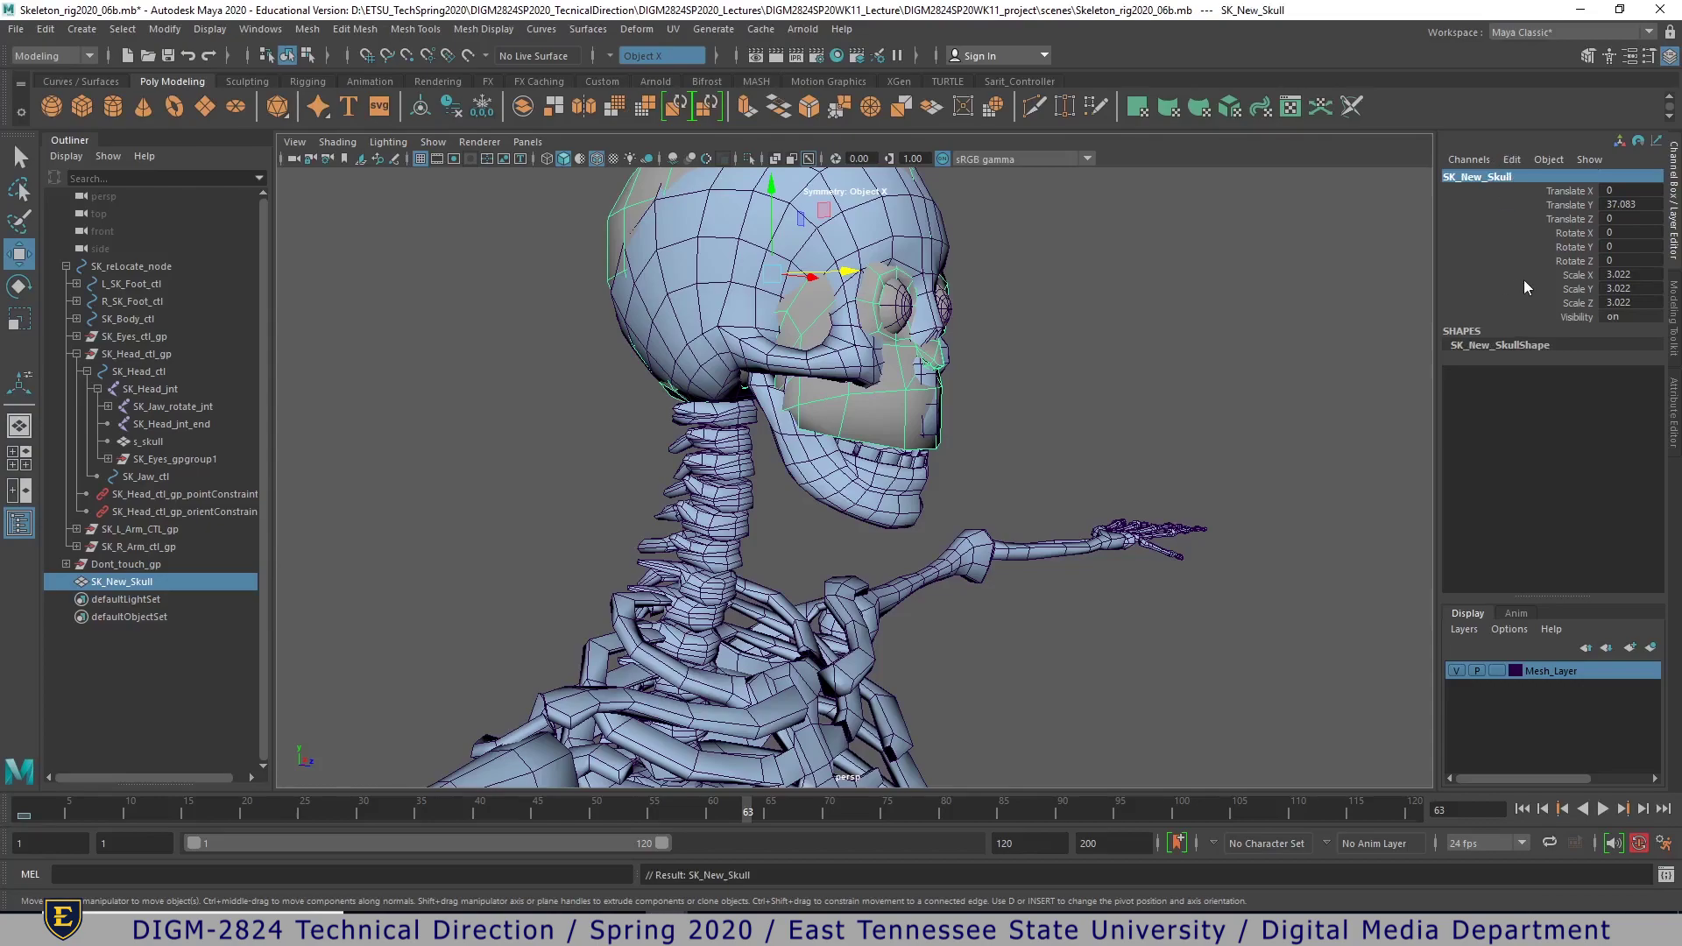
{"action": "left_click", "coordinate": [162, 29]}
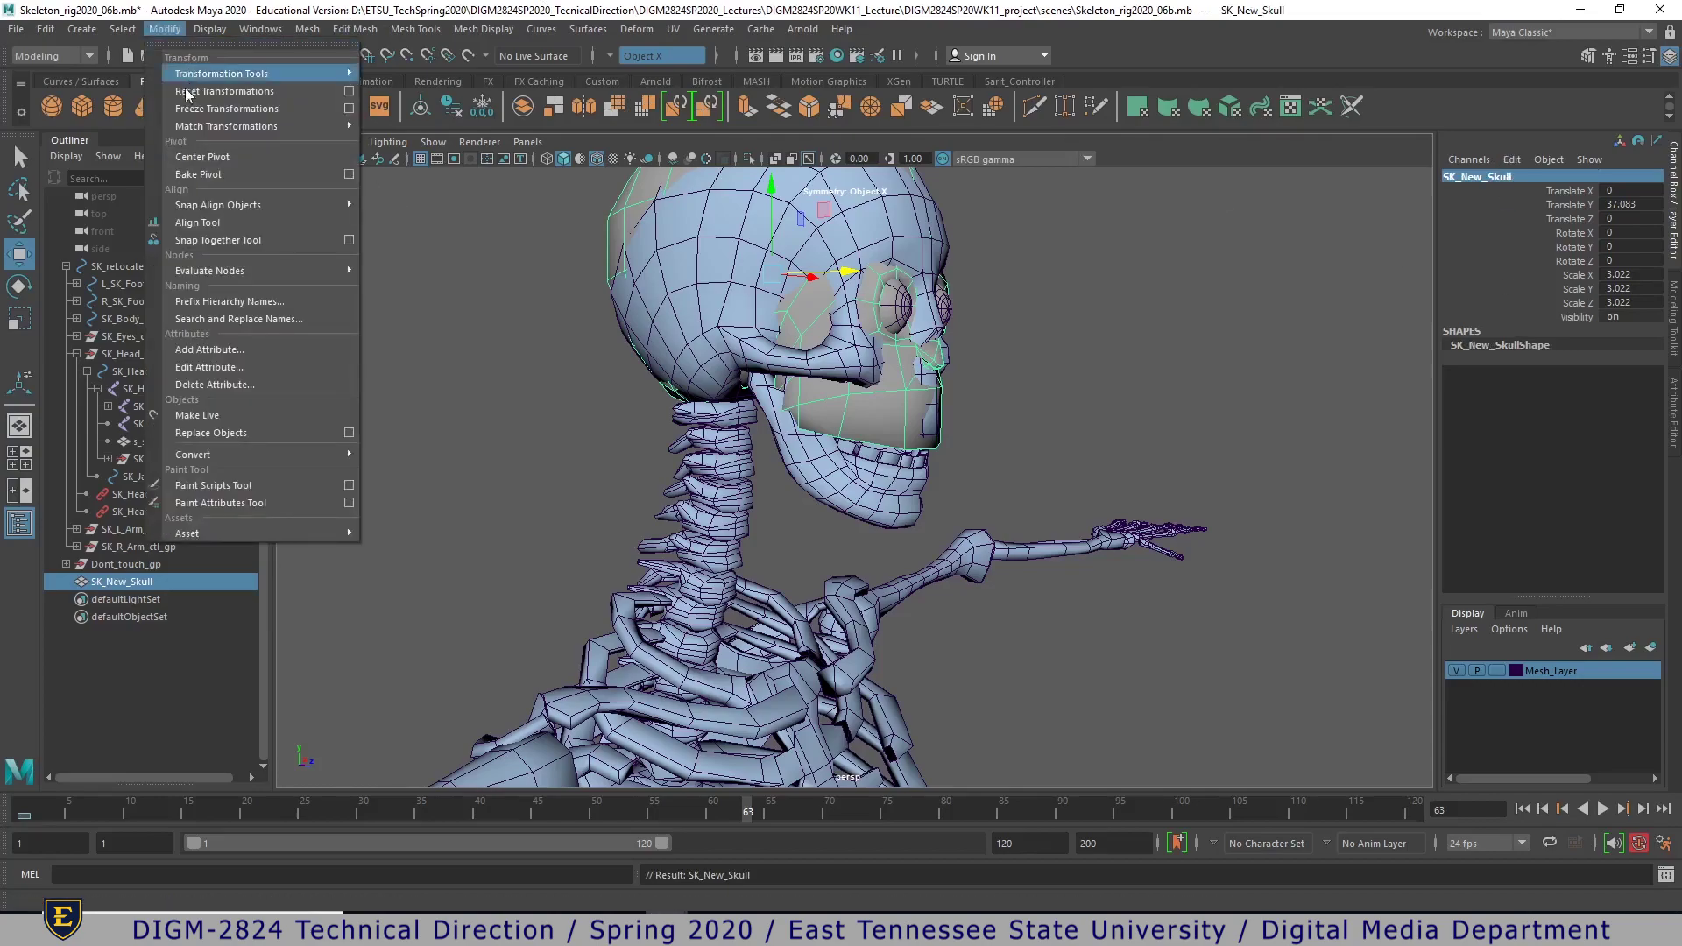
{"action": "left_click", "coordinate": [194, 109]}
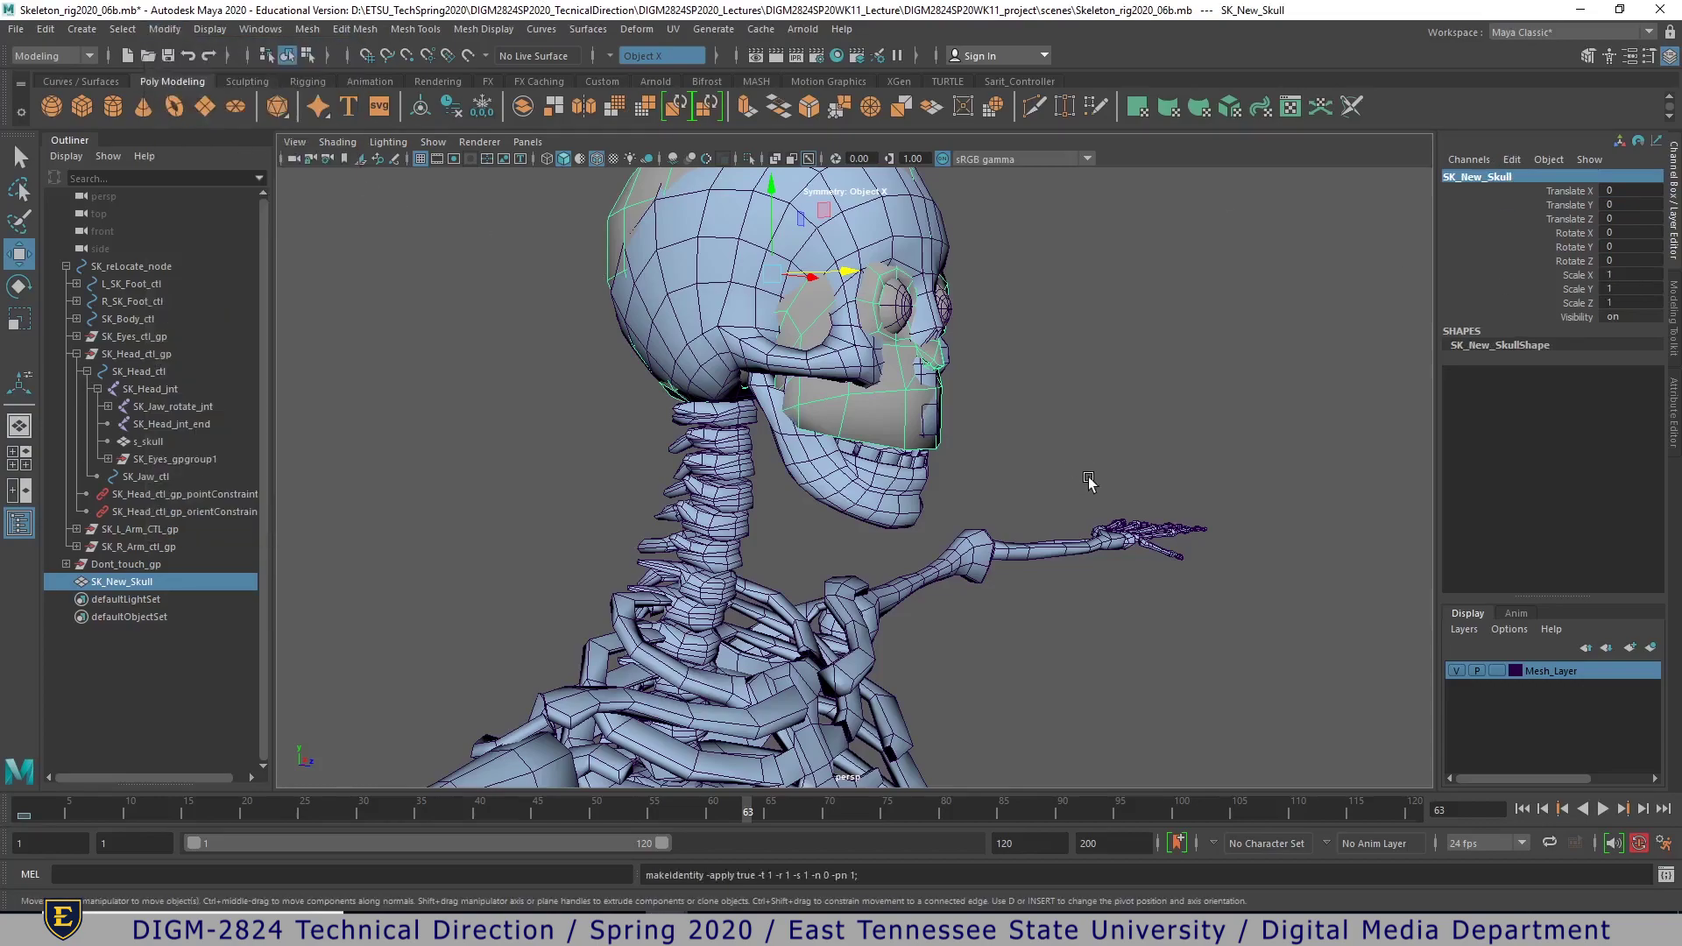
- Parent SK_New_Skull under SK_Head_jnt and delete the original s_skull mesh
{"action": "left_click", "coordinate": [725, 312]}
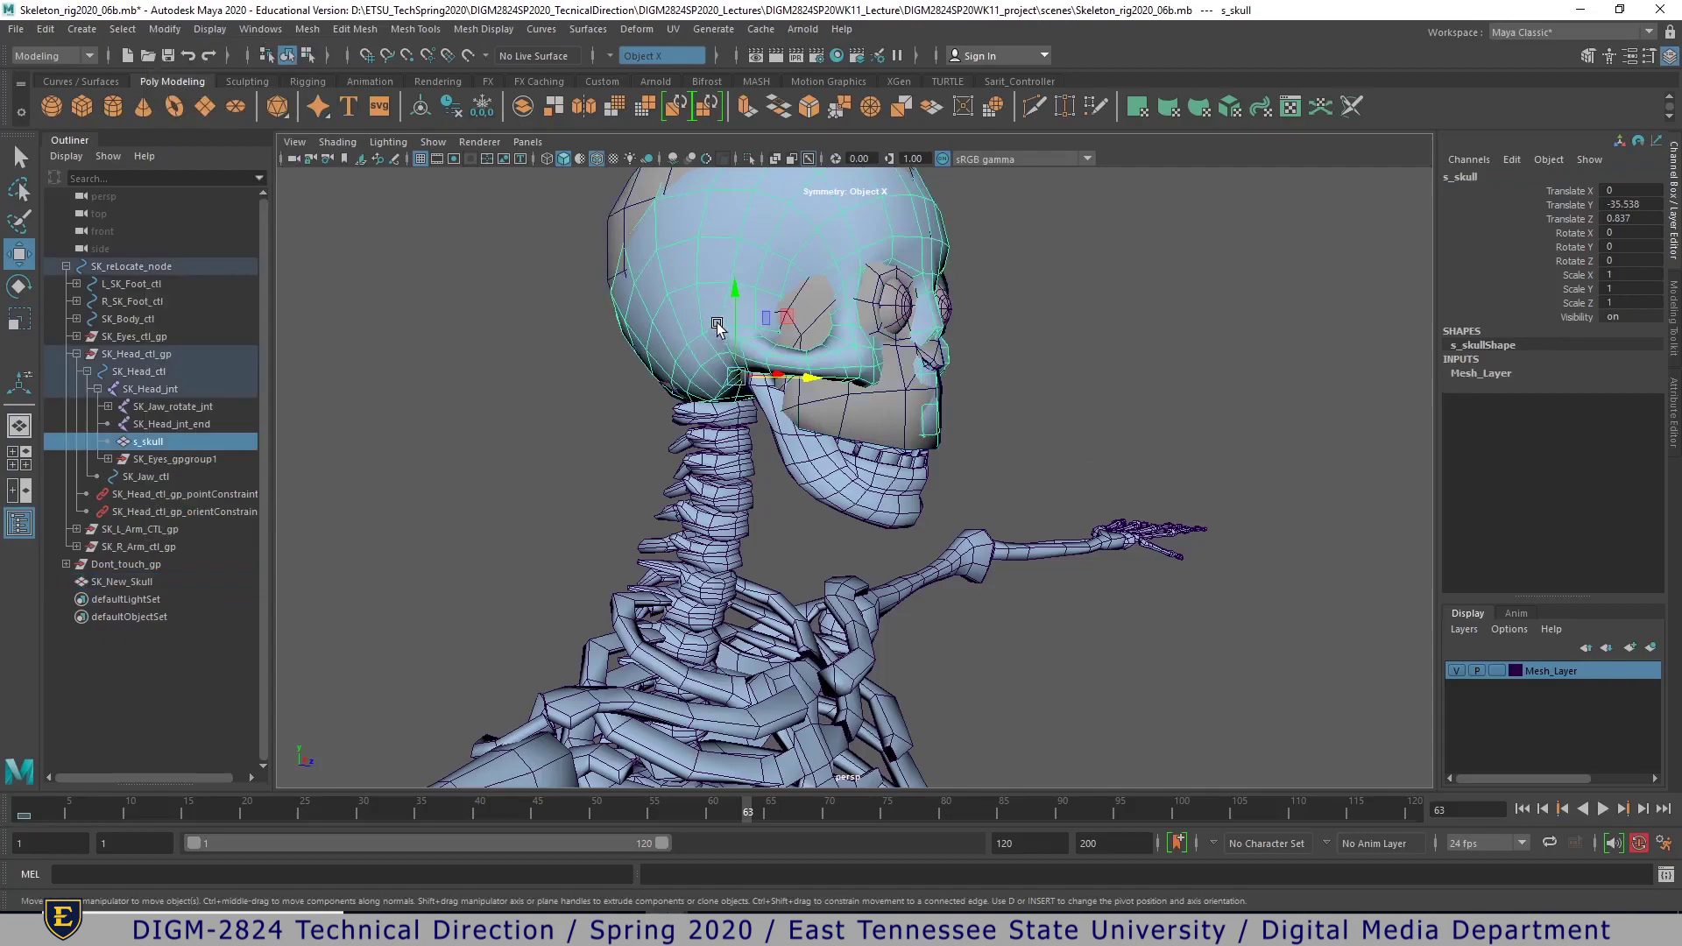
{"action": "left_click", "coordinate": [882, 427]}
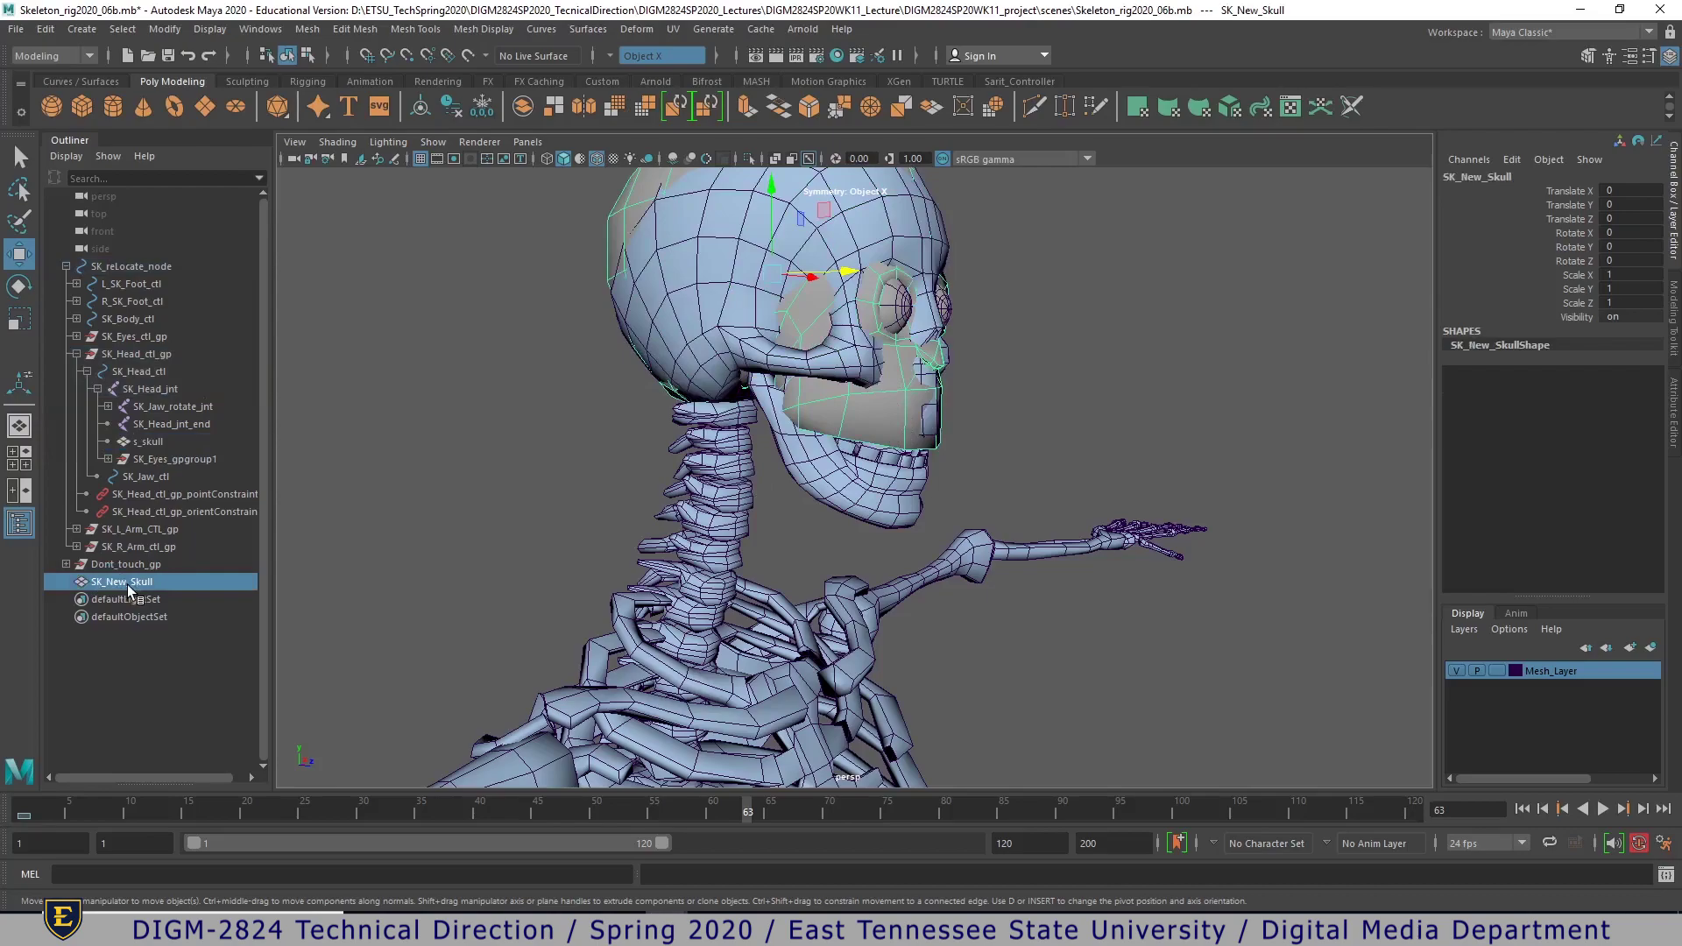
{"action": "left_click_drag", "start_coordinate": [131, 581], "coordinate": [124, 507]}
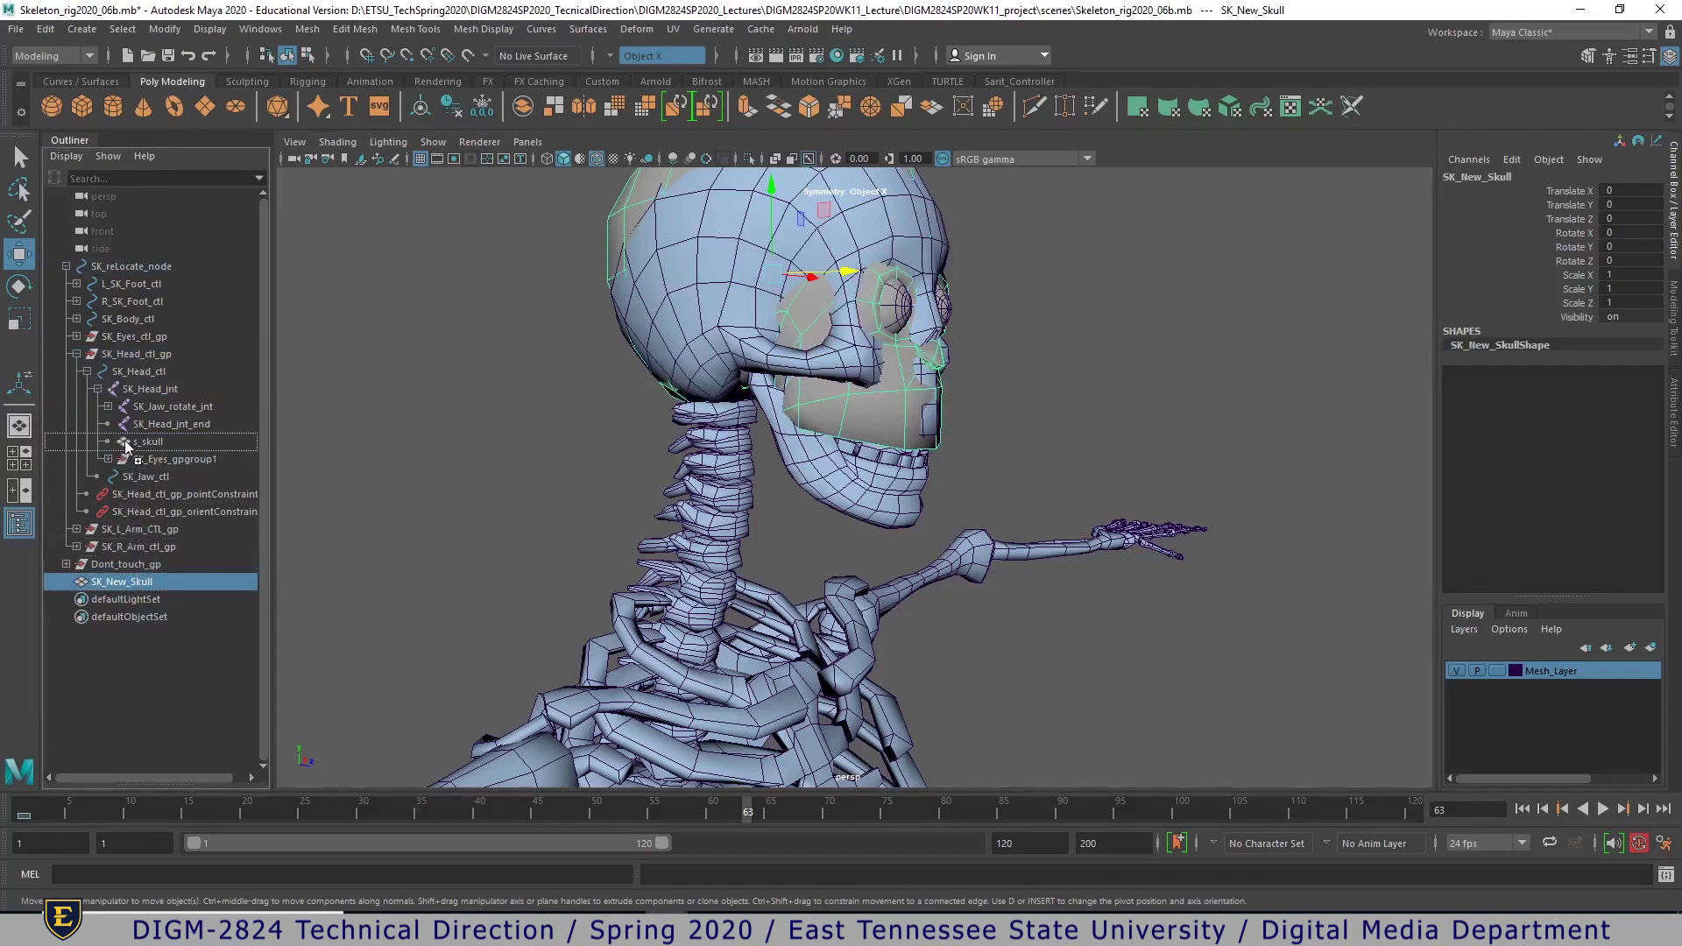
{"action": "left_click_drag", "start_coordinate": [126, 446], "coordinate": [123, 441]}
{"action": "left_click_drag", "start_coordinate": [144, 387], "coordinate": [145, 387]}
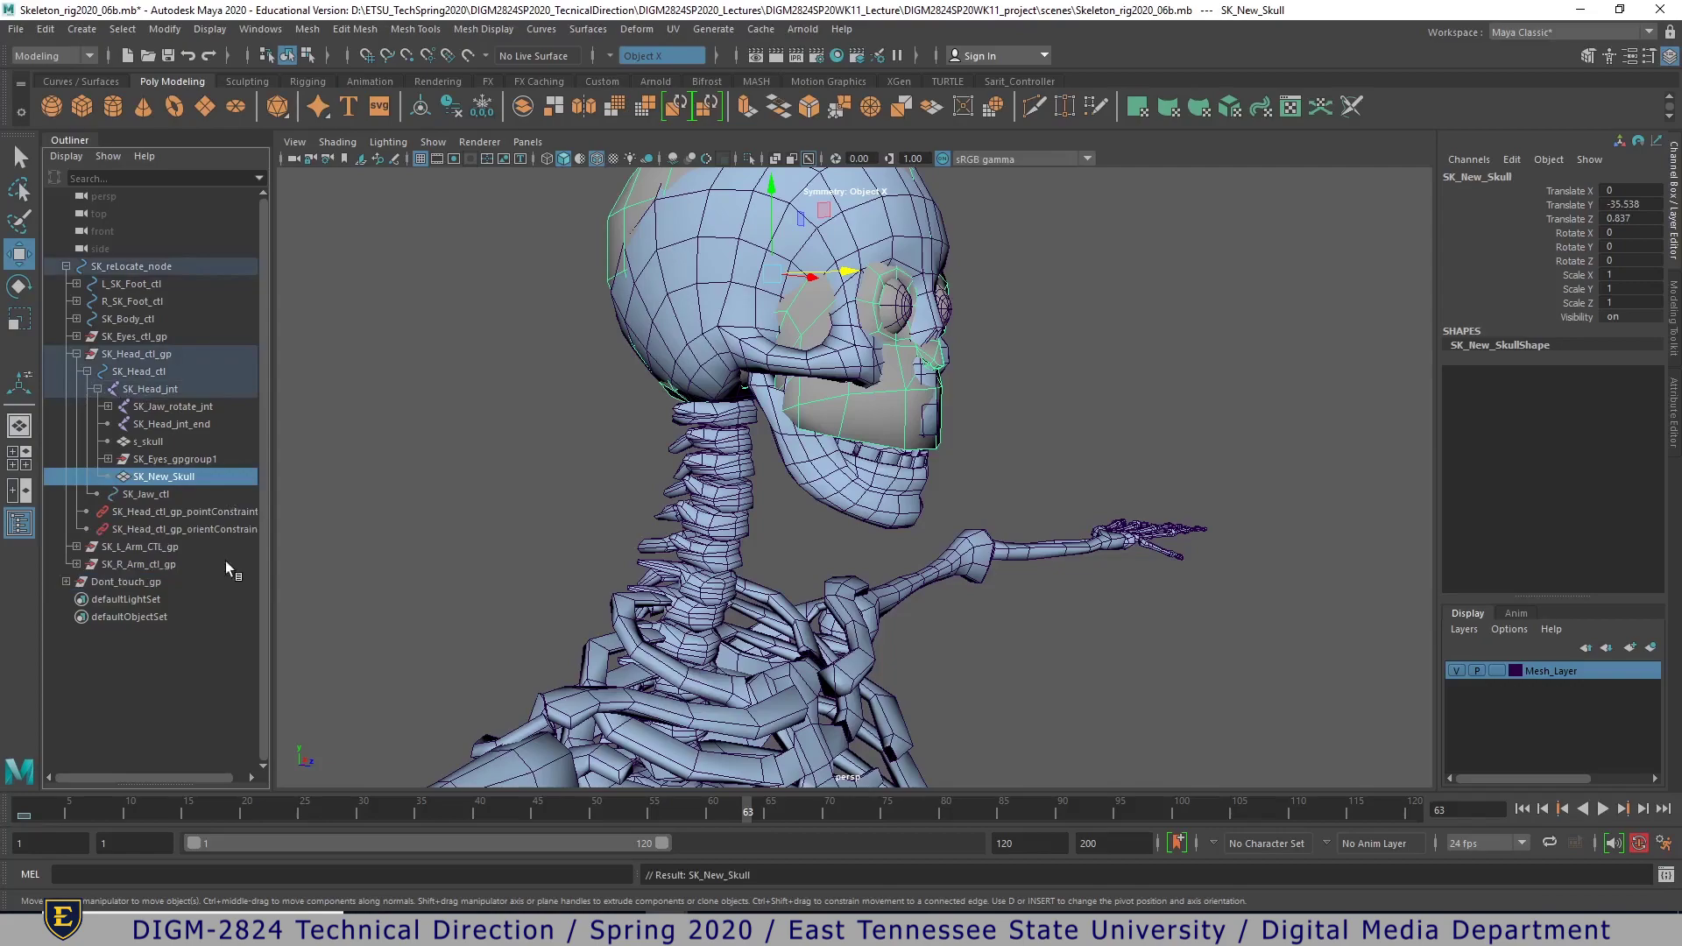
{"action": "left_click", "coordinate": [154, 443]}
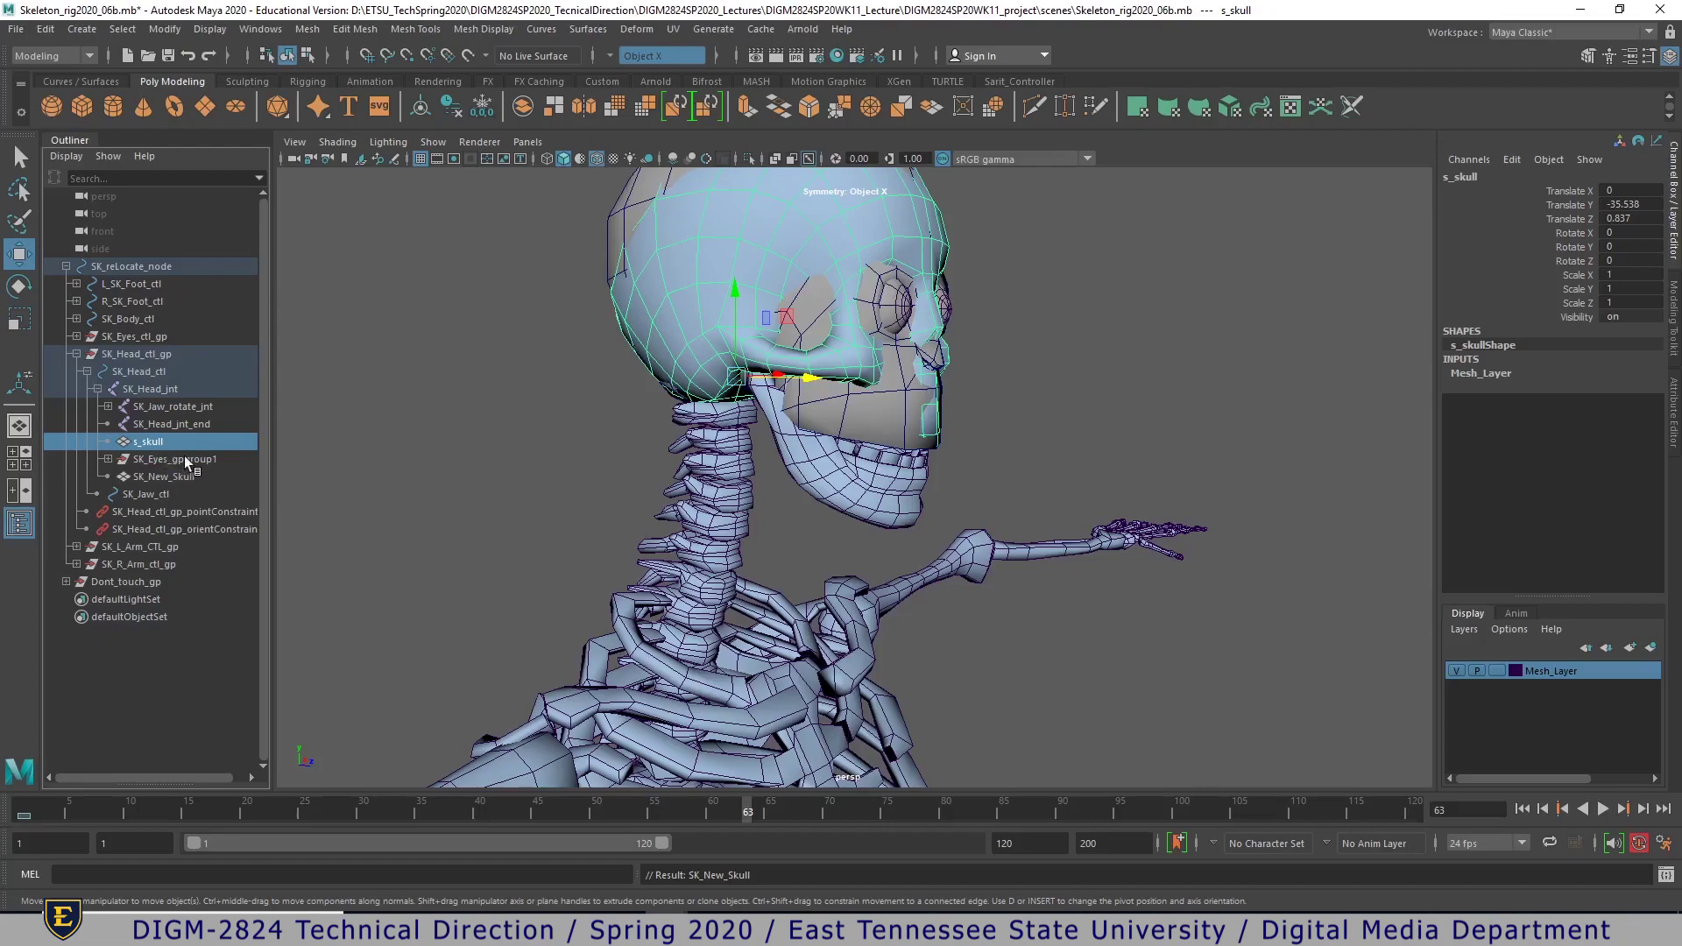
{"action": "key", "text": "Delete"}
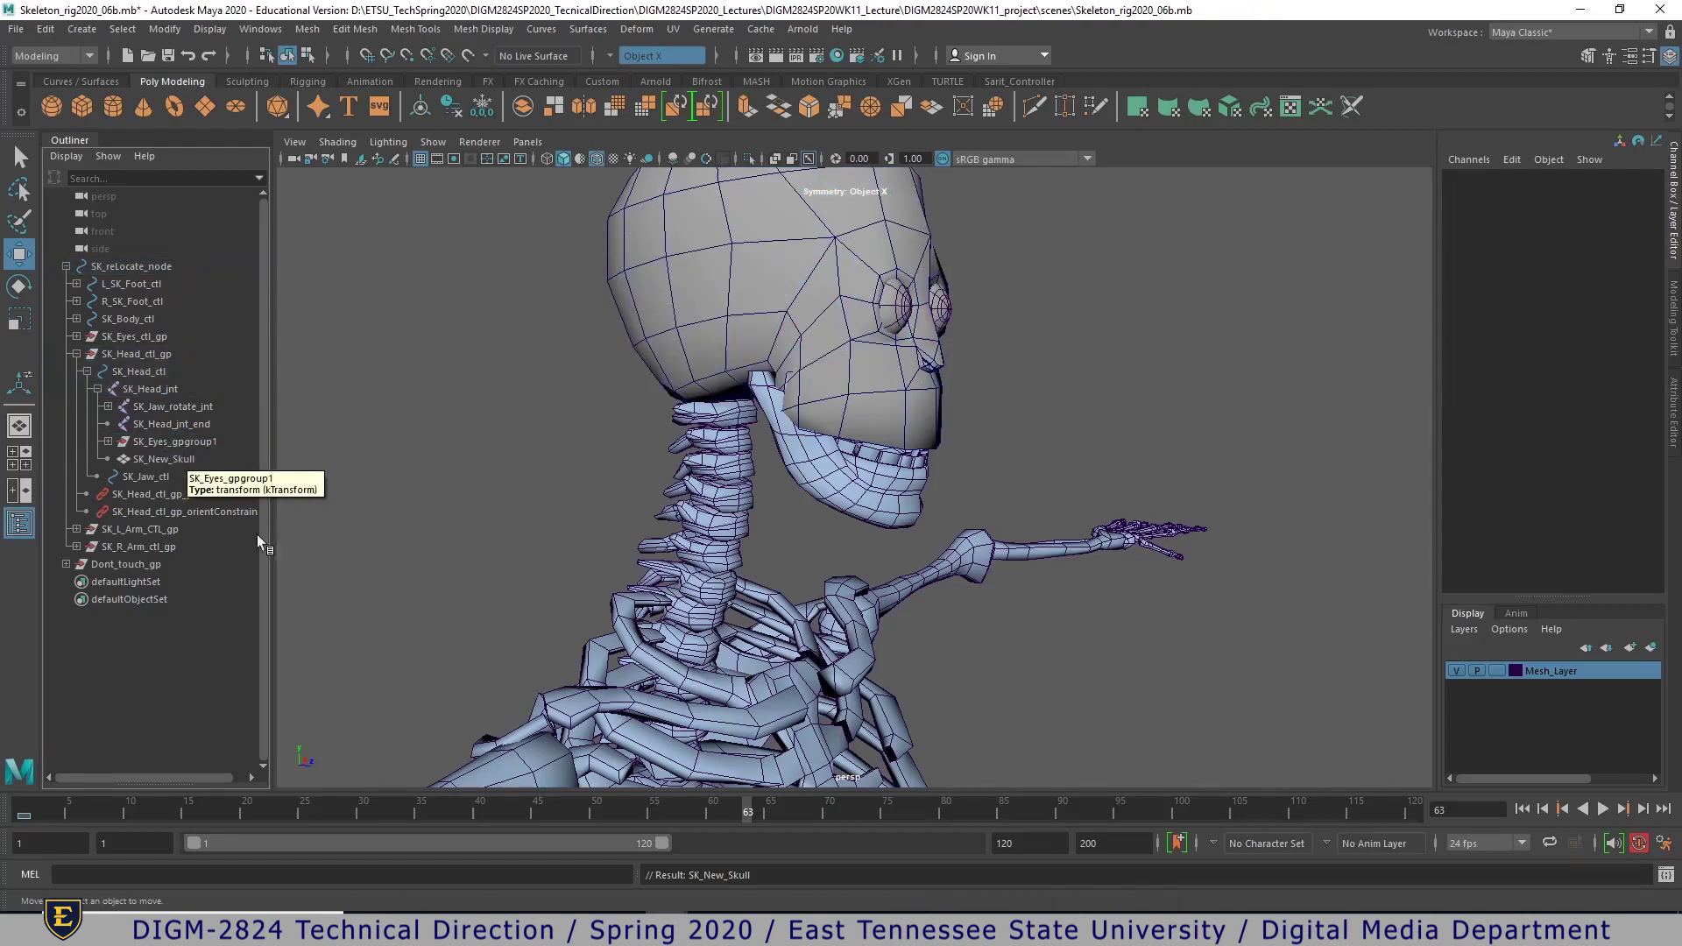
{"action": "left_click_drag", "start_coordinate": [172, 443], "coordinate": [174, 462]}
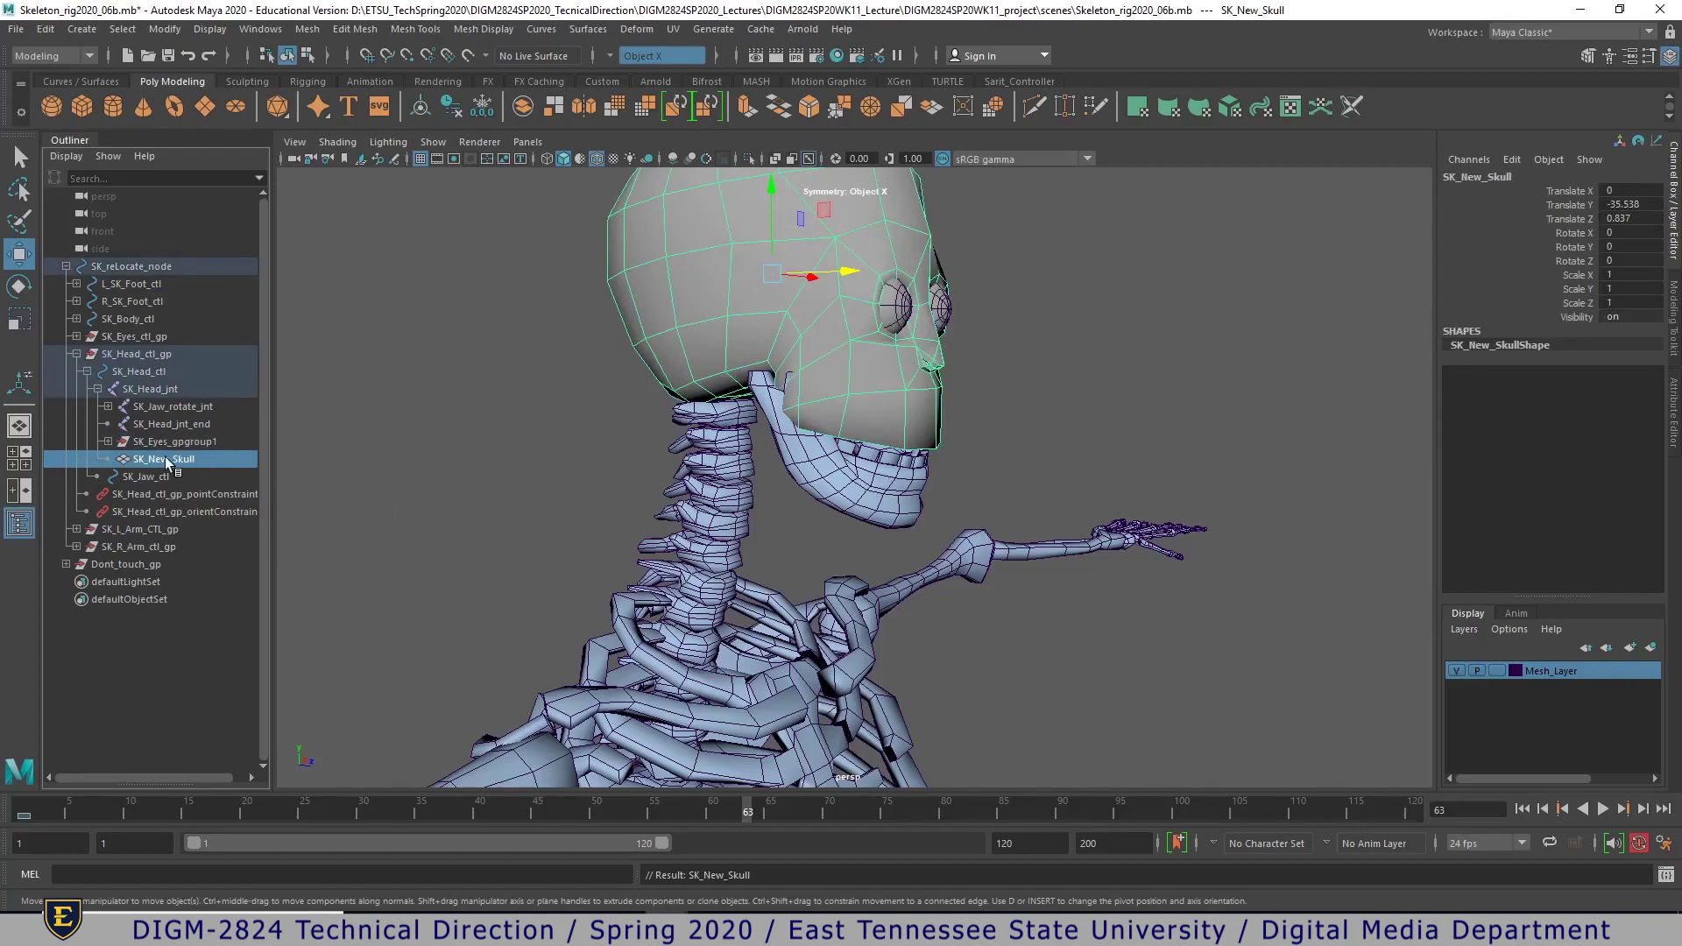
{"action": "left_click_drag", "start_coordinate": [180, 461], "coordinate": [172, 576]}
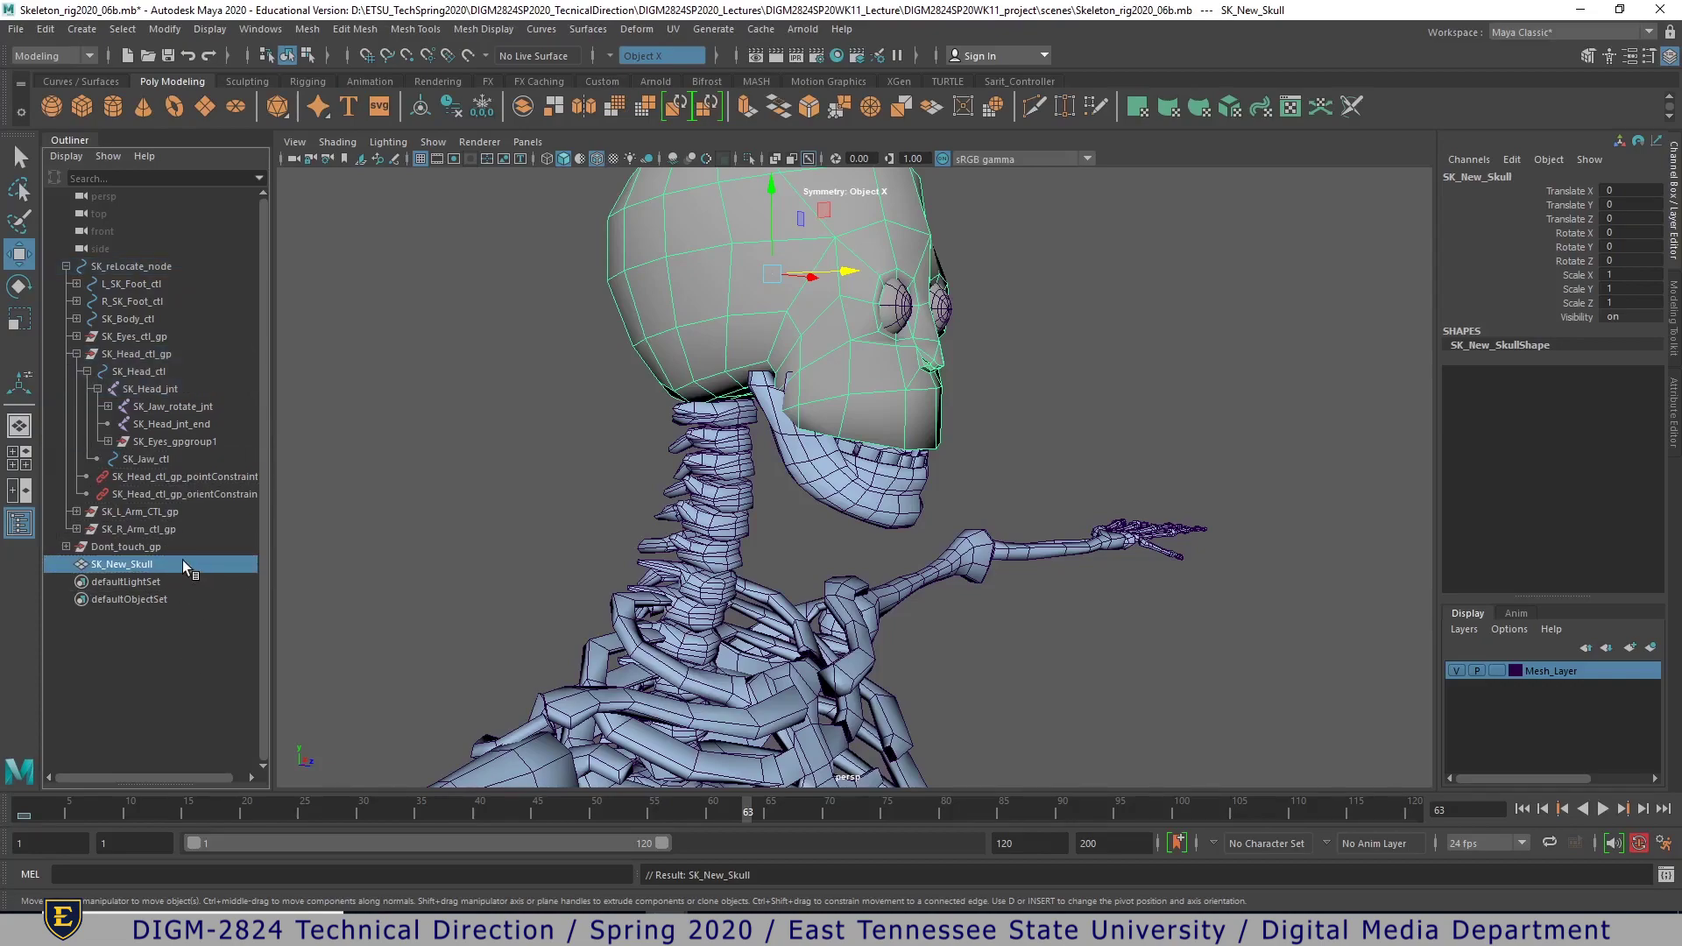
{"action": "key", "text": "ctrl+z"}
{"action": "key", "text": "ctrl+z"}
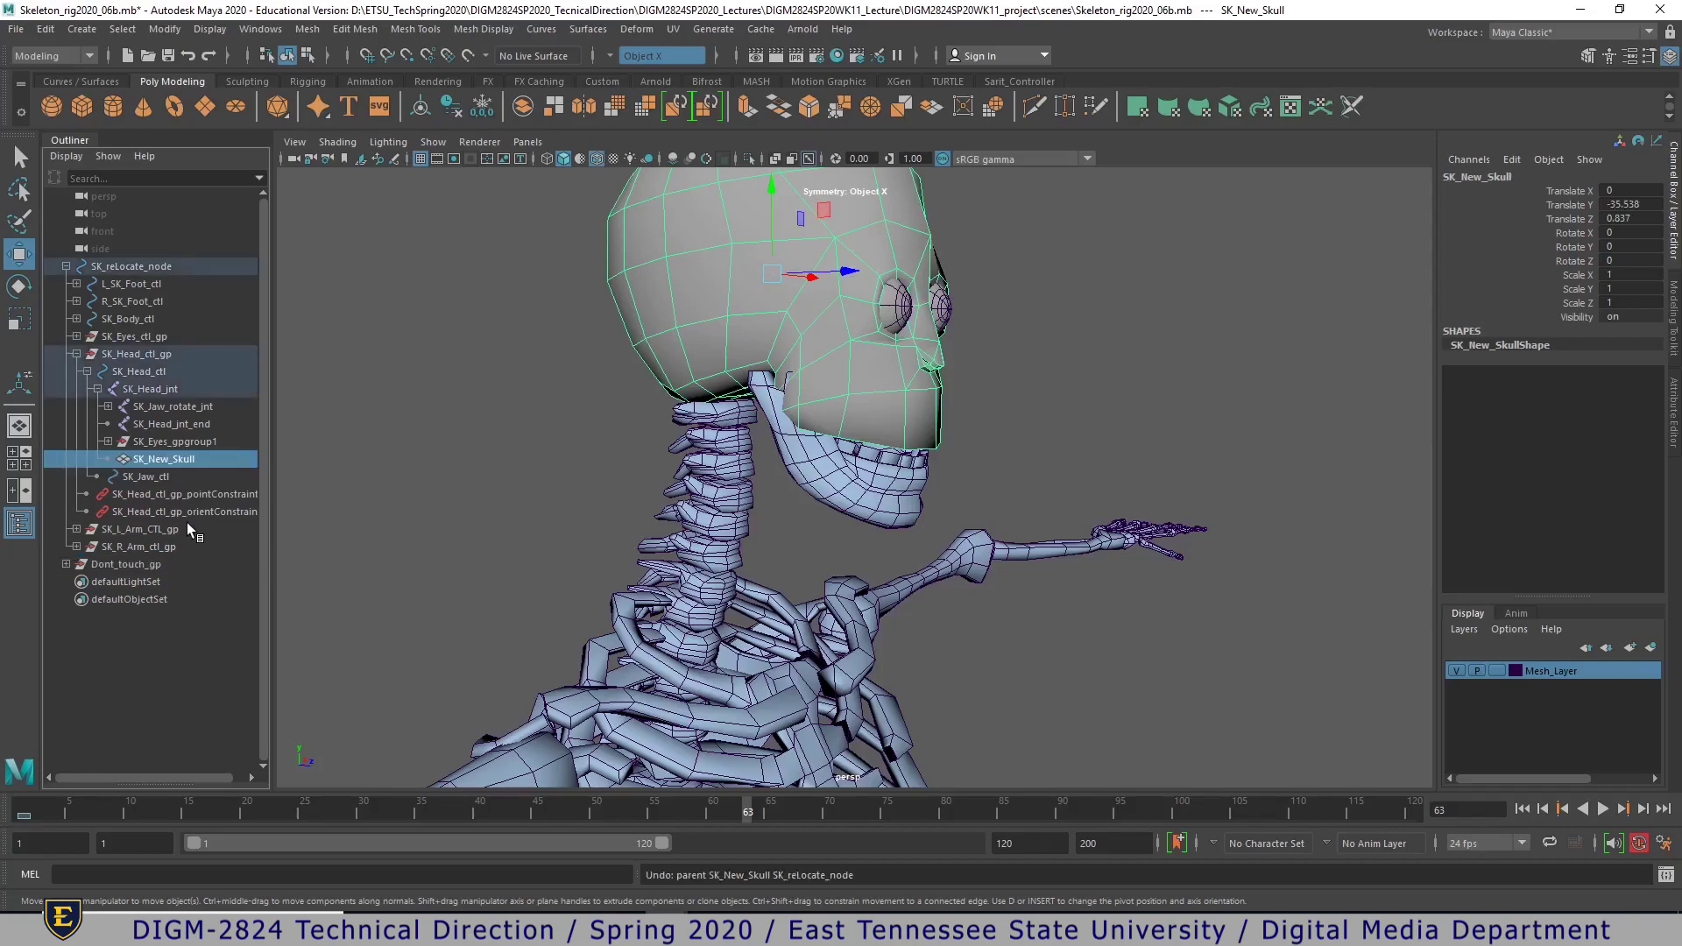
- Switch SK_New_Skull to edge selection and adjust the height of the rim edge above the eye socket
{"action": "left_click", "coordinate": [1110, 411]}
{"action": "left_click_drag", "start_coordinate": [1155, 455], "coordinate": [1058, 436], "text": "alt"}
{"action": "key", "text": "ctrl+z"}
{"action": "middle_click_drag", "start_coordinate": [1065, 438], "coordinate": [1042, 638], "text": "alt"}
{"action": "right_click_drag", "start_coordinate": [1060, 570], "coordinate": [1178, 517], "text": "alt"}
{"action": "left_click_drag", "start_coordinate": [1173, 552], "coordinate": [973, 615], "text": "alt"}
{"action": "right_click_drag", "start_coordinate": [972, 616], "coordinate": [1111, 642], "text": "alt"}
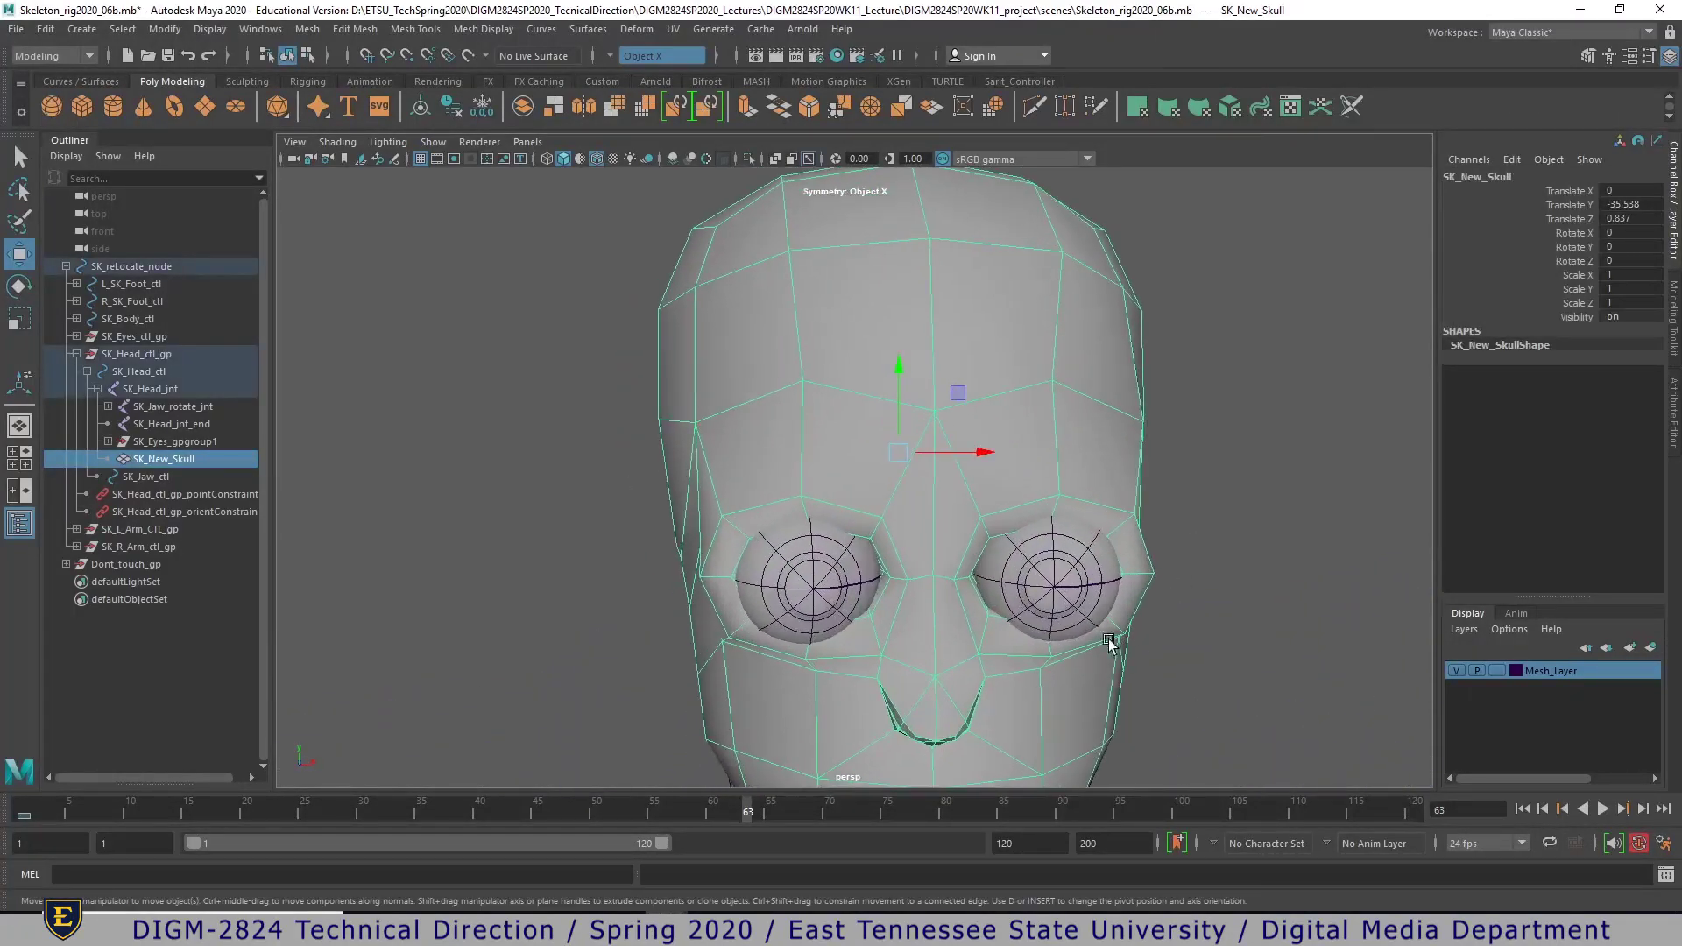
{"action": "middle_click_drag", "start_coordinate": [1111, 642], "coordinate": [1010, 517], "text": "alt"}
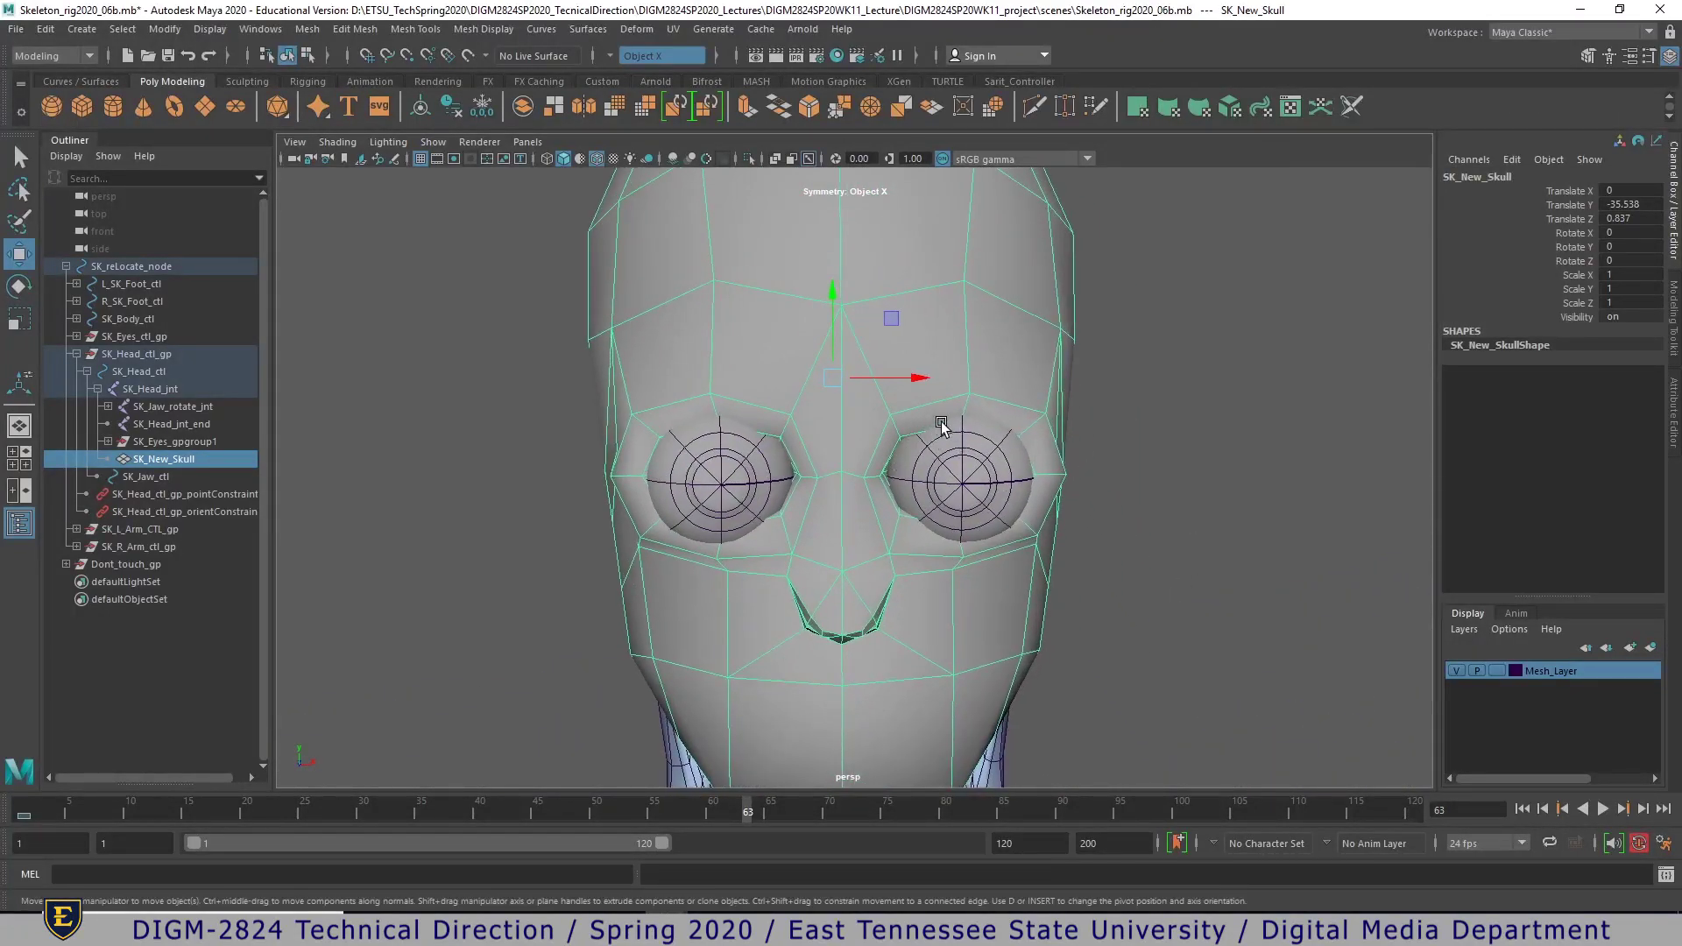
{"action": "right_click_drag", "start_coordinate": [949, 413], "coordinate": [960, 357]}
{"action": "left_click", "coordinate": [972, 429]}
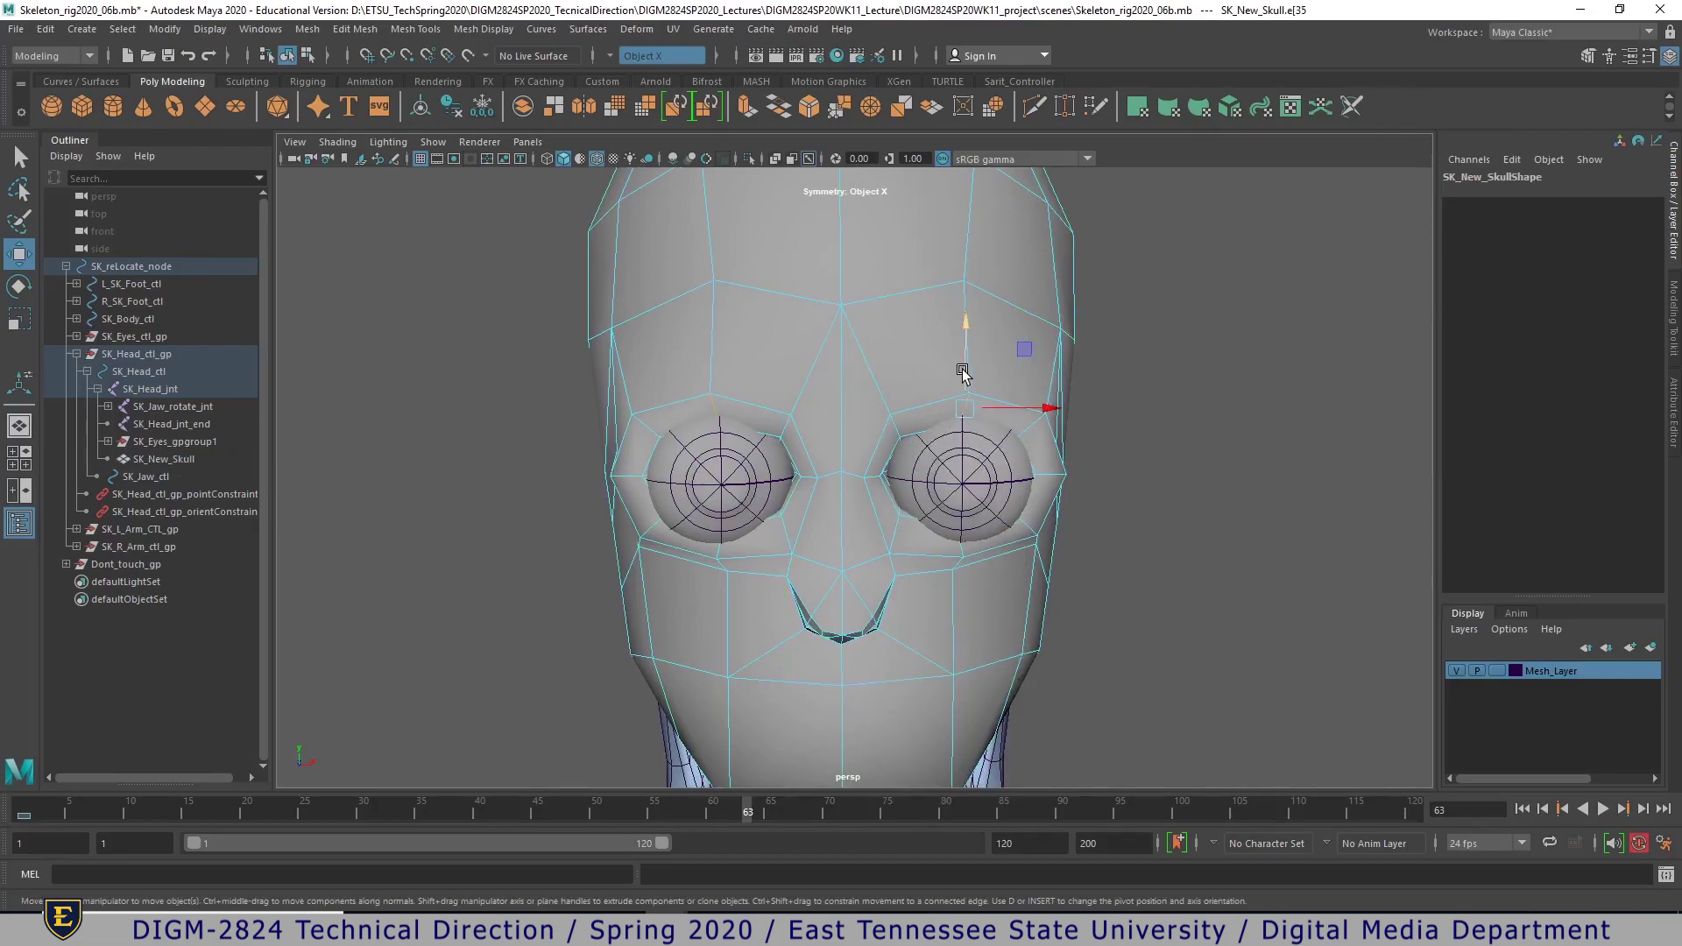
{"action": "left_click_drag", "start_coordinate": [970, 378], "coordinate": [702, 404]}
- Move the inner-corner edges of the eye sockets to fit better around the eyeballs
{"action": "left_click", "coordinate": [802, 444]}
{"action": "left_click_drag", "start_coordinate": [777, 447], "coordinate": [944, 492]}
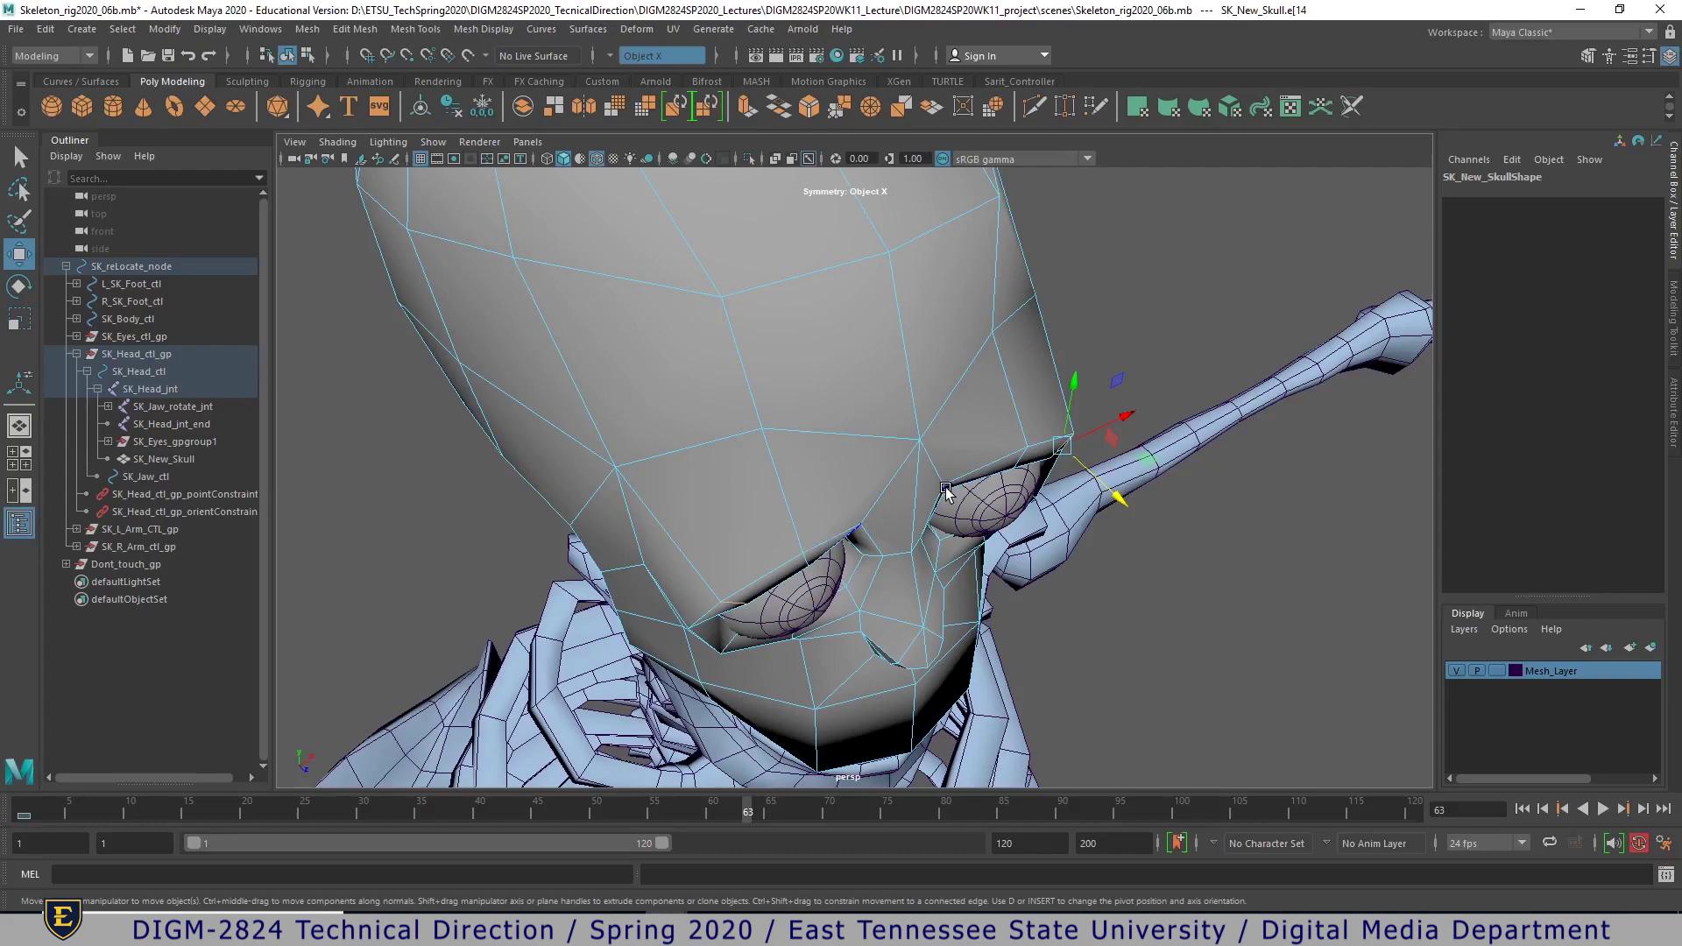
{"action": "left_click_drag", "start_coordinate": [945, 489], "coordinate": [886, 517], "text": "alt"}
{"action": "left_click", "coordinate": [932, 460]}
{"action": "left_click", "coordinate": [834, 502]}
{"action": "left_click_drag", "start_coordinate": [832, 503], "coordinate": [824, 499]}
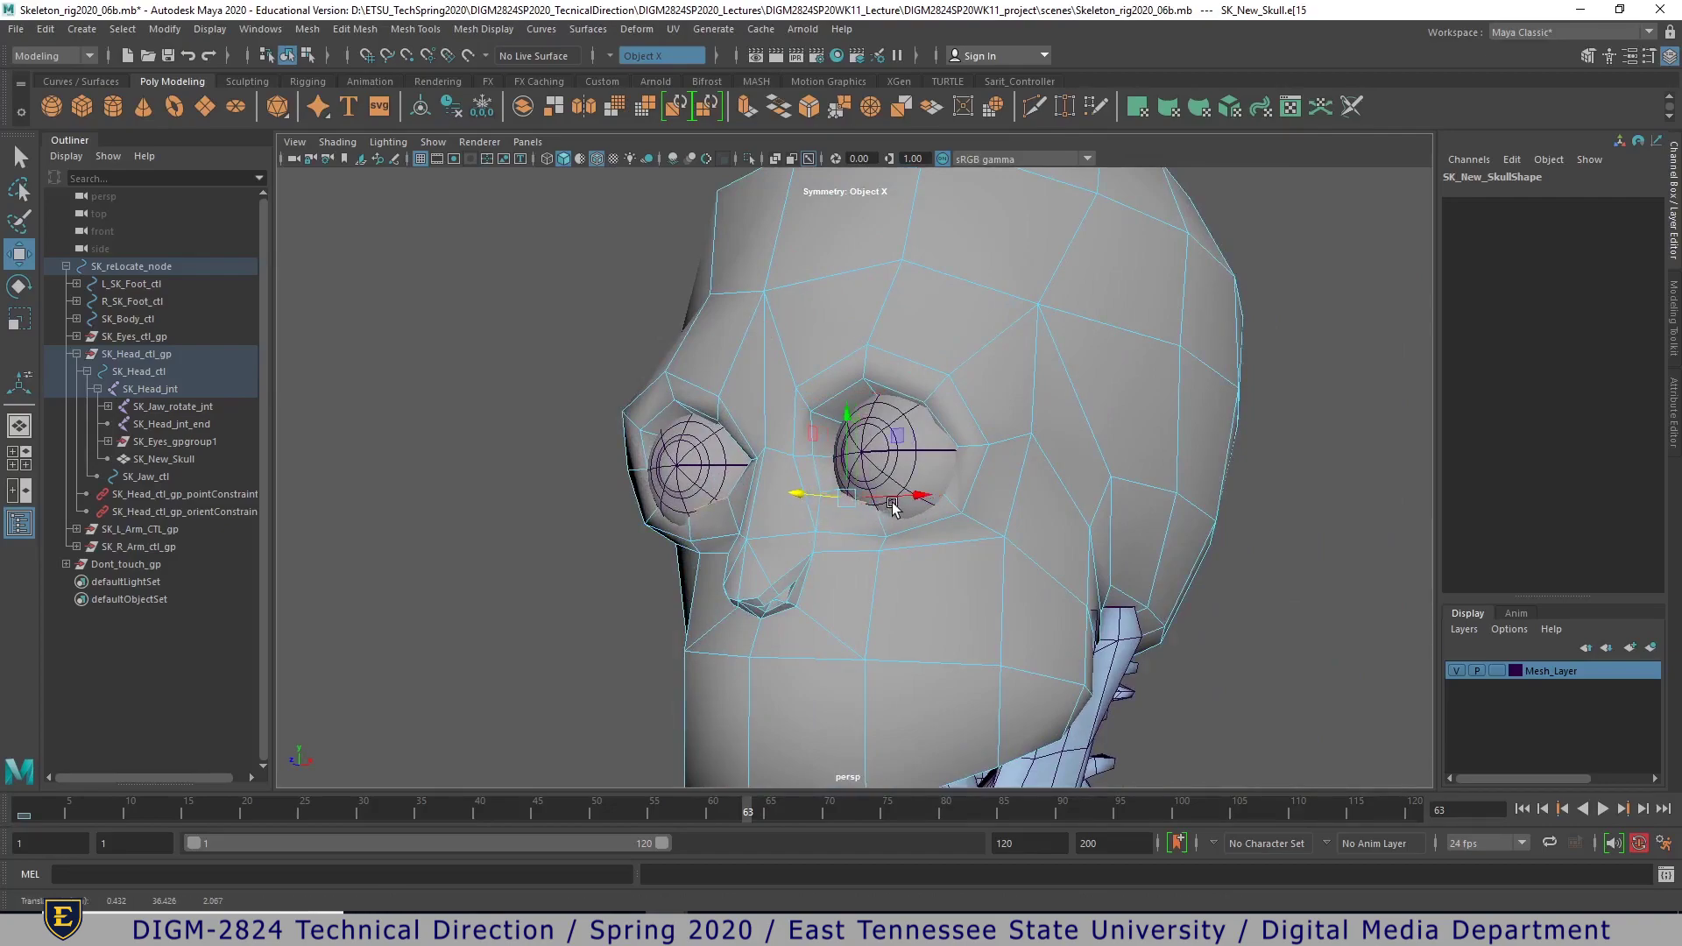
- Check the eye sockets in wireframe, restore shaded display and reposition the lower socket rim edge in depth
{"action": "left_click", "coordinate": [915, 513]}
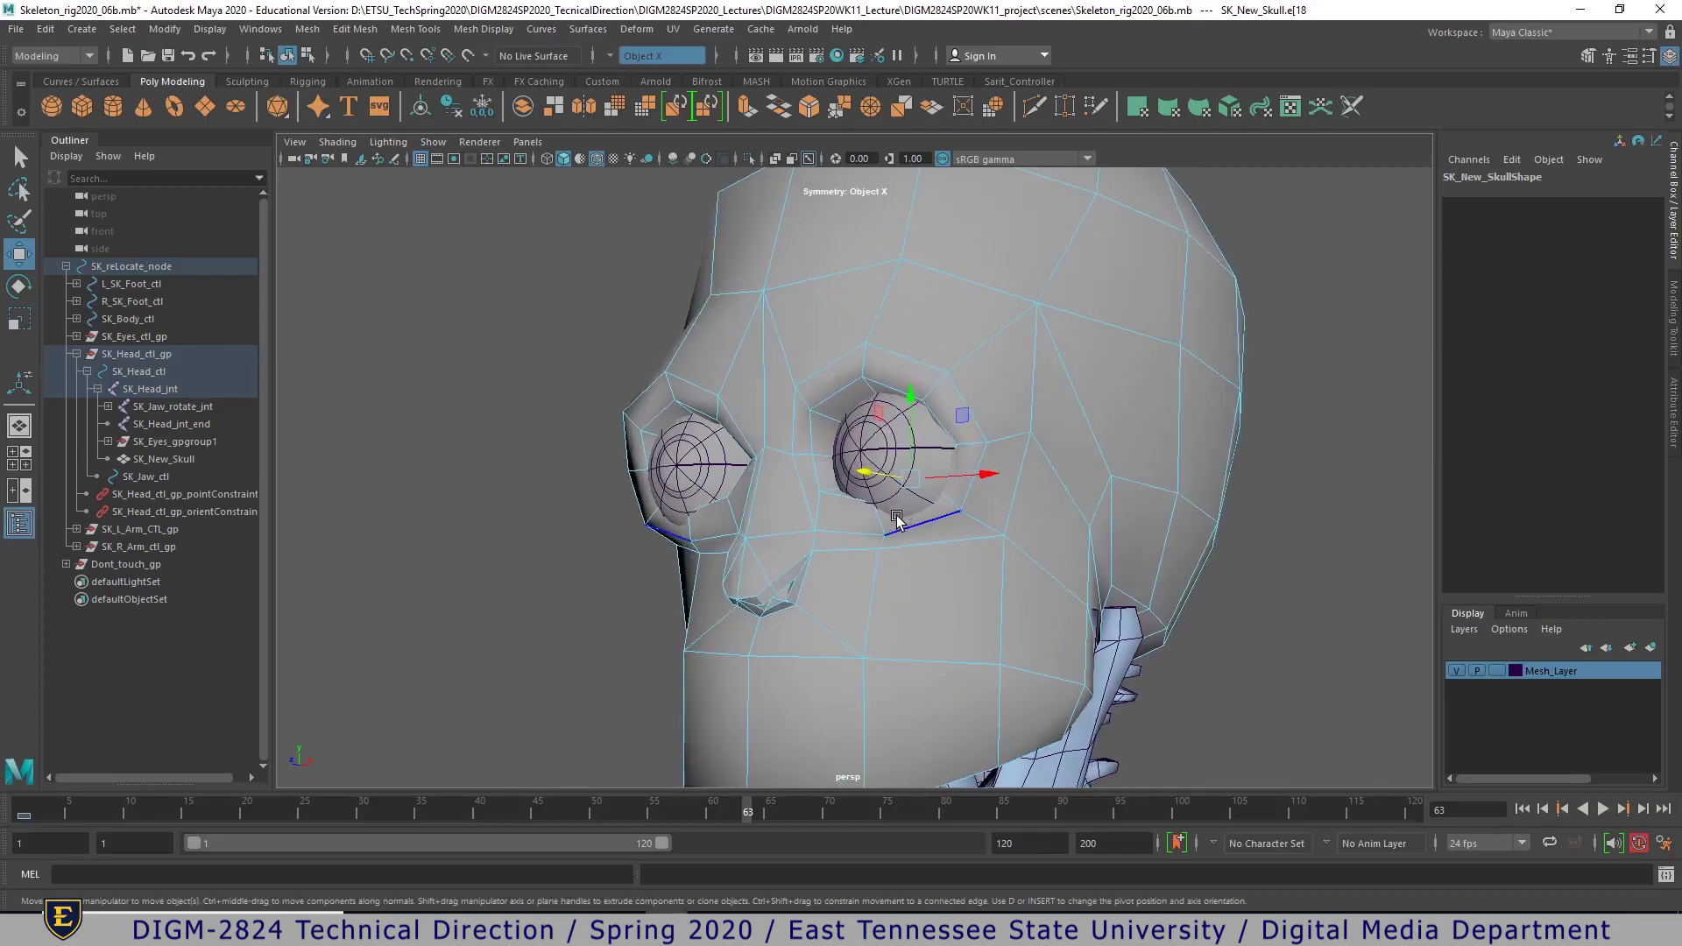
{"action": "key", "text": "4"}
{"action": "left_click_drag", "start_coordinate": [897, 518], "coordinate": [1242, 604], "text": "alt"}
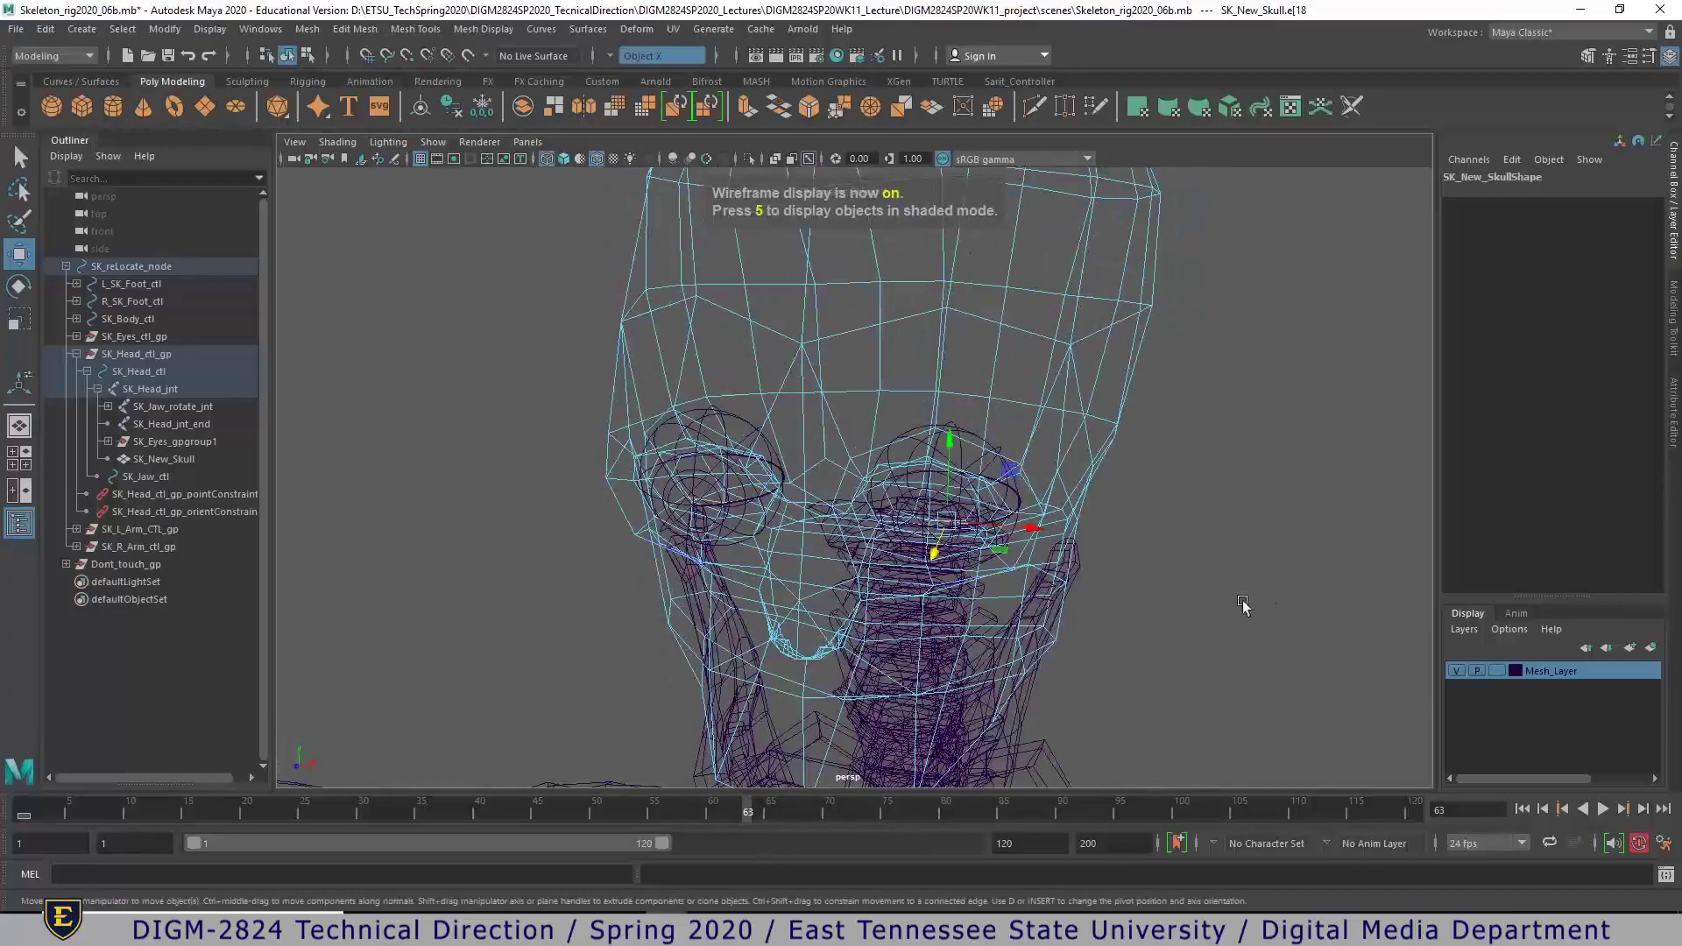
{"action": "left_click", "coordinate": [1242, 604]}
{"action": "left_click_drag", "start_coordinate": [1102, 637], "coordinate": [1022, 511], "text": "alt"}
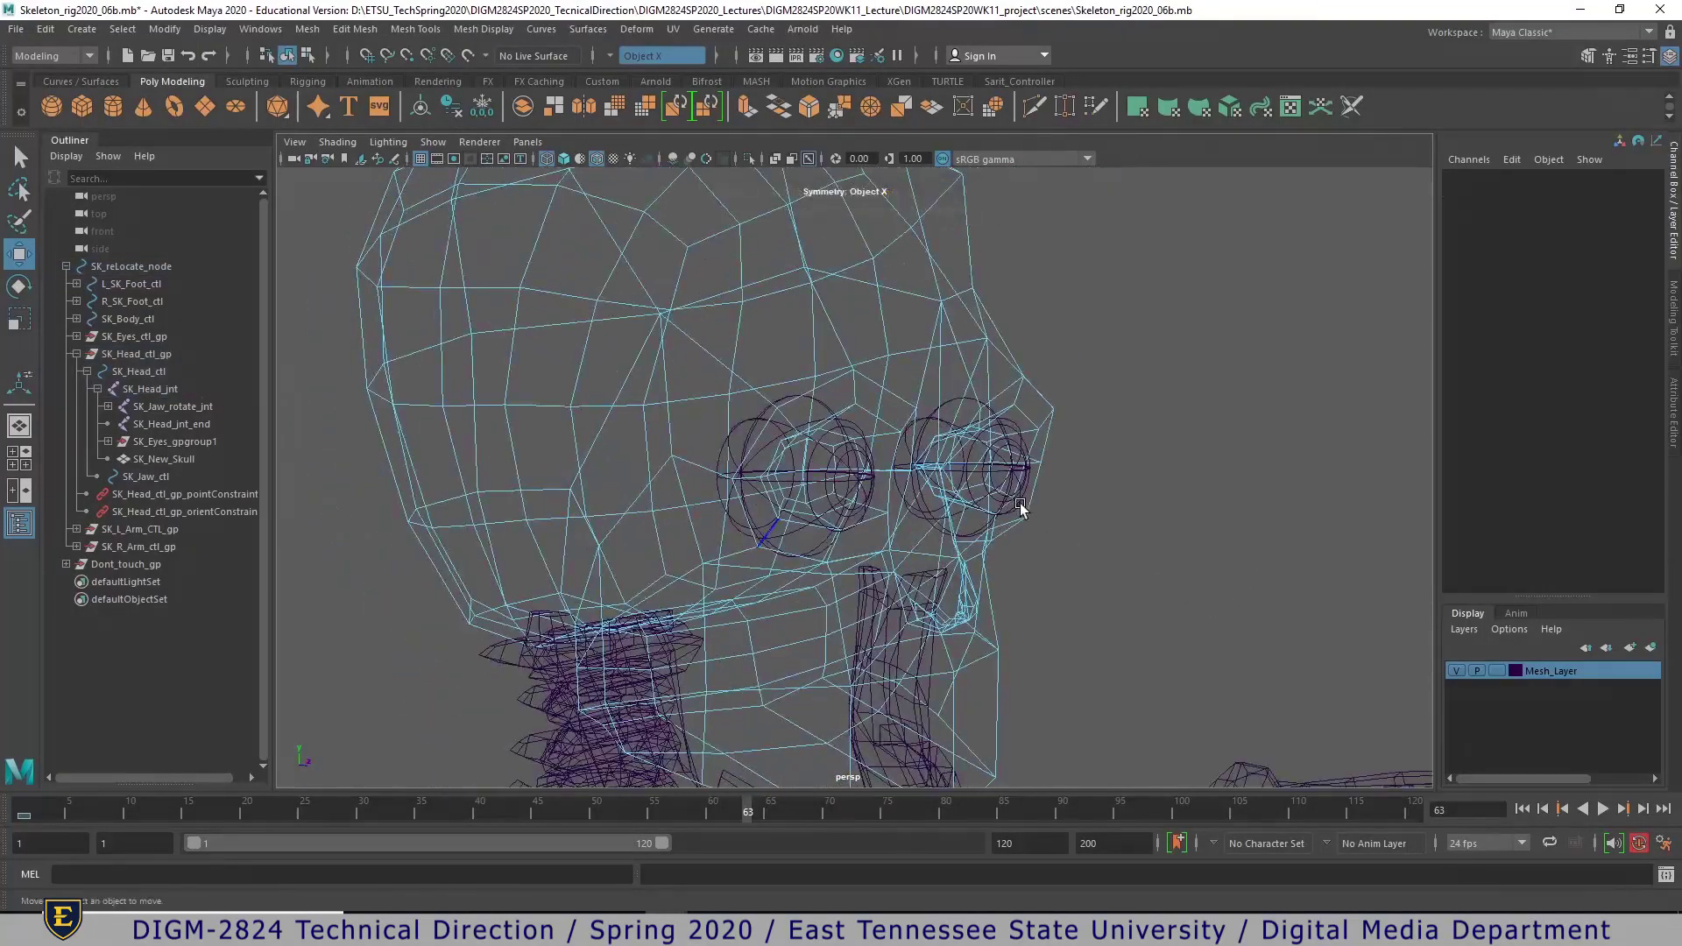
{"action": "left_click", "coordinate": [1016, 508]}
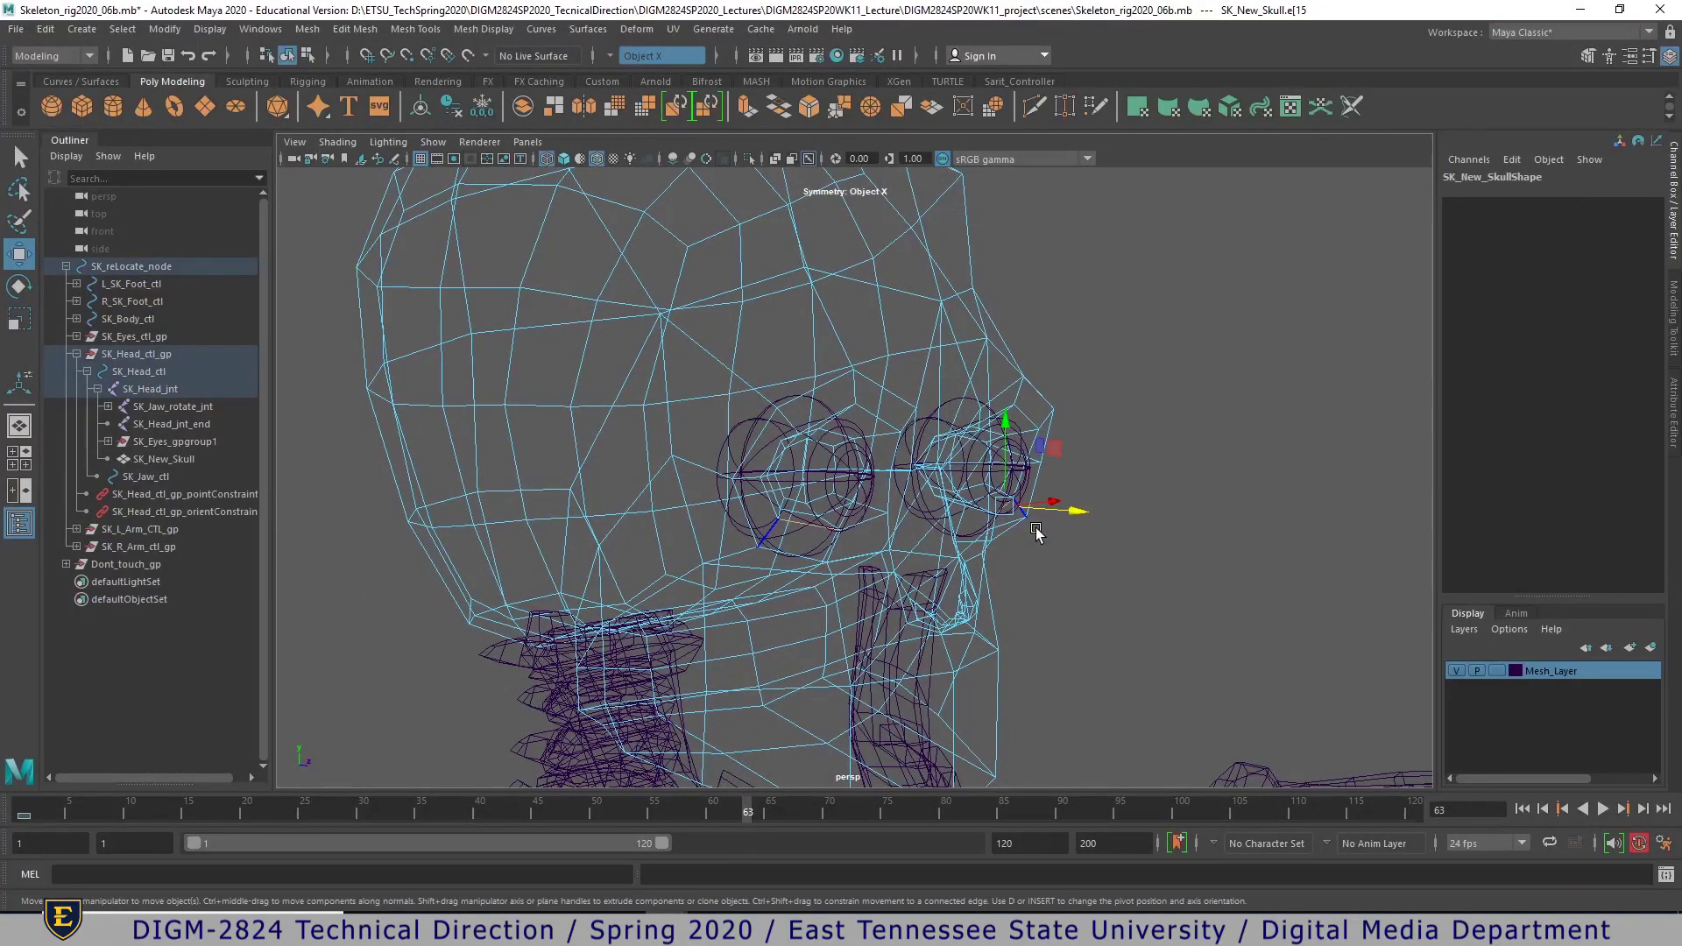
{"action": "key", "text": "5"}
{"action": "mouse_move", "coordinate": [1066, 508]}
{"action": "left_mouse_down"}
{"action": "mouse_move", "coordinate": [845, 583]}
{"action": "mouse_move", "coordinate": [905, 616]}
{"action": "mouse_move", "coordinate": [1009, 598]}
{"action": "left_mouse_up"}
- Fine-tune the depth of the outer and lower eye-socket rim edges so they wrap around the eyeballs
{"action": "left_click_drag", "start_coordinate": [1127, 594], "coordinate": [1045, 520], "text": "alt"}
{"action": "left_click", "coordinate": [1063, 520]}
{"action": "left_click", "coordinate": [1047, 511]}
{"action": "left_click_drag", "start_coordinate": [1069, 536], "coordinate": [1065, 527]}
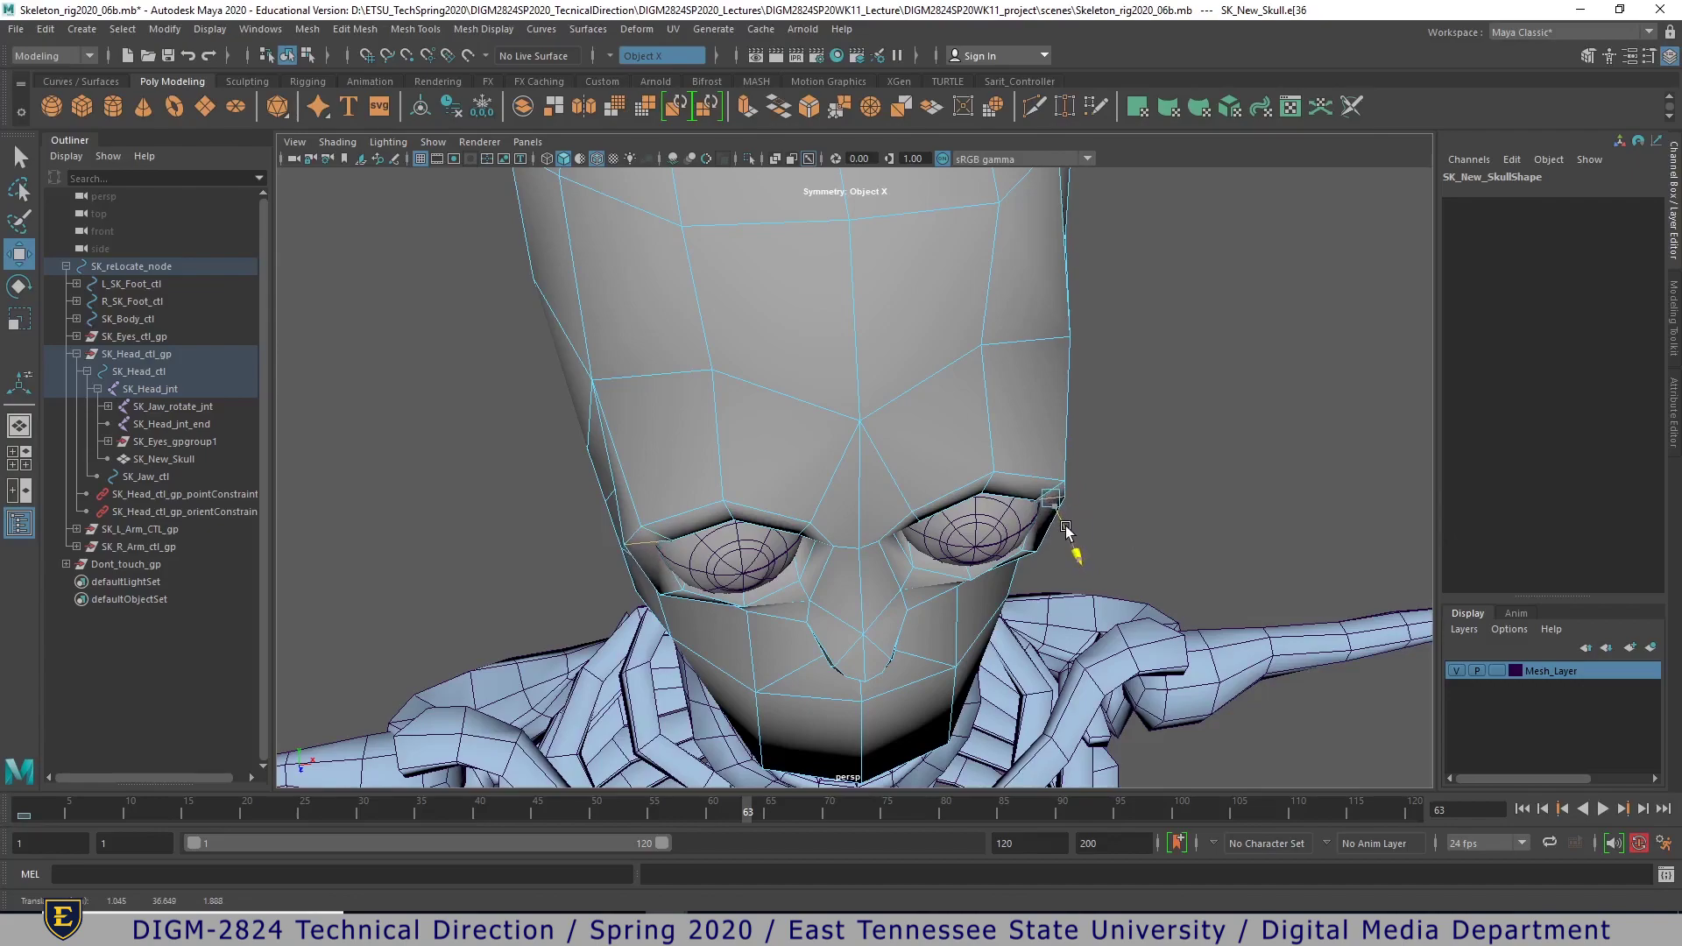
{"action": "left_click", "coordinate": [1070, 543]}
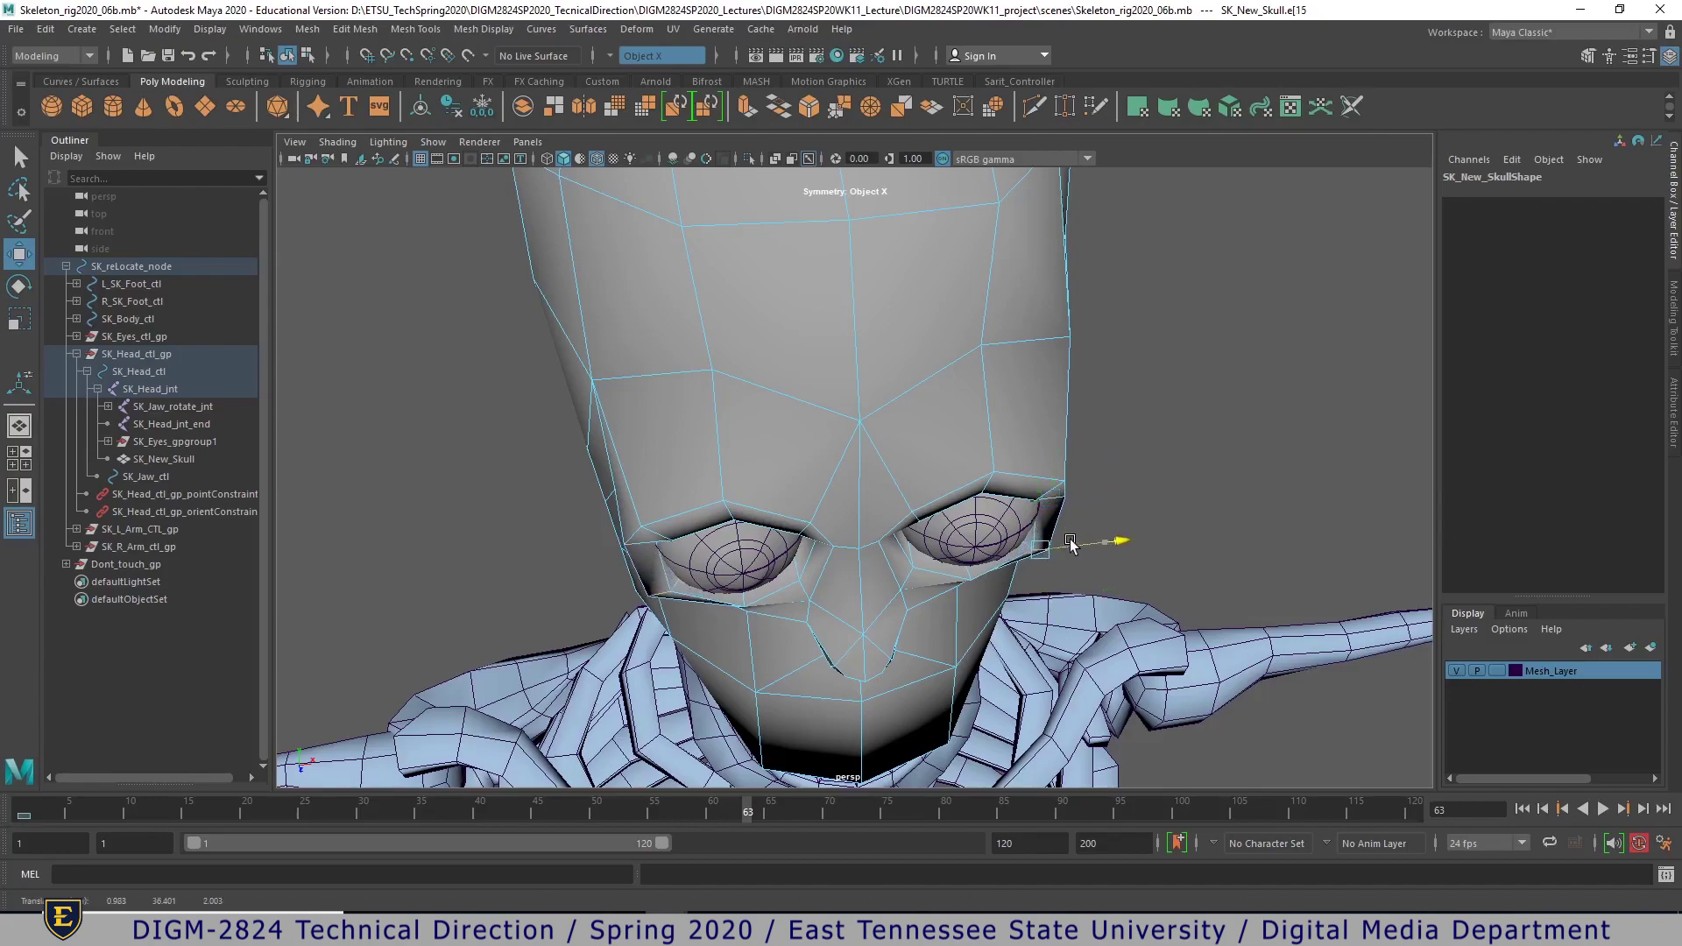
{"action": "left_click_drag", "start_coordinate": [1077, 574], "coordinate": [983, 544], "text": "alt"}
{"action": "key", "text": "ctrl+z"}
{"action": "left_click", "coordinate": [937, 529]}
{"action": "left_click_drag", "start_coordinate": [940, 541], "coordinate": [1138, 578], "text": "alt"}
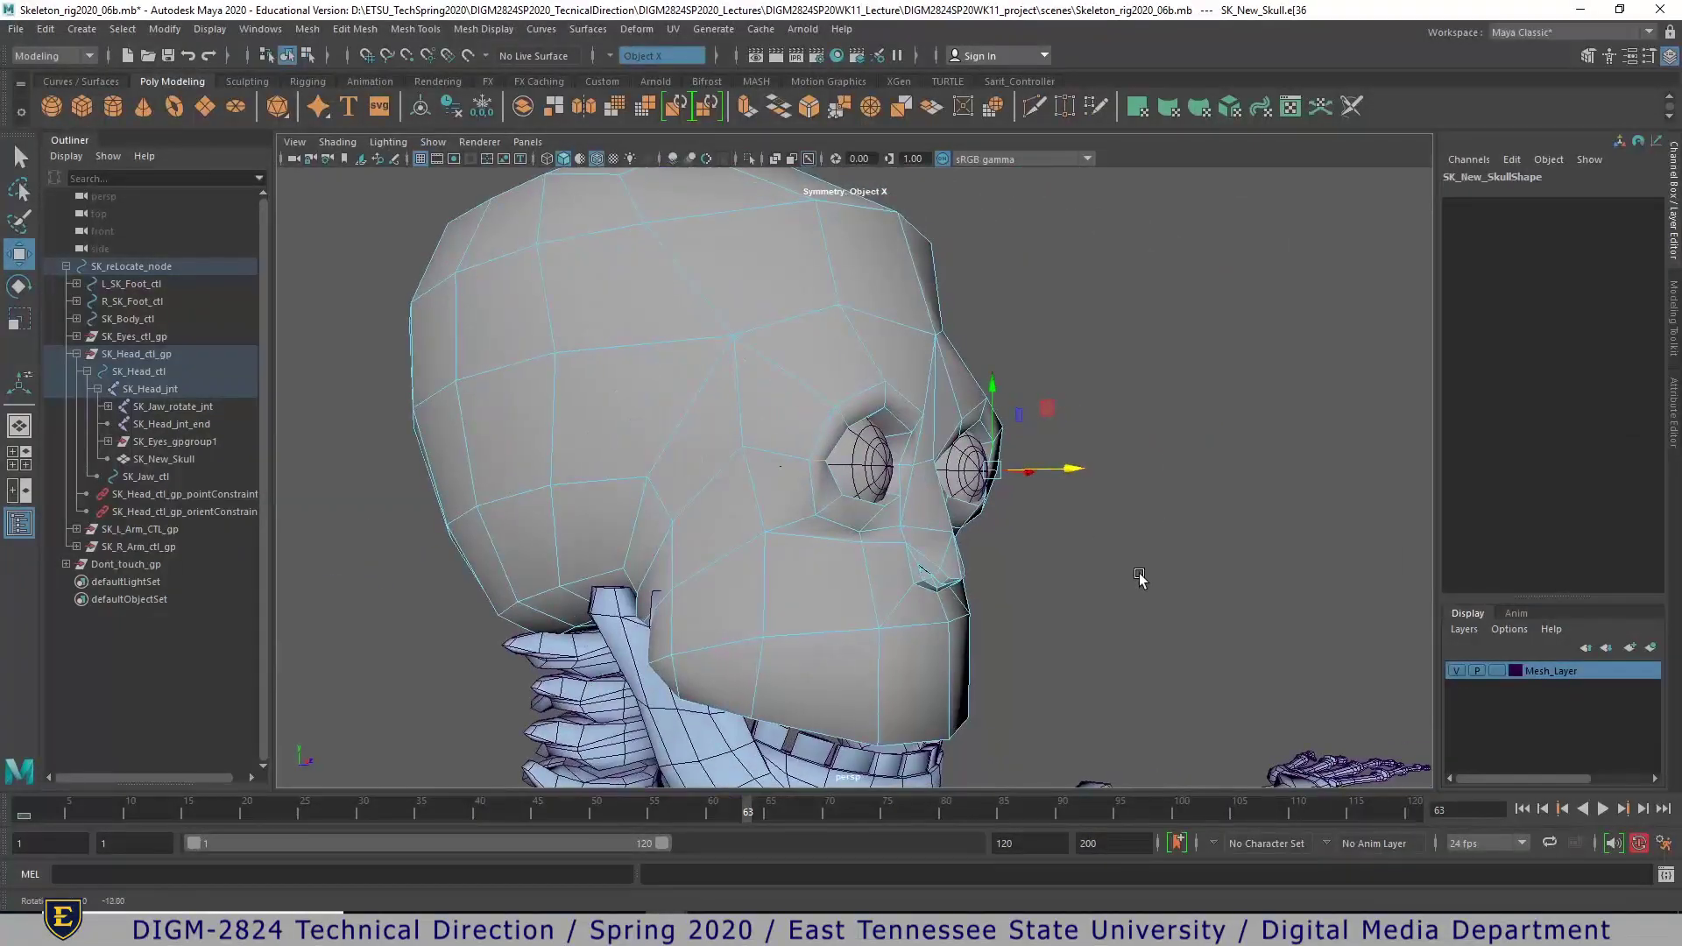
- Select the s_mandible mesh and isolate it in the perspective view
{"action": "right_click_drag", "start_coordinate": [1138, 575], "coordinate": [773, 548], "text": "alt"}
{"action": "left_click_drag", "start_coordinate": [773, 548], "coordinate": [867, 593], "text": "alt"}
{"action": "left_click", "coordinate": [852, 644]}
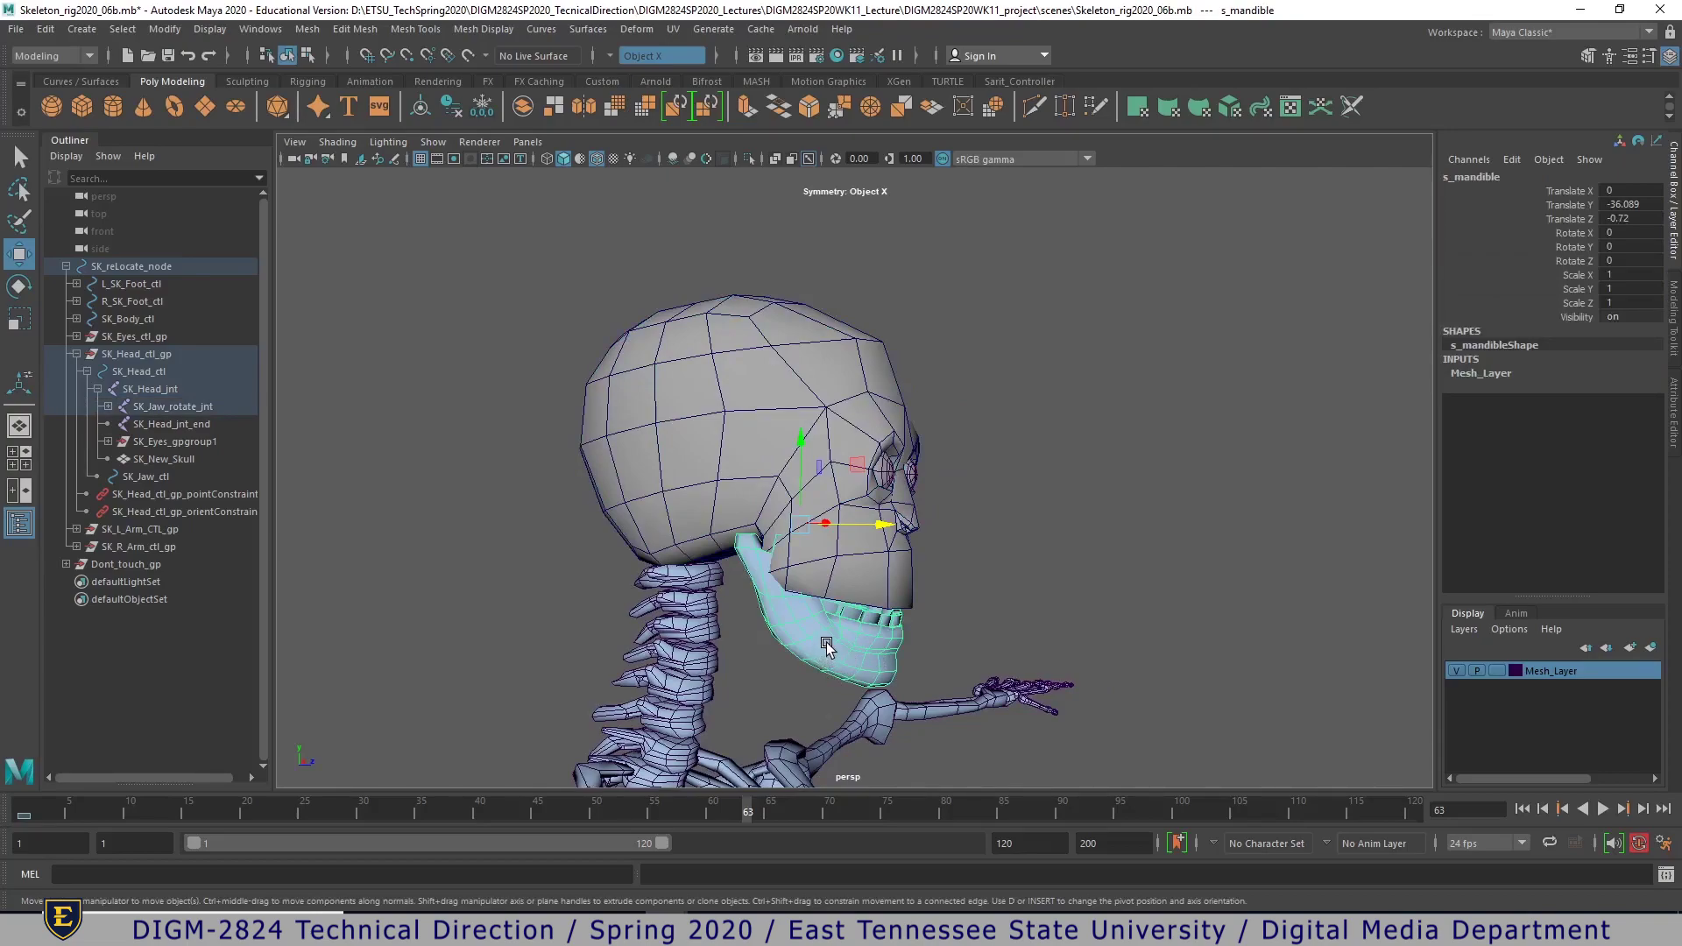
{"action": "left_click_drag", "start_coordinate": [826, 644], "coordinate": [762, 649], "text": "alt"}
{"action": "right_click_drag", "start_coordinate": [762, 649], "coordinate": [961, 676], "text": "alt"}
{"action": "left_click_drag", "start_coordinate": [843, 696], "coordinate": [825, 641], "text": "alt"}
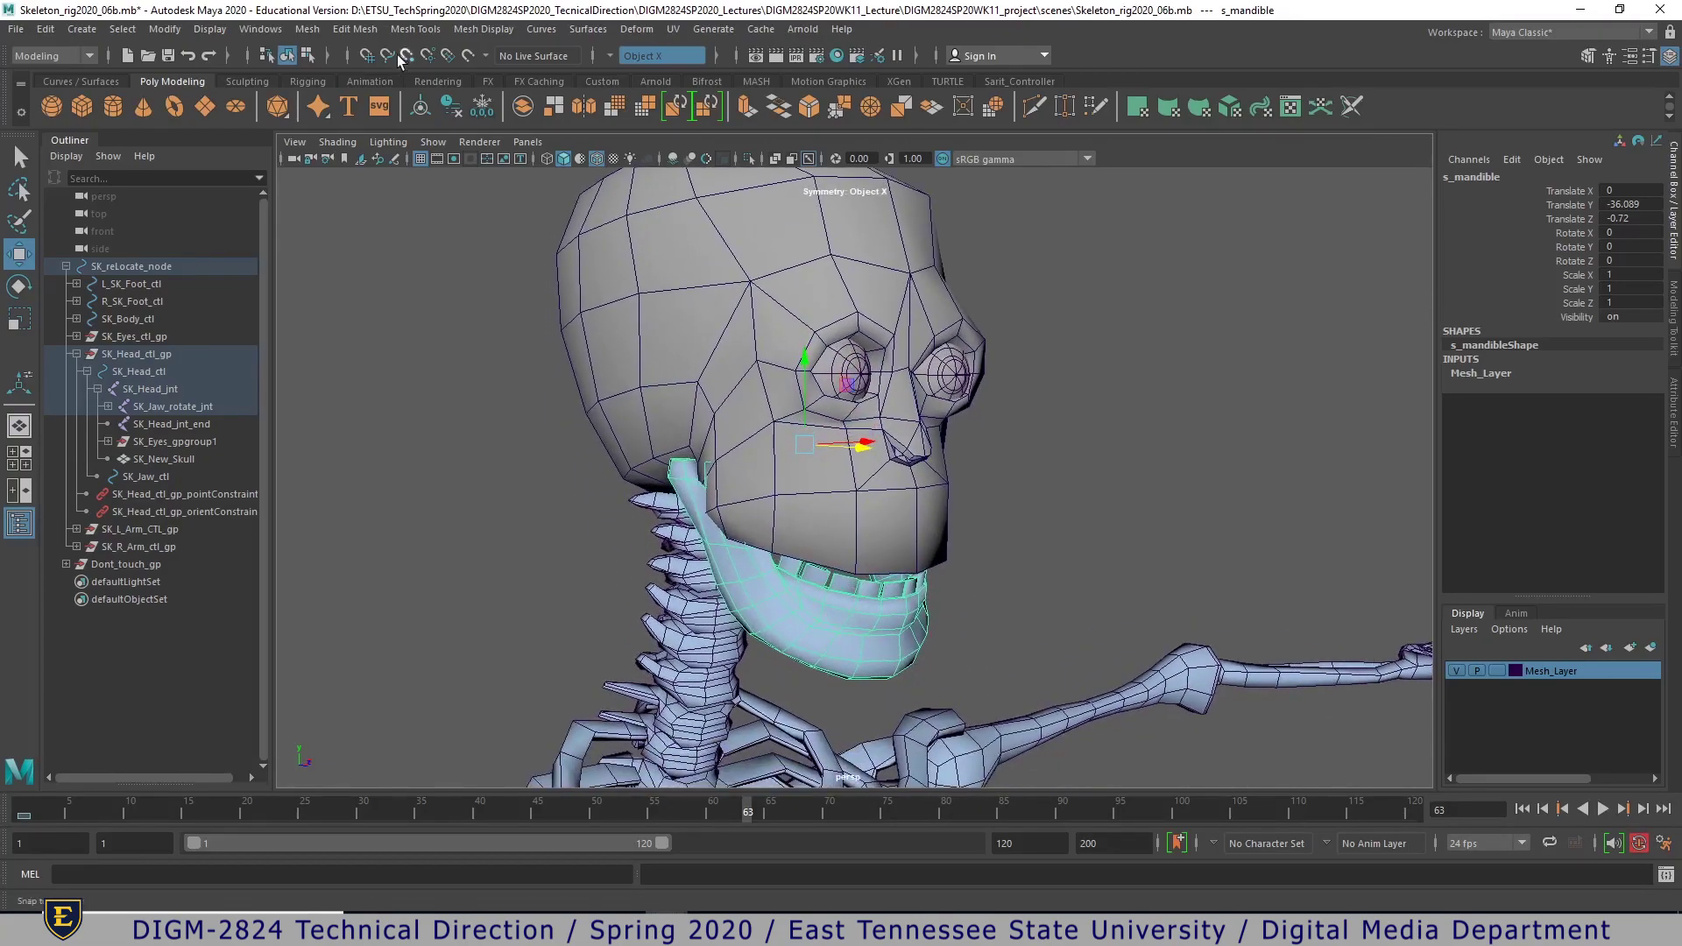
{"action": "left_click", "coordinate": [433, 142]}
{"action": "mouse_move", "coordinate": [465, 172]}
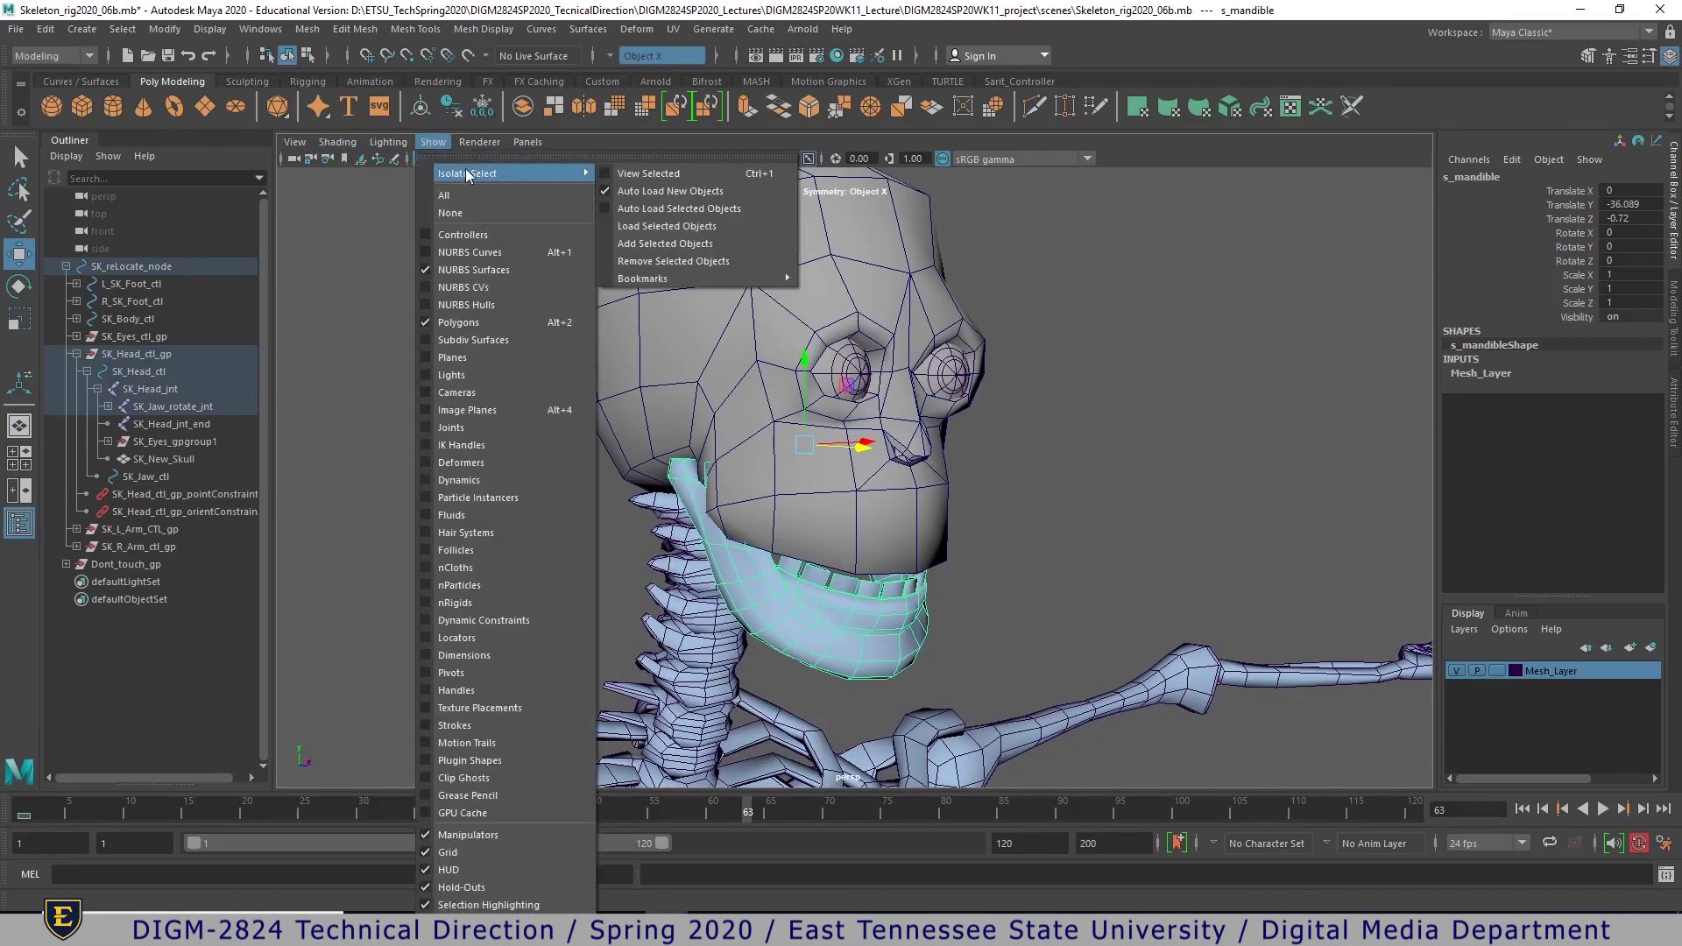
{"action": "left_click", "coordinate": [648, 173]}
- Delete the three faces lining the bottom and both sides of the notch at the mandible's upper rear end
{"action": "left_click_drag", "start_coordinate": [1064, 629], "coordinate": [968, 661], "text": "alt"}
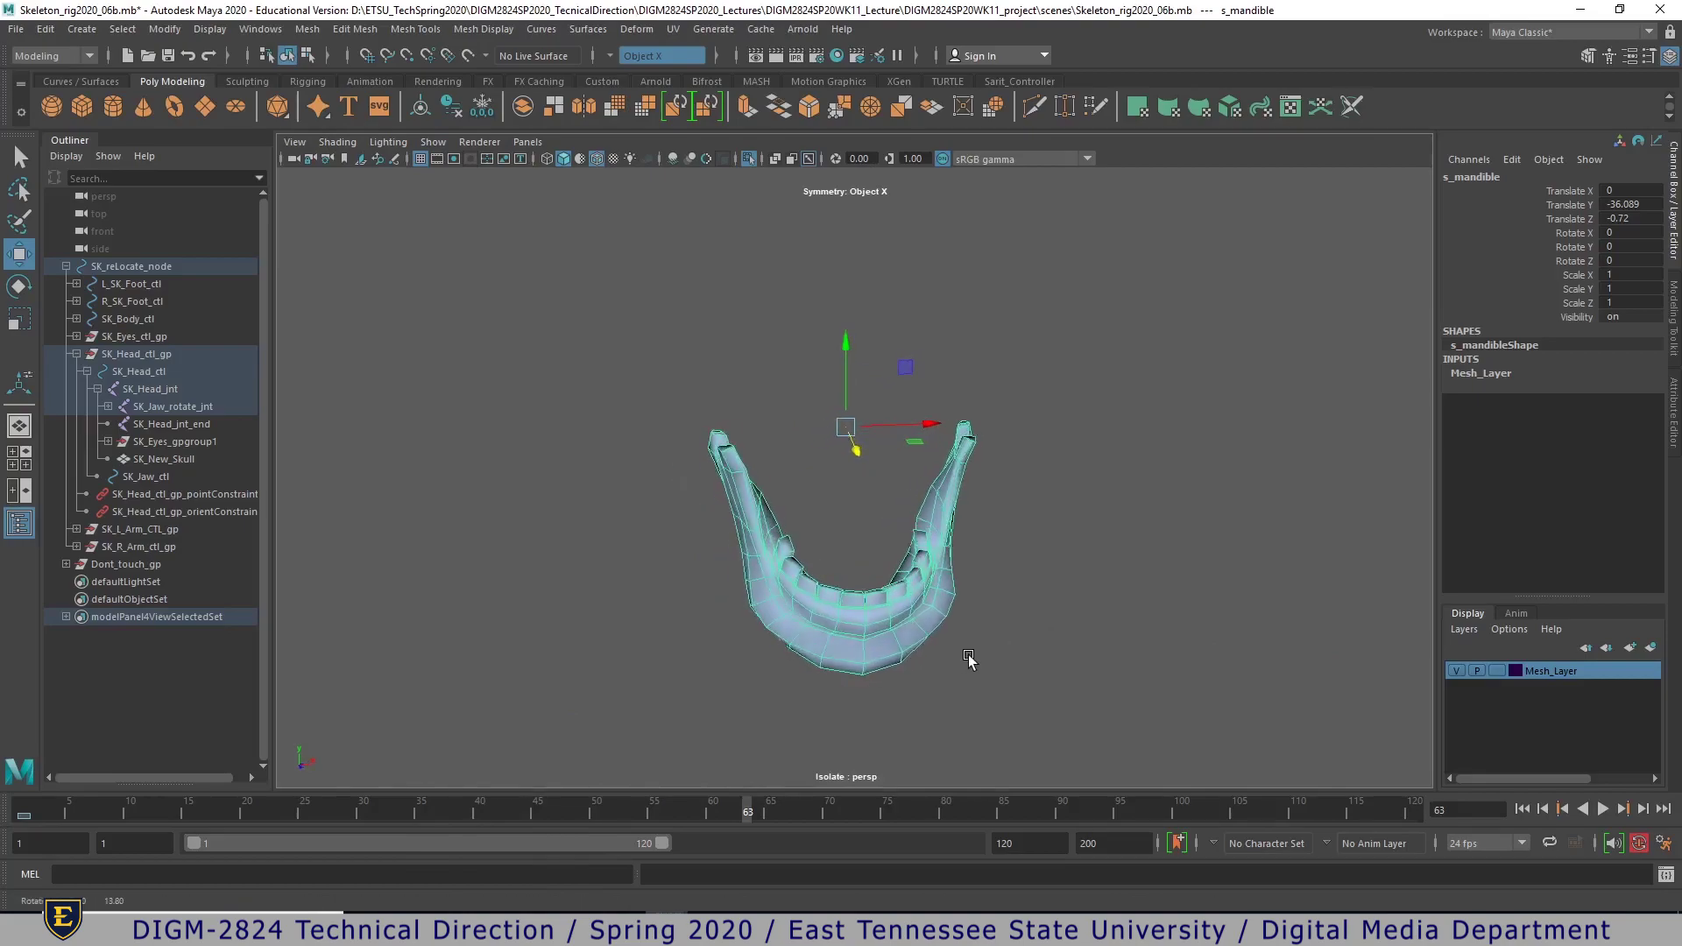
{"action": "right_click_drag", "start_coordinate": [969, 660], "coordinate": [1179, 656], "text": "alt"}
{"action": "left_click_drag", "start_coordinate": [1179, 657], "coordinate": [1036, 704], "text": "alt"}
{"action": "right_click_drag", "start_coordinate": [1037, 704], "coordinate": [1016, 723], "text": "alt"}
{"action": "left_click_drag", "start_coordinate": [1016, 721], "coordinate": [916, 640], "text": "alt"}
{"action": "left_click_drag", "start_coordinate": [707, 595], "coordinate": [519, 351], "text": "alt"}
{"action": "left_click_drag", "start_coordinate": [559, 473], "coordinate": [698, 429], "text": "alt"}
{"action": "left_click_drag", "start_coordinate": [709, 491], "coordinate": [715, 499], "text": "alt"}
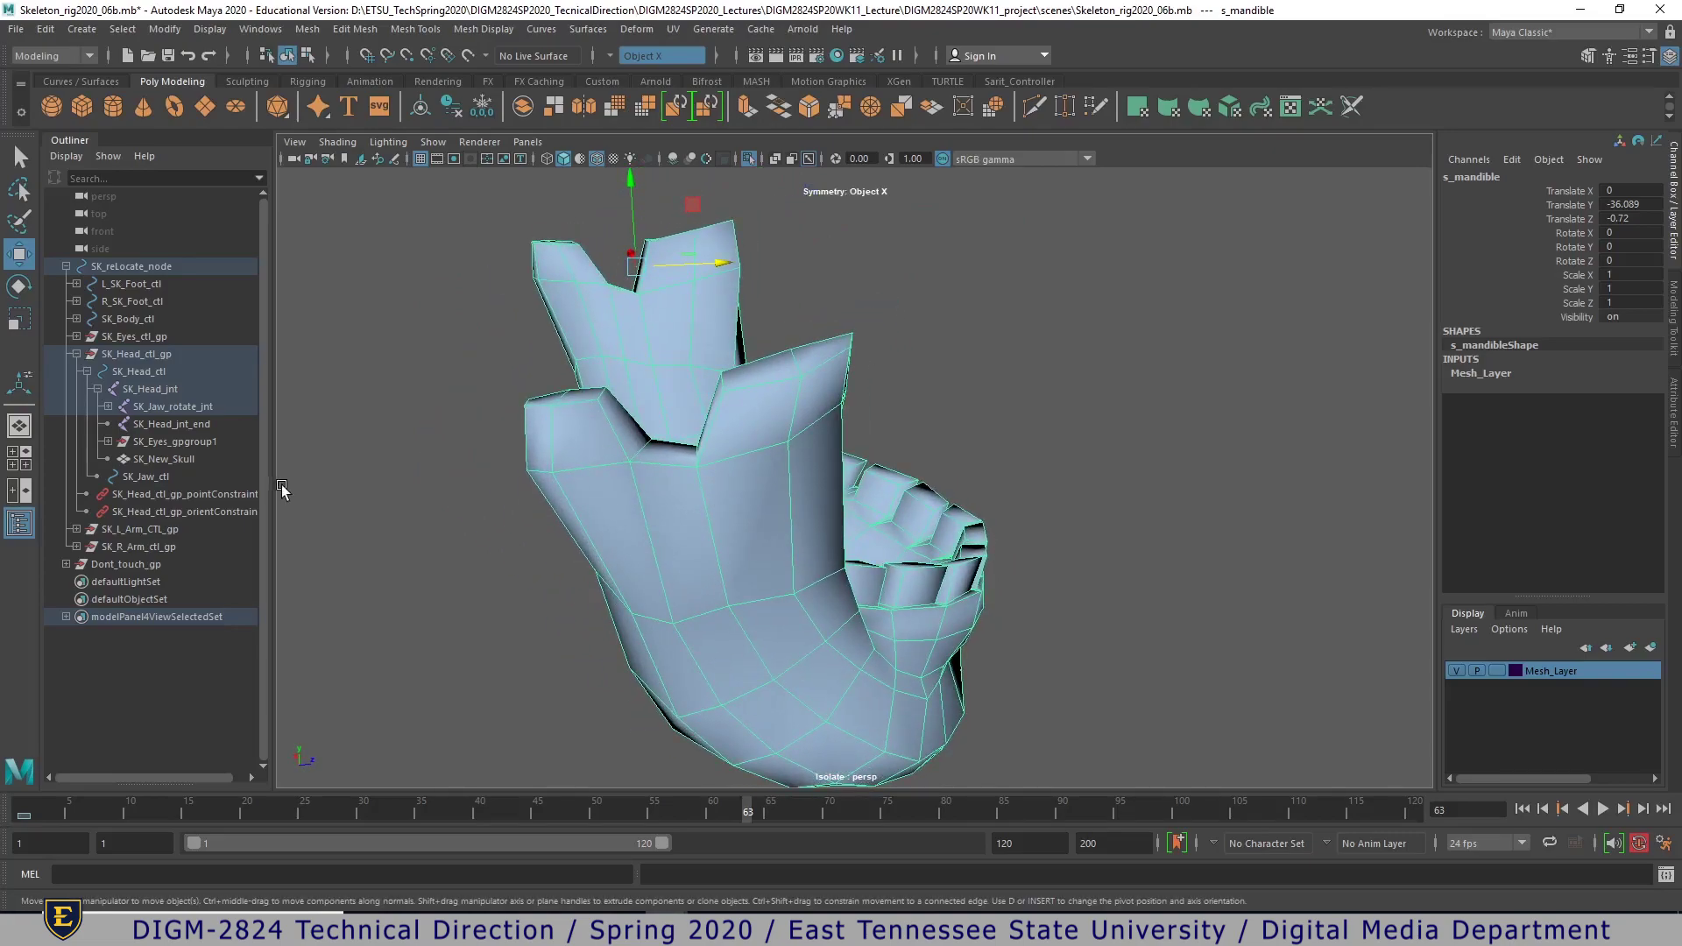
{"action": "left_click_drag", "start_coordinate": [594, 510], "coordinate": [680, 528], "text": "alt"}
{"action": "right_click_drag", "start_coordinate": [717, 511], "coordinate": [717, 531]}
{"action": "left_click", "coordinate": [717, 524]}
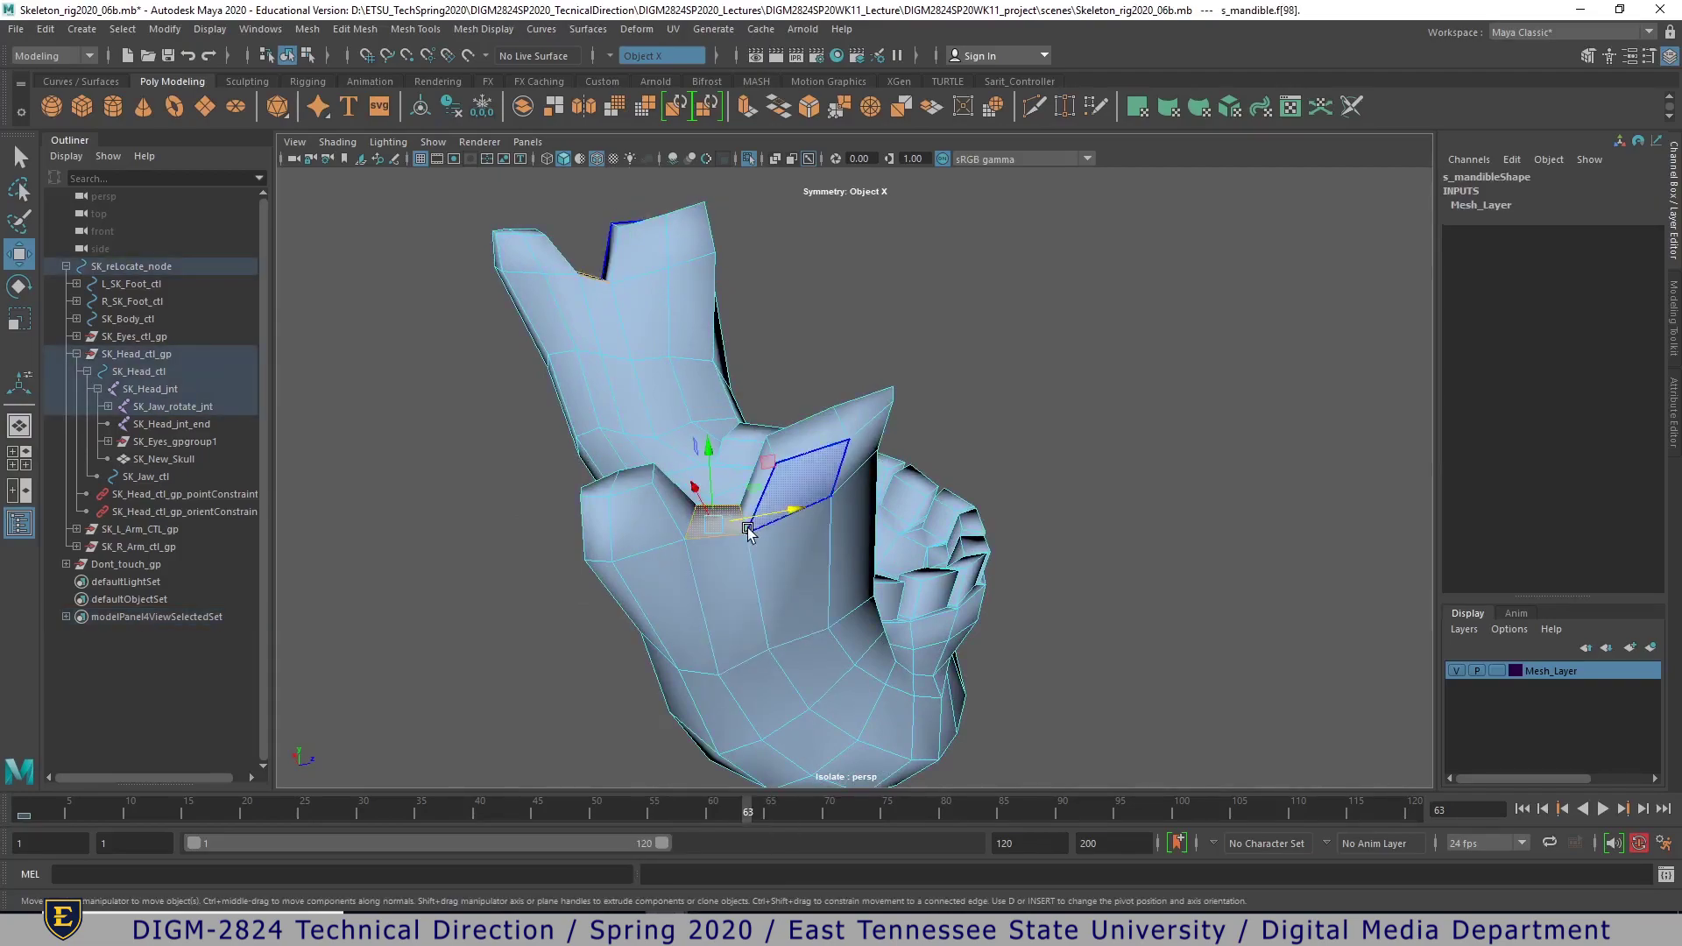
{"action": "key", "text": "Delete"}
{"action": "left_click", "coordinate": [671, 495]}
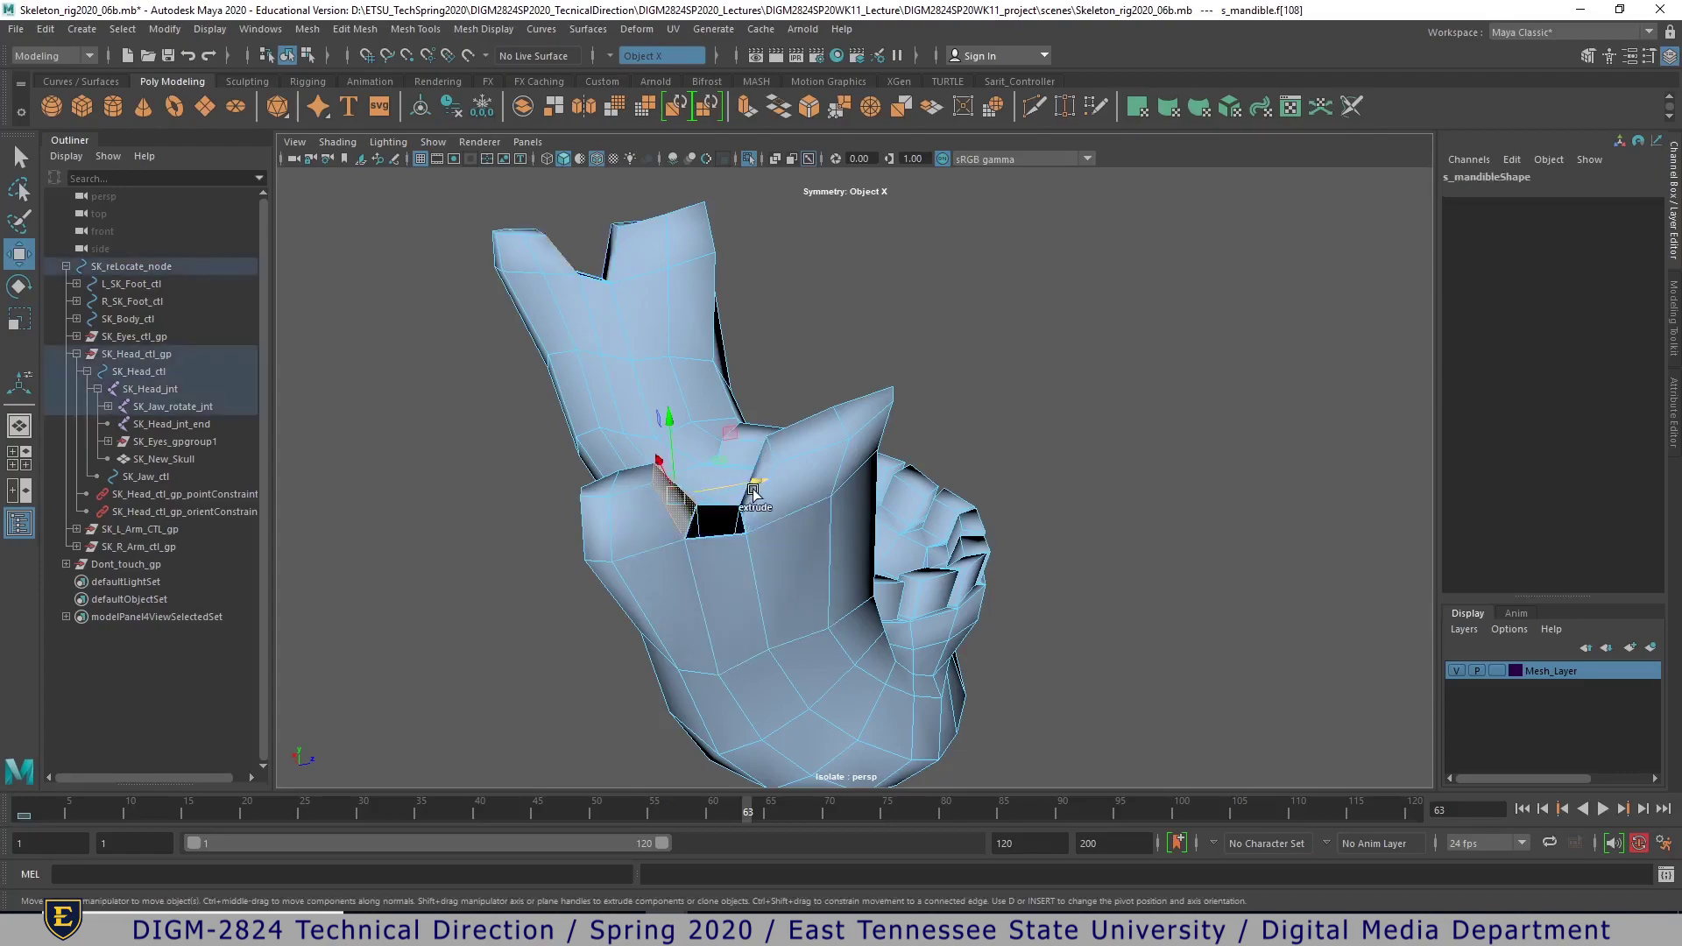
{"action": "left_click", "coordinate": [753, 500]}
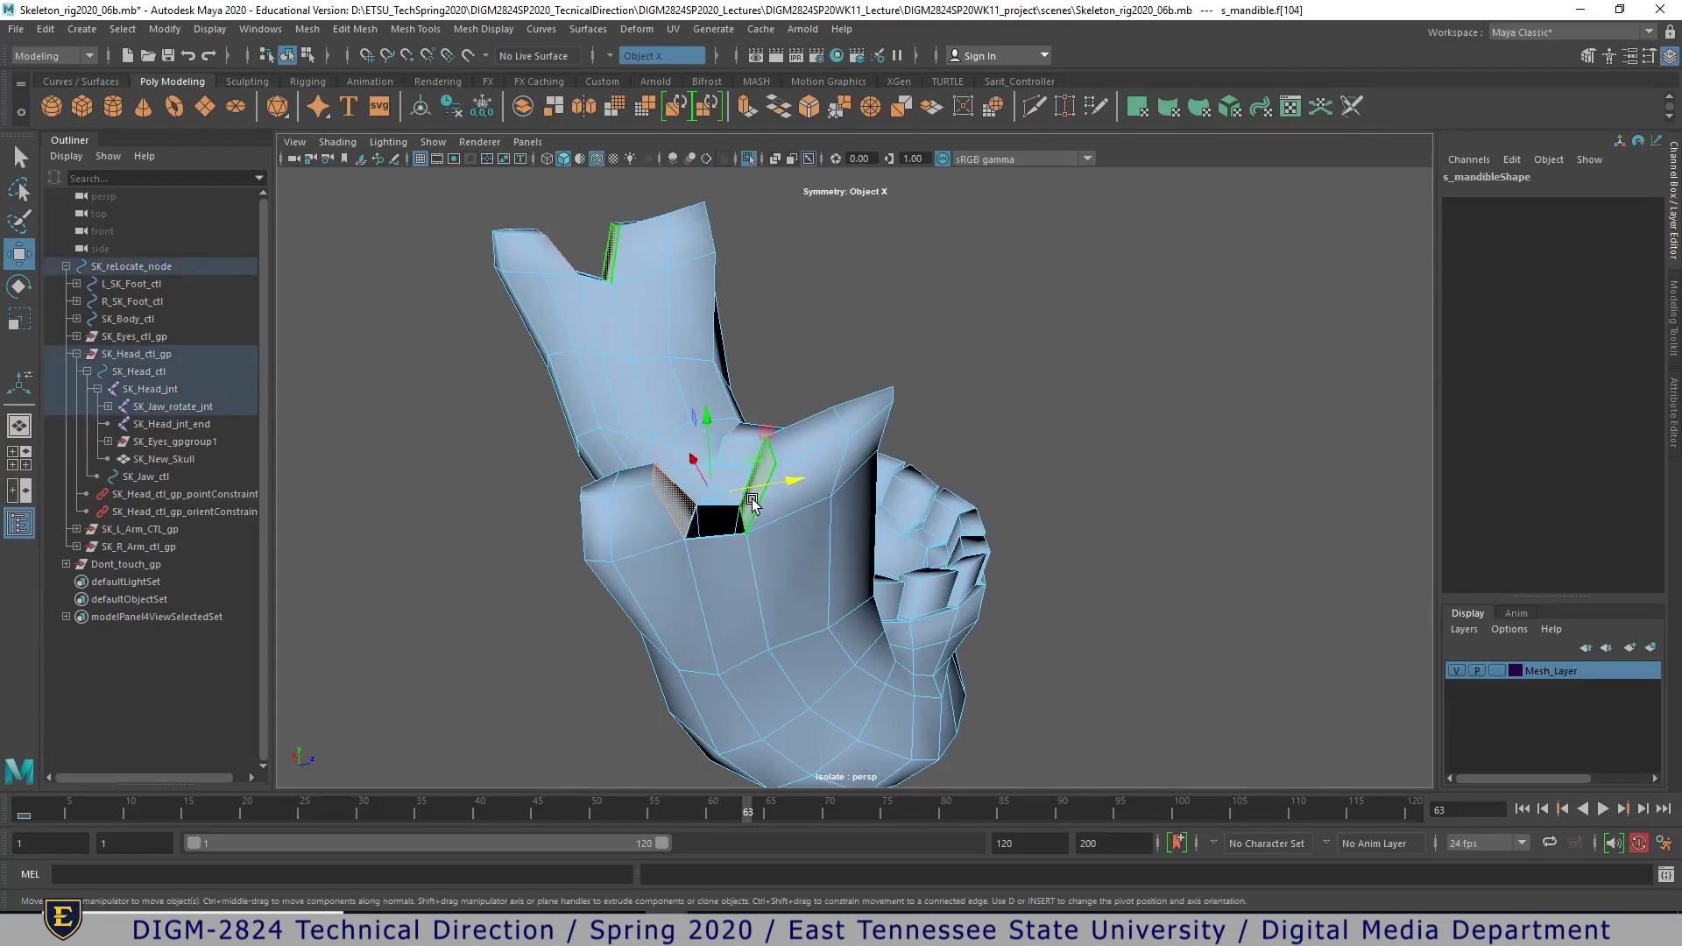
{"action": "key", "text": "Delete"}
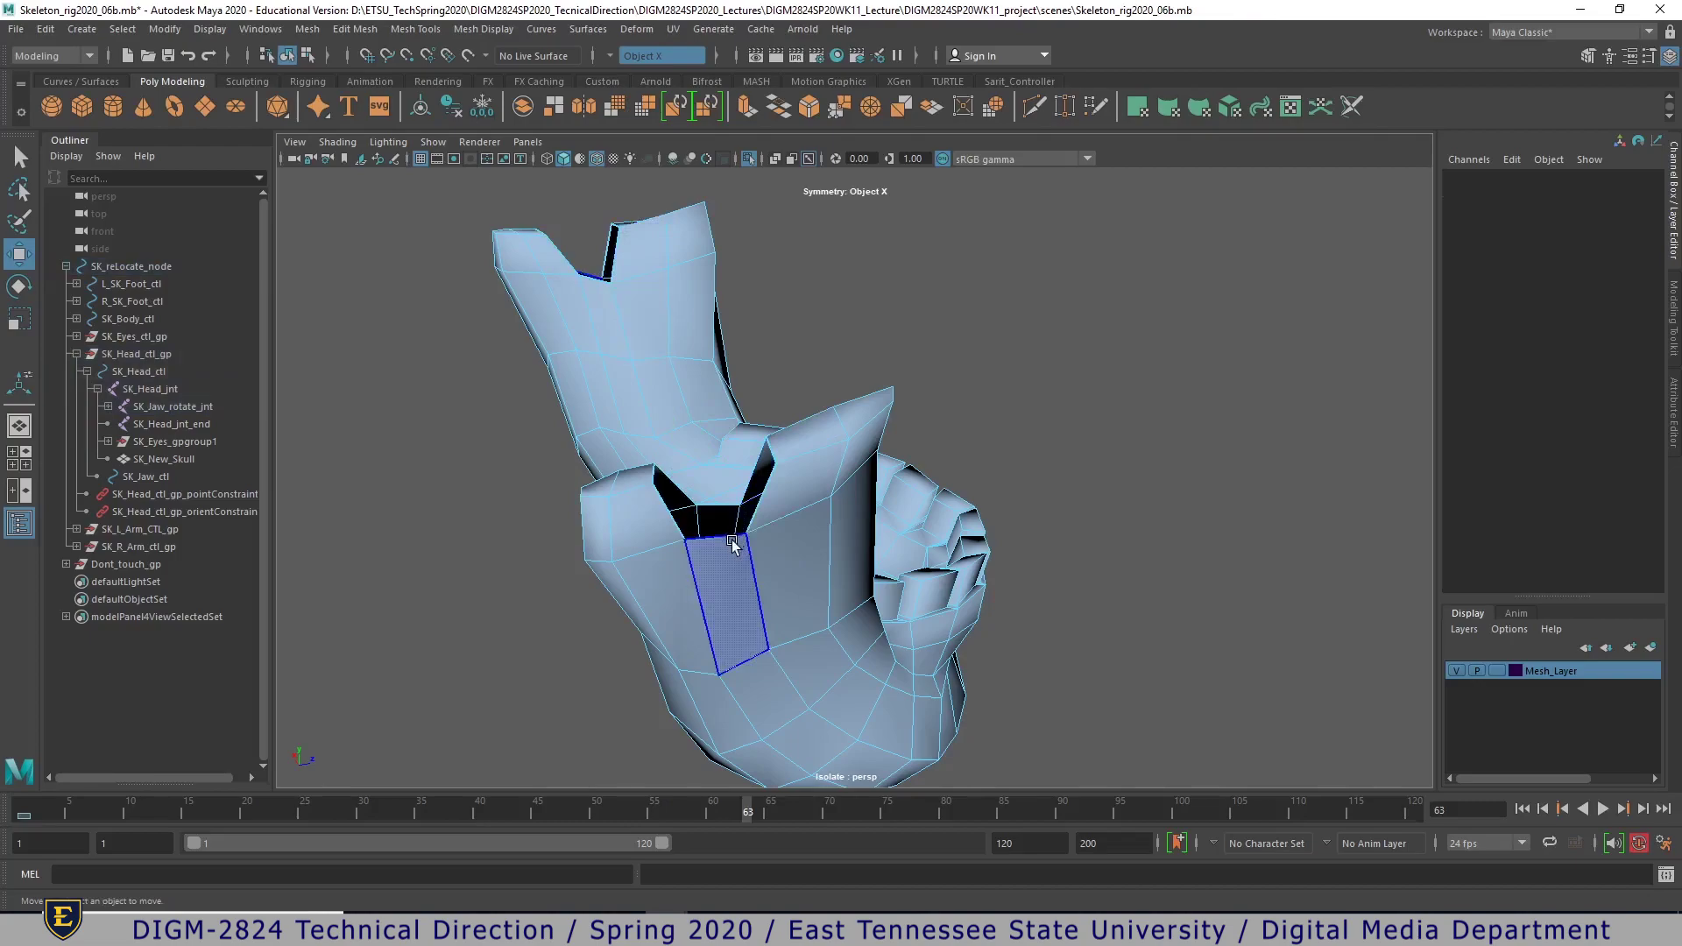
- Use Append to Polygon to fill the inner side of the mandible notch between its opposite boundary edges
{"action": "scroll", "coordinate": [846, 543], "scroll_direction": "up", "scroll_amount": 3}
{"action": "left_click_drag", "start_coordinate": [846, 538], "coordinate": [824, 539], "text": "alt"}
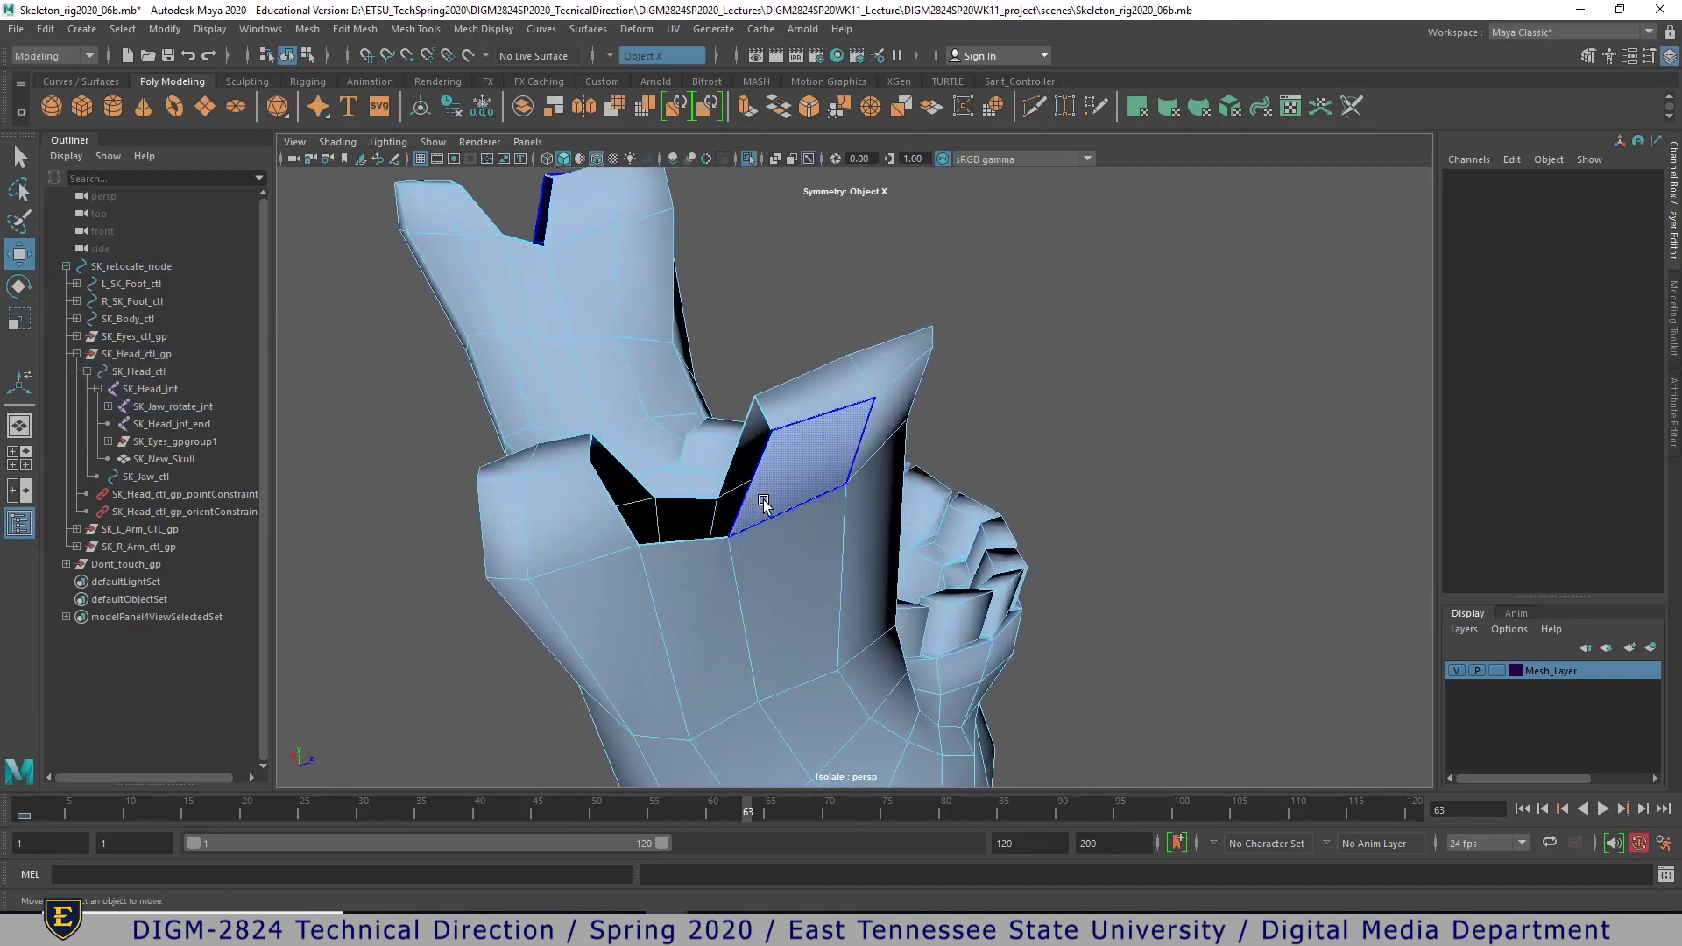
{"action": "right_click", "coordinate": [765, 502], "text": "shift"}
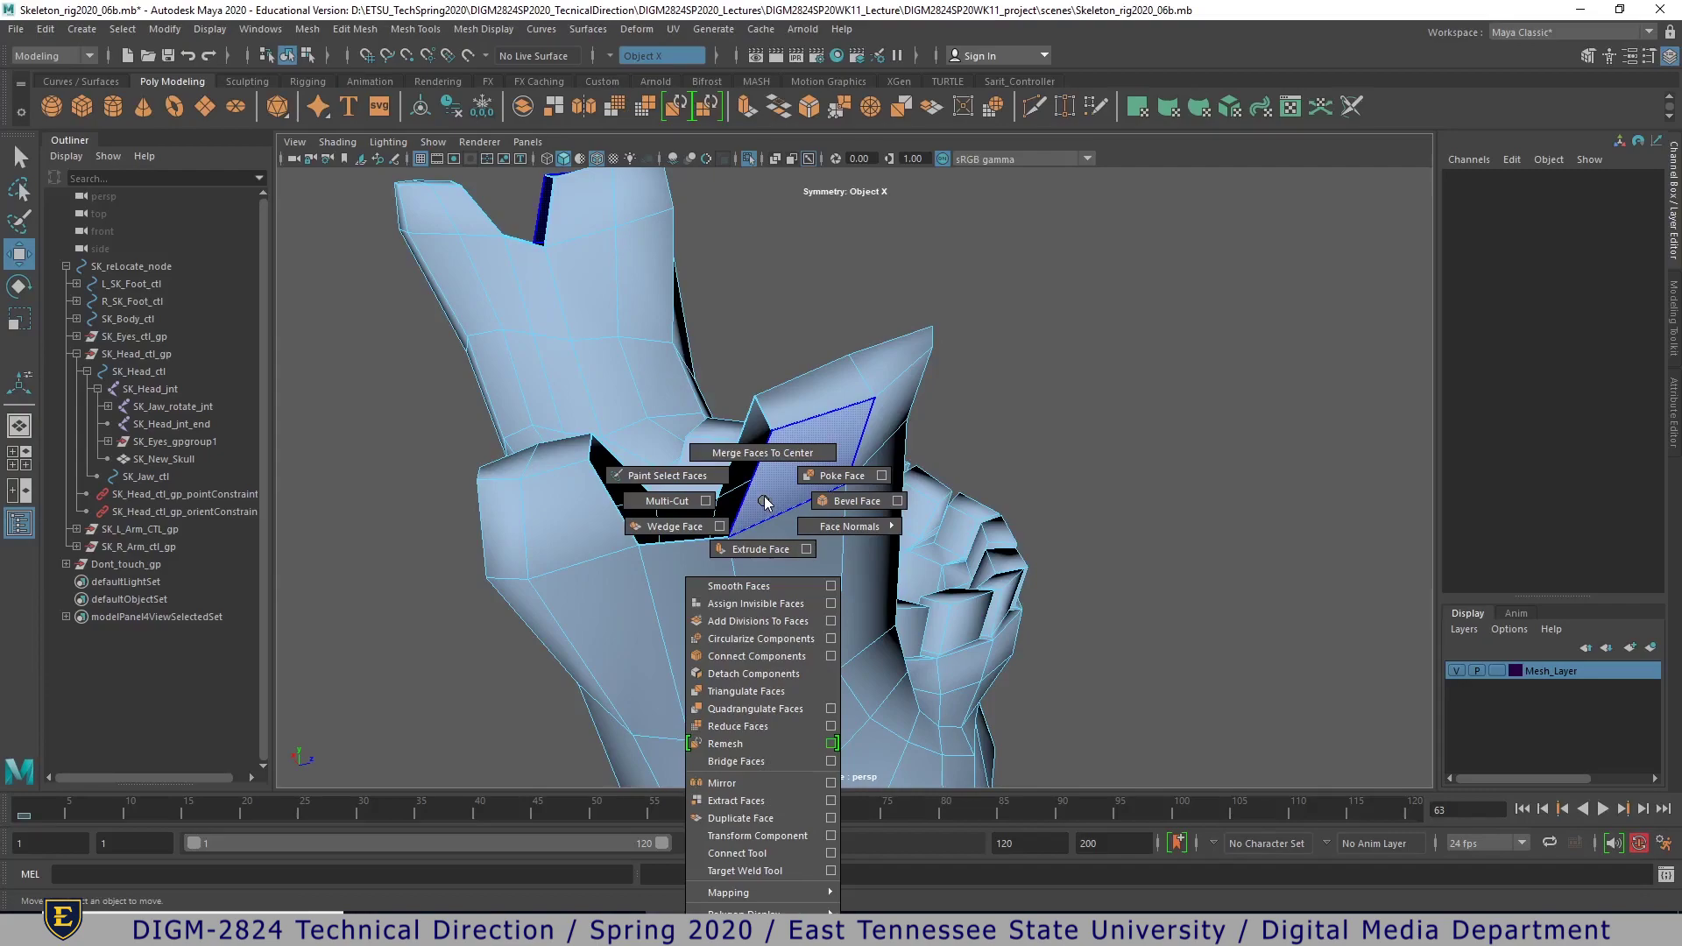
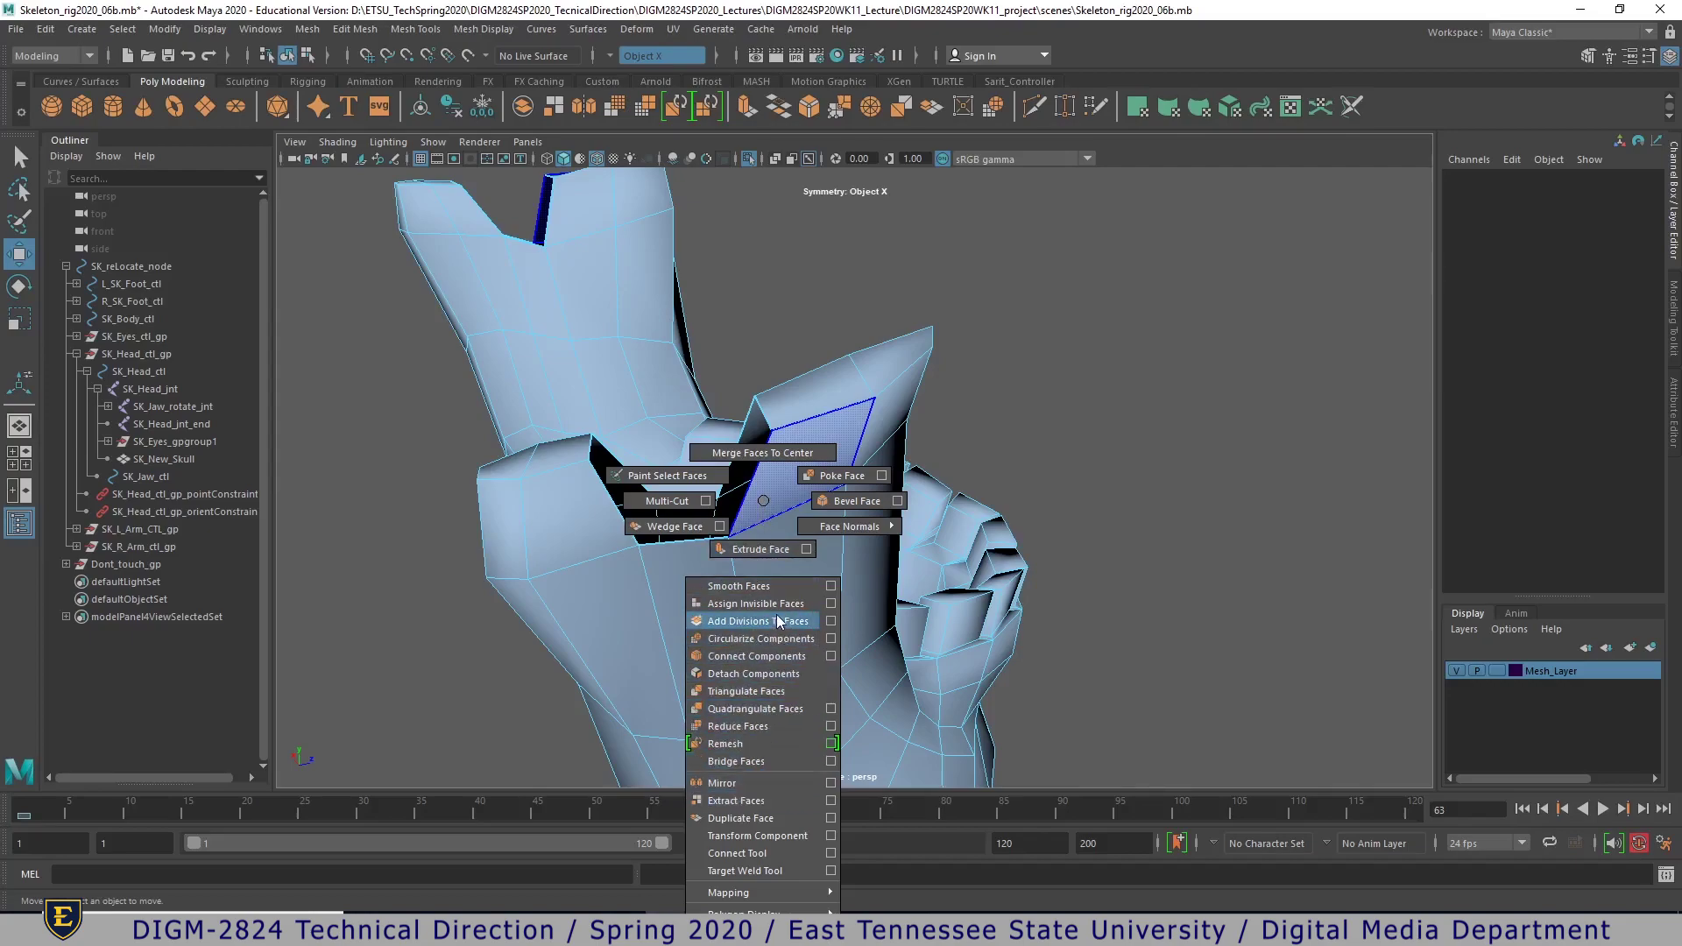
{"action": "left_click", "coordinate": [664, 473]}
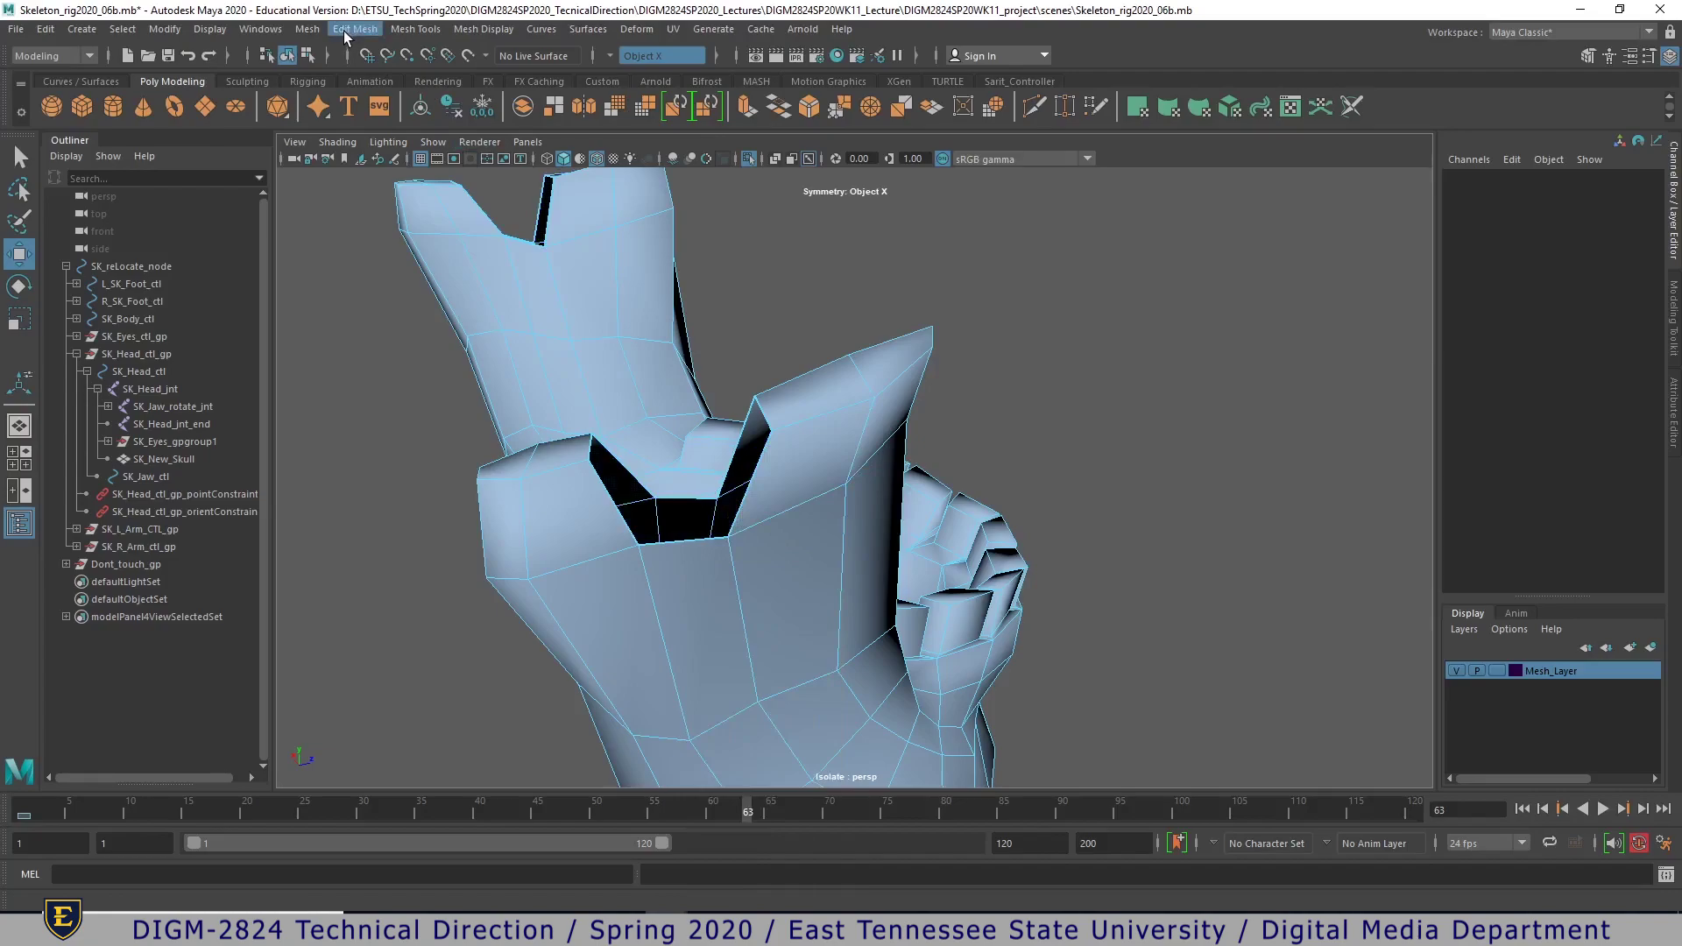
{"action": "left_click", "coordinate": [408, 30]}
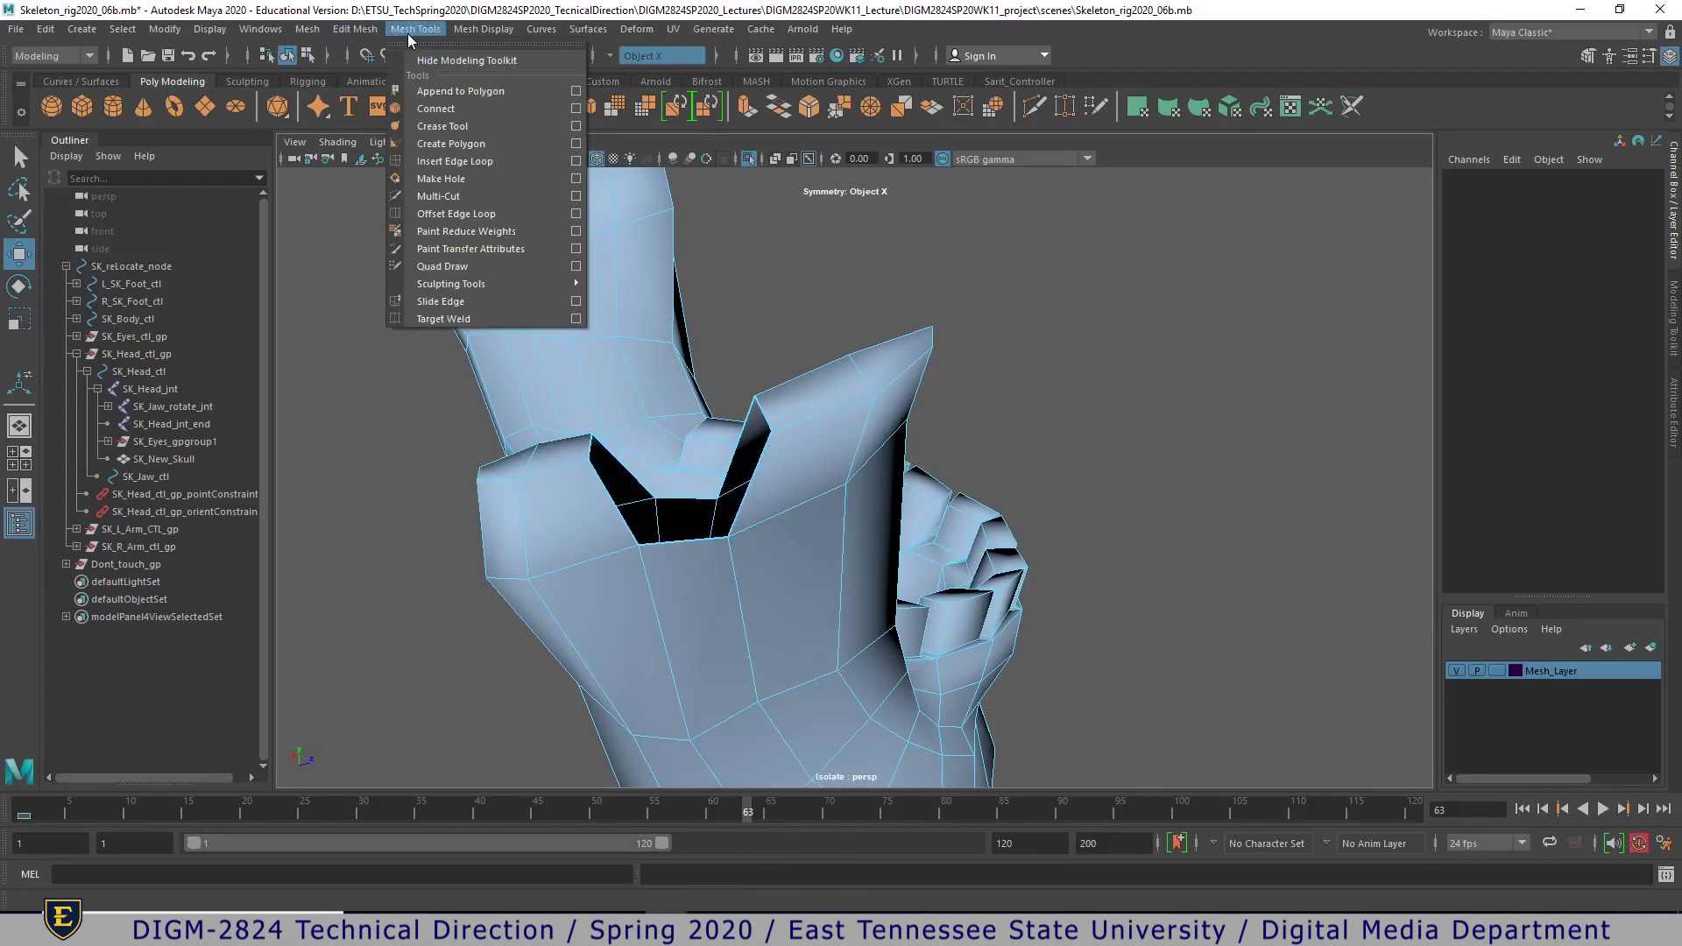
{"action": "left_click", "coordinate": [468, 93]}
{"action": "left_click", "coordinate": [626, 466]}
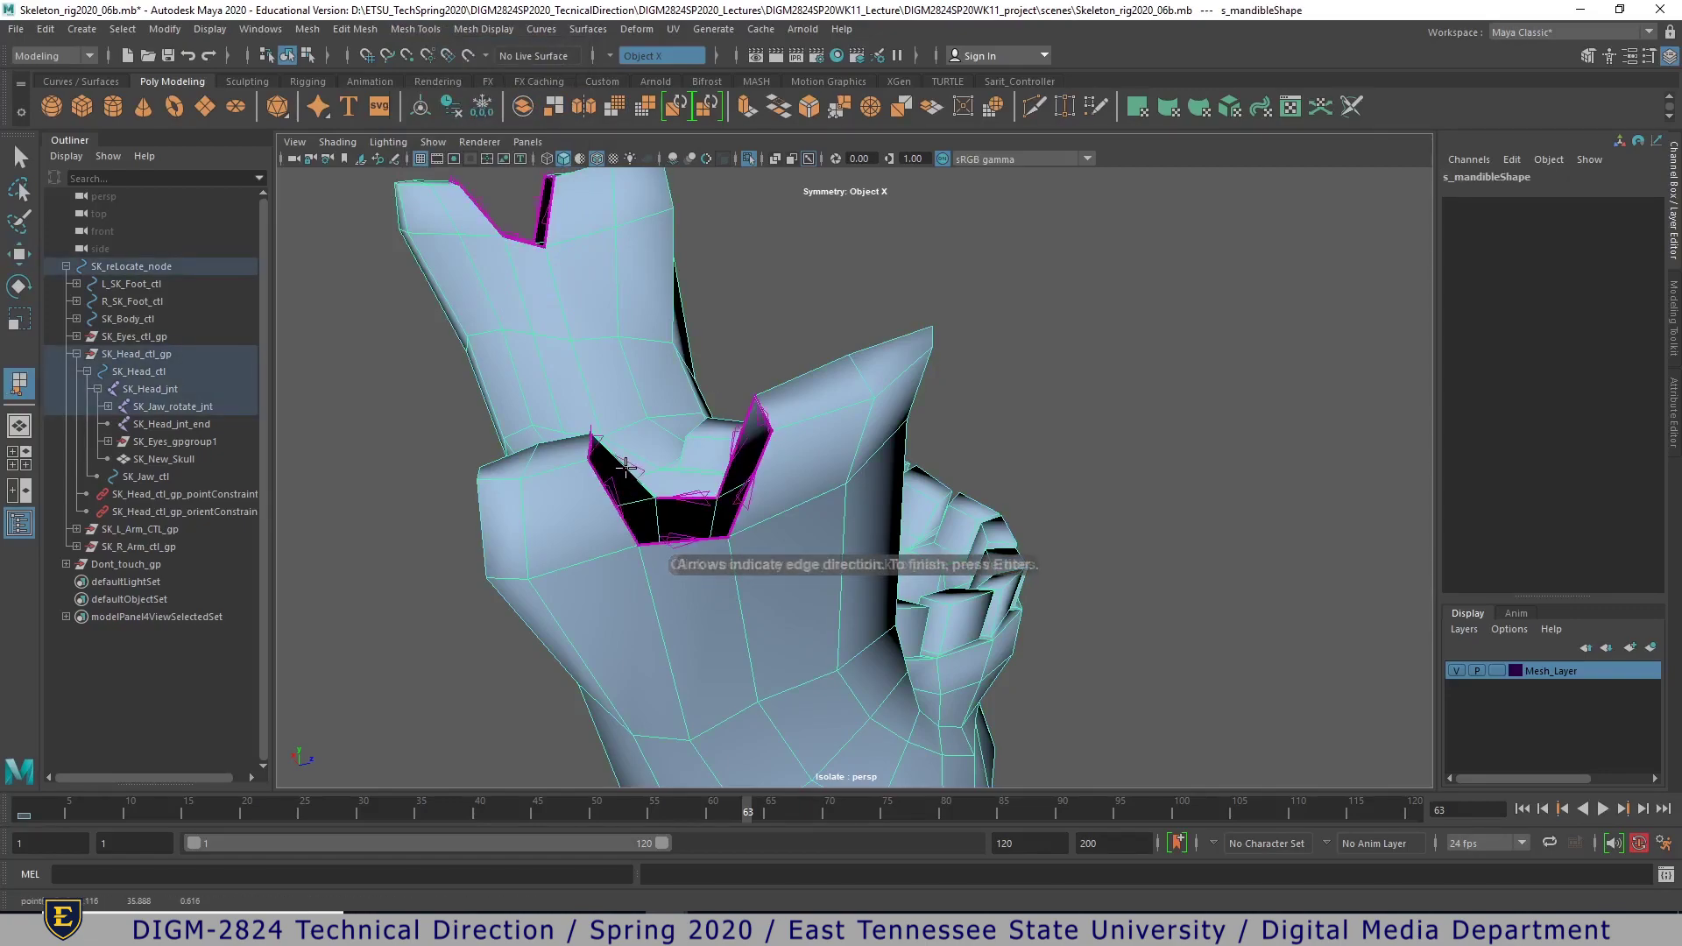
{"action": "left_click", "coordinate": [734, 451]}
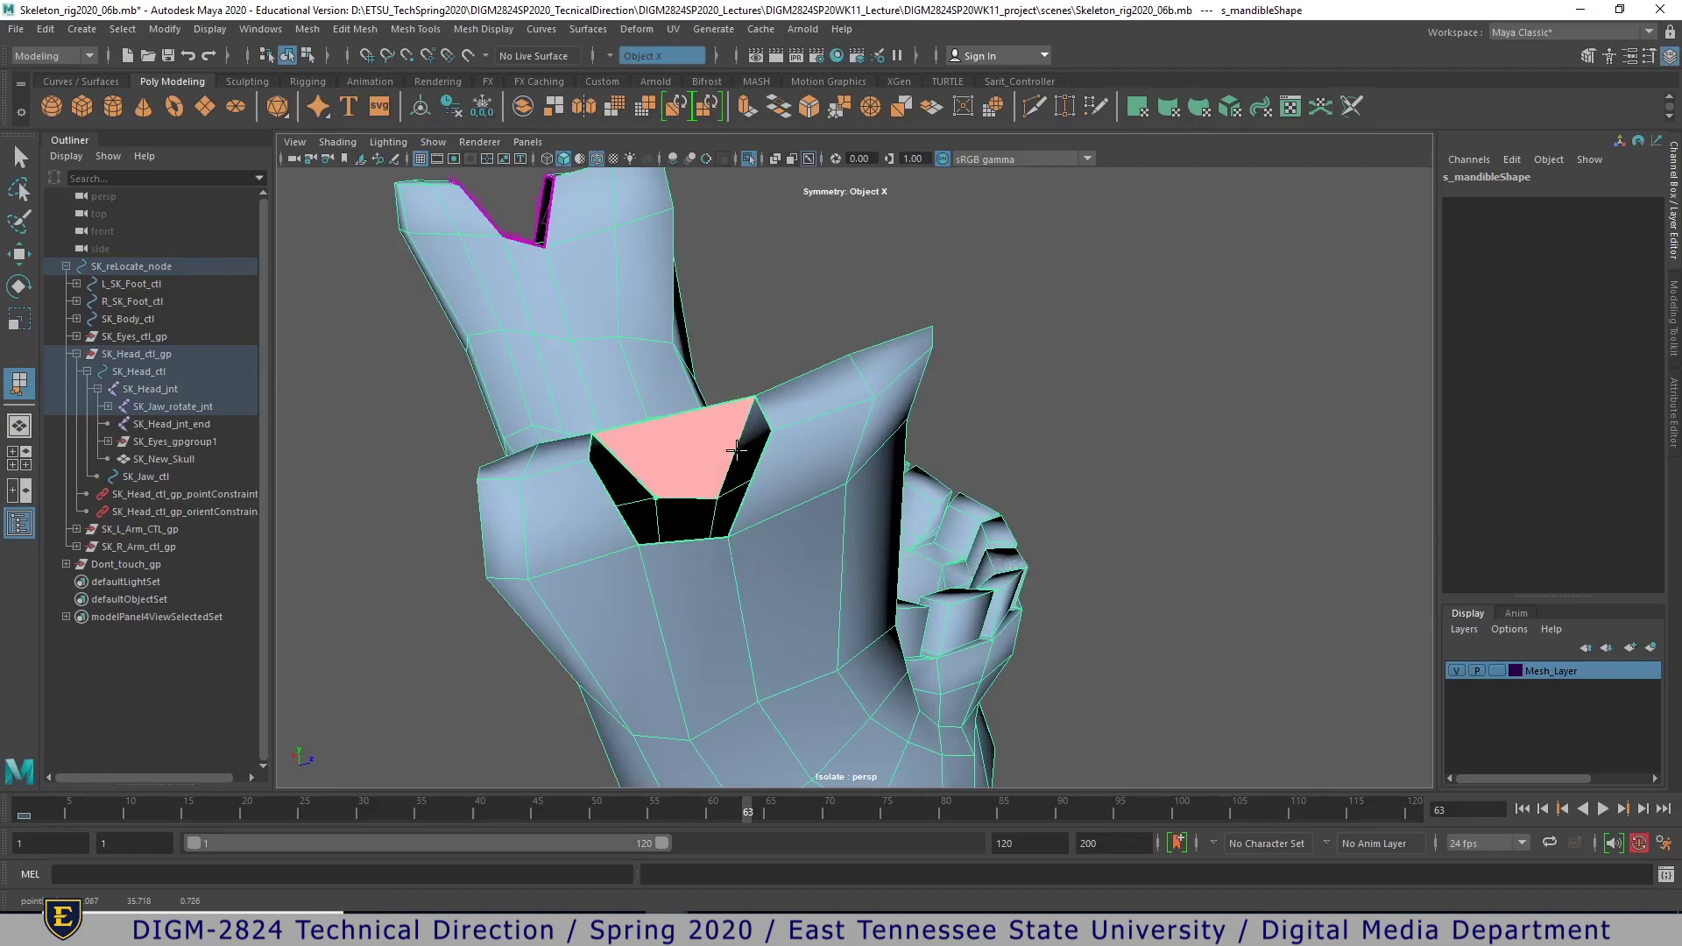
{"action": "key", "text": "Return"}
- Append polygons across the outer side of the notch and over the remaining gap along its top
{"action": "left_click", "coordinate": [619, 513]}
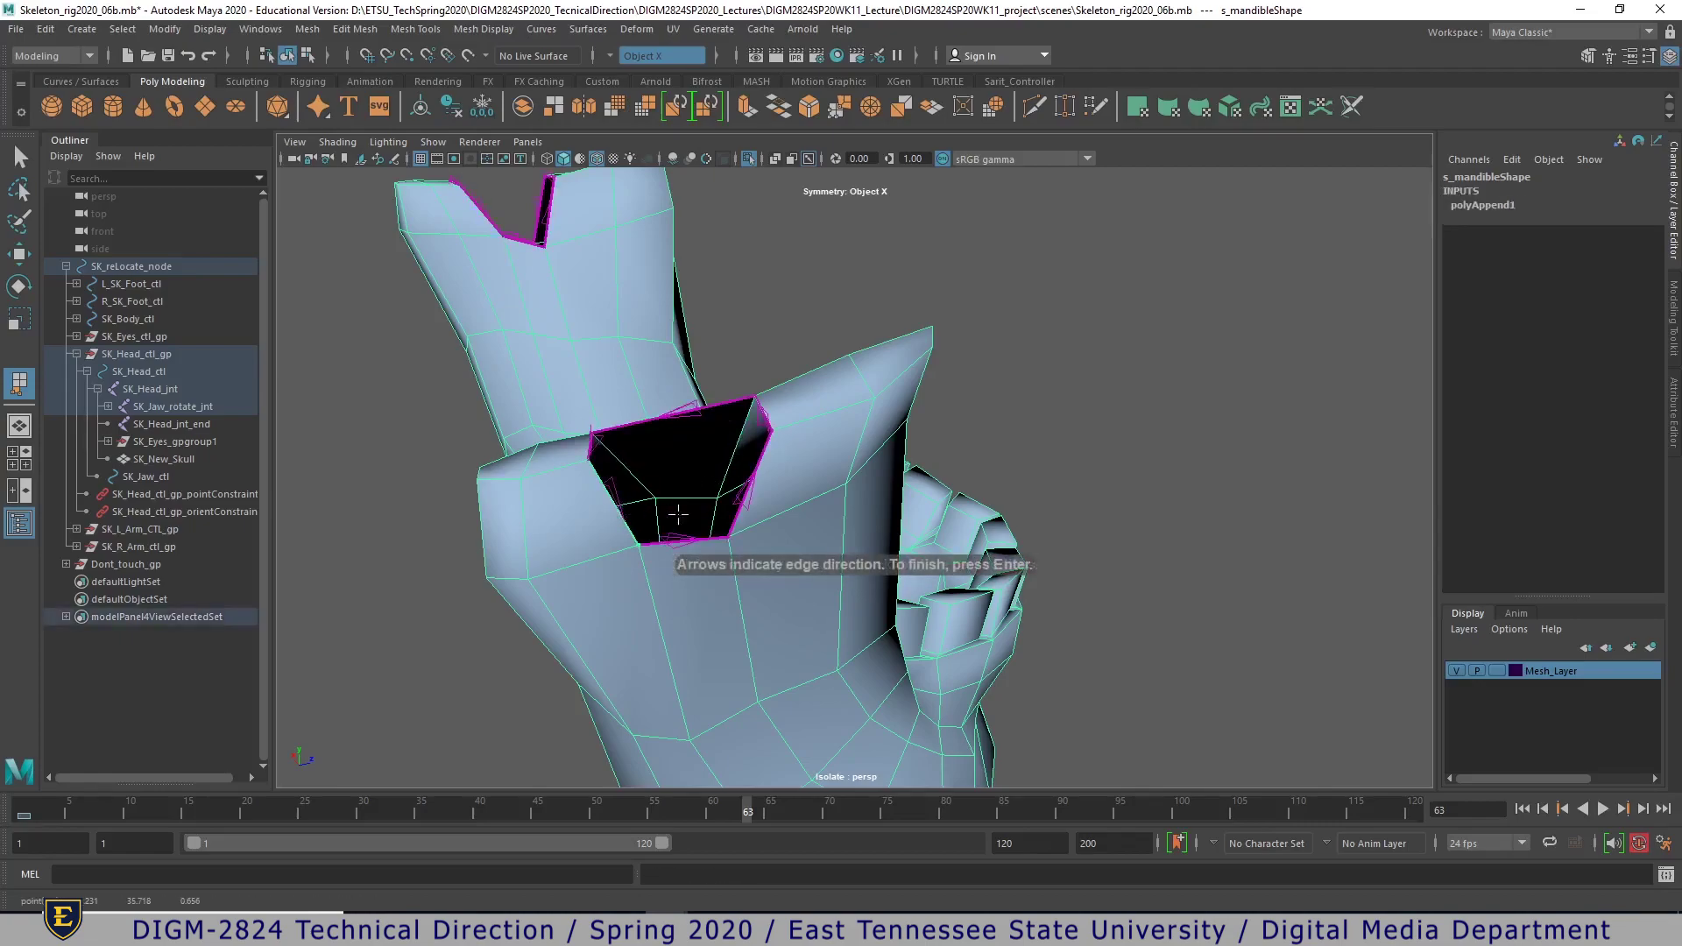
{"action": "left_click", "coordinate": [738, 505]}
{"action": "key", "text": "Return"}
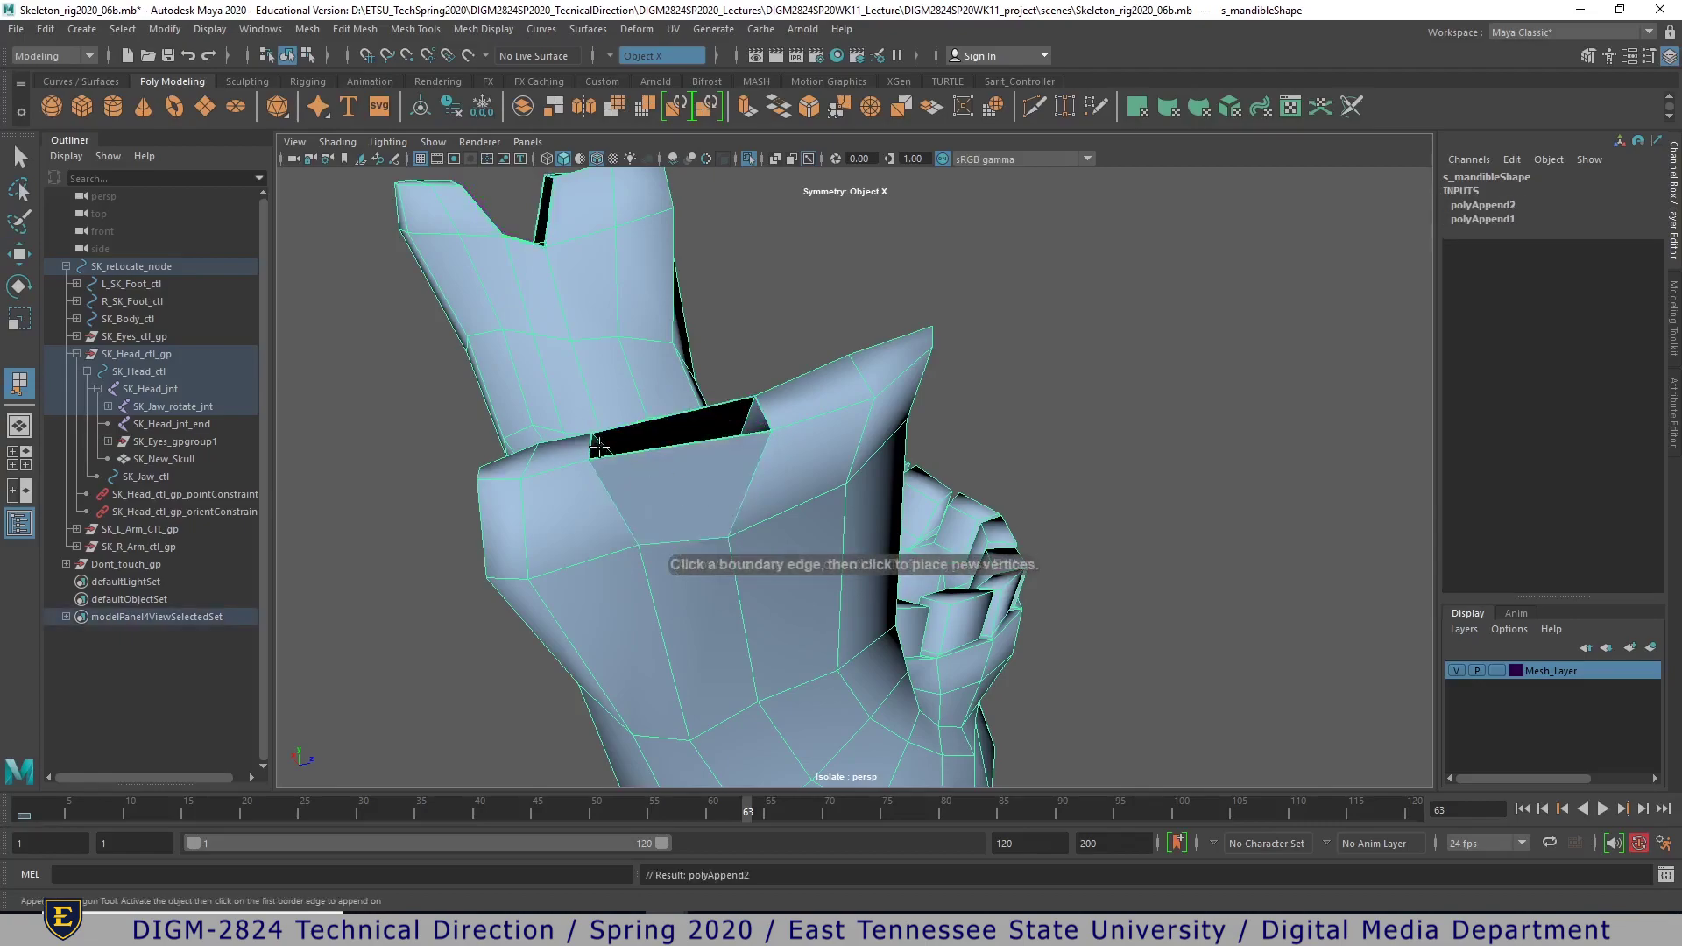
{"action": "left_click", "coordinate": [592, 444]}
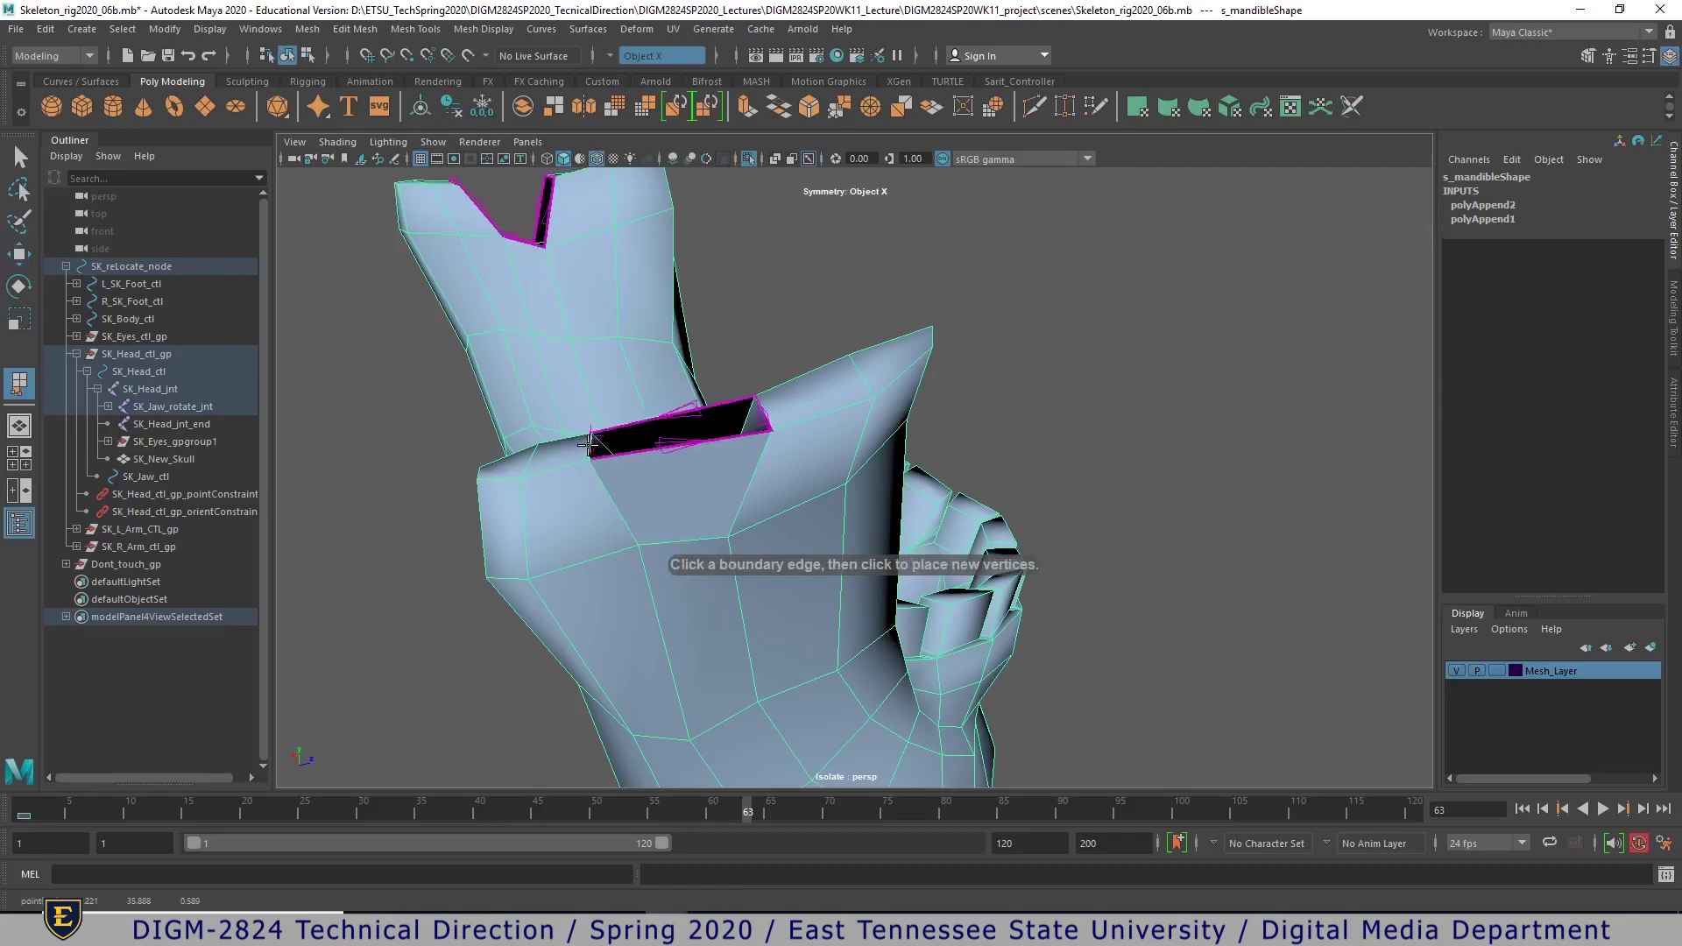
{"action": "left_click", "coordinate": [763, 415]}
{"action": "key", "text": "Return"}
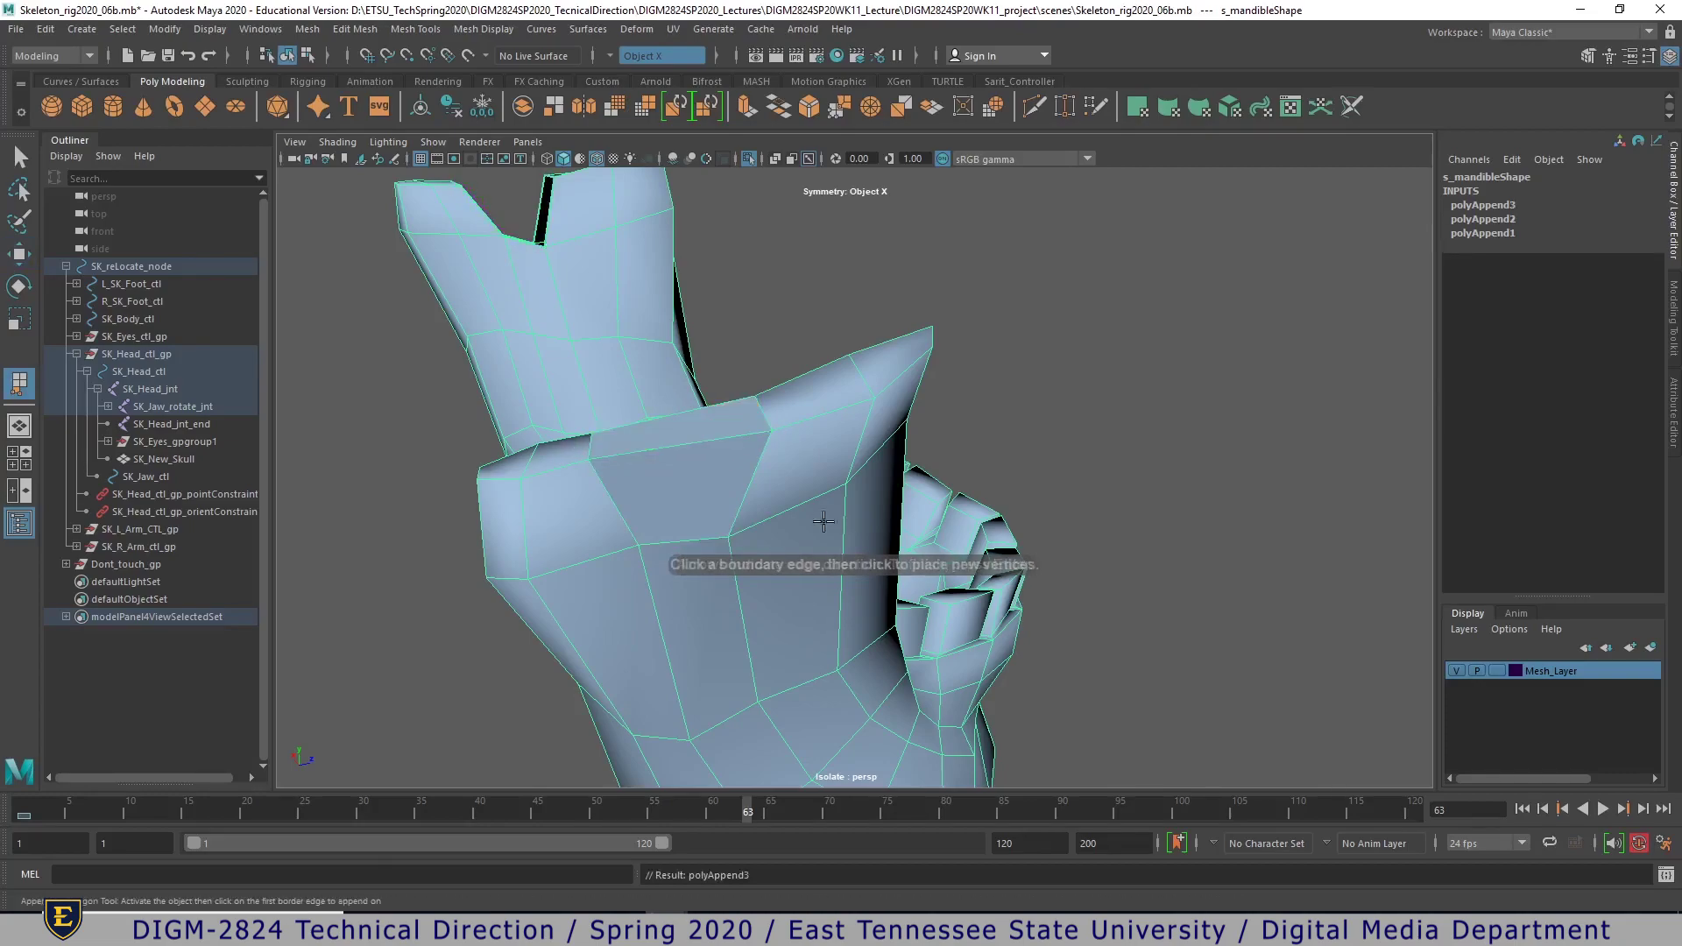
- Reselect the whole s_mandible mesh and display the Human IK character controls
{"action": "key", "text": "super"}
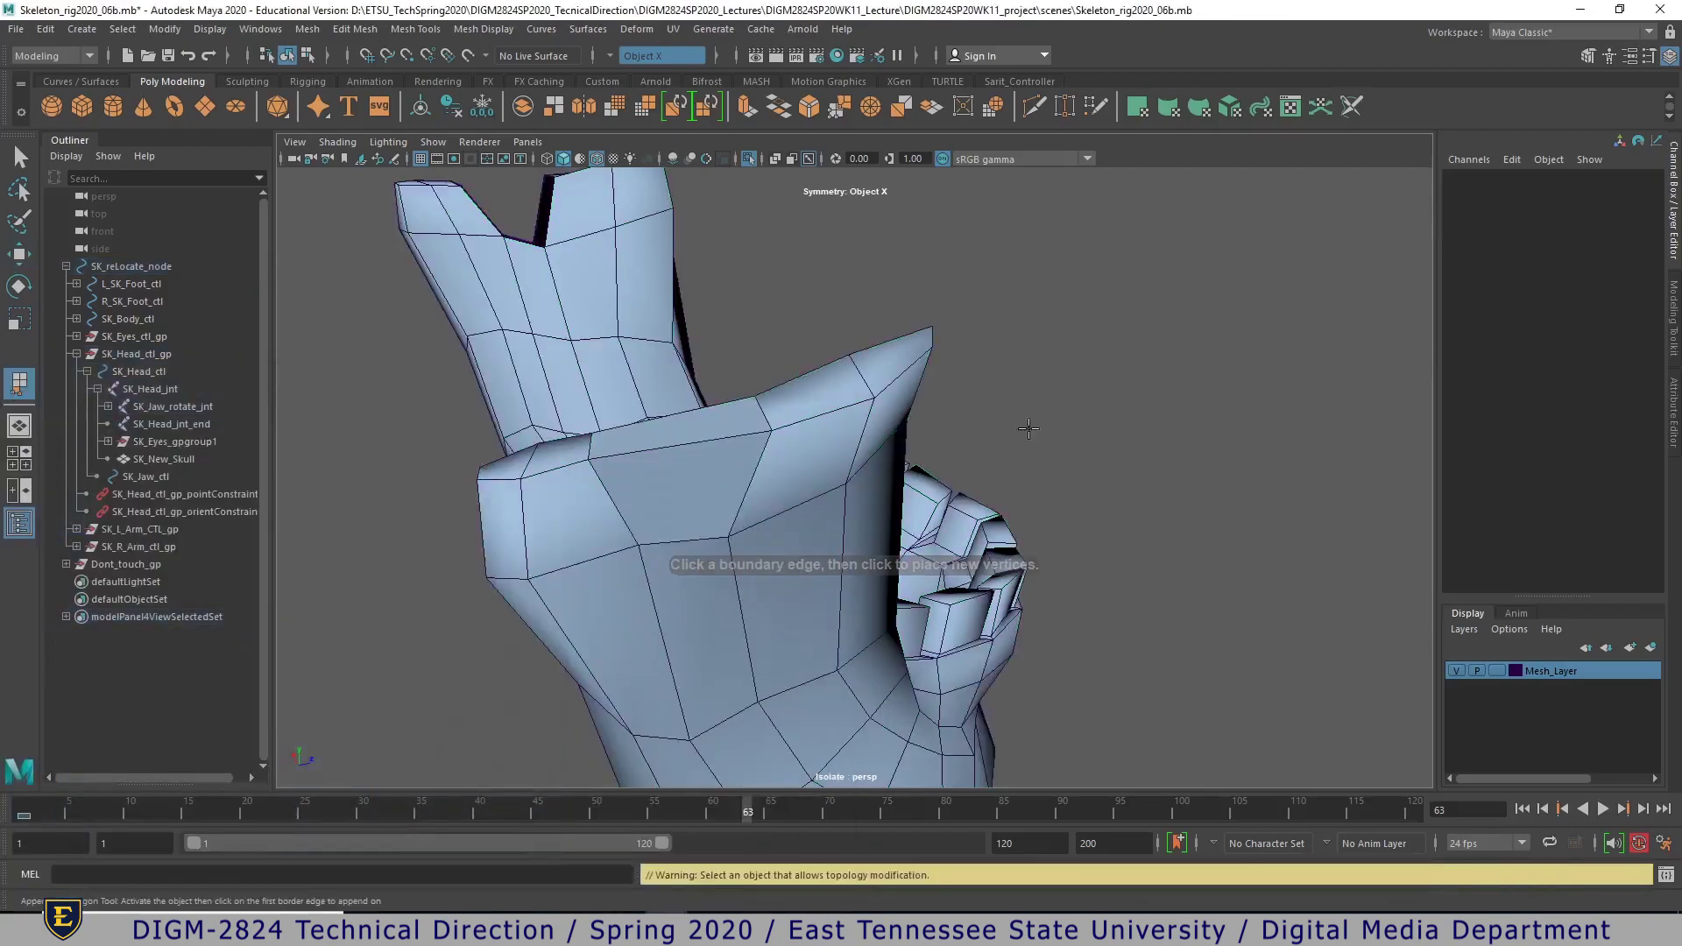
{"action": "scroll", "coordinate": [596, 400], "scroll_direction": "down", "scroll_amount": 3}
{"action": "left_click_drag", "start_coordinate": [596, 400], "coordinate": [1026, 378], "text": "alt"}
{"action": "left_click", "coordinate": [1009, 388]}
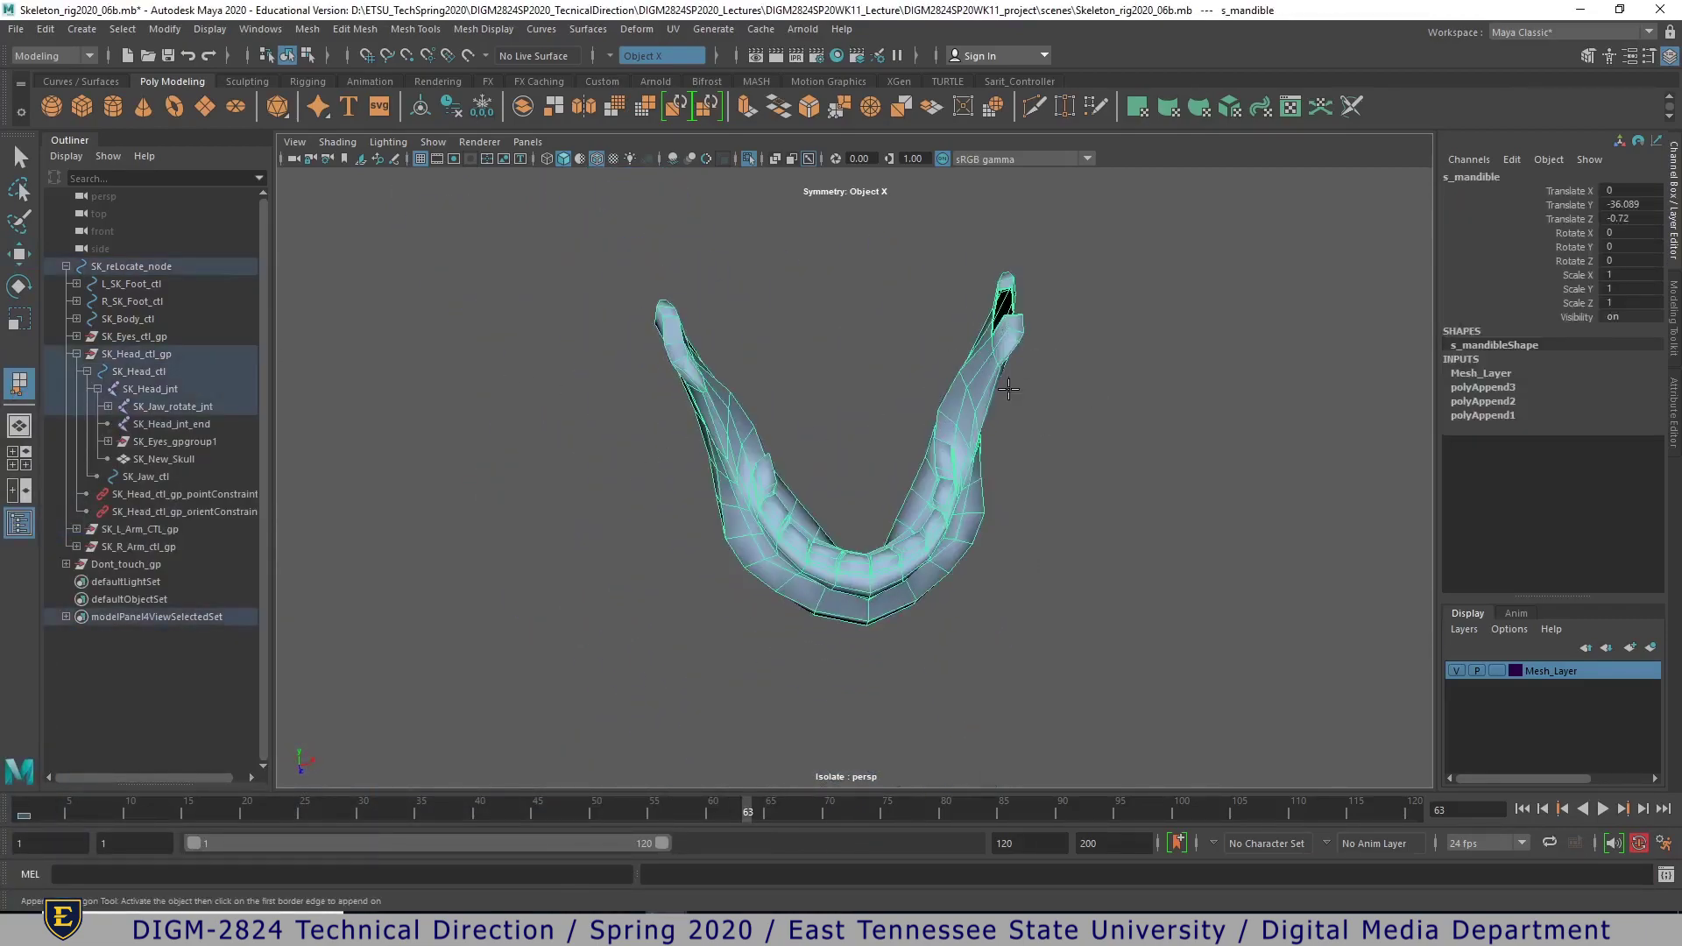
{"action": "left_click", "coordinate": [1608, 58]}
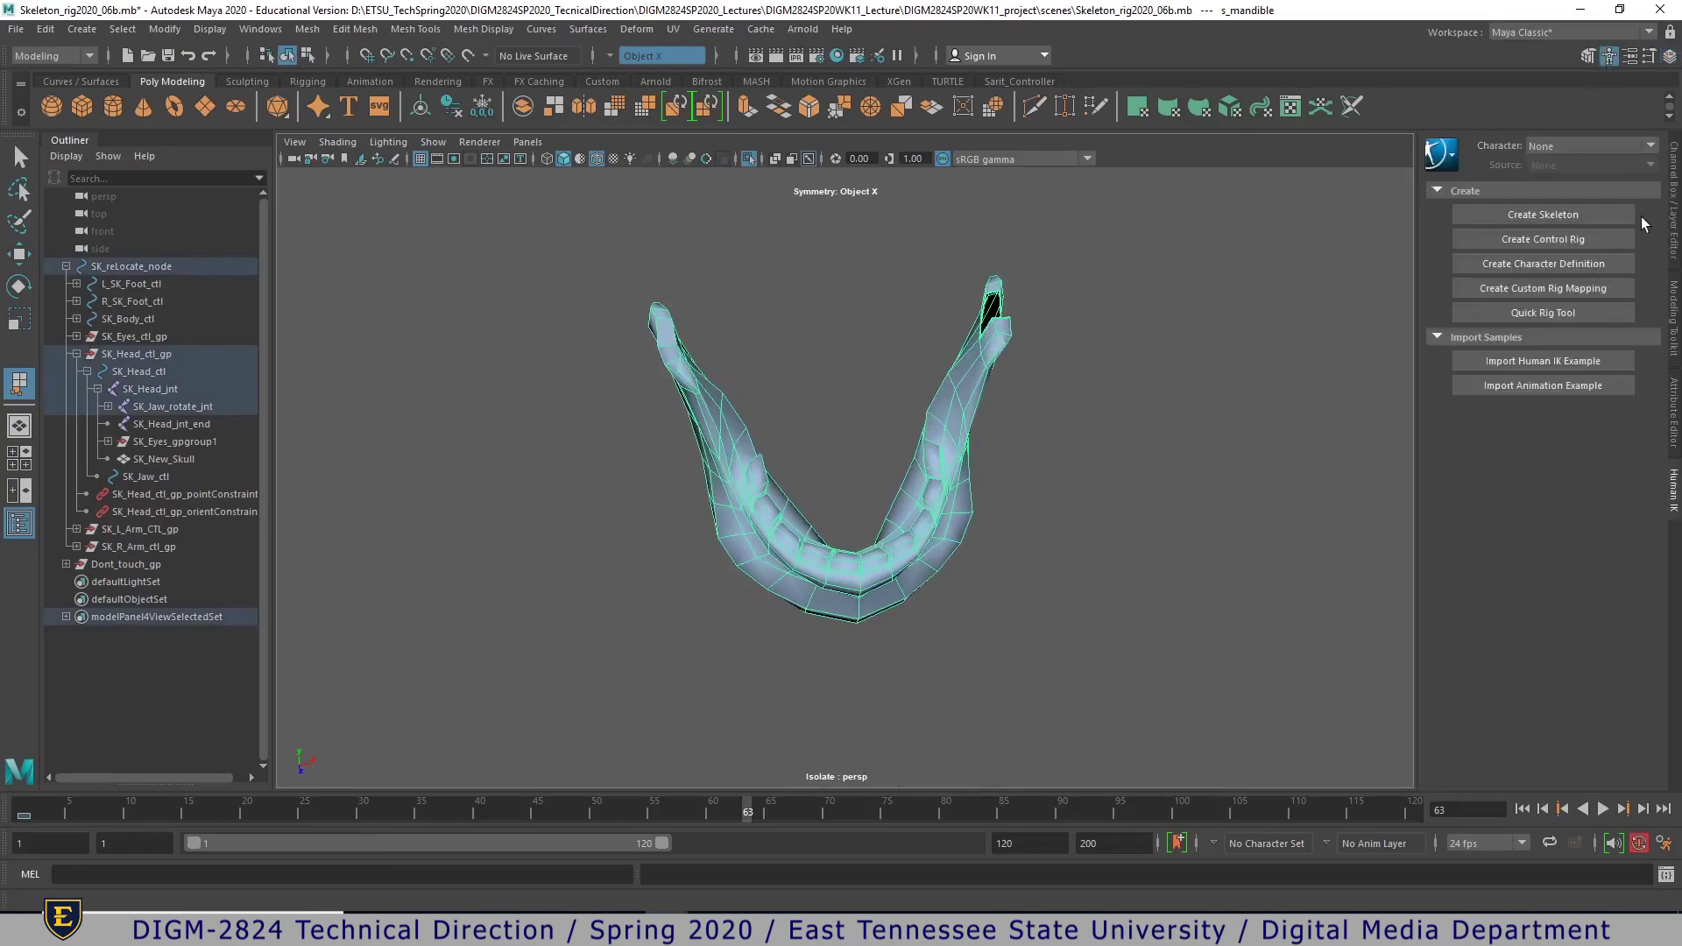
- Display the Modeling Toolkit and append a polygon over the top opening of the notch at the mandible's other rear end
{"action": "left_click", "coordinate": [1587, 56]}
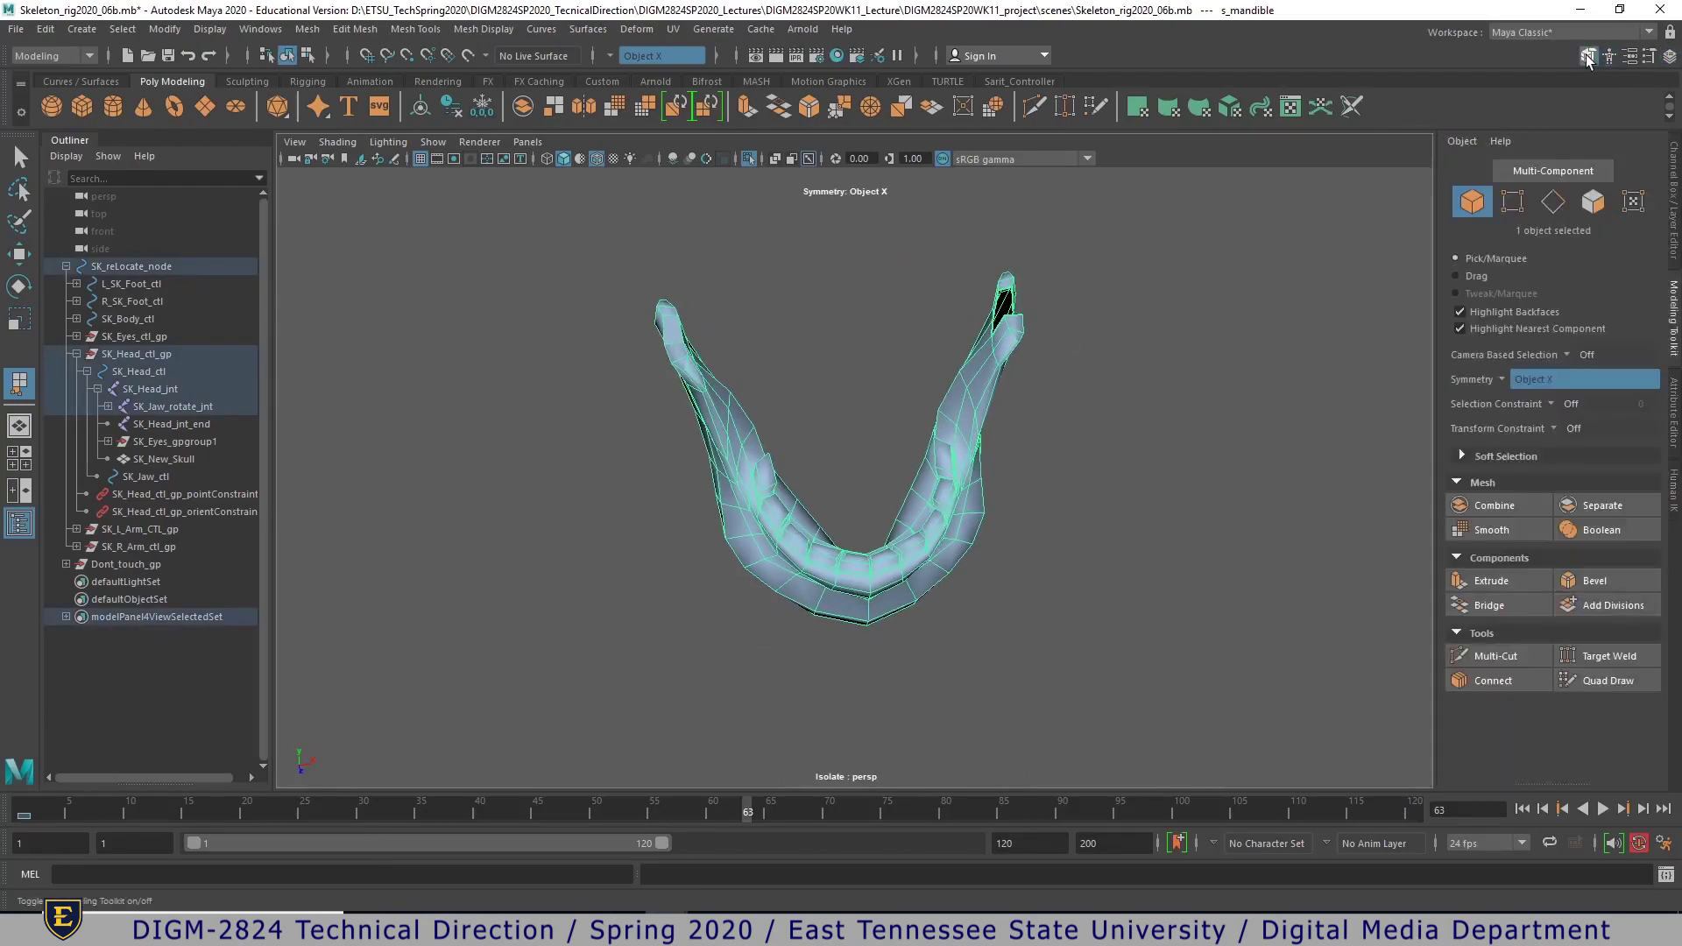
{"action": "left_click_drag", "start_coordinate": [980, 352], "coordinate": [1086, 435], "text": "alt"}
{"action": "left_click", "coordinate": [1086, 435]}
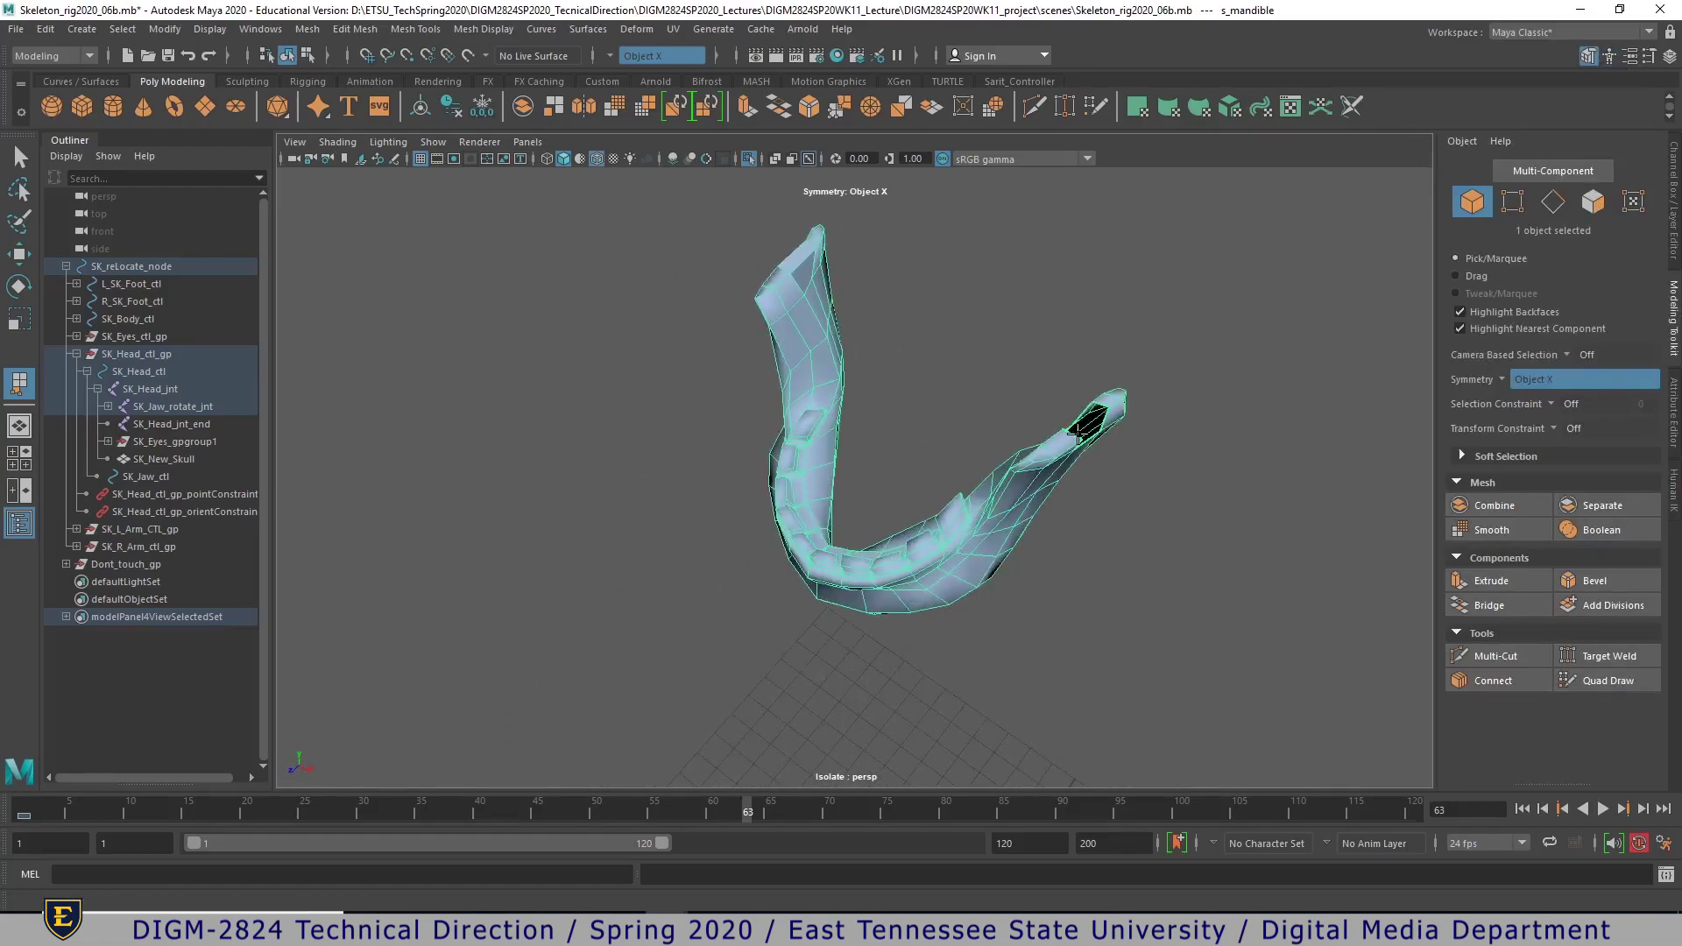
{"action": "right_click_drag", "start_coordinate": [1088, 420], "coordinate": [1200, 431], "text": "alt"}
{"action": "middle_click_drag", "start_coordinate": [1201, 432], "coordinate": [638, 474], "text": "alt"}
{"action": "right_click_drag", "start_coordinate": [639, 475], "coordinate": [1064, 464], "text": "alt"}
{"action": "left_click_drag", "start_coordinate": [990, 477], "coordinate": [1033, 539], "text": "alt"}
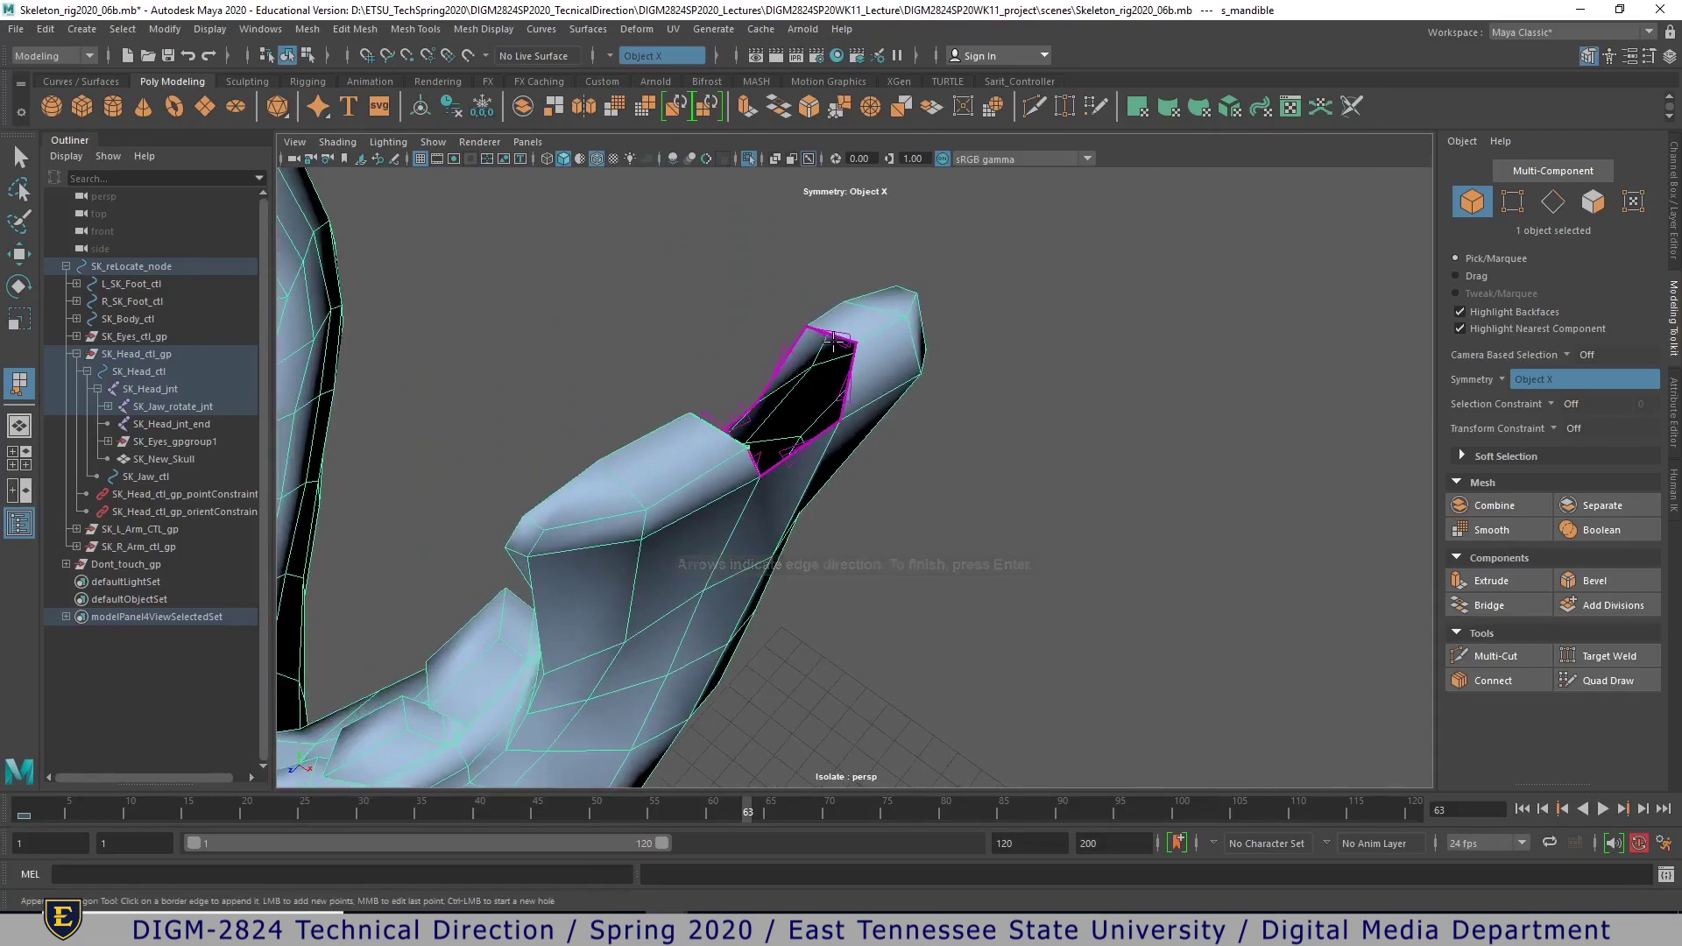
{"action": "left_click", "coordinate": [836, 336]}
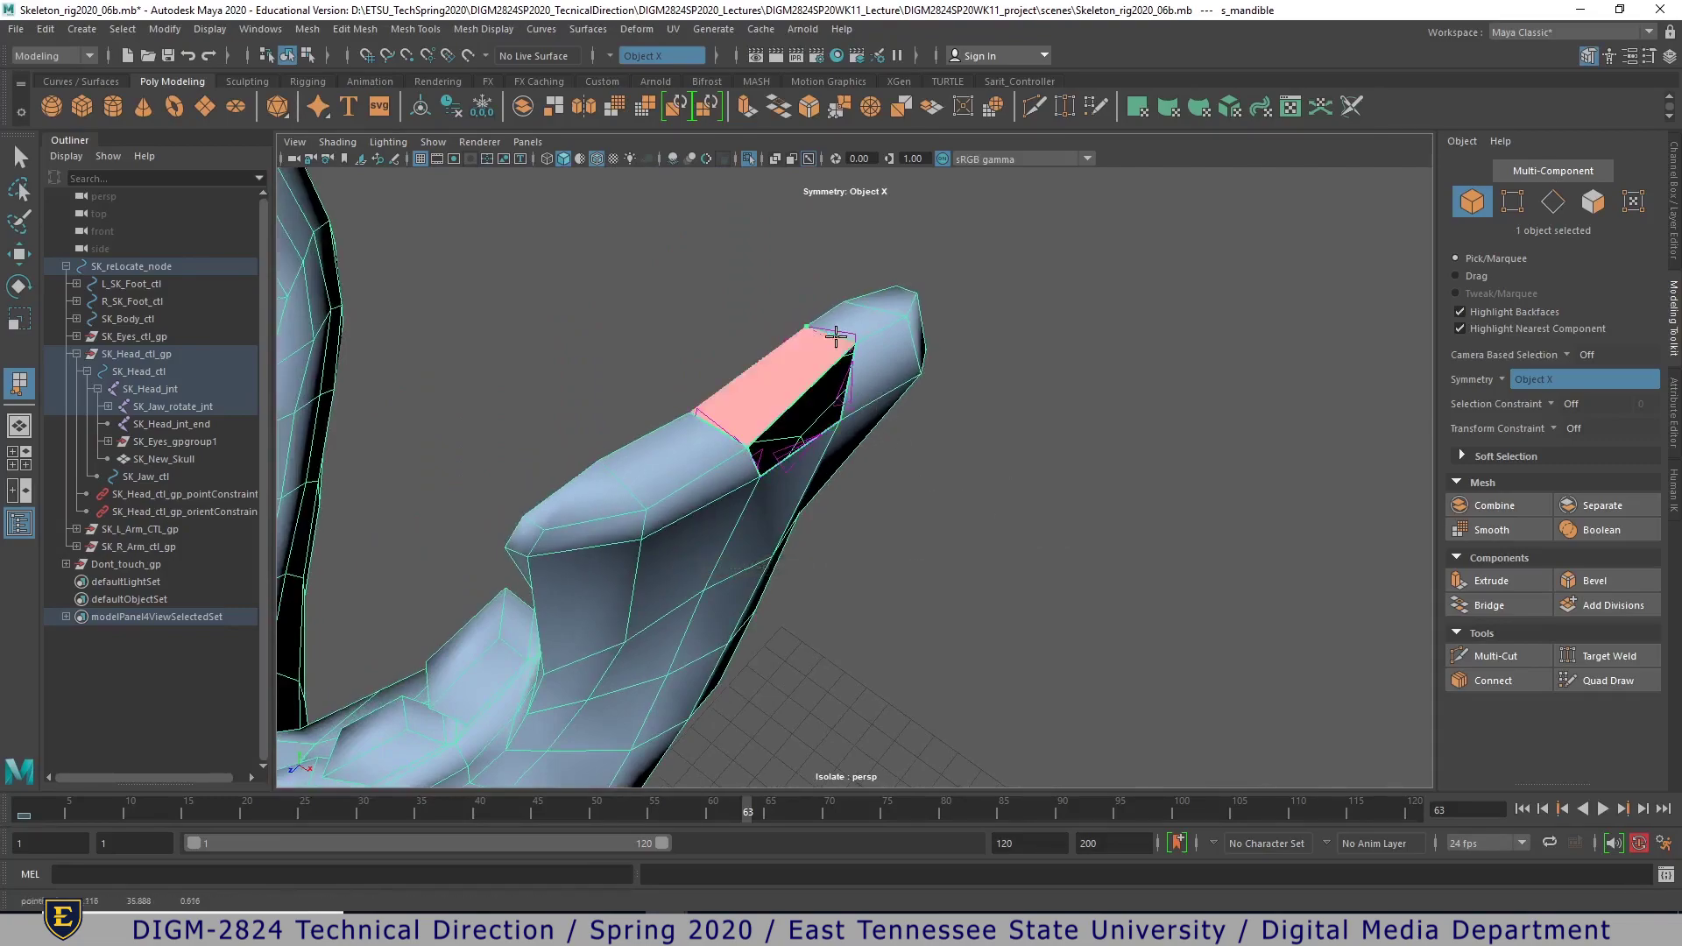
{"action": "key", "text": "Return"}
{"action": "key", "text": "r"}
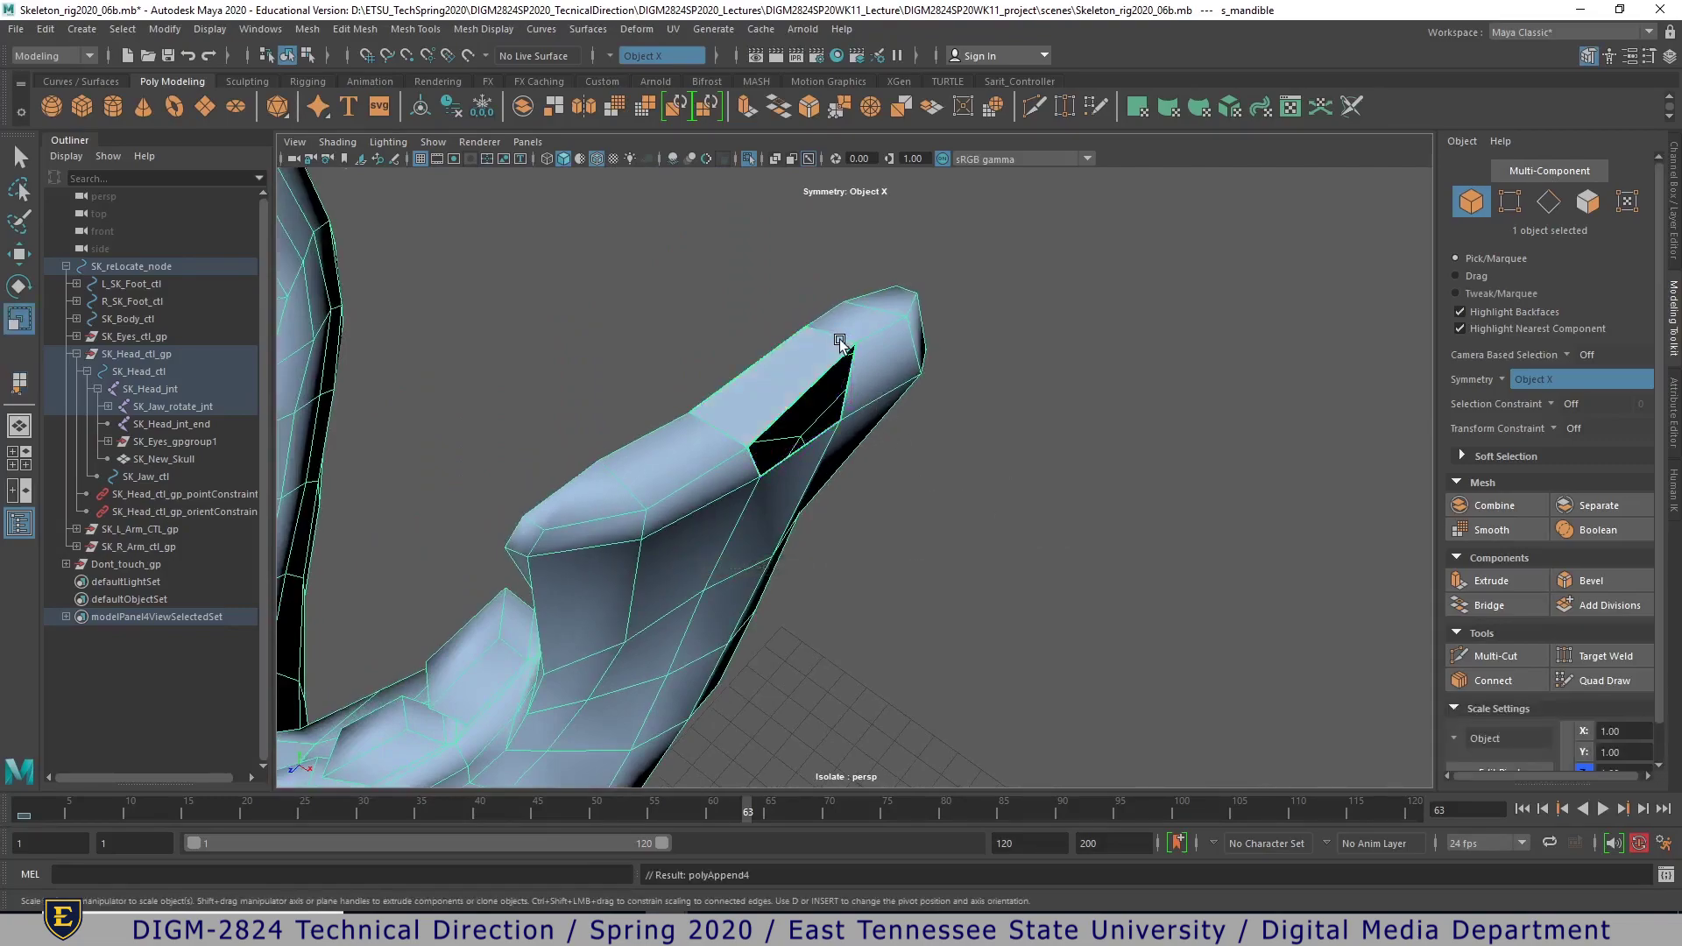
- Append two more polygons to close the remaining side openings of this mandible notch
{"action": "key", "text": "y"}
{"action": "left_click", "coordinate": [754, 459]}
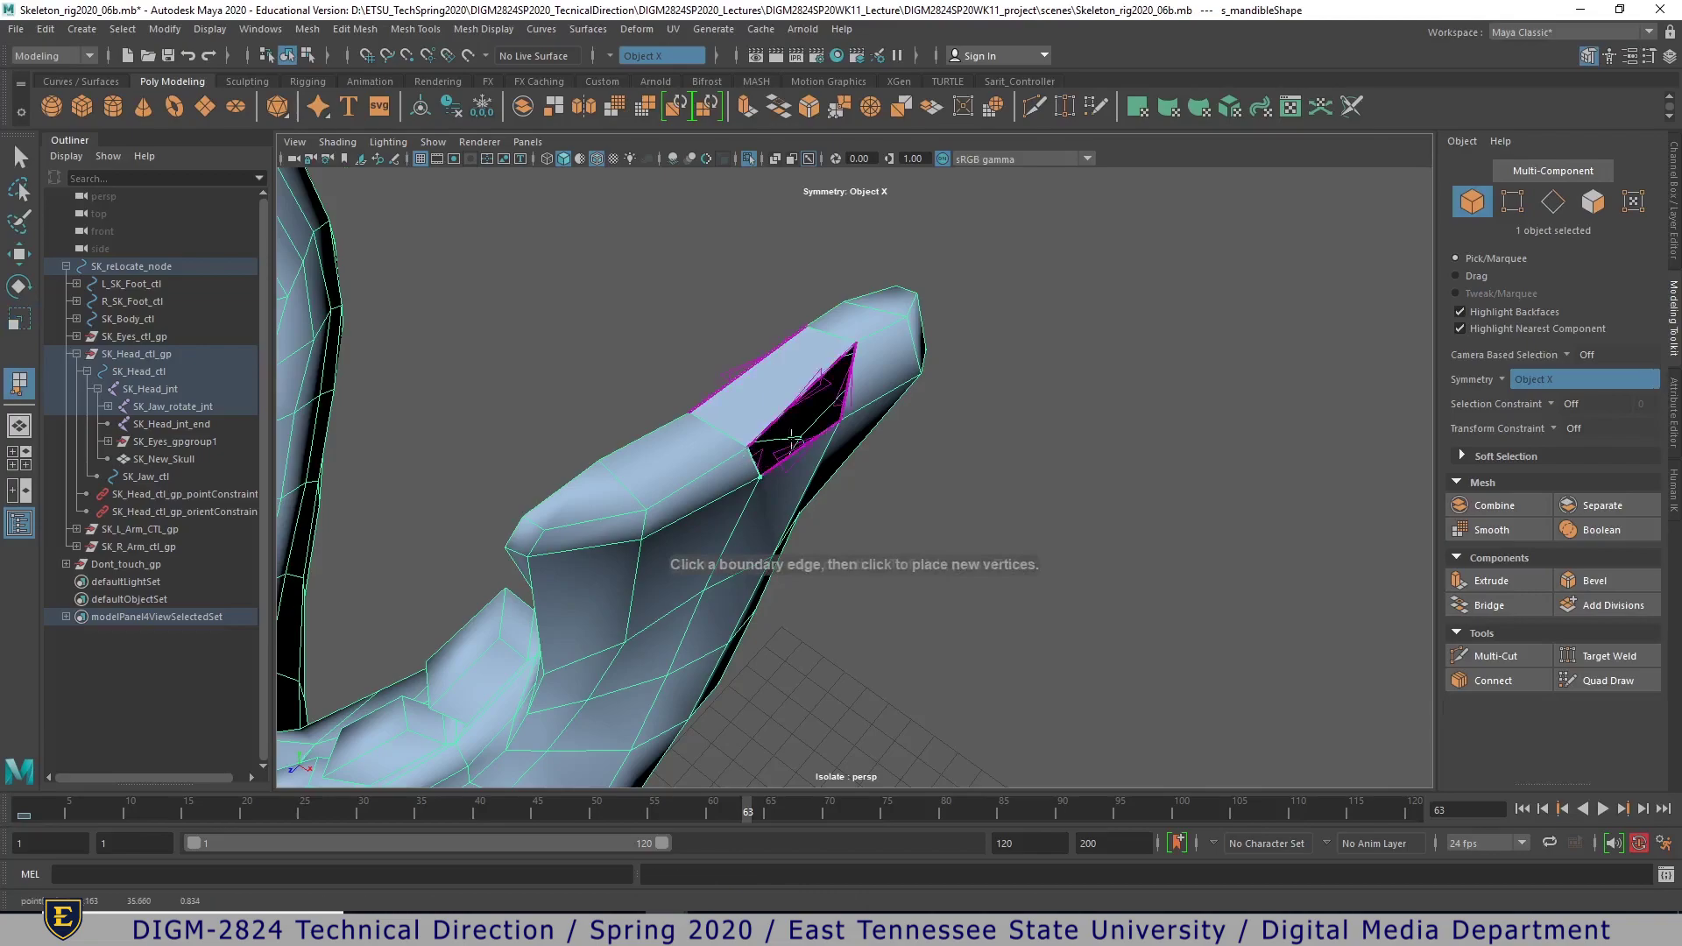
{"action": "left_click", "coordinate": [846, 395]}
{"action": "left_click_drag", "start_coordinate": [845, 395], "coordinate": [997, 434], "text": "alt"}
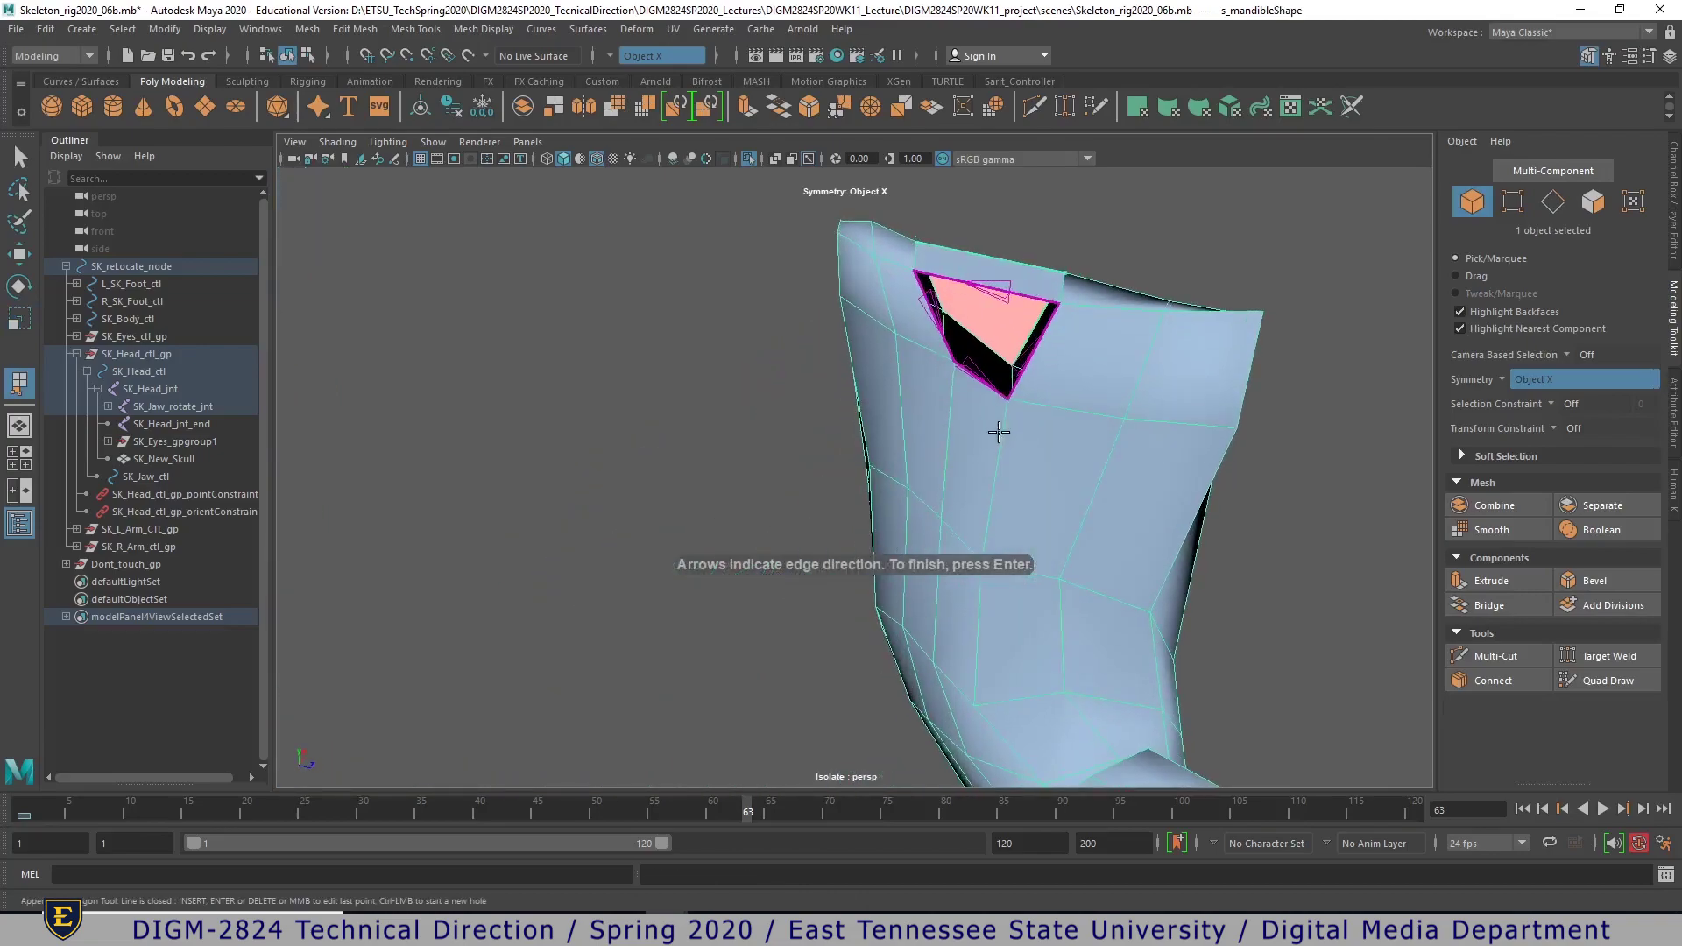
{"action": "key", "text": "Return"}
{"action": "left_click", "coordinate": [1030, 359]}
{"action": "left_click", "coordinate": [947, 348]}
{"action": "key", "text": "Return"}
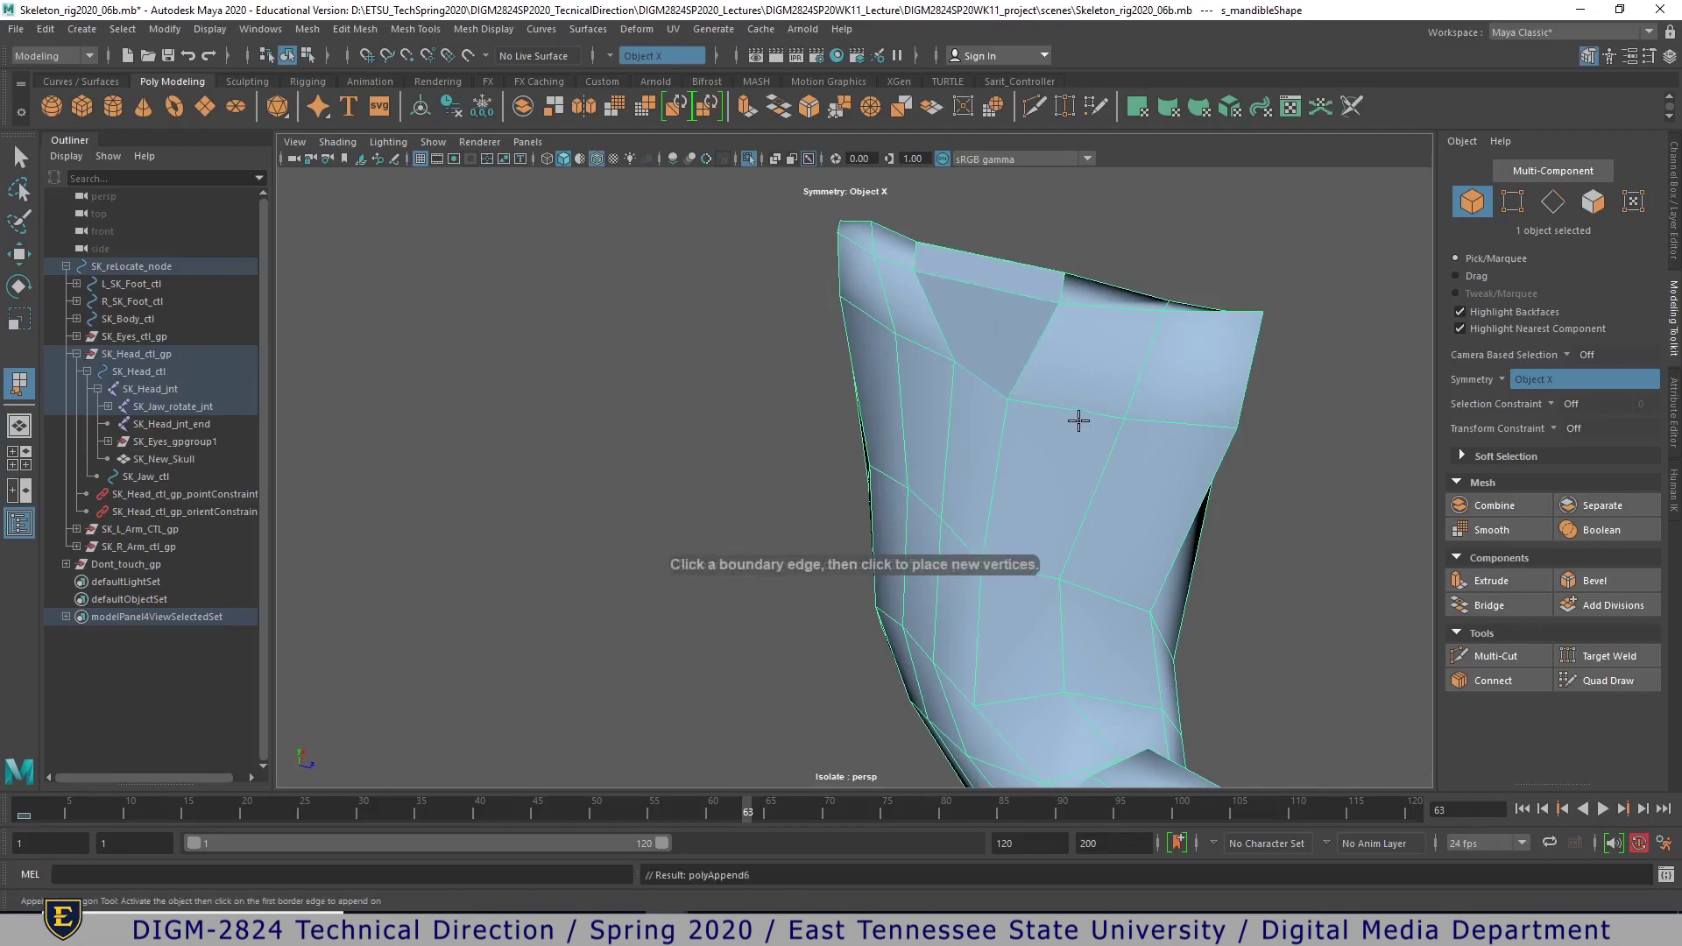
- Delete all faces of the rearmost tooth on both sides of the mandible
{"action": "right_click_drag", "start_coordinate": [1078, 420], "coordinate": [552, 337], "text": "alt"}
{"action": "left_click_drag", "start_coordinate": [552, 337], "coordinate": [623, 397], "text": "alt"}
{"action": "middle_click_drag", "start_coordinate": [623, 398], "coordinate": [832, 171], "text": "alt"}
{"action": "right_click_drag", "start_coordinate": [867, 289], "coordinate": [1016, 300], "text": "alt"}
{"action": "left_click_drag", "start_coordinate": [1017, 300], "coordinate": [983, 336], "text": "alt"}
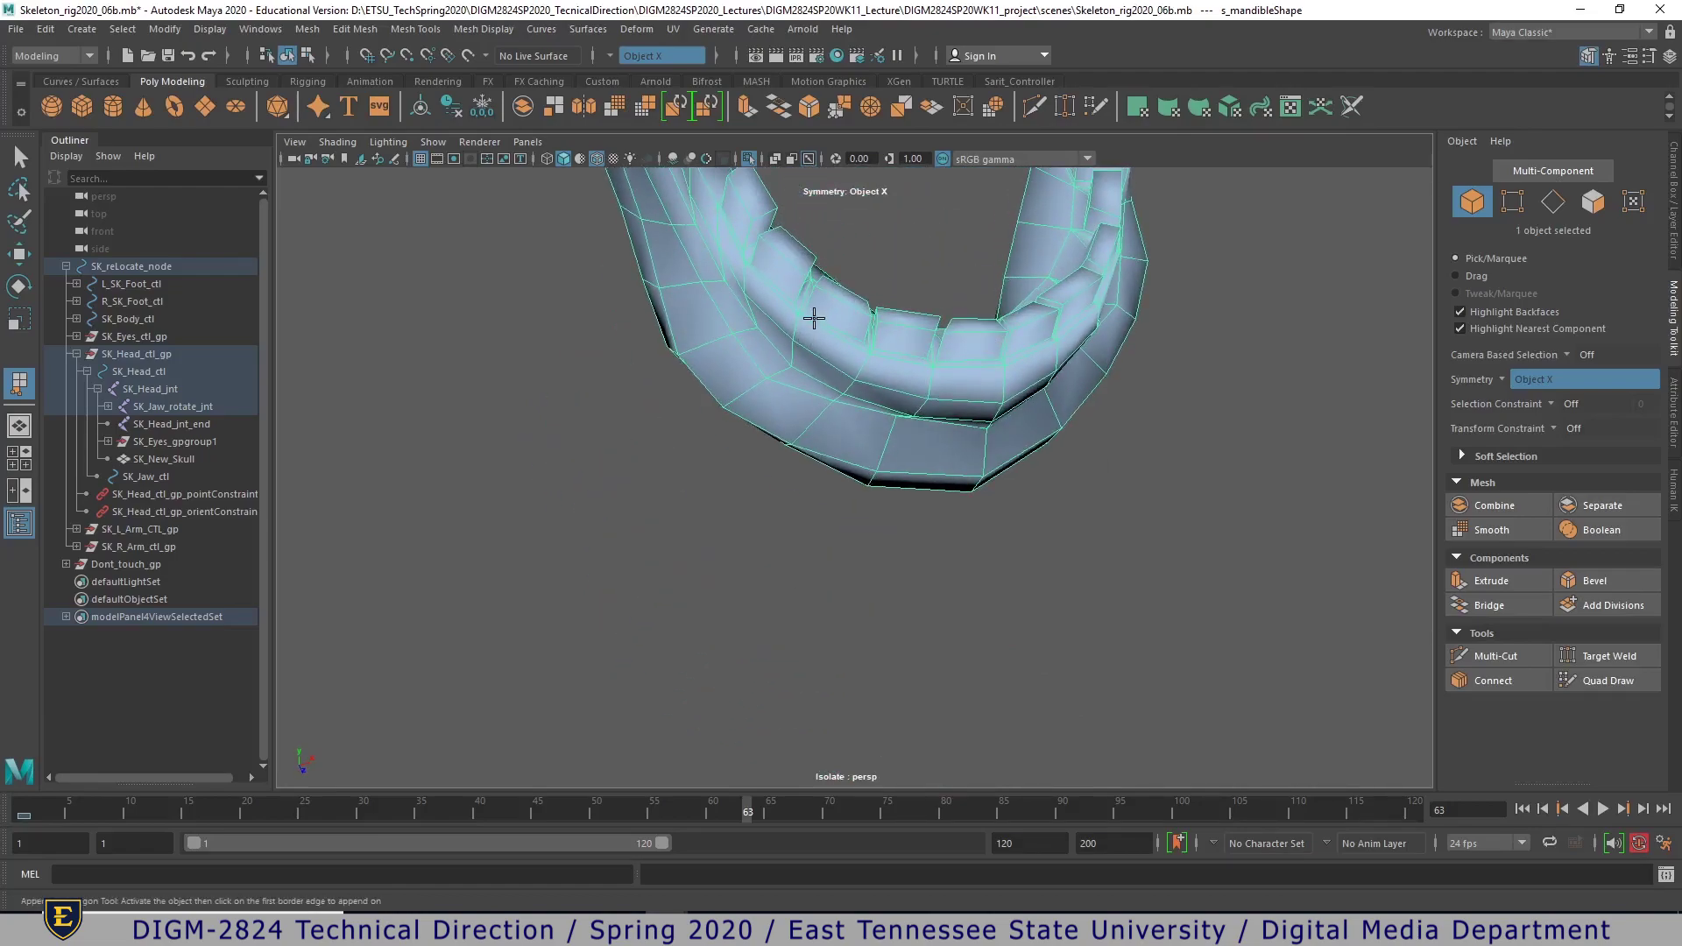
{"action": "key", "text": "q"}
{"action": "middle_click_drag", "start_coordinate": [812, 318], "coordinate": [852, 529], "text": "alt"}
{"action": "right_click_drag", "start_coordinate": [852, 529], "coordinate": [982, 498], "text": "alt"}
{"action": "right_click_drag", "start_coordinate": [781, 522], "coordinate": [783, 550]}
{"action": "left_click", "coordinate": [791, 543]}
{"action": "double_click", "coordinate": [791, 543]}
{"action": "key", "text": "Delete"}
{"action": "key", "text": "ctrl+z"}
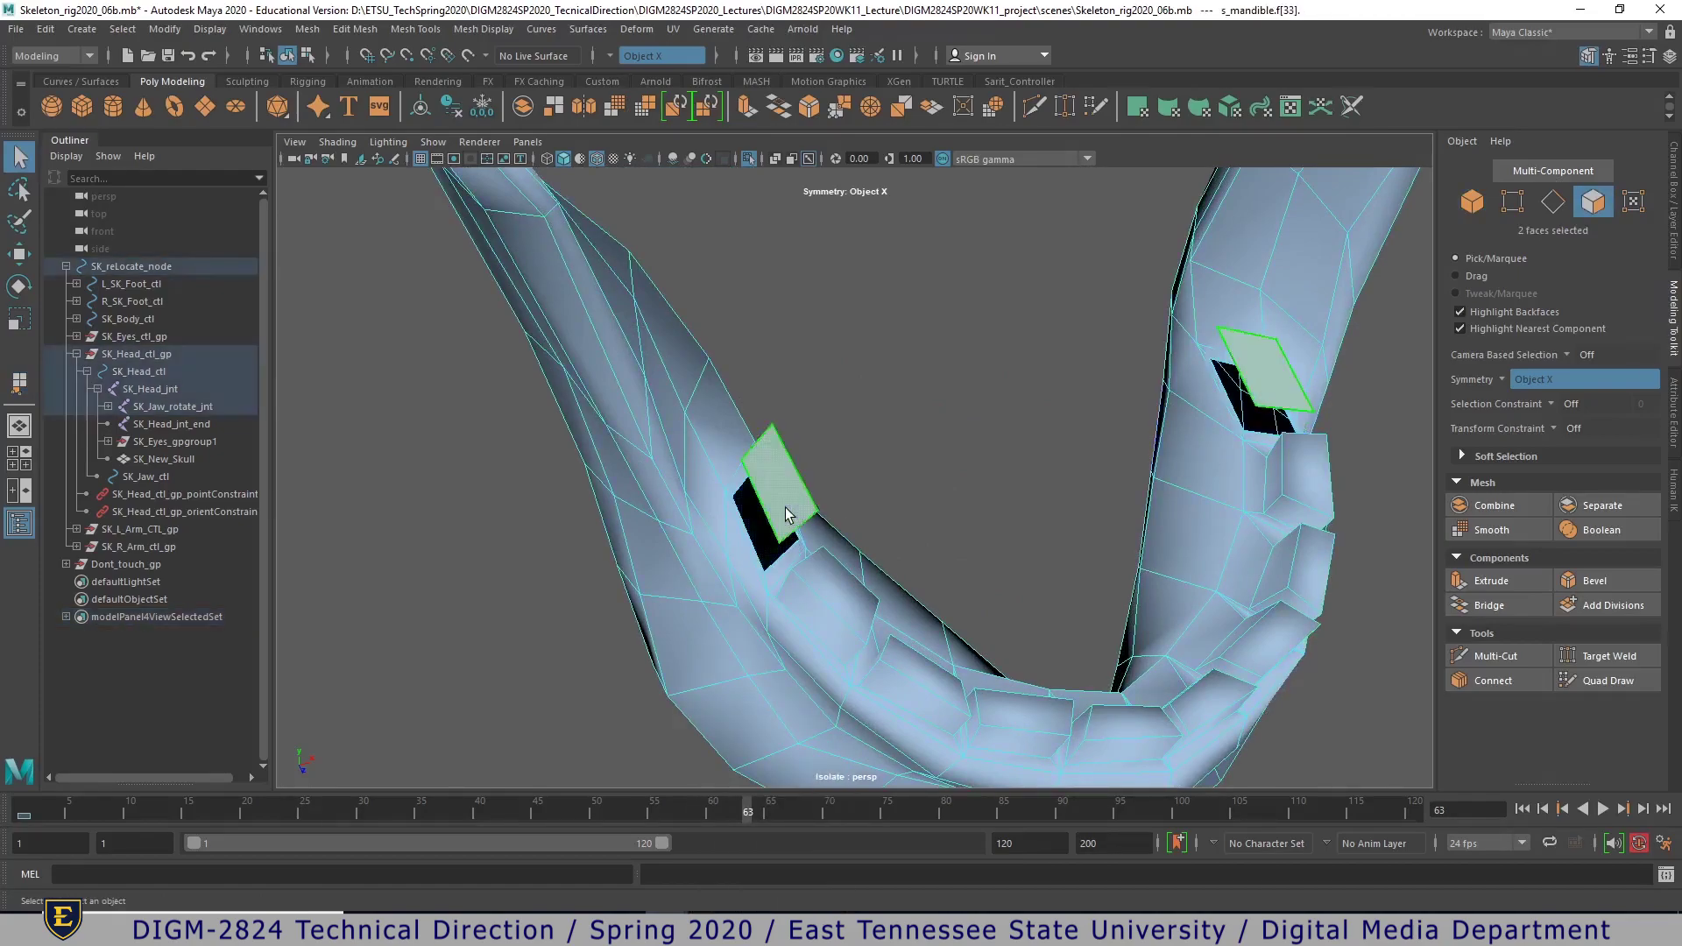
{"action": "key", "text": "Delete"}
- Delete the faces of the second tooth from the rear on both sides of the mandible
{"action": "left_click", "coordinate": [813, 601]}
{"action": "left_click_drag", "start_coordinate": [854, 657], "coordinate": [784, 552], "text": "alt"}
{"action": "double_click", "coordinate": [572, 372]}
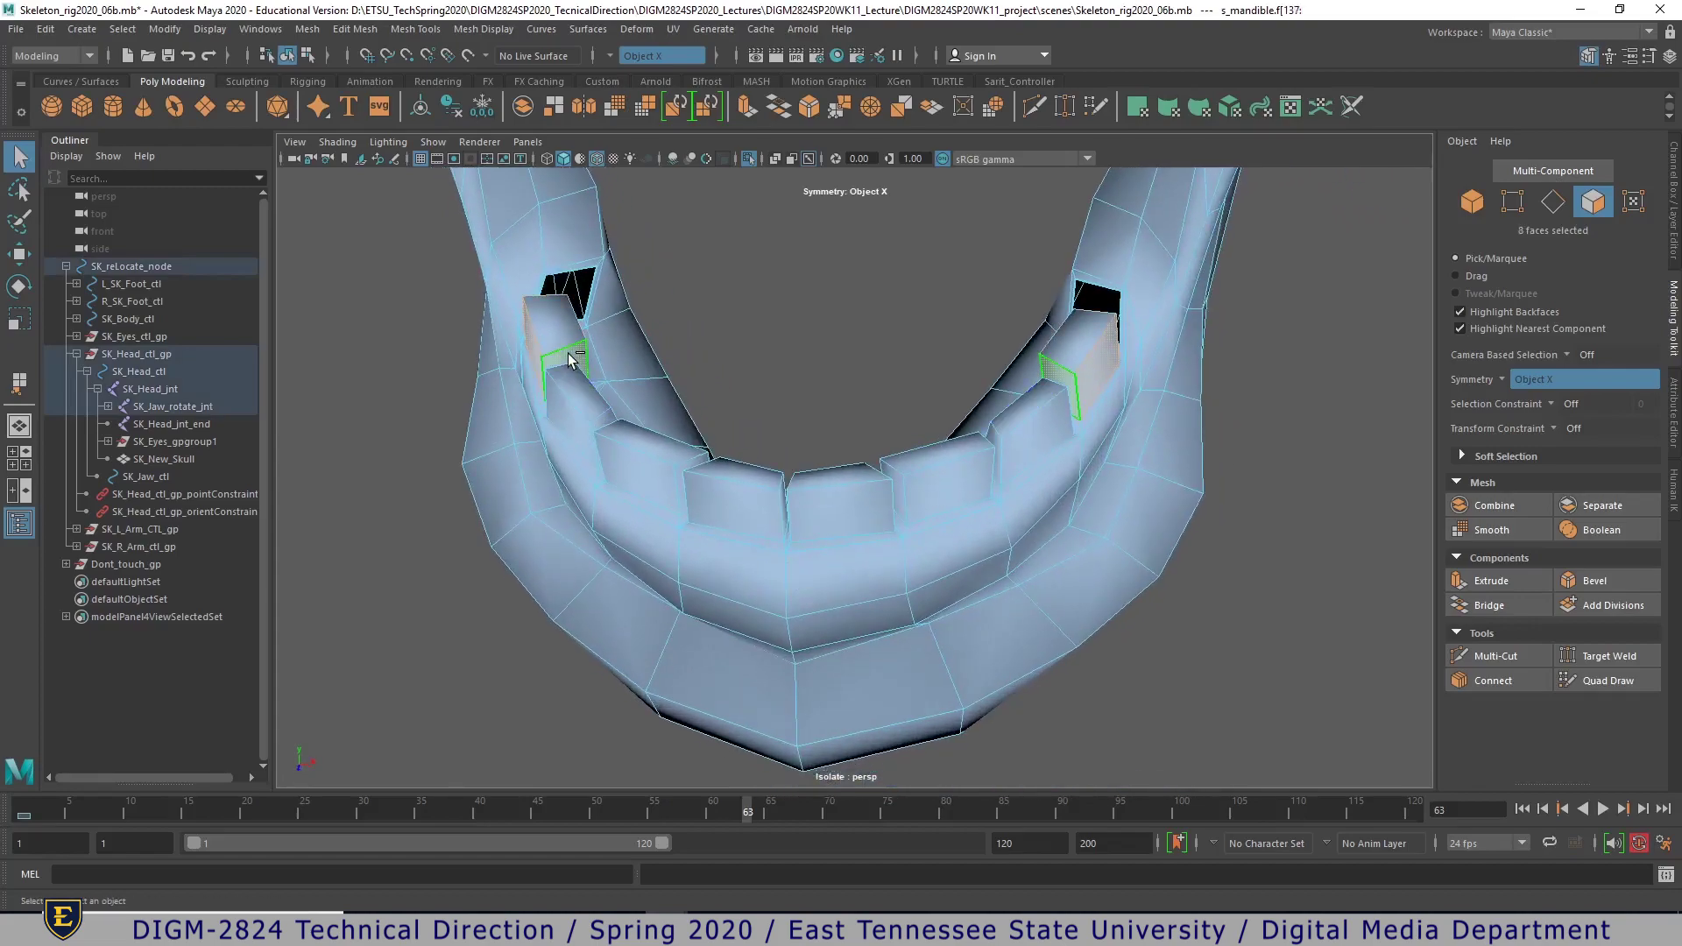
{"action": "key", "text": "Delete"}
{"action": "key", "text": "ctrl+z"}
{"action": "key", "text": "Delete"}
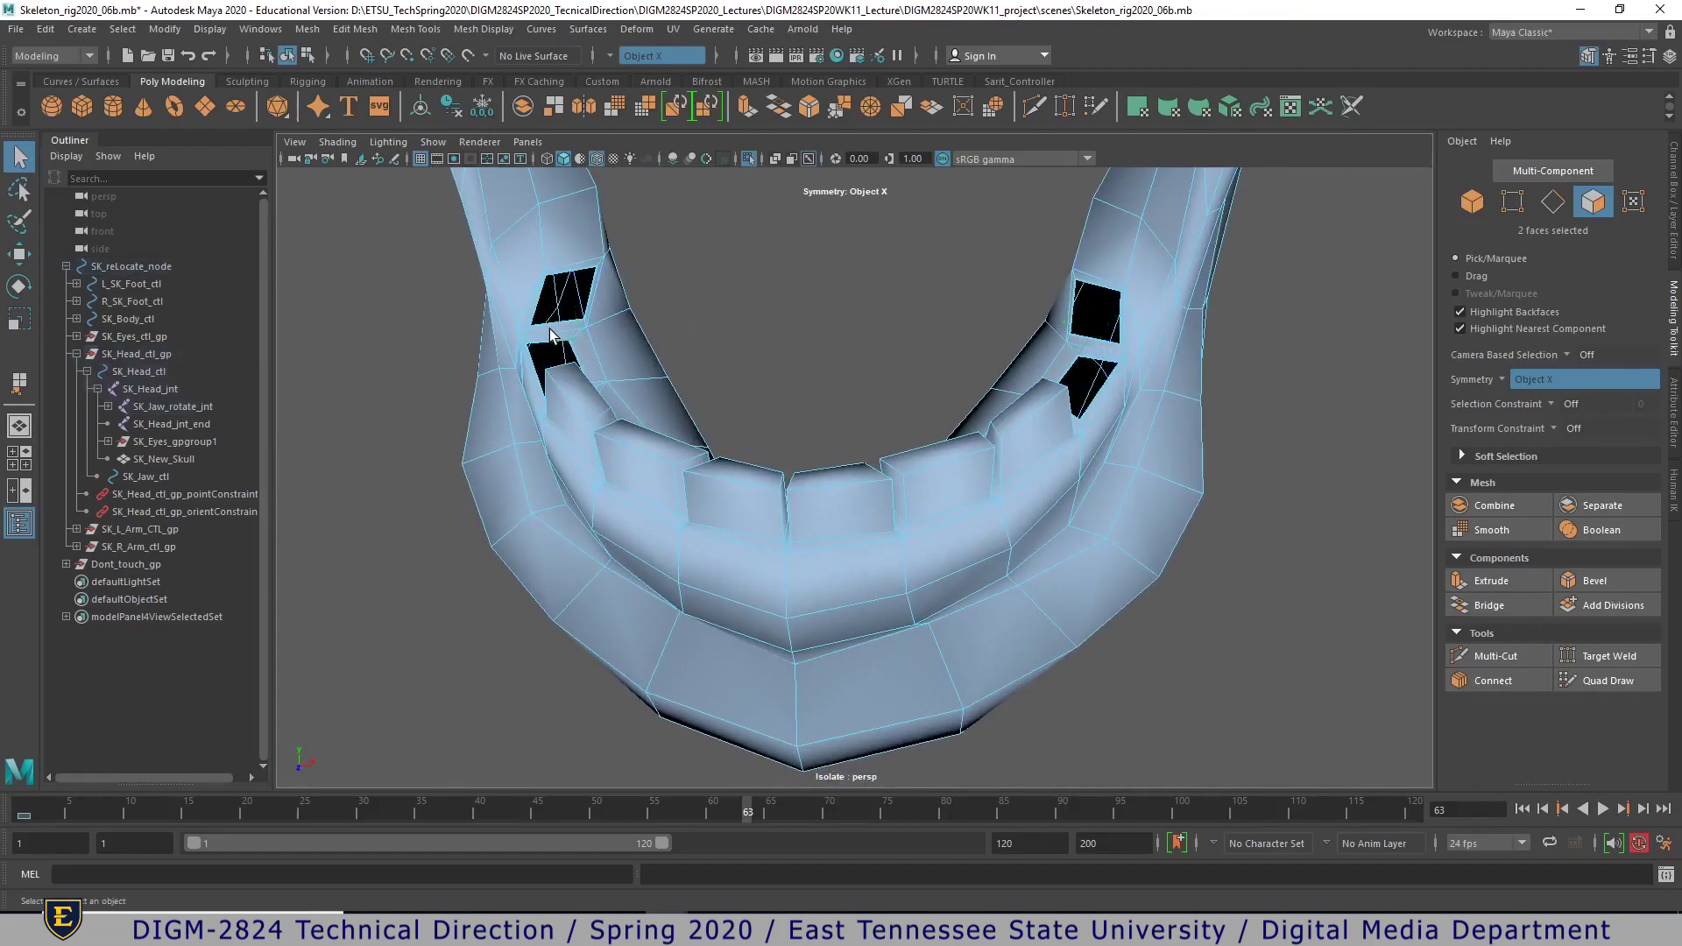
- Delete the side faces and leftover top faces of the third tooth from the rear on both sides
{"action": "double_click", "coordinate": [570, 426]}
{"action": "left_click", "coordinate": [570, 432]}
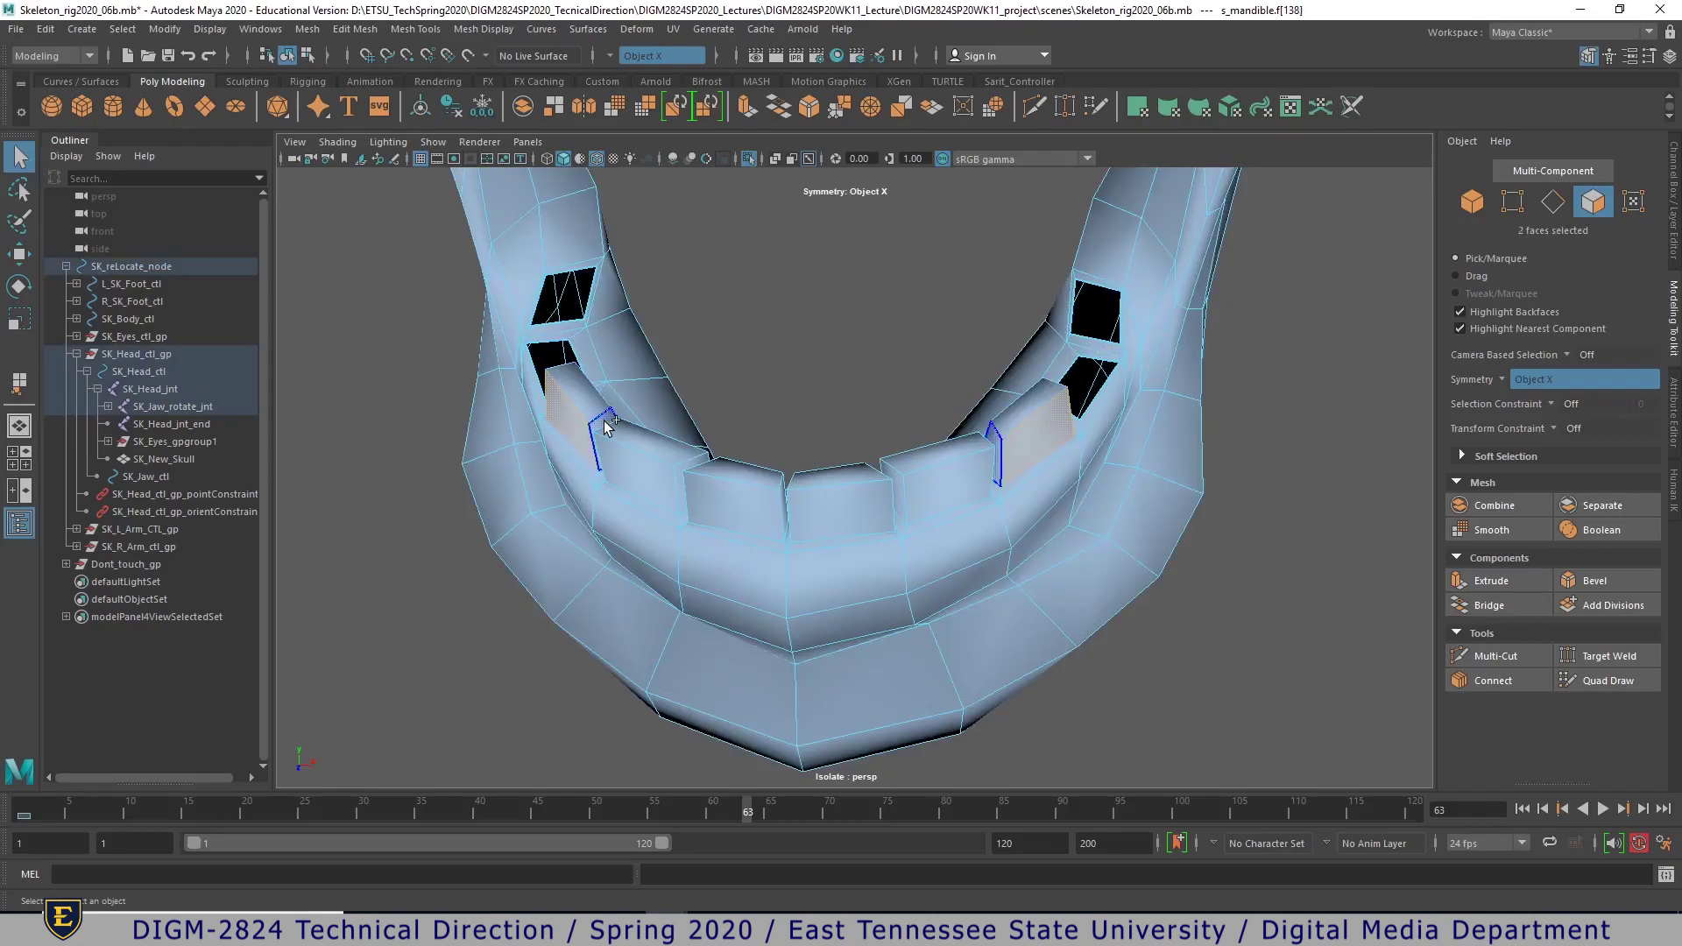
{"action": "left_click", "coordinate": [600, 429]}
{"action": "key", "text": "Delete"}
{"action": "left_click", "coordinate": [590, 408]}
{"action": "key", "text": "Delete"}
- Delete the two remaining front tooth pairs, including the loose top faces left above their openings
{"action": "left_click", "coordinate": [630, 481]}
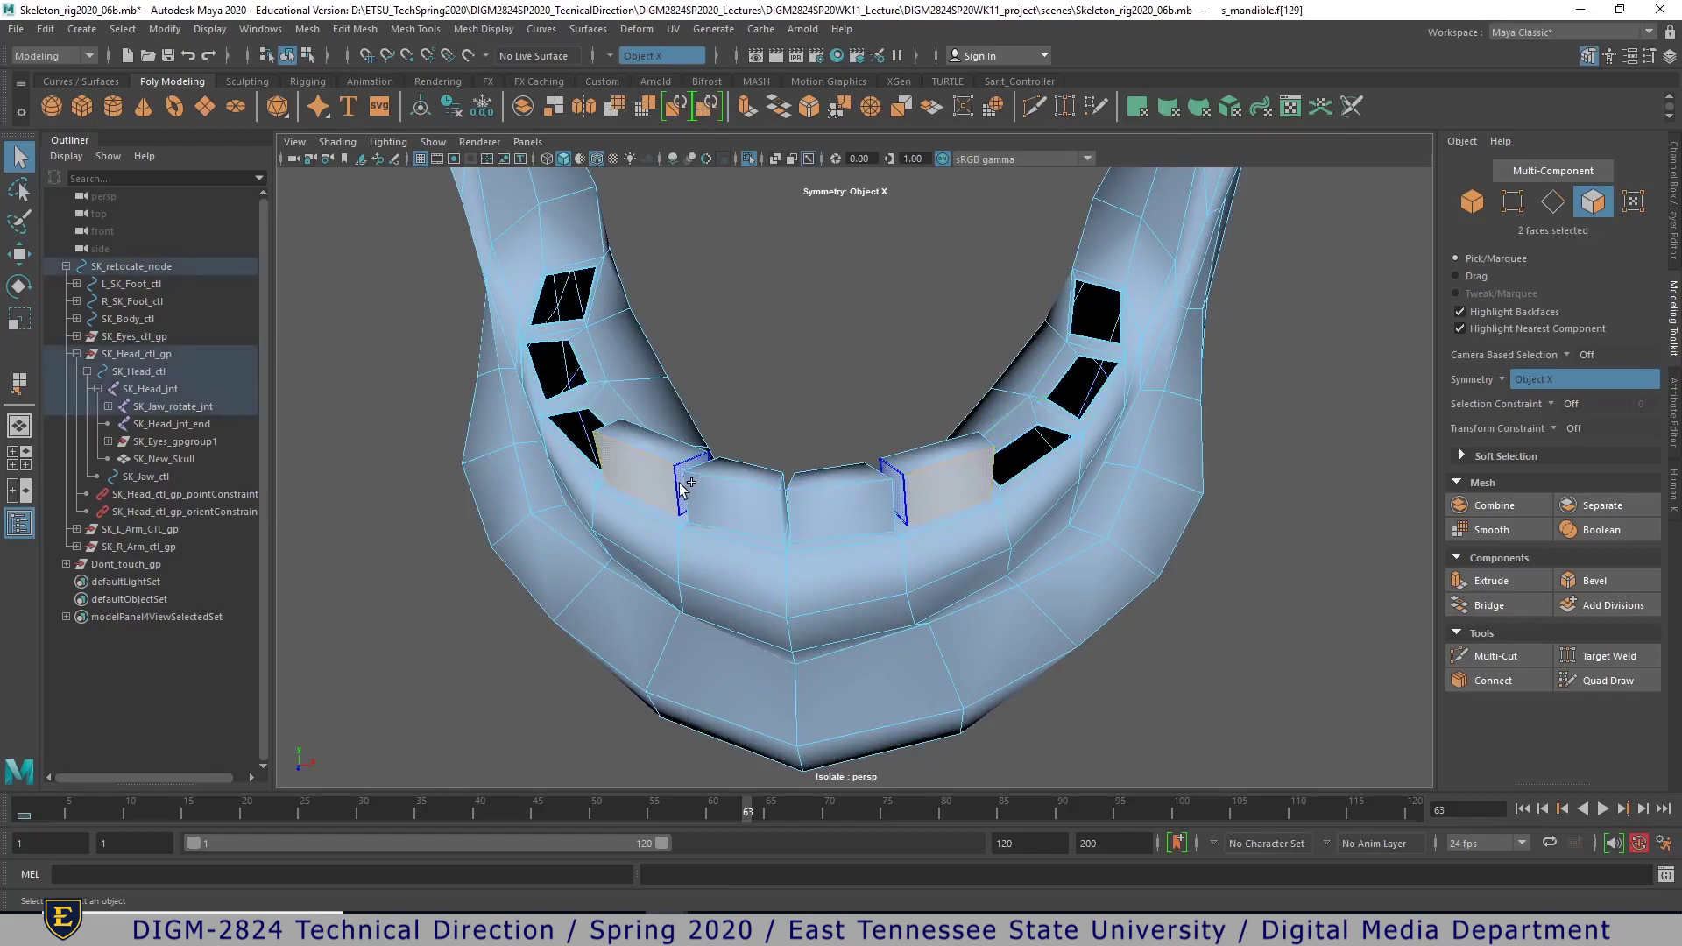
{"action": "key", "text": "Delete"}
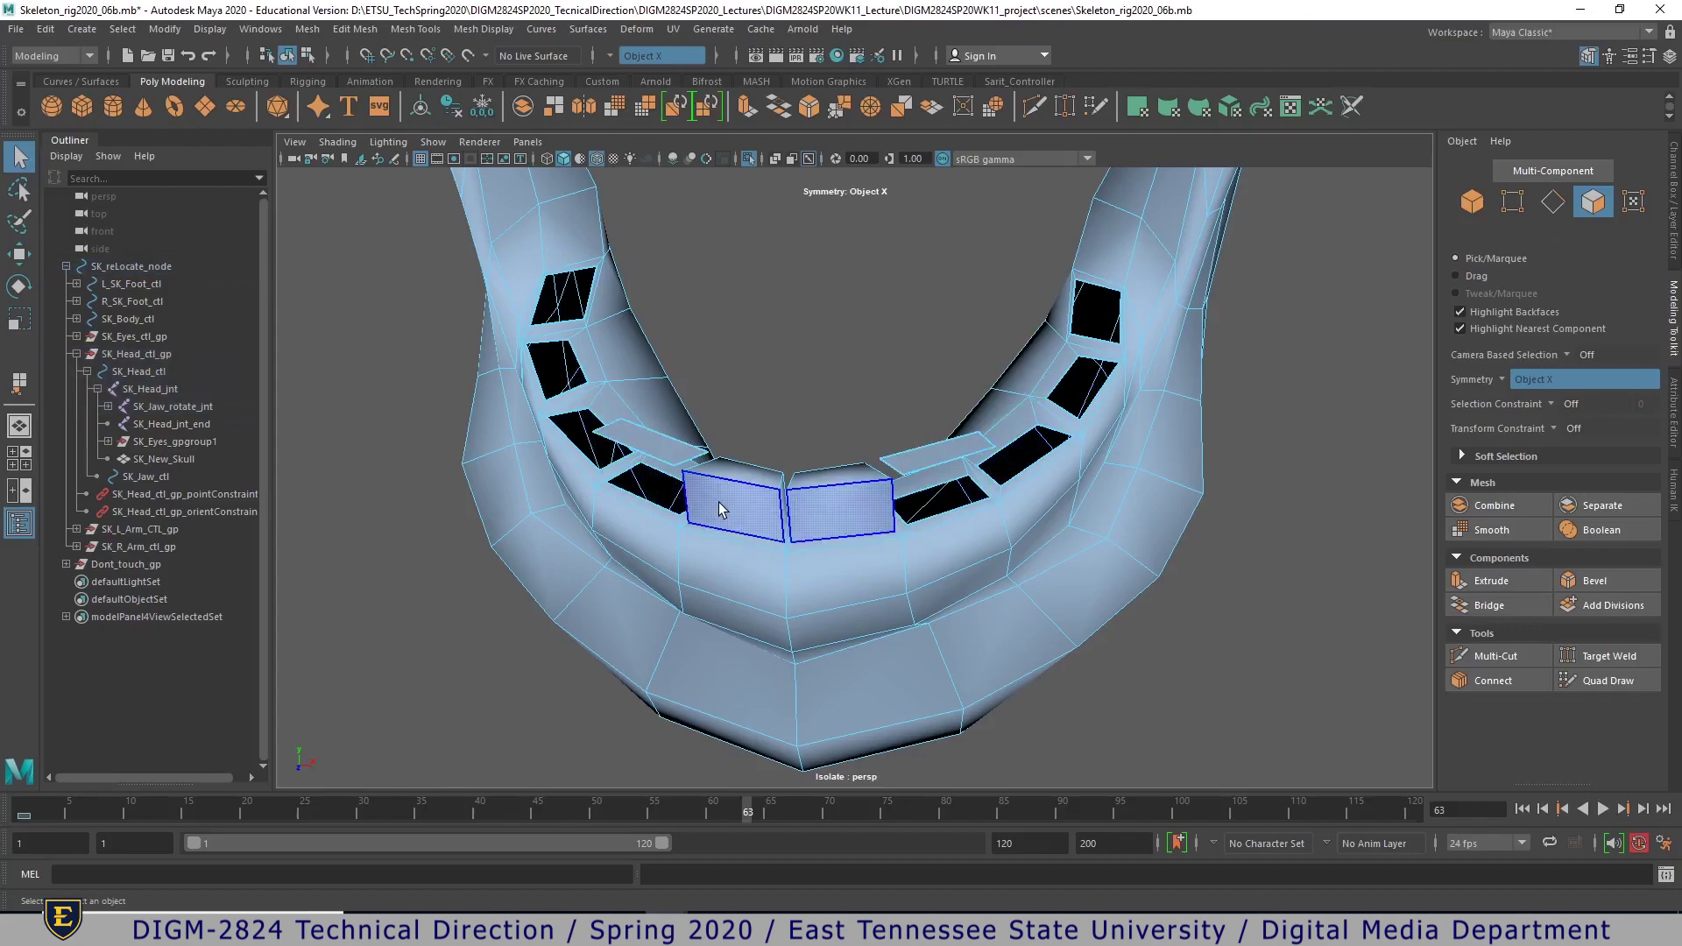
{"action": "left_click", "coordinate": [718, 508]}
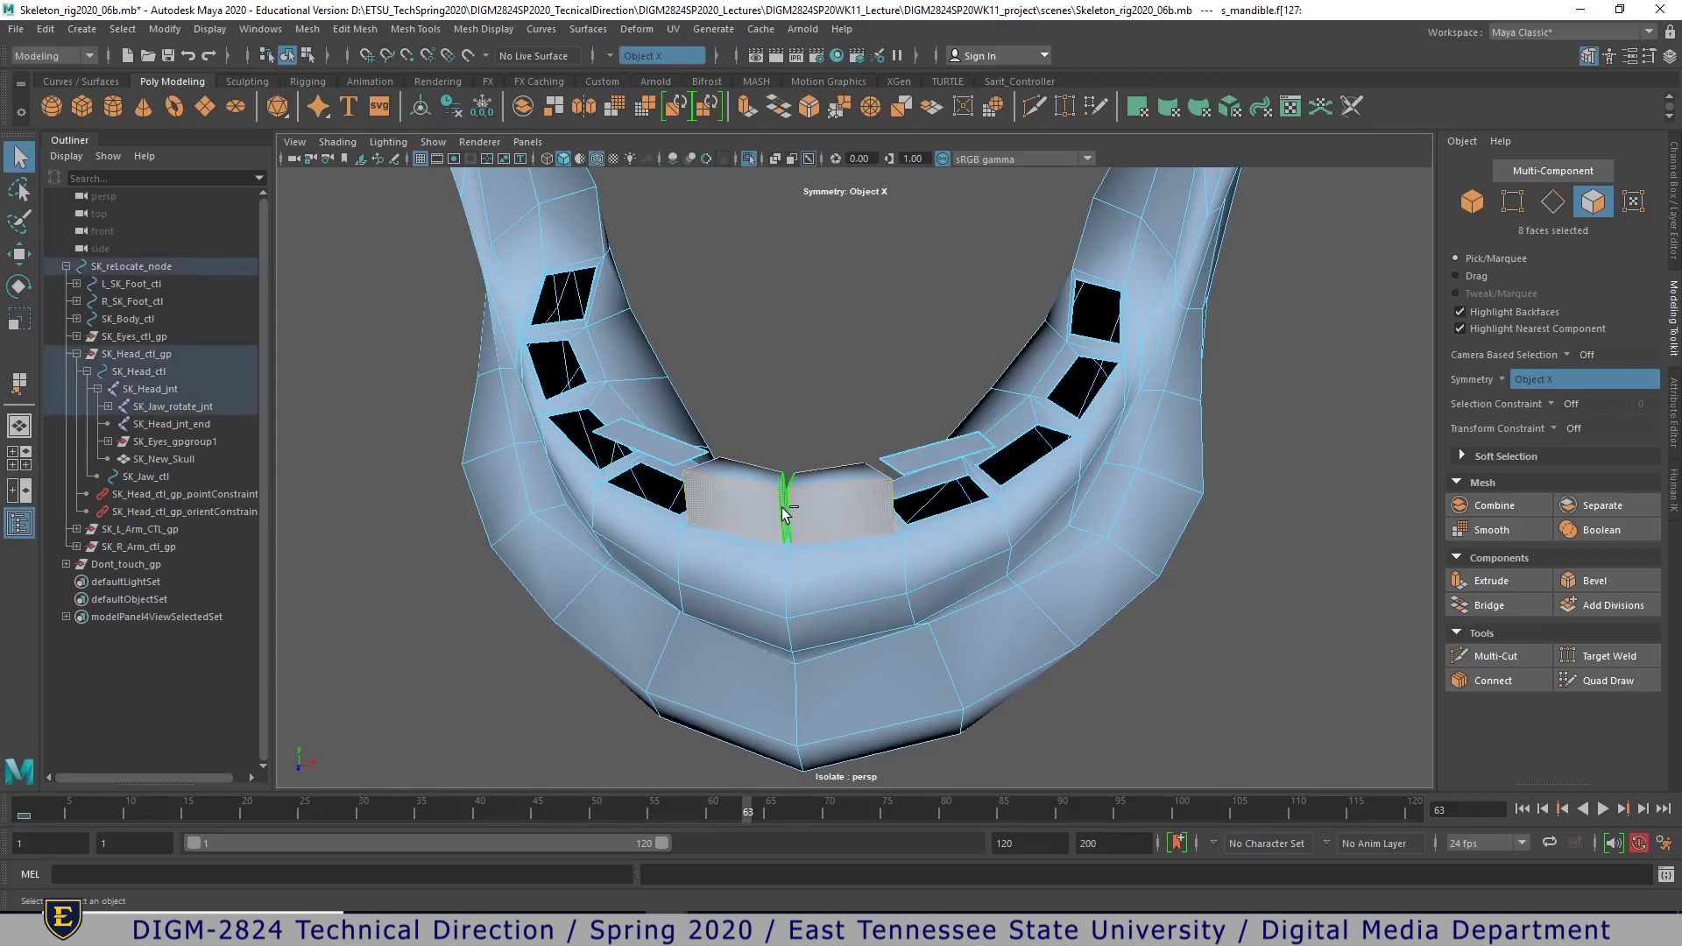
{"action": "key", "text": "Delete"}
{"action": "left_click", "coordinate": [684, 466]}
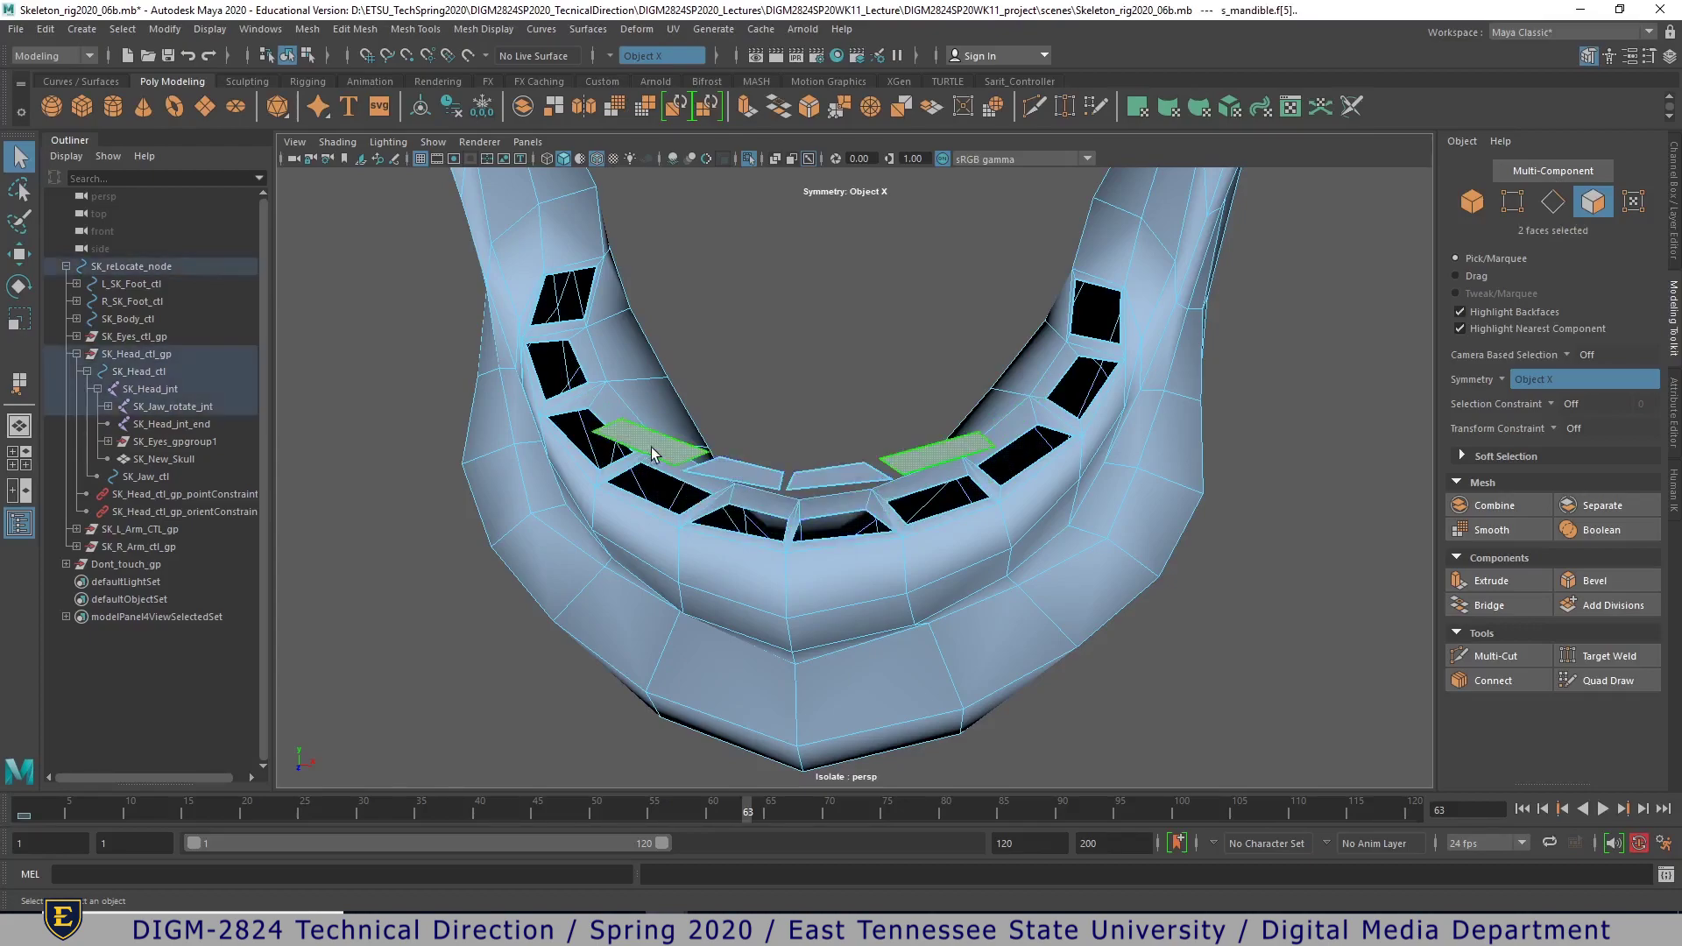
{"action": "key", "text": "Delete"}
- Fill all the open tooth holes along the mandible's upper rim with new faces
{"action": "key", "text": "F12"}
{"action": "right_click_drag", "start_coordinate": [813, 510], "coordinate": [906, 422]}
{"action": "left_click_drag", "start_coordinate": [906, 423], "coordinate": [1006, 463], "text": "alt"}
{"action": "right_click_drag", "start_coordinate": [1022, 453], "coordinate": [1101, 438]}
{"action": "scroll", "coordinate": [888, 601], "scroll_direction": "down", "scroll_amount": 3}
{"action": "left_click_drag", "start_coordinate": [888, 601], "coordinate": [875, 636], "text": "alt"}
{"action": "right_click_drag", "start_coordinate": [875, 637], "coordinate": [1208, 631], "text": "alt"}
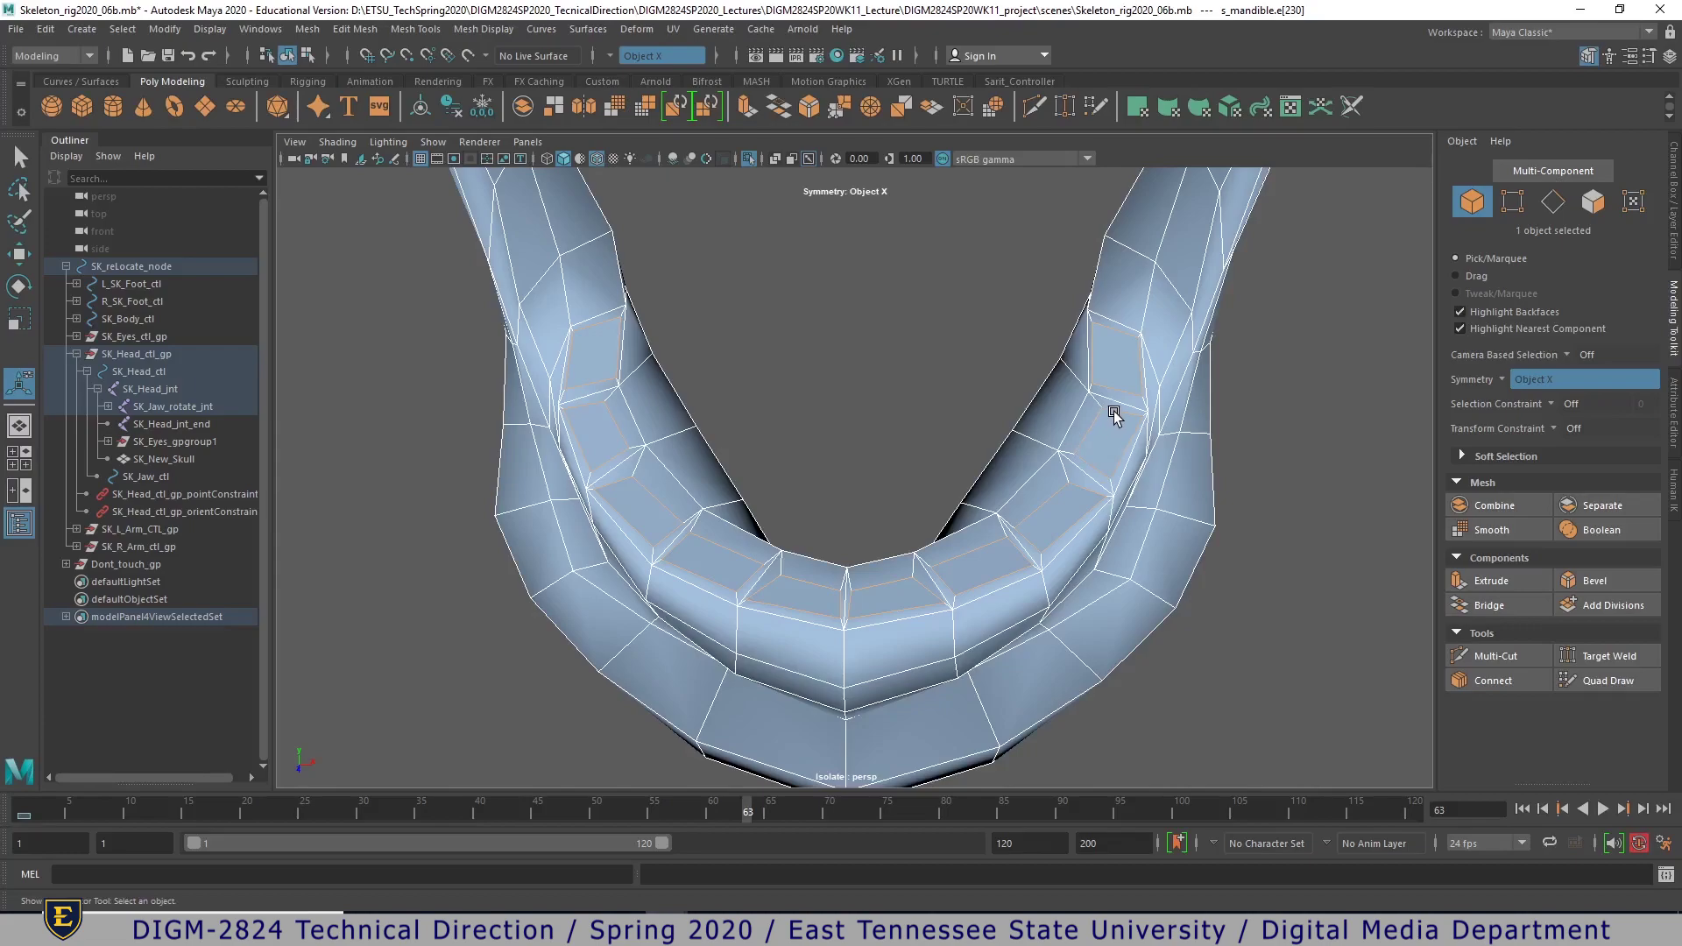
- Try to delete the edges around the filled tooth openings, and undo the deletion
{"action": "right_click_drag", "start_coordinate": [1114, 410], "coordinate": [1043, 437], "text": "shift"}
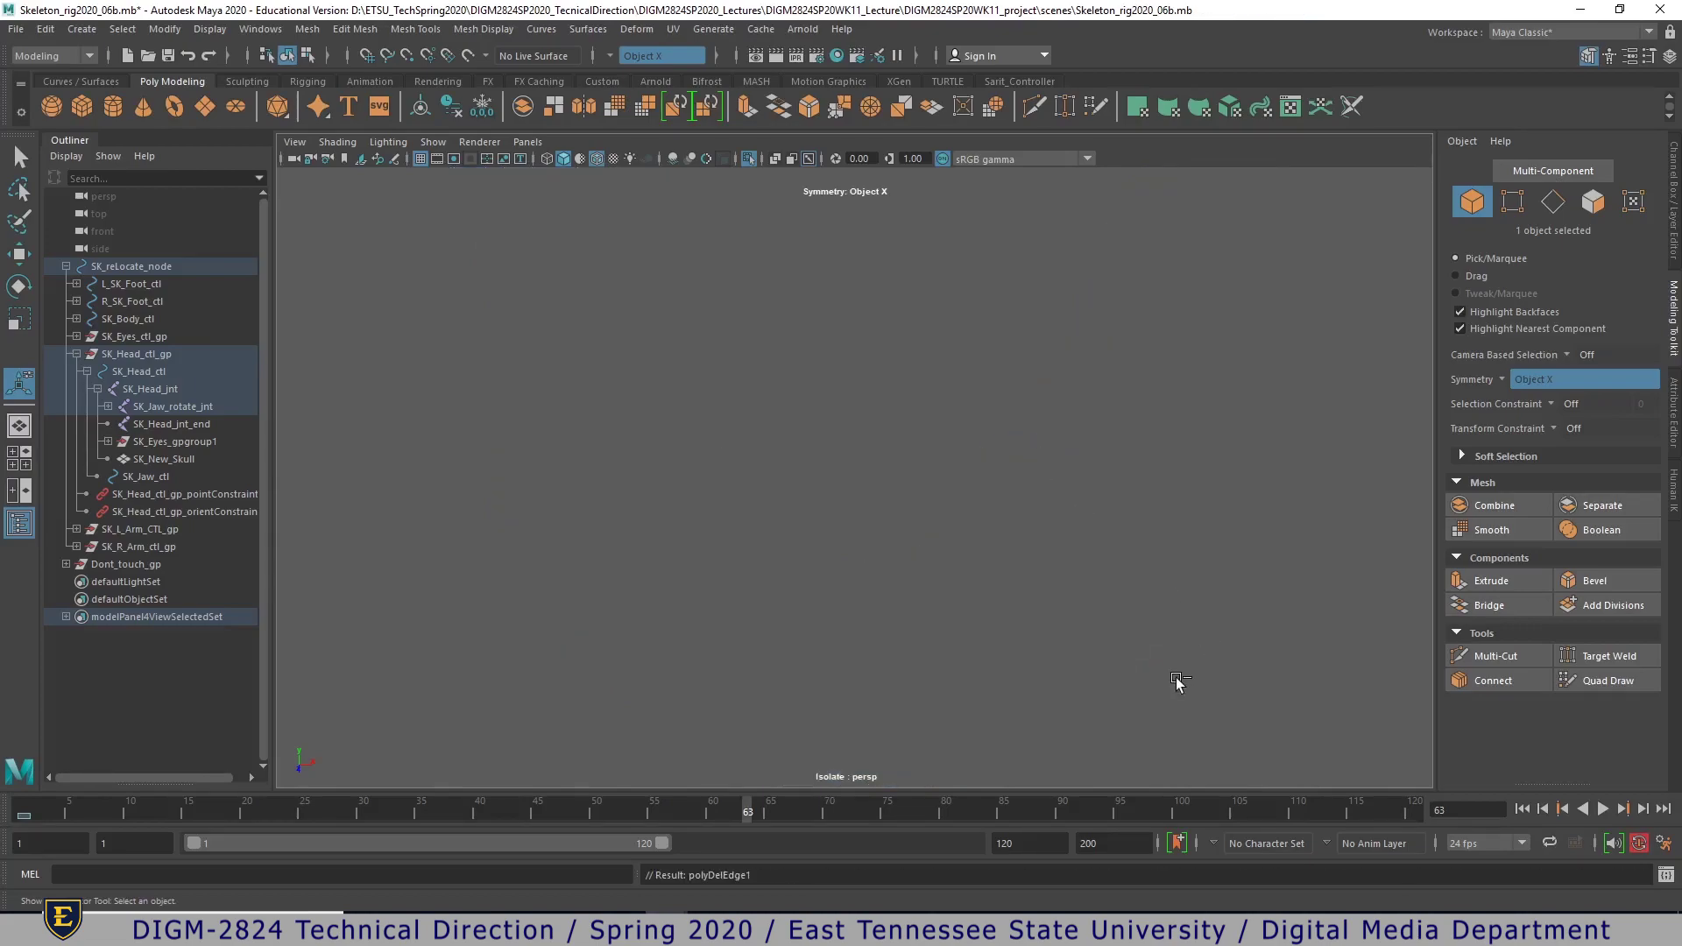
{"action": "key", "text": "ctrl+z"}
{"action": "left_click", "coordinate": [1287, 425]}
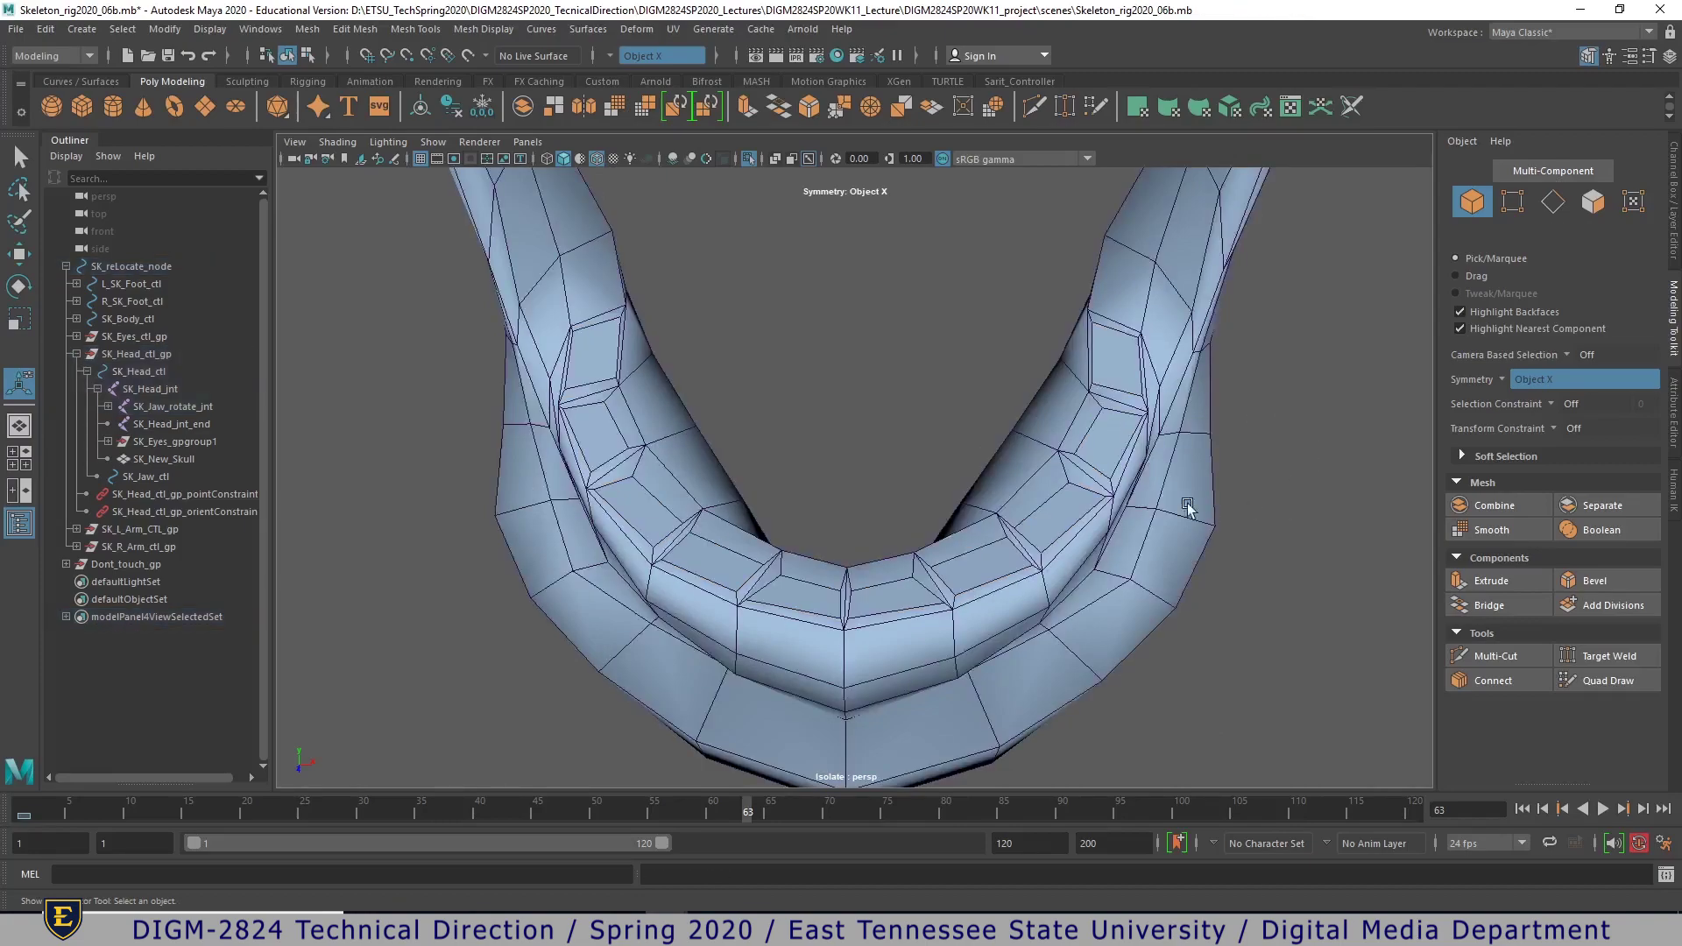
{"action": "right_click_drag", "start_coordinate": [1091, 435], "coordinate": [1095, 434]}
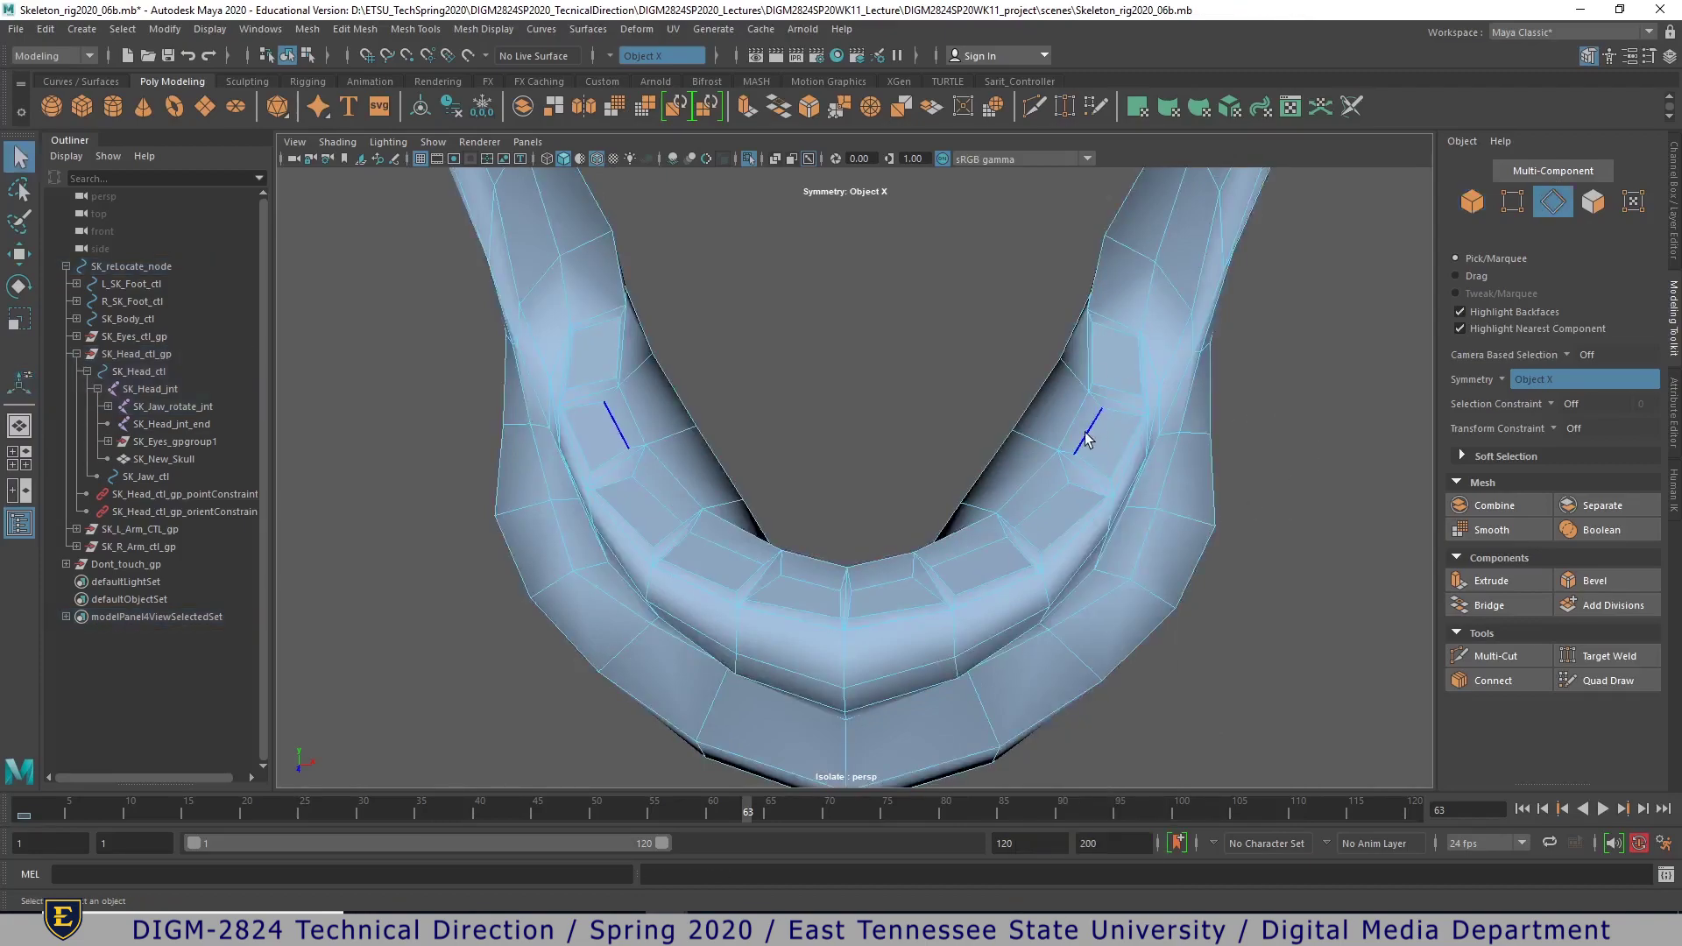
{"action": "left_click", "coordinate": [1087, 440]}
{"action": "left_click", "coordinate": [1118, 401], "text": "shift"}
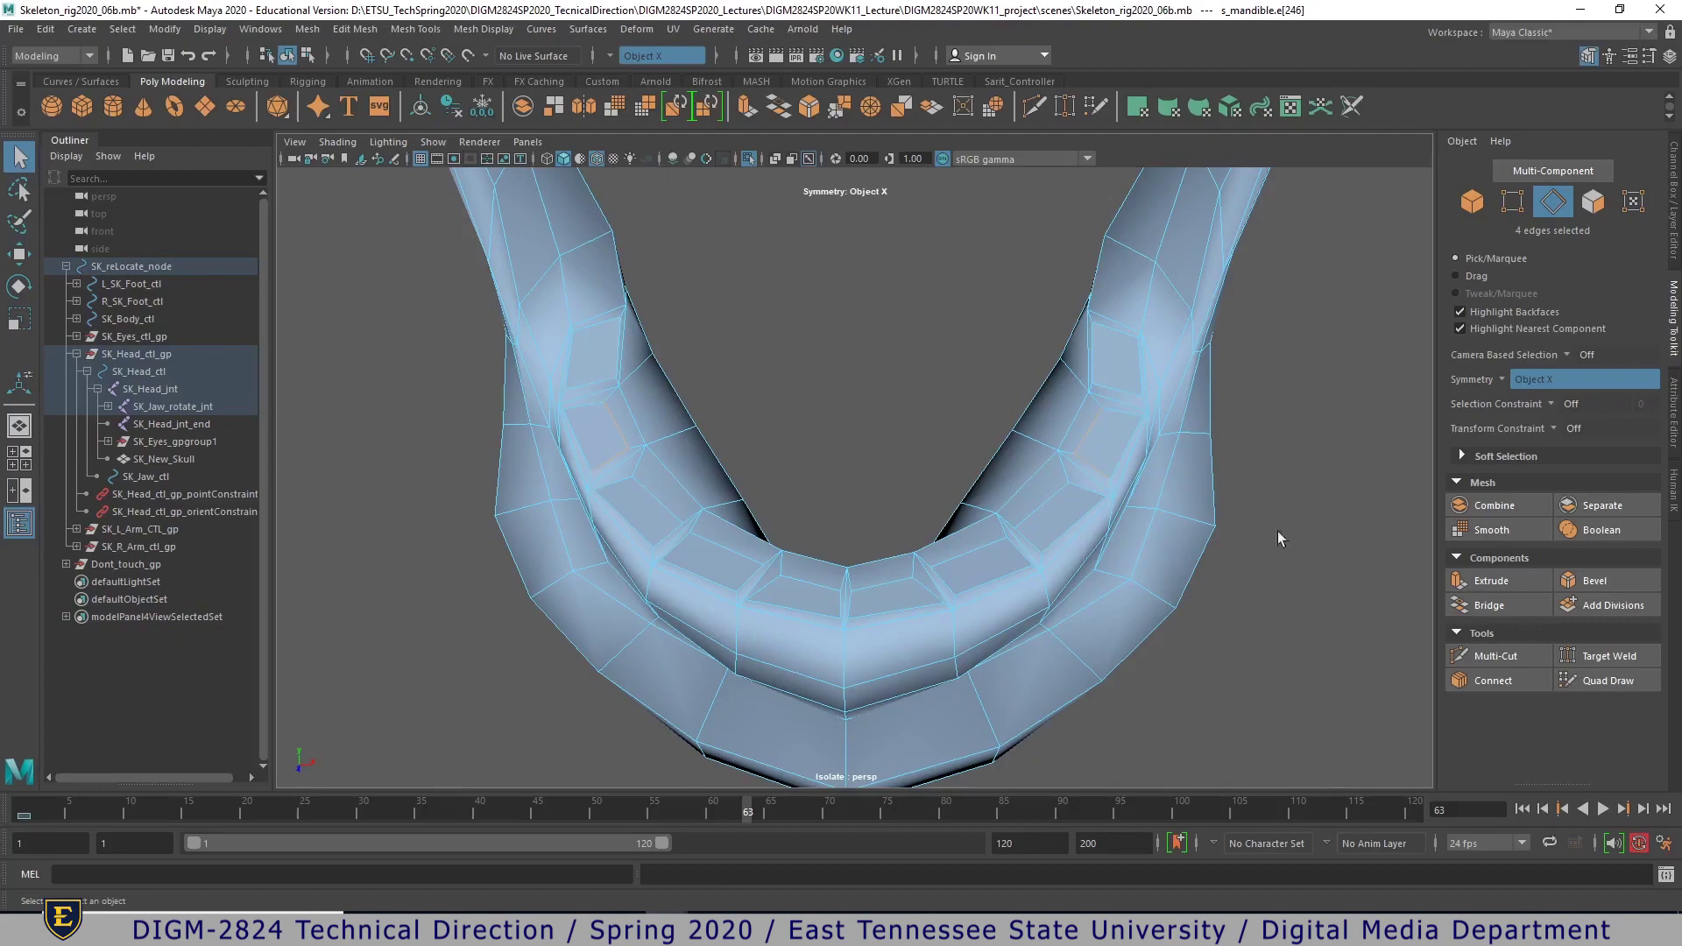
{"action": "right_click_drag", "start_coordinate": [1117, 445], "coordinate": [1200, 422]}
- Frame the whole mandible and turn off Isolate Select to show the rest of the skeleton
{"action": "key", "text": "f"}
{"action": "left_click_drag", "start_coordinate": [1055, 476], "coordinate": [1238, 651], "text": "alt"}
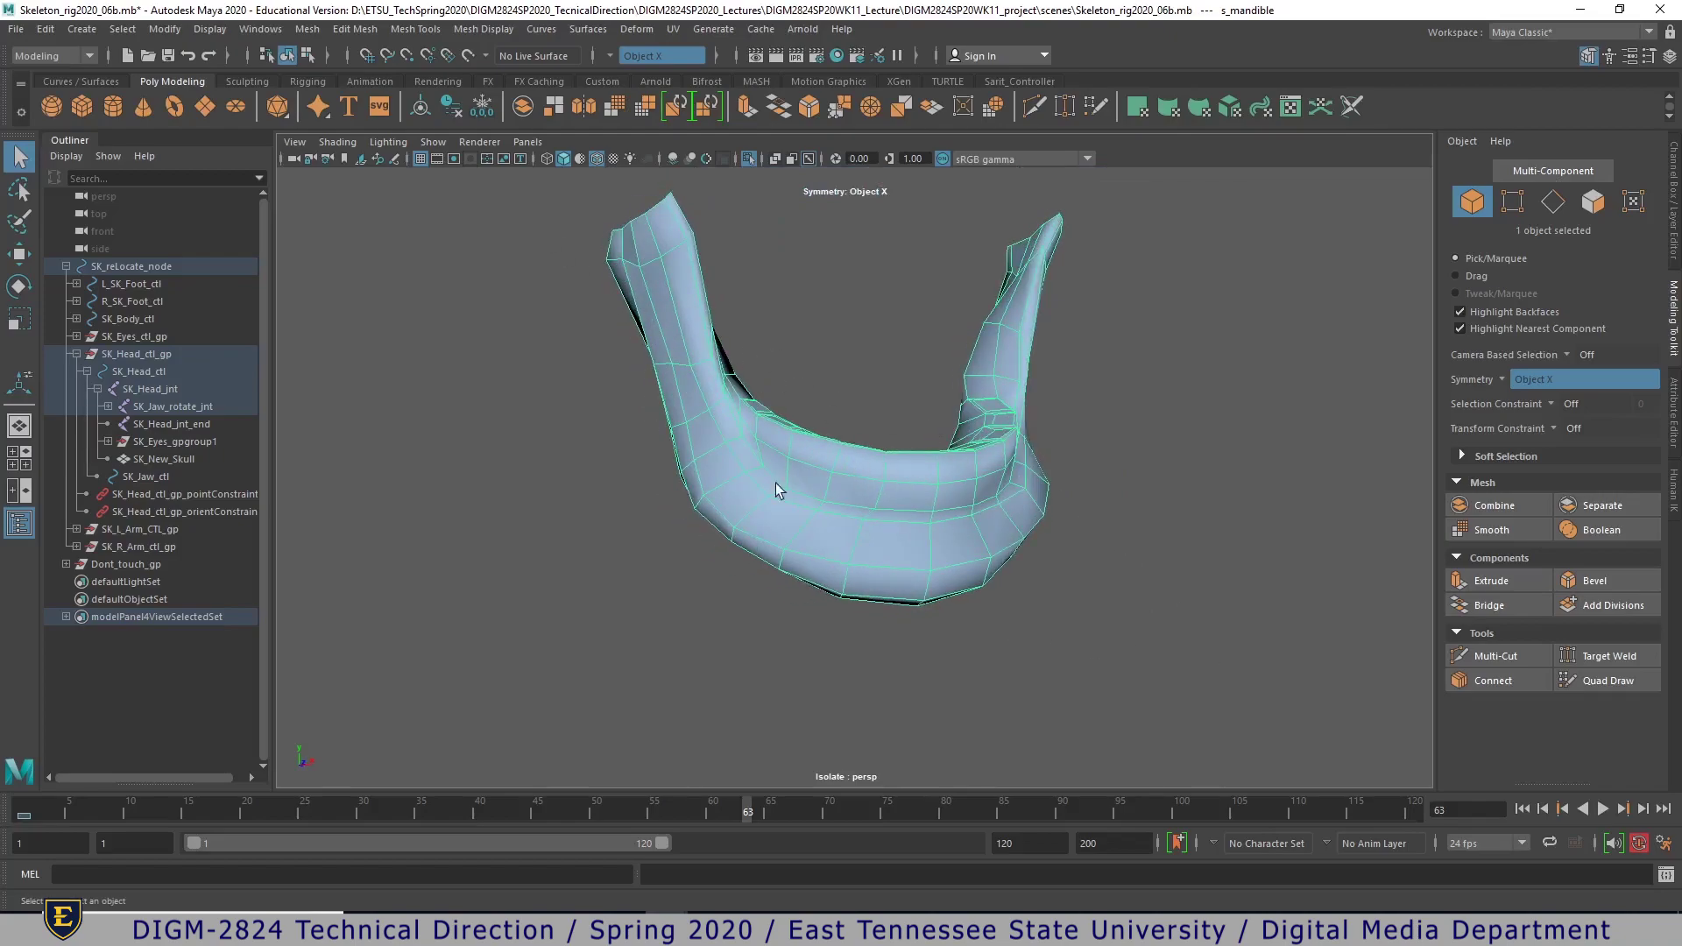
{"action": "left_click", "coordinate": [432, 142]}
{"action": "mouse_move", "coordinate": [456, 173]}
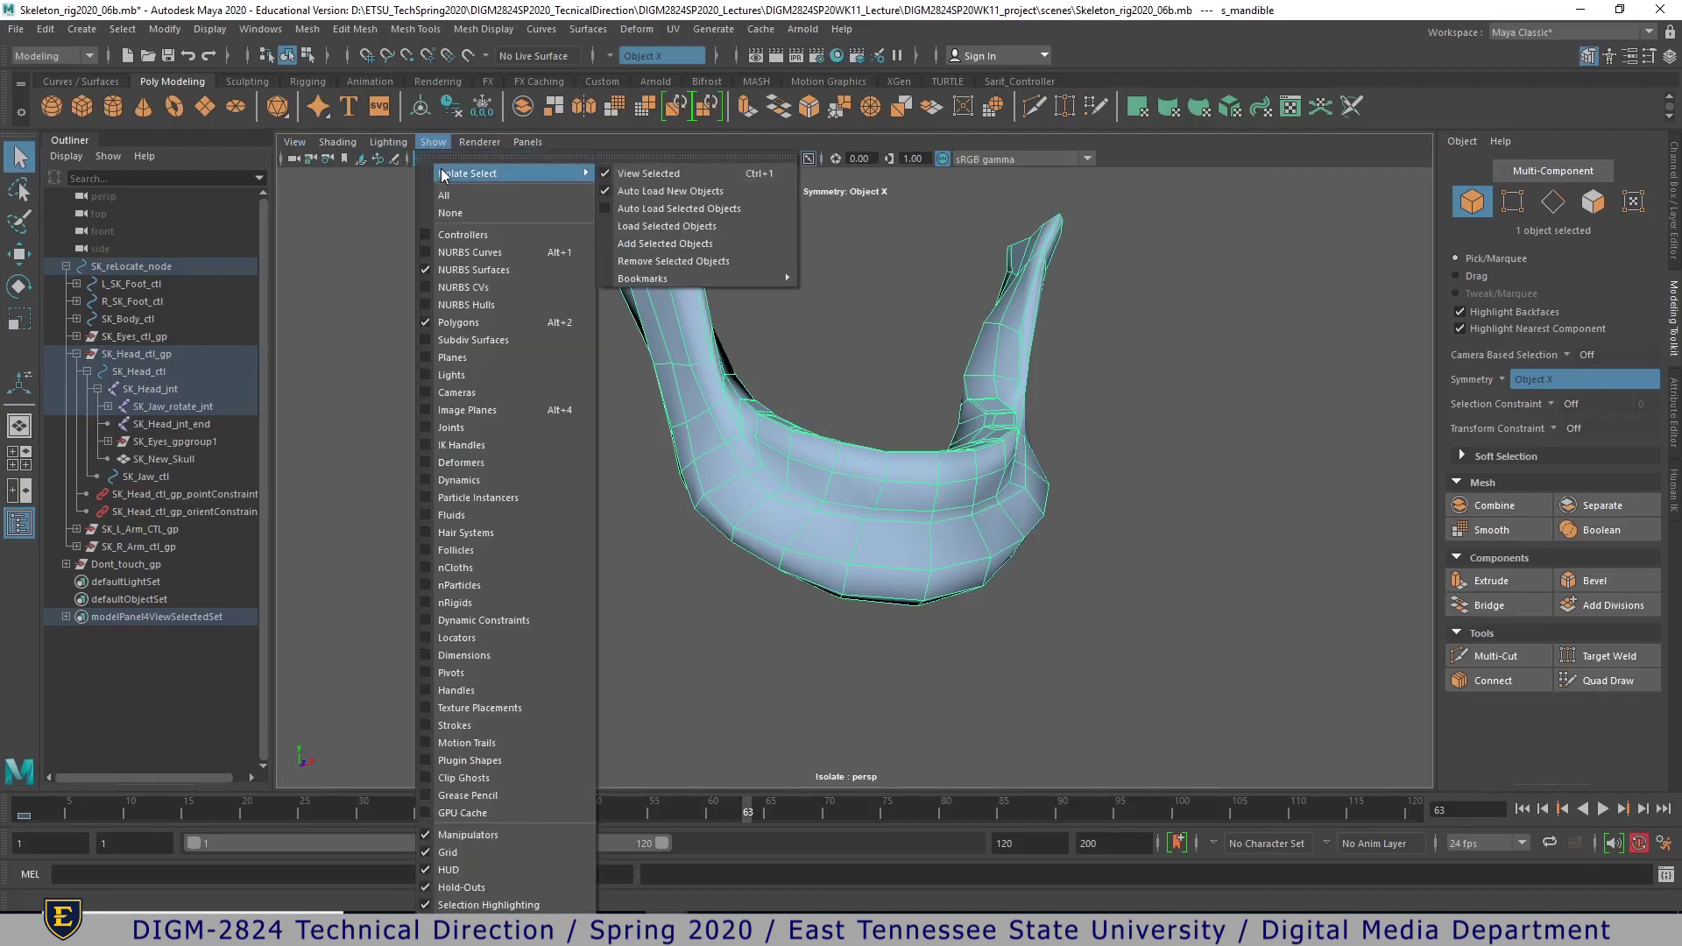
{"action": "left_click", "coordinate": [668, 176]}
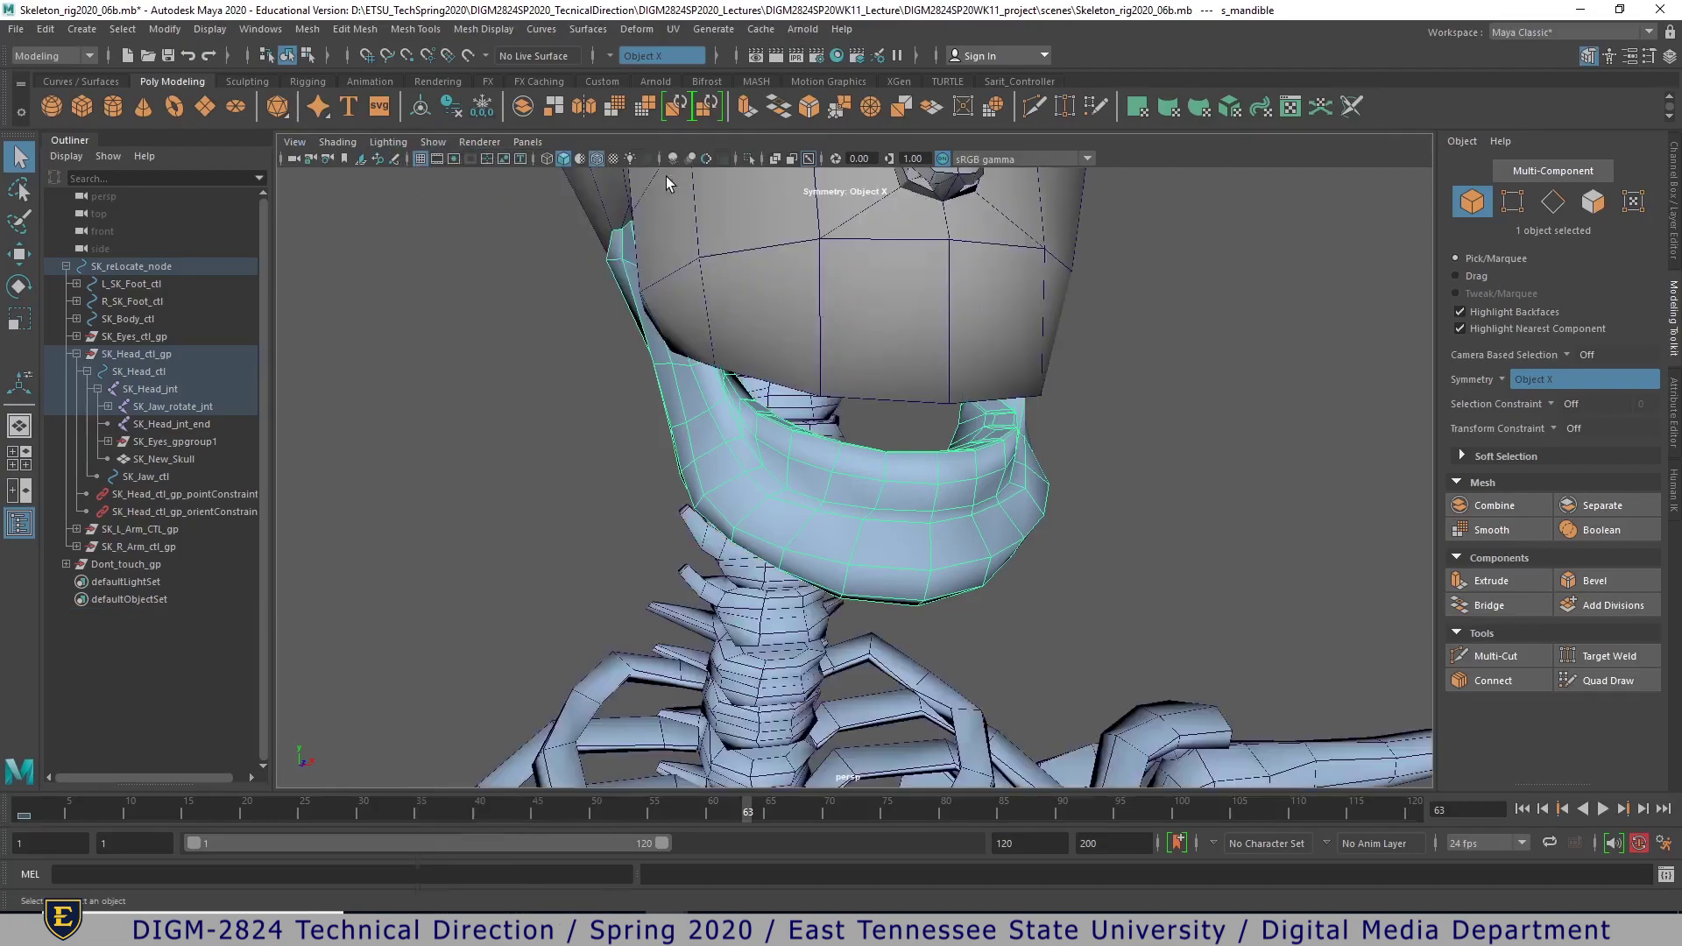
- Examine how the toothless mandible sits beneath the skull from several angles
{"action": "left_click_drag", "start_coordinate": [667, 181], "coordinate": [863, 576], "text": "alt"}
{"action": "scroll", "coordinate": [941, 500], "scroll_direction": "up", "scroll_amount": 3}
{"action": "middle_click_drag", "start_coordinate": [941, 500], "coordinate": [824, 560], "text": "alt"}
{"action": "left_click_drag", "start_coordinate": [824, 559], "coordinate": [747, 555], "text": "alt"}
{"action": "right_click_drag", "start_coordinate": [747, 554], "coordinate": [904, 549], "text": "alt"}
{"action": "left_click_drag", "start_coordinate": [858, 536], "coordinate": [787, 565], "text": "alt"}
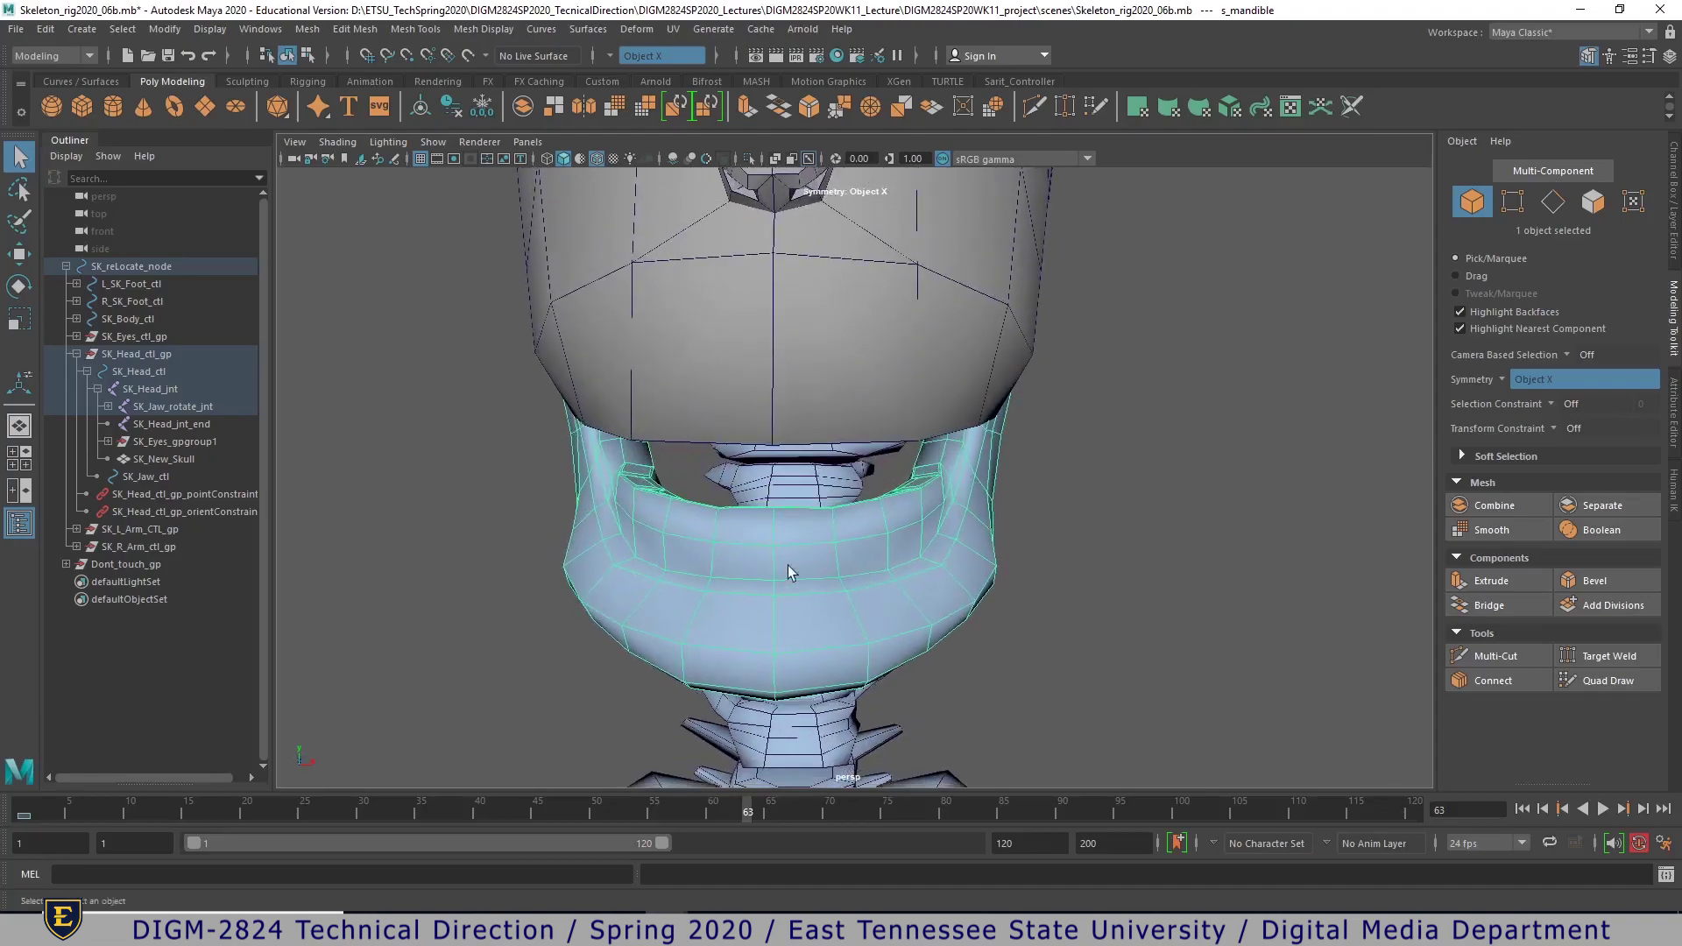
{"action": "right_click_drag", "start_coordinate": [786, 565], "coordinate": [862, 546], "text": "alt"}
{"action": "left_click_drag", "start_coordinate": [760, 534], "coordinate": [665, 552], "text": "alt"}
{"action": "left_click_drag", "start_coordinate": [435, 537], "coordinate": [554, 569], "text": "alt"}
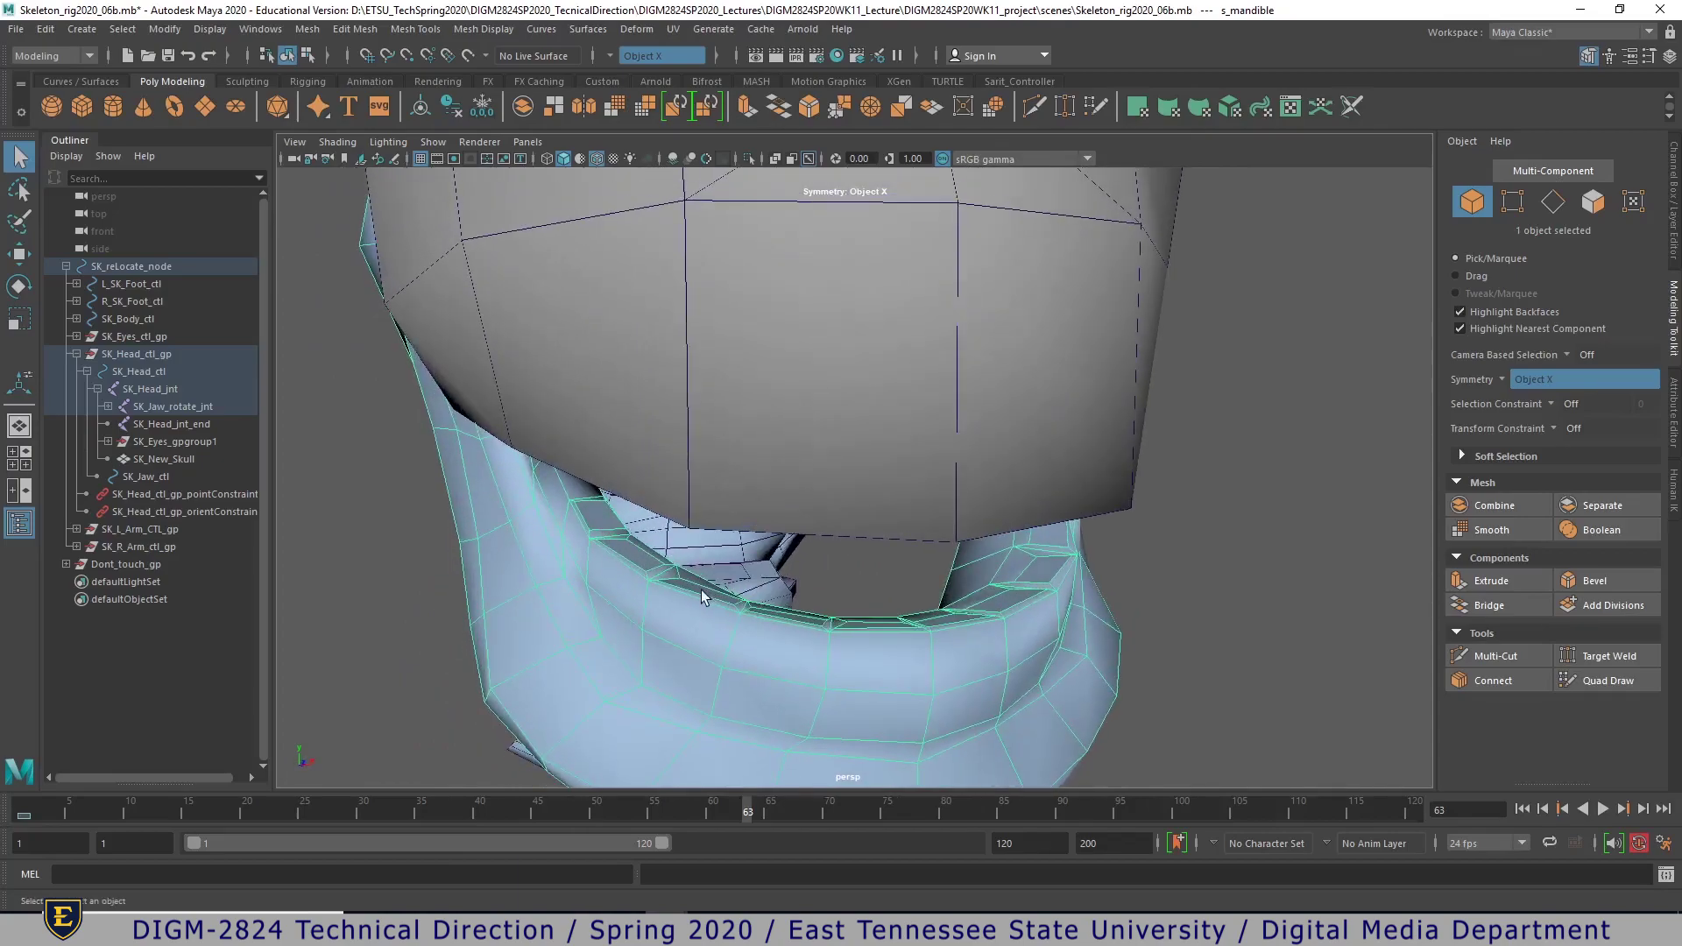
- Isolate the mandible and select the ten filled faces along its former tooth row
{"action": "key", "text": "ctrl+1"}
{"action": "left_click_drag", "start_coordinate": [748, 611], "coordinate": [863, 662], "text": "alt"}
{"action": "left_click_drag", "start_coordinate": [990, 686], "coordinate": [955, 589], "text": "alt"}
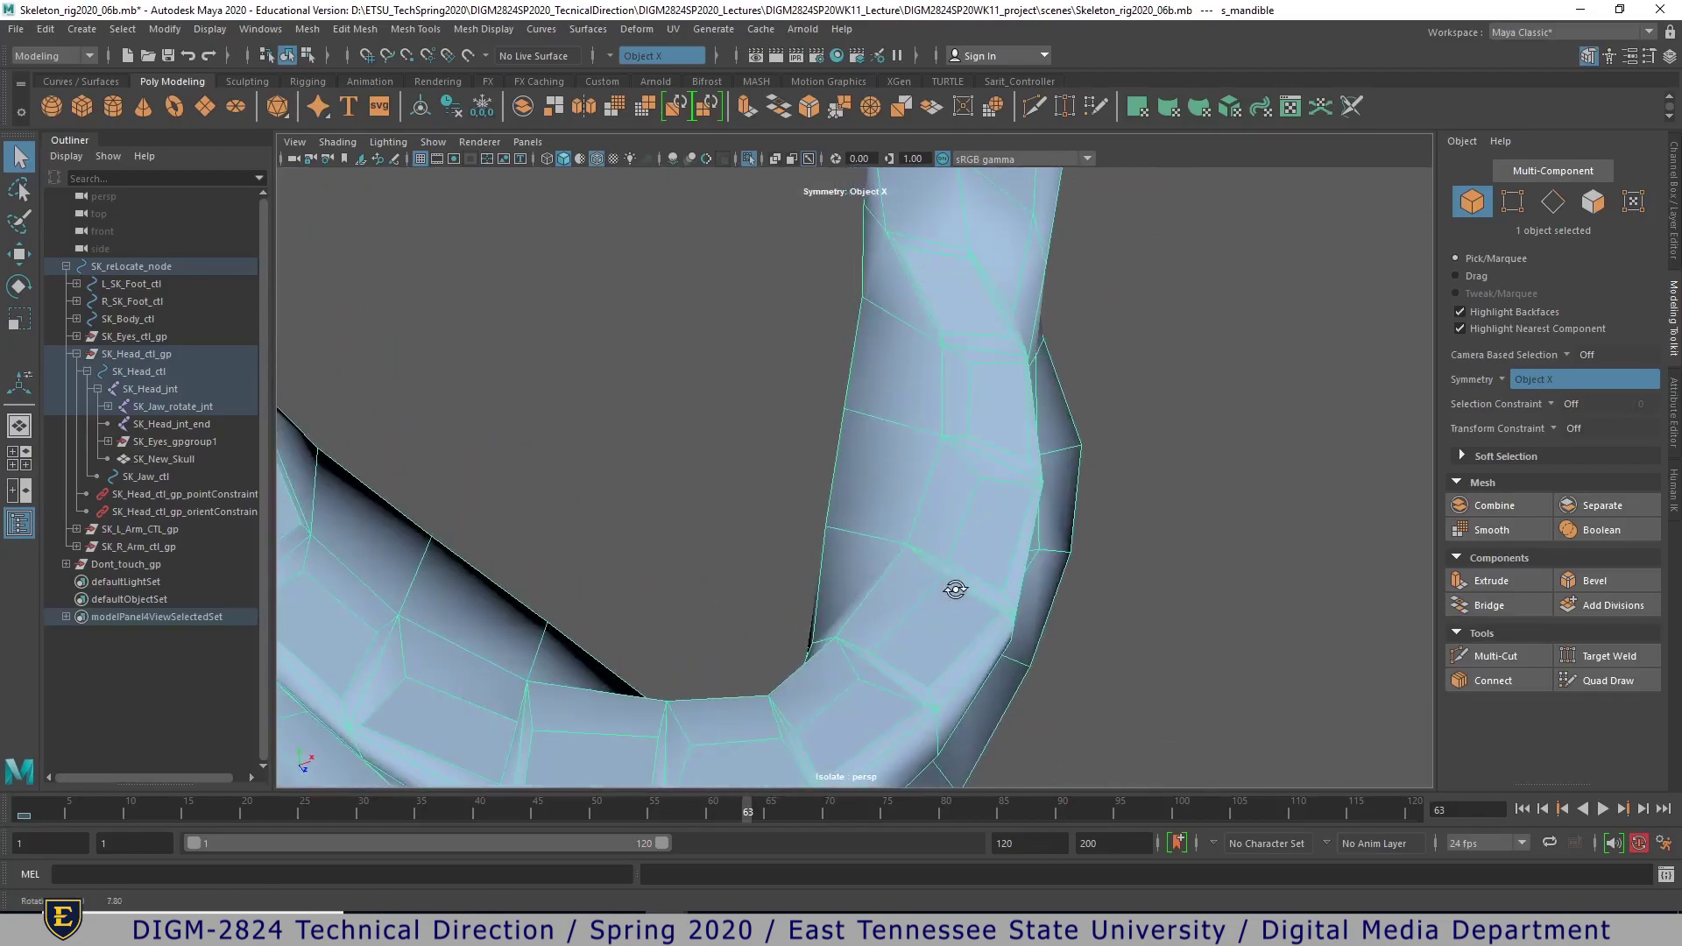
{"action": "right_click", "coordinate": [968, 344]}
{"action": "left_click", "coordinate": [968, 297]}
{"action": "left_click", "coordinate": [935, 319]}
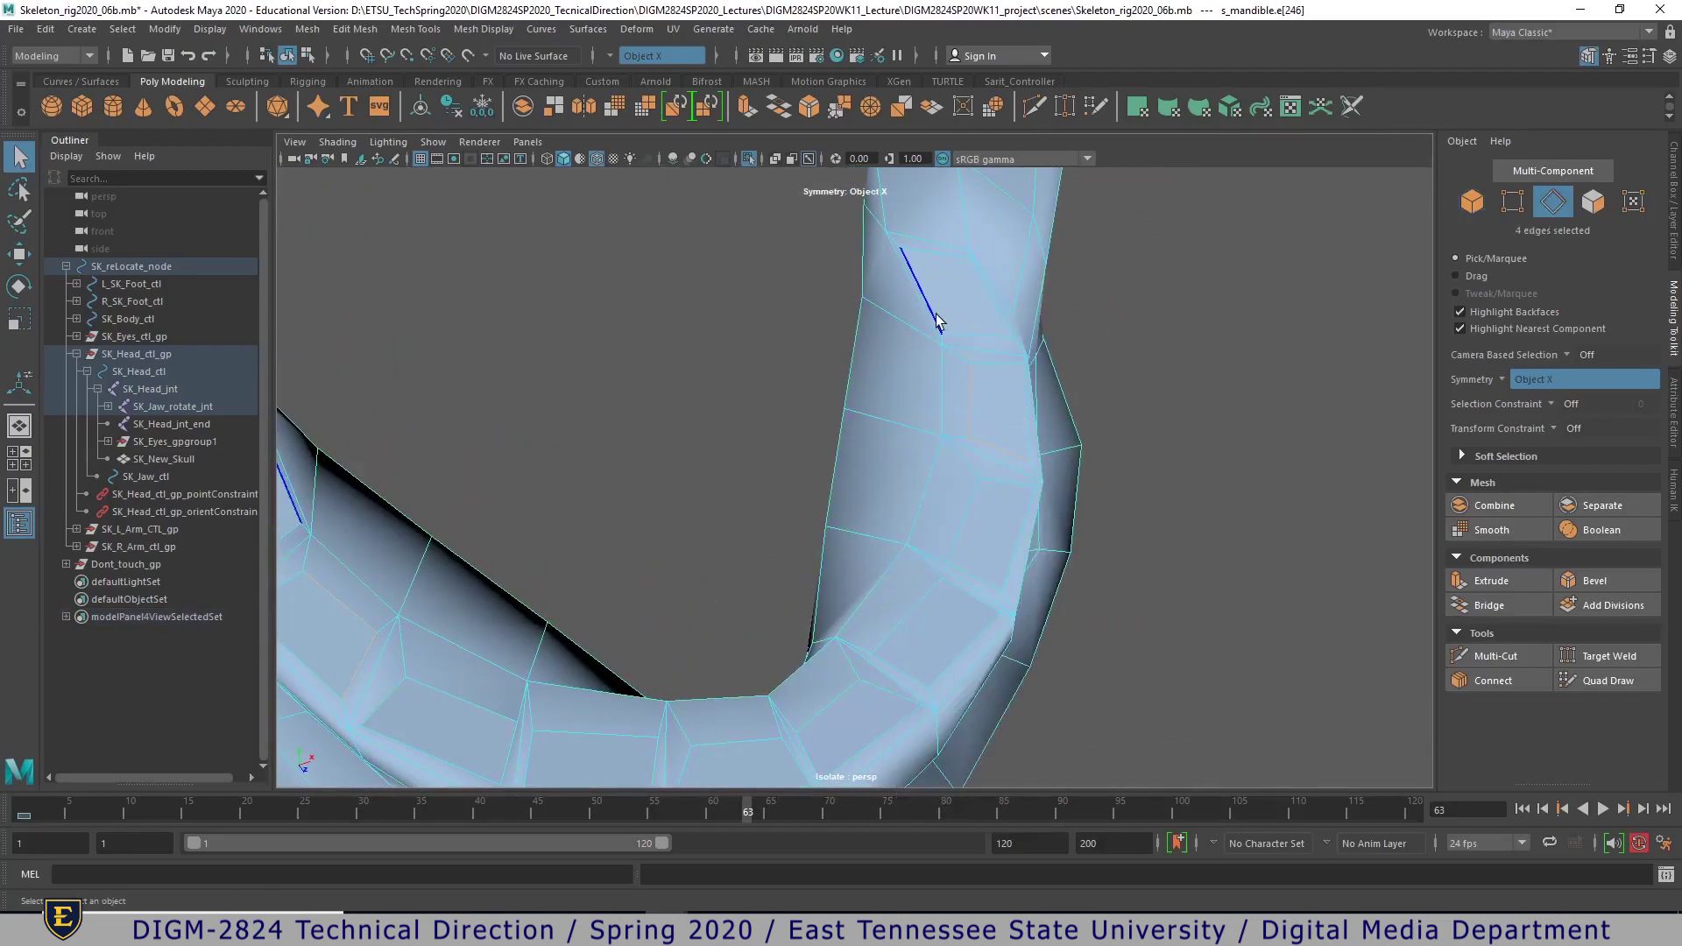
{"action": "right_click", "coordinate": [945, 302]}
{"action": "left_click", "coordinate": [951, 340]}
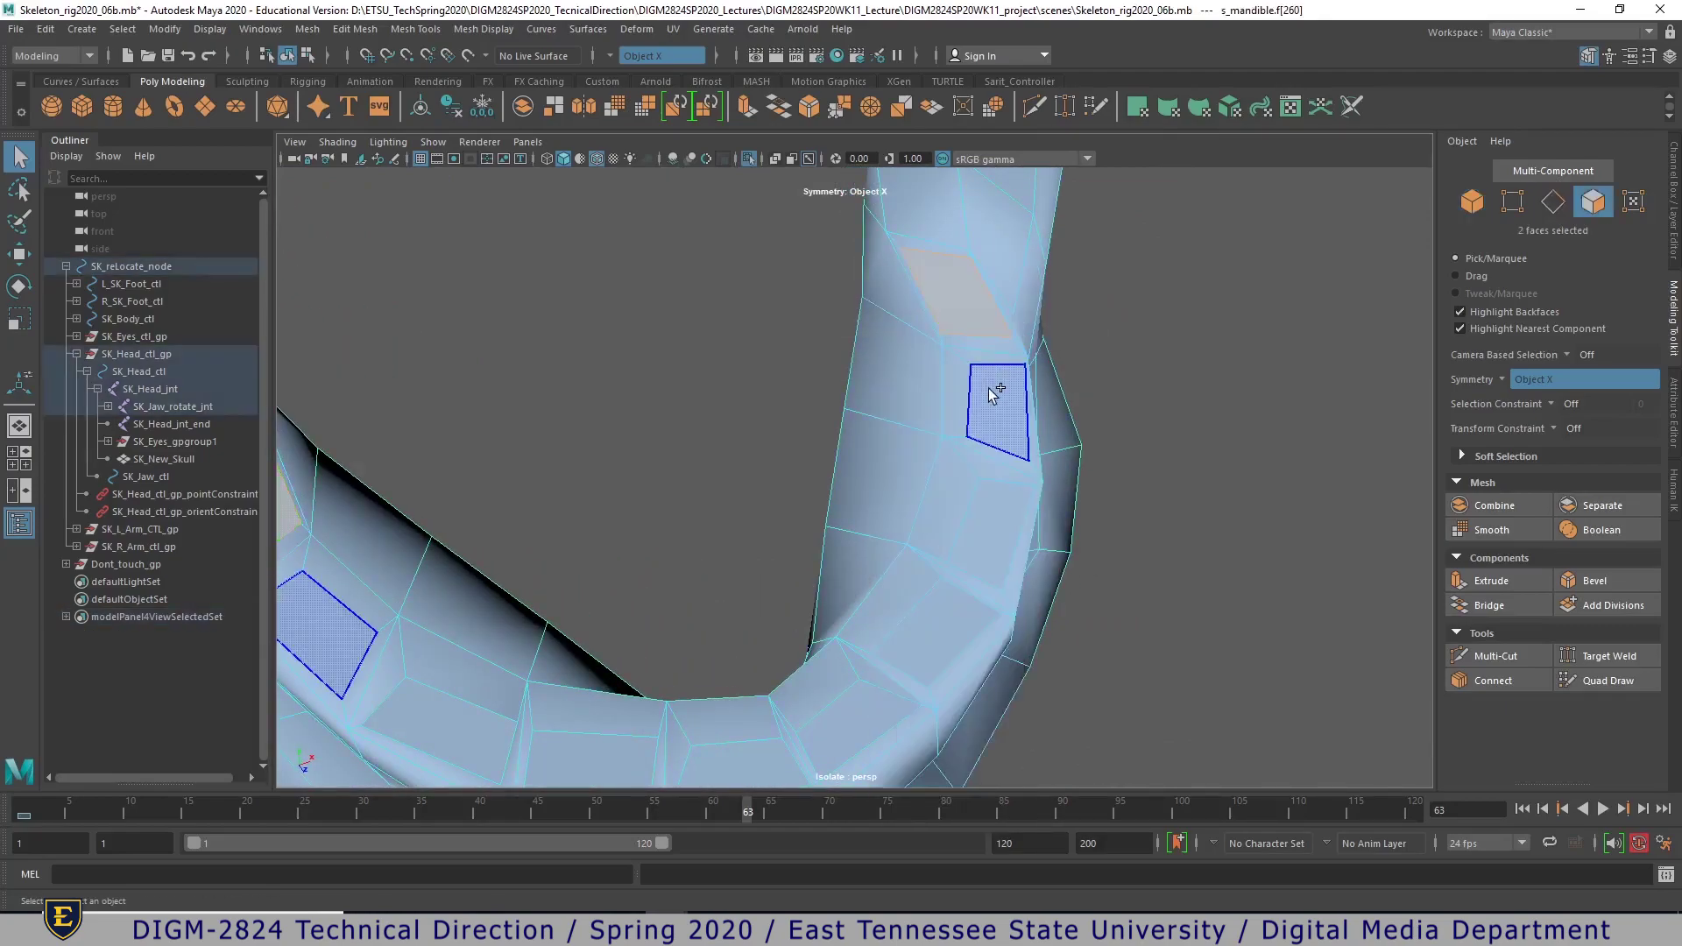
{"action": "left_click", "coordinate": [1003, 534], "text": "shift"}
{"action": "left_click", "coordinate": [948, 613], "text": "shift"}
{"action": "left_click", "coordinate": [826, 725], "text": "shift"}
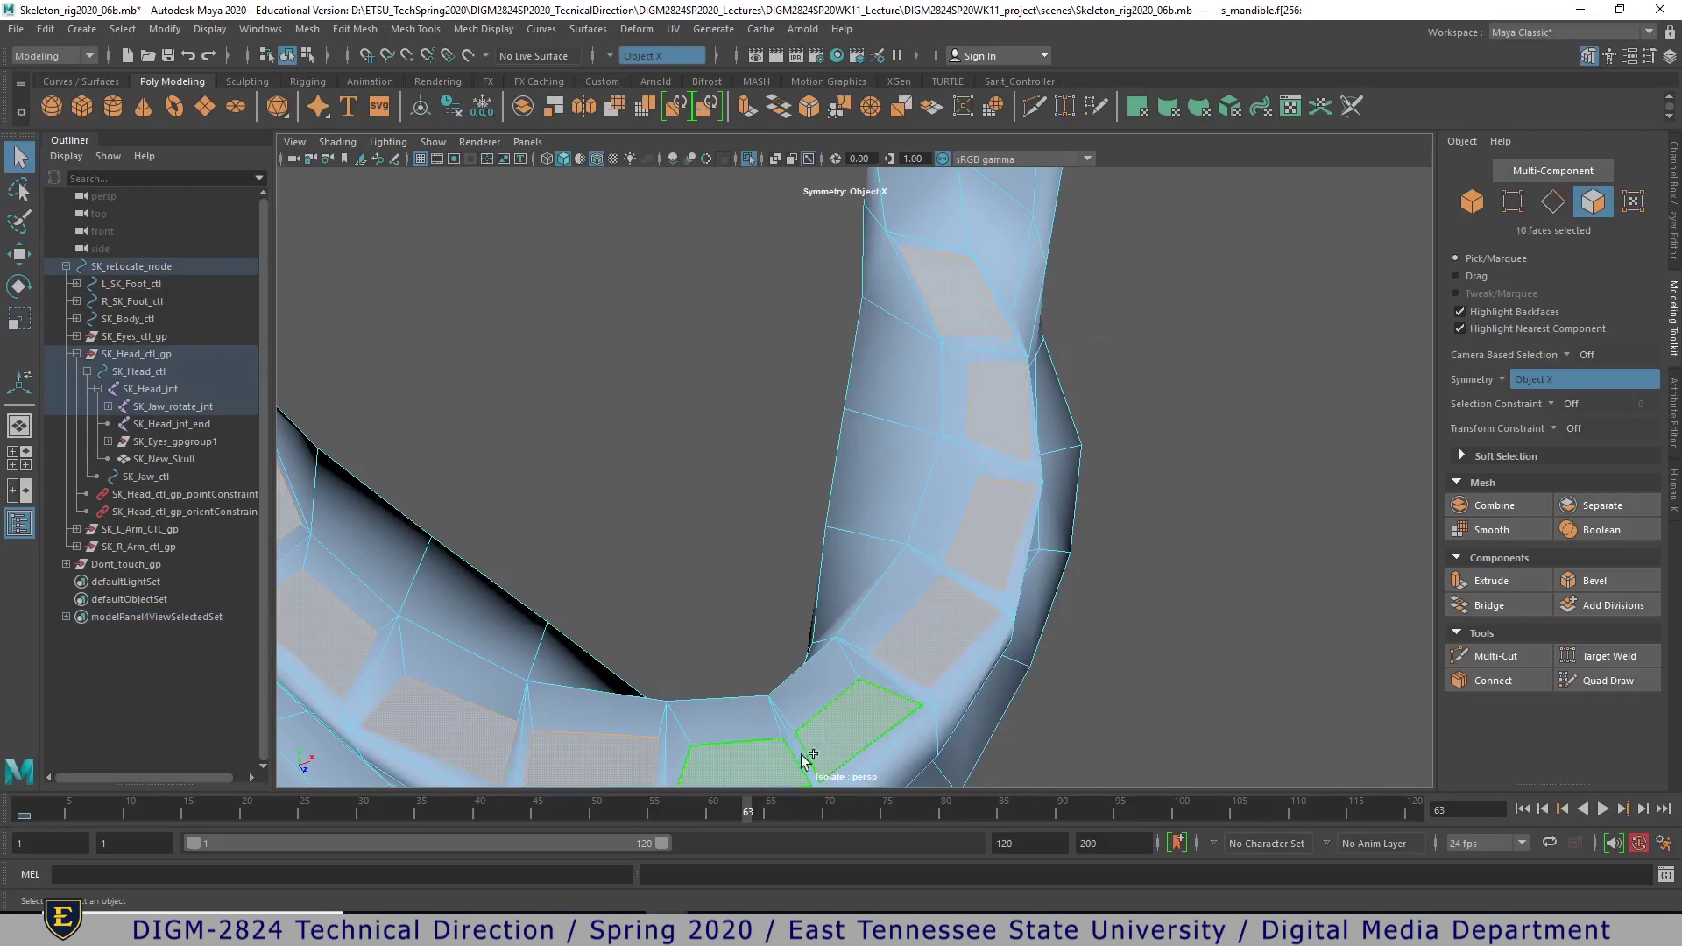
{"action": "left_click_drag", "start_coordinate": [722, 185], "coordinate": [875, 307], "text": "alt"}
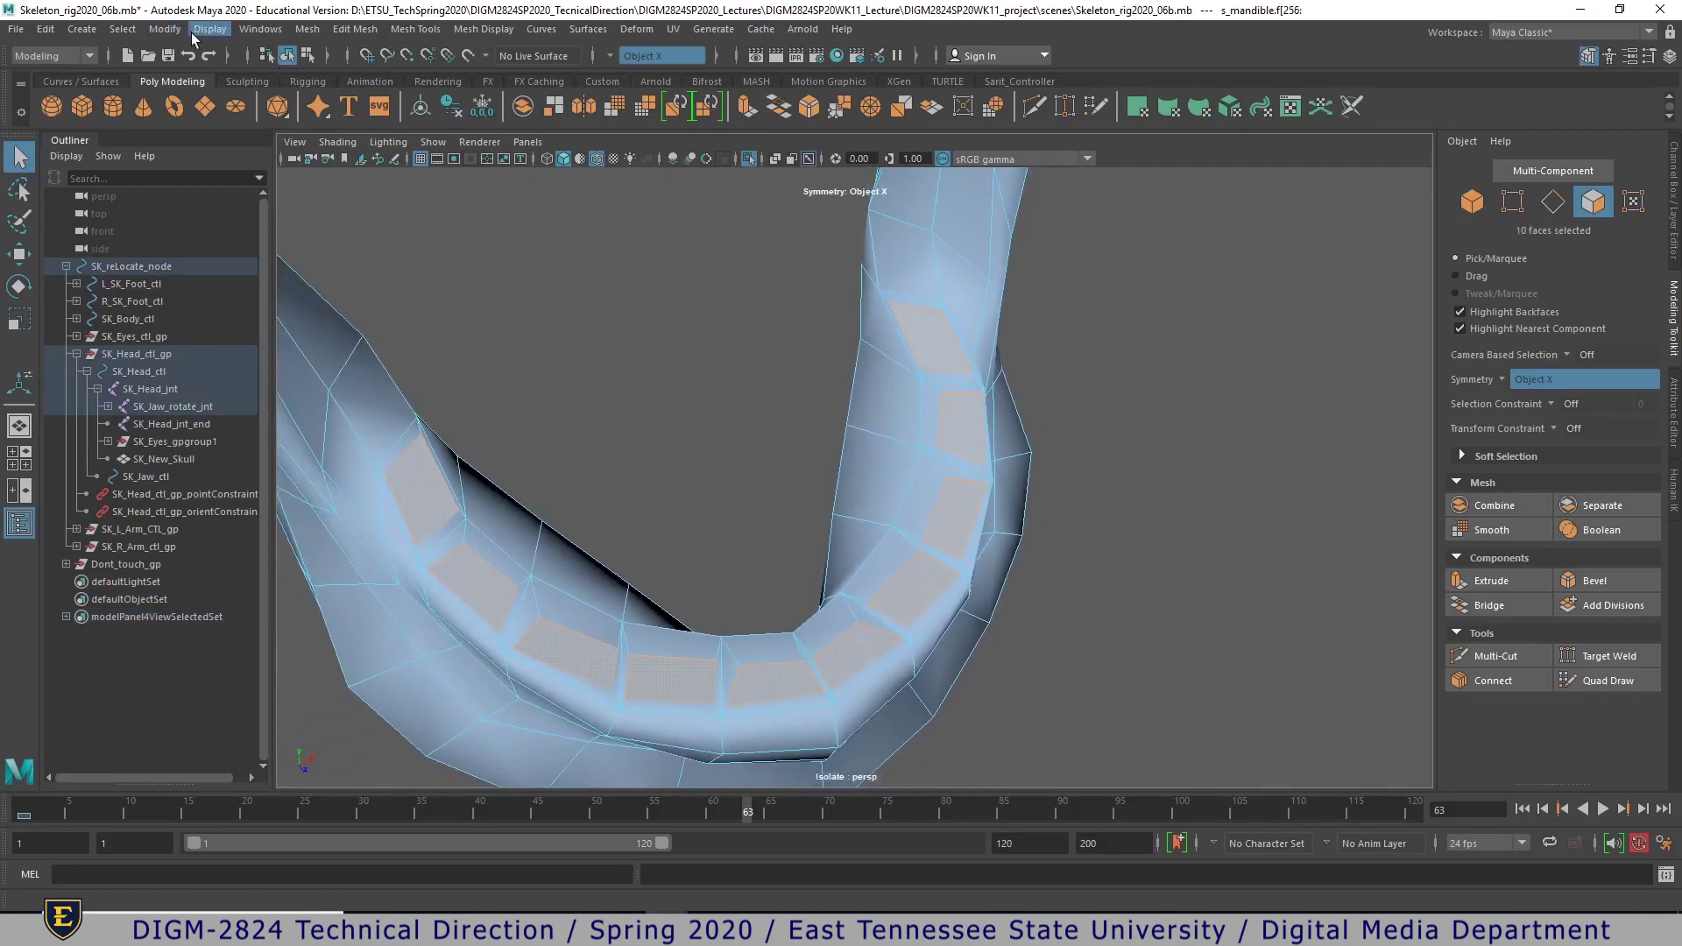
- Convert the ten selected tooth-row faces to their edges and delete those edges from the mandible
{"action": "left_click", "coordinate": [123, 29]}
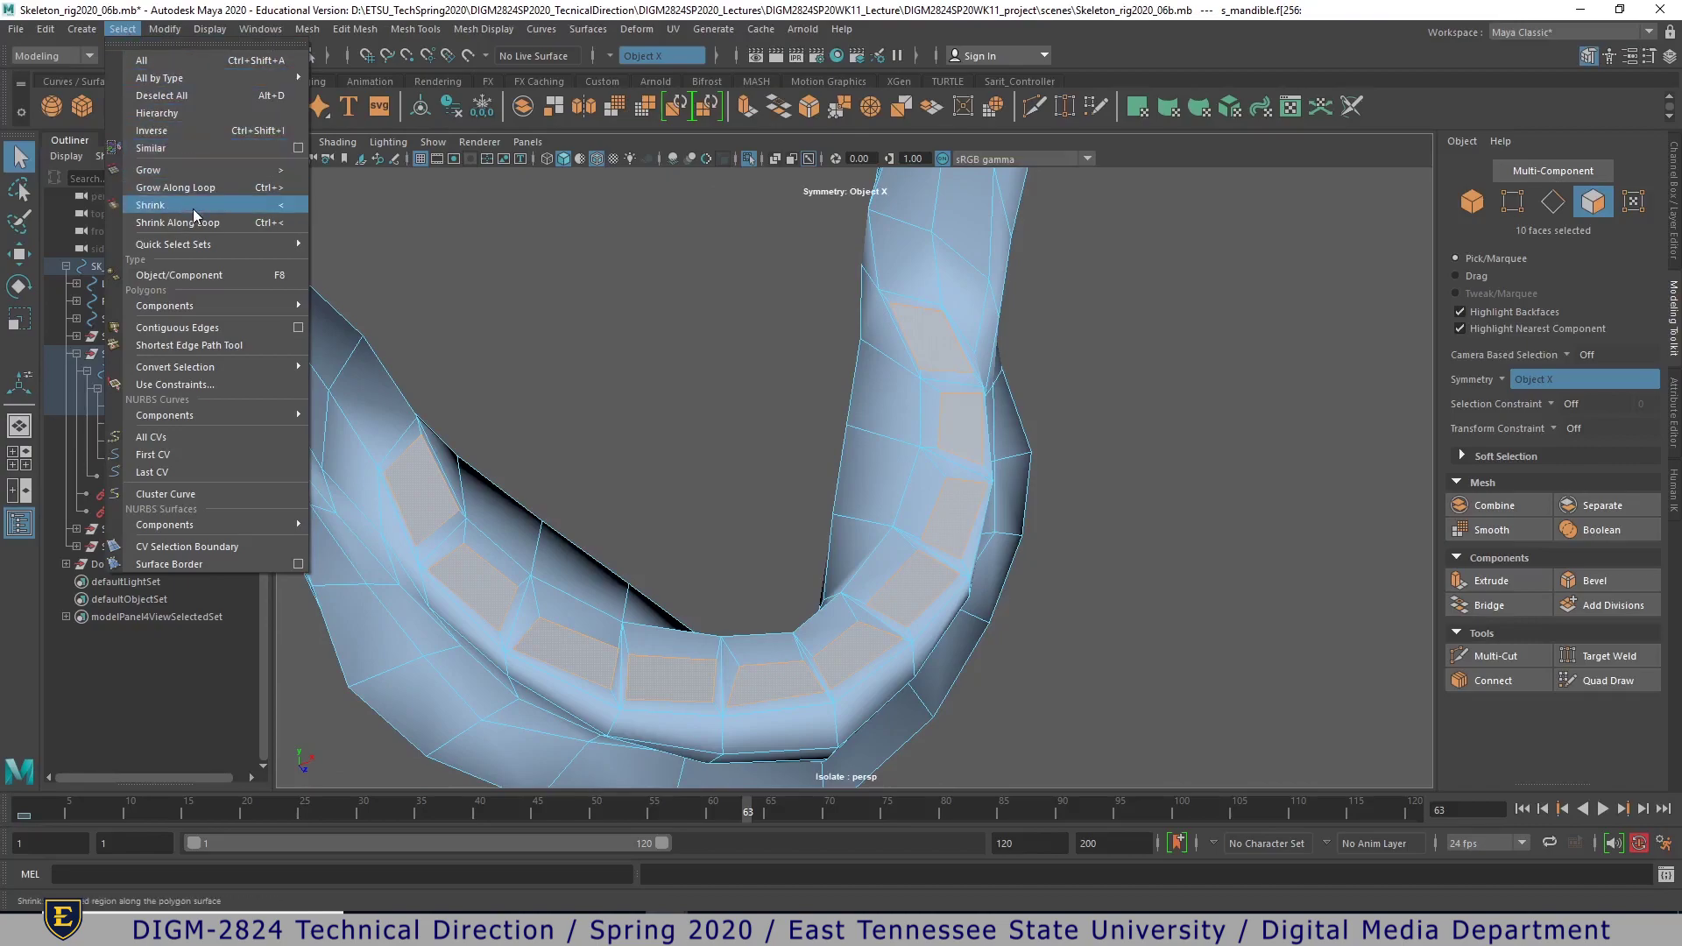
{"action": "mouse_move", "coordinate": [189, 242]}
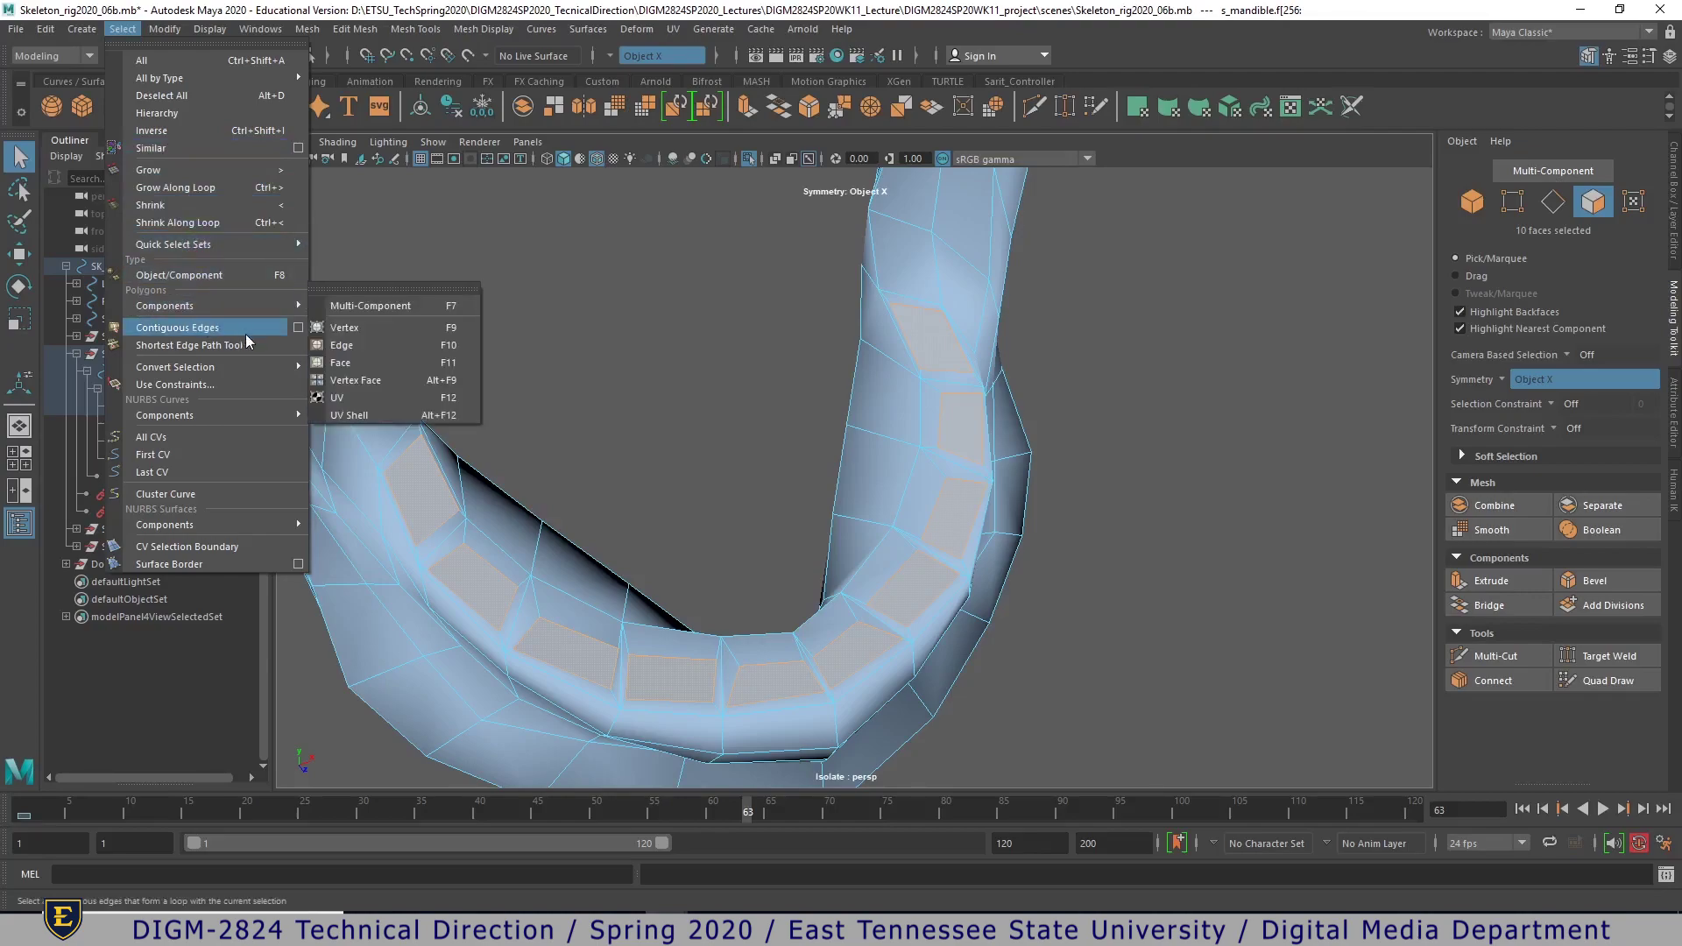
{"action": "mouse_move", "coordinate": [252, 373]}
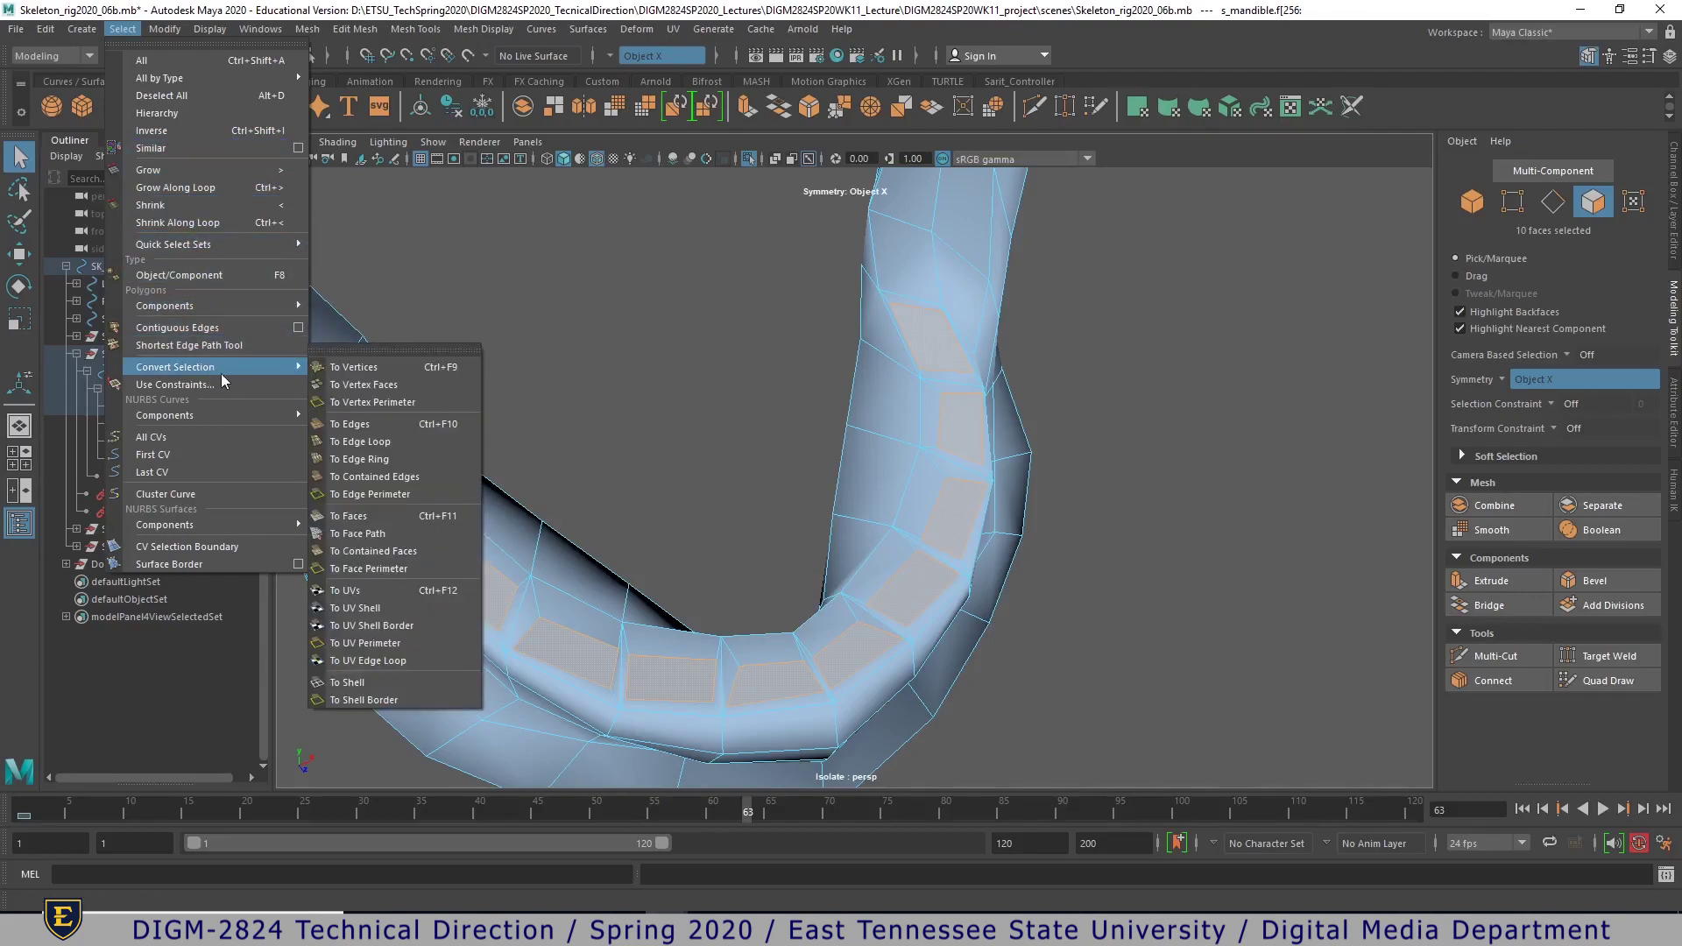
{"action": "left_click", "coordinate": [378, 426]}
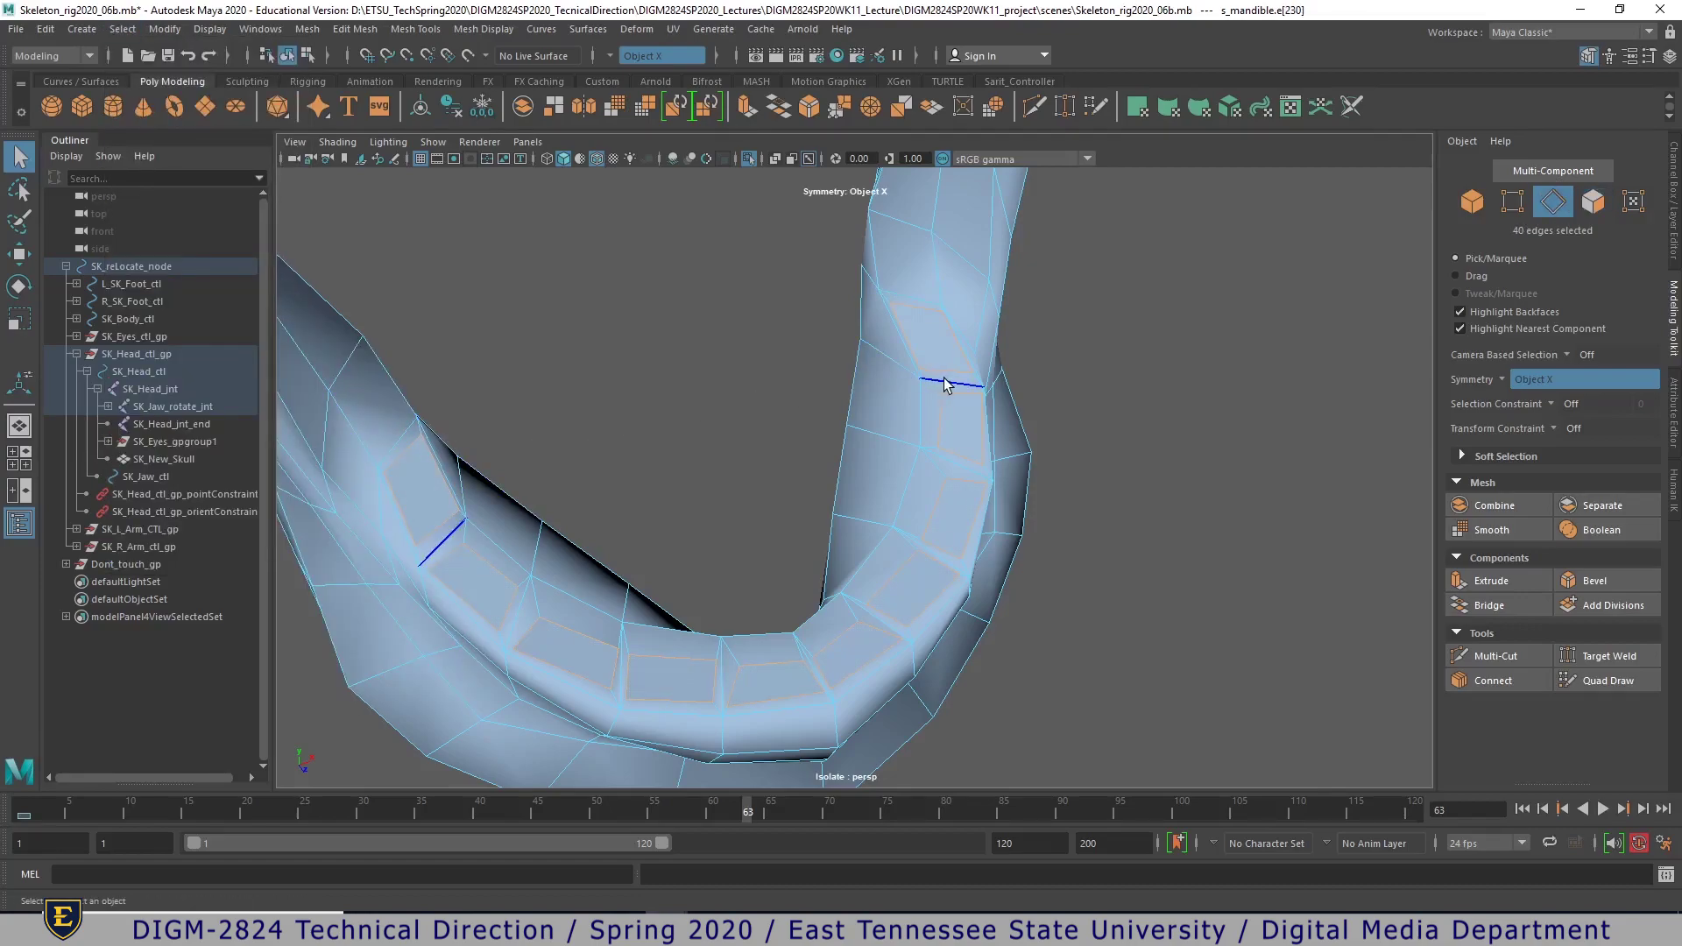
{"action": "right_click_drag", "start_coordinate": [944, 377], "coordinate": [899, 406], "text": "shift"}
{"action": "left_click_drag", "start_coordinate": [1102, 454], "coordinate": [976, 388], "text": "alt"}
{"action": "left_click_drag", "start_coordinate": [967, 395], "coordinate": [923, 400], "text": "alt"}
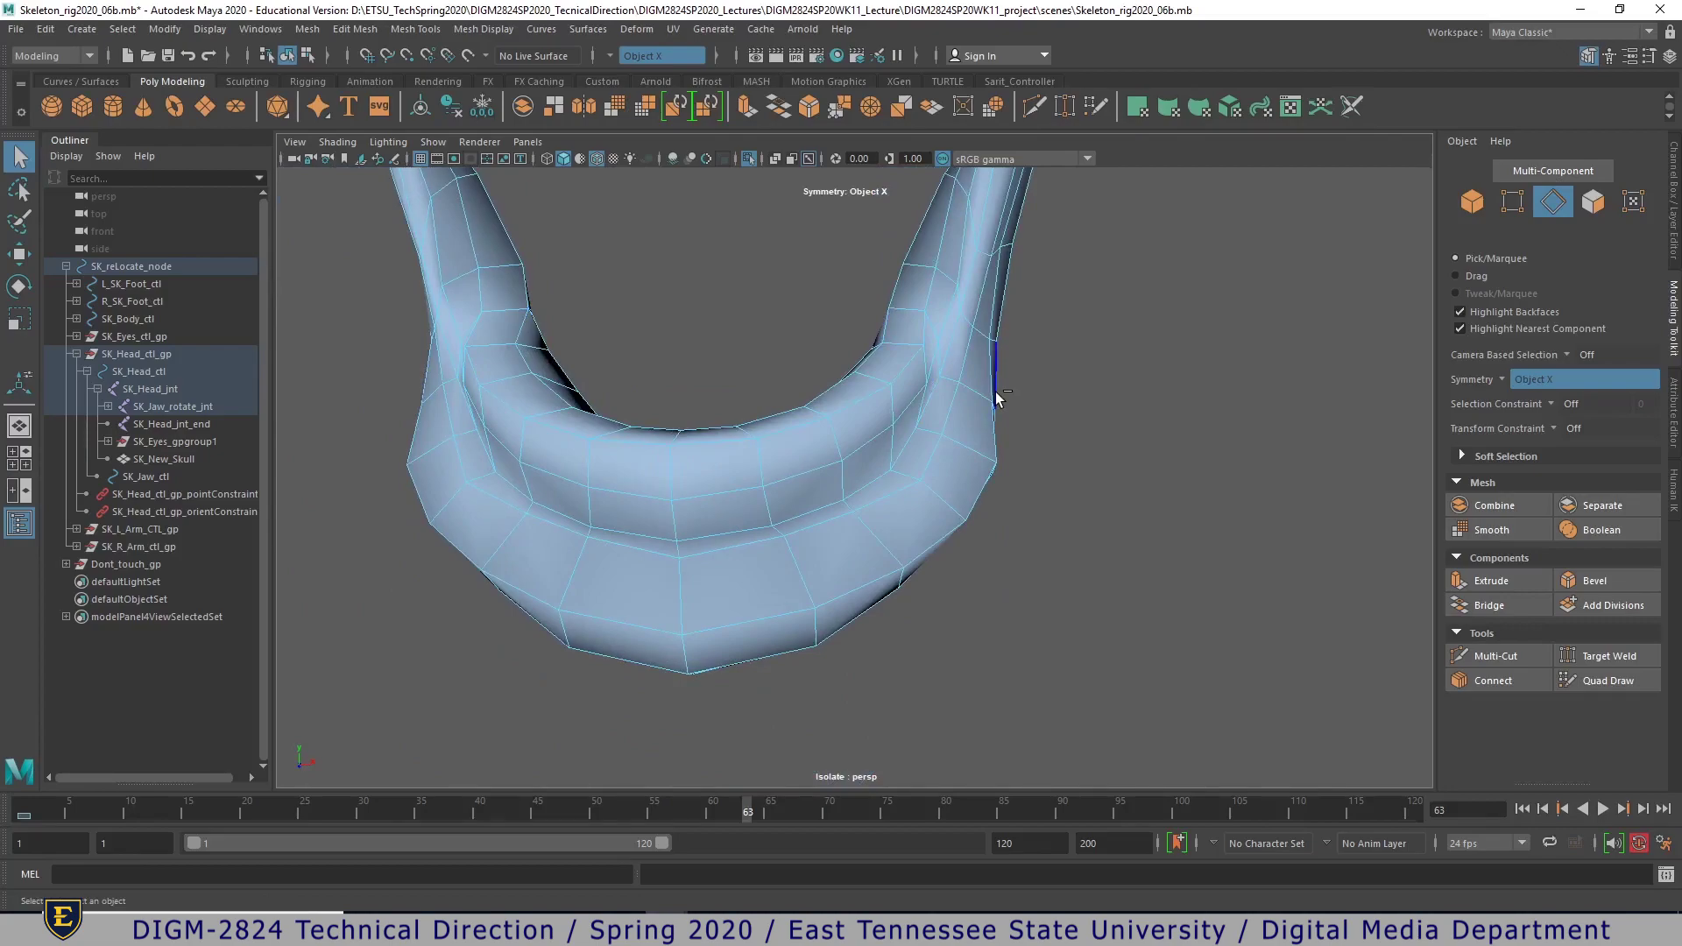
- Turn off Isolate Select and select the ten faces along the mandible's upper rim
{"action": "key", "text": "ctrl+1"}
{"action": "left_click_drag", "start_coordinate": [991, 395], "coordinate": [1122, 414], "text": "alt"}
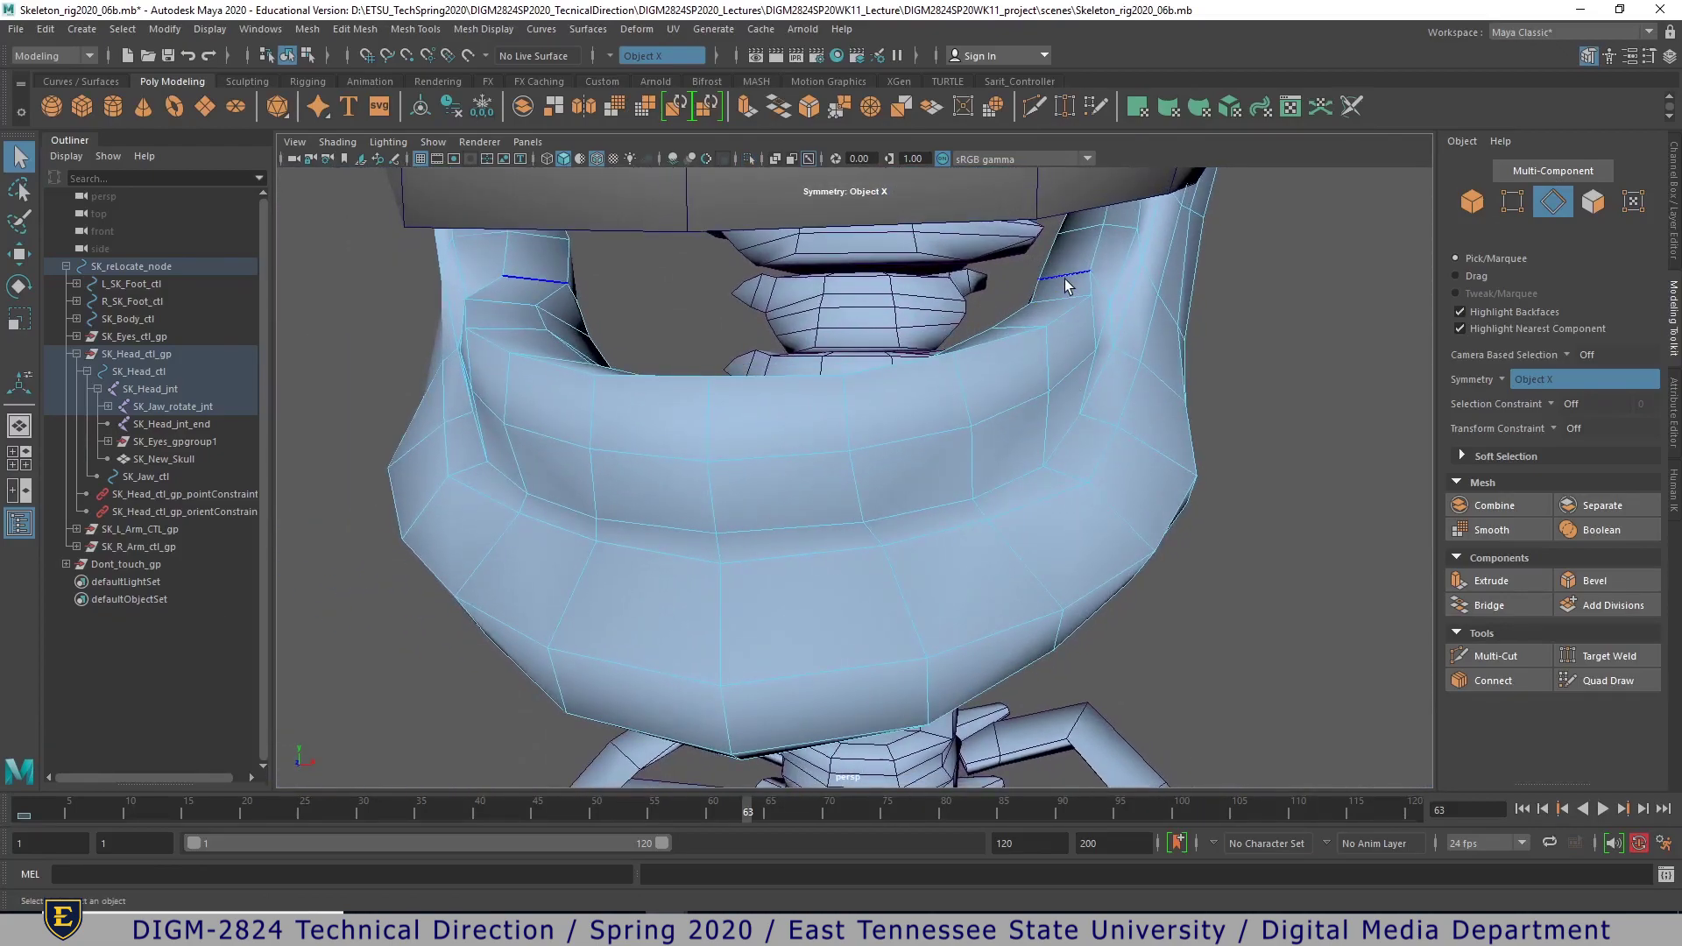
{"action": "right_click_drag", "start_coordinate": [1063, 282], "coordinate": [1051, 315]}
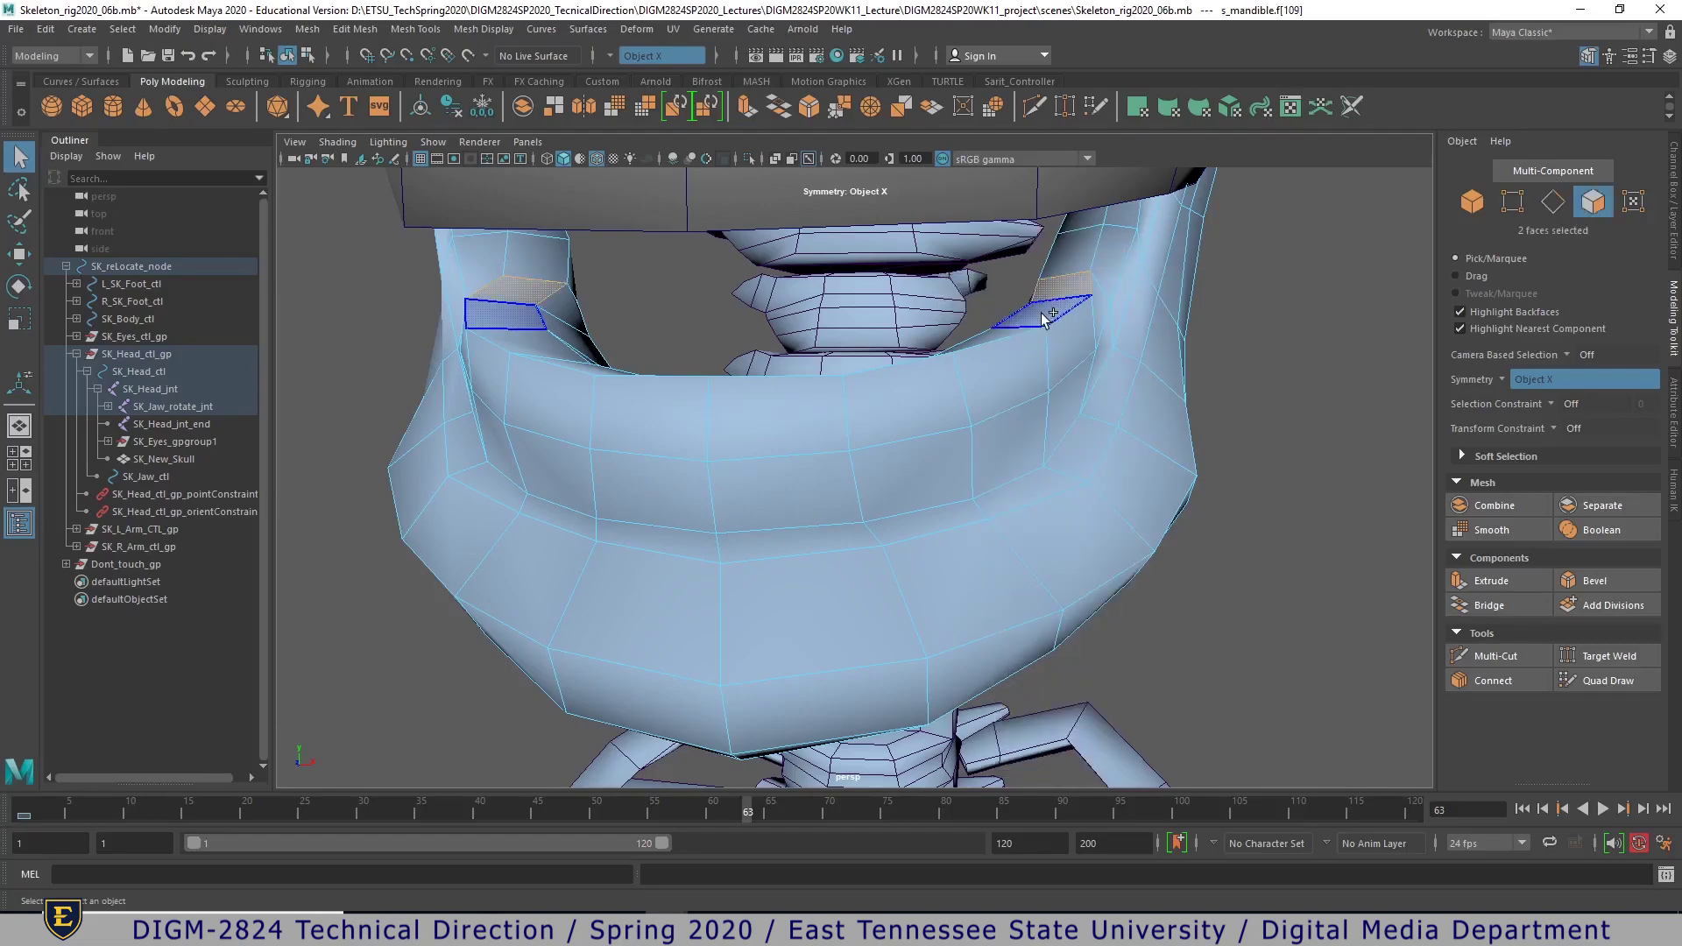
{"action": "left_click", "coordinate": [1041, 313], "text": "shift"}
{"action": "left_click", "coordinate": [987, 337], "text": "shift"}
{"action": "left_click_drag", "start_coordinate": [1032, 331], "coordinate": [1054, 370], "text": "alt"}
{"action": "left_click", "coordinate": [879, 570], "text": "shift"}
{"action": "left_click_drag", "start_coordinate": [880, 570], "coordinate": [885, 524], "text": "alt"}
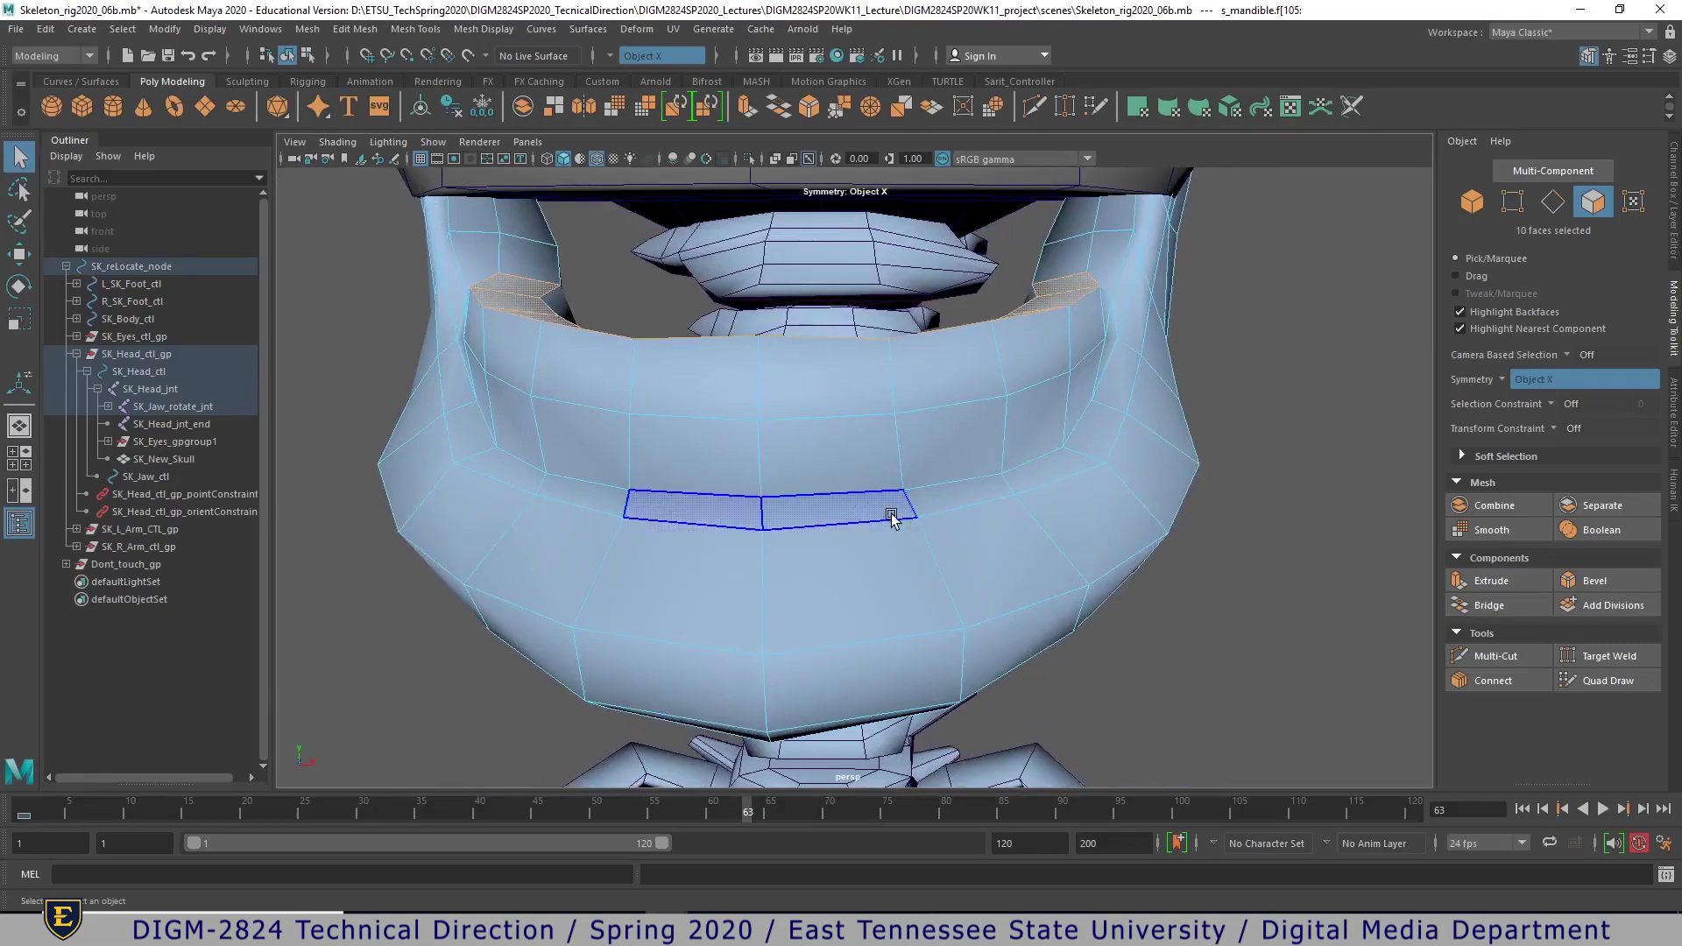
- Move the selected rim faces up toward the lower edge of the skull
{"action": "key", "text": "w"}
{"action": "left_click_drag", "start_coordinate": [950, 224], "coordinate": [950, 150]}
{"action": "right_click_drag", "start_coordinate": [946, 306], "coordinate": [674, 315], "text": "alt"}
{"action": "left_click_drag", "start_coordinate": [674, 324], "coordinate": [833, 330], "text": "alt"}
{"action": "left_click_drag", "start_coordinate": [942, 287], "coordinate": [999, 416]}
- Flatten the ten rim faces into one level plane by scaling them vertically in the side view
{"action": "key", "text": "space"}
{"action": "key", "text": "space"}
{"action": "right_click_drag", "start_coordinate": [421, 538], "coordinate": [859, 578], "text": "alt"}
{"action": "middle_click_drag", "start_coordinate": [896, 583], "coordinate": [962, 533], "text": "alt"}
{"action": "right_click_drag", "start_coordinate": [962, 532], "coordinate": [1401, 548], "text": "alt"}
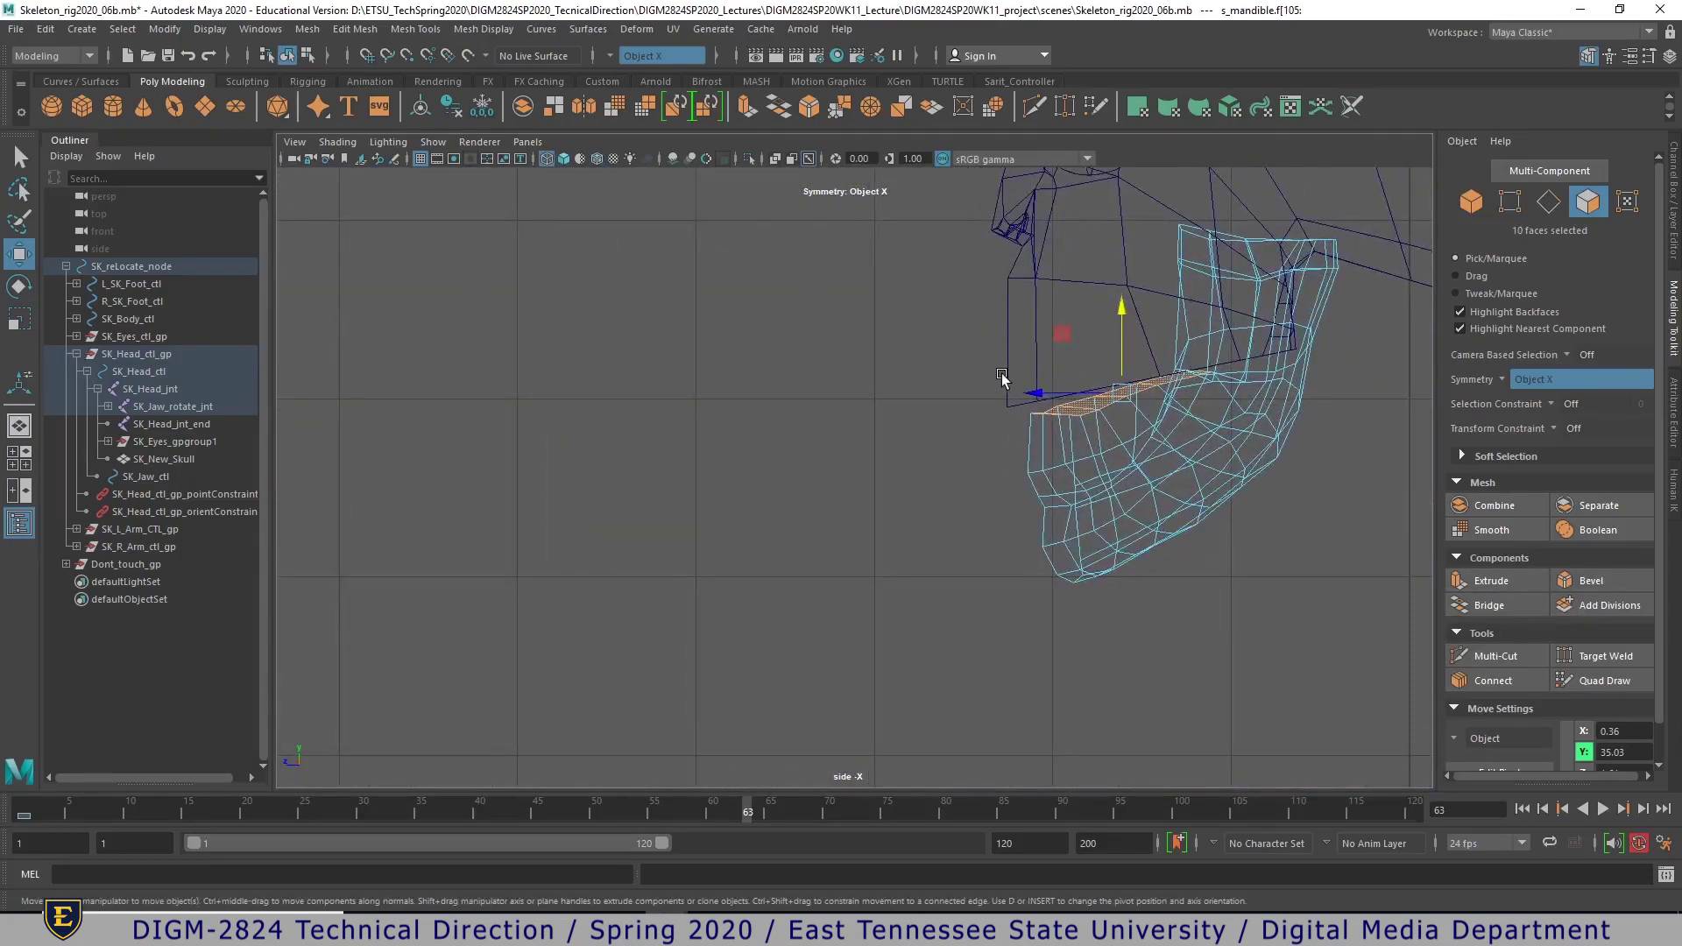
{"action": "key", "text": "r"}
{"action": "left_click_drag", "start_coordinate": [1122, 309], "coordinate": [1142, 573]}
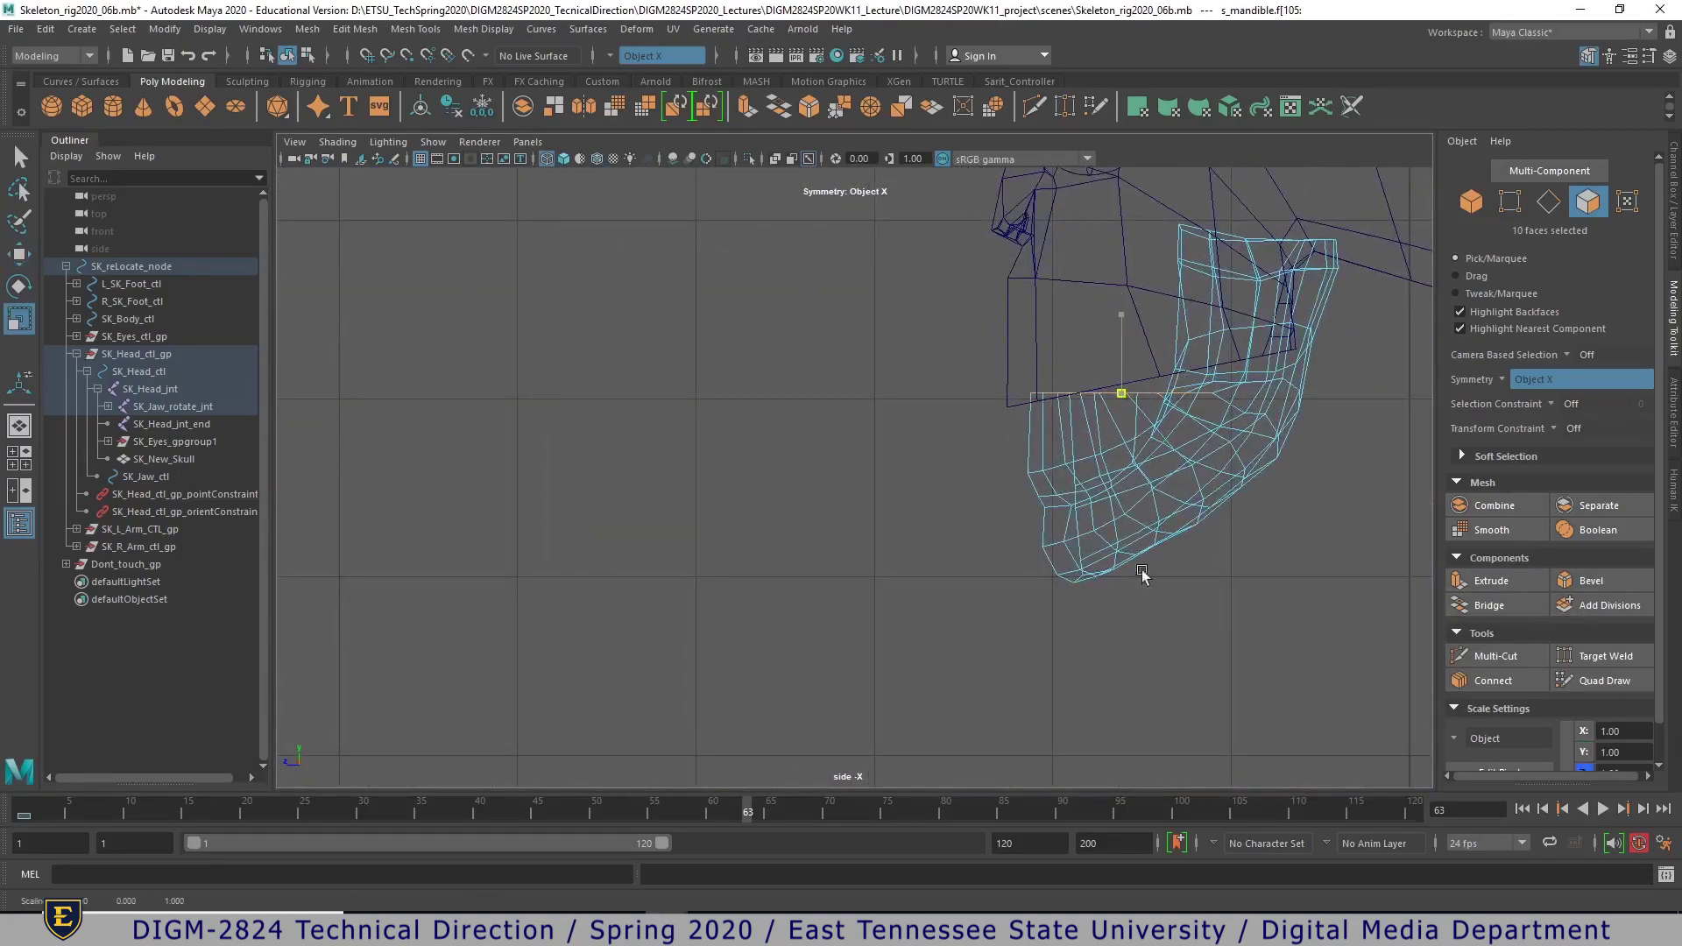
- Rotate the flattened rim faces to match the slope of the skull's lower edge and move them forward beneath it
{"action": "key", "text": "e"}
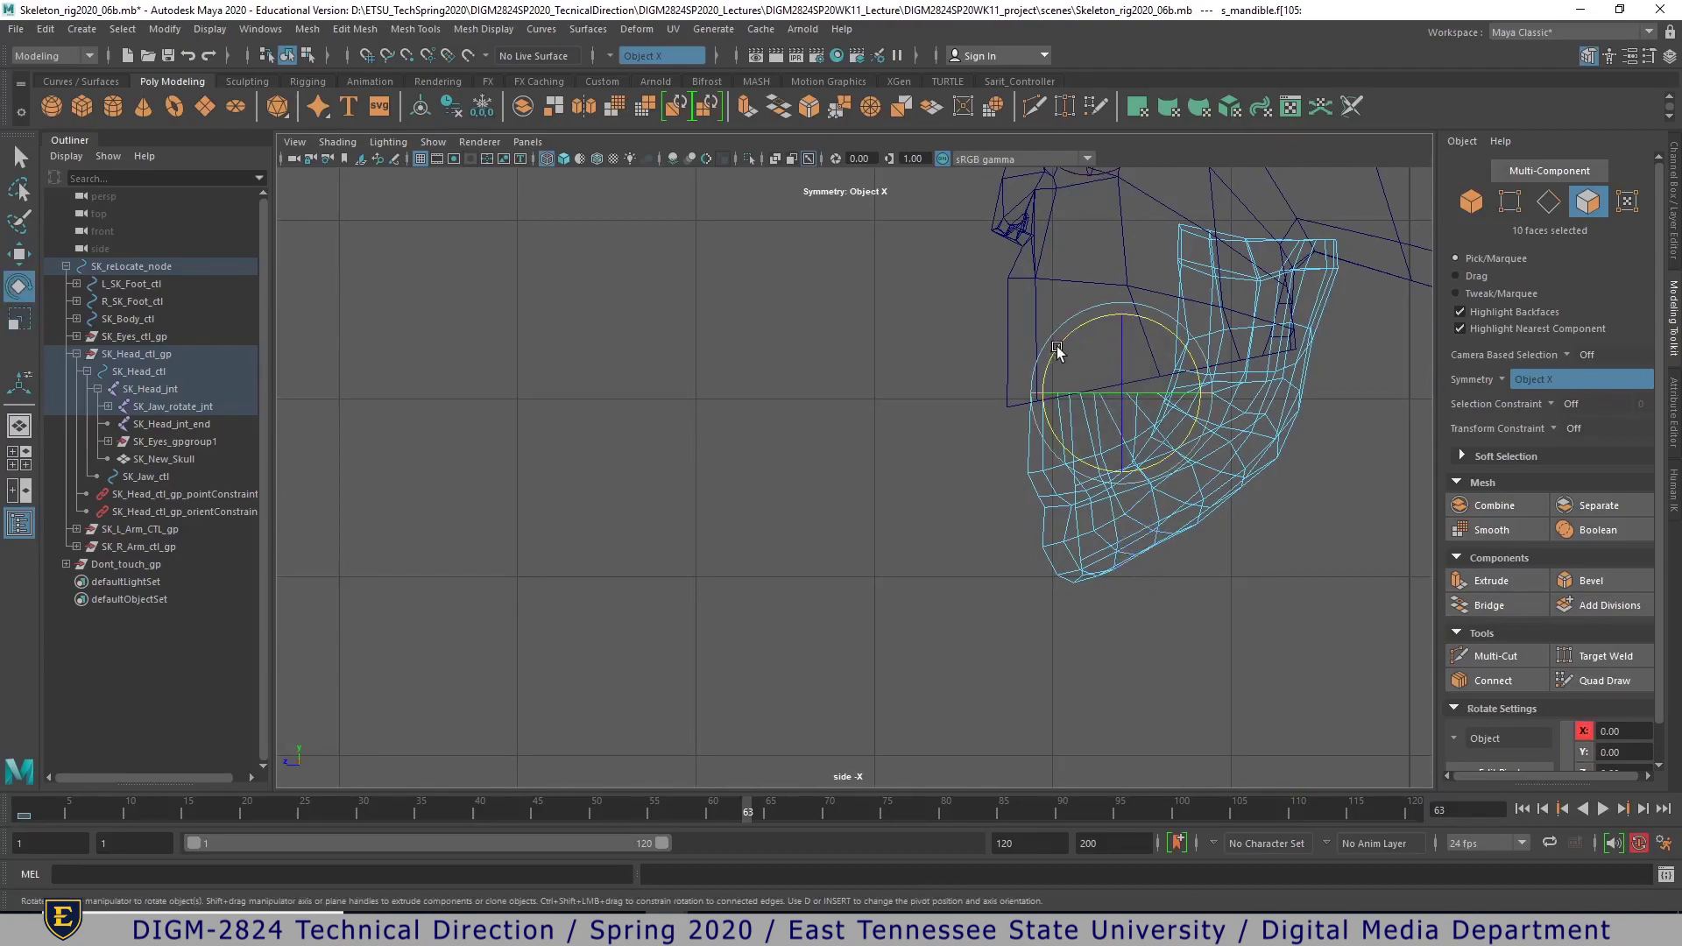
{"action": "left_click_drag", "start_coordinate": [1054, 358], "coordinate": [1047, 369]}
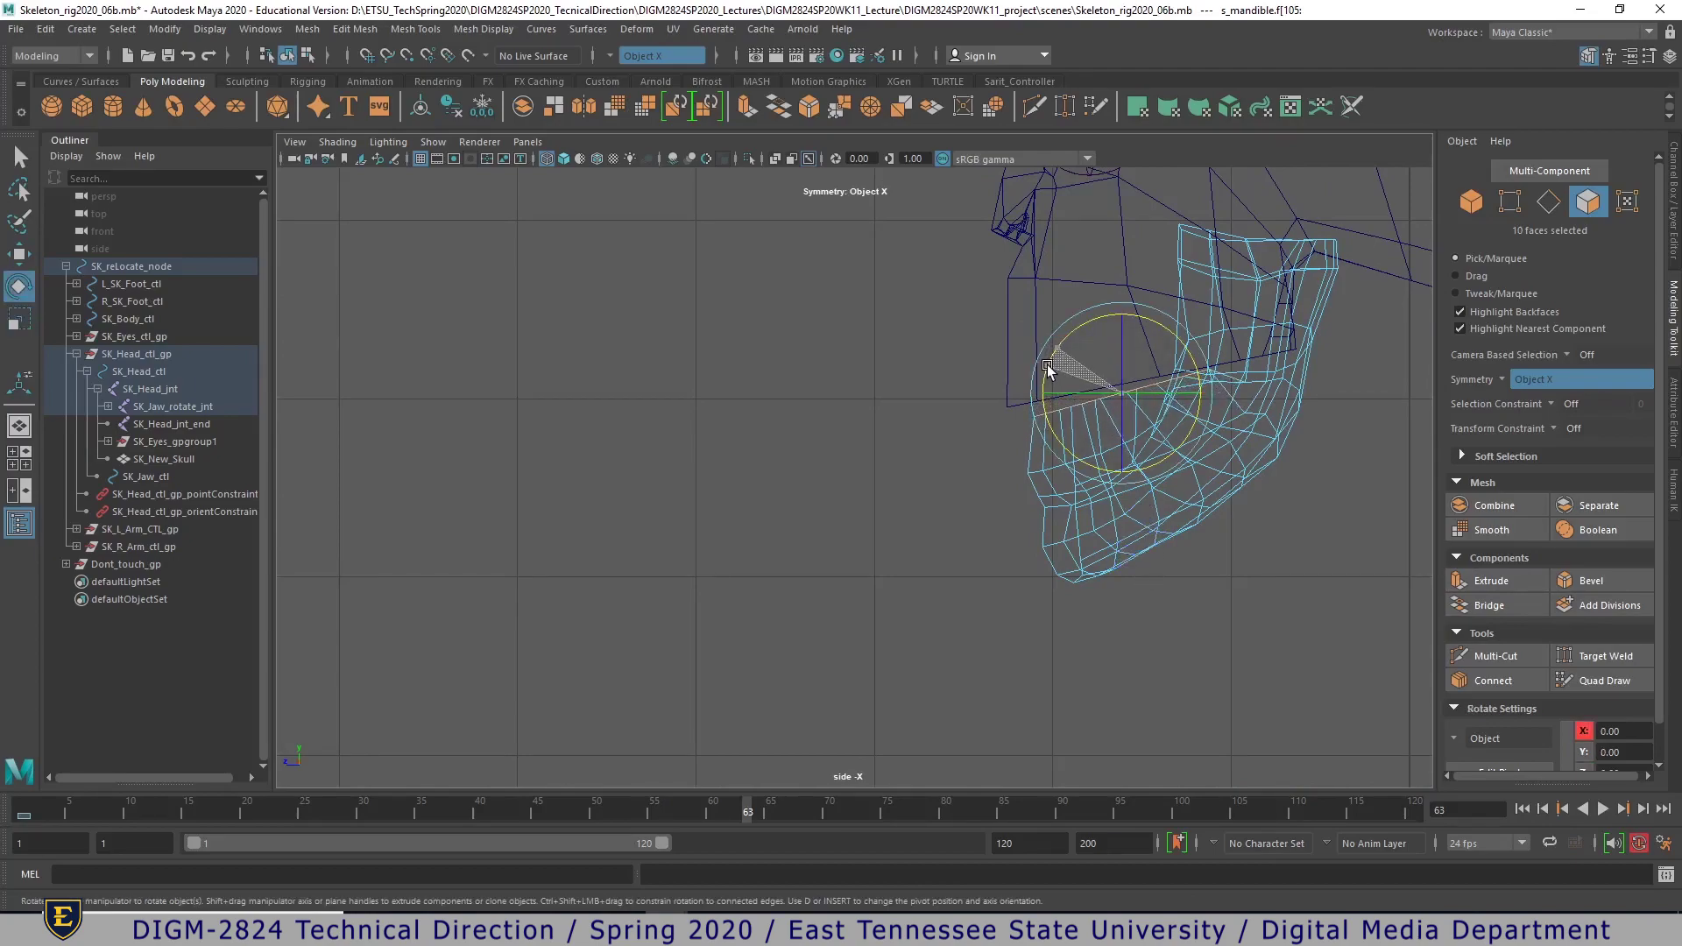
{"action": "key", "text": "w"}
{"action": "left_click_drag", "start_coordinate": [1113, 393], "coordinate": [1094, 396]}
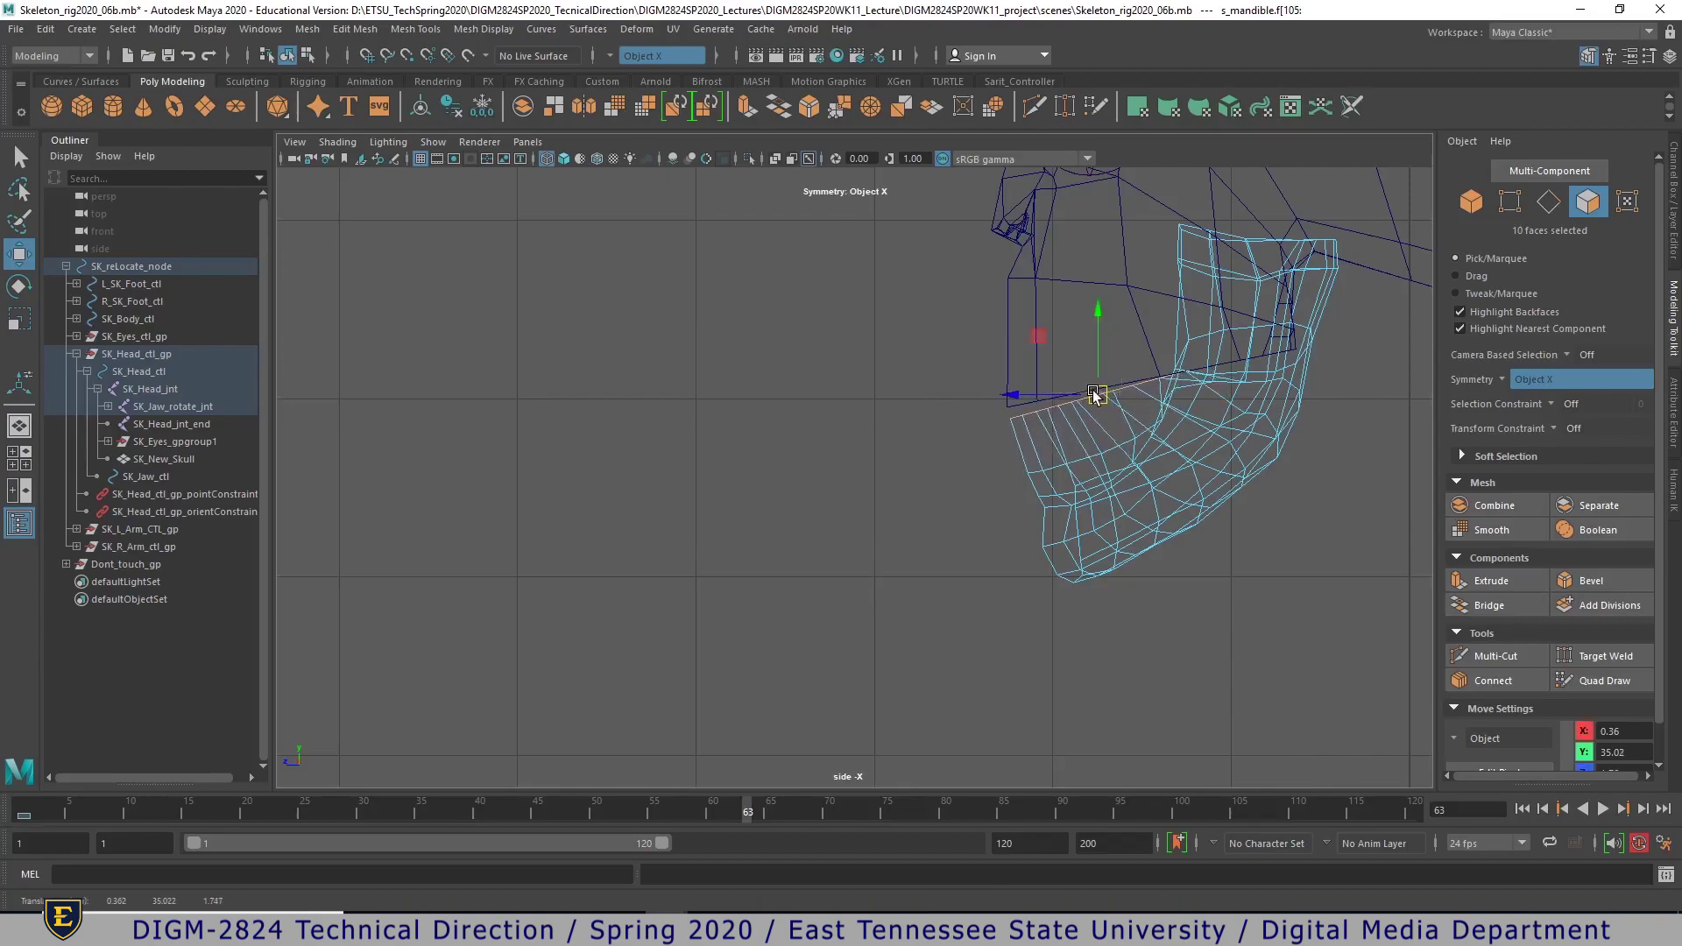
{"action": "key", "text": "e"}
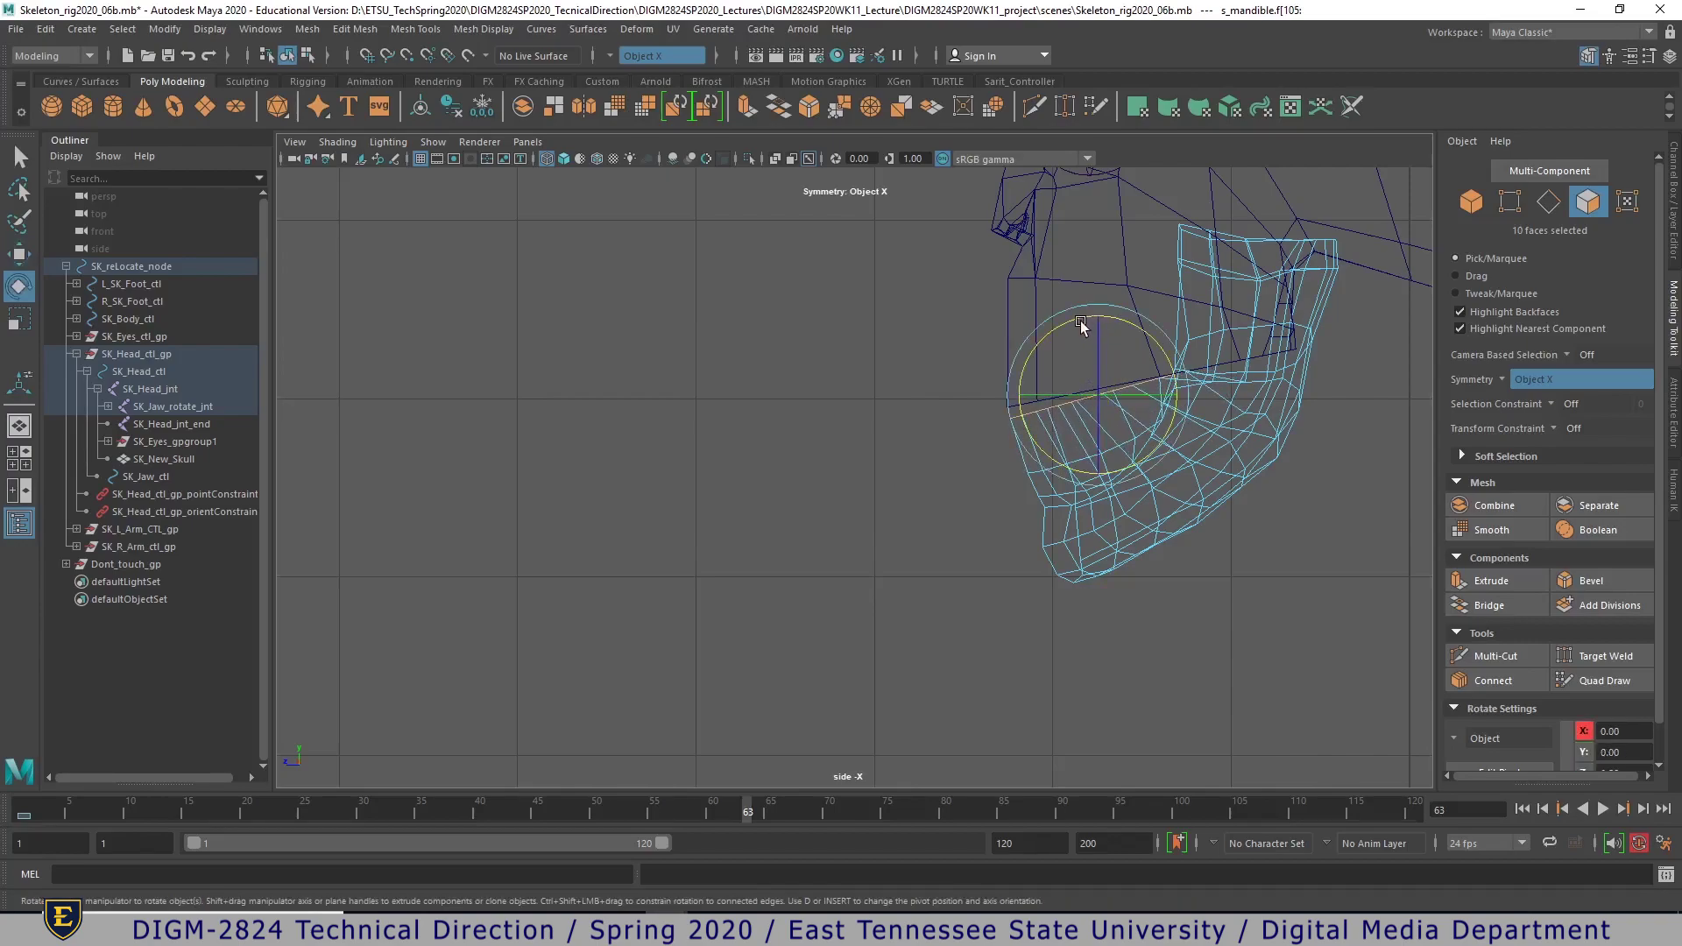
- Change the mandible to vertex selection in the perspective view and select the vertices at the upper ends of its rear branches
{"action": "key", "text": "space"}
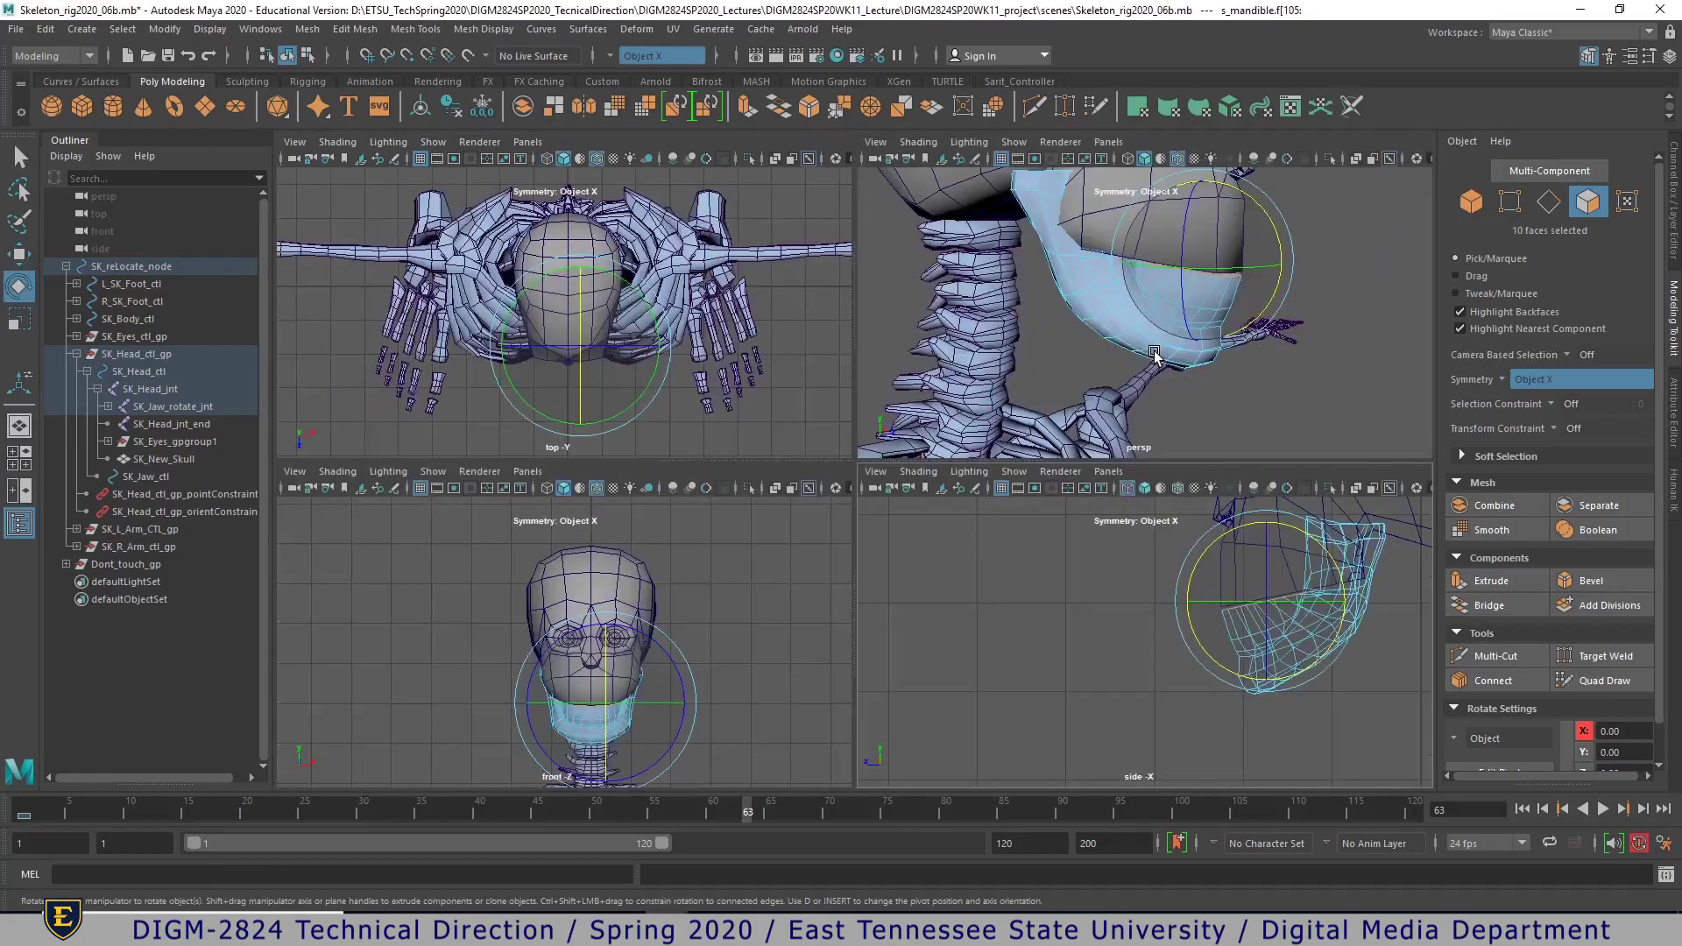
{"action": "key", "text": "space"}
{"action": "right_click_drag", "start_coordinate": [1153, 373], "coordinate": [900, 416], "text": "alt"}
{"action": "left_click_drag", "start_coordinate": [900, 415], "coordinate": [758, 393], "text": "alt"}
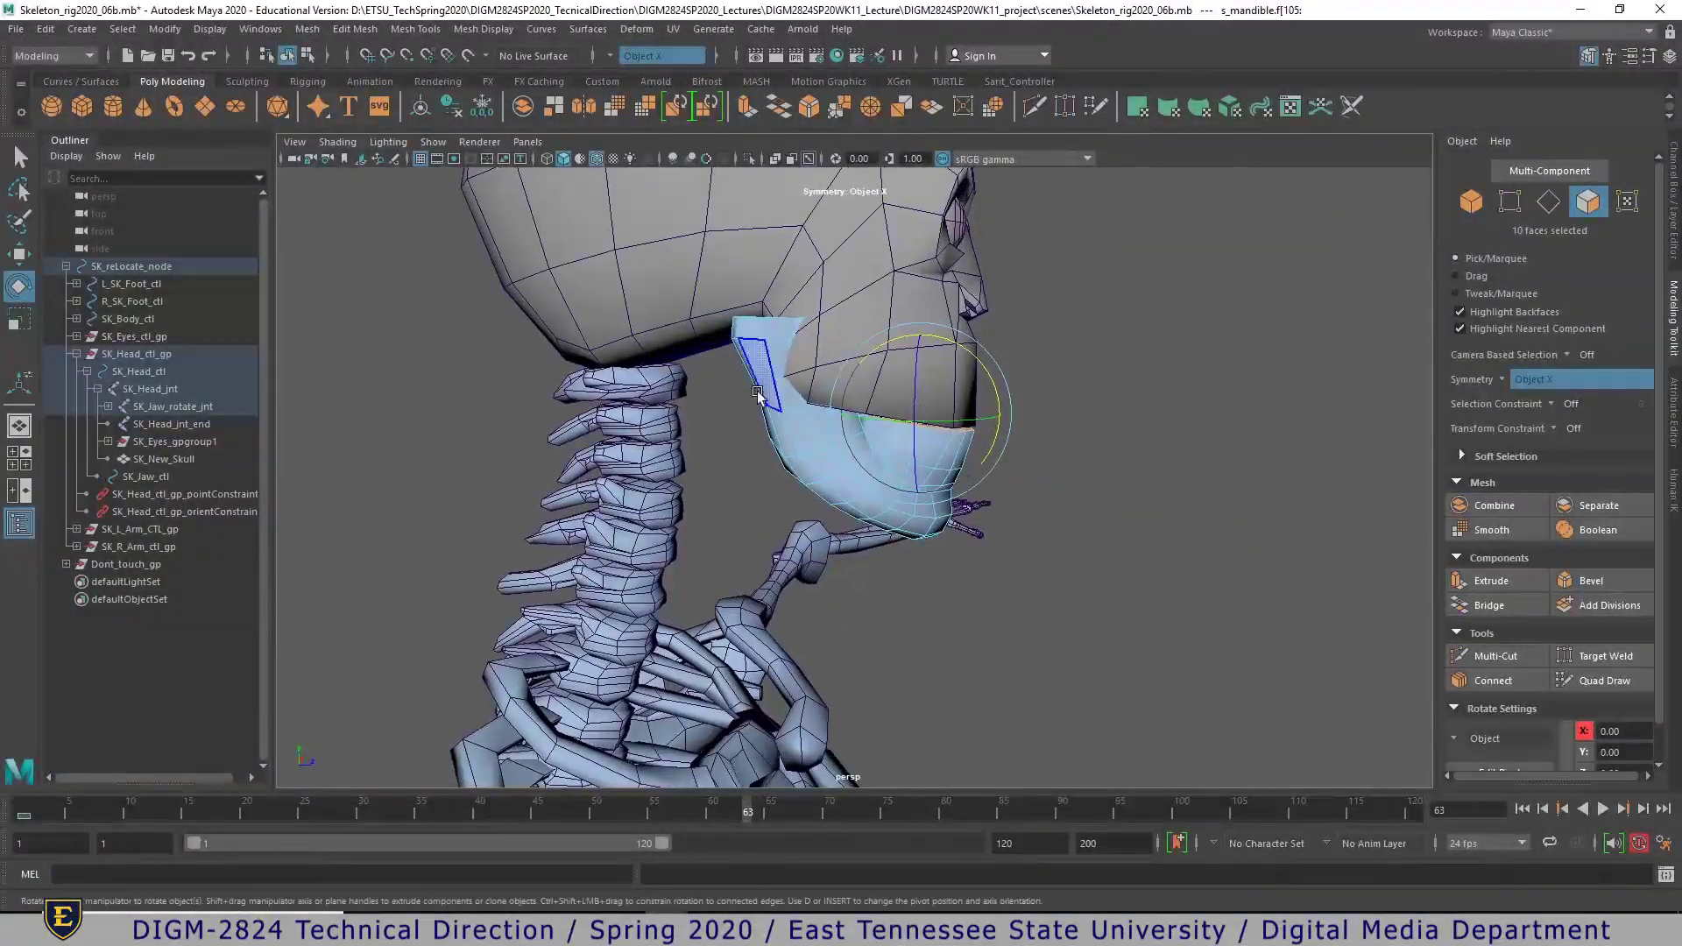
{"action": "left_click_drag", "start_coordinate": [758, 334], "coordinate": [753, 342], "text": "alt"}
{"action": "right_click_drag", "start_coordinate": [751, 344], "coordinate": [633, 354]}
{"action": "left_click_drag", "start_coordinate": [632, 355], "coordinate": [708, 340], "text": "alt"}
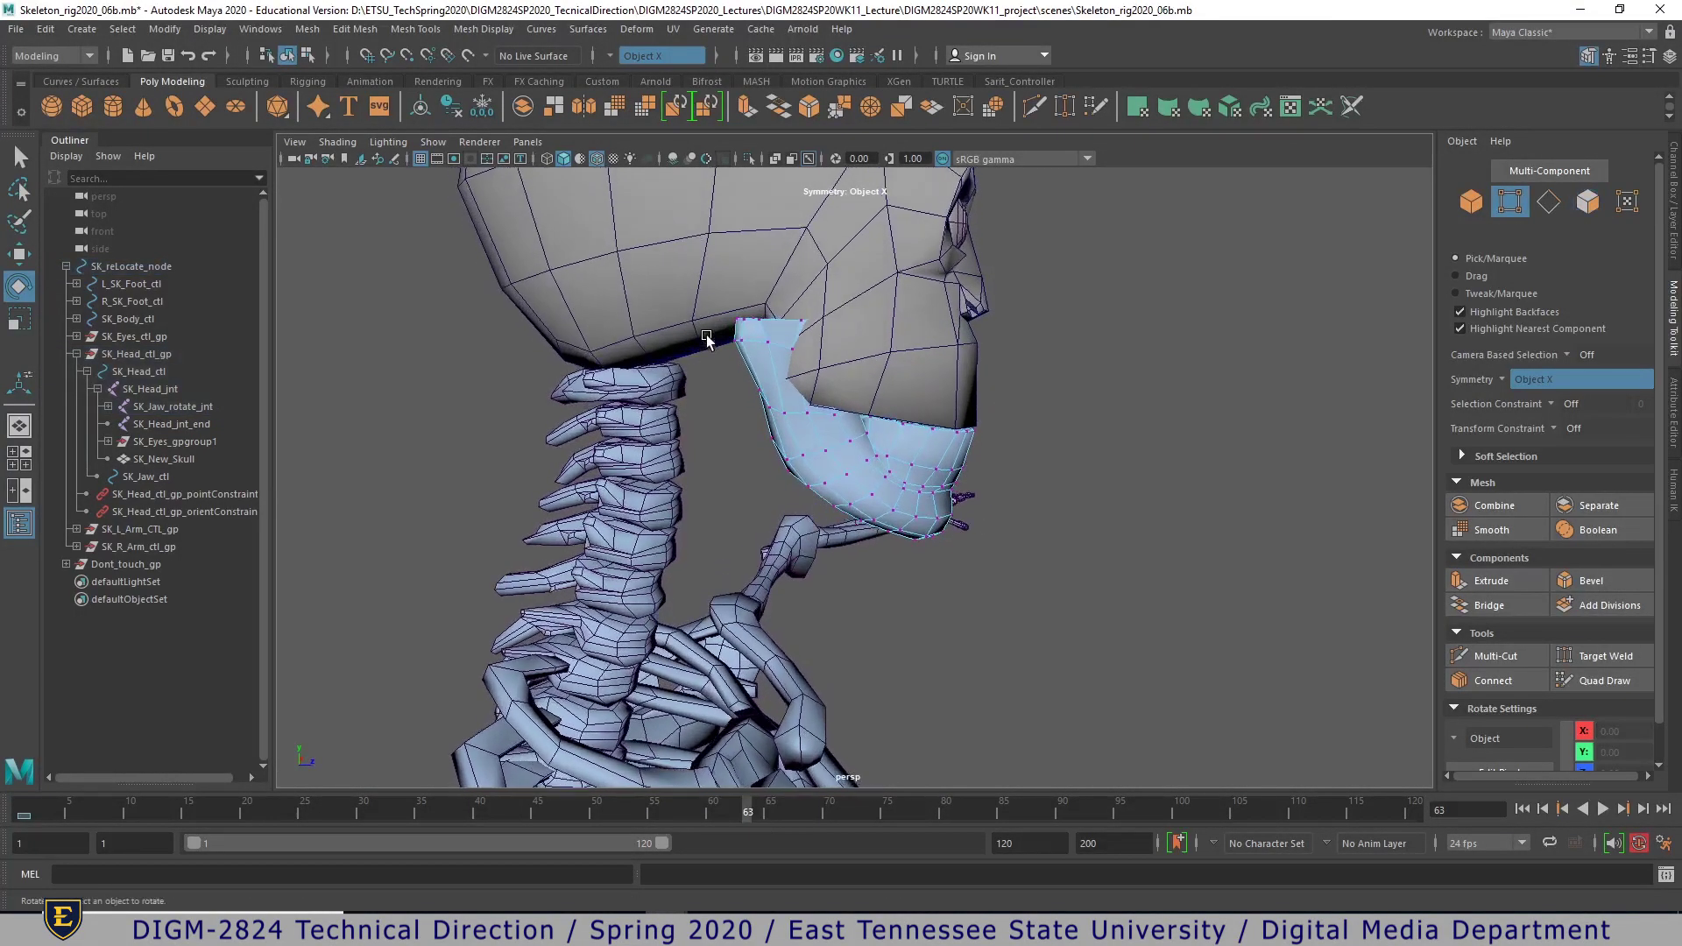
{"action": "left_click_drag", "start_coordinate": [827, 328], "coordinate": [828, 329]}
- Reselect only the topmost row of vertices on the mandible's rear branches in the side view
{"action": "key", "text": "space"}
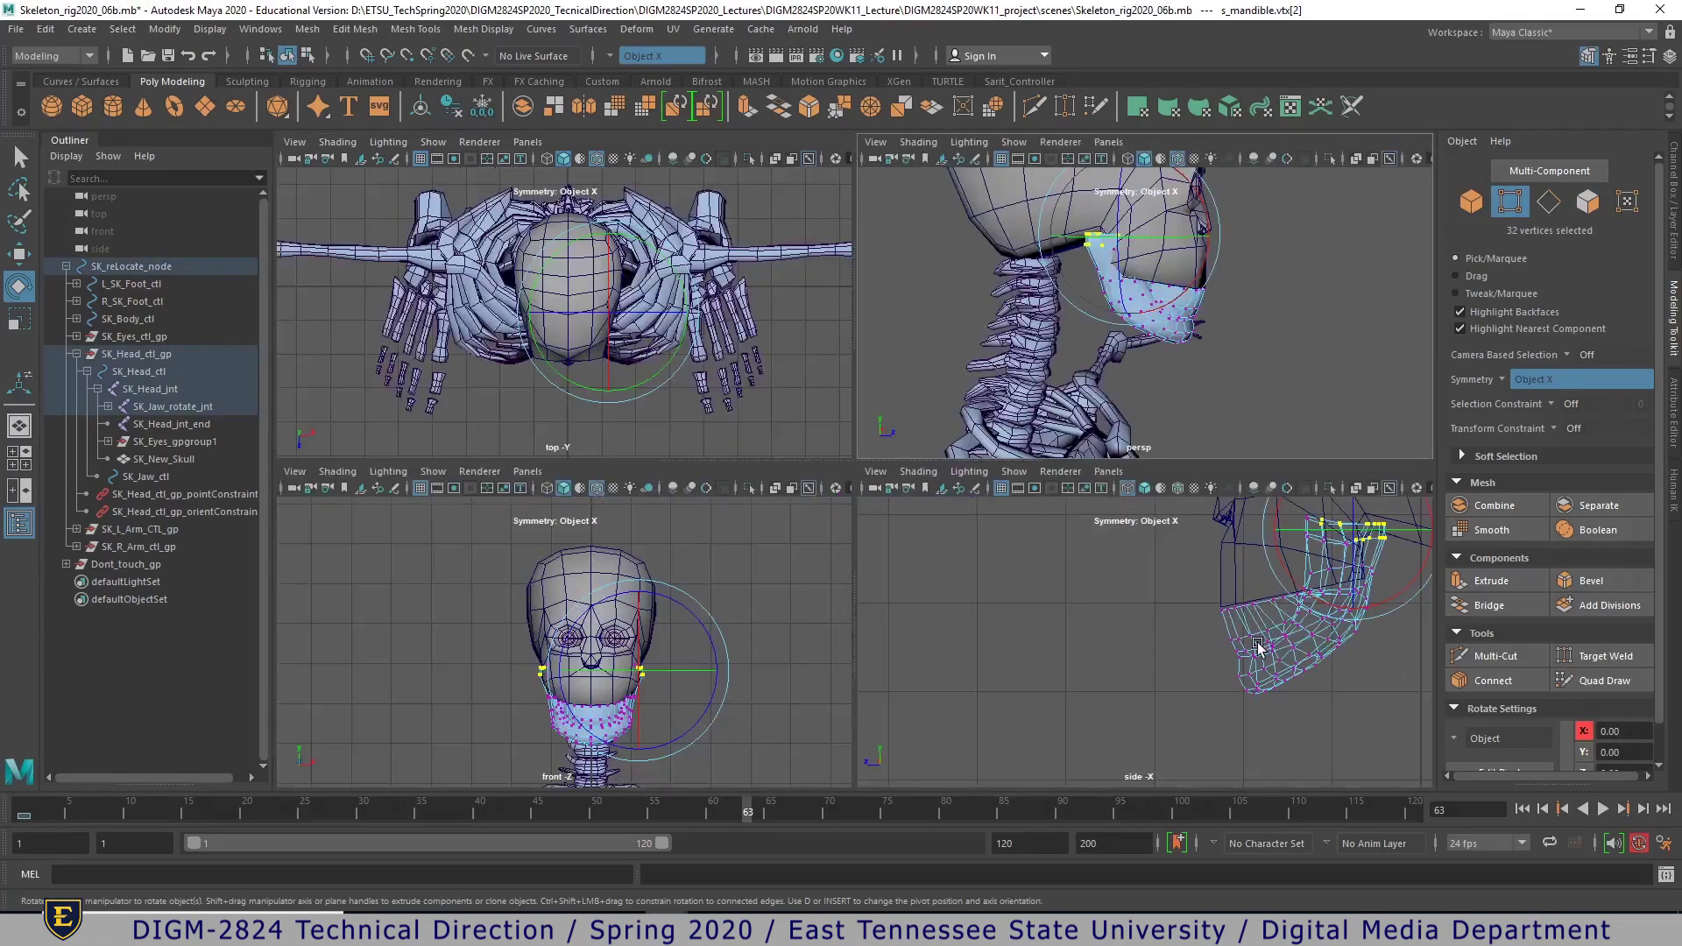
{"action": "key", "text": "space"}
{"action": "middle_click_drag", "start_coordinate": [1247, 510], "coordinate": [1064, 598], "text": "alt"}
{"action": "right_click_drag", "start_coordinate": [998, 612], "coordinate": [1378, 623], "text": "alt"}
{"action": "middle_click_drag", "start_coordinate": [1378, 622], "coordinate": [1175, 771], "text": "alt"}
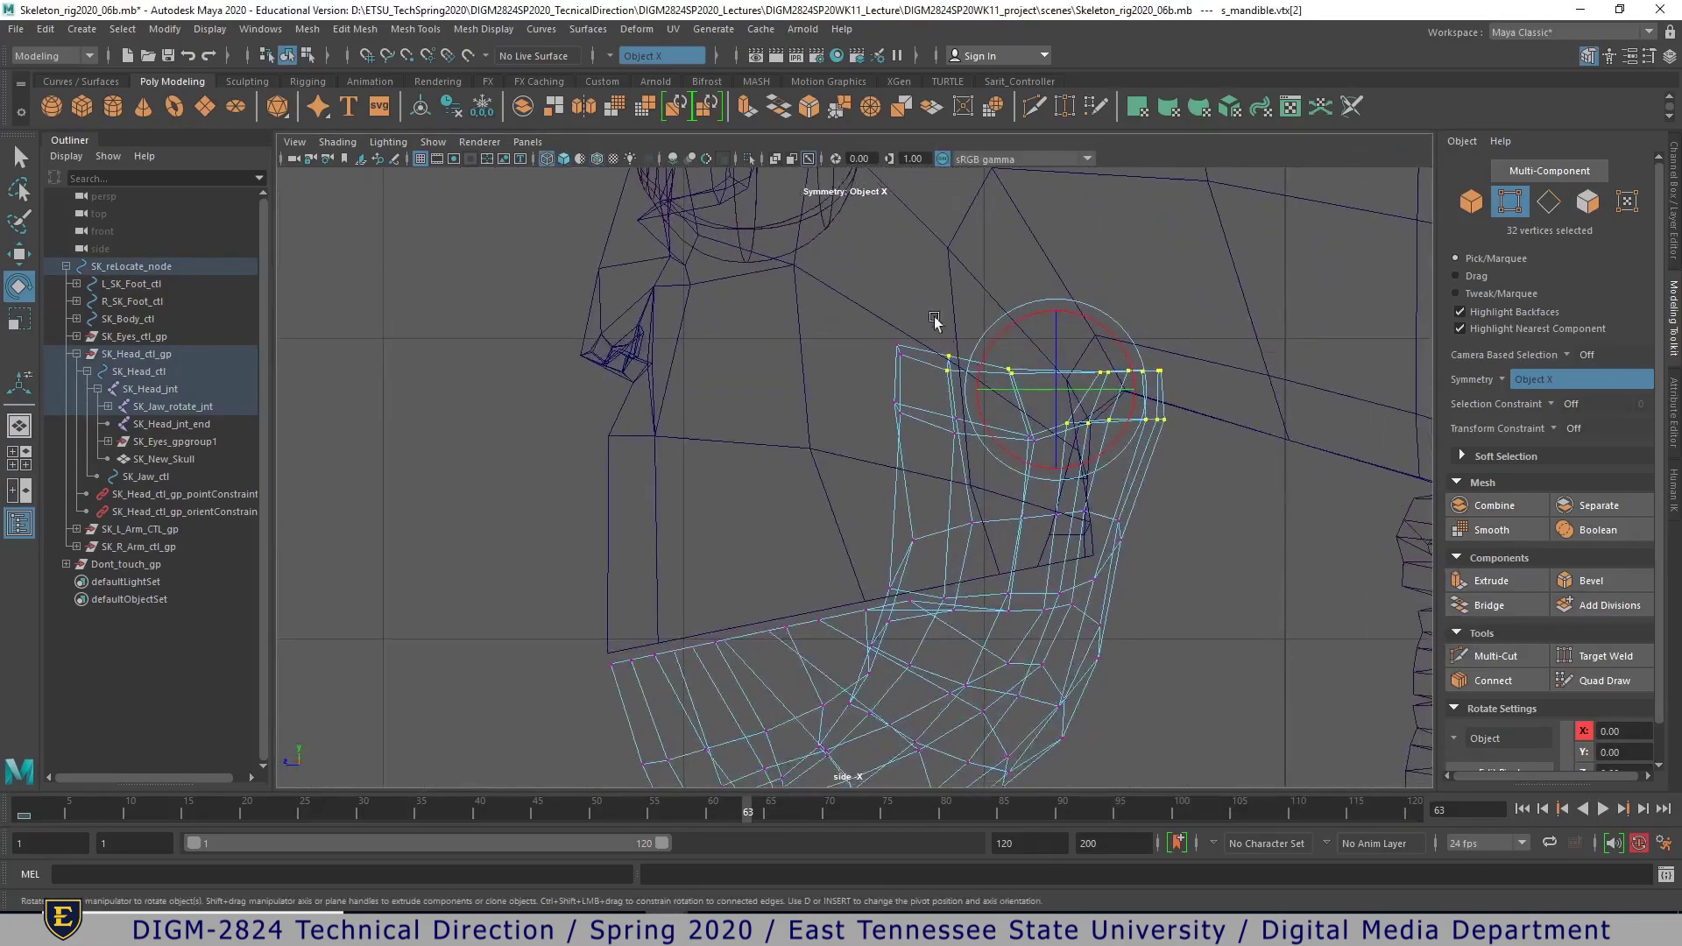
{"action": "left_click_drag", "start_coordinate": [1182, 391], "coordinate": [1182, 392]}
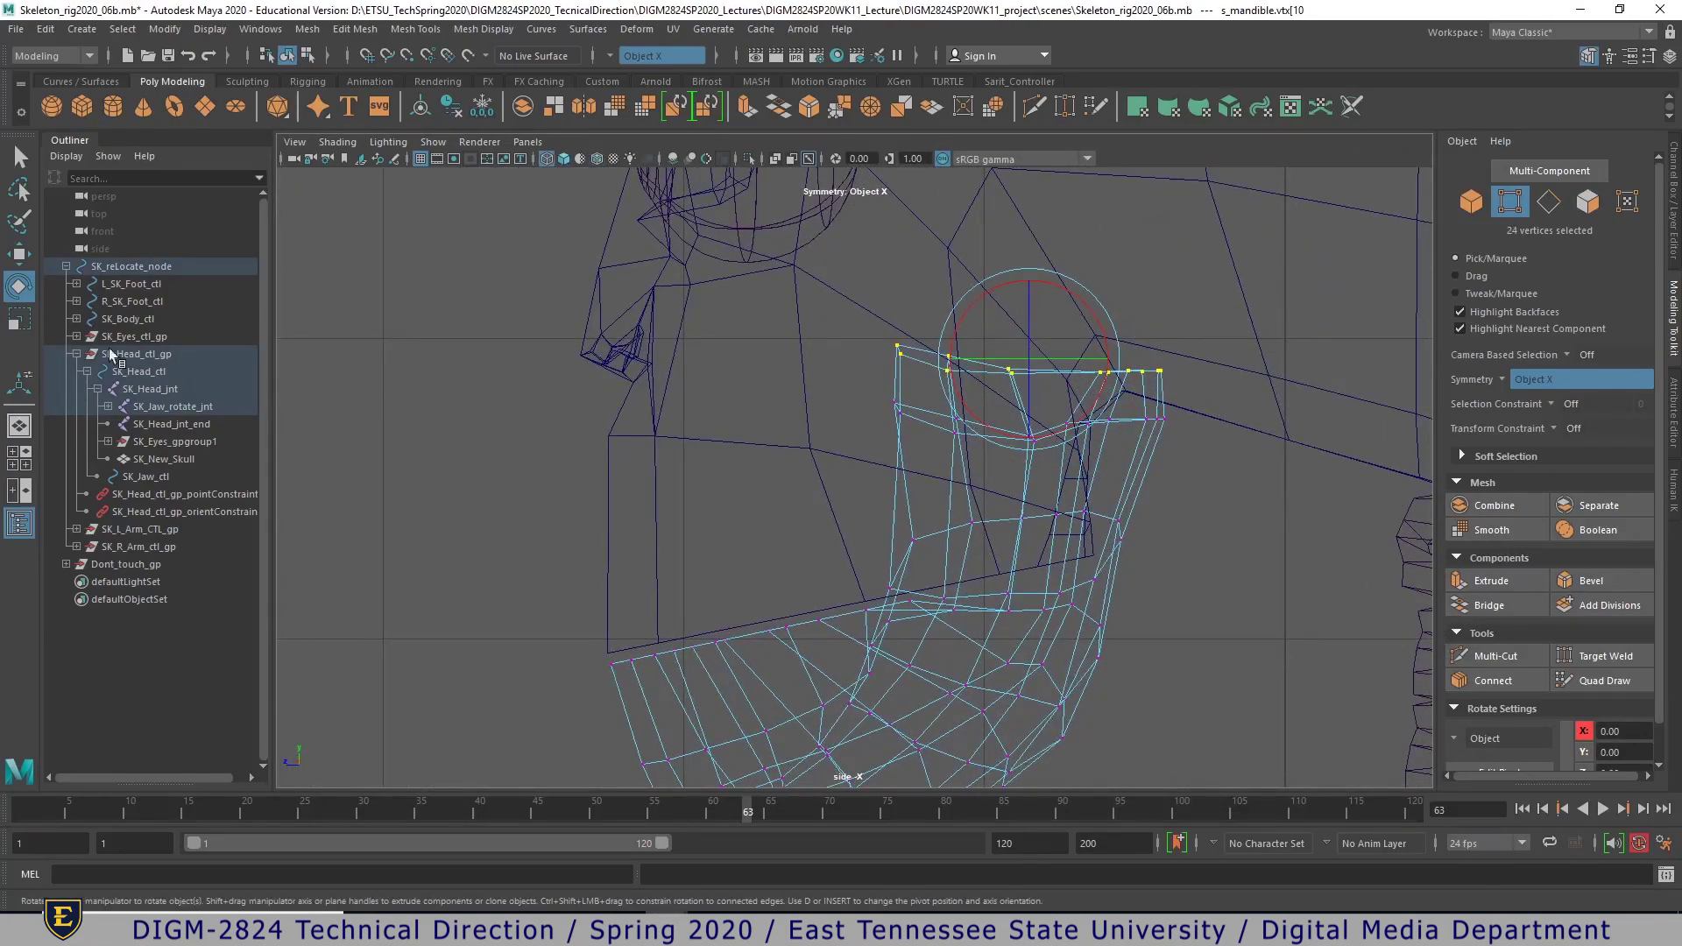
- Enable Soft Select for the Move tool with Surface falloff and a falloff radius of 0.92
{"action": "double_click", "coordinate": [18, 254]}
{"action": "left_click", "coordinate": [261, 539]}
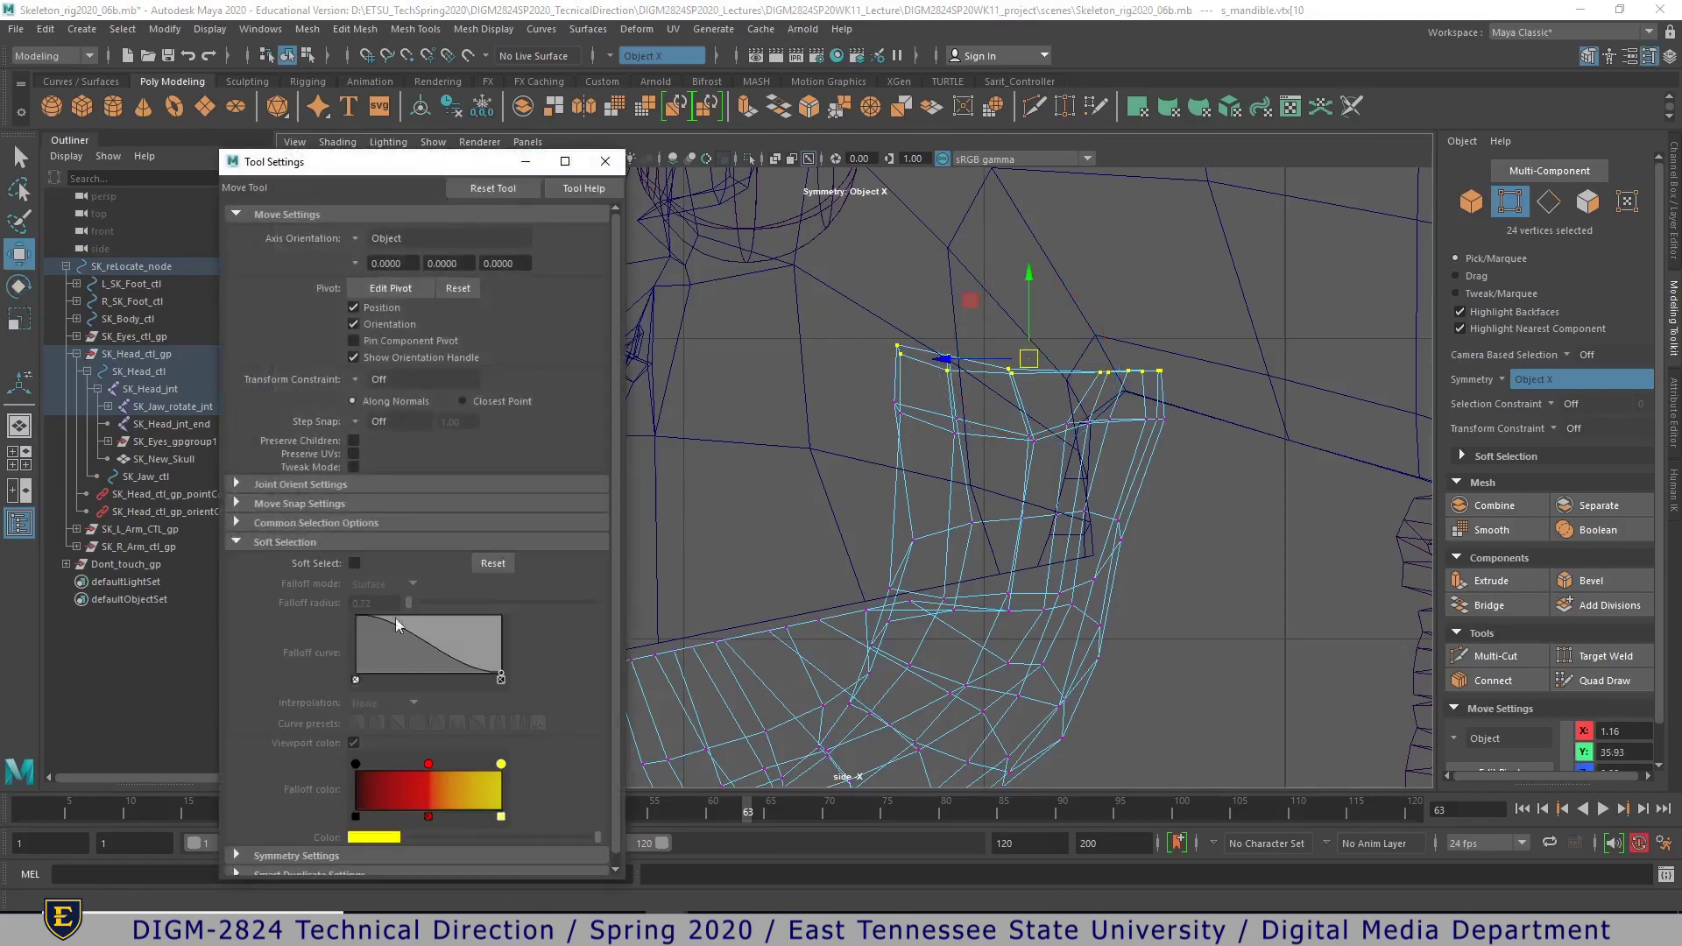
{"action": "left_click", "coordinate": [354, 563]}
{"action": "left_click", "coordinate": [382, 584]}
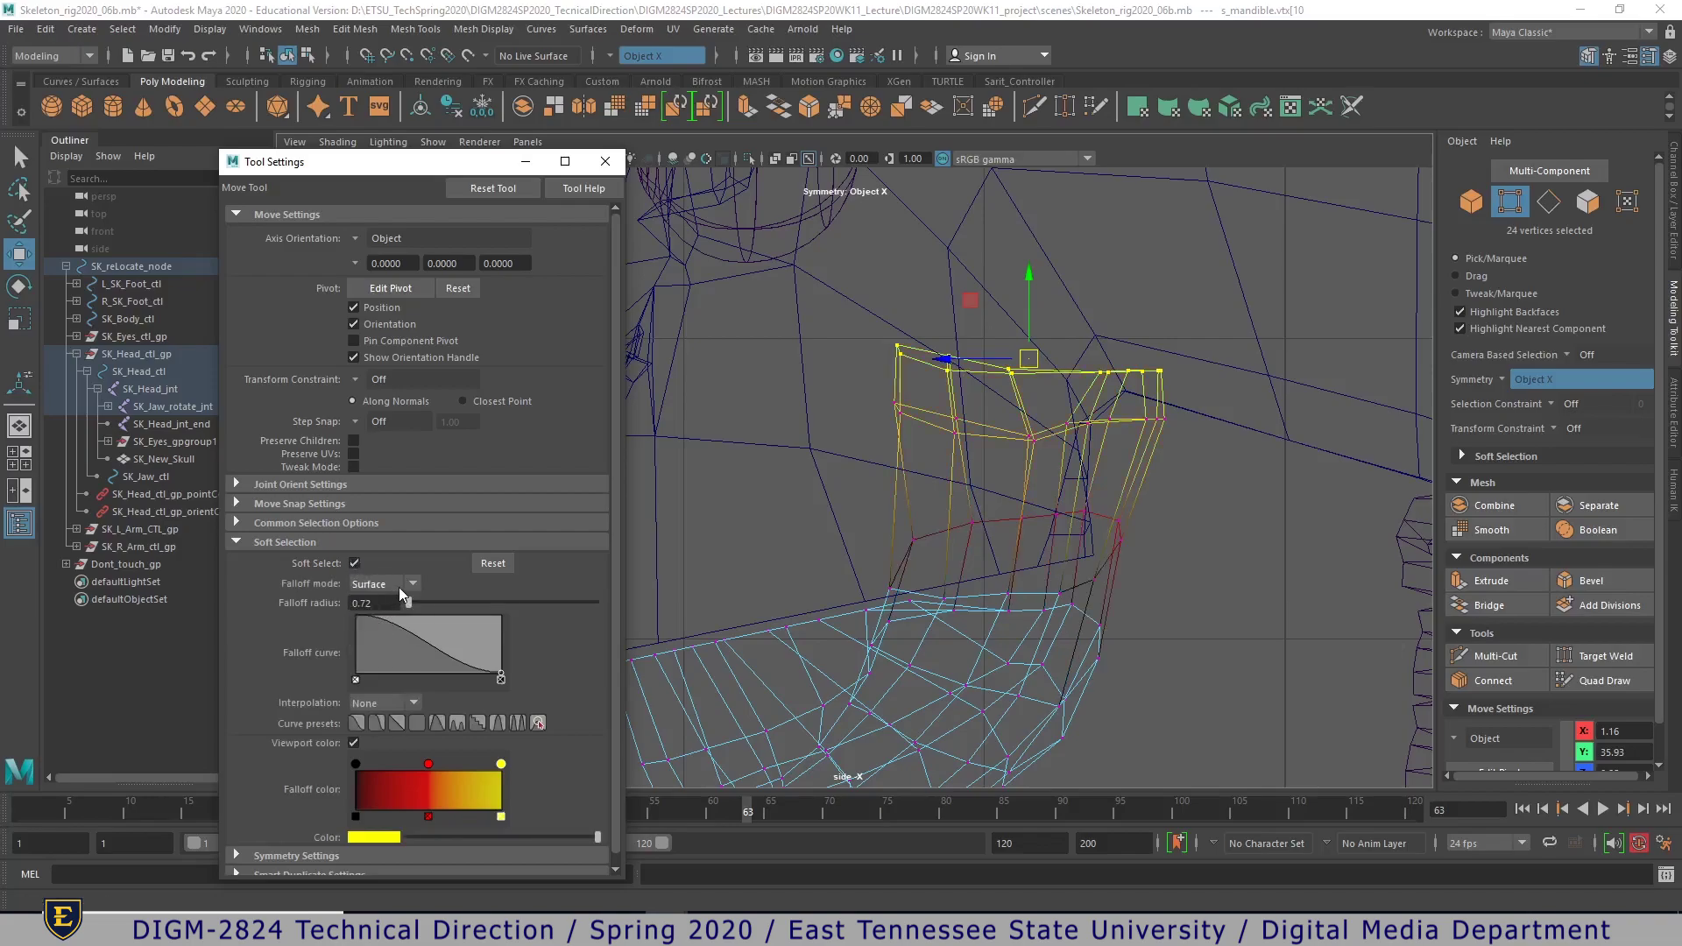
{"action": "scroll", "coordinate": [1086, 561], "scroll_direction": "down", "scroll_amount": 6}
{"action": "middle_click_drag", "start_coordinate": [1345, 588], "coordinate": [1427, 565], "text": "alt"}
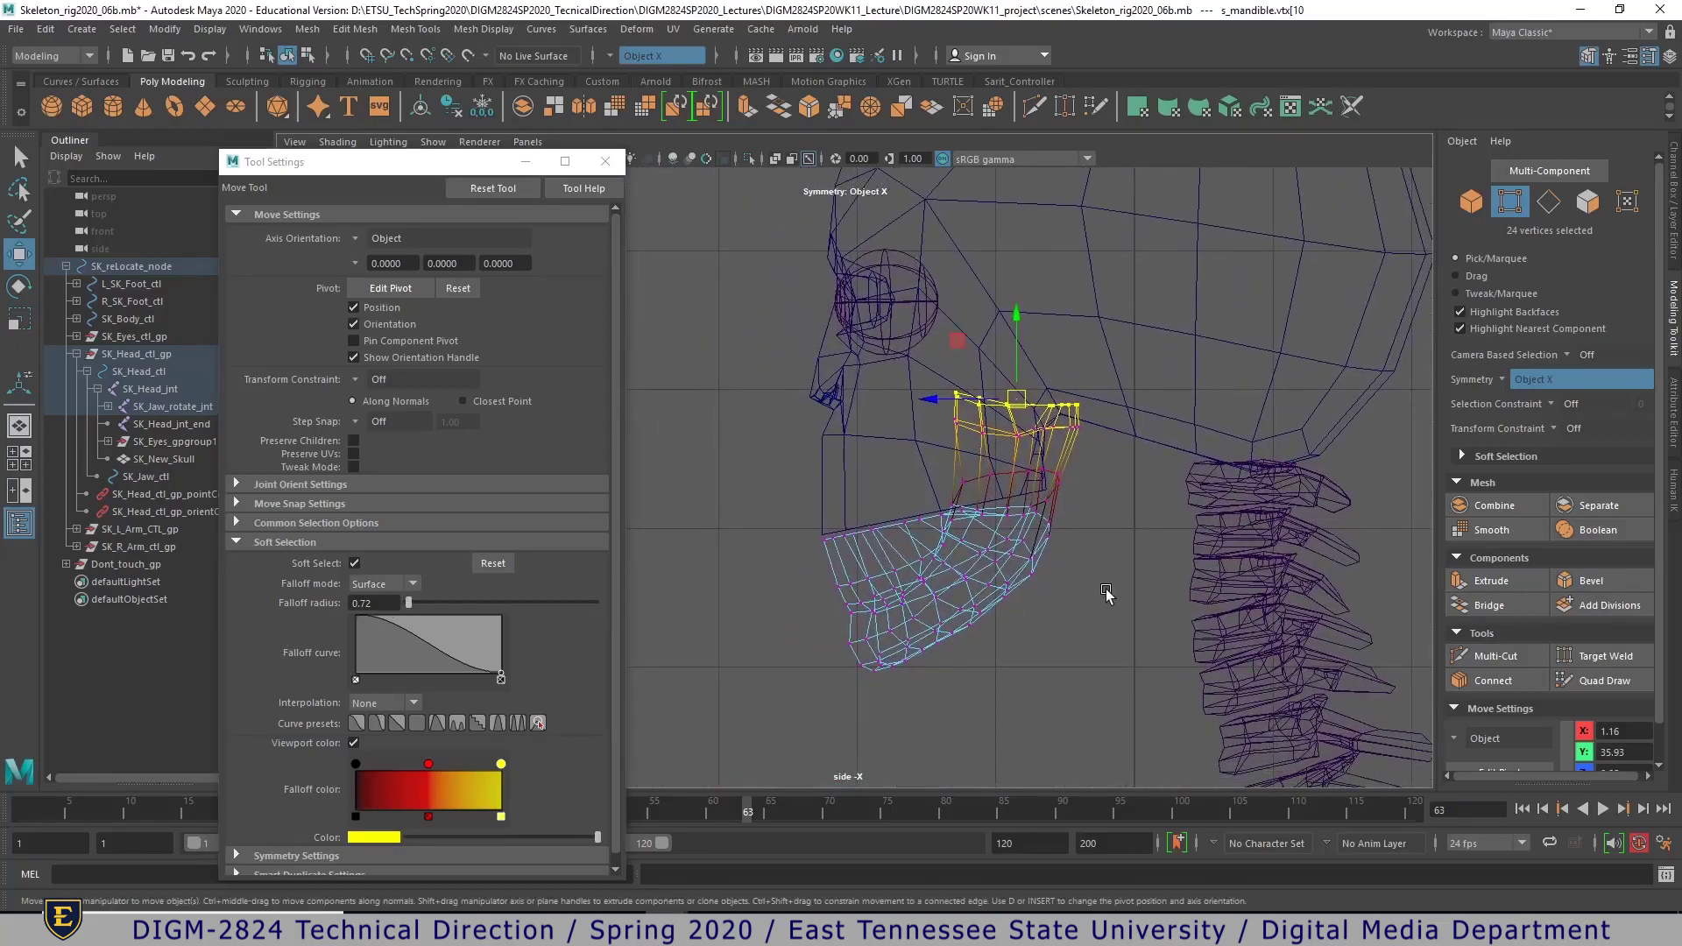
{"action": "key", "text": "b"}
{"action": "left_click_drag", "start_coordinate": [1028, 463], "coordinate": [1153, 488]}
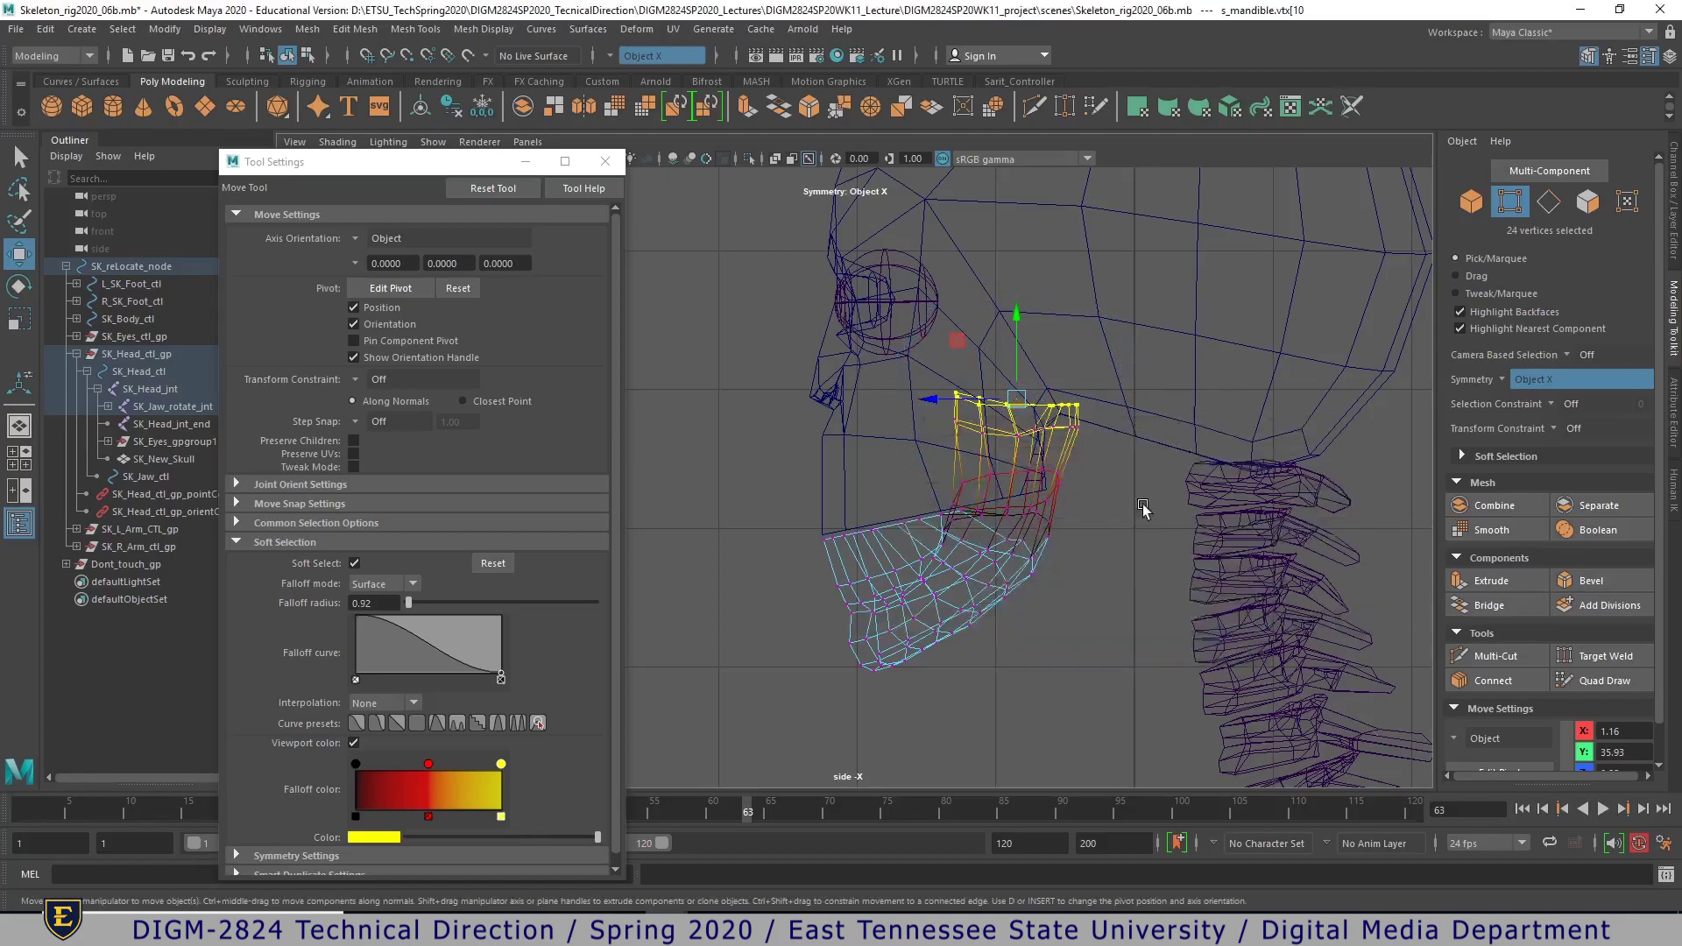
- Move the soft-selected upper ends of the mandible inward and backward beneath the skull in the perspective view
{"action": "key", "text": "space"}
{"action": "key", "text": "space"}
{"action": "left_click_drag", "start_coordinate": [923, 451], "coordinate": [841, 386], "text": "alt"}
{"action": "left_click_drag", "start_coordinate": [1051, 328], "coordinate": [897, 379]}
{"action": "left_click_drag", "start_coordinate": [812, 311], "coordinate": [832, 317]}
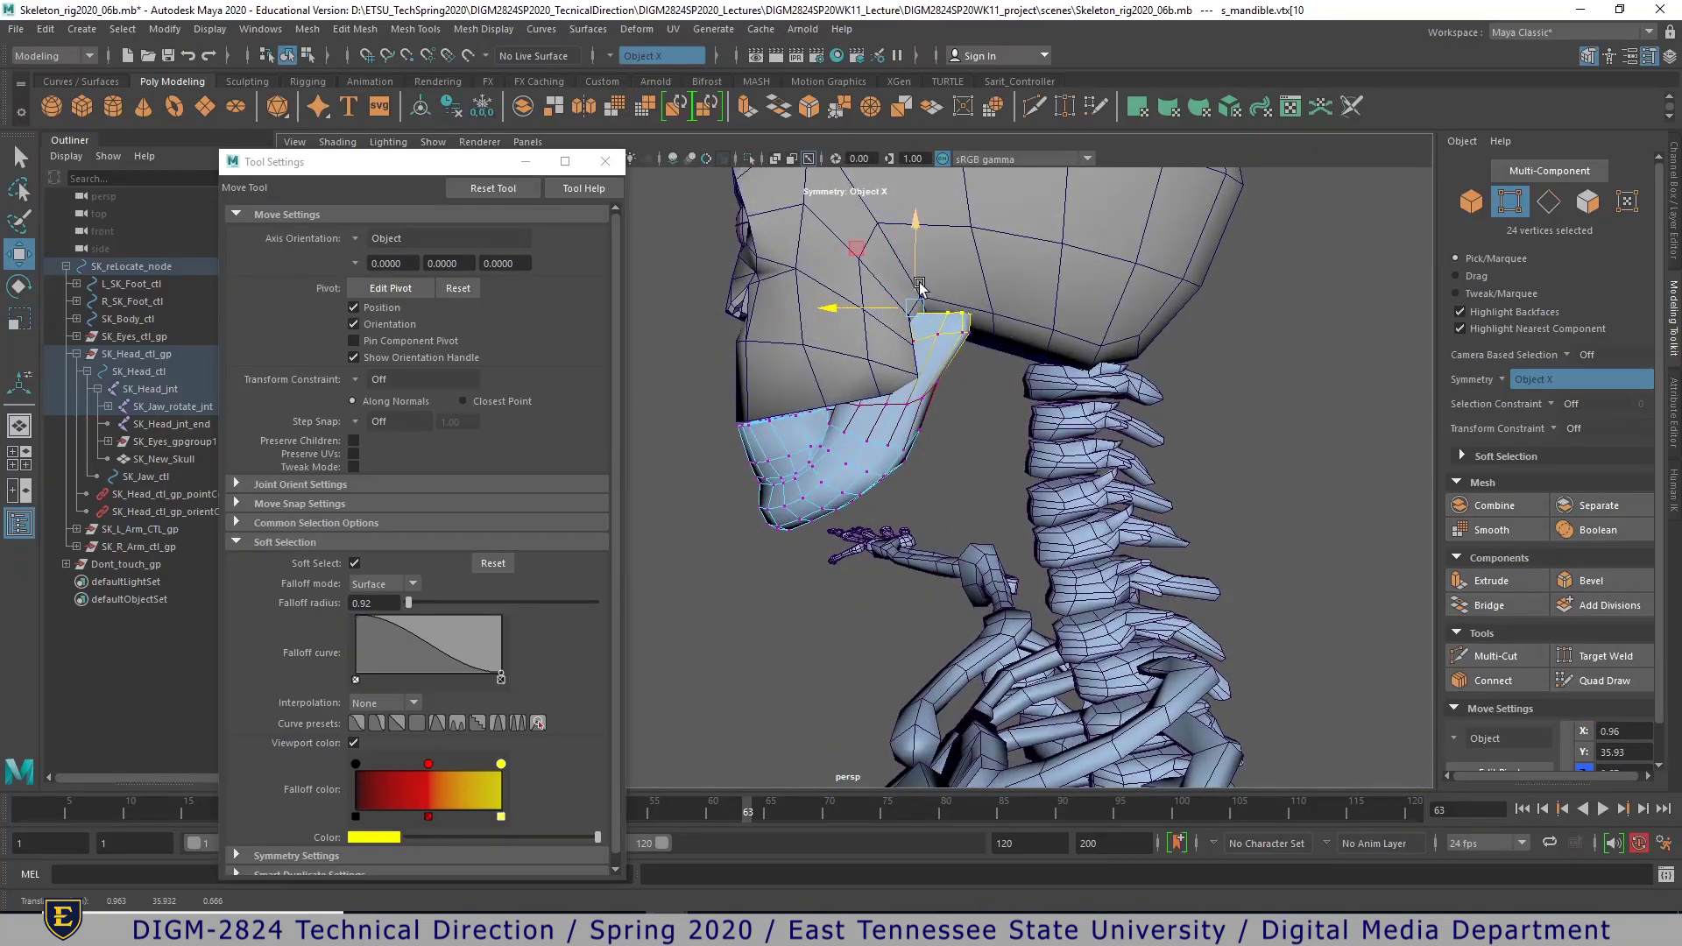
- Rotate the upper ends of the mandible's rear branches so they tilt down toward the back of the skull
{"action": "key", "text": "e"}
{"action": "left_click_drag", "start_coordinate": [876, 377], "coordinate": [868, 359]}
{"action": "key", "text": "space"}
{"action": "key", "text": "space"}
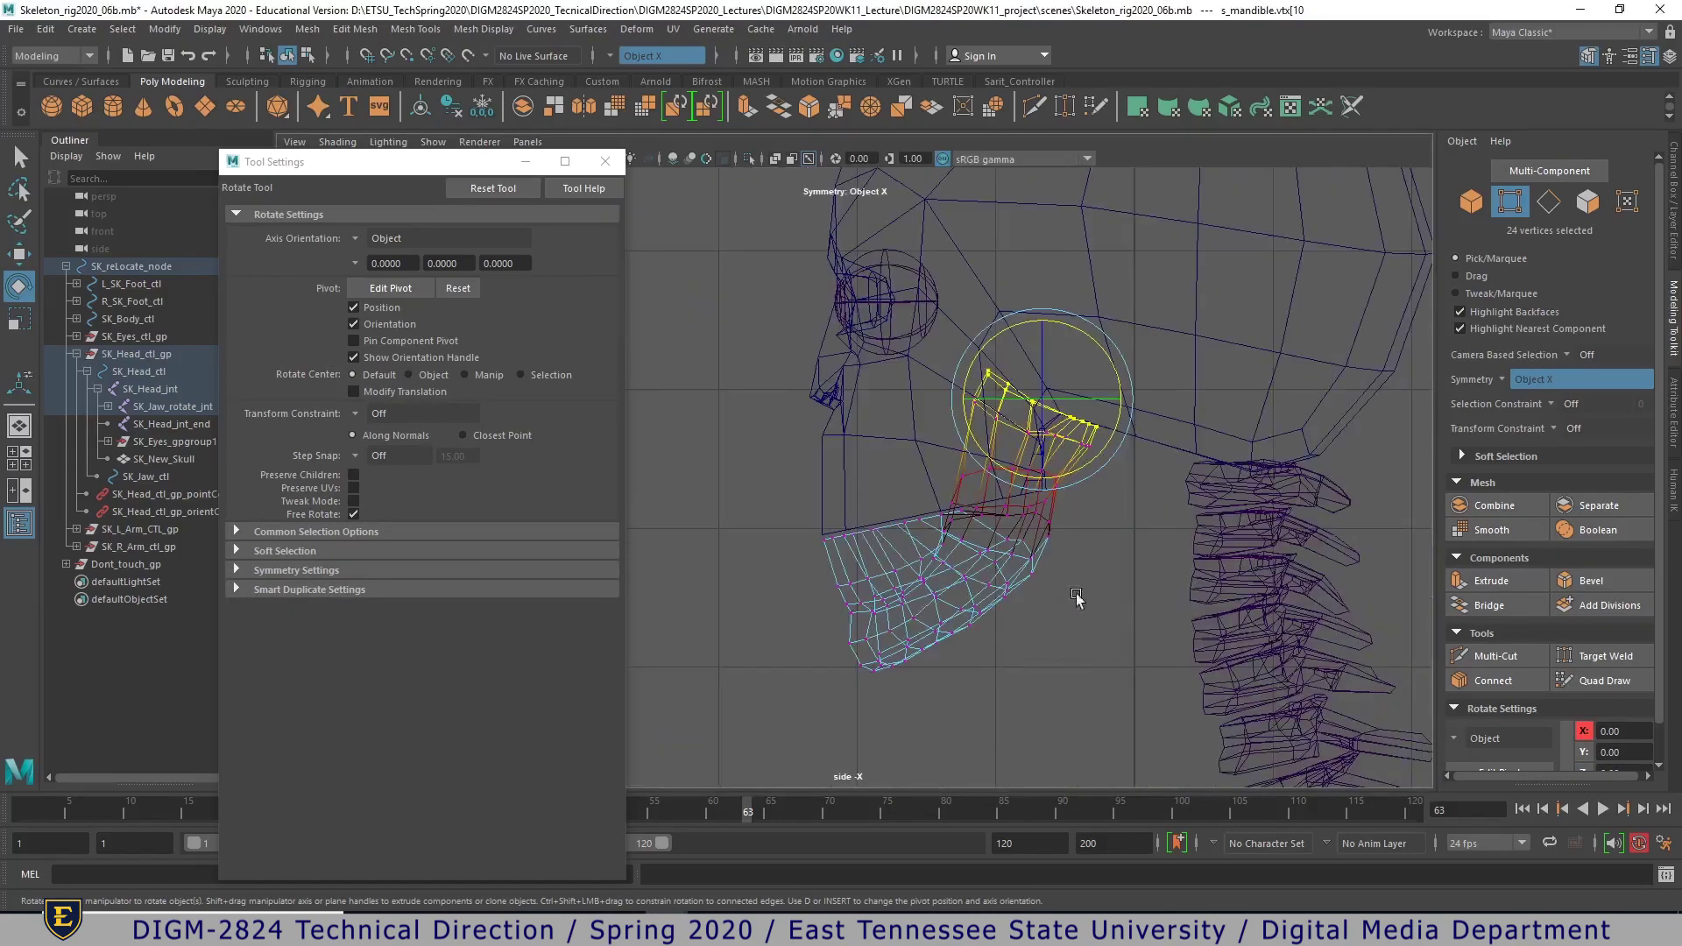
{"action": "left_click_drag", "start_coordinate": [1011, 446], "coordinate": [988, 454]}
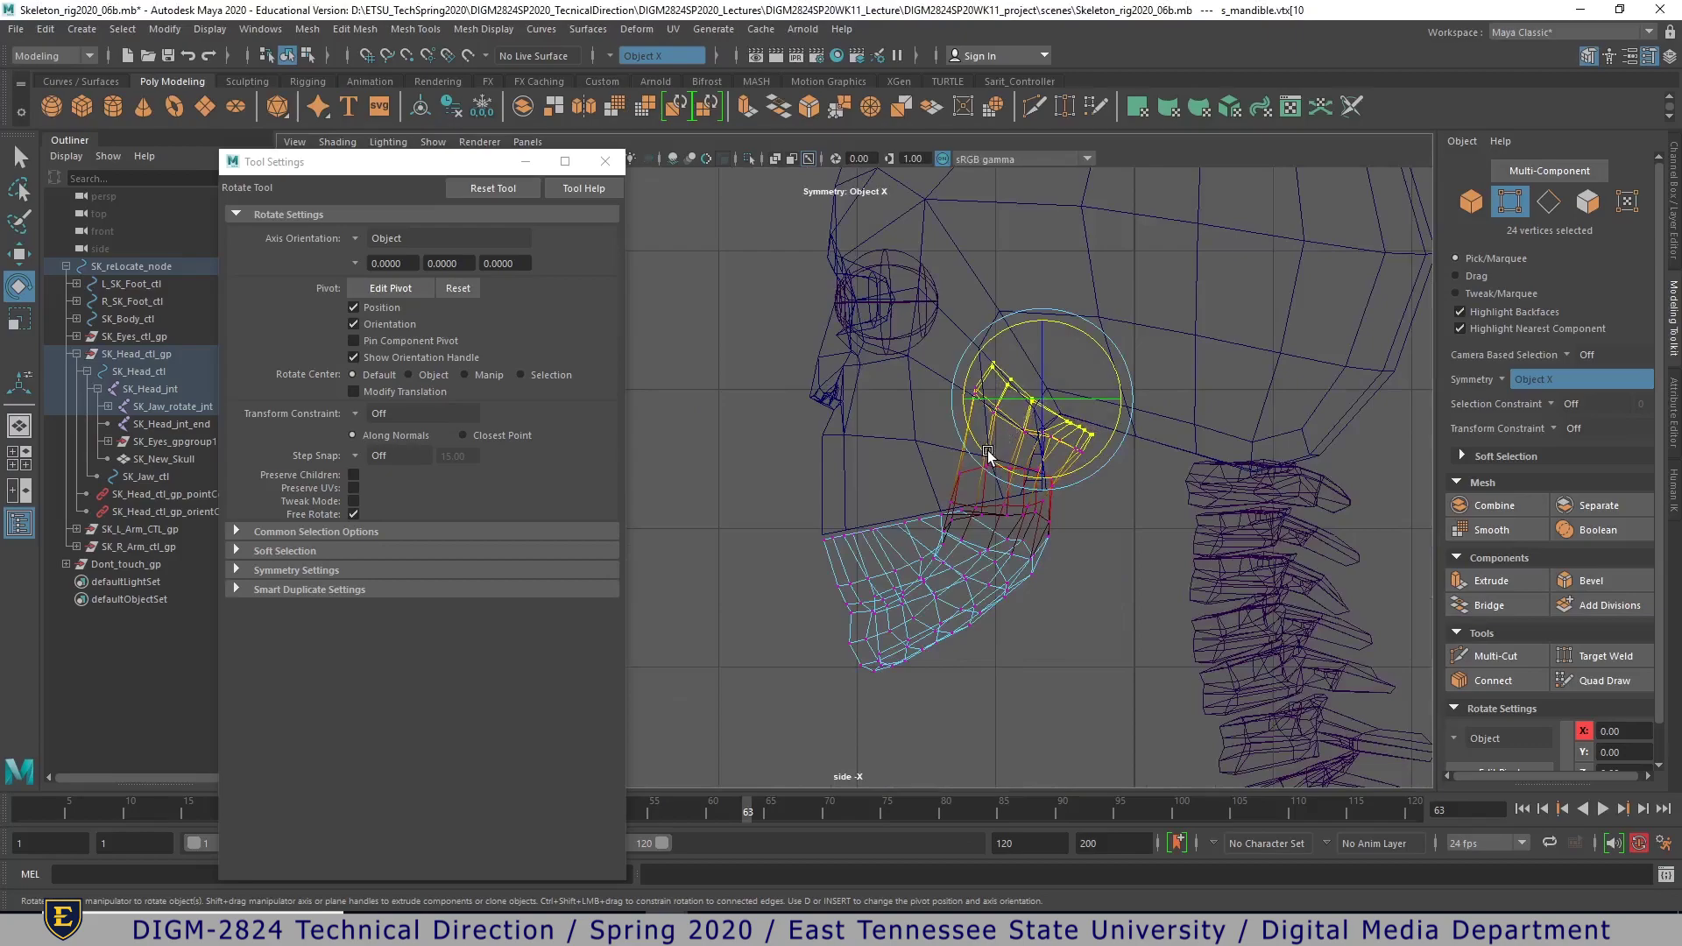
- Try to adjust the rotation pivot of the mandible's upper ends, and undo the changes
{"action": "key", "text": "d"}
{"action": "left_click_drag", "start_coordinate": [1048, 438], "coordinate": [1095, 448]}
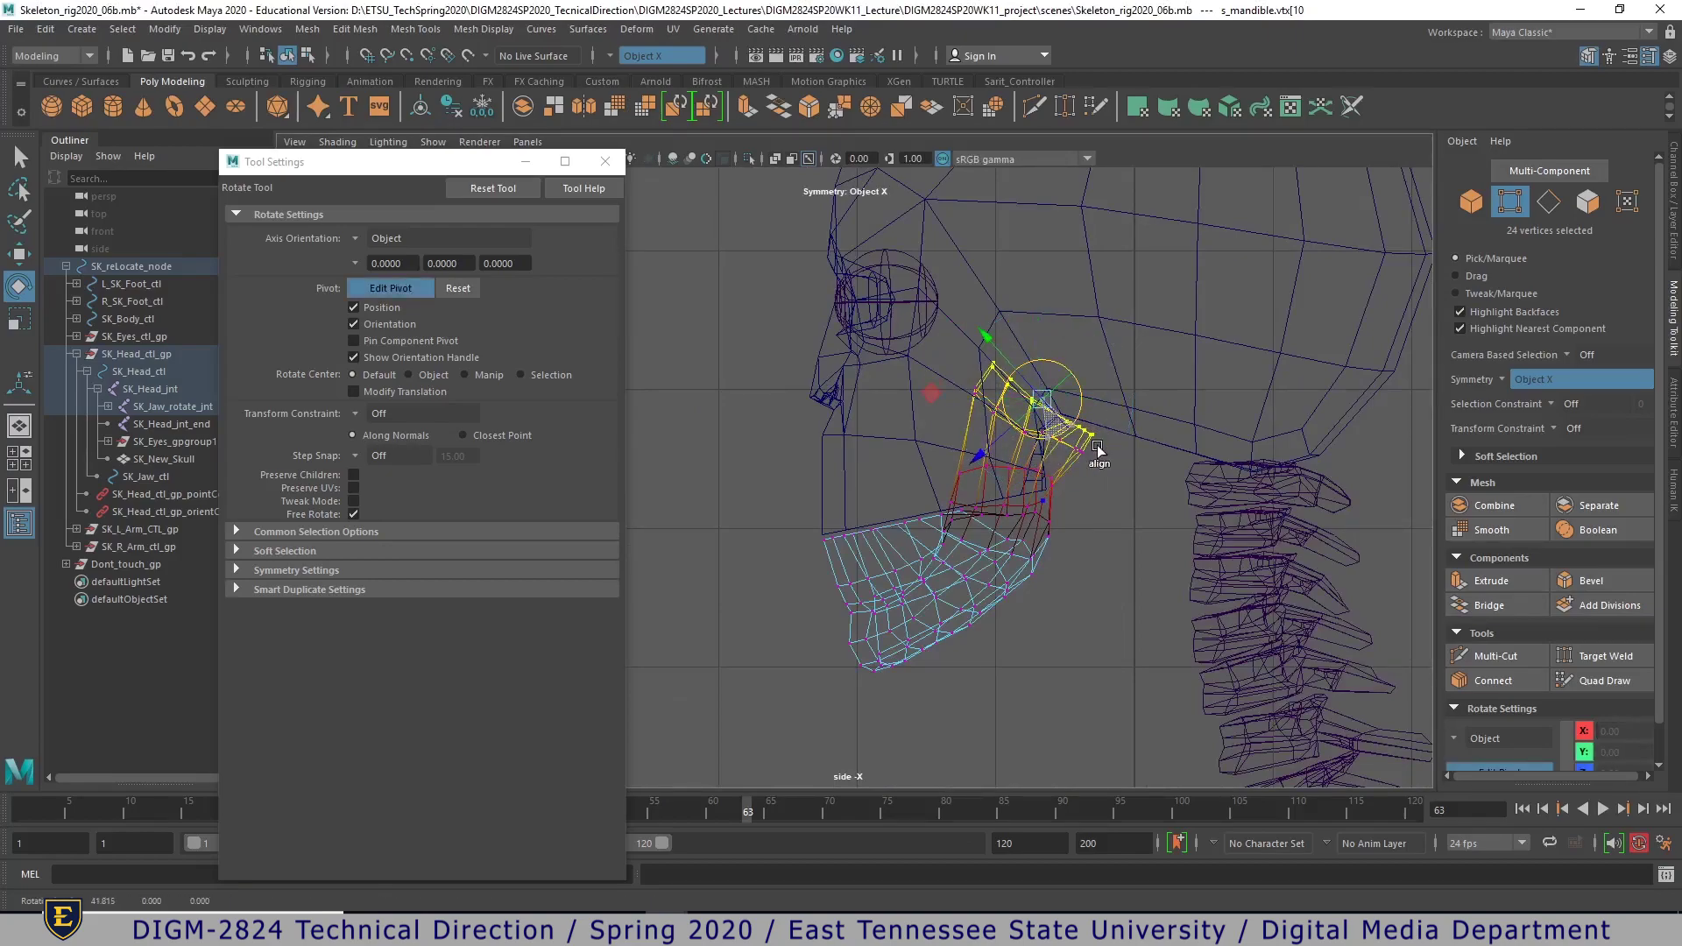
{"action": "key", "text": "ctrl+z"}
{"action": "key", "text": "v"}
{"action": "left_click_drag", "start_coordinate": [1047, 440], "coordinate": [1202, 476]}
{"action": "key", "text": "ctrl+z"}
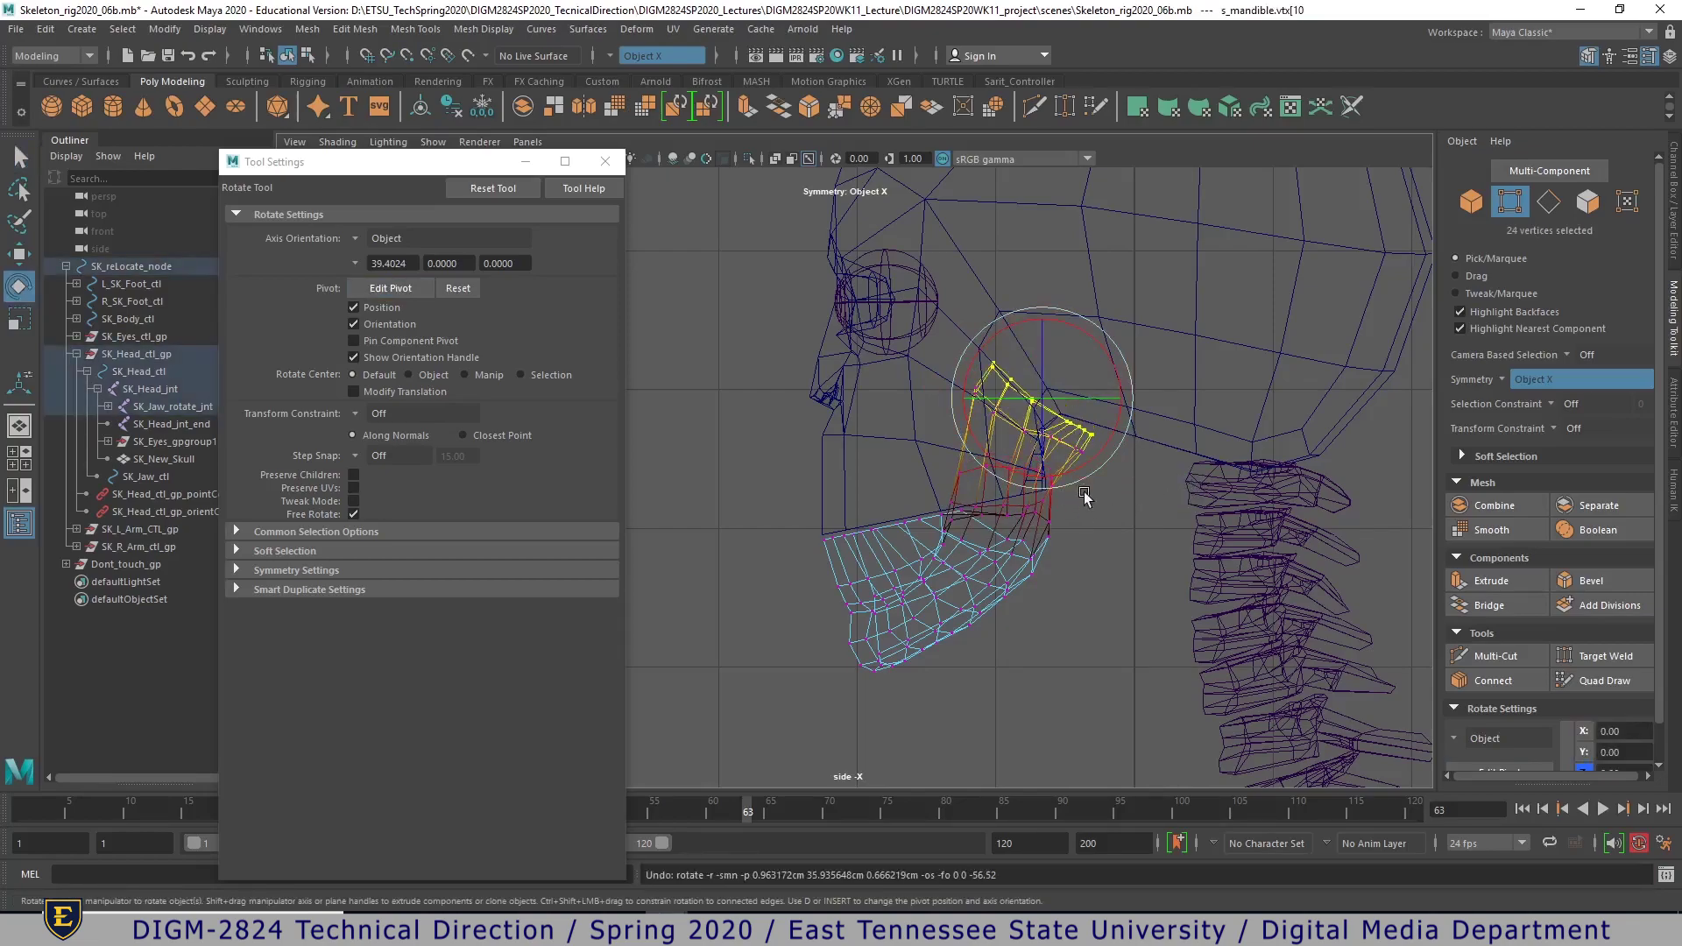
- Increase the soft selection falloff radius to 1.04 and move the mandible's upper ends backward and slightly down
{"action": "left_click_drag", "start_coordinate": [1199, 527], "coordinate": [1224, 538]}
{"action": "key", "text": "w"}
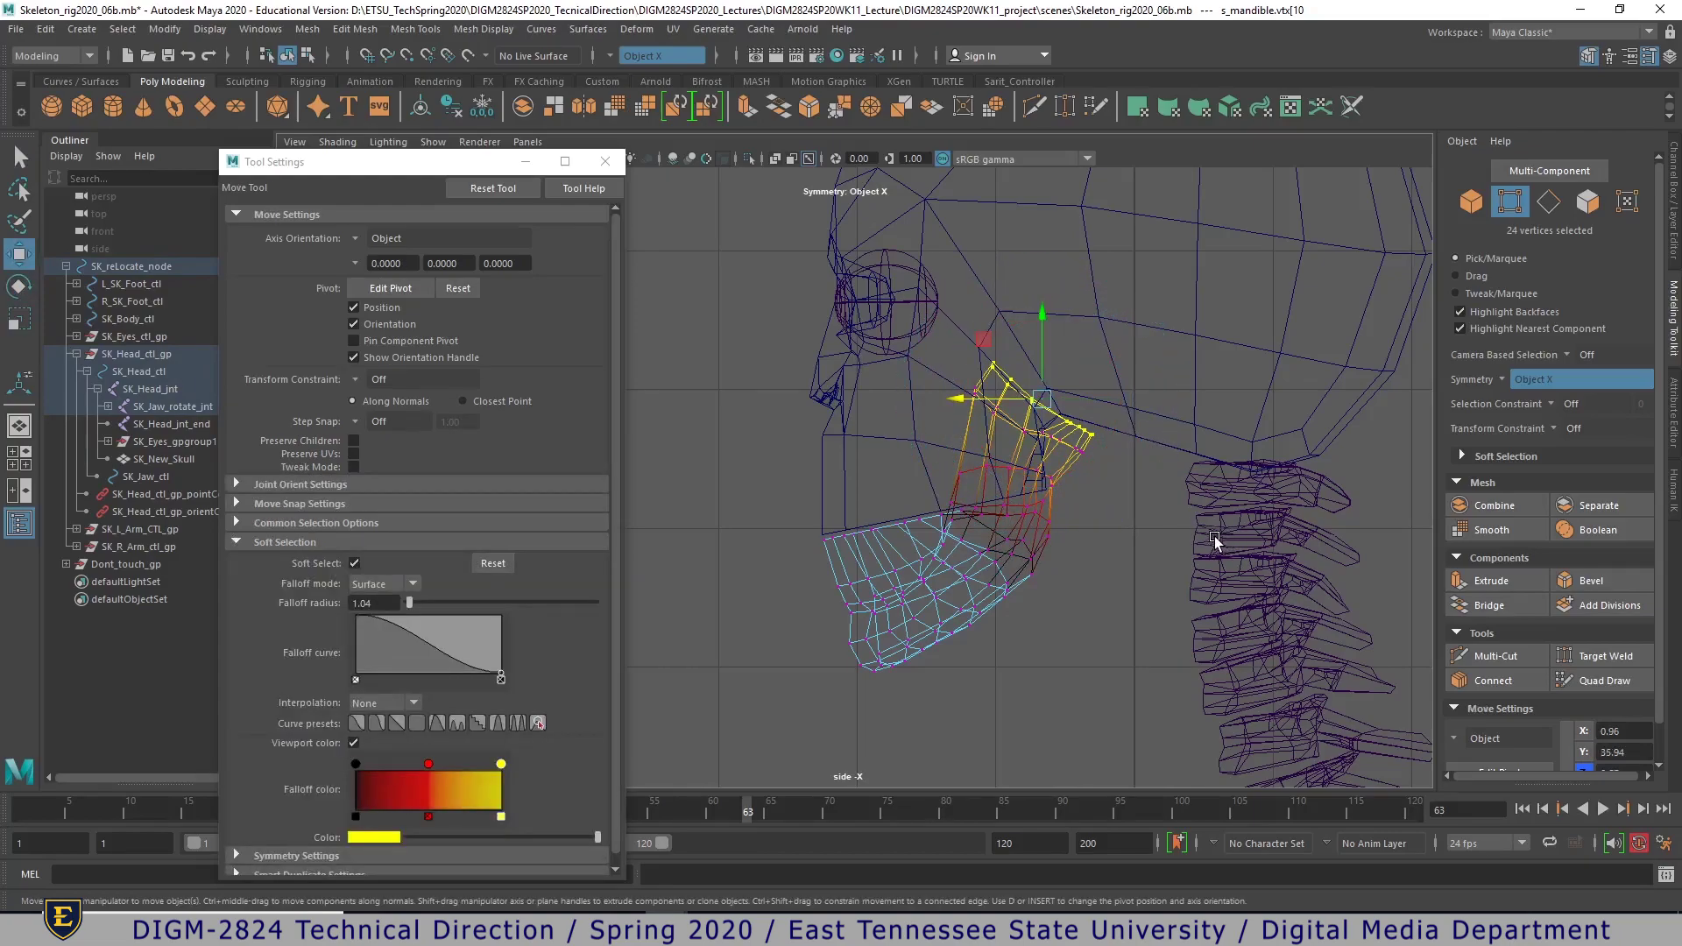
{"action": "left_click_drag", "start_coordinate": [1083, 440], "coordinate": [1095, 418]}
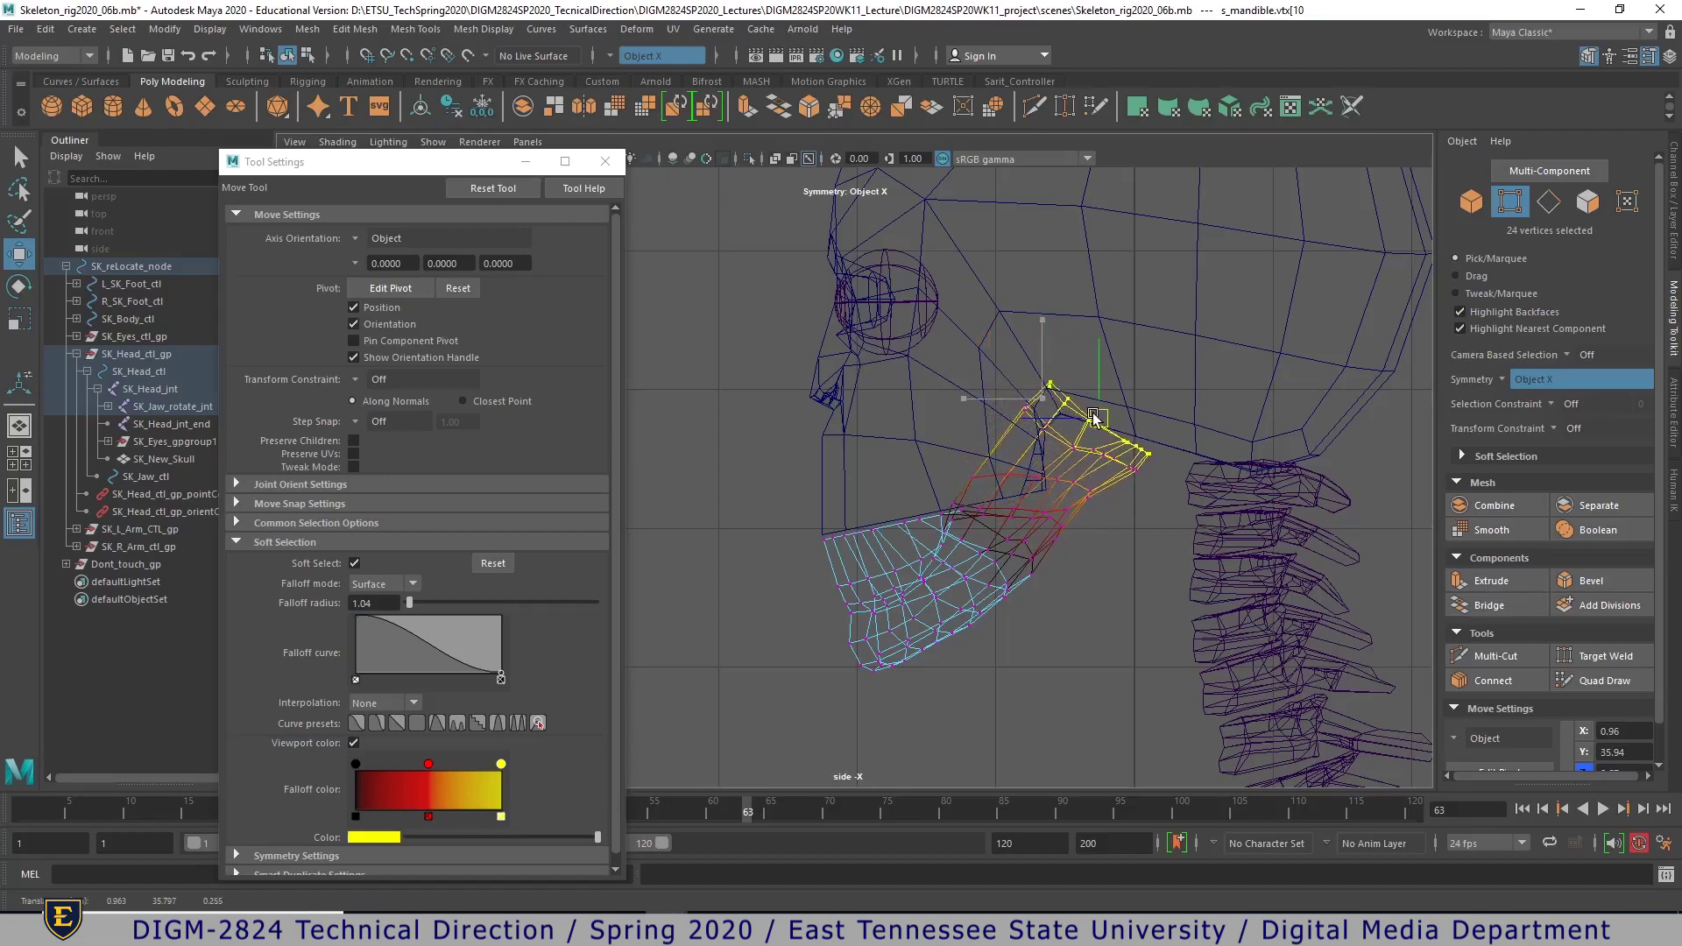
- Rotate the mandible's upper ends to follow the skull's underside and display the side view shaded
{"action": "key", "text": "e"}
{"action": "left_click_drag", "start_coordinate": [1050, 357], "coordinate": [1039, 383]}
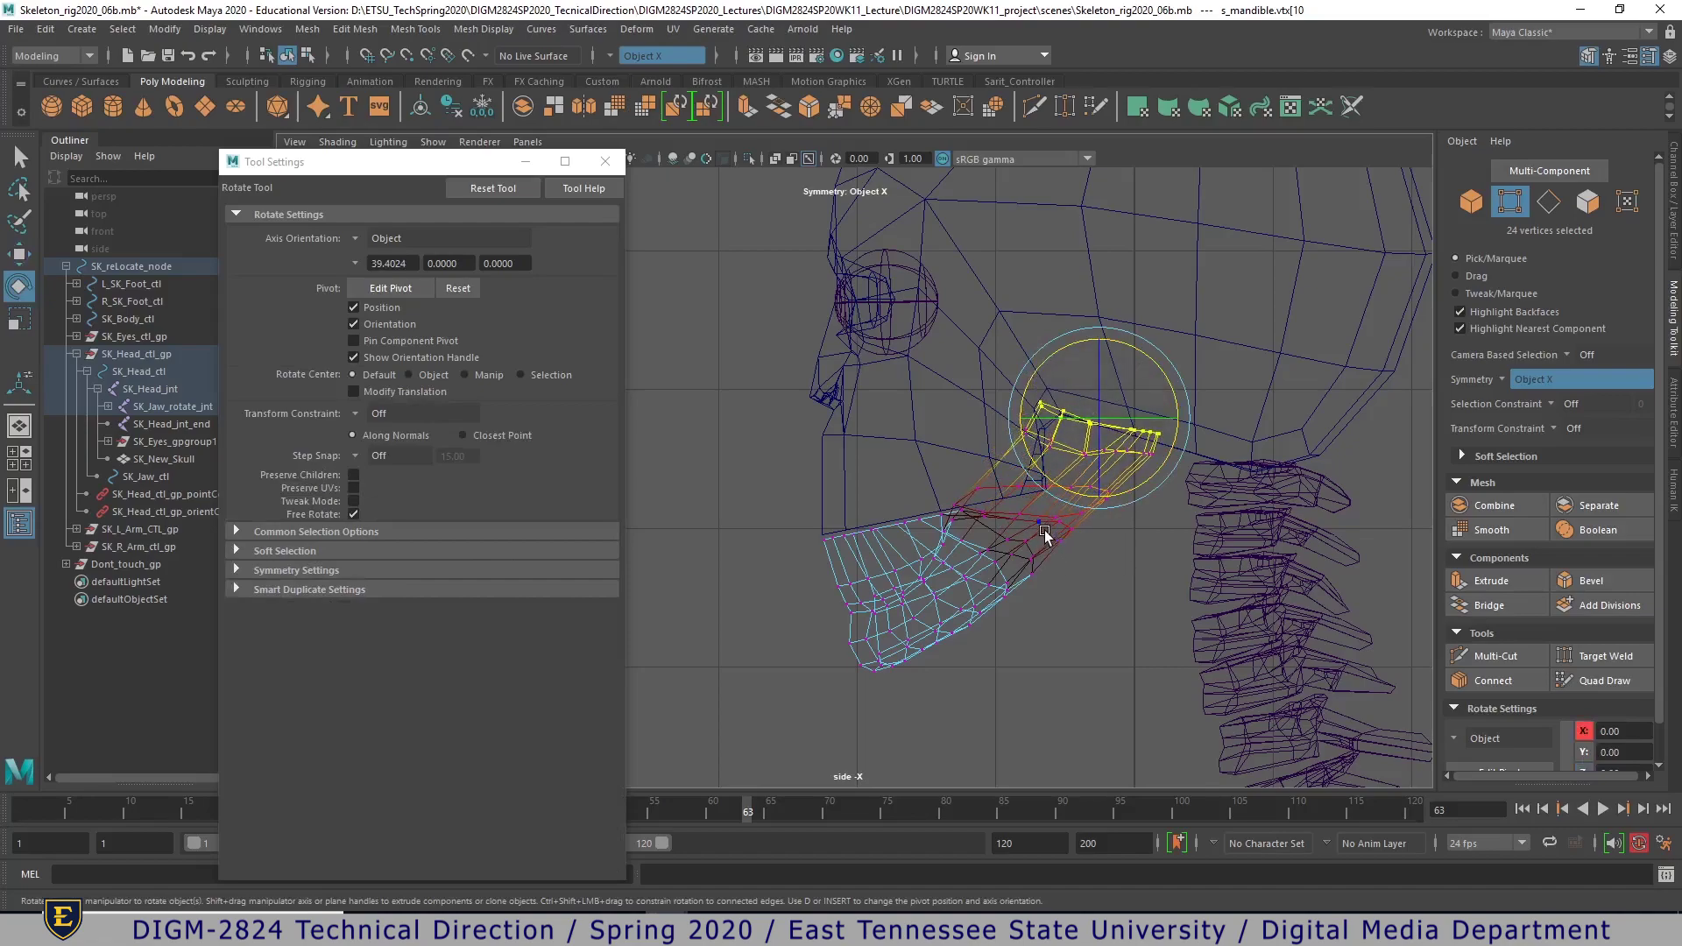
{"action": "key", "text": "5"}
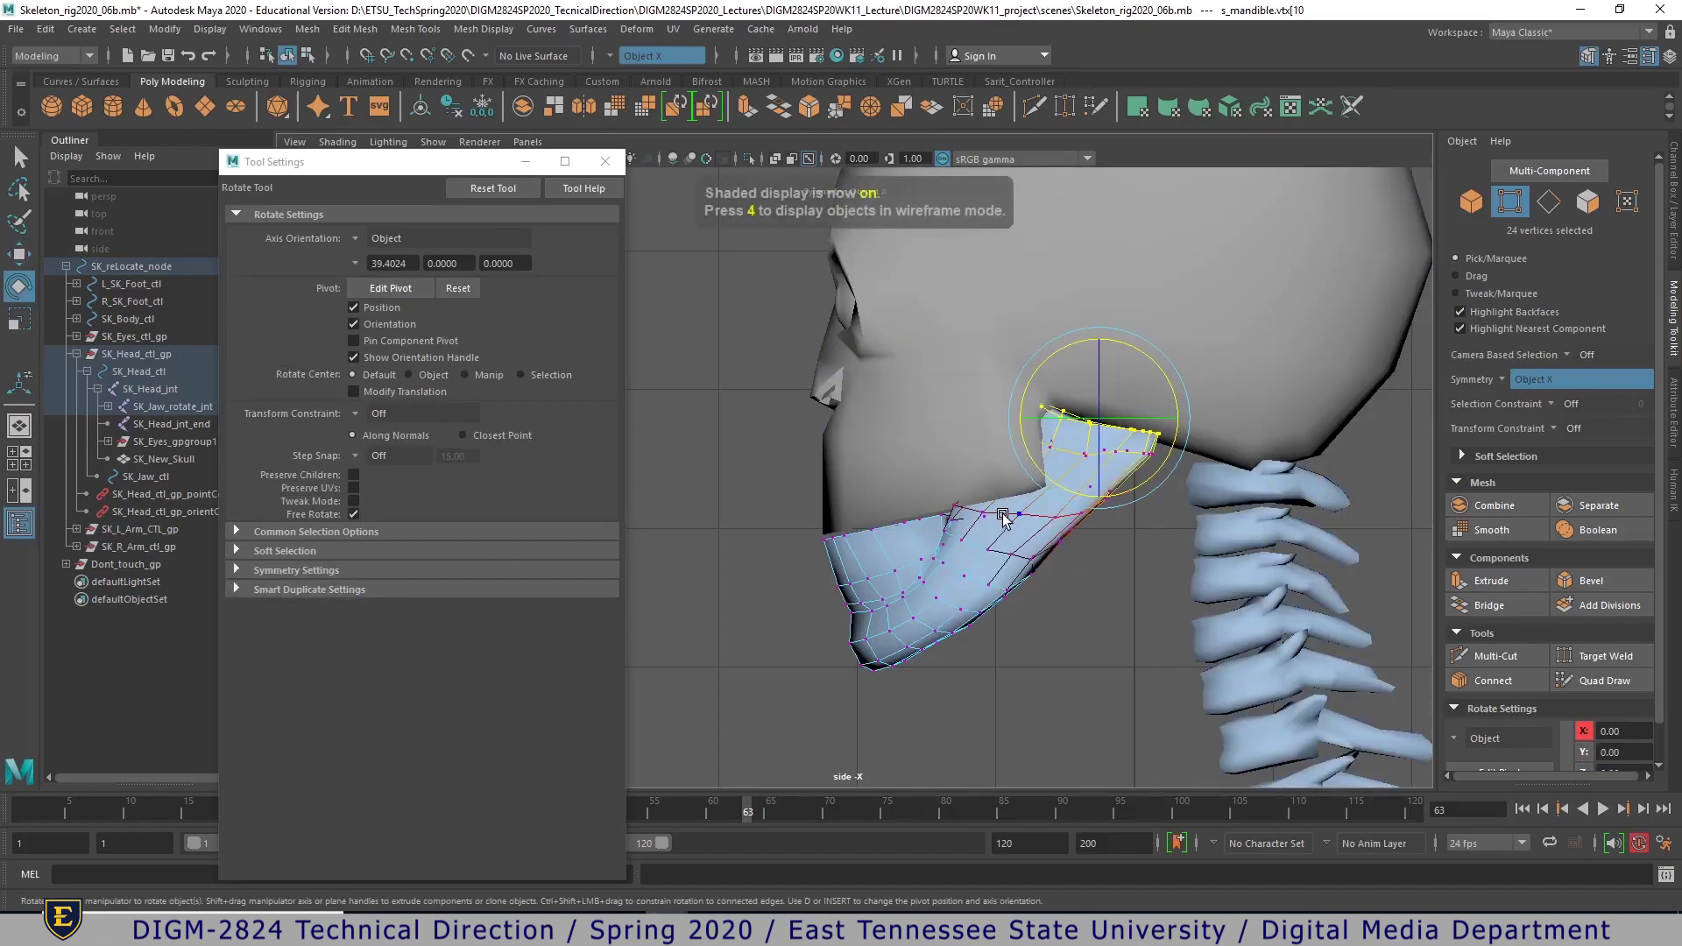
- Select the edge loop crossing the mandible's rear branches in the perspective view, with Object X symmetry
{"action": "key", "text": "space"}
{"action": "key", "text": "space"}
{"action": "left_click_drag", "start_coordinate": [1186, 358], "coordinate": [1165, 418], "text": "alt"}
{"action": "right_click_drag", "start_coordinate": [958, 434], "coordinate": [1069, 427]}
{"action": "double_click", "coordinate": [954, 415]}
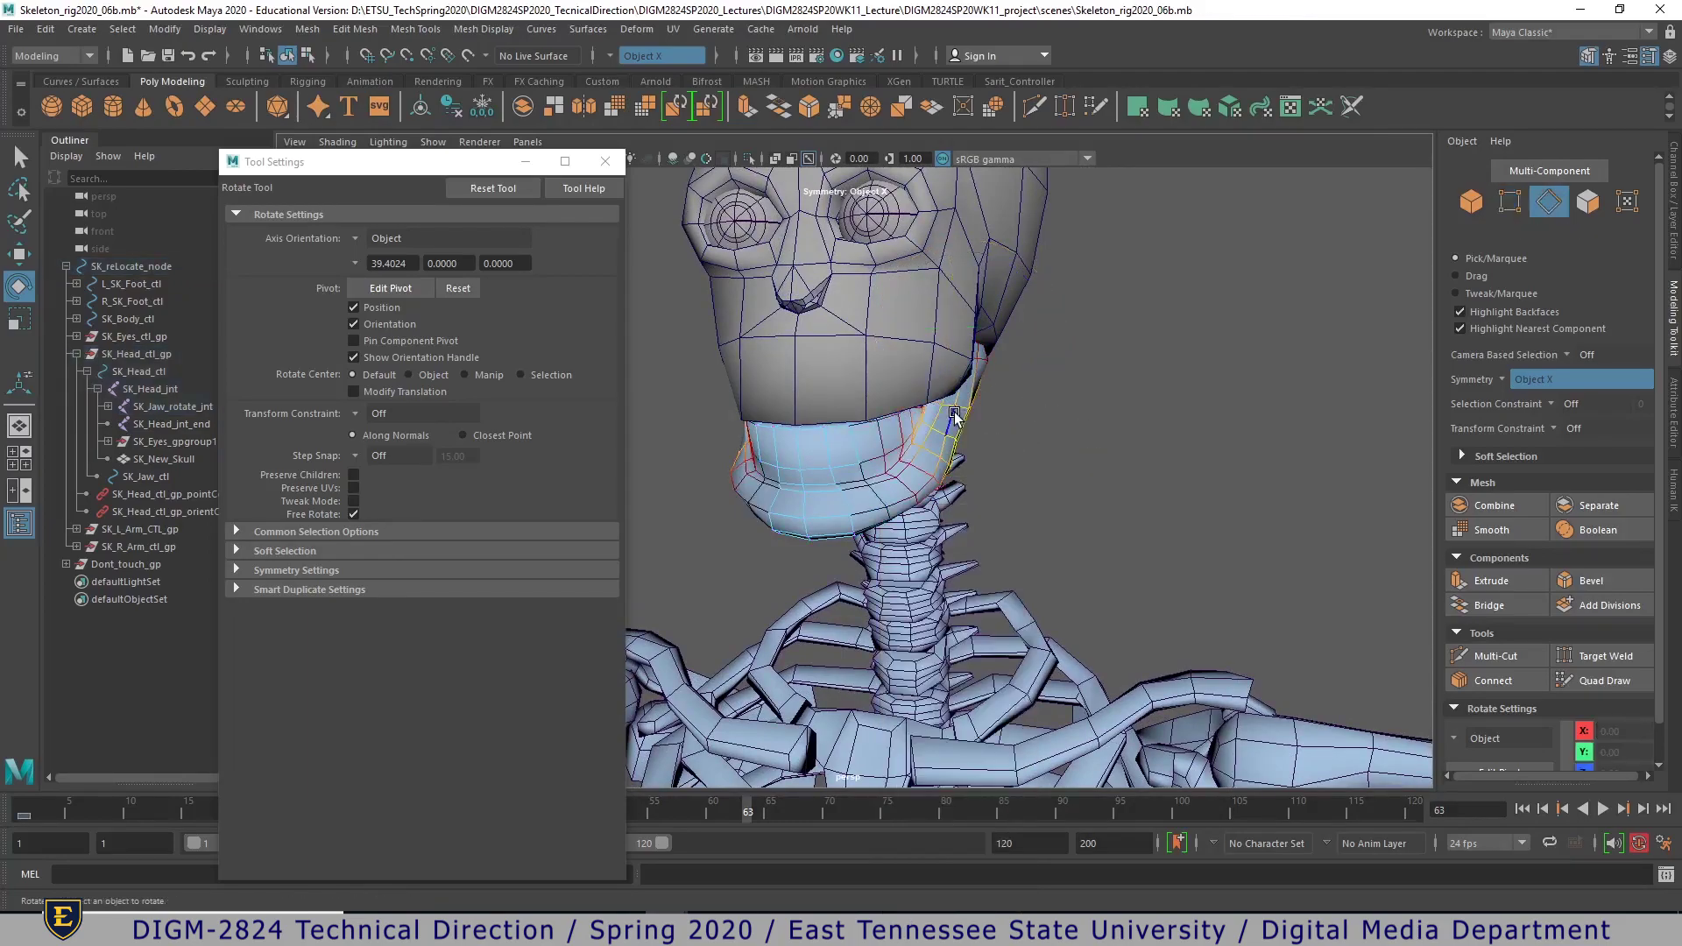
{"action": "double_click", "coordinate": [950, 405]}
{"action": "left_click_drag", "start_coordinate": [1086, 416], "coordinate": [938, 449], "text": "alt"}
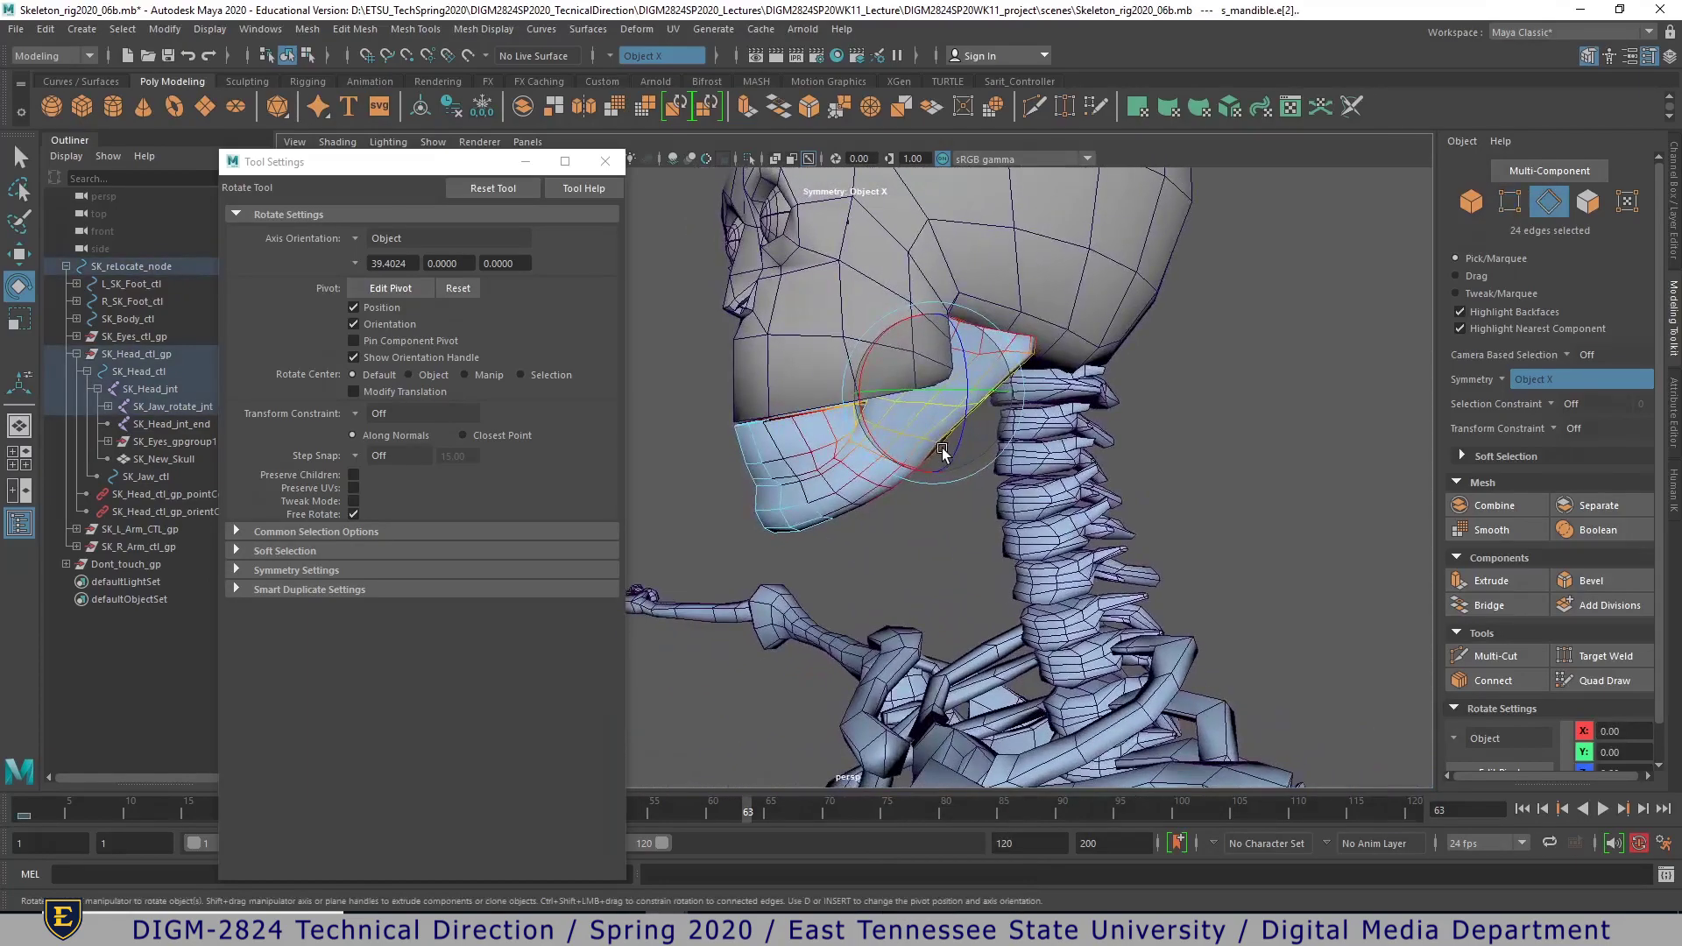
- Turn off soft selection and move the edge loop across the mandible's rear branches slightly backward
{"action": "key", "text": "w"}
{"action": "left_click_drag", "start_coordinate": [880, 395], "coordinate": [891, 397]}
{"action": "key", "text": "ctrl+z"}
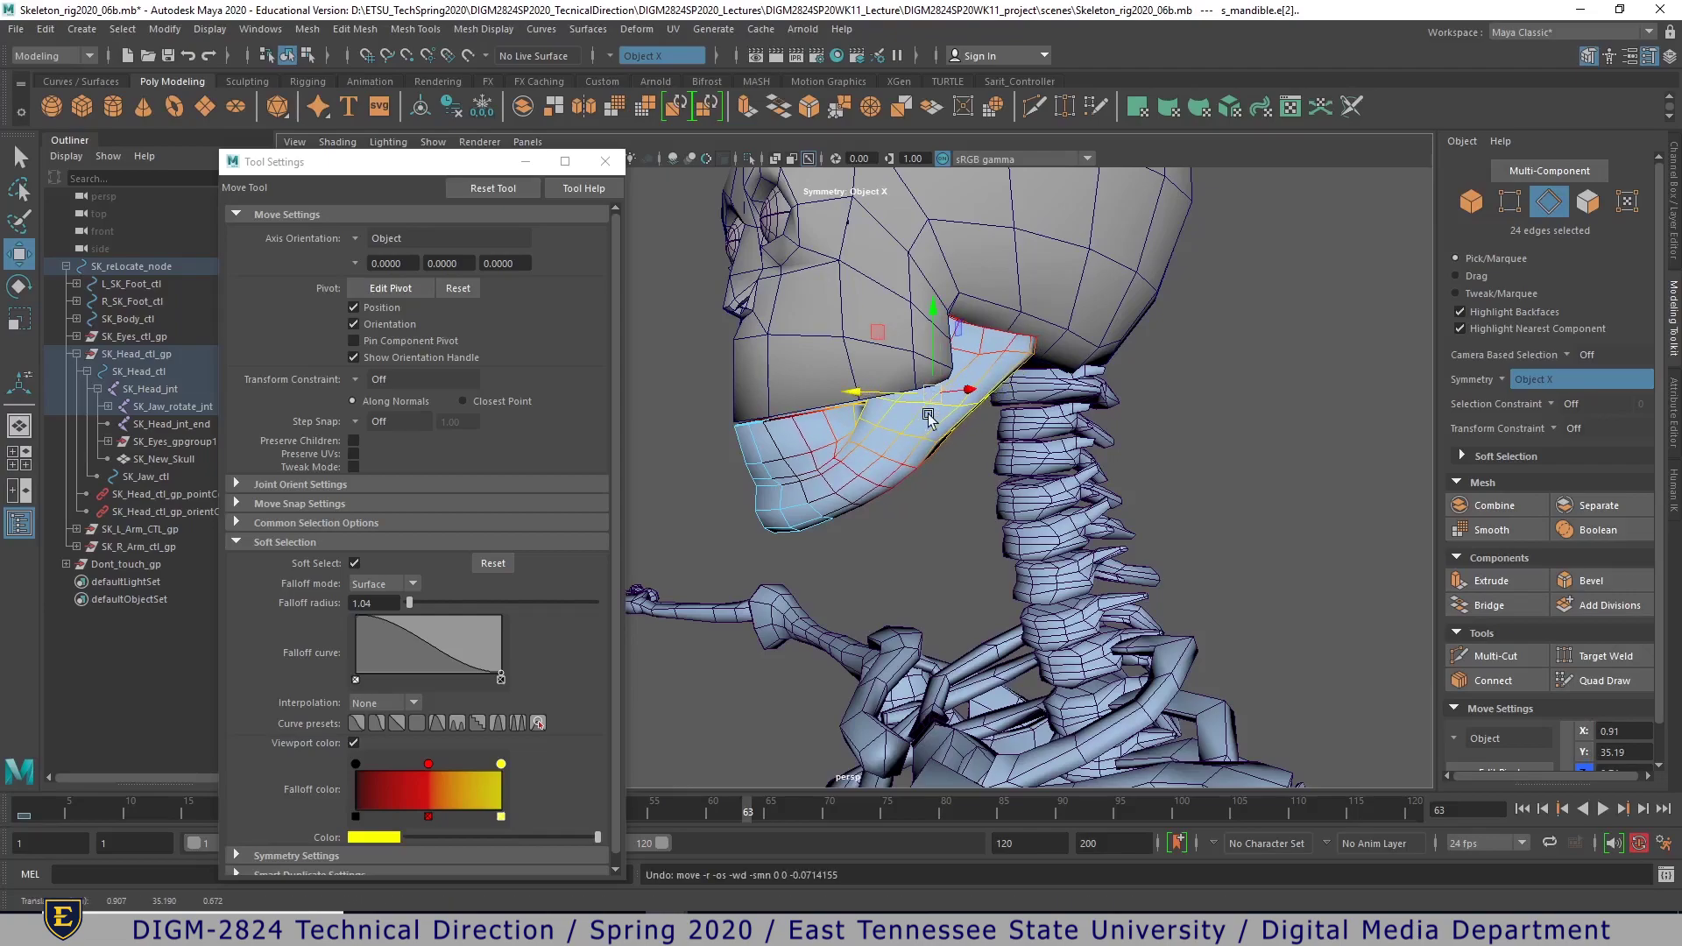
{"action": "key", "text": "b"}
{"action": "left_click_drag", "start_coordinate": [857, 399], "coordinate": [872, 401]}
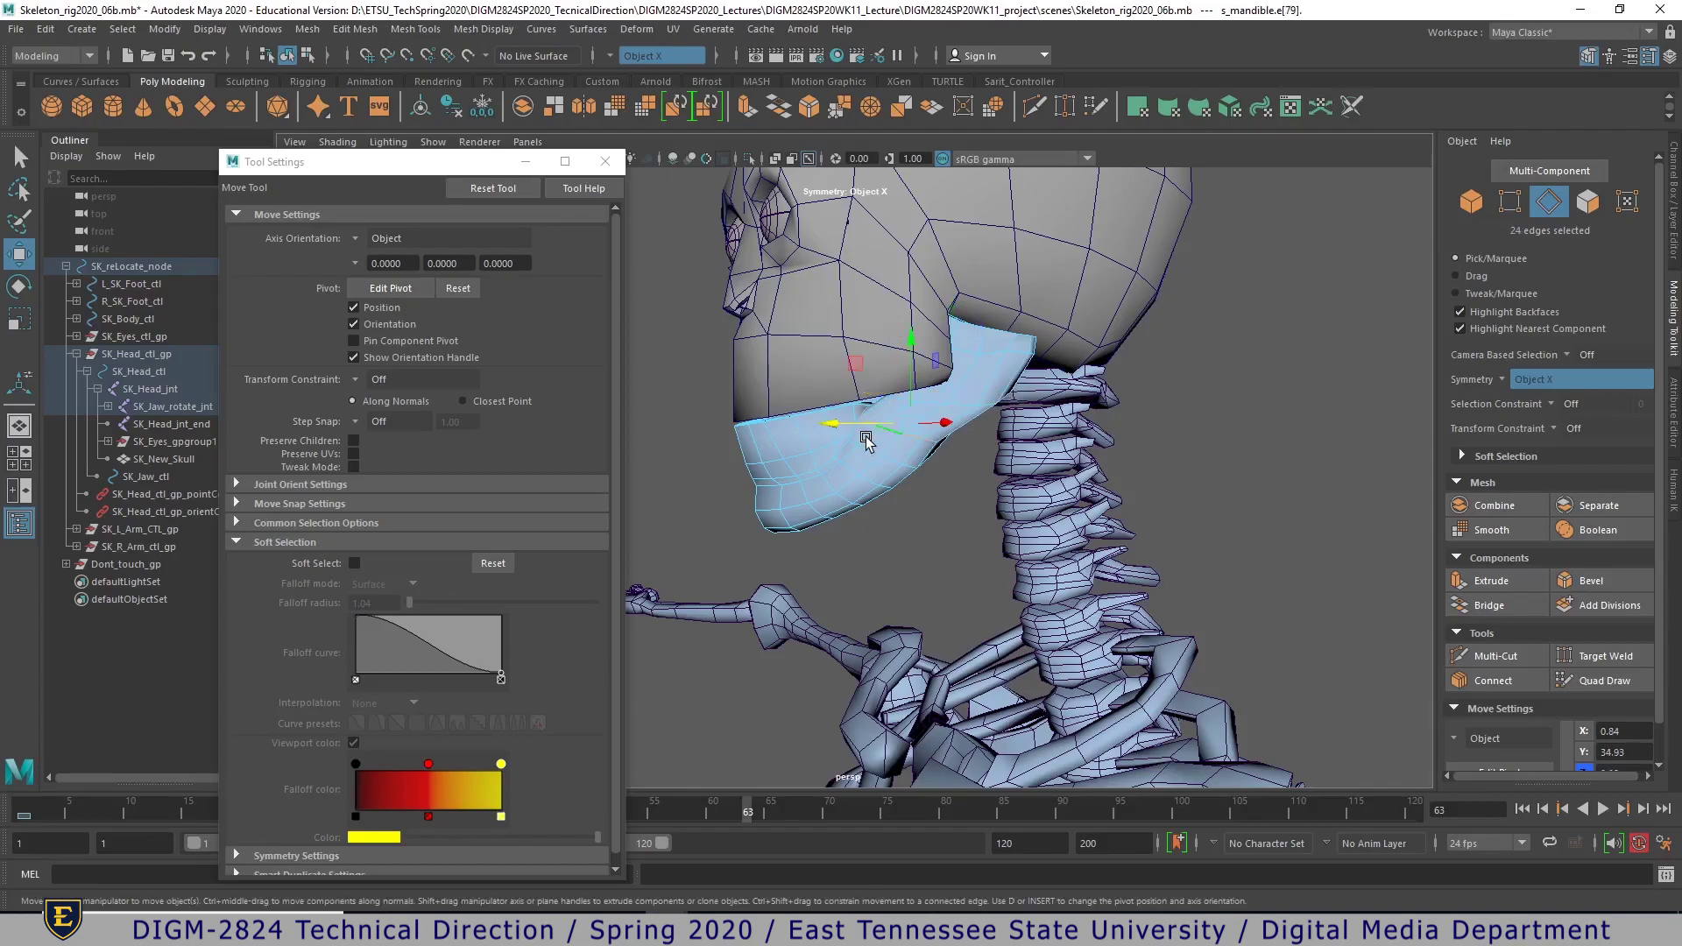
{"action": "left_click_drag", "start_coordinate": [856, 428], "coordinate": [830, 523]}
- Examine how the mandible fits beneath the skull from the side, rear and front
{"action": "key", "text": "space"}
{"action": "key", "text": "space"}
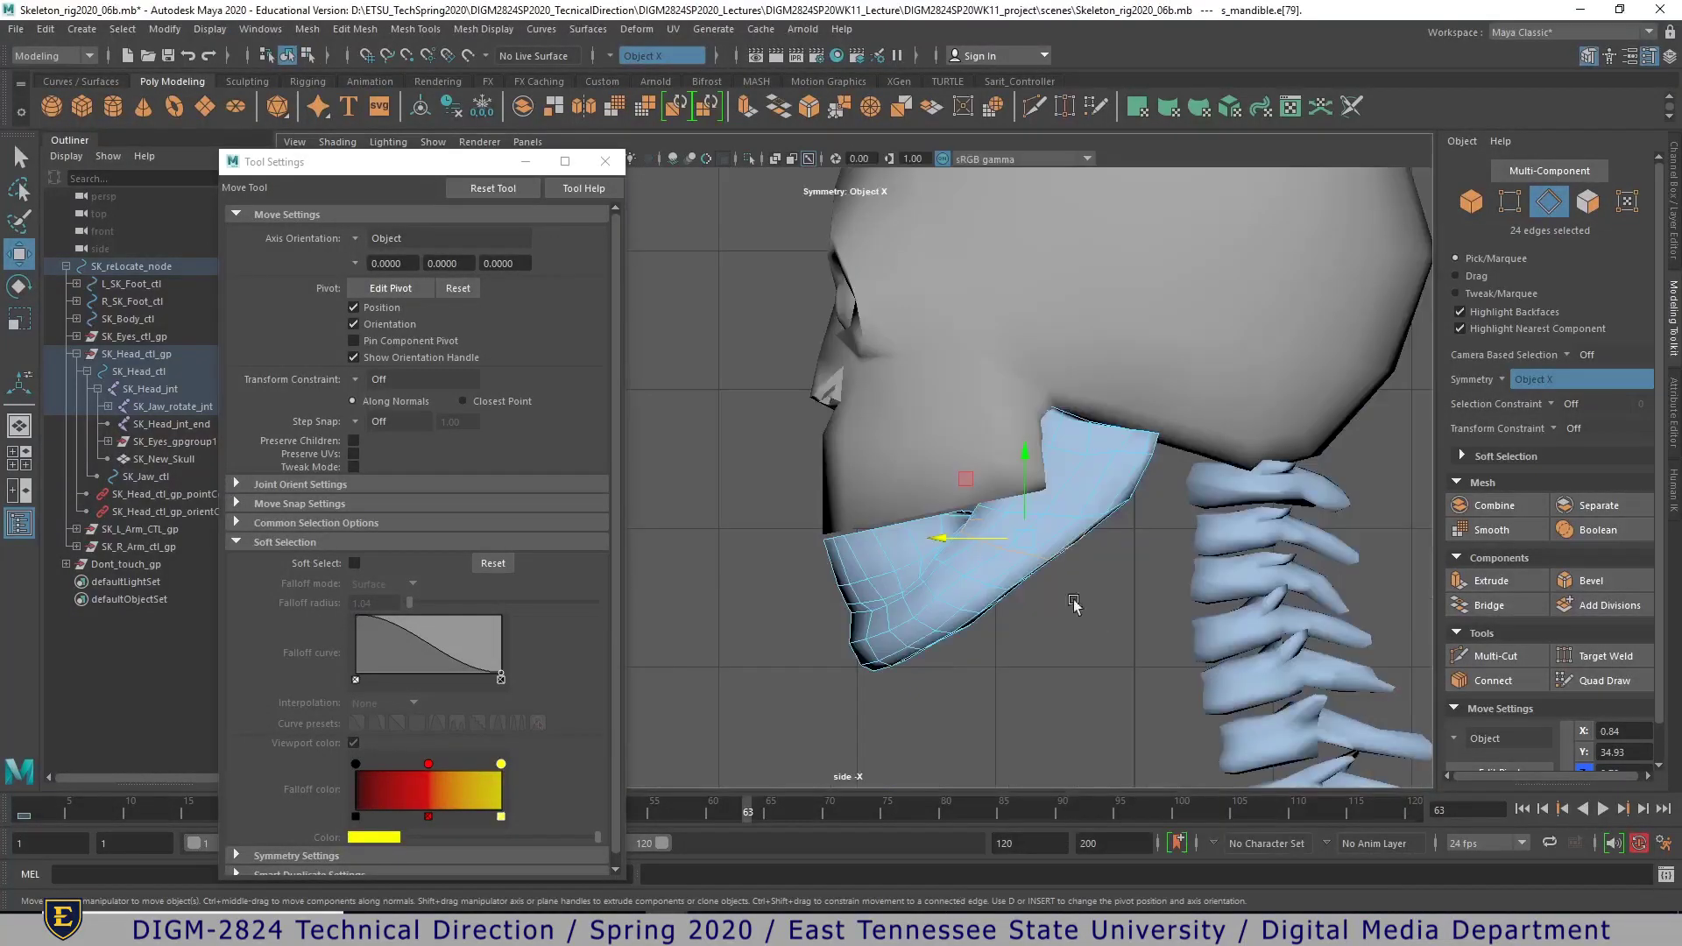
{"action": "left_click_drag", "start_coordinate": [1135, 323], "coordinate": [1145, 376], "text": "alt"}
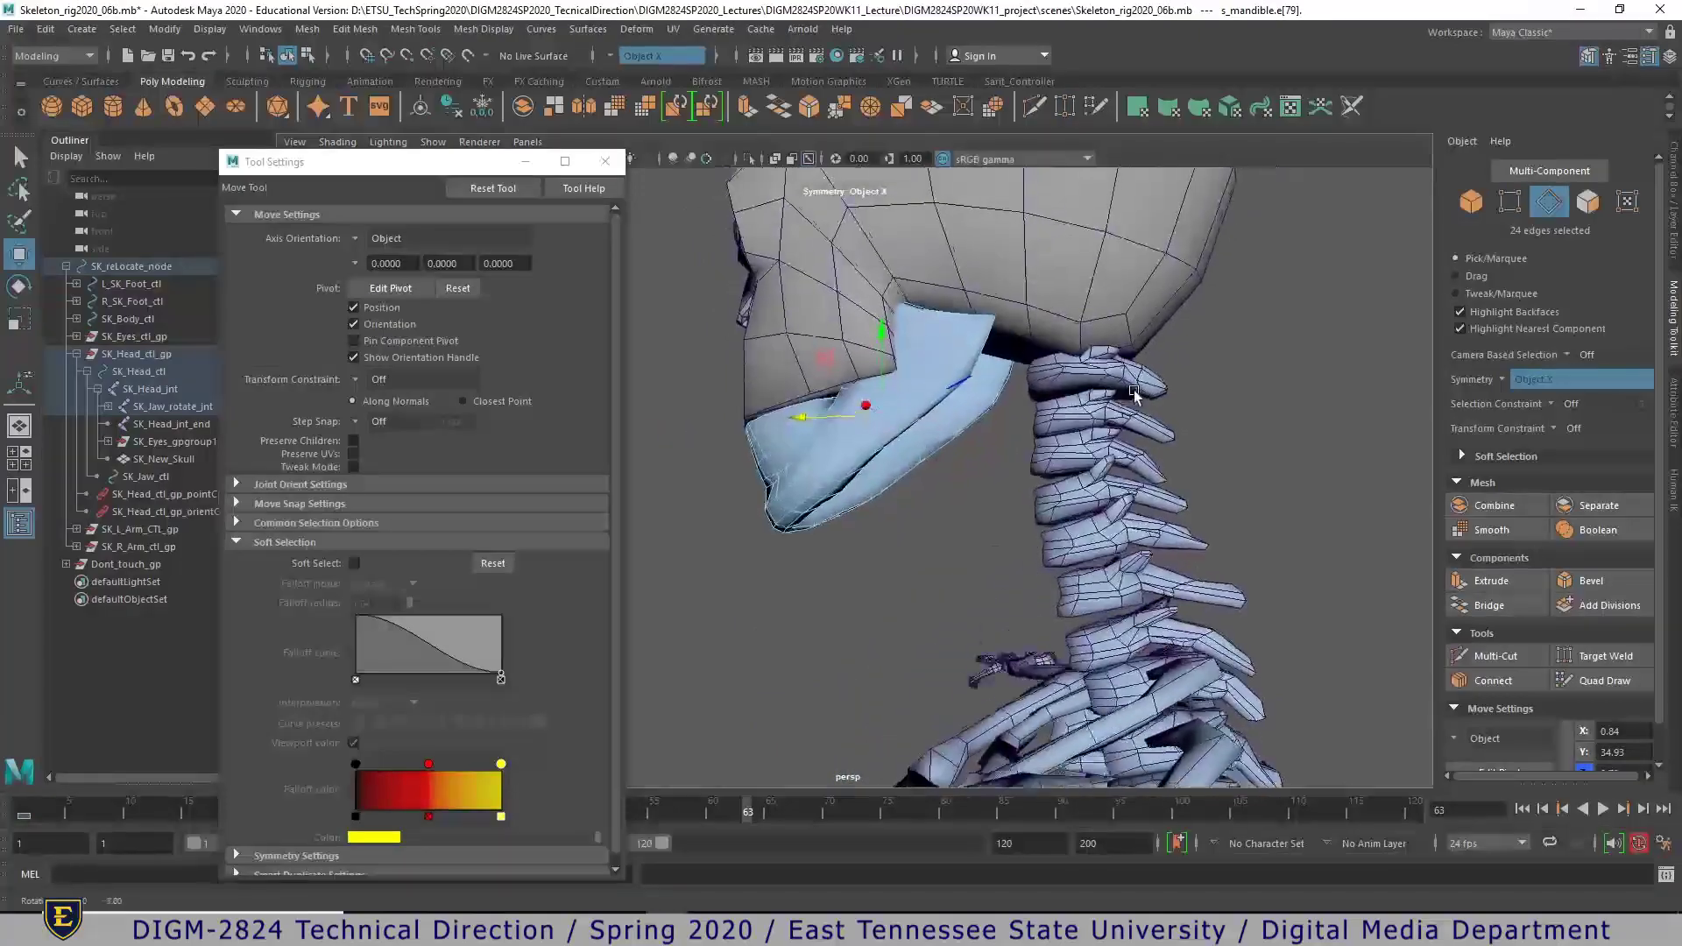
{"action": "right_click_drag", "start_coordinate": [1144, 376], "coordinate": [1201, 439], "text": "alt"}
{"action": "middle_click_drag", "start_coordinate": [1201, 439], "coordinate": [1257, 627], "text": "alt"}
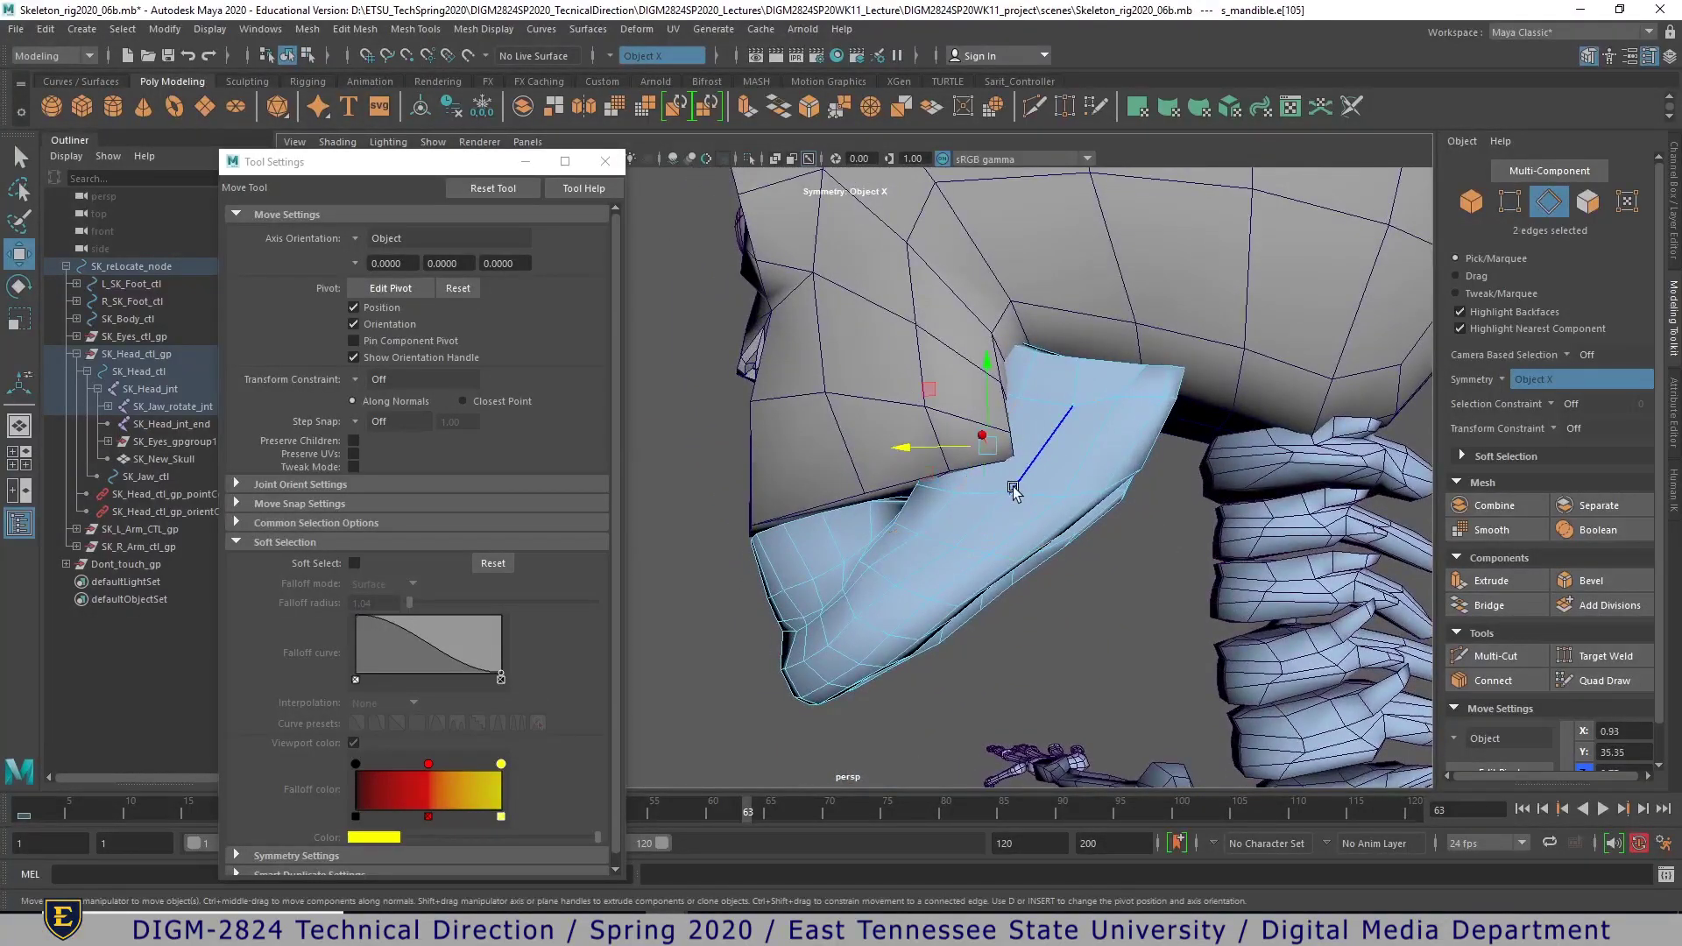
{"action": "left_click_drag", "start_coordinate": [1013, 490], "coordinate": [1078, 376], "text": "alt"}
{"action": "left_click", "coordinate": [1089, 353]}
{"action": "left_click_drag", "start_coordinate": [960, 429], "coordinate": [948, 611], "text": "alt"}
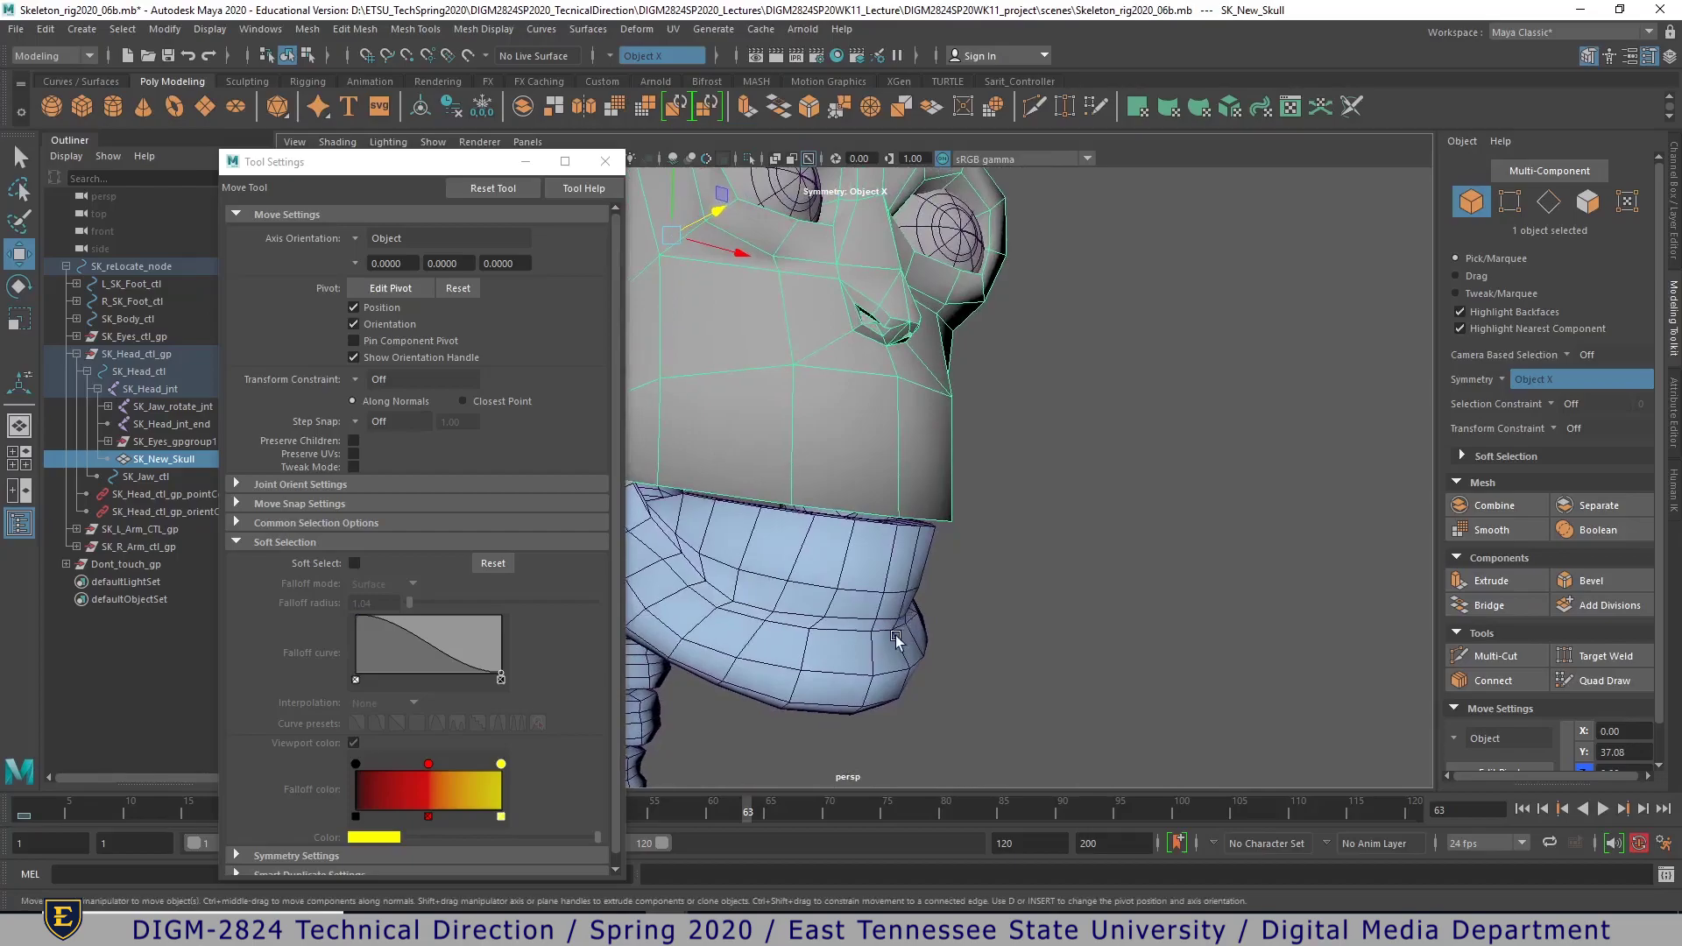
{"action": "middle_click_drag", "start_coordinate": [895, 638], "coordinate": [1182, 596], "text": "alt"}
- Delete the edge loop running lengthwise around the mandible's body on both sides
{"action": "right_click_drag", "start_coordinate": [1118, 445], "coordinate": [1122, 397]}
{"action": "left_click_drag", "start_coordinate": [1286, 666], "coordinate": [1086, 686], "text": "alt"}
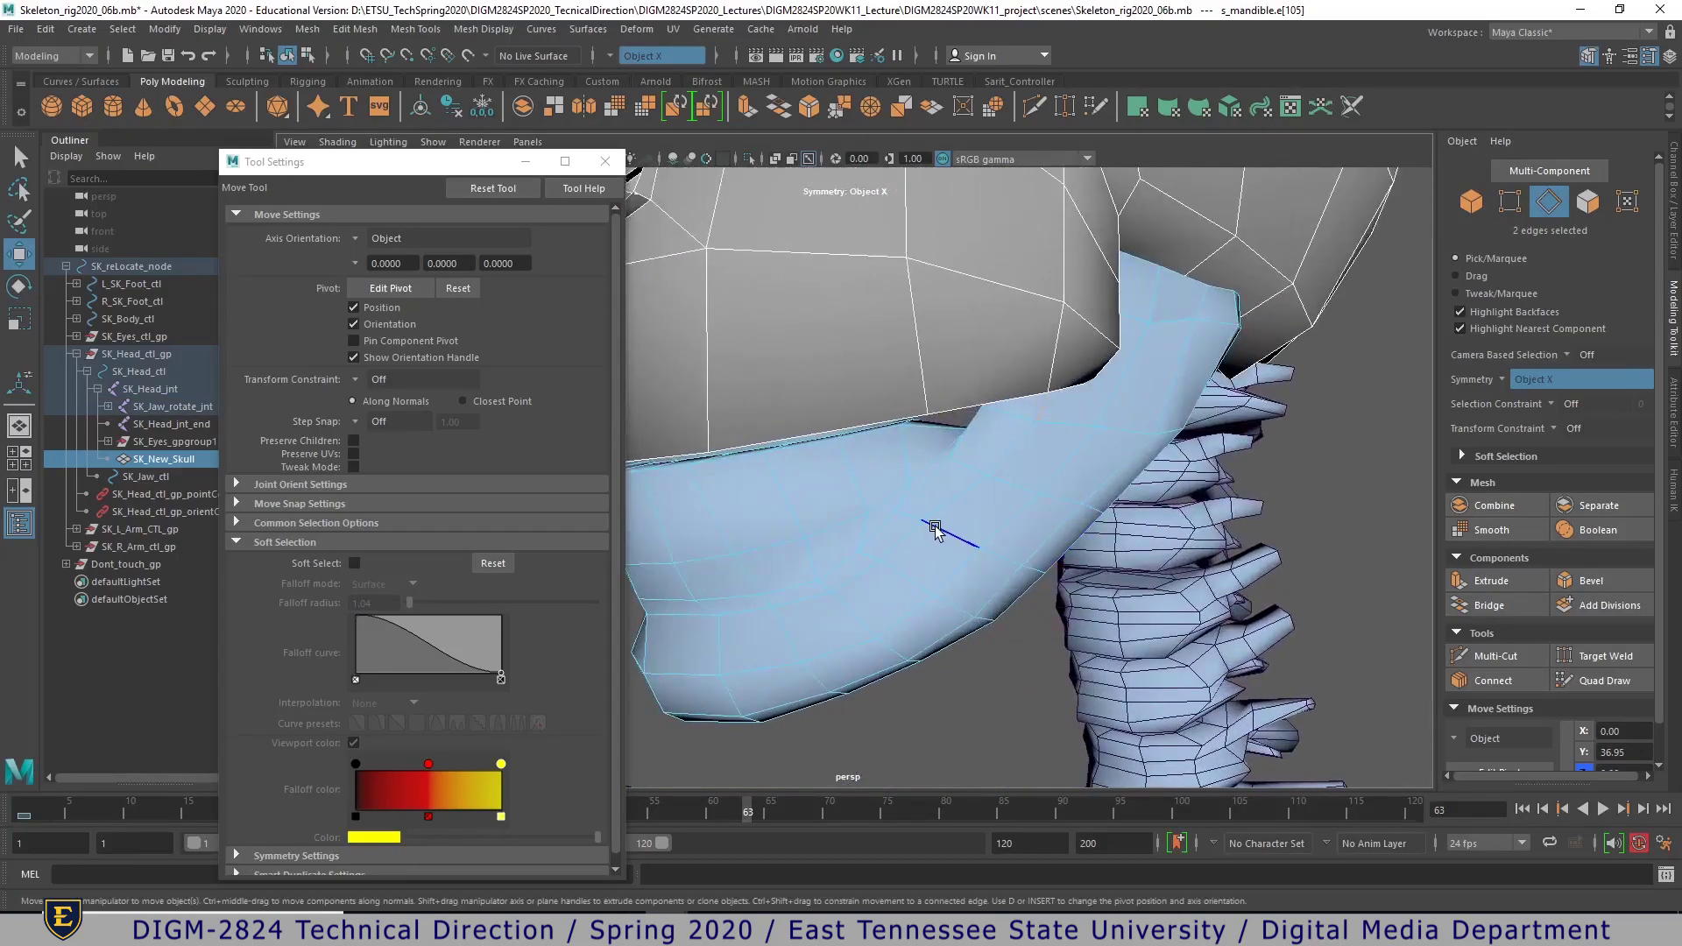
{"action": "double_click", "coordinate": [862, 502]}
{"action": "left_click_drag", "start_coordinate": [862, 503], "coordinate": [1005, 604], "text": "alt"}
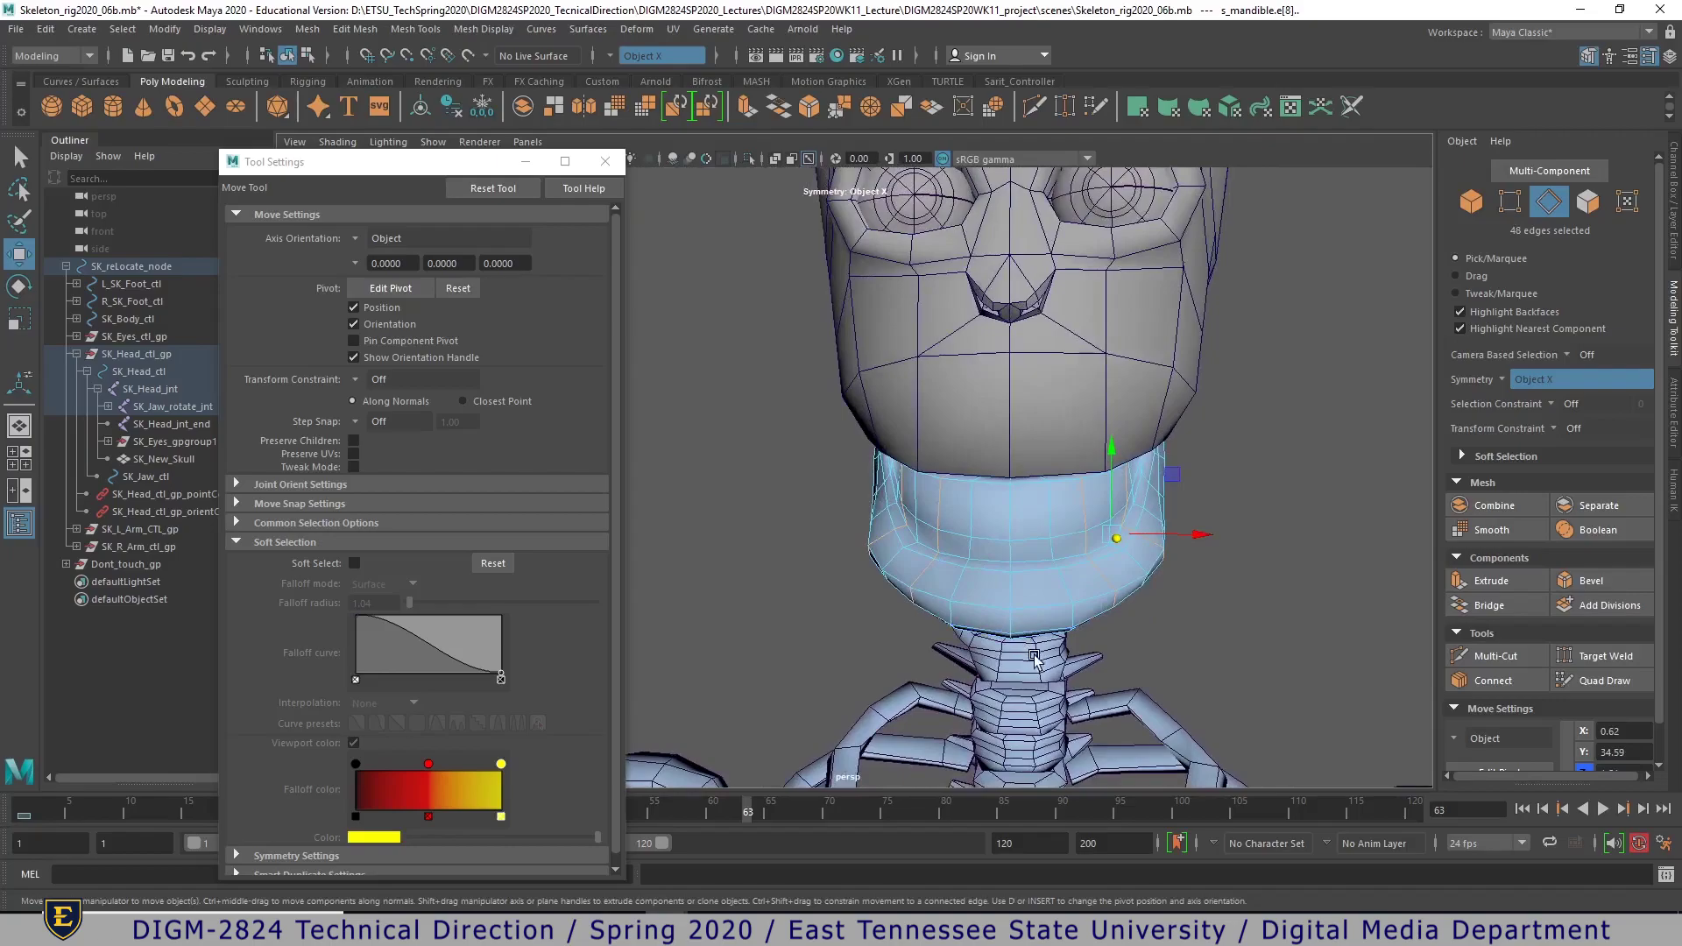
{"action": "right_click", "coordinate": [1086, 557], "text": "shift"}
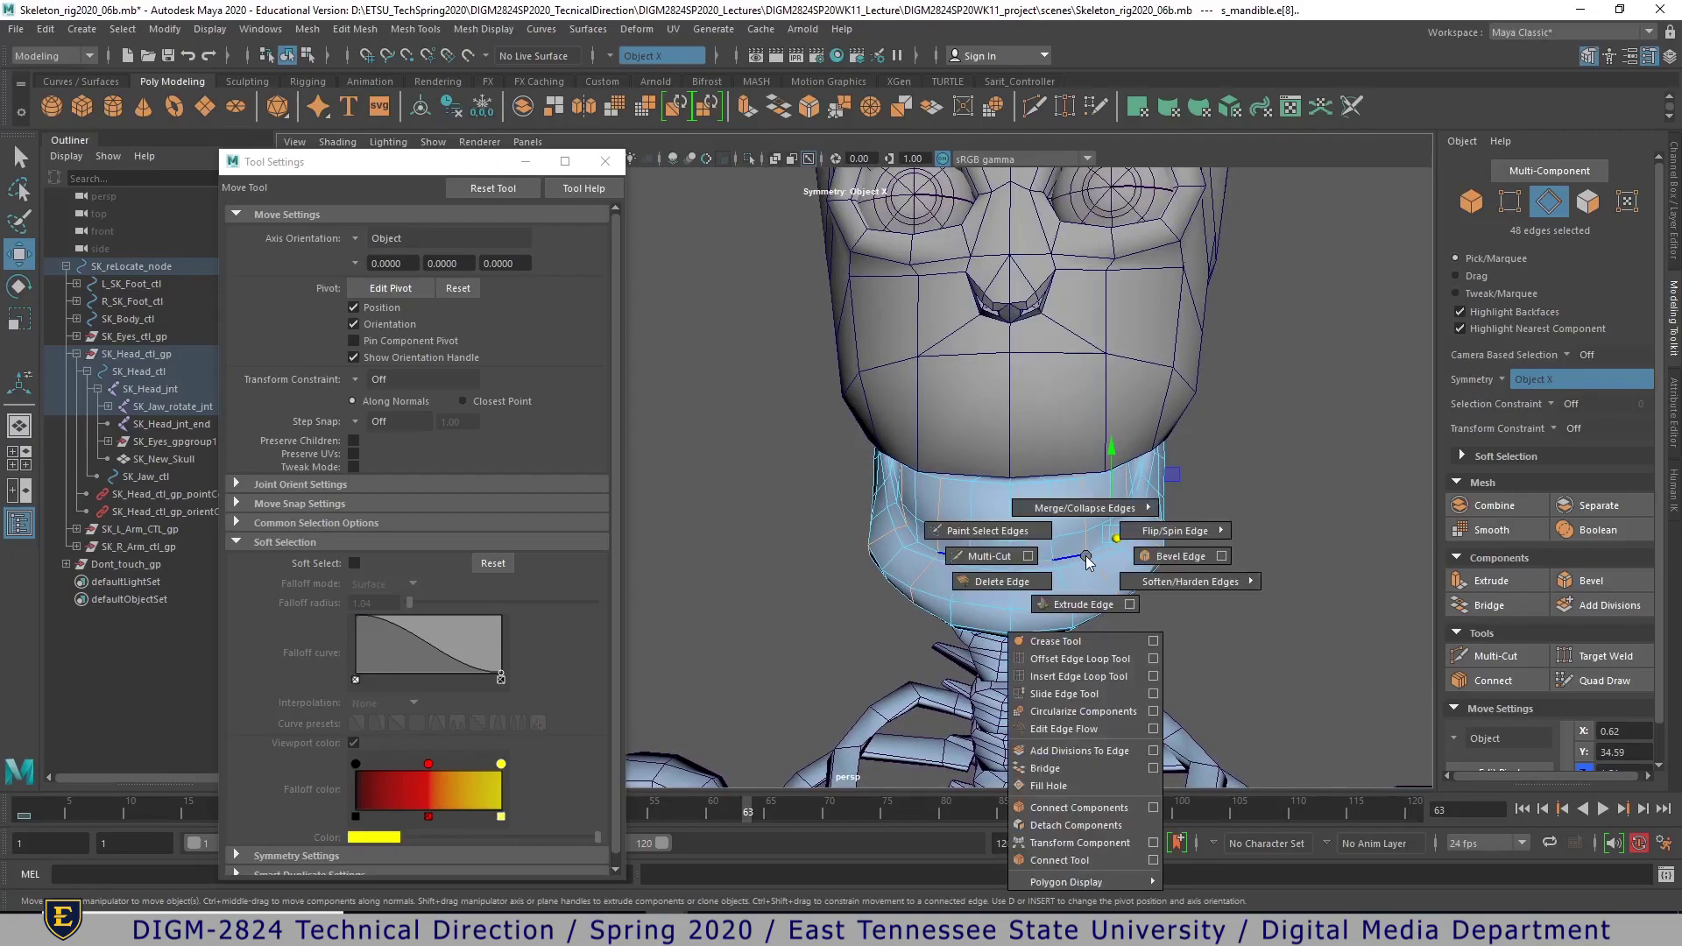
{"action": "right_click_drag", "start_coordinate": [1086, 557], "coordinate": [1002, 581], "text": "shift"}
- Delete another edge loop running across the mandible's front surface
{"action": "scroll", "coordinate": [1132, 621], "scroll_direction": "down", "scroll_amount": 2}
{"action": "left_click_drag", "start_coordinate": [1133, 623], "coordinate": [972, 526], "text": "alt"}
{"action": "double_click", "coordinate": [969, 508]}
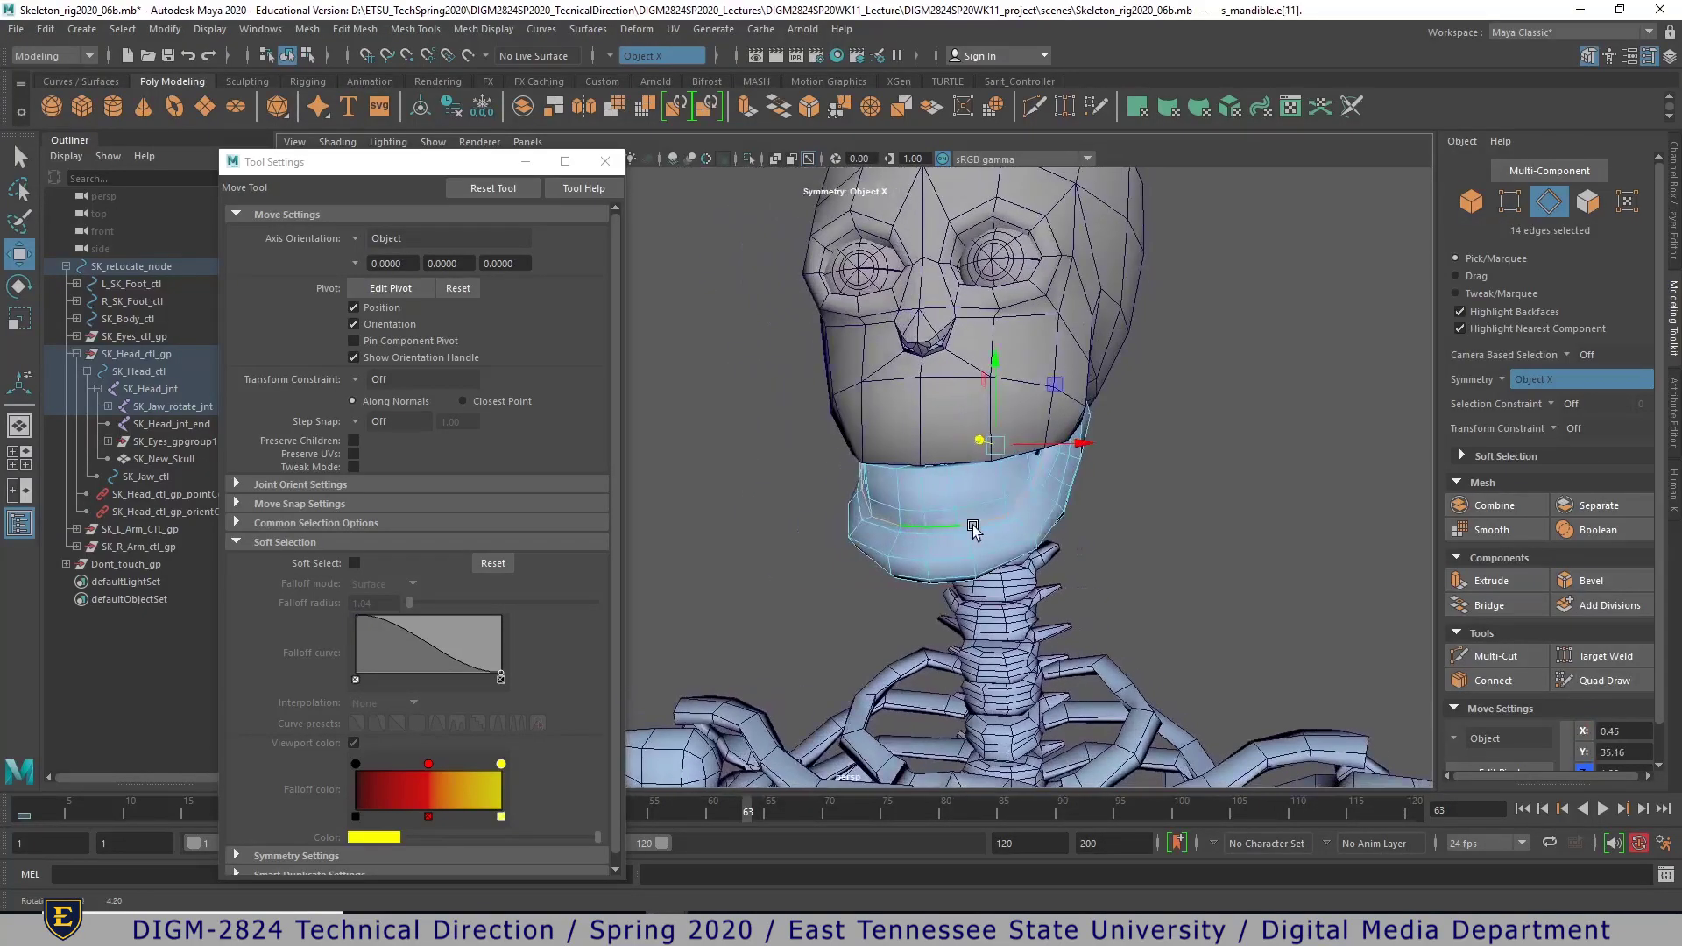
{"action": "right_click", "coordinate": [976, 510], "text": "shift"}
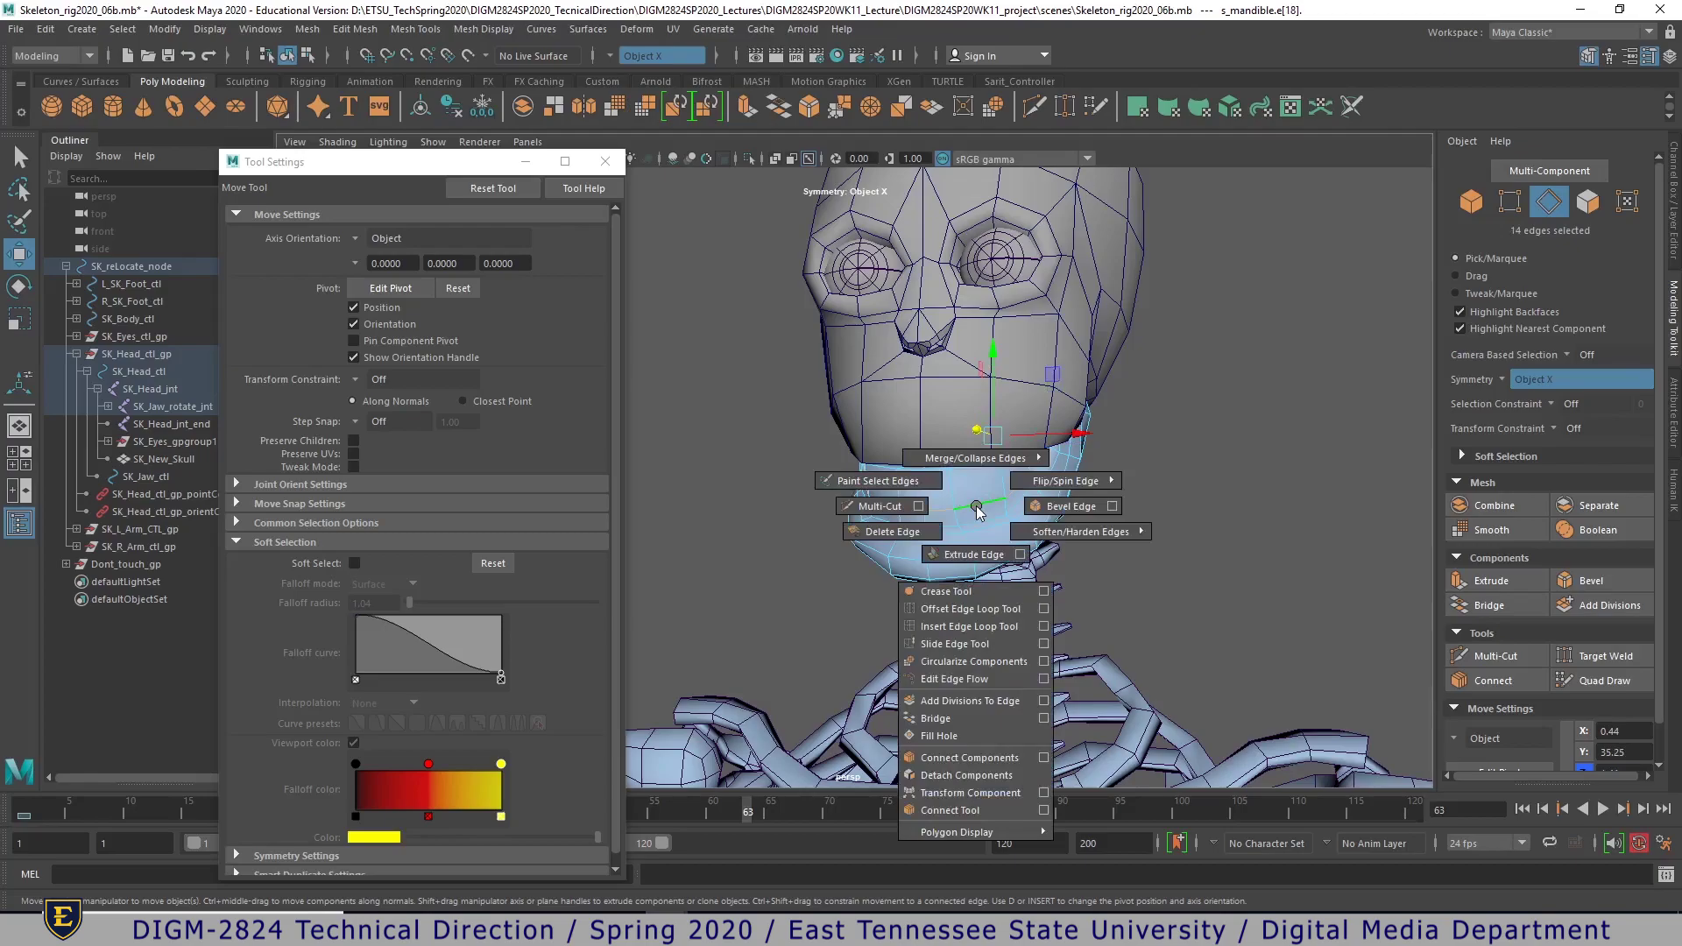
{"action": "left_click", "coordinate": [911, 535]}
- Return the mandible to object mode and assign it the existing lambert1 material
{"action": "left_click_drag", "start_coordinate": [1169, 591], "coordinate": [1109, 491], "text": "alt"}
{"action": "left_click", "coordinate": [1108, 490]}
{"action": "right_click_drag", "start_coordinate": [1009, 466], "coordinate": [1090, 422]}
{"action": "left_click", "coordinate": [1121, 519]}
{"action": "left_click_drag", "start_coordinate": [1121, 519], "coordinate": [932, 507], "text": "alt"}
{"action": "left_click", "coordinate": [932, 508]}
{"action": "right_click", "coordinate": [934, 507]}
{"action": "right_click_drag", "start_coordinate": [934, 508], "coordinate": [937, 929]}
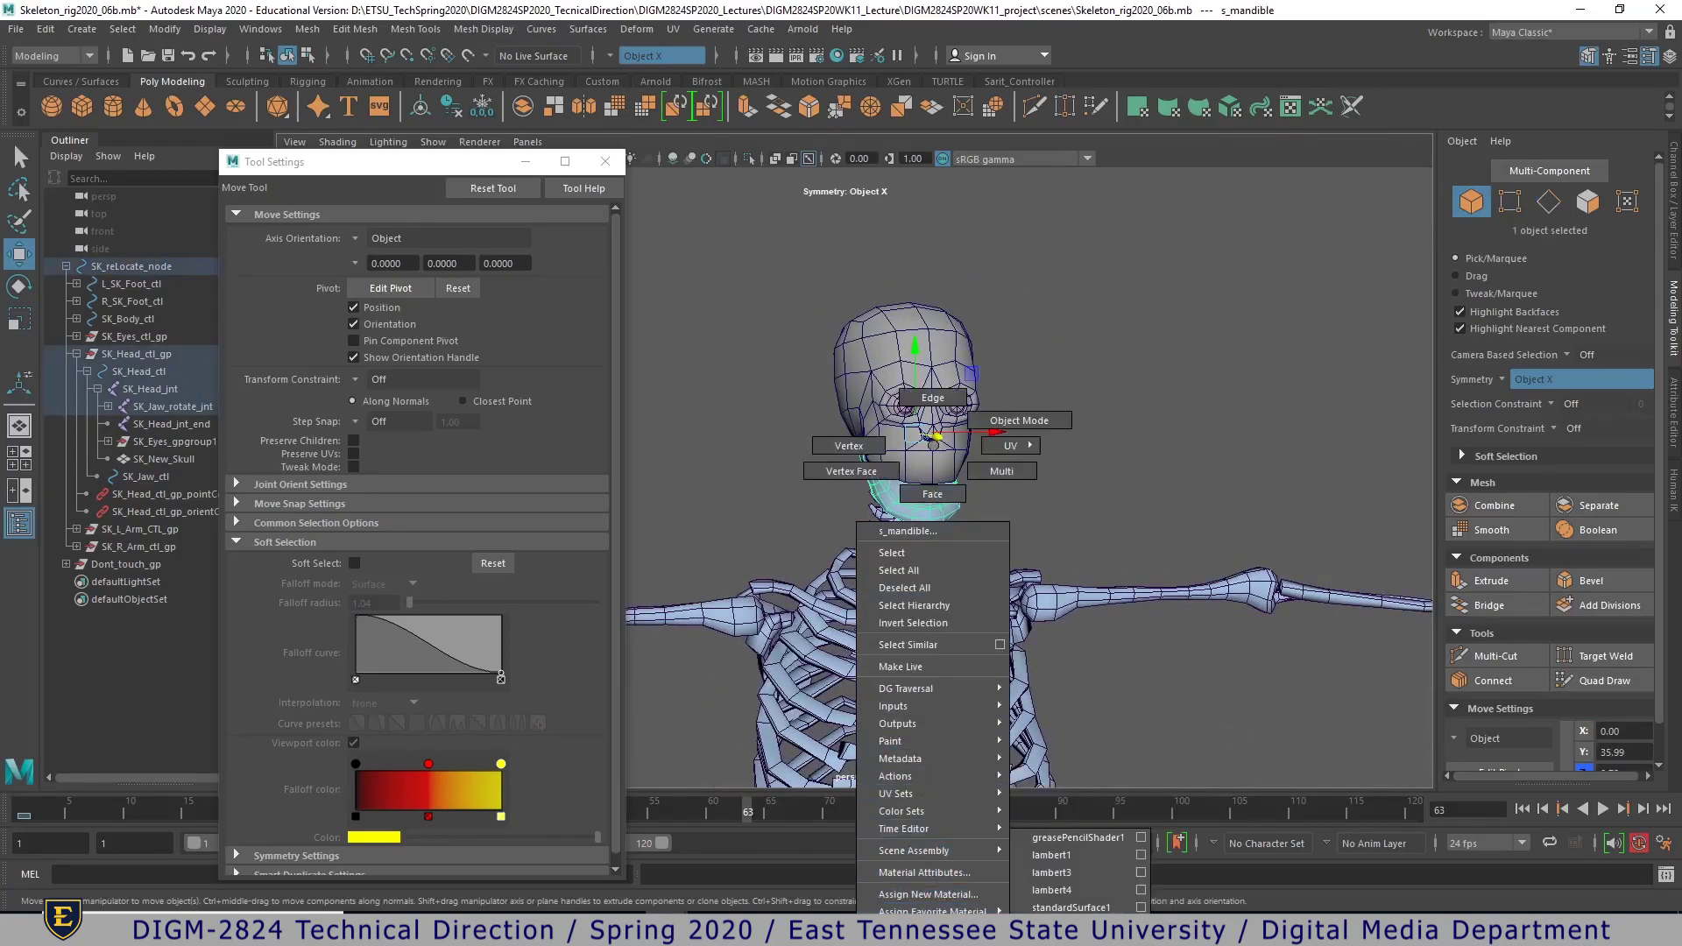
{"action": "left_click", "coordinate": [1070, 857]}
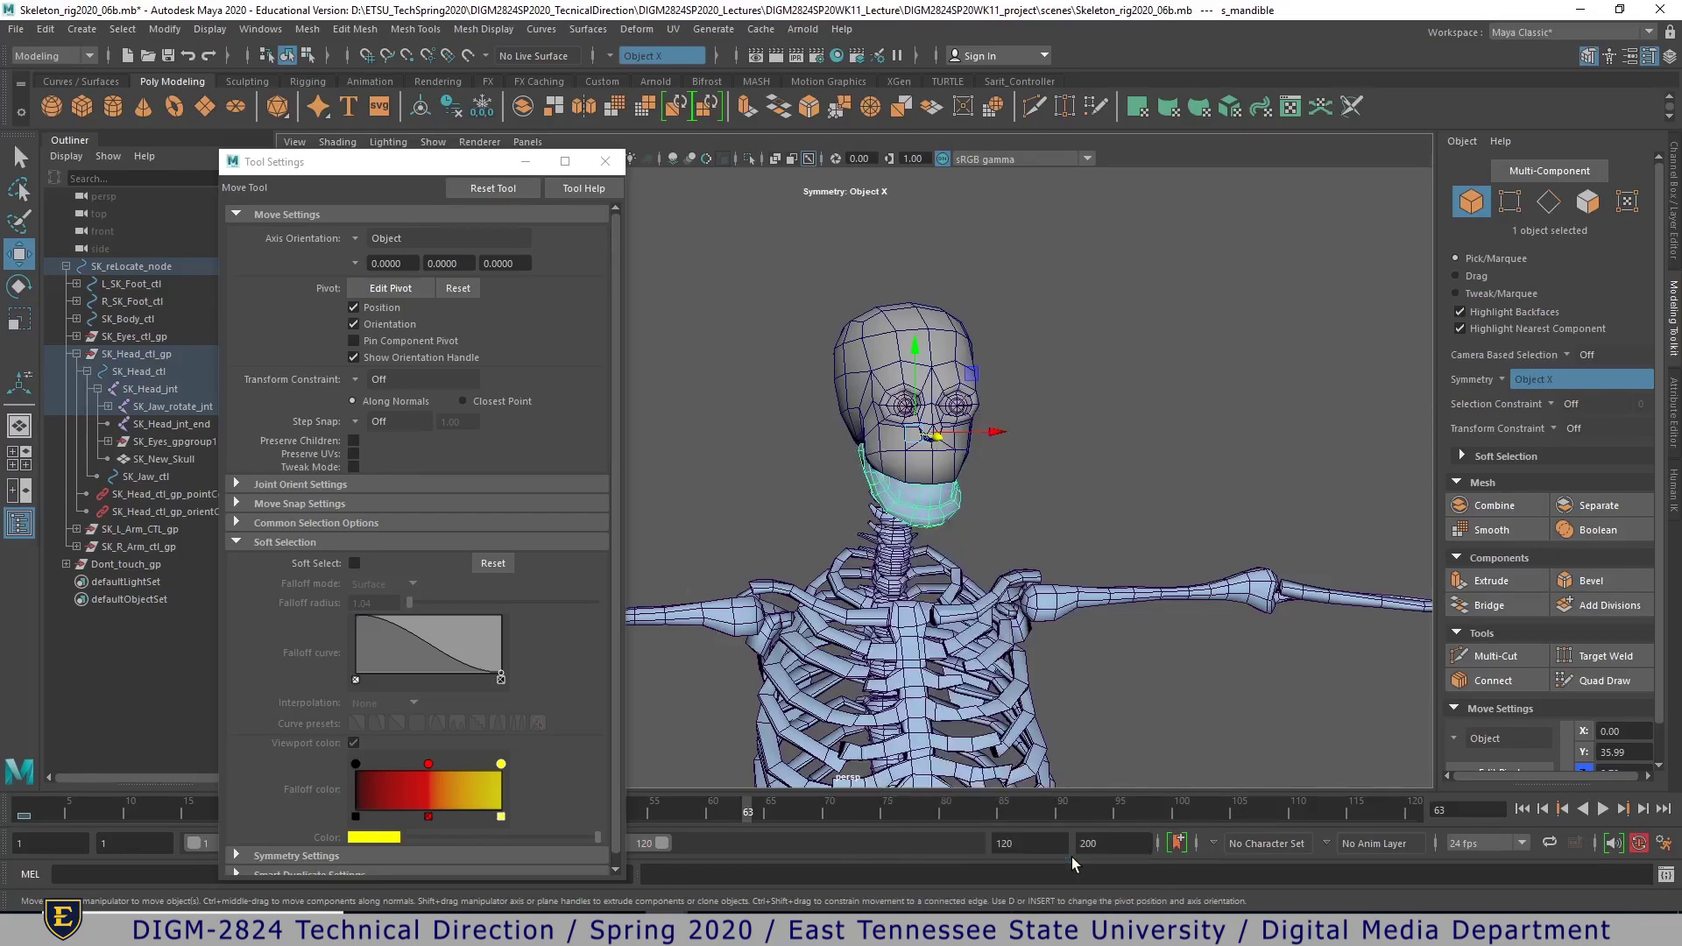
- Assign the existing lambert1 material to the new skull, then clear the selection
{"action": "left_click", "coordinate": [1055, 521]}
{"action": "mouse_move", "coordinate": [1056, 521]}
{"action": "left_mouse_down", "text": "alt"}
{"action": "mouse_move", "coordinate": [991, 524]}
{"action": "mouse_move", "coordinate": [1044, 501]}
{"action": "left_mouse_up", "text": "alt"}
{"action": "scroll", "coordinate": [1044, 501], "scroll_direction": "up", "scroll_amount": 5}
{"action": "left_click", "coordinate": [988, 369]}
{"action": "right_click_drag", "start_coordinate": [1050, 391], "coordinate": [1064, 875]}
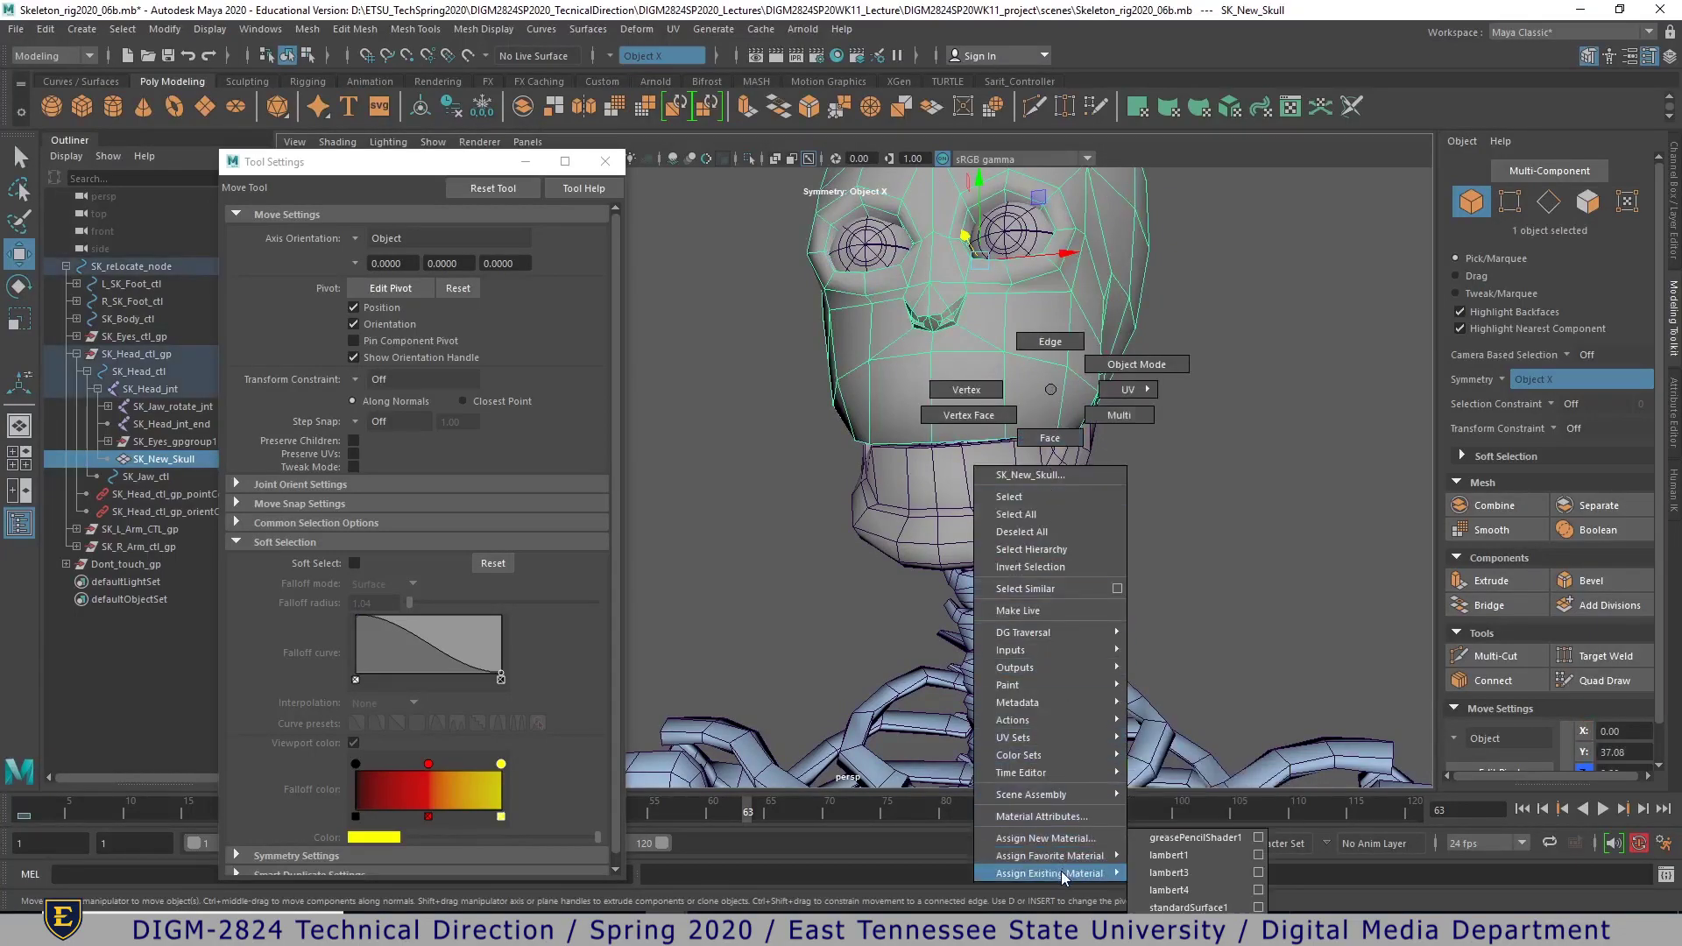
{"action": "right_click_drag", "start_coordinate": [1164, 864], "coordinate": [1168, 856]}
{"action": "left_click", "coordinate": [1188, 504]}
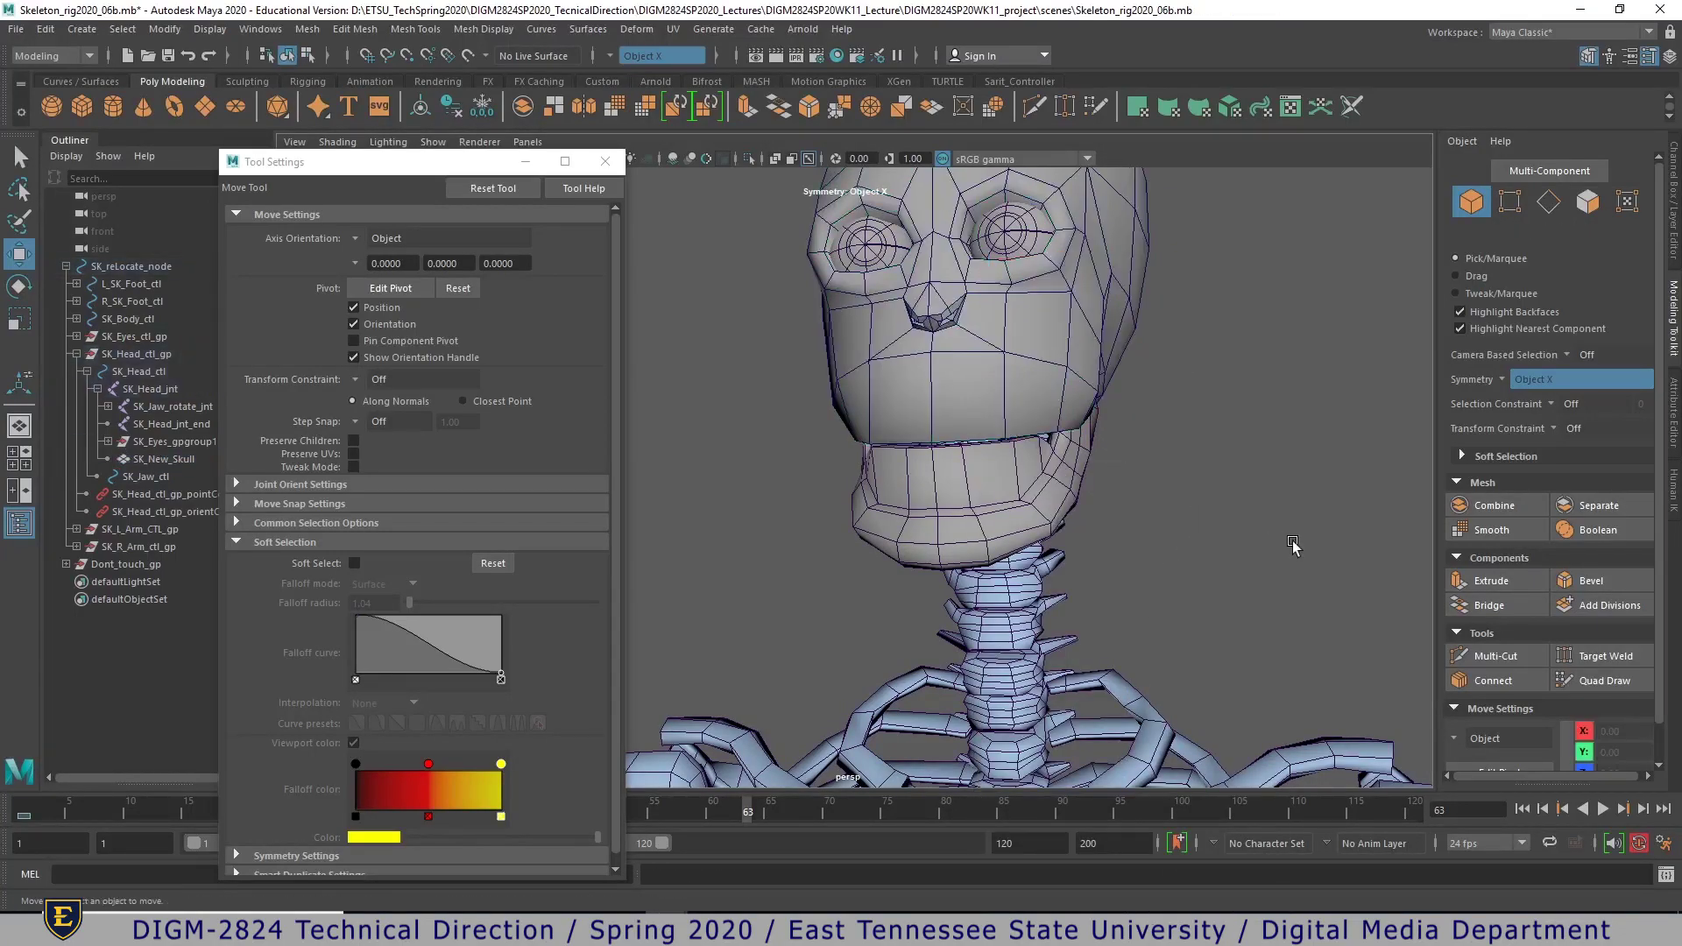
- Close the tool settings and inspect the head and jaw on the skeleton from the front and side
{"action": "right_click_drag", "start_coordinate": [1292, 543], "coordinate": [894, 517], "text": "alt"}
{"action": "left_click_drag", "start_coordinate": [893, 518], "coordinate": [635, 218], "text": "alt"}
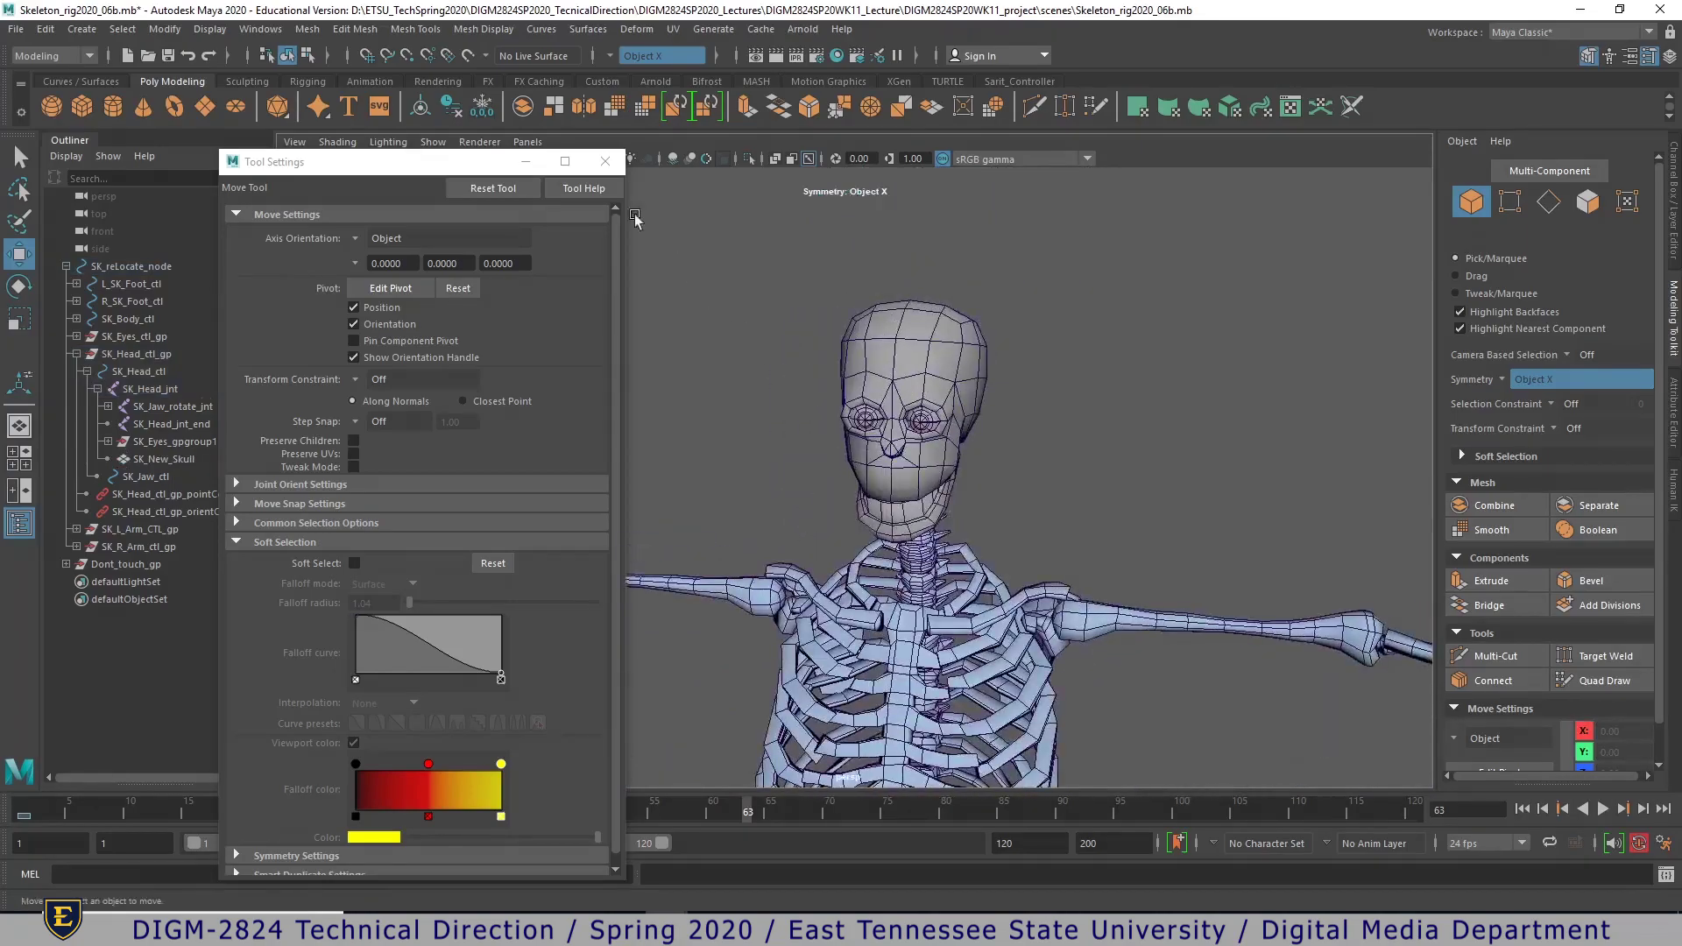
{"action": "left_click", "coordinate": [606, 162]}
{"action": "left_click_drag", "start_coordinate": [1112, 590], "coordinate": [1025, 570], "text": "alt"}
{"action": "middle_click_drag", "start_coordinate": [1187, 616], "coordinate": [1092, 503], "text": "alt"}
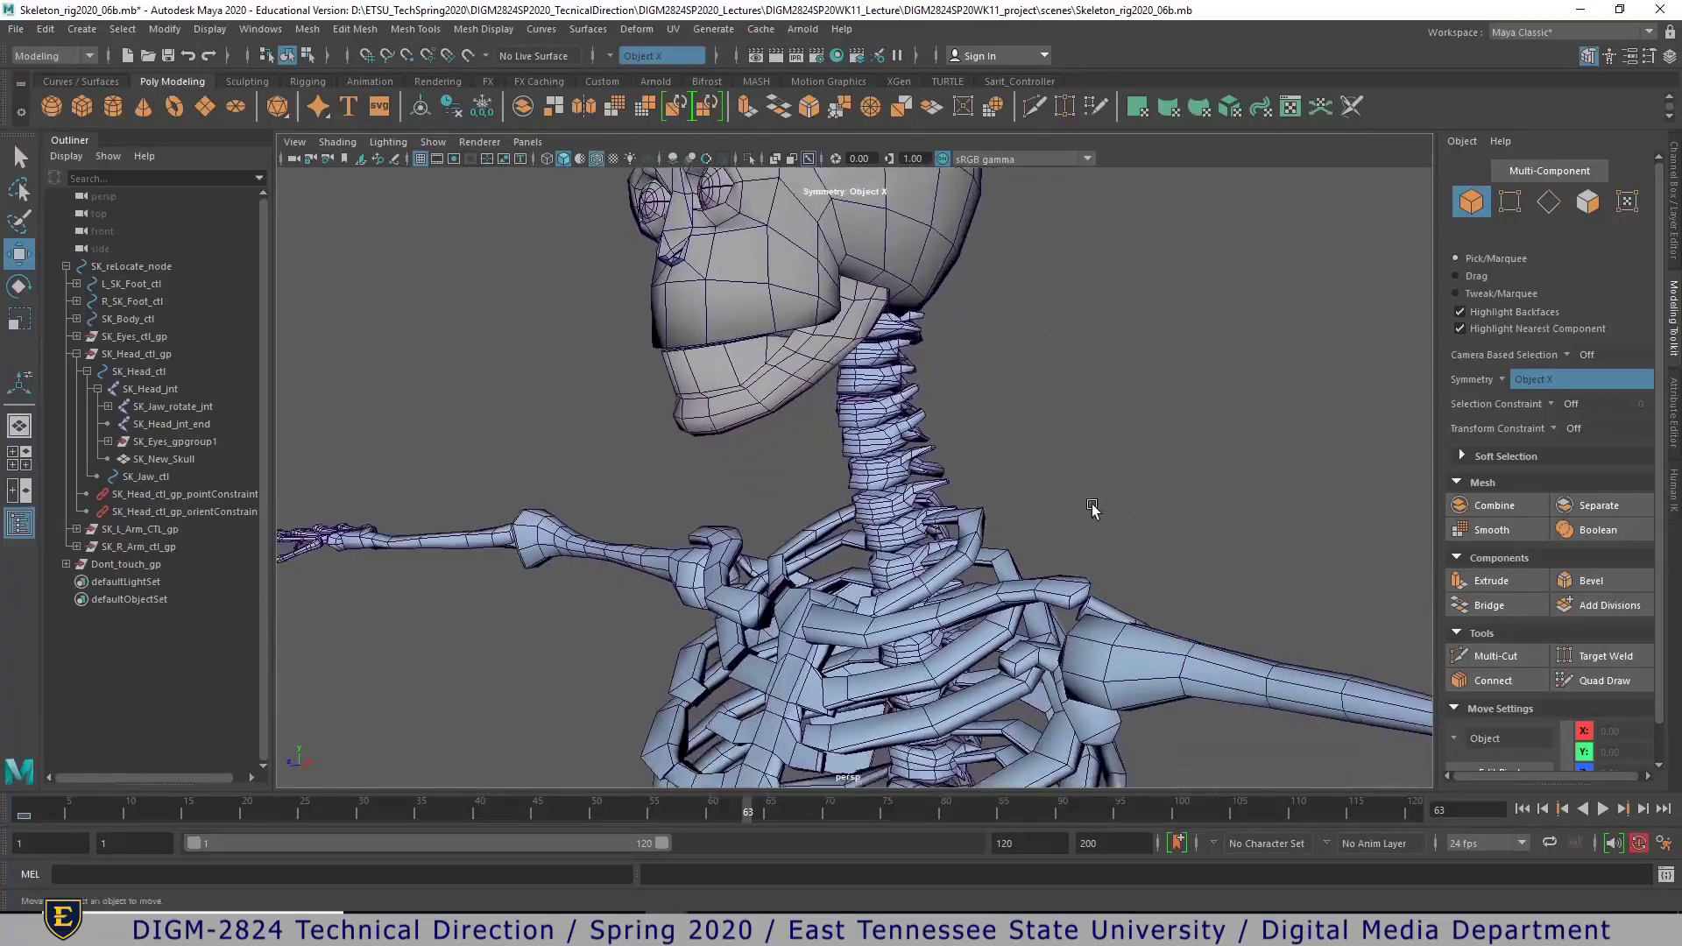
{"action": "left_click_drag", "start_coordinate": [1092, 503], "coordinate": [970, 557], "text": "alt"}
{"action": "right_click_drag", "start_coordinate": [997, 445], "coordinate": [703, 431], "text": "alt"}
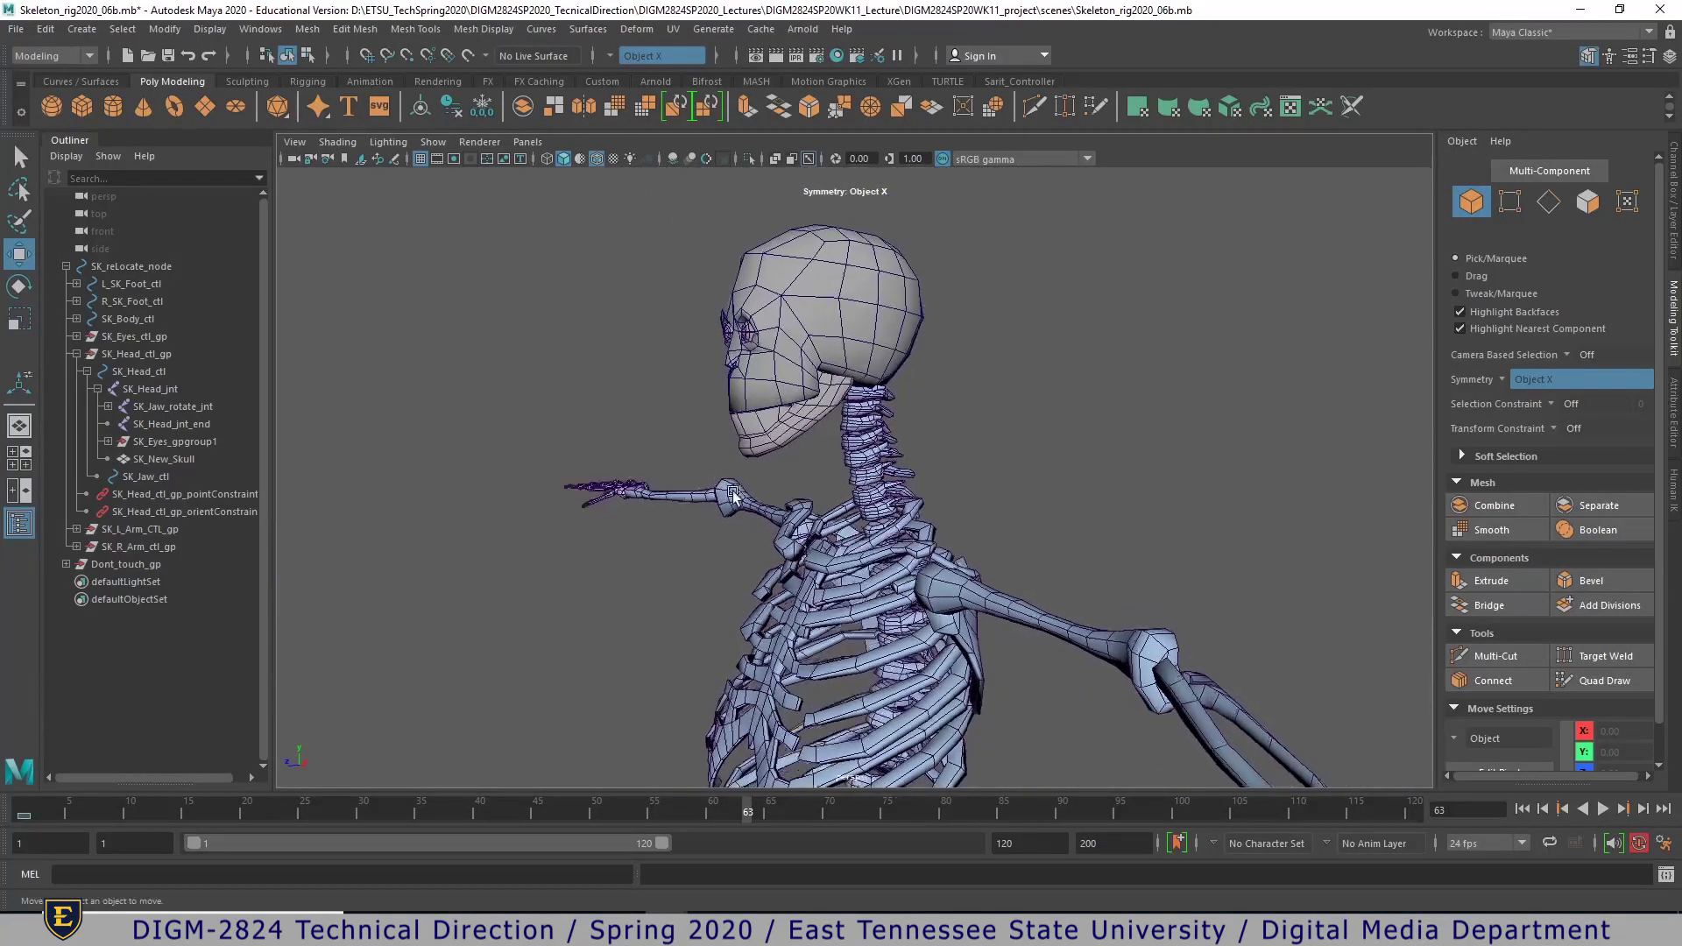
- Create a polygon cylinder to serve as a control shape for the skeleton's upper arm
{"action": "left_click_drag", "start_coordinate": [703, 432], "coordinate": [876, 529], "text": "alt"}
{"action": "middle_click_drag", "start_coordinate": [875, 529], "coordinate": [1091, 519], "text": "alt"}
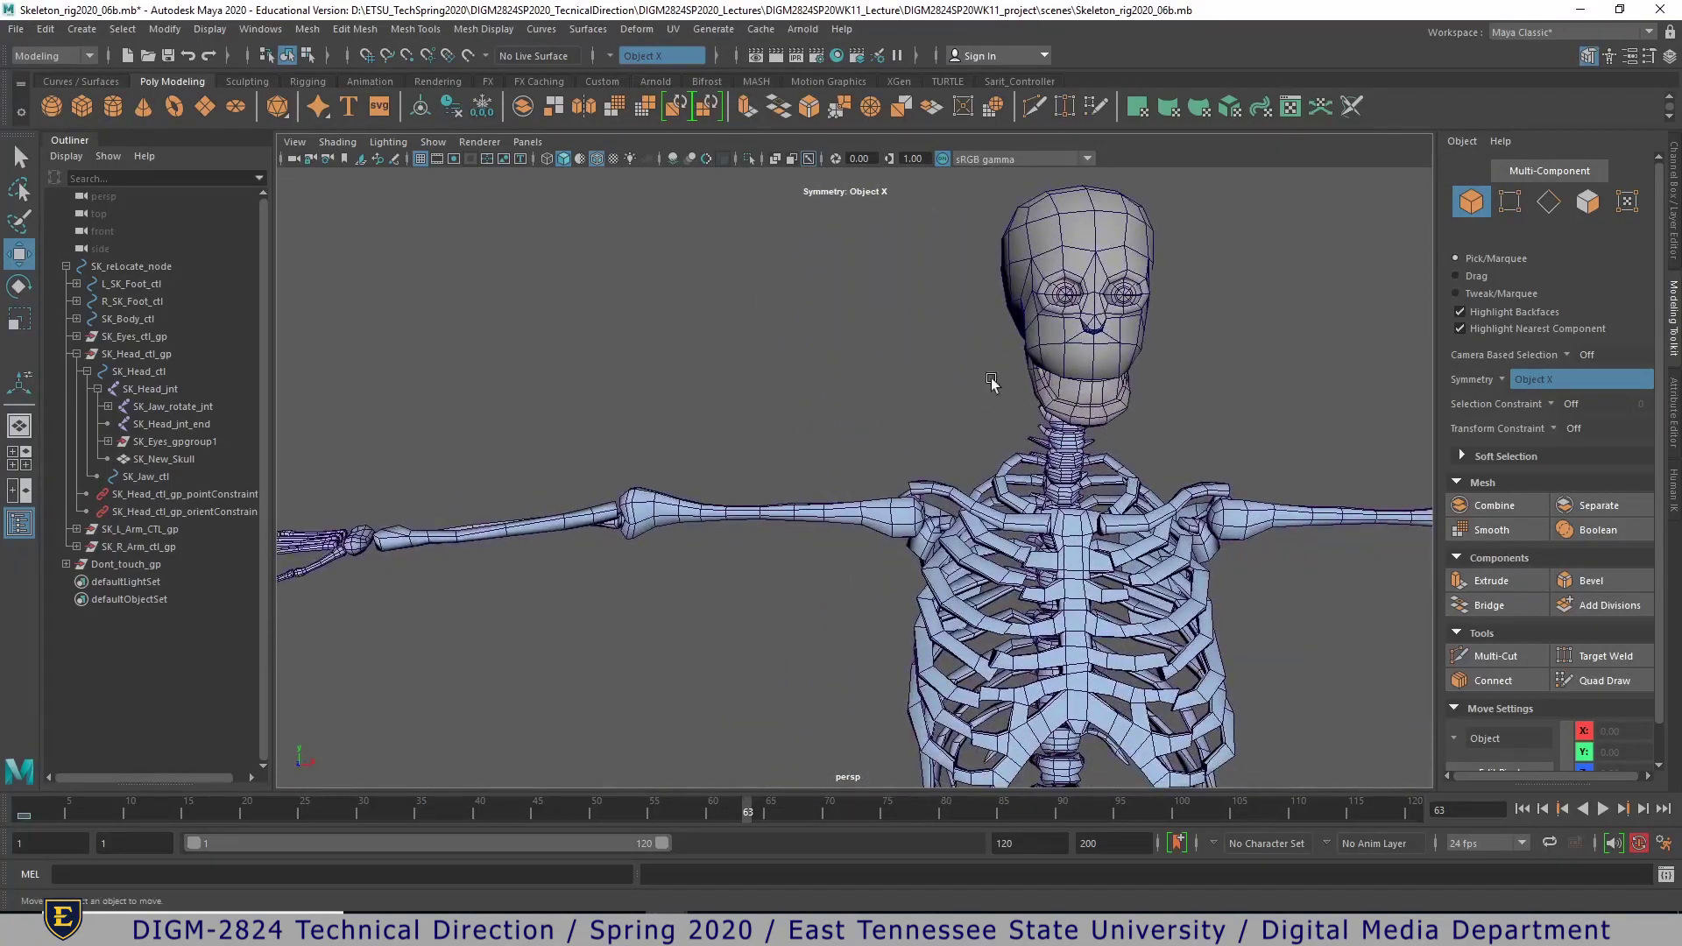
{"action": "left_click_drag", "start_coordinate": [1055, 493], "coordinate": [849, 529], "text": "alt"}
{"action": "left_click", "coordinate": [883, 538]}
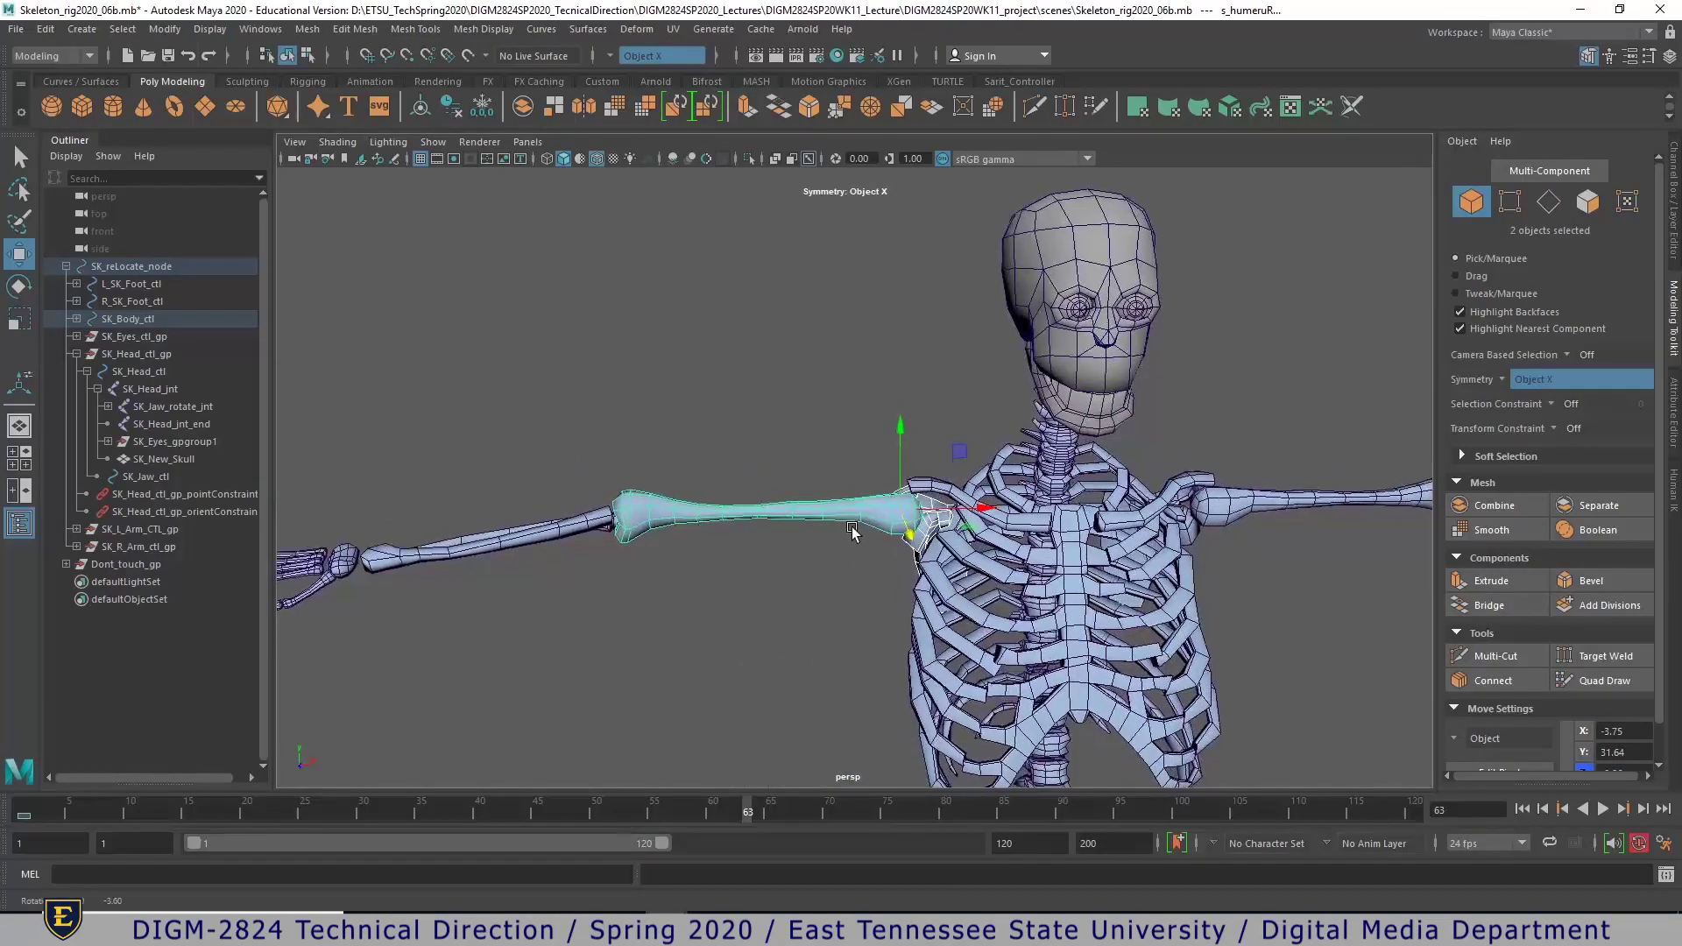
{"action": "left_click", "coordinate": [115, 107]}
{"action": "scroll", "coordinate": [386, 526], "scroll_direction": "down", "scroll_amount": 5}
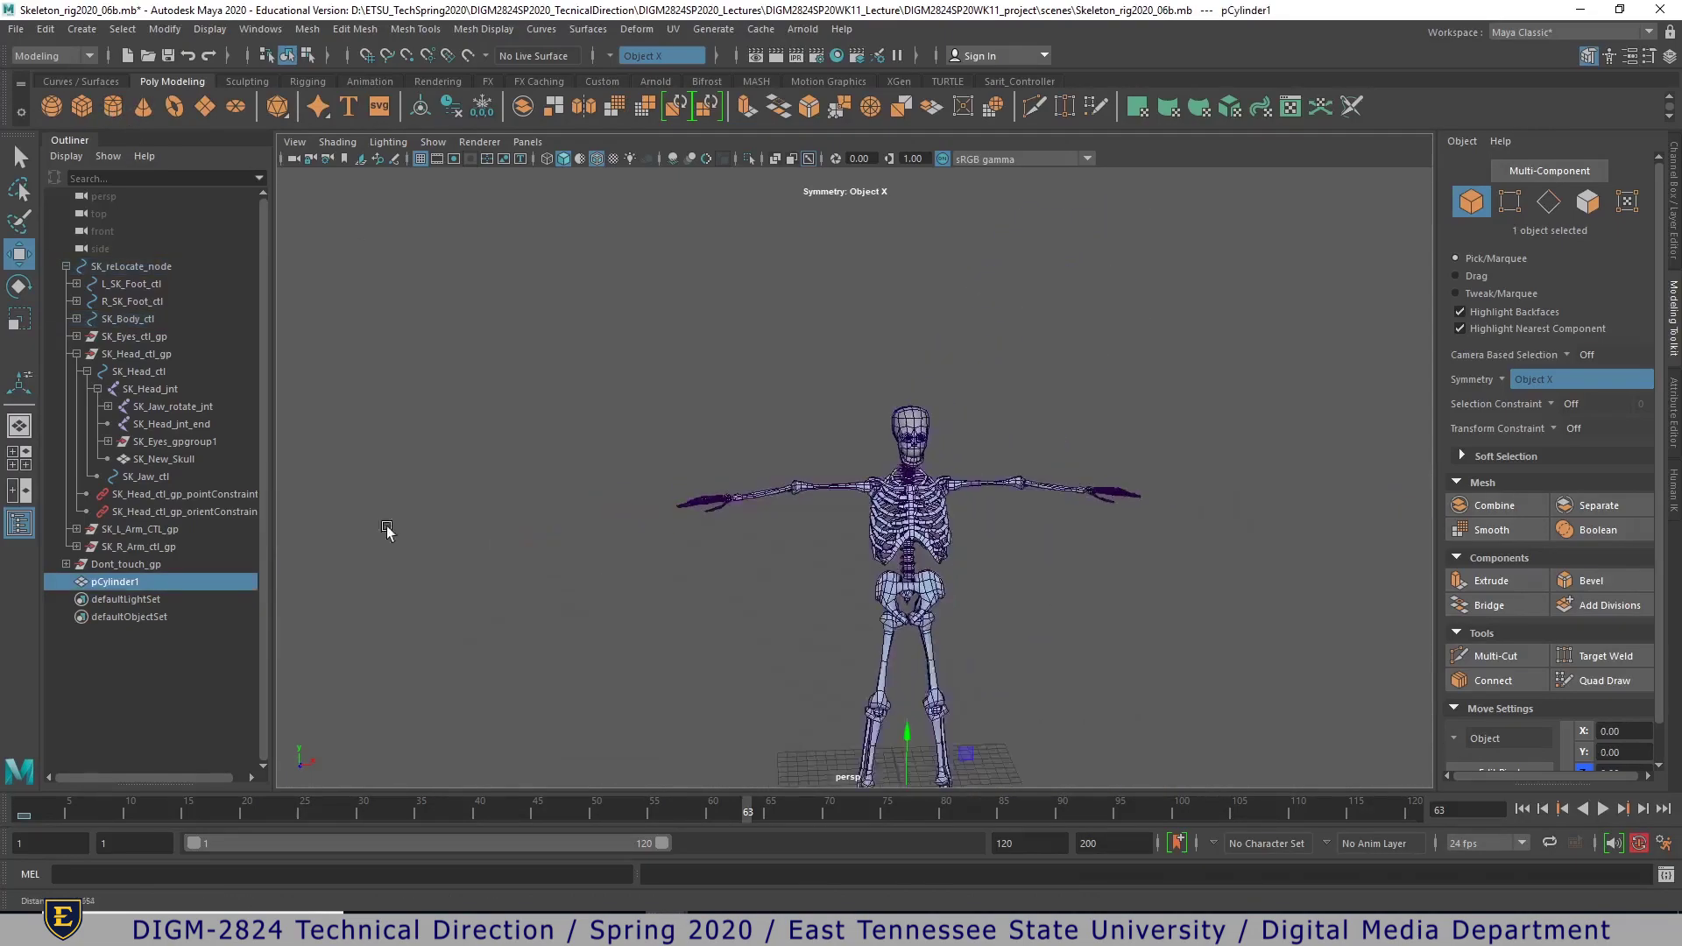
- Move the cylinder up to chest height and sideways below the upper arm bone, at about X -8.17, Y 29.81
{"action": "middle_click_drag", "start_coordinate": [929, 728], "coordinate": [908, 637], "text": "alt"}
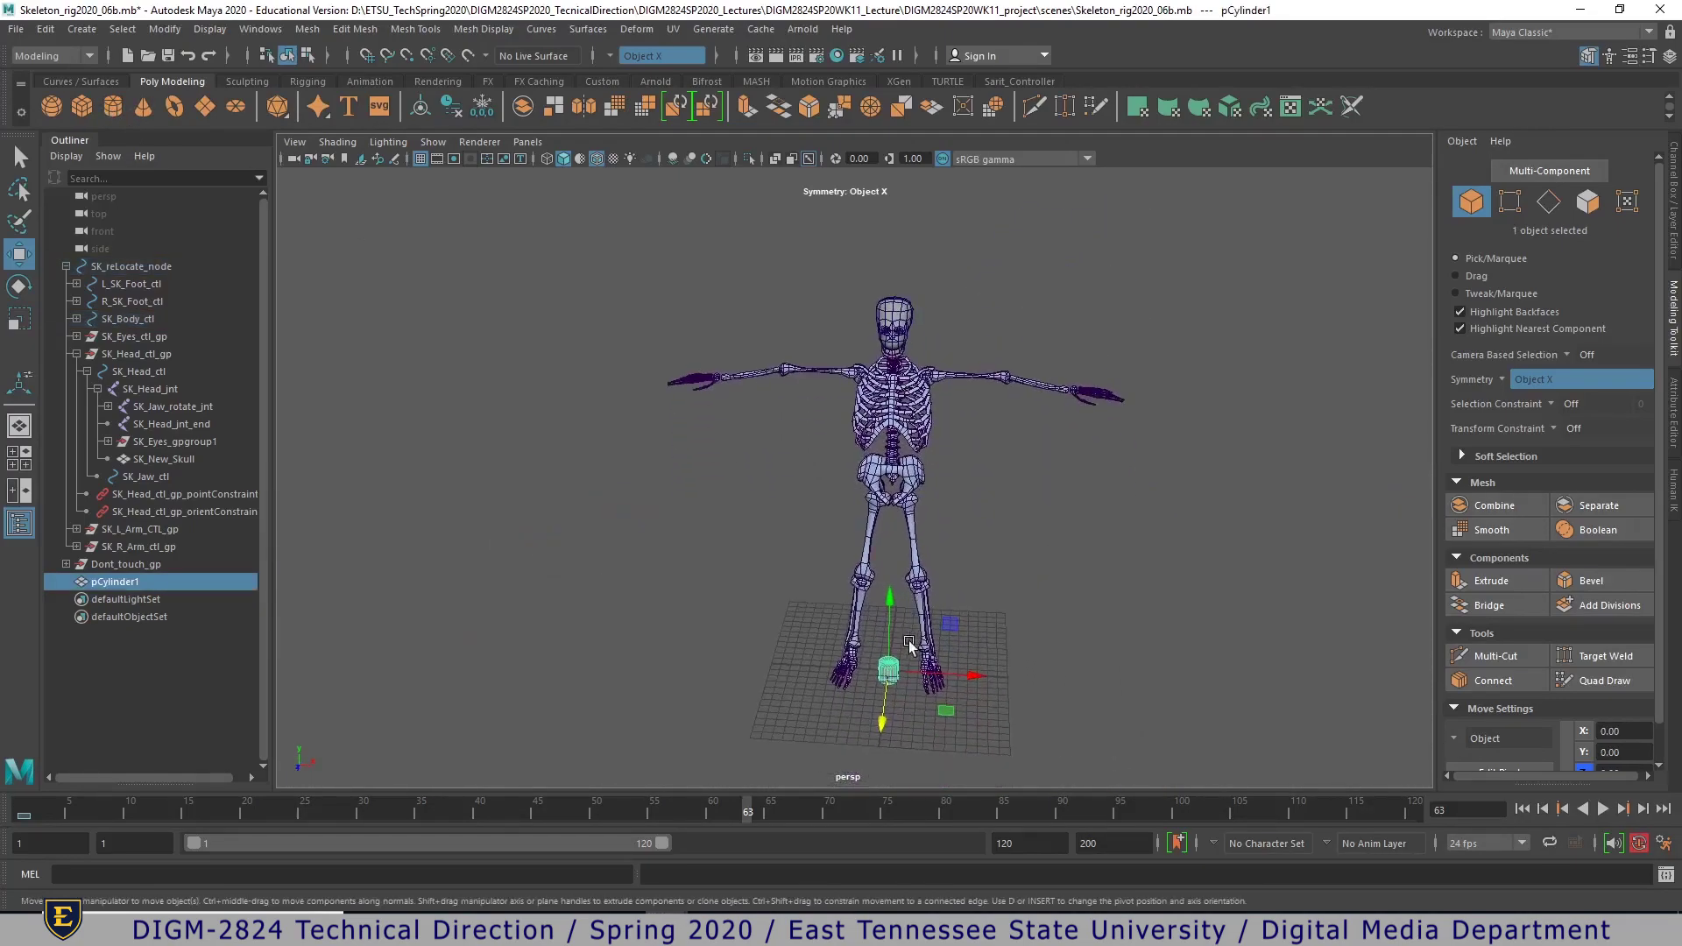
{"action": "left_click_drag", "start_coordinate": [884, 610], "coordinate": [890, 459]}
{"action": "right_click_drag", "start_coordinate": [908, 562], "coordinate": [1306, 578], "text": "alt"}
{"action": "scroll", "coordinate": [1304, 583], "scroll_direction": "up", "scroll_amount": 2}
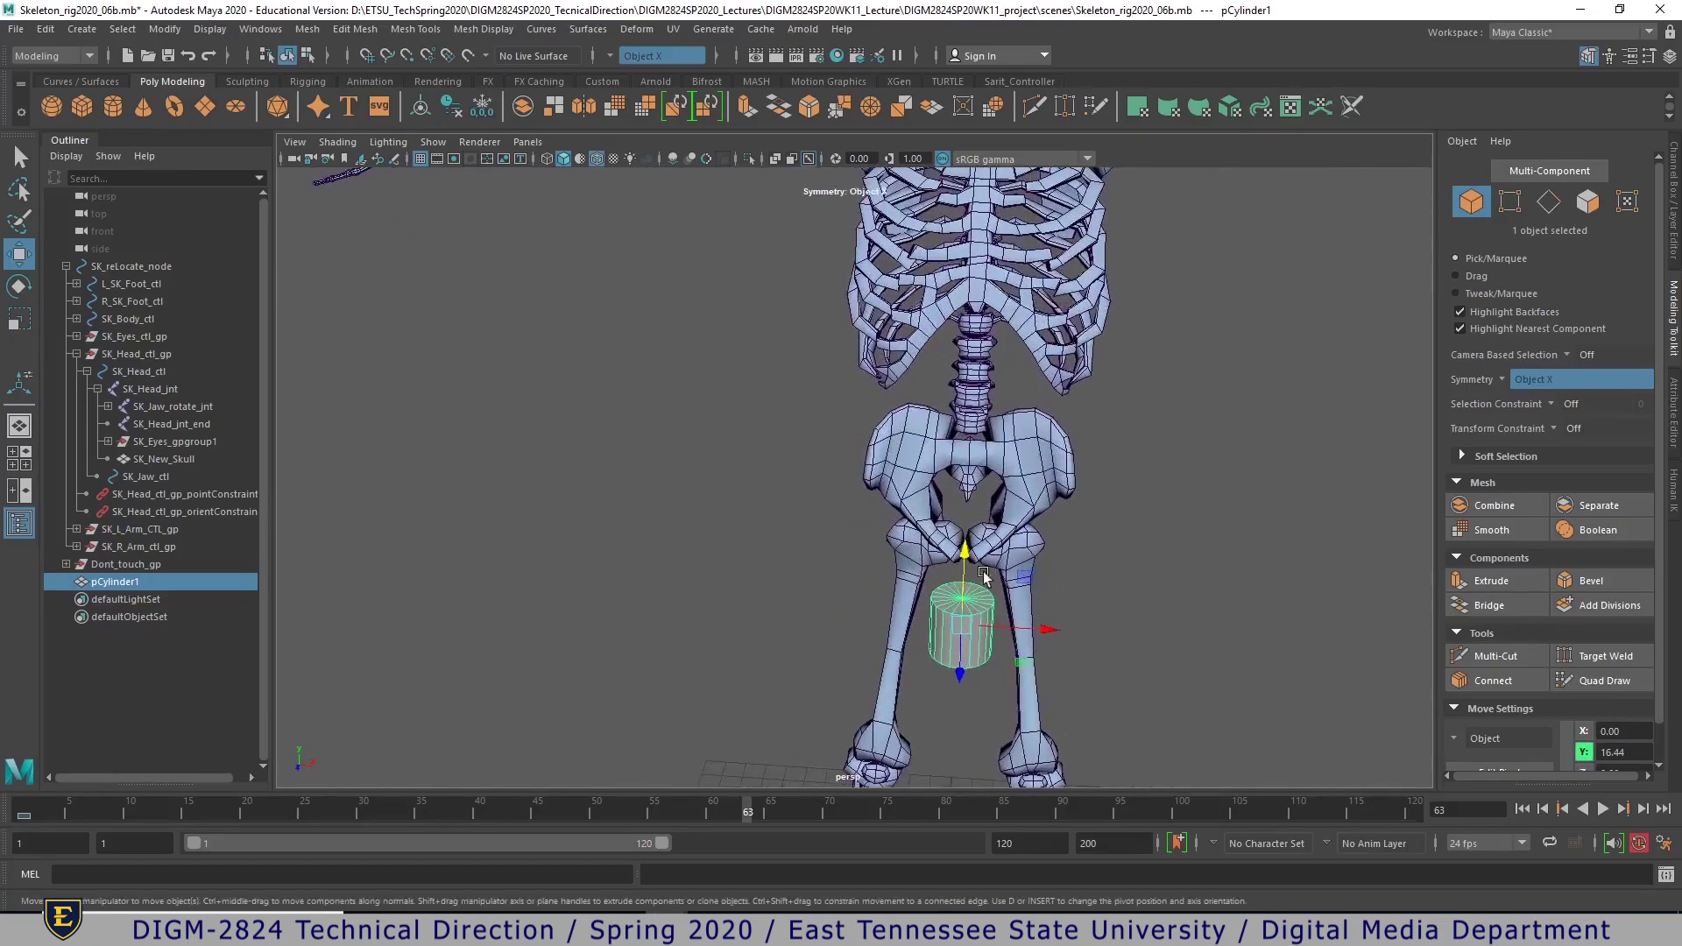
{"action": "left_click_drag", "start_coordinate": [960, 557], "coordinate": [978, 167]}
{"action": "middle_click_drag", "start_coordinate": [978, 193], "coordinate": [994, 482], "text": "alt"}
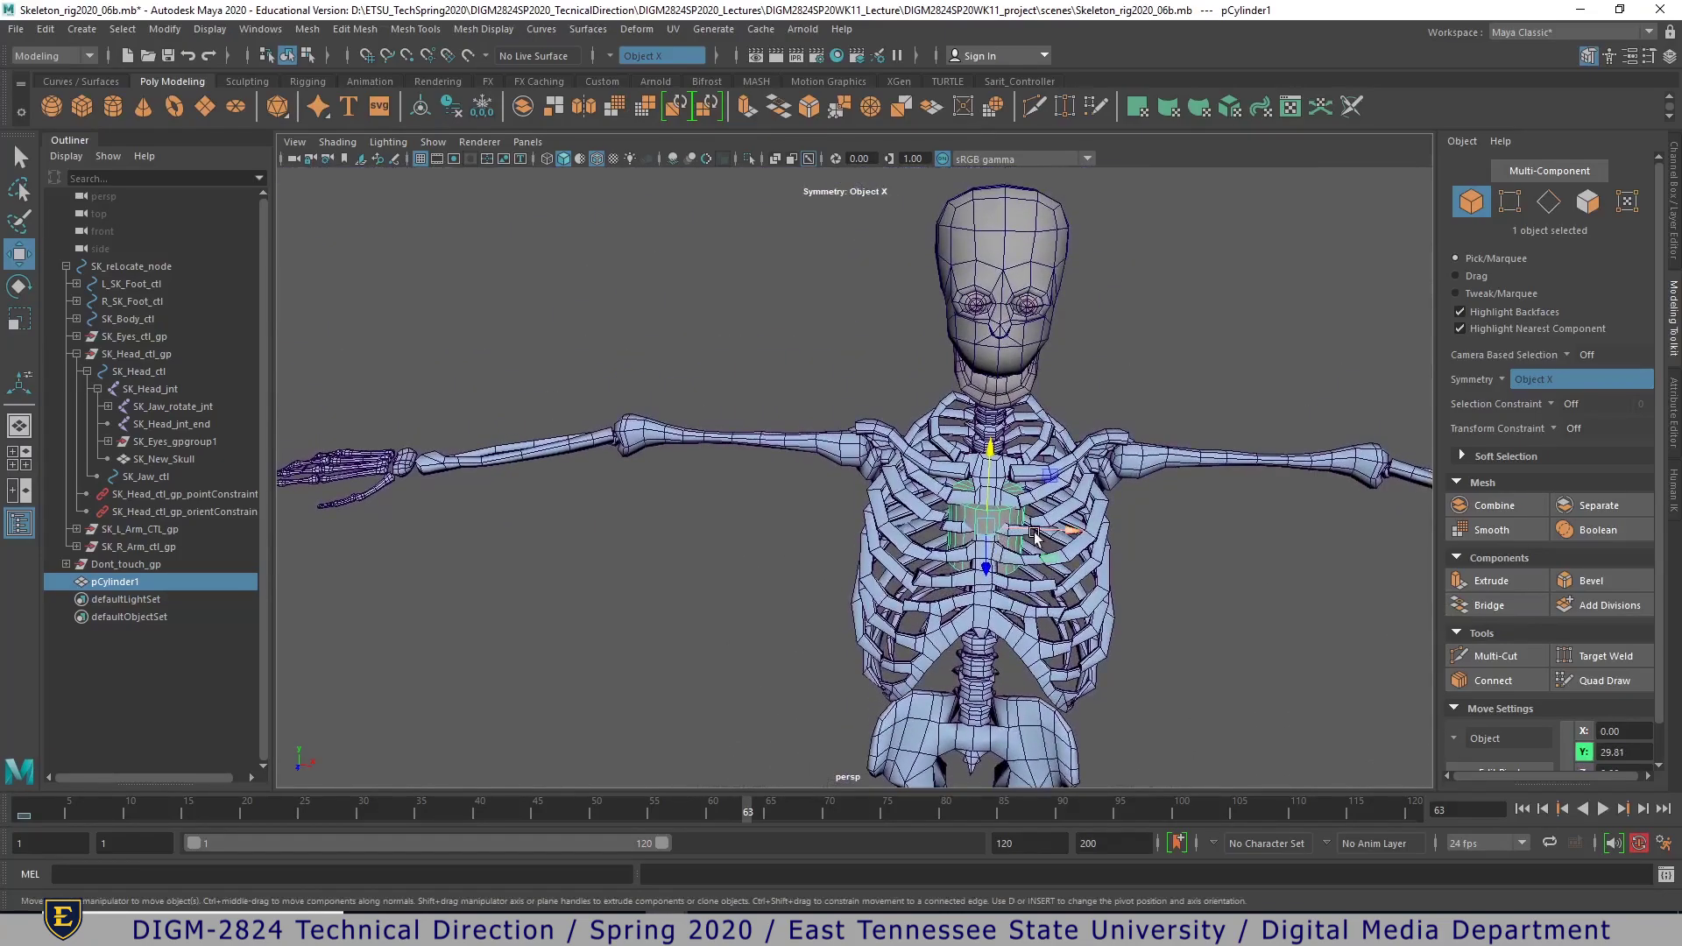
{"action": "left_click_drag", "start_coordinate": [1033, 527], "coordinate": [738, 515]}
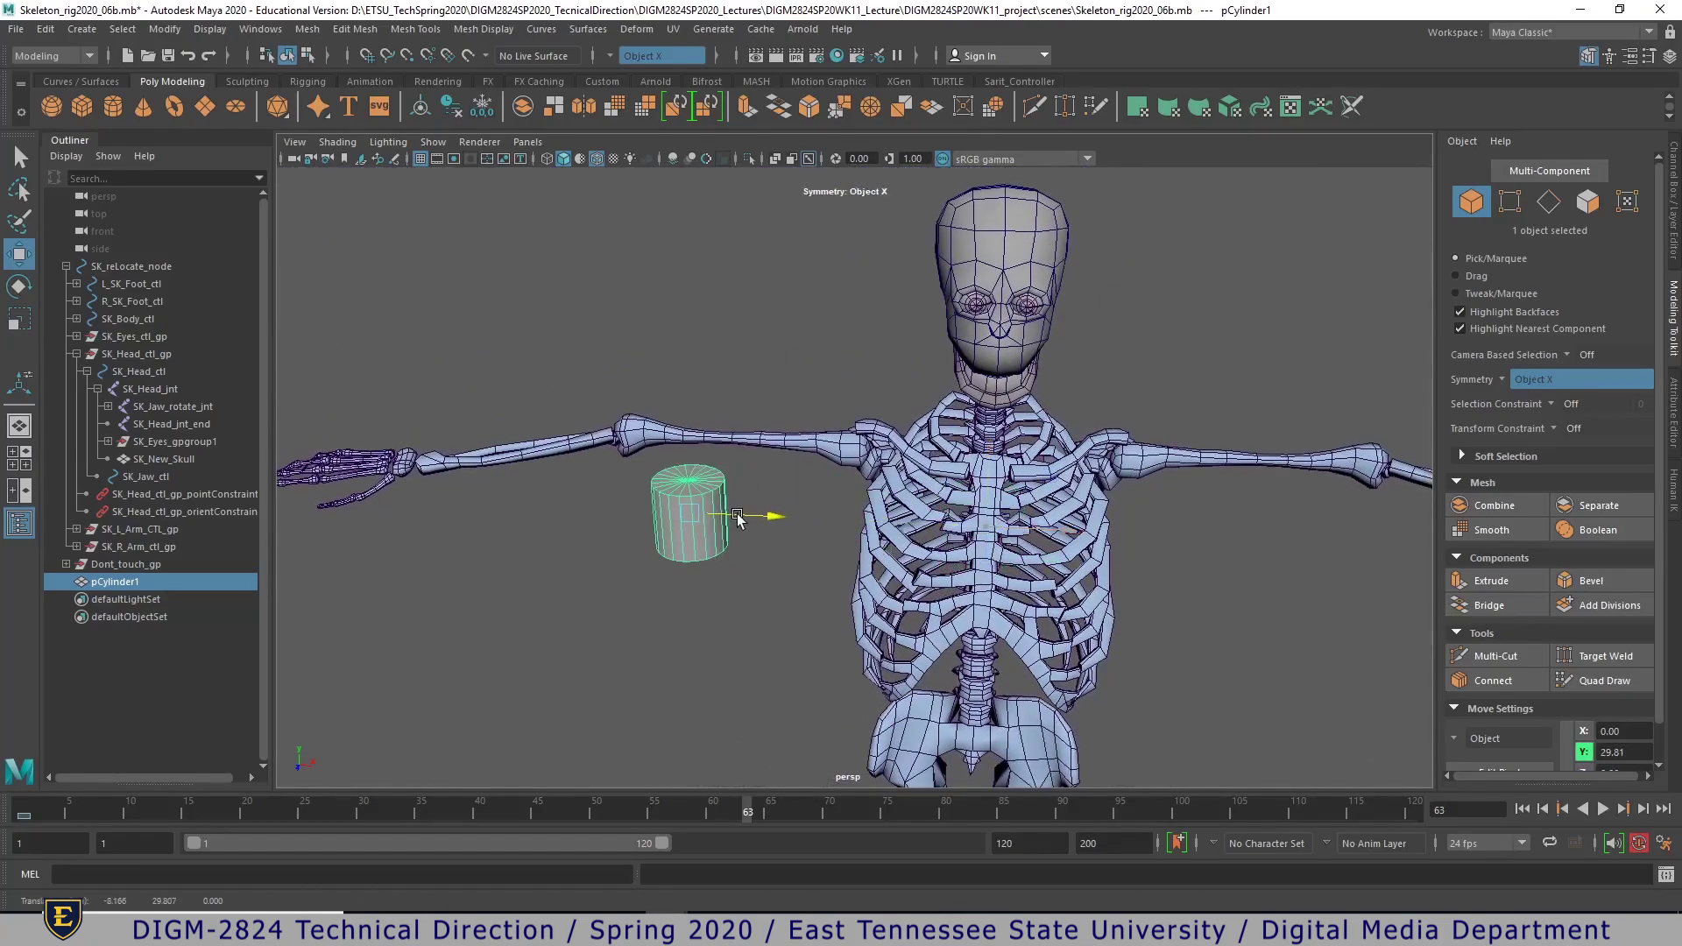
- Set the cylinder's axis subdivisions to 12, its cap subdivisions to 0 and its radius to 0.2
{"action": "left_click", "coordinate": [1673, 166]}
{"action": "left_click", "coordinate": [1509, 383]}
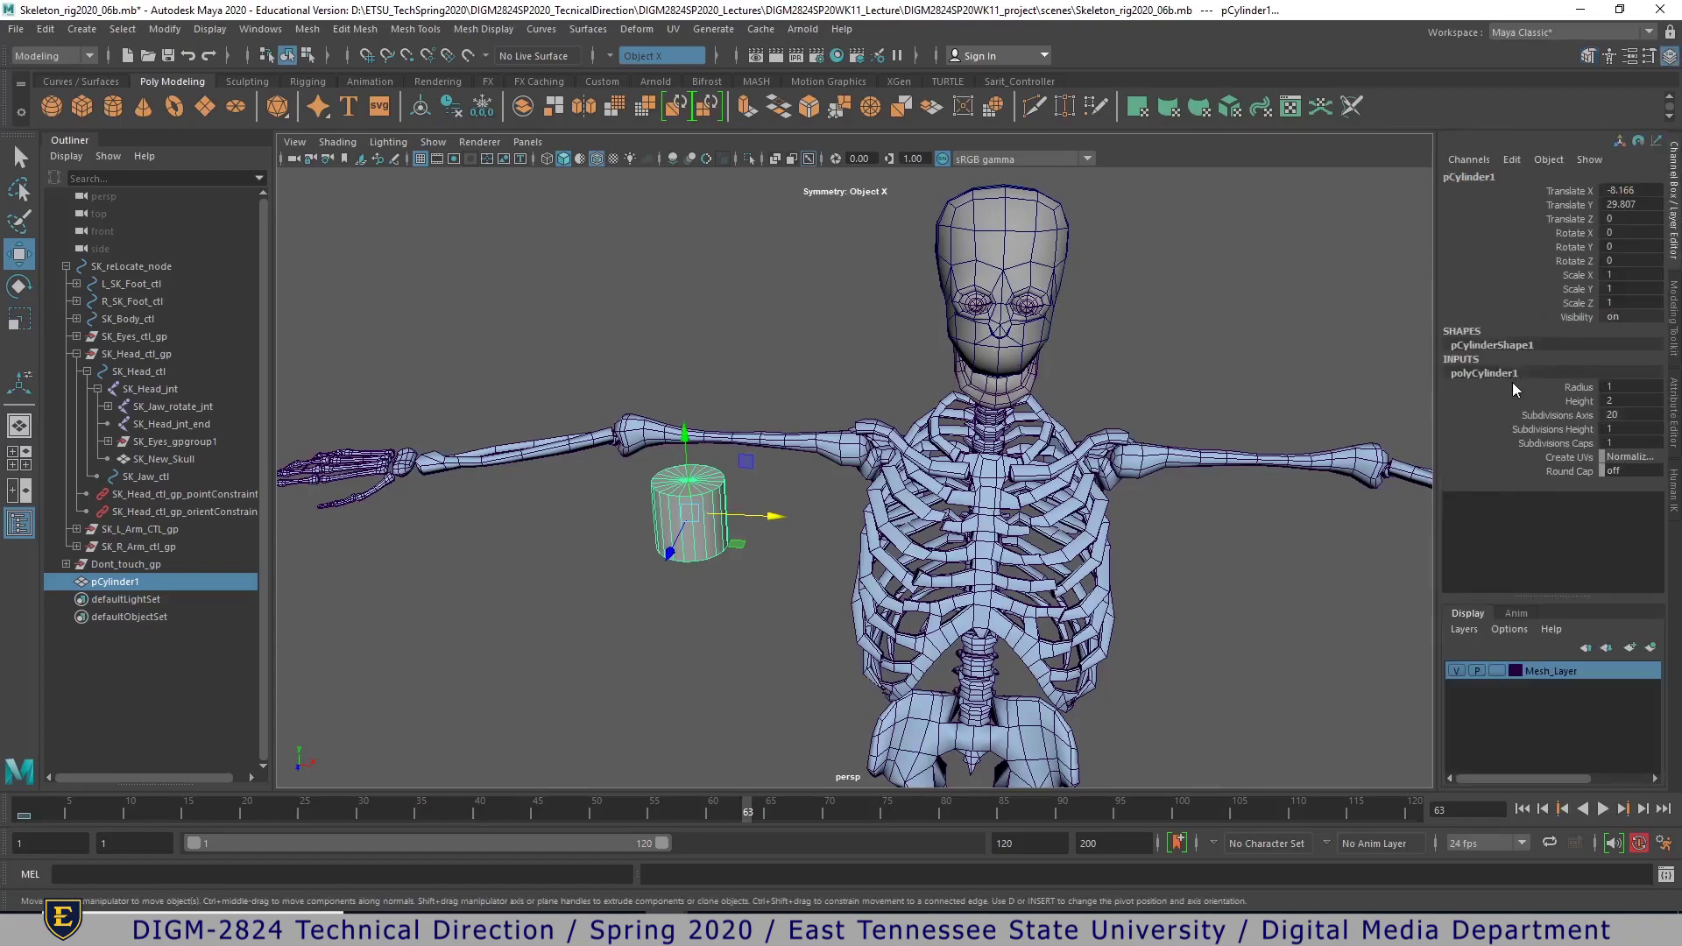
{"action": "left_click", "coordinate": [1590, 415]}
{"action": "double_click", "coordinate": [1611, 416]}
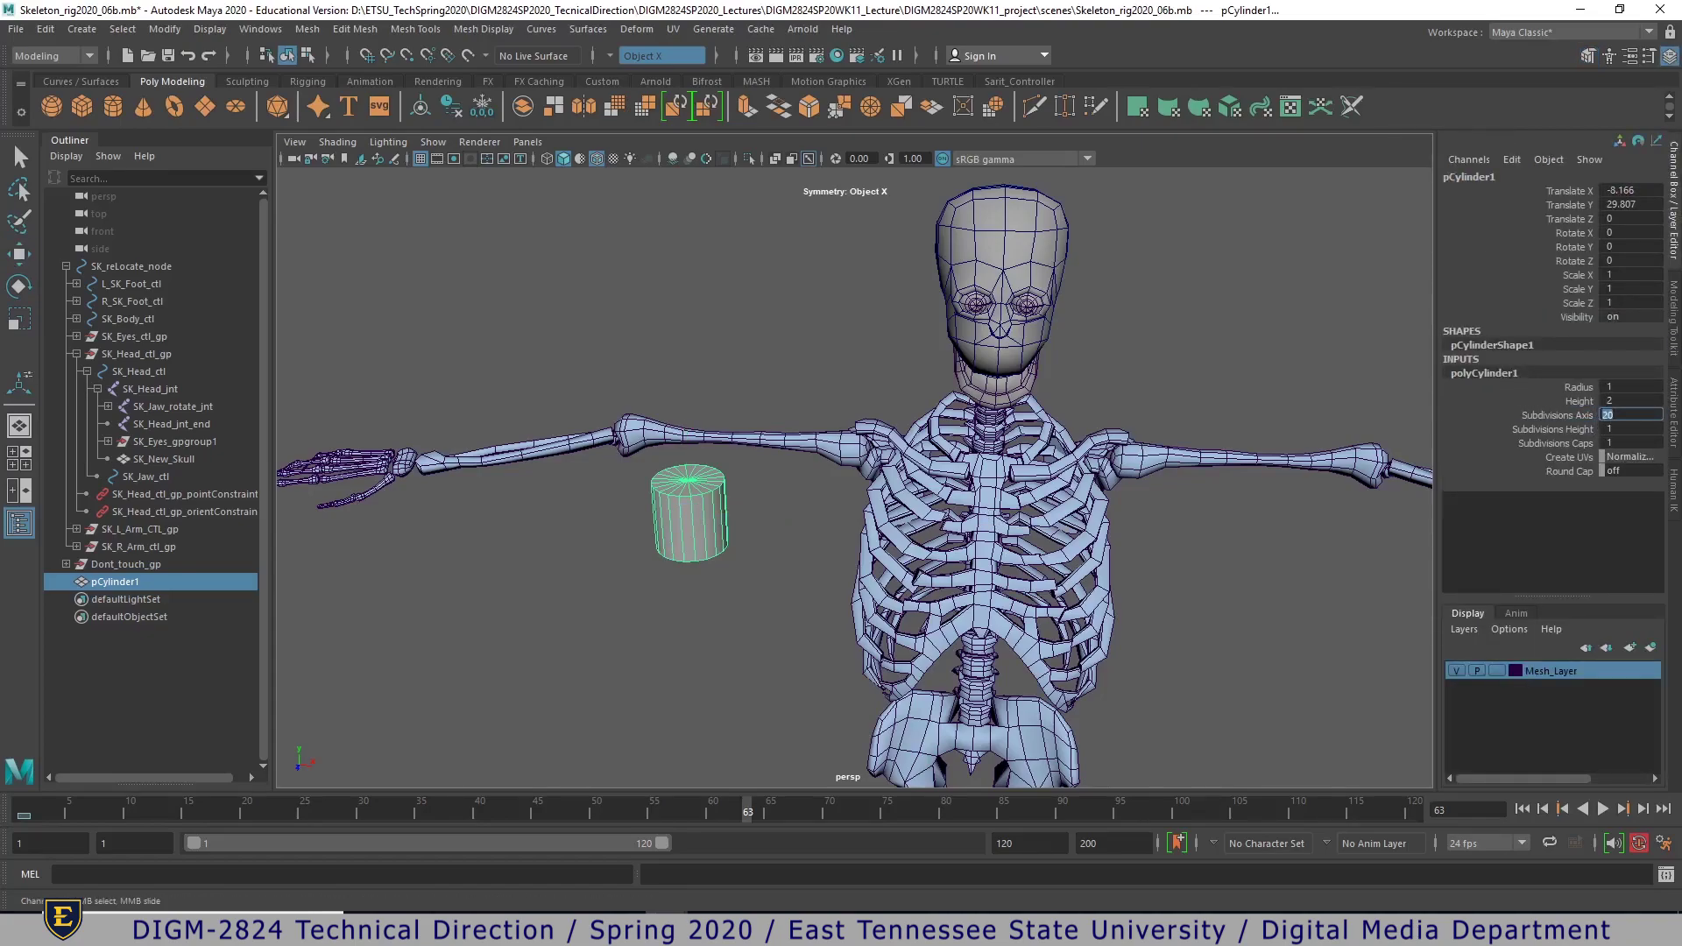
{"action": "type", "text": "12"}
{"action": "key", "text": "Return"}
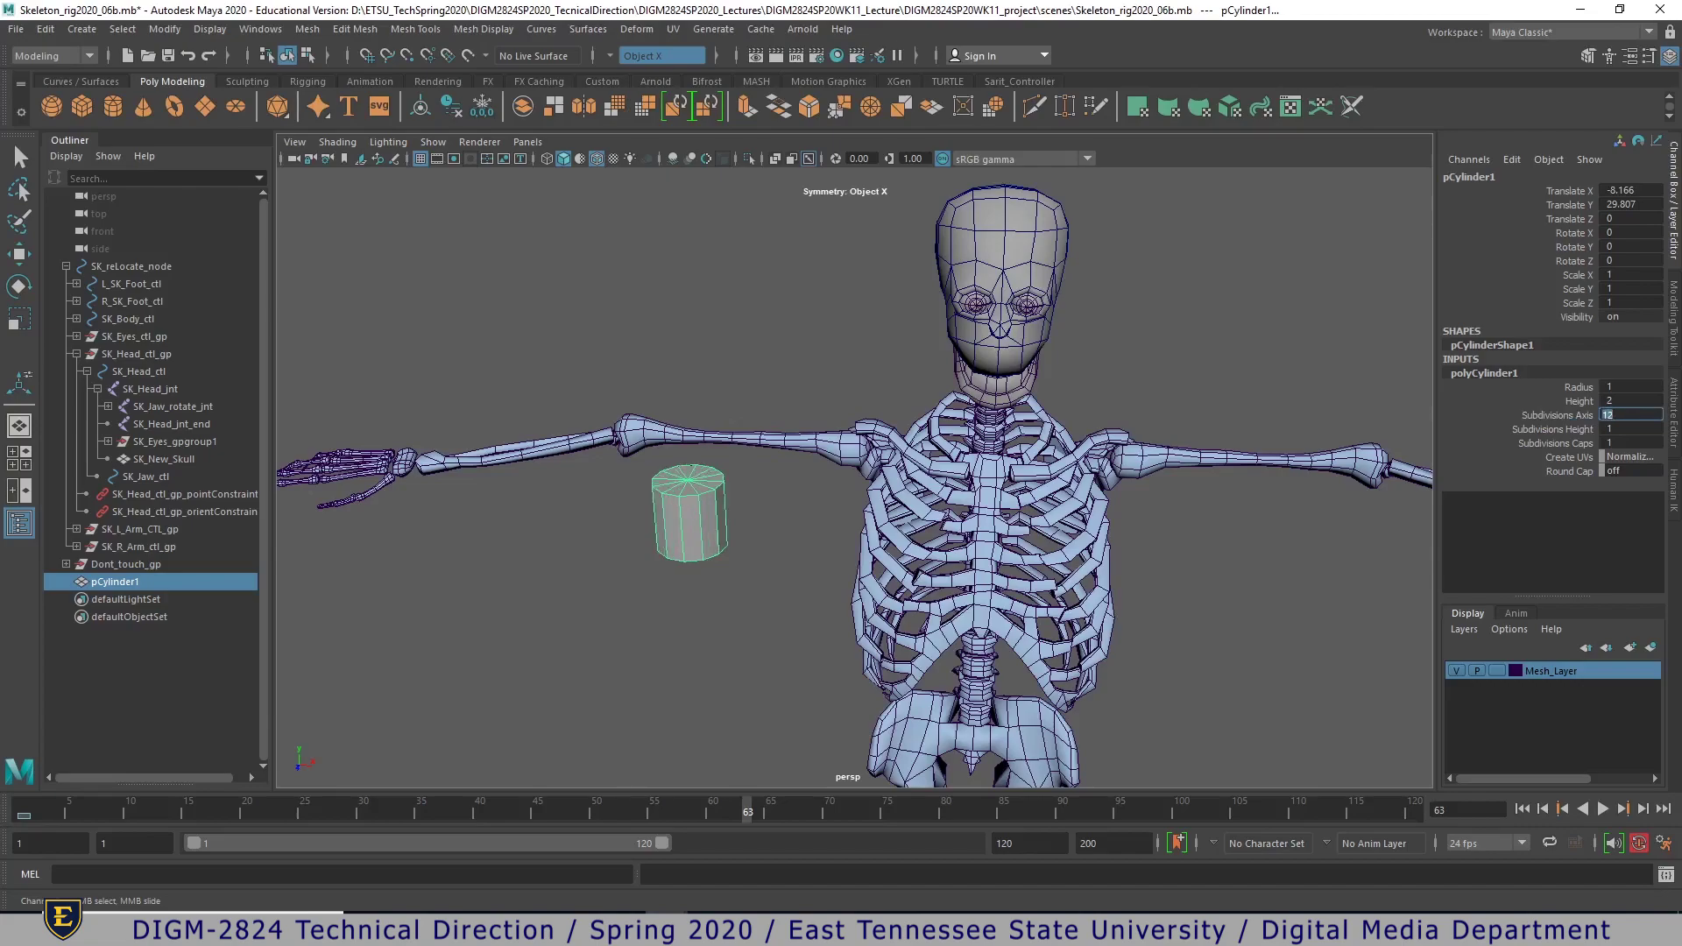
{"action": "double_click", "coordinate": [1618, 443]}
{"action": "type", "text": "0"}
{"action": "key", "text": "Return"}
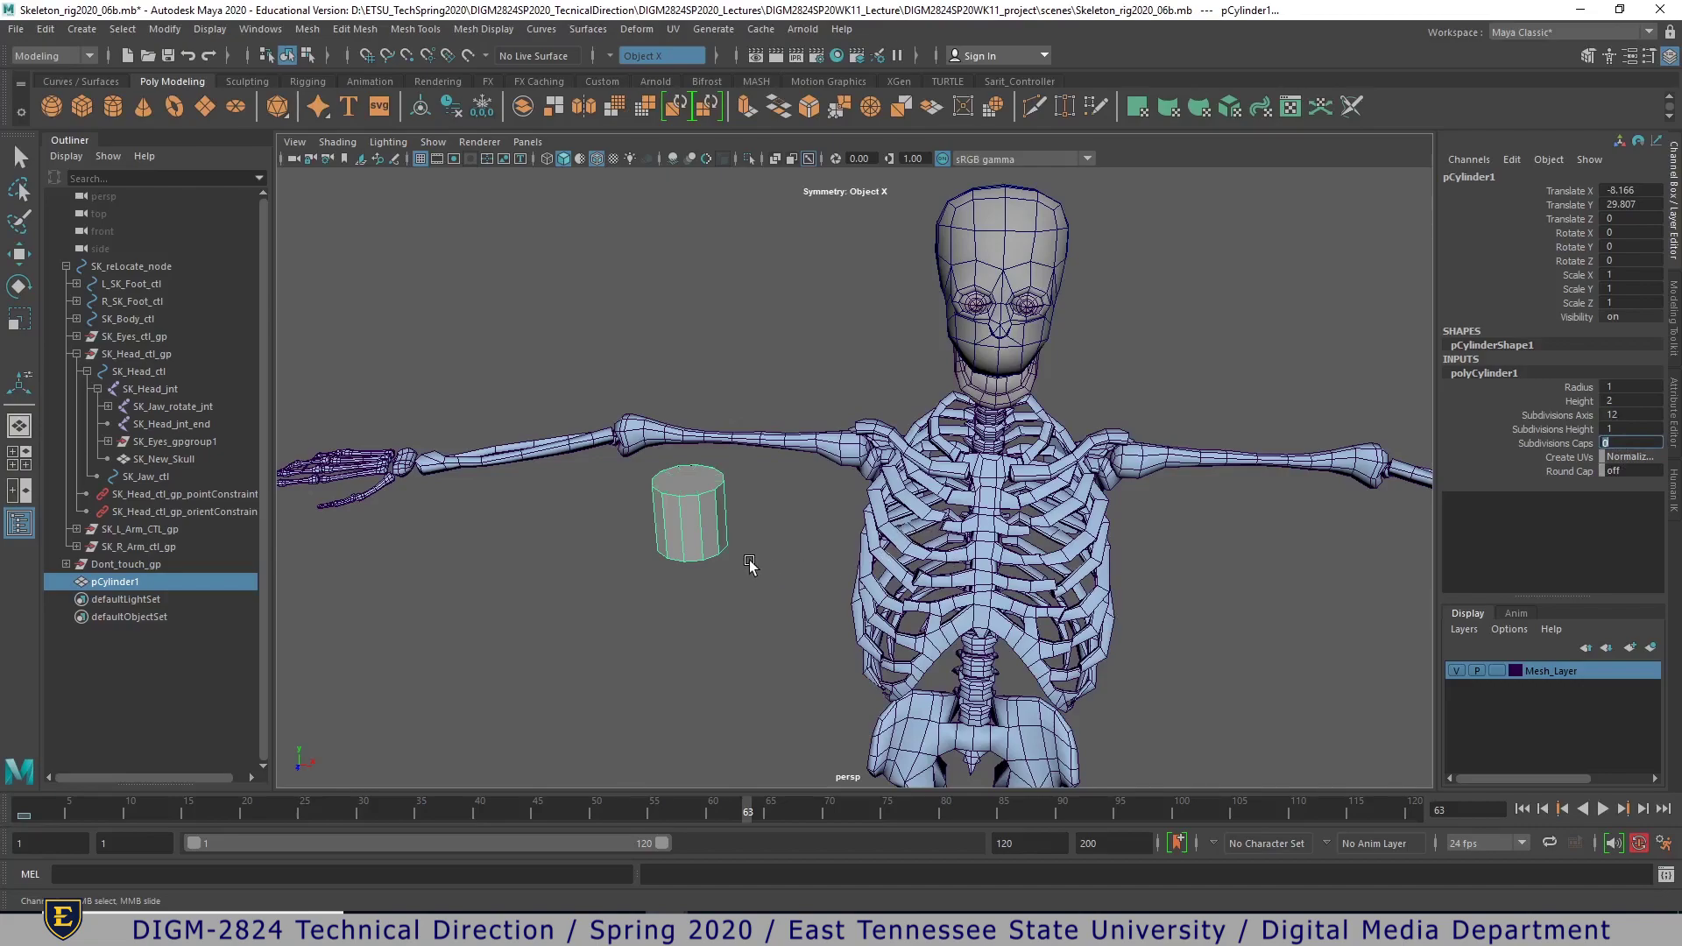
{"action": "left_click", "coordinate": [1578, 387]}
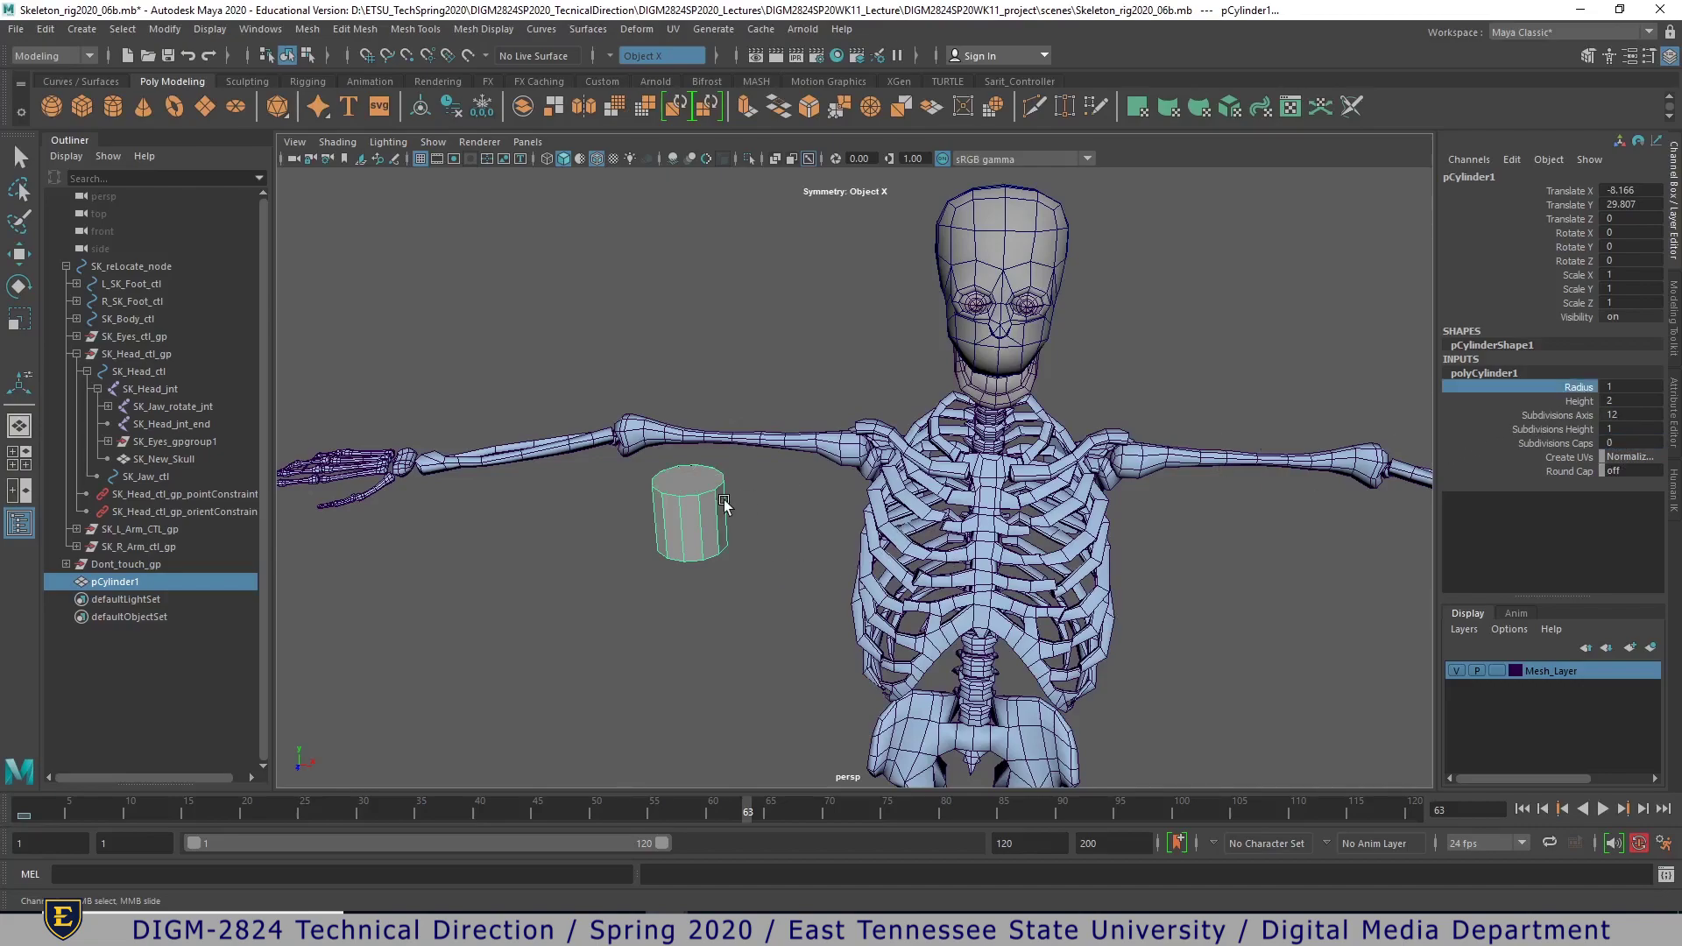
{"action": "middle_click_drag", "start_coordinate": [782, 503], "coordinate": [776, 503]}
- Rotate the cylinder to 90 degrees in Z so it lies parallel to the arm
{"action": "key", "text": "e"}
{"action": "left_click_drag", "start_coordinate": [750, 476], "coordinate": [638, 455]}
{"action": "key", "text": "space"}
{"action": "key", "text": "space"}
{"action": "scroll", "coordinate": [590, 543], "scroll_direction": "down", "scroll_amount": 3}
{"action": "middle_click_drag", "start_coordinate": [712, 659], "coordinate": [871, 549], "text": "alt"}
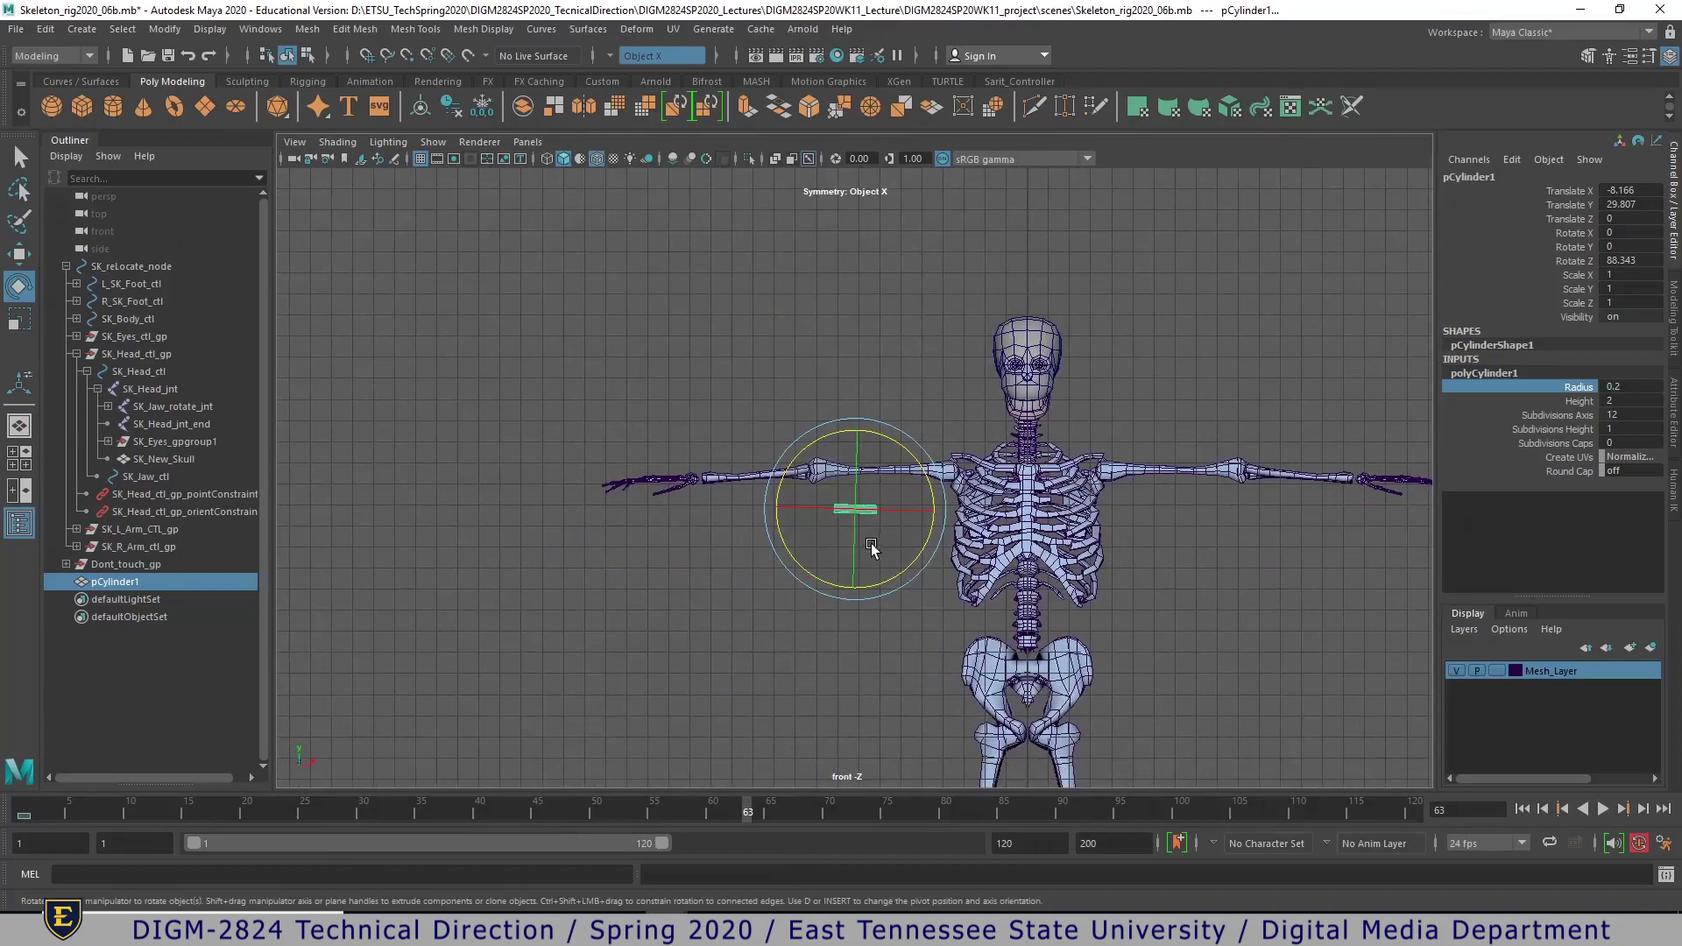
{"action": "left_click_drag", "start_coordinate": [902, 461], "coordinate": [900, 451]}
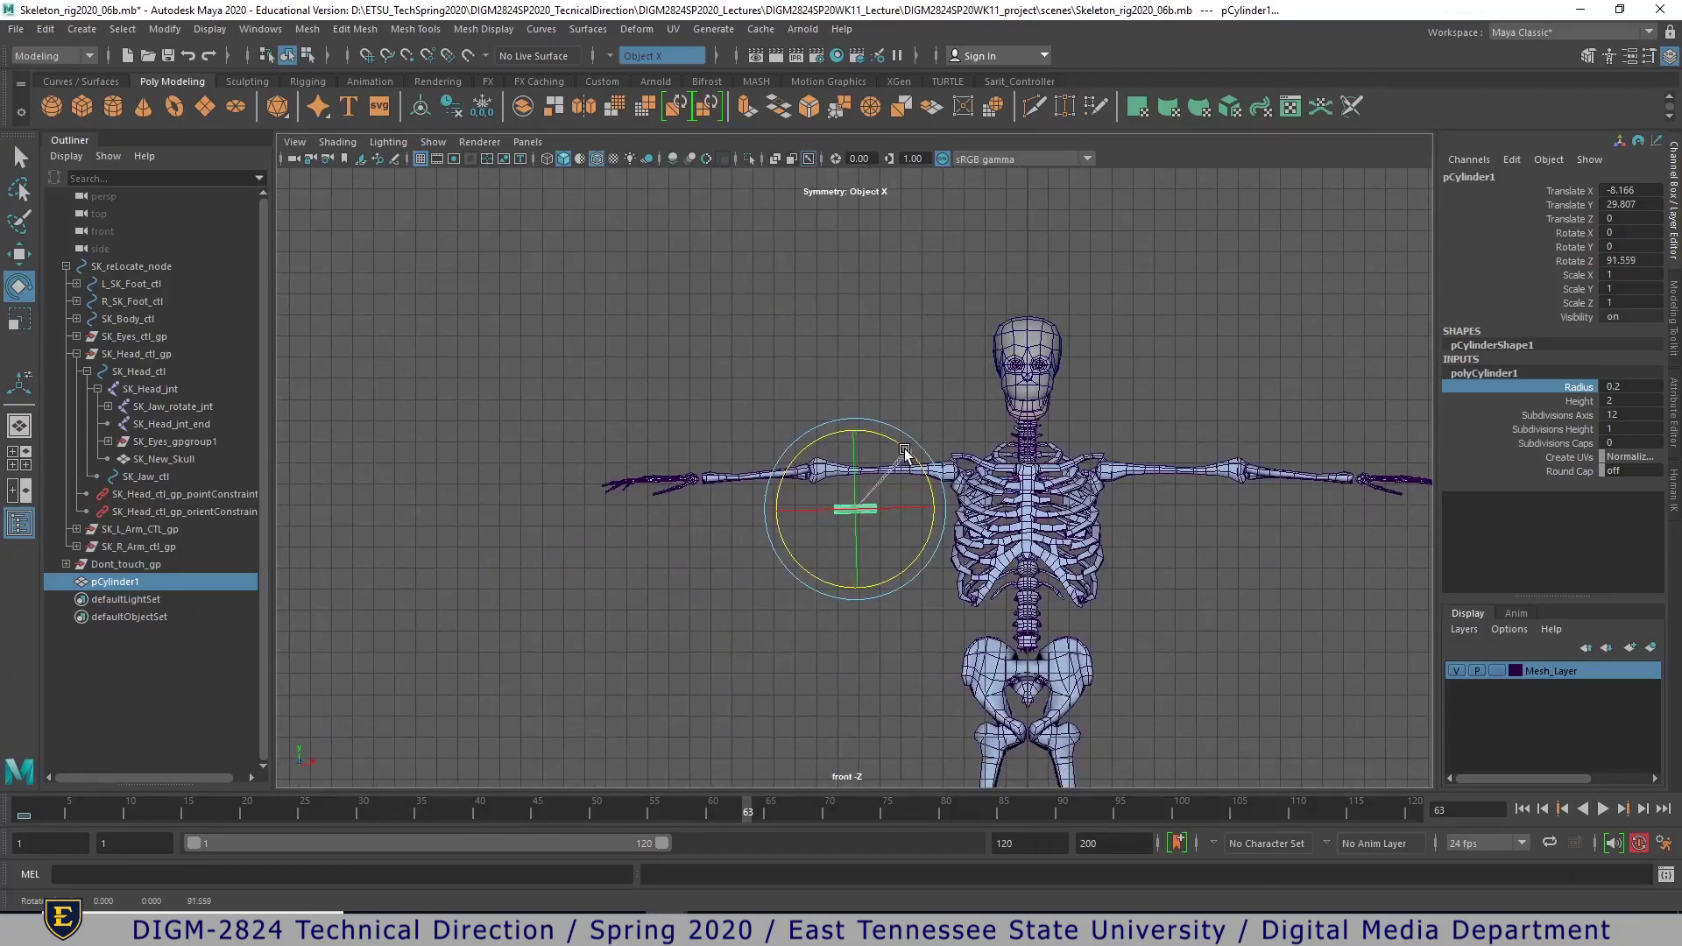
{"action": "key", "text": "f"}
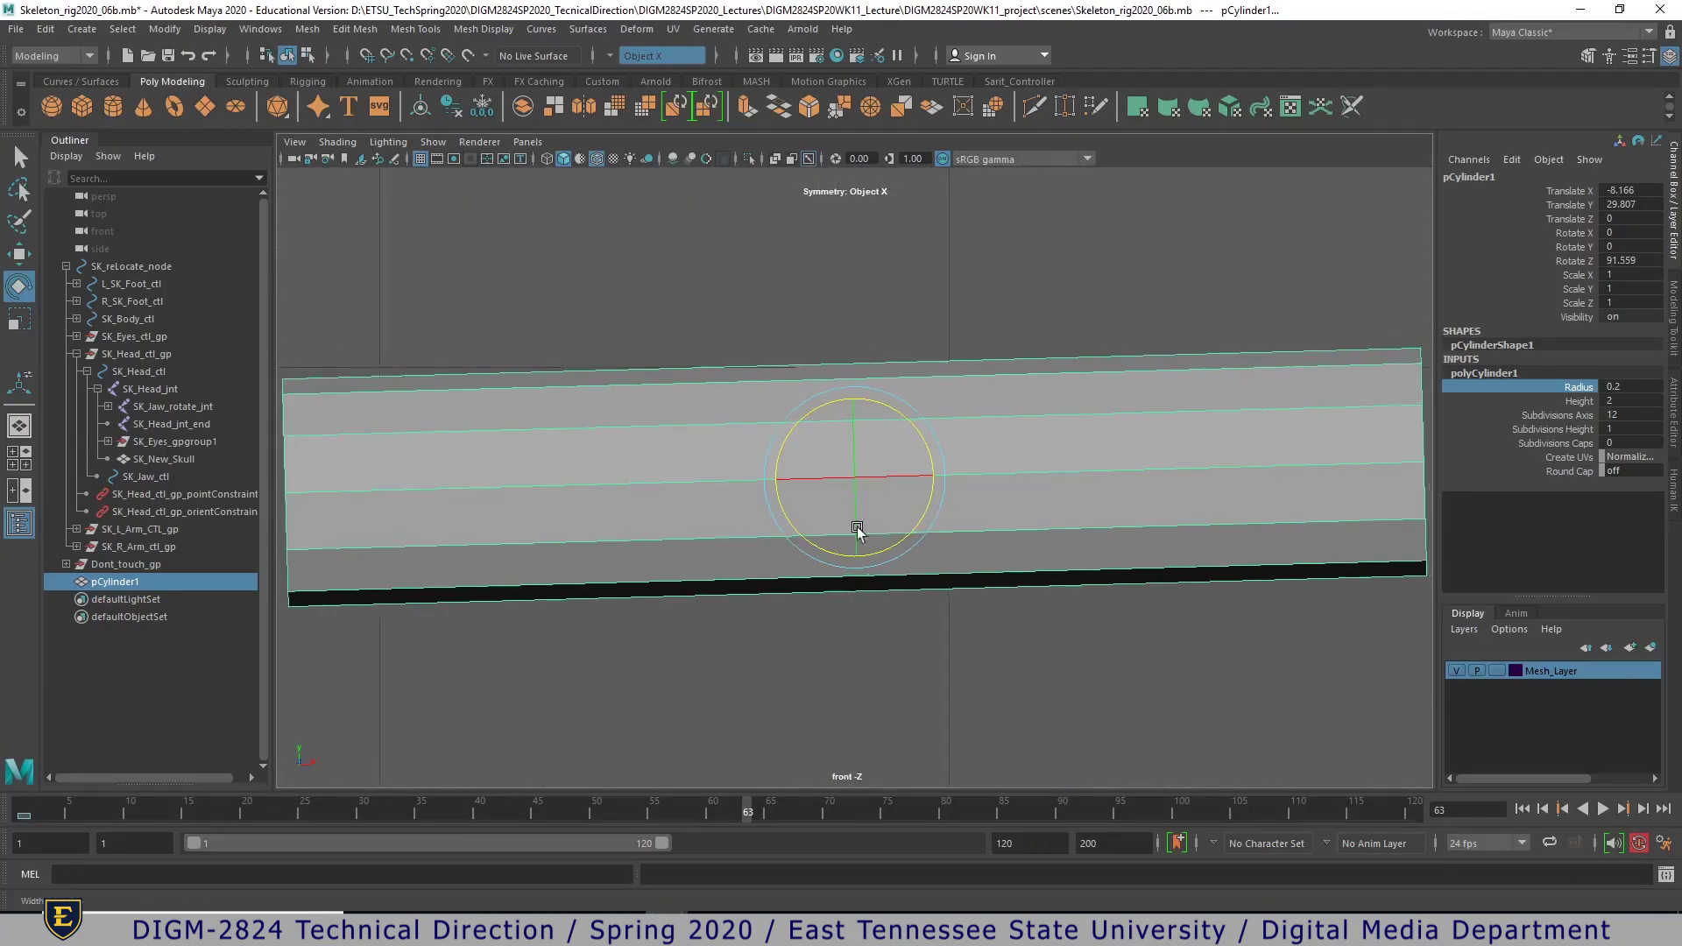
{"action": "left_click", "coordinate": [1633, 261]}
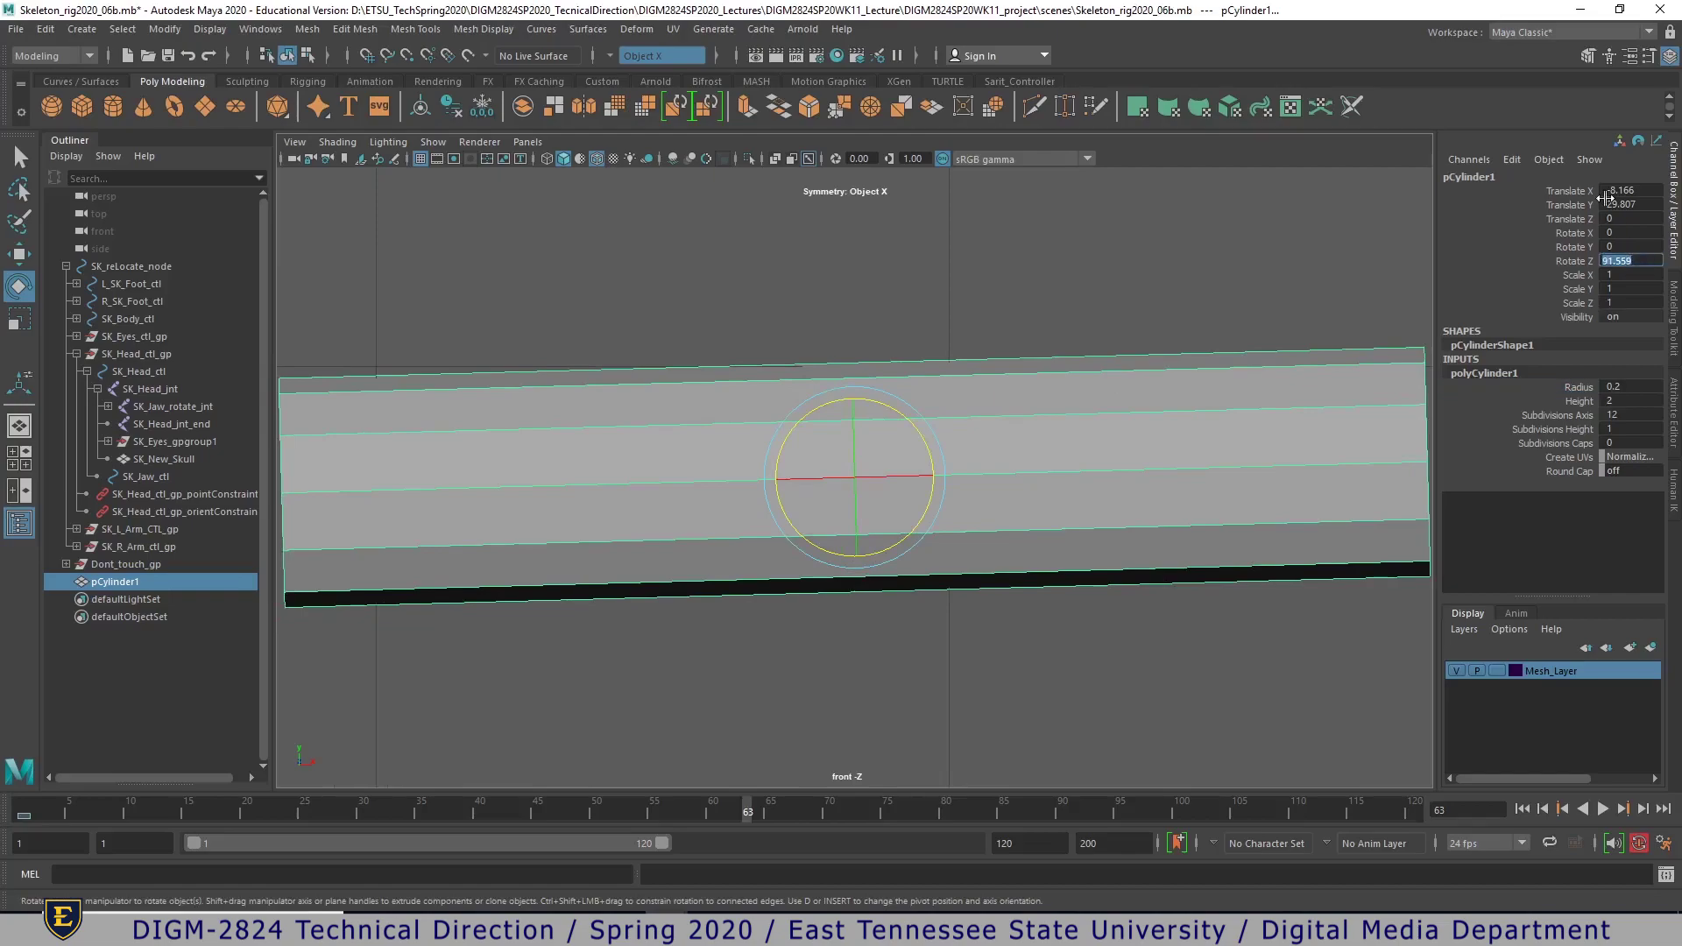
{"action": "type", "text": "90"}
{"action": "key", "text": "Return"}
- Move the cylinder onto the upper arm bone, to about X -6.86, Y 31.63, Z -1.08
{"action": "scroll", "coordinate": [876, 533], "scroll_direction": "down", "scroll_amount": 5}
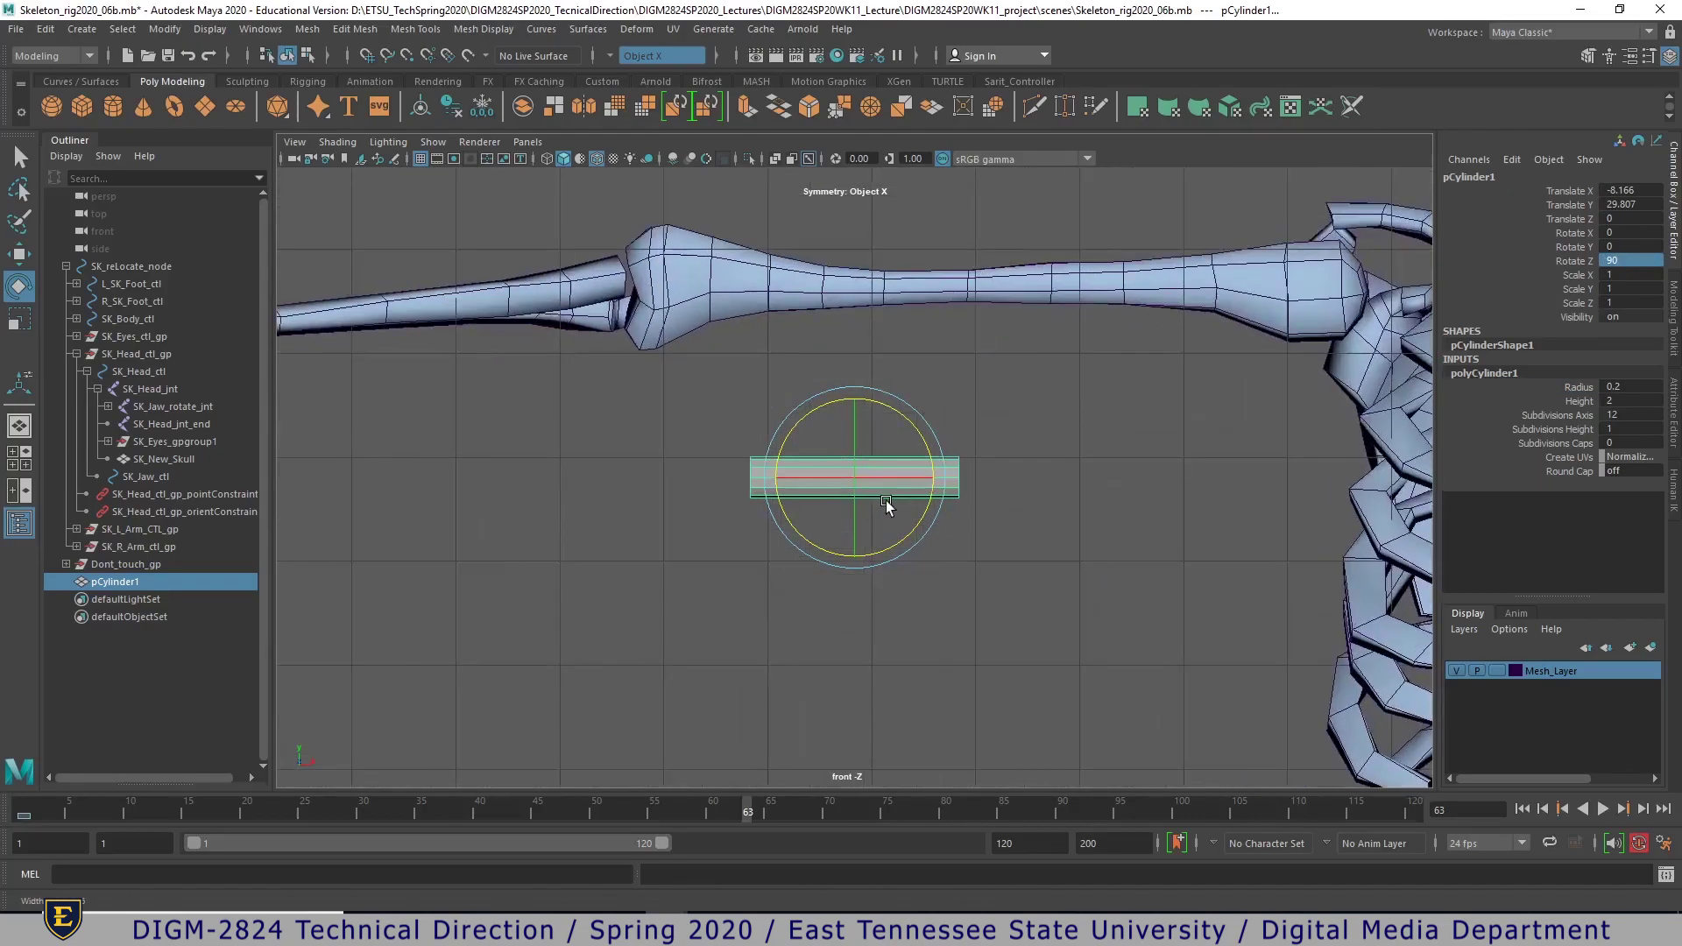
{"action": "key", "text": "w"}
{"action": "left_click_drag", "start_coordinate": [854, 426], "coordinate": [855, 238]}
{"action": "left_click_drag", "start_coordinate": [776, 292], "coordinate": [1055, 315]}
{"action": "key", "text": "space"}
{"action": "key", "text": "space"}
{"action": "left_click_drag", "start_coordinate": [980, 386], "coordinate": [700, 439], "text": "alt"}
- Align the cylinder with the upper arm bone from above, rotating X to about 0.5 degrees and moving Z to about -1.02
{"action": "key", "text": "space"}
{"action": "key", "text": "space"}
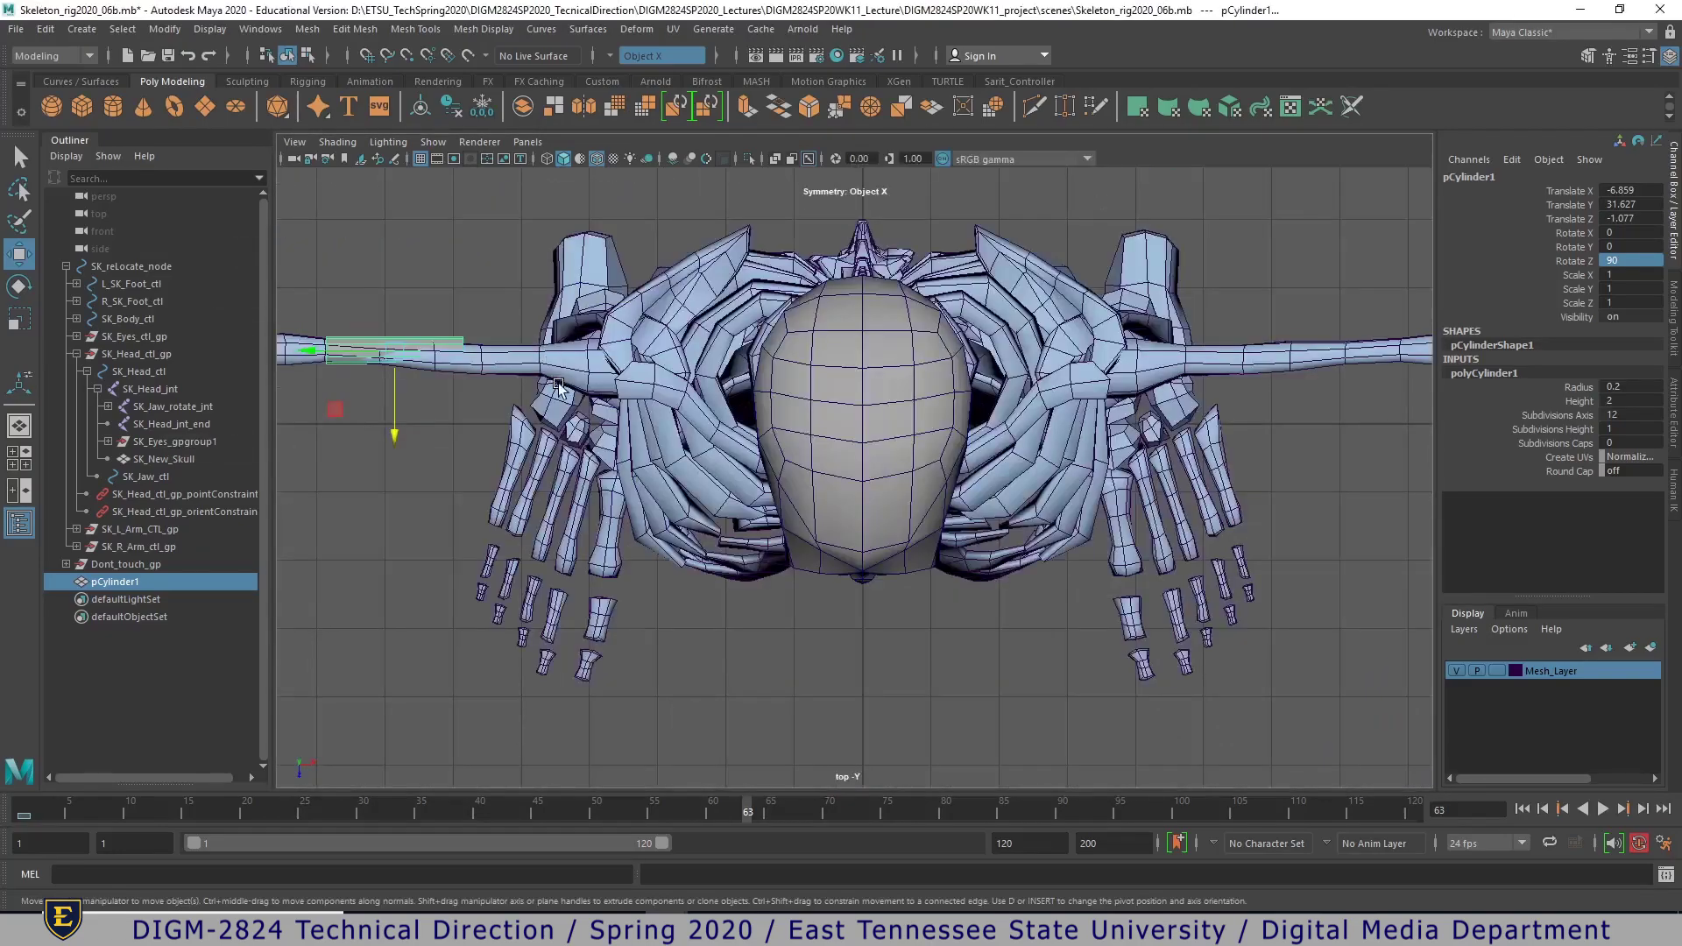
{"action": "right_click_drag", "start_coordinate": [350, 368], "coordinate": [454, 400], "text": "alt"}
{"action": "left_click", "coordinate": [454, 400], "text": "alt"}
{"action": "middle_click_drag", "start_coordinate": [453, 399], "coordinate": [1009, 537], "text": "alt"}
{"action": "scroll", "coordinate": [1009, 539], "scroll_direction": "down", "scroll_amount": 5}
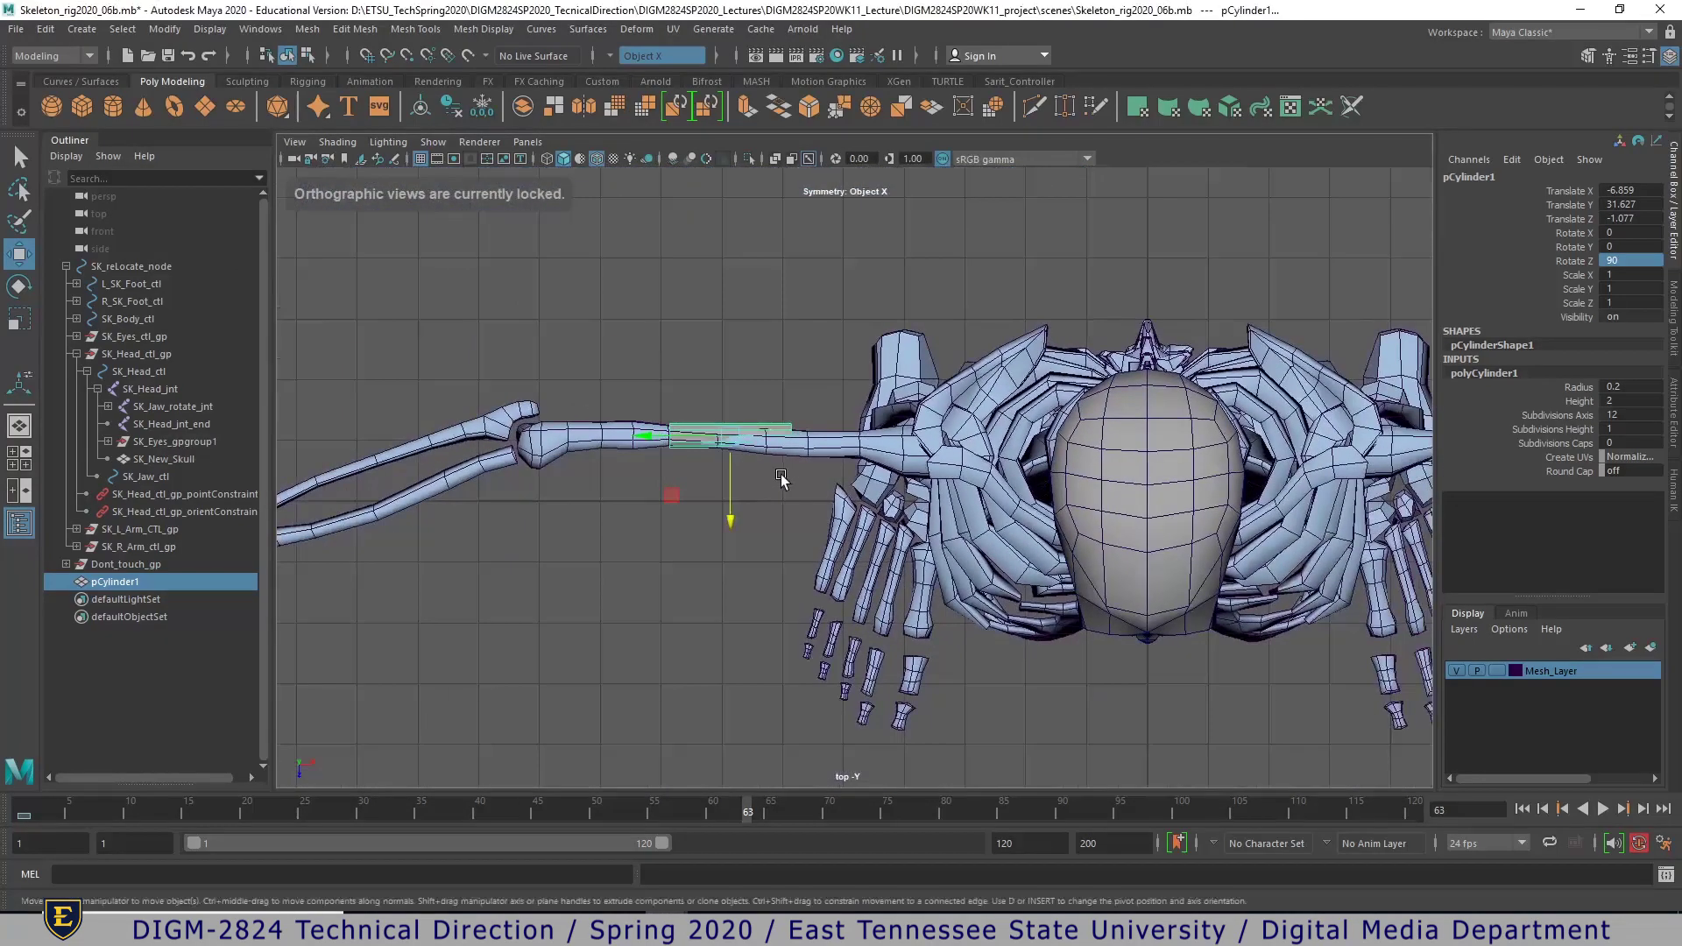
{"action": "key", "text": "e"}
{"action": "left_click_drag", "start_coordinate": [787, 398], "coordinate": [793, 393]}
{"action": "key", "text": "w"}
{"action": "left_click_drag", "start_coordinate": [731, 504], "coordinate": [730, 495]}
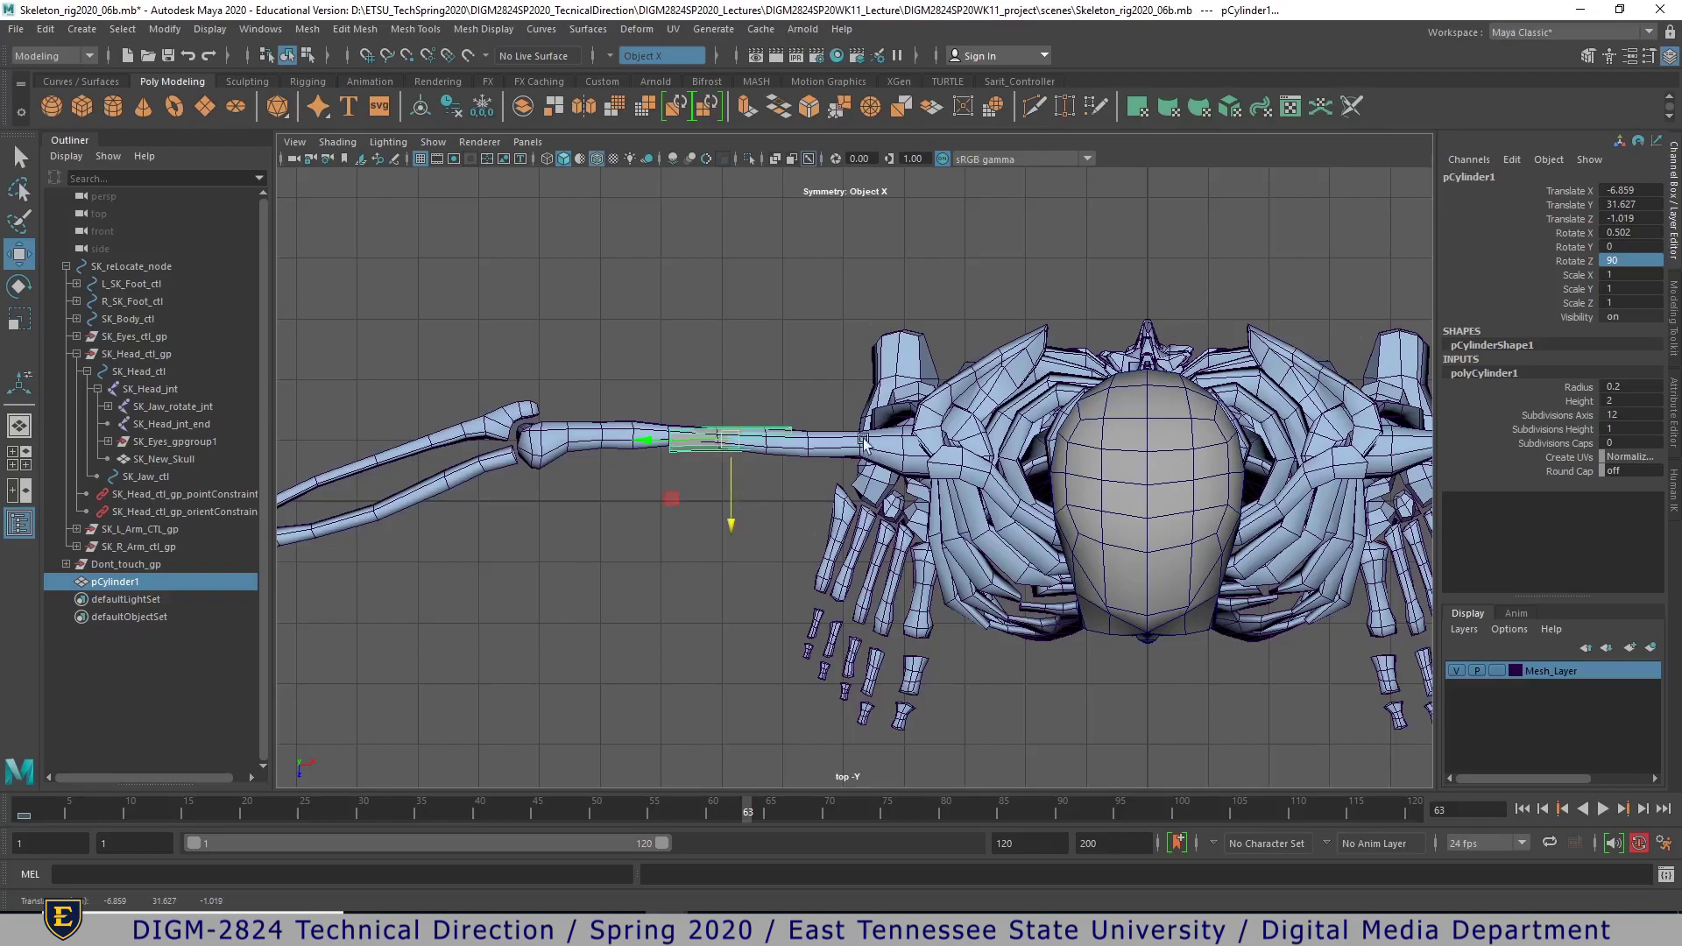
- Set the cylinder's height to 6.9, show the view in wireframe, and set the height subdivisions to 4
{"action": "left_click", "coordinate": [1571, 400]}
{"action": "middle_click_drag", "start_coordinate": [735, 506], "coordinate": [785, 497]}
{"action": "key", "text": "space"}
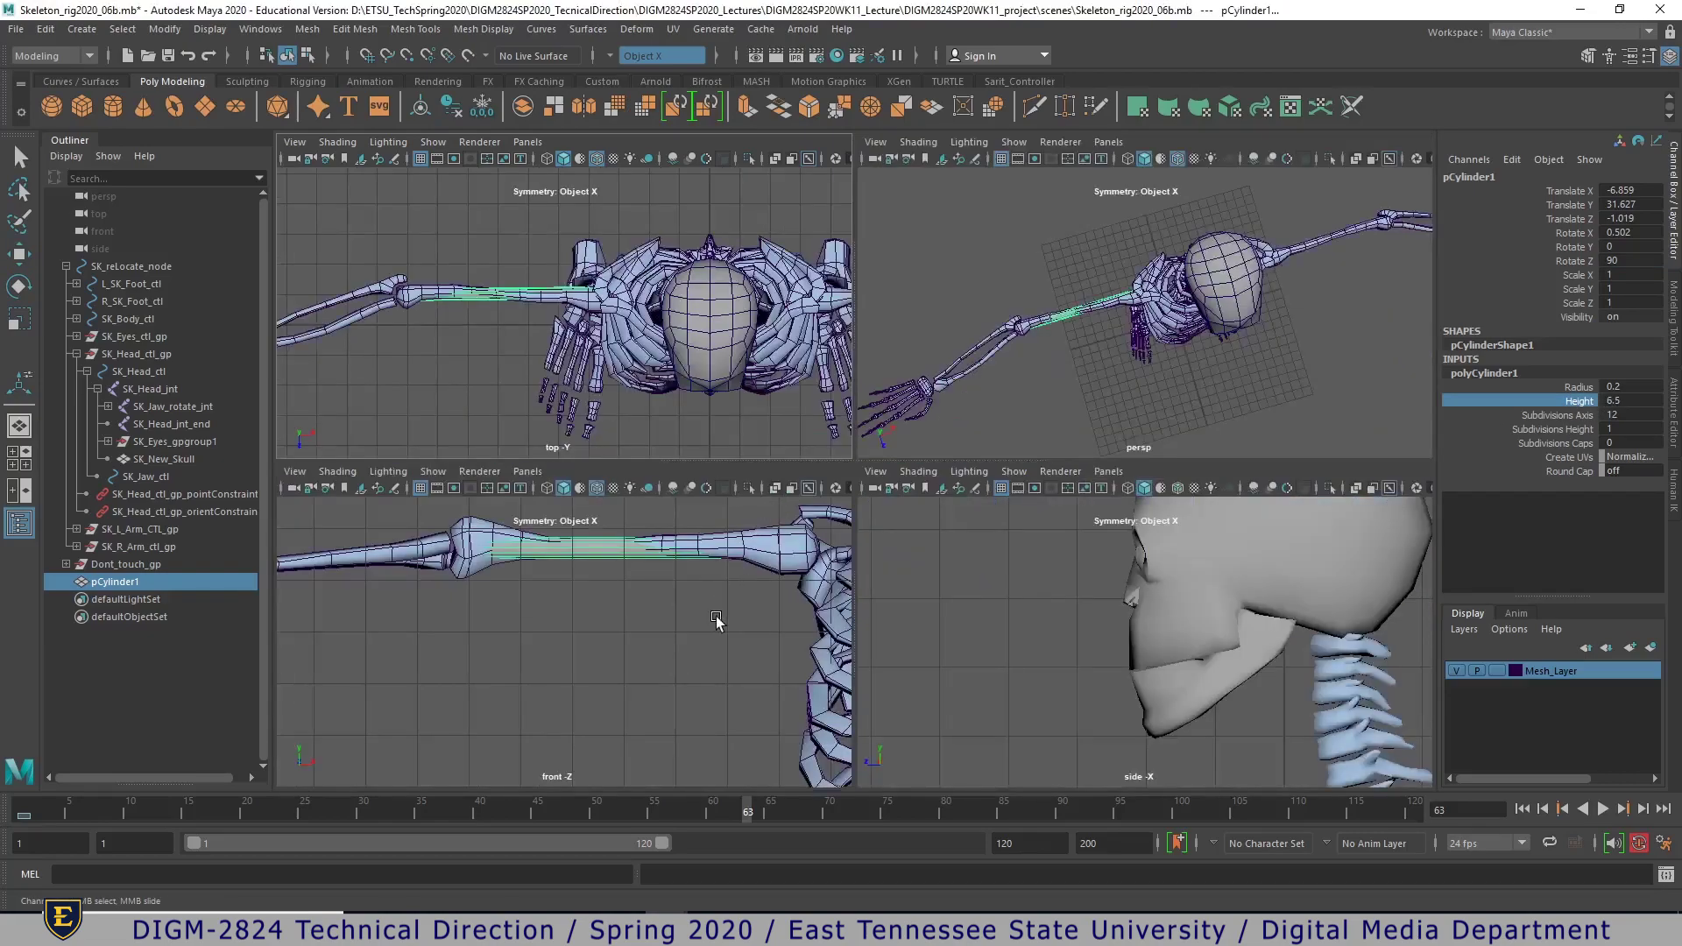
{"action": "key", "text": "space"}
{"action": "key", "text": "4"}
{"action": "middle_click_drag", "start_coordinate": [1079, 544], "coordinate": [1026, 511], "text": "alt"}
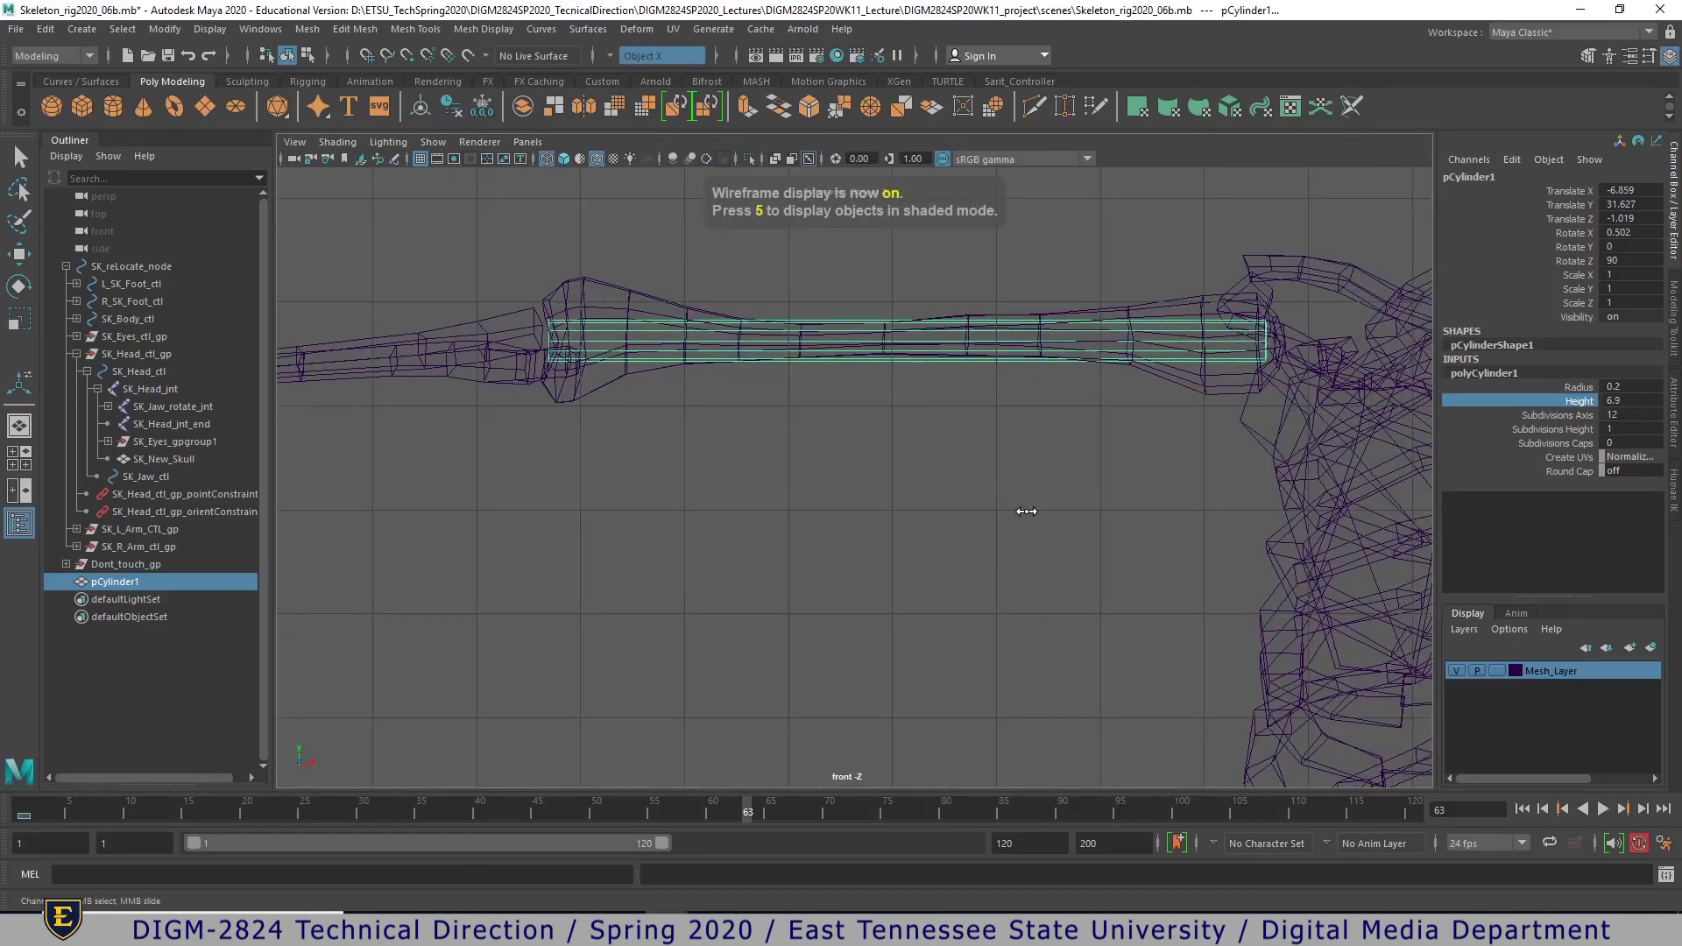
{"action": "middle_click_drag", "start_coordinate": [1037, 524], "coordinate": [1033, 555], "text": "alt"}
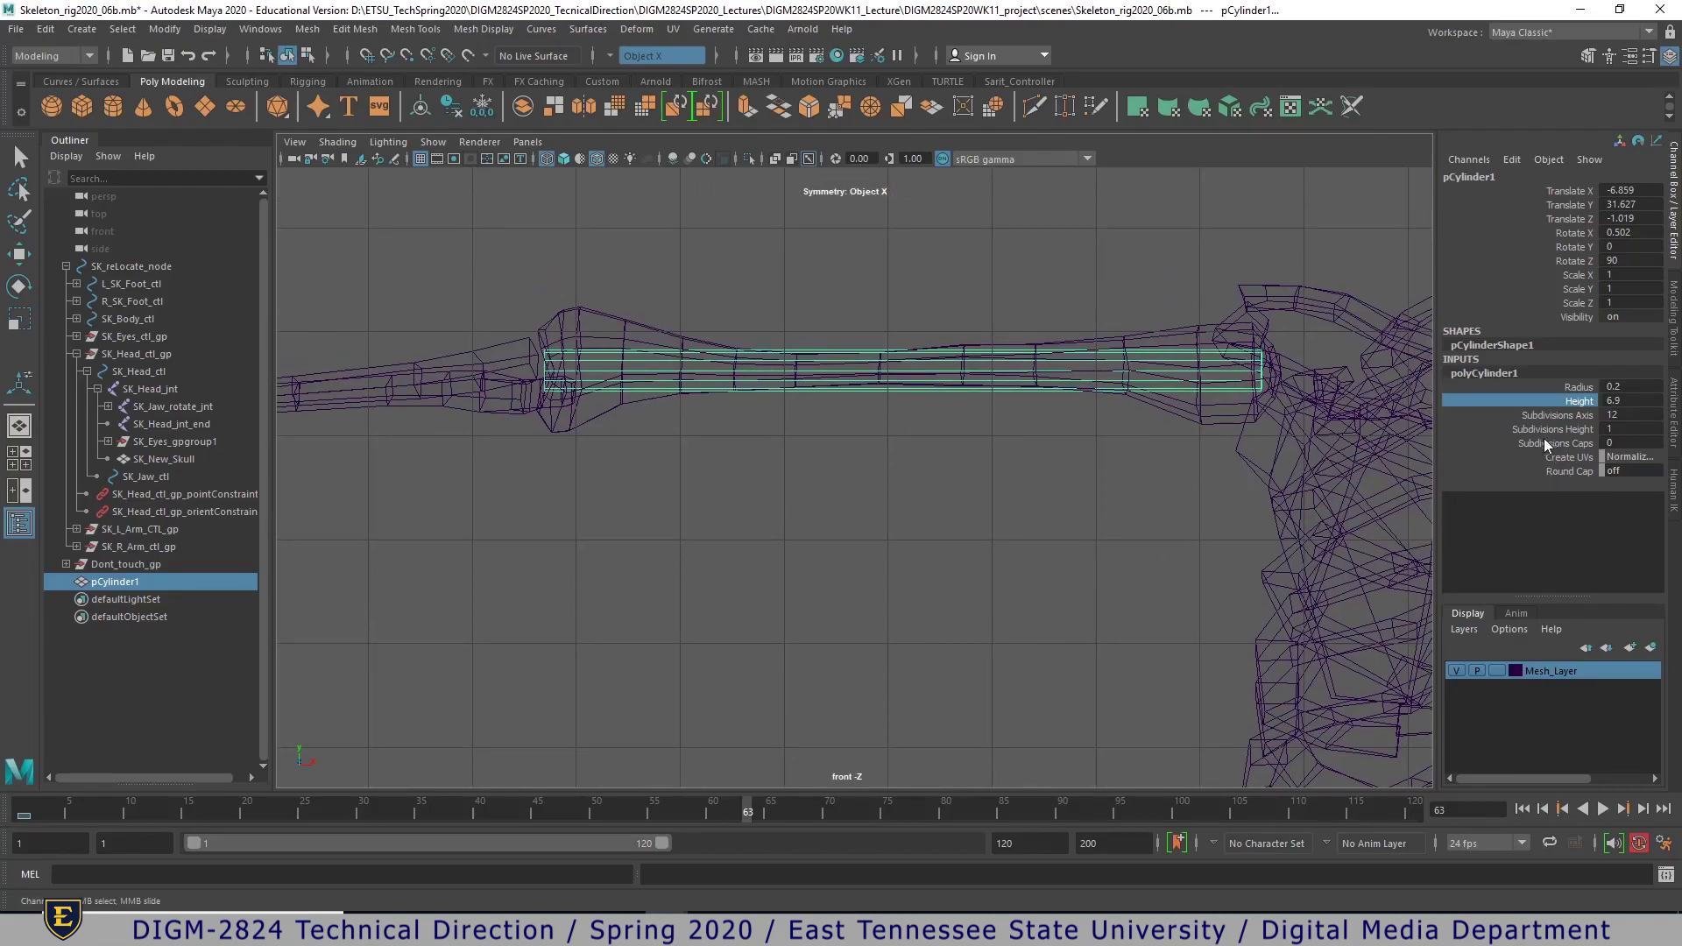
{"action": "left_click", "coordinate": [1568, 428]}
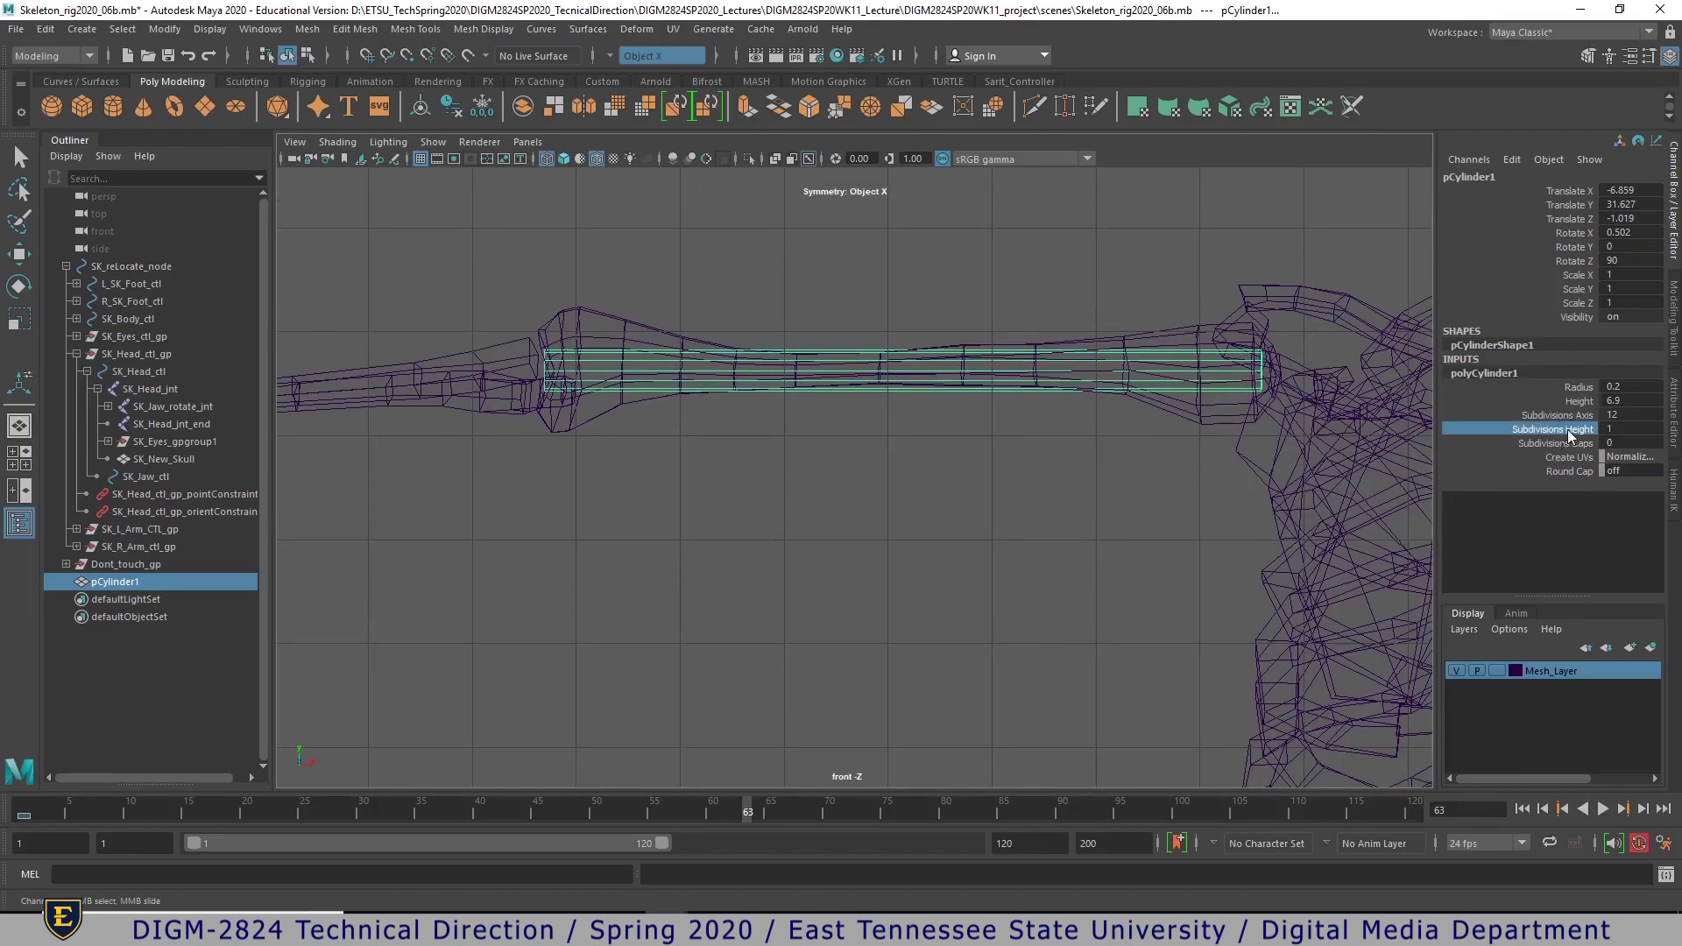
{"action": "middle_click_drag", "start_coordinate": [1195, 471], "coordinate": [1213, 472]}
- Scale the vertex rings on either side of the cylinder's middle apart along its length, close to both ends
{"action": "right_click", "coordinate": [734, 385]}
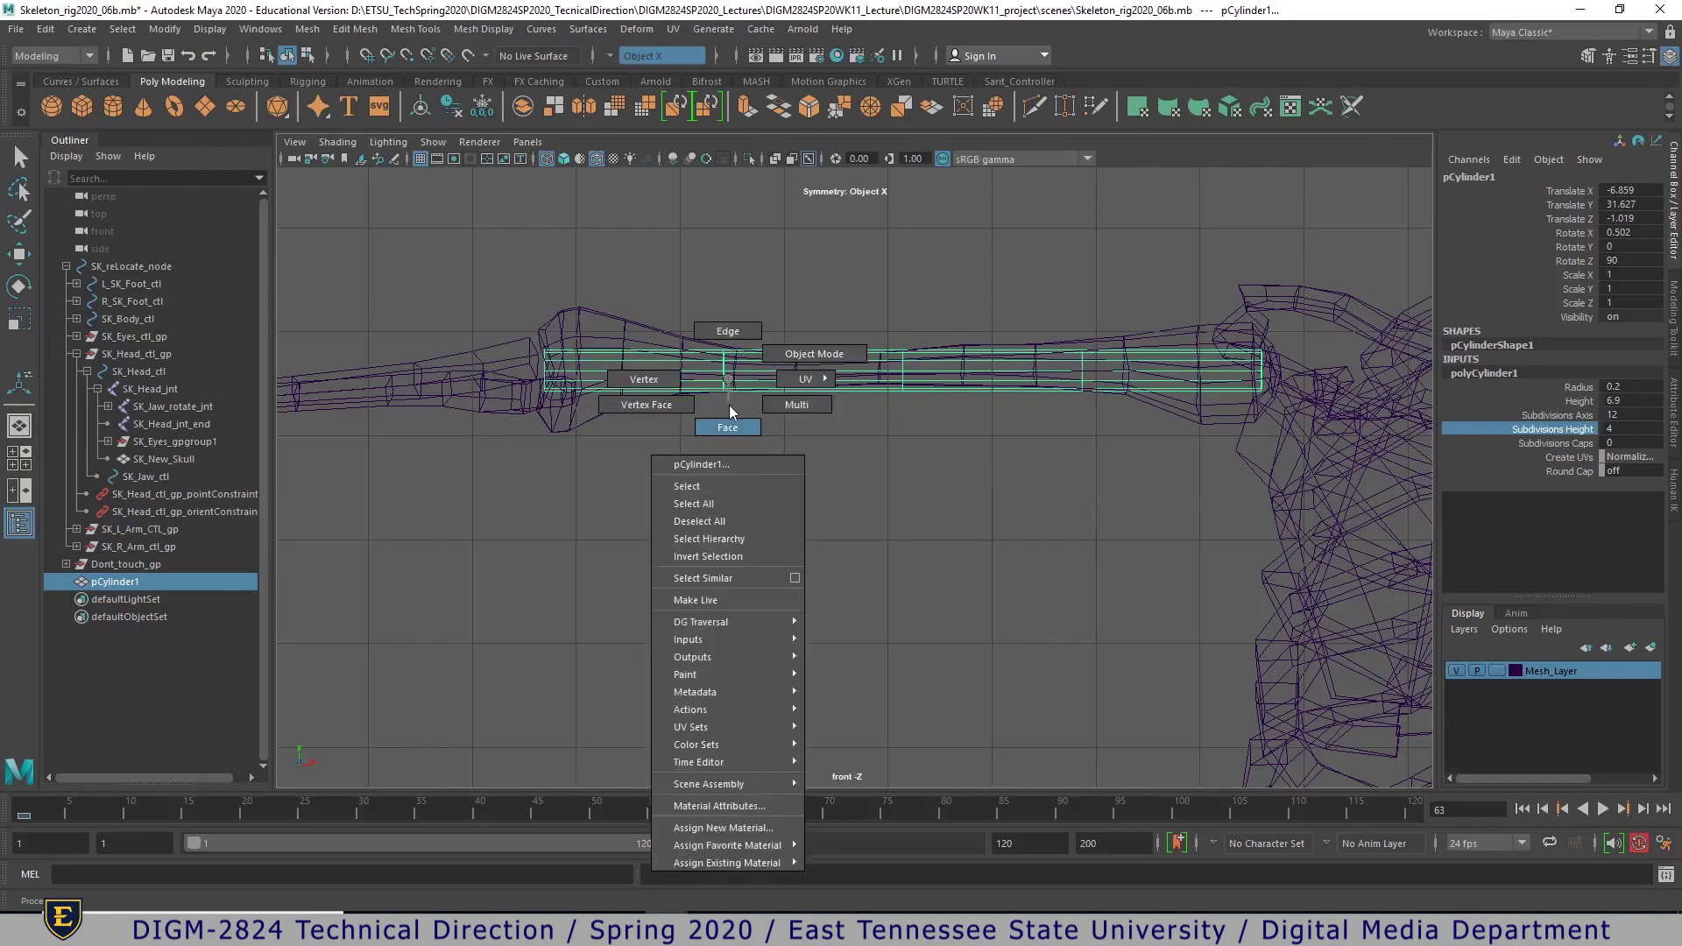
{"action": "right_click_drag", "start_coordinate": [727, 425], "coordinate": [655, 382]}
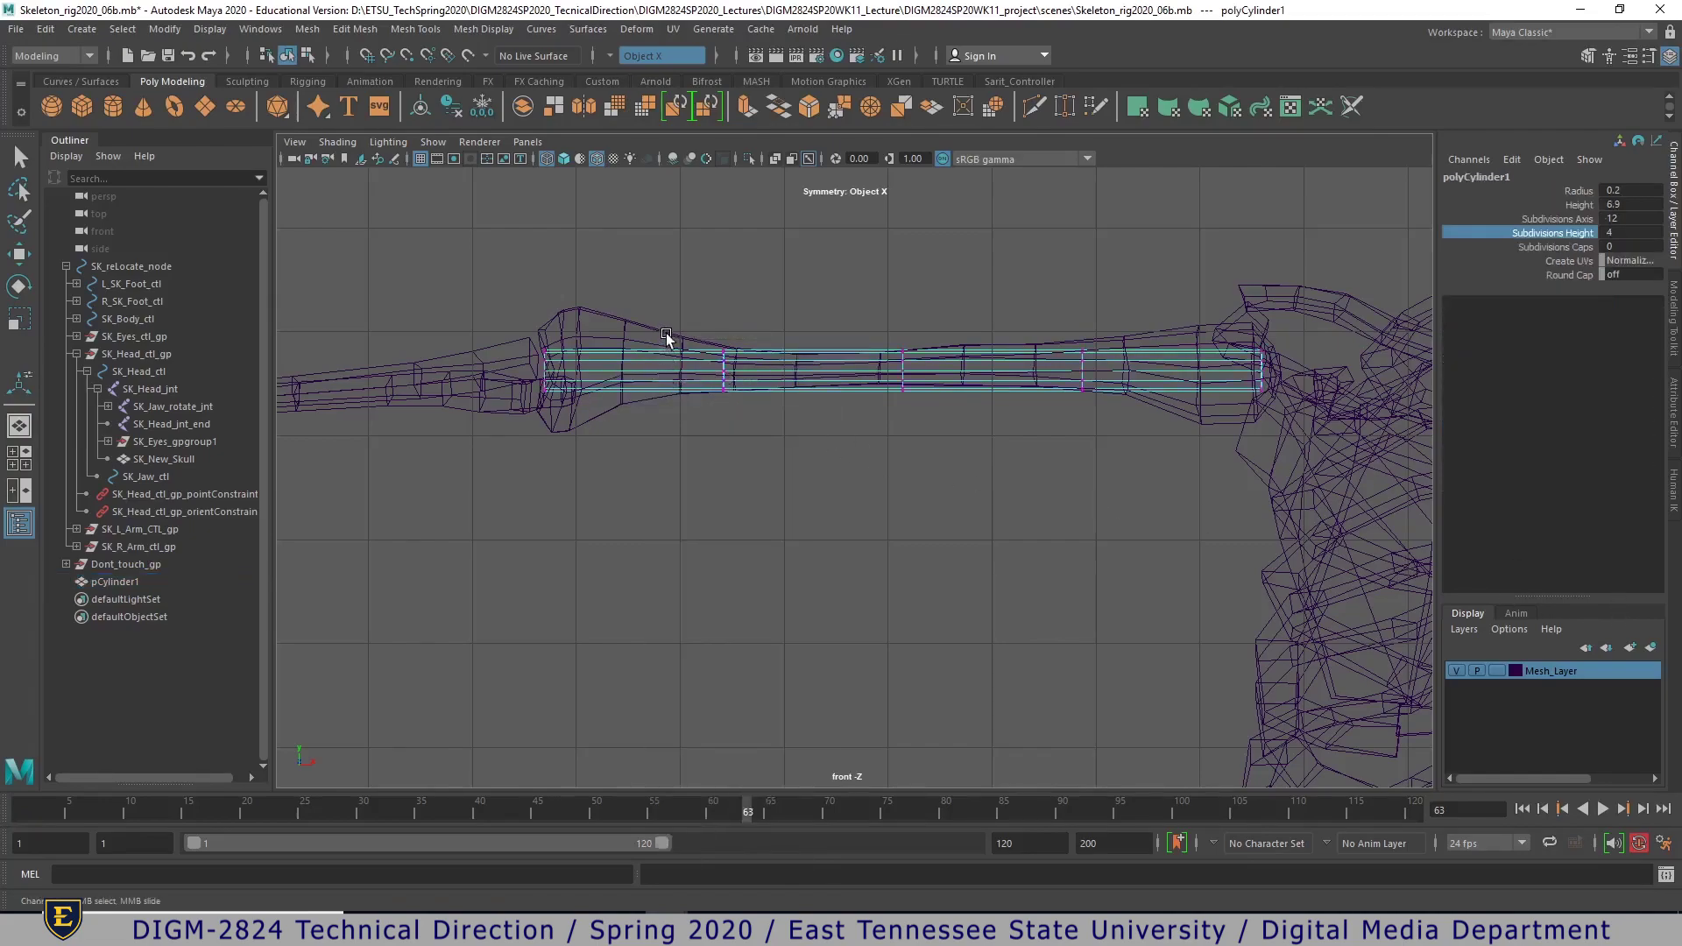
{"action": "left_click_drag", "start_coordinate": [743, 431], "coordinate": [744, 431]}
{"action": "key", "text": "w"}
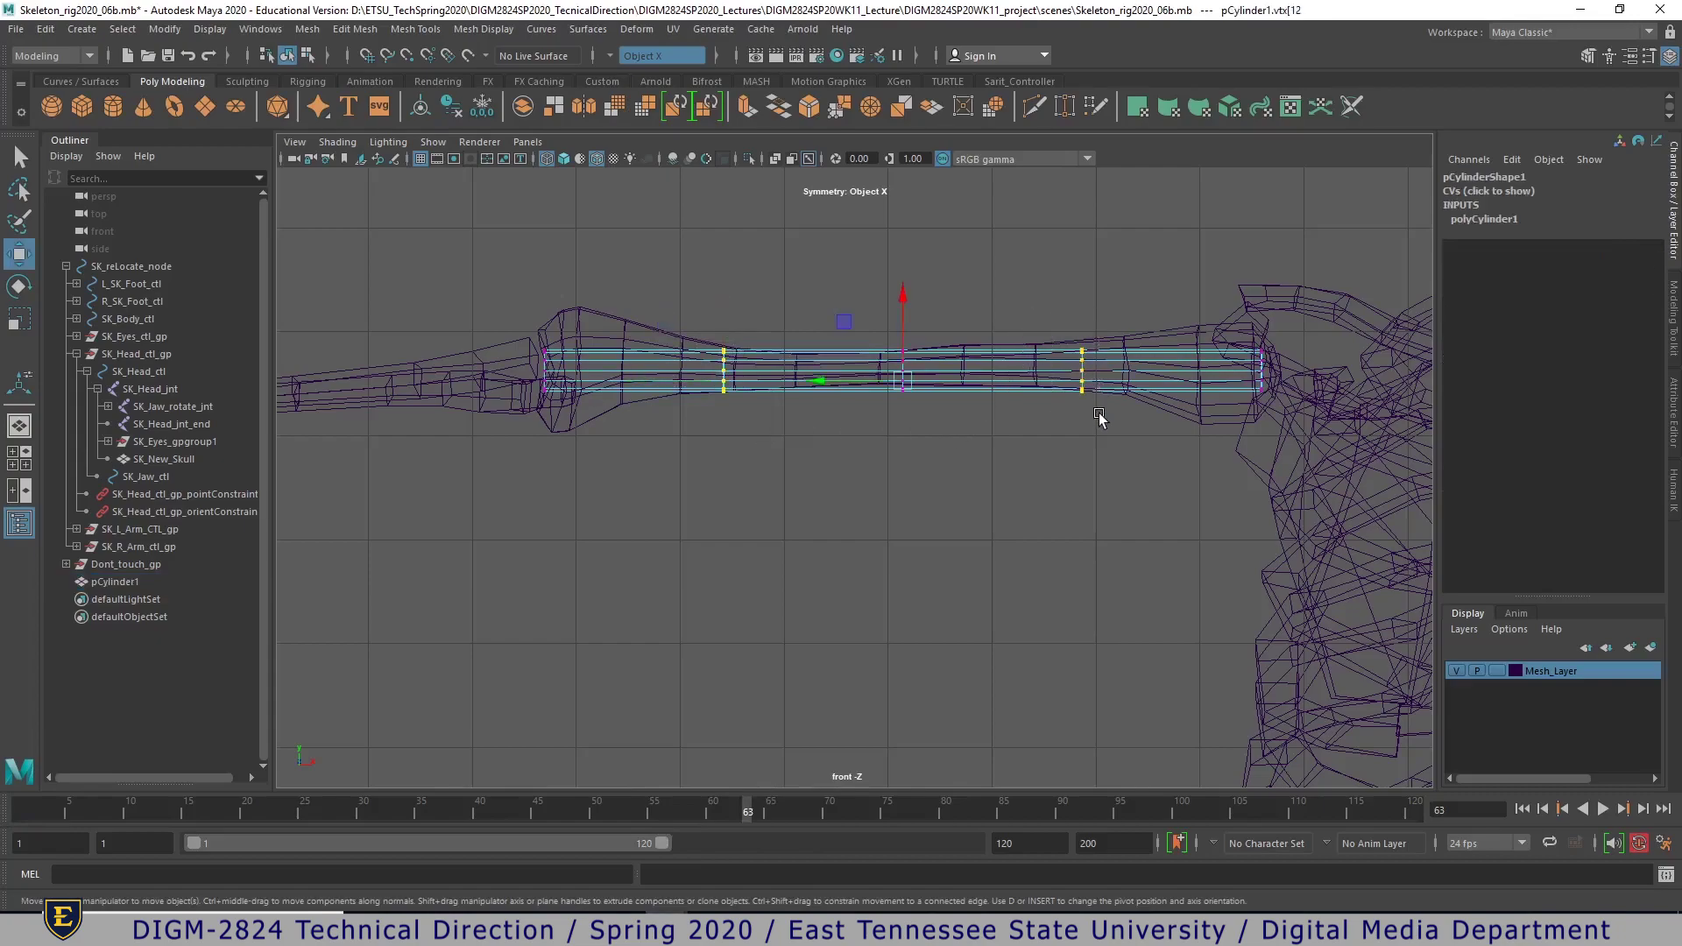
{"action": "key", "text": "r"}
{"action": "mouse_move", "coordinate": [824, 382]}
{"action": "left_mouse_down"}
{"action": "mouse_move", "coordinate": [774, 383]}
{"action": "mouse_move", "coordinate": [820, 376]}
{"action": "left_mouse_up"}
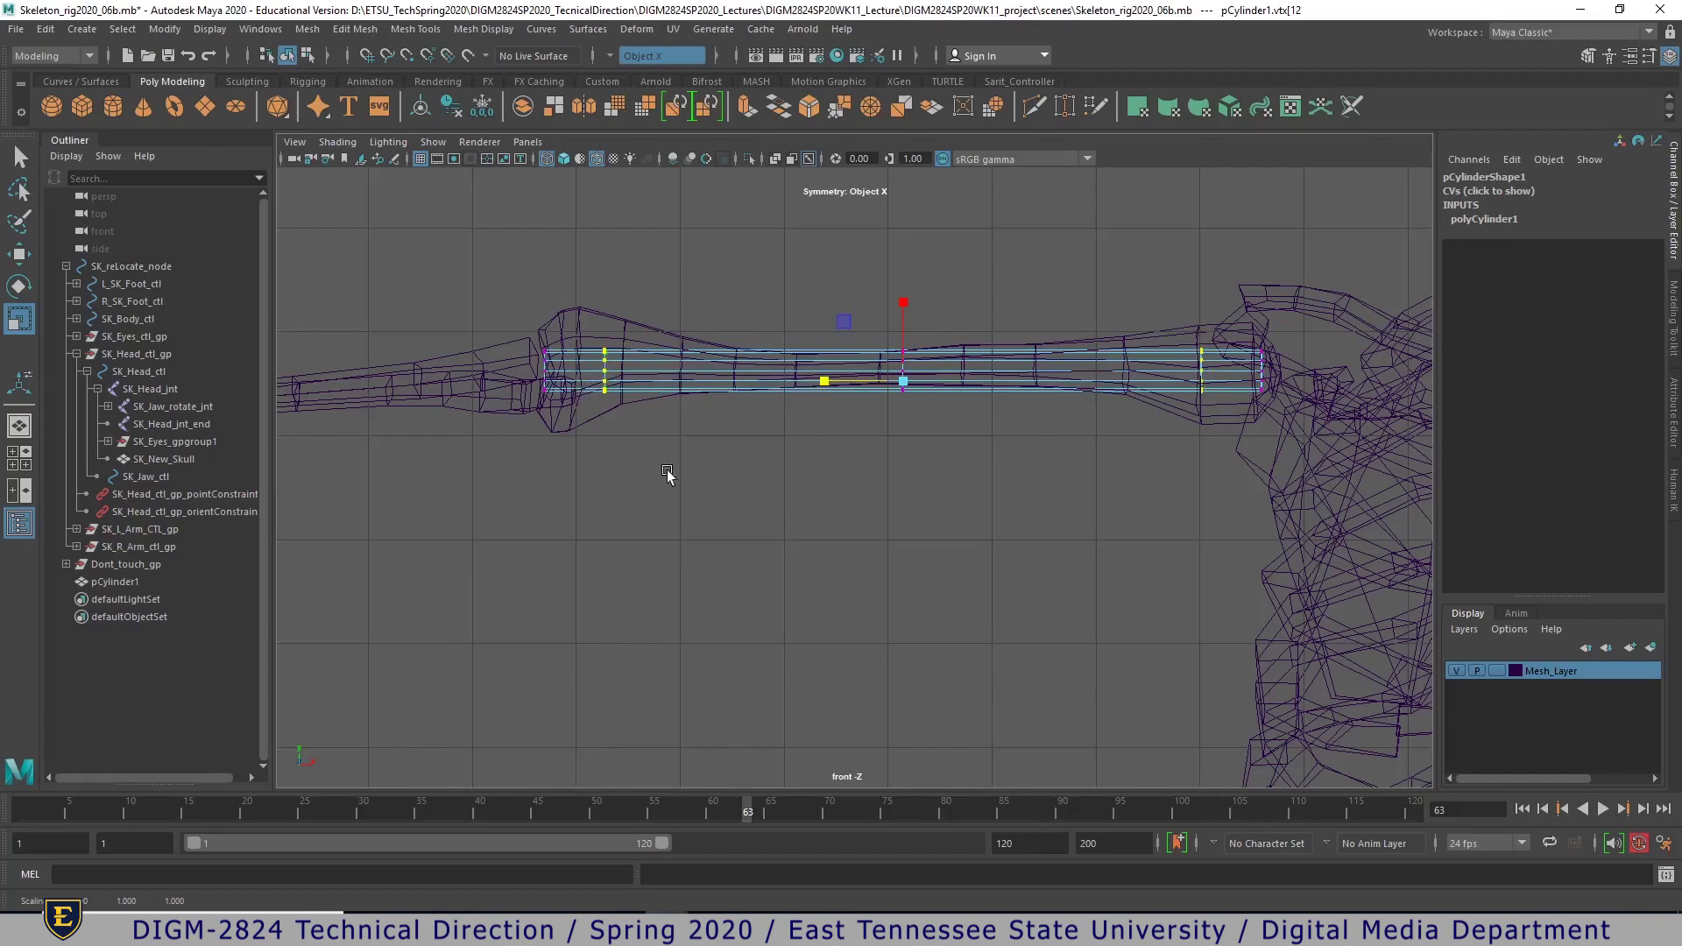
- Switch the cylinder to face selection and set Mesh_Layer to template display
{"action": "right_click_drag", "start_coordinate": [1211, 369], "coordinate": [1216, 320]}
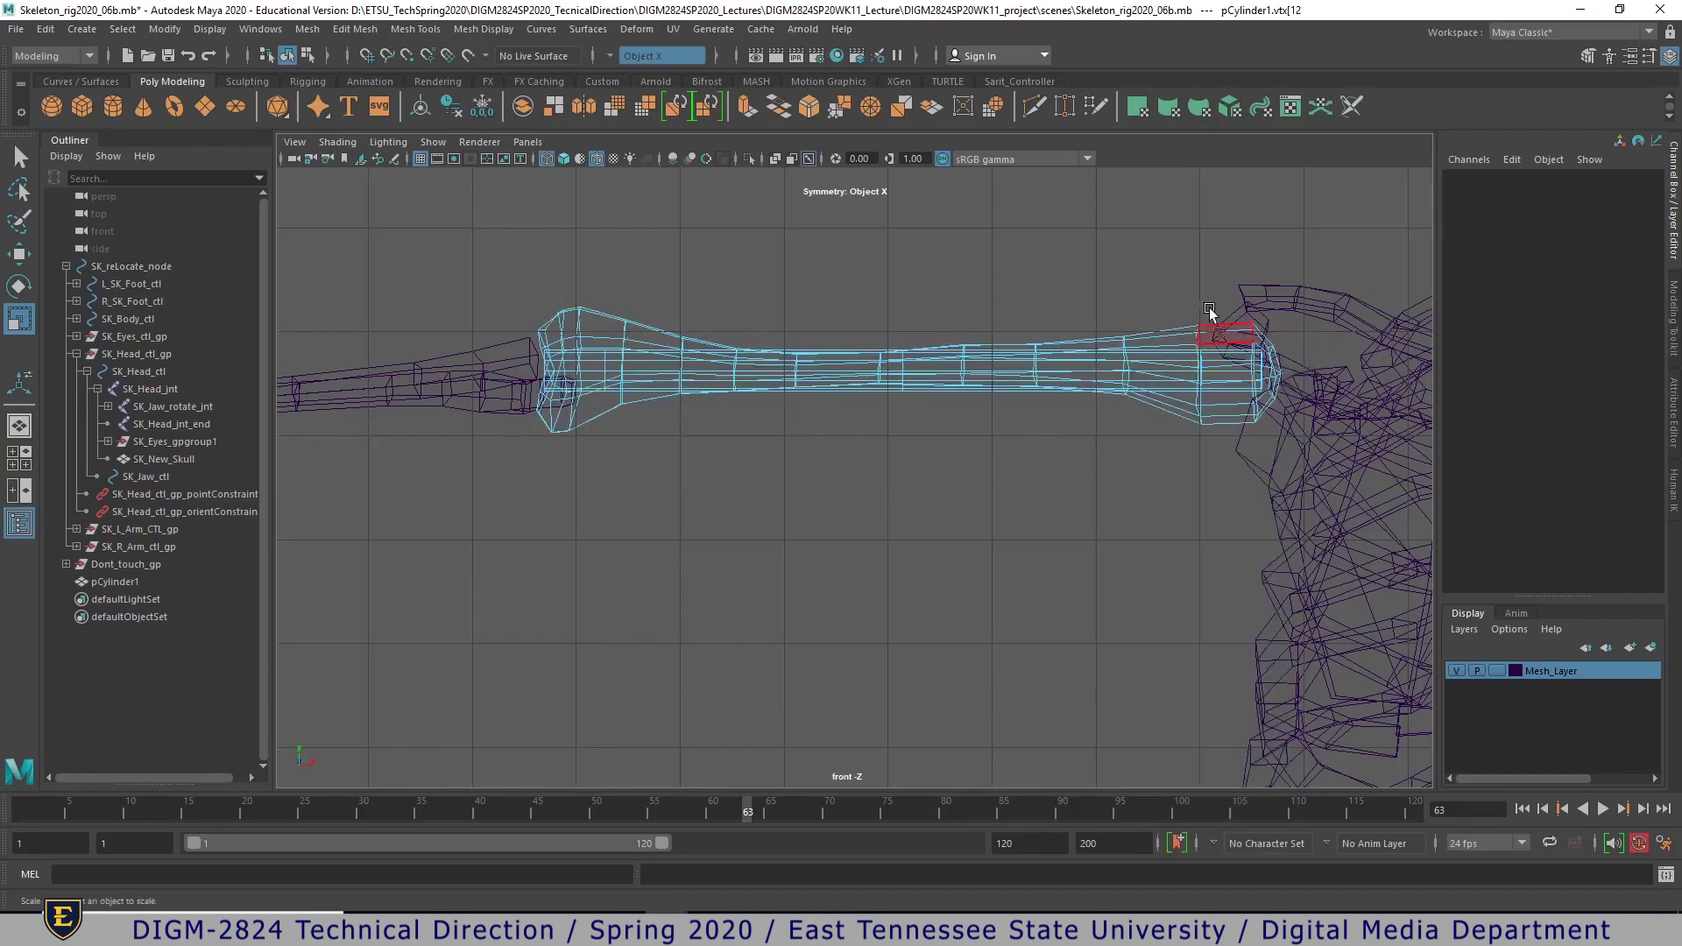
{"action": "key", "text": "ctrl+z"}
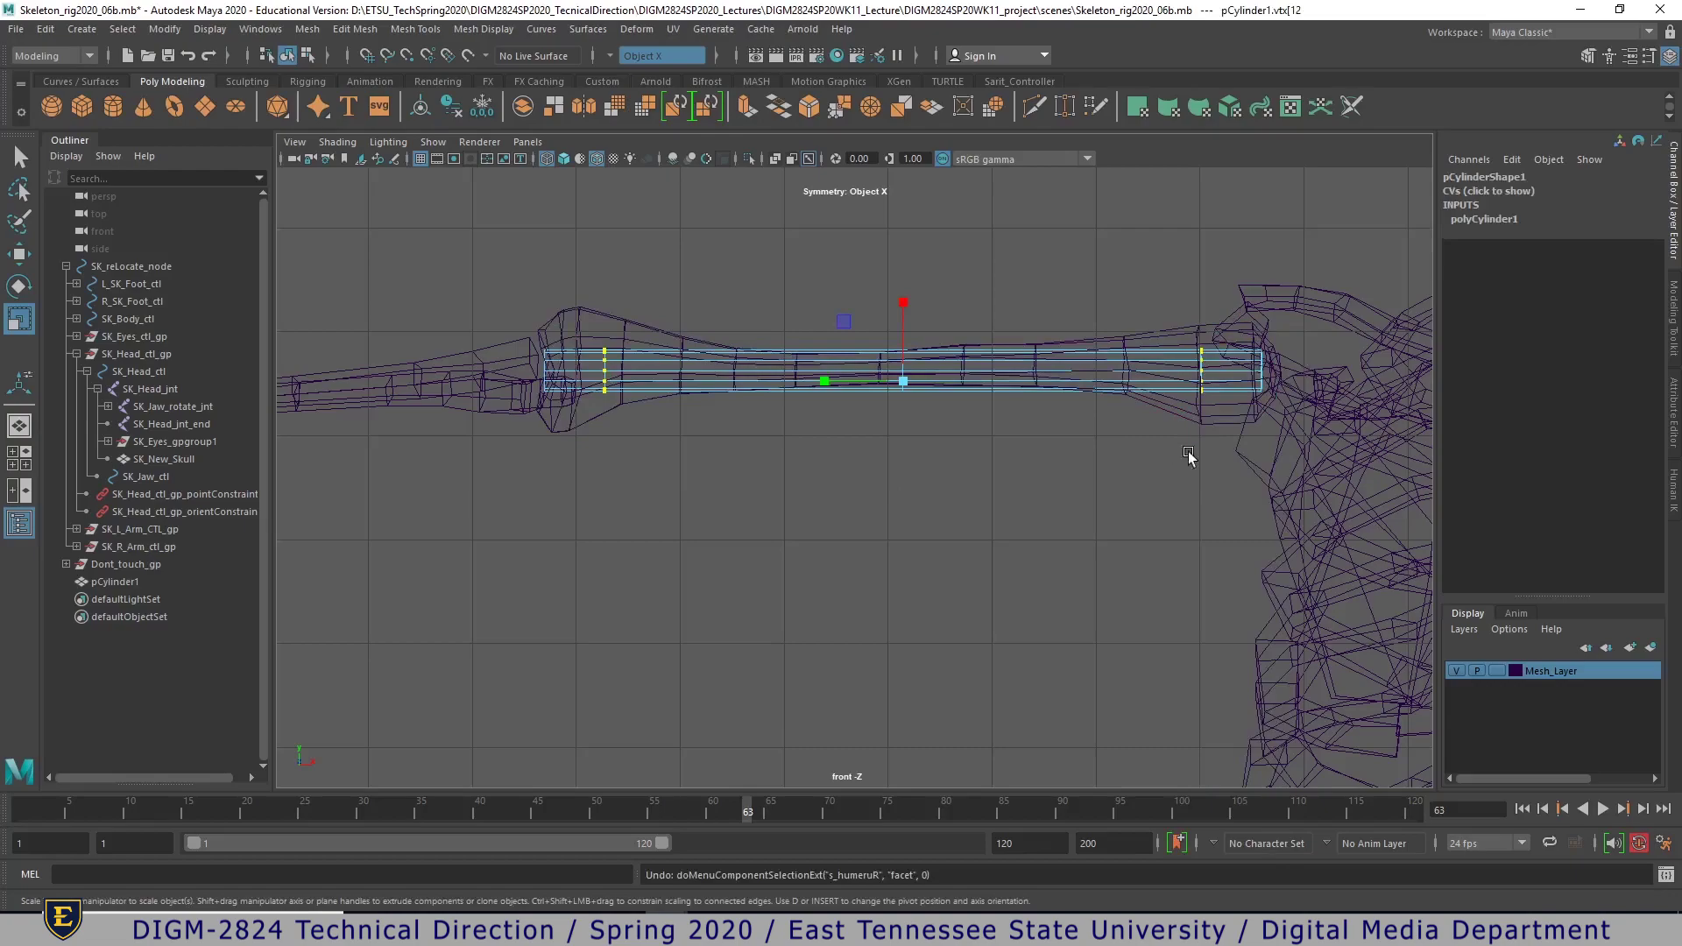
{"action": "right_click_drag", "start_coordinate": [941, 389], "coordinate": [946, 439]}
{"action": "left_click", "coordinate": [1495, 671]}
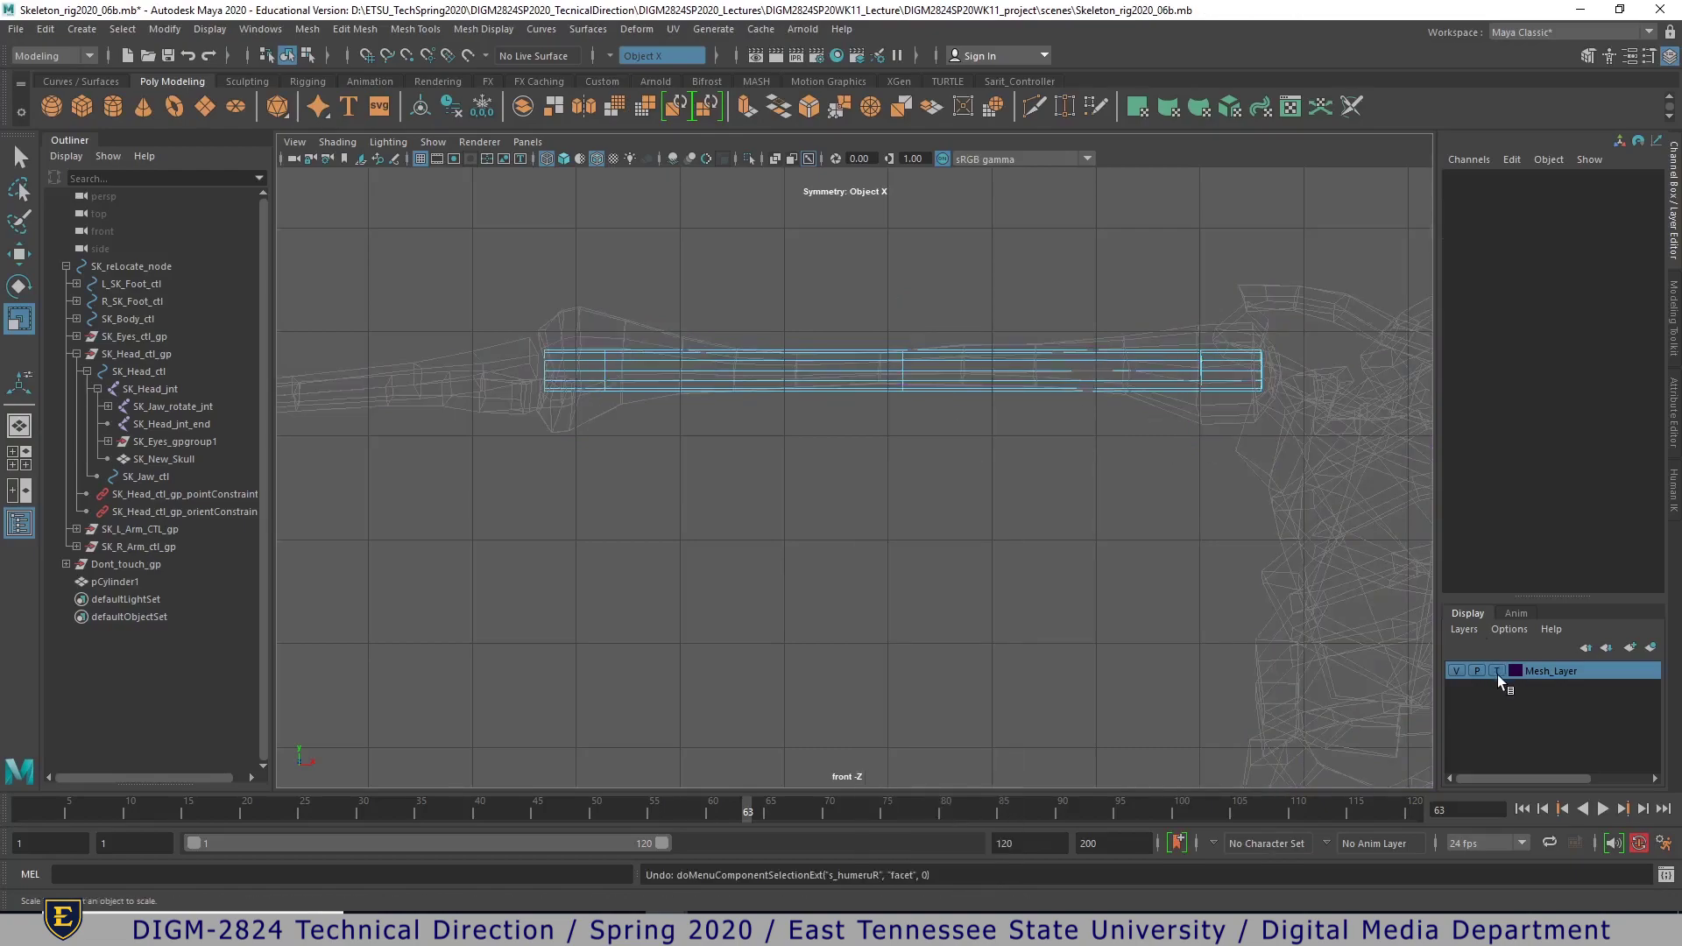
- Extrude the face bands at both ends of the cylinder outward with a Local Translate Z of about 0.293
{"action": "left_click_drag", "start_coordinate": [1212, 356], "coordinate": [1228, 424]}
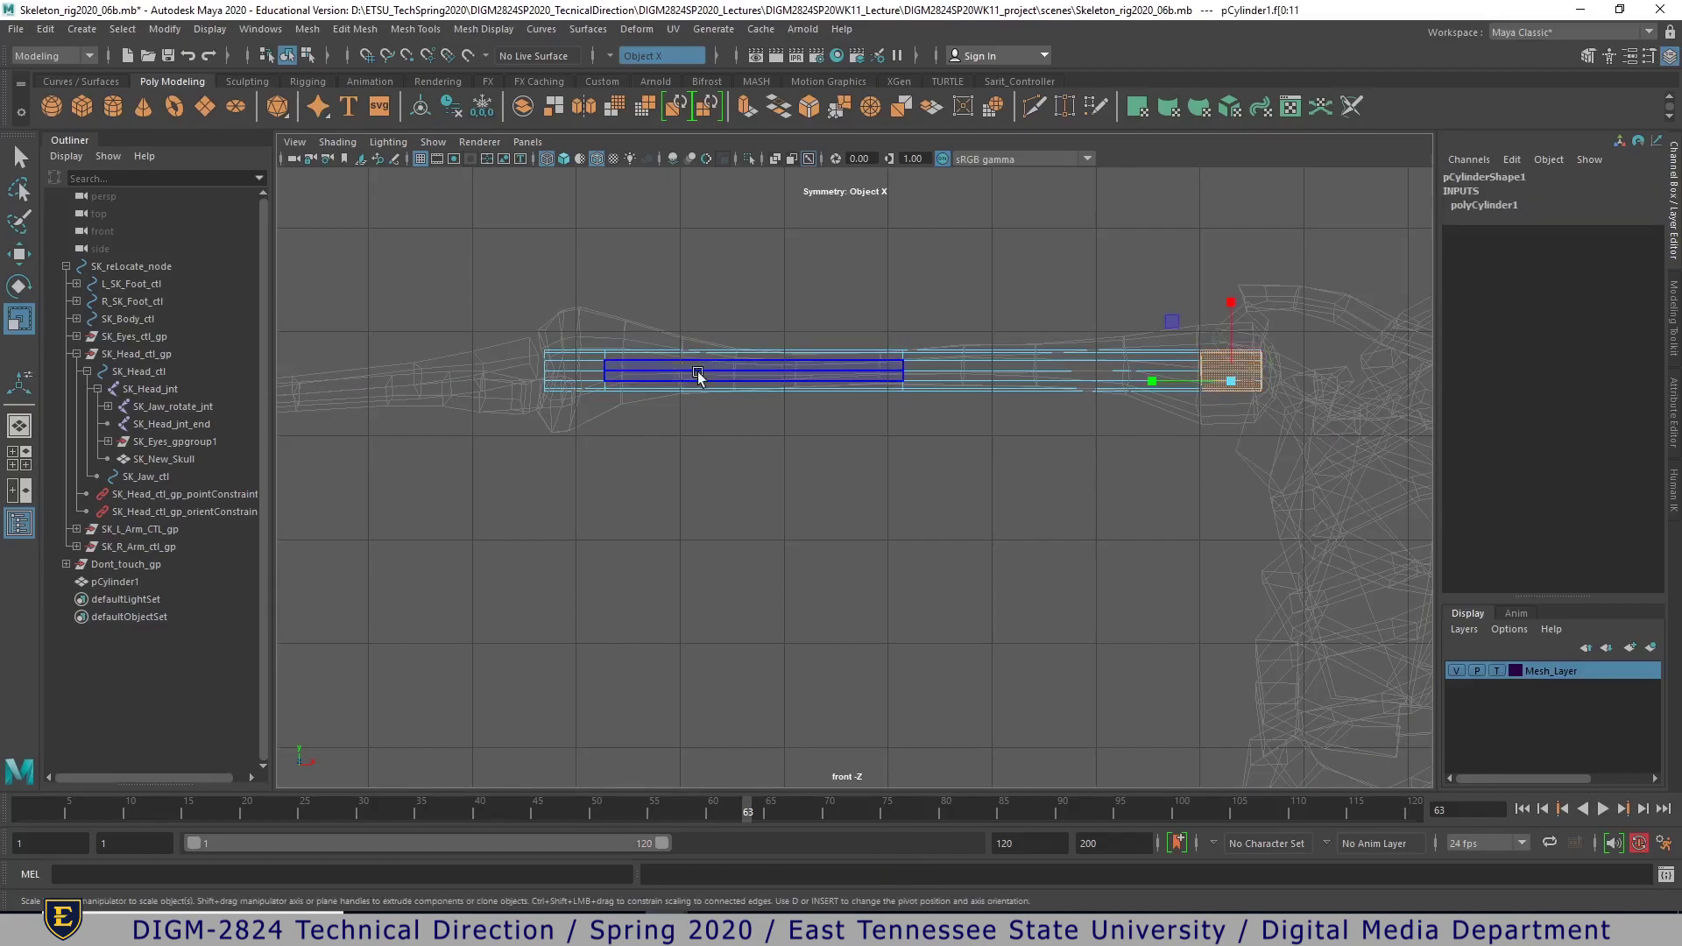
{"action": "left_click_drag", "start_coordinate": [582, 426], "coordinate": [601, 447], "text": "shift"}
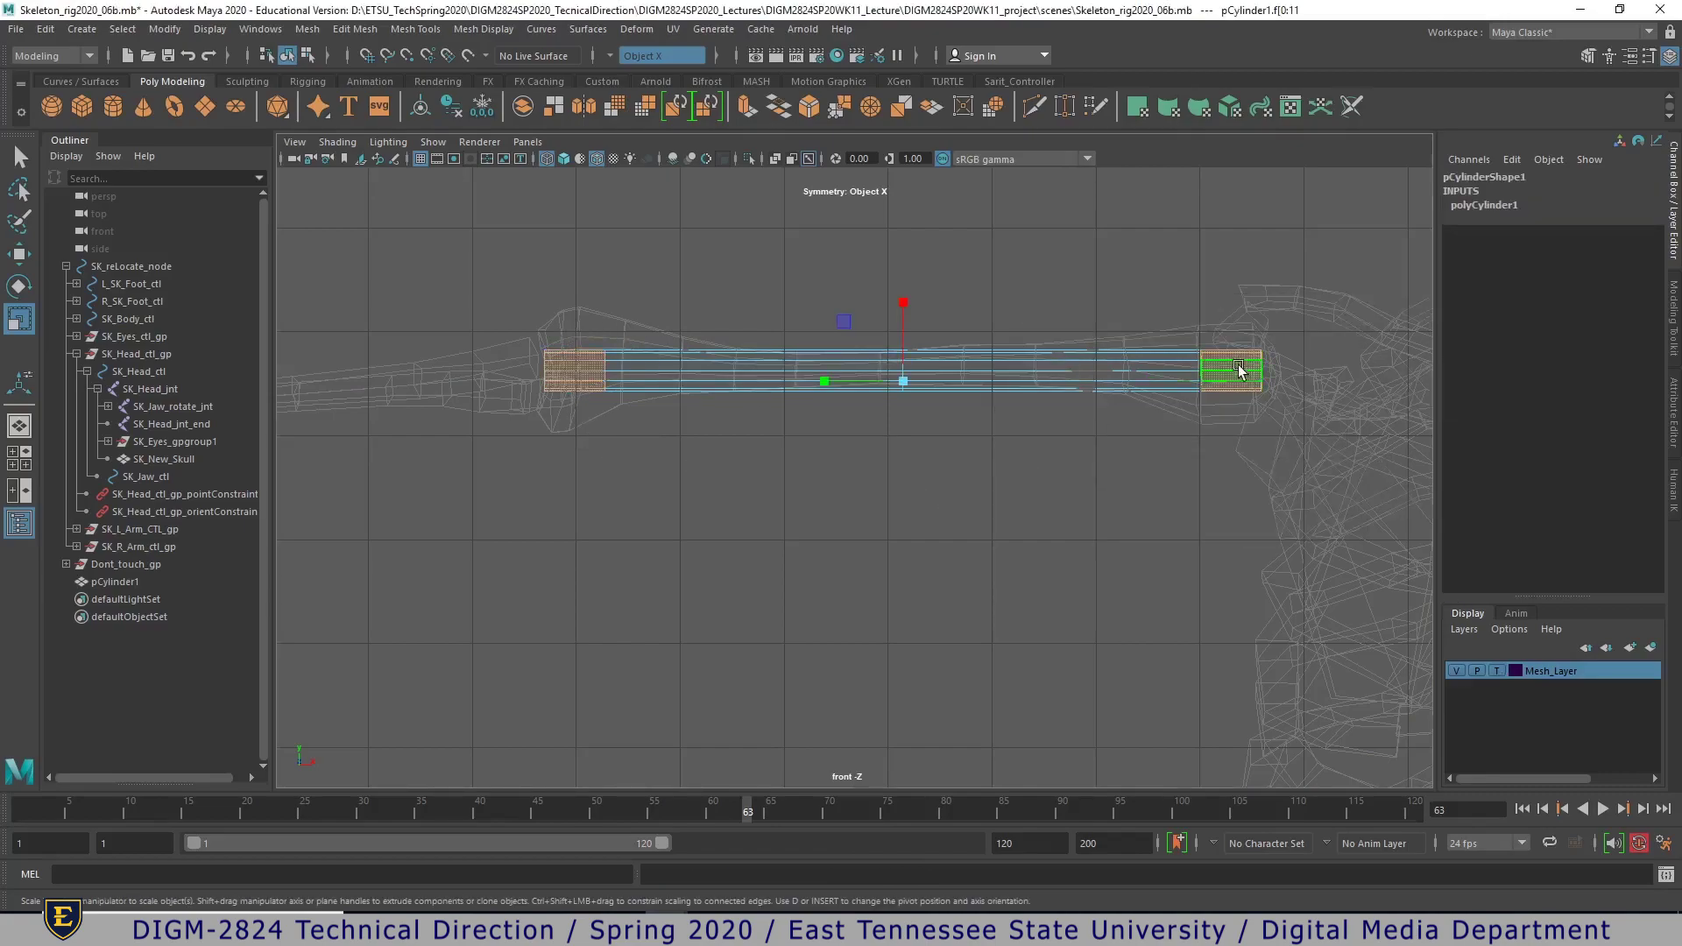
{"action": "key", "text": "space"}
{"action": "left_click_drag", "start_coordinate": [1227, 345], "coordinate": [1199, 268], "text": "alt"}
{"action": "right_click_drag", "start_coordinate": [1199, 268], "coordinate": [1423, 420], "text": "alt"}
{"action": "middle_click_drag", "start_coordinate": [1141, 323], "coordinate": [1344, 379], "text": "alt"}
{"action": "right_click_drag", "start_coordinate": [1302, 295], "coordinate": [1286, 255], "text": "shift"}
{"action": "left_click_drag", "start_coordinate": [1286, 255], "coordinate": [1277, 208]}
{"action": "right_click_drag", "start_coordinate": [1278, 208], "coordinate": [1111, 366], "text": "alt"}
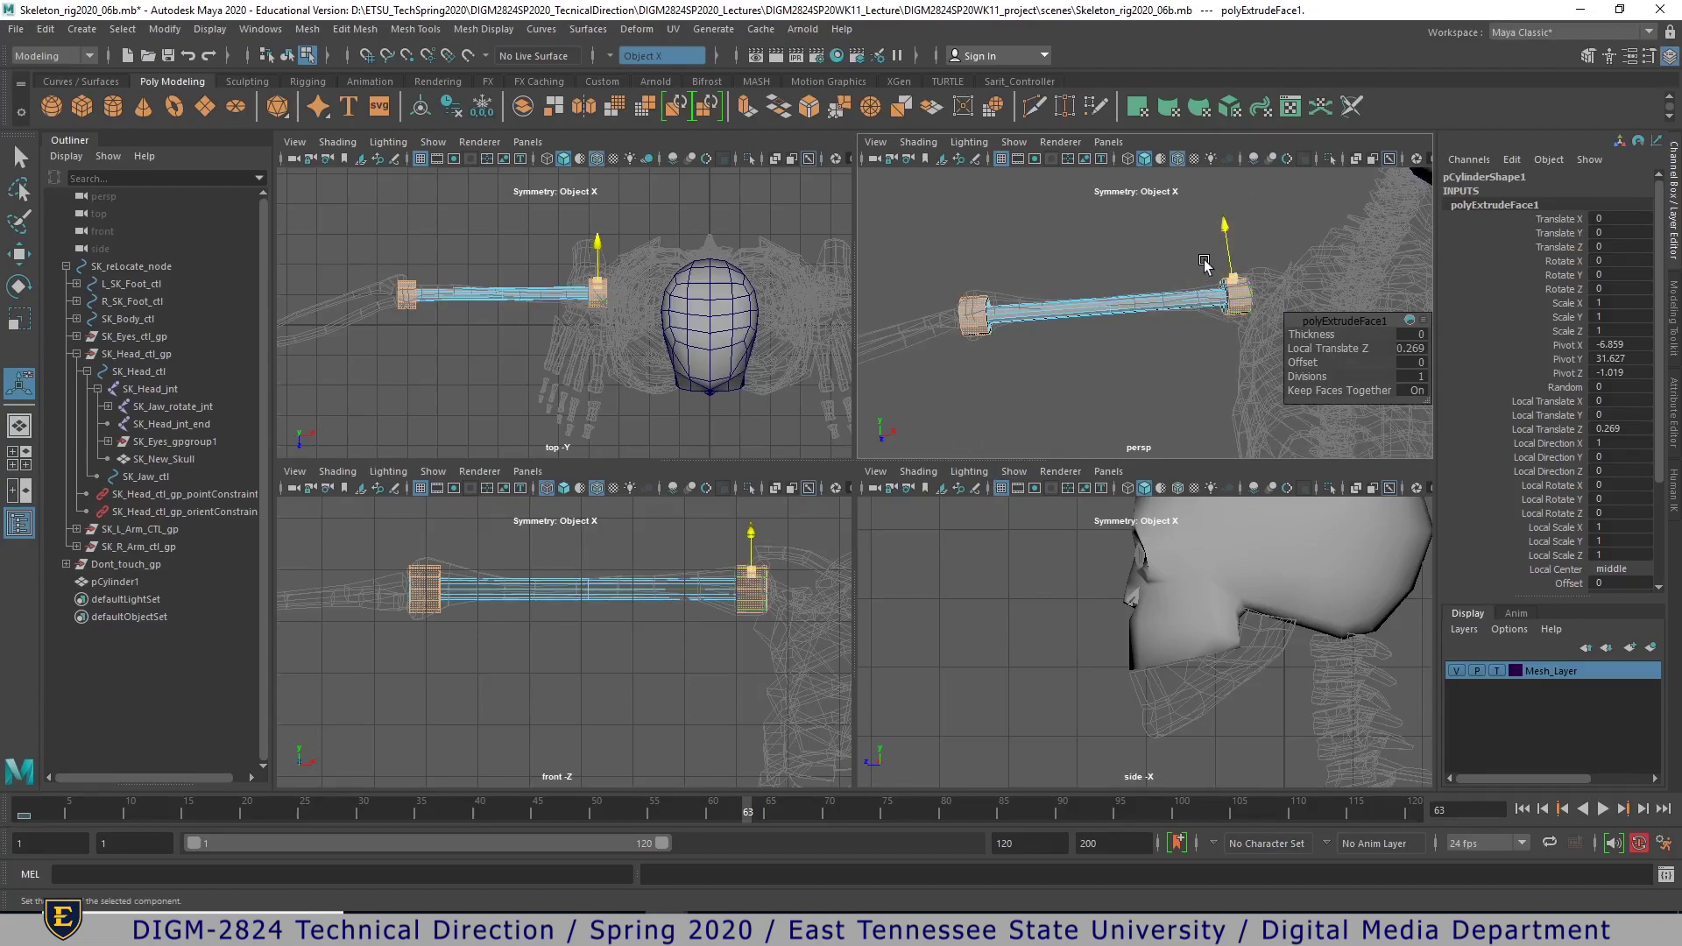
{"action": "left_click_drag", "start_coordinate": [1225, 227], "coordinate": [1231, 234]}
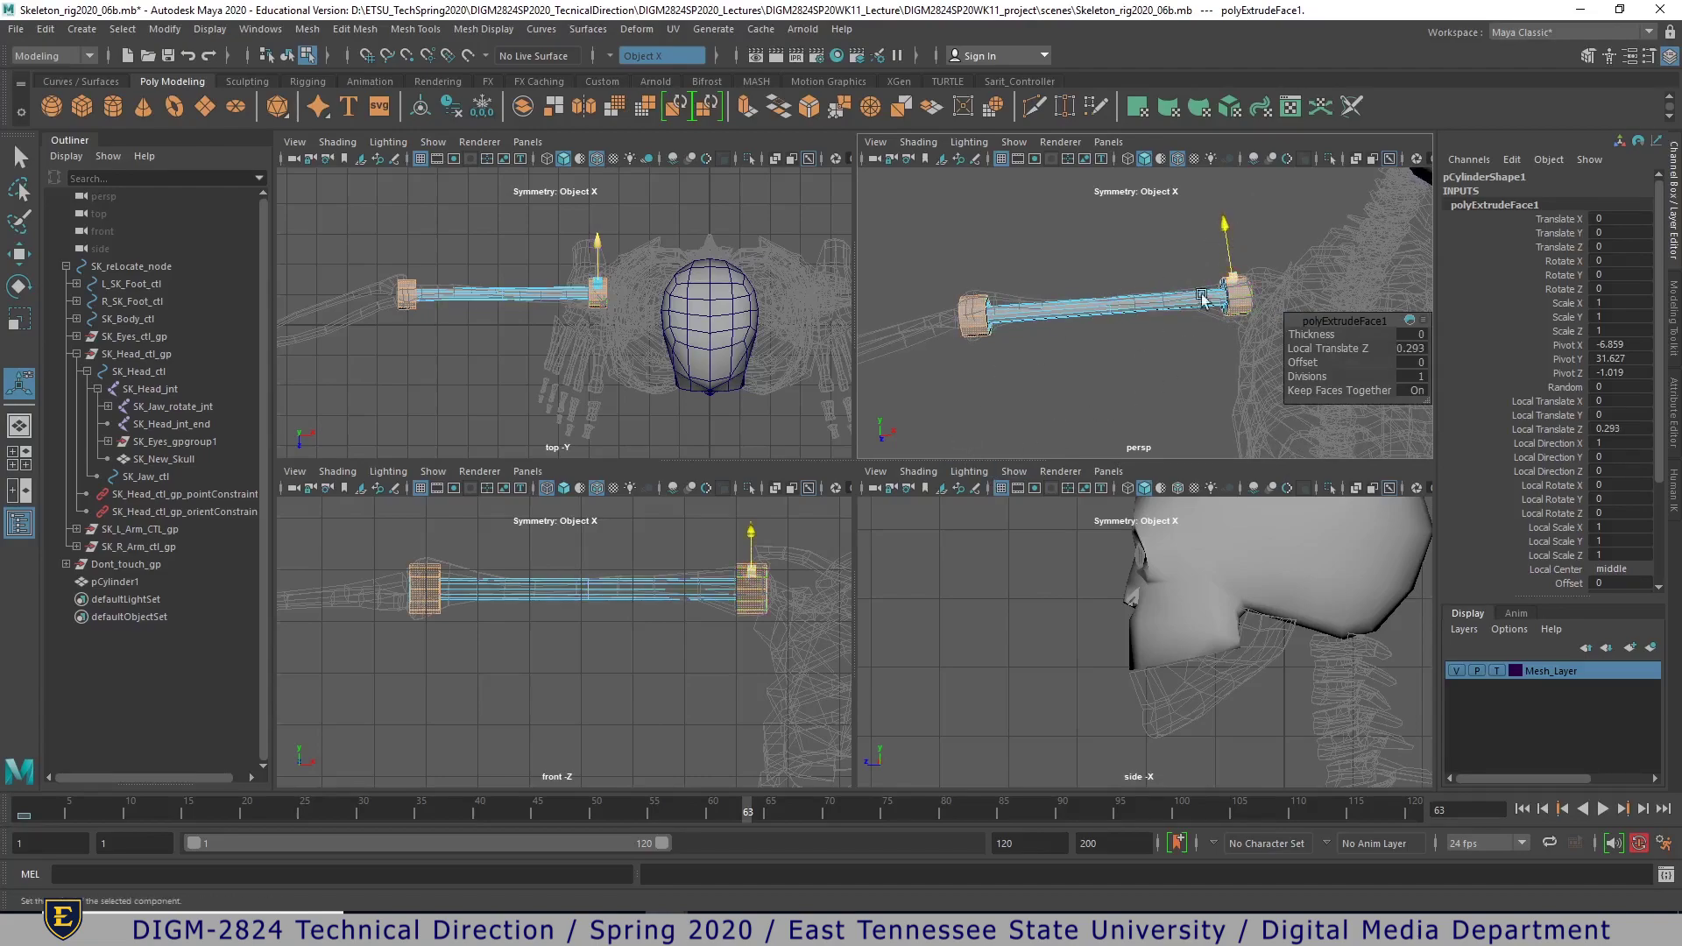
- Switch the cylinder to edge selection in an enlarged perspective view and select the edge loop where the shaft meets one end knob
{"action": "key", "text": "space"}
{"action": "right_click_drag", "start_coordinate": [769, 475], "coordinate": [758, 525], "text": "alt"}
{"action": "middle_click_drag", "start_coordinate": [758, 525], "coordinate": [741, 478], "text": "alt"}
{"action": "key", "text": "space"}
{"action": "key", "text": "space"}
{"action": "left_click_drag", "start_coordinate": [1320, 326], "coordinate": [1121, 394], "text": "alt"}
{"action": "right_click_drag", "start_coordinate": [980, 432], "coordinate": [973, 377]}
{"action": "scroll", "coordinate": [1129, 456], "scroll_direction": "up", "scroll_amount": 5}
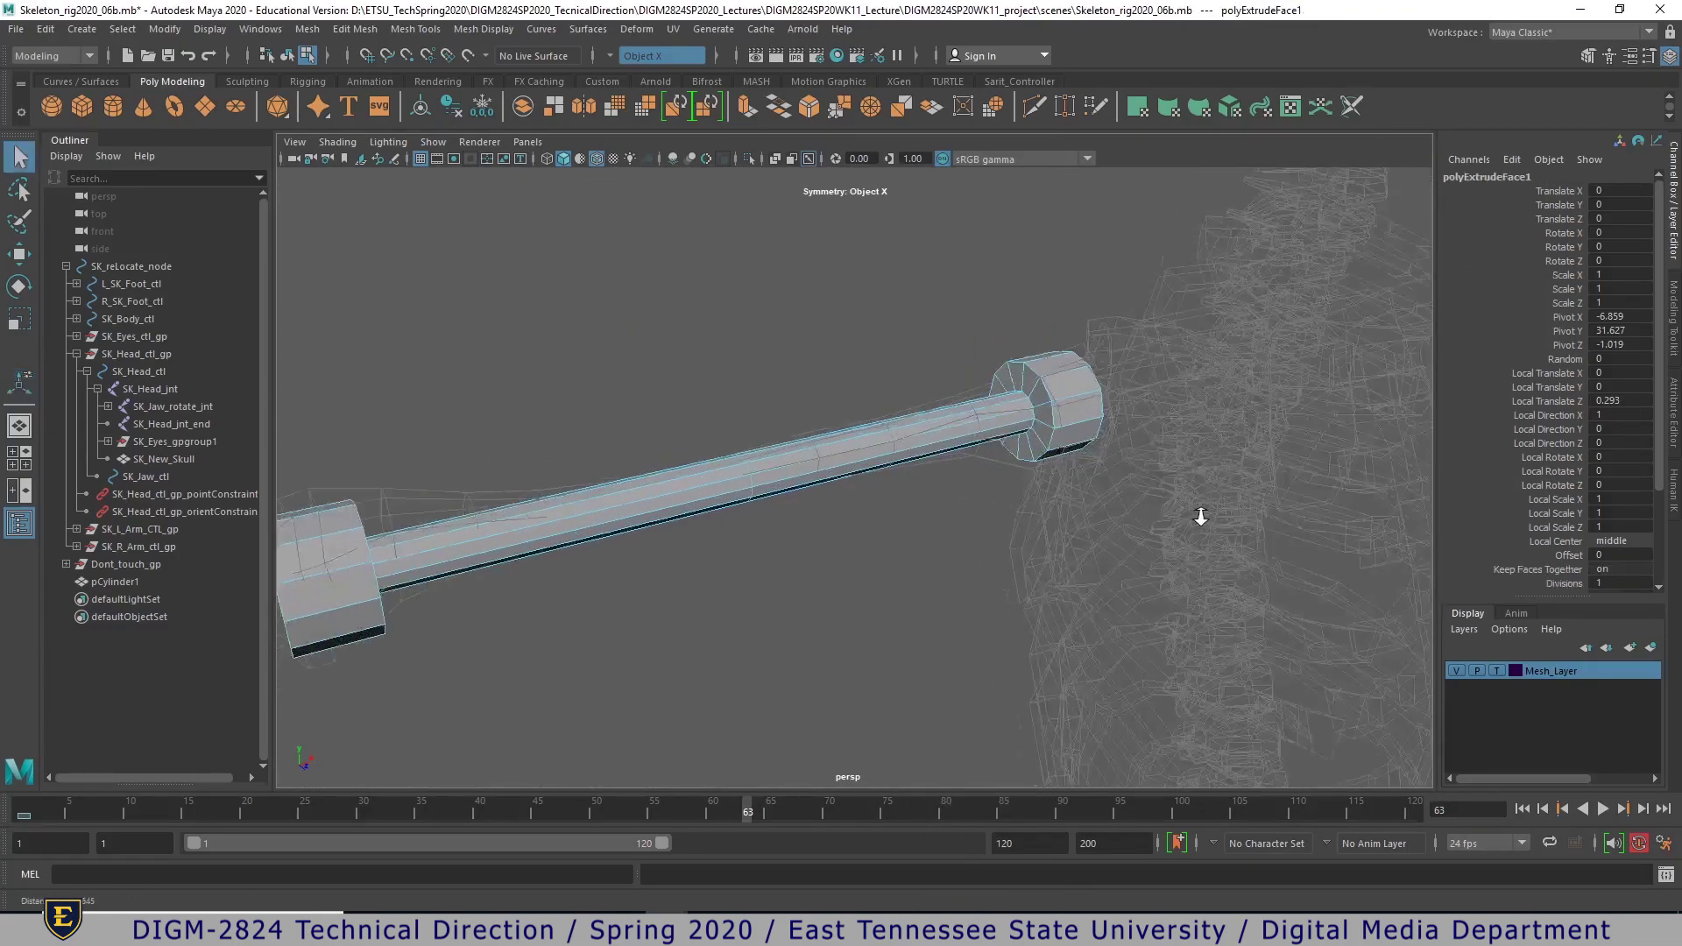
{"action": "left_click", "coordinate": [1062, 396]}
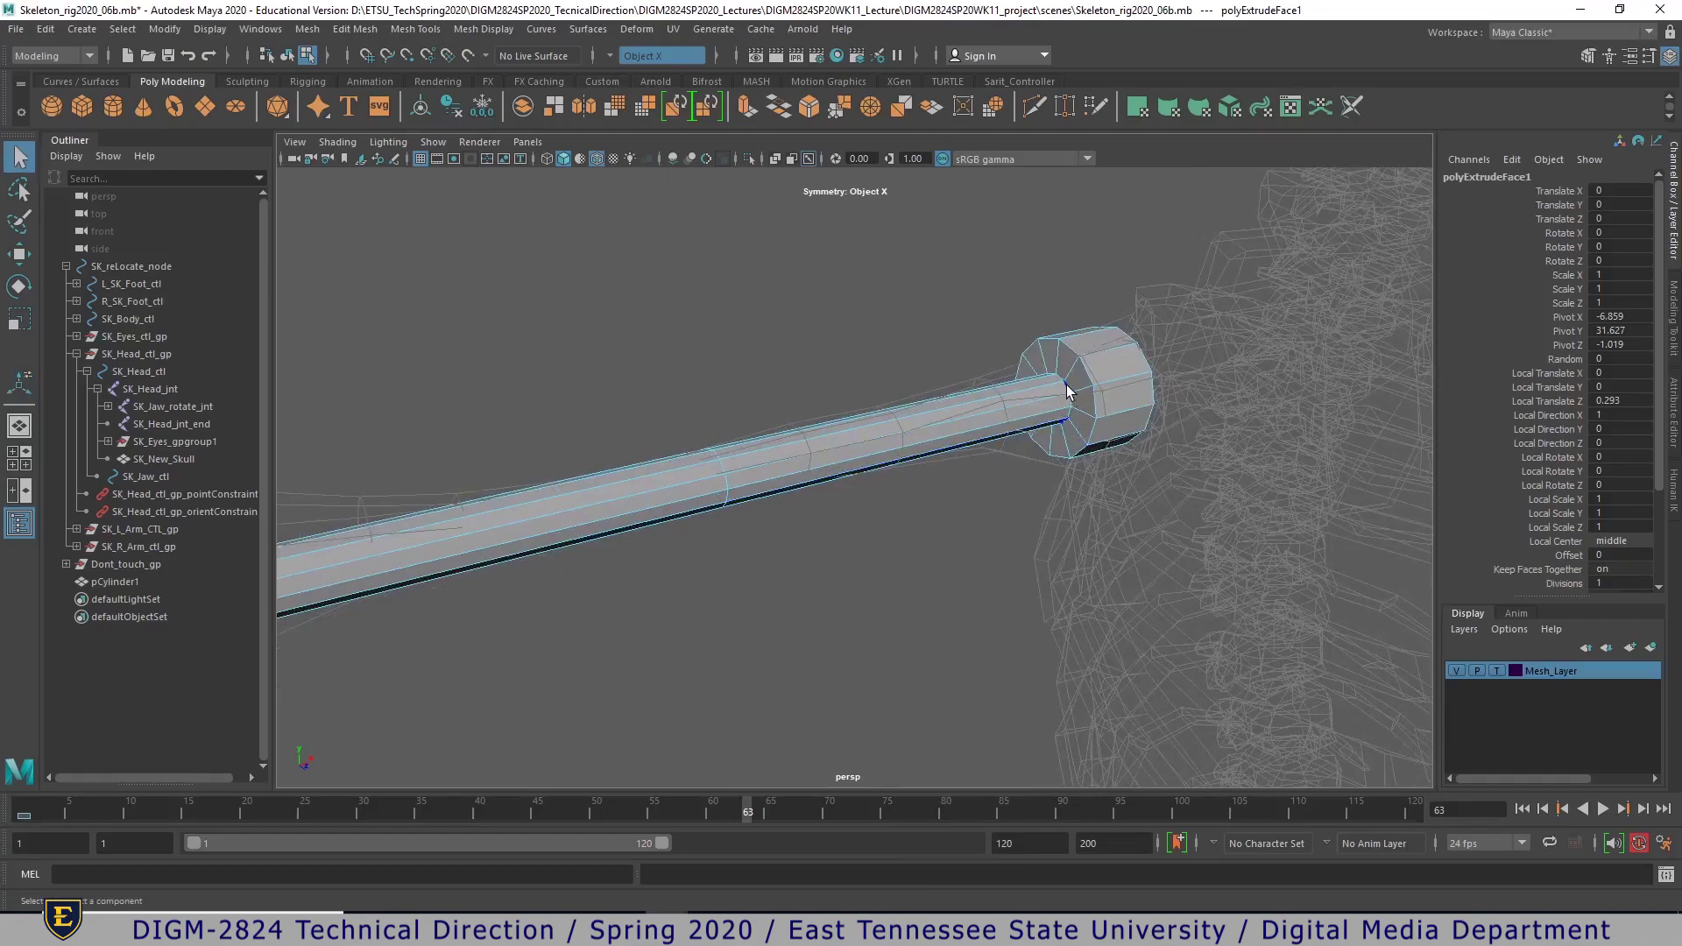
{"action": "double_click", "coordinate": [1064, 391]}
{"action": "left_click_drag", "start_coordinate": [875, 536], "coordinate": [781, 542], "text": "alt"}
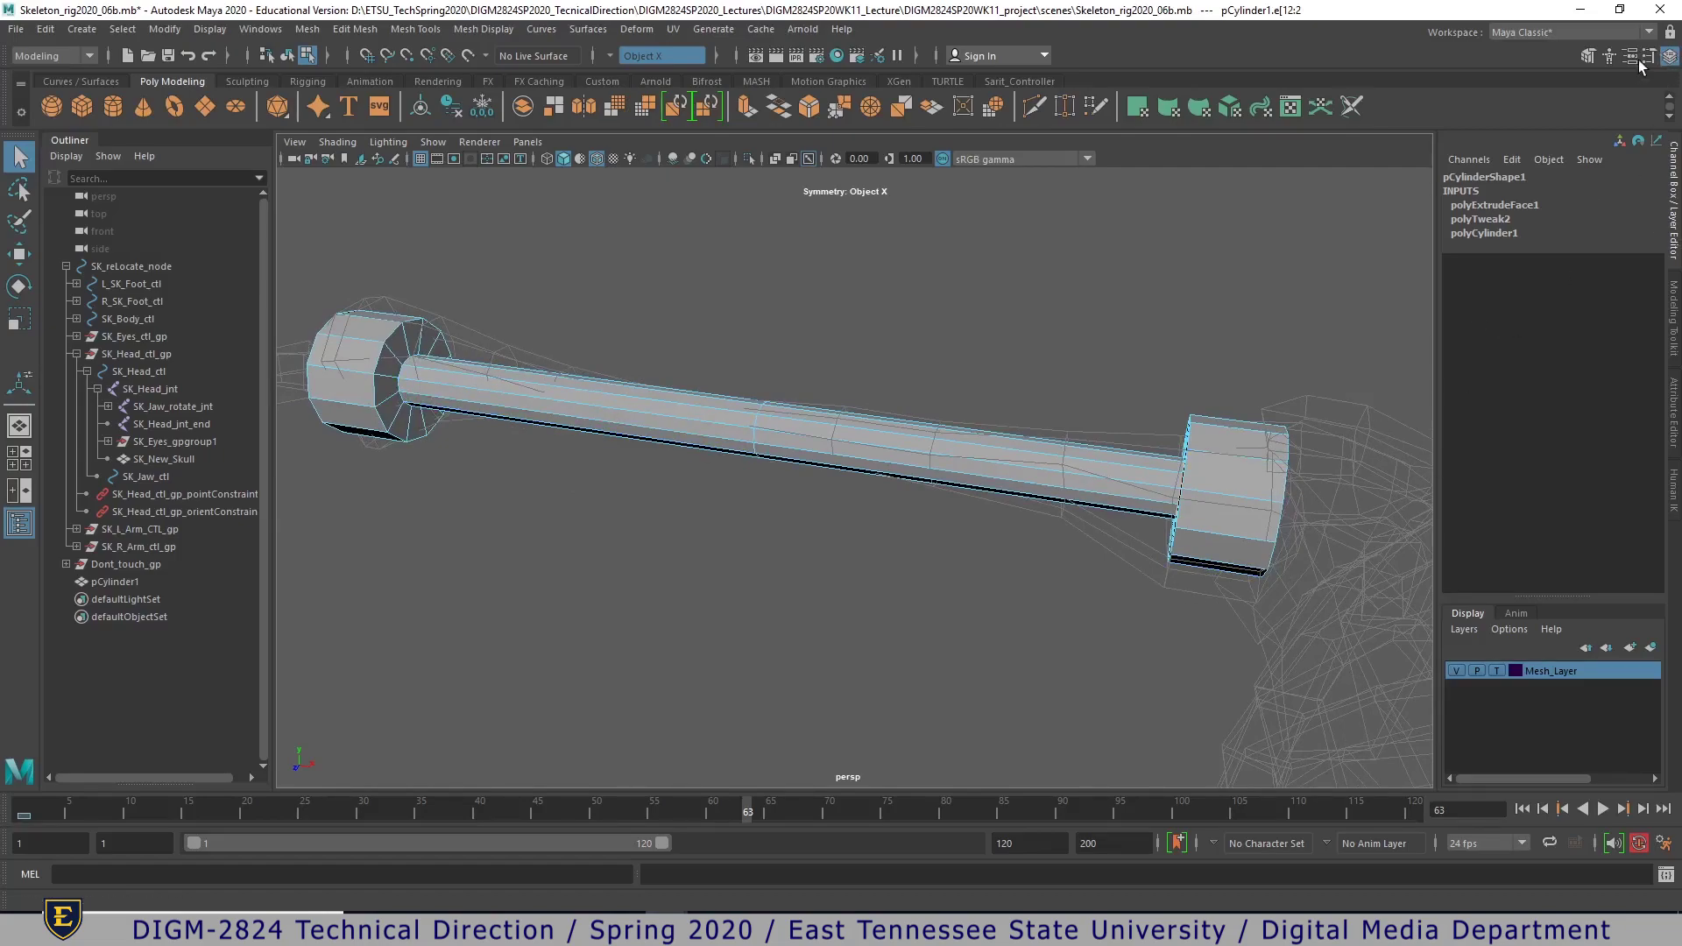
- Set the modeling symmetry to Object Y so the matching edge loop at the opposite end is included
{"action": "left_click", "coordinate": [1587, 56]}
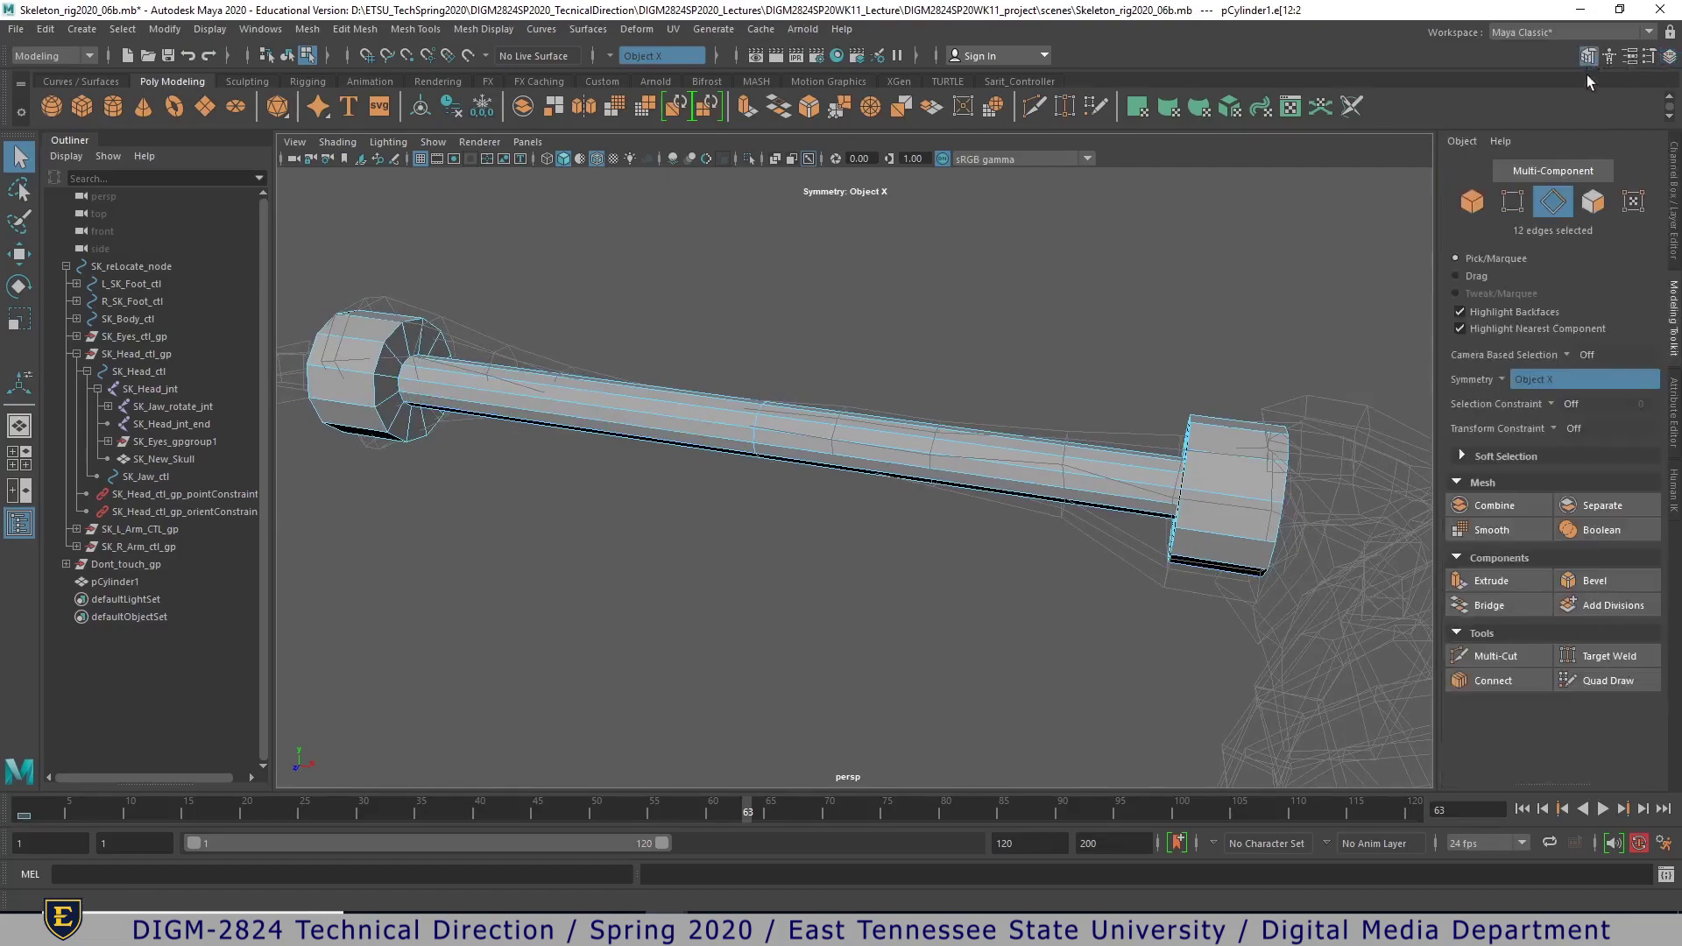
{"action": "key", "text": "f"}
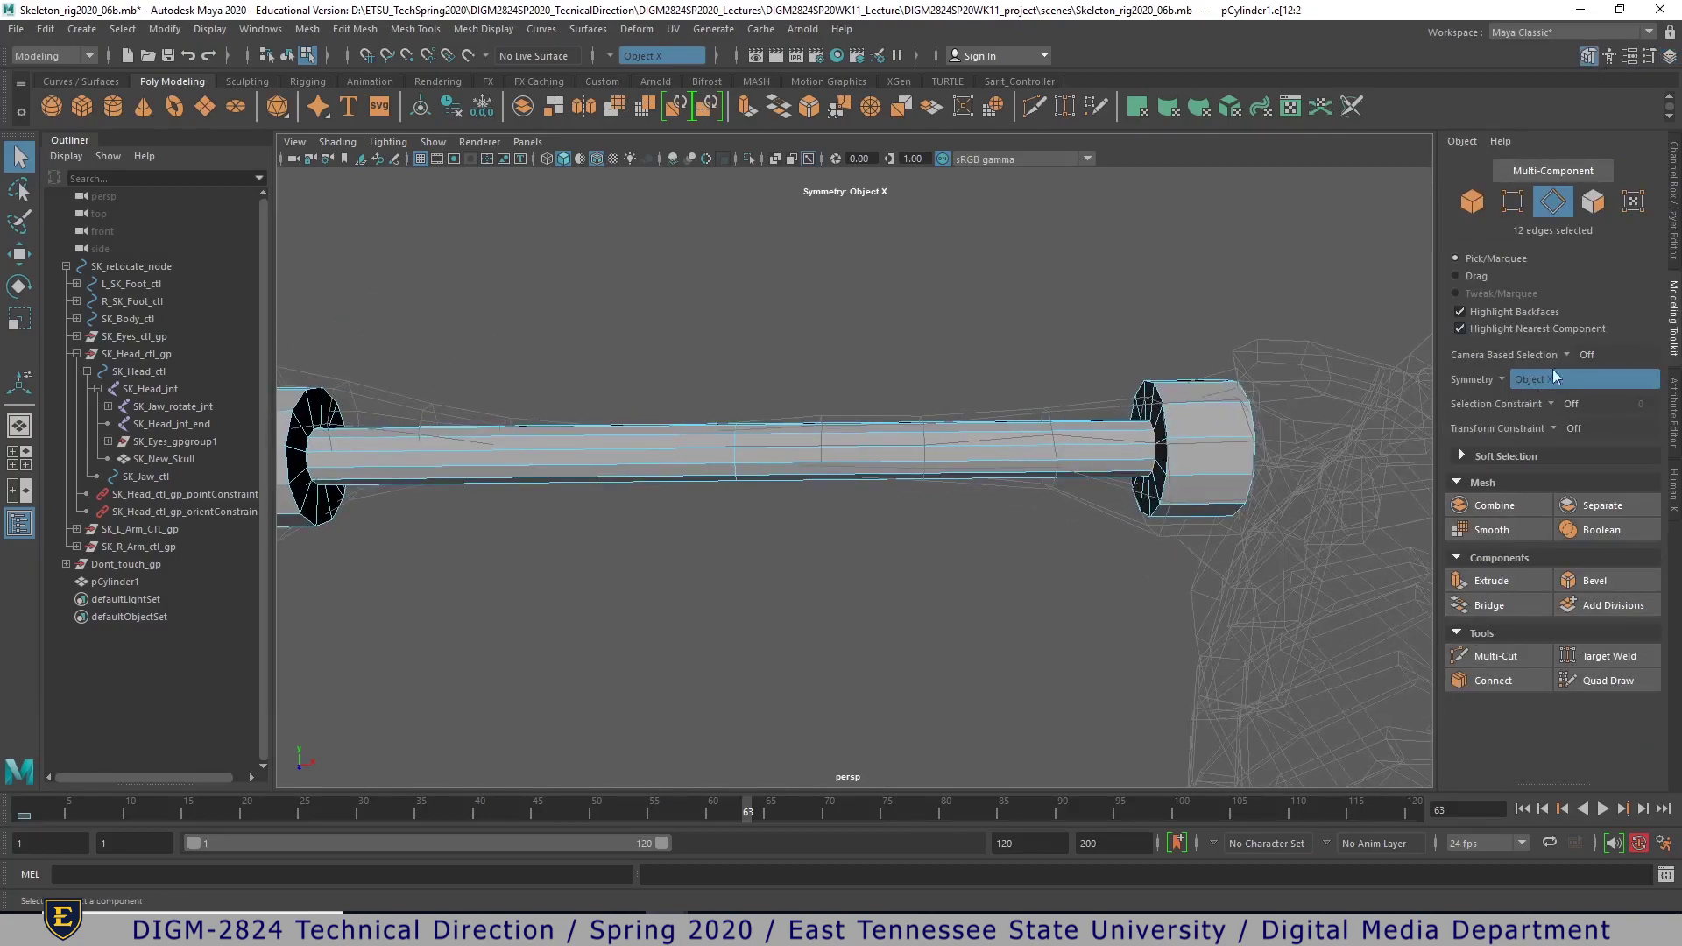
{"action": "left_click", "coordinate": [1500, 380]}
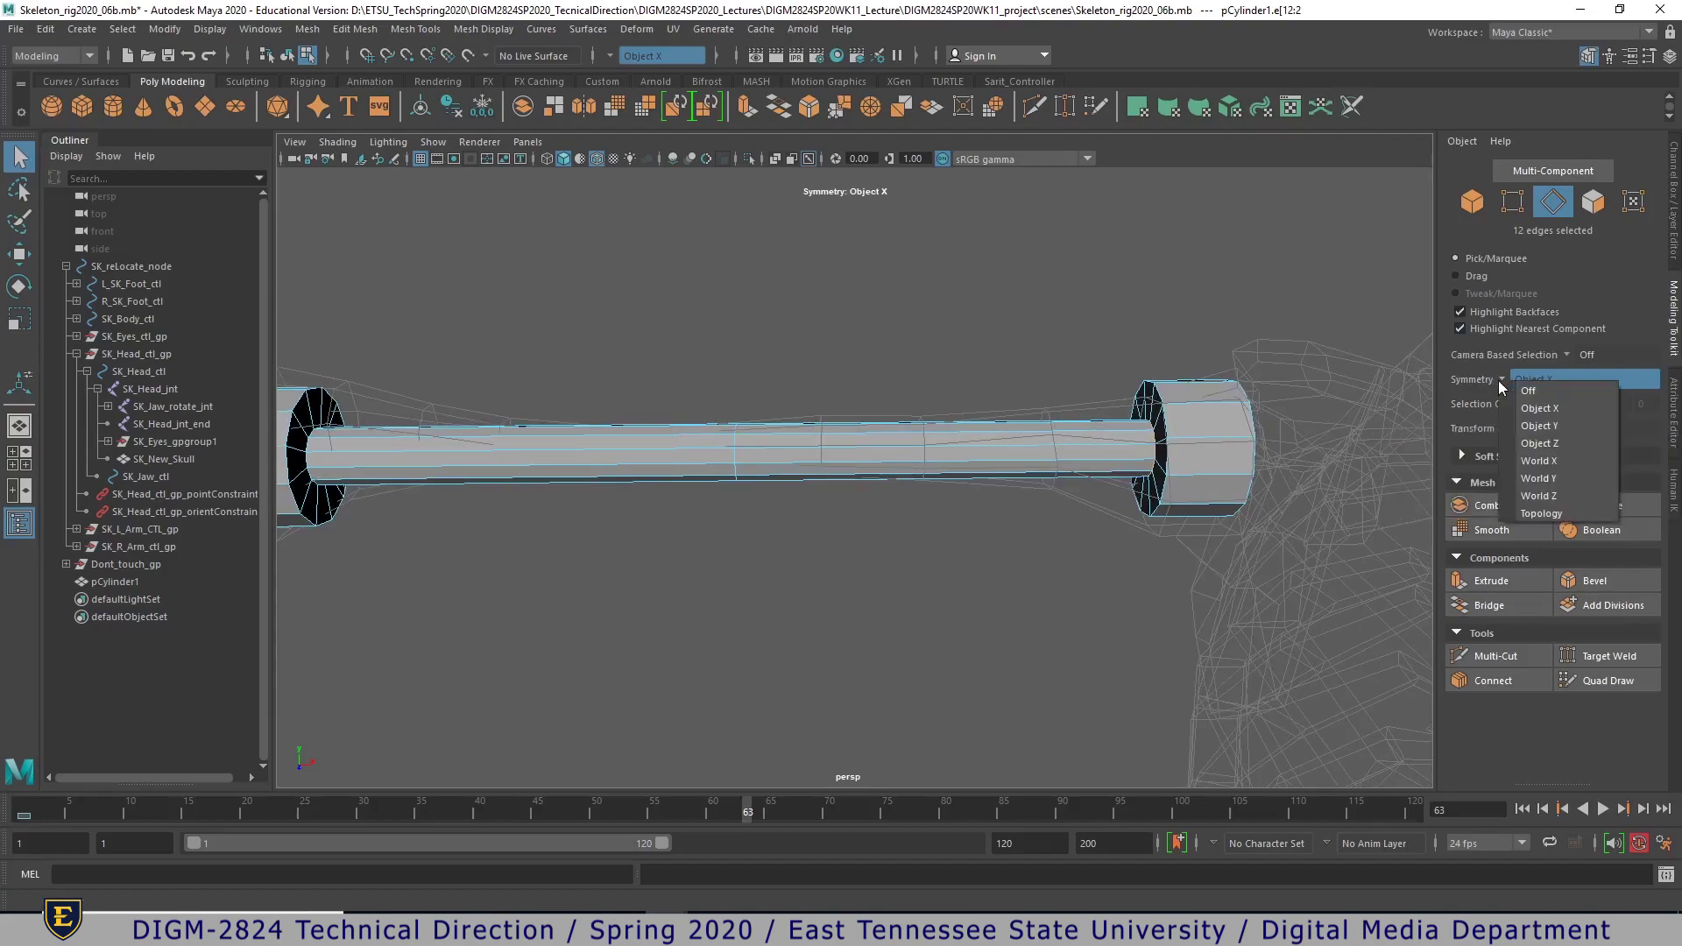
{"action": "left_click", "coordinate": [1538, 426]}
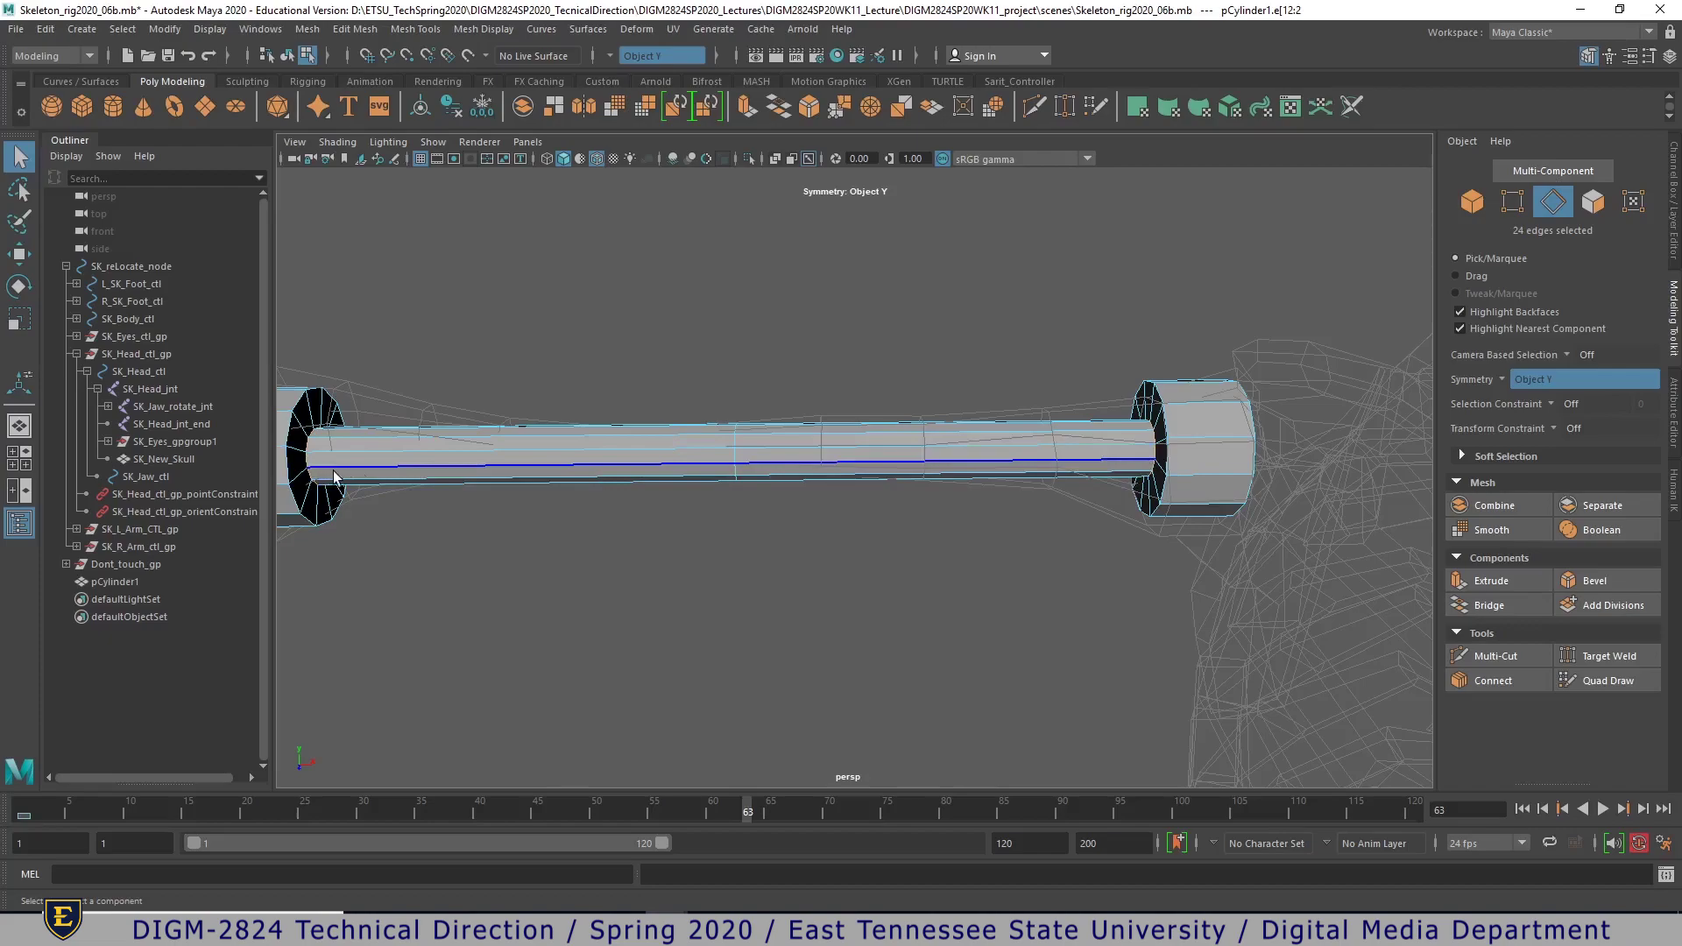
- Scale the edge loops where the shaft meets the two knobs up uniformly so the shaft flares toward both ends
{"action": "key", "text": "e"}
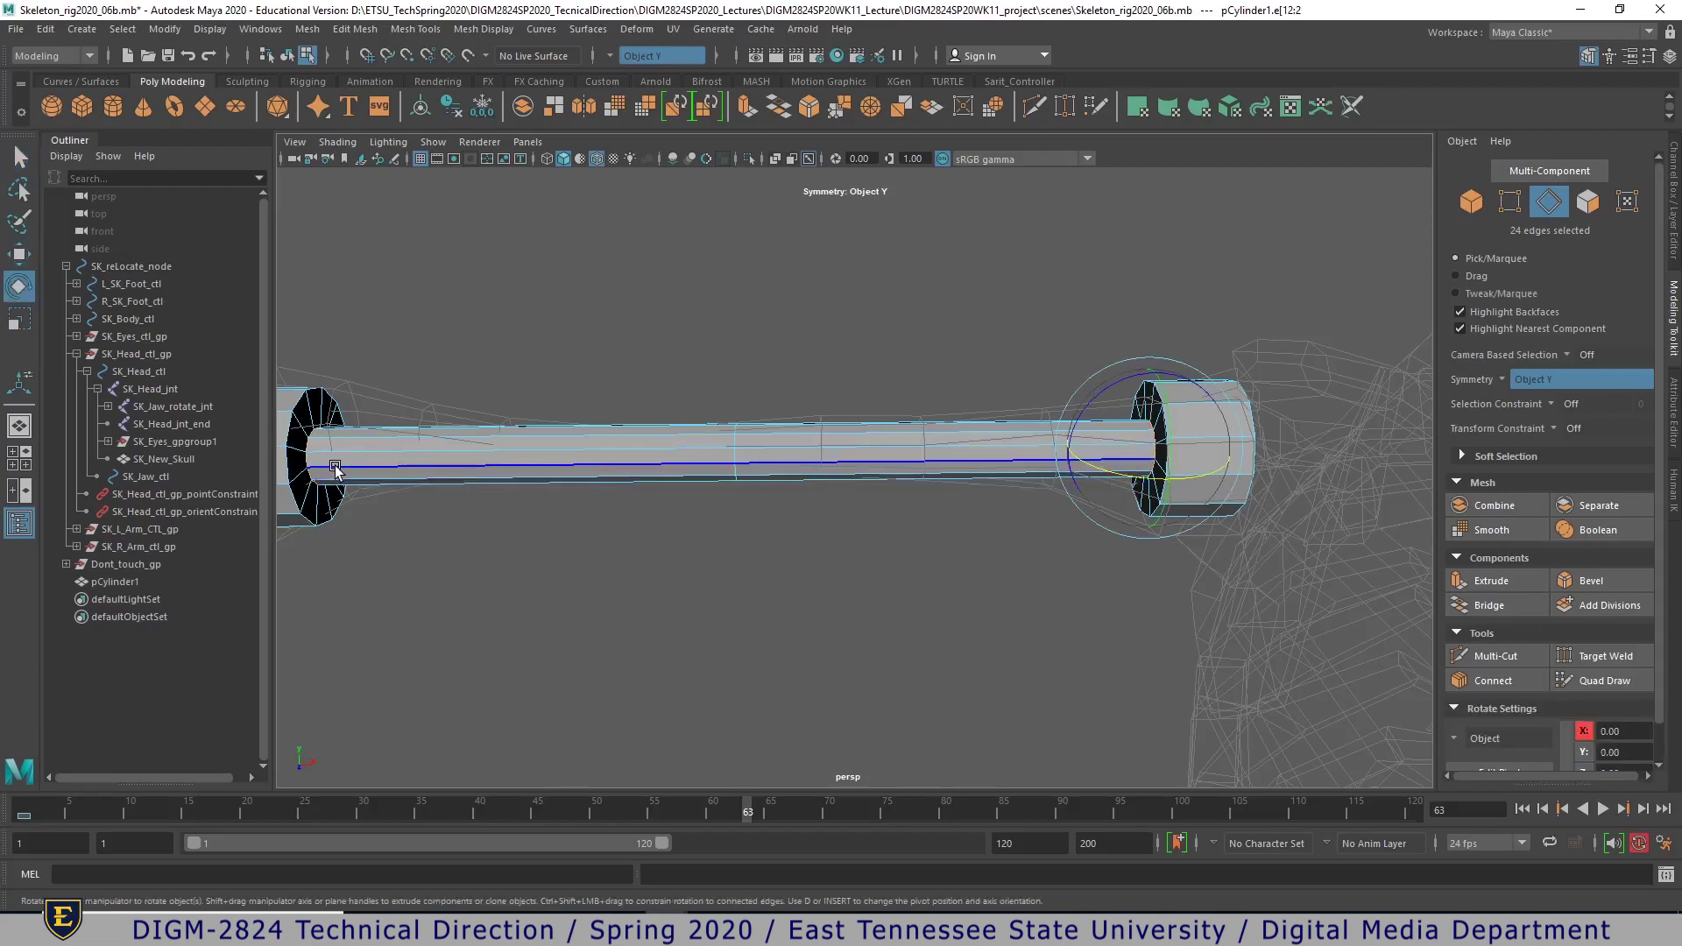
{"action": "key", "text": "r"}
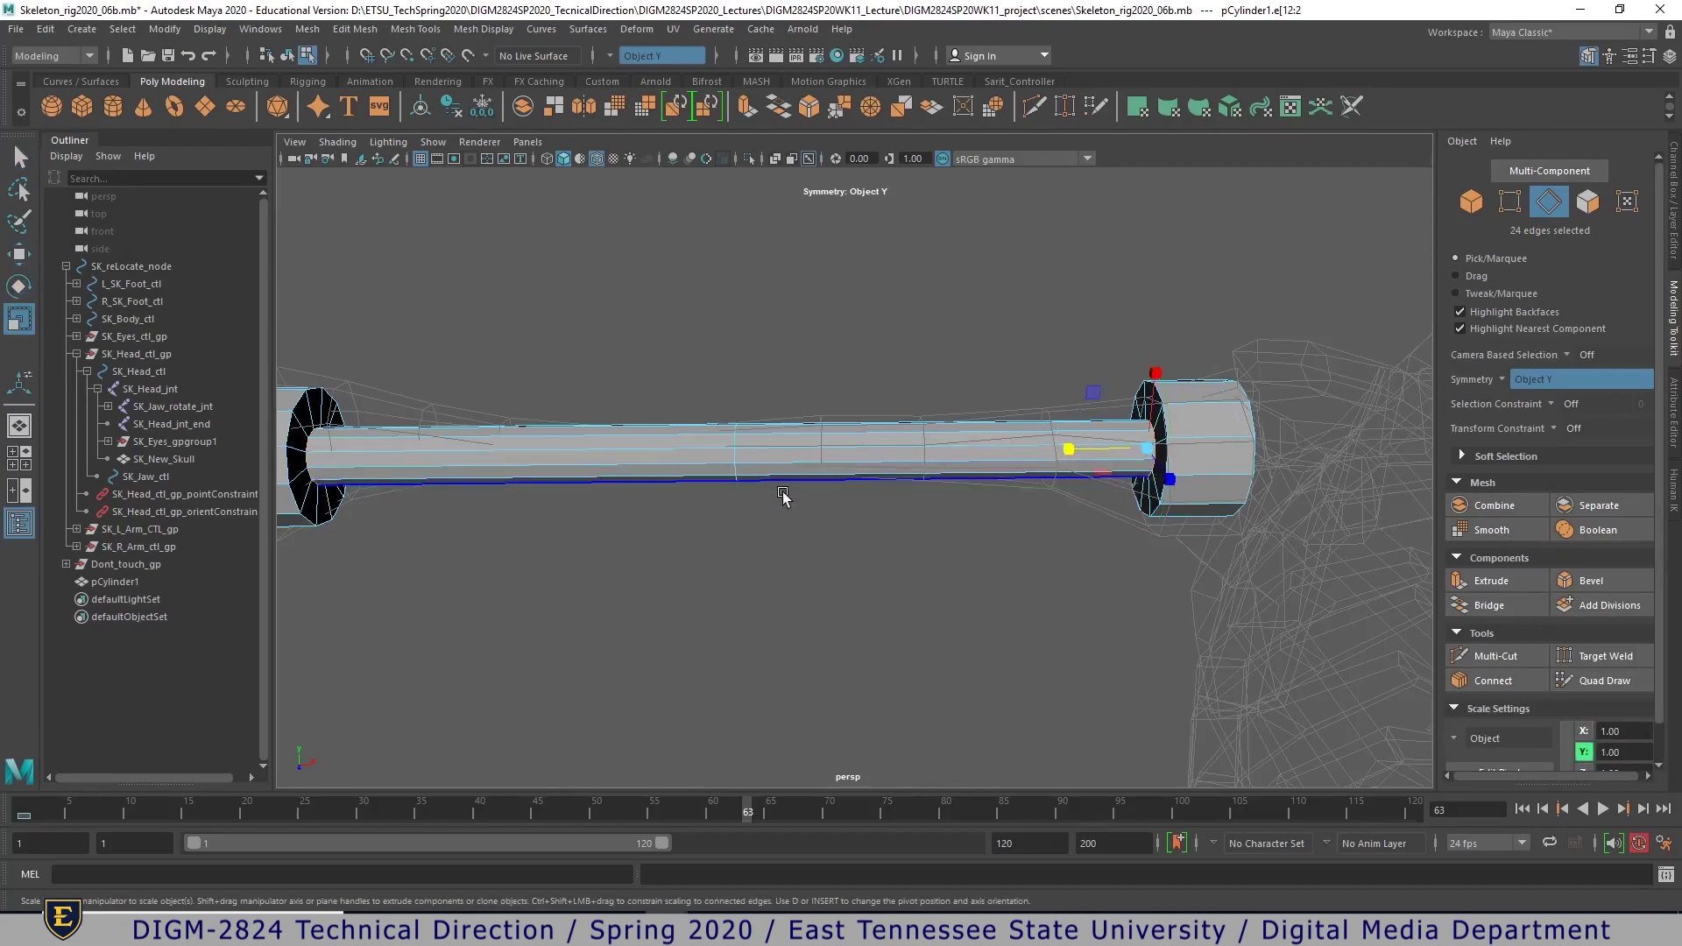
{"action": "key", "text": "4"}
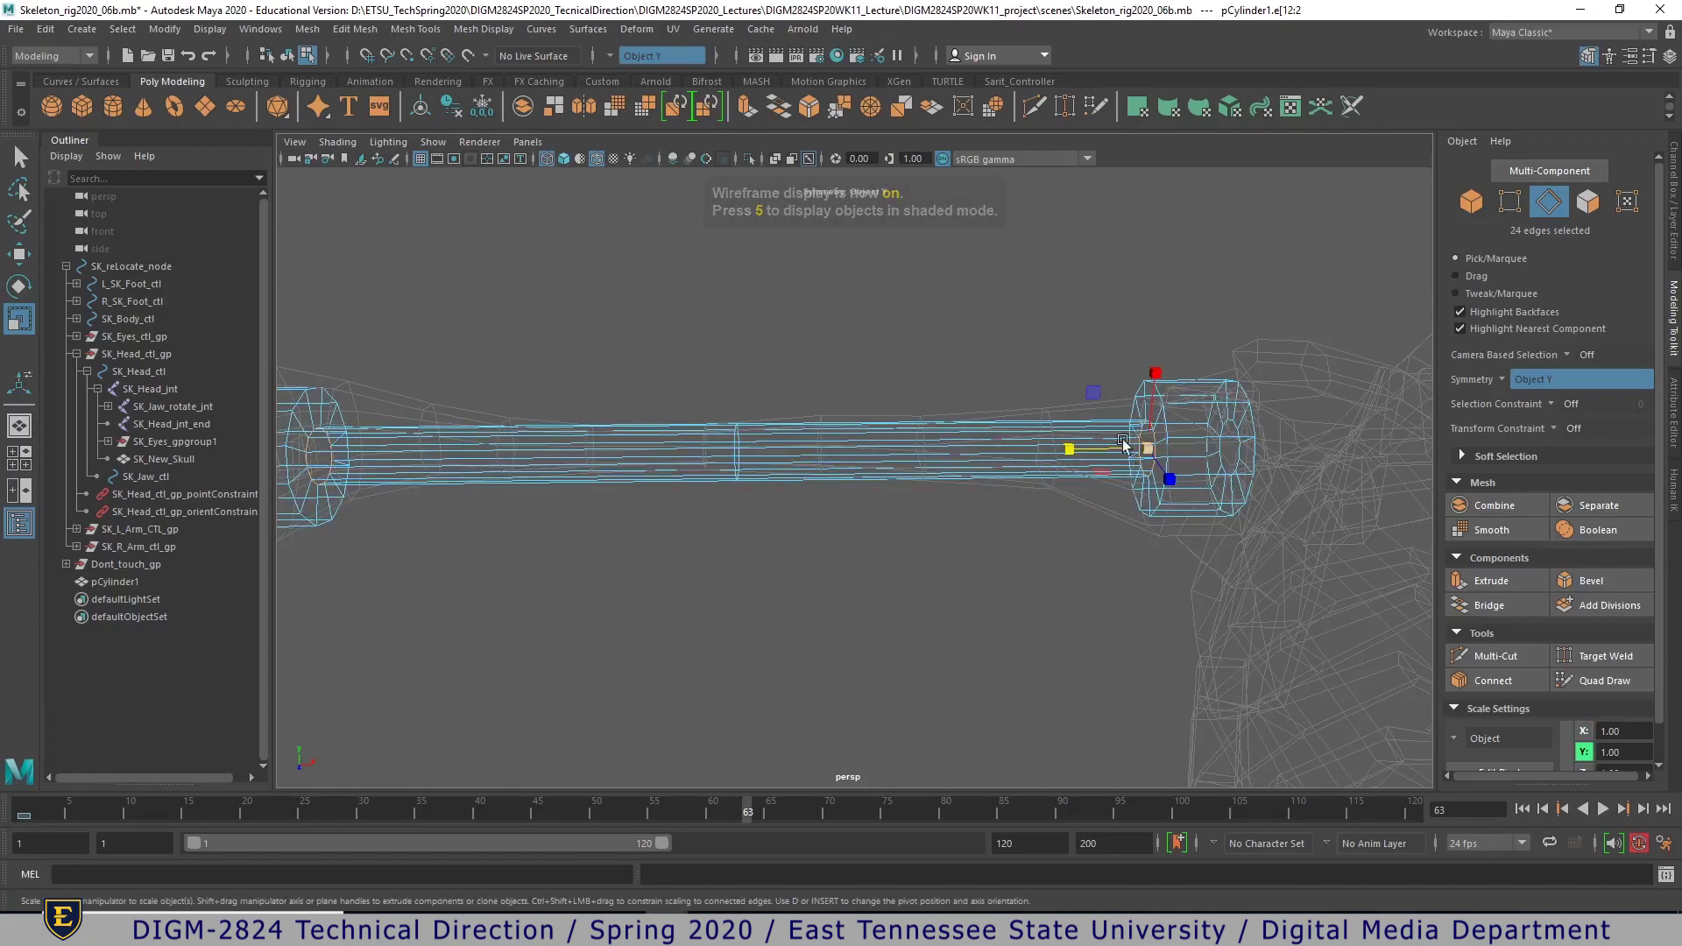
{"action": "left_click_drag", "start_coordinate": [1149, 453], "coordinate": [1172, 451]}
{"action": "right_click_drag", "start_coordinate": [1124, 531], "coordinate": [816, 509], "text": "alt"}
{"action": "mouse_move", "coordinate": [815, 512]}
{"action": "left_mouse_down", "text": "alt"}
{"action": "mouse_move", "coordinate": [844, 550]}
{"action": "mouse_move", "coordinate": [916, 514]}
{"action": "mouse_move", "coordinate": [832, 517]}
{"action": "left_mouse_up", "text": "alt"}
{"action": "right_click_drag", "start_coordinate": [828, 465], "coordinate": [1203, 462], "text": "alt"}
- Bevel the inner and outer rim edge loops of the knobs at both ends of the cylinder
{"action": "right_click_drag", "start_coordinate": [1104, 427], "coordinate": [1147, 405]}
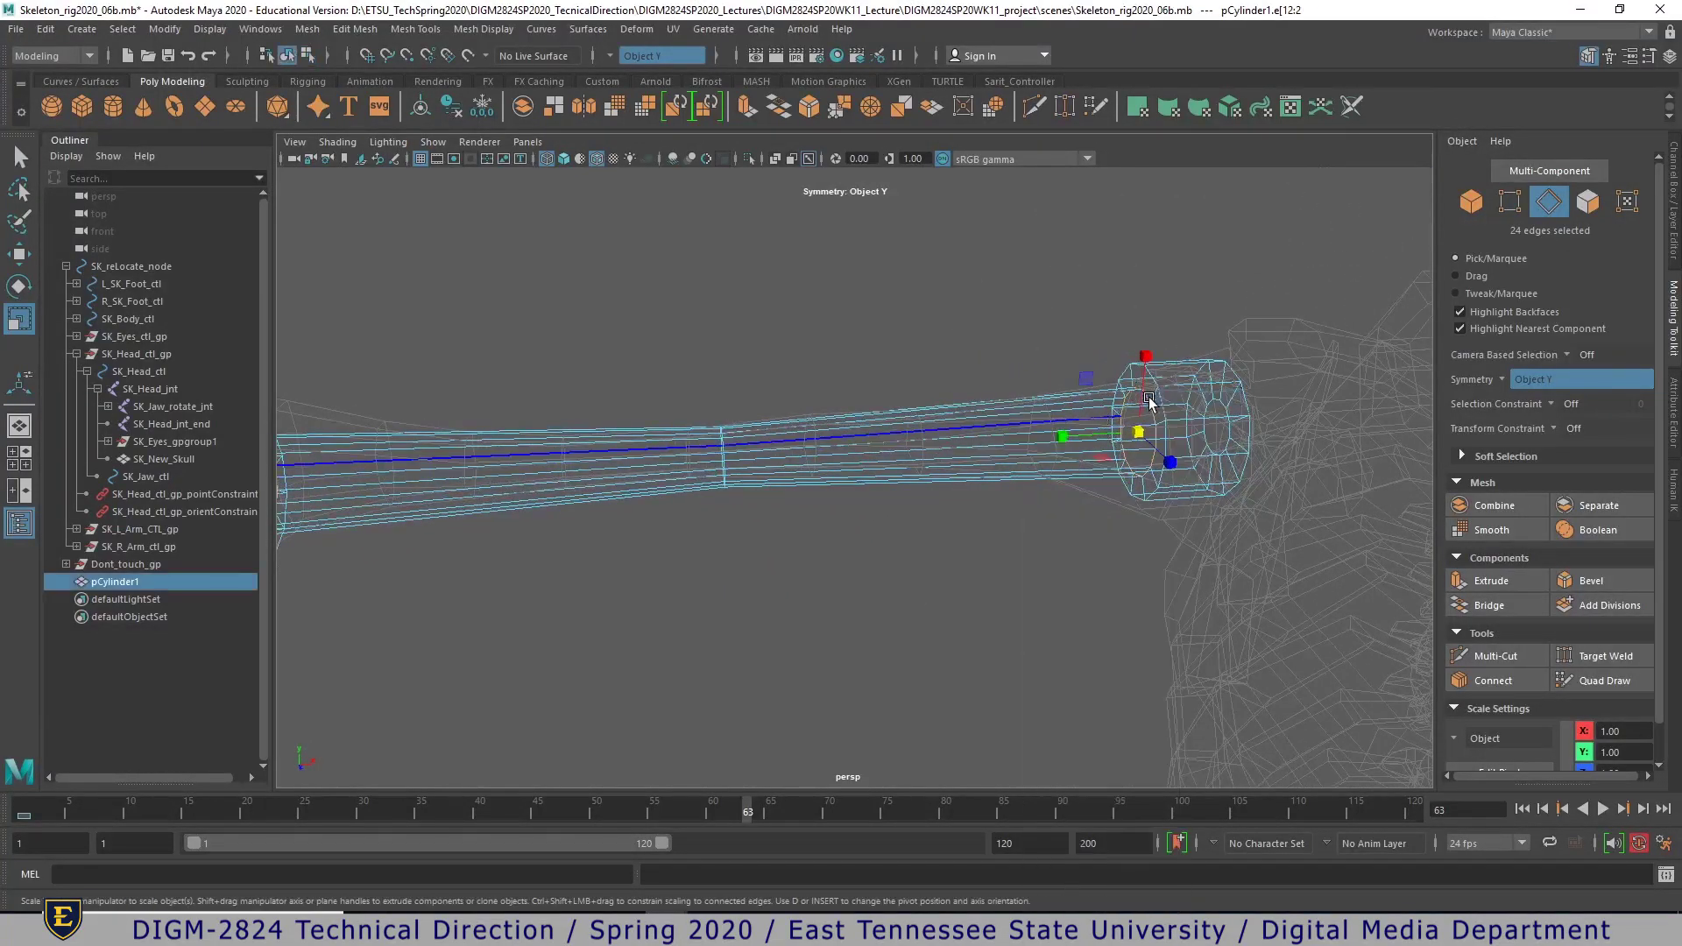
{"action": "key", "text": "5"}
{"action": "scroll", "coordinate": [1025, 491], "scroll_direction": "down", "scroll_amount": 3}
{"action": "mouse_move", "coordinate": [1024, 491]}
{"action": "left_mouse_down", "text": "alt"}
{"action": "mouse_move", "coordinate": [957, 526]}
{"action": "mouse_move", "coordinate": [1128, 515]}
{"action": "left_mouse_up", "text": "alt"}
{"action": "scroll", "coordinate": [1128, 499], "scroll_direction": "up", "scroll_amount": 4}
{"action": "right_click_drag", "start_coordinate": [1137, 473], "coordinate": [1170, 473]}
{"action": "left_click_drag", "start_coordinate": [1169, 474], "coordinate": [1060, 423], "text": "alt"}
{"action": "double_click", "coordinate": [1156, 489]}
{"action": "key", "text": "q"}
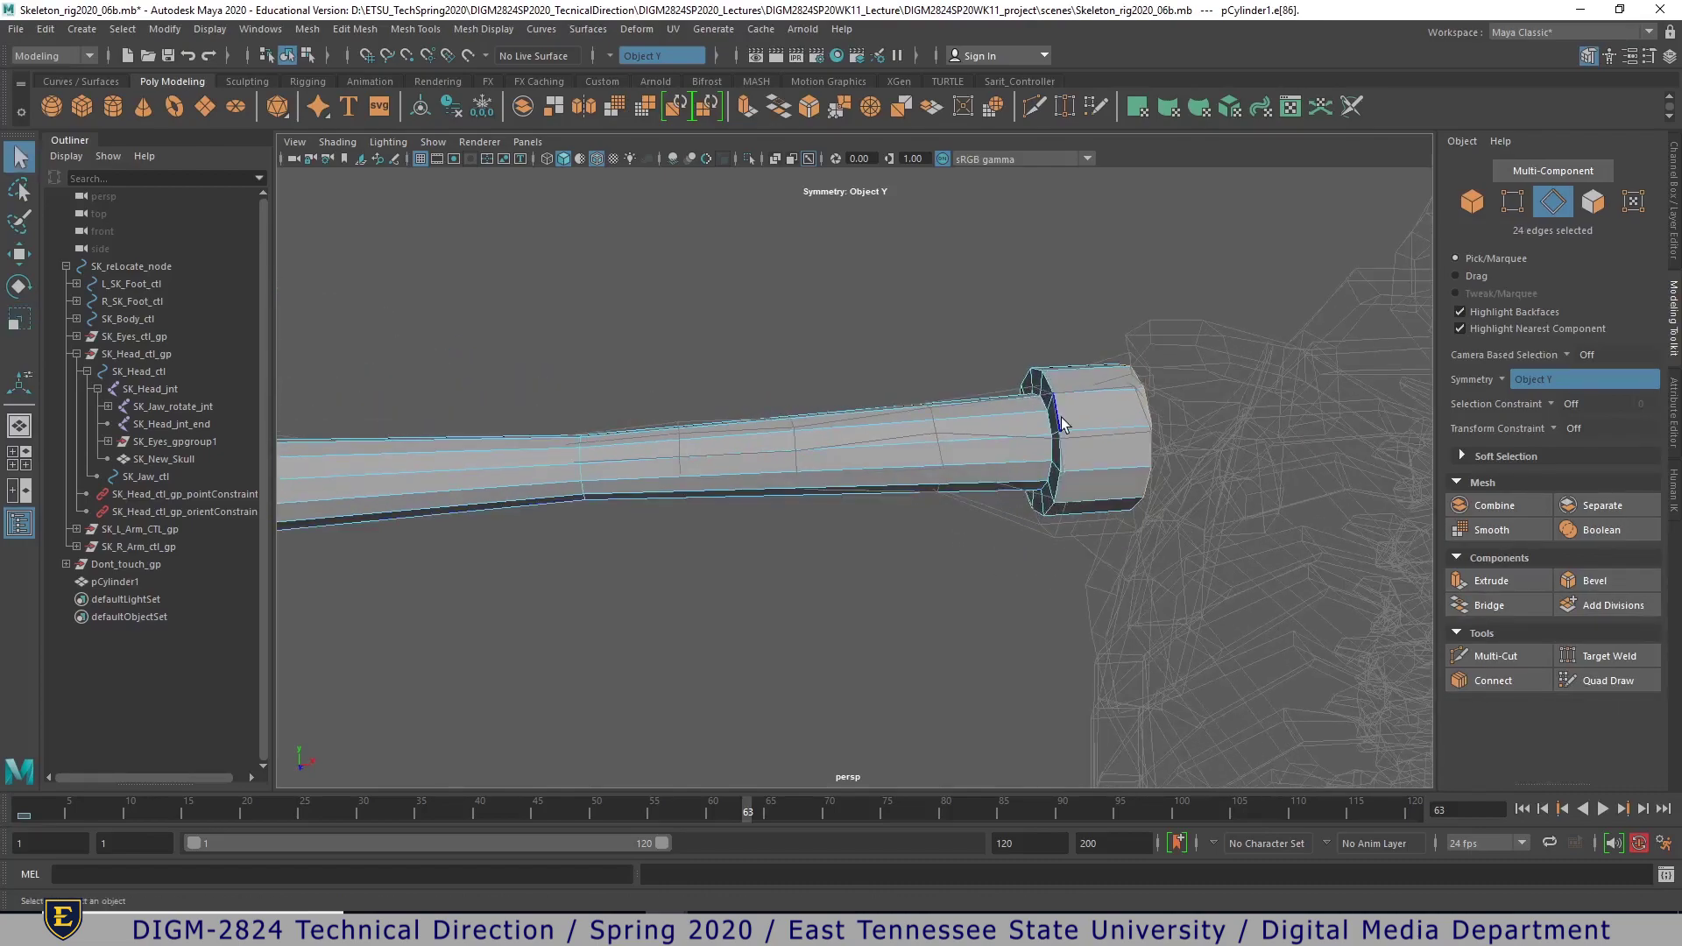
{"action": "double_click", "coordinate": [1060, 423], "text": "shift"}
{"action": "middle_click_drag", "start_coordinate": [902, 505], "coordinate": [1489, 420], "text": "alt"}
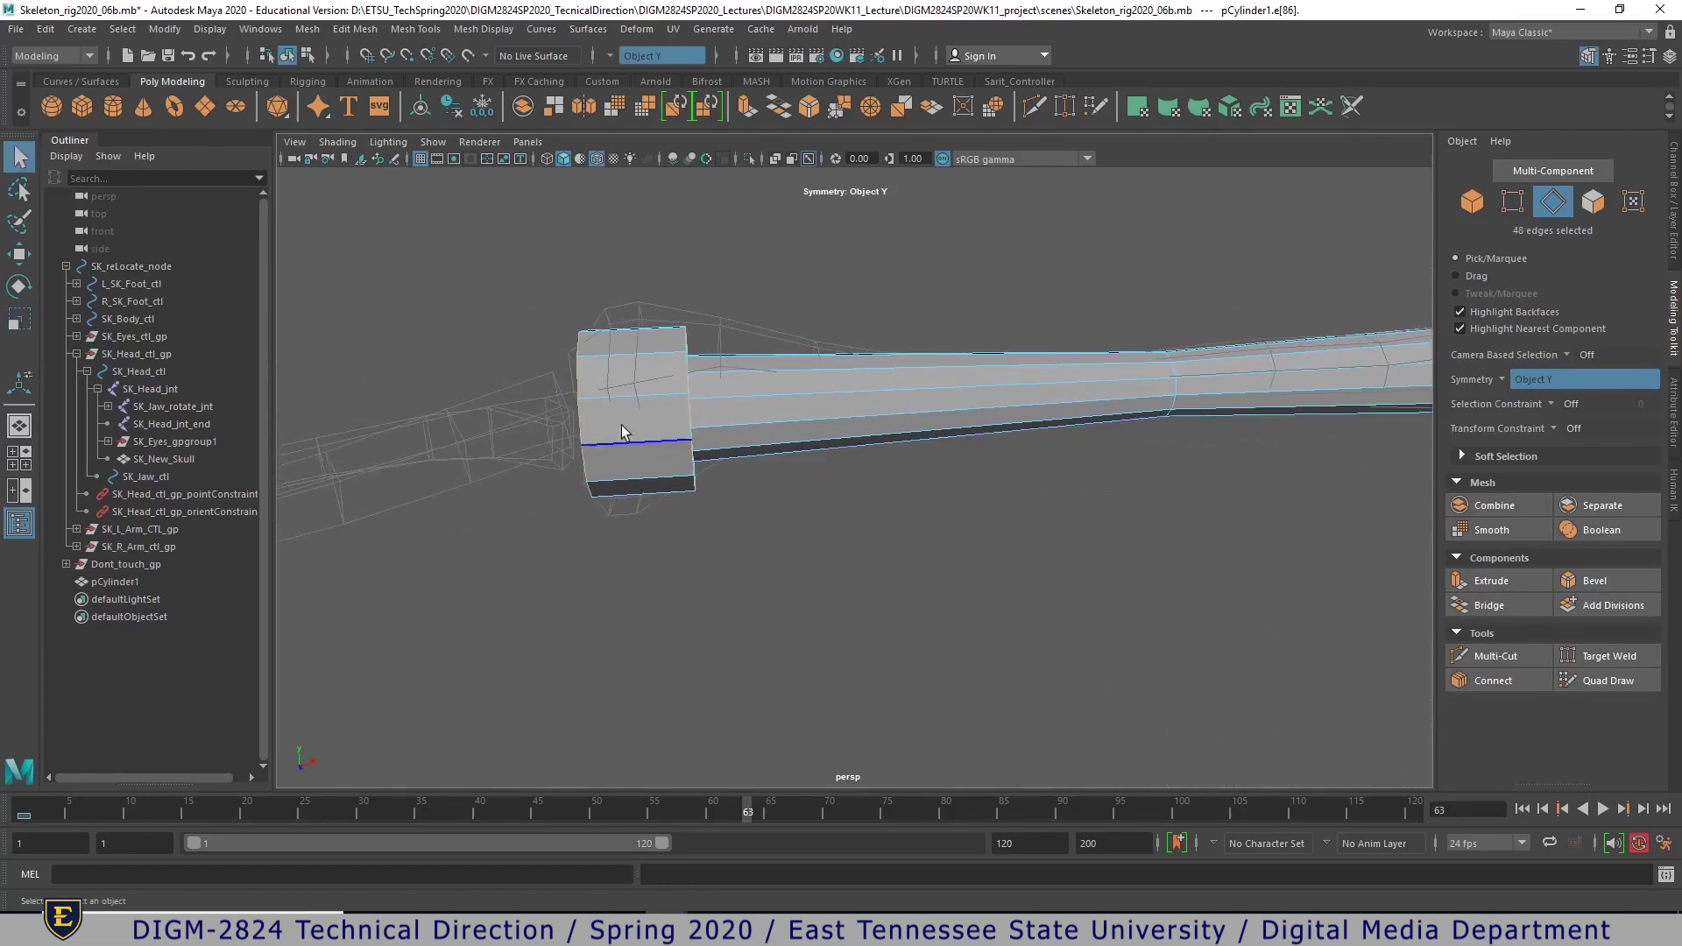
{"action": "left_click_drag", "start_coordinate": [881, 511], "coordinate": [799, 492], "text": "alt"}
{"action": "right_click", "coordinate": [673, 347], "text": "shift"}
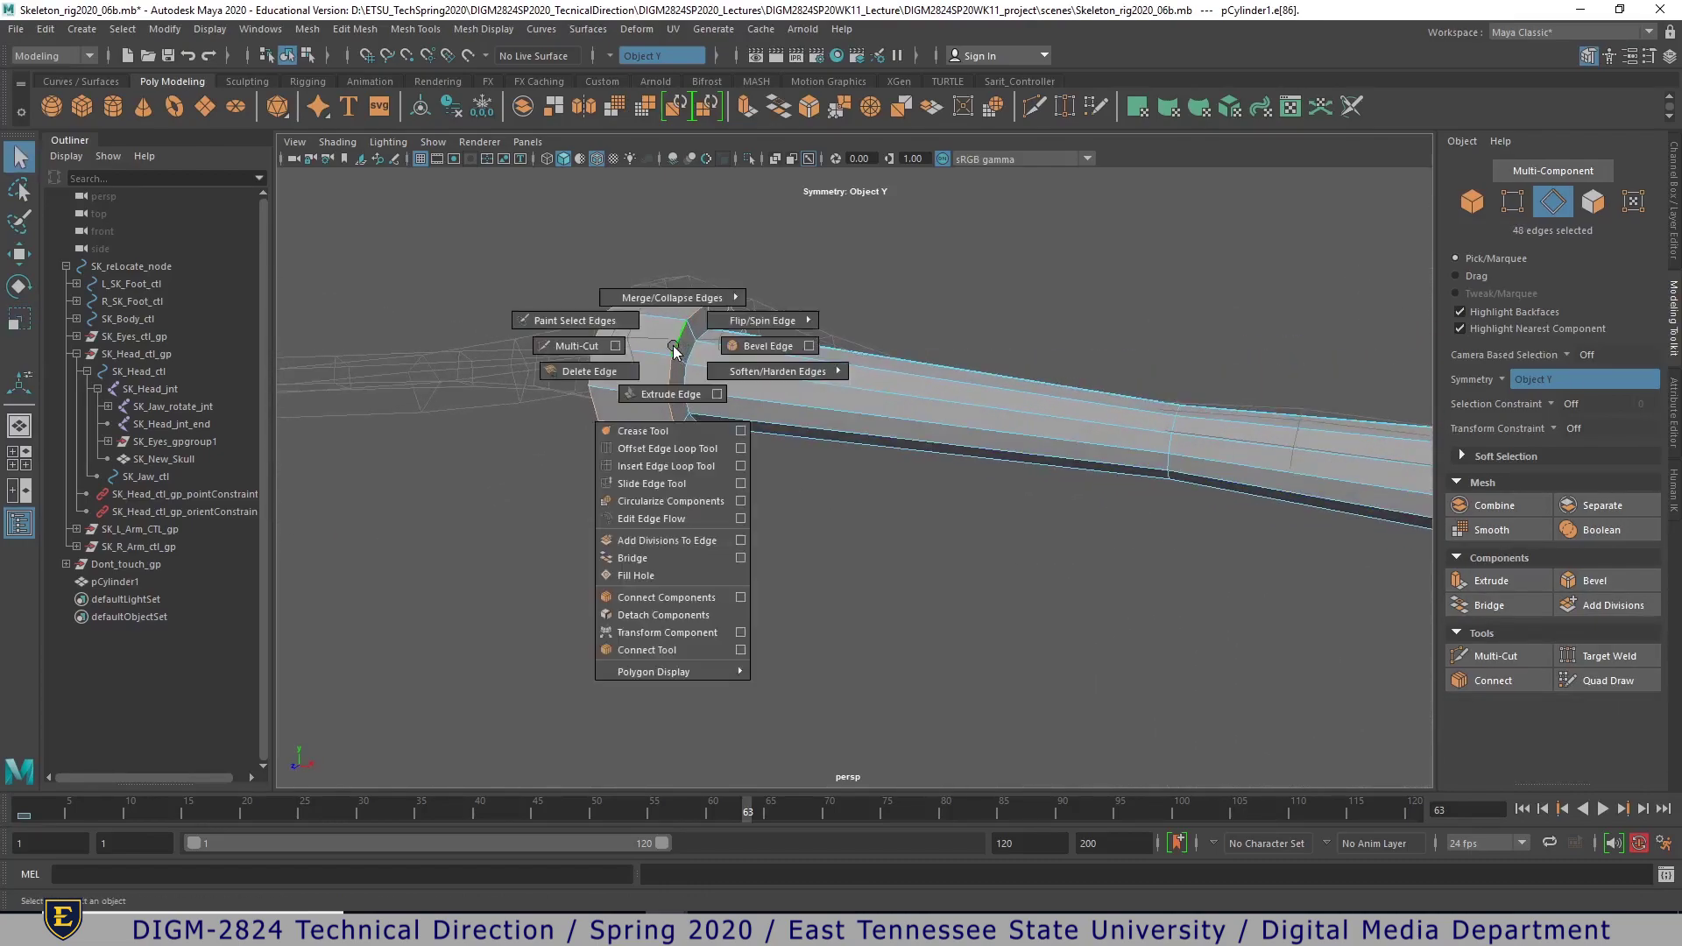
{"action": "left_click", "coordinate": [768, 346]}
{"action": "right_click_drag", "start_coordinate": [890, 575], "coordinate": [488, 499], "text": "alt"}
{"action": "left_click_drag", "start_coordinate": [488, 499], "coordinate": [695, 548], "text": "alt"}
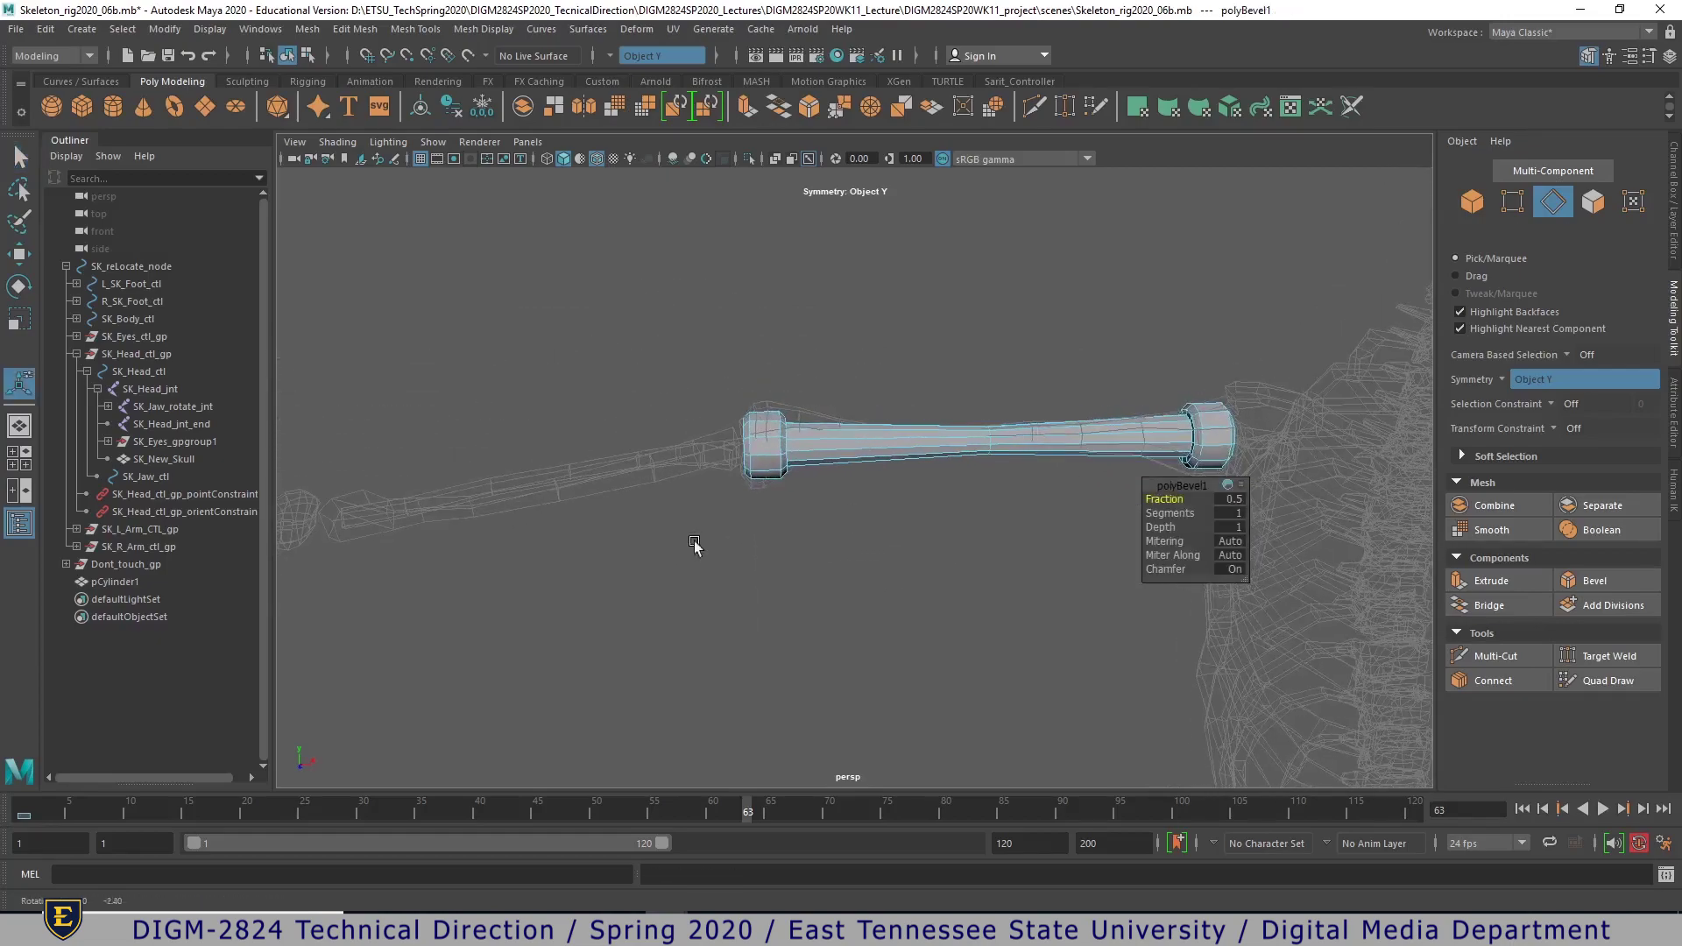
- Set the rim bevel's fraction to 0.5 and its segments to 2
{"action": "left_click_drag", "start_coordinate": [1152, 499], "coordinate": [1160, 498]}
{"action": "middle_click_drag", "start_coordinate": [1159, 499], "coordinate": [1156, 499]}
{"action": "right_click_drag", "start_coordinate": [1086, 527], "coordinate": [1220, 555], "text": "alt"}
{"action": "middle_click_drag", "start_coordinate": [1220, 555], "coordinate": [1095, 554], "text": "alt"}
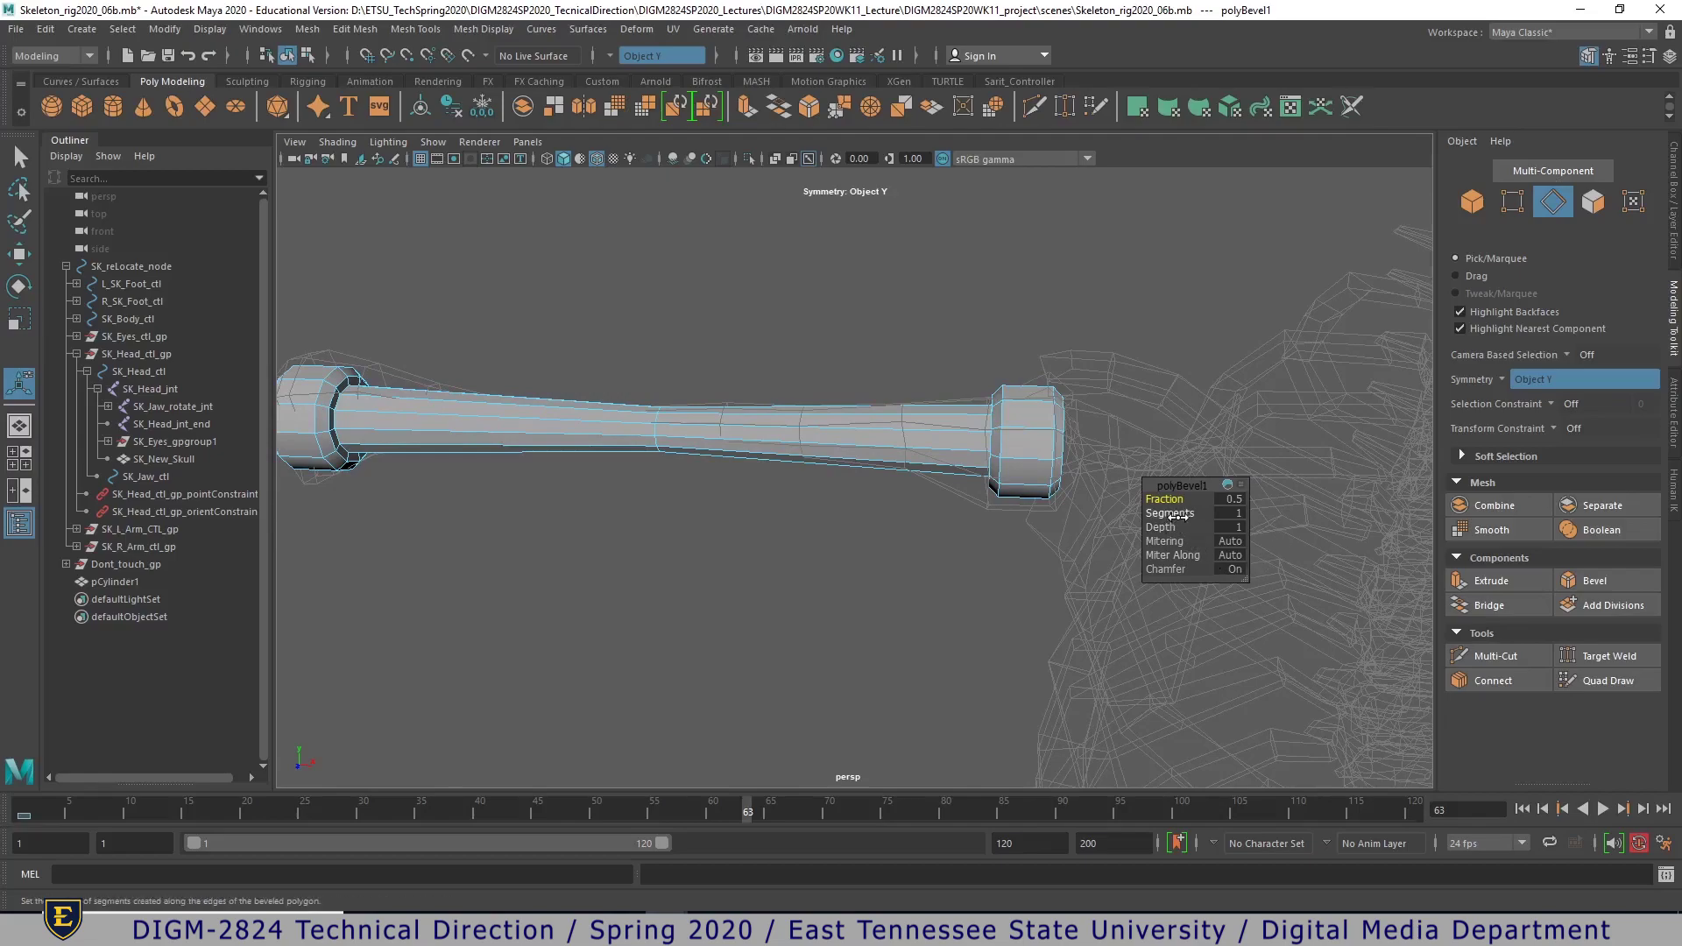
{"action": "left_click_drag", "start_coordinate": [1167, 513], "coordinate": [1190, 513]}
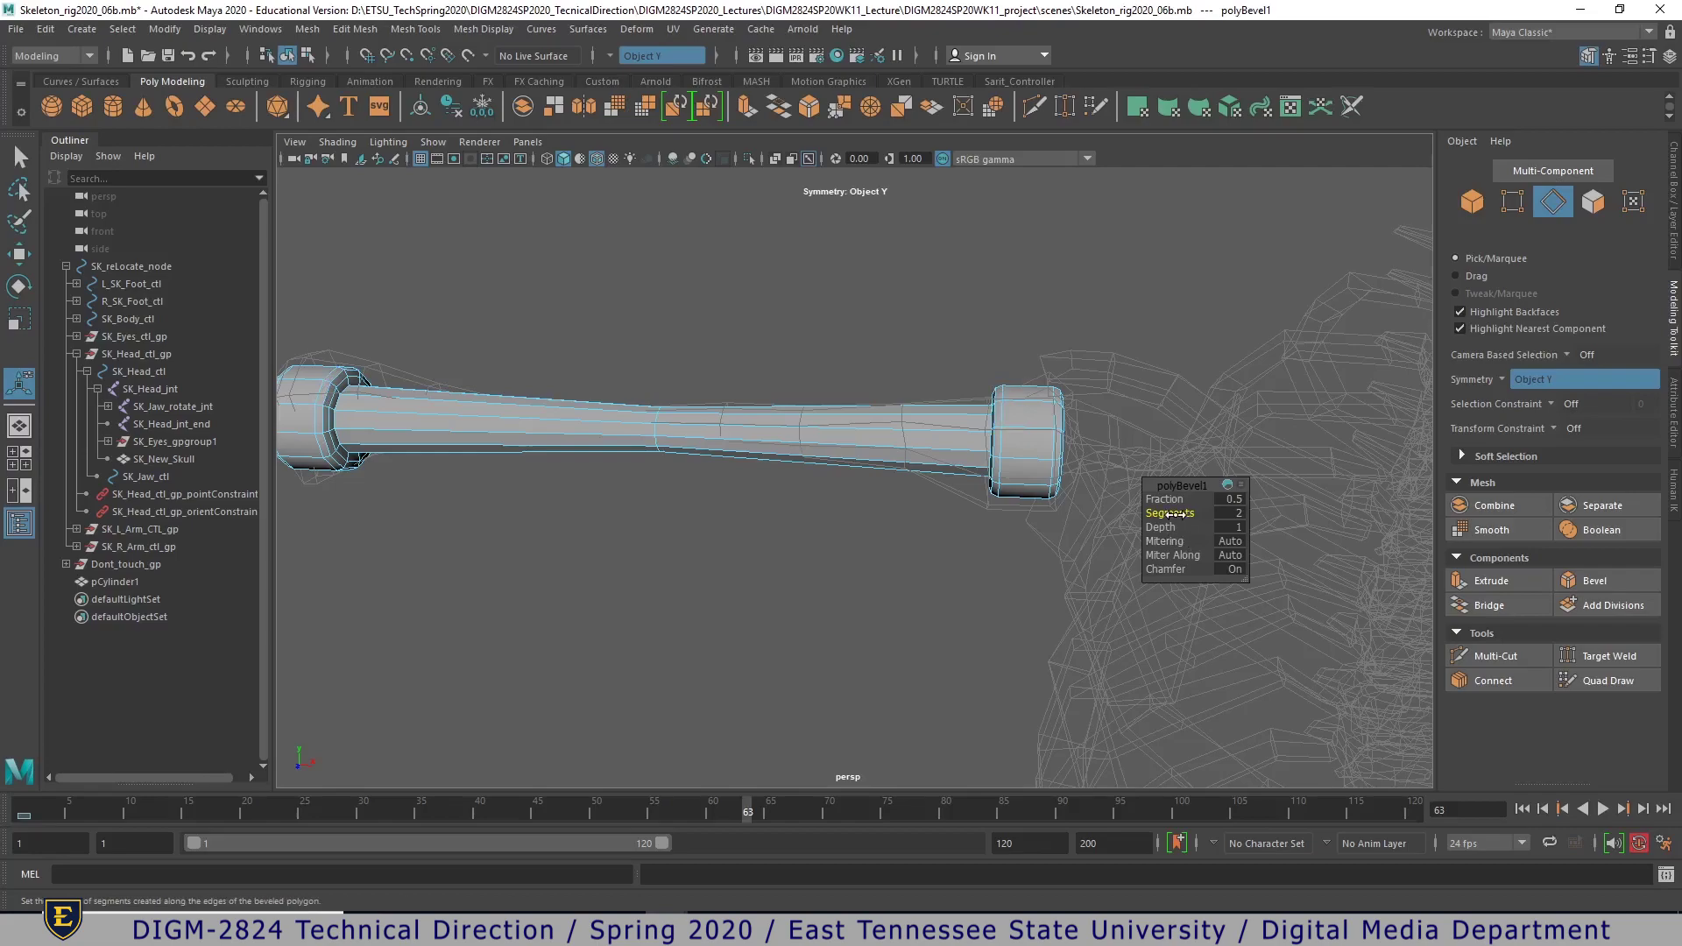
- Return the cylinder to object selection, deselect it and inspect the bevelled shape against the skeleton's arm
{"action": "right_click_drag", "start_coordinate": [996, 550], "coordinate": [635, 513], "text": "alt"}
{"action": "right_click_drag", "start_coordinate": [916, 443], "coordinate": [974, 424]}
{"action": "right_click_drag", "start_coordinate": [993, 596], "coordinate": [624, 569], "text": "alt"}
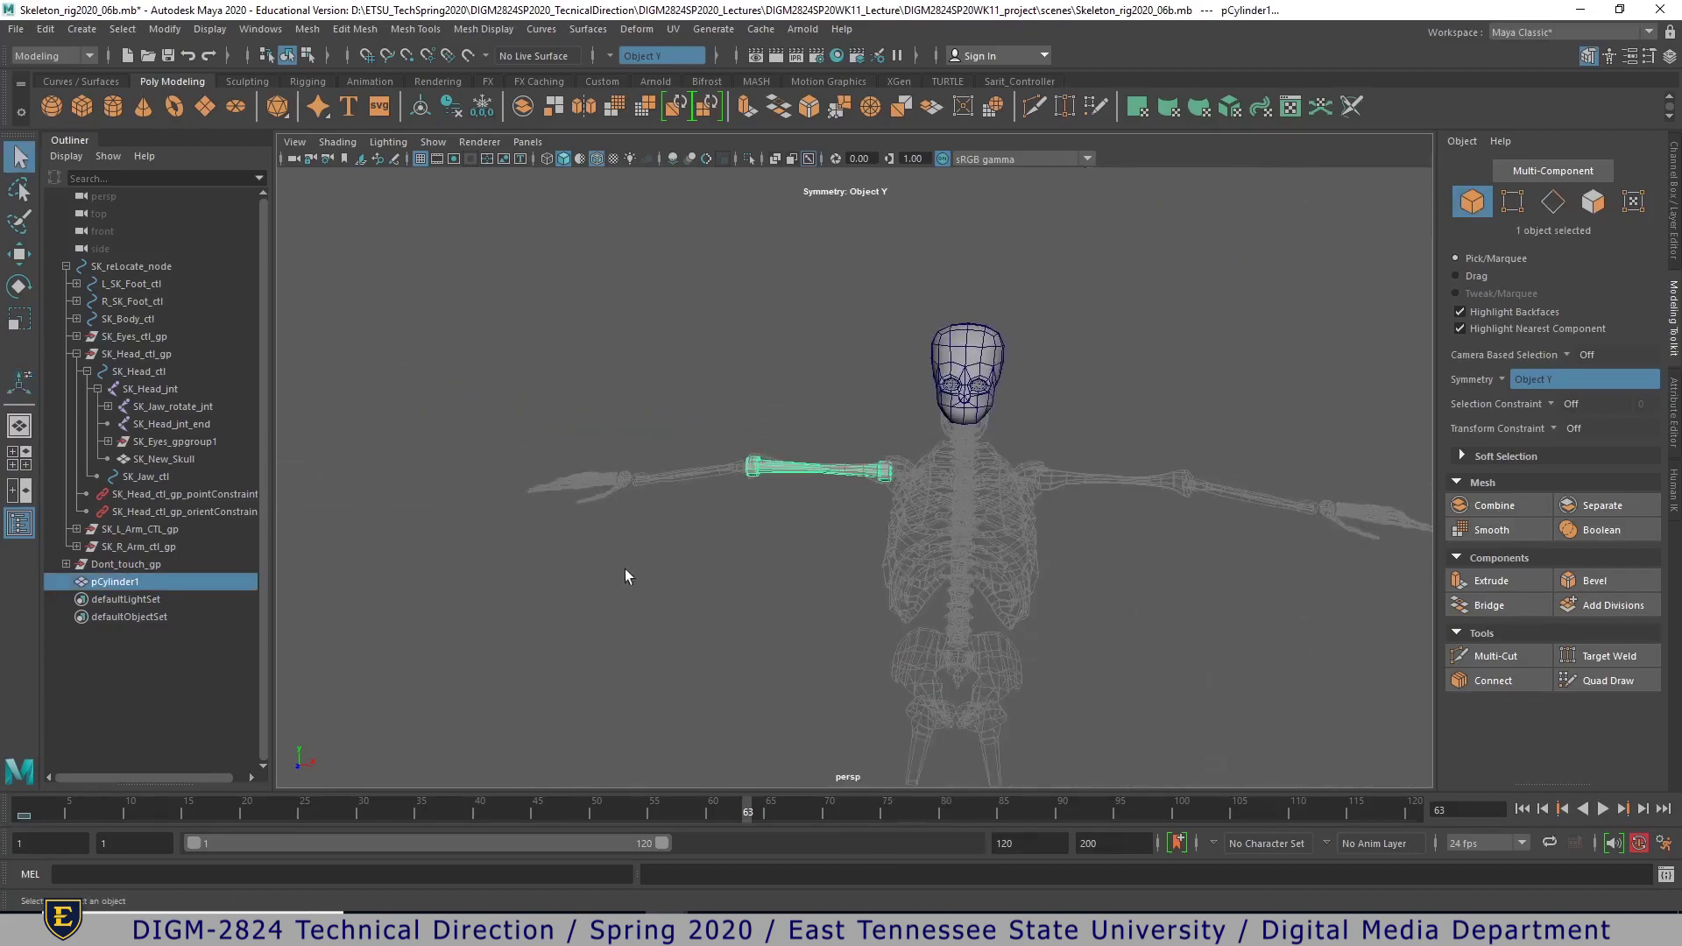
{"action": "left_click", "coordinate": [820, 597]}
{"action": "left_click_drag", "start_coordinate": [819, 597], "coordinate": [893, 612], "text": "alt"}
{"action": "right_click_drag", "start_coordinate": [811, 603], "coordinate": [1314, 651], "text": "alt"}
{"action": "middle_click_drag", "start_coordinate": [1201, 668], "coordinate": [1002, 702], "text": "alt"}
{"action": "right_click_drag", "start_coordinate": [737, 626], "coordinate": [1098, 609], "text": "alt"}
{"action": "middle_click_drag", "start_coordinate": [931, 632], "coordinate": [1163, 613], "text": "alt"}
{"action": "left_click_drag", "start_coordinate": [1163, 613], "coordinate": [1055, 607], "text": "alt"}
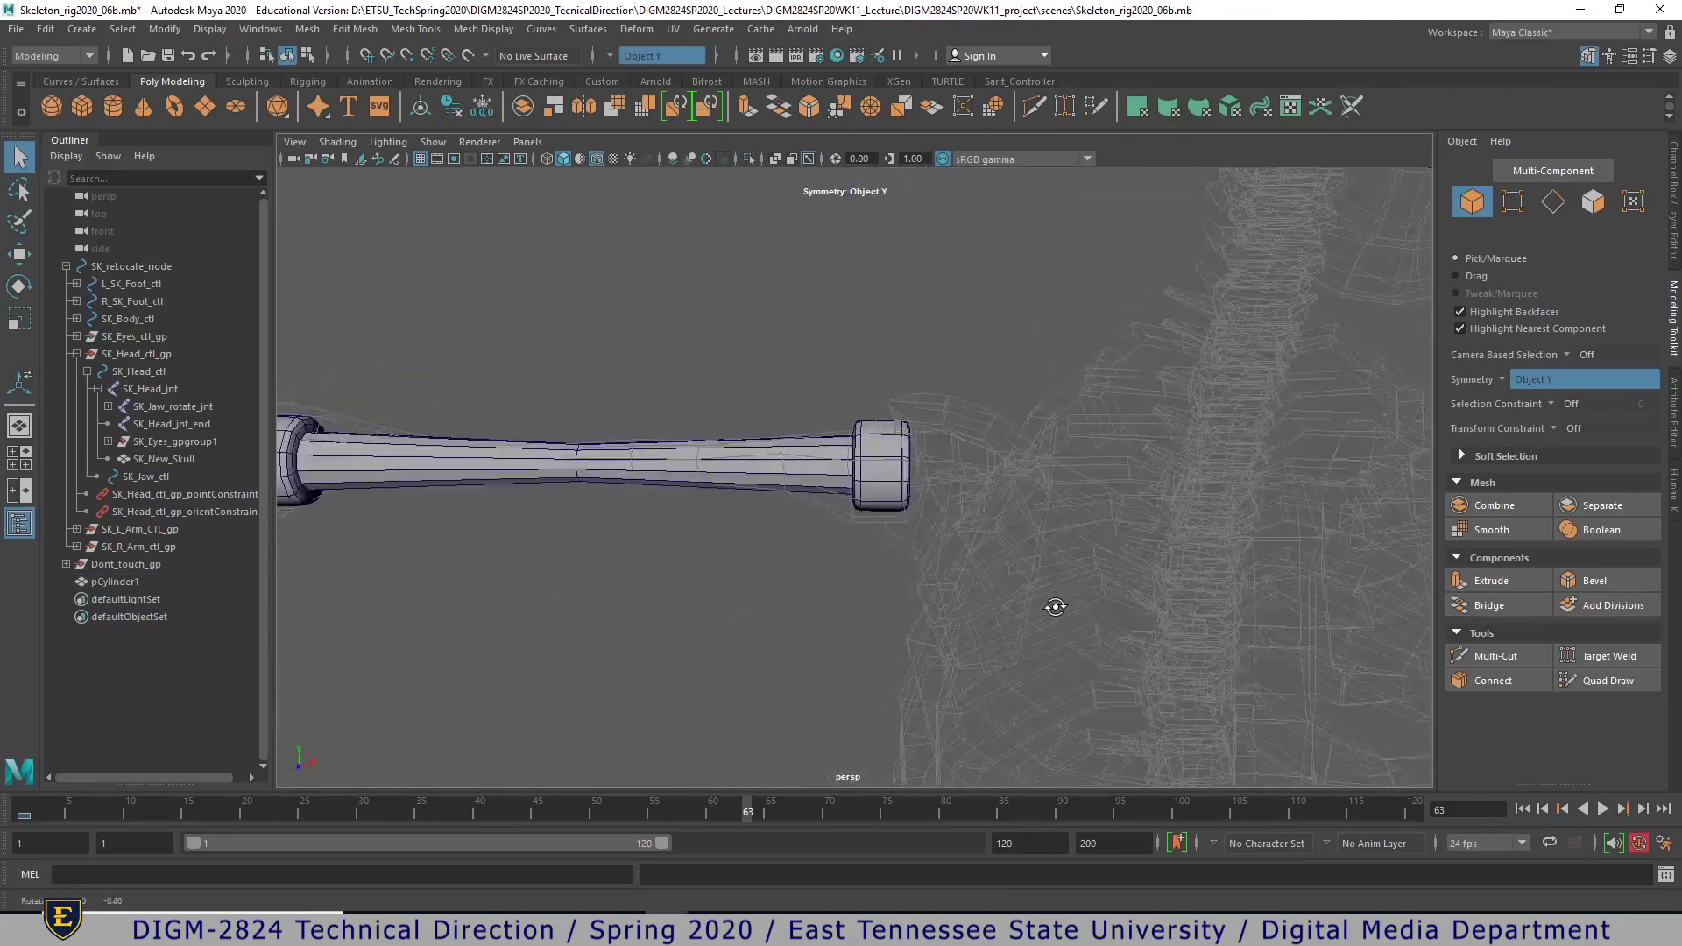
{"action": "right_click_drag", "start_coordinate": [1072, 515], "coordinate": [854, 478], "text": "alt"}
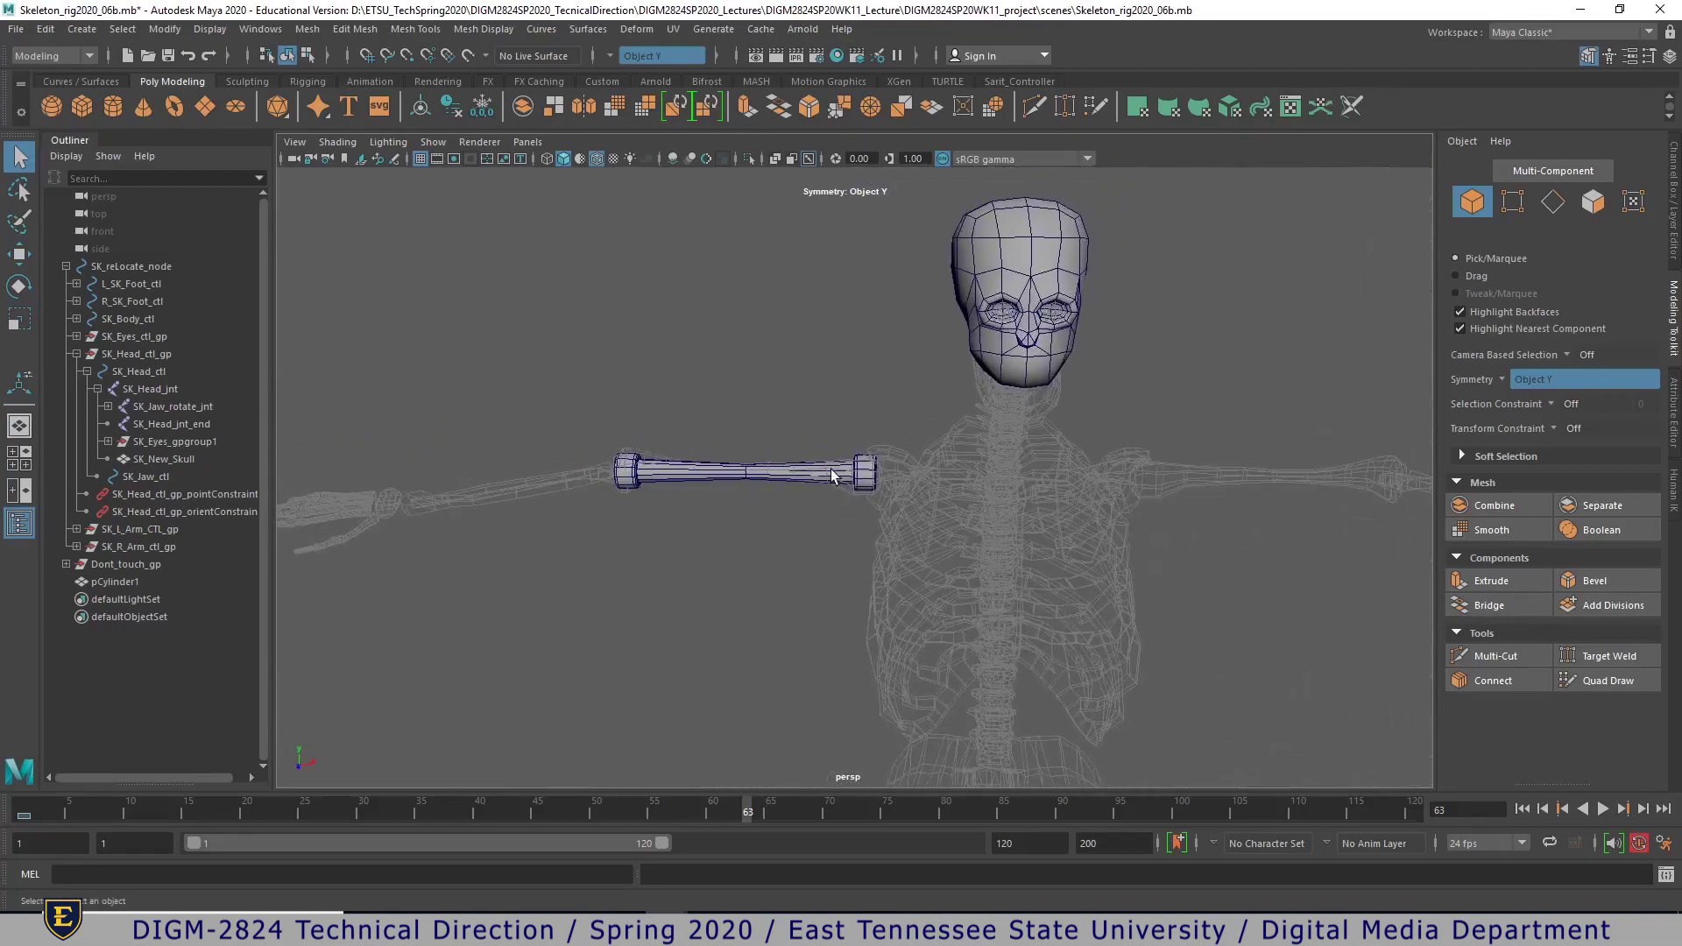
- Freeze the transformations of the dumbbell-shaped cylinder and delete its construction history
{"action": "left_click", "coordinate": [769, 473]}
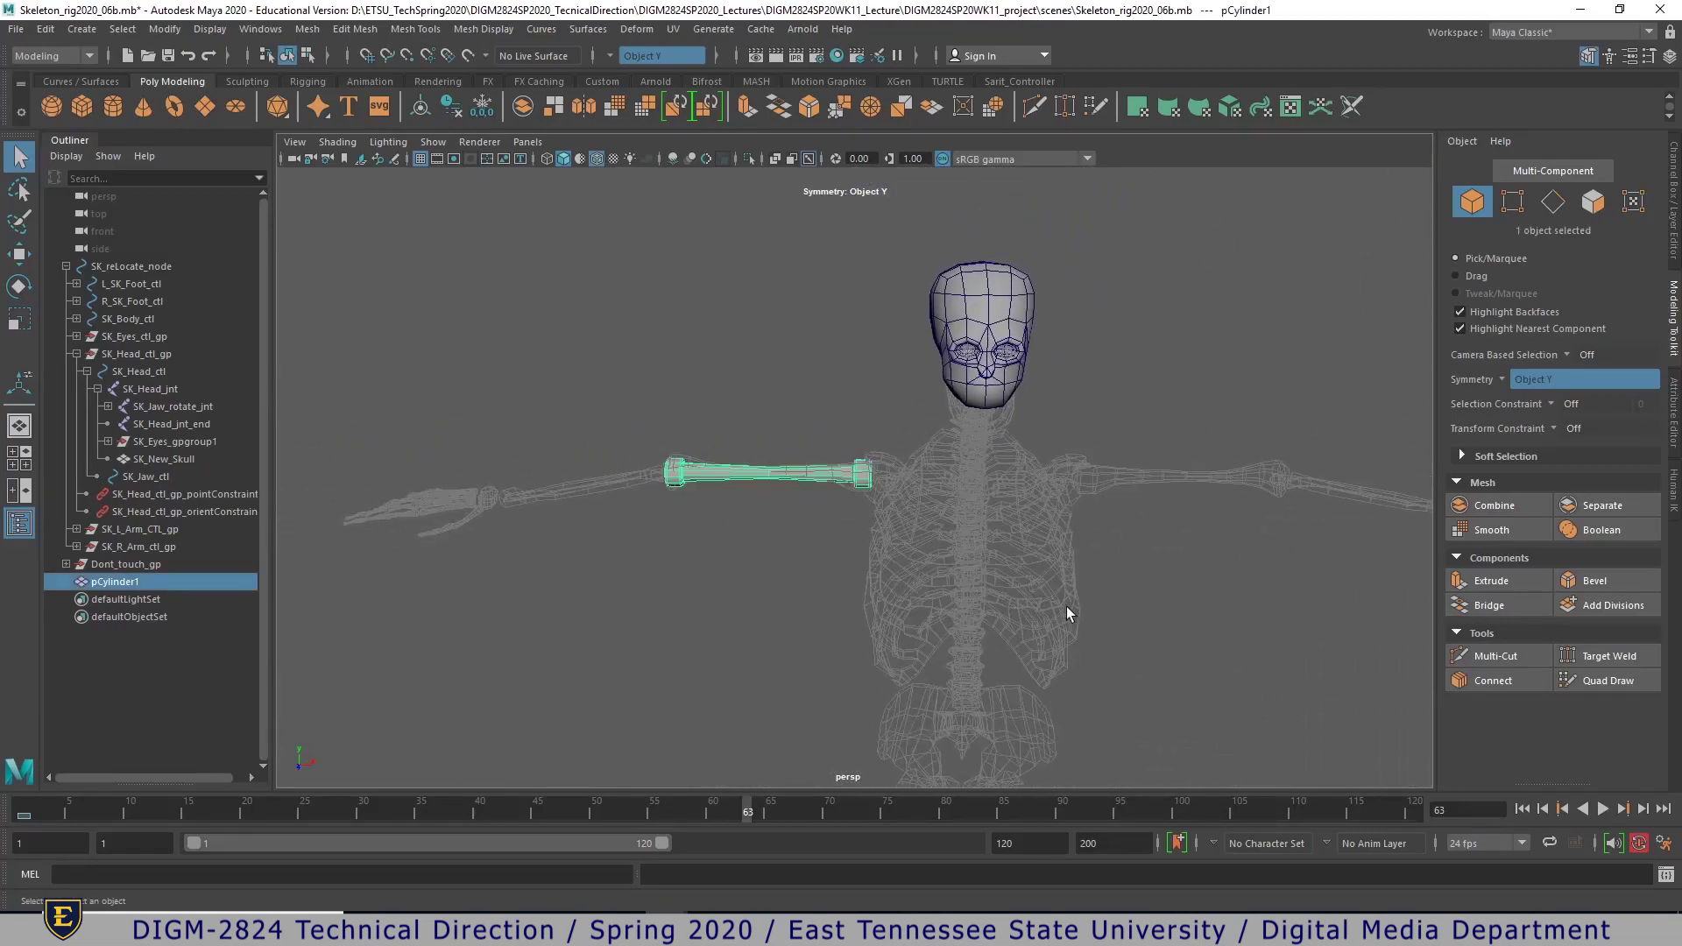
{"action": "scroll", "coordinate": [1065, 607], "scroll_direction": "down", "scroll_amount": 3}
{"action": "middle_click_drag", "start_coordinate": [1147, 676], "coordinate": [1132, 527], "text": "alt"}
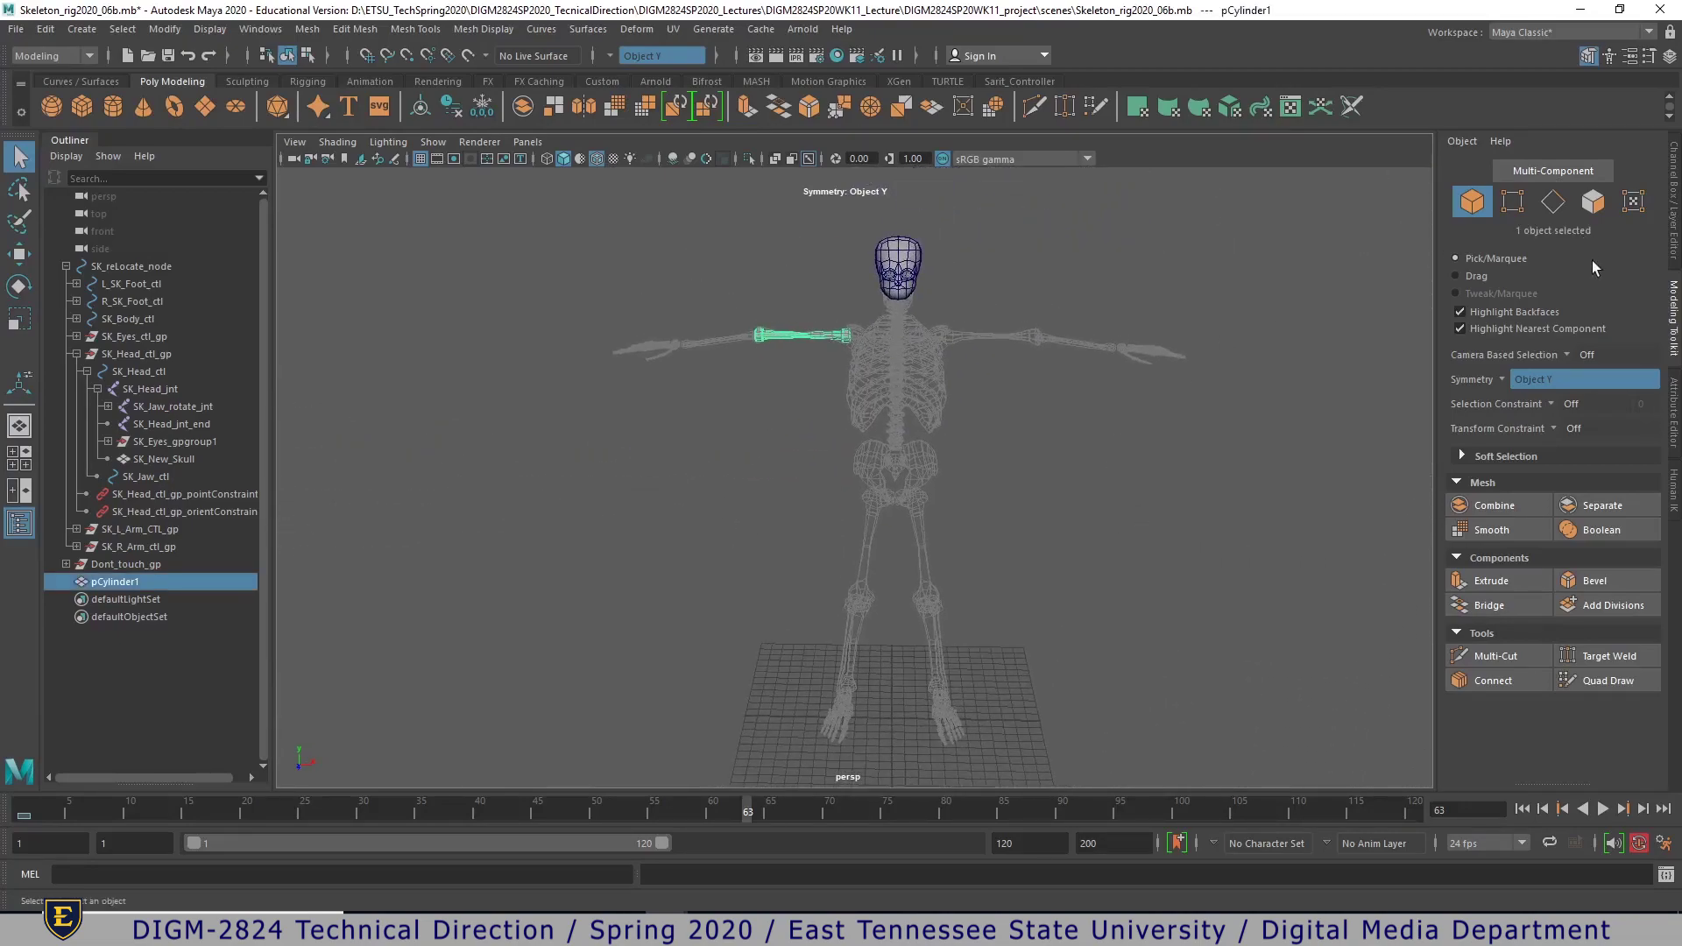
{"action": "left_click", "coordinate": [1674, 263]}
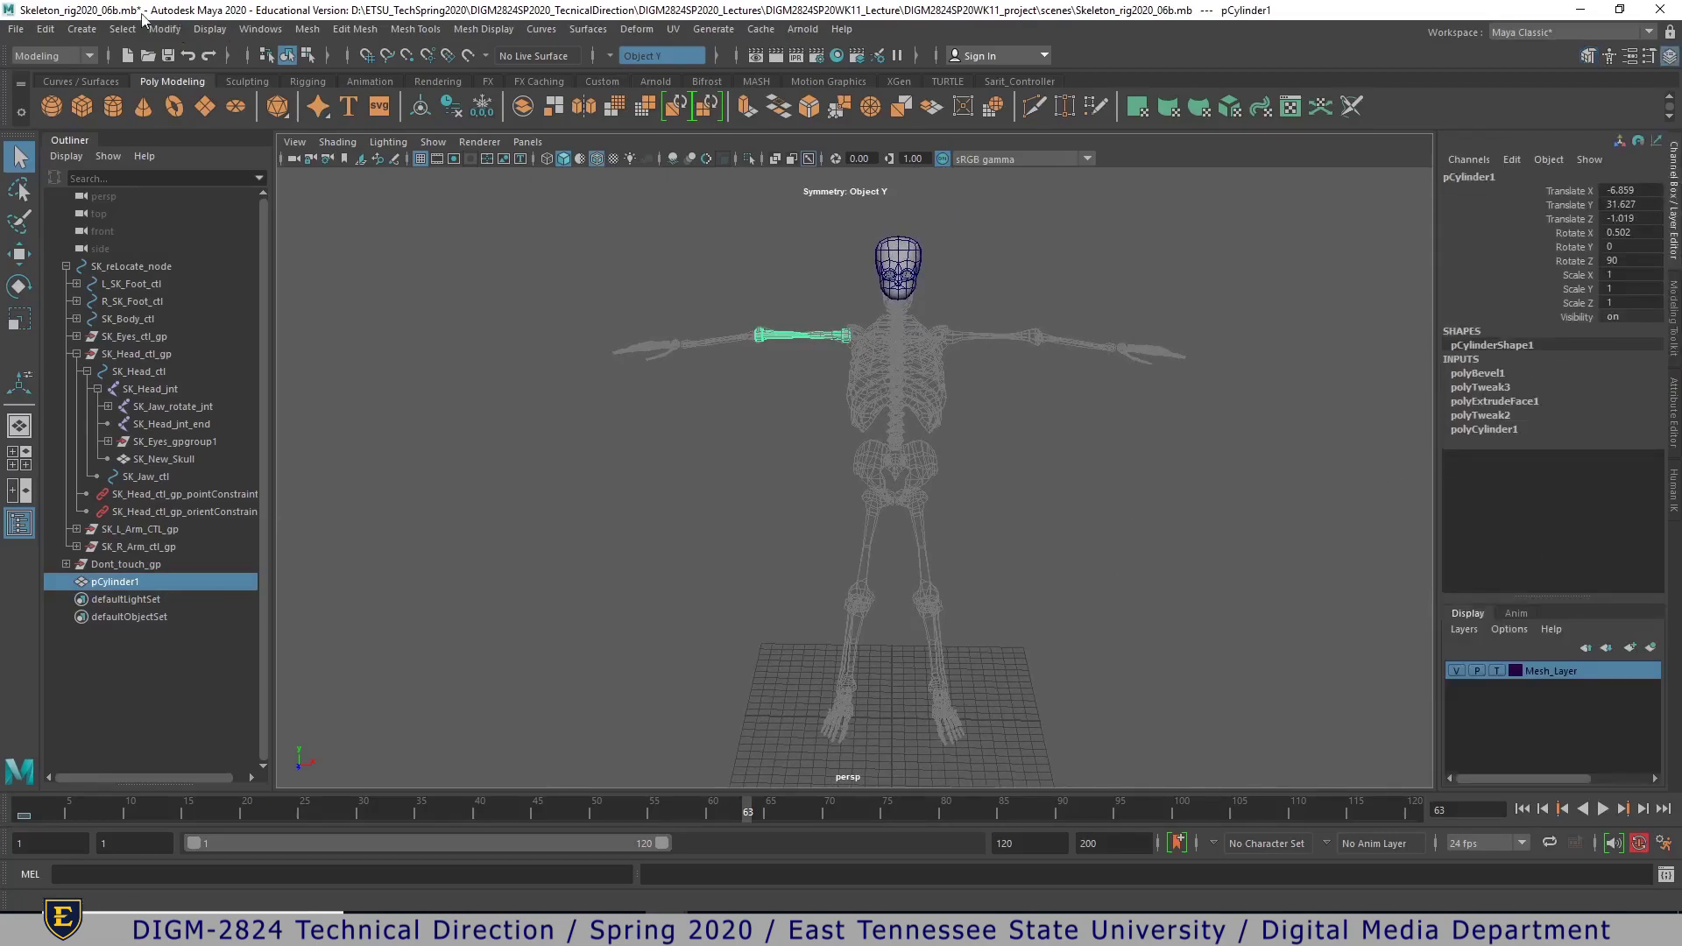
{"action": "left_click", "coordinate": [164, 29]}
{"action": "left_click", "coordinate": [194, 109]}
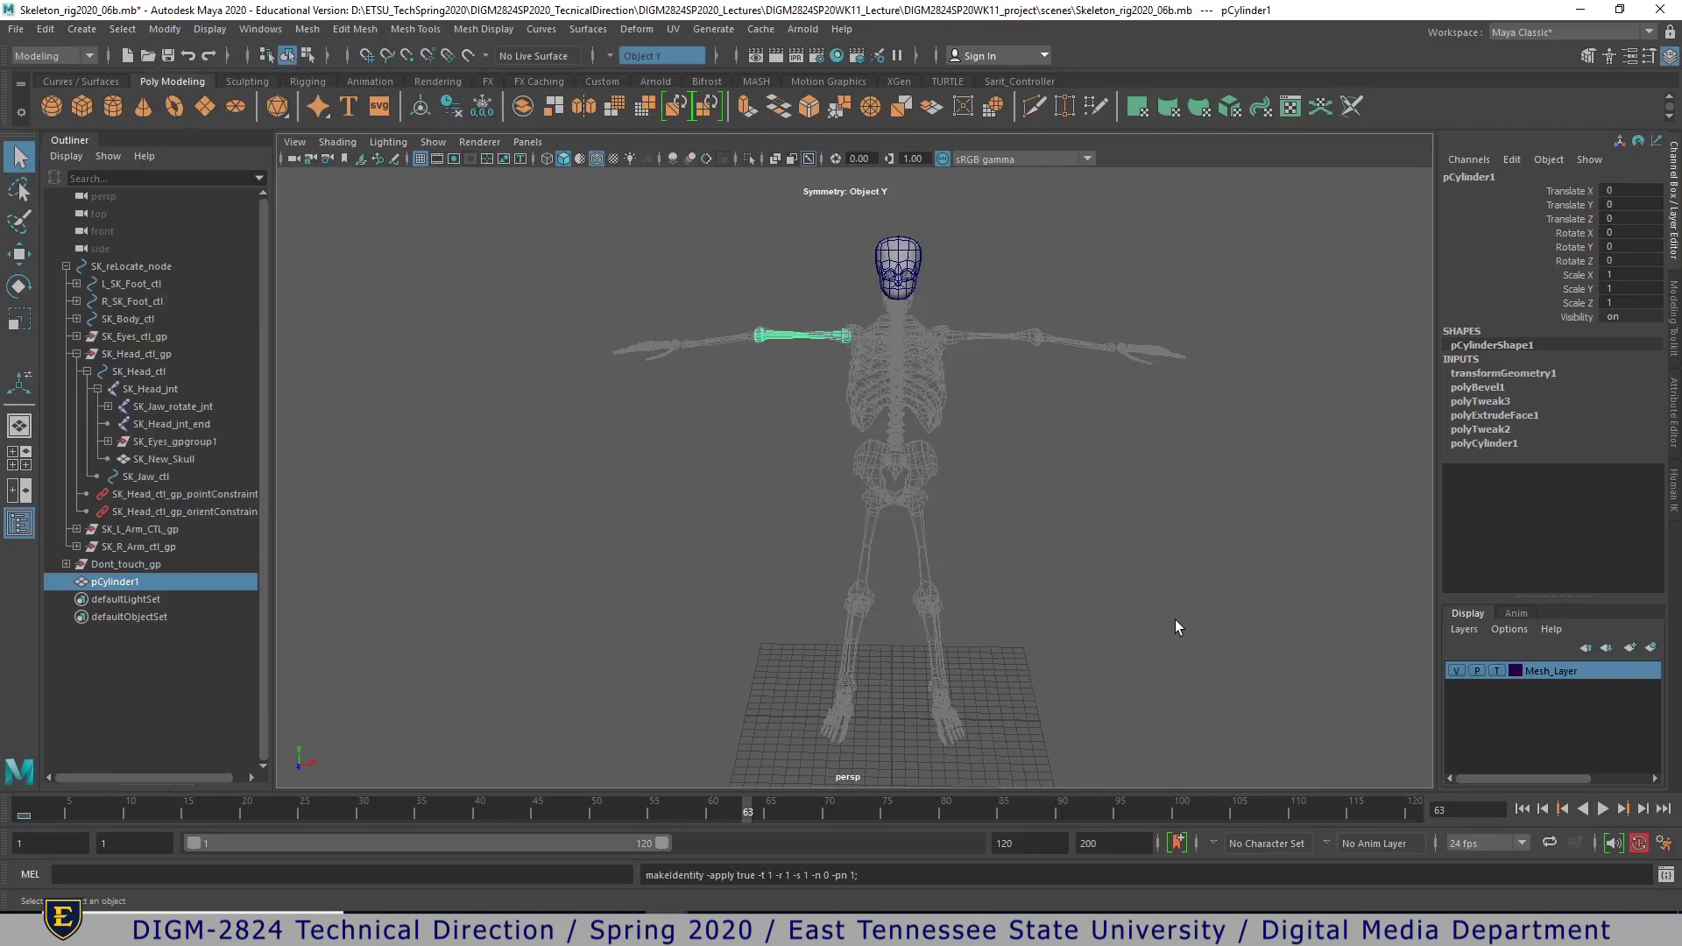
{"action": "key", "text": "alt+shift+d"}
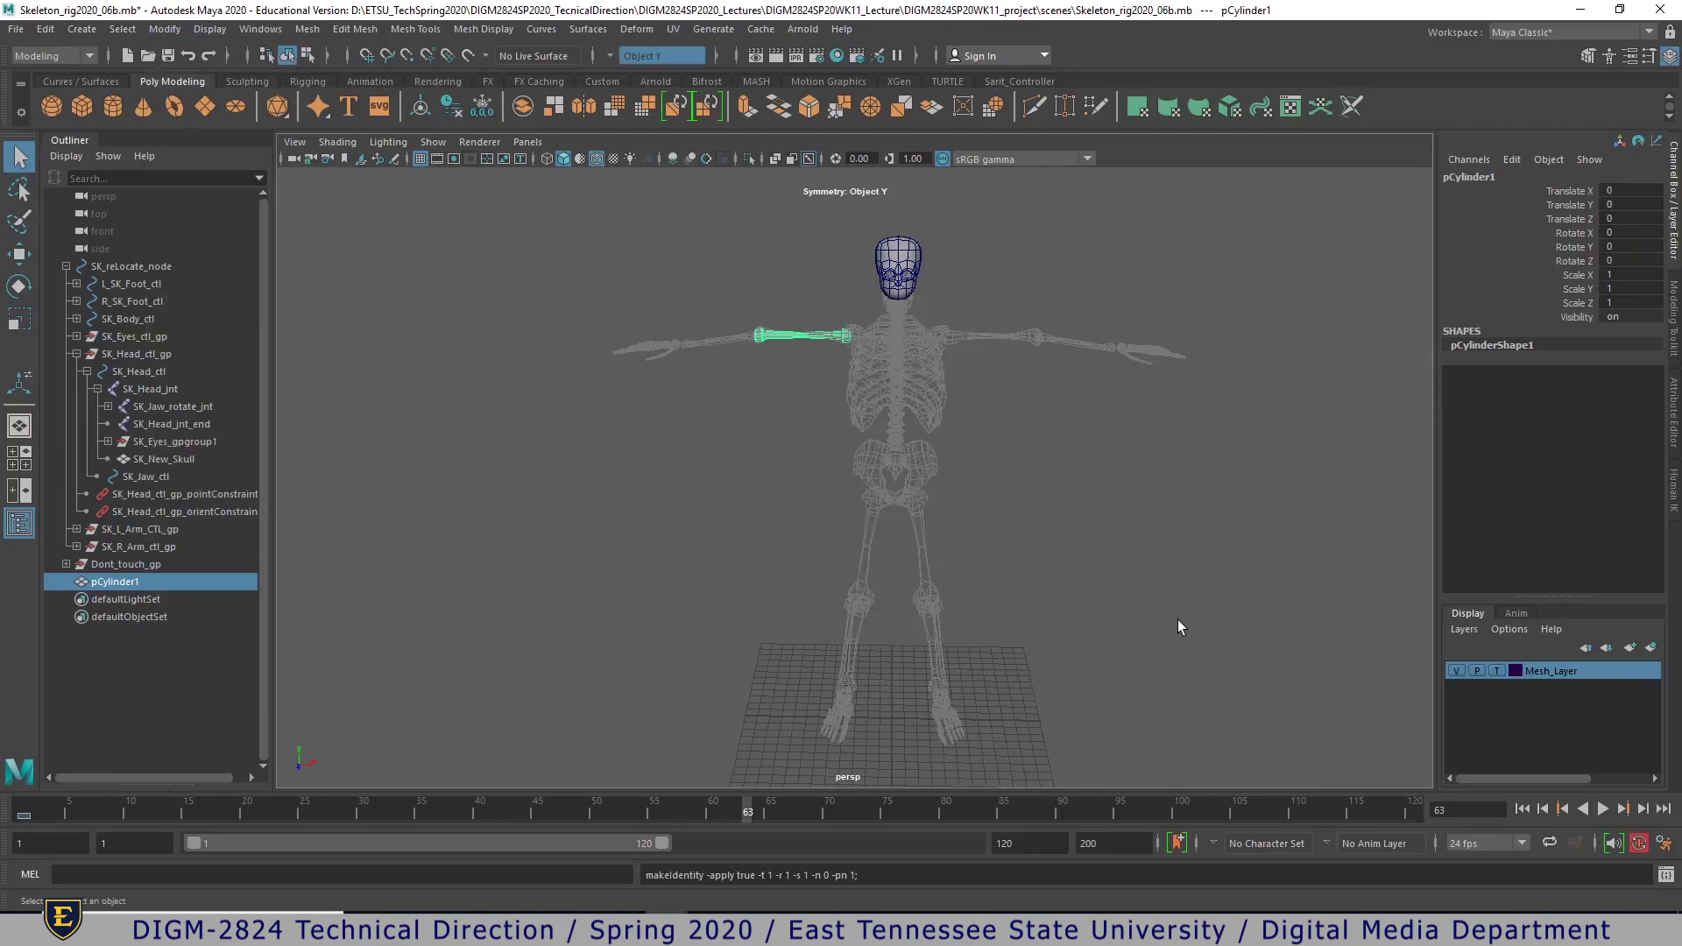
- Rename the cylinder as SK_R_Forarm_Mesh
{"action": "double_click", "coordinate": [1475, 176]}
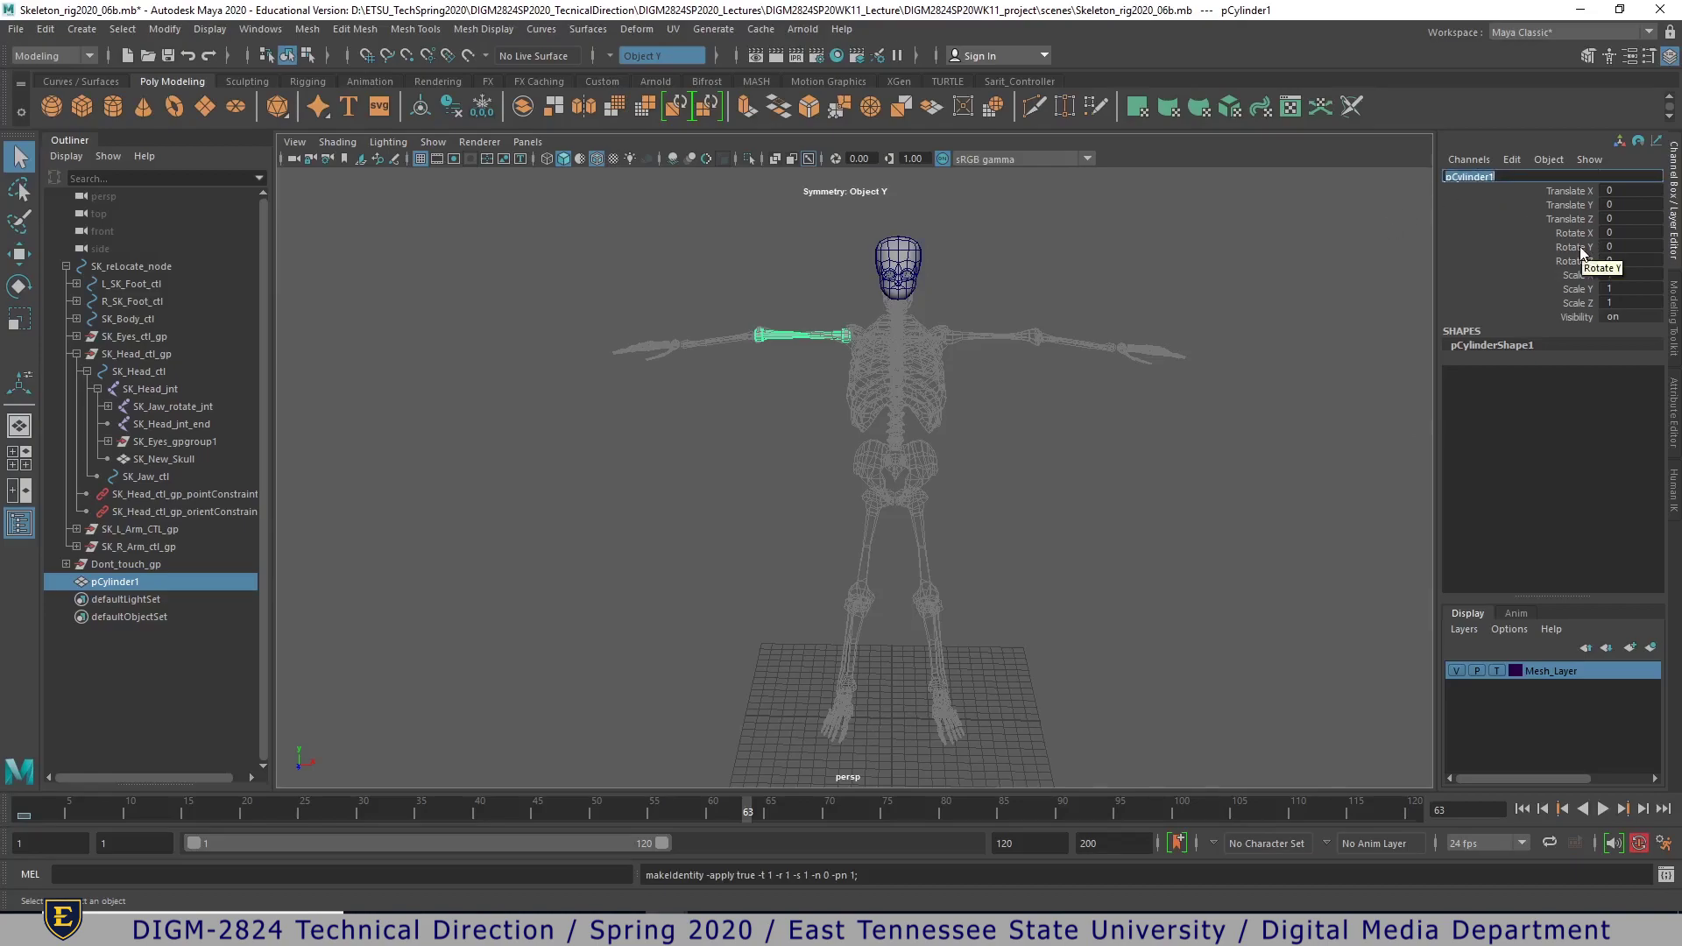
{"action": "type", "text": "sK_R_Fo"}
{"action": "key", "text": "Return"}
- Duplicate SK_R_Forarm_Mesh in place and rename the copy as SK_L_Forarm_Mesh
{"action": "scroll", "coordinate": [1003, 589], "scroll_direction": "up", "scroll_amount": 1}
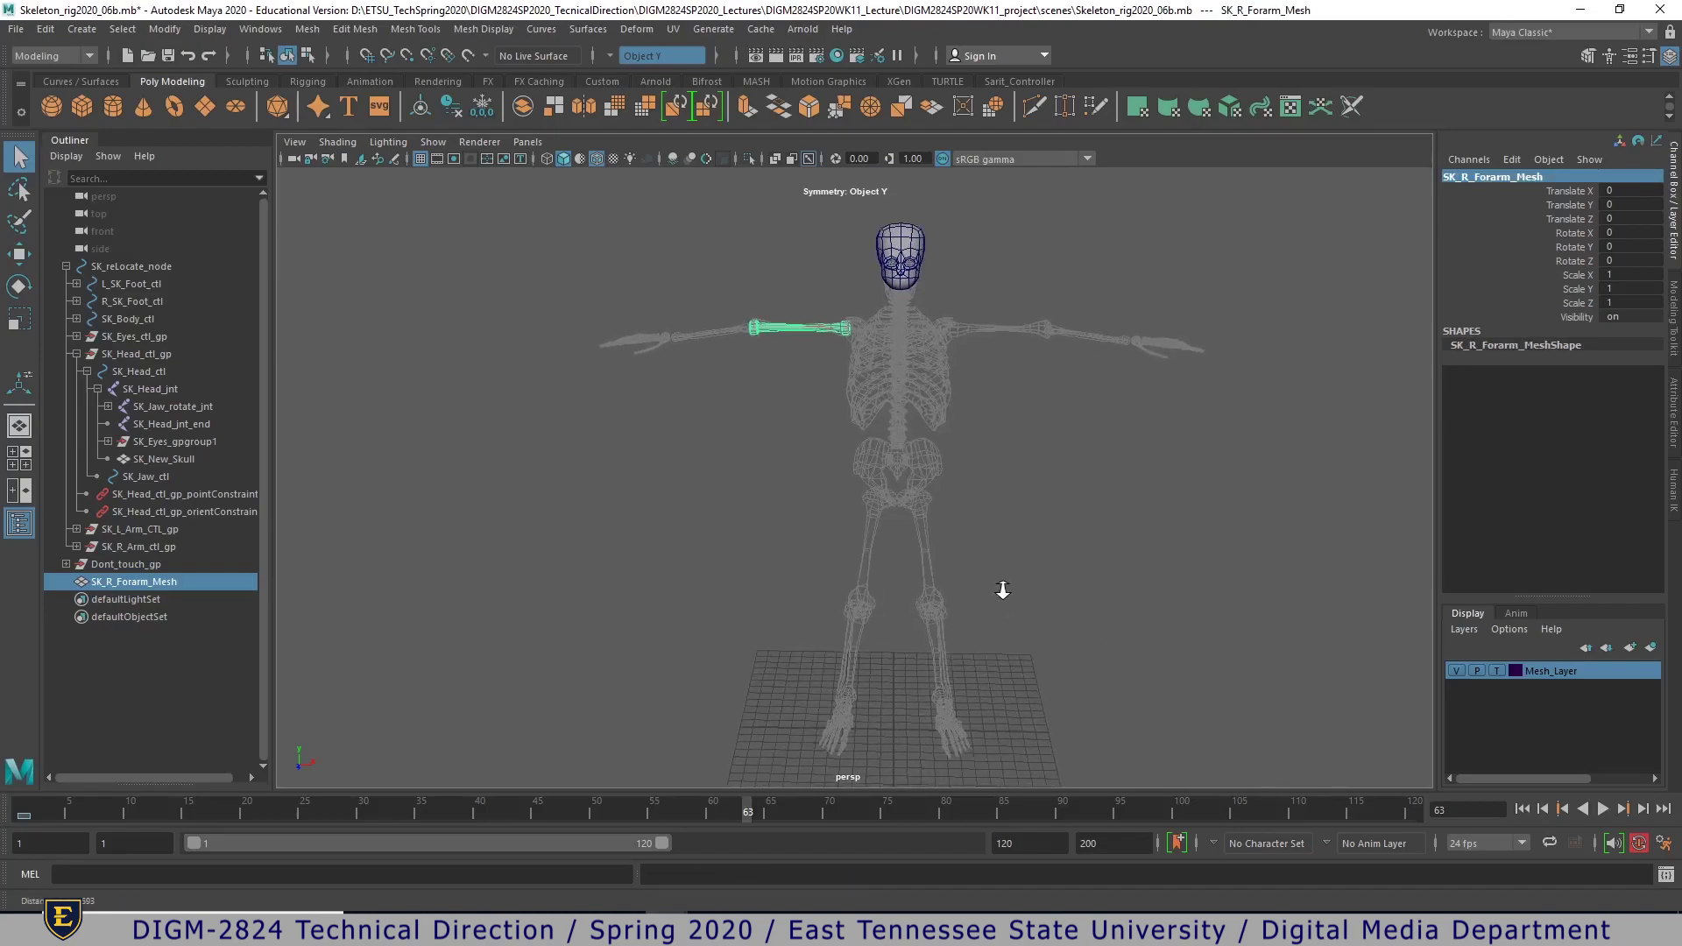
{"action": "scroll", "coordinate": [1003, 590], "scroll_direction": "down", "scroll_amount": 2}
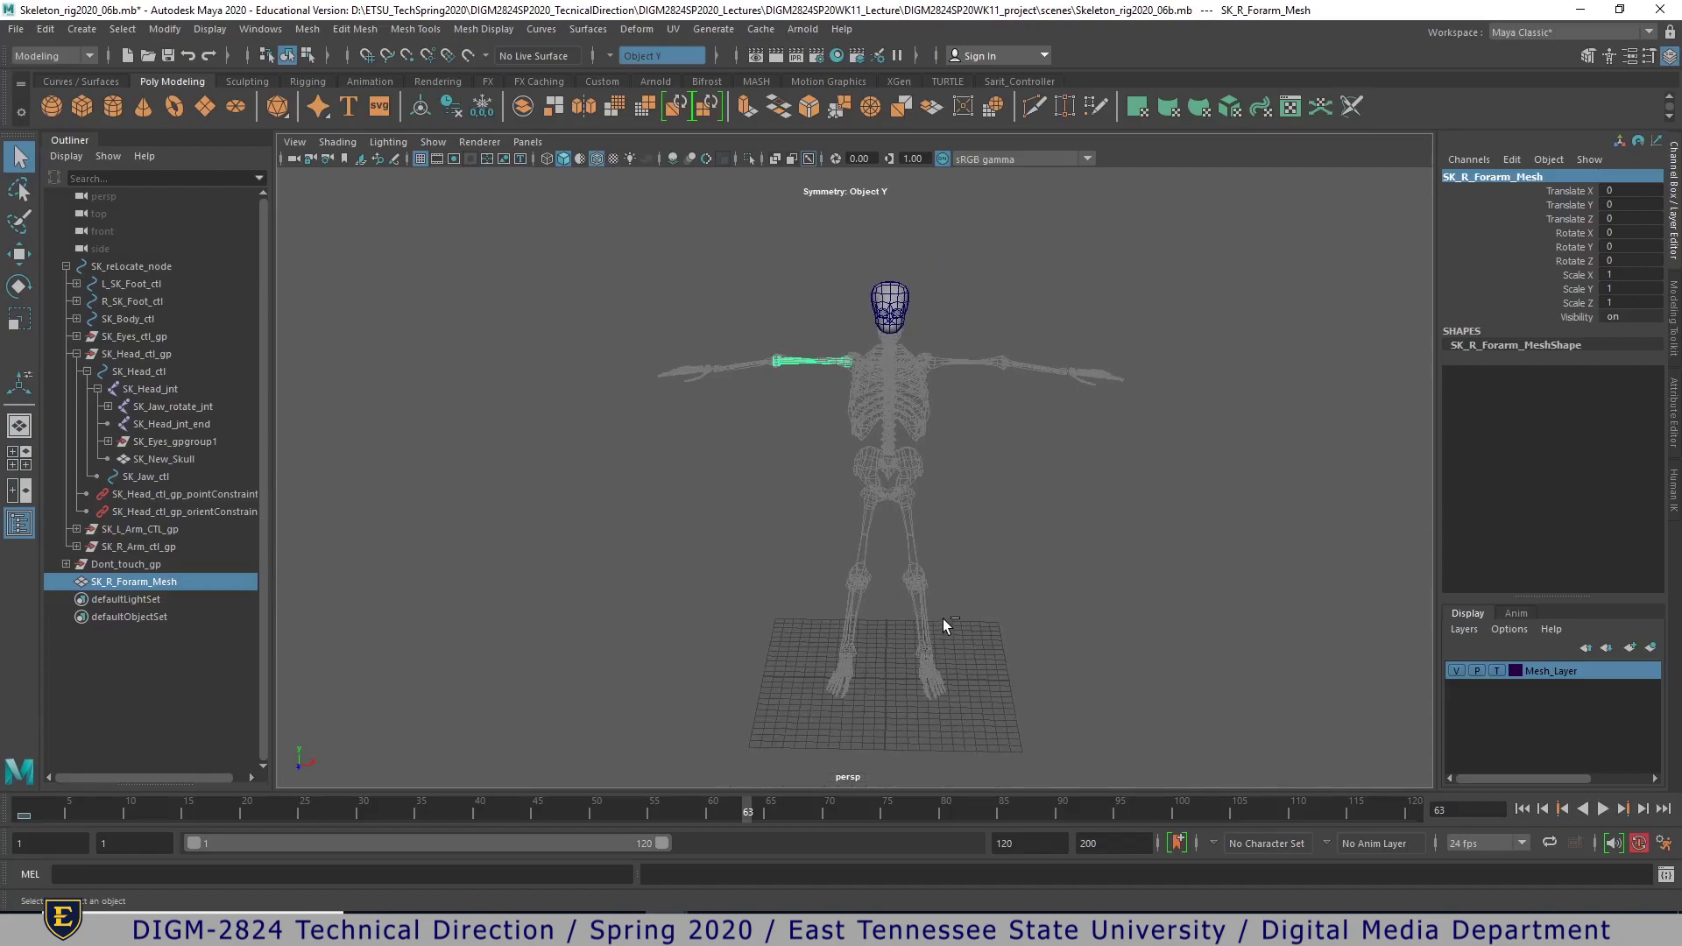
{"action": "key", "text": "ctrl+d"}
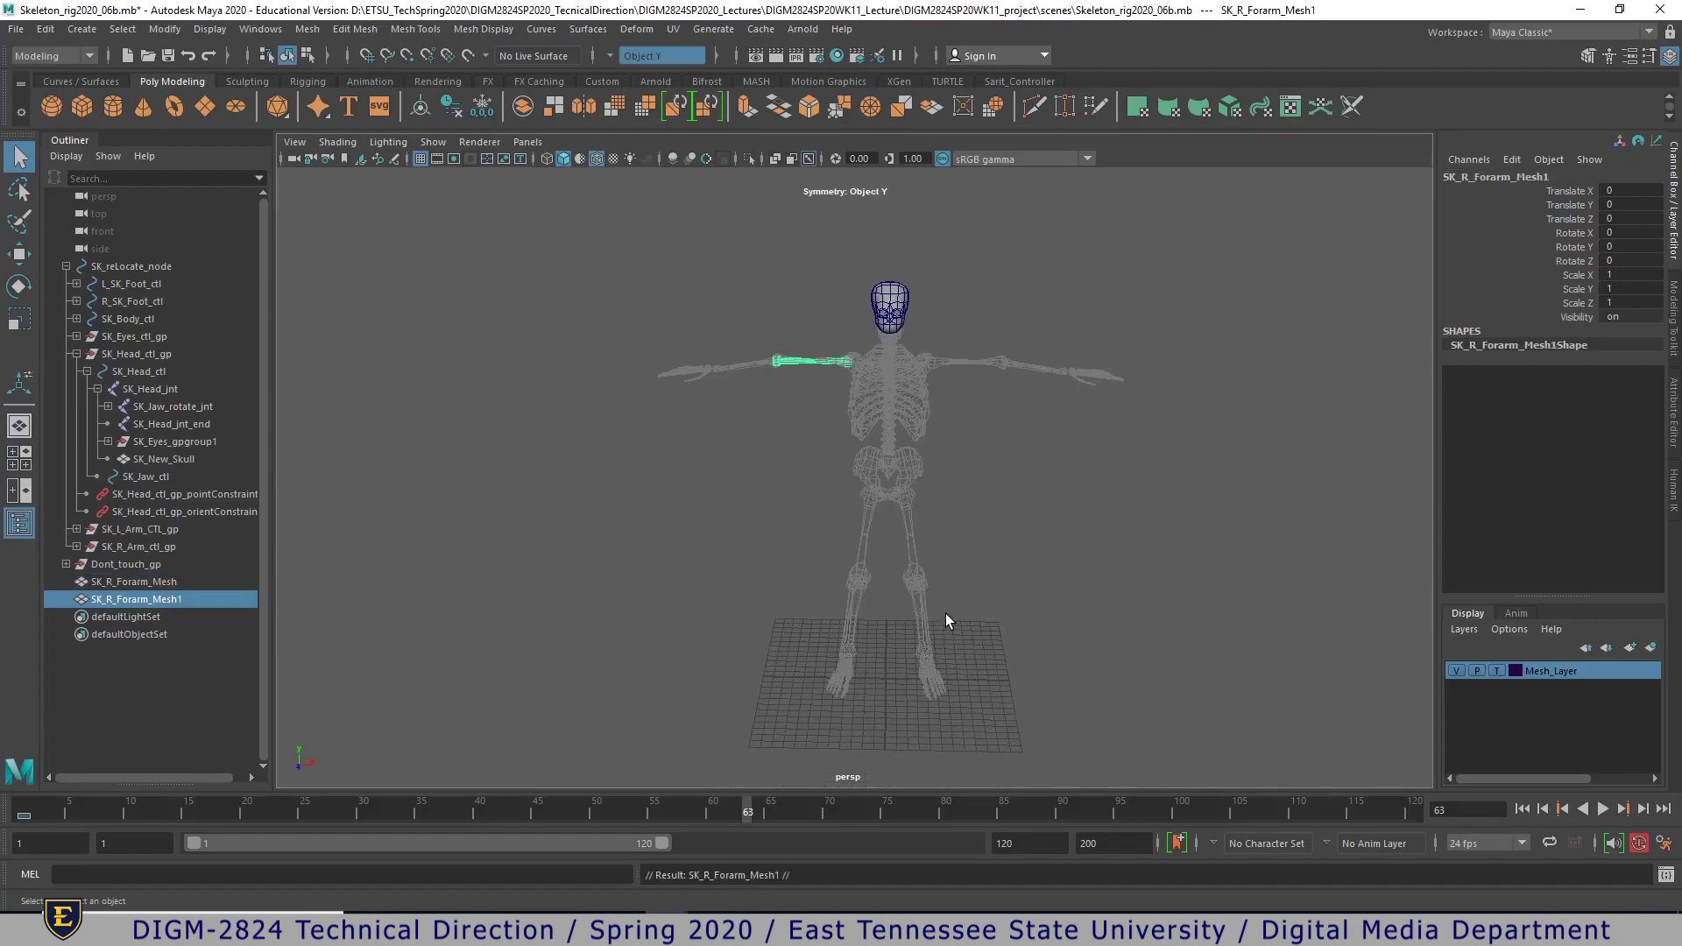
{"action": "double_click", "coordinate": [109, 601]}
{"action": "left_click", "coordinate": [111, 599]}
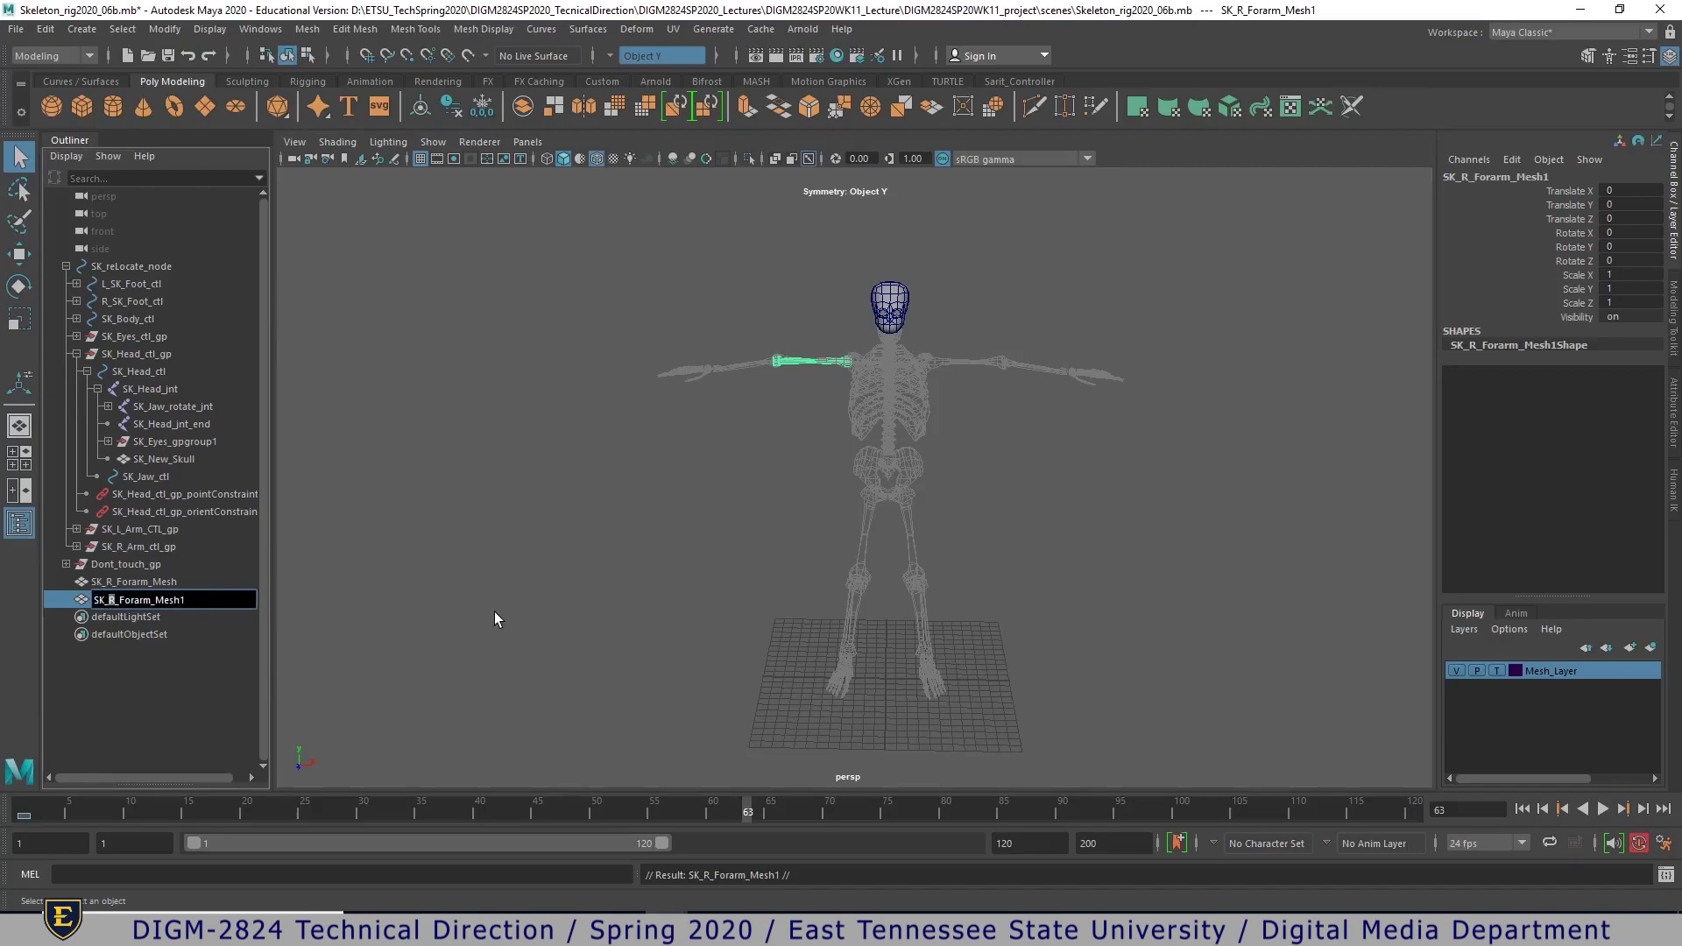
{"action": "type", "text": "L"}
{"action": "key", "text": "BackSpace"}
{"action": "key", "text": "Return"}
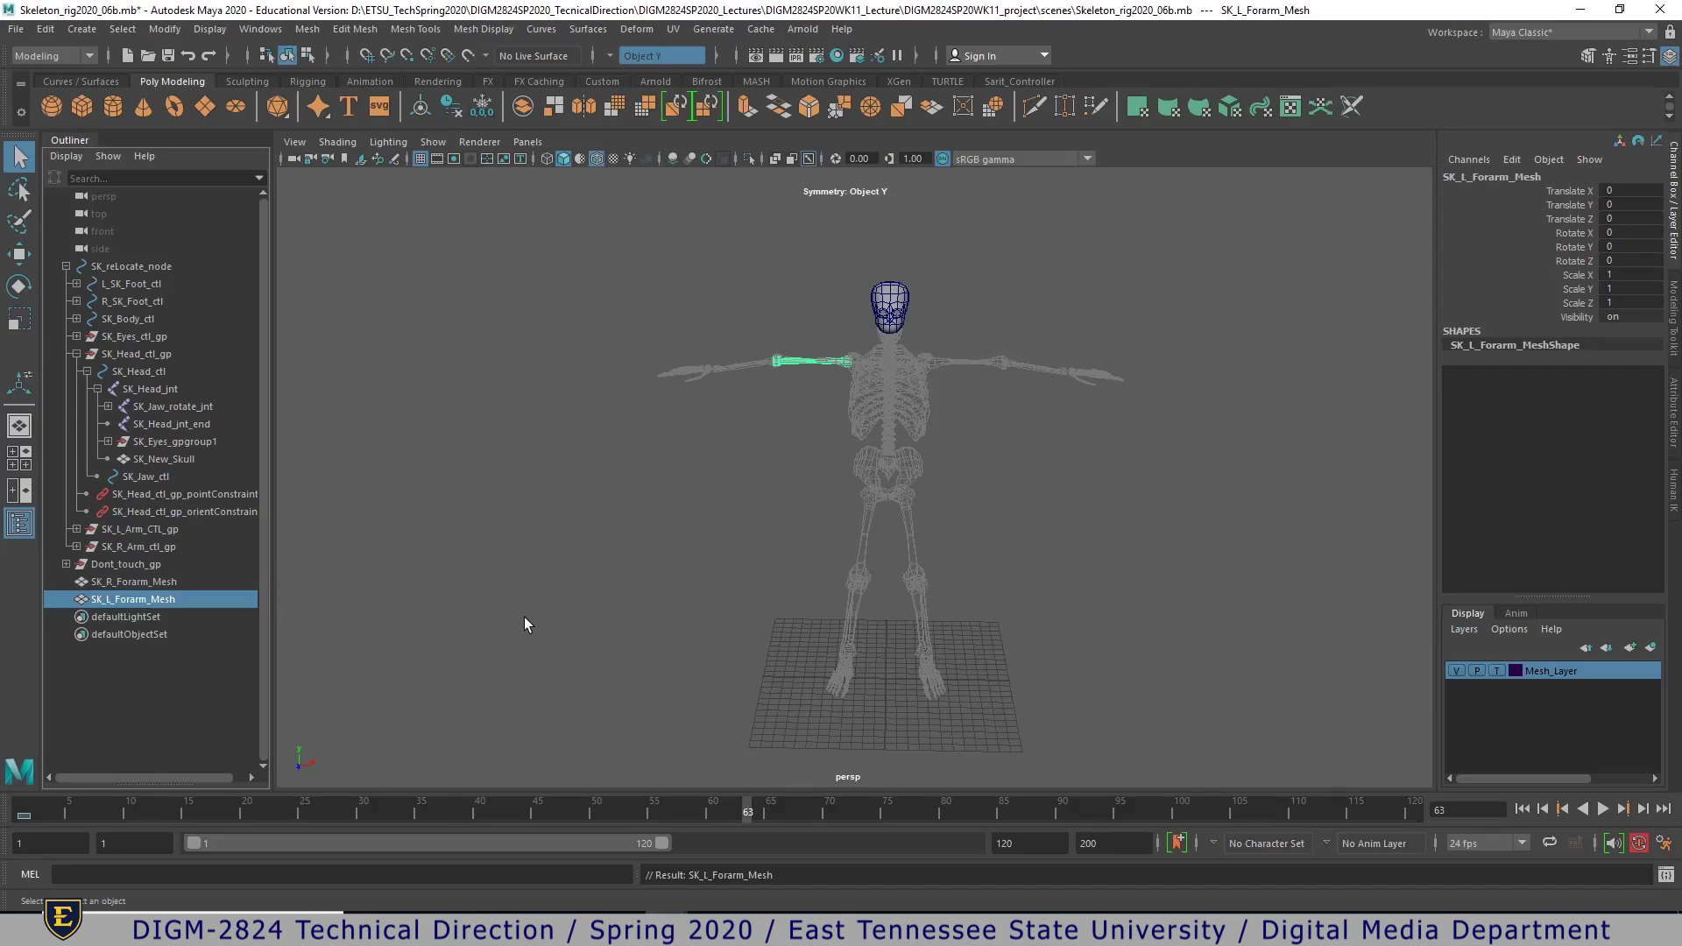
- Group SK_L_Forarm_Mesh on its own with the pivot at the world origin and the Move tool active
{"action": "key", "text": "ctrl+g"}
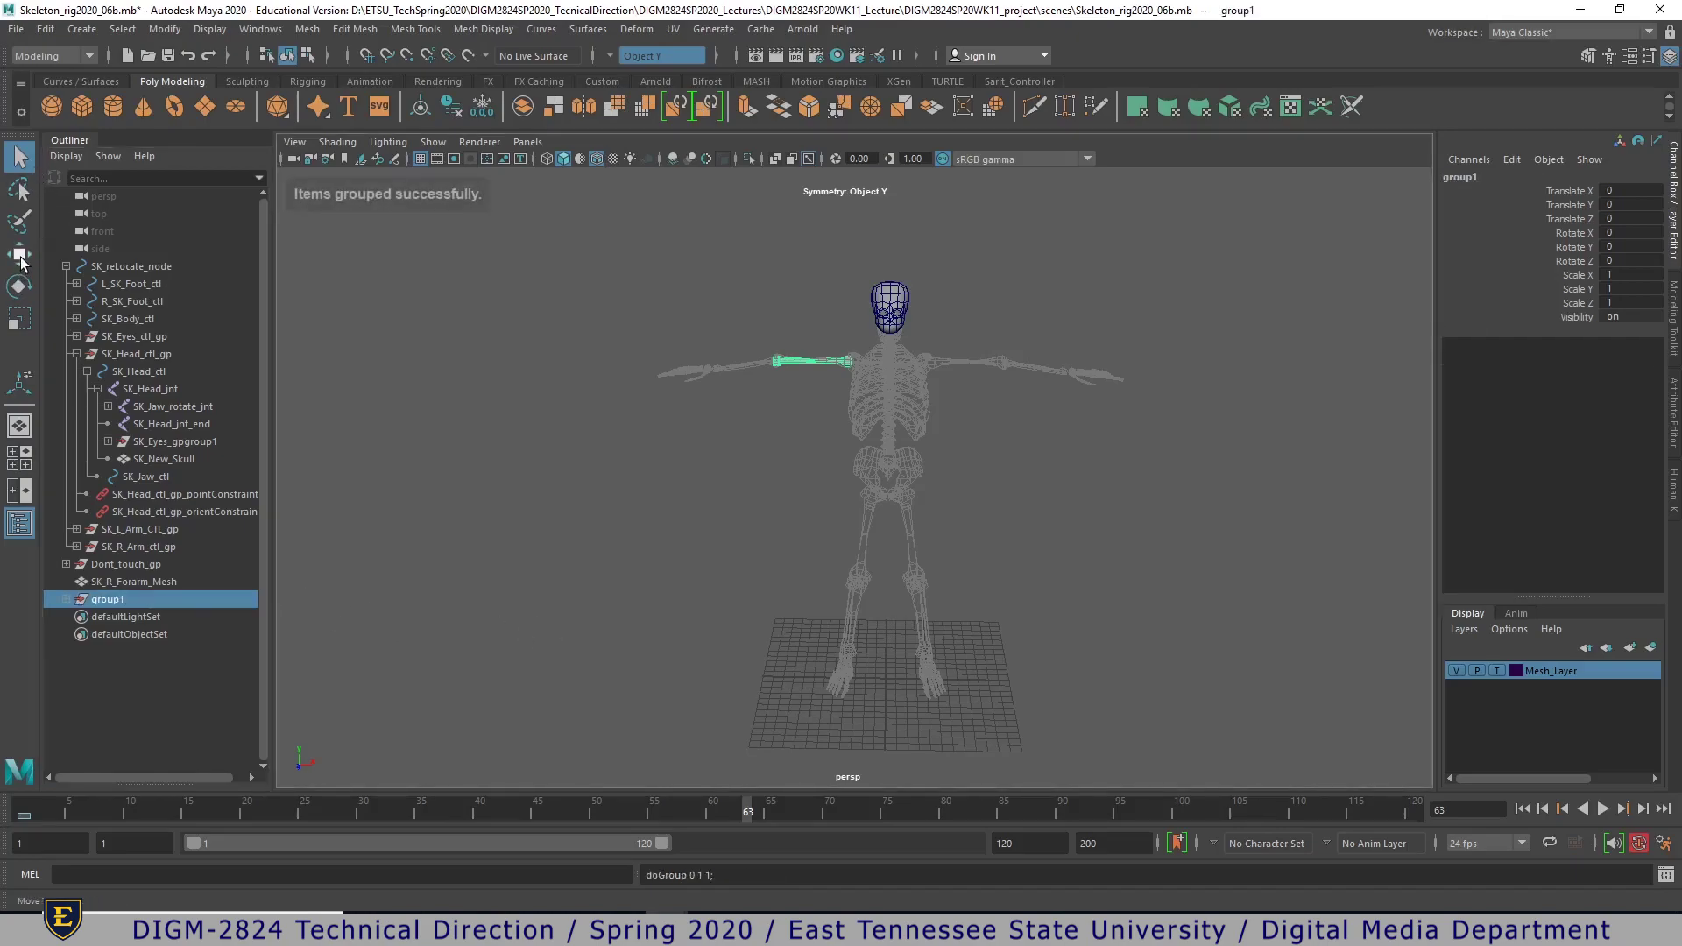
{"action": "left_click", "coordinate": [21, 259]}
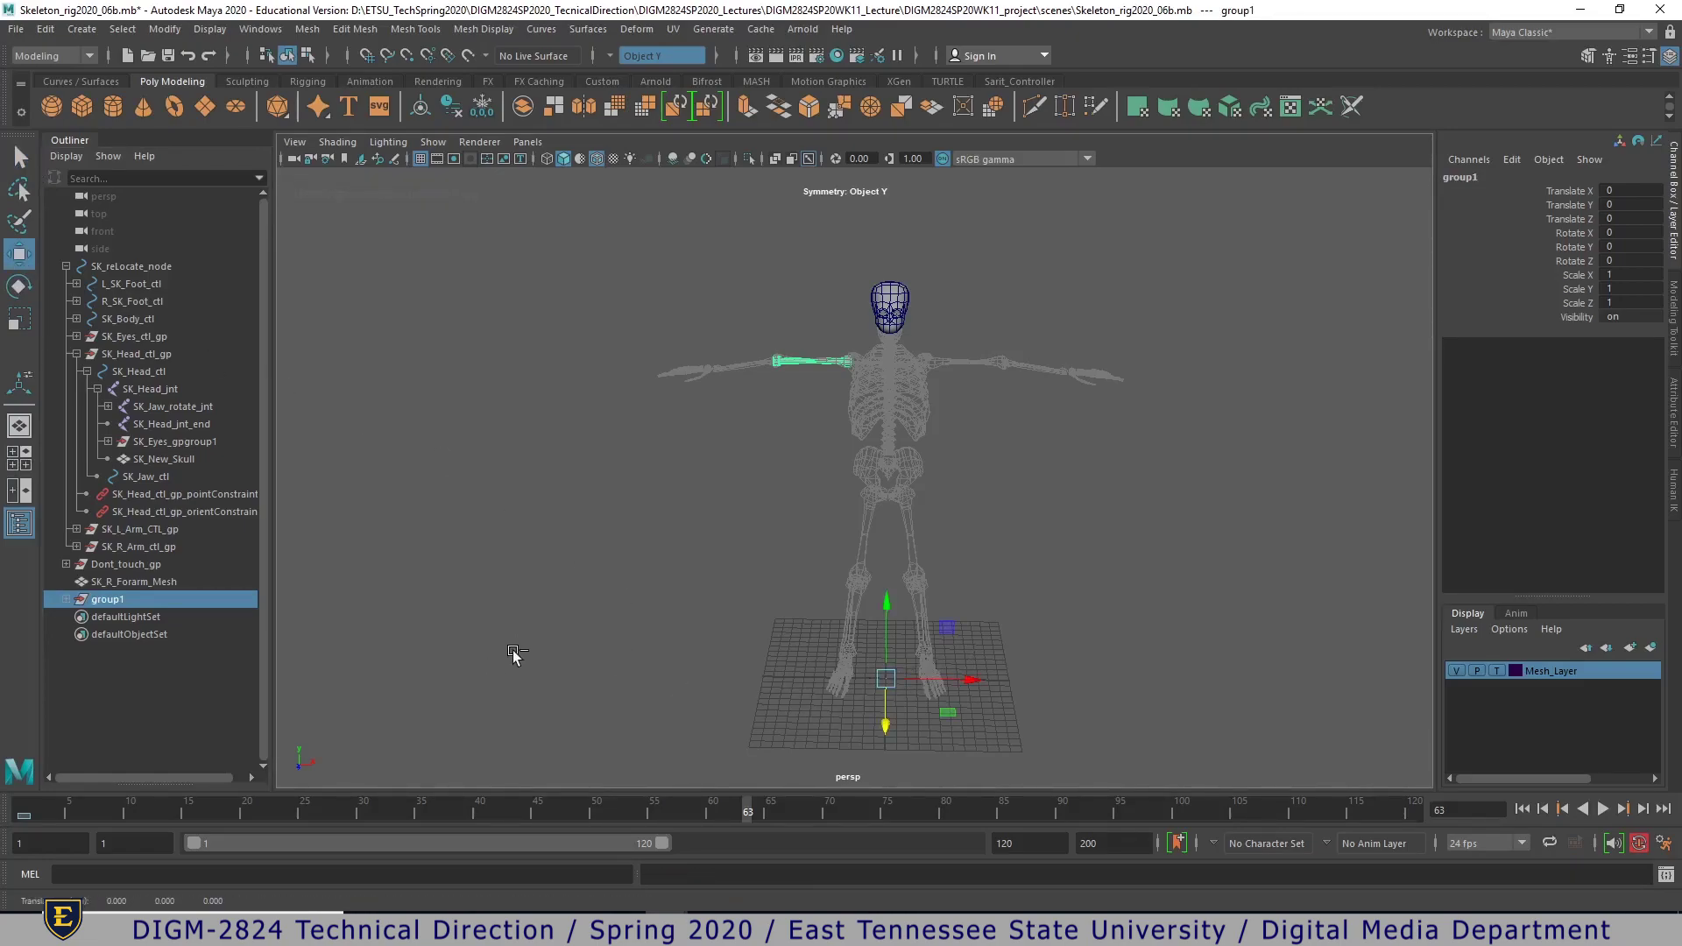
{"action": "key", "text": "ctrl+z"}
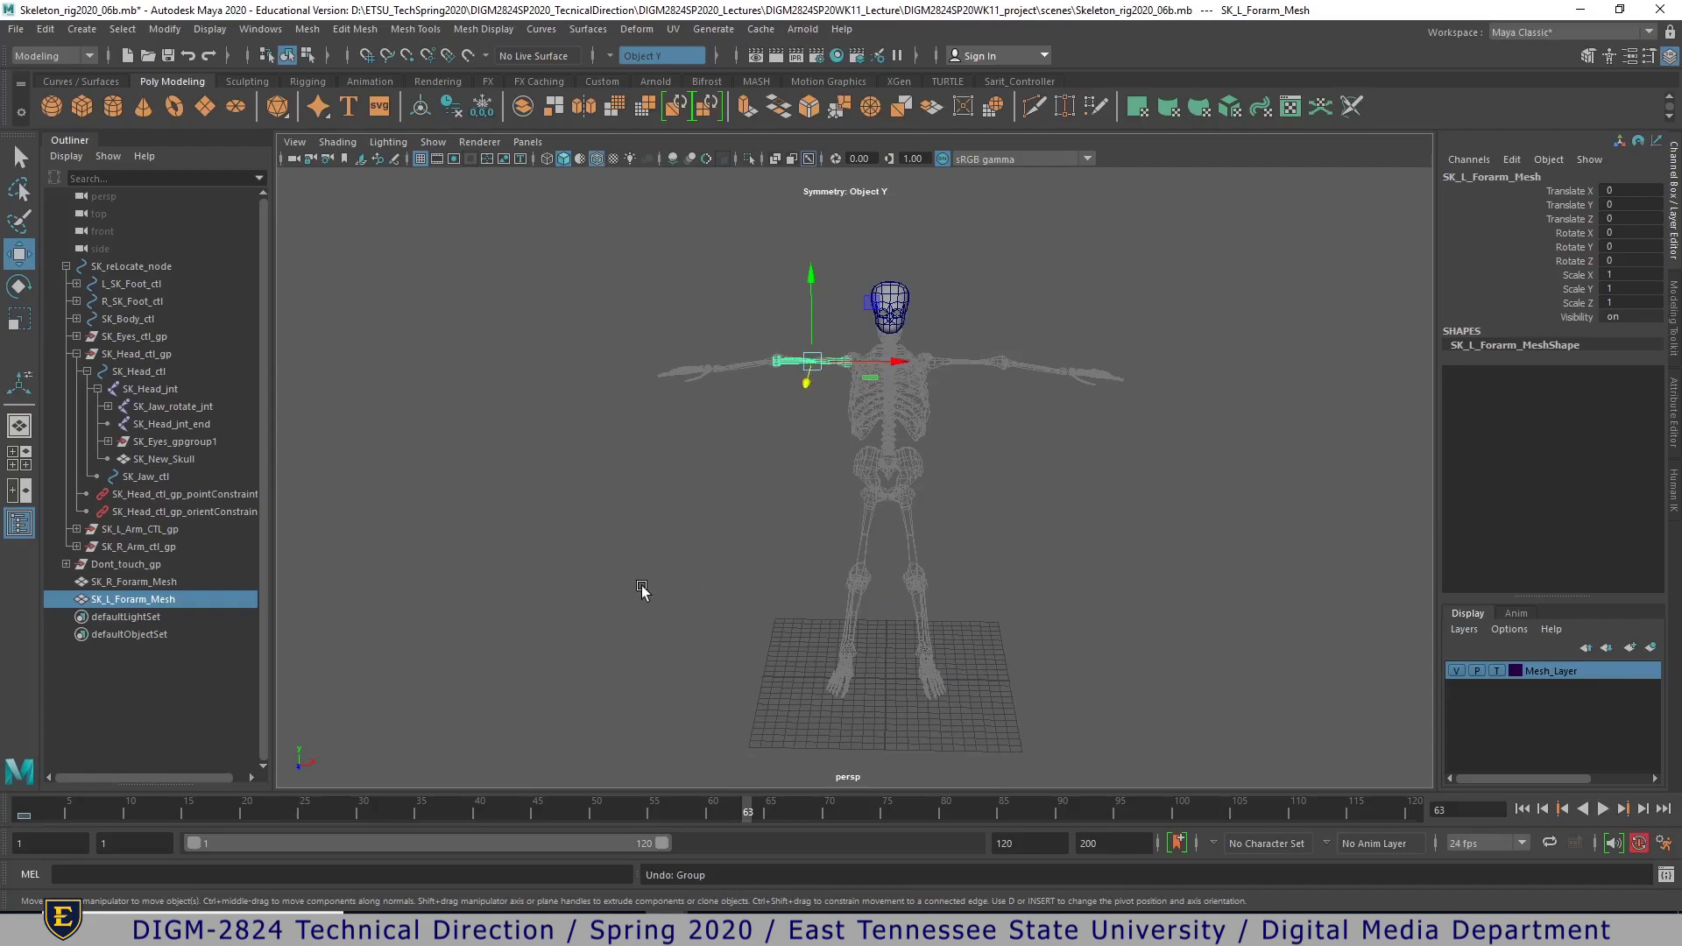
{"action": "key", "text": "ctrl+g"}
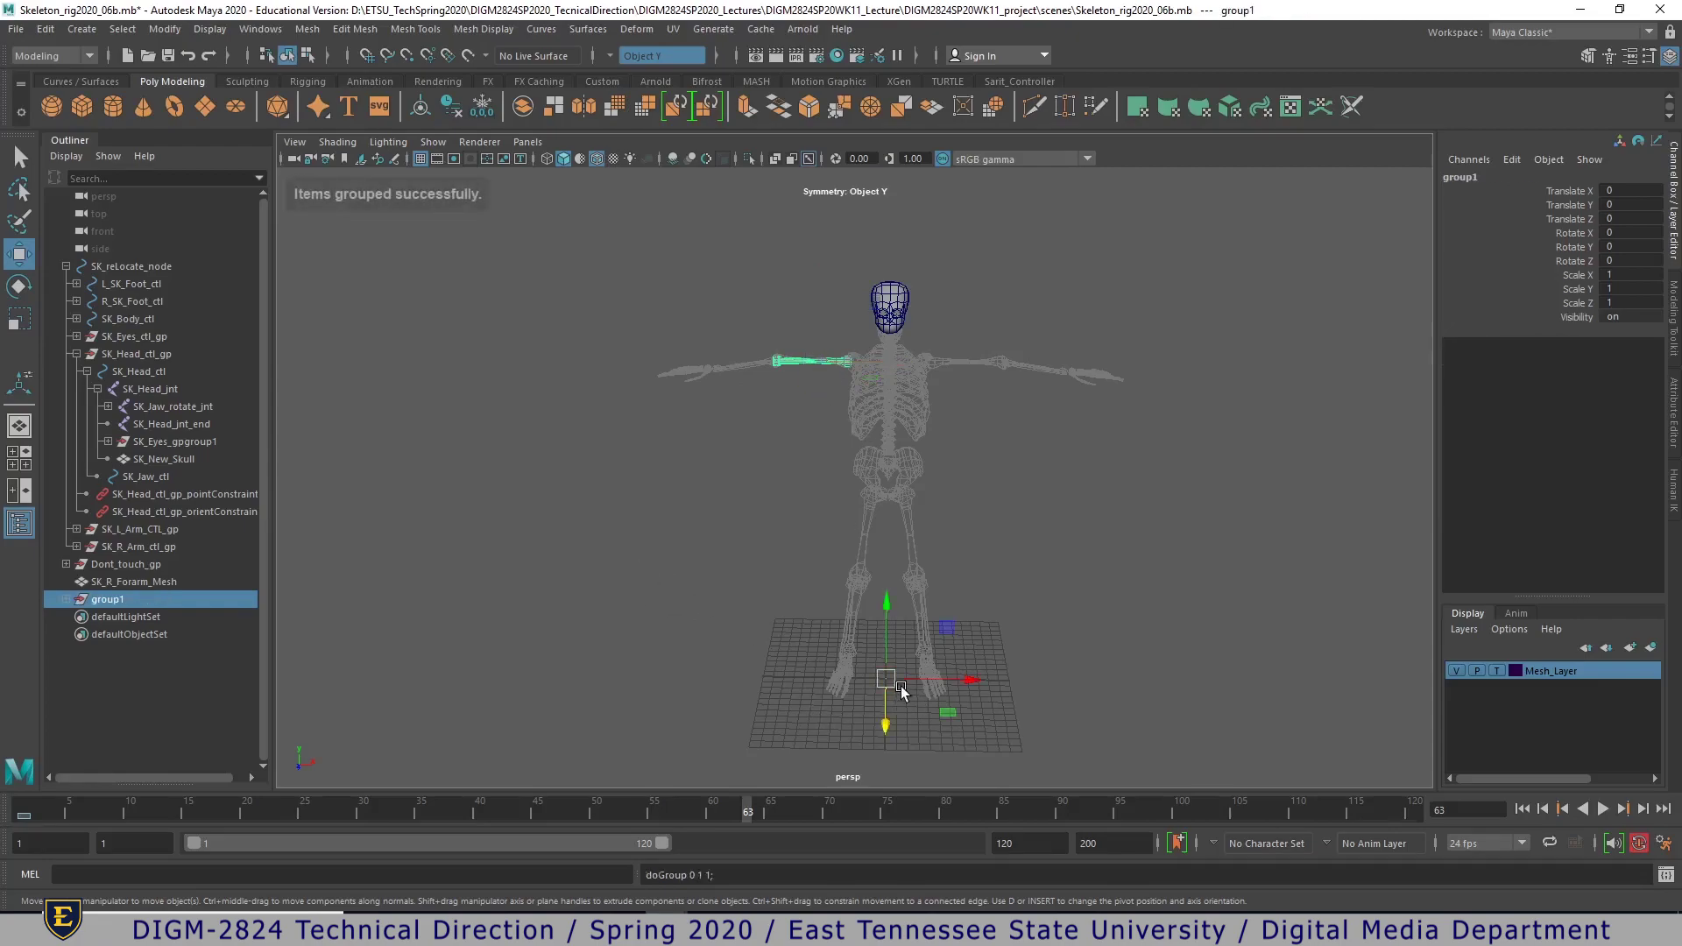
- Mirror the group holding SK_L_Forarm_Mesh across the origin with a Scale X of -1 and ungroup it
{"action": "left_click", "coordinate": [1618, 274]}
{"action": "type", "text": "-1"}
{"action": "key", "text": "Return"}
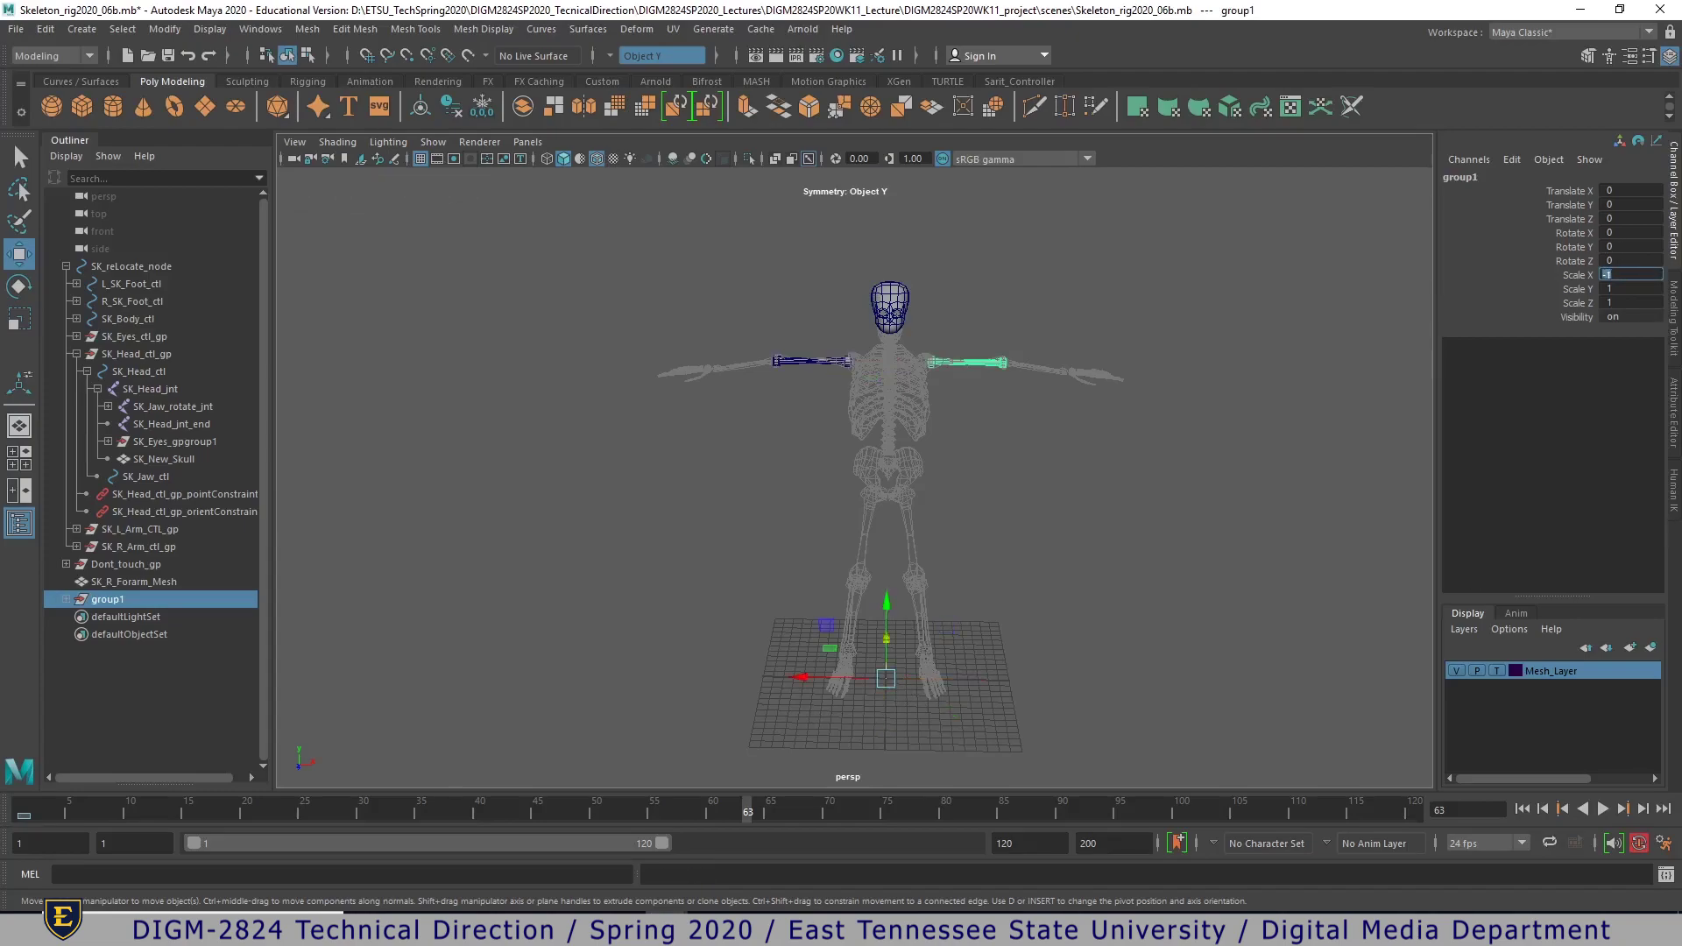
{"action": "left_click", "coordinate": [67, 598]}
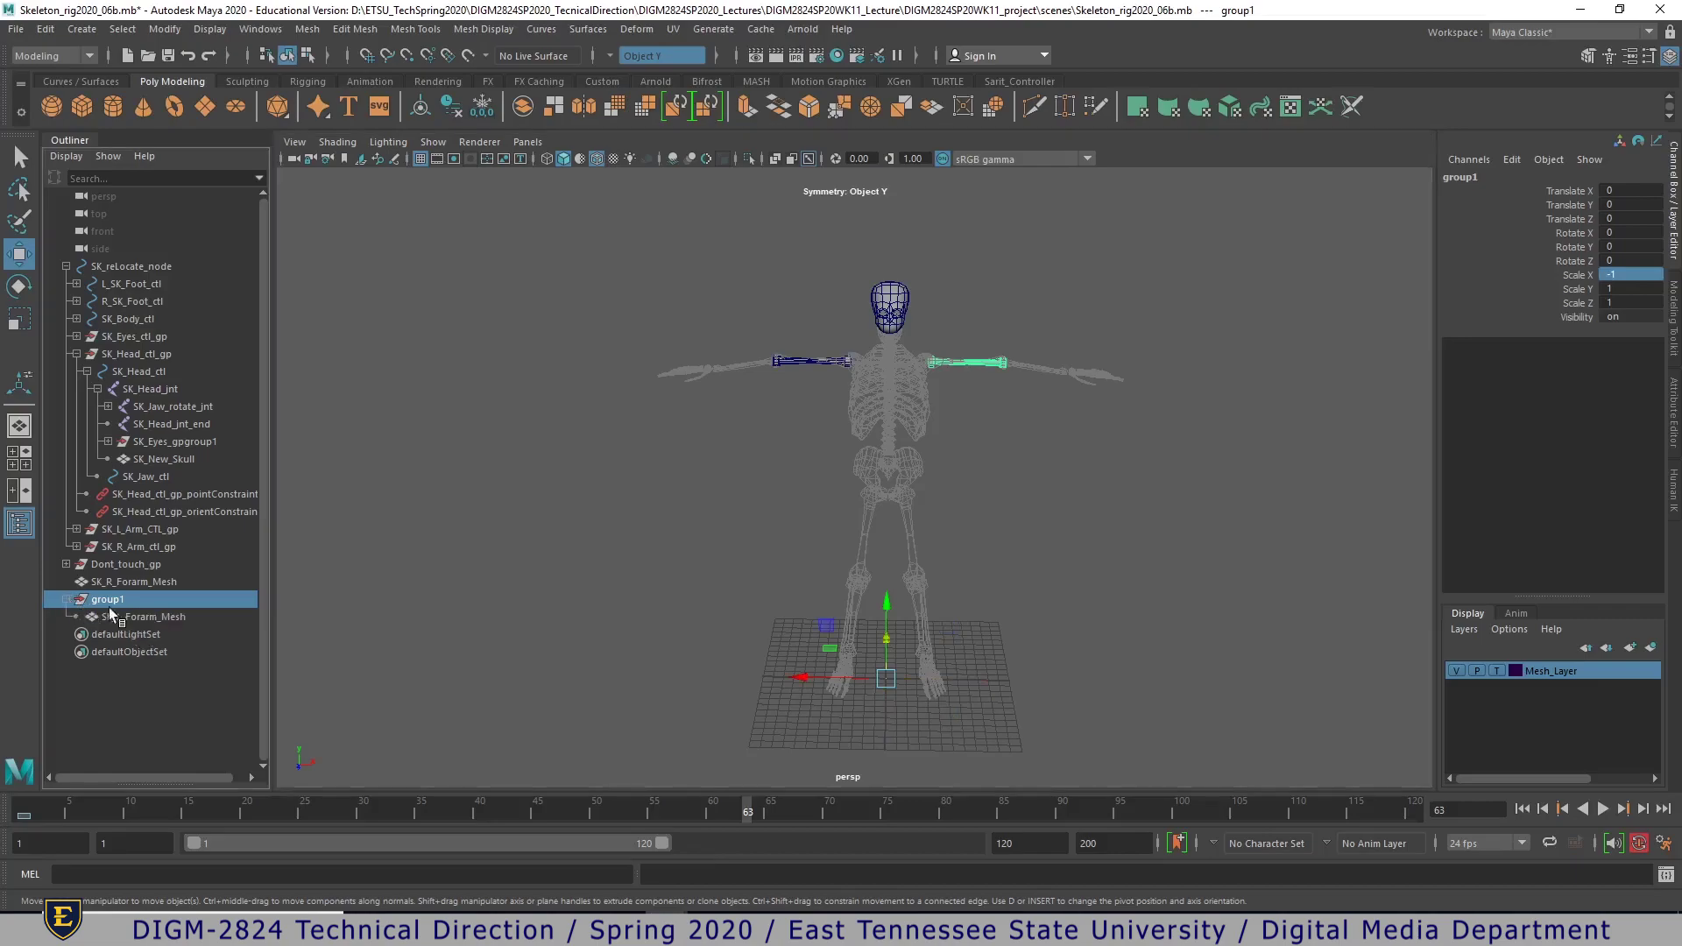
{"action": "left_click", "coordinate": [45, 28]}
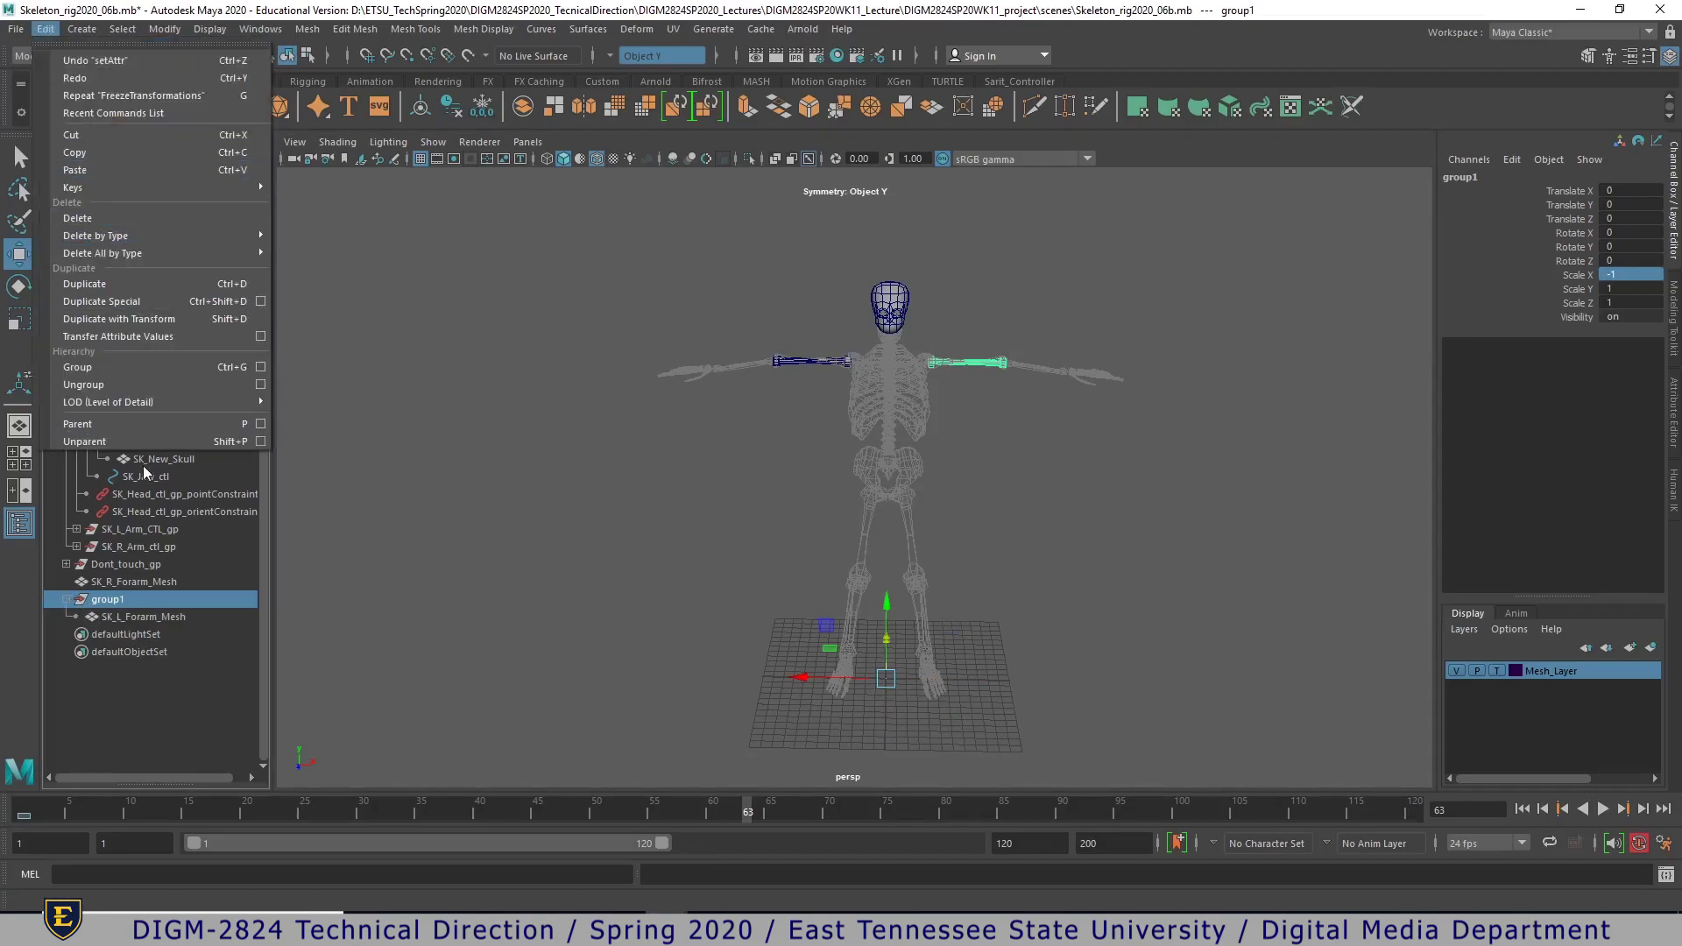
{"action": "left_click", "coordinate": [114, 386]}
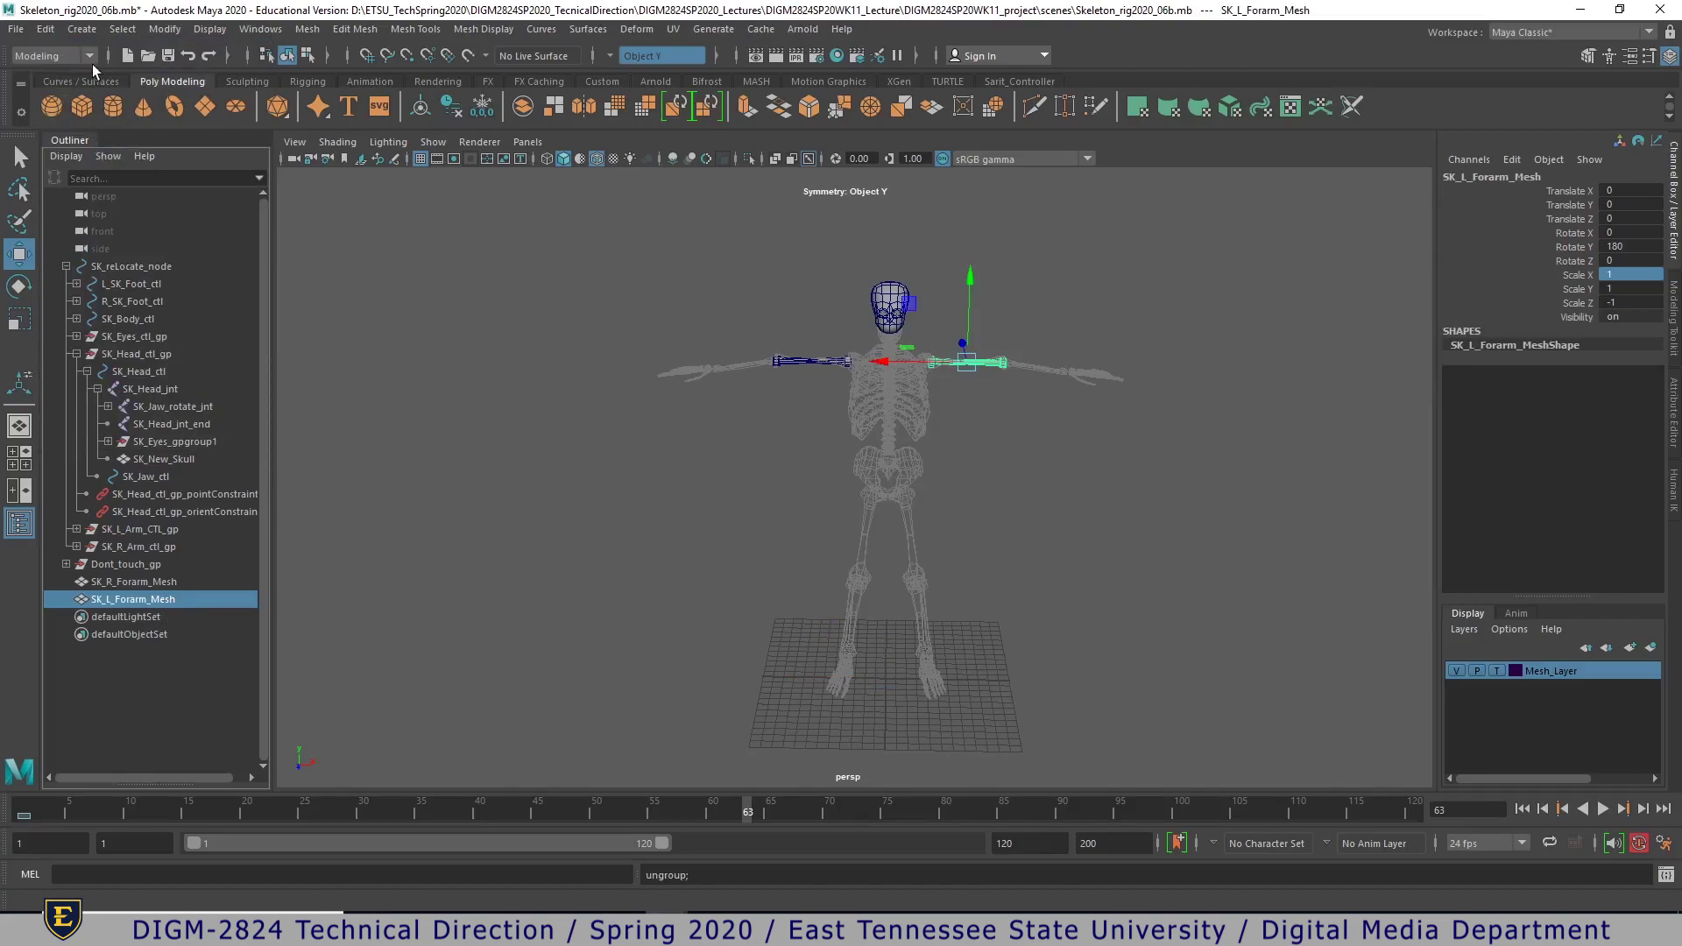
- Freeze the transformations of SK_L_Forarm_Mesh and inspect its fit around the left upper arm bone
{"action": "left_click", "coordinate": [158, 29]}
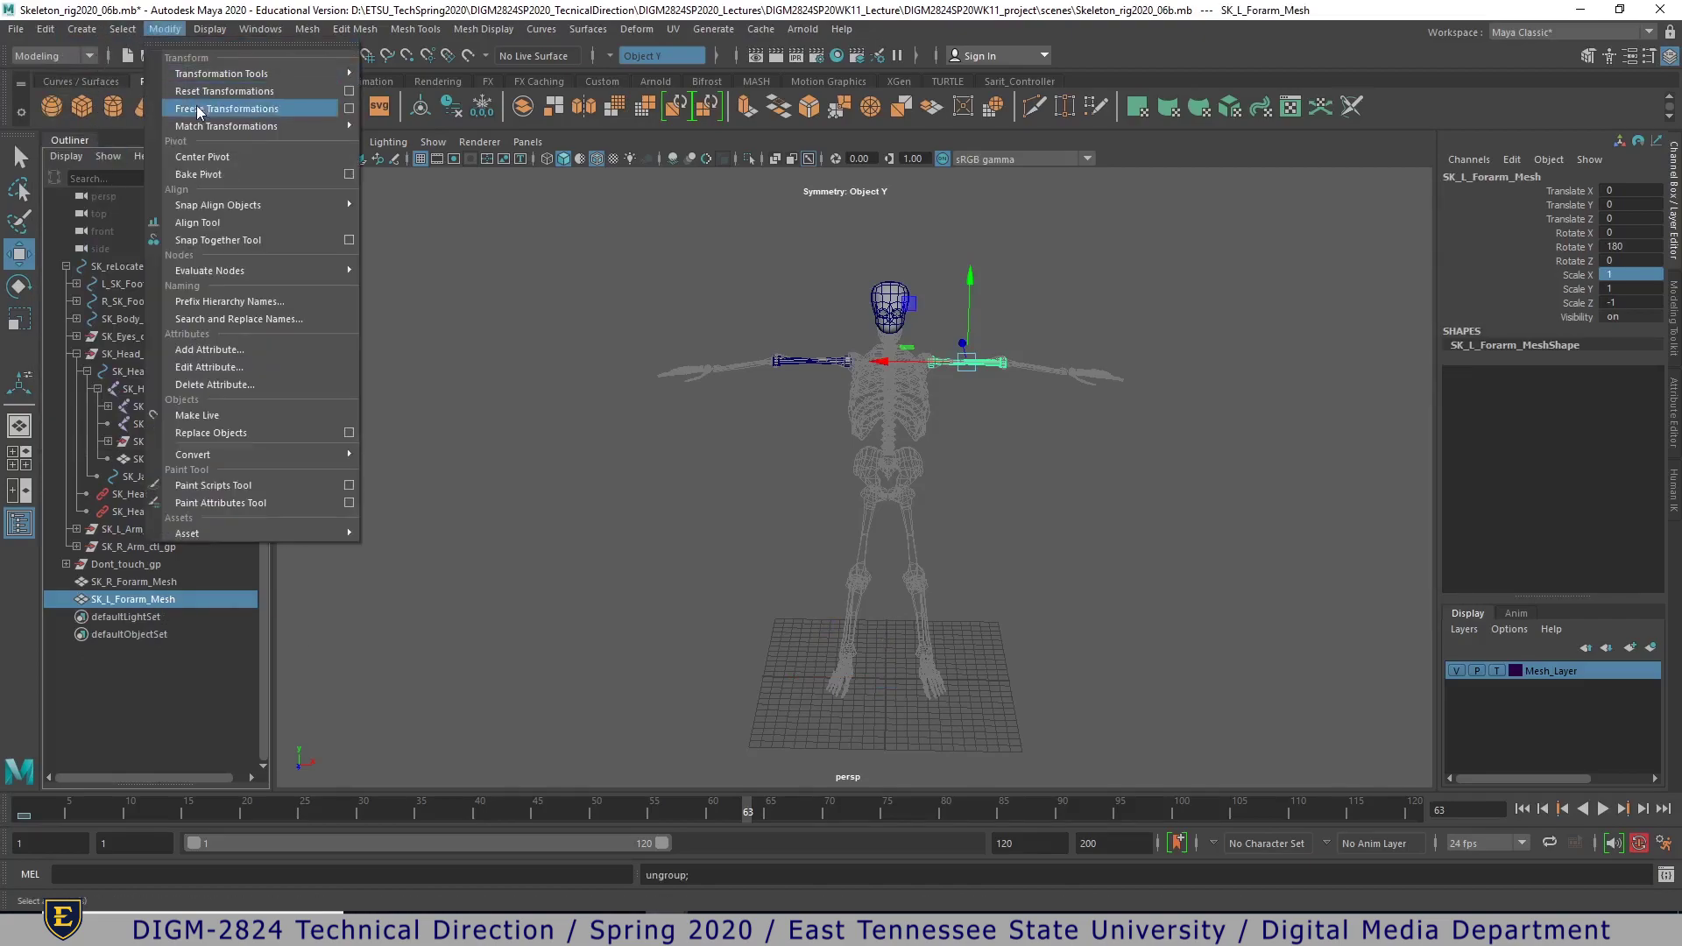
{"action": "left_click", "coordinate": [196, 106]}
{"action": "scroll", "coordinate": [944, 448], "scroll_direction": "up", "scroll_amount": 5}
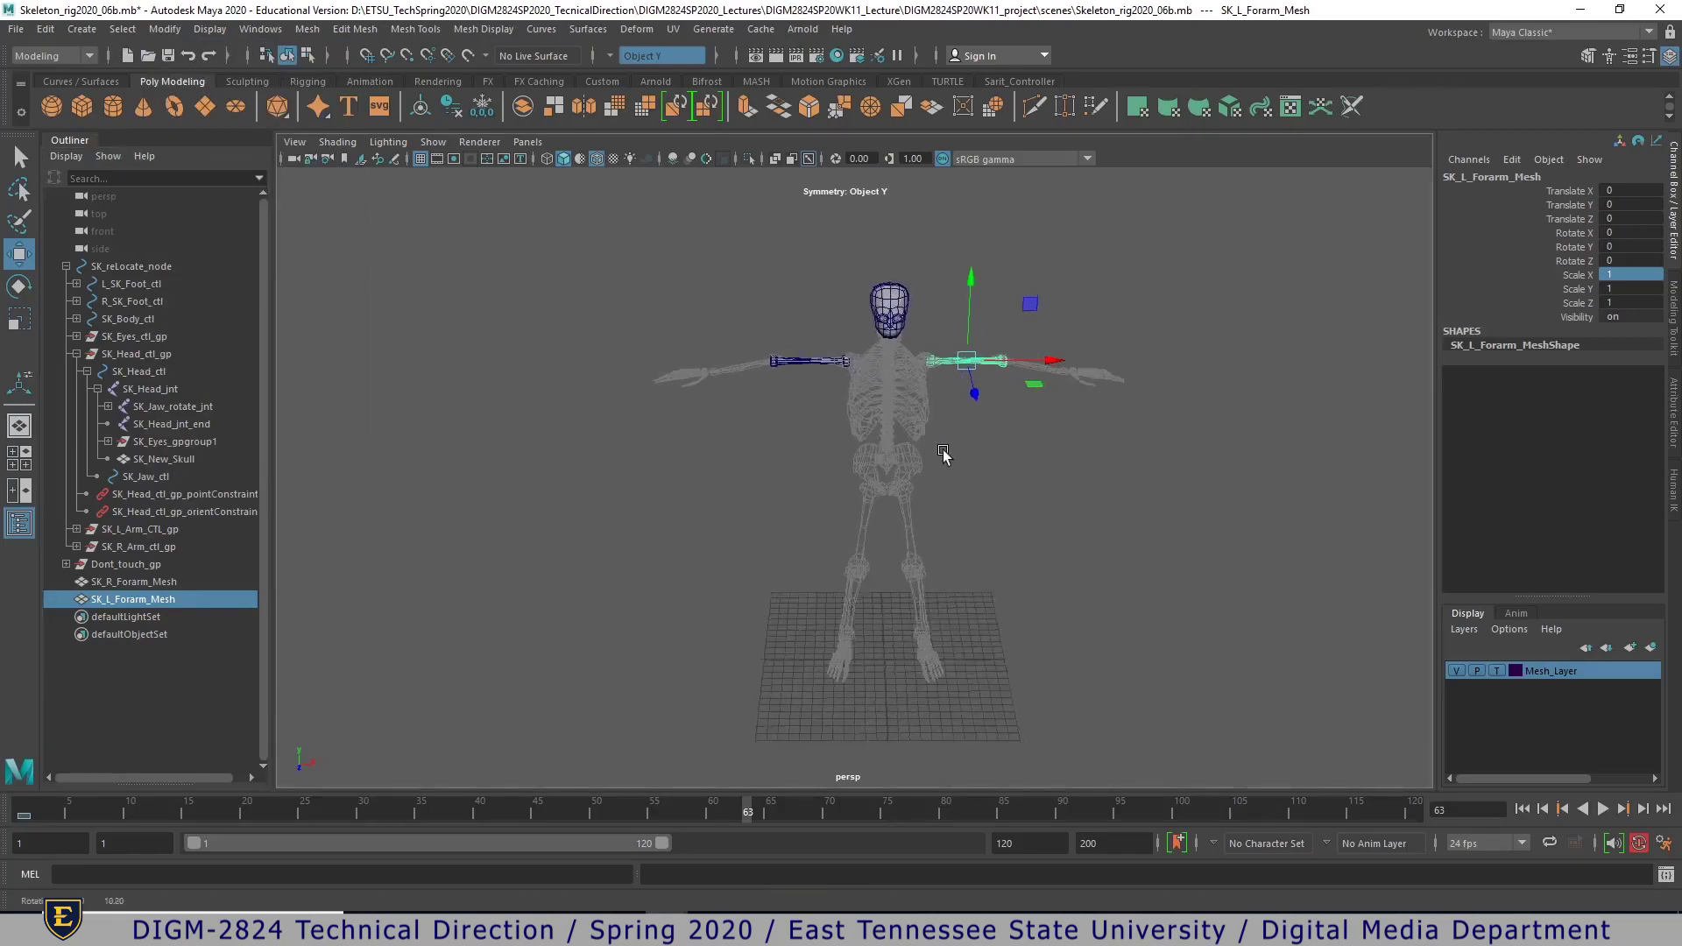
{"action": "left_click_drag", "start_coordinate": [1160, 447], "coordinate": [874, 646], "text": "alt"}
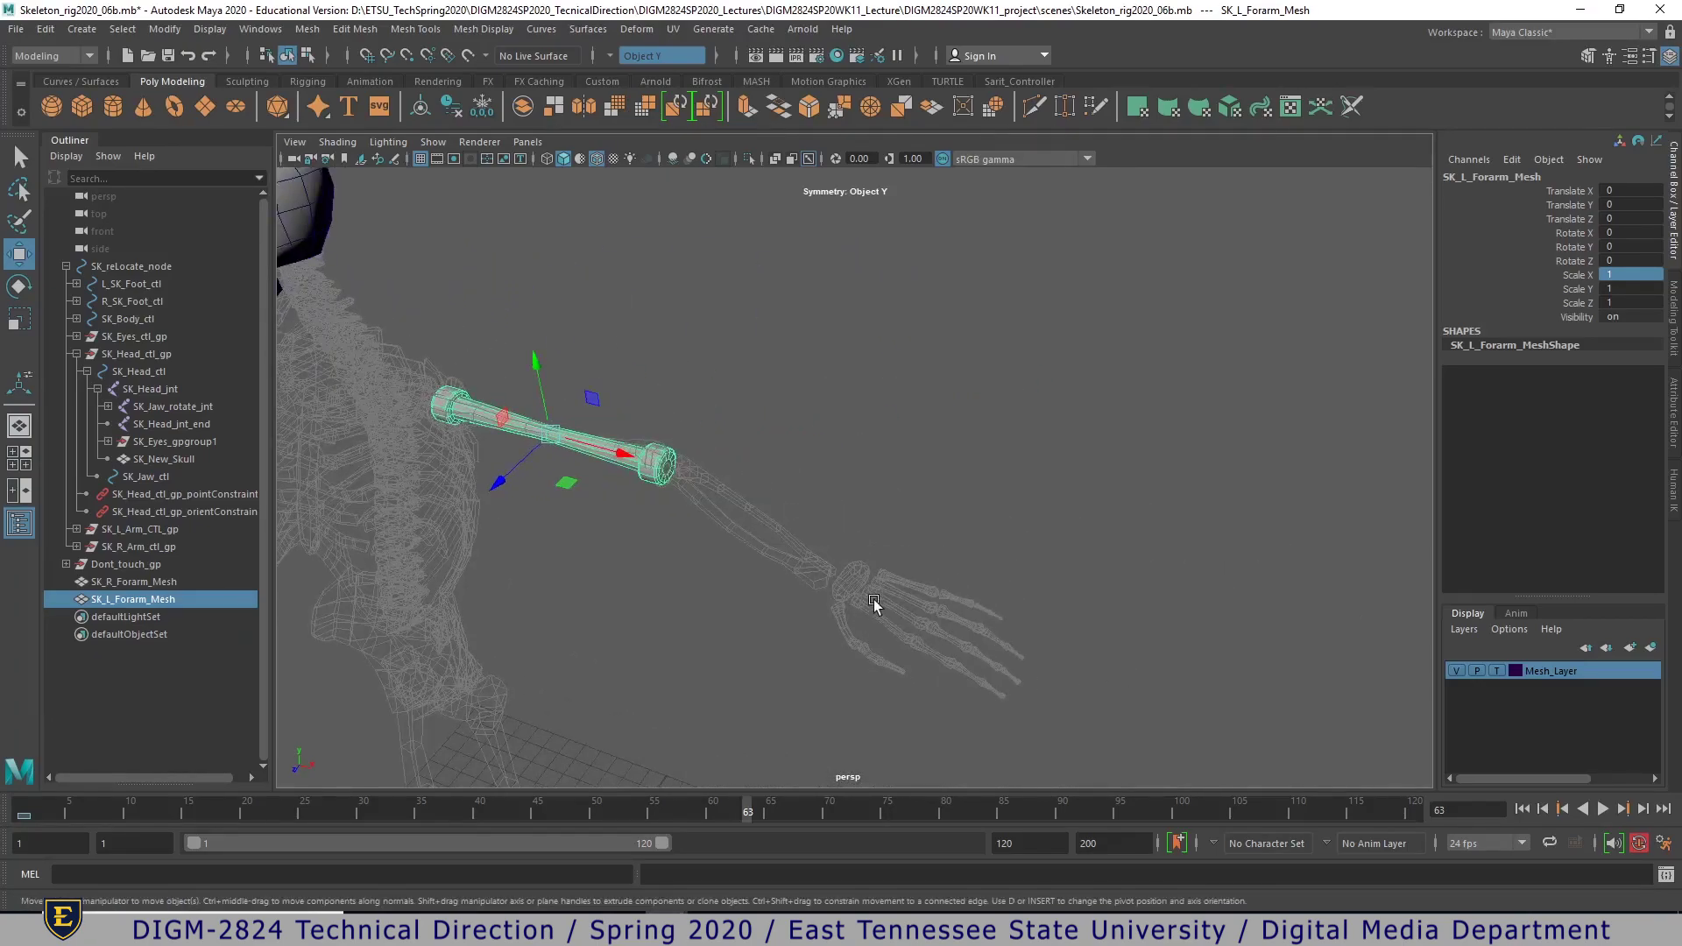
{"action": "right_click_drag", "start_coordinate": [844, 602], "coordinate": [1105, 613], "text": "alt"}
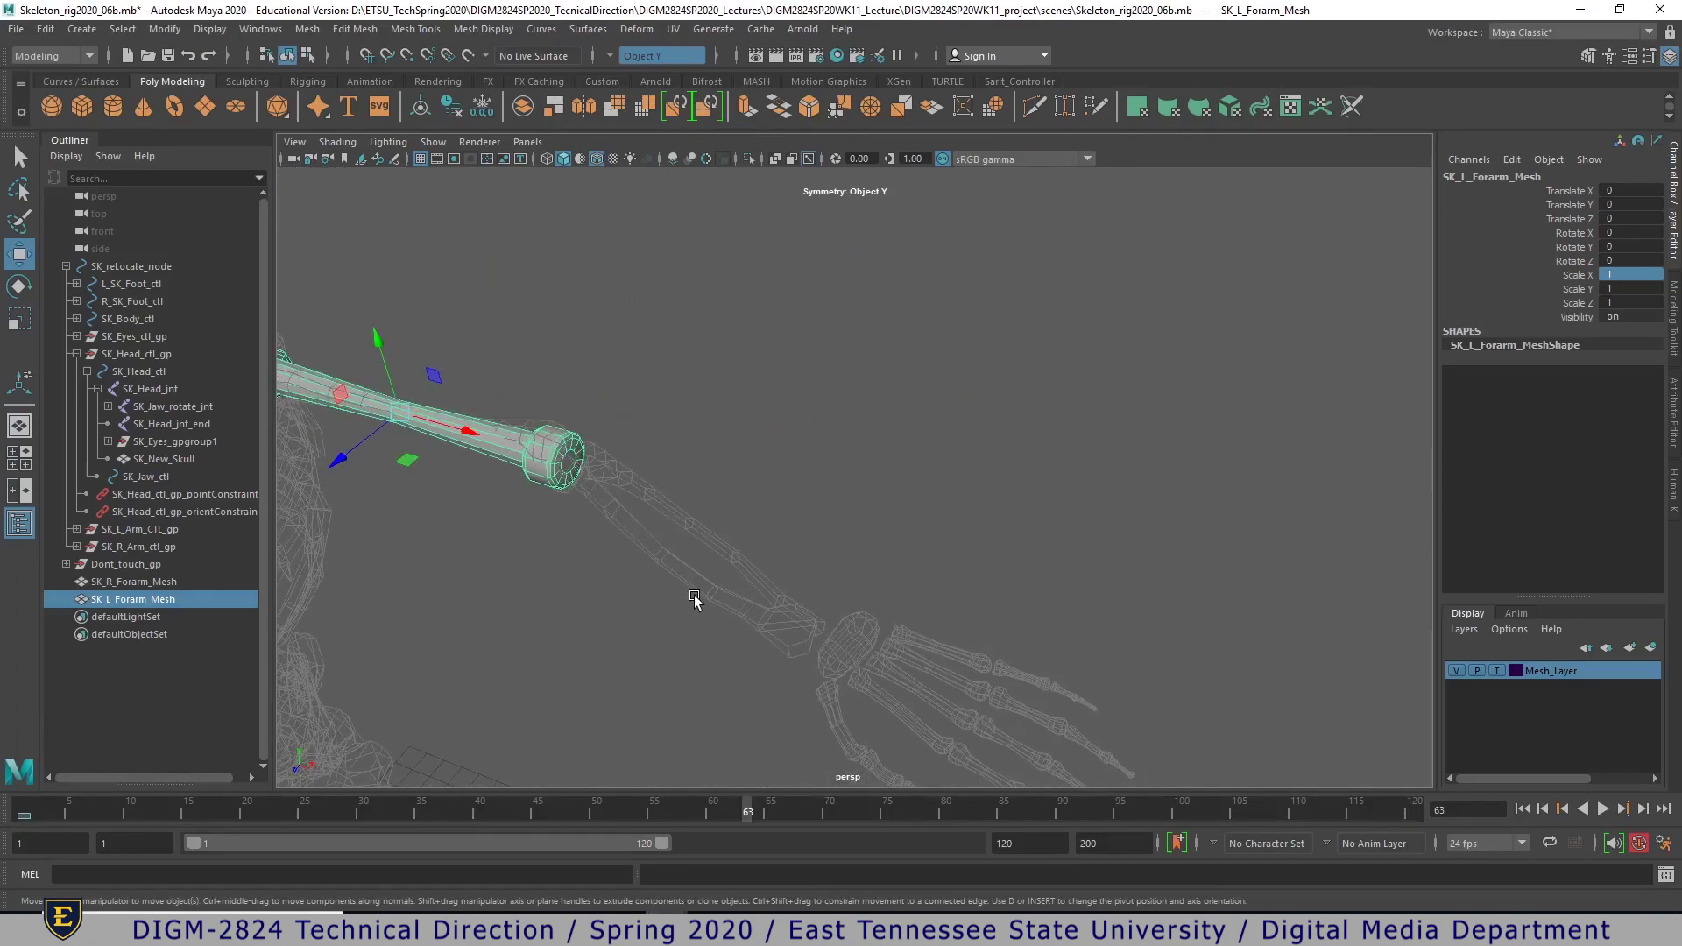
{"action": "middle_click_drag", "start_coordinate": [698, 597], "coordinate": [1202, 535], "text": "alt"}
{"action": "left_click_drag", "start_coordinate": [1202, 536], "coordinate": [972, 512], "text": "alt"}
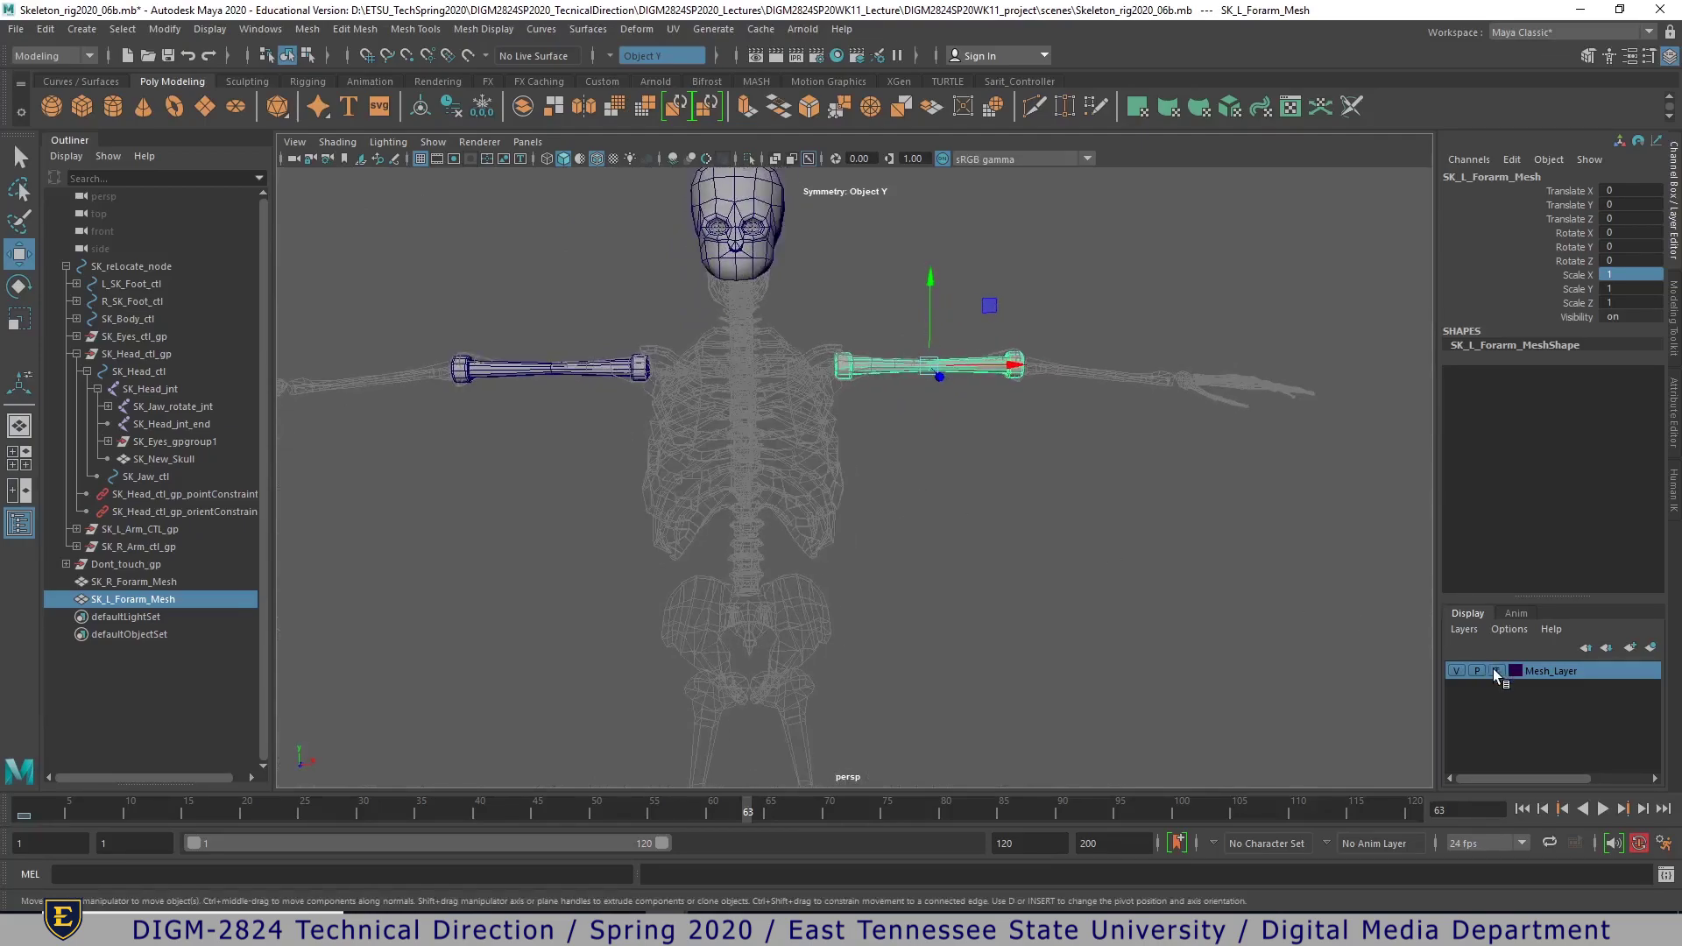
- Add the skull mesh SK_New_Skull to Mesh_Layer, using the layer's reference display, and set the layer back to template
{"action": "left_click", "coordinate": [1496, 671]}
{"action": "middle_click_drag", "start_coordinate": [741, 178], "coordinate": [836, 329], "text": "alt"}
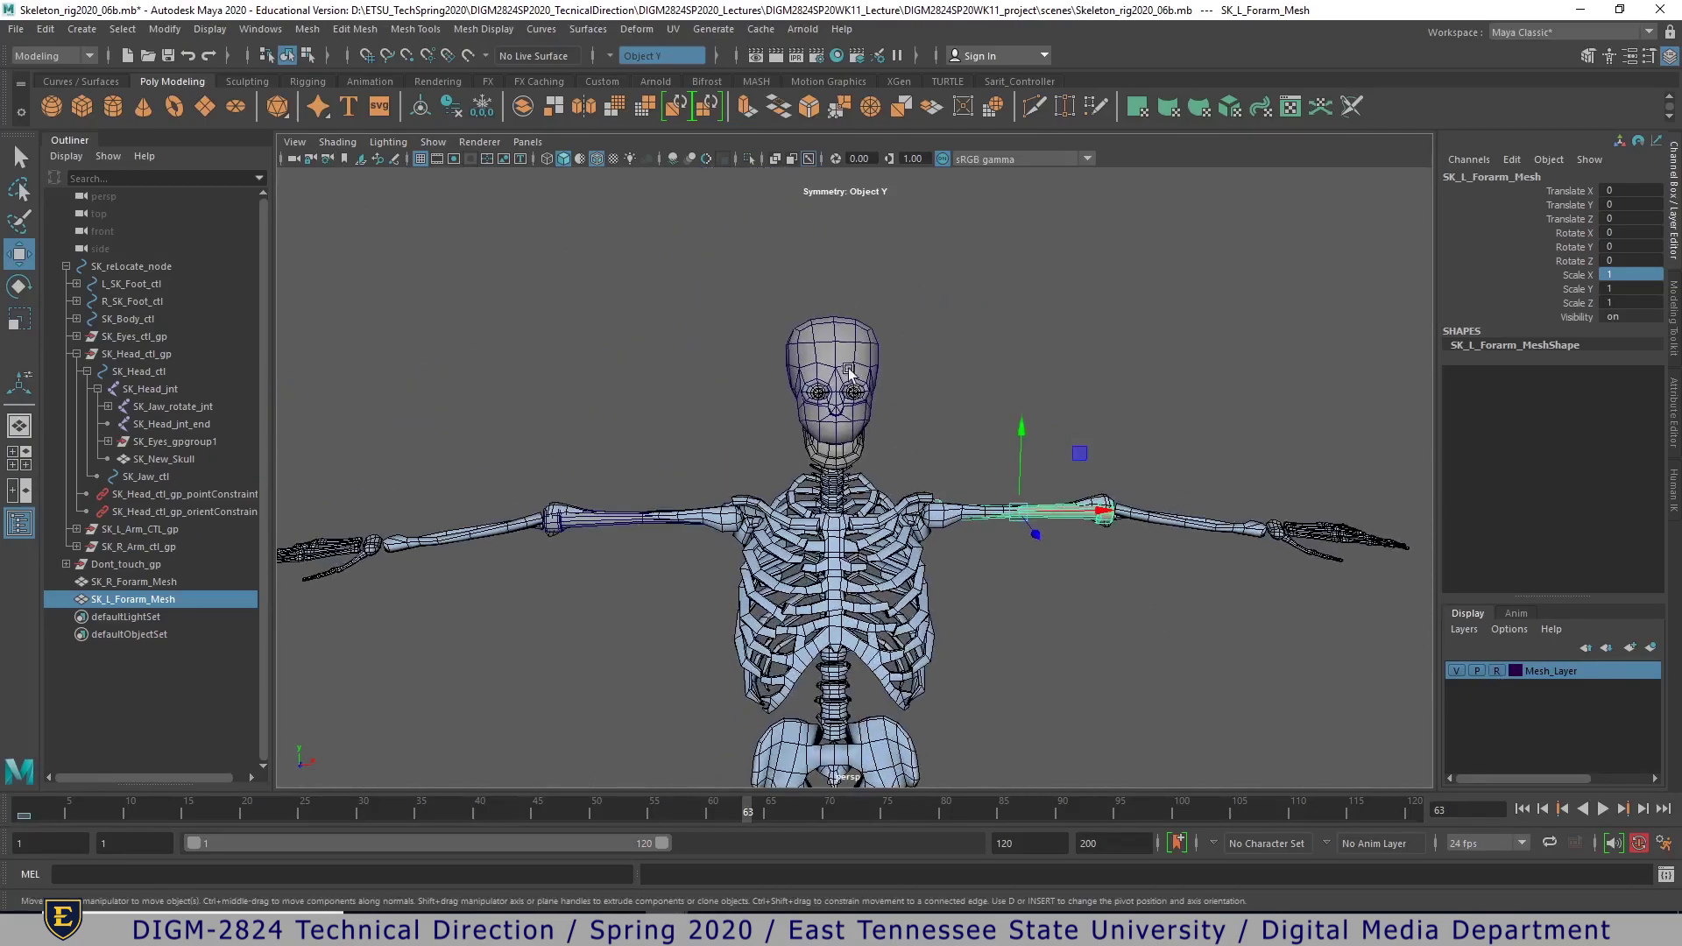
{"action": "left_click", "coordinate": [847, 373]}
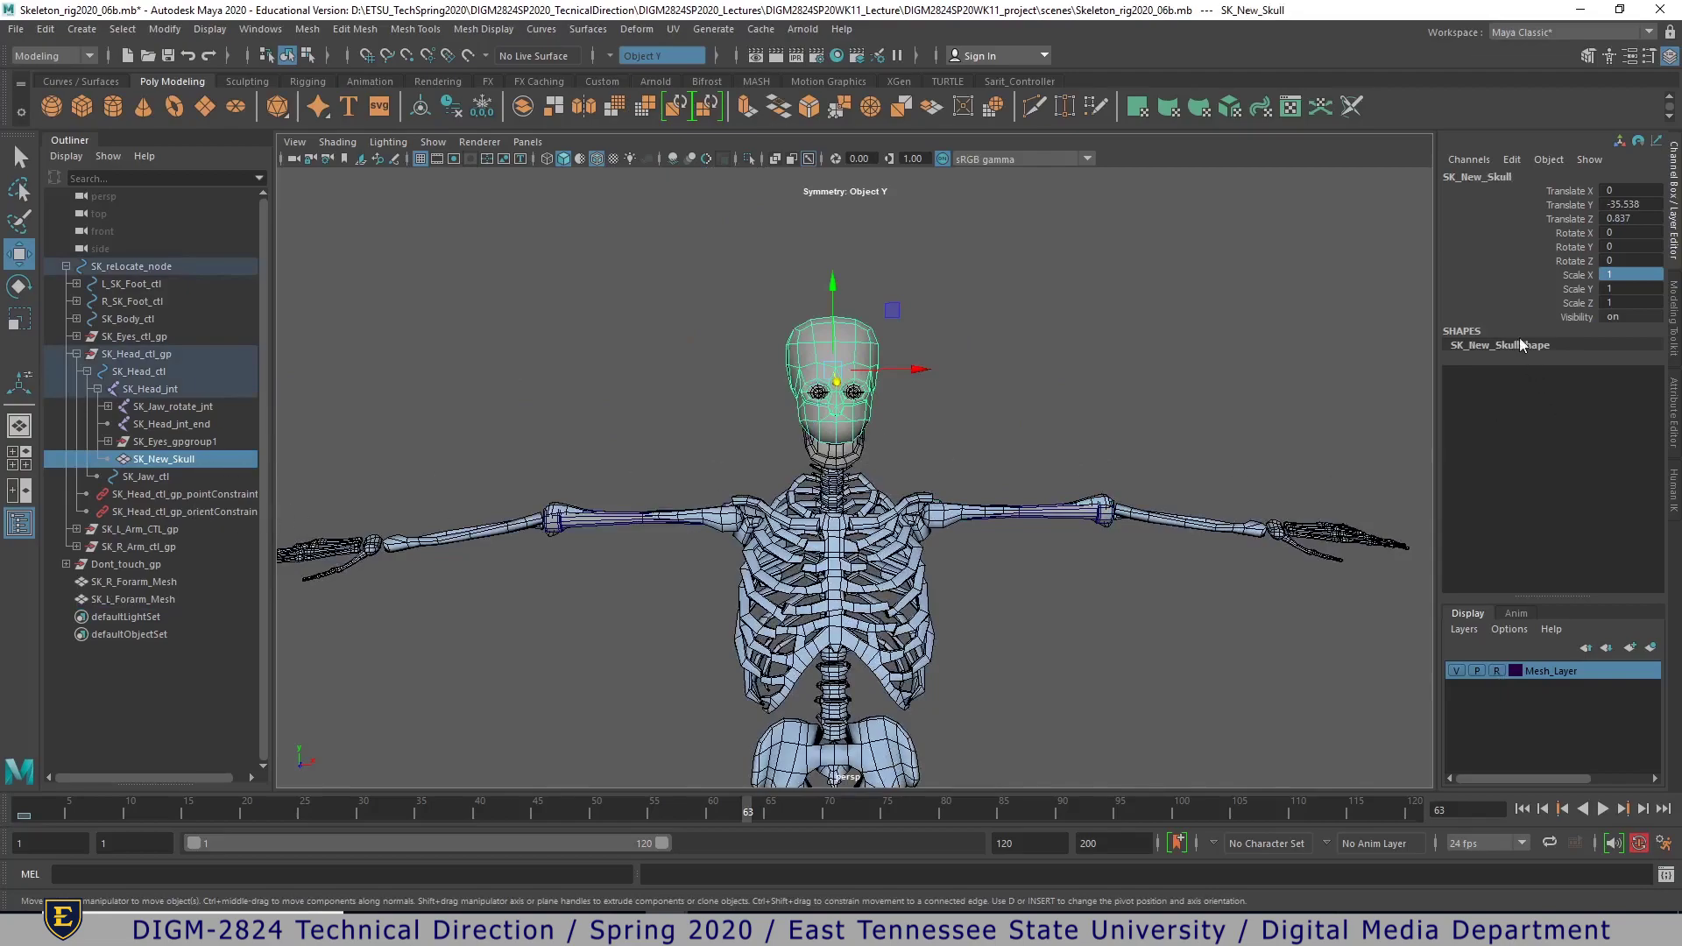
{"action": "right_click", "coordinate": [1550, 670]}
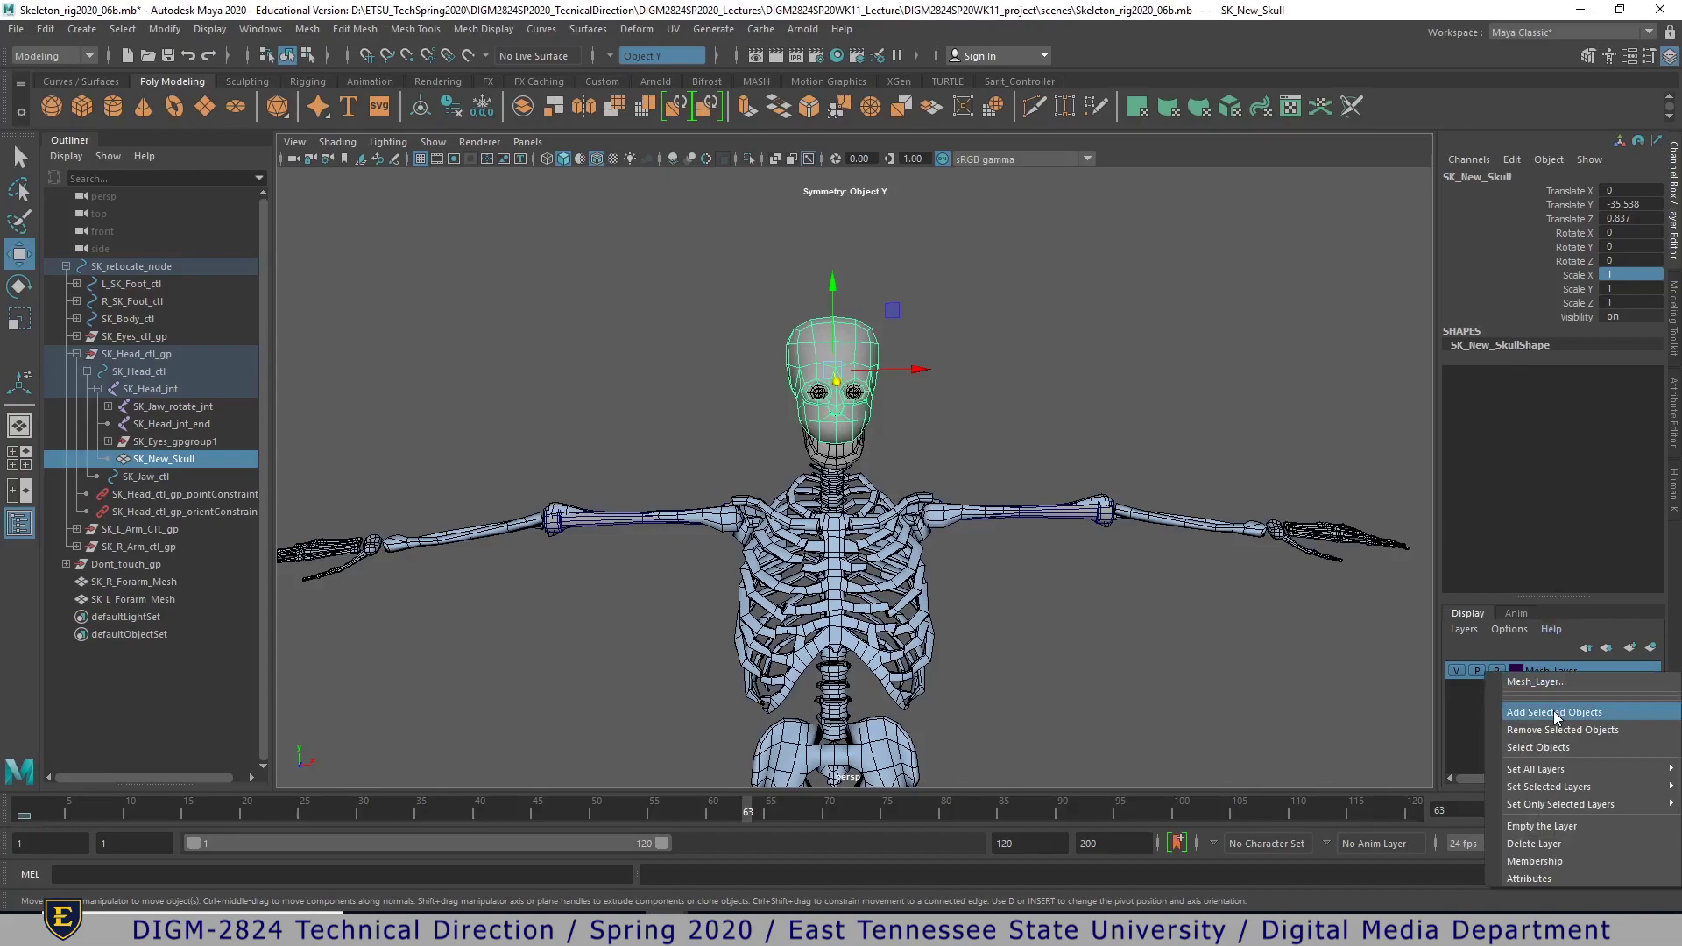
{"action": "left_click", "coordinate": [1553, 712]}
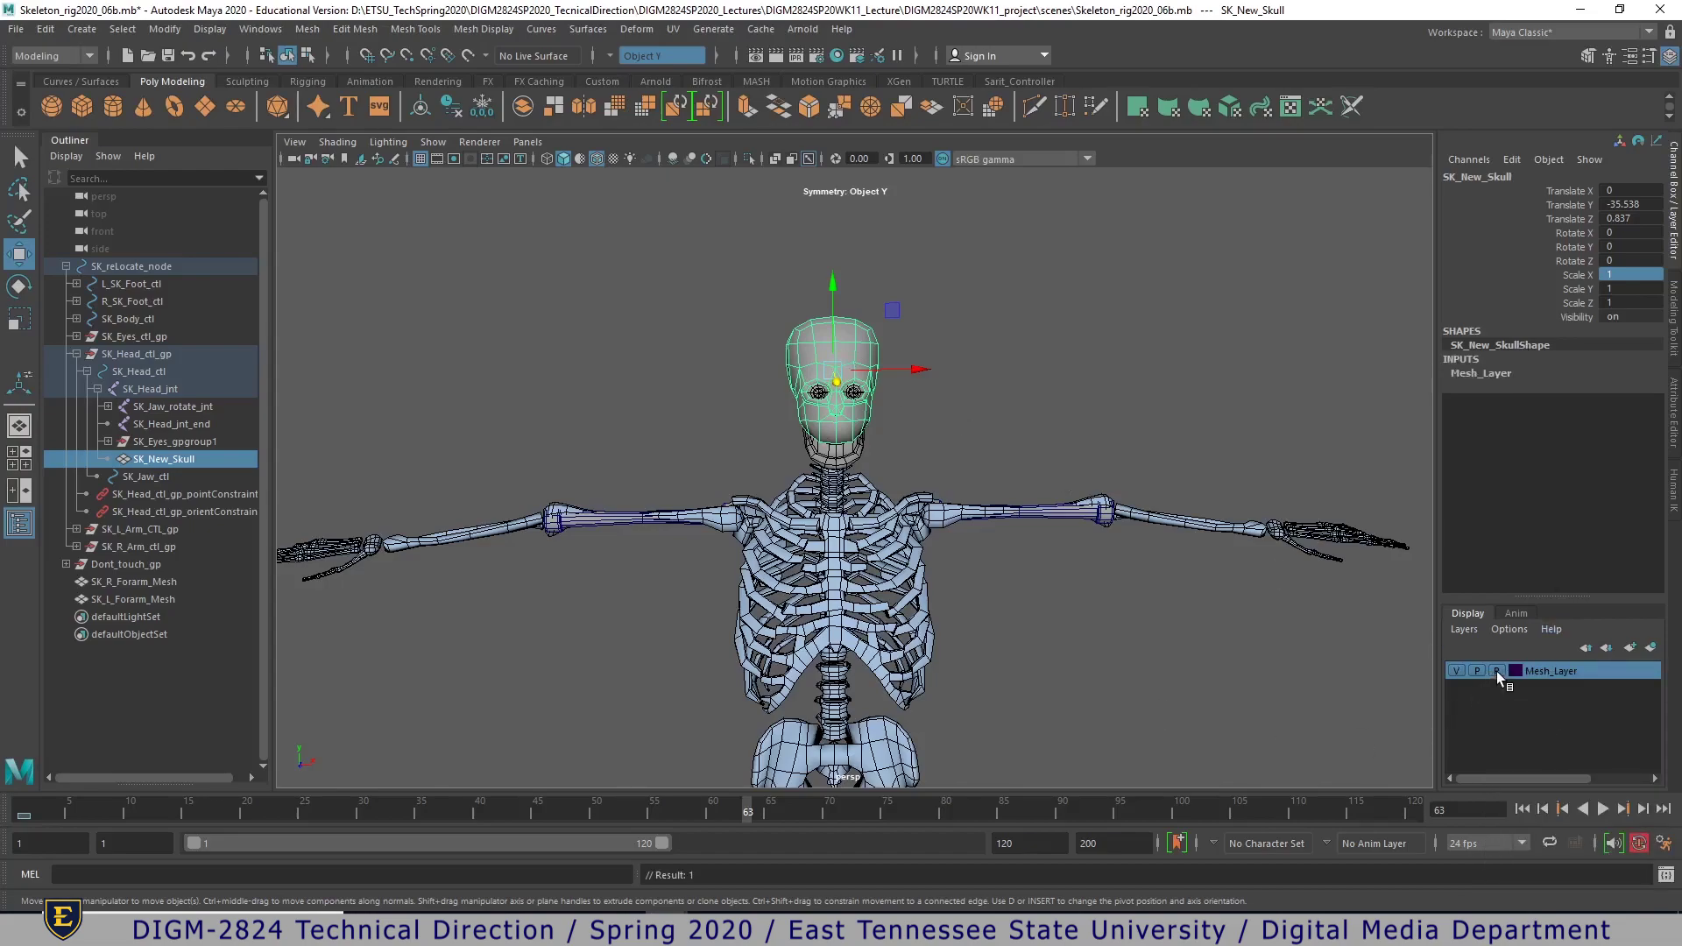
{"action": "left_click", "coordinate": [1496, 671]}
{"action": "left_click", "coordinate": [930, 296]}
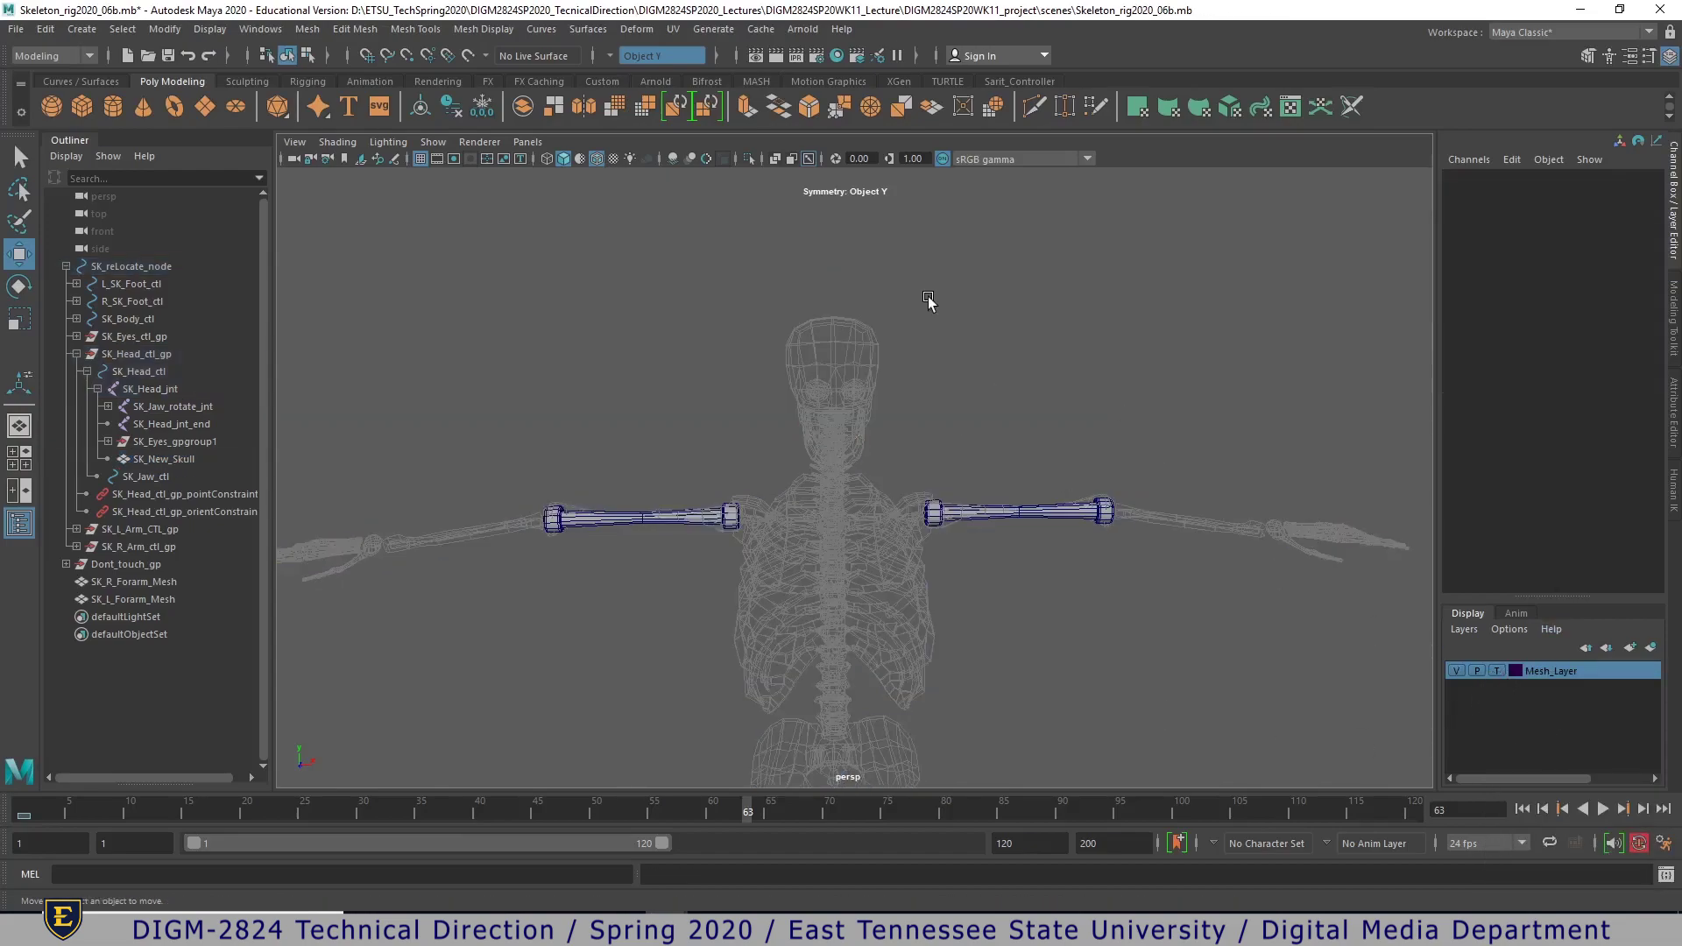
- Set Mesh_Layer to normal display so its meshes are selectable, with the right shoulder in close view
{"action": "left_click_drag", "start_coordinate": [875, 553], "coordinate": [900, 555], "text": "alt"}
{"action": "right_click_drag", "start_coordinate": [735, 573], "coordinate": [964, 659], "text": "alt"}
{"action": "middle_click_drag", "start_coordinate": [963, 660], "coordinate": [1086, 511], "text": "alt"}
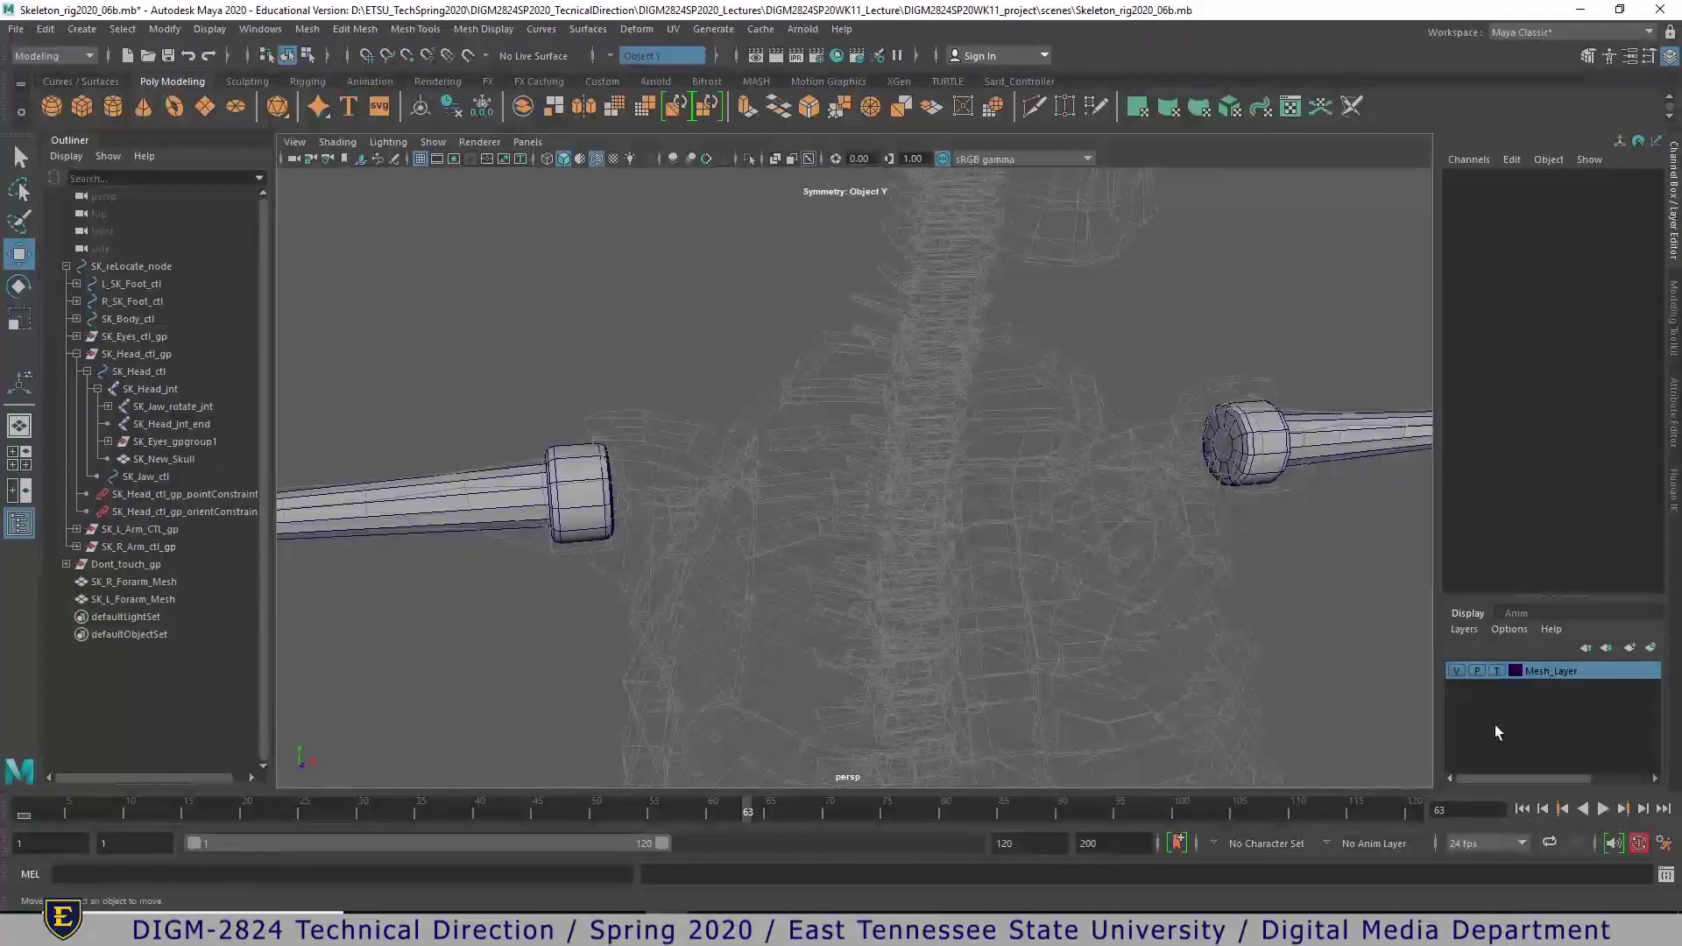
{"action": "left_click", "coordinate": [1496, 671]}
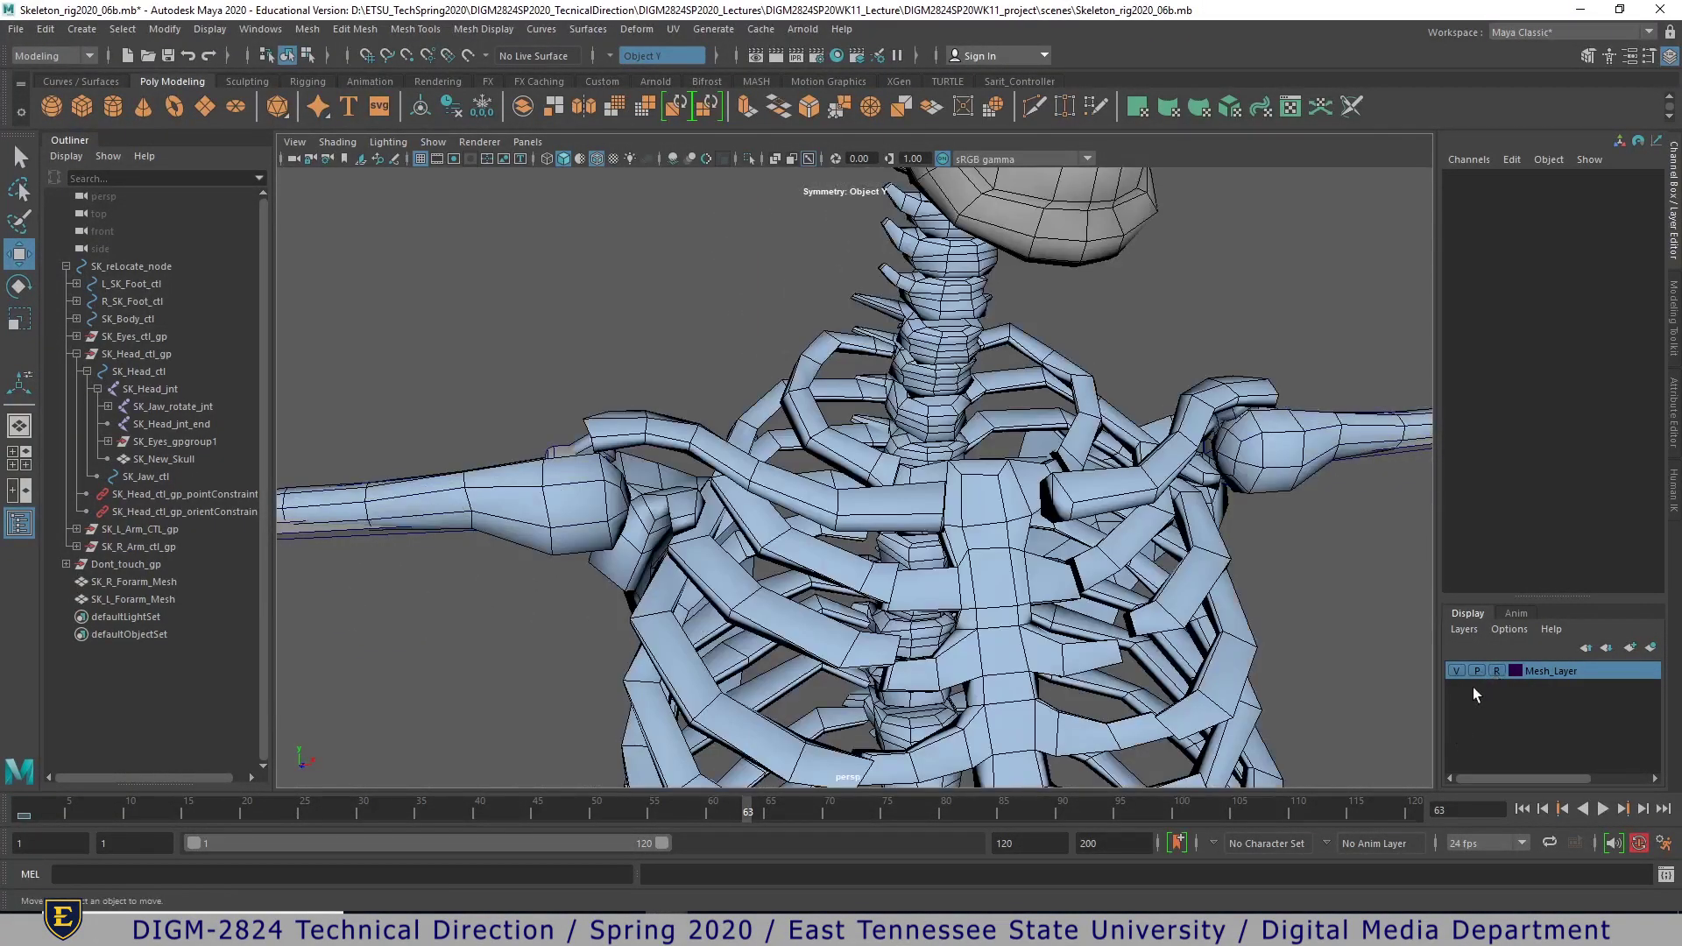
{"action": "left_click_drag", "start_coordinate": [683, 629], "coordinate": [885, 543], "text": "alt"}
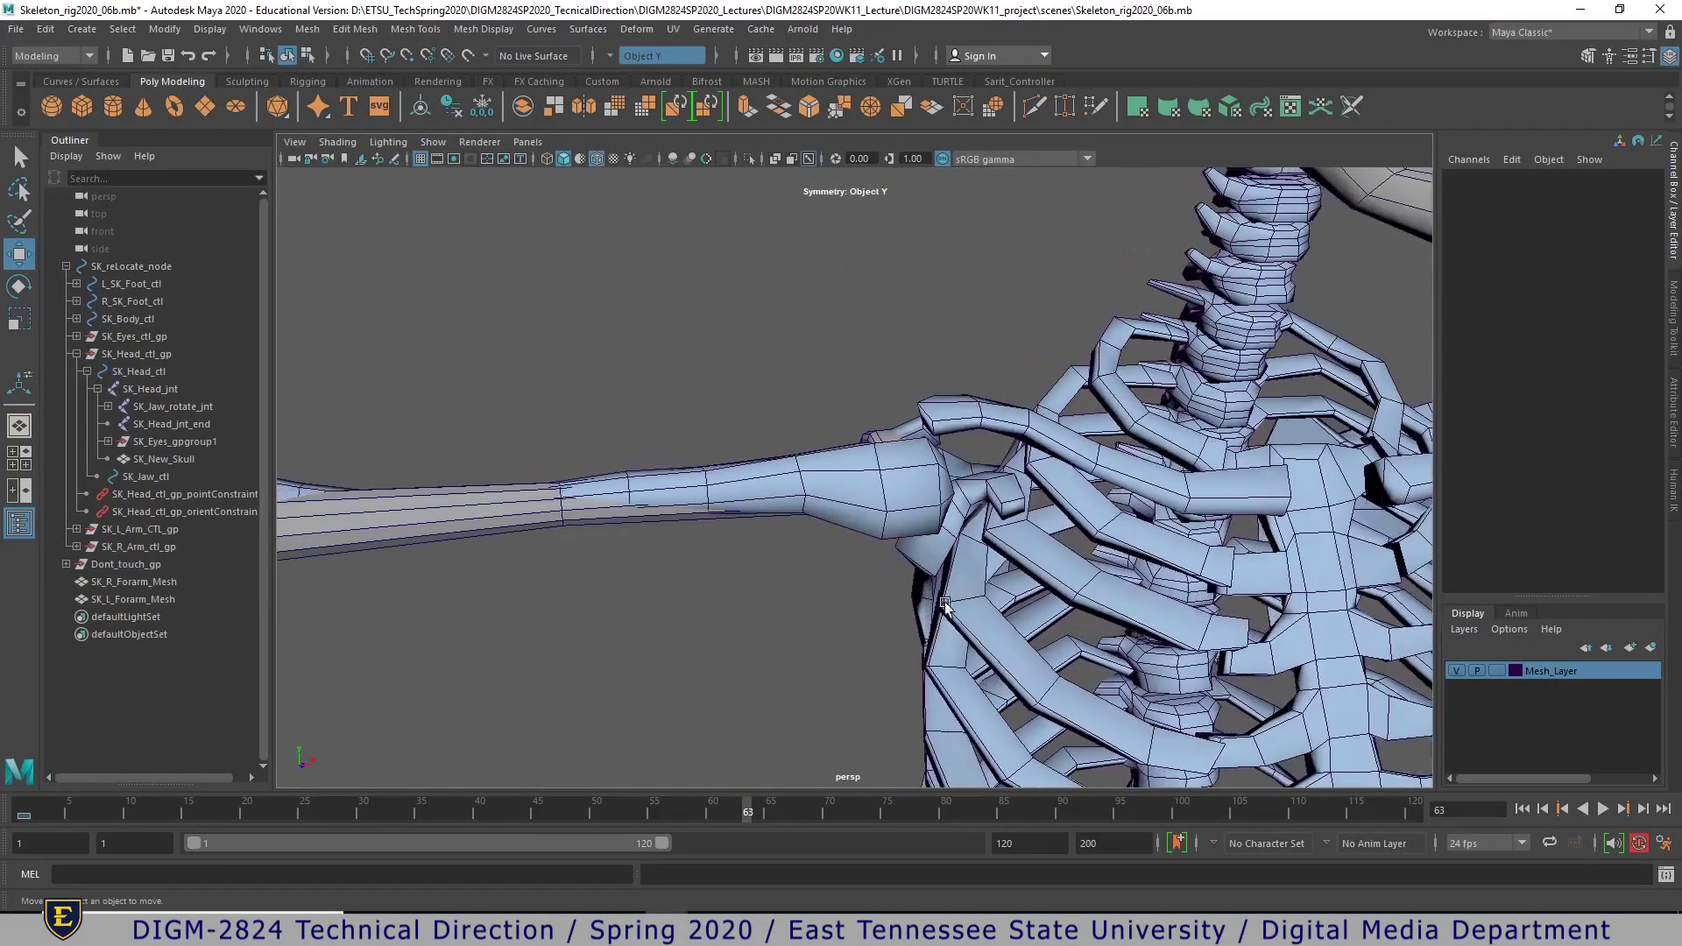
- Select the right humerus mesh and expand the SK_Body_ctl hierarchy down to its place under SK_R_shoulder_jnt
{"action": "left_click", "coordinate": [887, 536]}
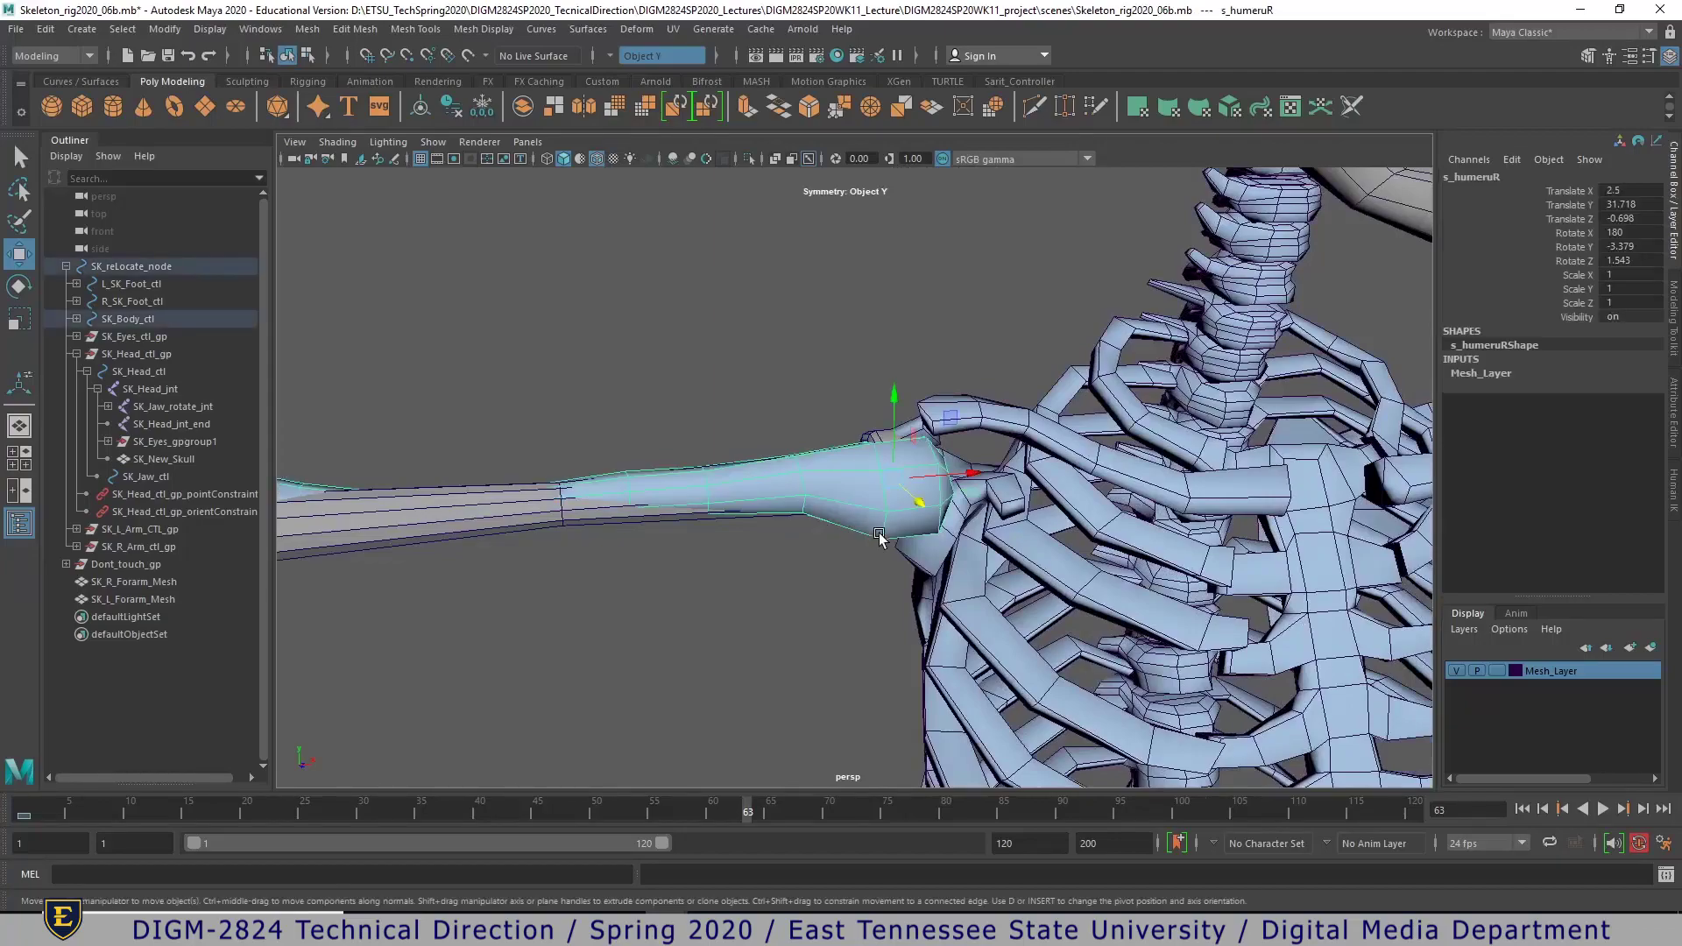
{"action": "left_click", "coordinate": [77, 318]}
{"action": "left_click", "coordinate": [87, 389]}
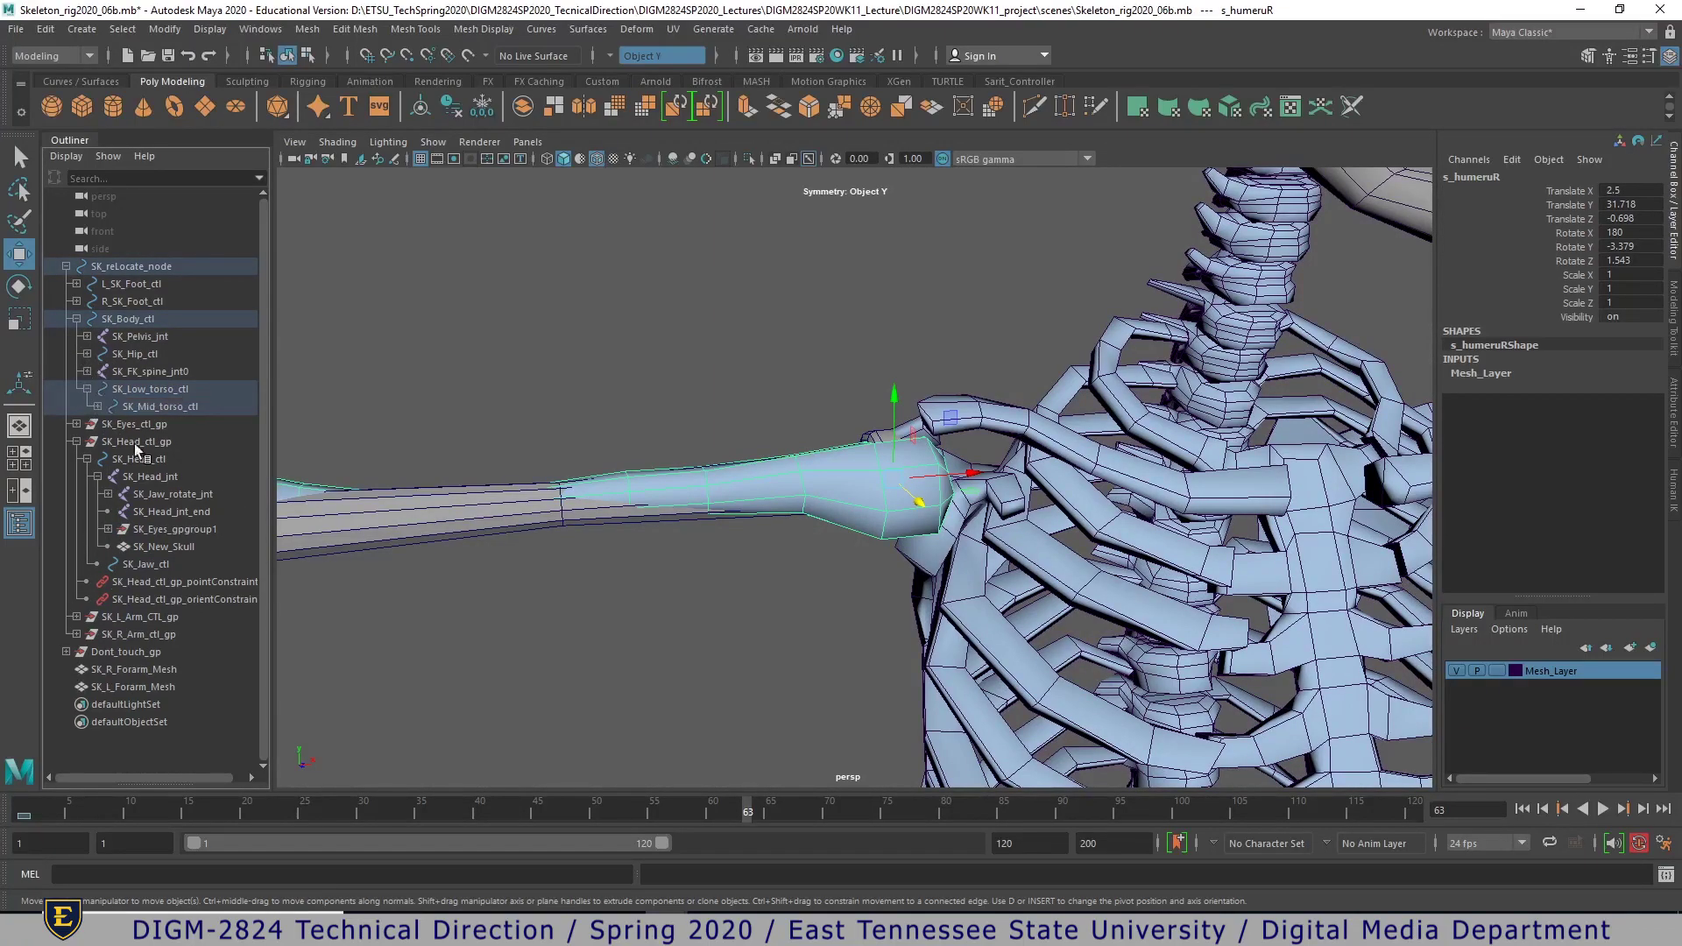
{"action": "left_click", "coordinate": [97, 406]}
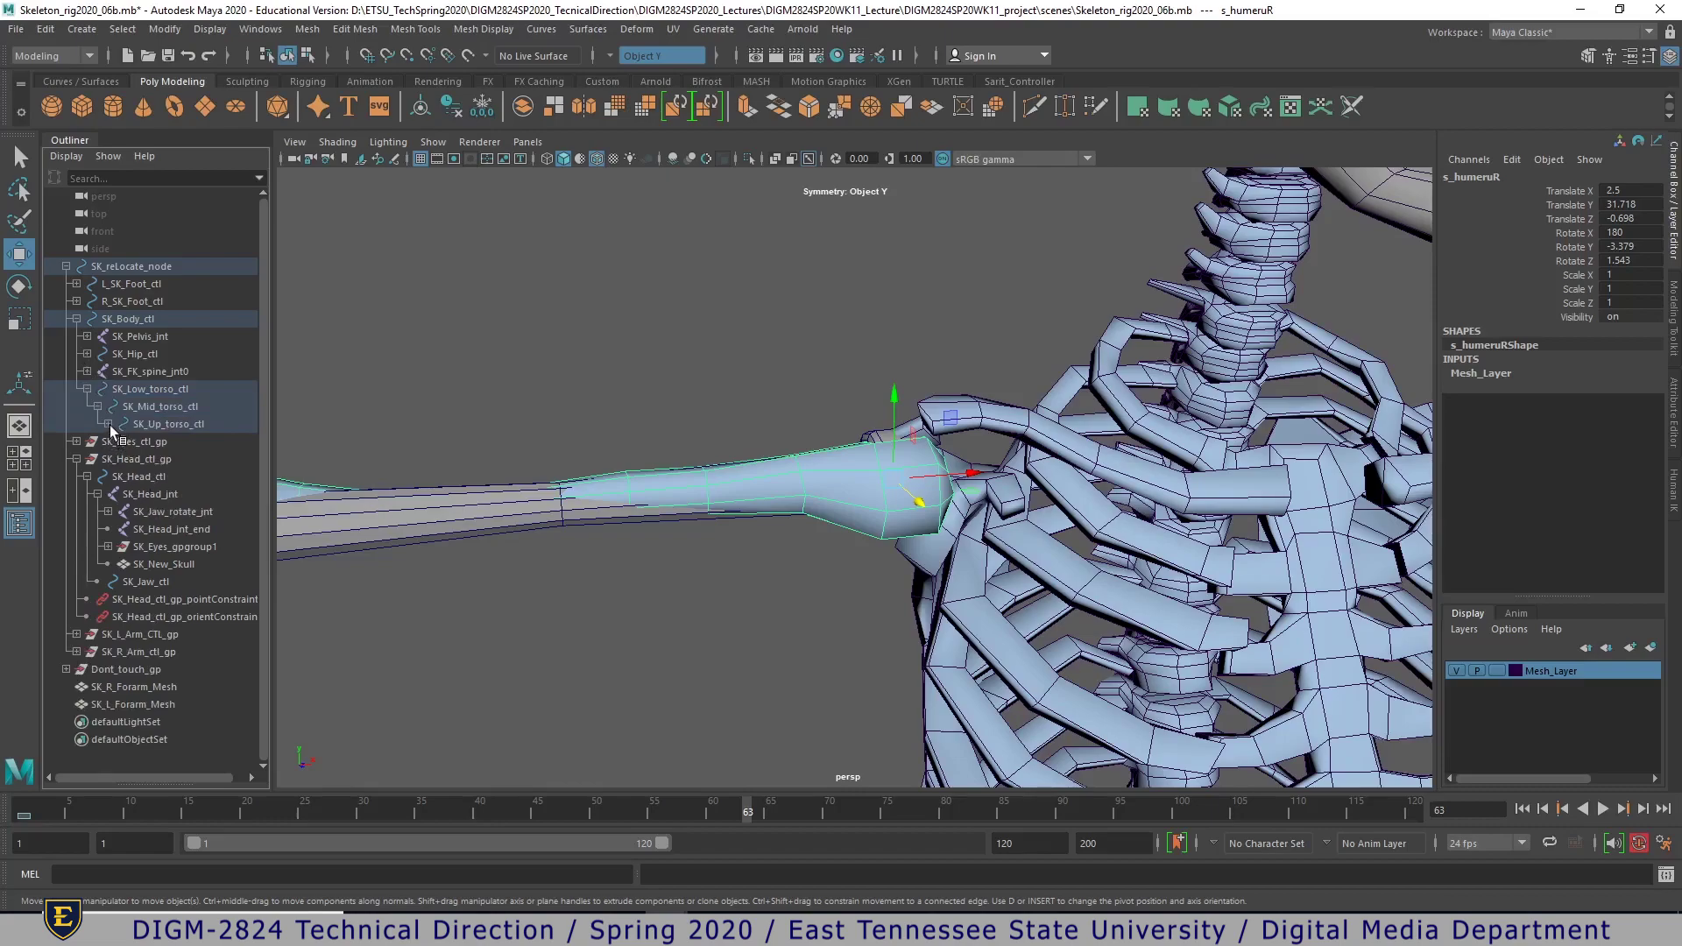
{"action": "left_click", "coordinate": [108, 424]}
{"action": "left_click", "coordinate": [118, 477]}
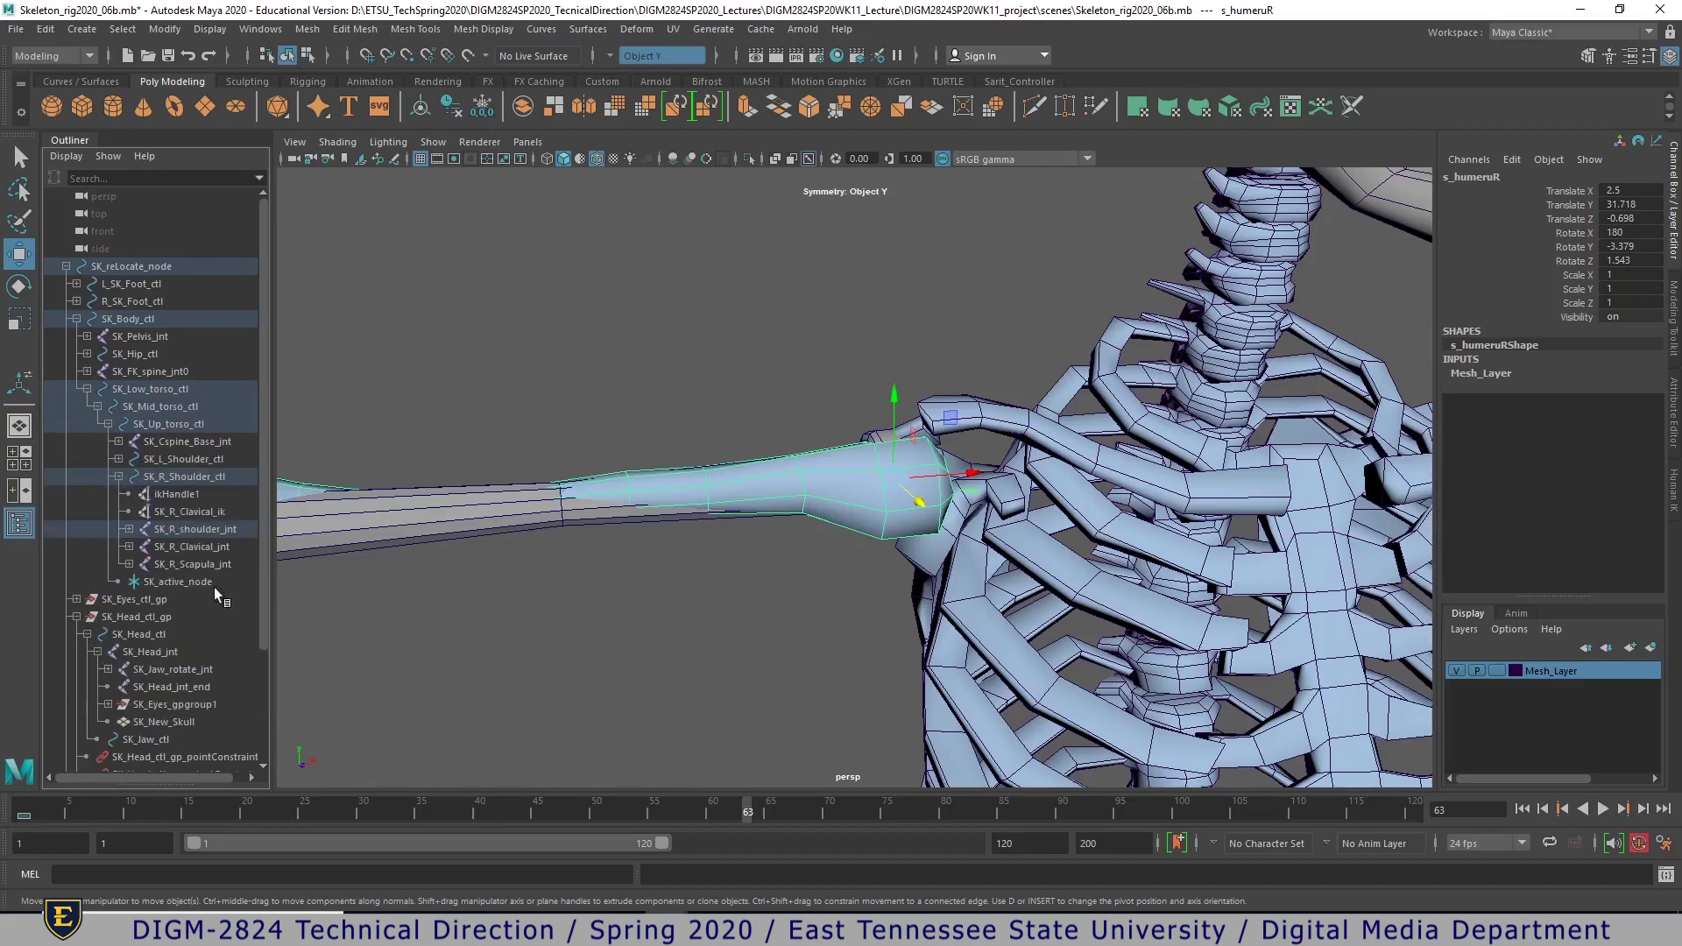
{"action": "left_click", "coordinate": [129, 529]}
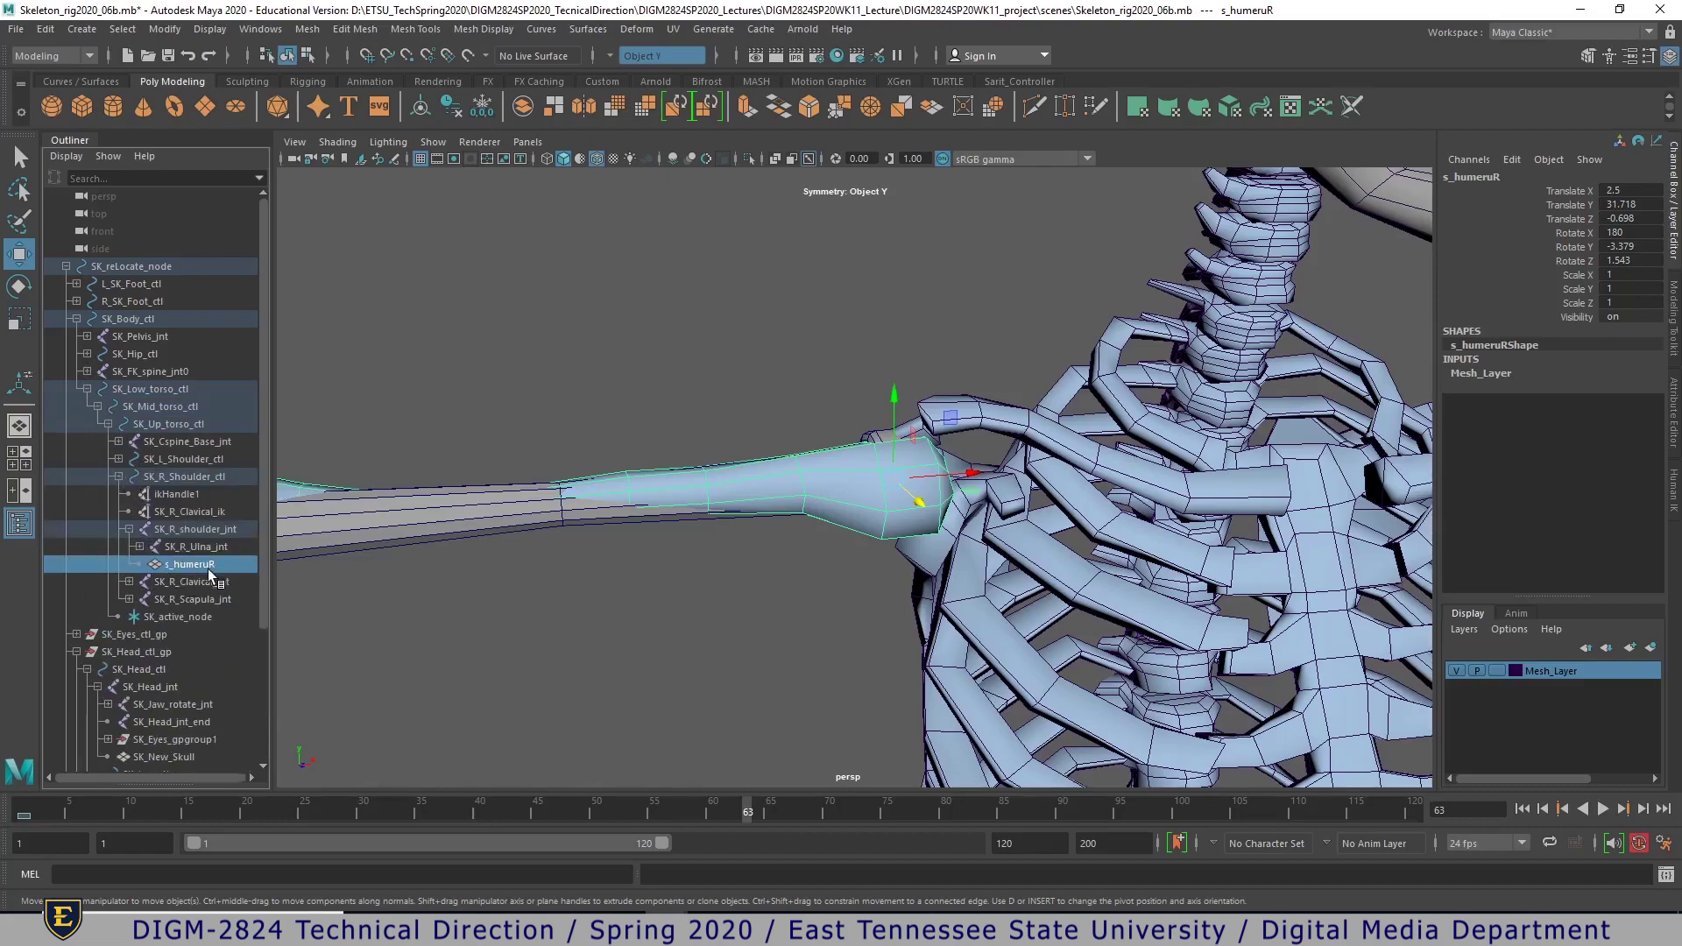
{"action": "mouse_move", "coordinate": [213, 581]}
{"action": "middle_mouse_down"}
{"action": "mouse_move", "coordinate": [224, 603]}
{"action": "mouse_move", "coordinate": [222, 583]}
{"action": "middle_mouse_up"}
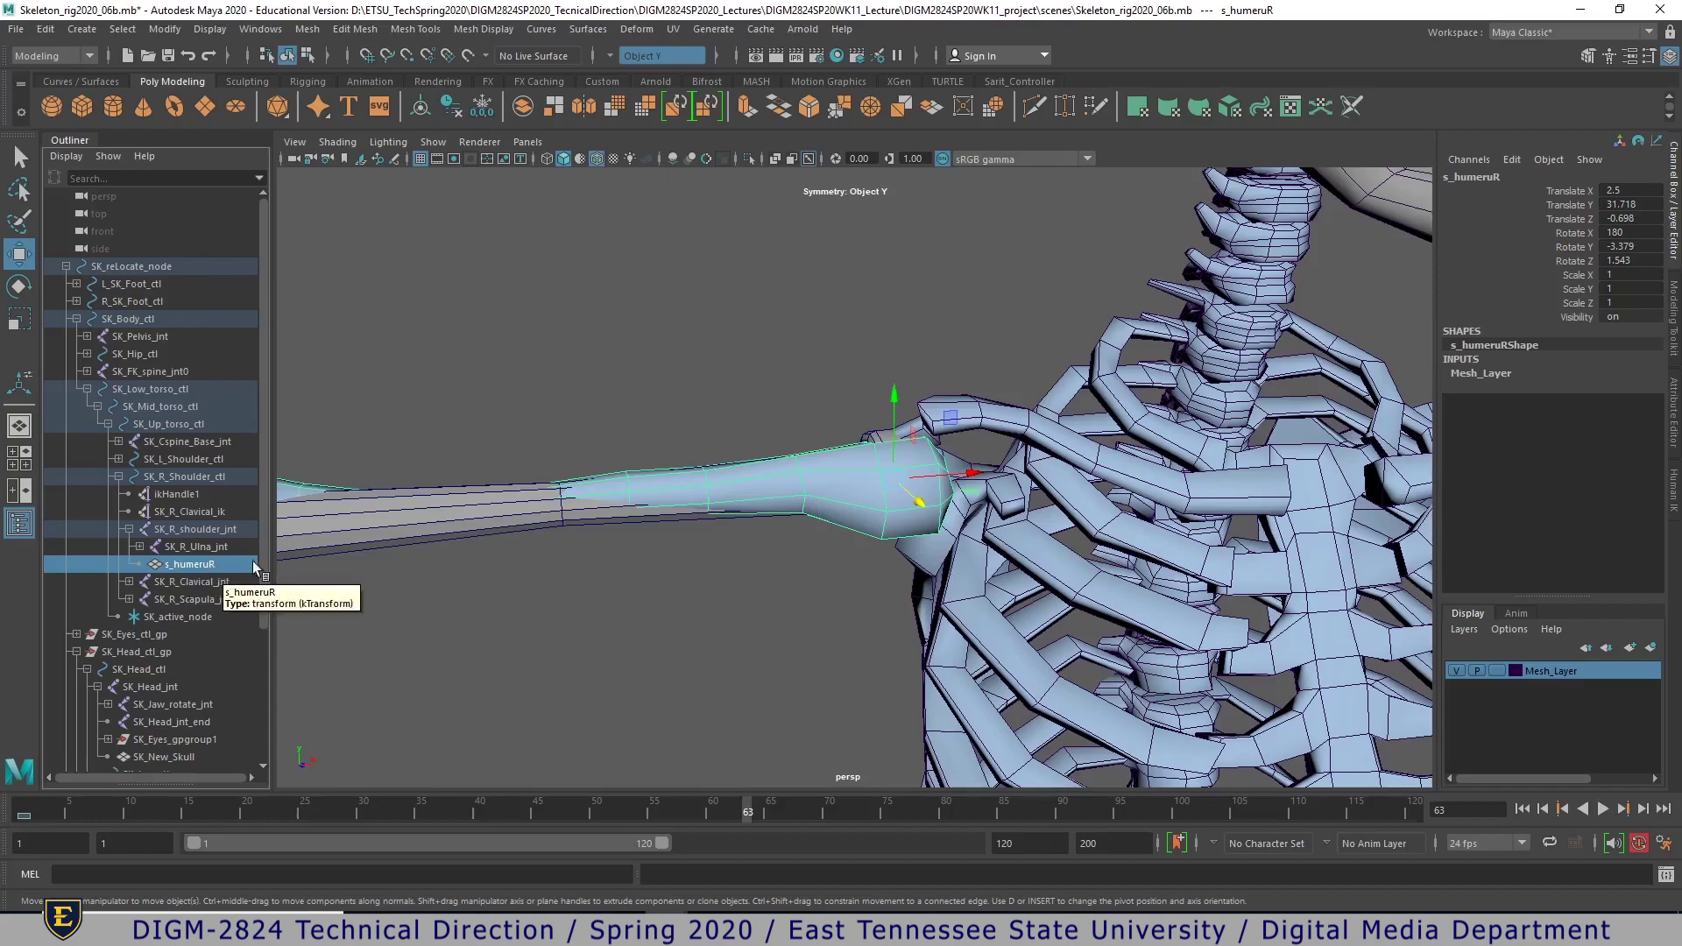
- Parent SK_R_Forarm_Mesh under SK_R_shoulder_jnt and delete the original right humerus mesh s_humeruR
{"action": "left_click_drag", "start_coordinate": [266, 591], "coordinate": [259, 732]}
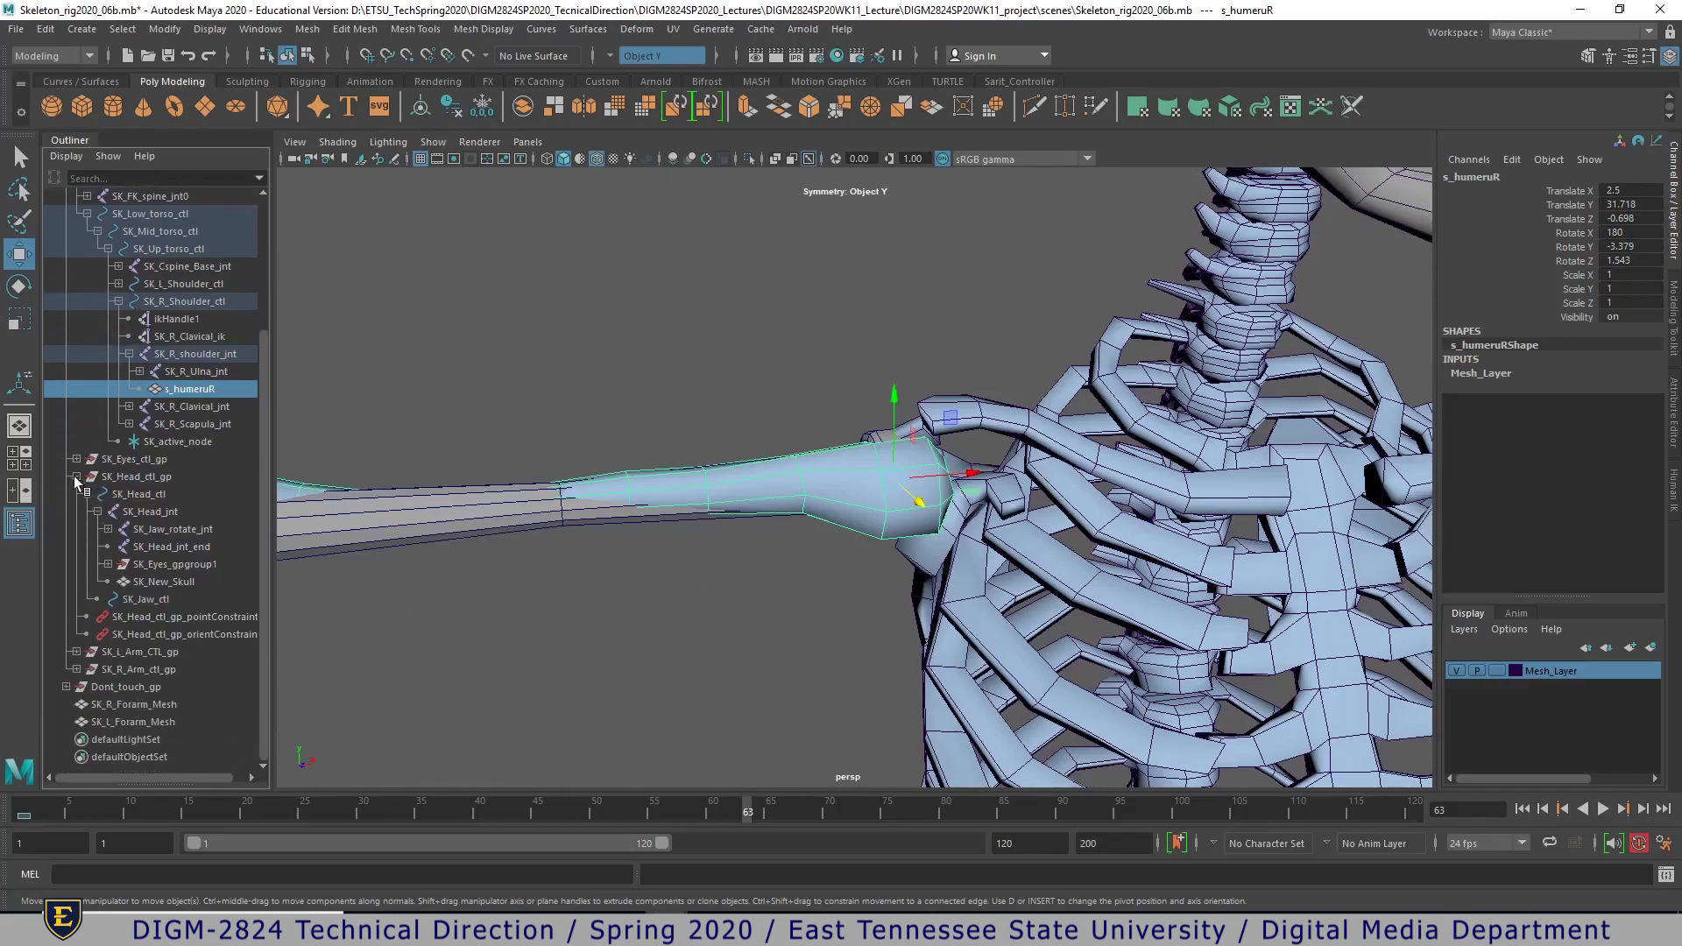
{"action": "scroll", "coordinate": [77, 476], "scroll_direction": "up", "scroll_amount": 3}
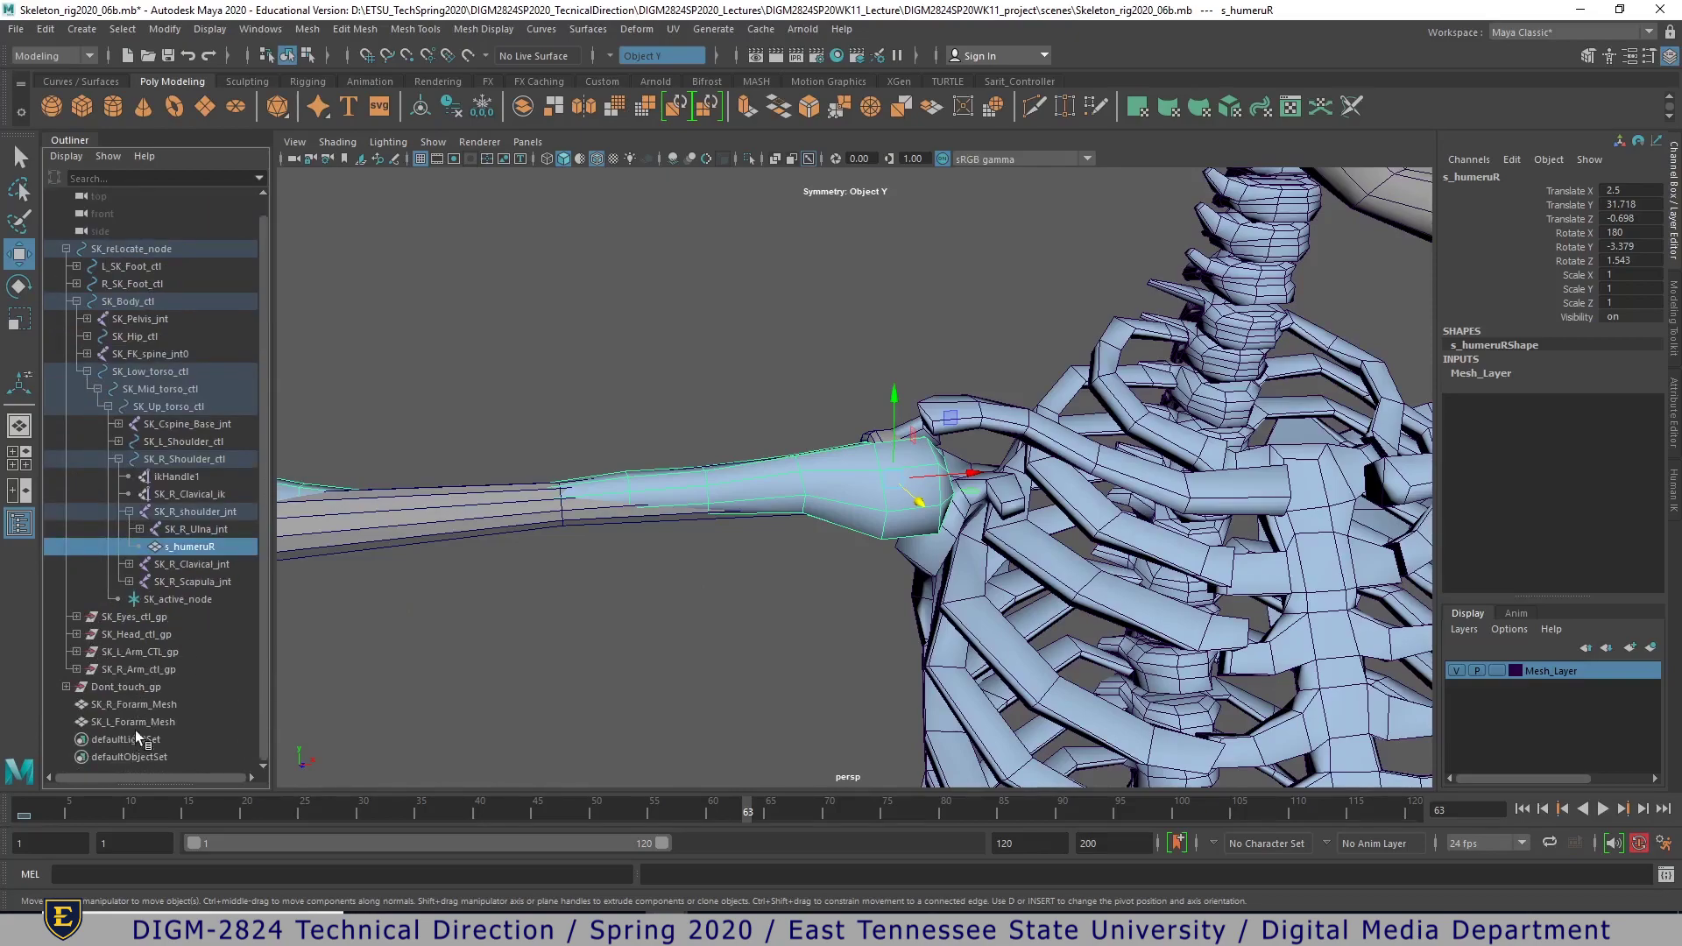
{"action": "left_click", "coordinate": [154, 704]}
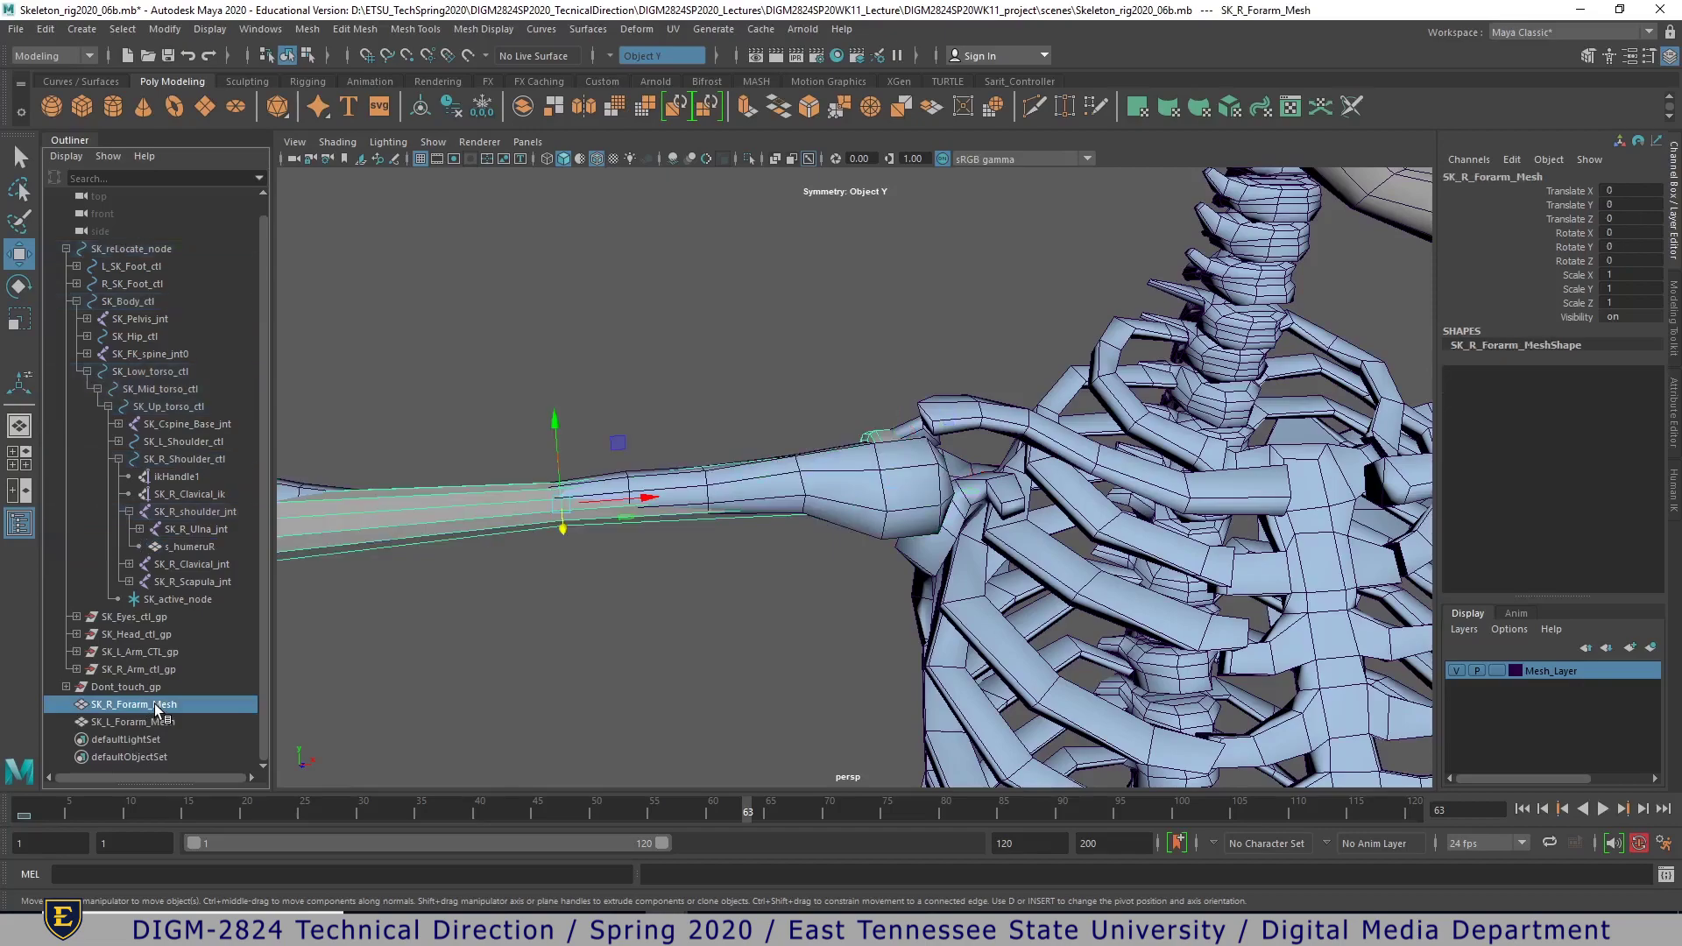
{"action": "left_click_drag", "start_coordinate": [154, 704], "coordinate": [190, 508]}
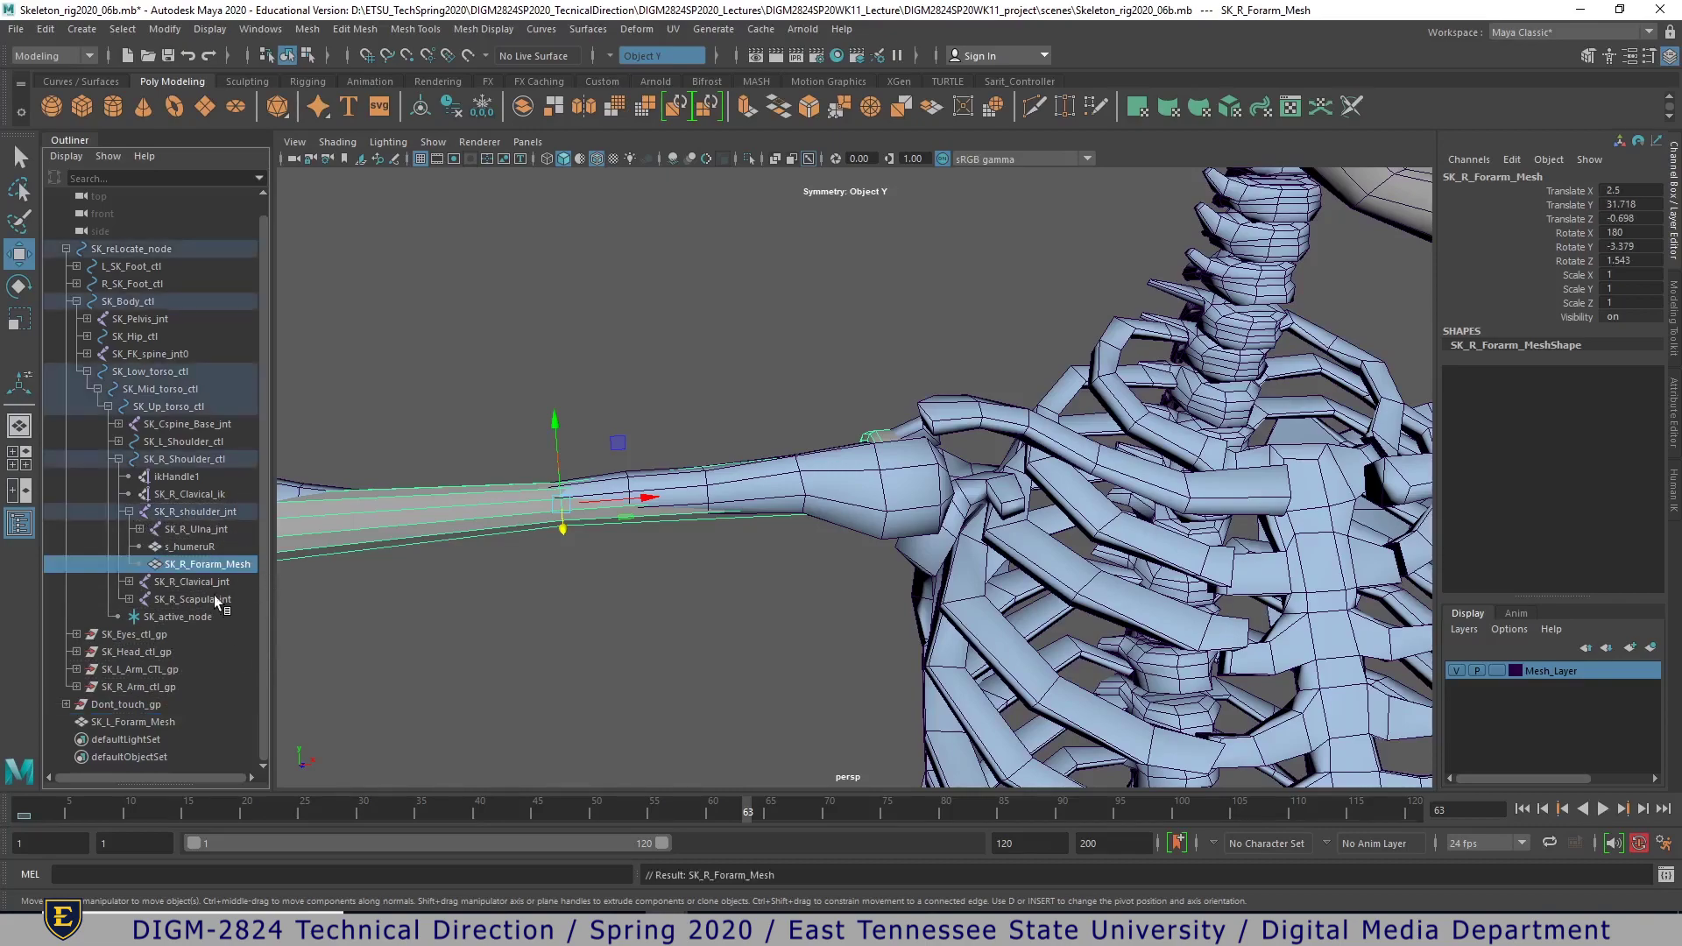
{"action": "left_click", "coordinate": [201, 548]}
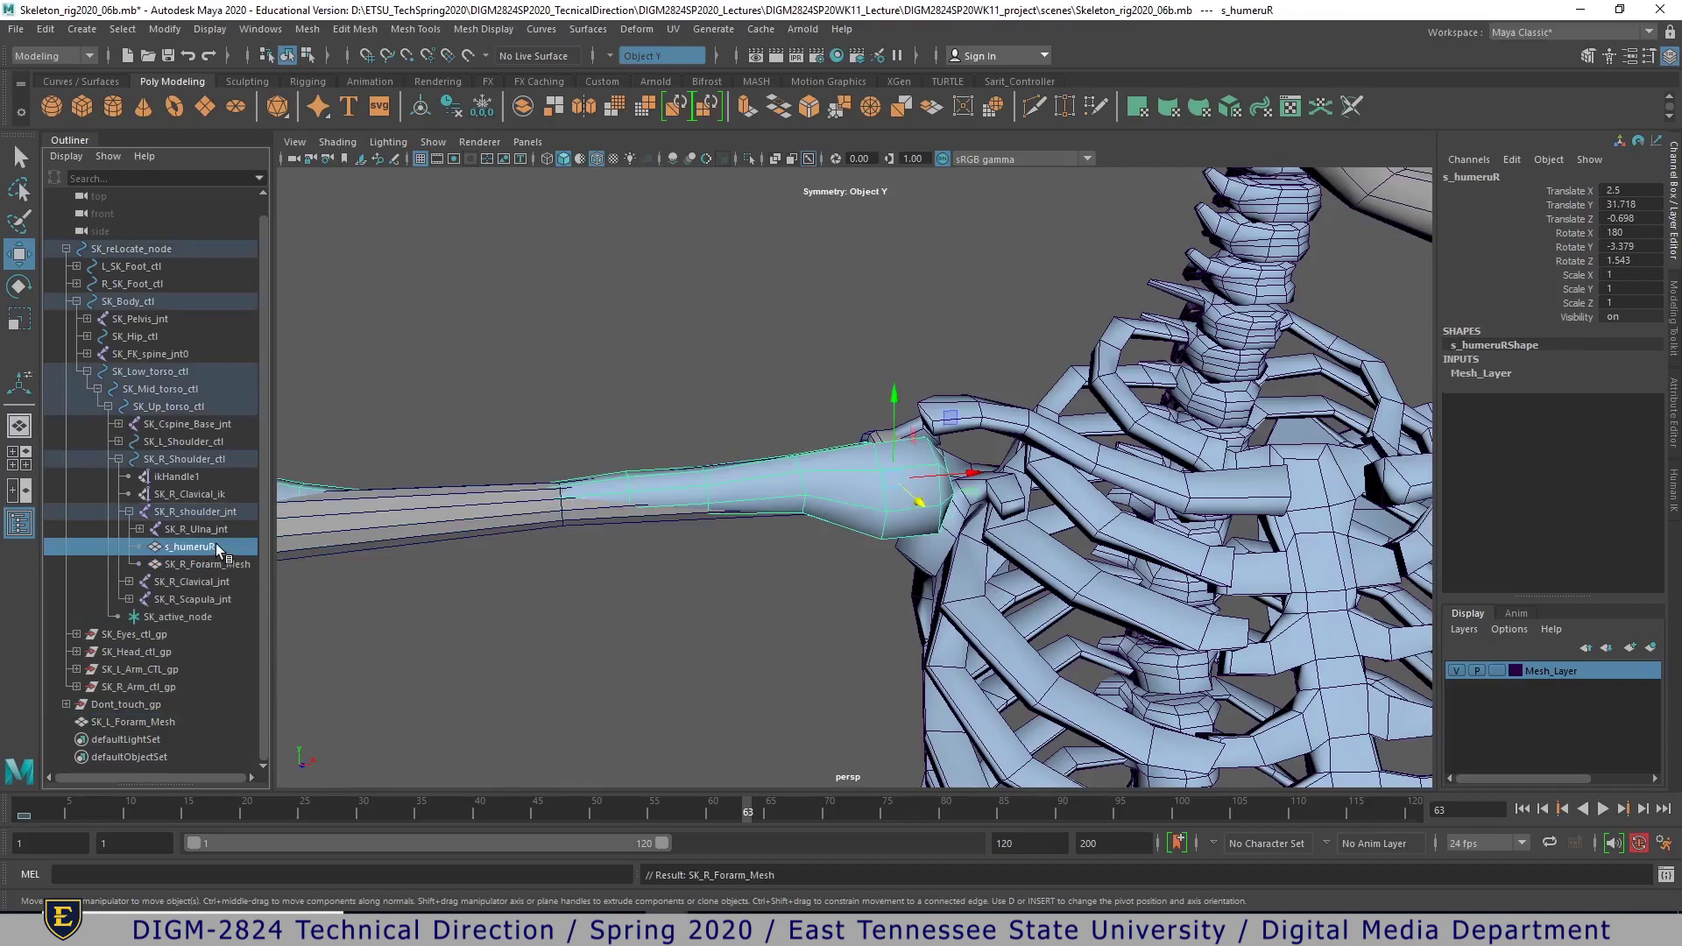
{"action": "key", "text": "Delete"}
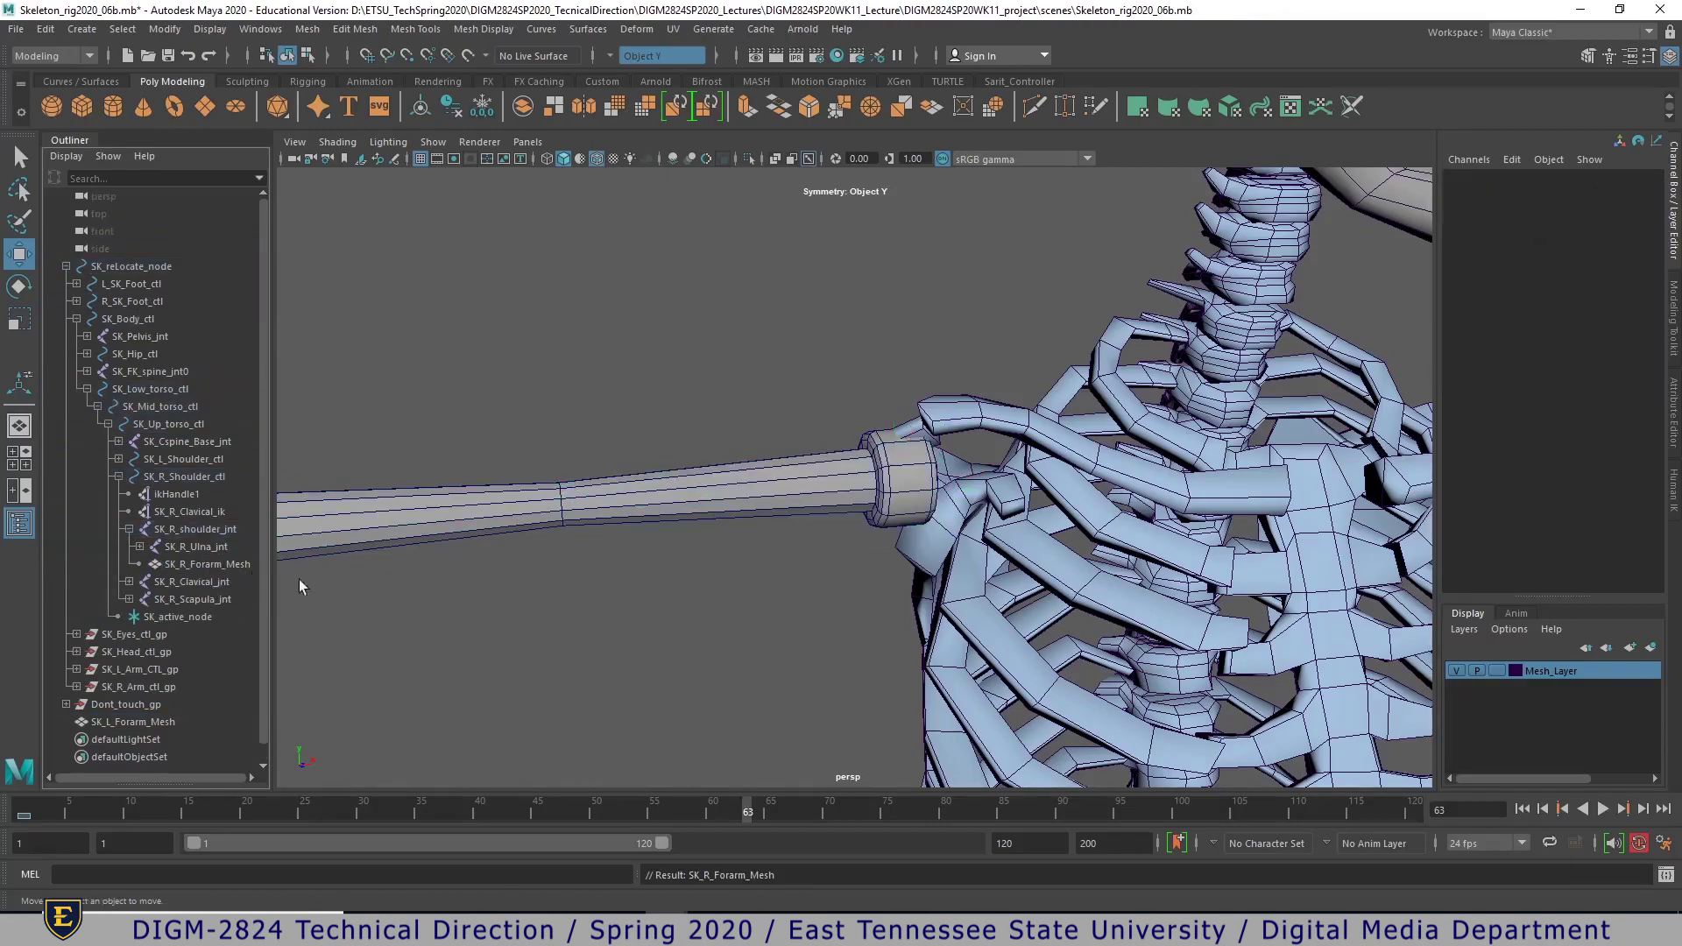
- Select the left humerus mesh s_humeruL and expand the hierarchy down to its place under SK_L_shoulder_jnt, collapsing SK_R_Shoulder_ctl
{"action": "right_click_drag", "start_coordinate": [673, 613], "coordinate": [371, 580], "text": "alt"}
{"action": "left_click_drag", "start_coordinate": [1125, 672], "coordinate": [873, 648], "text": "alt"}
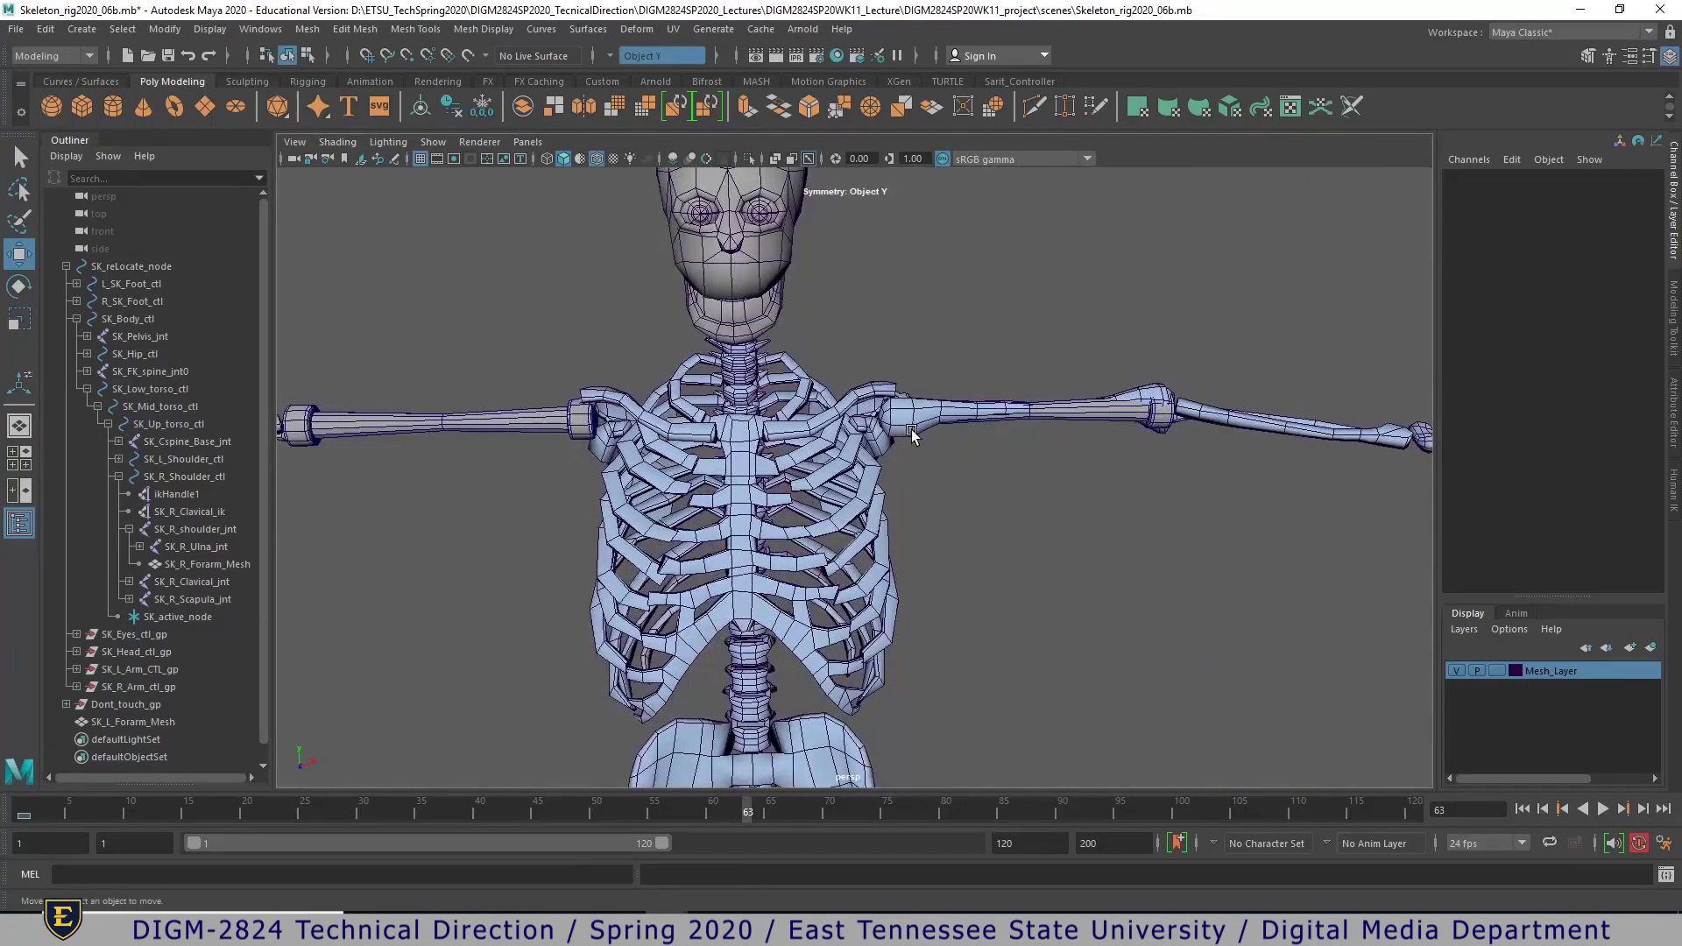
{"action": "left_click", "coordinate": [913, 435]}
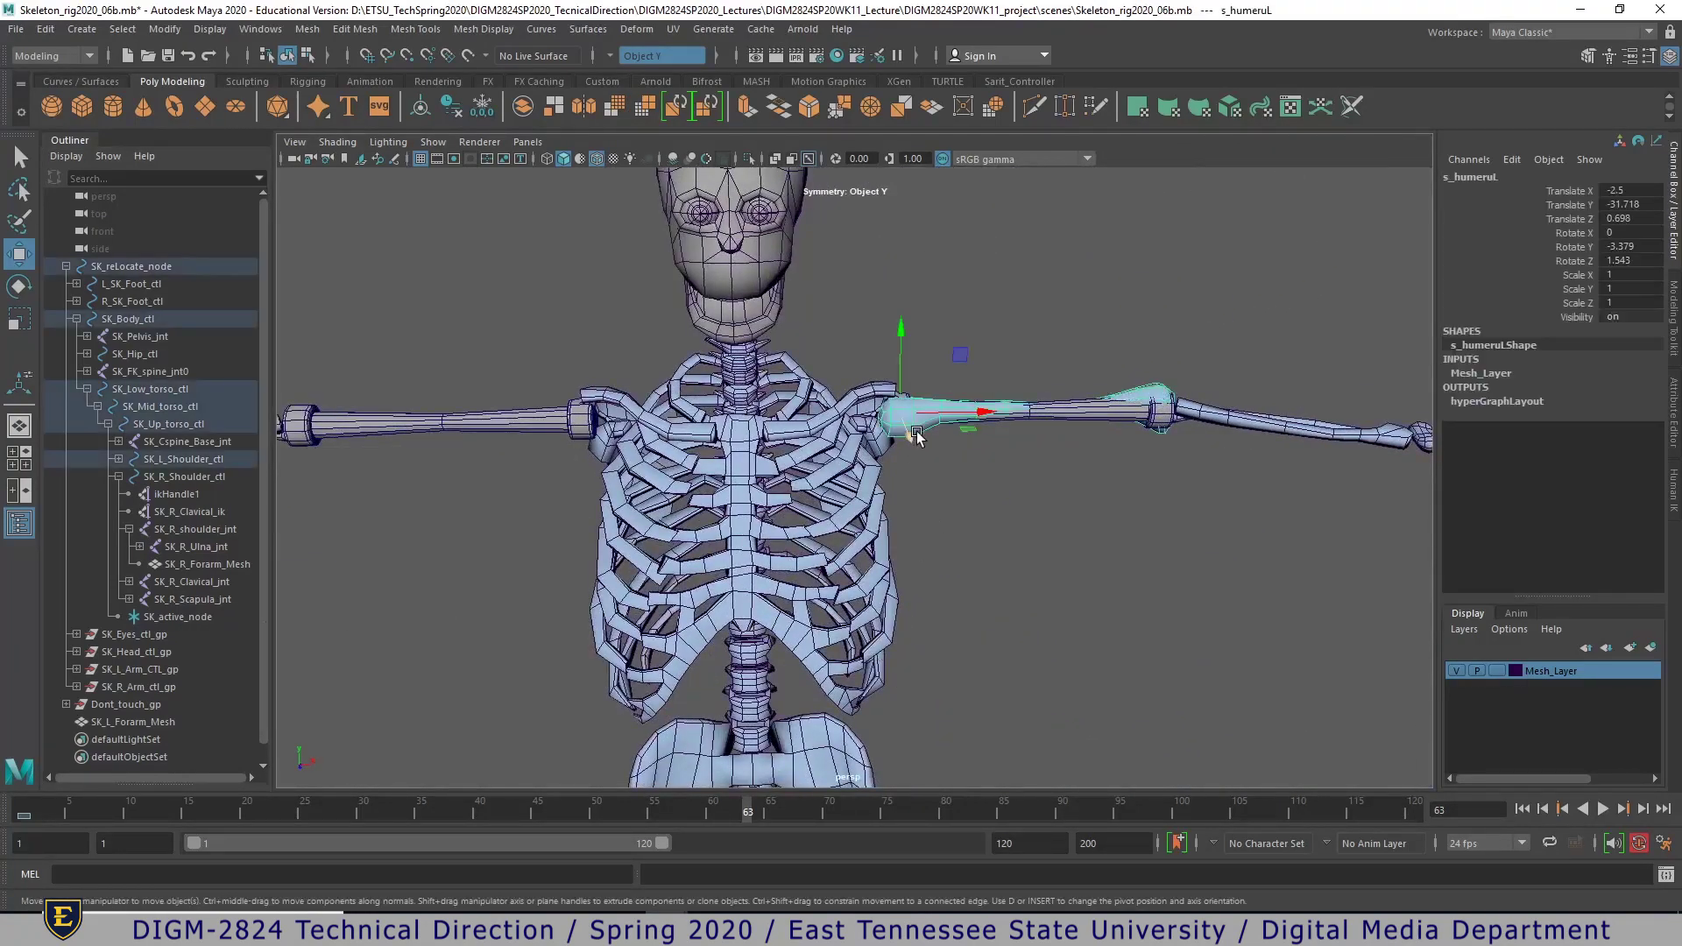
{"action": "left_click", "coordinate": [136, 477]}
{"action": "left_click", "coordinate": [119, 477]}
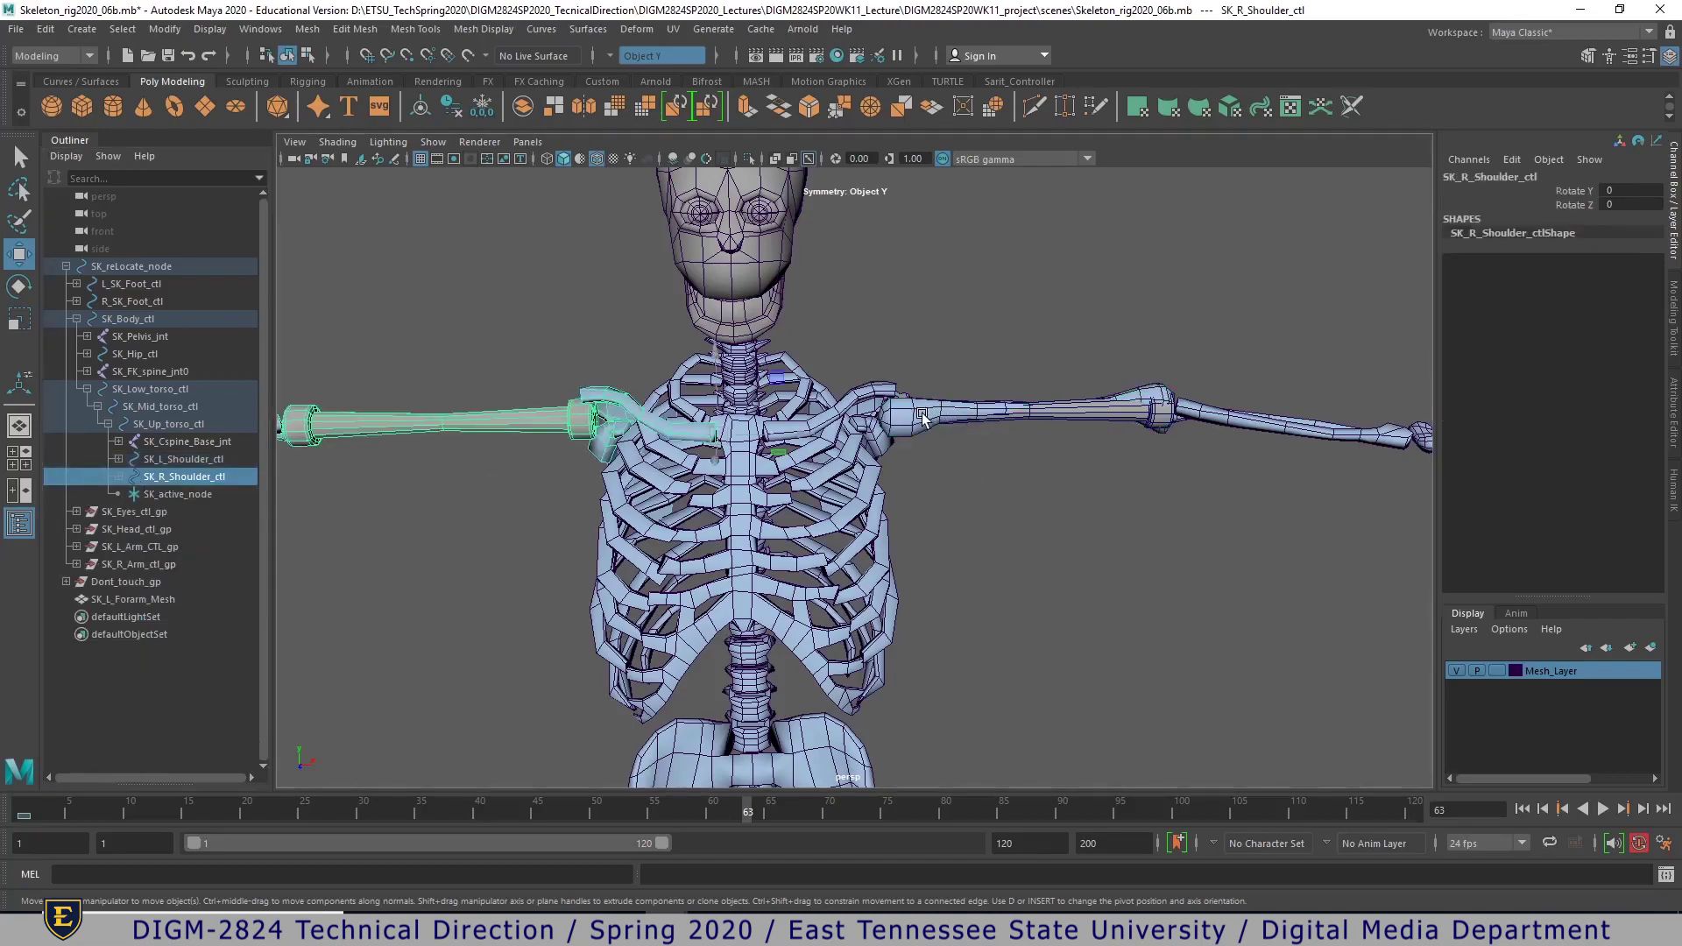
{"action": "left_click", "coordinate": [930, 410]}
{"action": "left_click", "coordinate": [119, 459]}
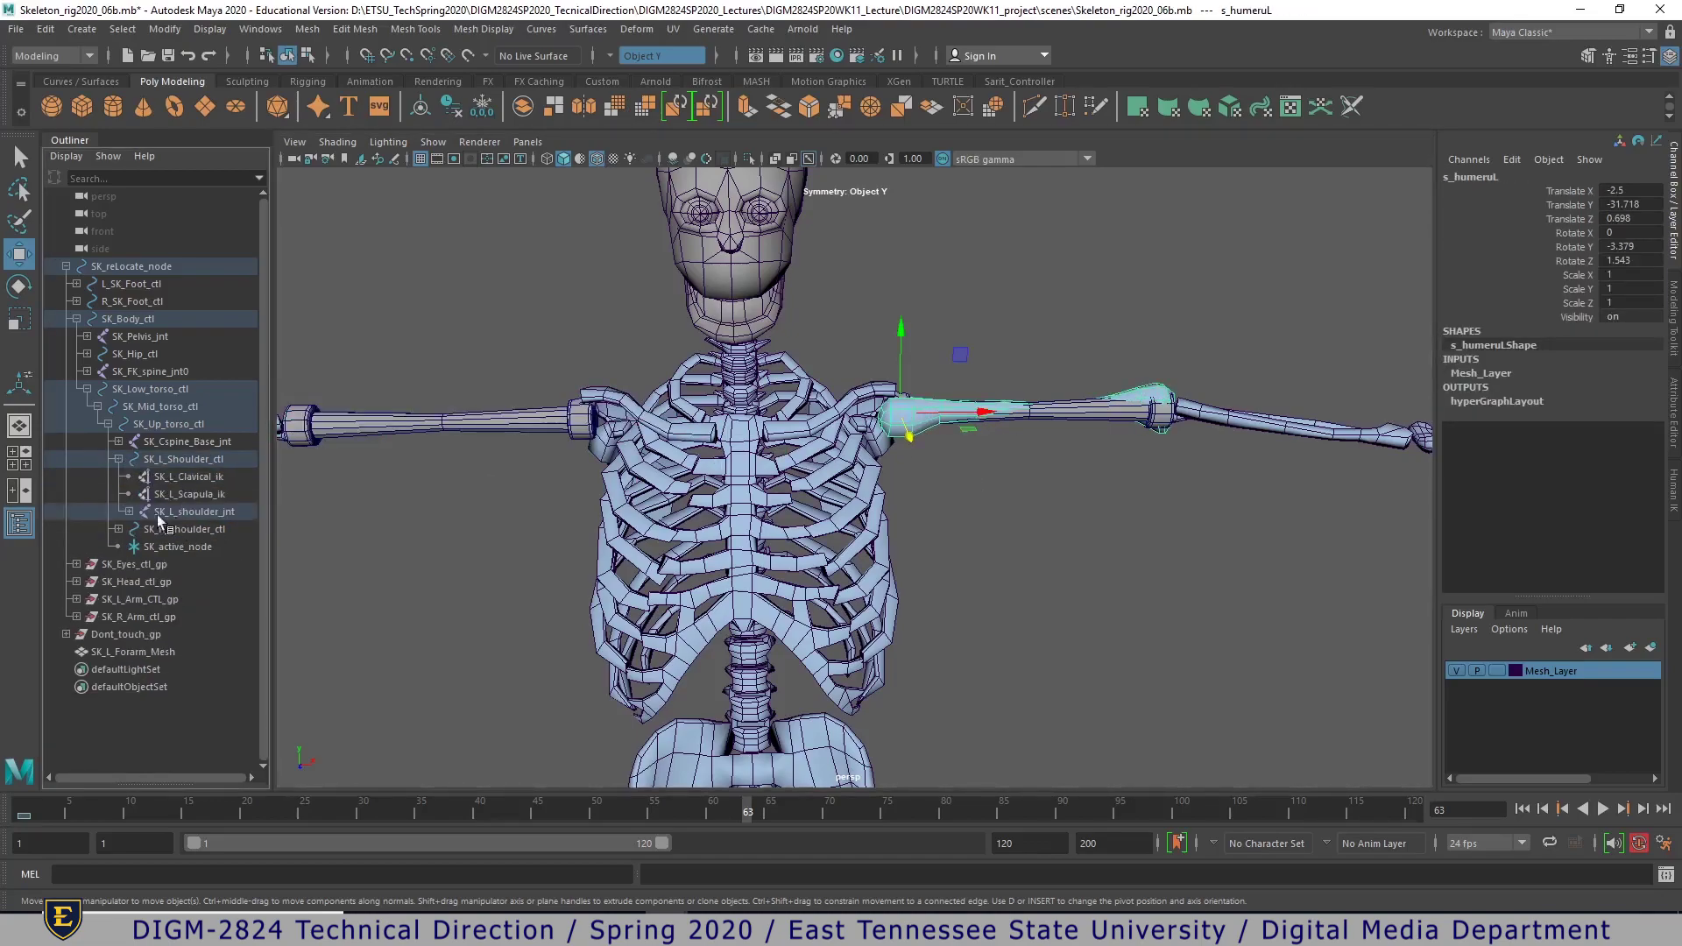
{"action": "left_click", "coordinate": [129, 512]}
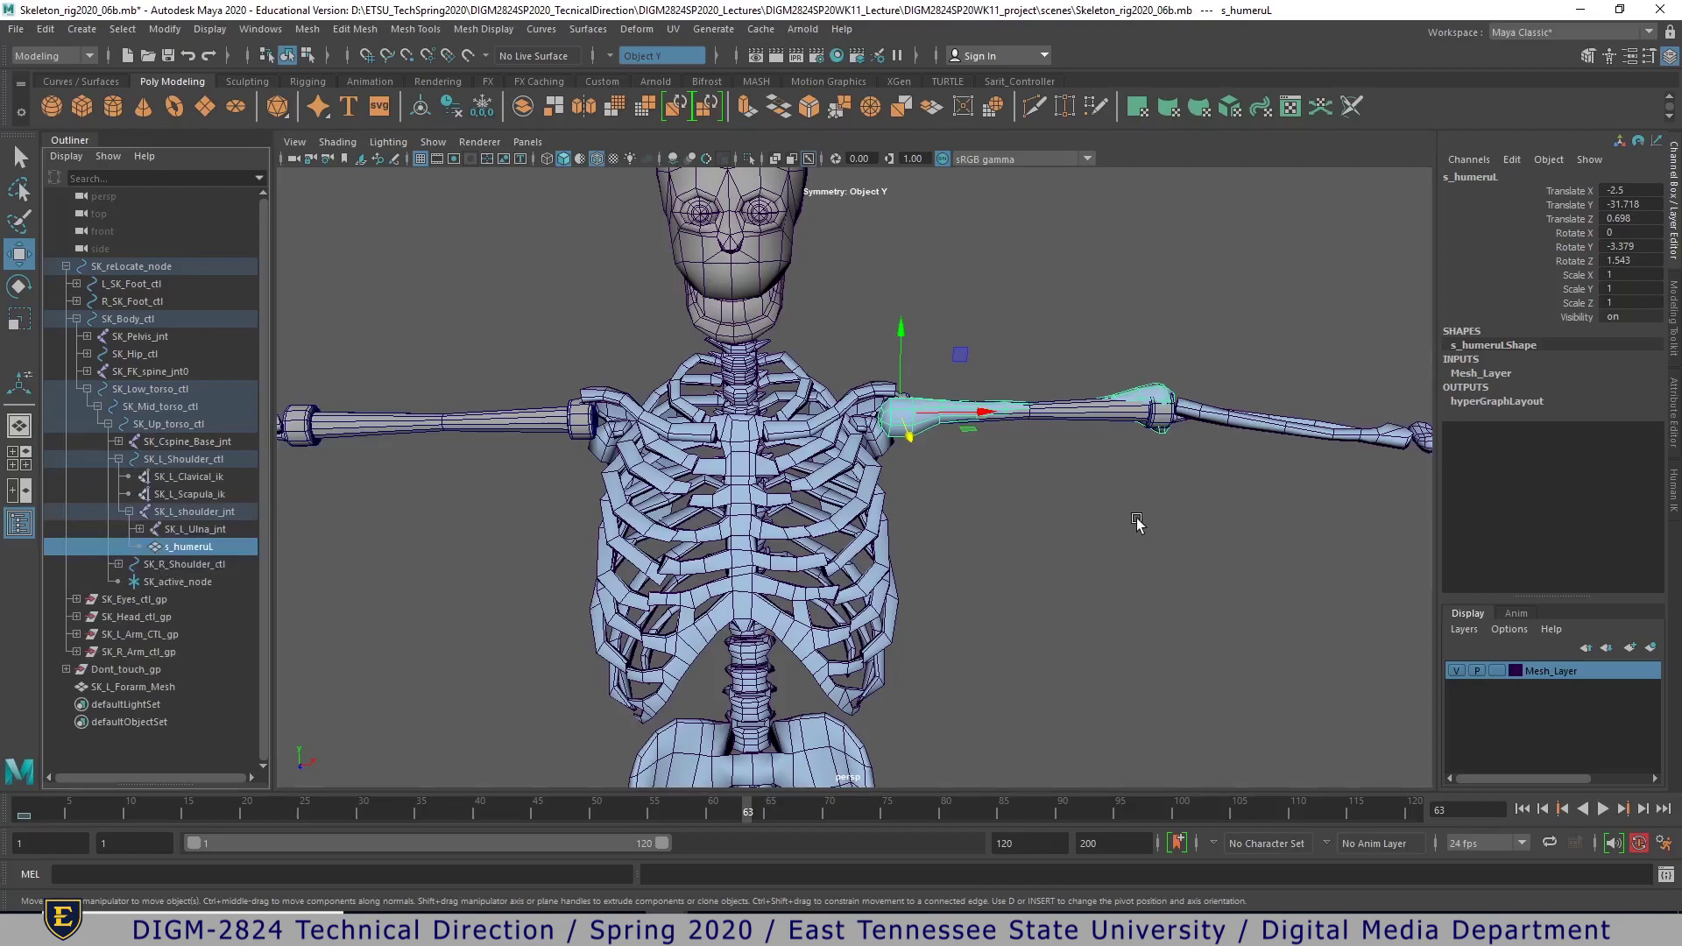
- Parent SK_L_Forarm_Mesh under SK_L_shoulder_jnt and delete the original left humerus mesh s_humeruL
{"action": "left_click", "coordinate": [1102, 418]}
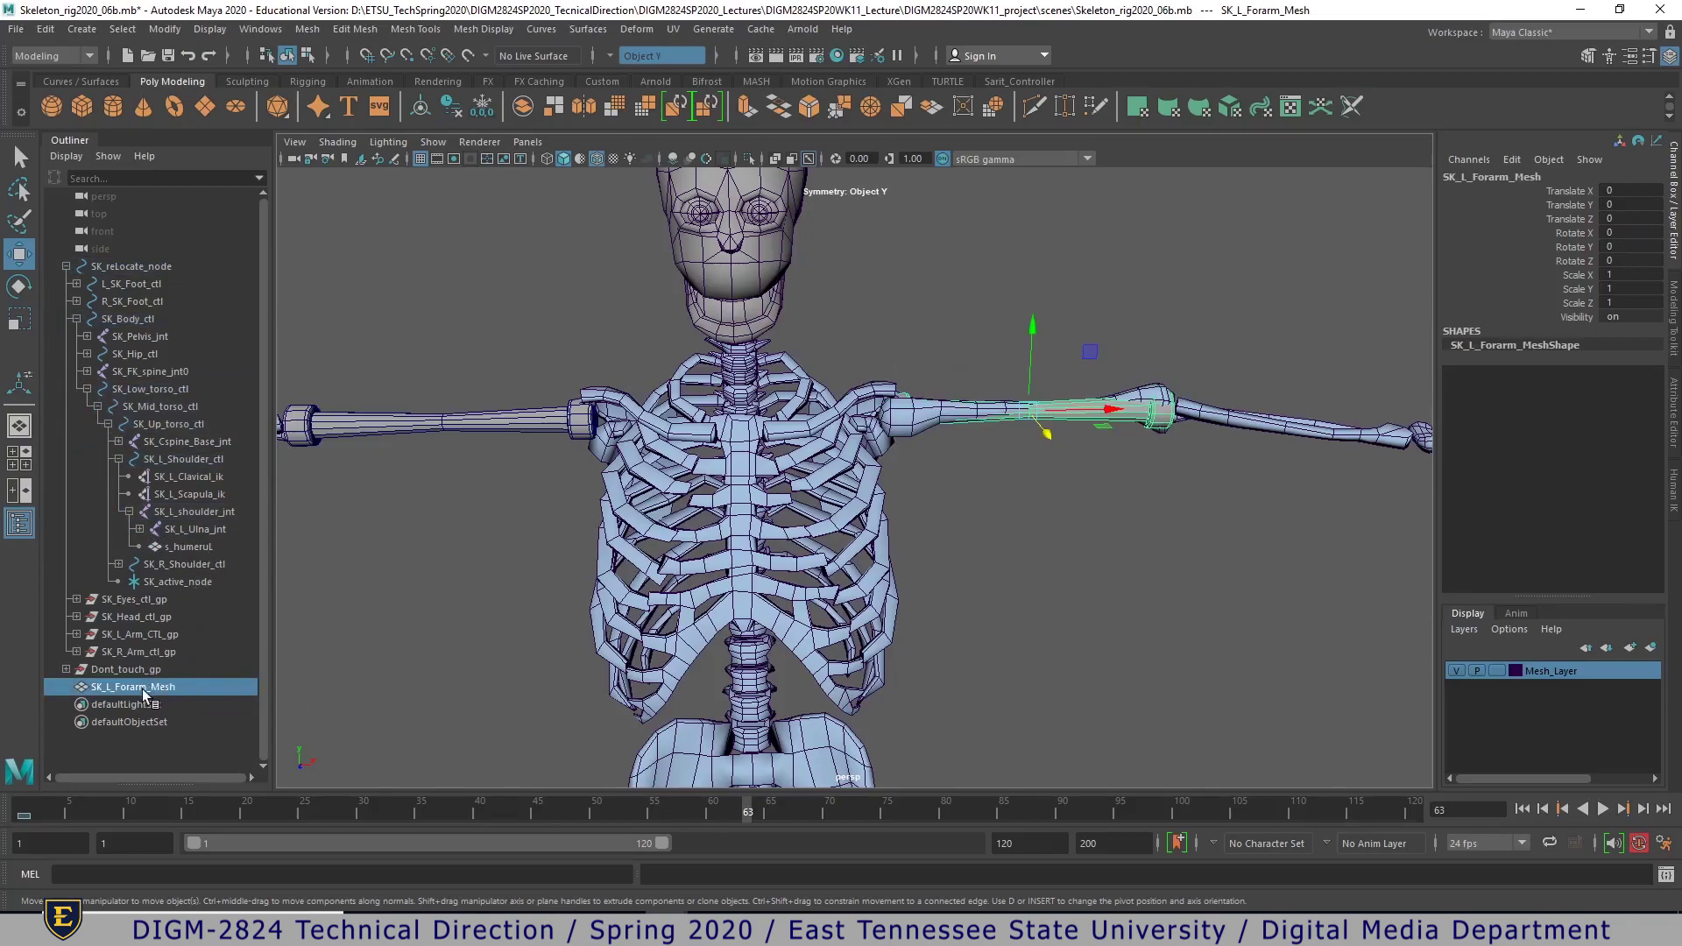
{"action": "middle_click_drag", "start_coordinate": [143, 690], "coordinate": [205, 553]}
{"action": "left_click", "coordinate": [193, 548]}
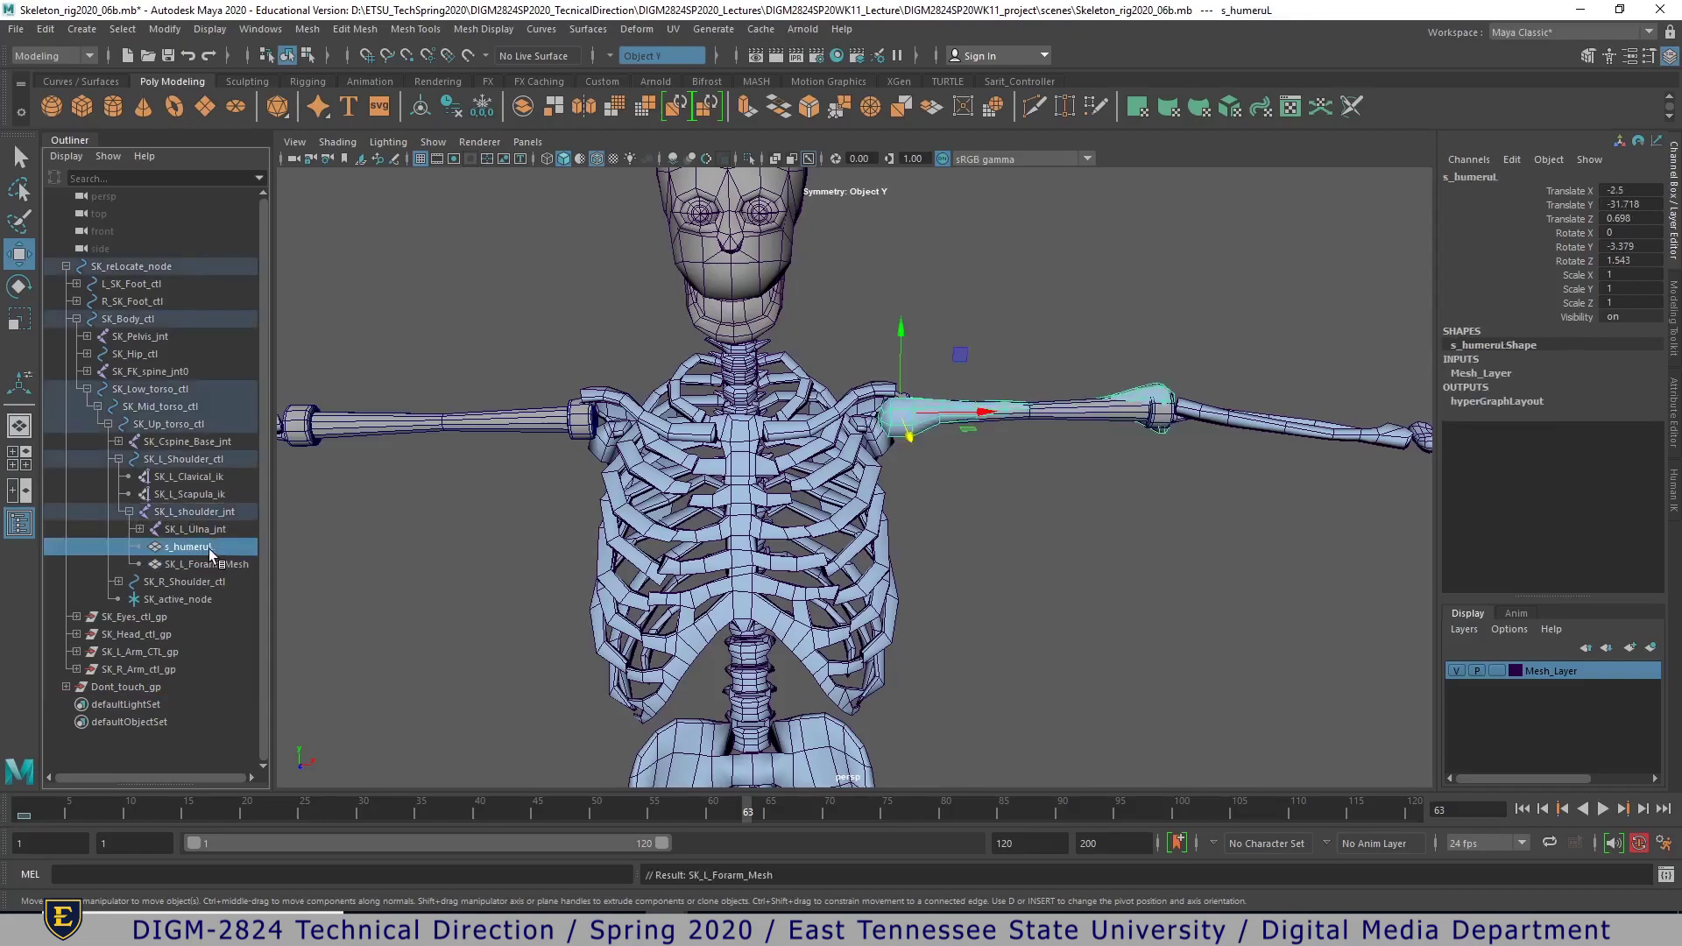
{"action": "double_click", "coordinate": [209, 550]}
{"action": "left_click_drag", "start_coordinate": [213, 548], "coordinate": [178, 549]}
{"action": "left_click", "coordinate": [152, 547]}
{"action": "key", "text": "Delete"}
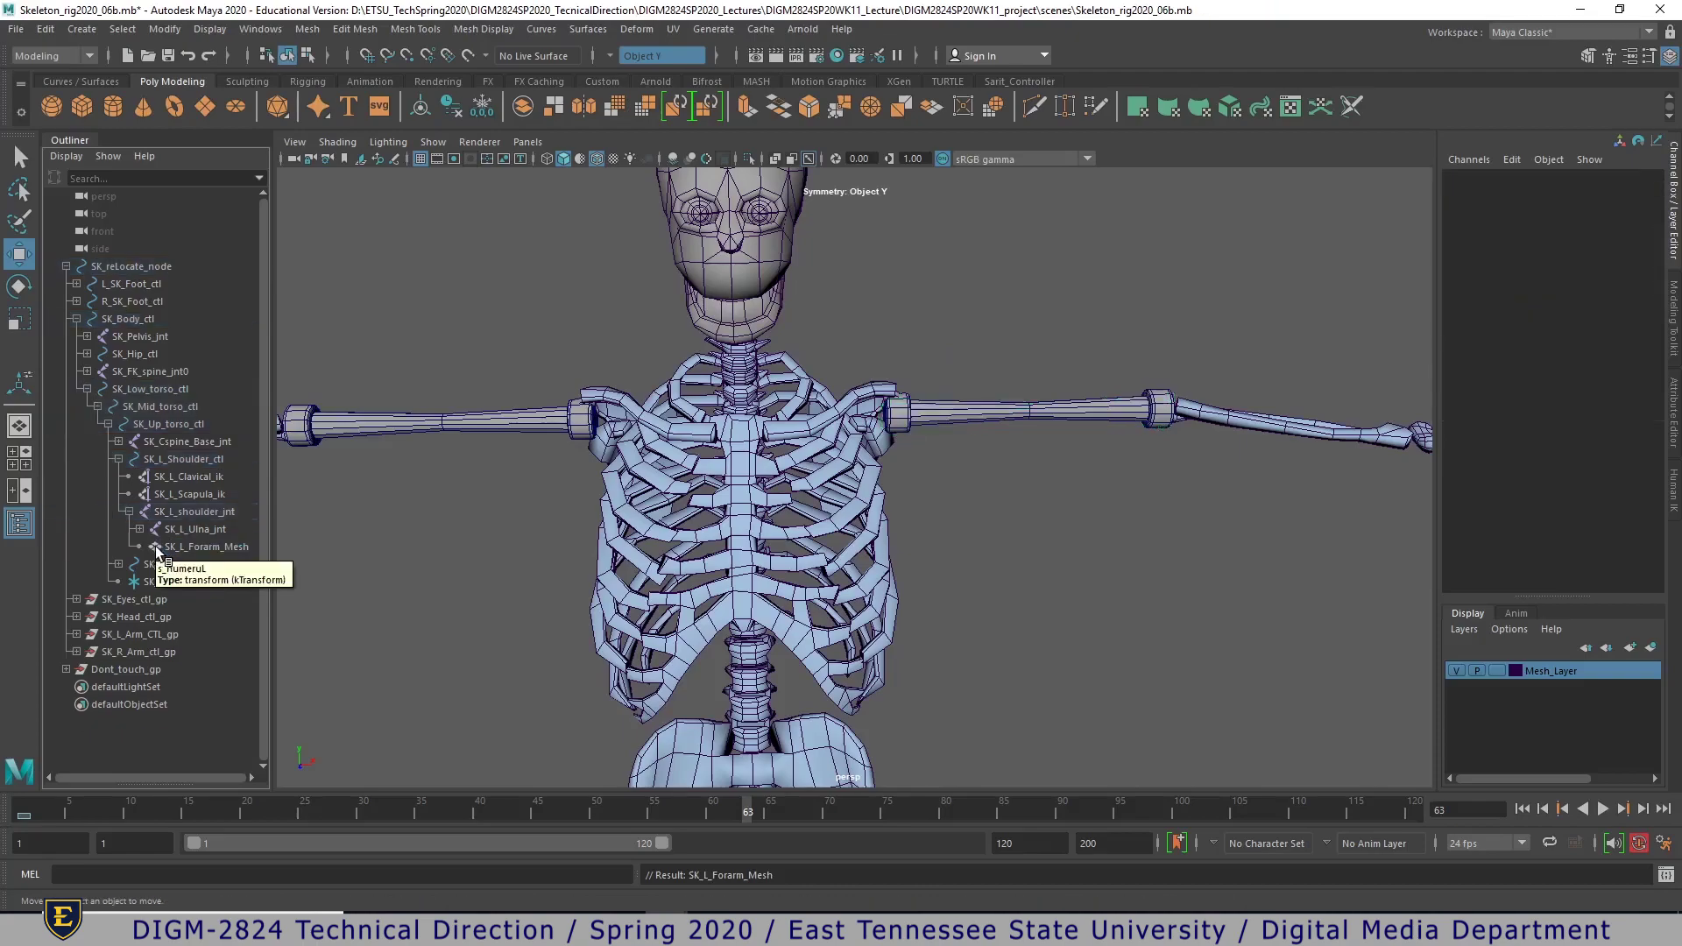
- Rename SK_L_Forarm_Mesh to SK_L_humeru_Mesh
{"action": "left_click", "coordinate": [208, 550]}
{"action": "left_click", "coordinate": [224, 551]}
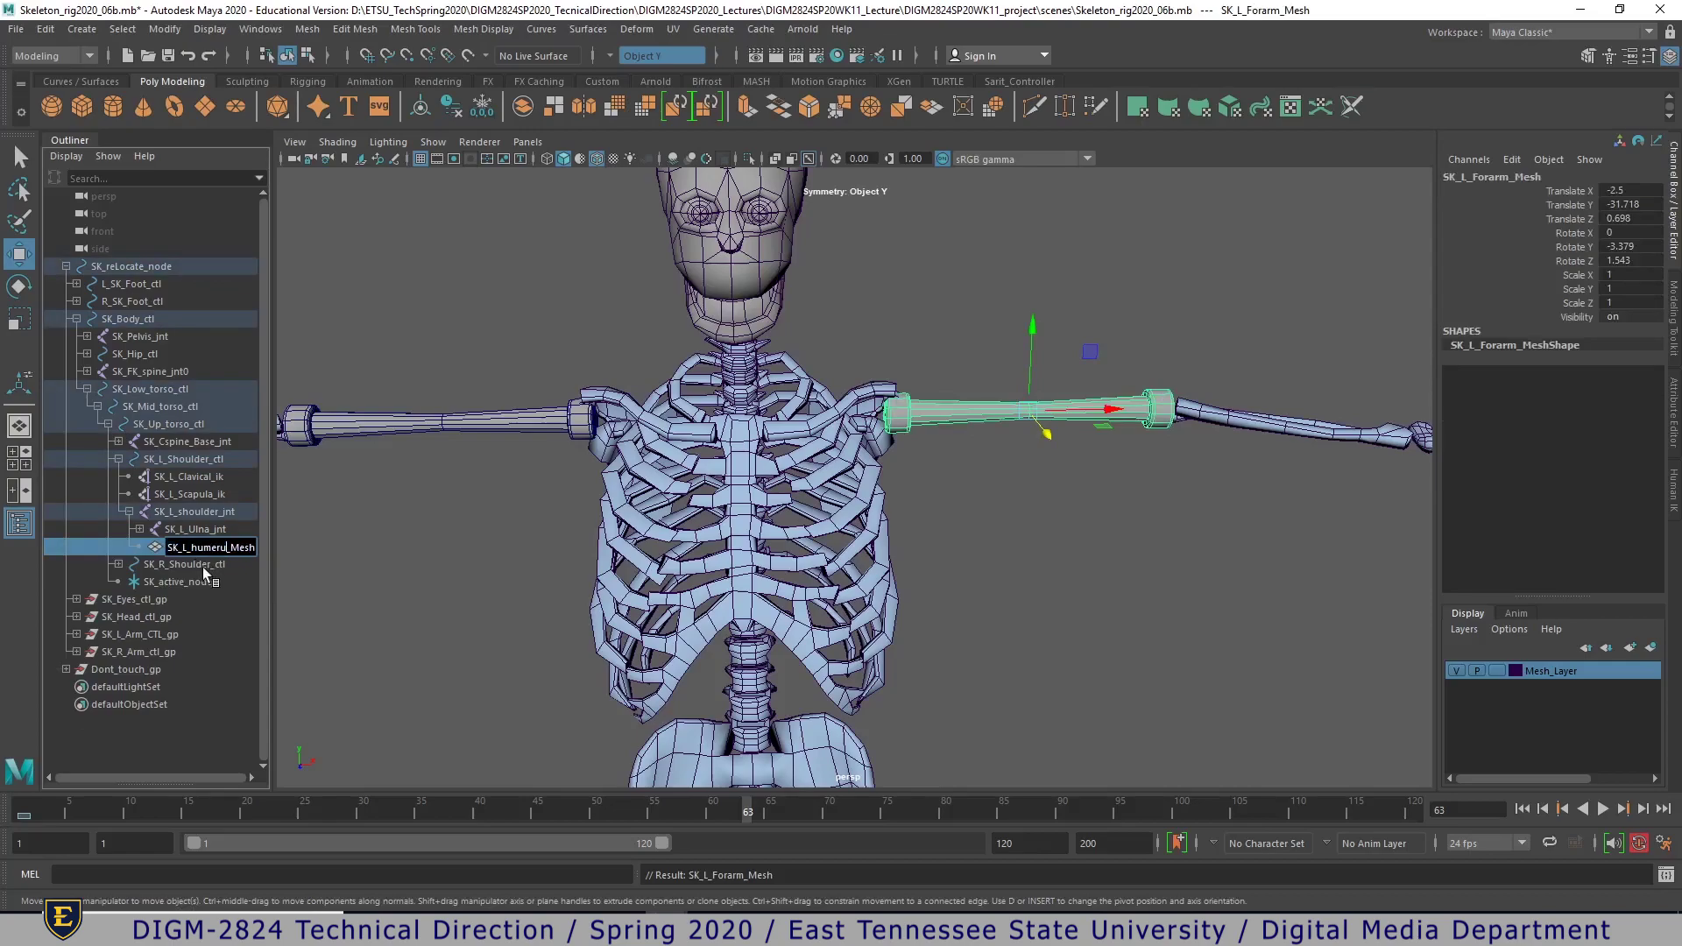
{"action": "left_click", "coordinate": [240, 569]}
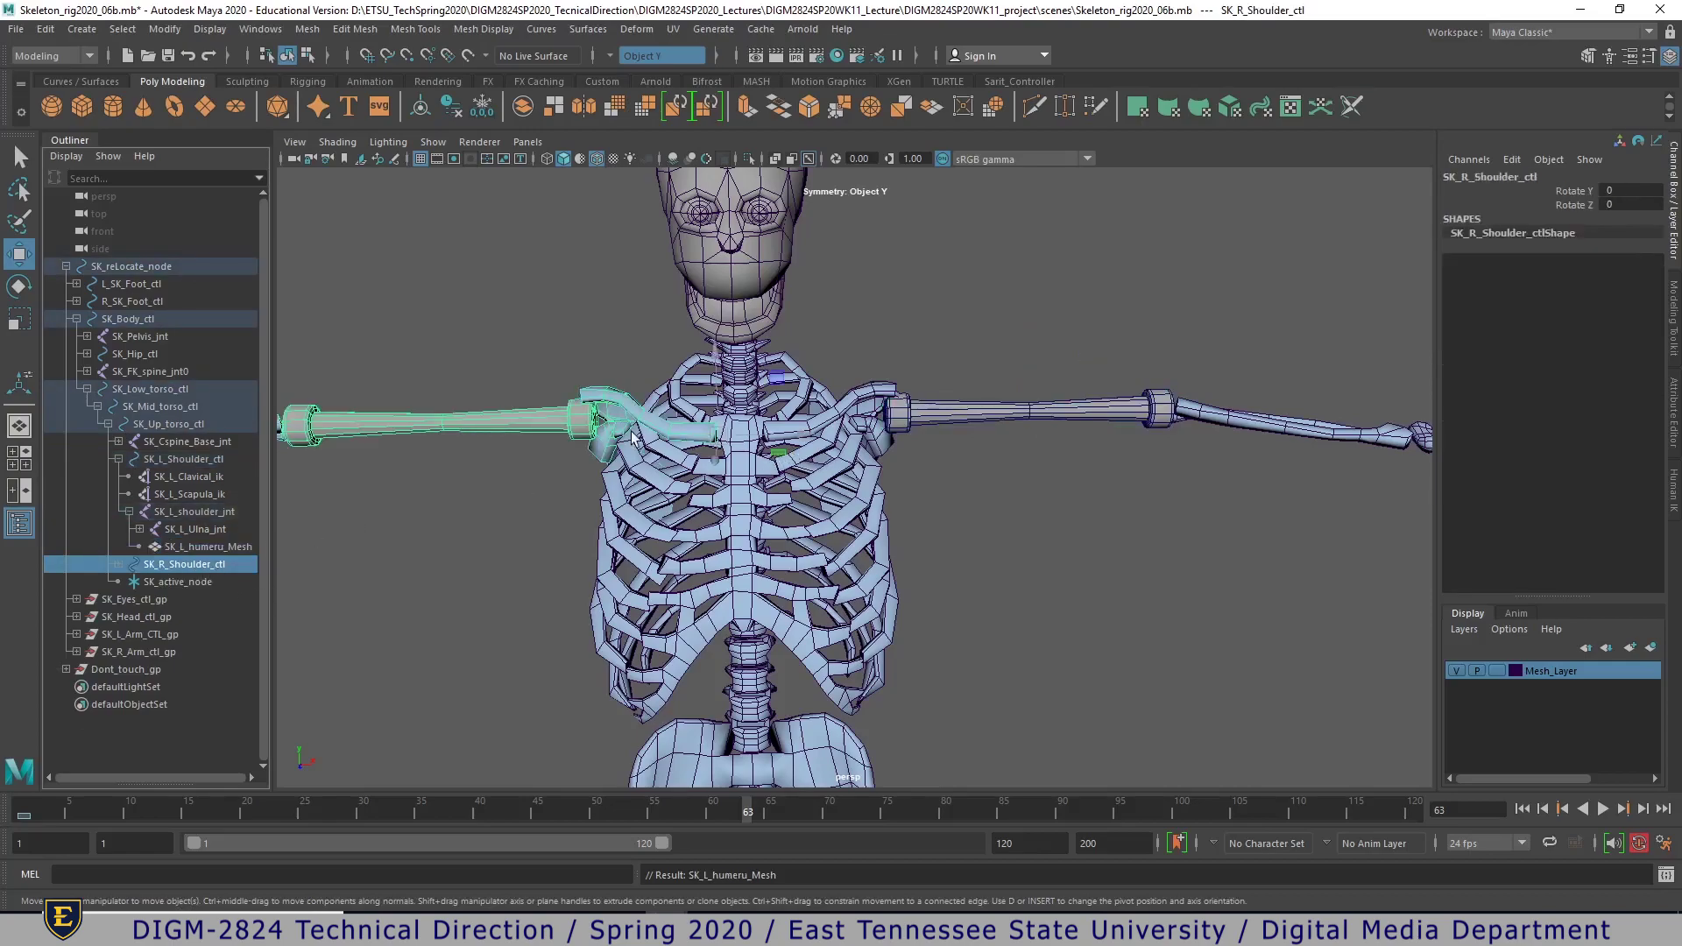
- Find the right upper arm mesh under SK_R_shoulder_jnt and rename it SK_R_humeru_Mesh
{"action": "left_click", "coordinate": [529, 428]}
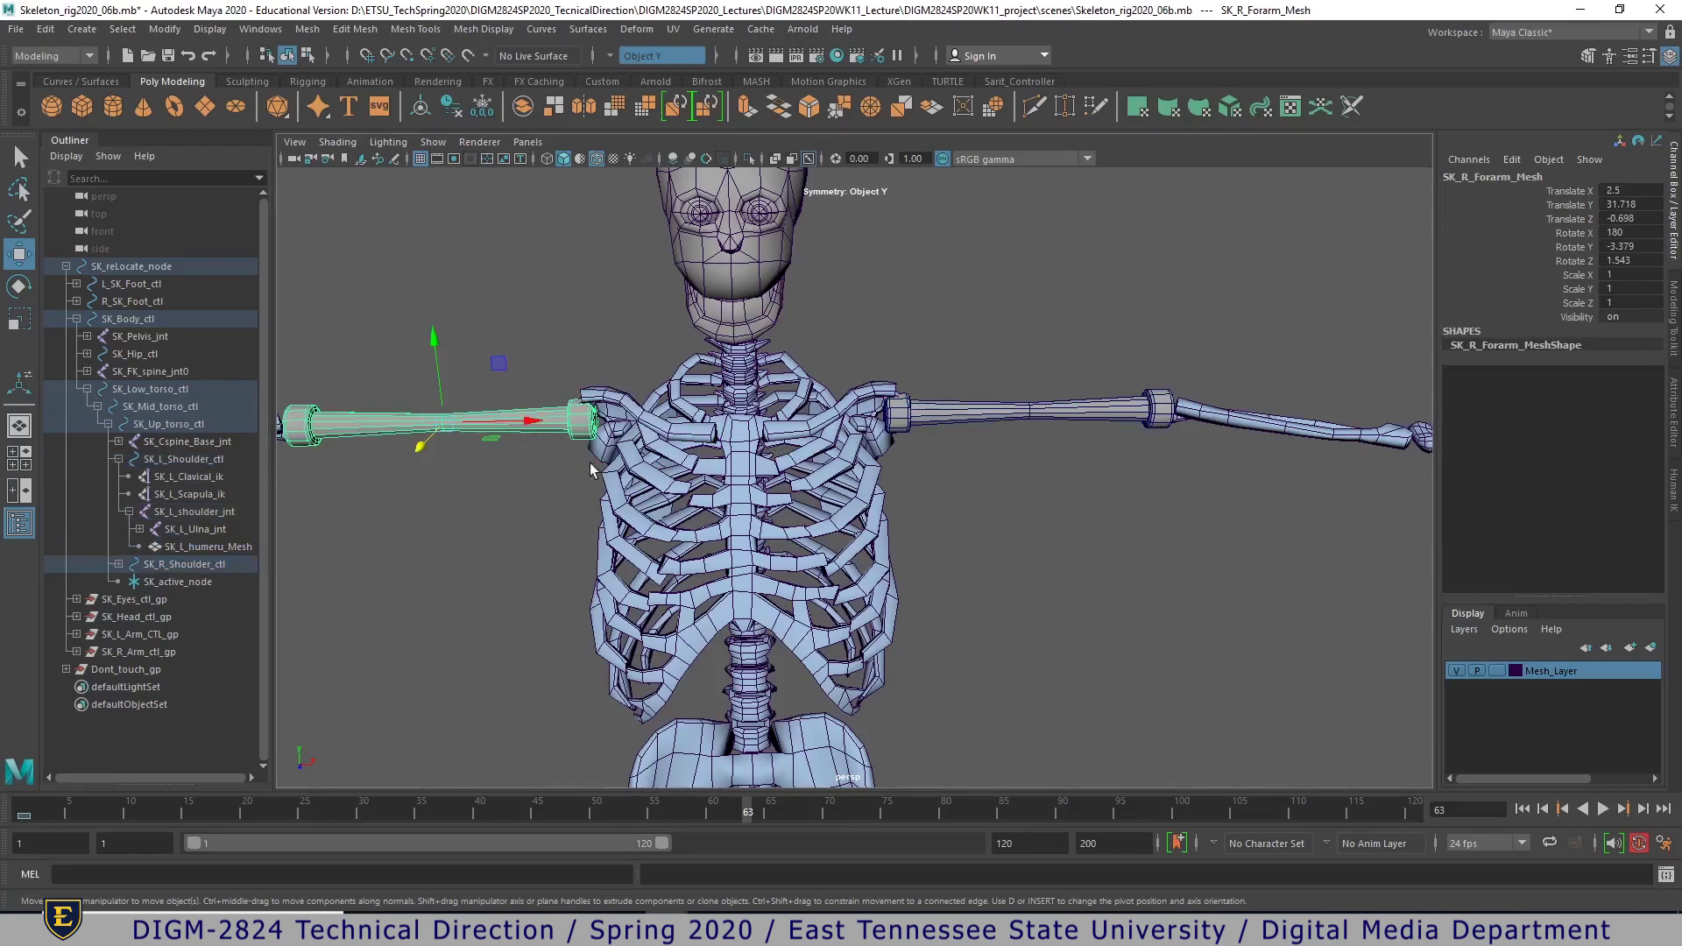
{"action": "left_click", "coordinate": [916, 424]}
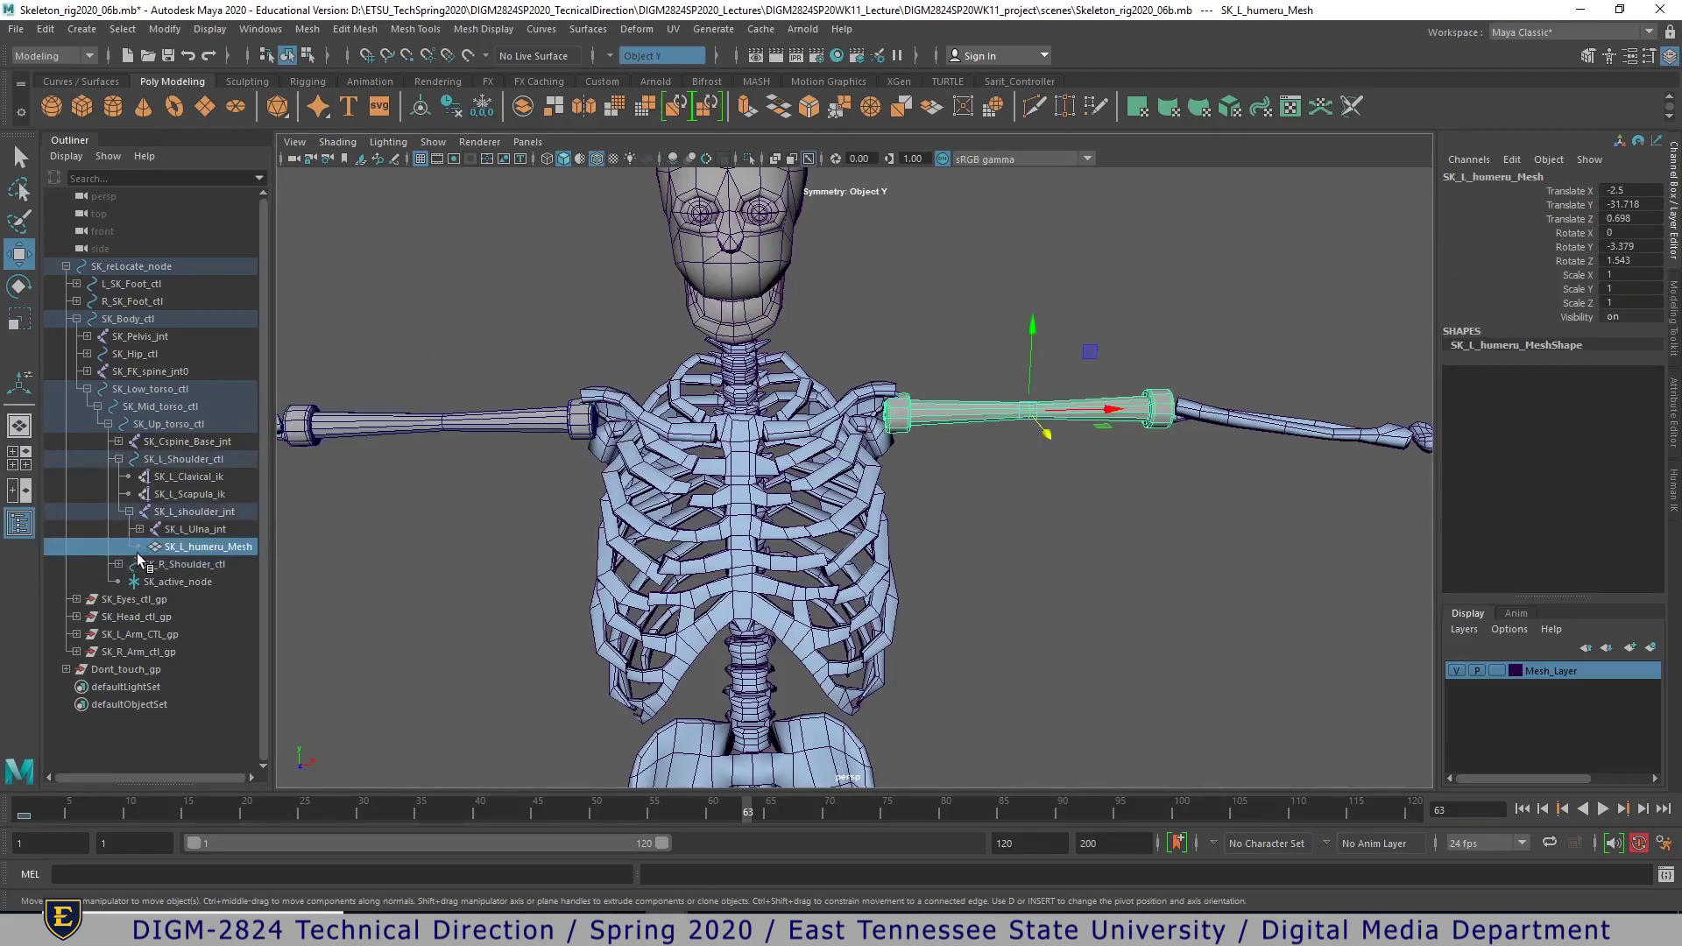
{"action": "left_click", "coordinate": [515, 434]}
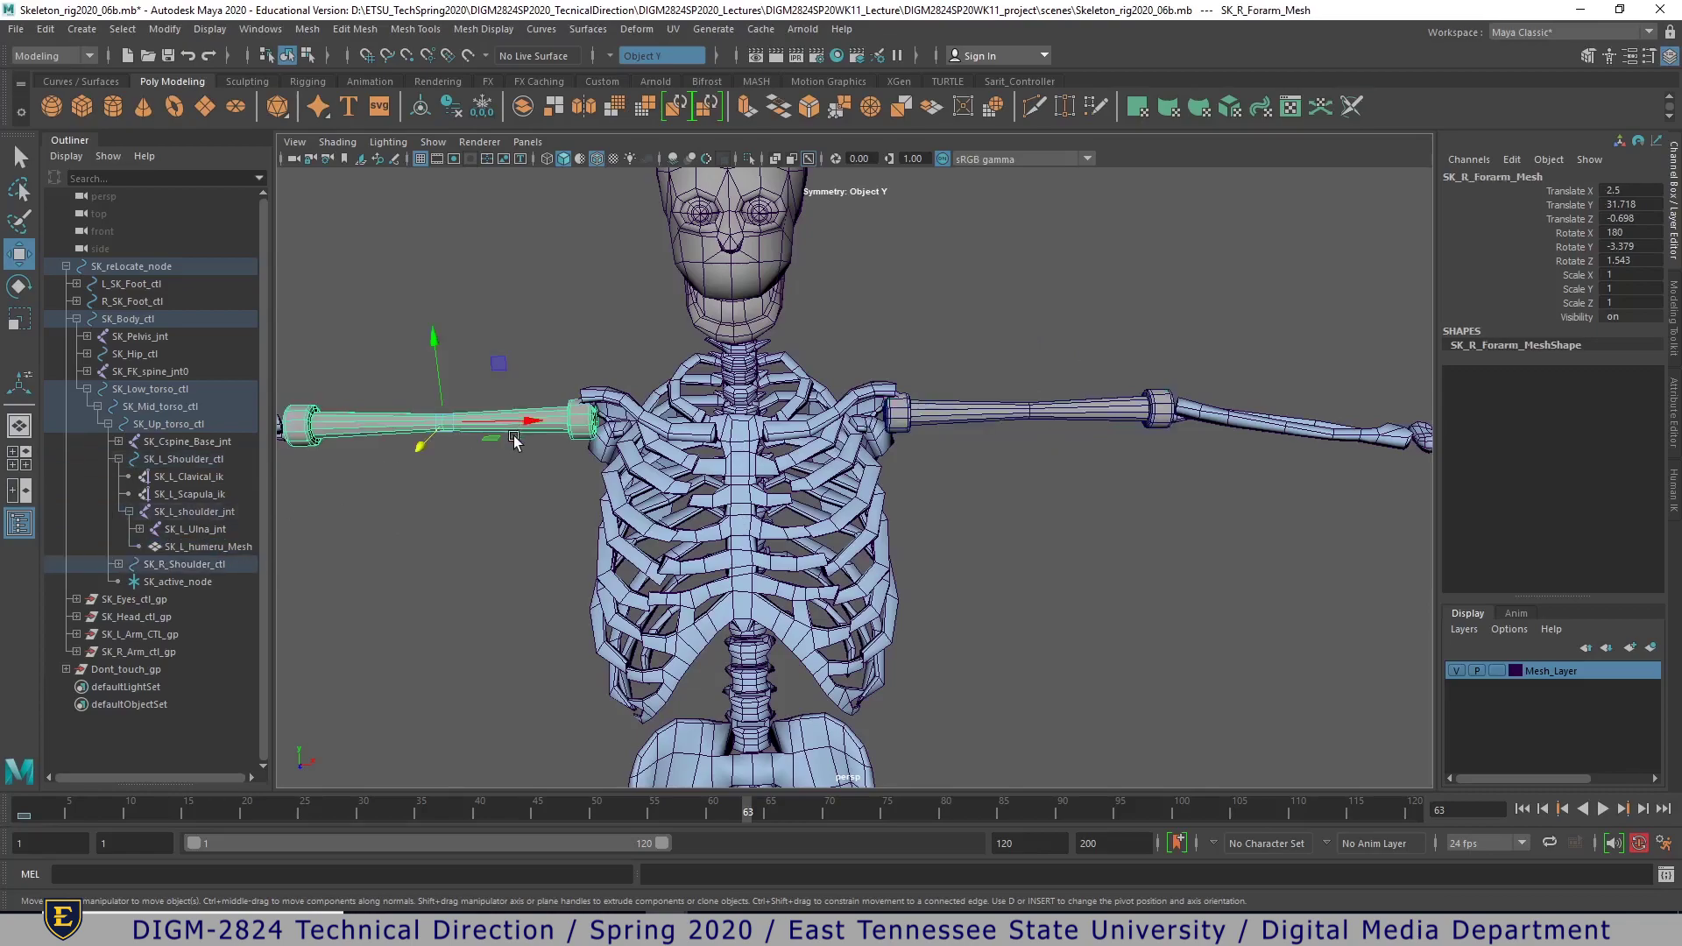
{"action": "left_click", "coordinate": [118, 565]}
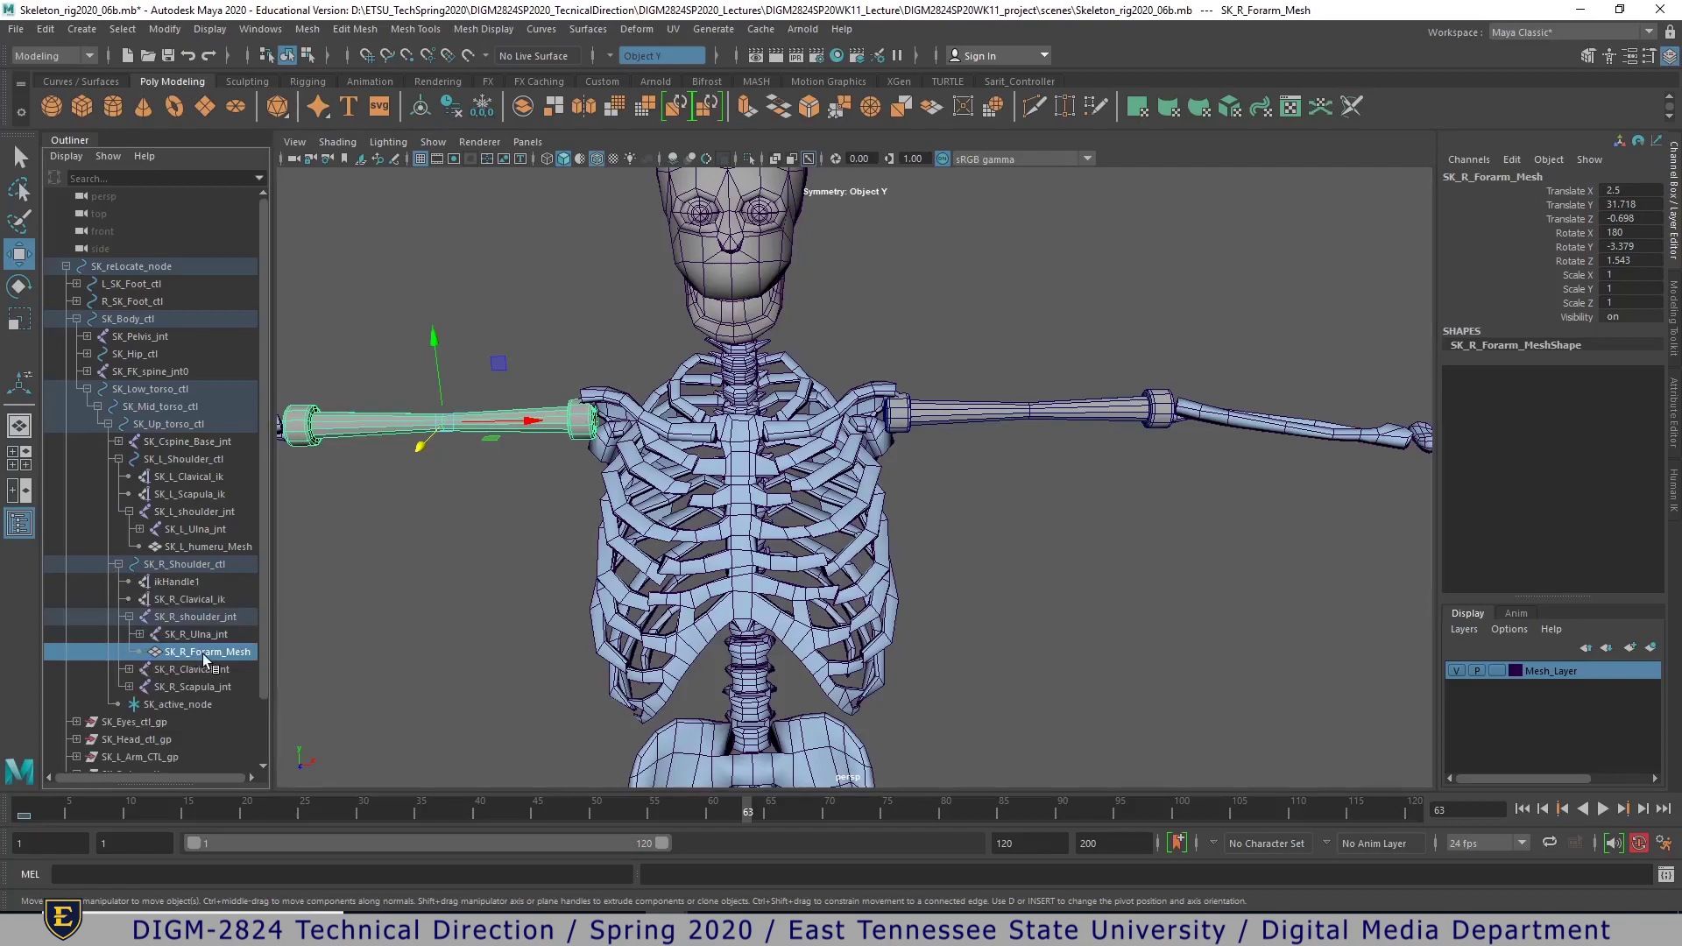
{"action": "left_click_drag", "start_coordinate": [224, 653], "coordinate": [193, 653]}
{"action": "type", "text": "humeru"}
{"action": "key", "text": "Return"}
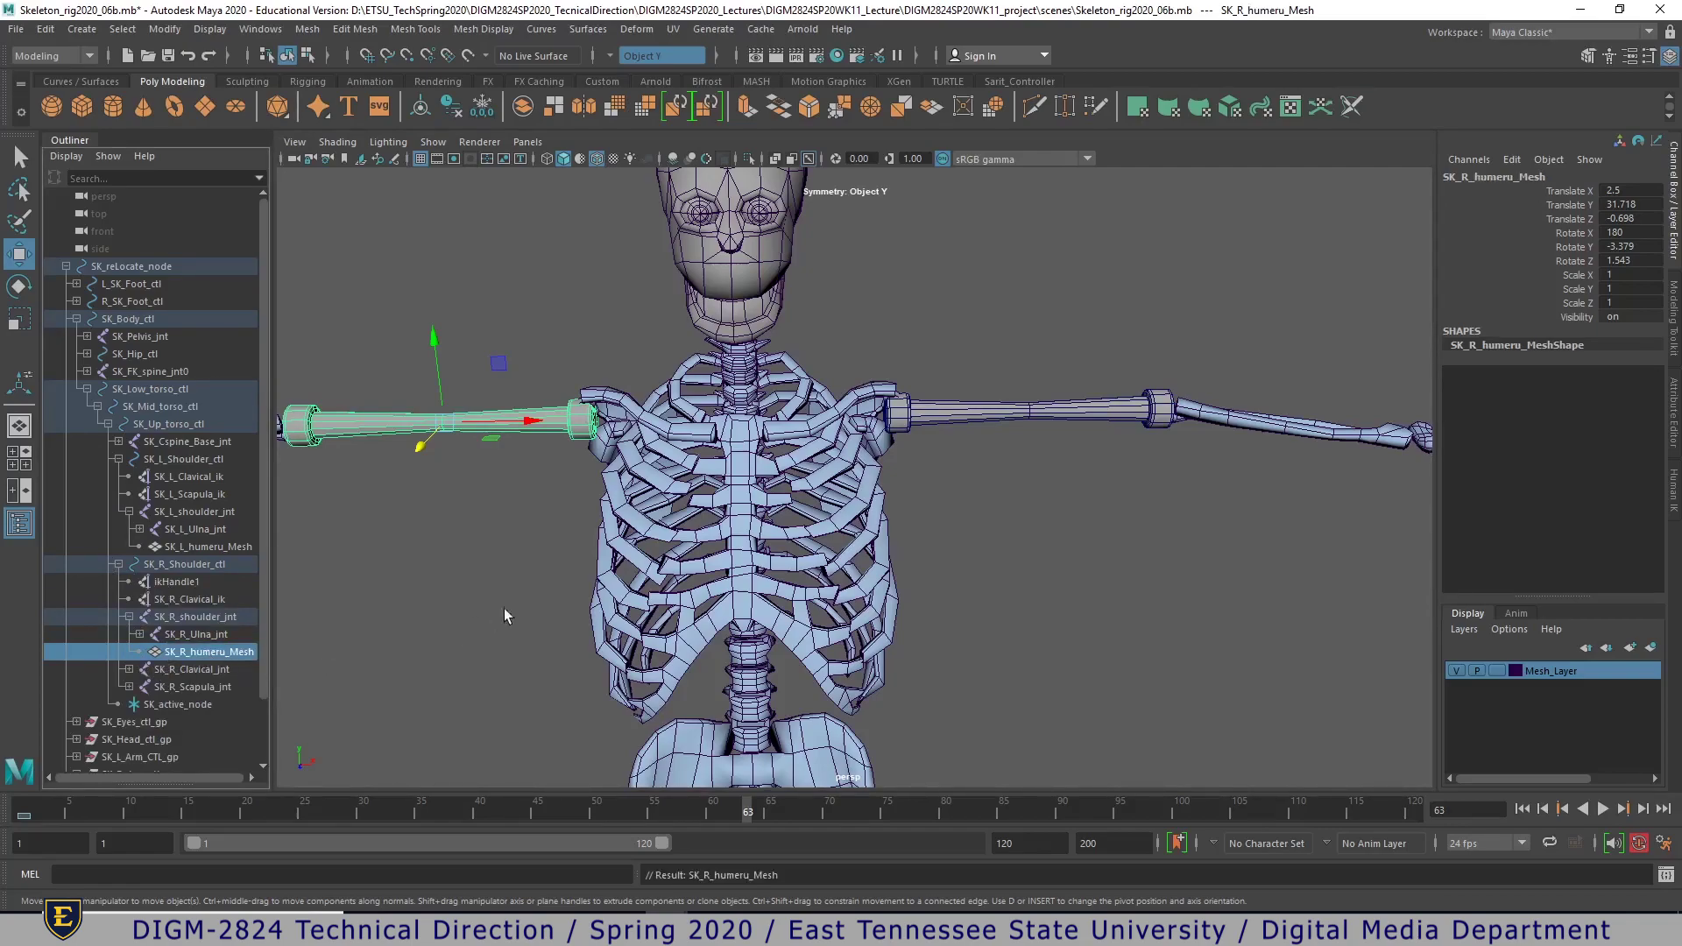
- Clear the selection and save the scene as Skeleton_rig2020_NewMesh07.mb, accepting the student version notice
{"action": "left_click", "coordinate": [1098, 454]}
{"action": "right_click_drag", "start_coordinate": [1086, 457], "coordinate": [690, 522], "text": "alt"}
{"action": "left_click_drag", "start_coordinate": [690, 522], "coordinate": [601, 562], "text": "alt"}
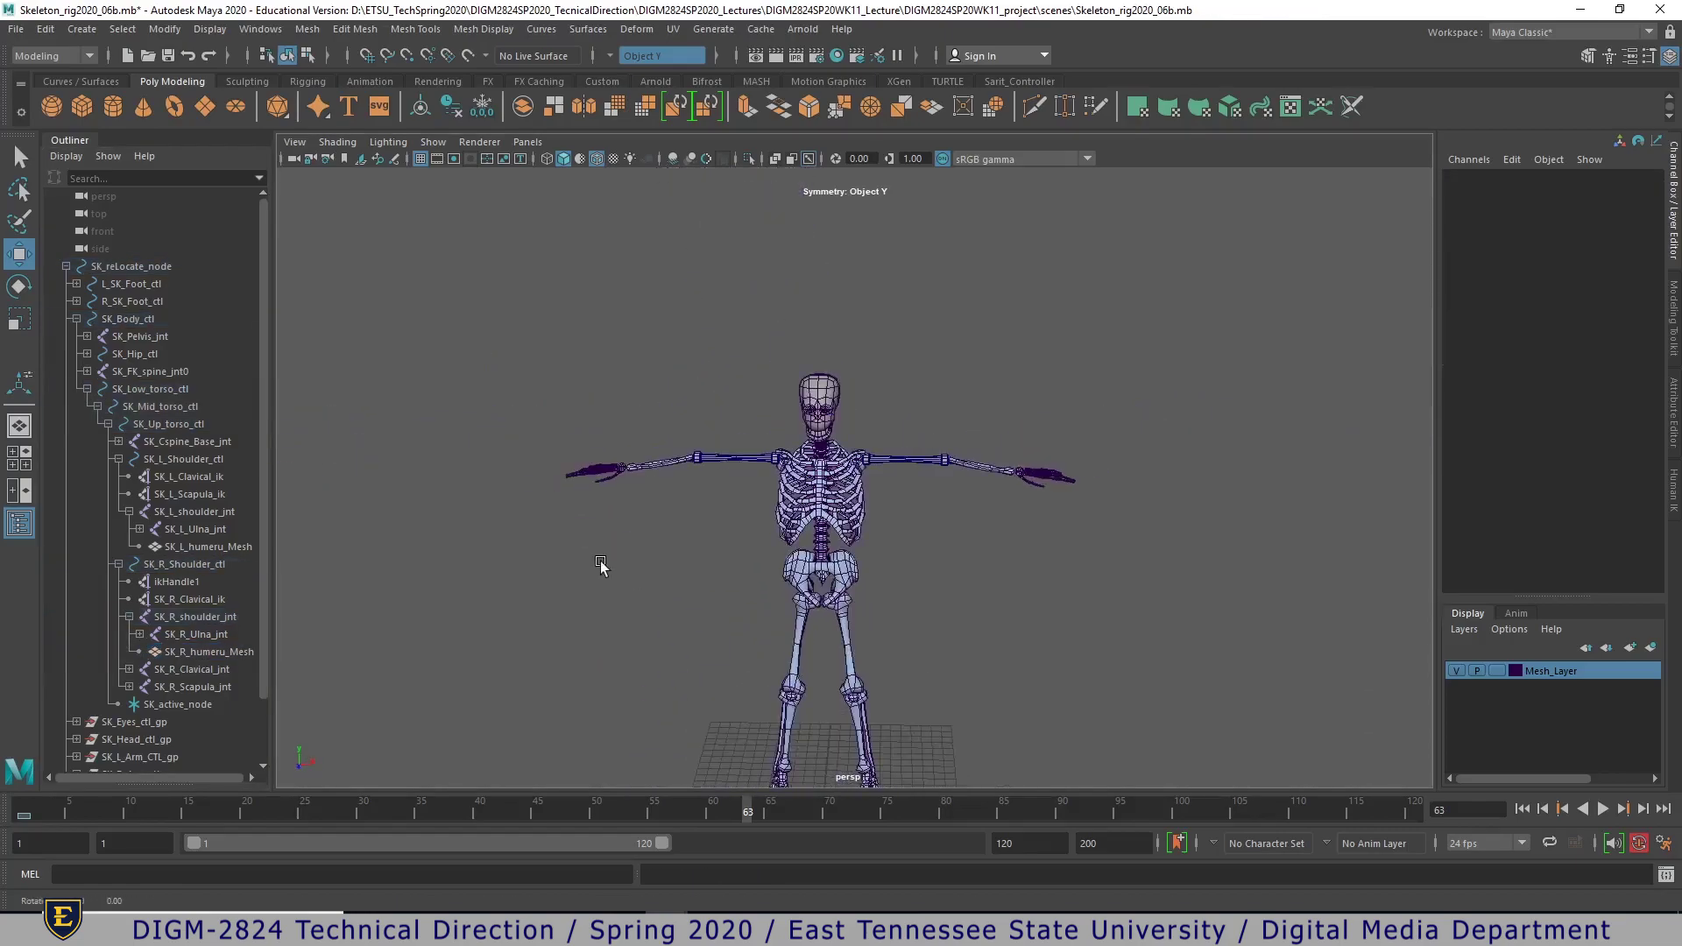
{"action": "left_click", "coordinate": [15, 29]}
{"action": "left_click", "coordinate": [50, 128]}
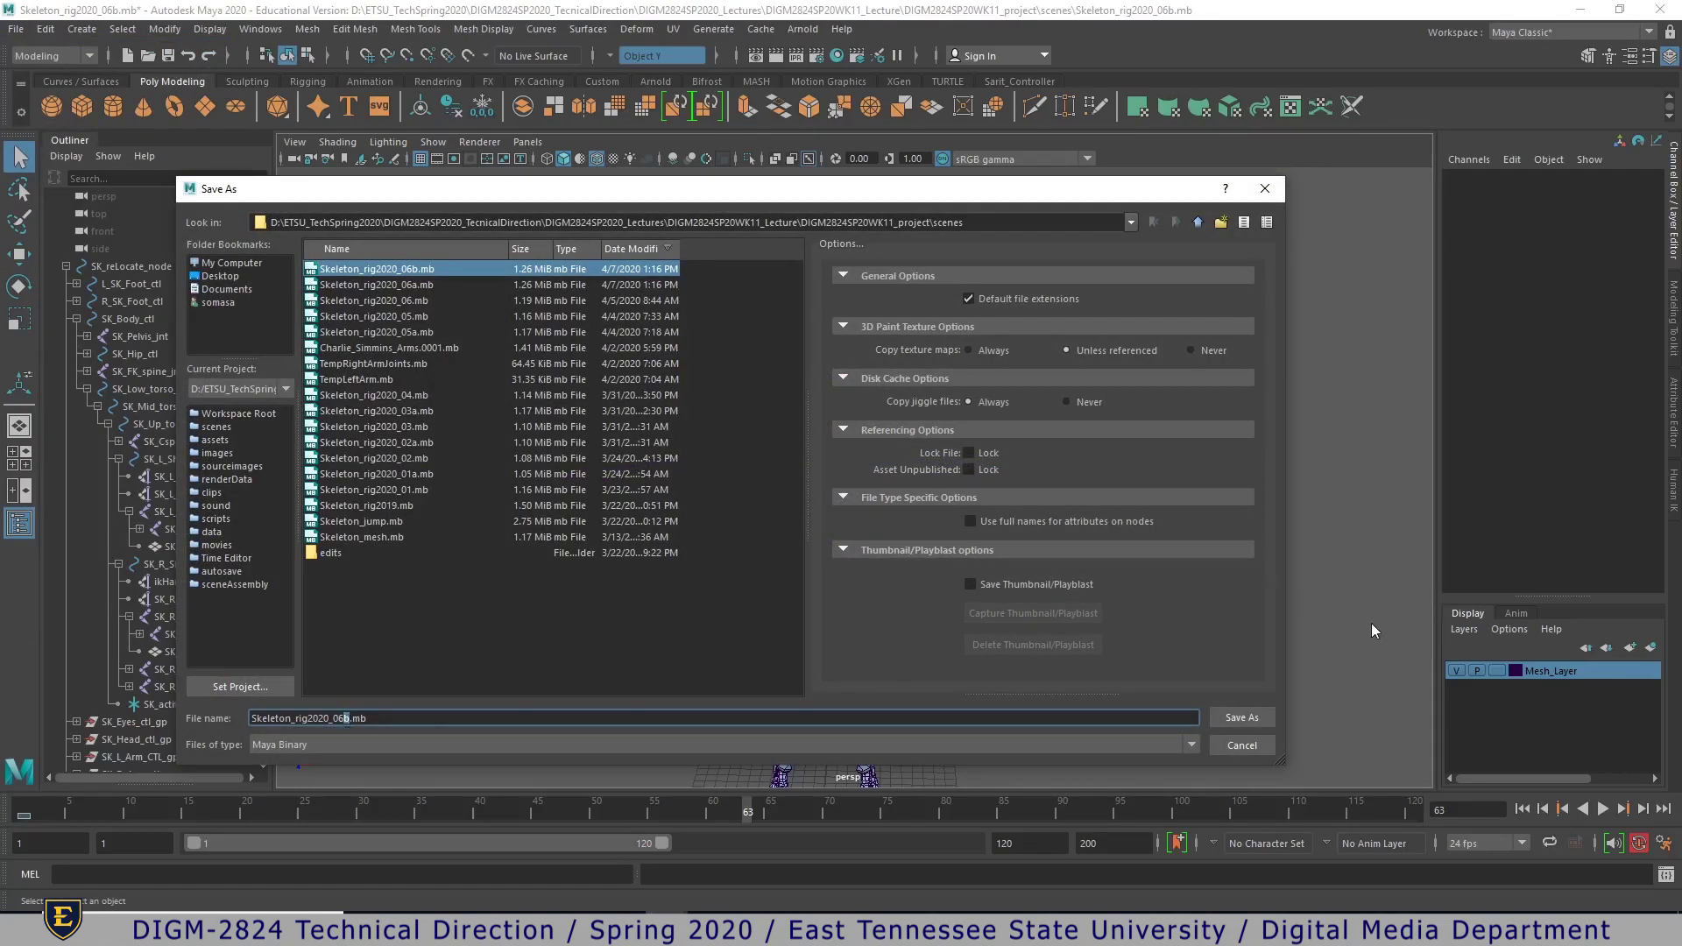
{"action": "key", "text": "BackSpace"}
{"action": "key", "text": "BackSpace"}
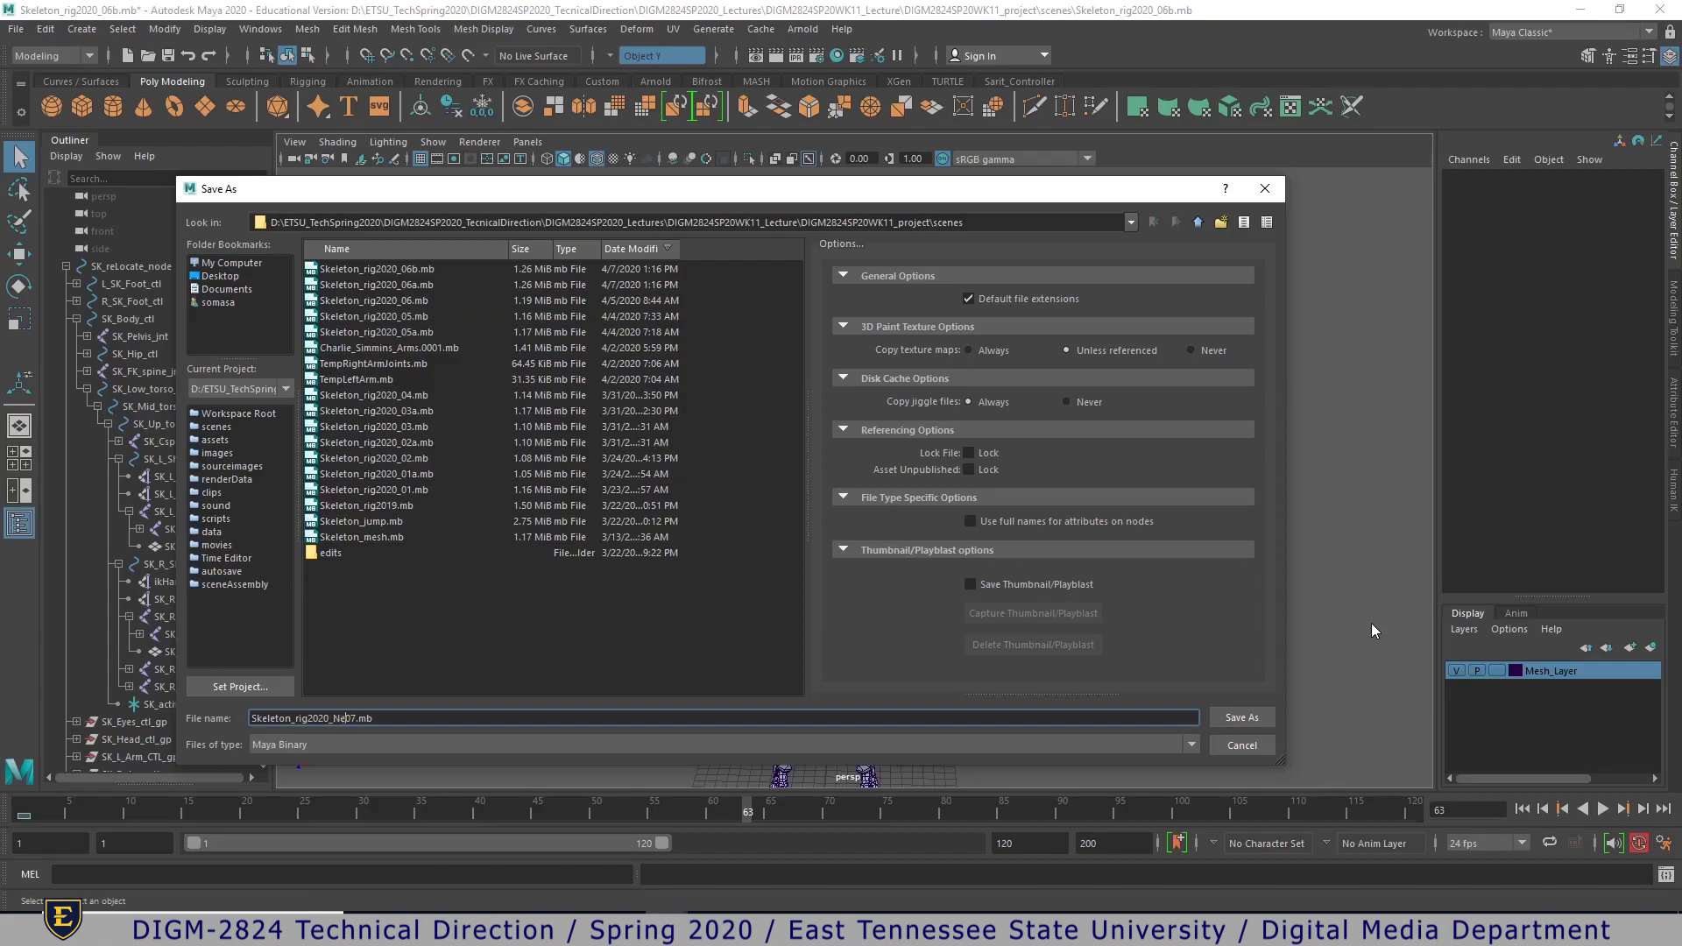
{"action": "type", "text": "sh"}
{"action": "key", "text": "Return"}
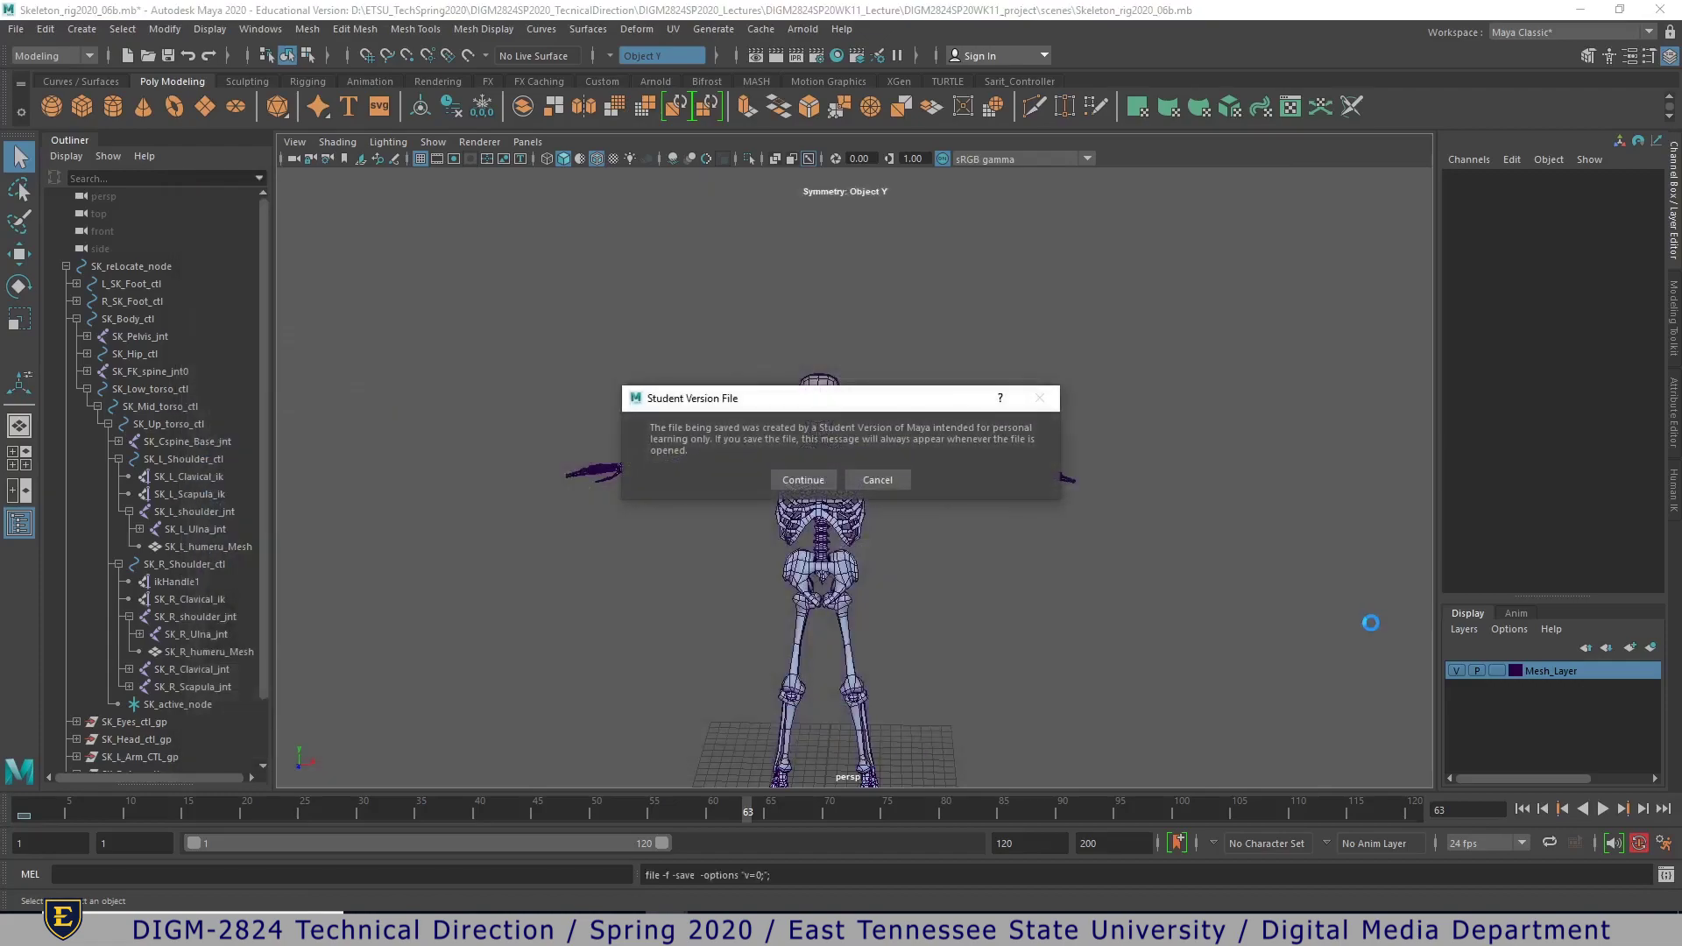
{"action": "left_click", "coordinate": [811, 478]}
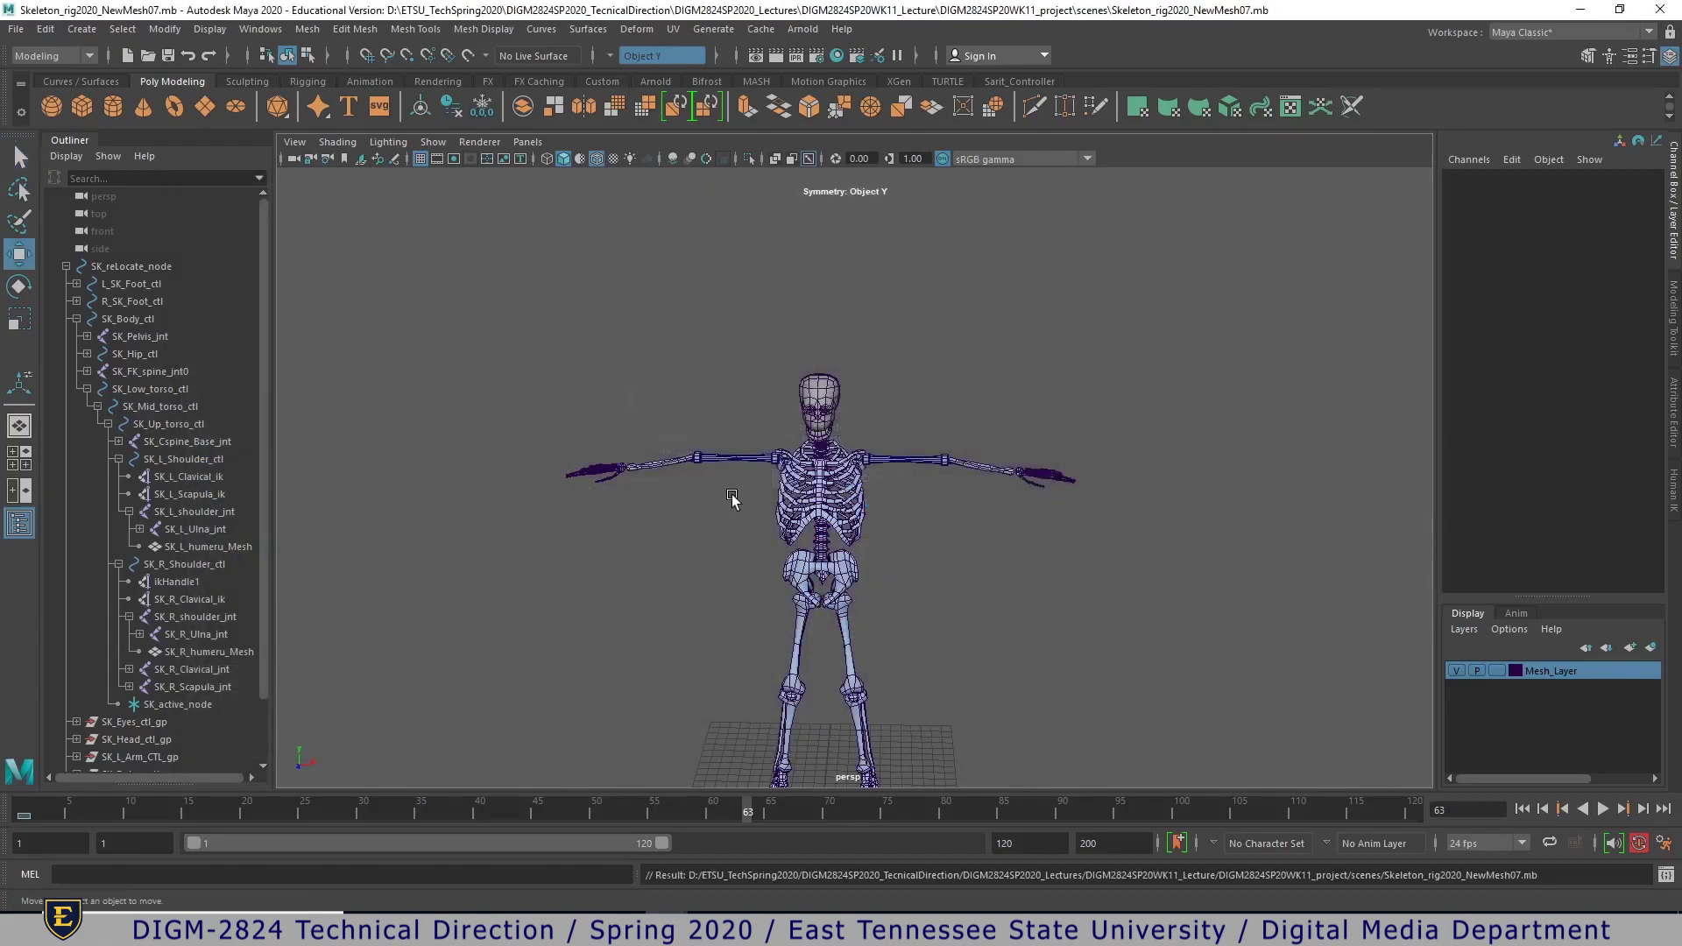
- Examine the new humerus meshes, the ribs and the sternum mesh SK_Sternum_poly from several angles
{"action": "right_click_drag", "start_coordinate": [736, 499], "coordinate": [1241, 499], "text": "alt"}
{"action": "left_click_drag", "start_coordinate": [979, 524], "coordinate": [864, 529], "text": "alt"}
{"action": "right_click_drag", "start_coordinate": [864, 529], "coordinate": [1056, 517], "text": "alt"}
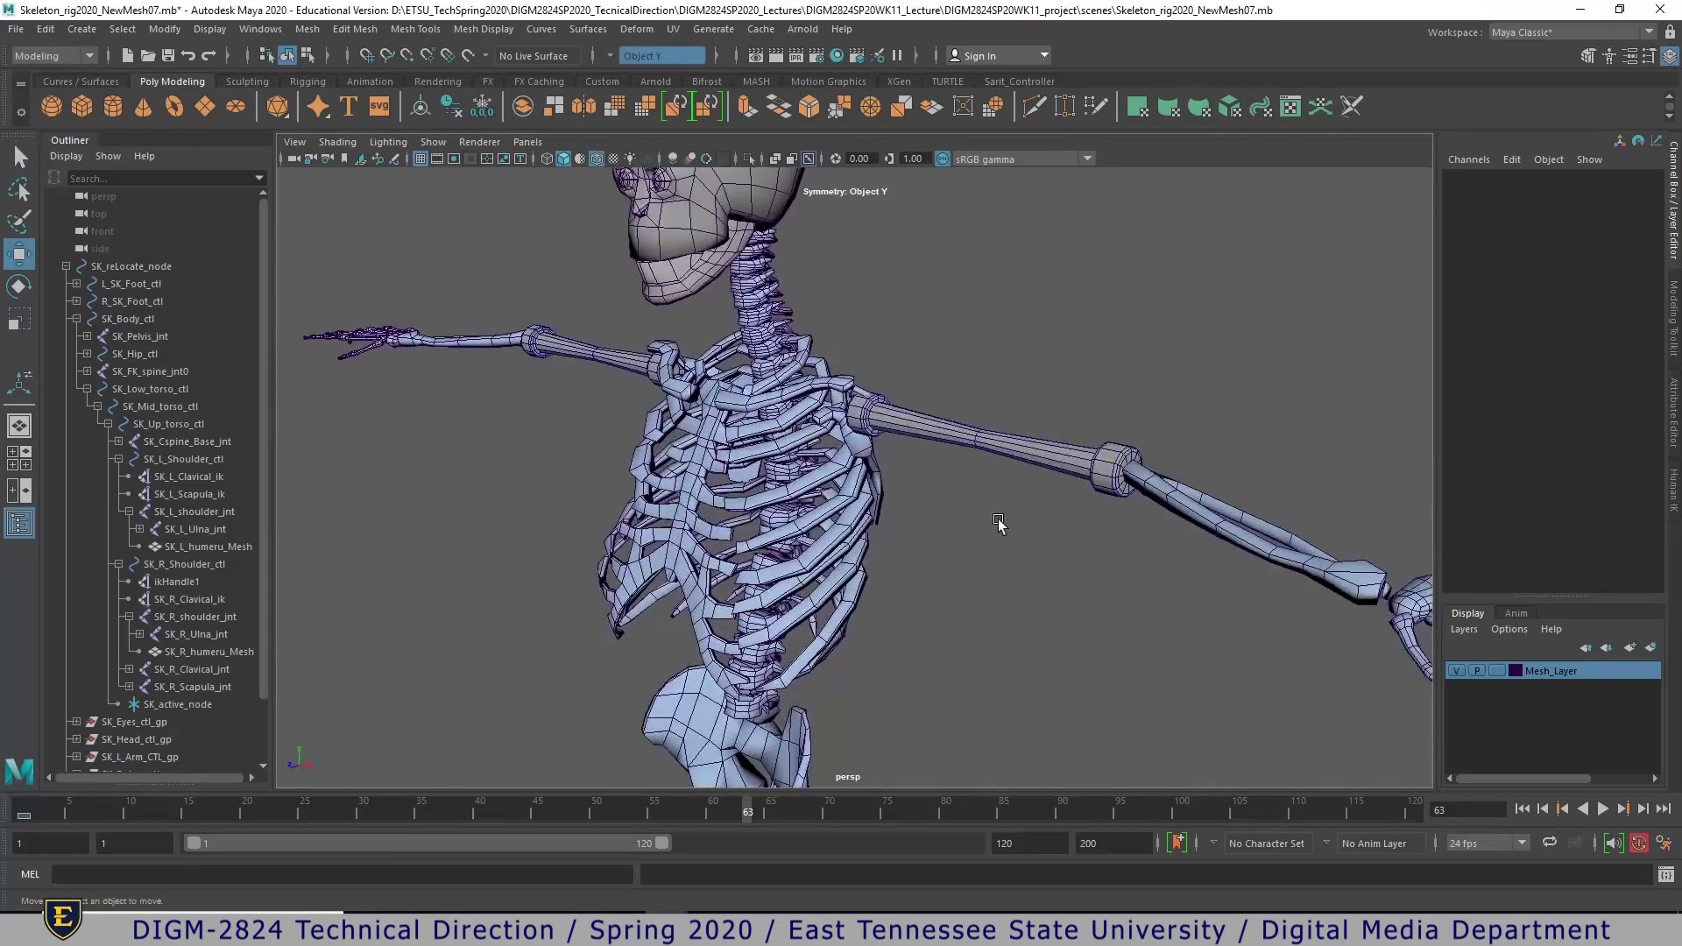
{"action": "middle_click_drag", "start_coordinate": [998, 521], "coordinate": [1113, 560], "text": "alt"}
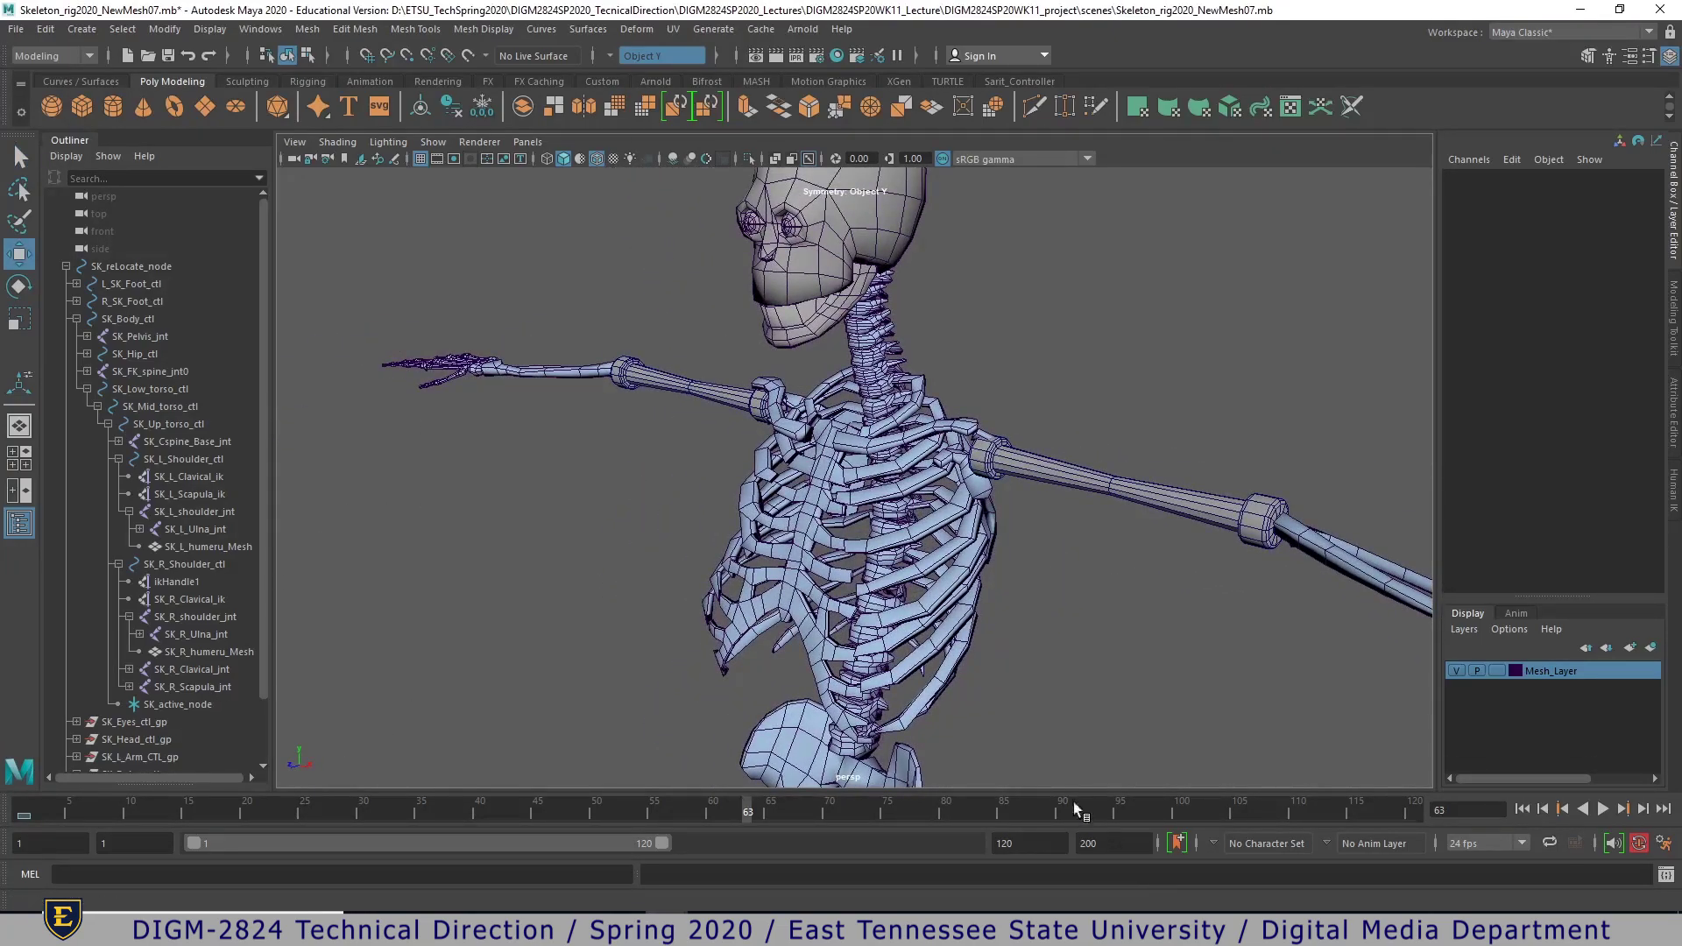
{"action": "left_click_drag", "start_coordinate": [990, 663], "coordinate": [922, 565], "text": "alt"}
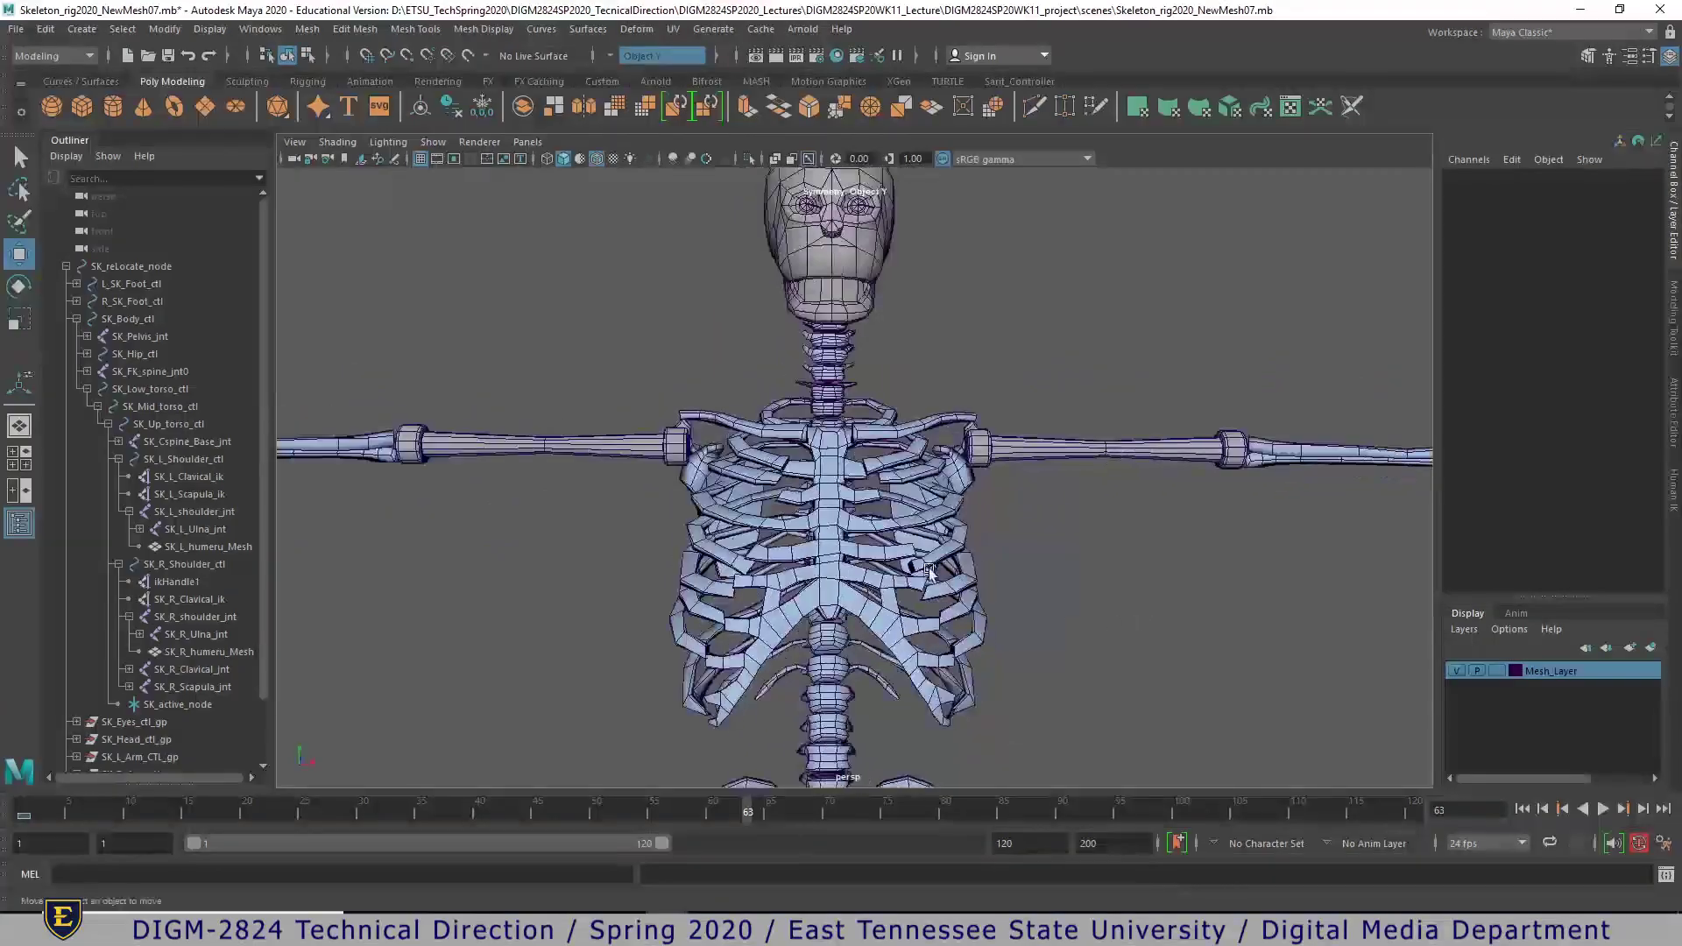
{"action": "left_click", "coordinate": [925, 526]}
{"action": "left_click_drag", "start_coordinate": [1051, 555], "coordinate": [893, 462], "text": "alt"}
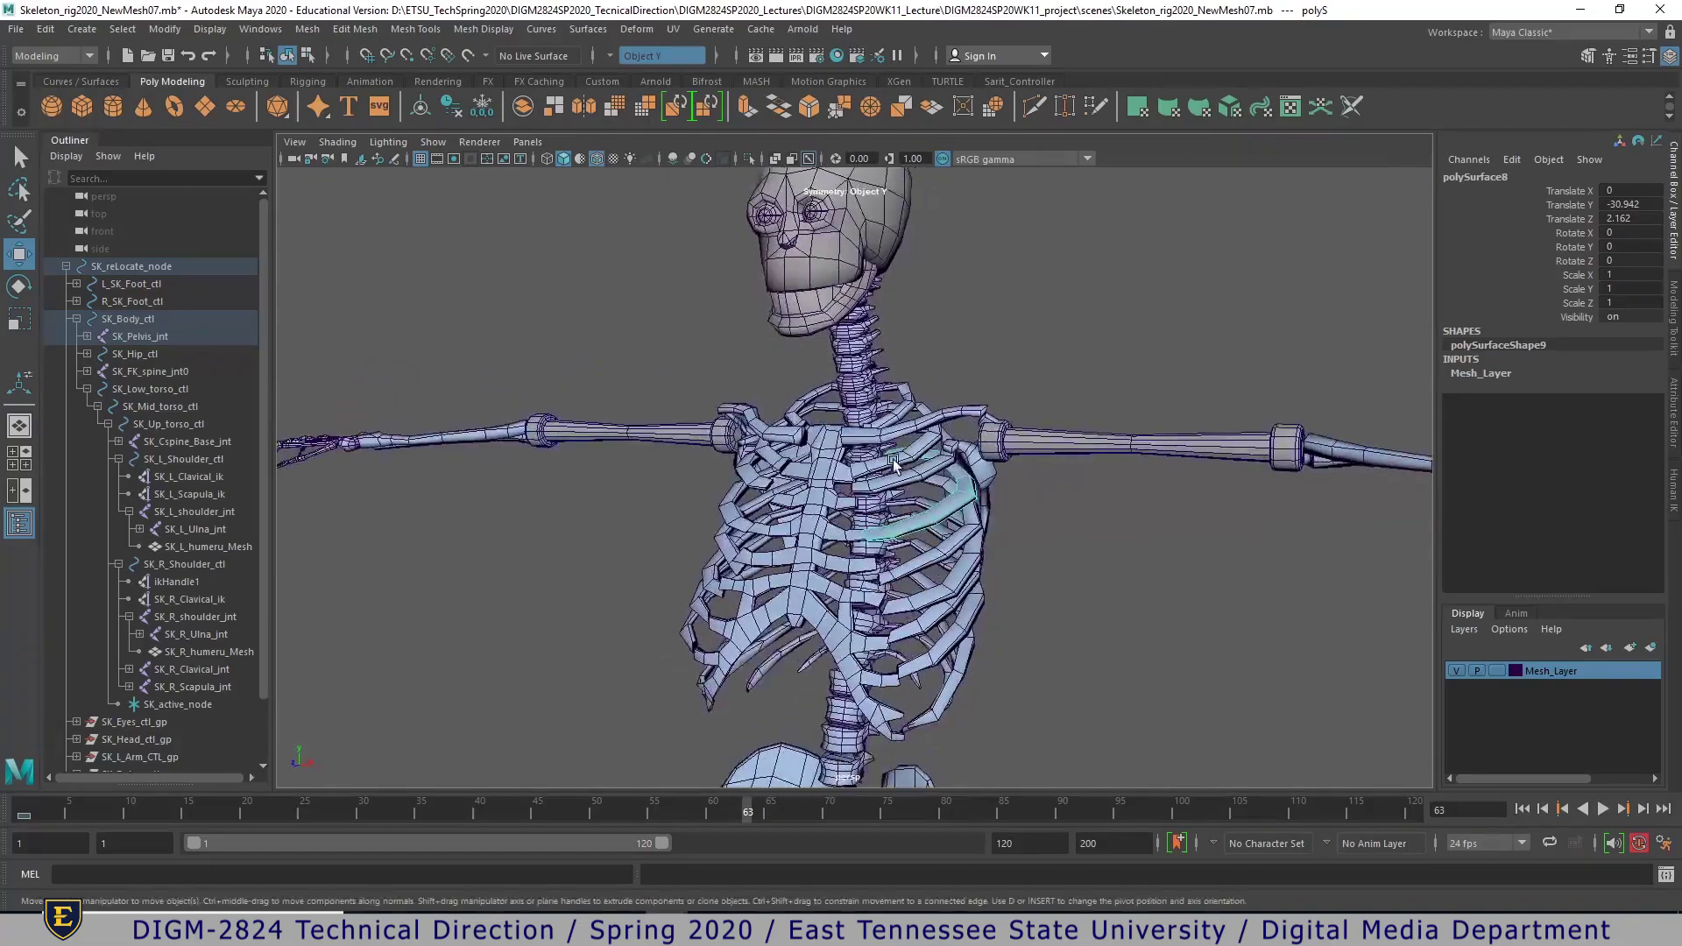
{"action": "left_click", "coordinate": [801, 643]}
{"action": "left_click_drag", "start_coordinate": [911, 663], "coordinate": [863, 599], "text": "alt"}
{"action": "left_click", "coordinate": [512, 495]}
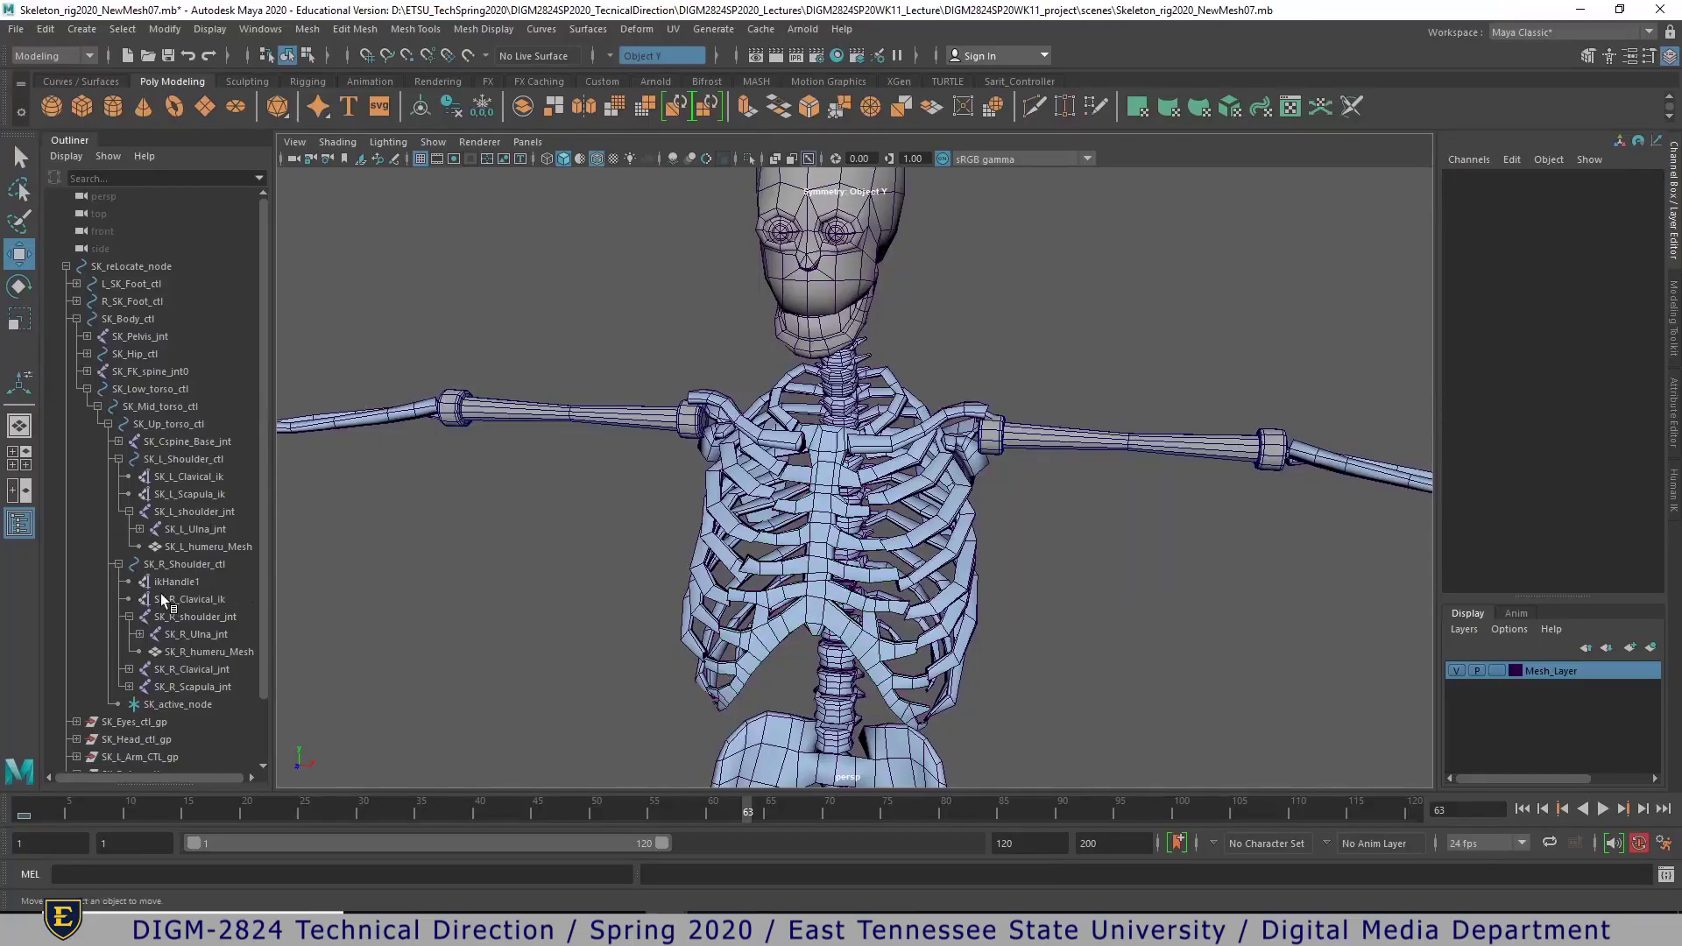
{"action": "left_click_drag", "start_coordinate": [727, 494], "coordinate": [657, 488], "text": "alt"}
{"action": "left_click", "coordinate": [893, 492]}
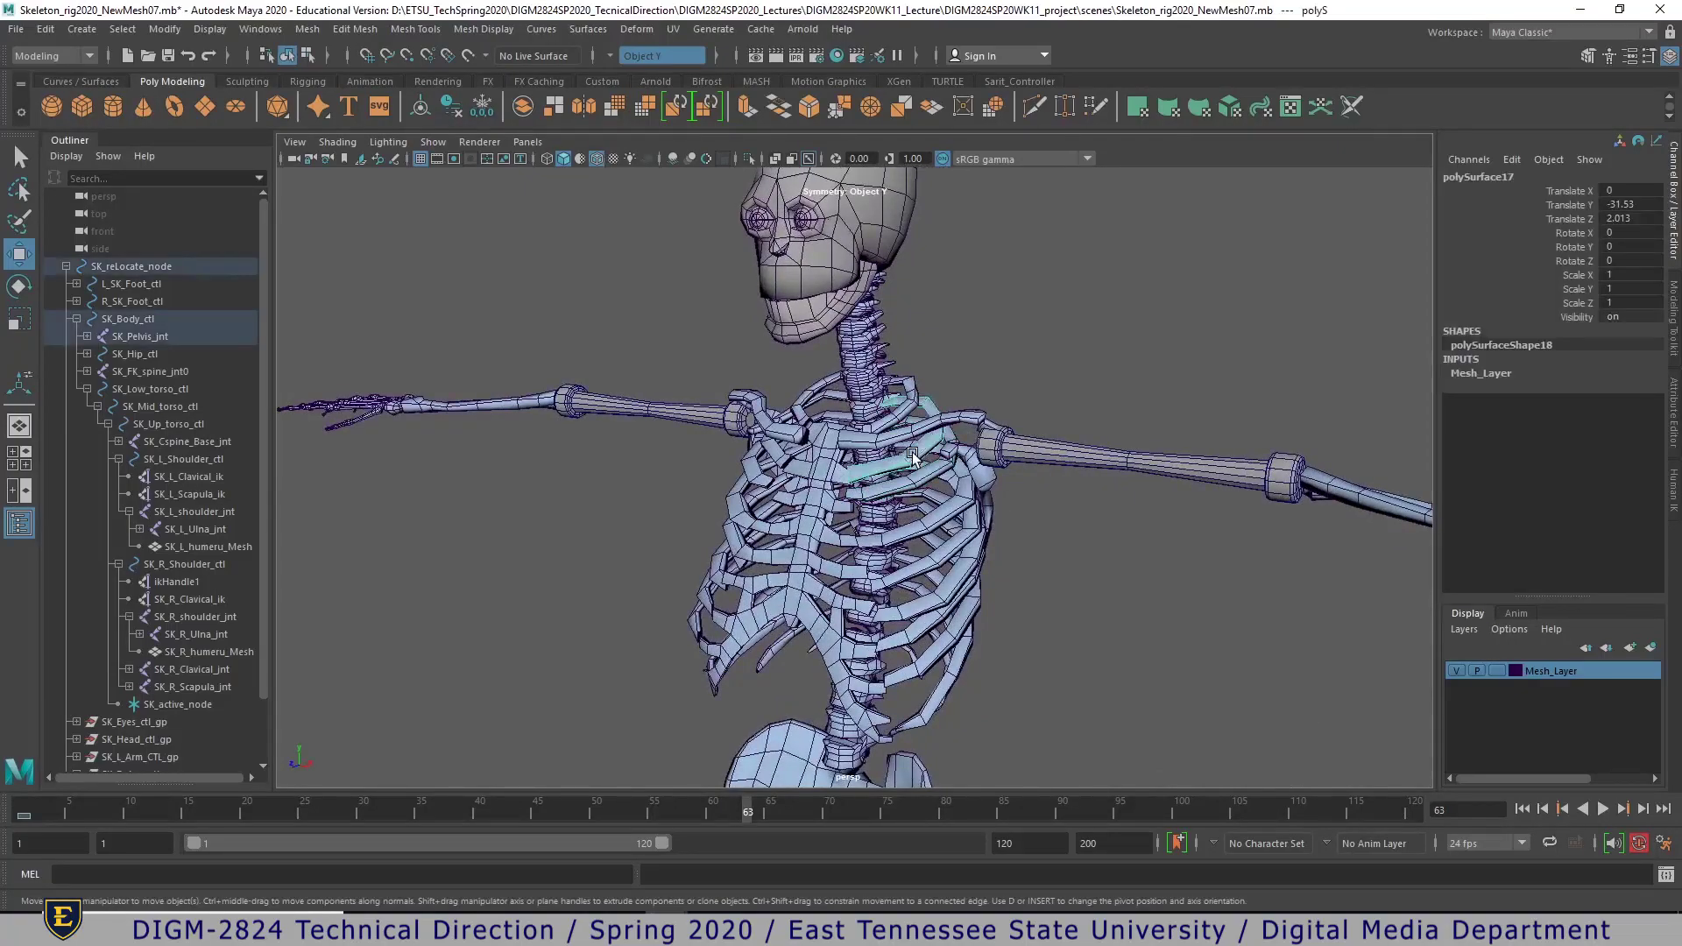
{"action": "left_click", "coordinate": [823, 487]}
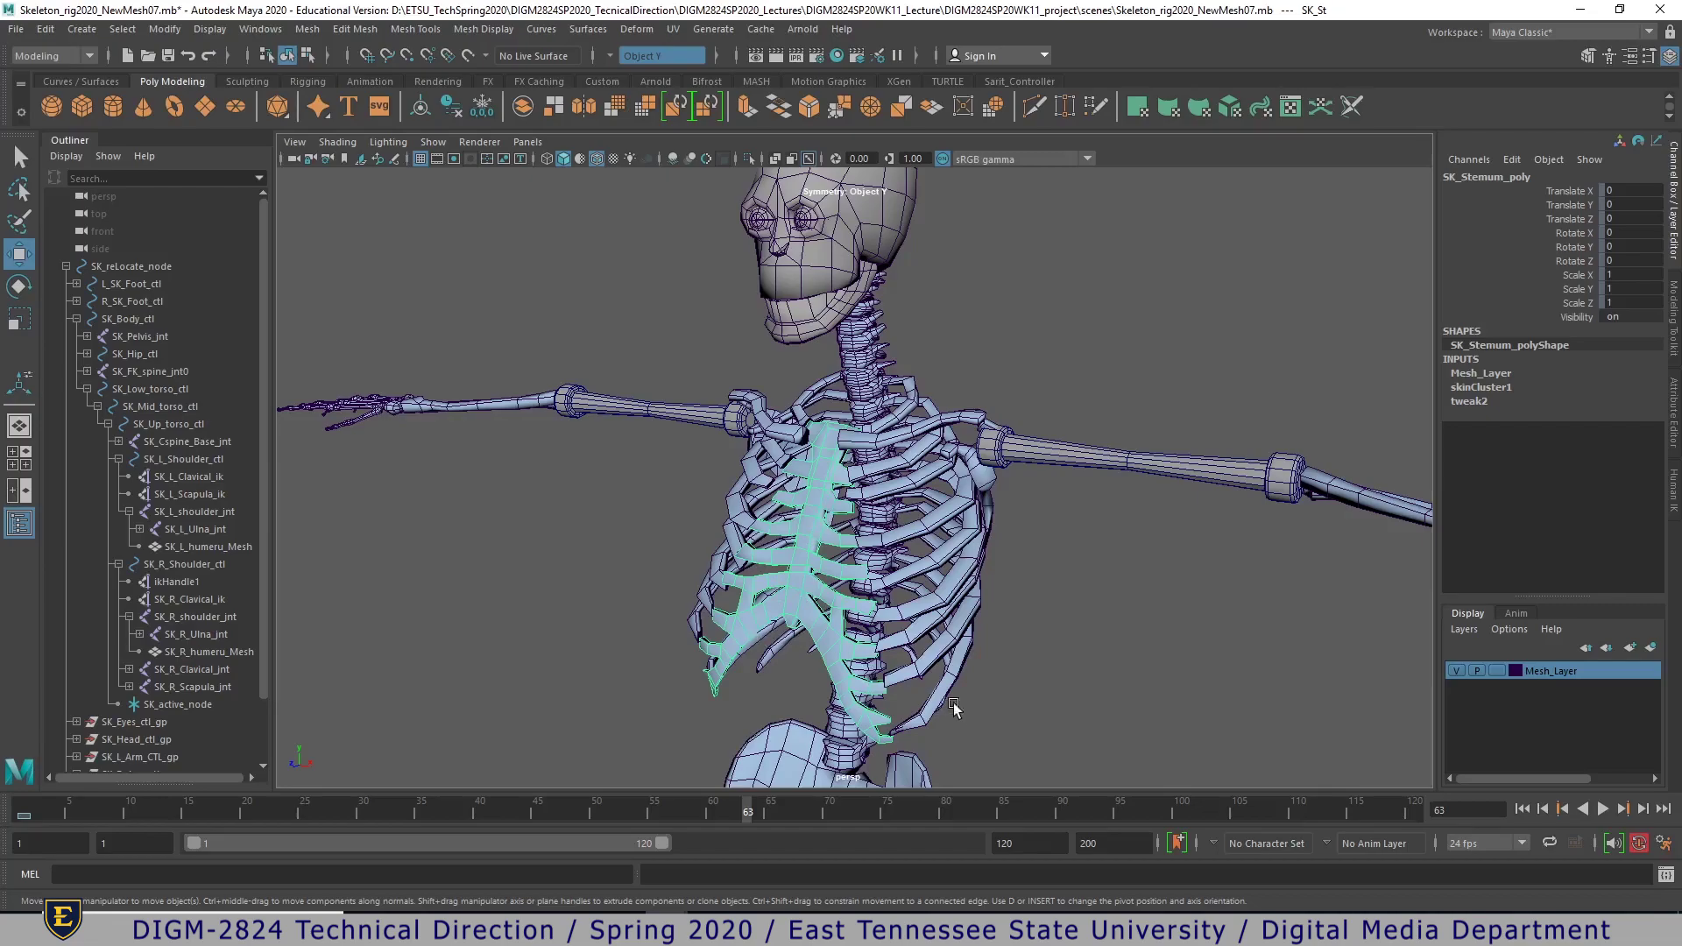
{"action": "right_click_drag", "start_coordinate": [1119, 601], "coordinate": [806, 566], "text": "alt"}
{"action": "left_click", "coordinate": [948, 569]}
{"action": "left_click_drag", "start_coordinate": [948, 569], "coordinate": [1047, 633], "text": "alt"}
{"action": "left_click", "coordinate": [815, 575]}
{"action": "left_click_drag", "start_coordinate": [816, 575], "coordinate": [882, 545], "text": "alt"}
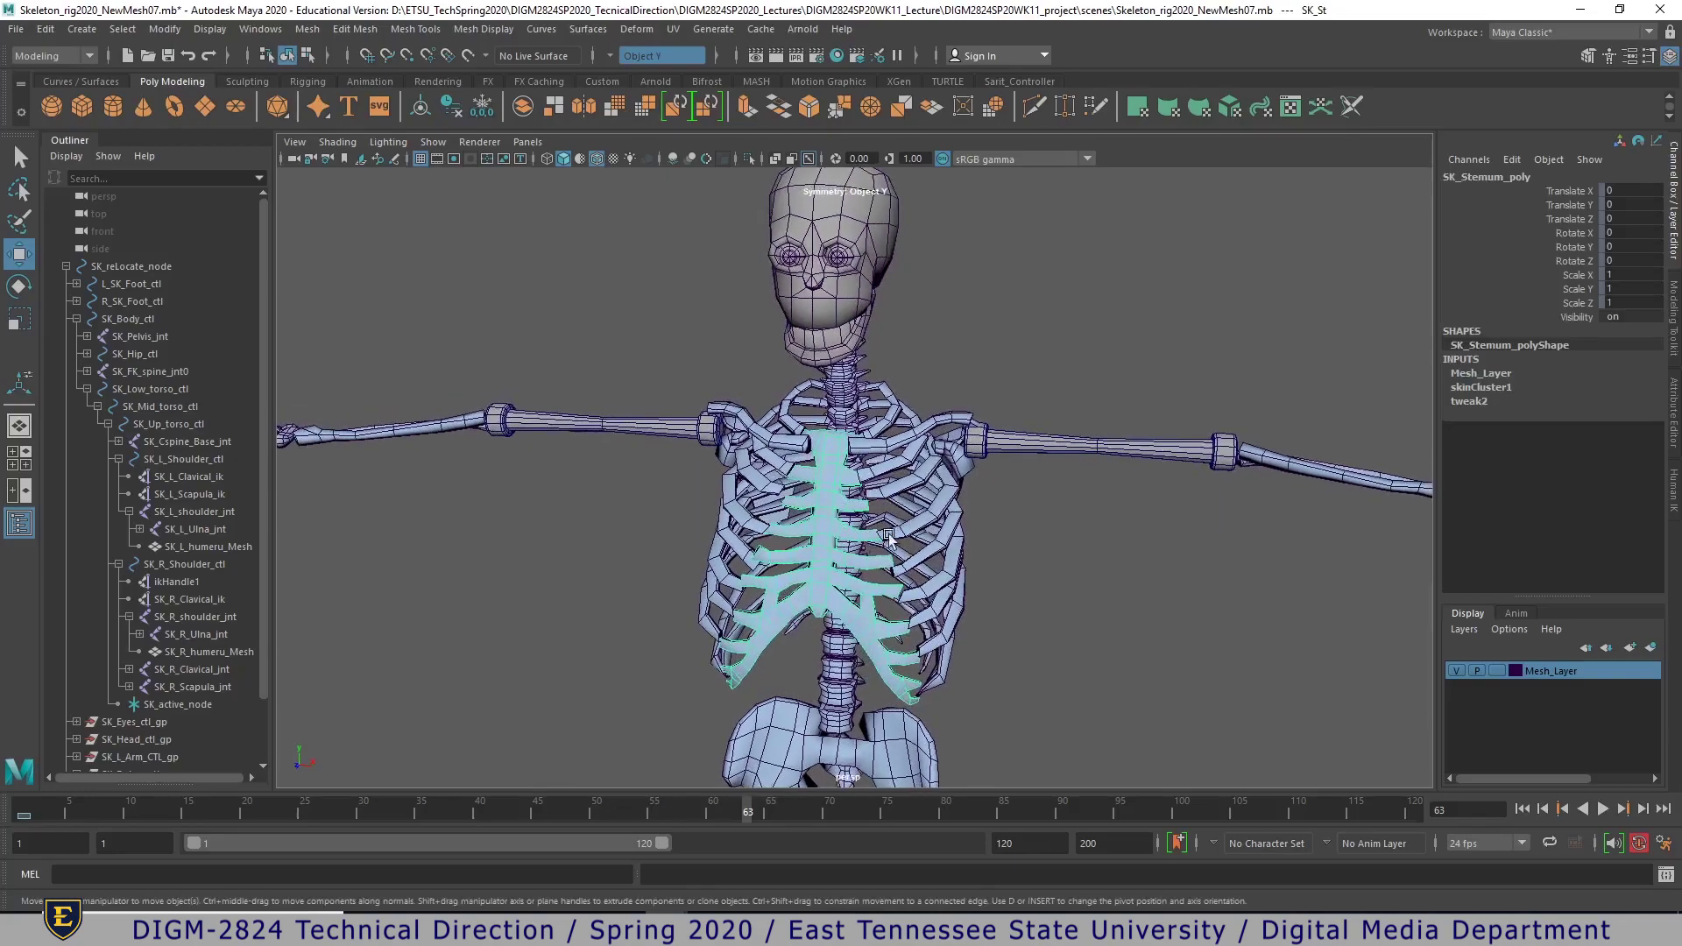
{"action": "left_click_drag", "start_coordinate": [894, 555], "coordinate": [981, 561], "text": "alt"}
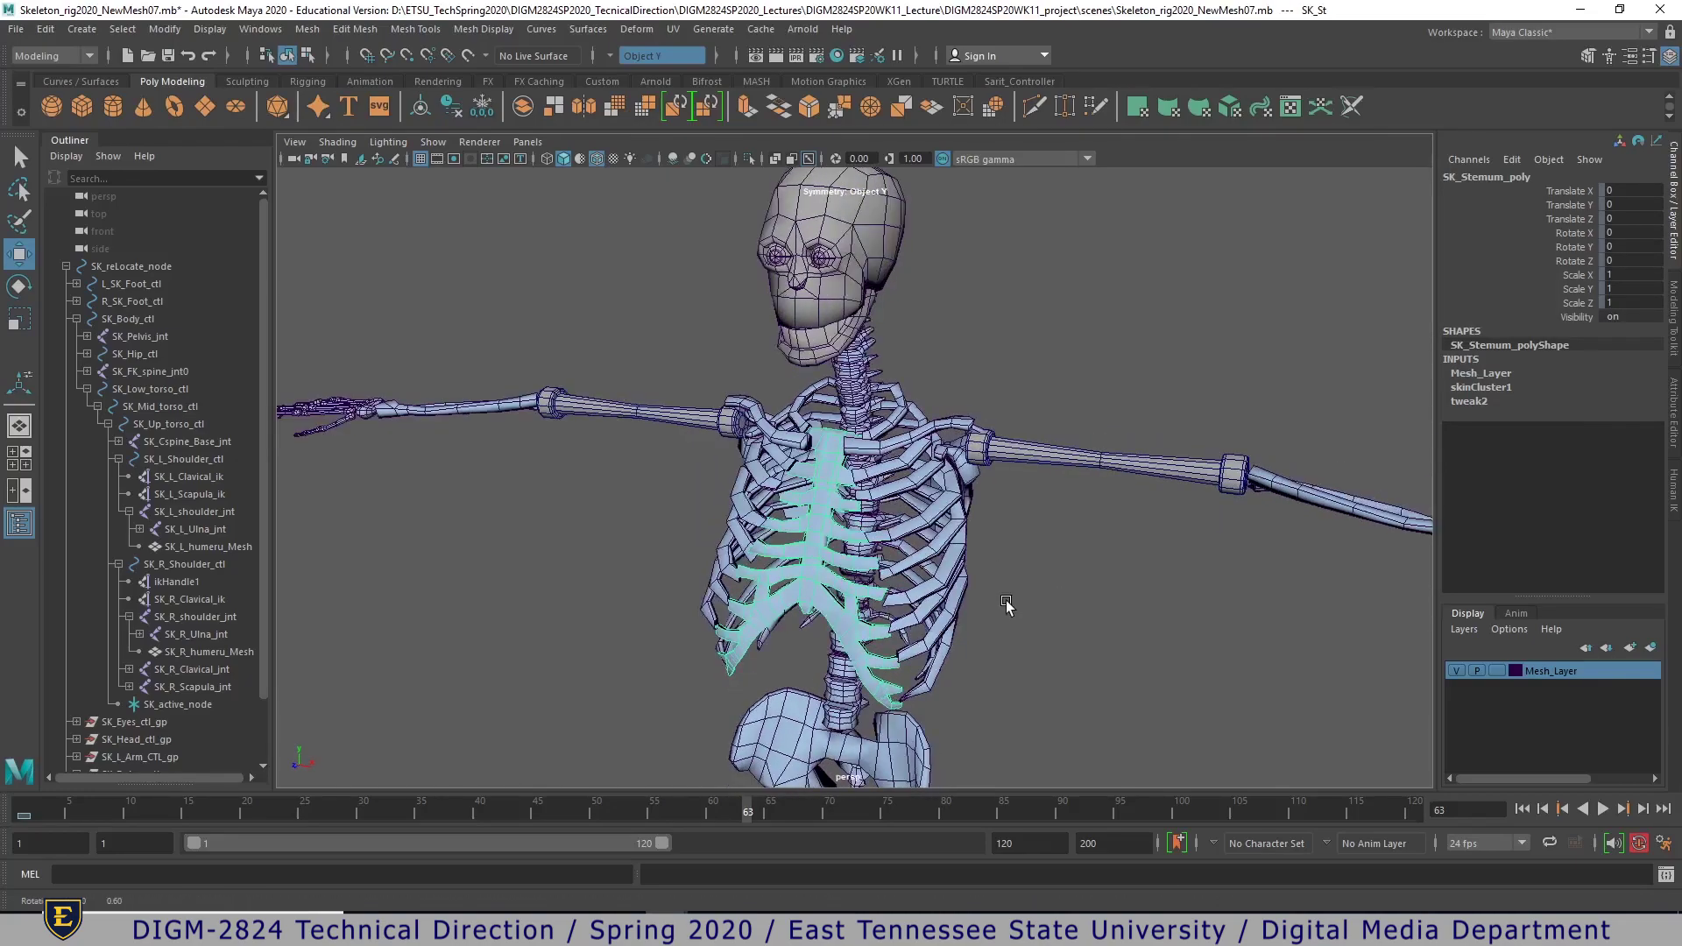
{"action": "left_click", "coordinate": [1016, 442]}
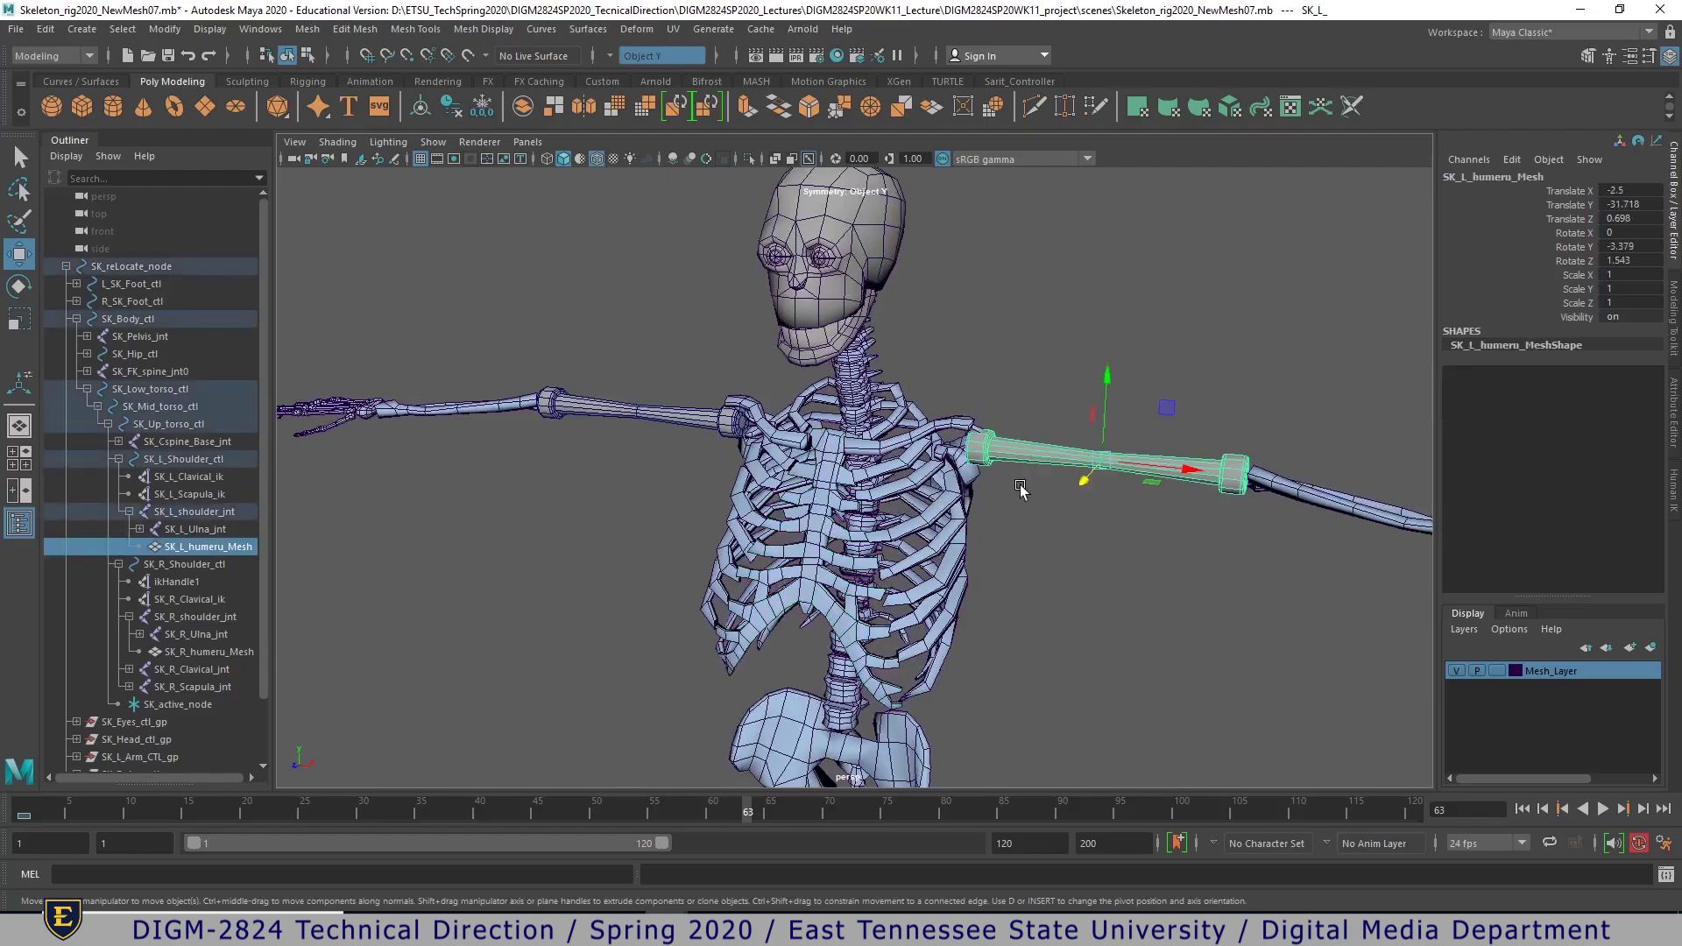
{"action": "left_click_drag", "start_coordinate": [952, 464], "coordinate": [916, 413], "text": "alt"}
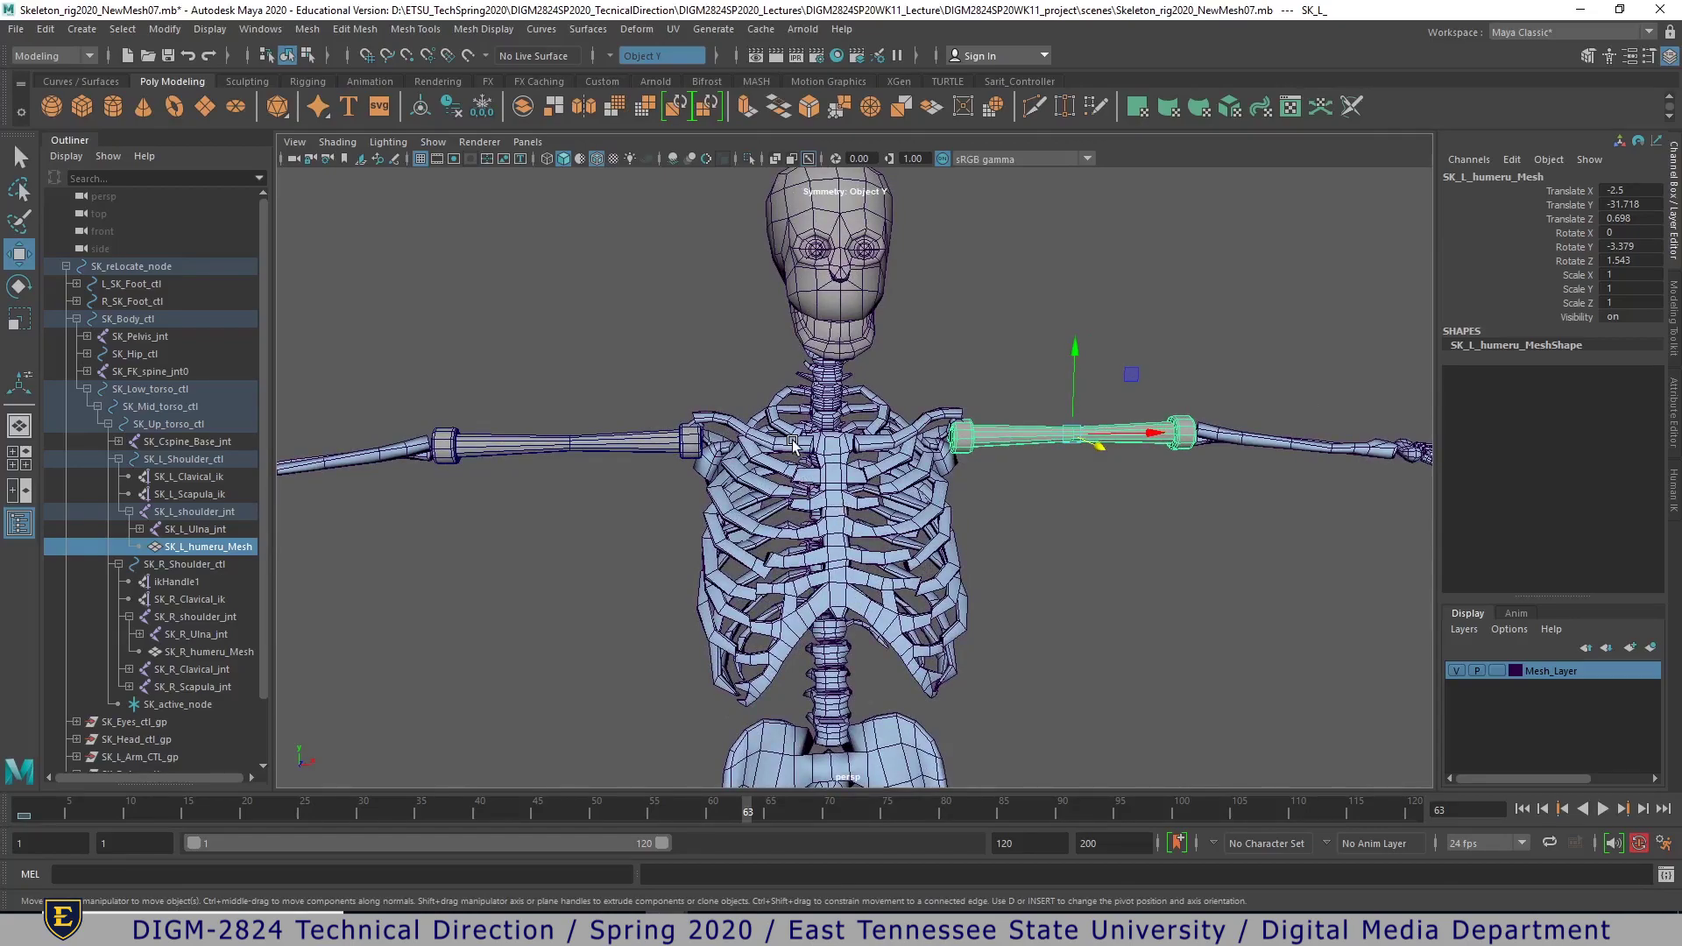
- Switch the mandible to edge selection and delete edges along the lower front of the jaw
{"action": "right_click_drag", "start_coordinate": [792, 441], "coordinate": [869, 368], "text": "alt"}
{"action": "middle_click_drag", "start_coordinate": [869, 368], "coordinate": [878, 563], "text": "alt"}
{"action": "left_click_drag", "start_coordinate": [793, 561], "coordinate": [902, 550], "text": "alt"}
{"action": "right_click_drag", "start_coordinate": [875, 345], "coordinate": [882, 298]}
{"action": "left_click_drag", "start_coordinate": [942, 429], "coordinate": [812, 427], "text": "alt"}
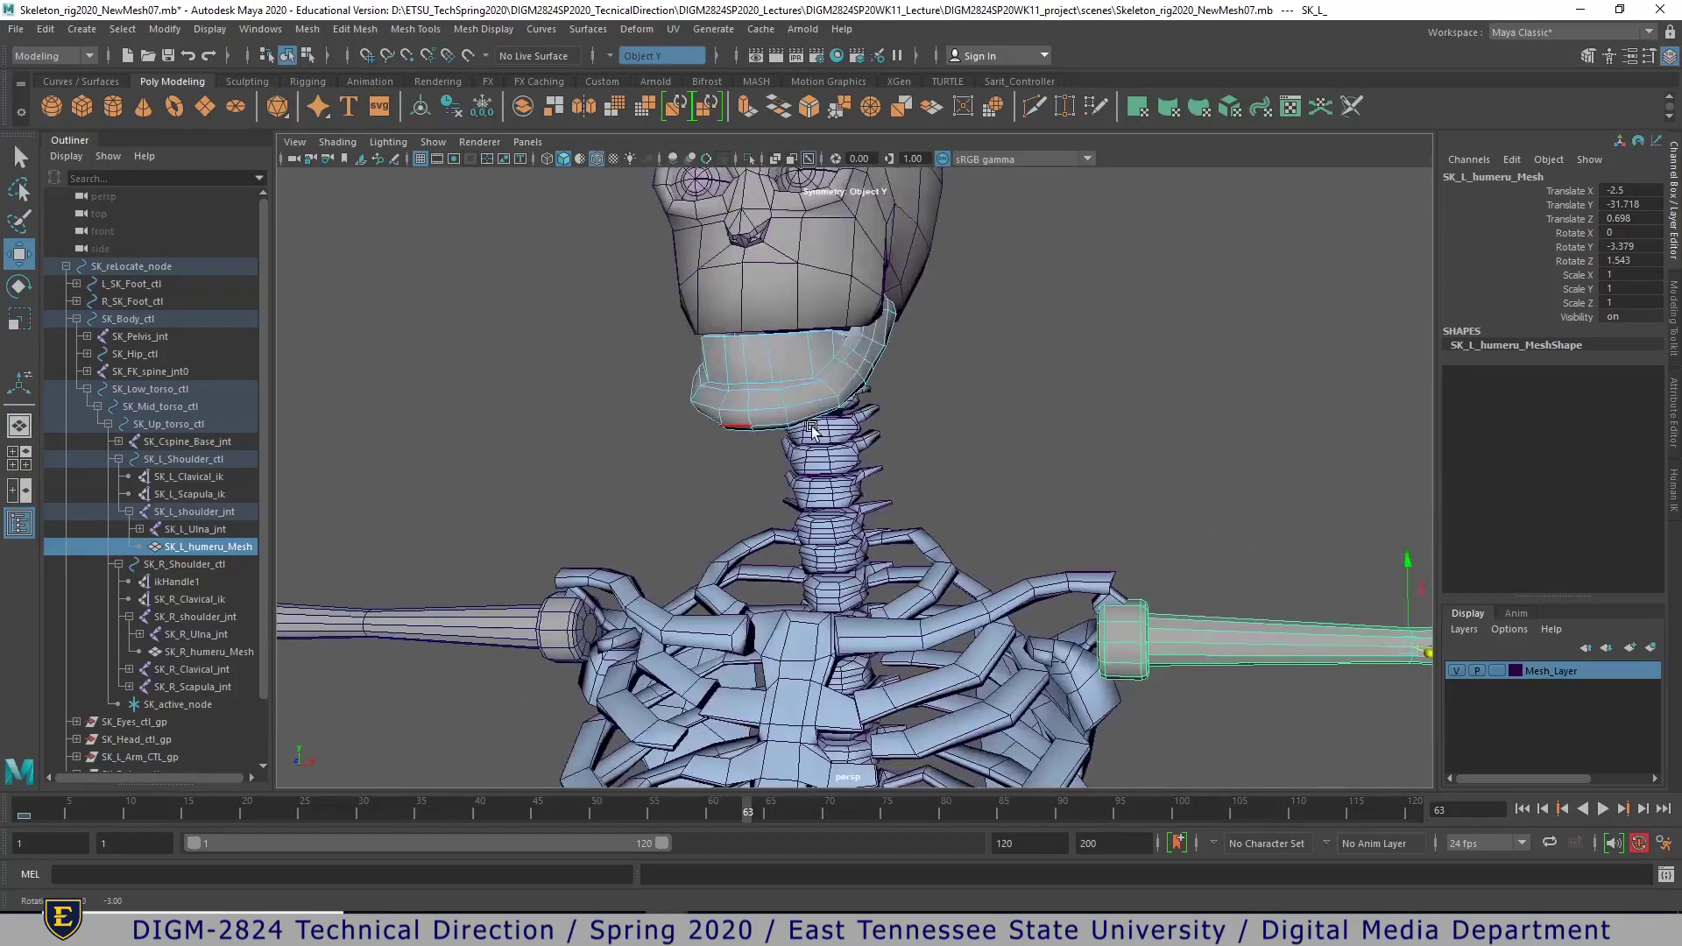
{"action": "left_click", "coordinate": [772, 410]}
{"action": "mouse_move", "coordinate": [772, 409]}
{"action": "left_mouse_down", "text": "alt"}
{"action": "mouse_move", "coordinate": [767, 425]}
{"action": "mouse_move", "coordinate": [775, 405]}
{"action": "left_mouse_up", "text": "alt"}
{"action": "right_click_drag", "start_coordinate": [767, 374], "coordinate": [711, 397], "text": "shift"}
{"action": "scroll", "coordinate": [820, 409], "scroll_direction": "down", "scroll_amount": 3}
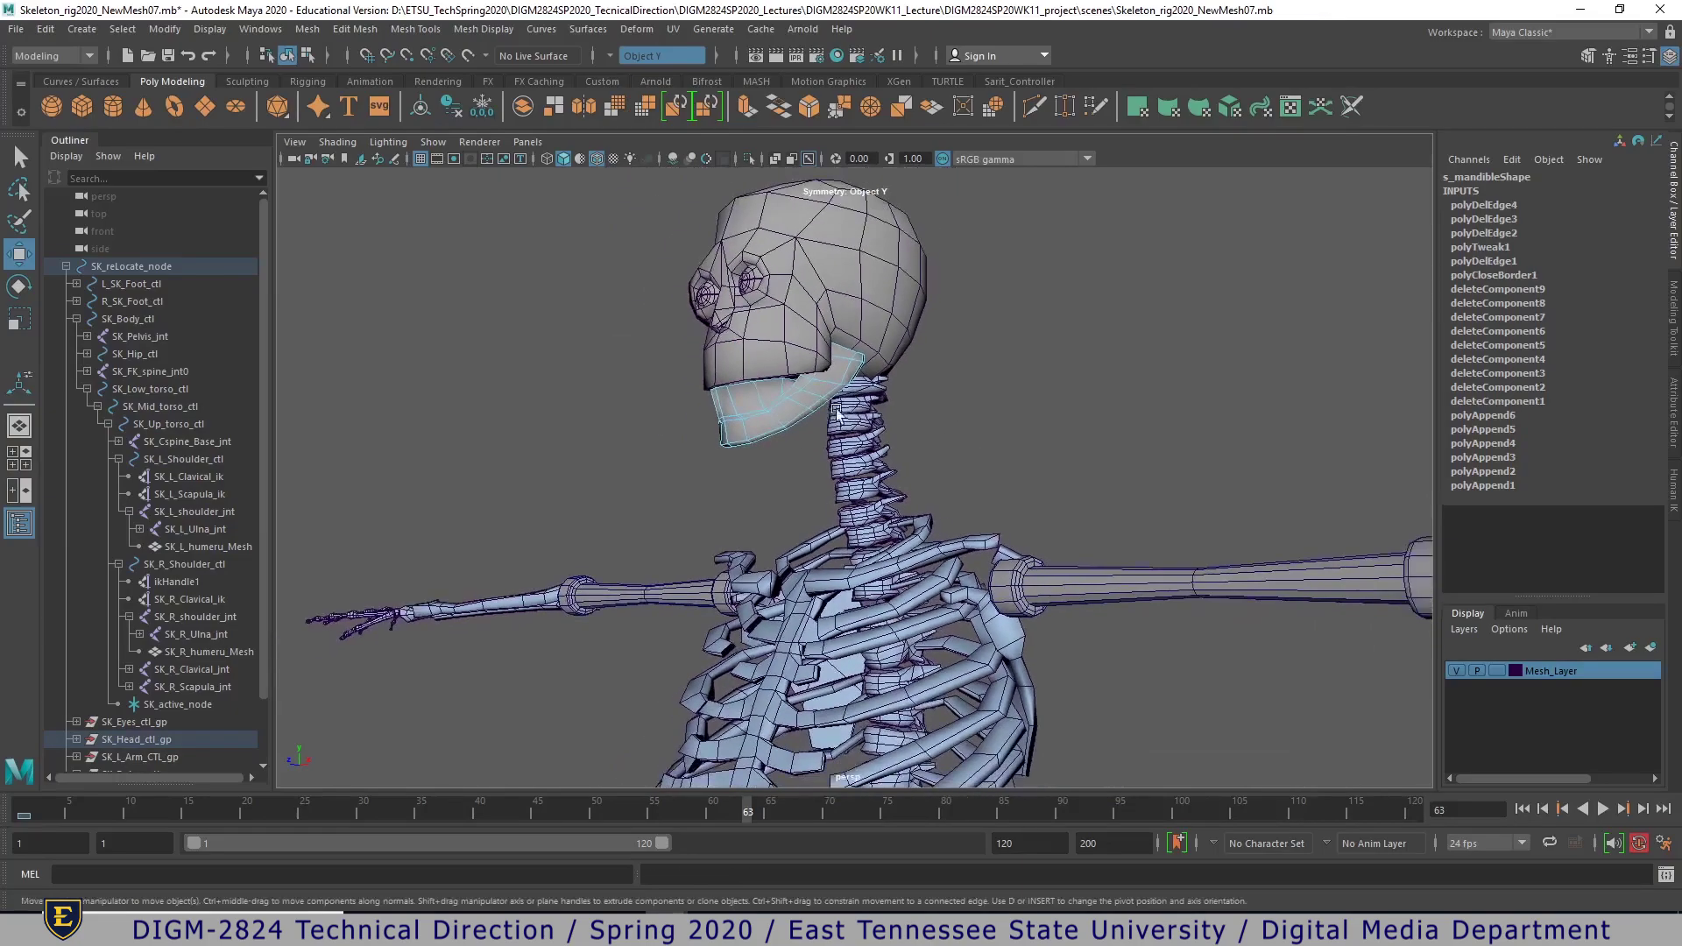
- Try to delete further edges along the underside of the mandible, and undo the attempt
{"action": "left_click", "coordinate": [957, 473]}
{"action": "left_click_drag", "start_coordinate": [958, 473], "coordinate": [1174, 491], "text": "alt"}
{"action": "mouse_move", "coordinate": [976, 483]}
{"action": "left_mouse_down", "text": "alt"}
{"action": "mouse_move", "coordinate": [1015, 482]}
{"action": "mouse_move", "coordinate": [1064, 445]}
{"action": "mouse_move", "coordinate": [1034, 421]}
{"action": "mouse_move", "coordinate": [976, 450]}
{"action": "mouse_move", "coordinate": [1193, 470]}
{"action": "mouse_move", "coordinate": [958, 486]}
{"action": "left_mouse_up", "text": "alt"}
{"action": "scroll", "coordinate": [885, 394], "scroll_direction": "up", "scroll_amount": 2}
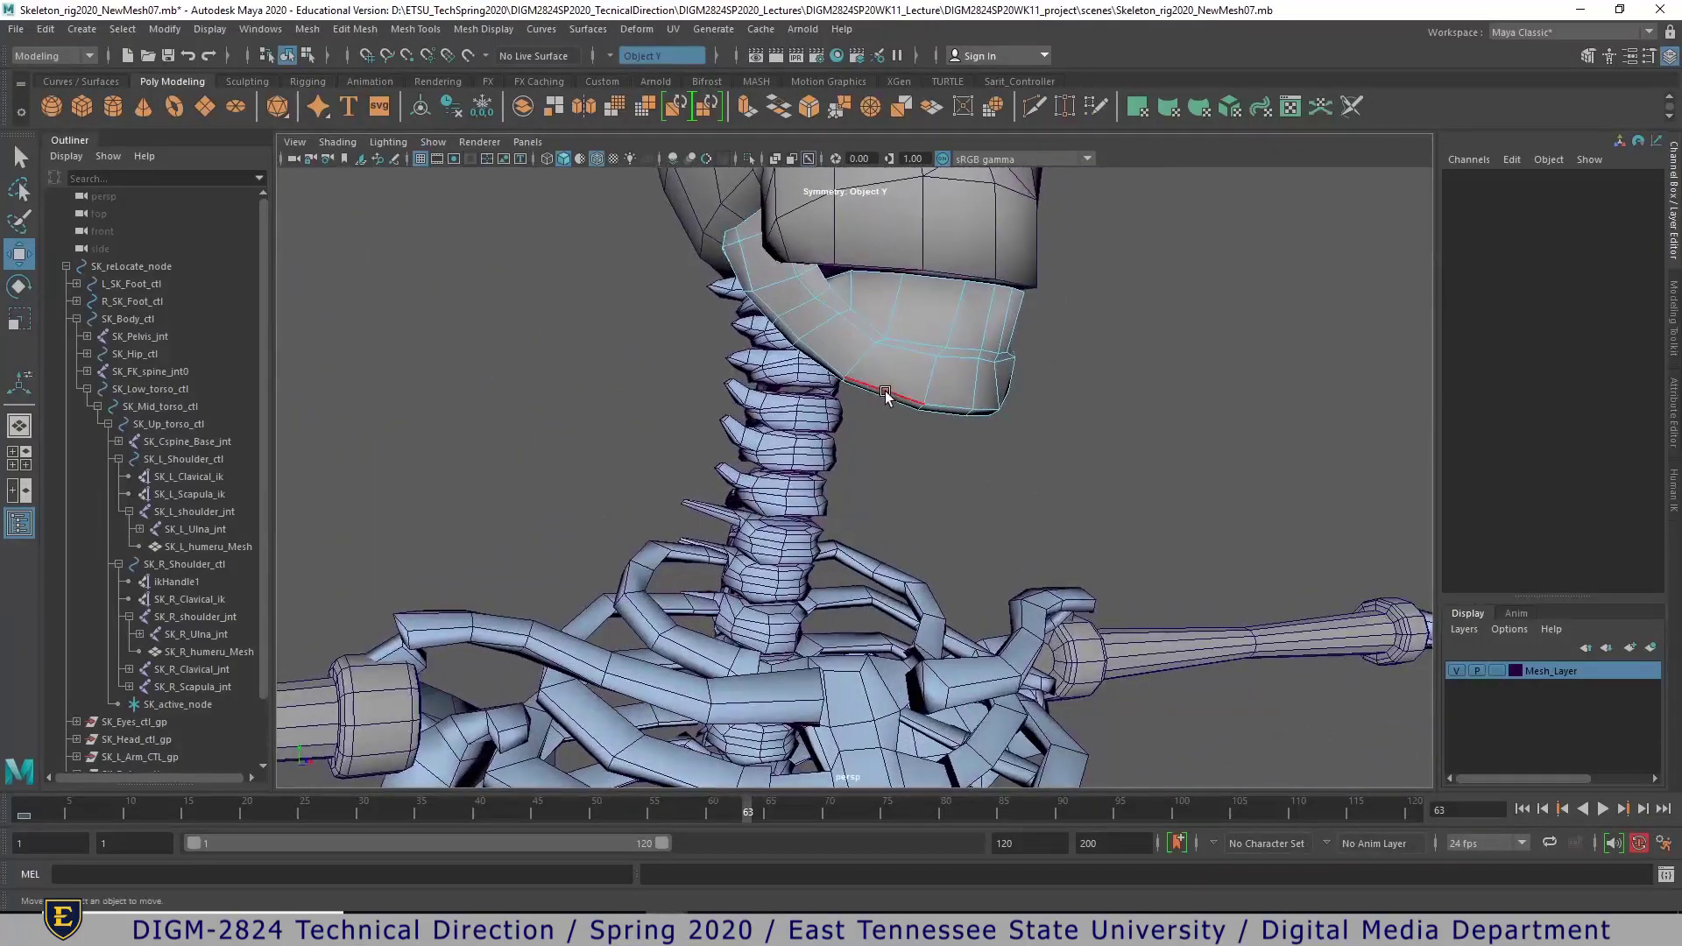
{"action": "left_click", "coordinate": [885, 394]}
{"action": "right_click_drag", "start_coordinate": [885, 390], "coordinate": [832, 417], "text": "shift"}
{"action": "scroll", "coordinate": [1128, 511], "scroll_direction": "down", "scroll_amount": 3}
{"action": "left_click_drag", "start_coordinate": [987, 522], "coordinate": [808, 501], "text": "alt"}
{"action": "key", "text": "ctrl+z"}
{"action": "key", "text": "ctrl+z"}
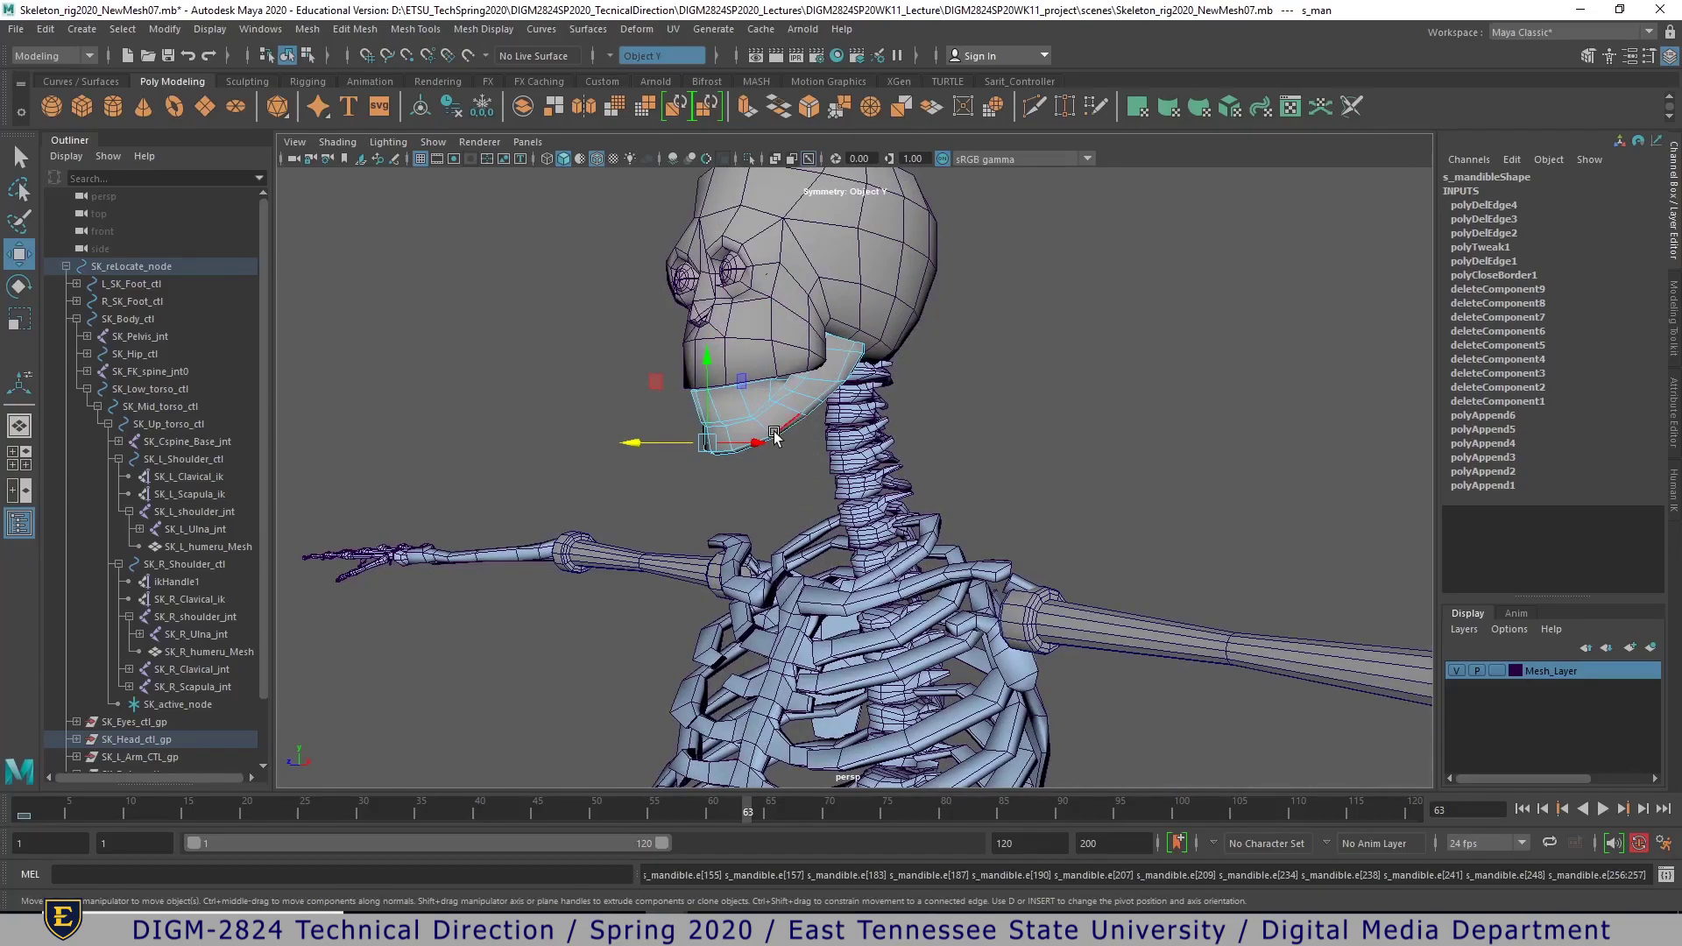
- Undo the last mandible change, delete the unneeded edges along the lower jaw and bevel the edge at the front
{"action": "key", "text": "ctrl+z"}
{"action": "right_click_drag", "start_coordinate": [789, 424], "coordinate": [1058, 484], "text": "shift"}
{"action": "left_click", "coordinate": [712, 393]}
{"action": "right_click_drag", "start_coordinate": [726, 388], "coordinate": [810, 492], "text": "shift"}
- Try bevel fractions of 2 and 1 on the mandible, and undo the fraction changes
{"action": "left_click_drag", "start_coordinate": [1184, 499], "coordinate": [1197, 499]}
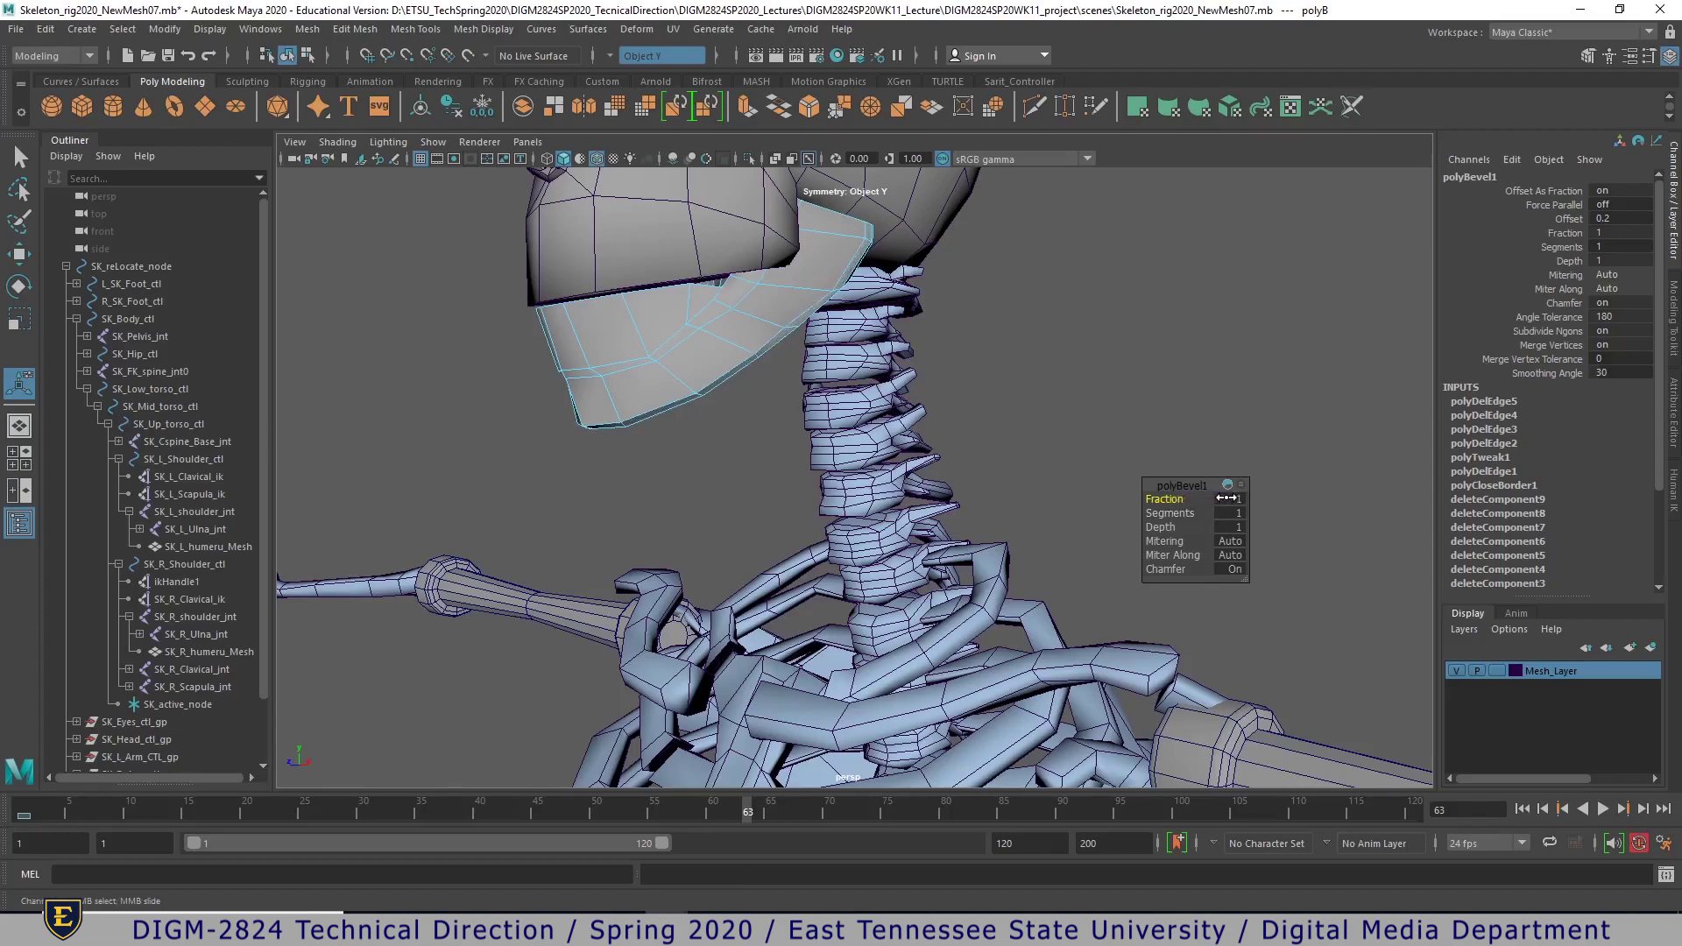
{"action": "left_click", "coordinate": [1227, 498]}
{"action": "key", "text": "Return"}
{"action": "left_click_drag", "start_coordinate": [720, 455], "coordinate": [901, 439], "text": "alt"}
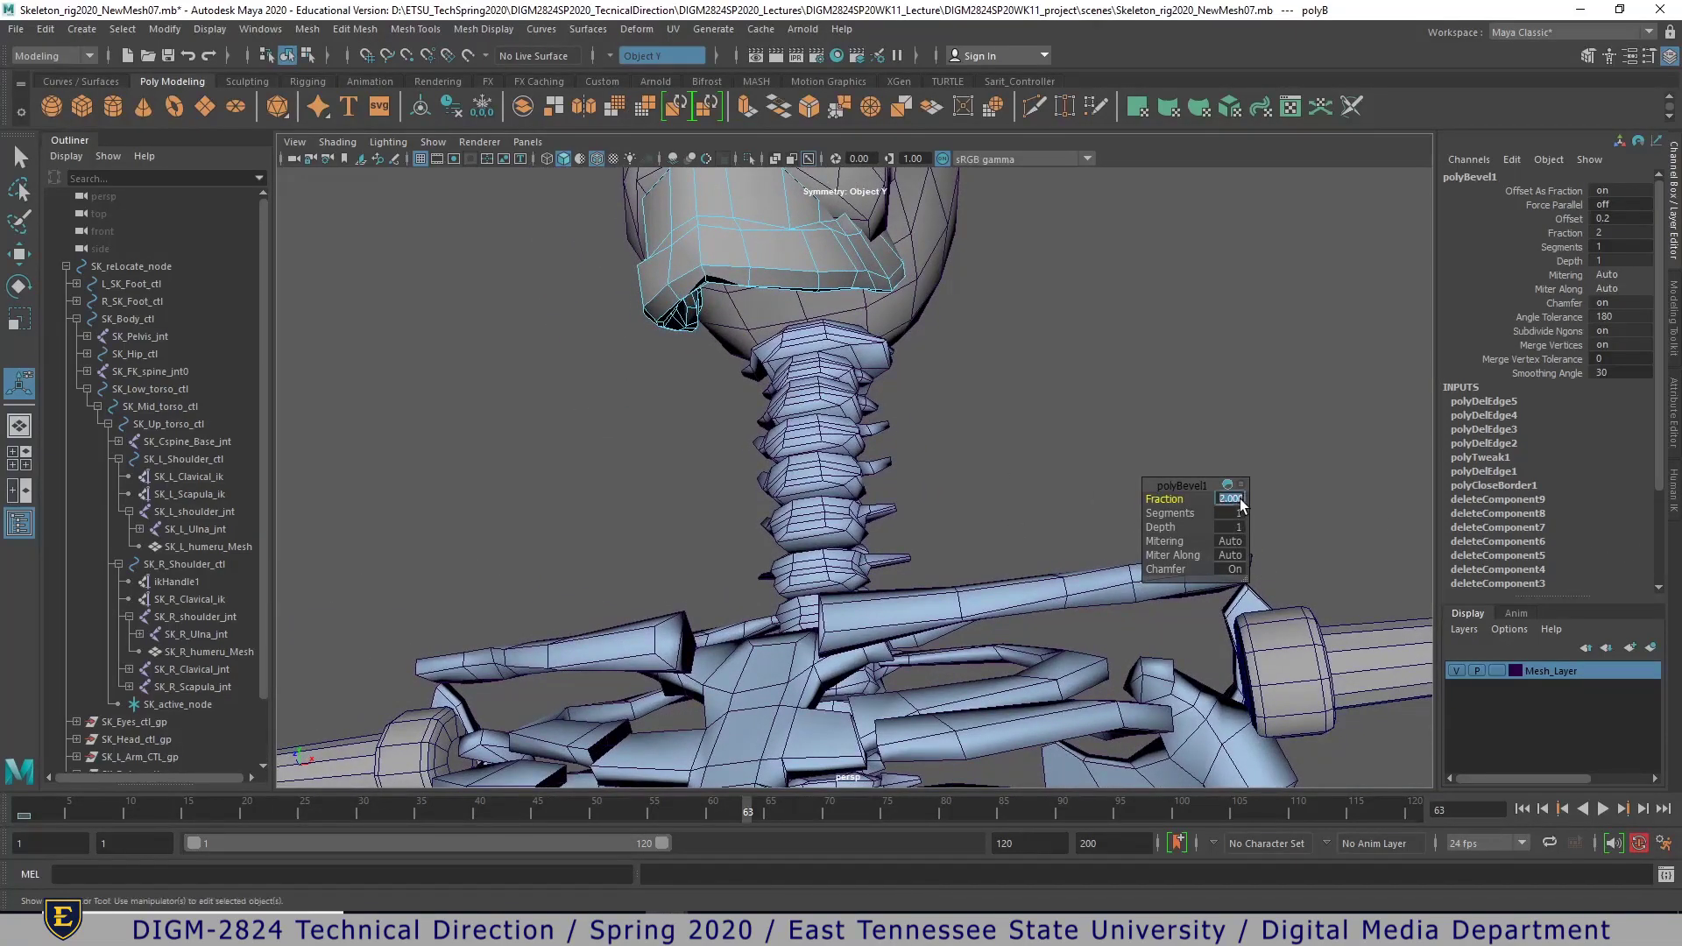
{"action": "type", "text": "1"}
{"action": "left_click_drag", "start_coordinate": [705, 329], "coordinate": [552, 428], "text": "alt"}
{"action": "right_click_drag", "start_coordinate": [552, 428], "coordinate": [843, 550], "text": "alt"}
{"action": "left_click_drag", "start_coordinate": [448, 517], "coordinate": [353, 543], "text": "alt"}
{"action": "key", "text": "ctrl+z"}
{"action": "left_click_drag", "start_coordinate": [536, 440], "coordinate": [420, 432], "text": "alt"}
{"action": "key", "text": "ctrl+z"}
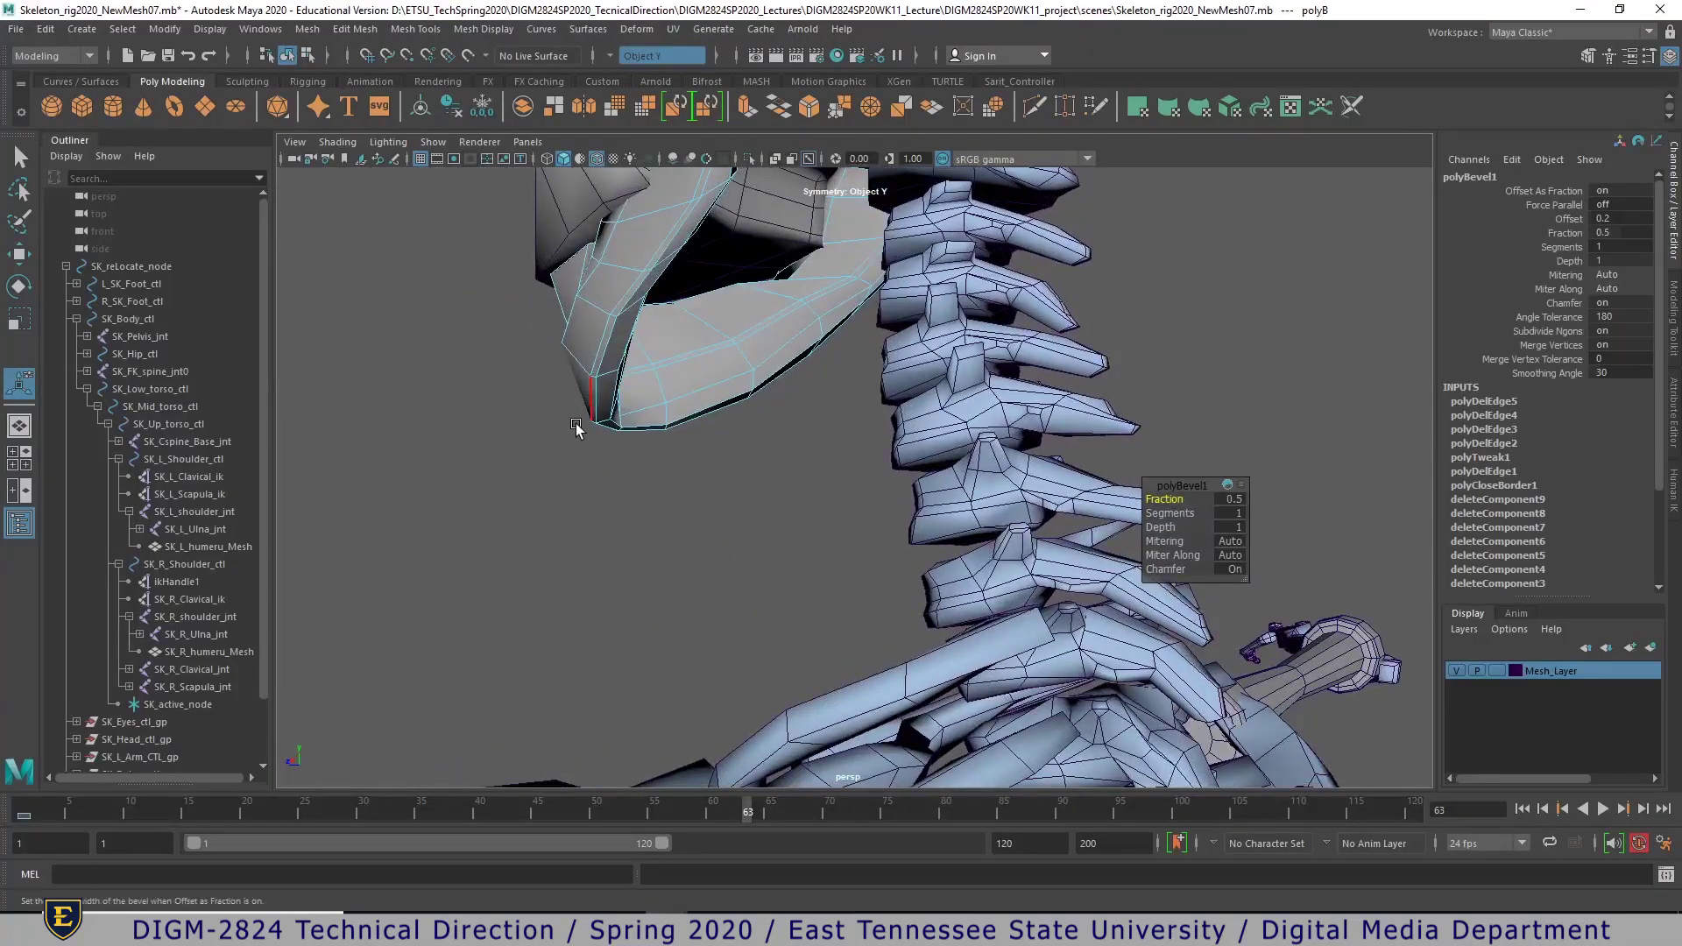
- Return the mandible to object mode, clear the selection and save the scene, accepting the student version notice
{"action": "left_click", "coordinate": [620, 422]}
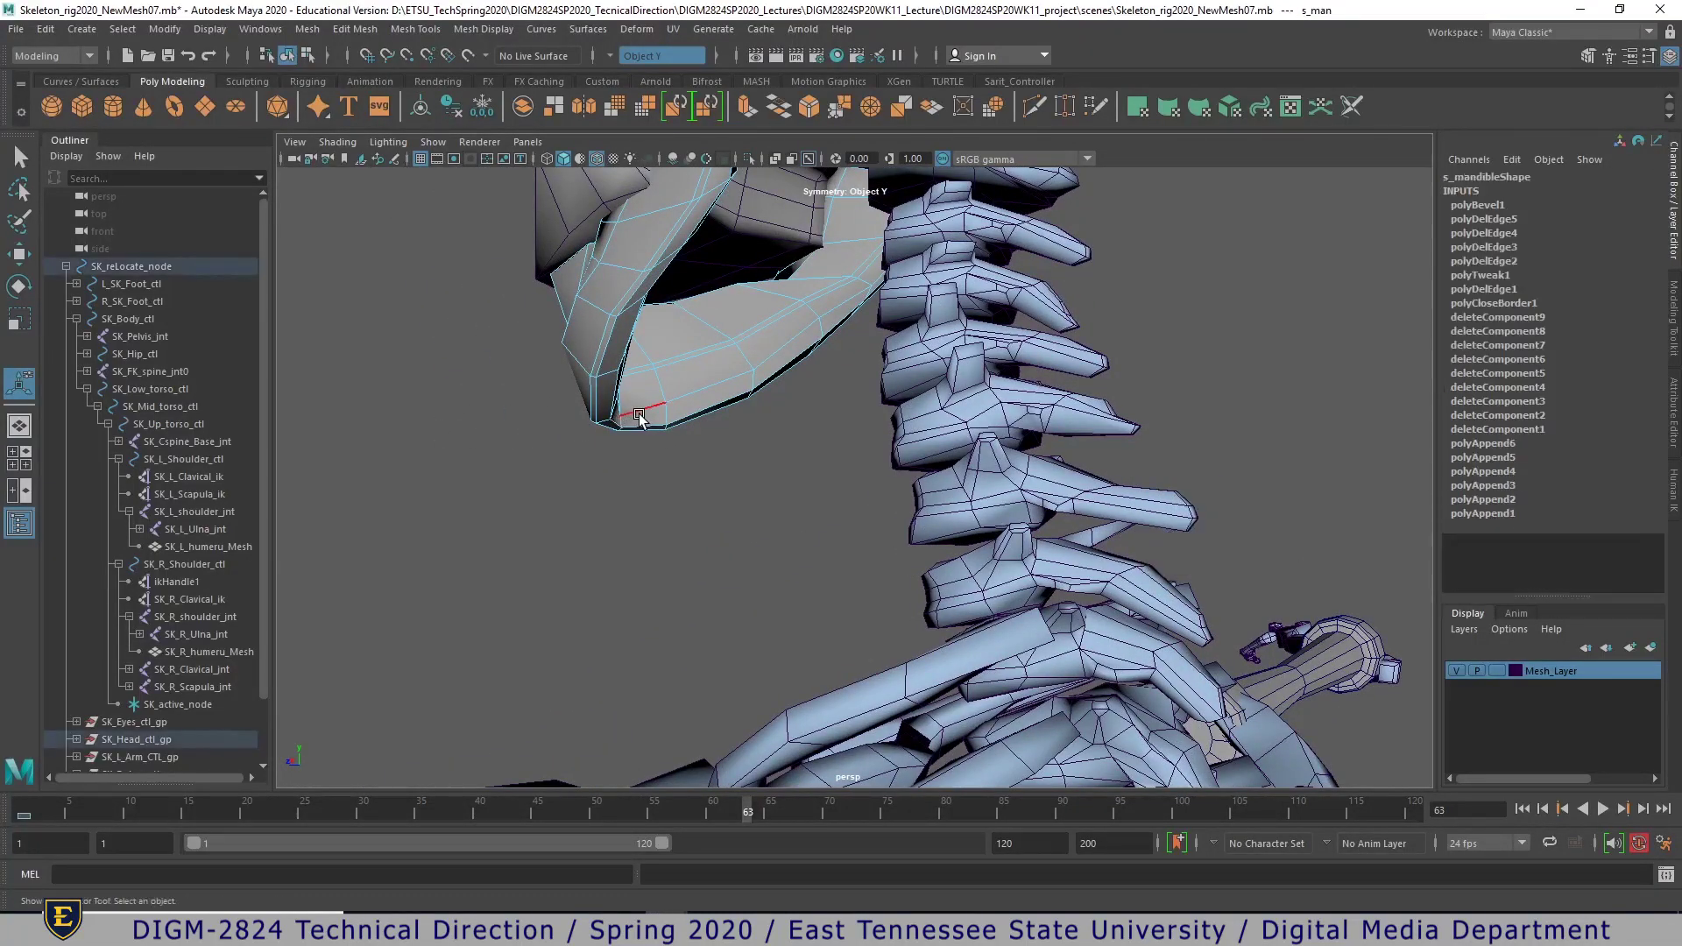
{"action": "key", "text": "w"}
{"action": "left_click_drag", "start_coordinate": [564, 428], "coordinate": [776, 411]}
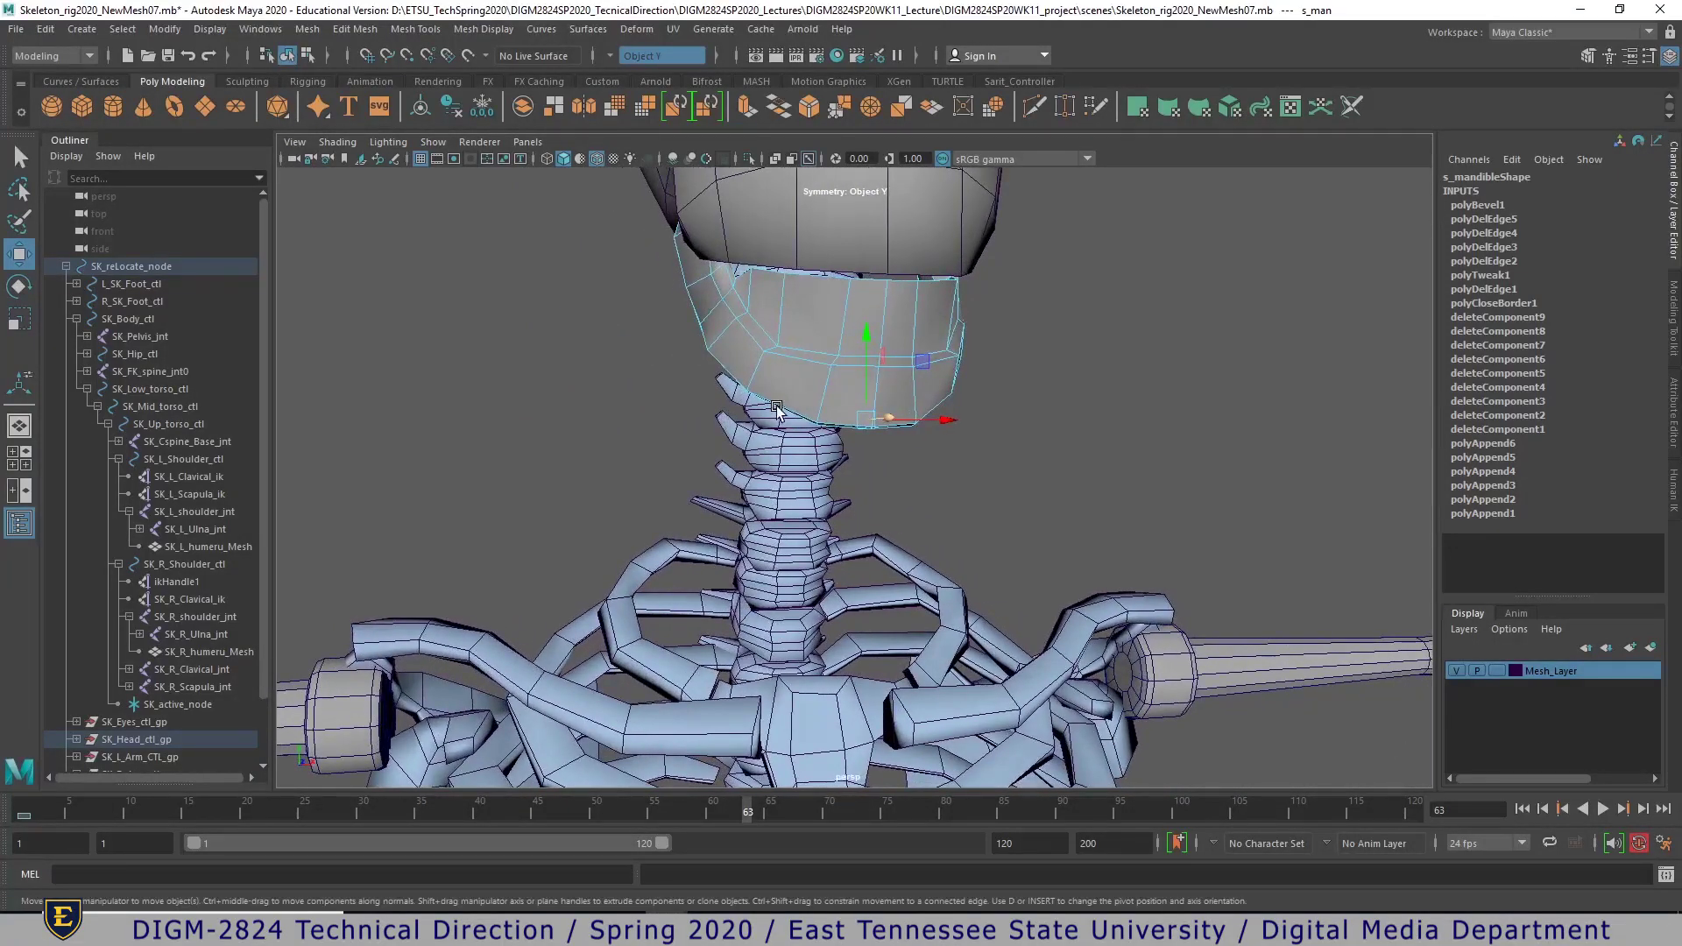
{"action": "scroll", "coordinate": [1066, 387], "scroll_direction": "down", "scroll_amount": 6}
{"action": "right_click_drag", "start_coordinate": [880, 438], "coordinate": [997, 395]}
{"action": "left_click", "coordinate": [996, 396]}
{"action": "left_click_drag", "start_coordinate": [1062, 465], "coordinate": [1112, 603], "text": "alt"}
{"action": "key", "text": "q"}
{"action": "key", "text": "ctrl+s"}
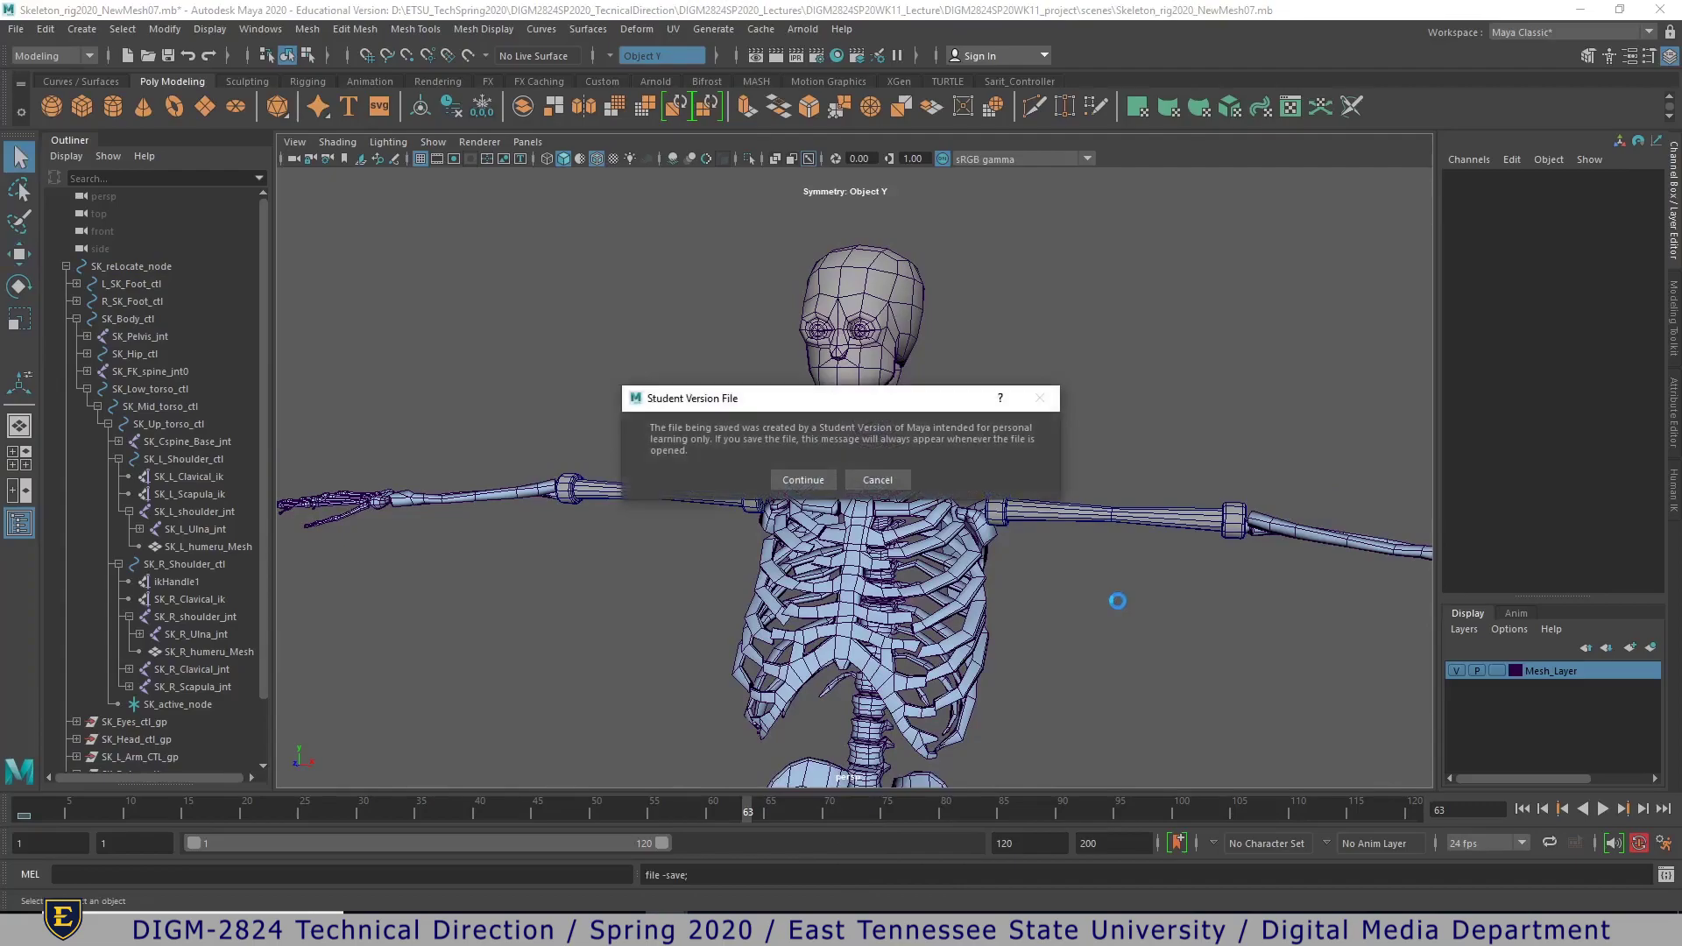
{"action": "left_click", "coordinate": [797, 480]}
- Switch to the side view and create a polygon cube at the origin by the skeleton's feet
{"action": "key", "text": "w"}
{"action": "left_click_drag", "start_coordinate": [1063, 619], "coordinate": [983, 599], "text": "alt"}
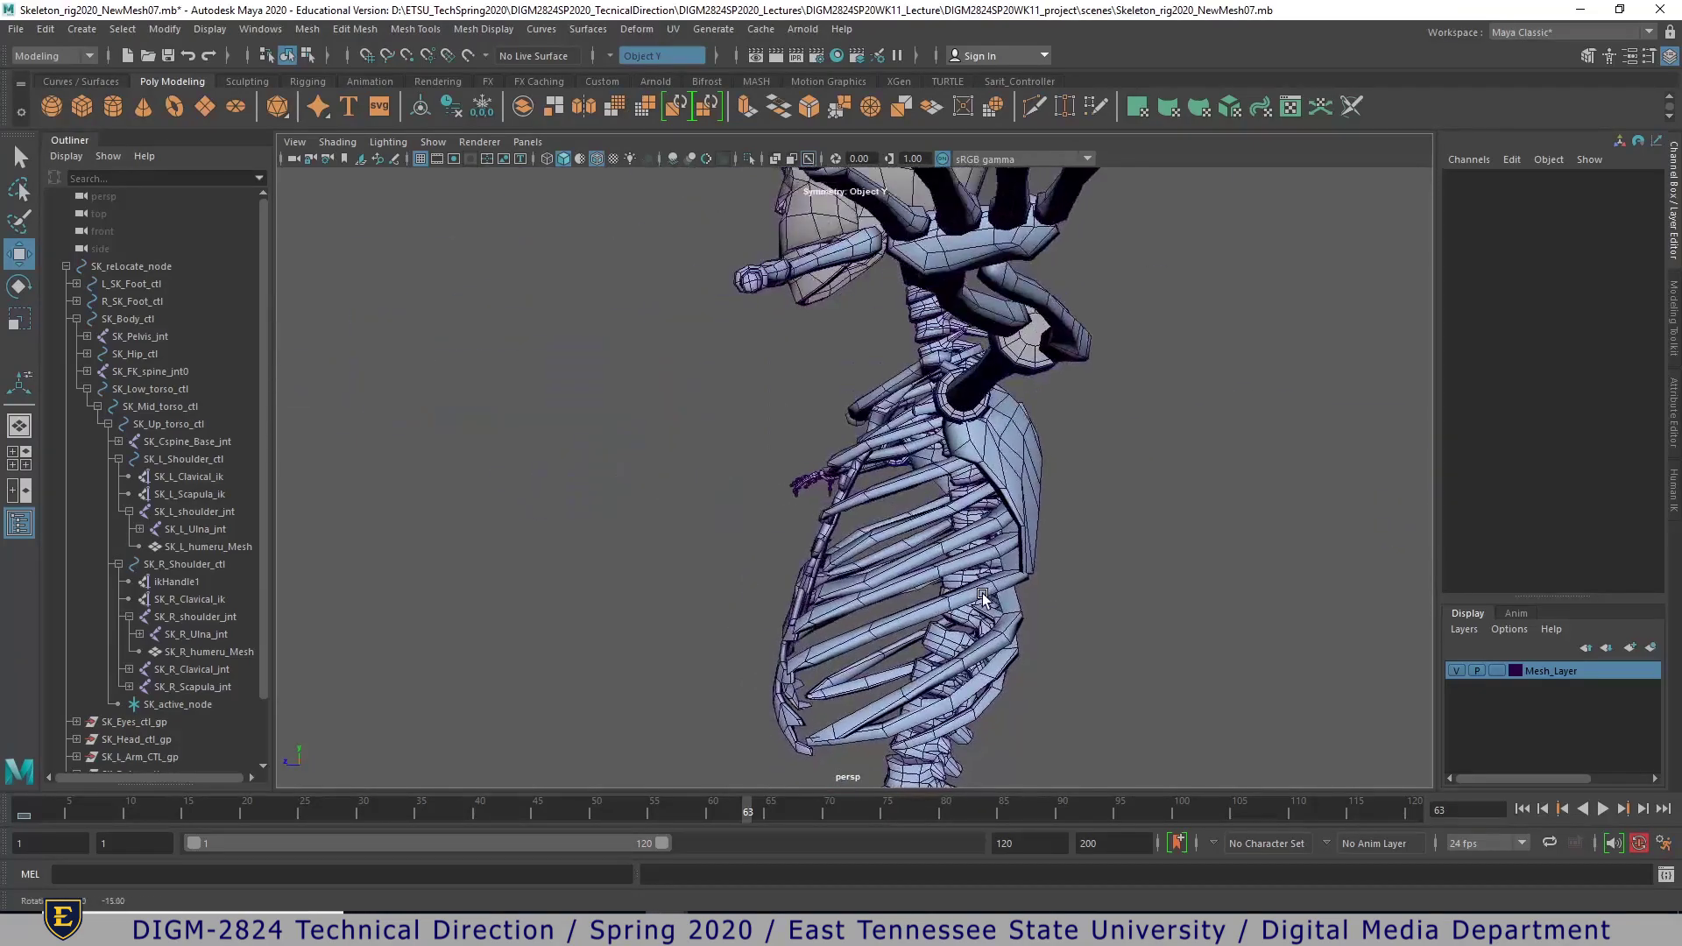
{"action": "key", "text": "space"}
{"action": "key", "text": "space"}
{"action": "right_click_drag", "start_coordinate": [1279, 672], "coordinate": [691, 565], "text": "alt"}
{"action": "middle_click_drag", "start_coordinate": [935, 629], "coordinate": [967, 554], "text": "alt"}
{"action": "scroll", "coordinate": [968, 558], "scroll_direction": "up", "scroll_amount": 1}
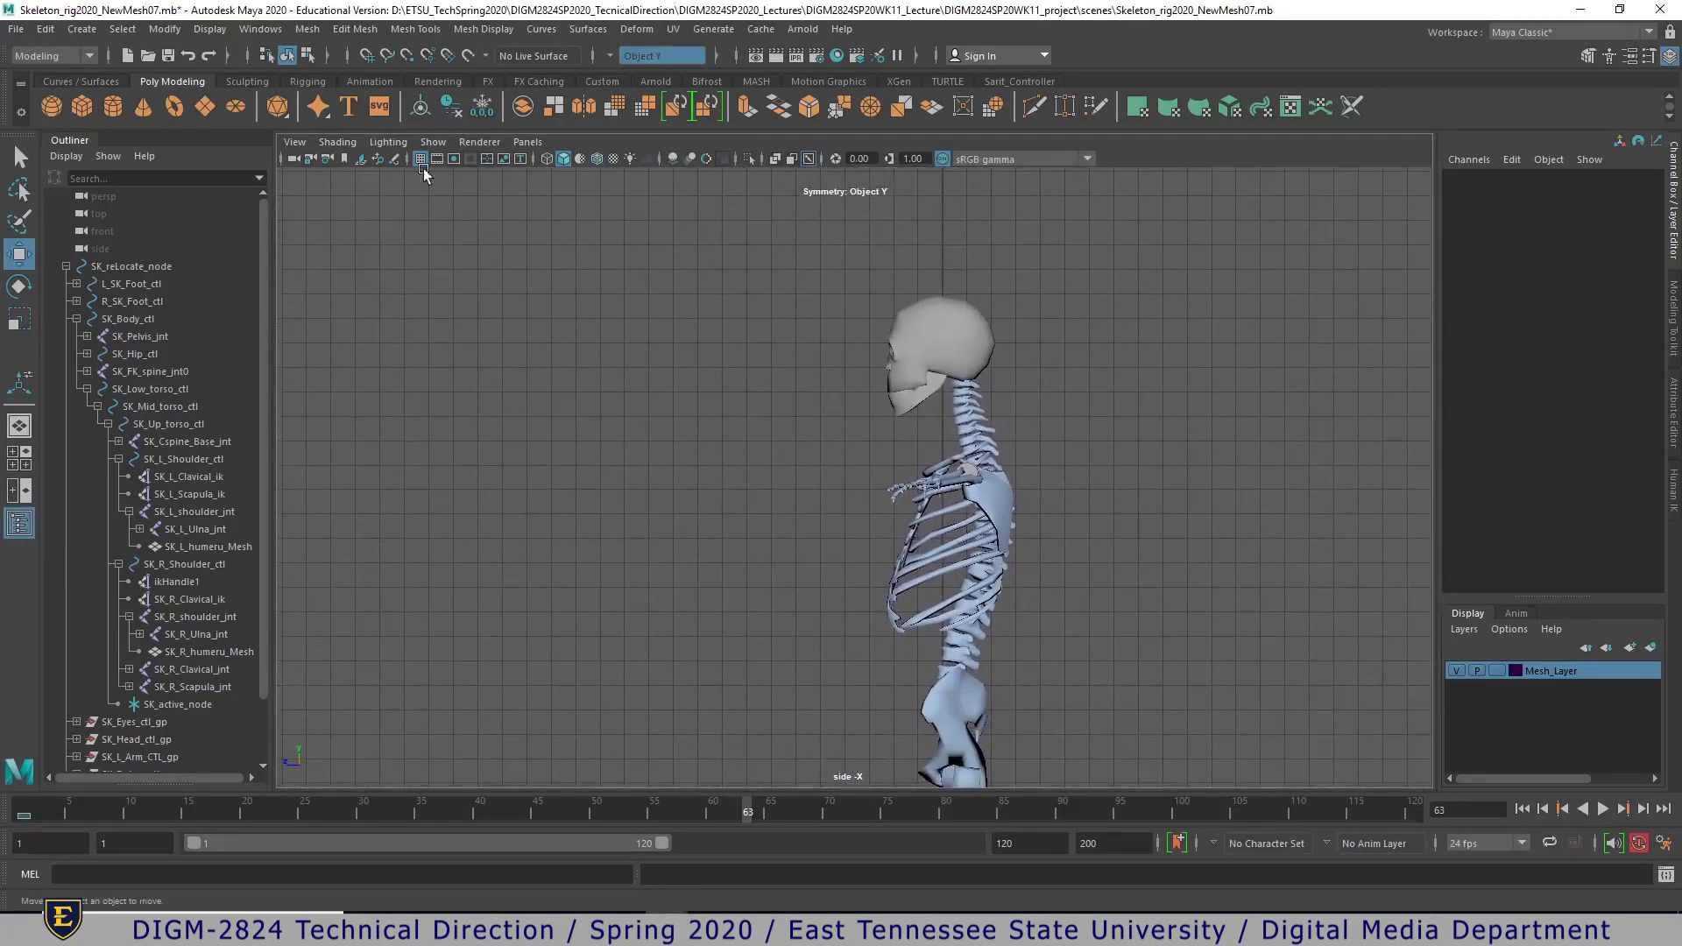
{"action": "left_click", "coordinate": [82, 106]}
{"action": "middle_click_drag", "start_coordinate": [1160, 764], "coordinate": [1178, 542], "text": "alt"}
{"action": "right_click_drag", "start_coordinate": [1178, 560], "coordinate": [367, 526], "text": "alt"}
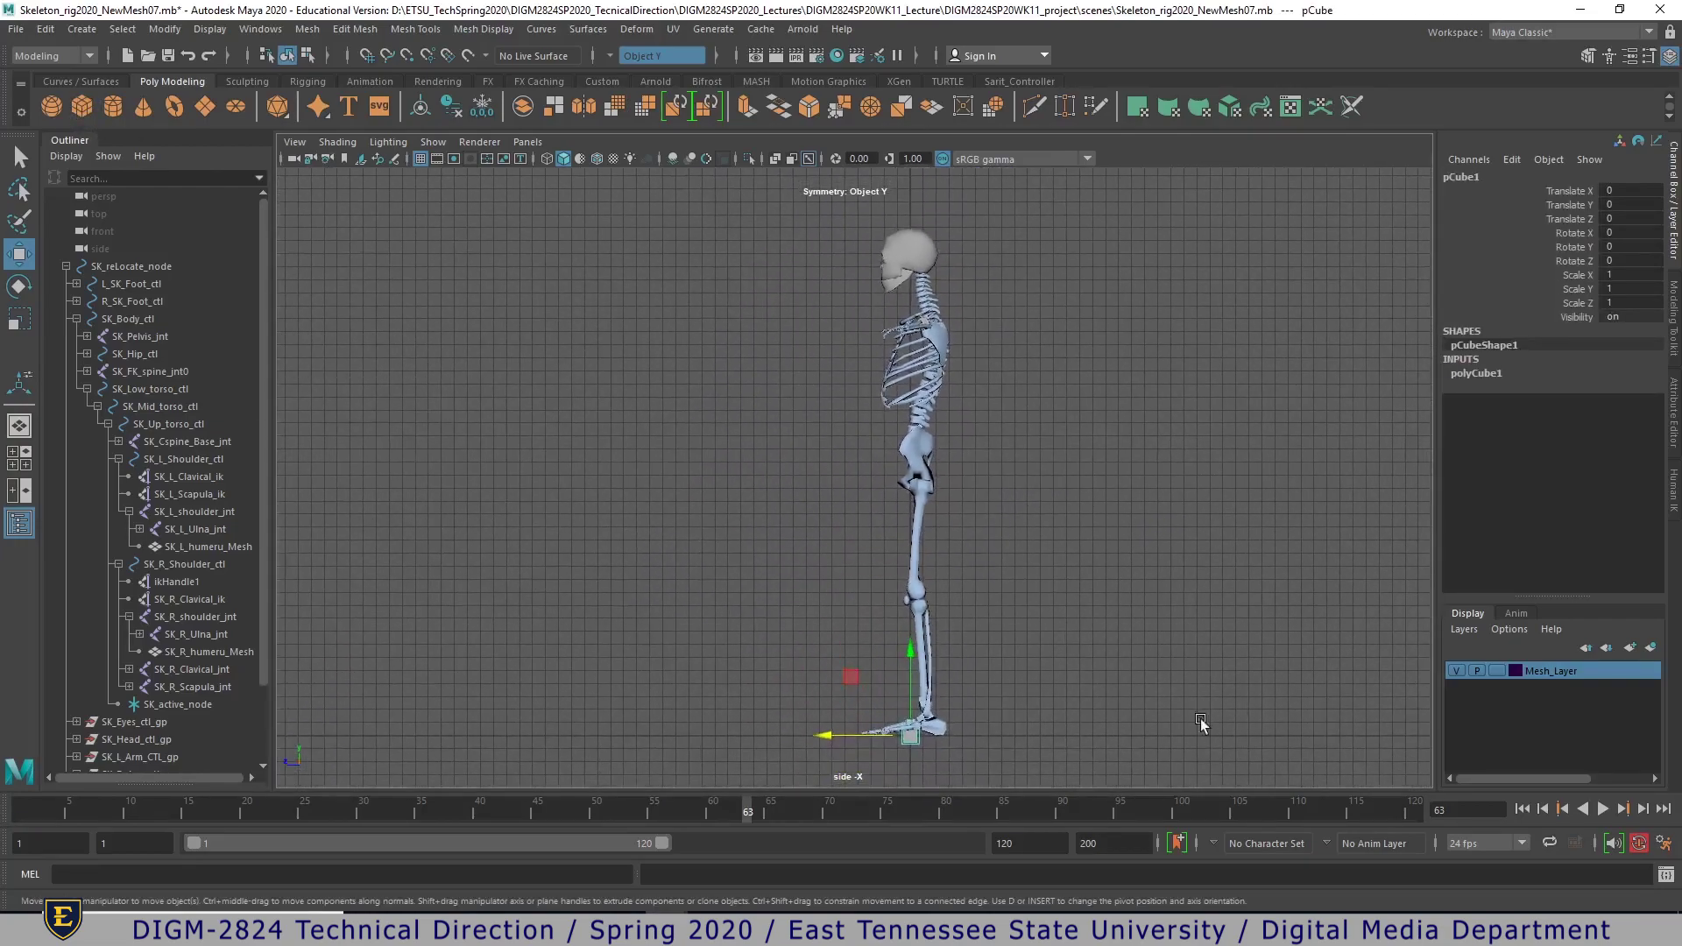
- Move the cube up into the middle of the ribcage, to about Y 29.15 and Z -0.37
{"action": "left_click_drag", "start_coordinate": [910, 649], "coordinate": [908, 285]}
{"action": "scroll", "coordinate": [1410, 489], "scroll_direction": "up", "scroll_amount": 3}
{"action": "middle_click_drag", "start_coordinate": [1058, 448], "coordinate": [997, 696], "text": "alt"}
{"action": "right_click_drag", "start_coordinate": [1165, 630], "coordinate": [1356, 670], "text": "alt"}
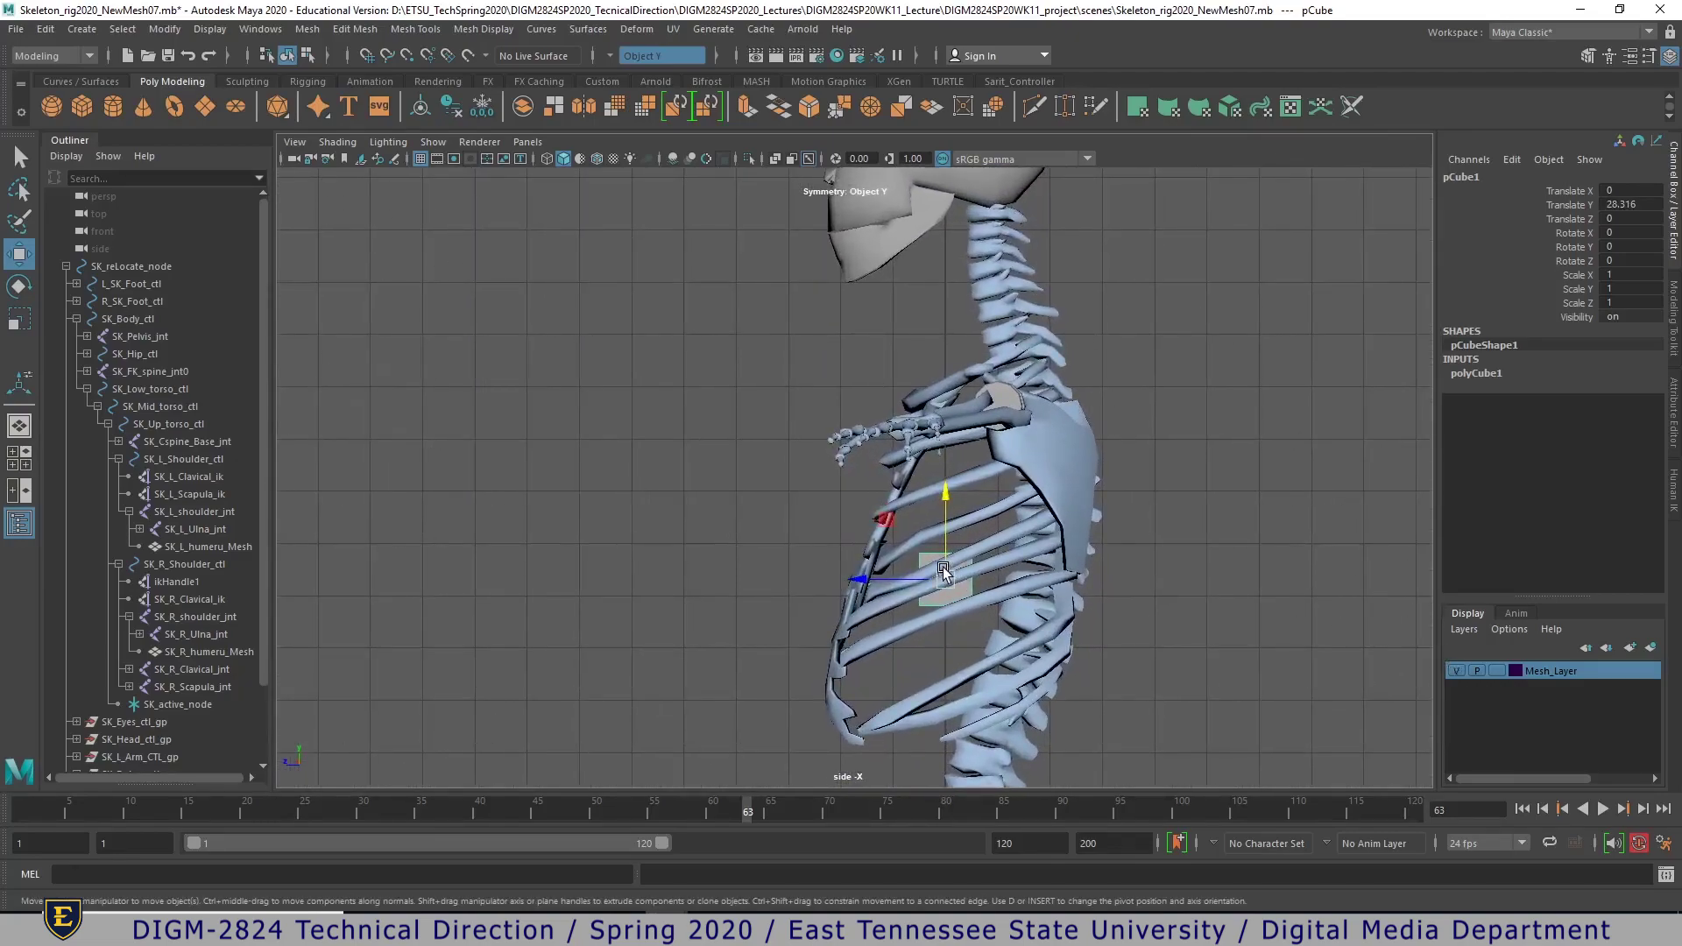
{"action": "left_click_drag", "start_coordinate": [943, 574], "coordinate": [975, 492]}
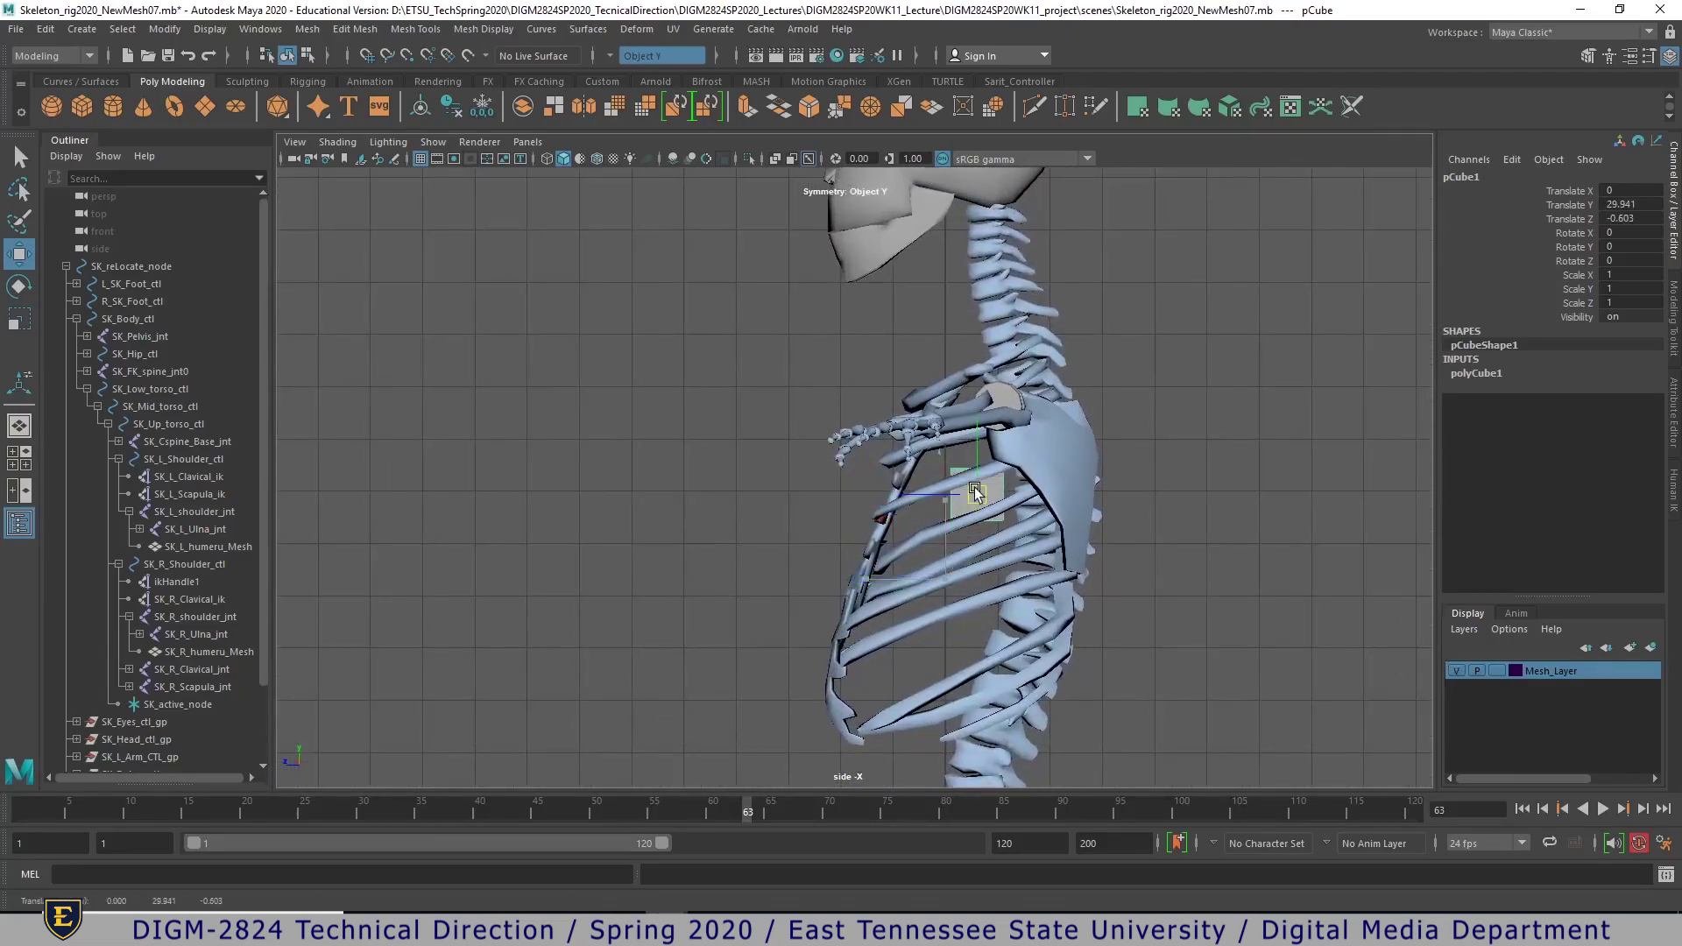
- Set the cube's width and depth to 3.6 and its height to 6.4
{"action": "left_click", "coordinate": [1473, 374]}
{"action": "left_click_drag", "start_coordinate": [1575, 389], "coordinate": [1570, 417]}
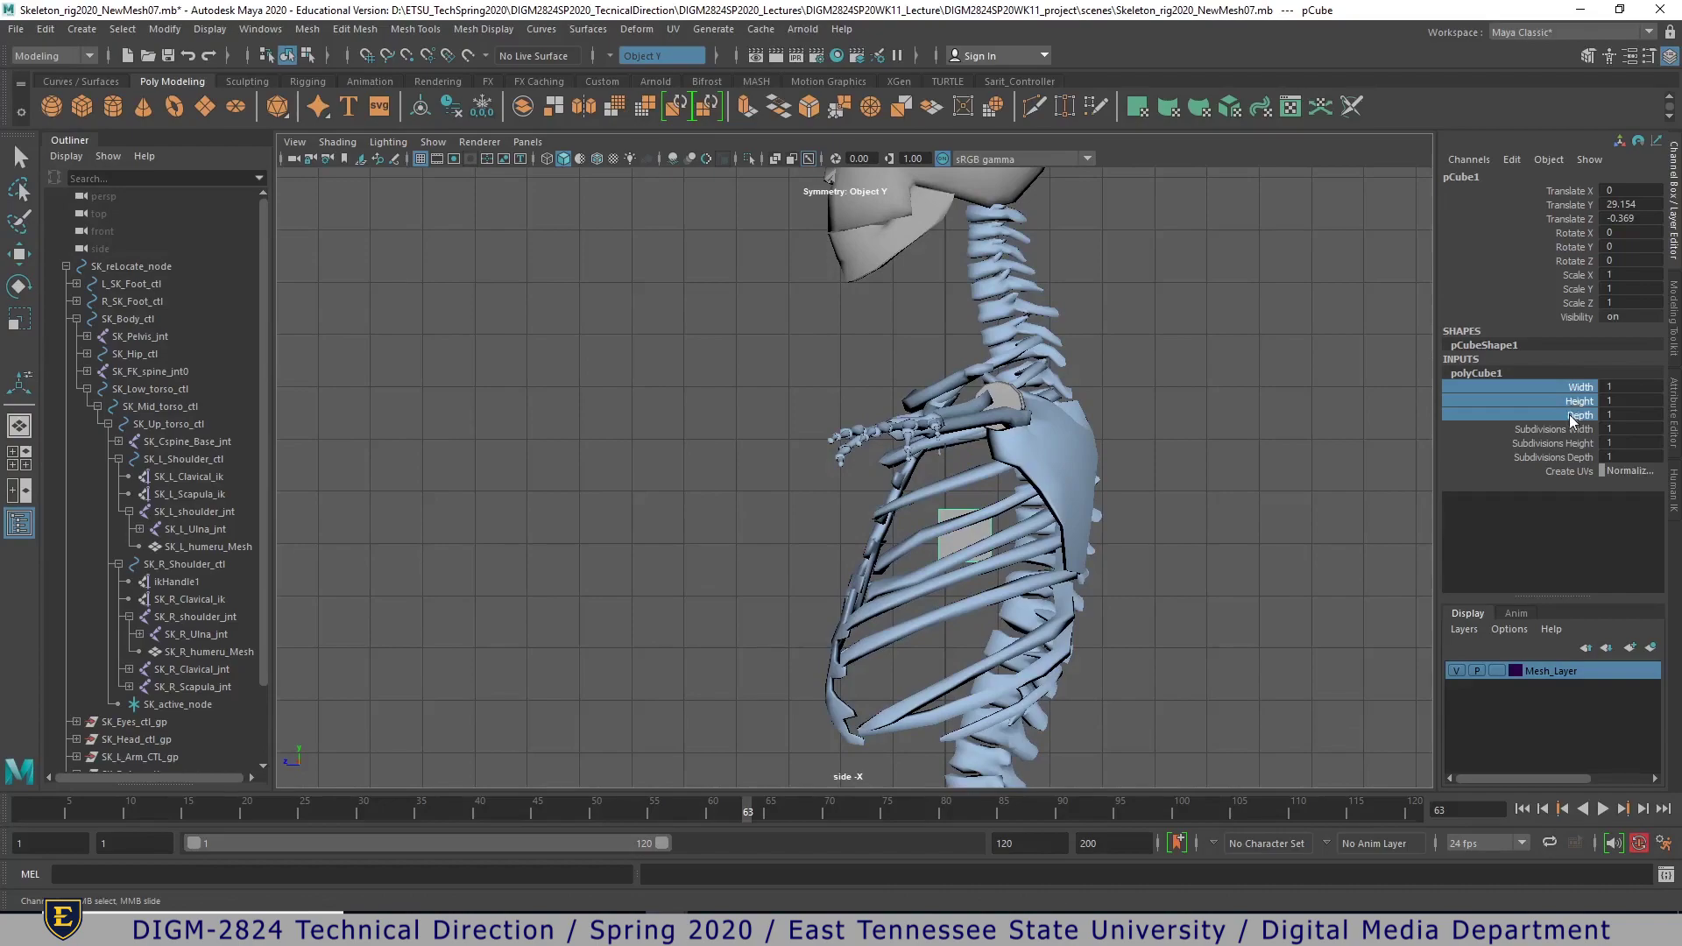
{"action": "middle_click_drag", "start_coordinate": [1325, 455], "coordinate": [1346, 457]}
{"action": "right_click_drag", "start_coordinate": [1325, 485], "coordinate": [1347, 513], "text": "alt"}
{"action": "left_click", "coordinate": [1575, 402]}
{"action": "middle_click_drag", "start_coordinate": [1222, 548], "coordinate": [1247, 549]}
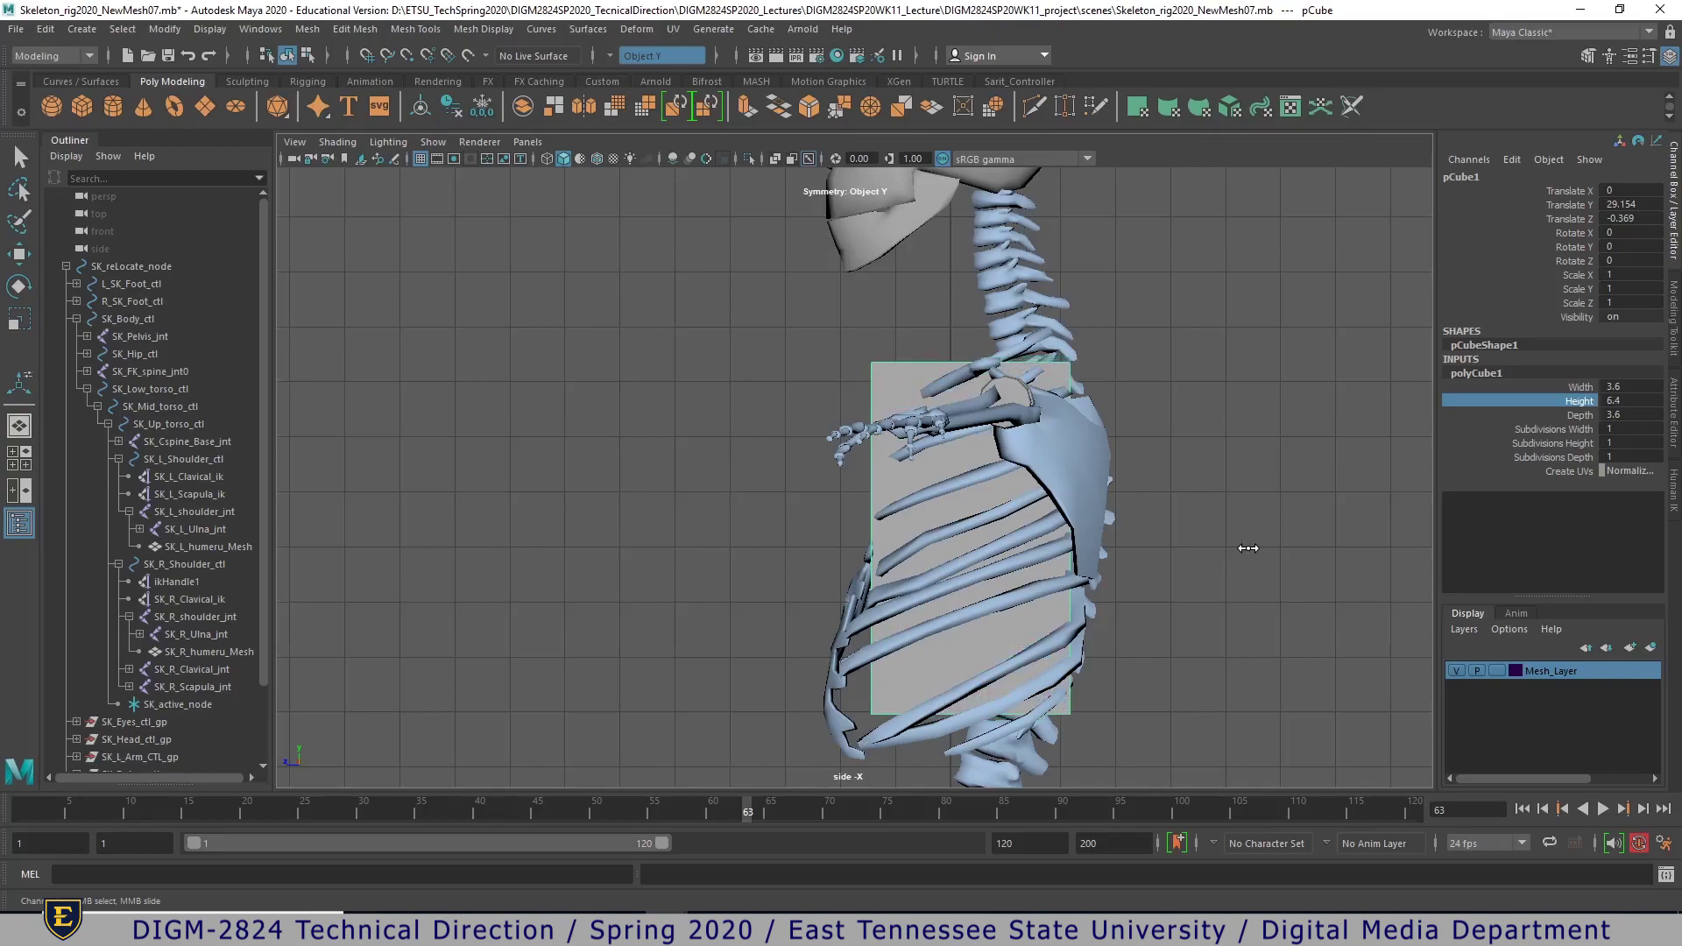
- Set the cube's height, width and depth subdivisions to 2 each
{"action": "left_click", "coordinate": [1569, 443]}
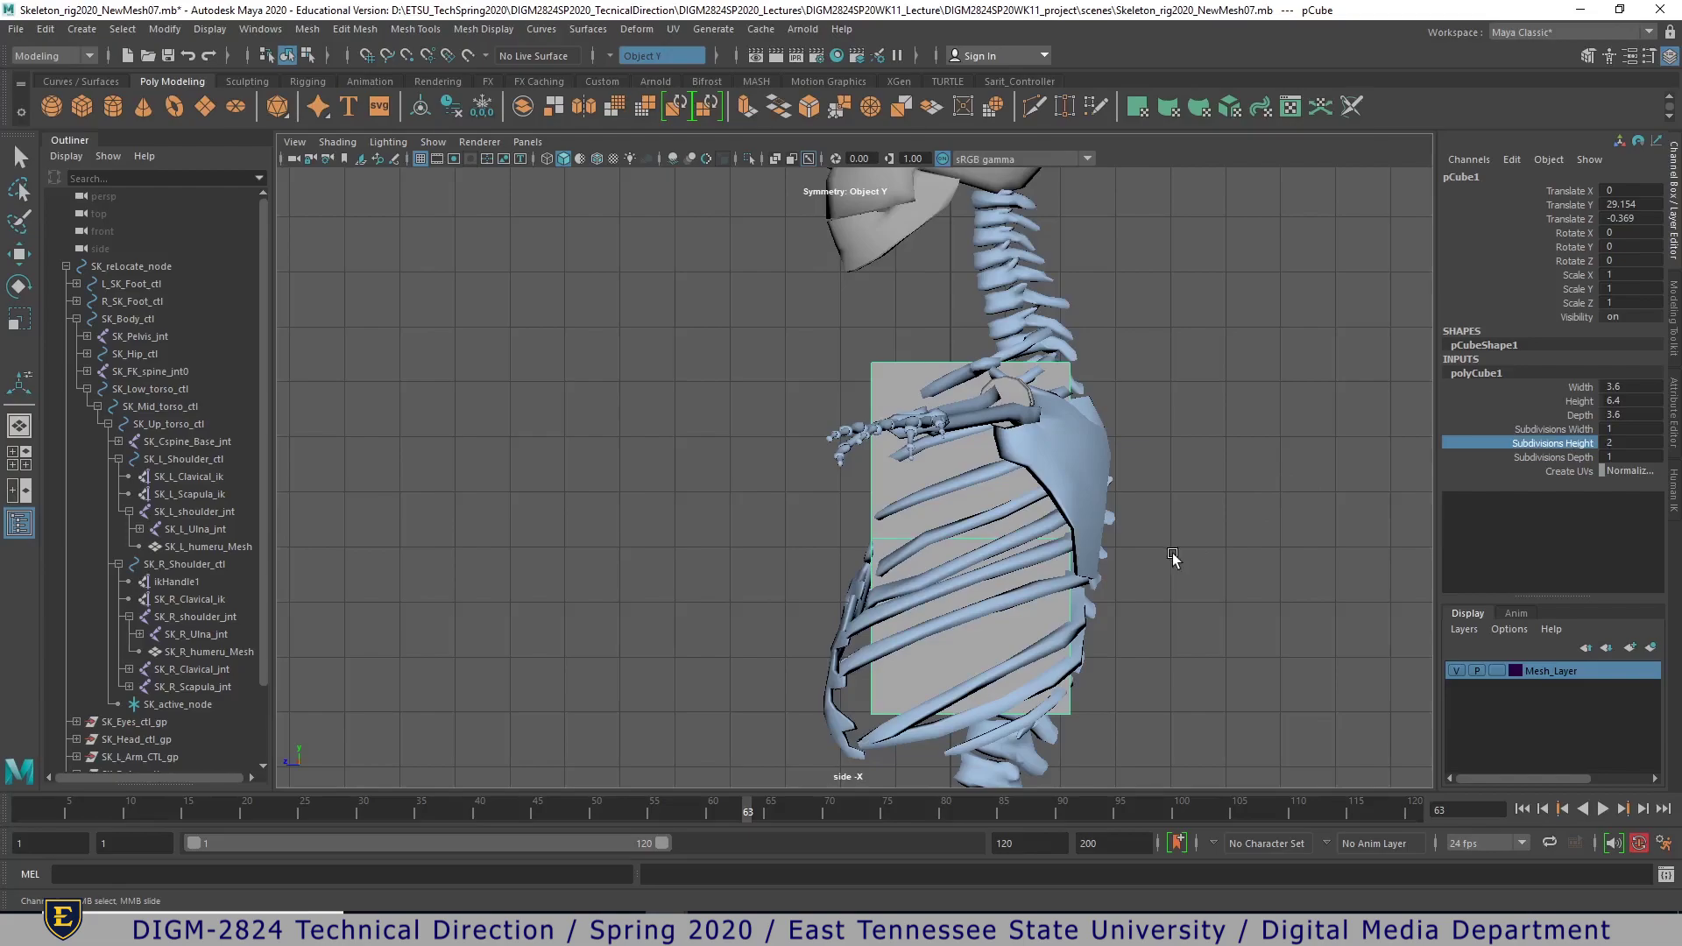
{"action": "right_click_drag", "start_coordinate": [1172, 553], "coordinate": [1288, 567], "text": "alt"}
{"action": "key", "text": "space"}
{"action": "key", "text": "space"}
{"action": "left_click_drag", "start_coordinate": [1117, 406], "coordinate": [864, 377], "text": "alt"}
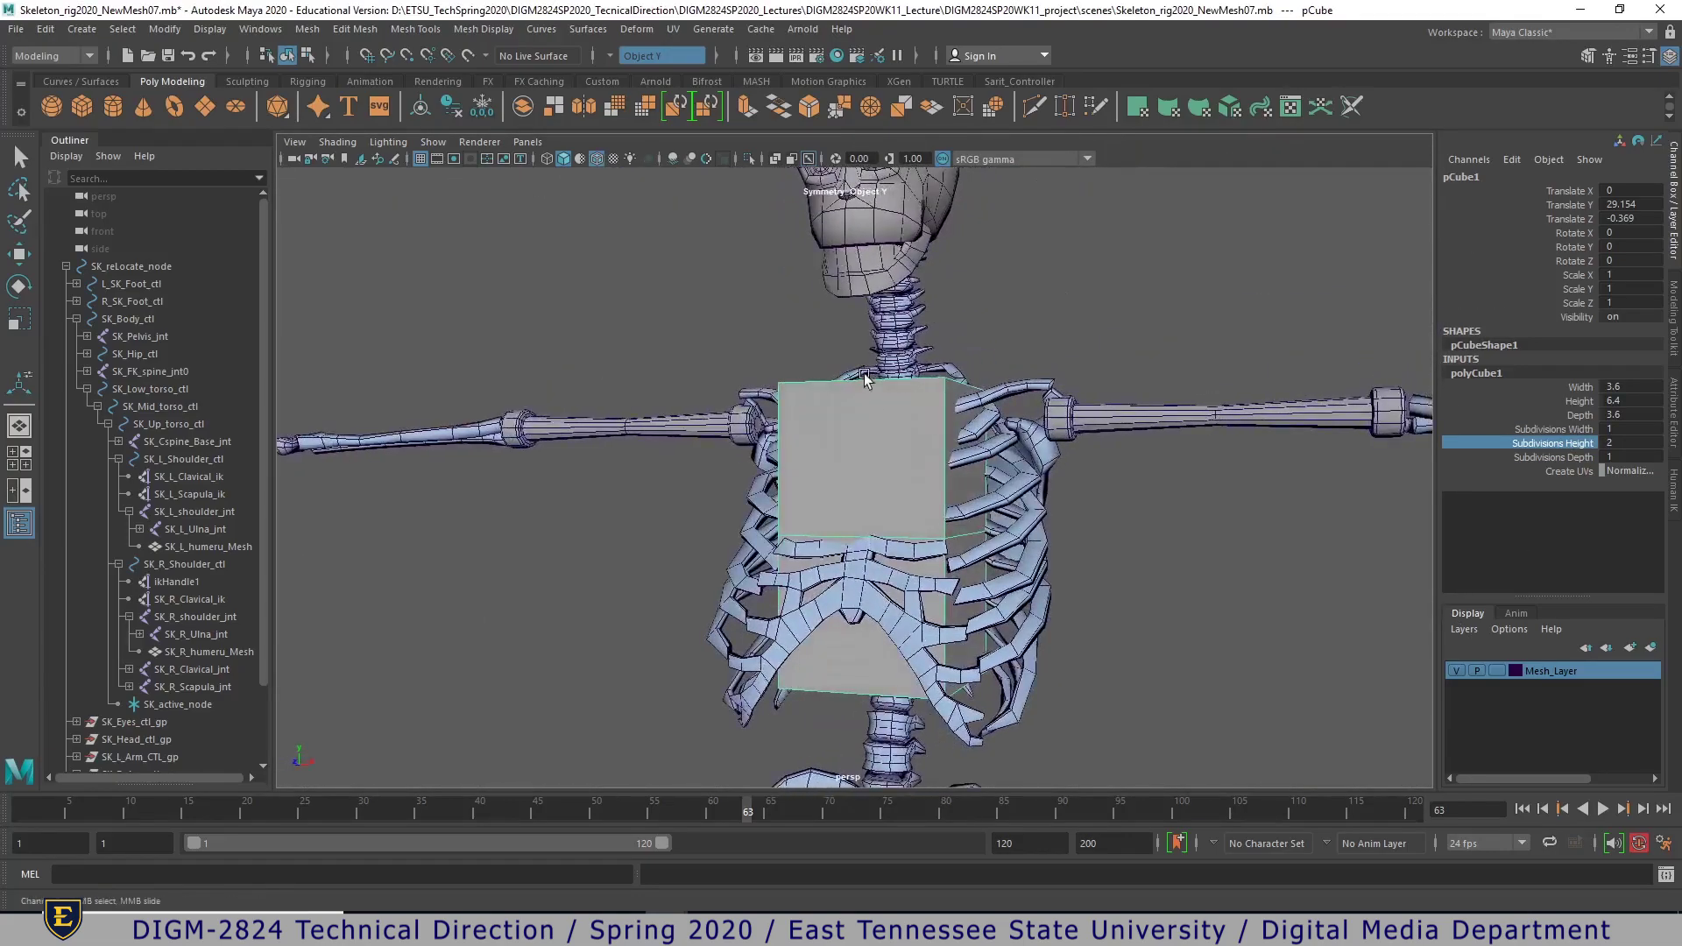
{"action": "left_click", "coordinate": [1568, 429]}
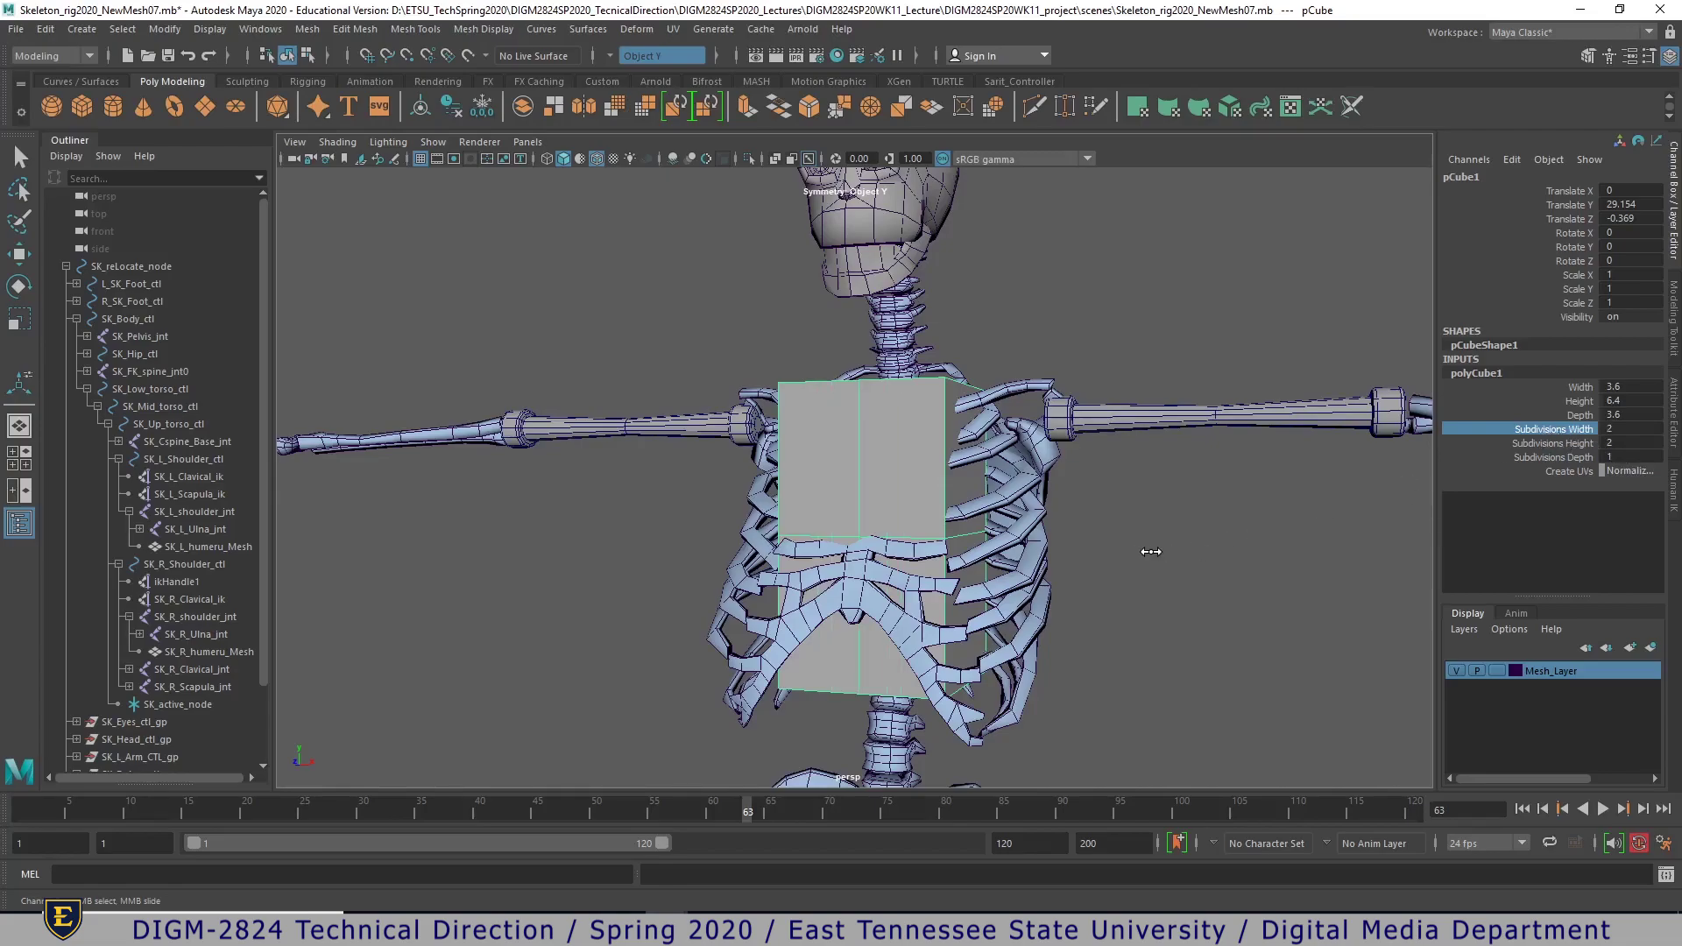
{"action": "left_click_drag", "start_coordinate": [1147, 556], "coordinate": [1353, 579], "text": "alt"}
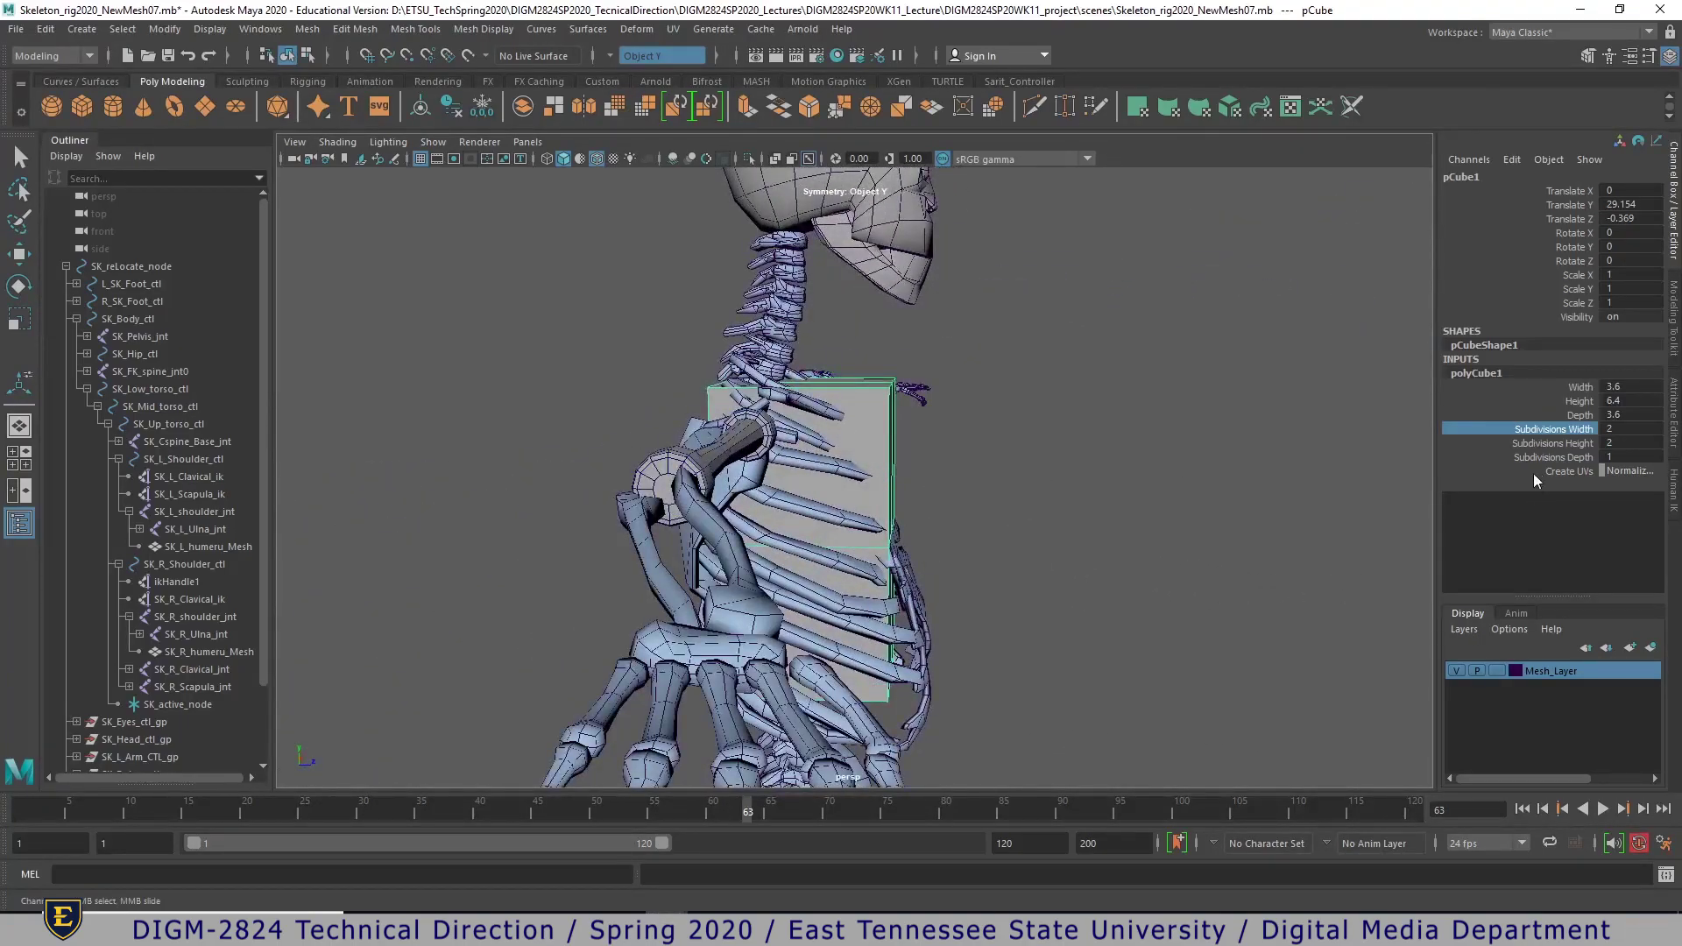
{"action": "left_click", "coordinate": [1555, 456]}
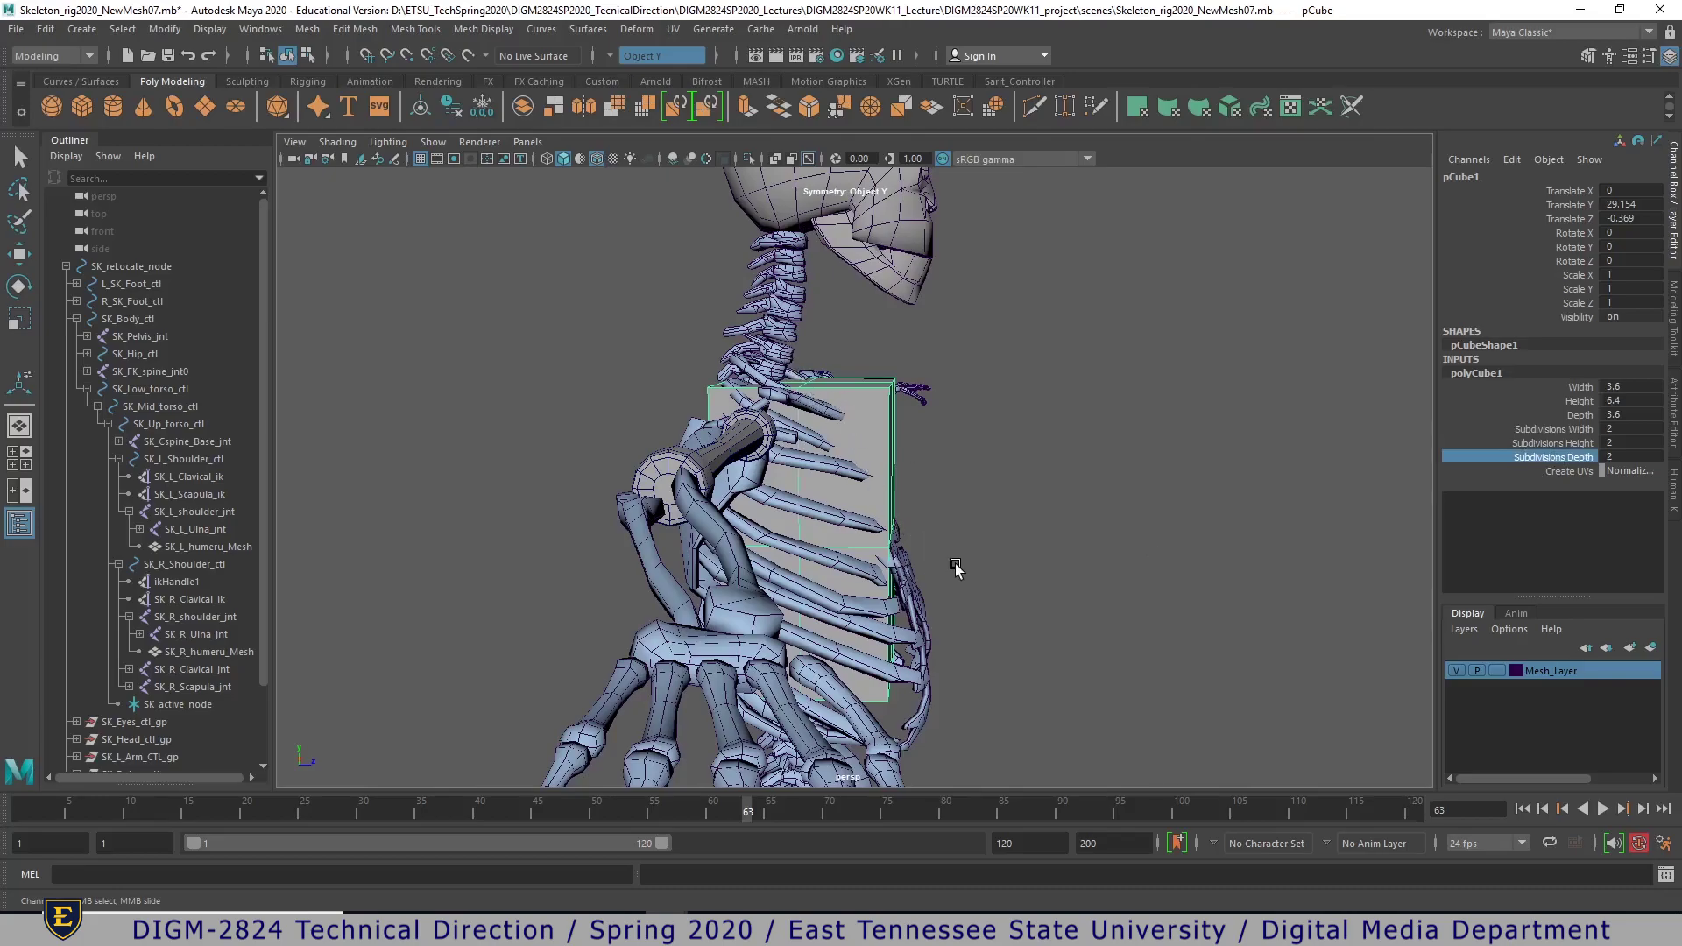
- Switch the cube to vertex selection and set the modelling symmetry to Object X
{"action": "left_click_drag", "start_coordinate": [934, 562], "coordinate": [879, 568], "text": "alt"}
{"action": "right_click_drag", "start_coordinate": [837, 425], "coordinate": [768, 427]}
{"action": "left_click_drag", "start_coordinate": [835, 447], "coordinate": [687, 465], "text": "alt"}
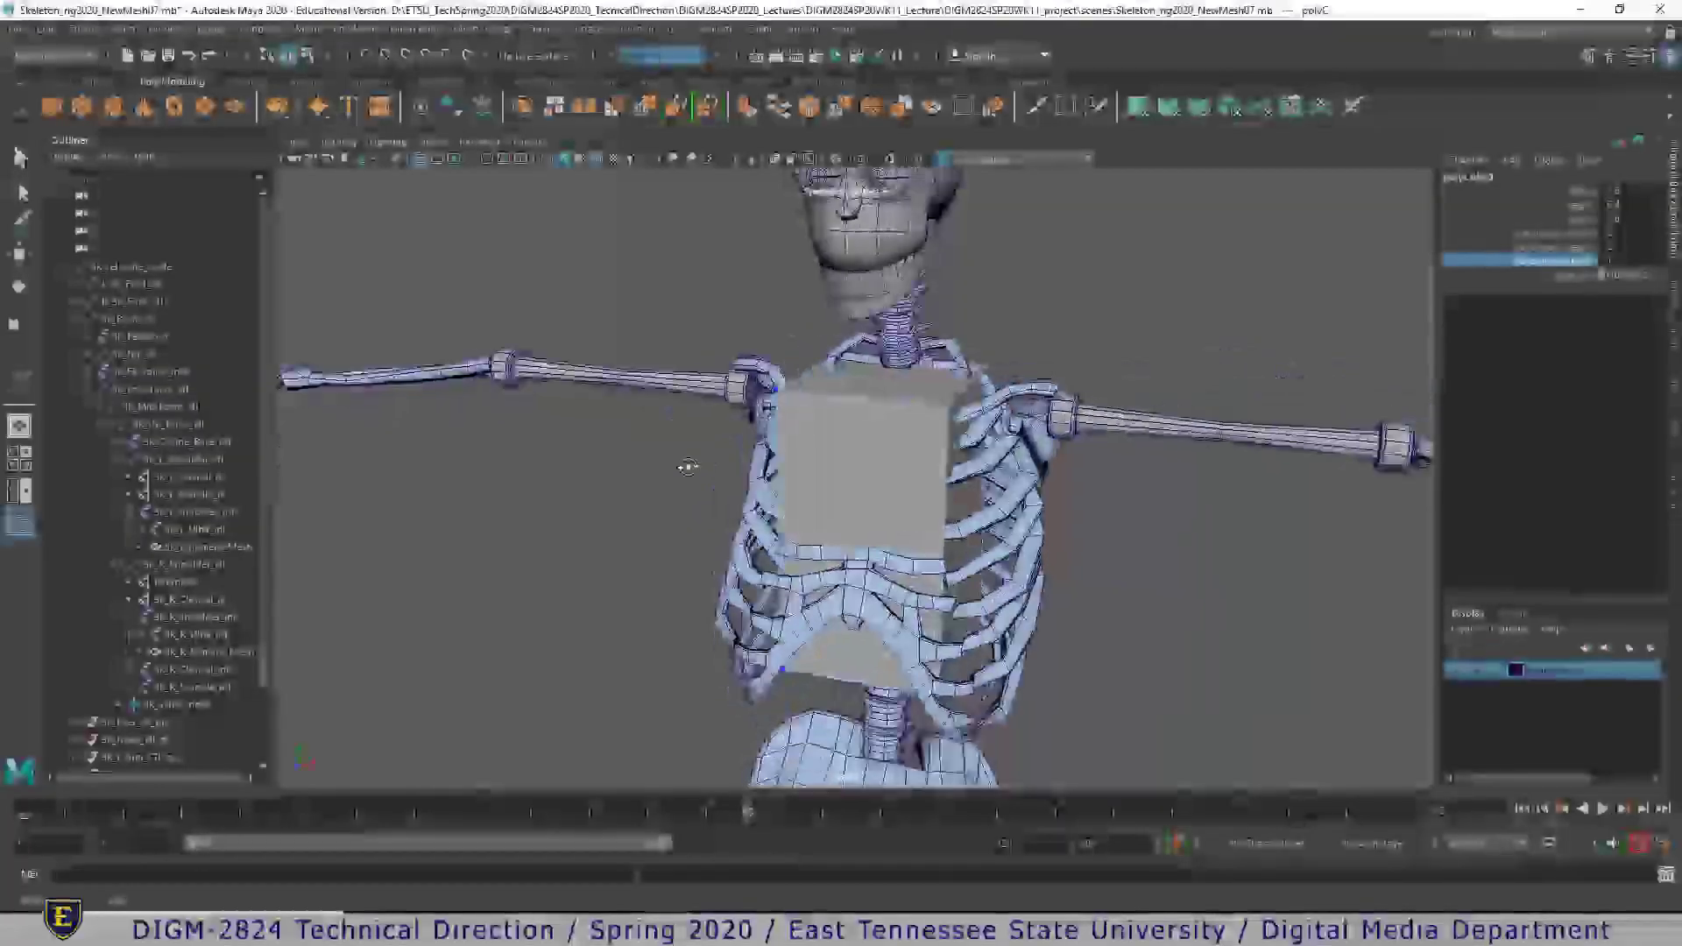
{"action": "left_click", "coordinate": [948, 404]}
{"action": "key", "text": "w"}
{"action": "left_click_drag", "start_coordinate": [930, 469], "coordinate": [920, 480], "text": "alt"}
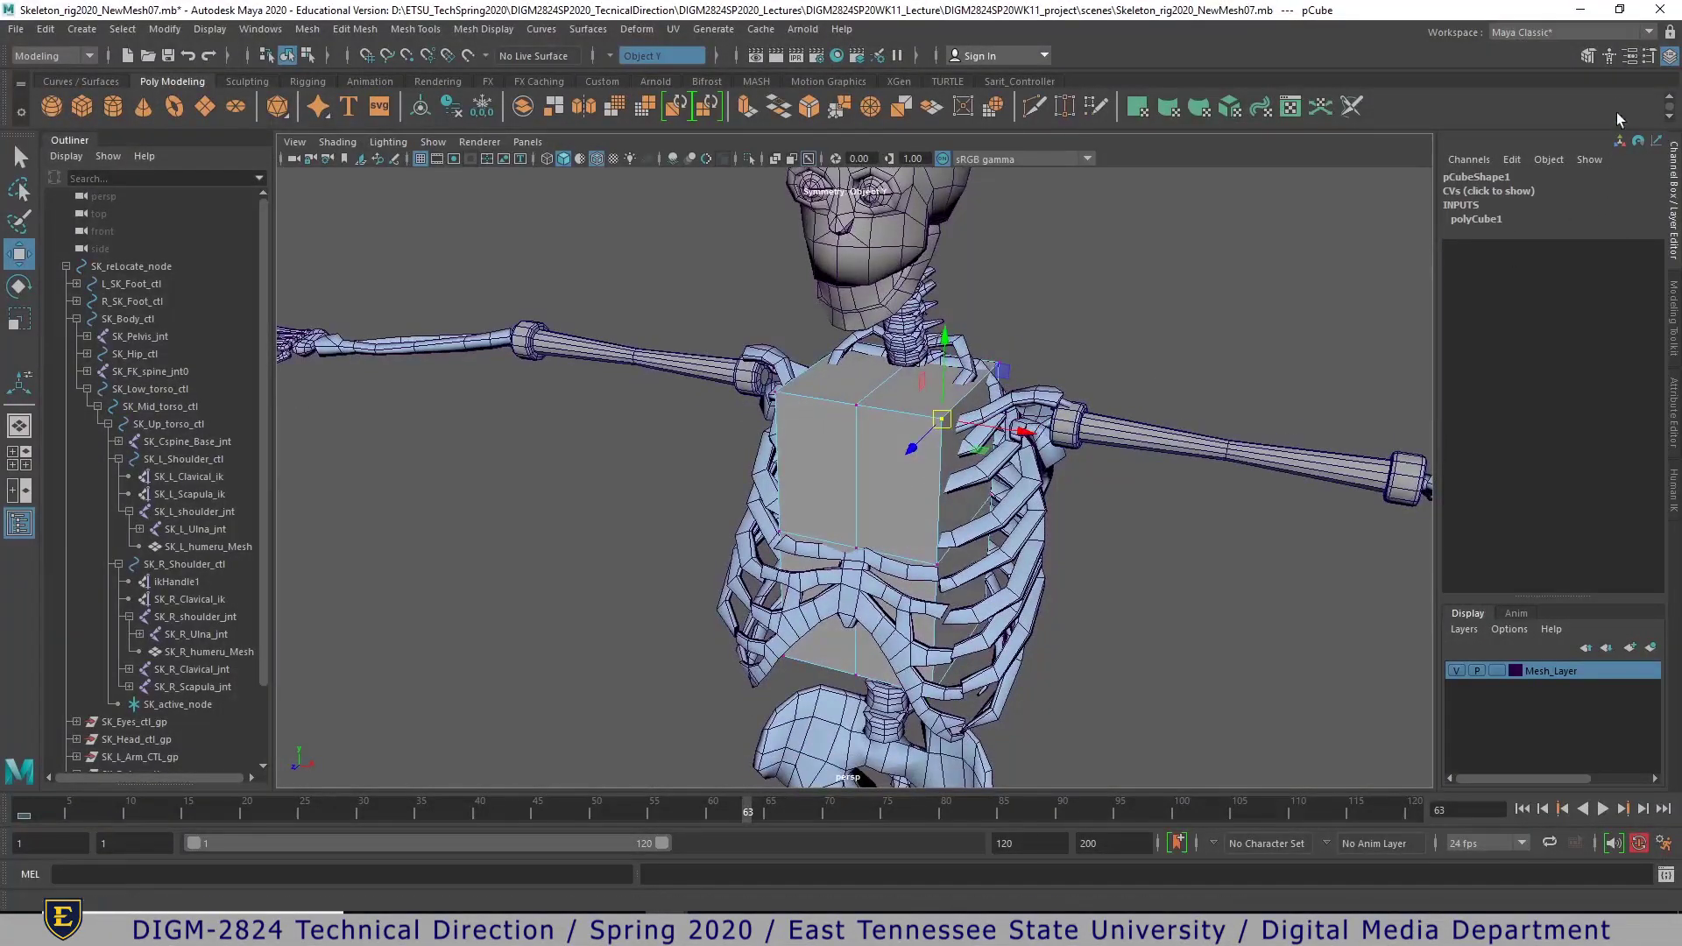
{"action": "left_click", "coordinate": [1630, 57]}
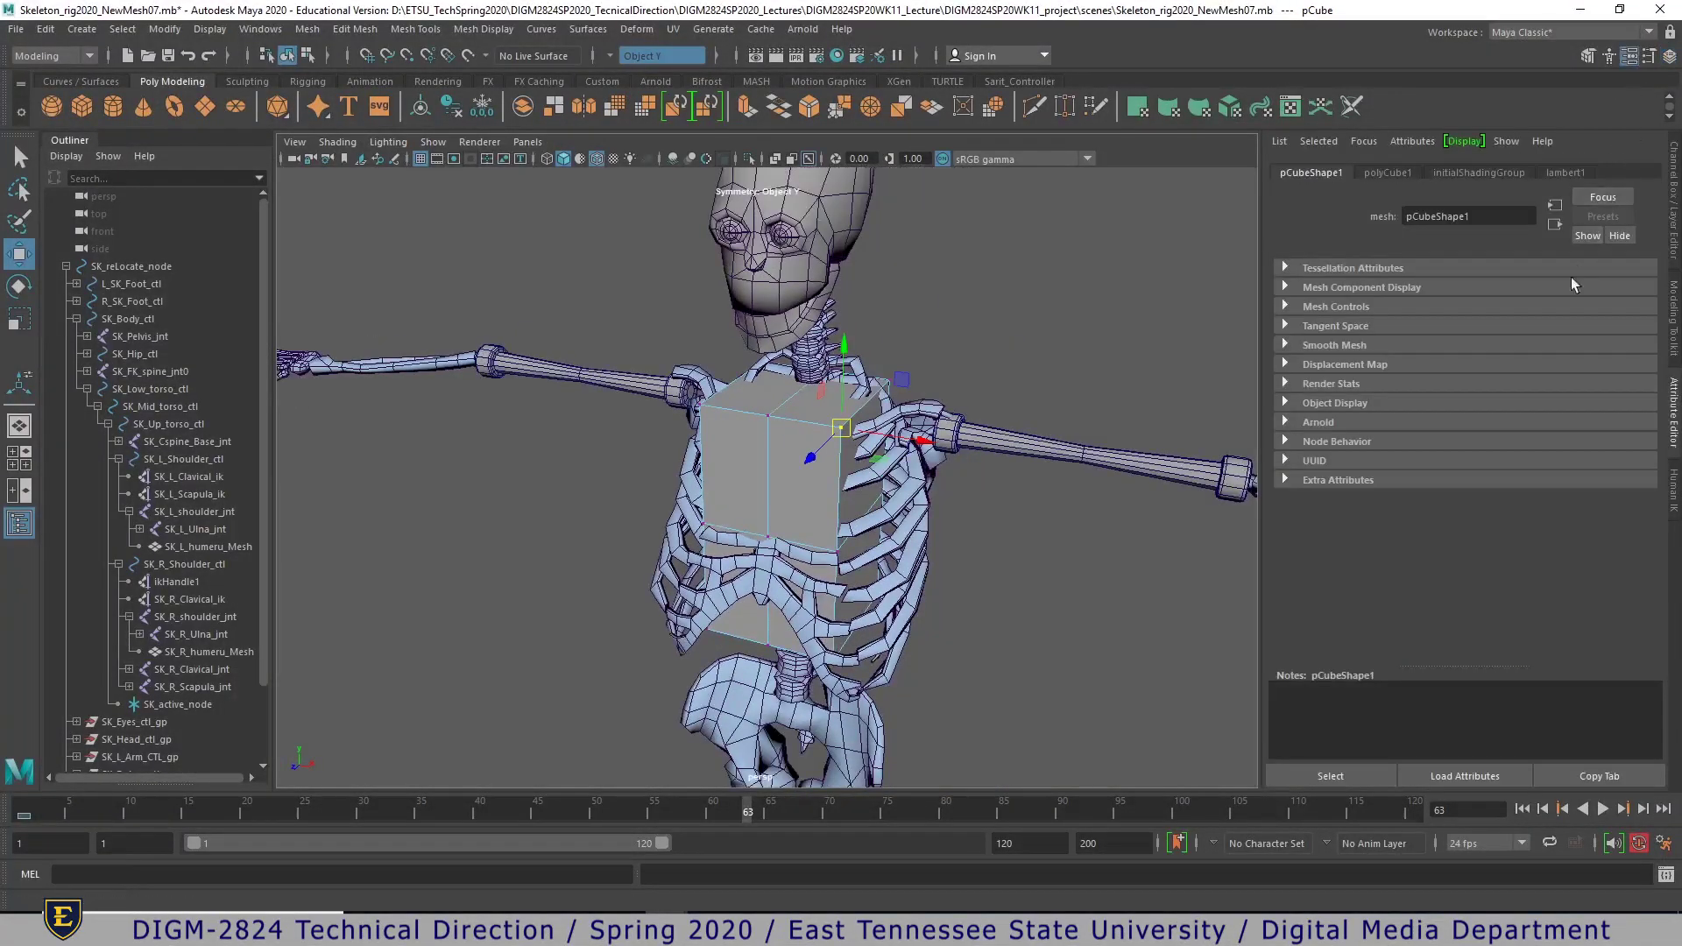
{"action": "left_click", "coordinate": [1588, 57]}
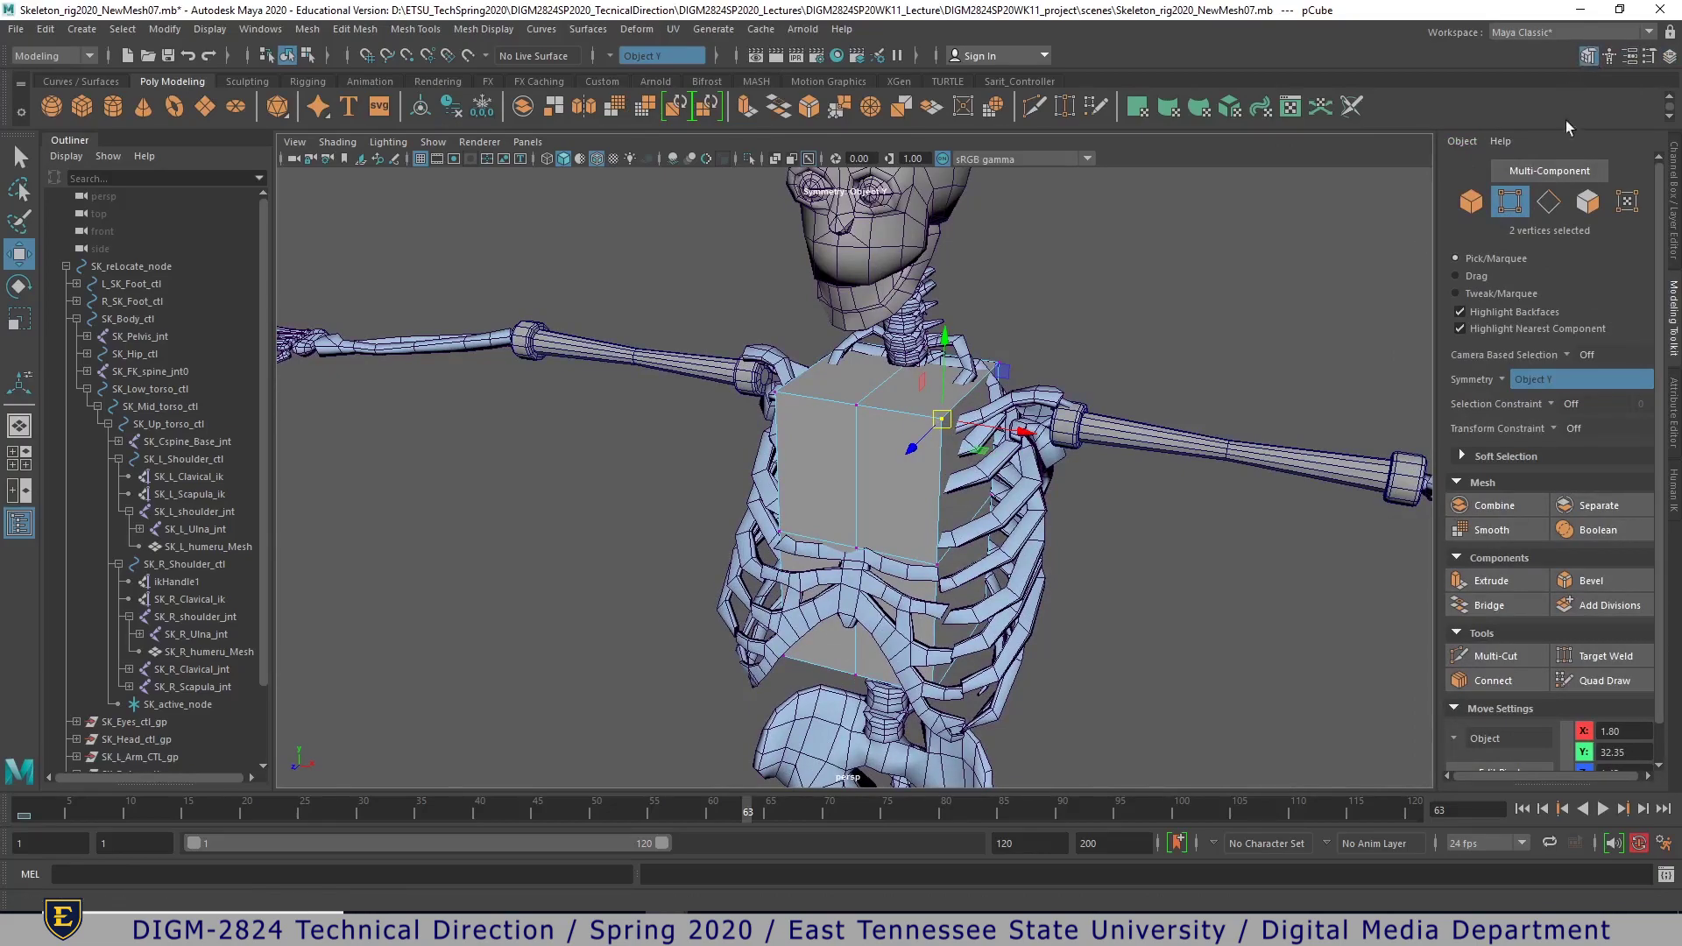
{"action": "left_click", "coordinate": [1499, 379]}
{"action": "left_click", "coordinate": [1501, 407]}
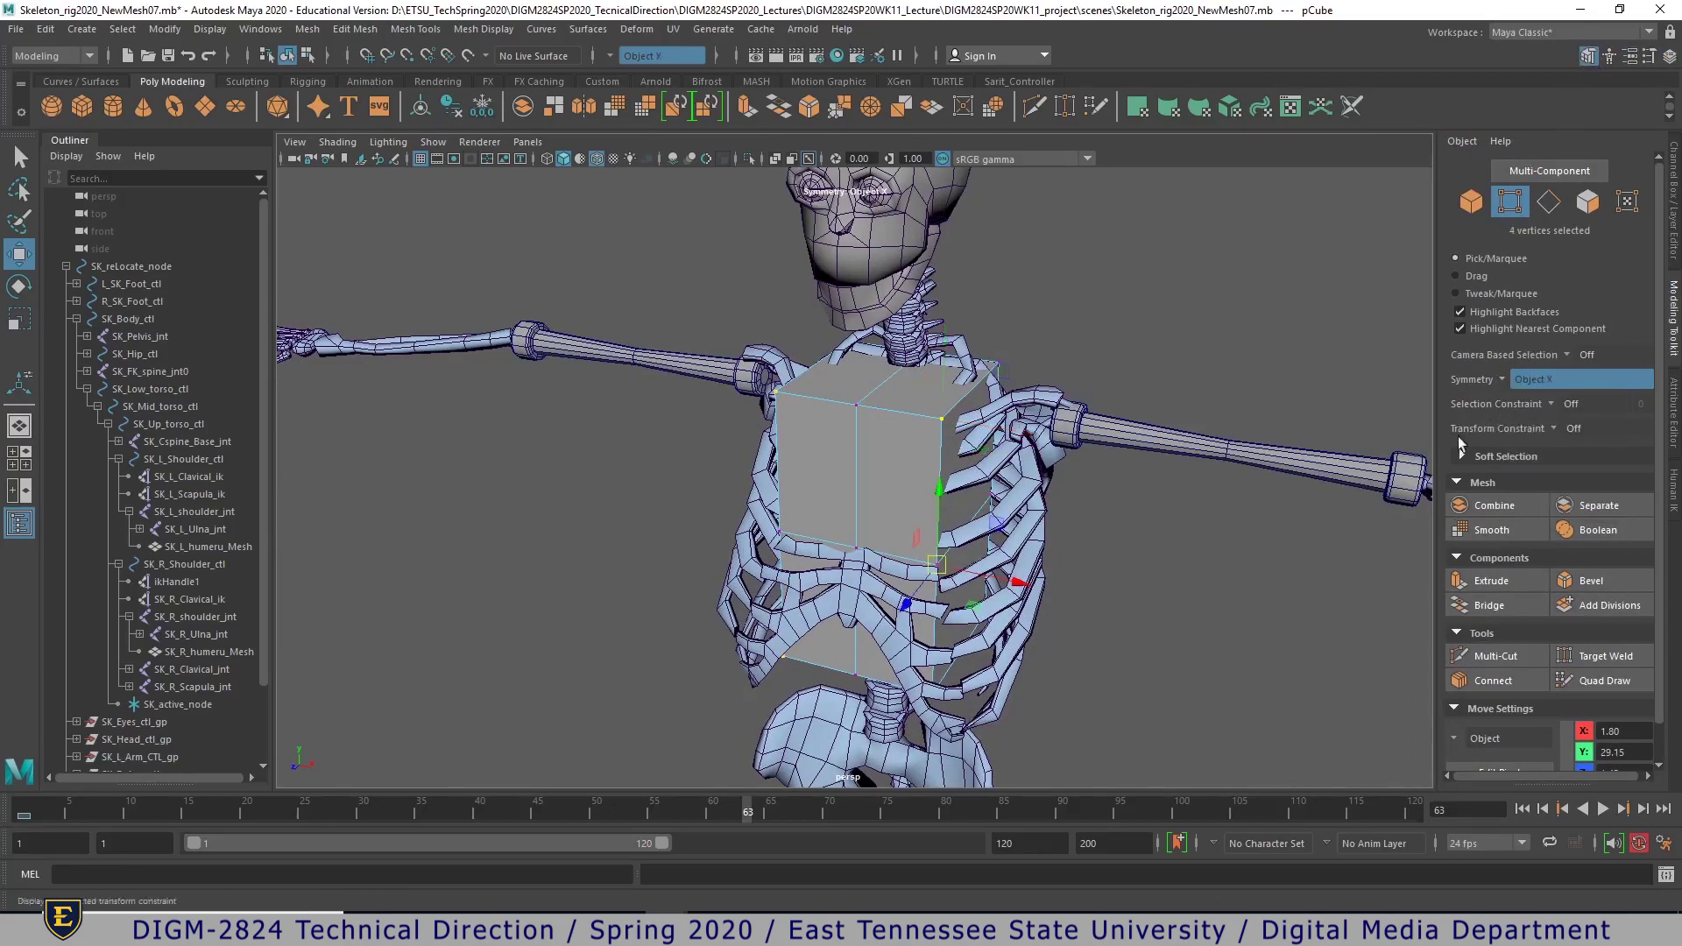
- Pull the cube's outer corner vertices at the top and bottom inward along the depth axis, front and back
{"action": "left_click_drag", "start_coordinate": [931, 488], "coordinate": [994, 441], "text": "alt"}
{"action": "left_click", "coordinate": [924, 455]}
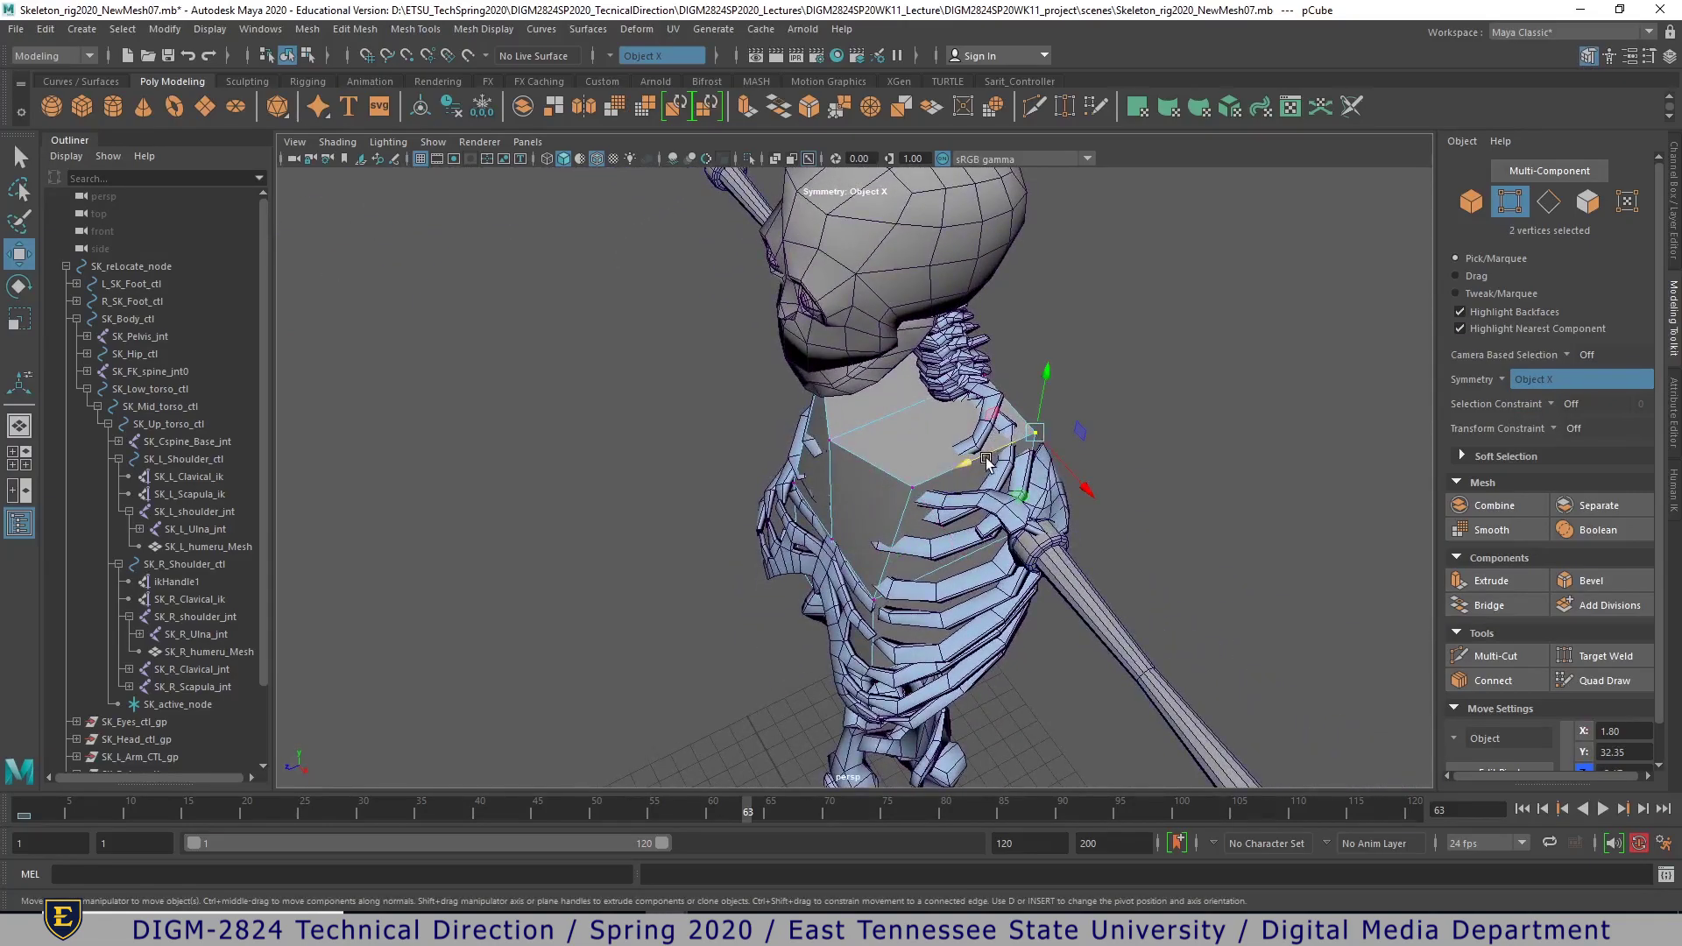
{"action": "left_click_drag", "start_coordinate": [955, 469], "coordinate": [1025, 381], "text": "alt"}
{"action": "key", "text": "space"}
{"action": "key", "text": "space"}
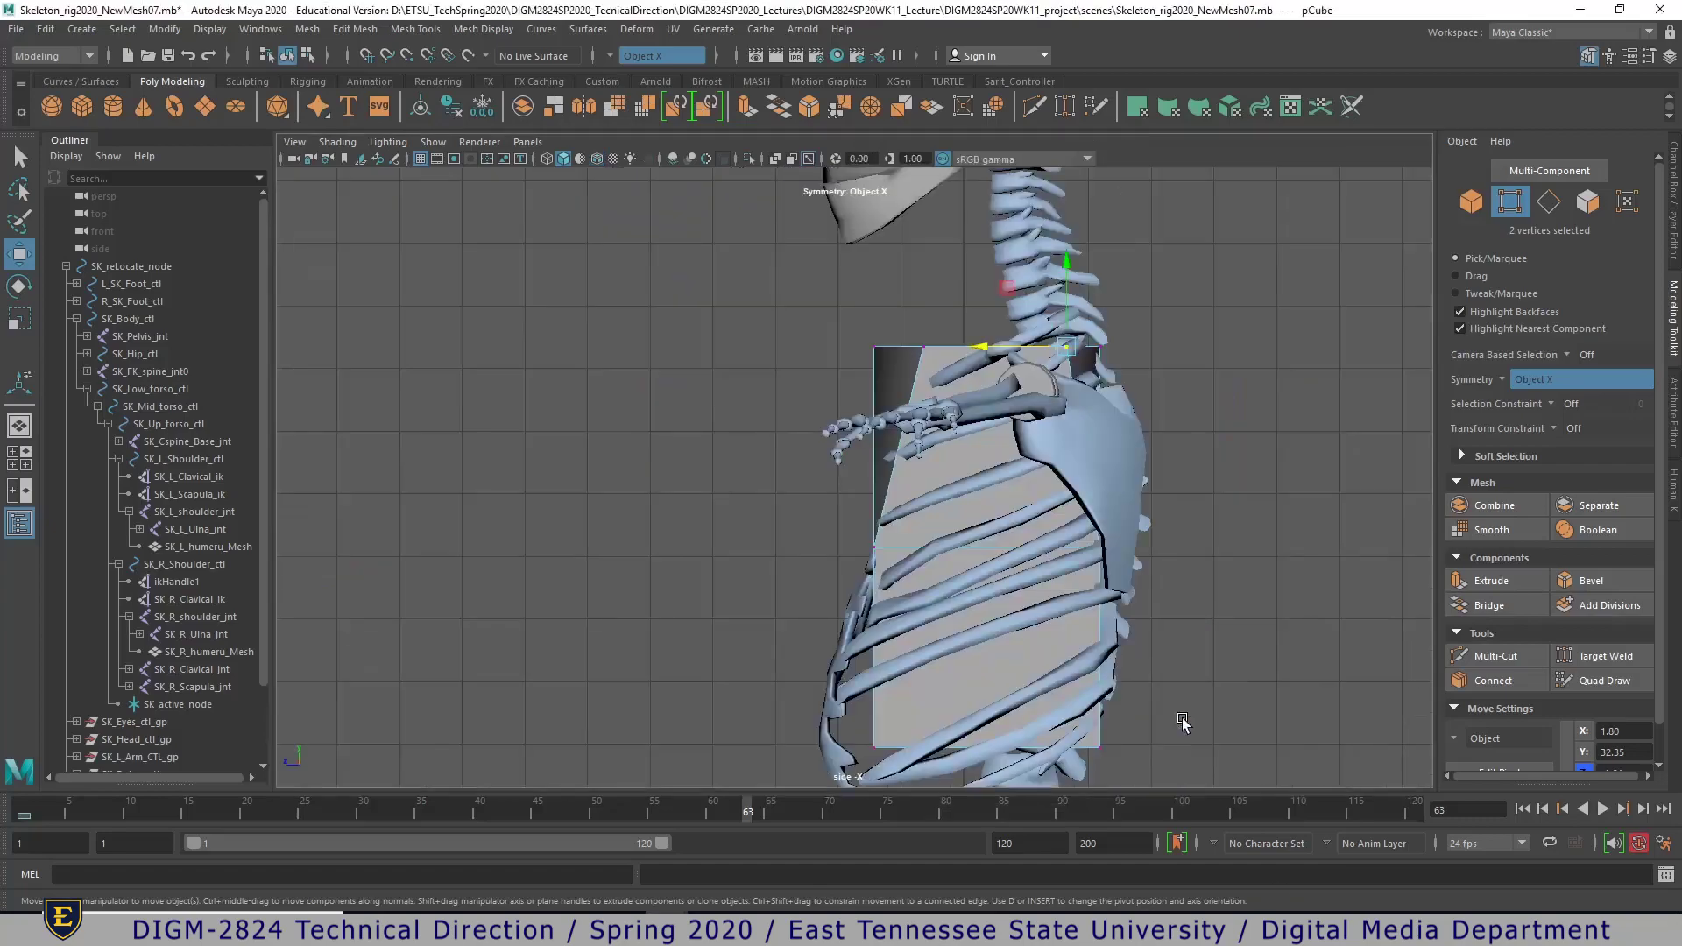
{"action": "middle_click_drag", "start_coordinate": [1182, 619], "coordinate": [1217, 538], "text": "alt"}
{"action": "left_click_drag", "start_coordinate": [910, 575], "coordinate": [873, 571]}
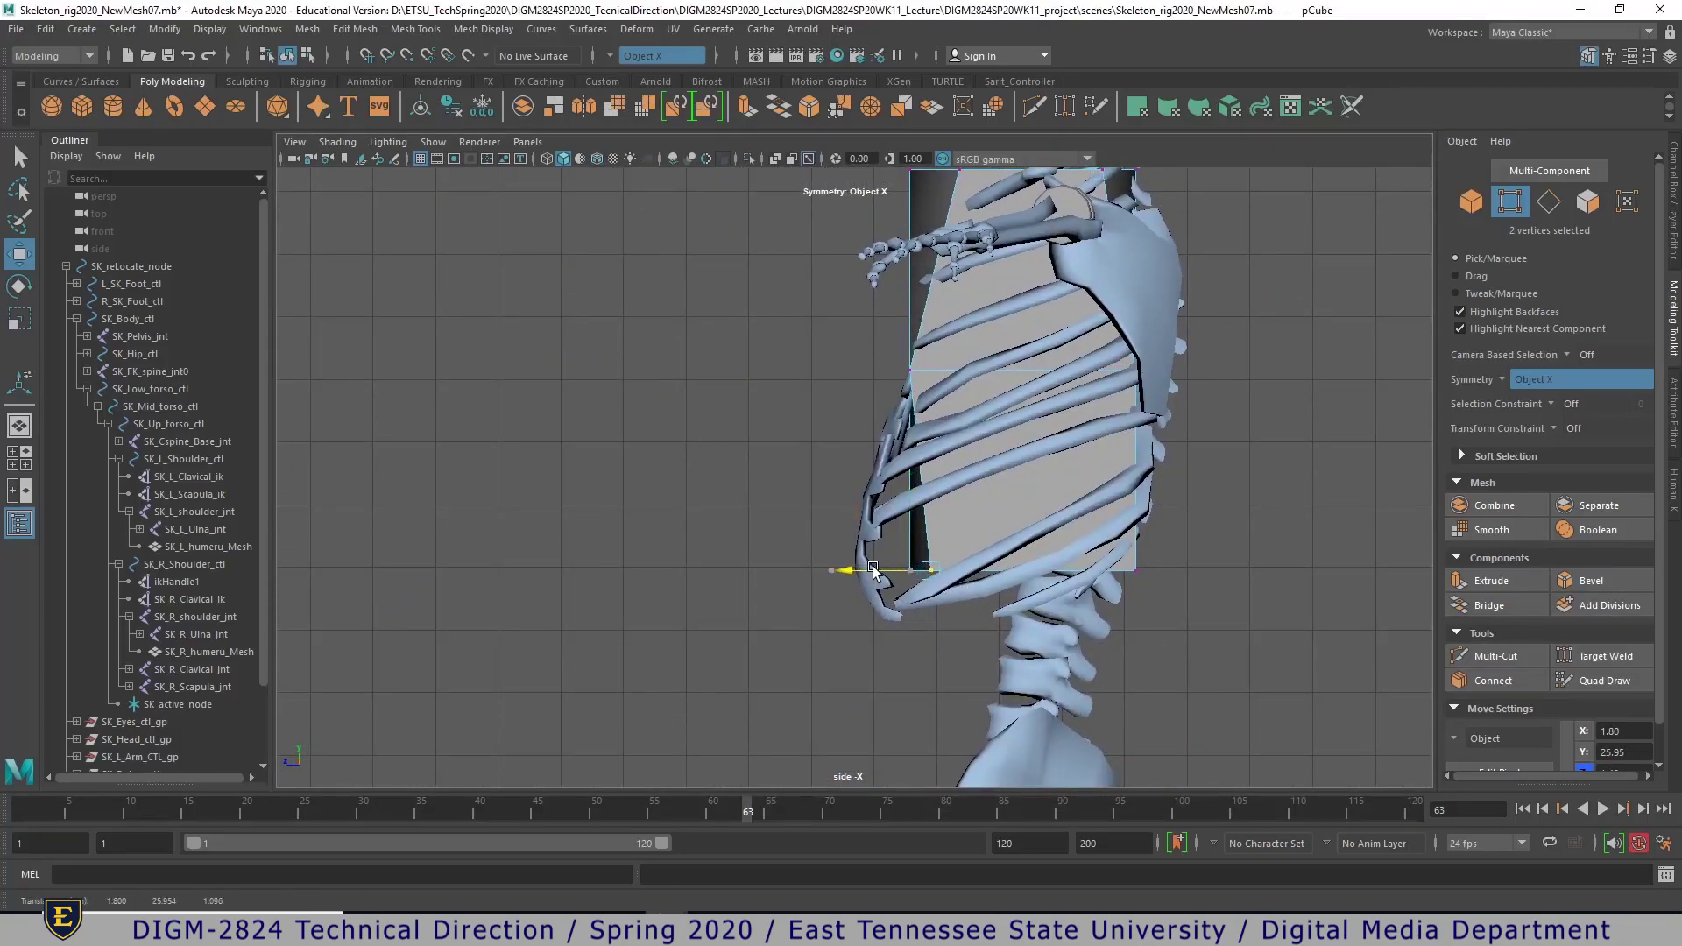
{"action": "left_click", "coordinate": [1137, 570]}
{"action": "left_click_drag", "start_coordinate": [1105, 570], "coordinate": [1080, 569]}
- Shift the cube's top vertices towards the spine, and move and tilt its bottom row to follow the lower ribs
{"action": "middle_click_drag", "start_coordinate": [1172, 599], "coordinate": [1174, 652], "text": "alt"}
{"action": "left_click_drag", "start_coordinate": [860, 259], "coordinate": [1245, 391]}
{"action": "left_click_drag", "start_coordinate": [943, 298], "coordinate": [992, 322]}
{"action": "left_click_drag", "start_coordinate": [835, 645], "coordinate": [1075, 773]}
{"action": "middle_click_drag", "start_coordinate": [938, 703], "coordinate": [898, 699]}
{"action": "left_click_drag", "start_coordinate": [981, 622], "coordinate": [920, 677]}
{"action": "key", "text": "e"}
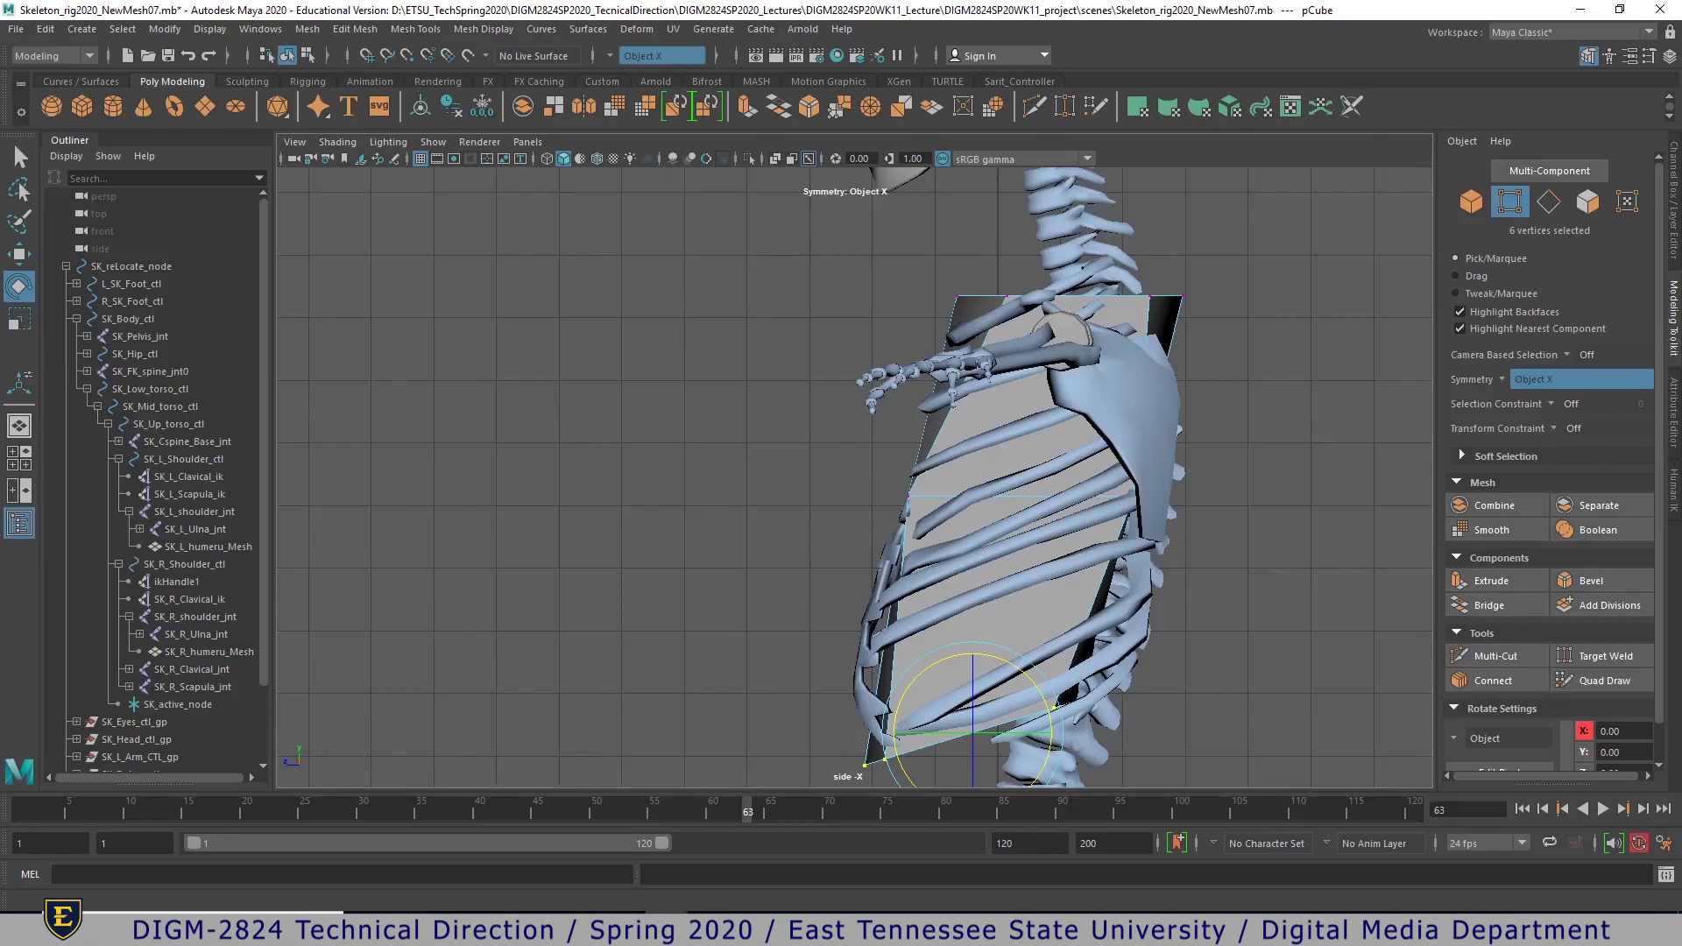
- Set Mesh_Layer to template display so the skeleton appears as wireframe around the cube
{"action": "left_click", "coordinate": [1671, 254]}
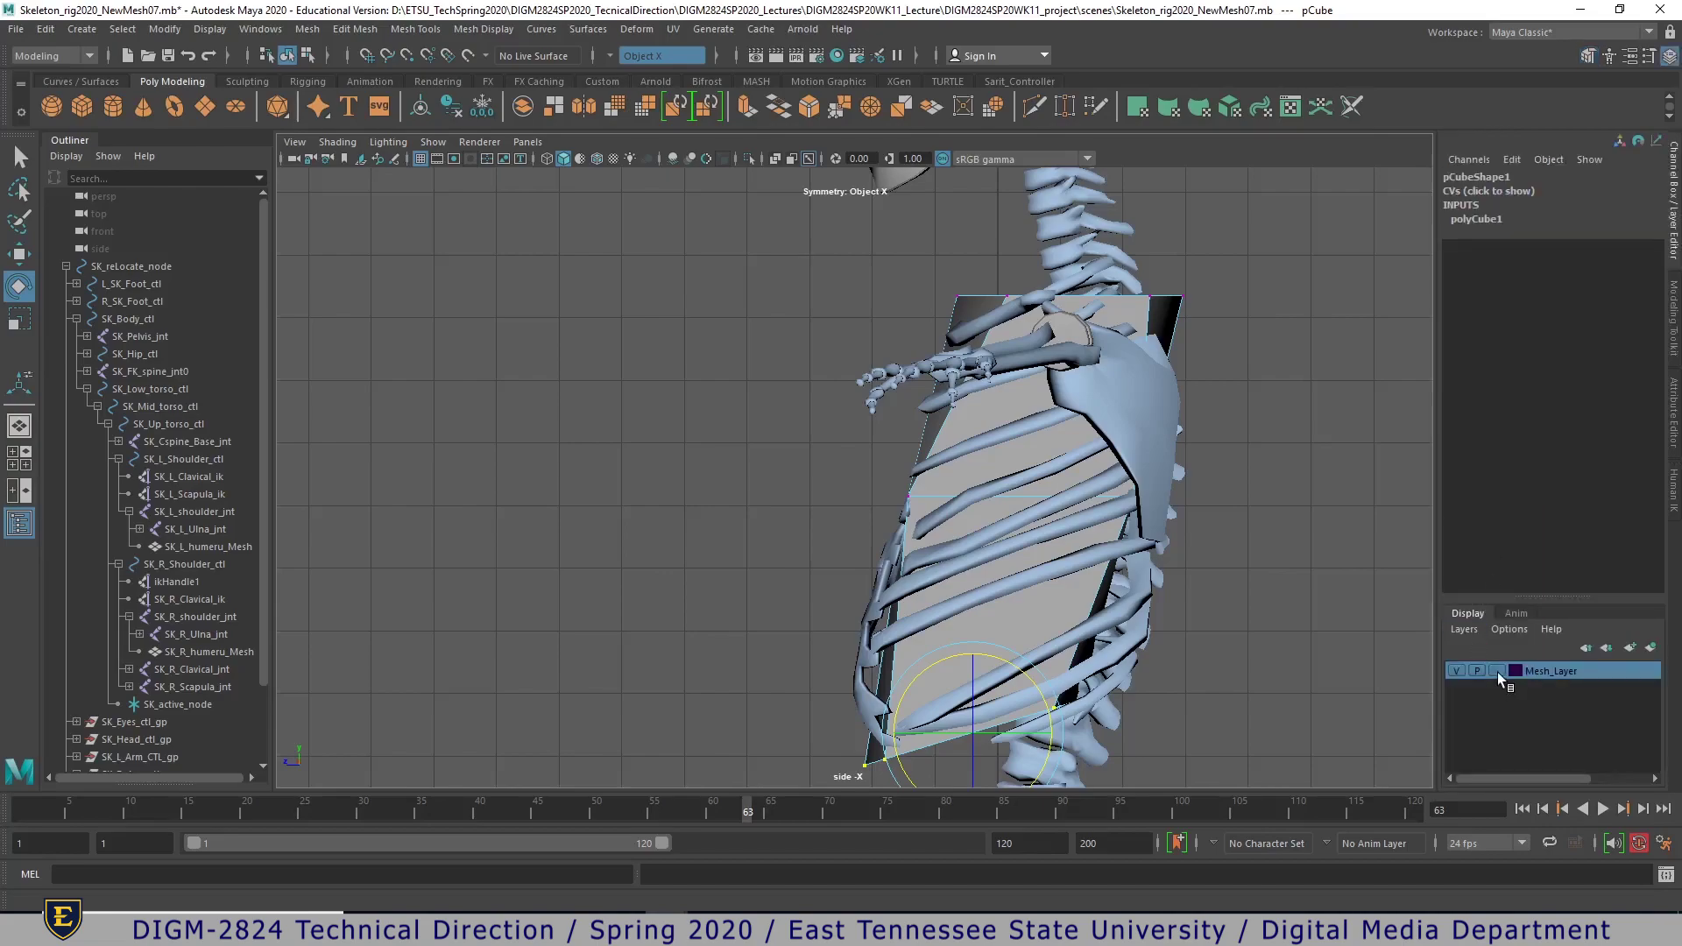
{"action": "left_click", "coordinate": [1495, 671]}
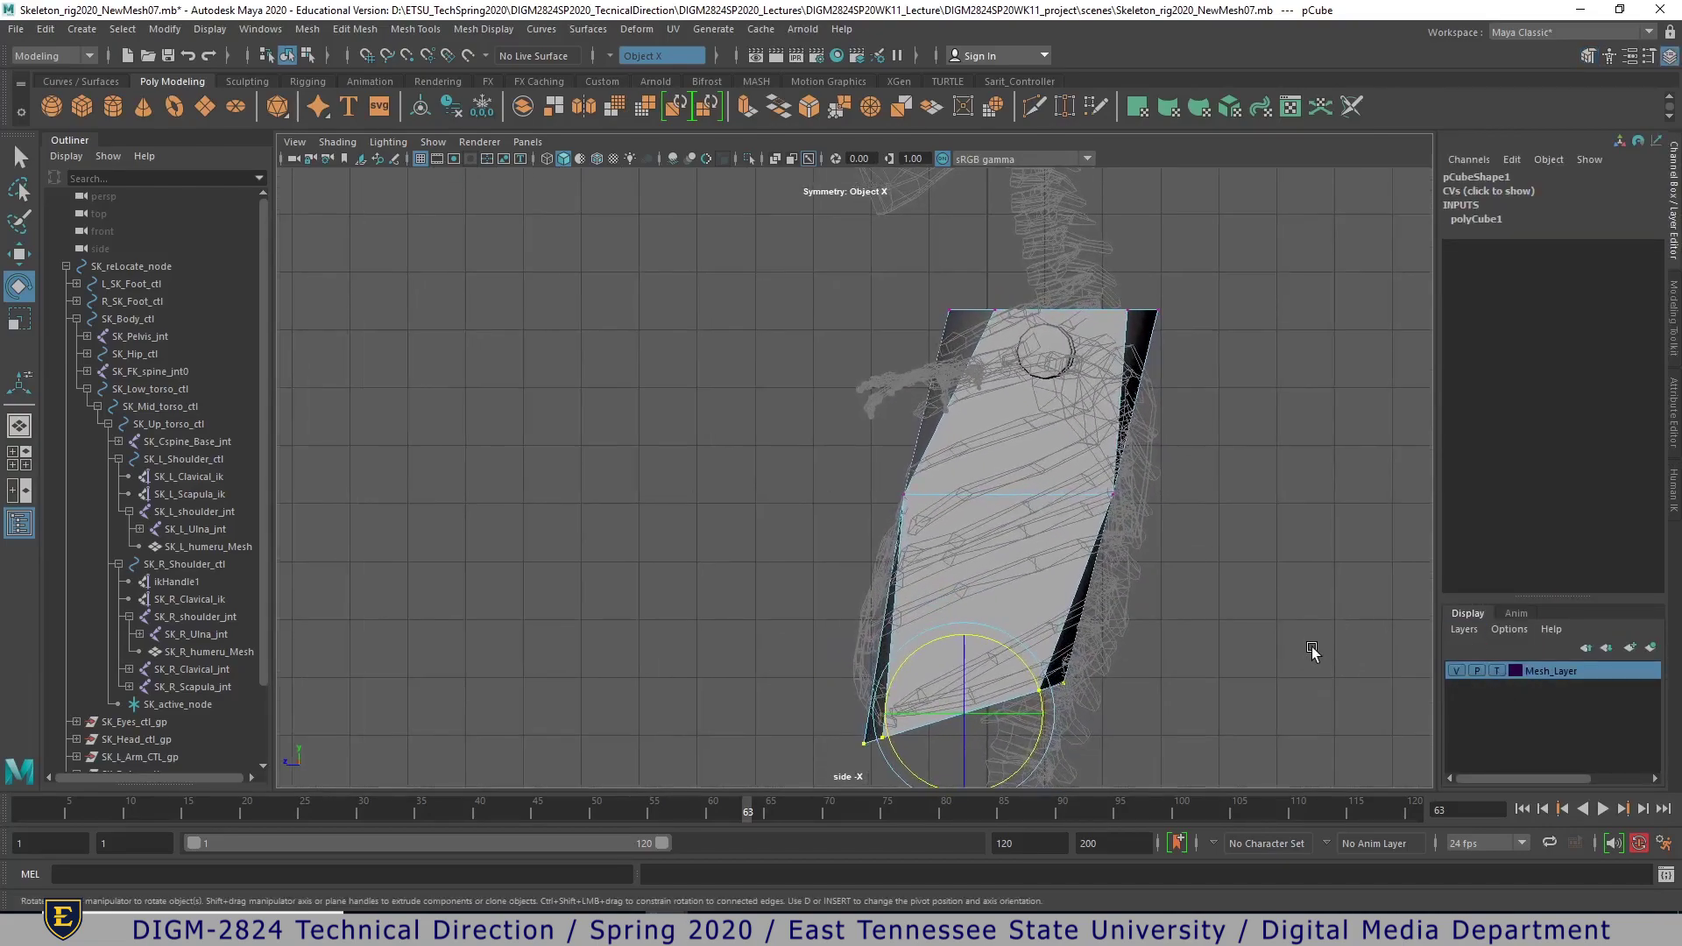
{"action": "middle_click_drag", "start_coordinate": [1311, 651], "coordinate": [1351, 496], "text": "alt"}
- Move the cube's lower rear, middle rear and lower front vertices to match the ribcage's side profile
{"action": "left_click", "coordinate": [1083, 549]}
{"action": "key", "text": "w"}
{"action": "left_click_drag", "start_coordinate": [1080, 534], "coordinate": [1131, 503]}
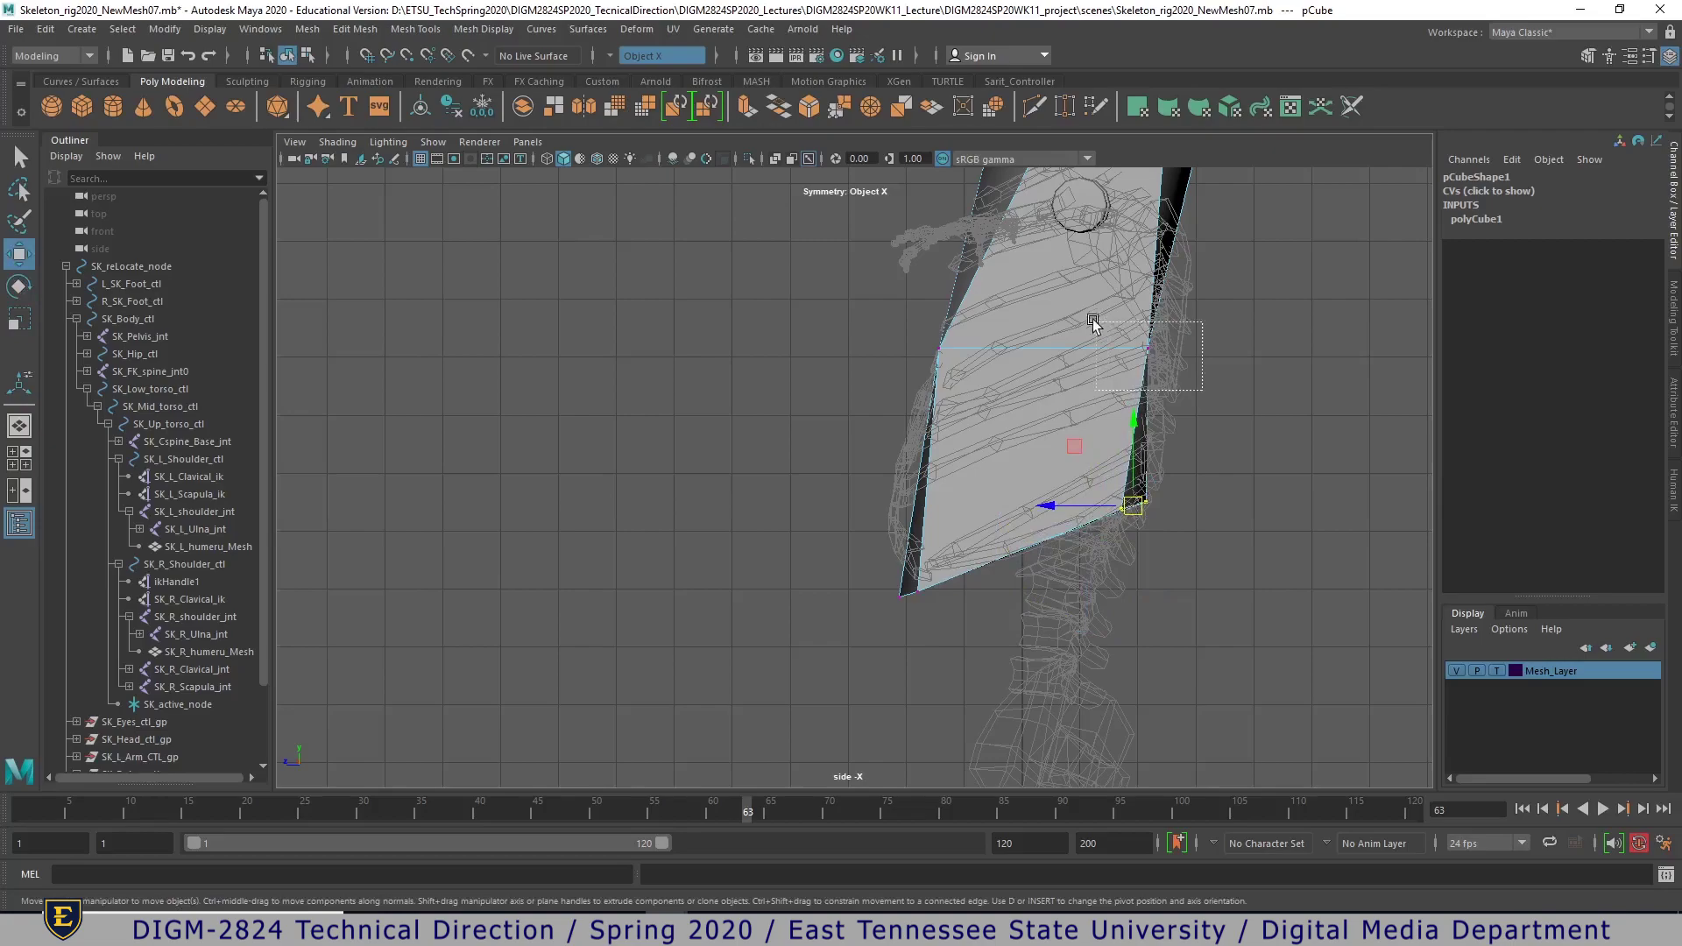
{"action": "left_click", "coordinate": [1148, 348]}
{"action": "left_click_drag", "start_coordinate": [1075, 348], "coordinate": [1105, 348]}
{"action": "left_click", "coordinate": [903, 594]}
{"action": "left_click_drag", "start_coordinate": [906, 592], "coordinate": [914, 569]}
- Scale the cube's top row of vertices narrower in depth, tilt it and move it to fit the top of the ribcage
{"action": "middle_click_drag", "start_coordinate": [1091, 589], "coordinate": [1031, 784], "text": "alt"}
{"action": "left_click_drag", "start_coordinate": [869, 297], "coordinate": [1158, 422]}
{"action": "left_click_drag", "start_coordinate": [1040, 366], "coordinate": [1060, 394]}
{"action": "key", "text": "r"}
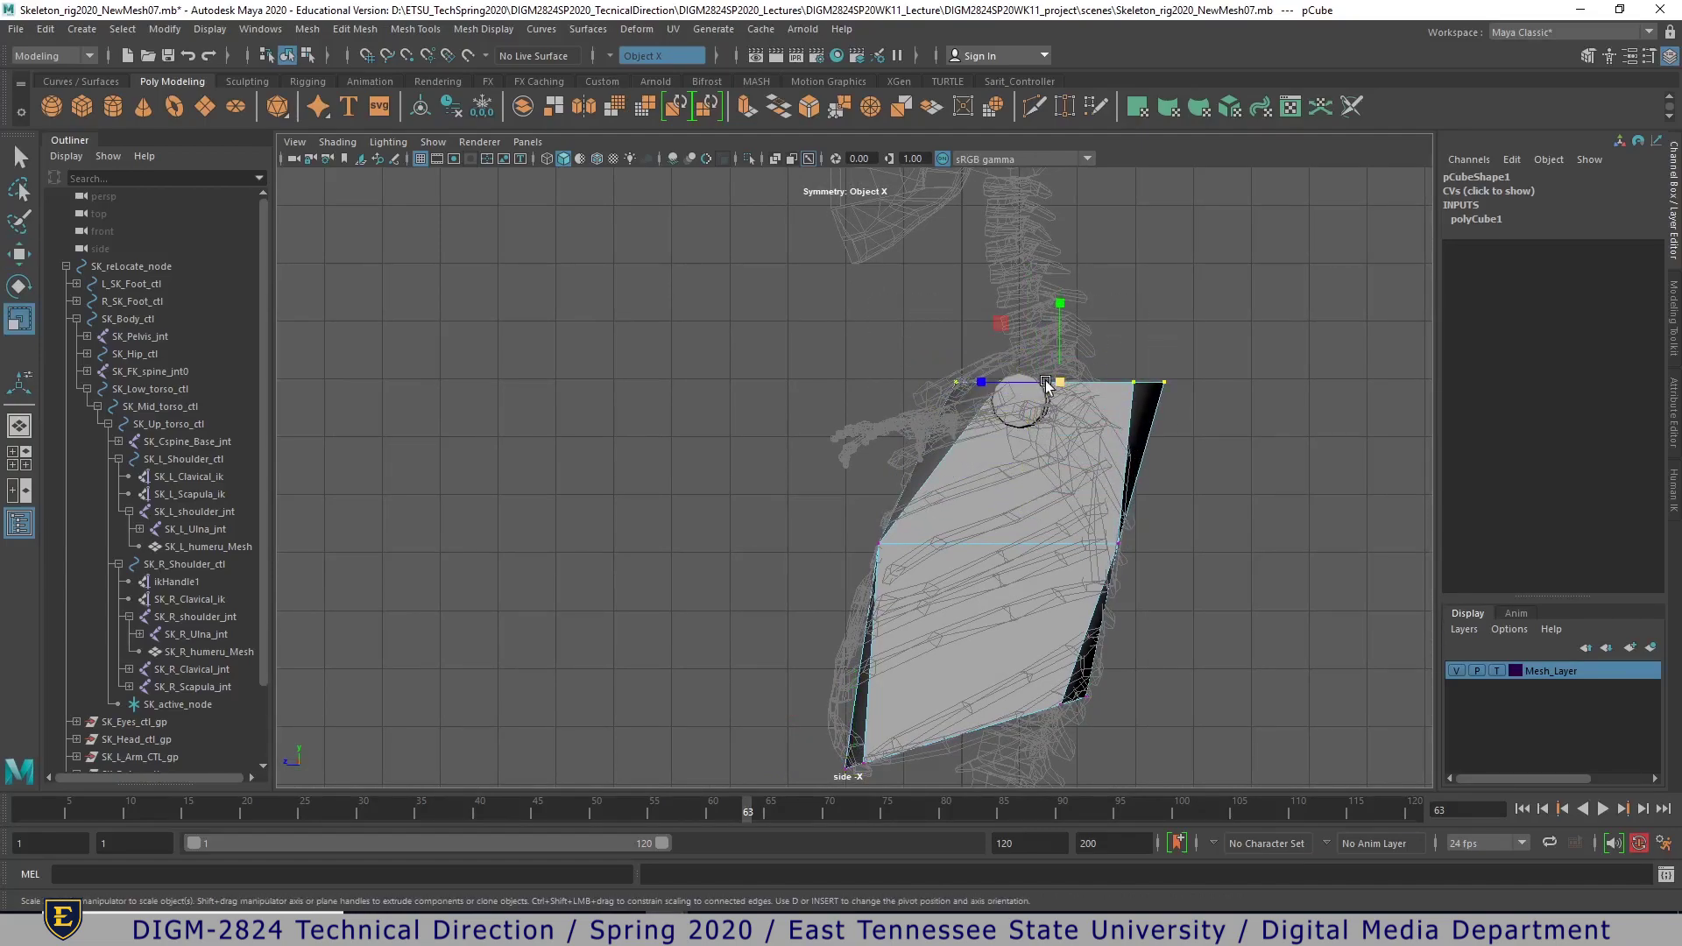
{"action": "left_click_drag", "start_coordinate": [986, 385], "coordinate": [1020, 386]}
{"action": "key", "text": "e"}
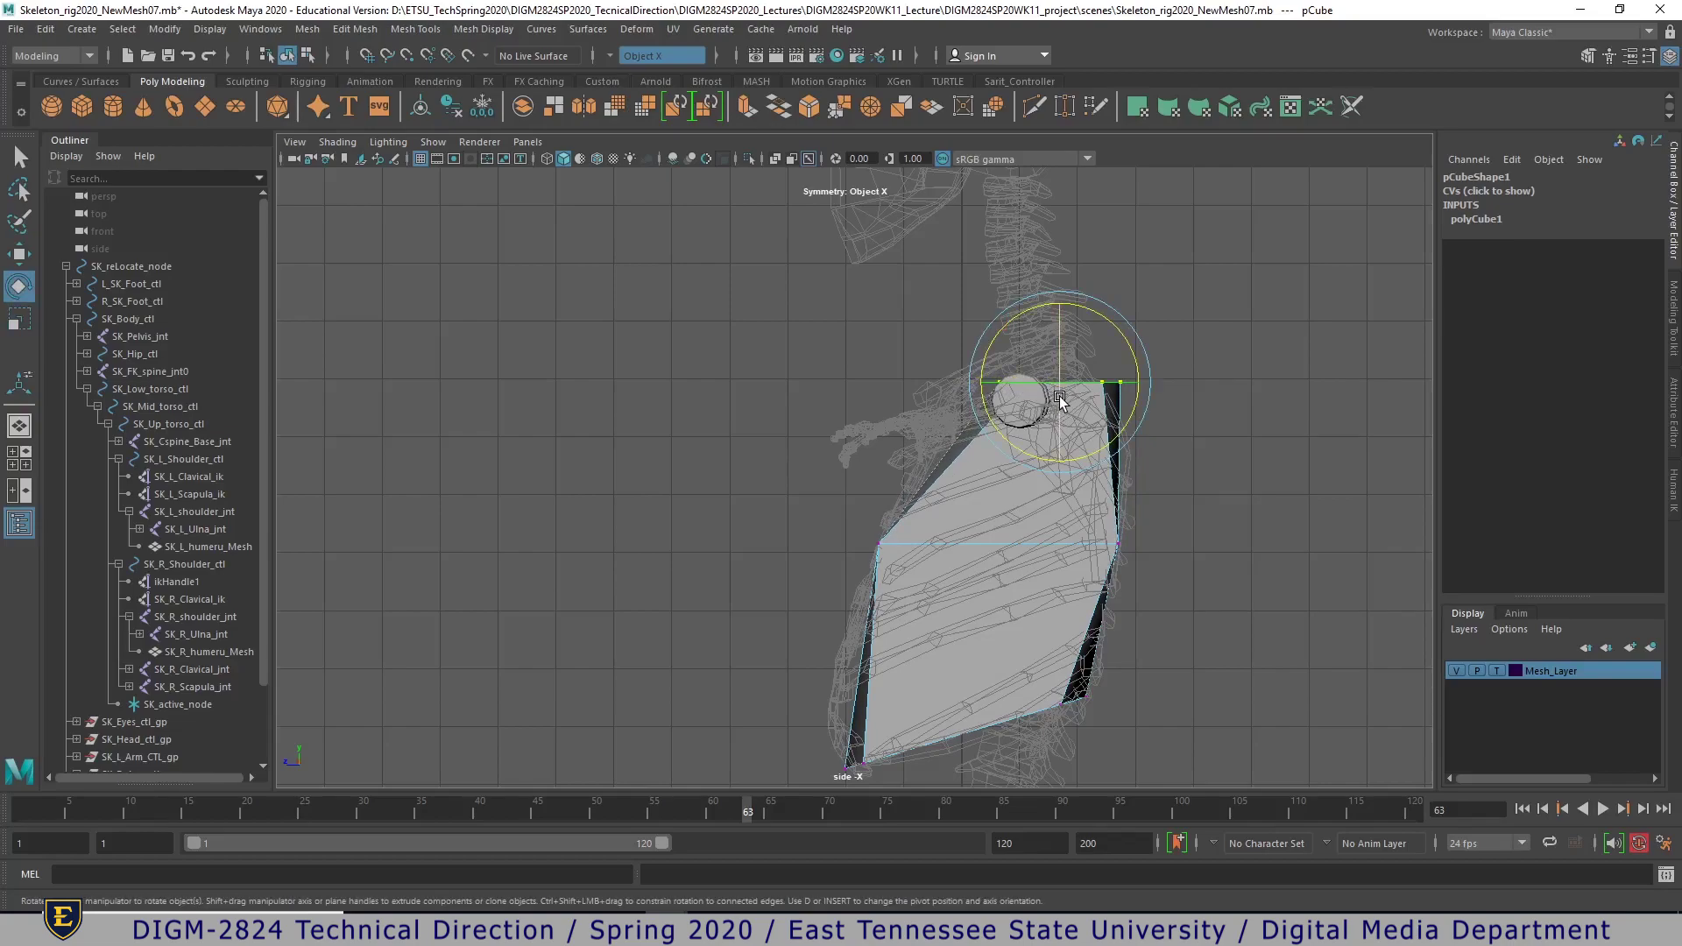
{"action": "key", "text": "w"}
{"action": "left_click_drag", "start_coordinate": [1055, 393], "coordinate": [1010, 360]}
{"action": "key", "text": "e"}
{"action": "key", "text": "w"}
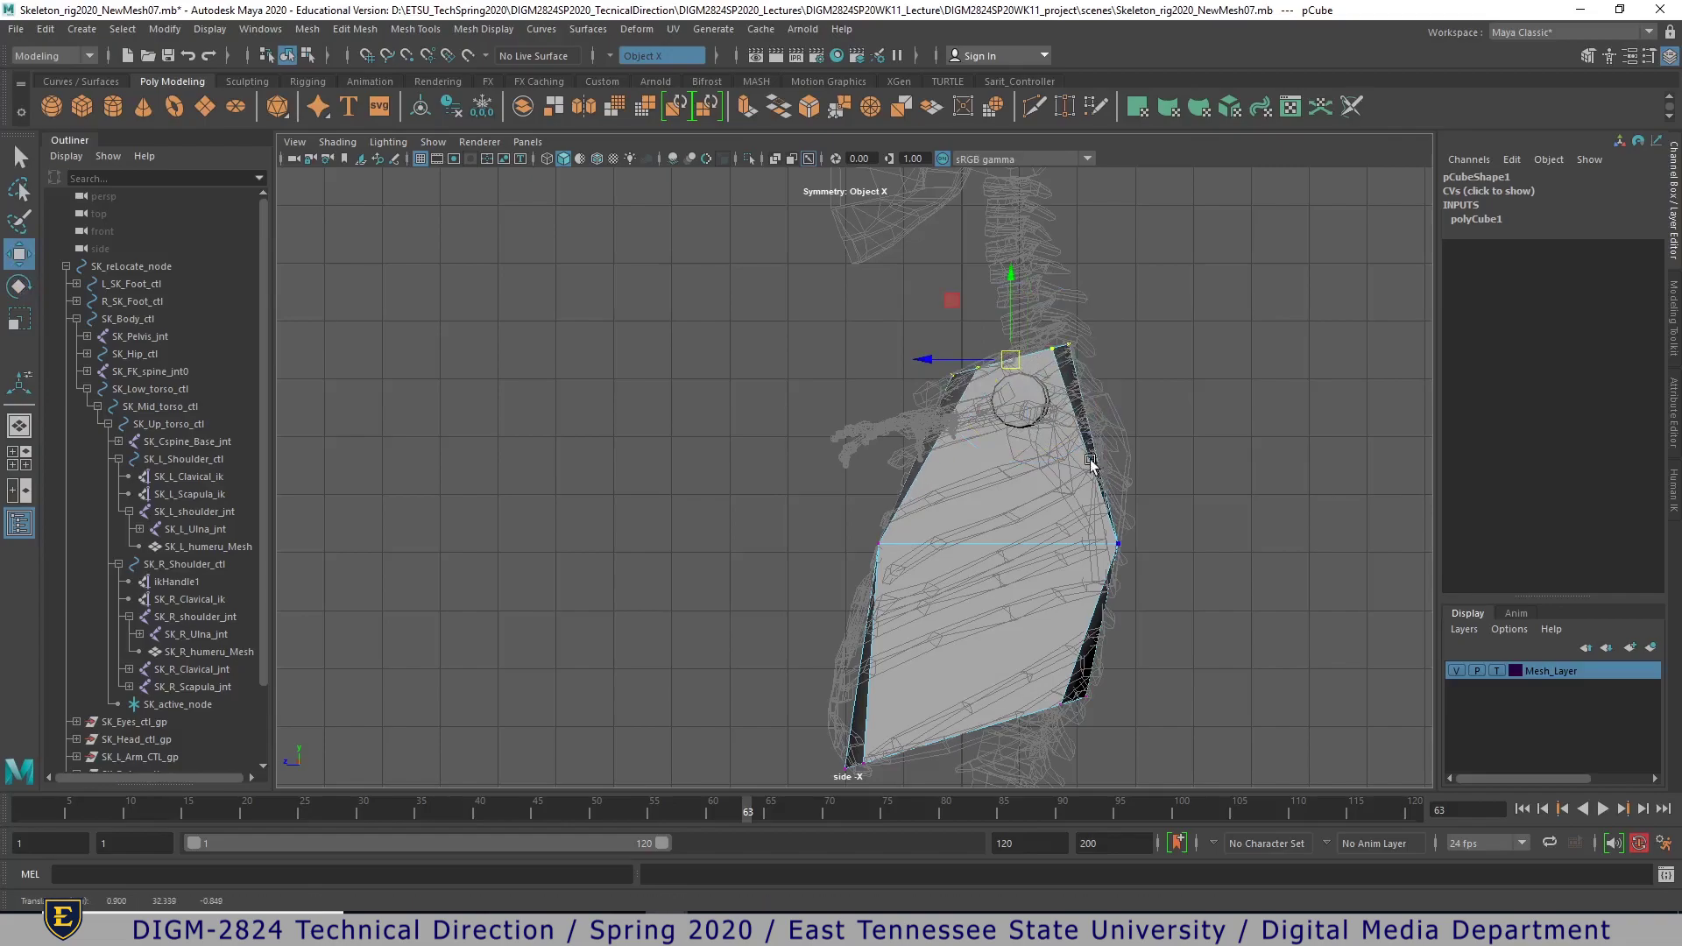
- In the perspective view, raise a lower vertex of the cube to follow the ribcage's bottom opening
{"action": "key", "text": "space"}
{"action": "key", "text": "space"}
{"action": "left_click_drag", "start_coordinate": [1137, 440], "coordinate": [1307, 420], "text": "alt"}
{"action": "middle_click_drag", "start_coordinate": [1164, 668], "coordinate": [1095, 503], "text": "alt"}
{"action": "left_click", "coordinate": [922, 560]}
{"action": "left_click_drag", "start_coordinate": [920, 543], "coordinate": [920, 477]}
- Move the cube's side vertices symmetrically so its outline follows the ribcage as seen from below
{"action": "left_click_drag", "start_coordinate": [787, 501], "coordinate": [865, 529]}
{"action": "left_click_drag", "start_coordinate": [803, 353], "coordinate": [877, 426]}
{"action": "left_click", "coordinate": [841, 420]}
{"action": "left_click", "coordinate": [1009, 429]}
{"action": "left_click_drag", "start_coordinate": [983, 423], "coordinate": [905, 407]}
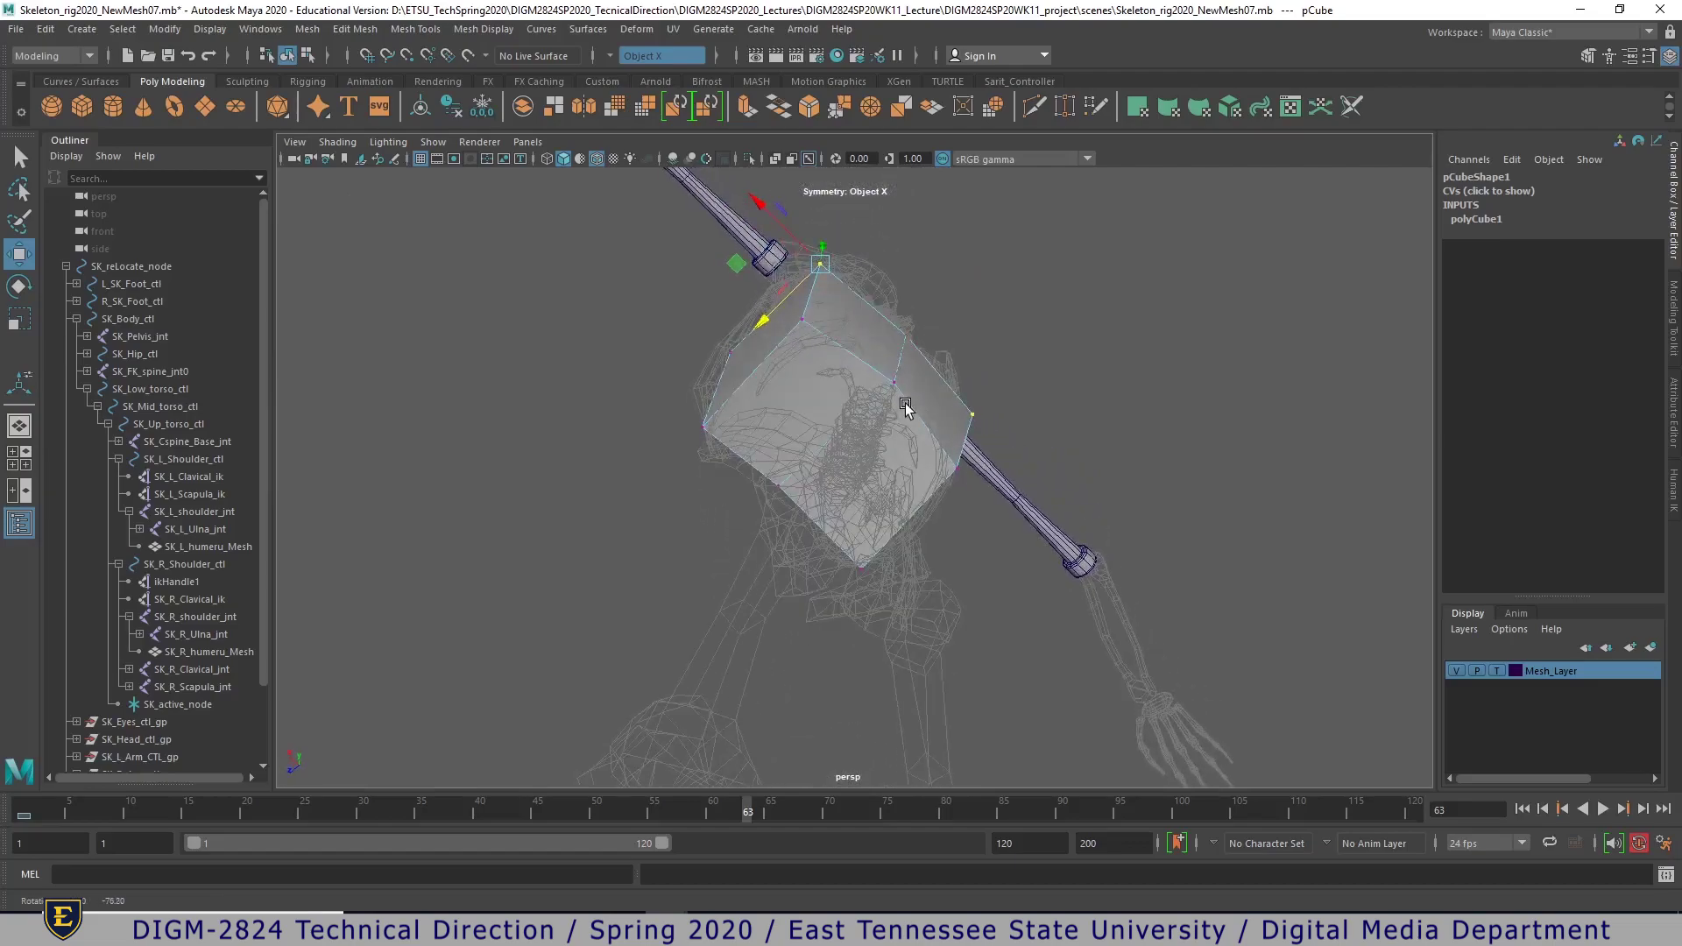
{"action": "left_click_drag", "start_coordinate": [795, 284], "coordinate": [794, 484]}
{"action": "left_click", "coordinate": [781, 487]}
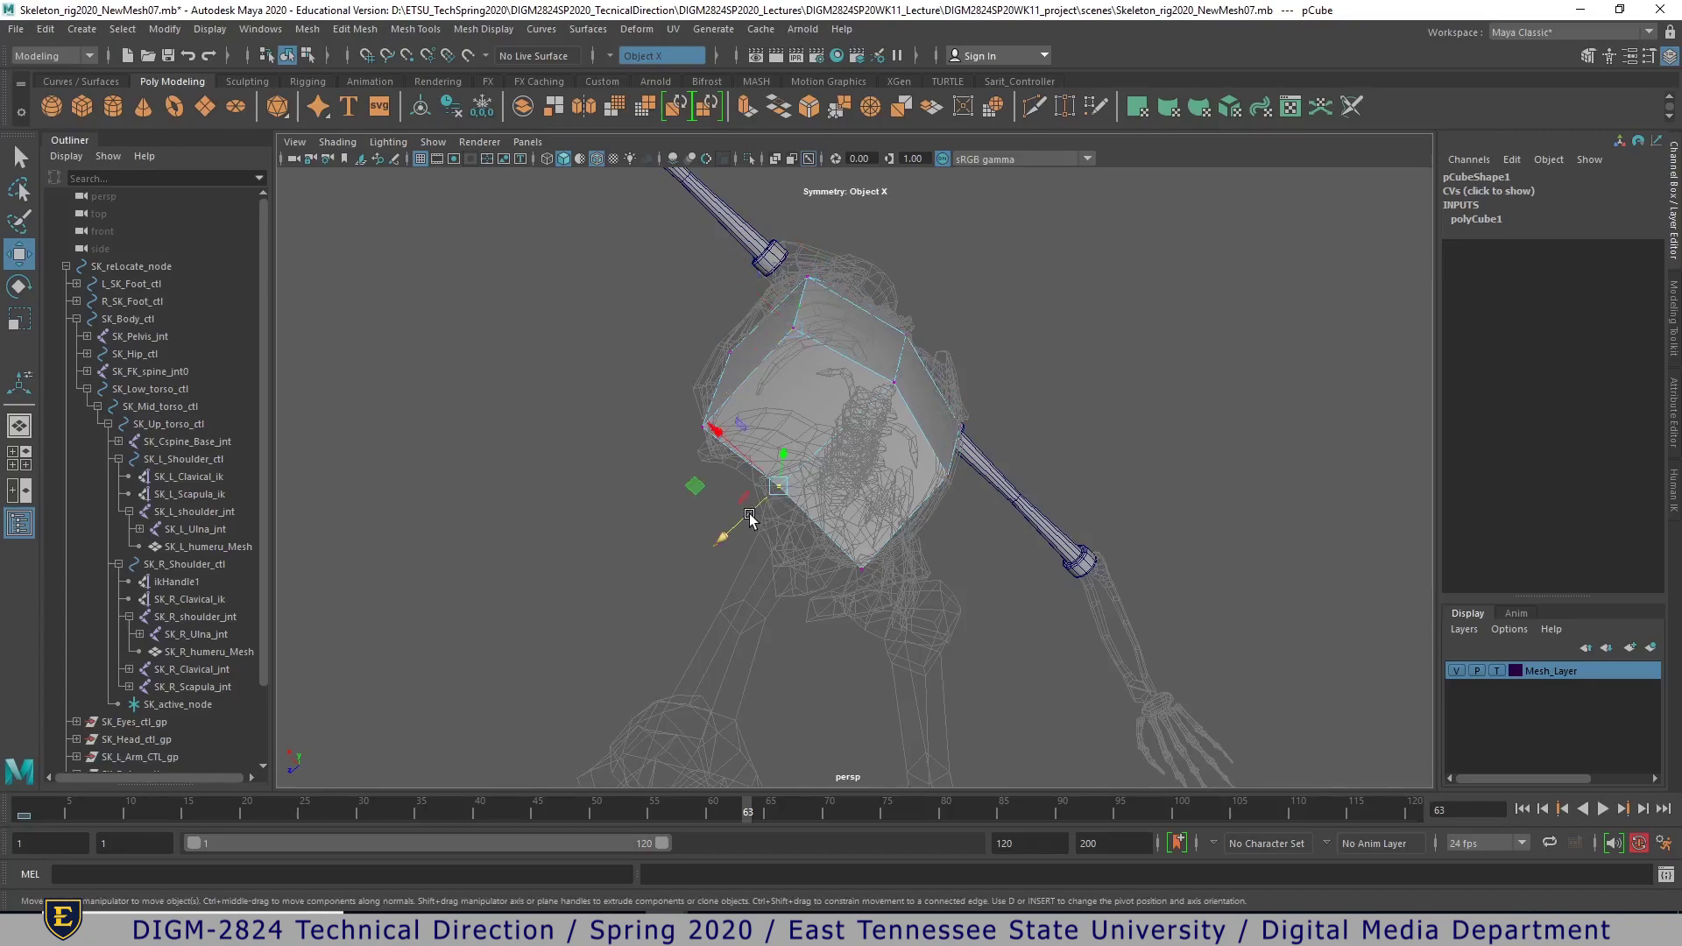
- Shift the cube's lower front vertices in depth to match the lower ribs
{"action": "left_click_drag", "start_coordinate": [750, 545], "coordinate": [806, 378], "text": "alt"}
{"action": "left_click", "coordinate": [856, 385]}
{"action": "mouse_move", "coordinate": [962, 504]}
{"action": "left_mouse_down", "text": "alt"}
{"action": "mouse_move", "coordinate": [931, 443]}
{"action": "mouse_move", "coordinate": [946, 494]}
{"action": "left_mouse_up", "text": "alt"}
{"action": "left_click", "coordinate": [794, 479]}
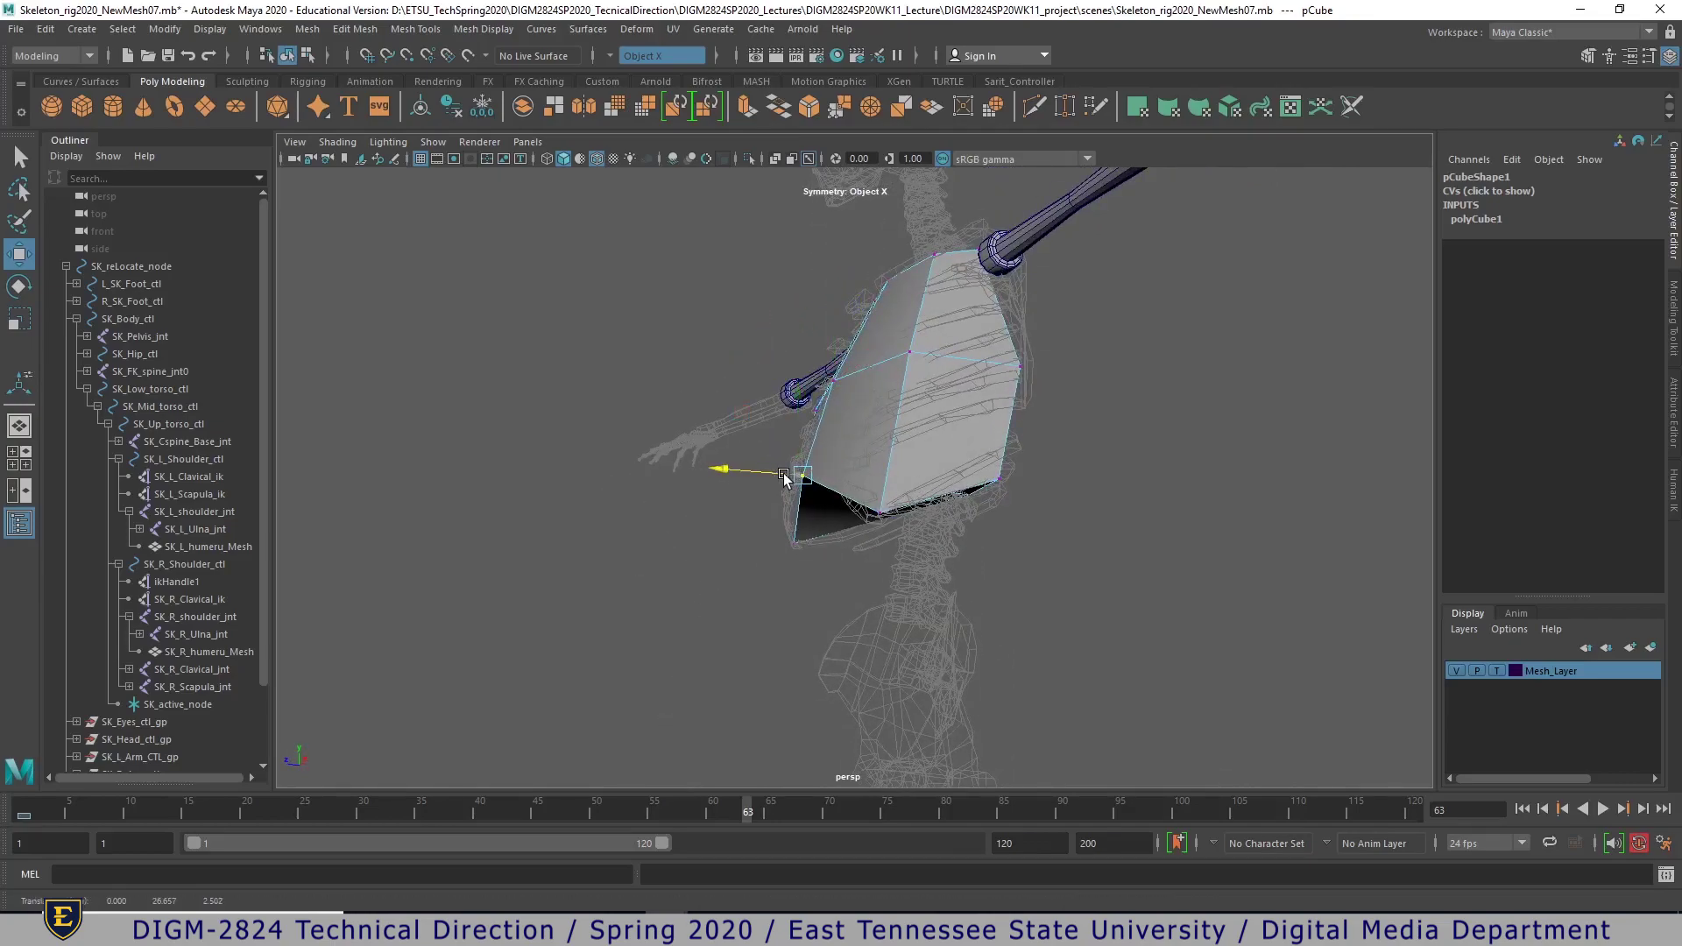
- Return the cube to object mode and smooth it with one division
{"action": "left_click_drag", "start_coordinate": [1075, 574], "coordinate": [1020, 606], "text": "alt"}
{"action": "mouse_move", "coordinate": [1018, 598]}
{"action": "right_mouse_down", "text": "alt"}
{"action": "mouse_move", "coordinate": [962, 587]}
{"action": "mouse_move", "coordinate": [1007, 583]}
{"action": "right_mouse_up", "text": "alt"}
{"action": "middle_click_drag", "start_coordinate": [999, 564], "coordinate": [1013, 668], "text": "alt"}
{"action": "left_click_drag", "start_coordinate": [1013, 667], "coordinate": [991, 665], "text": "alt"}
{"action": "right_click_drag", "start_coordinate": [1007, 447], "coordinate": [1011, 421]}
{"action": "left_click_drag", "start_coordinate": [990, 544], "coordinate": [924, 462], "text": "alt"}
{"action": "right_click_drag", "start_coordinate": [925, 462], "coordinate": [911, 566], "text": "shift"}
{"action": "mouse_move", "coordinate": [1034, 646]}
{"action": "left_mouse_down", "text": "alt"}
{"action": "mouse_move", "coordinate": [942, 639]}
{"action": "mouse_move", "coordinate": [1039, 644]}
{"action": "mouse_move", "coordinate": [1126, 589]}
{"action": "mouse_move", "coordinate": [983, 679]}
{"action": "mouse_move", "coordinate": [908, 641]}
{"action": "mouse_move", "coordinate": [1013, 646]}
{"action": "left_mouse_up", "text": "alt"}
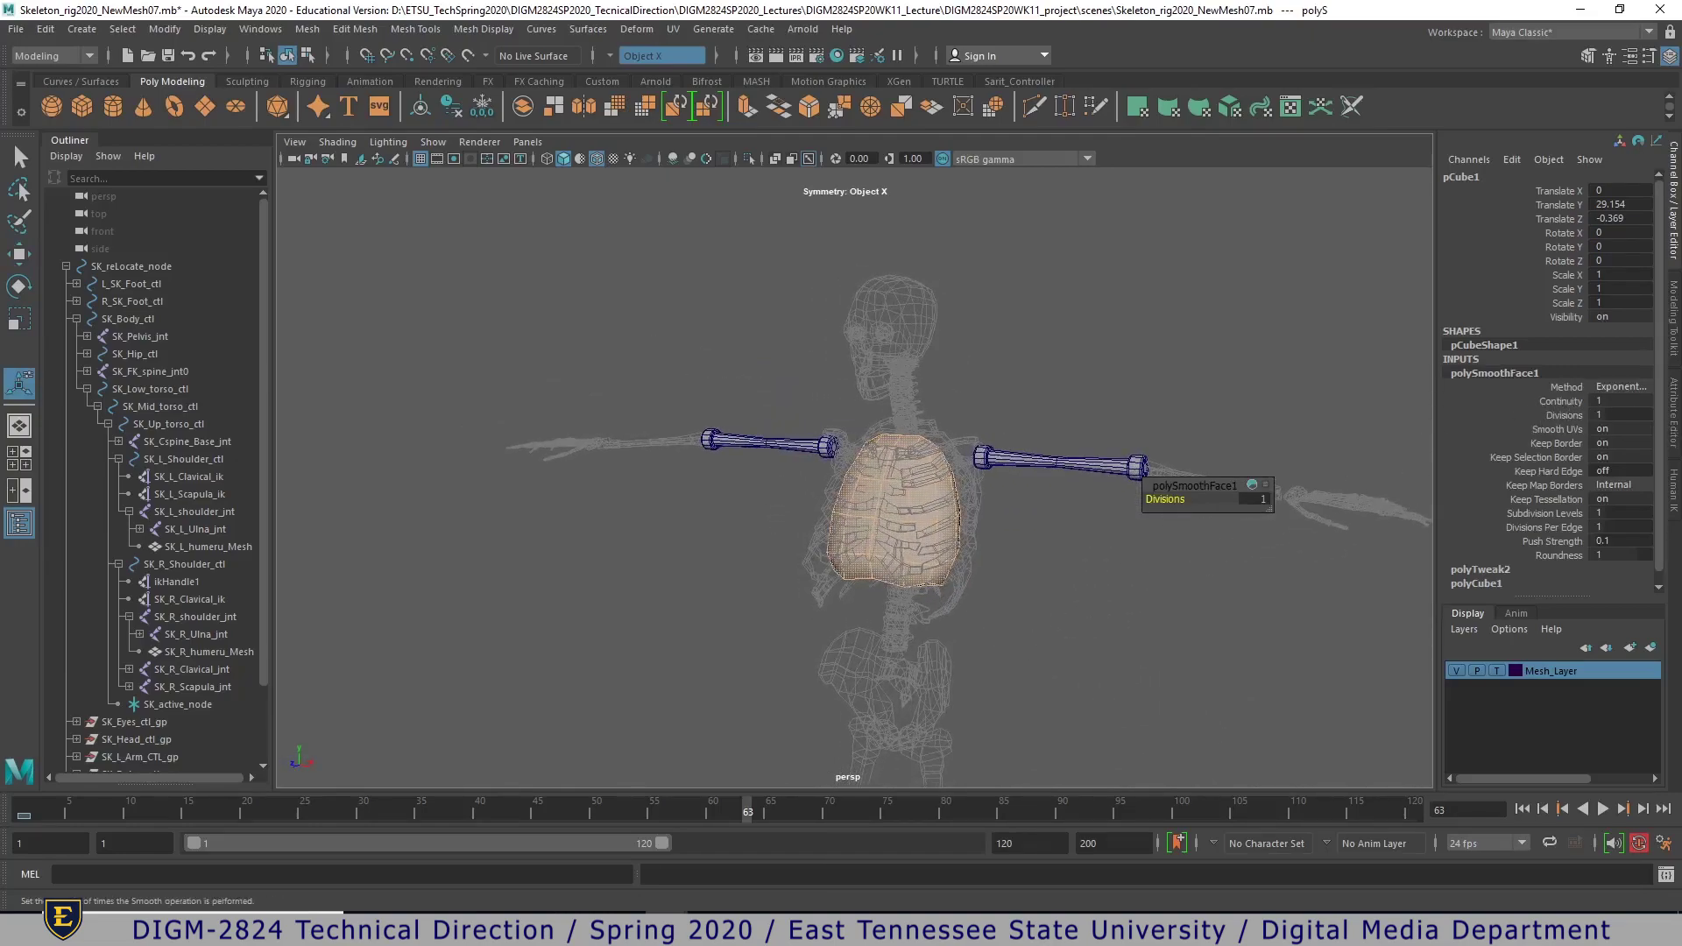
- Set the smooth operation's continuity to 0 and its method to Linear
{"action": "left_click", "coordinate": [1559, 401]}
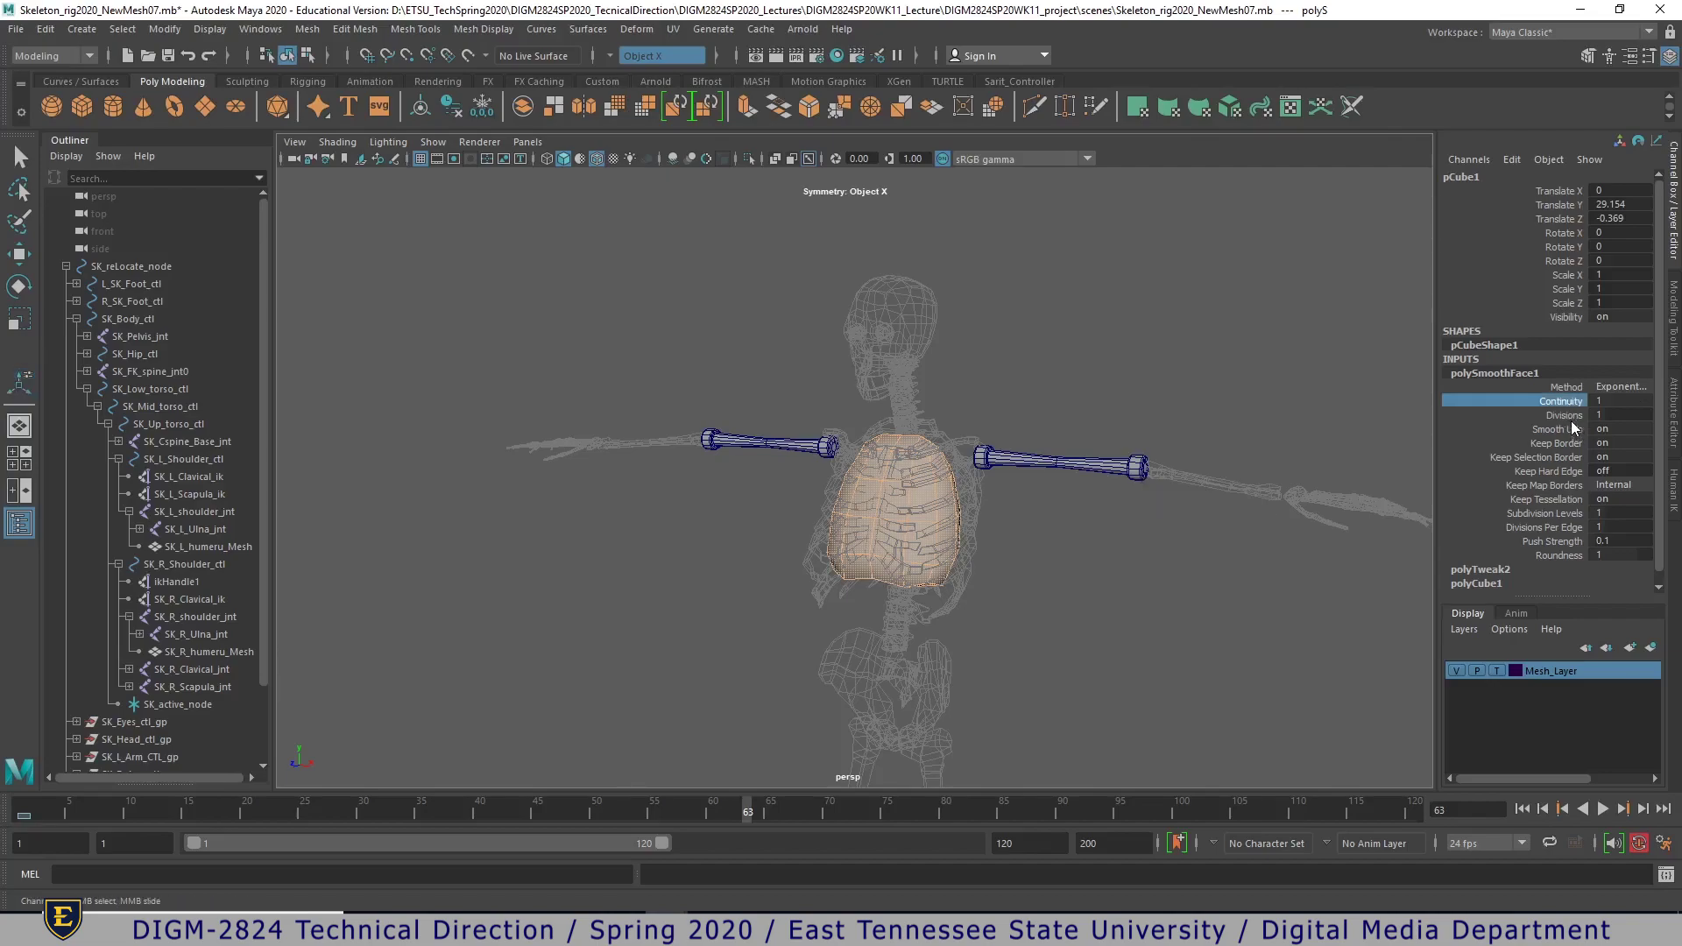
{"action": "middle_click_drag", "start_coordinate": [1422, 376], "coordinate": [1202, 351]}
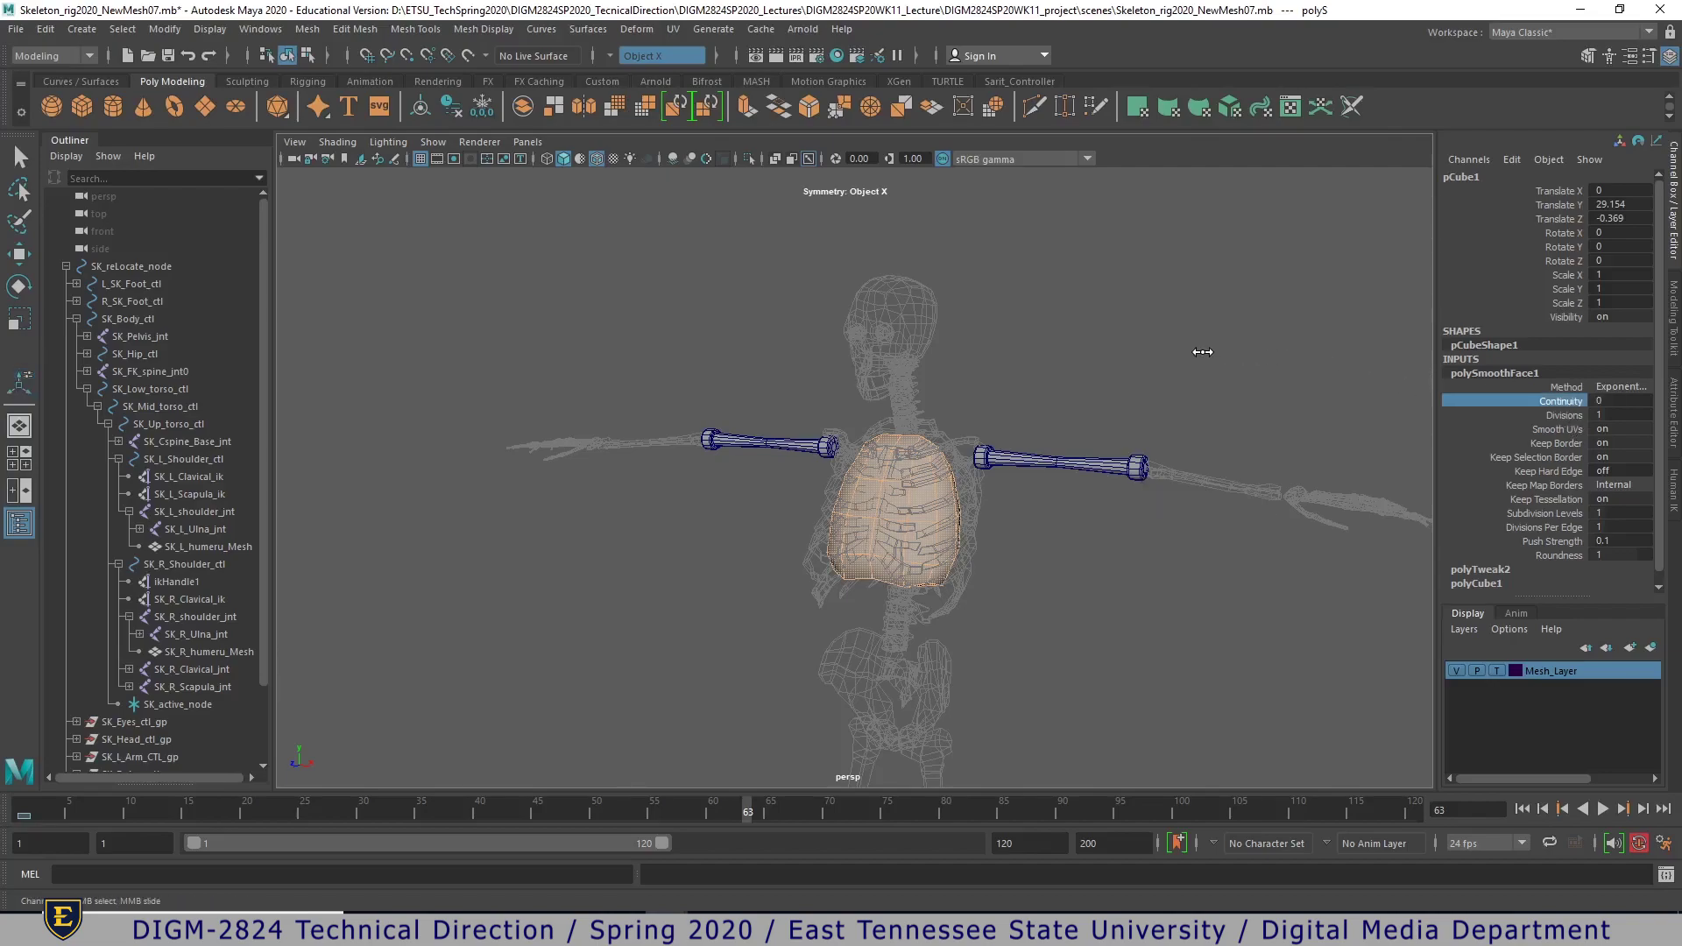
{"action": "left_click", "coordinate": [1627, 387]}
{"action": "left_click", "coordinate": [1622, 410]}
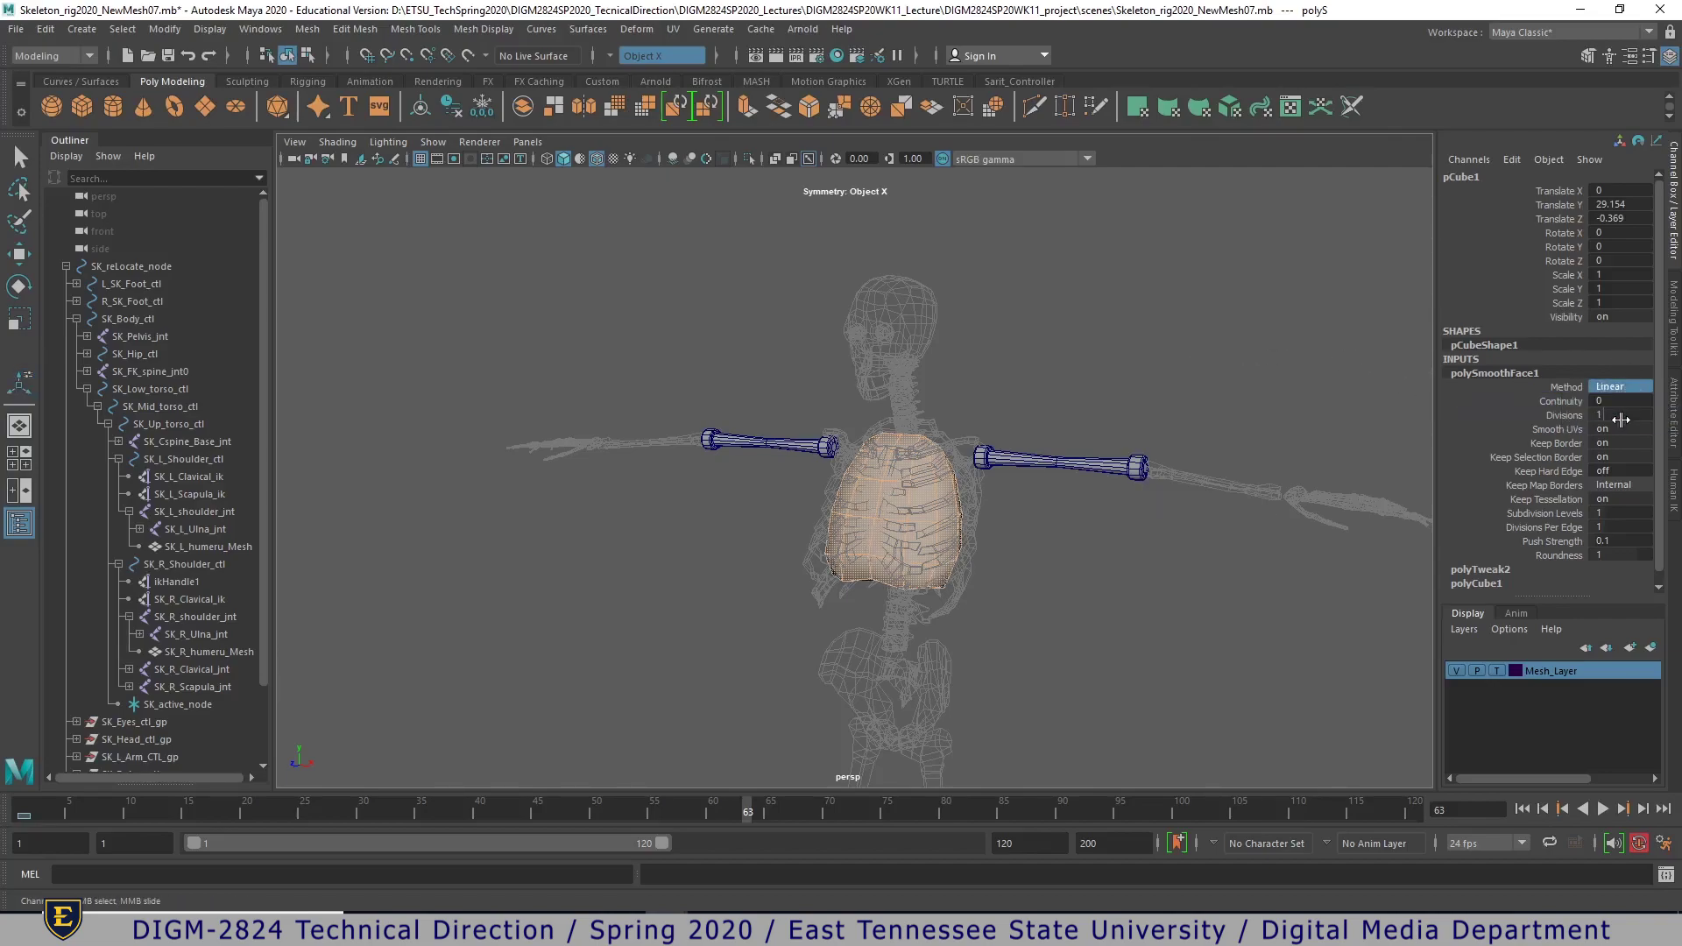
{"action": "left_click_drag", "start_coordinate": [1214, 574], "coordinate": [1261, 562], "text": "alt"}
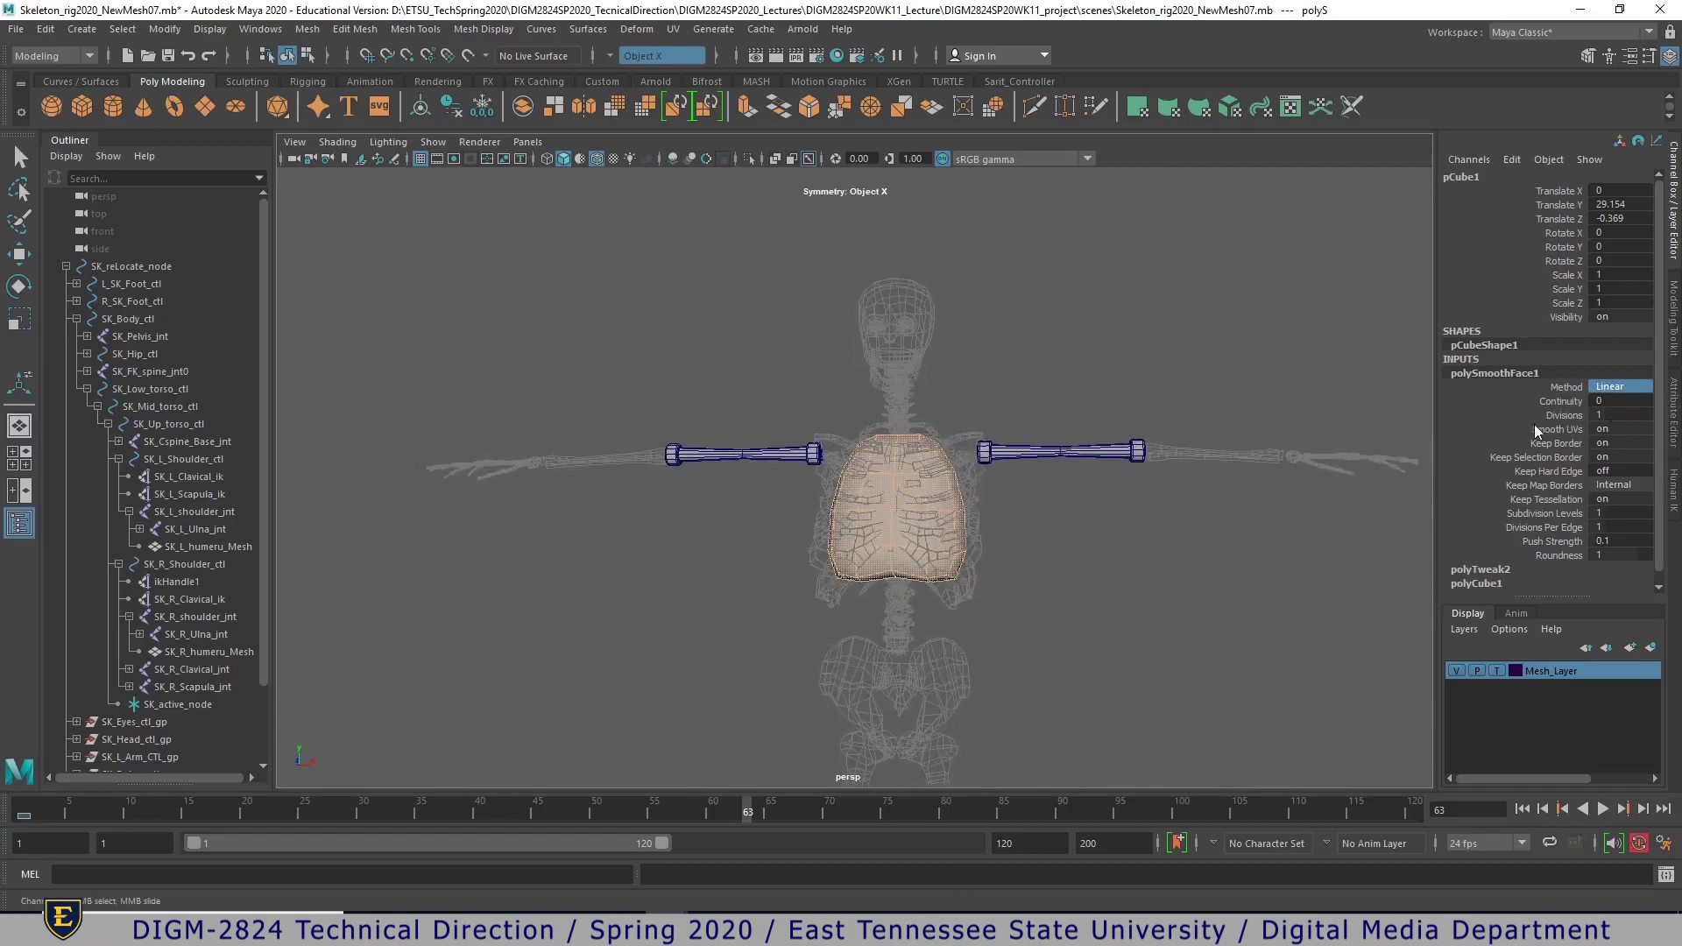
{"action": "left_click", "coordinate": [1550, 400]}
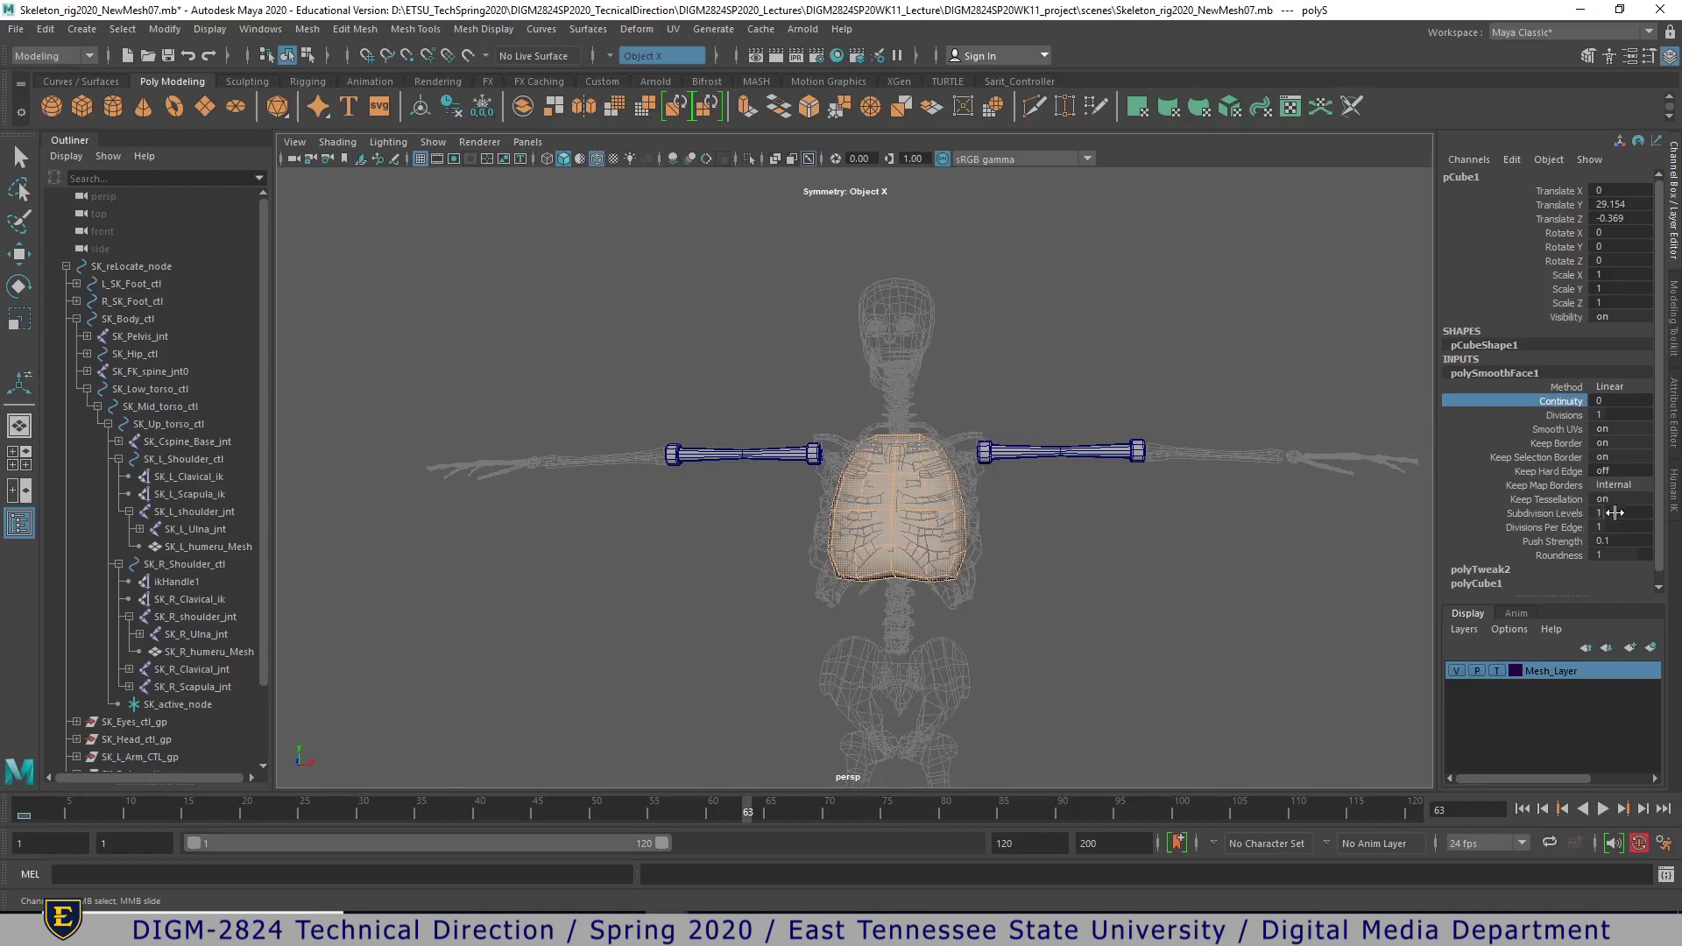
- Select the ring of faces at the mesh's lower rim and move it down and forward with soft selection on
{"action": "right_click_drag", "start_coordinate": [993, 550], "coordinate": [1328, 590], "text": "alt"}
{"action": "left_click_drag", "start_coordinate": [1328, 590], "coordinate": [1242, 591], "text": "alt"}
{"action": "middle_click_drag", "start_coordinate": [1216, 619], "coordinate": [1181, 516], "text": "alt"}
{"action": "right_click_drag", "start_coordinate": [980, 531], "coordinate": [981, 501]}
{"action": "left_click_drag", "start_coordinate": [1028, 573], "coordinate": [1009, 517], "text": "alt"}
{"action": "left_click", "coordinate": [969, 553]}
{"action": "left_click", "coordinate": [966, 426], "text": "shift"}
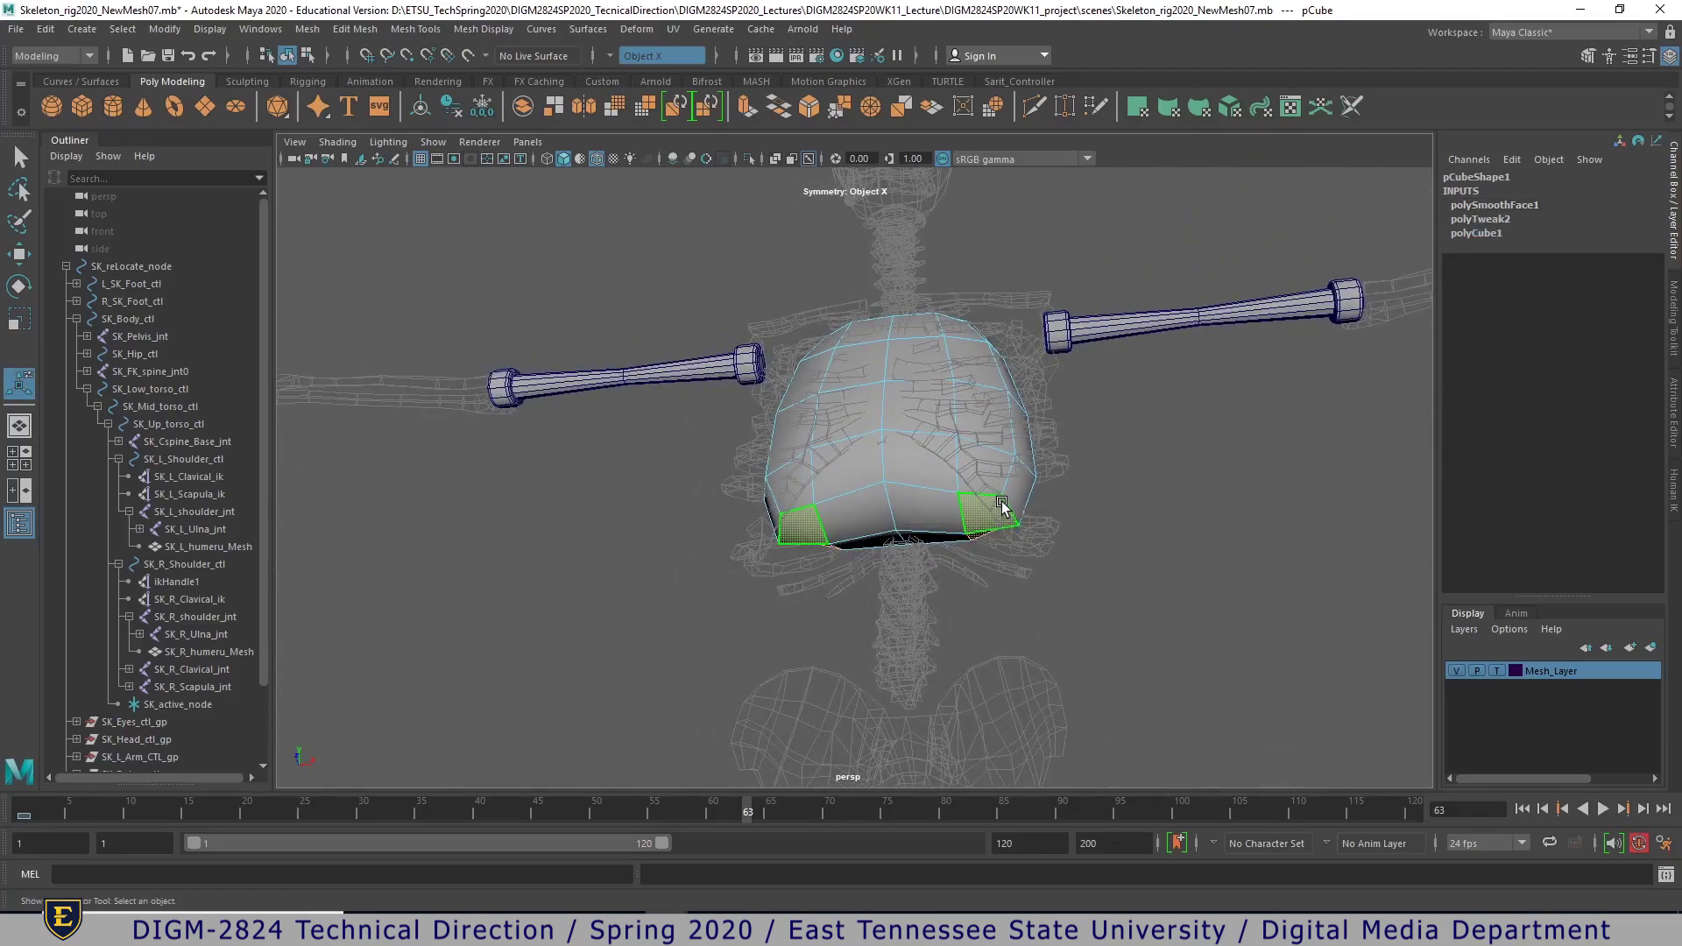
{"action": "key", "text": "b"}
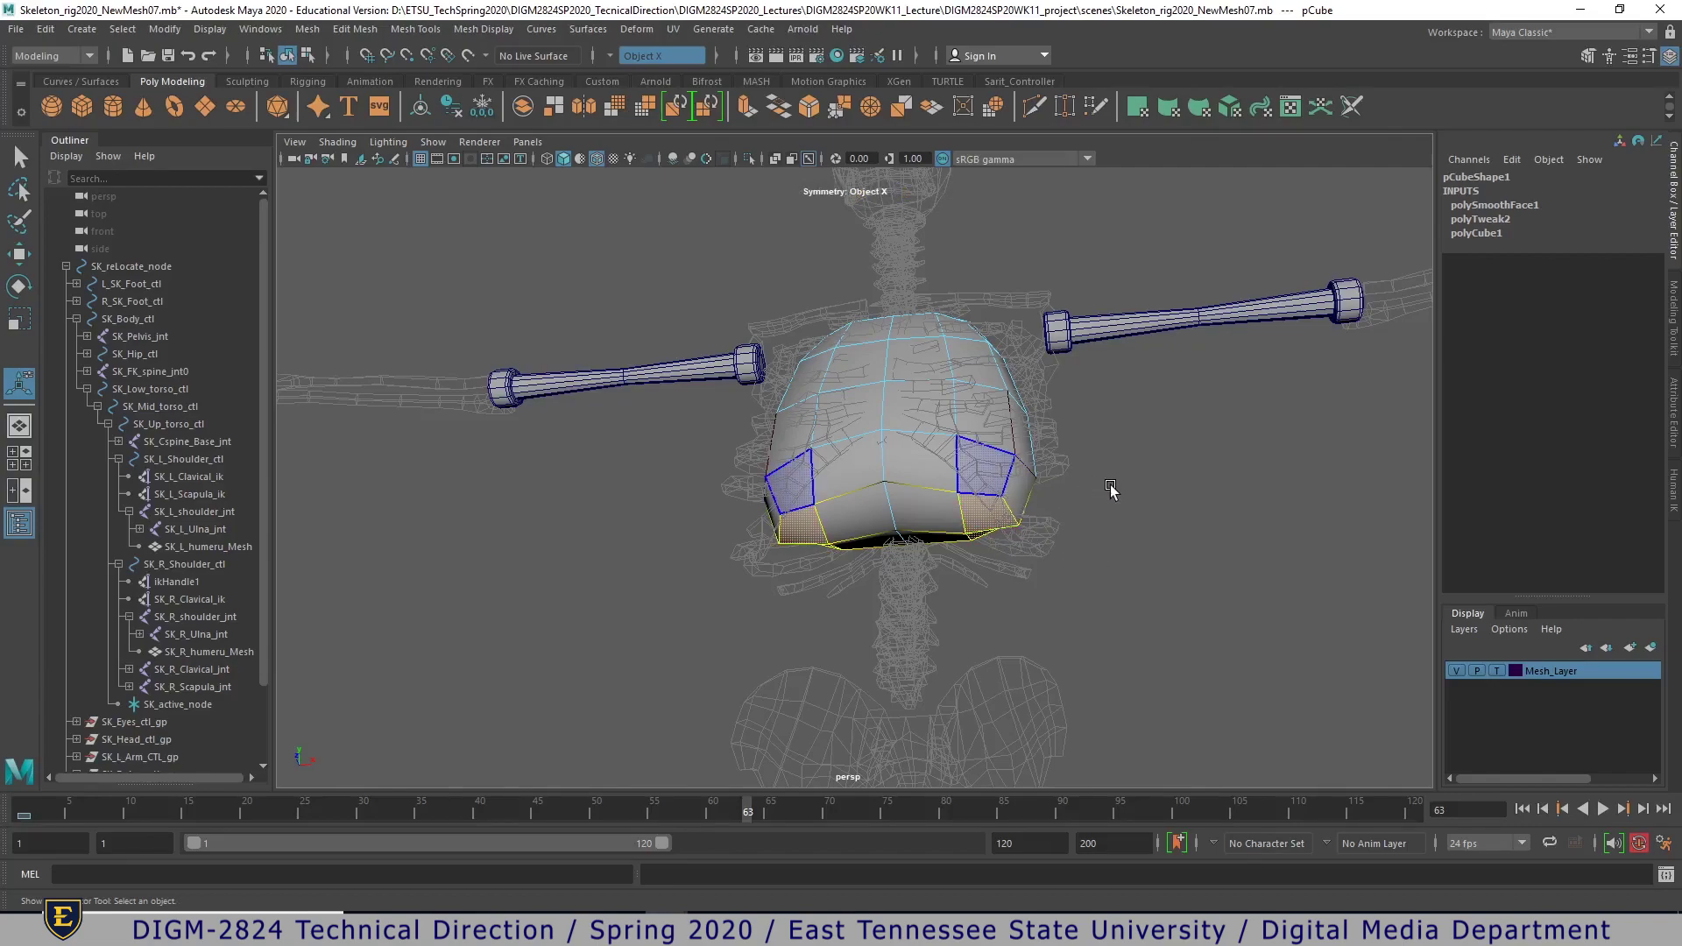
{"action": "left_click", "coordinate": [19, 254]}
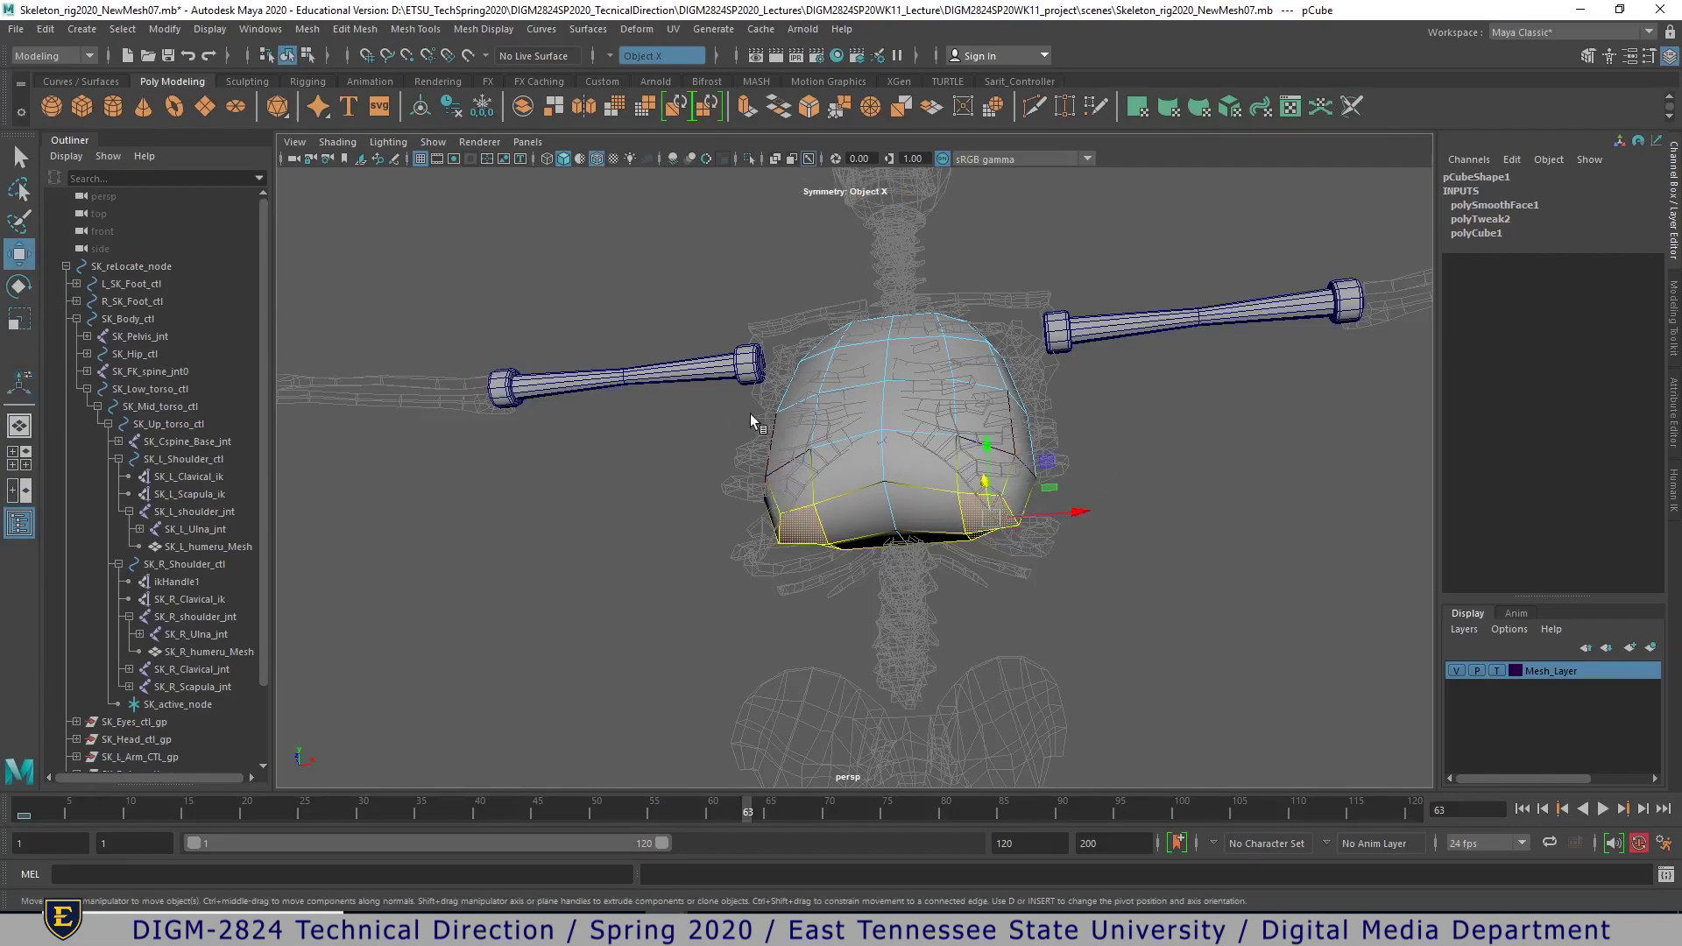
{"action": "key", "text": "b"}
{"action": "left_click_drag", "start_coordinate": [976, 512], "coordinate": [911, 610]}
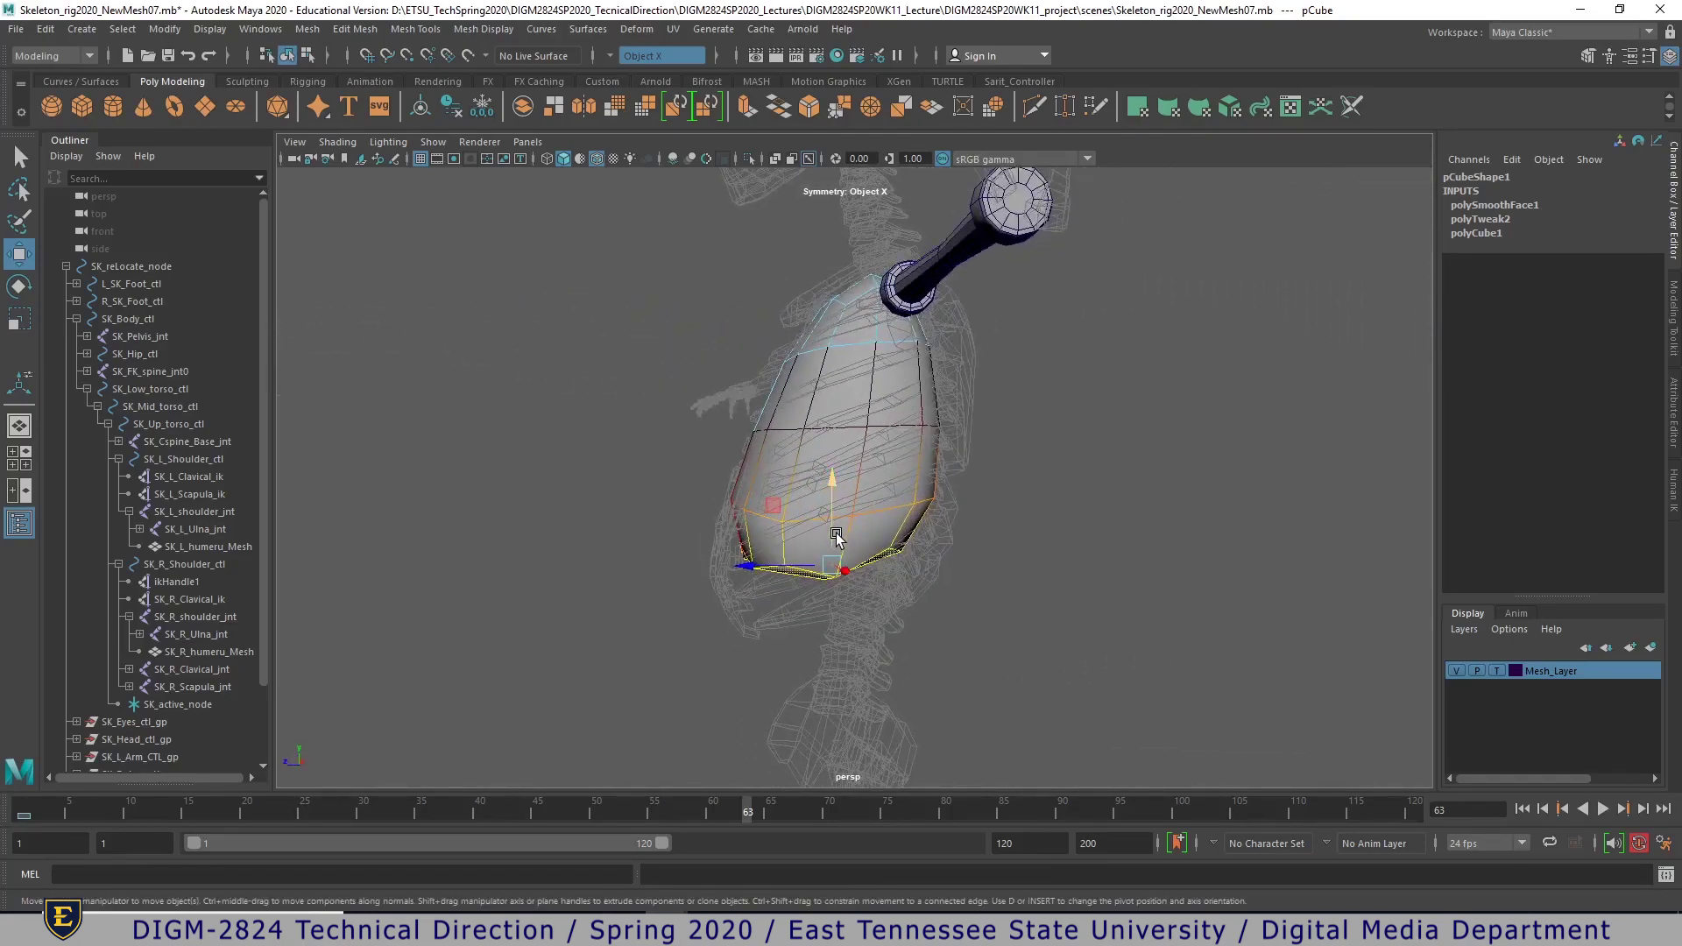
{"action": "left_click_drag", "start_coordinate": [836, 538], "coordinate": [836, 571]}
{"action": "left_click_drag", "start_coordinate": [746, 601], "coordinate": [736, 602]}
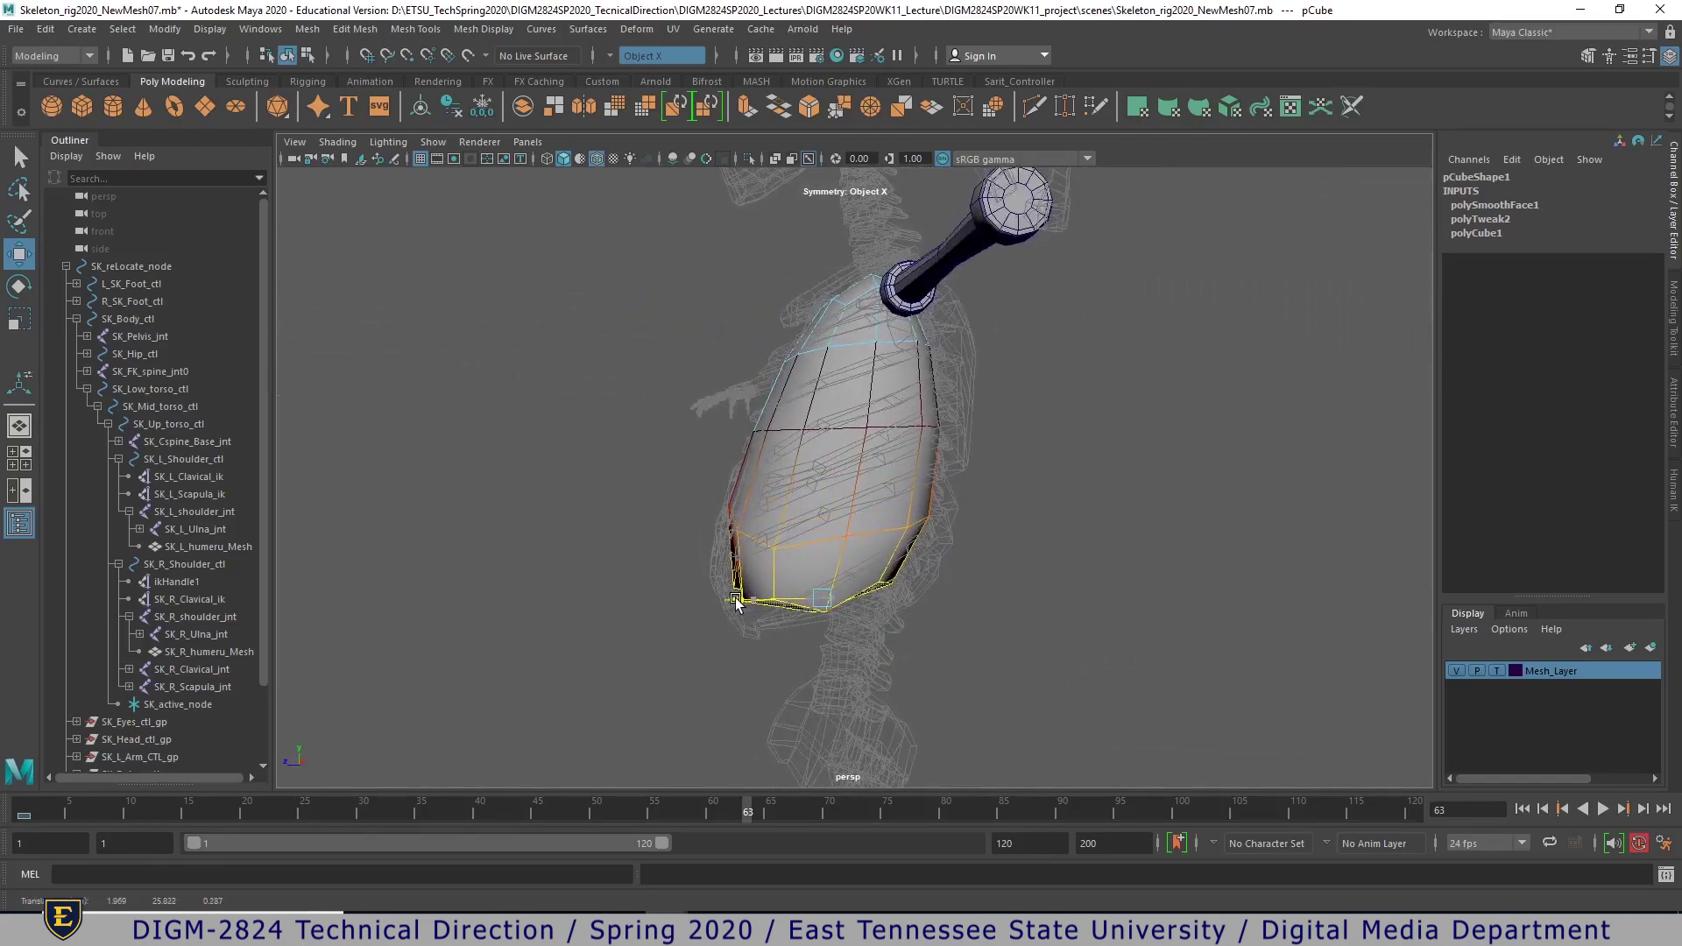
- Scale the soft-selected lower rim faces to fit the bottom of the ribcage
{"action": "left_click_drag", "start_coordinate": [839, 601], "coordinate": [980, 623], "text": "alt"}
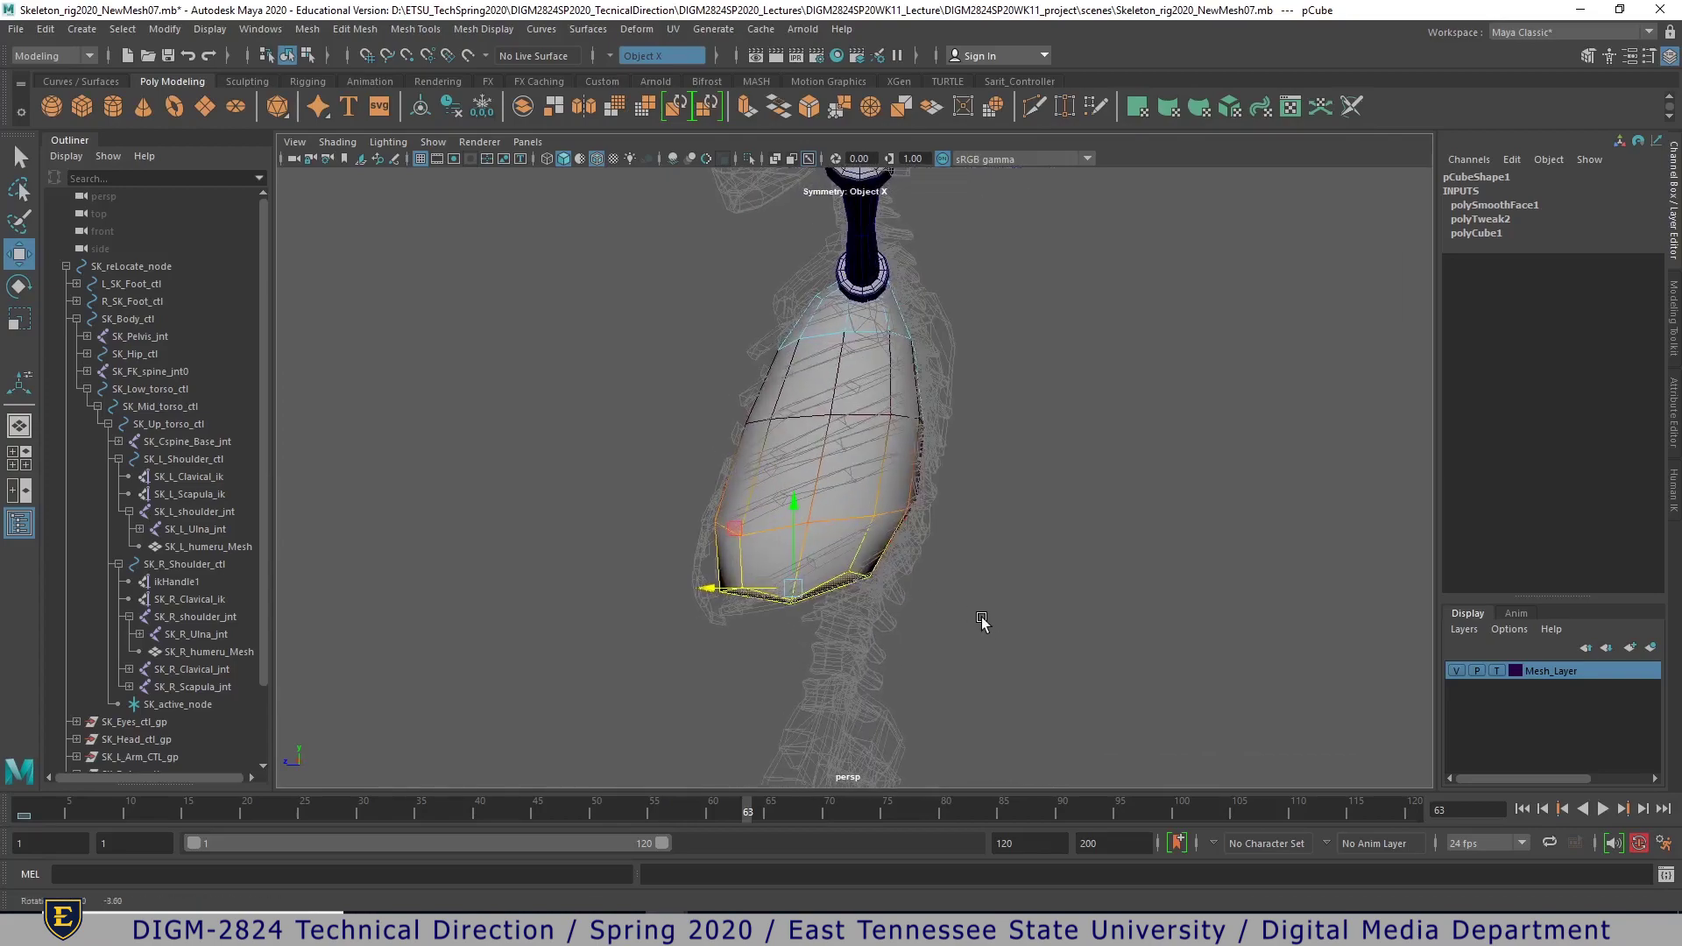
{"action": "key", "text": "r"}
{"action": "left_click_drag", "start_coordinate": [790, 592], "coordinate": [902, 613]}
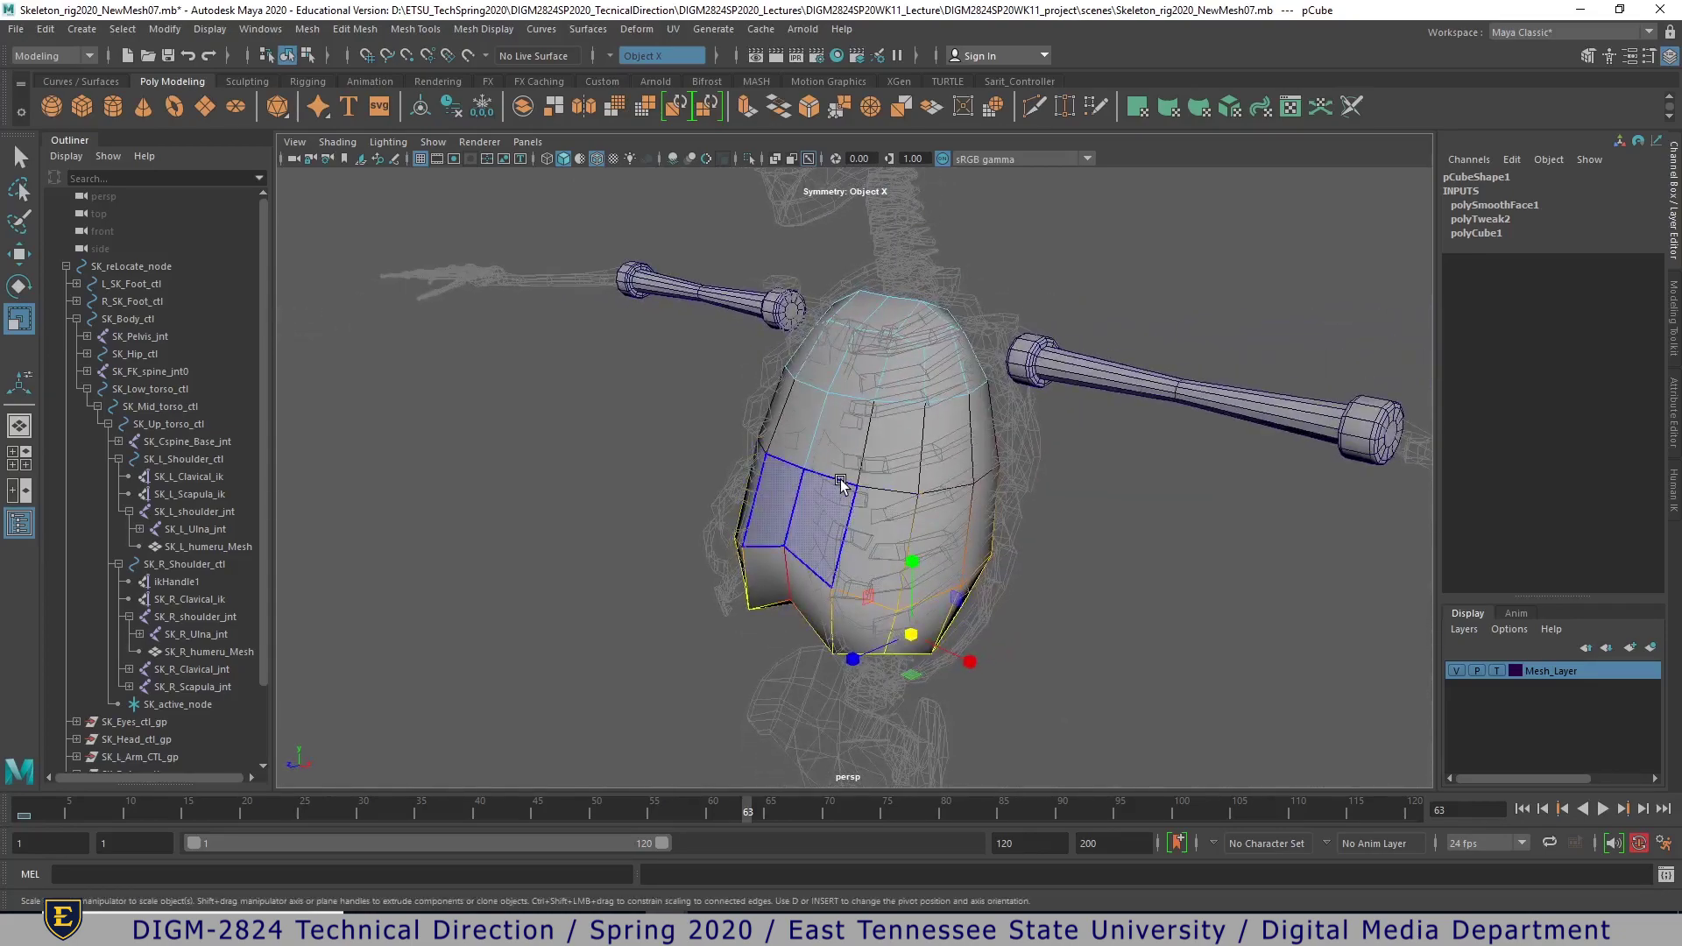
- Scale and reposition the horizontal edge loop around the mesh's middle with soft selection to fit the ribs
{"action": "right_click_drag", "start_coordinate": [839, 446], "coordinate": [839, 398]}
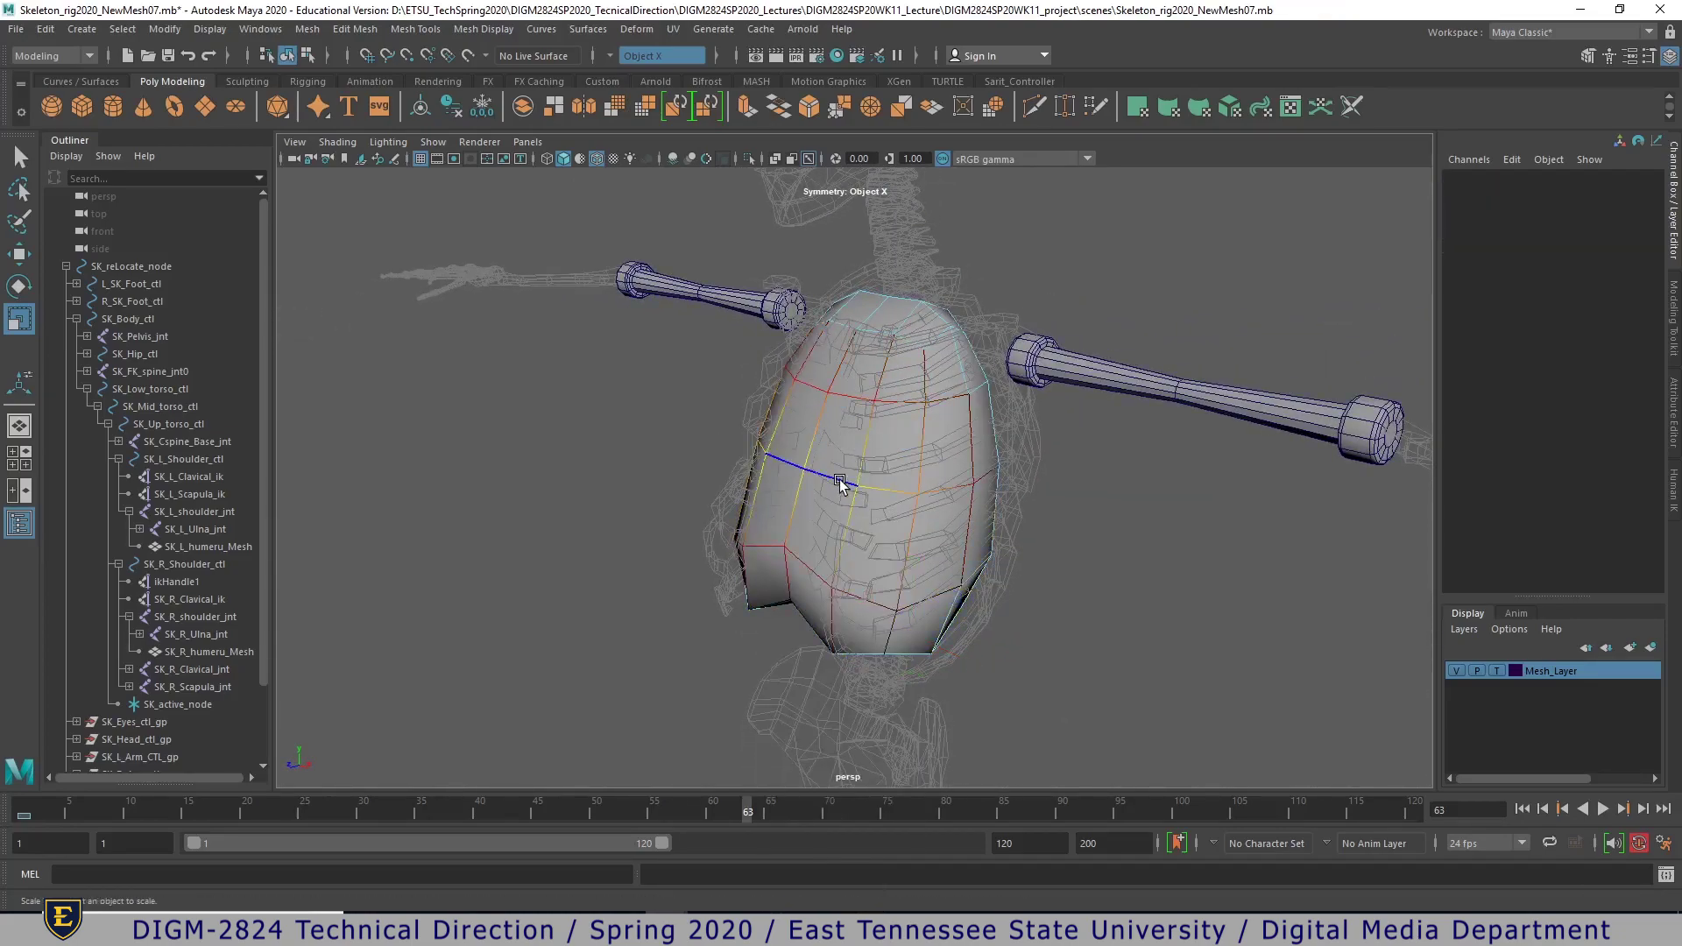
{"action": "double_click", "coordinate": [839, 483]}
{"action": "left_click_drag", "start_coordinate": [921, 471], "coordinate": [949, 439]}
{"action": "key", "text": "w"}
{"action": "left_click_drag", "start_coordinate": [876, 366], "coordinate": [829, 362]}
{"action": "left_click_drag", "start_coordinate": [902, 455], "coordinate": [797, 534], "text": "alt"}
{"action": "right_click_drag", "start_coordinate": [841, 447], "coordinate": [933, 420]}
- Check the fit from several angles and scale the whole ribcage mesh uniformly to 1.022
{"action": "left_click_drag", "start_coordinate": [990, 582], "coordinate": [1021, 499], "text": "alt"}
{"action": "right_click_drag", "start_coordinate": [1021, 499], "coordinate": [1209, 574], "text": "alt"}
{"action": "left_click_drag", "start_coordinate": [1209, 574], "coordinate": [1261, 674], "text": "alt"}
{"action": "scroll", "coordinate": [1261, 674], "scroll_direction": "down", "scroll_amount": 6}
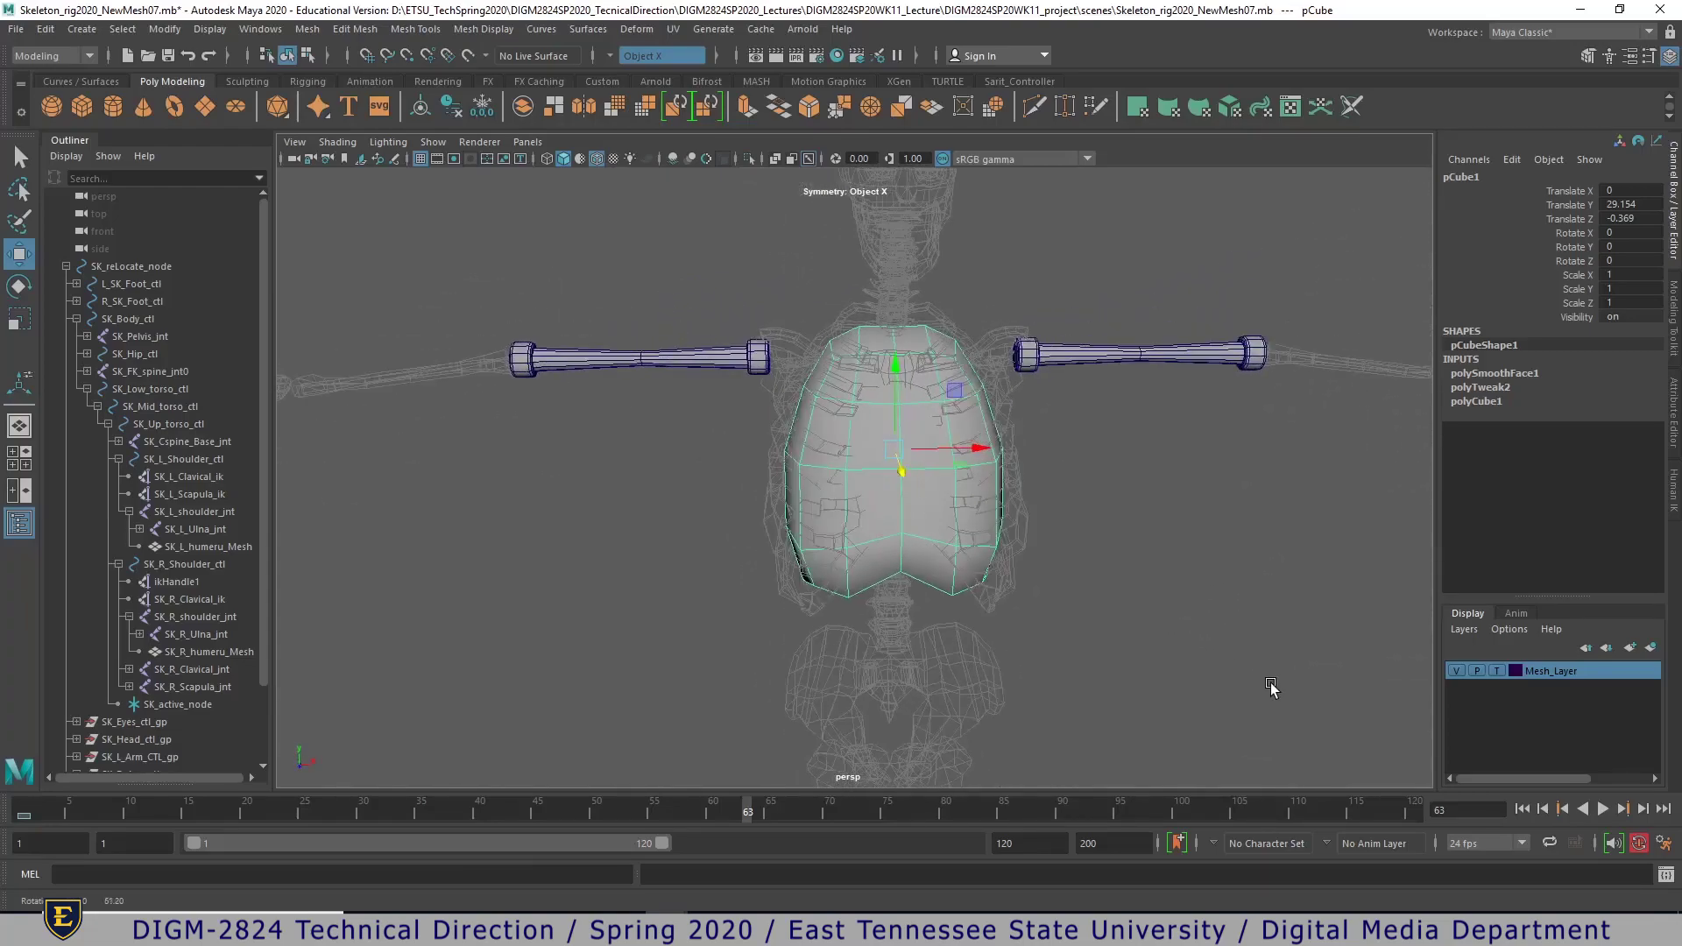
{"action": "right_click_drag", "start_coordinate": [944, 637], "coordinate": [1138, 631], "text": "alt"}
{"action": "middle_click_drag", "start_coordinate": [1086, 636], "coordinate": [1081, 679], "text": "alt"}
{"action": "left_click_drag", "start_coordinate": [1007, 673], "coordinate": [1044, 558], "text": "alt"}
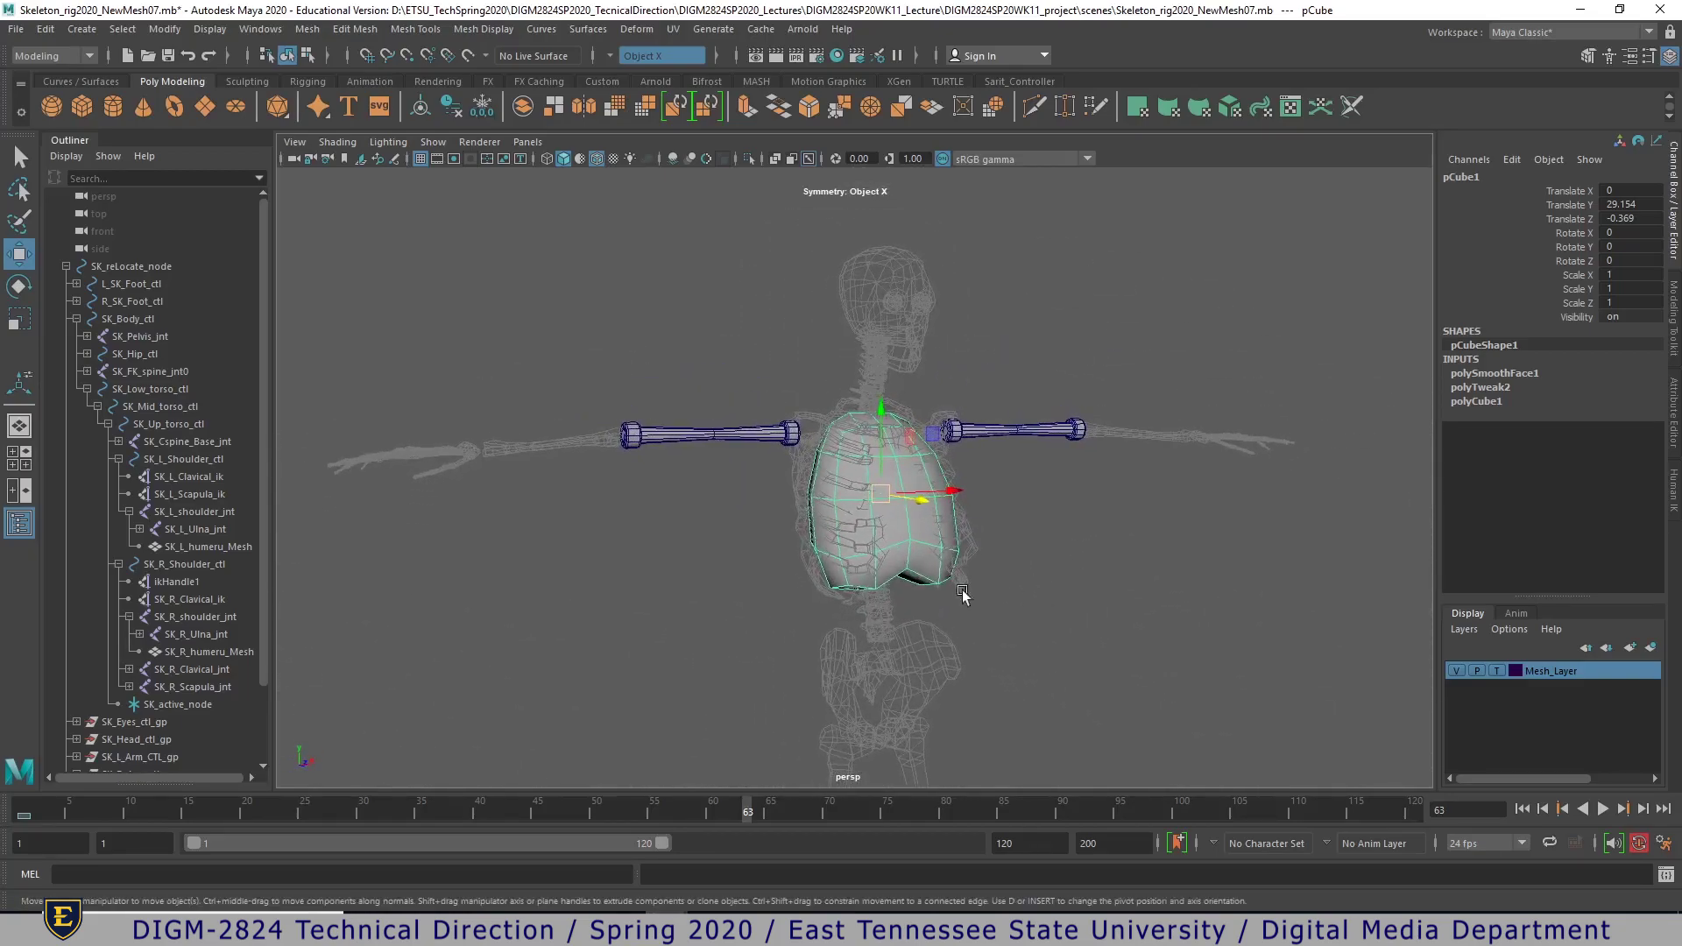
{"action": "right_click_drag", "start_coordinate": [962, 593], "coordinate": [1147, 608], "text": "alt"}
{"action": "middle_click_drag", "start_coordinate": [1117, 612], "coordinate": [1118, 652], "text": "alt"}
{"action": "left_click_drag", "start_coordinate": [1118, 652], "coordinate": [1085, 632], "text": "alt"}
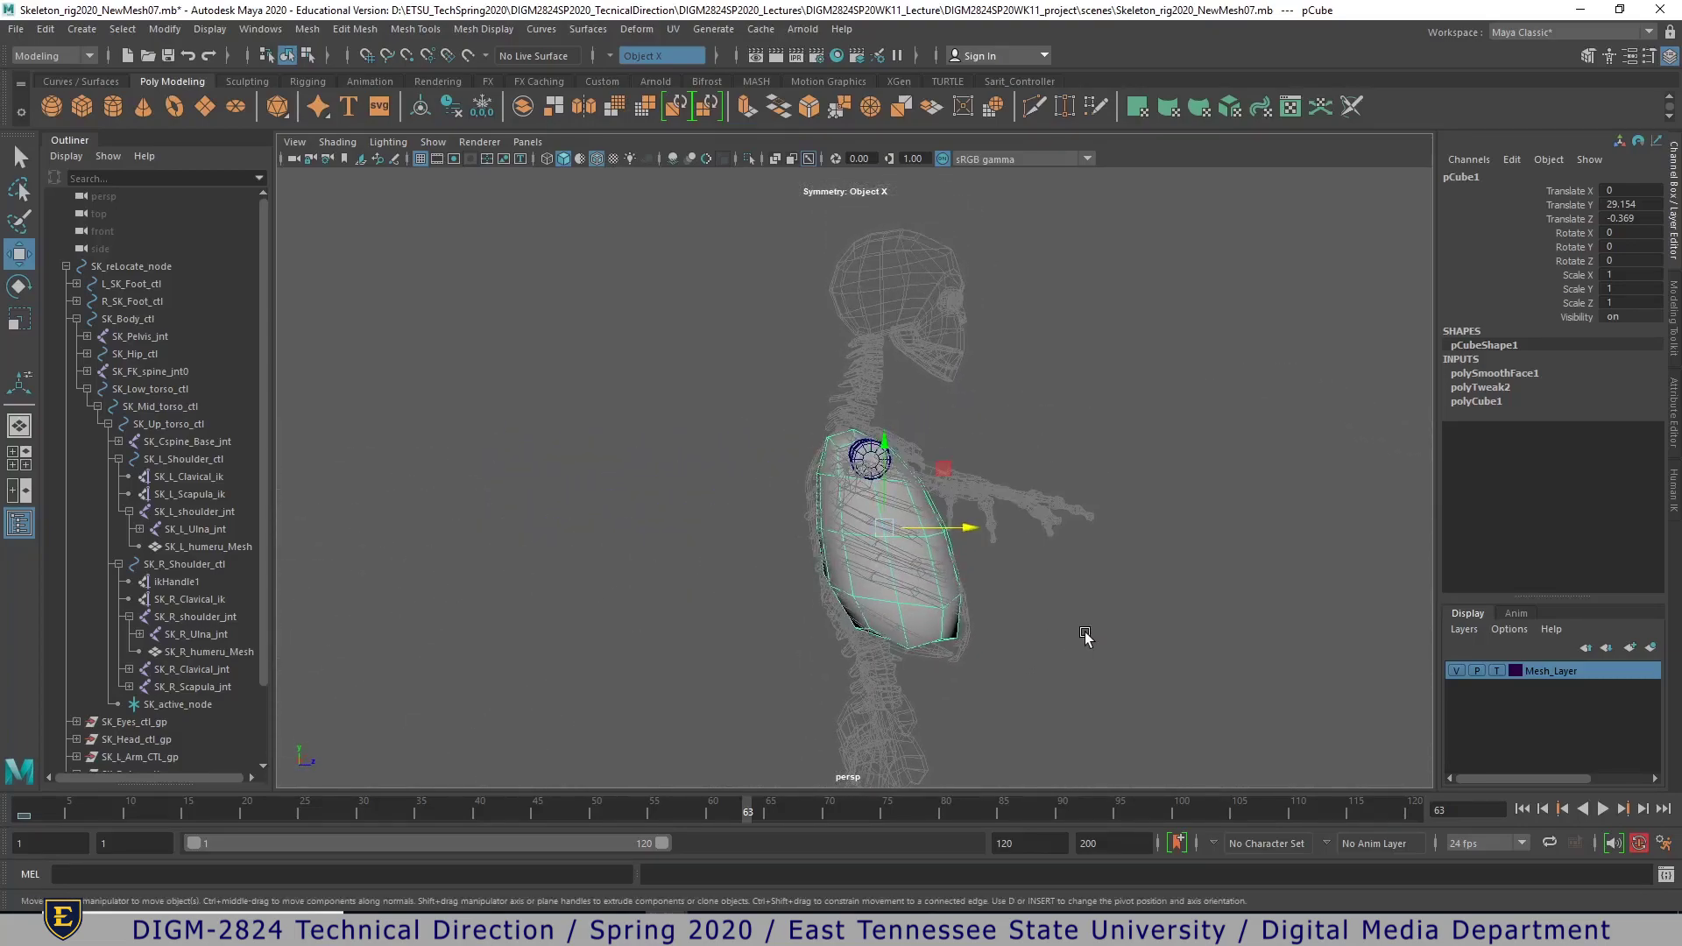
{"action": "key", "text": "r"}
{"action": "mouse_move", "coordinate": [881, 528]}
{"action": "left_mouse_down"}
{"action": "mouse_move", "coordinate": [972, 581]}
{"action": "mouse_move", "coordinate": [1153, 582]}
{"action": "mouse_move", "coordinate": [1116, 564]}
{"action": "mouse_move", "coordinate": [920, 585]}
{"action": "mouse_move", "coordinate": [1086, 579]}
{"action": "mouse_move", "coordinate": [650, 583]}
{"action": "mouse_move", "coordinate": [670, 512]}
{"action": "mouse_move", "coordinate": [675, 563]}
{"action": "mouse_move", "coordinate": [653, 574]}
{"action": "mouse_move", "coordinate": [757, 584]}
{"action": "mouse_move", "coordinate": [765, 496]}
{"action": "mouse_move", "coordinate": [744, 522]}
{"action": "mouse_move", "coordinate": [941, 599]}
{"action": "mouse_move", "coordinate": [862, 552]}
{"action": "left_mouse_up"}
- Select all the faces on the underside of the ribcage mesh and delete them to open the bottom
{"action": "right_click_drag", "start_coordinate": [829, 445], "coordinate": [828, 493]}
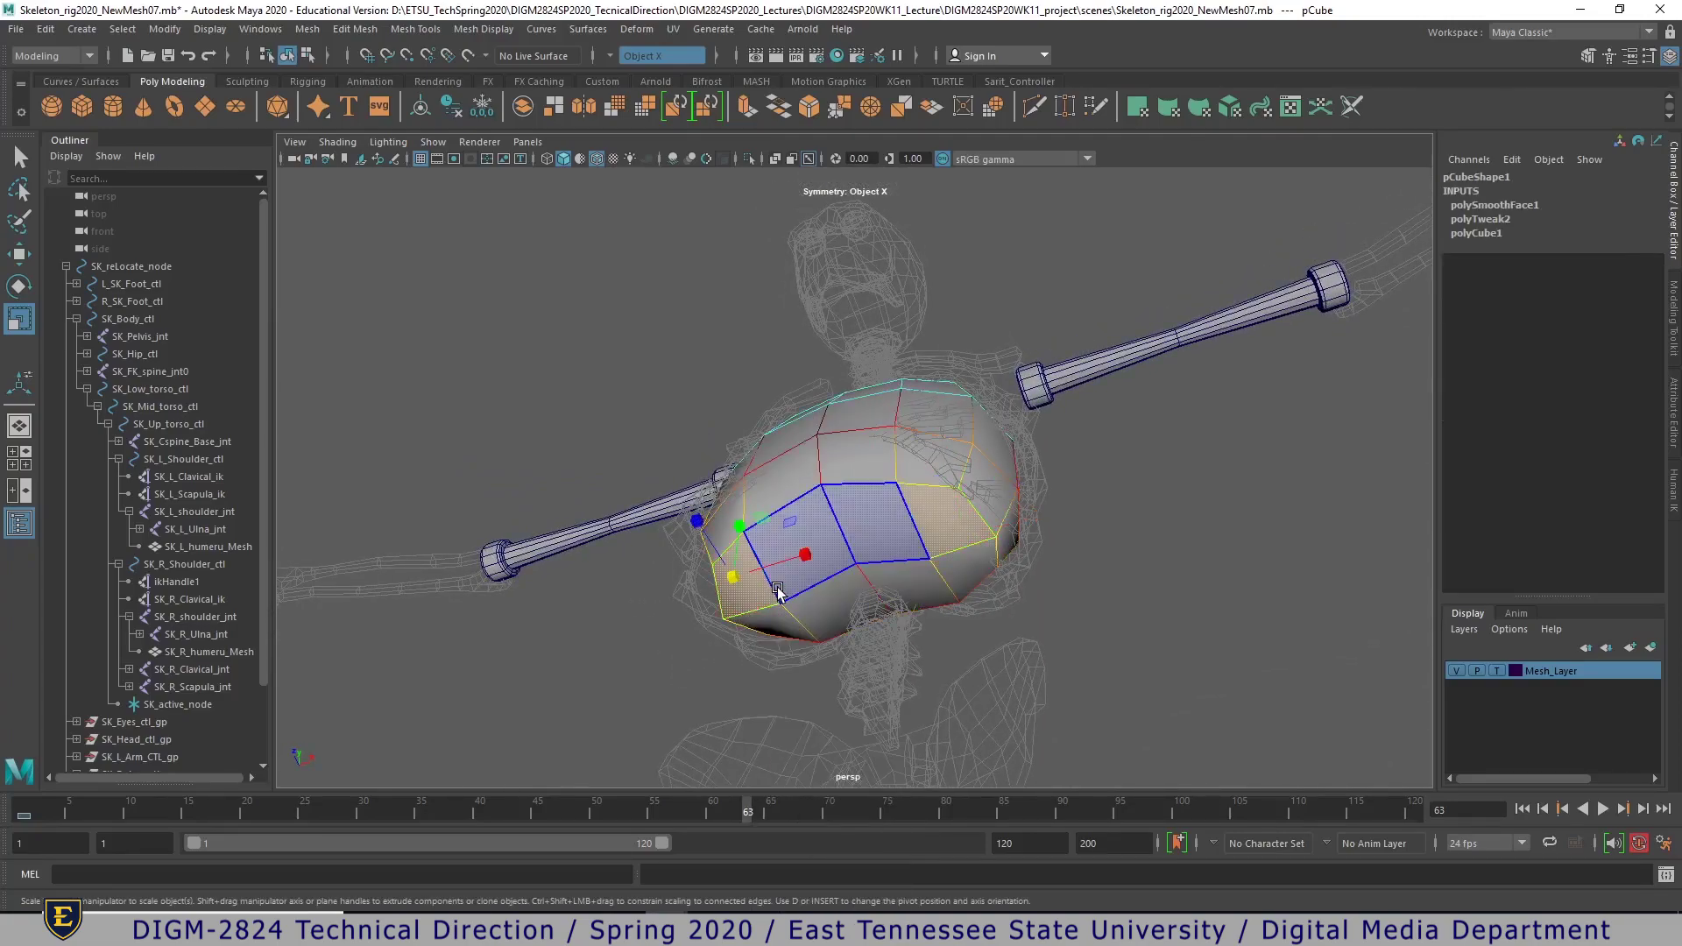
{"action": "key", "text": "q"}
{"action": "left_click", "coordinate": [796, 554], "text": "shift"}
{"action": "left_click", "coordinate": [871, 535], "text": "shift"}
{"action": "left_click", "coordinate": [952, 532], "text": "shift"}
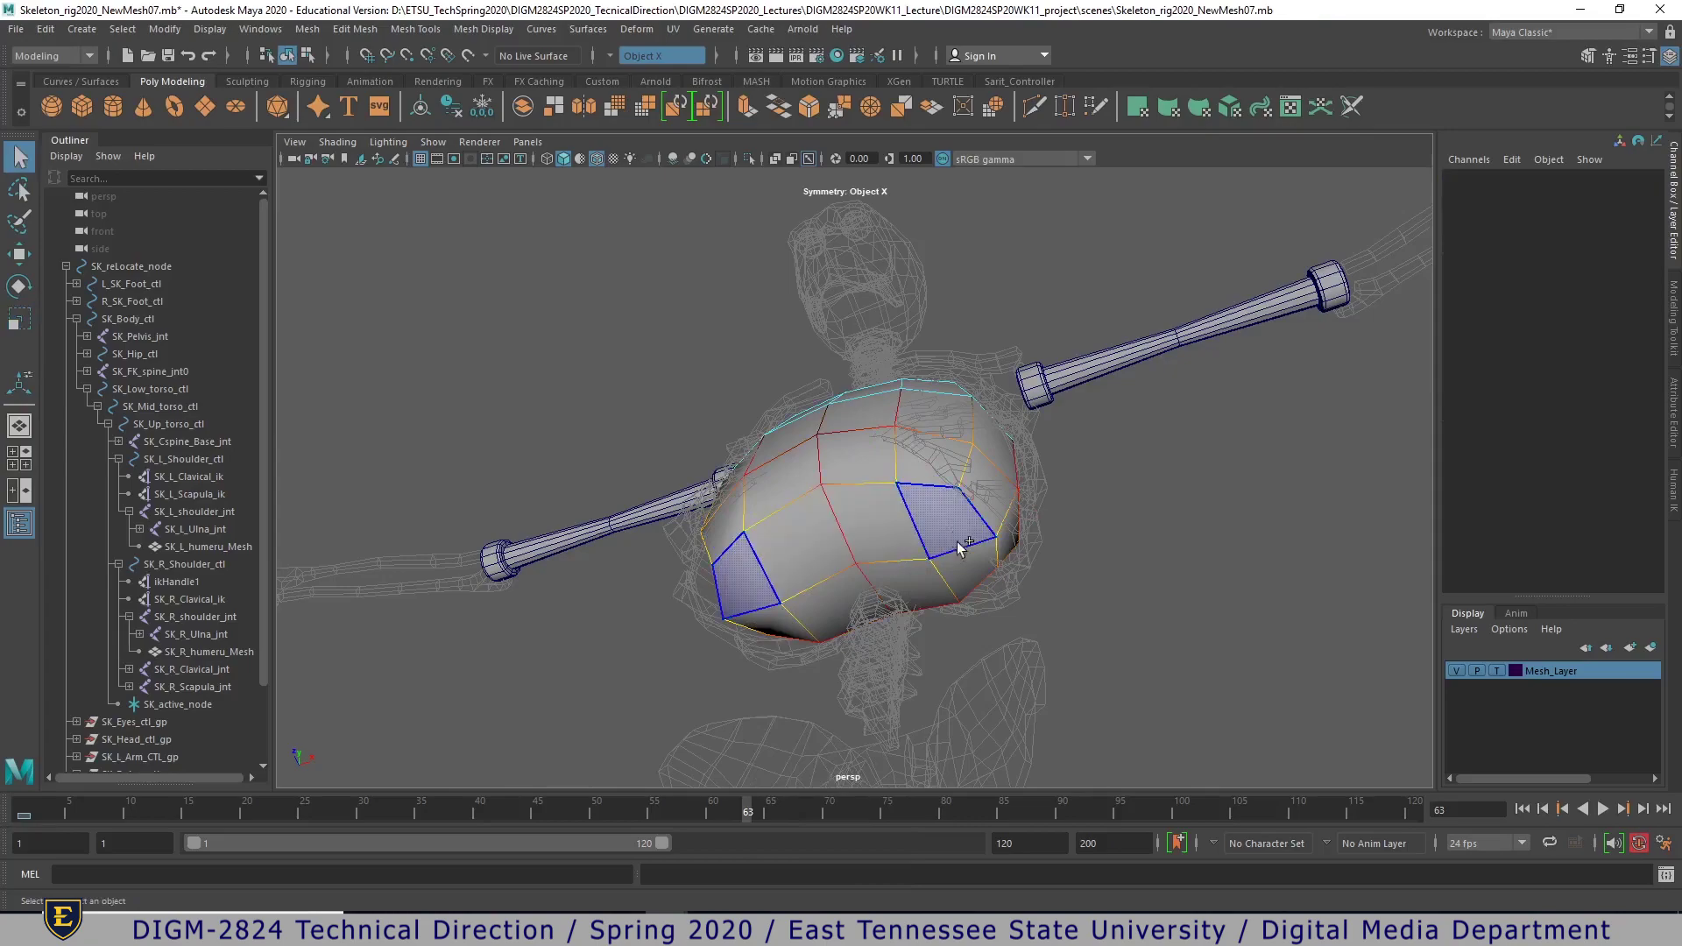
{"action": "left_click", "coordinate": [806, 539], "text": "shift"}
{"action": "left_click", "coordinate": [823, 608], "text": "shift"}
{"action": "left_click", "coordinate": [773, 620], "text": "shift"}
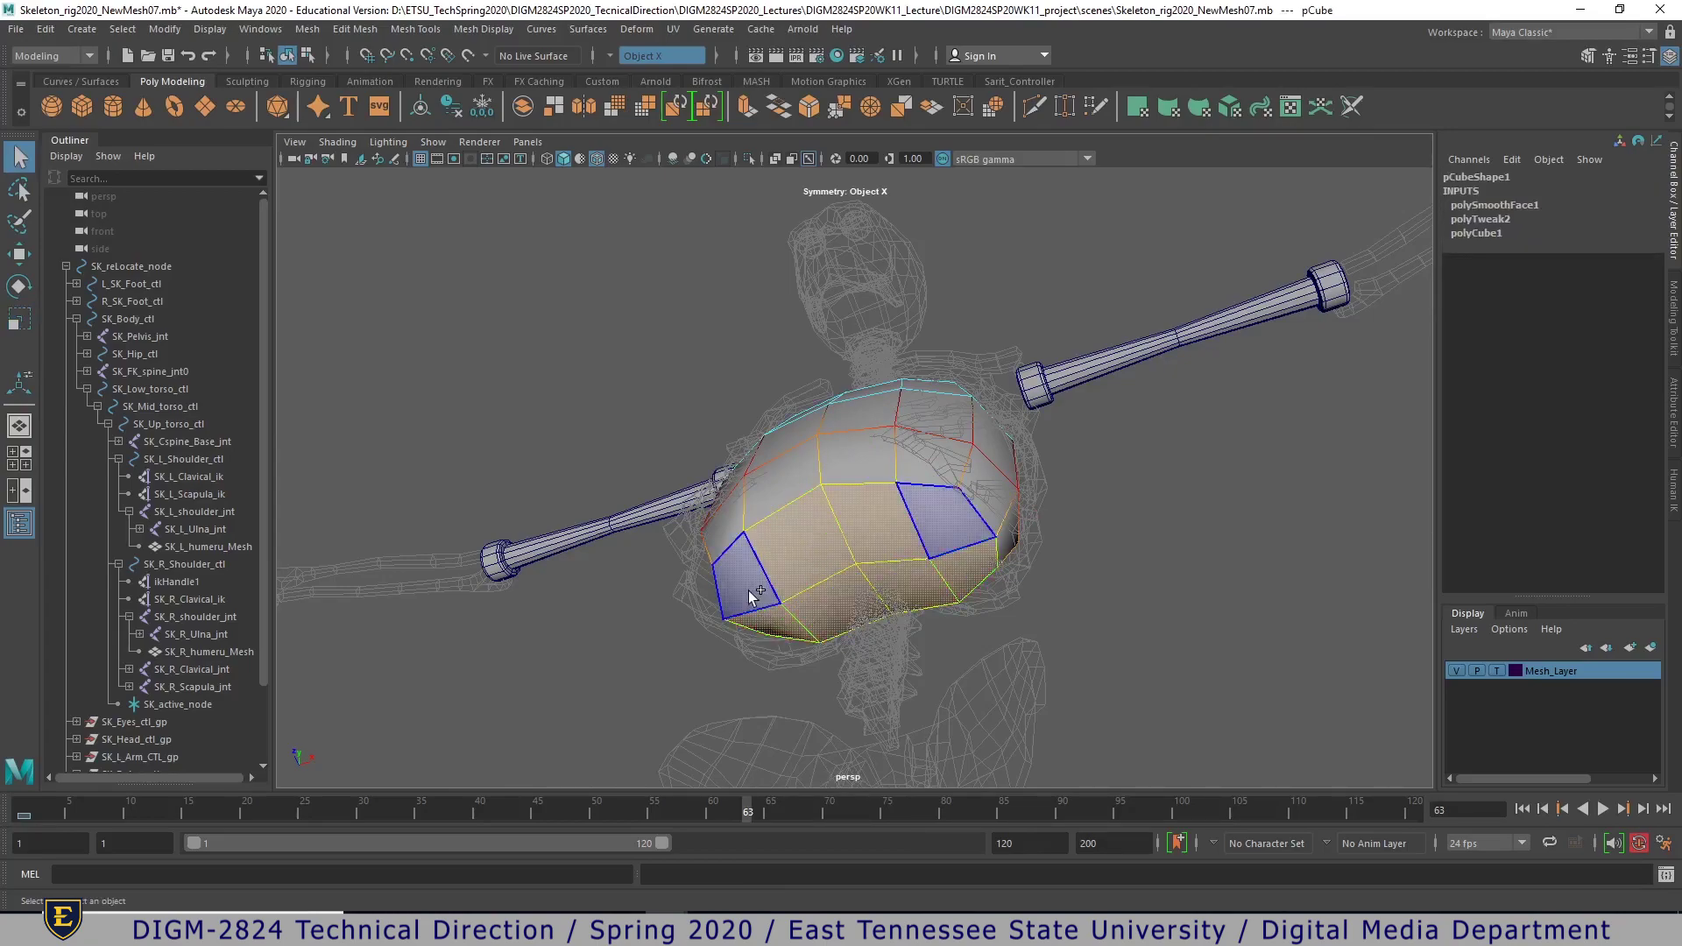
{"action": "left_click", "coordinate": [749, 590], "text": "shift"}
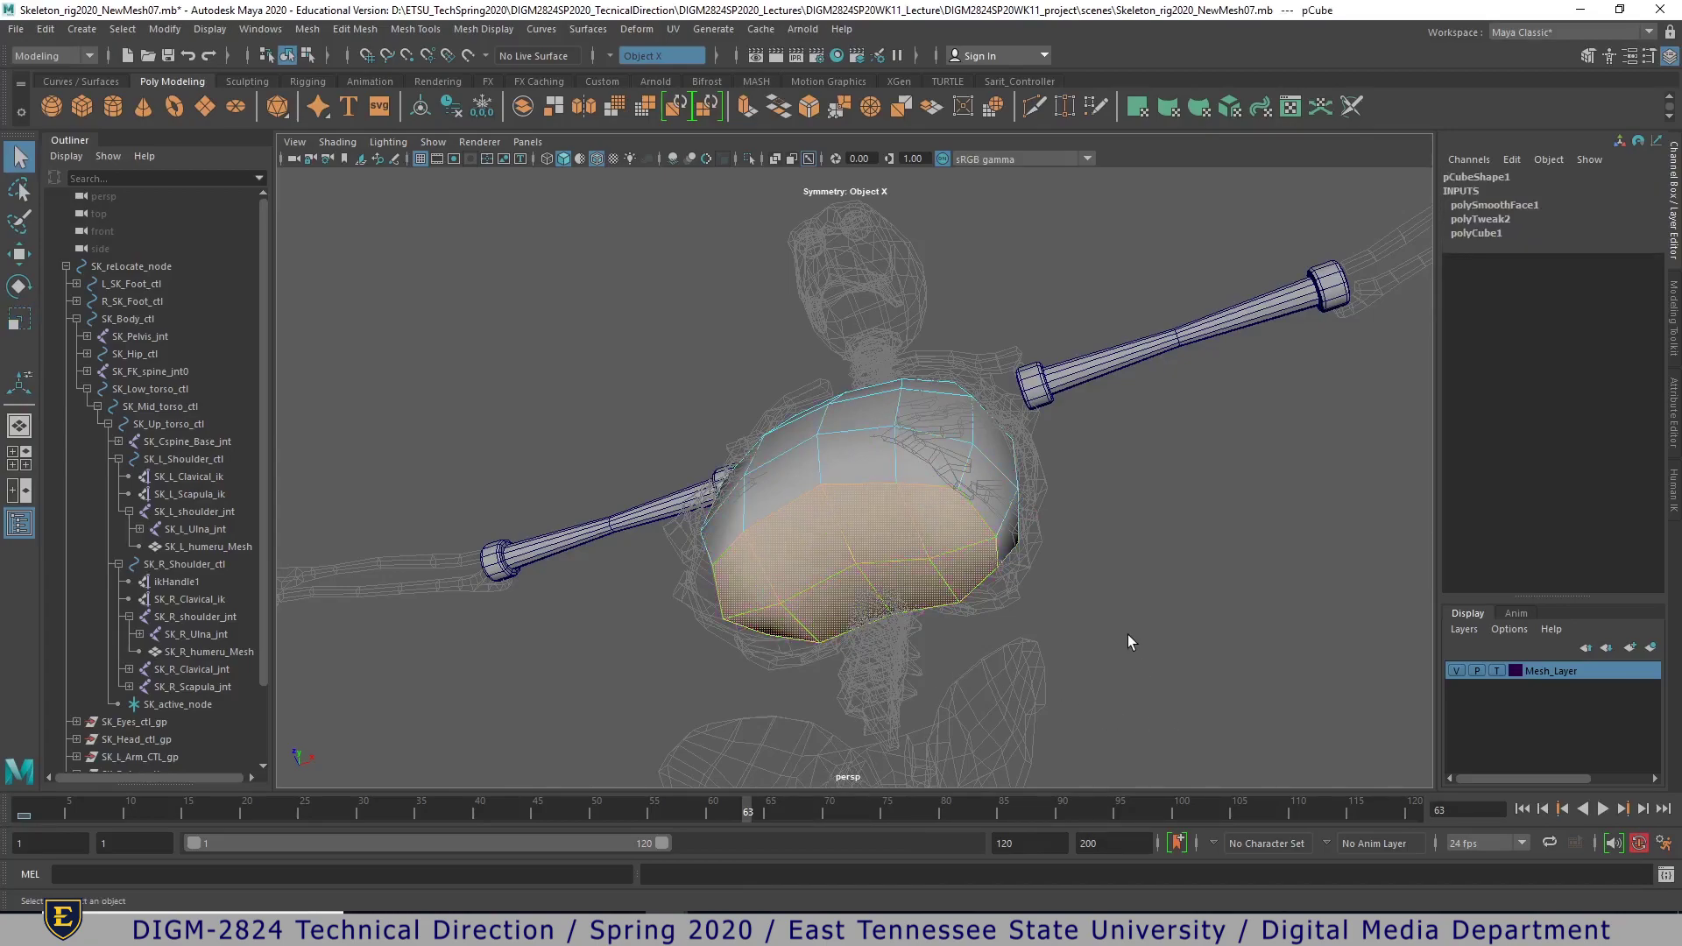
{"action": "key", "text": "Delete"}
- Extrude all the mesh's faces outward by a local Z translation of 0.507 to give the shell thickness
{"action": "right_click_drag", "start_coordinate": [979, 445], "coordinate": [981, 496]}
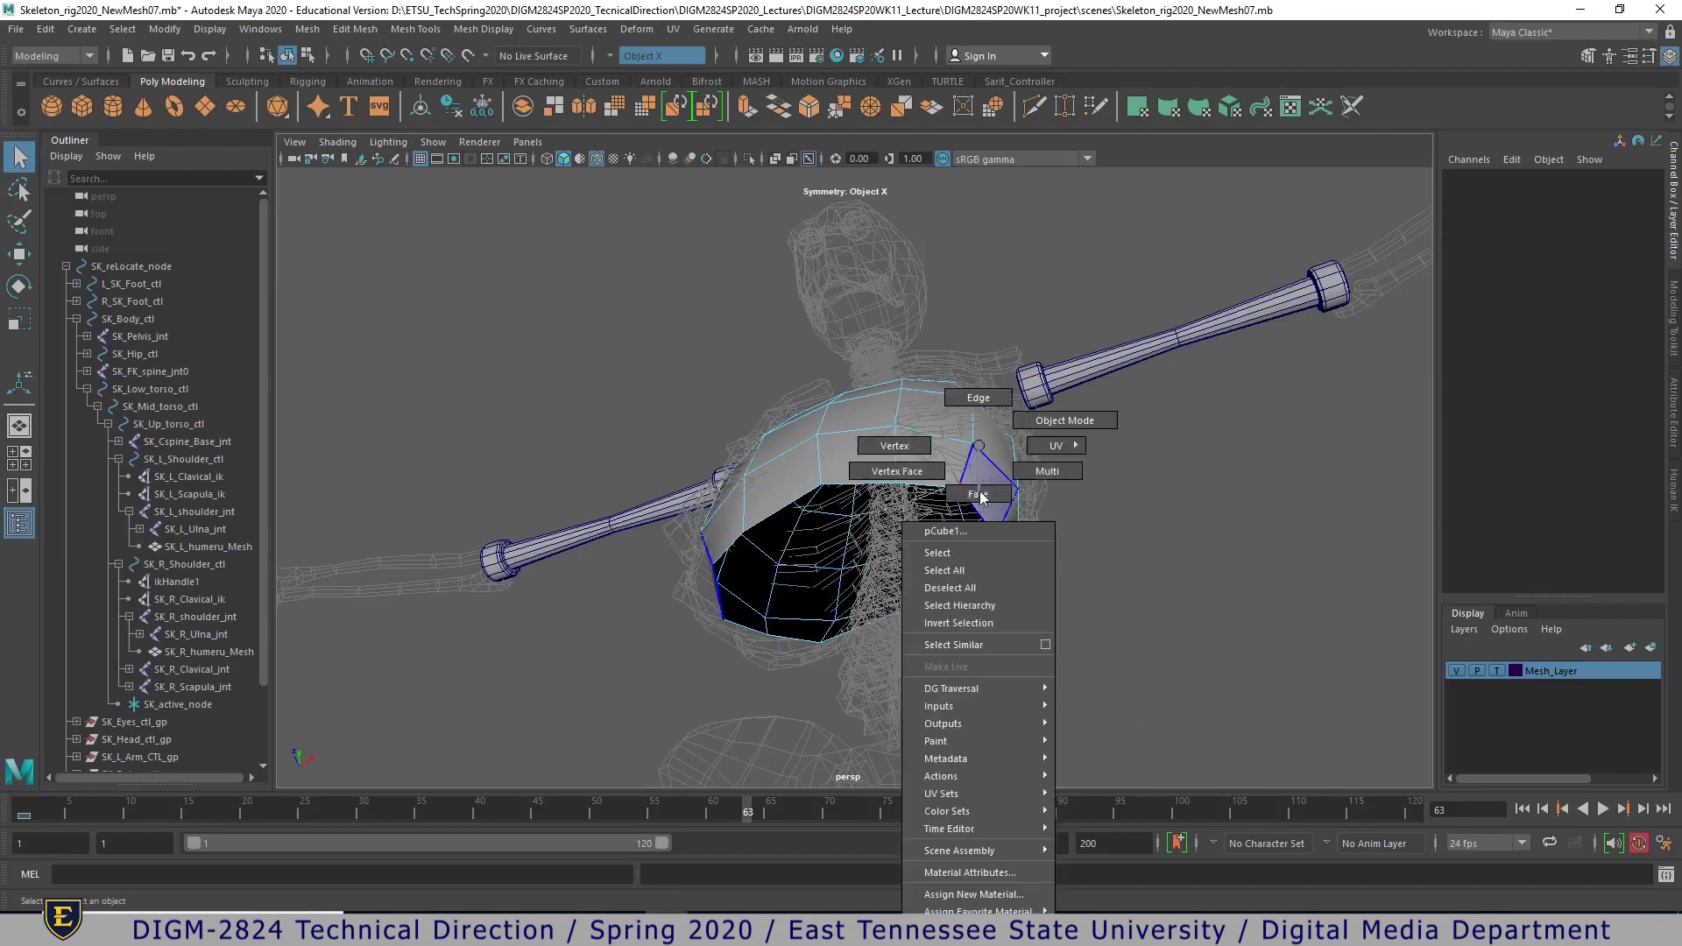
{"action": "right_click_drag", "start_coordinate": [1029, 421], "coordinate": [988, 515]}
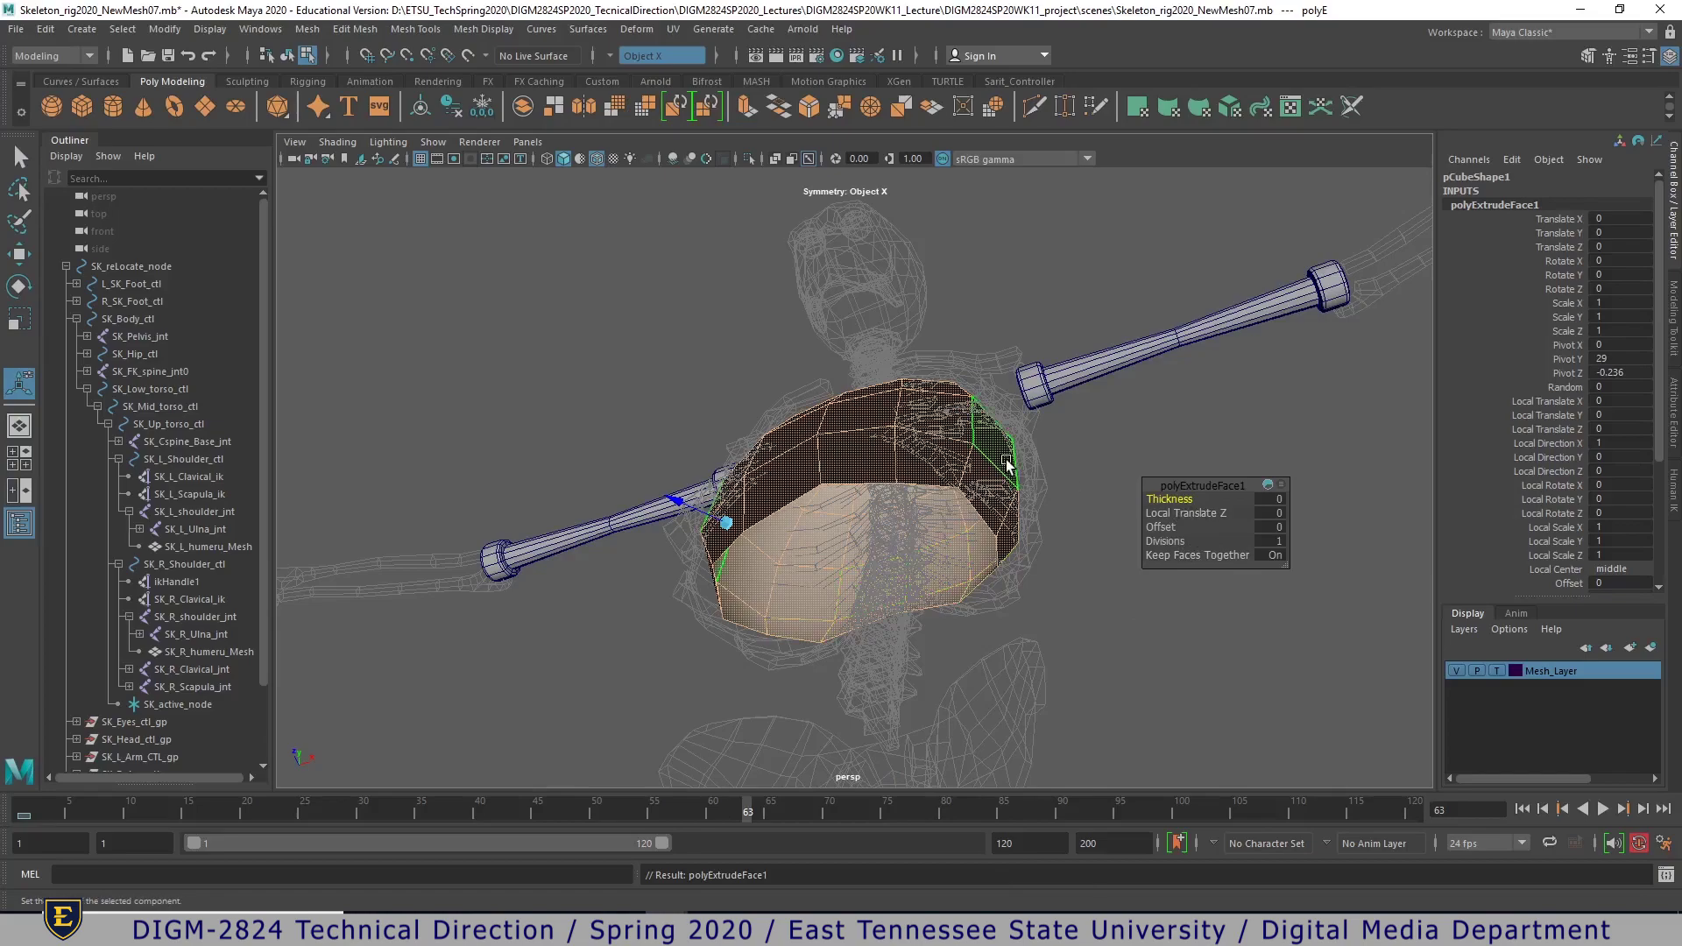
{"action": "left_click_drag", "start_coordinate": [677, 506], "coordinate": [658, 481]}
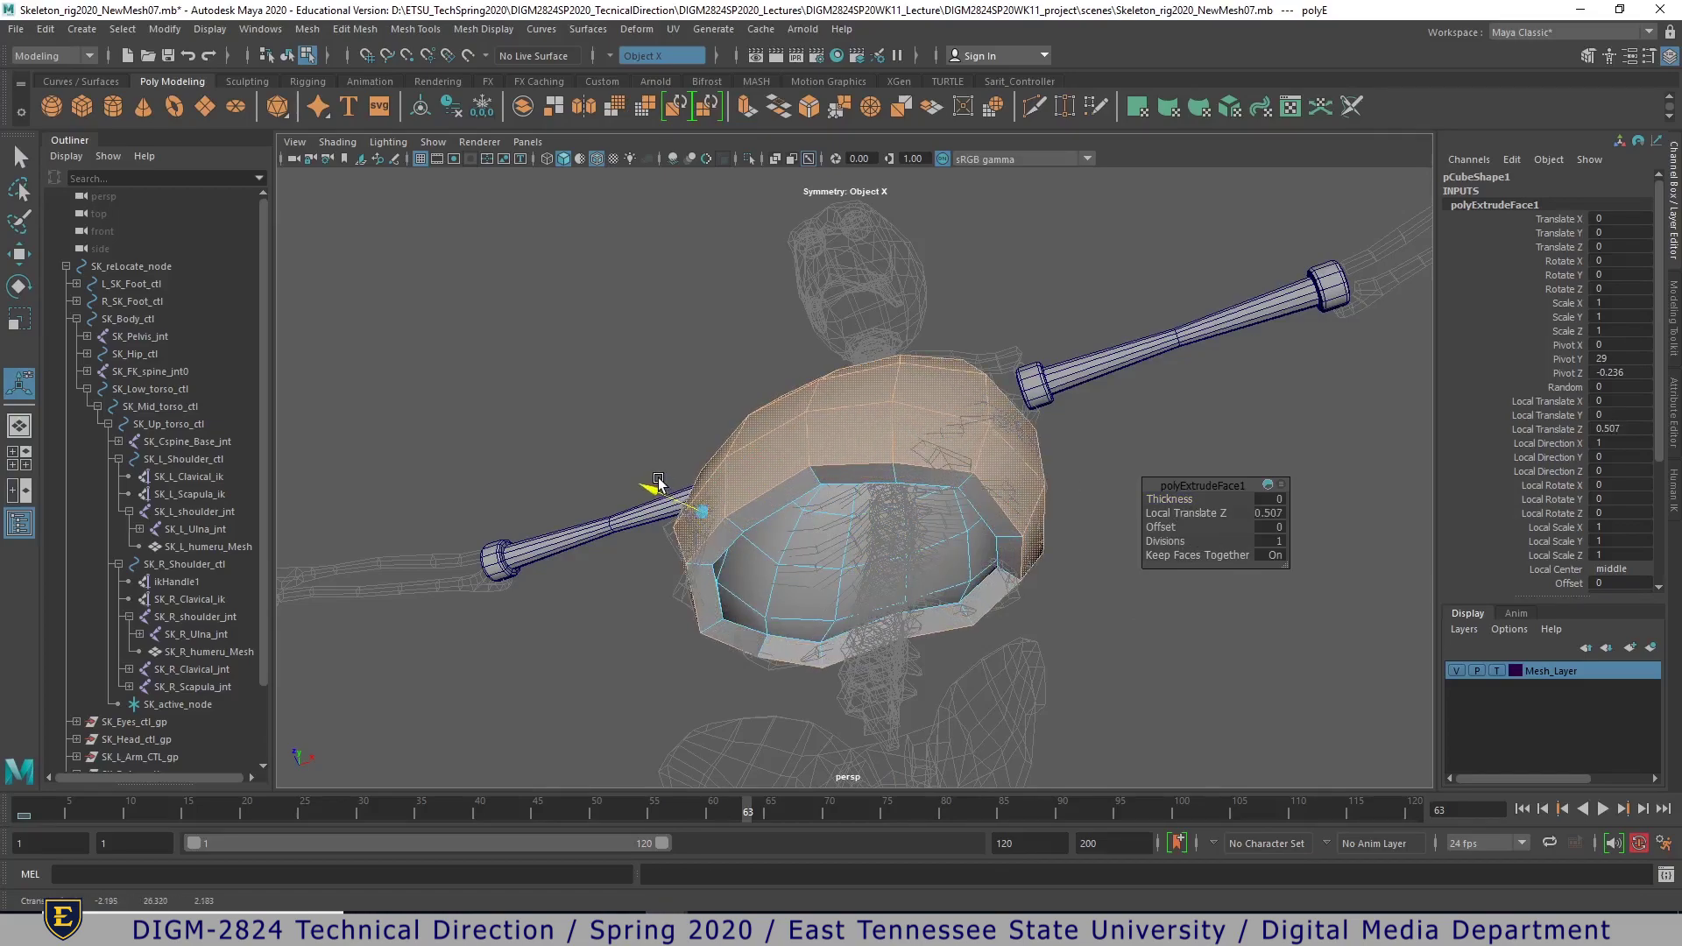
{"action": "scroll", "coordinate": [867, 548], "scroll_direction": "down", "scroll_amount": 3}
{"action": "left_click_drag", "start_coordinate": [867, 548], "coordinate": [871, 595], "text": "alt"}
{"action": "right_click", "coordinate": [867, 583]}
{"action": "right_click_drag", "start_coordinate": [942, 440], "coordinate": [943, 442]}
{"action": "left_click_drag", "start_coordinate": [1002, 571], "coordinate": [997, 660], "text": "alt"}
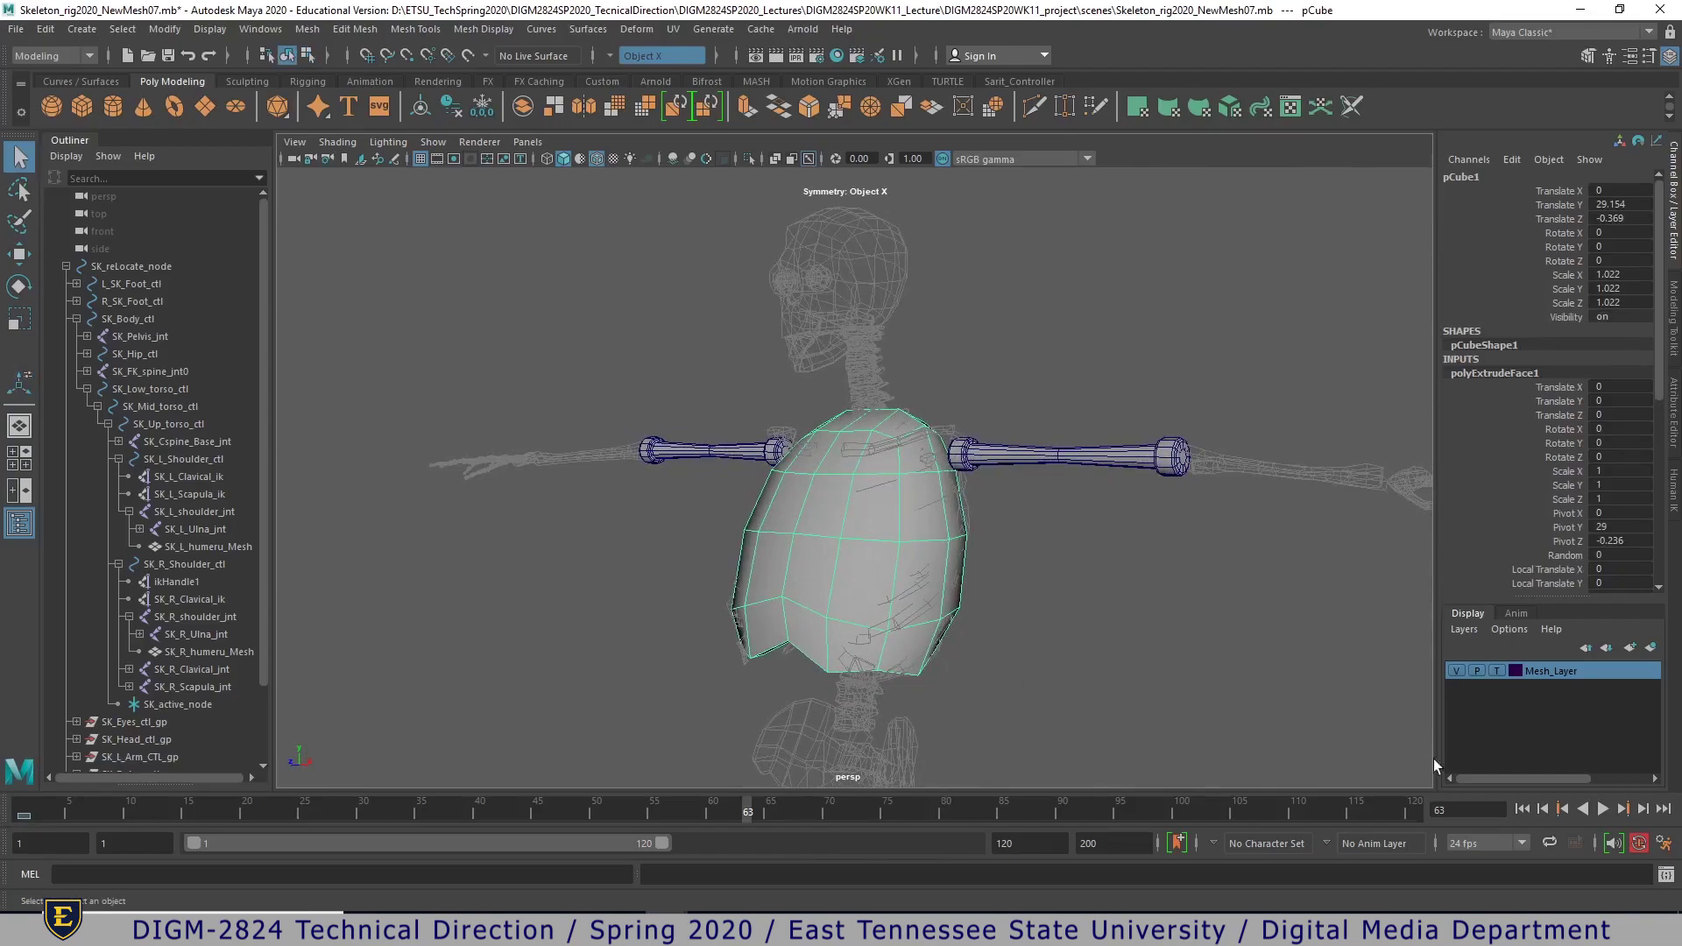
- Show joints in the perspective view
{"action": "left_click", "coordinate": [434, 143]}
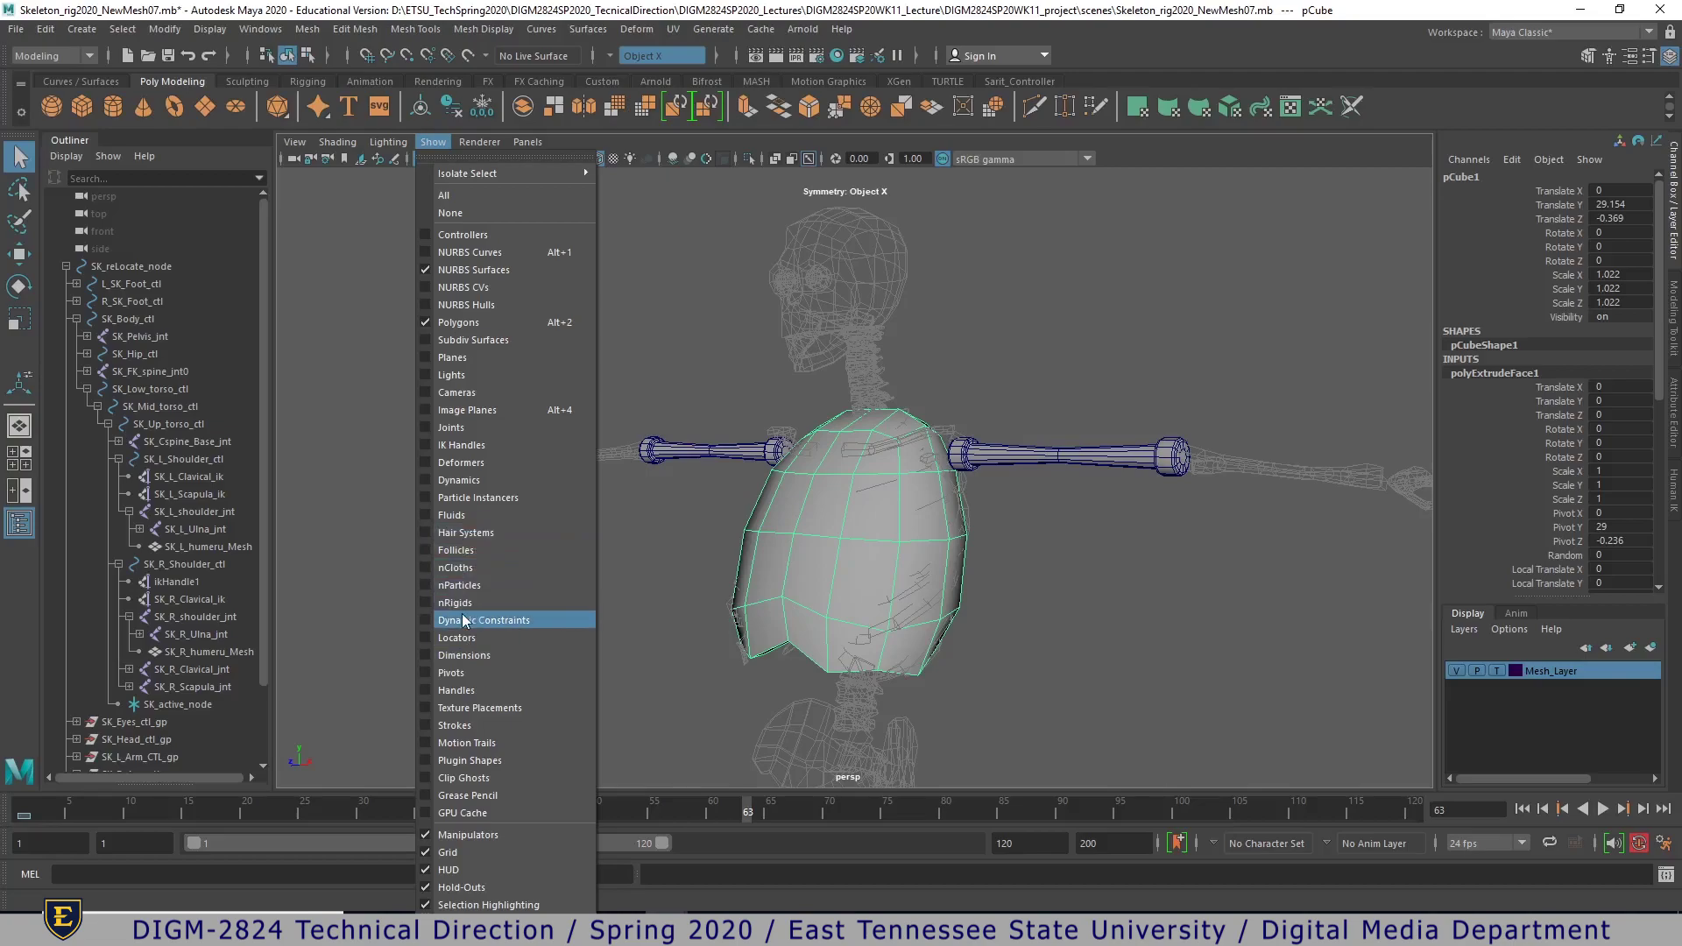
{"action": "left_click", "coordinate": [459, 426]}
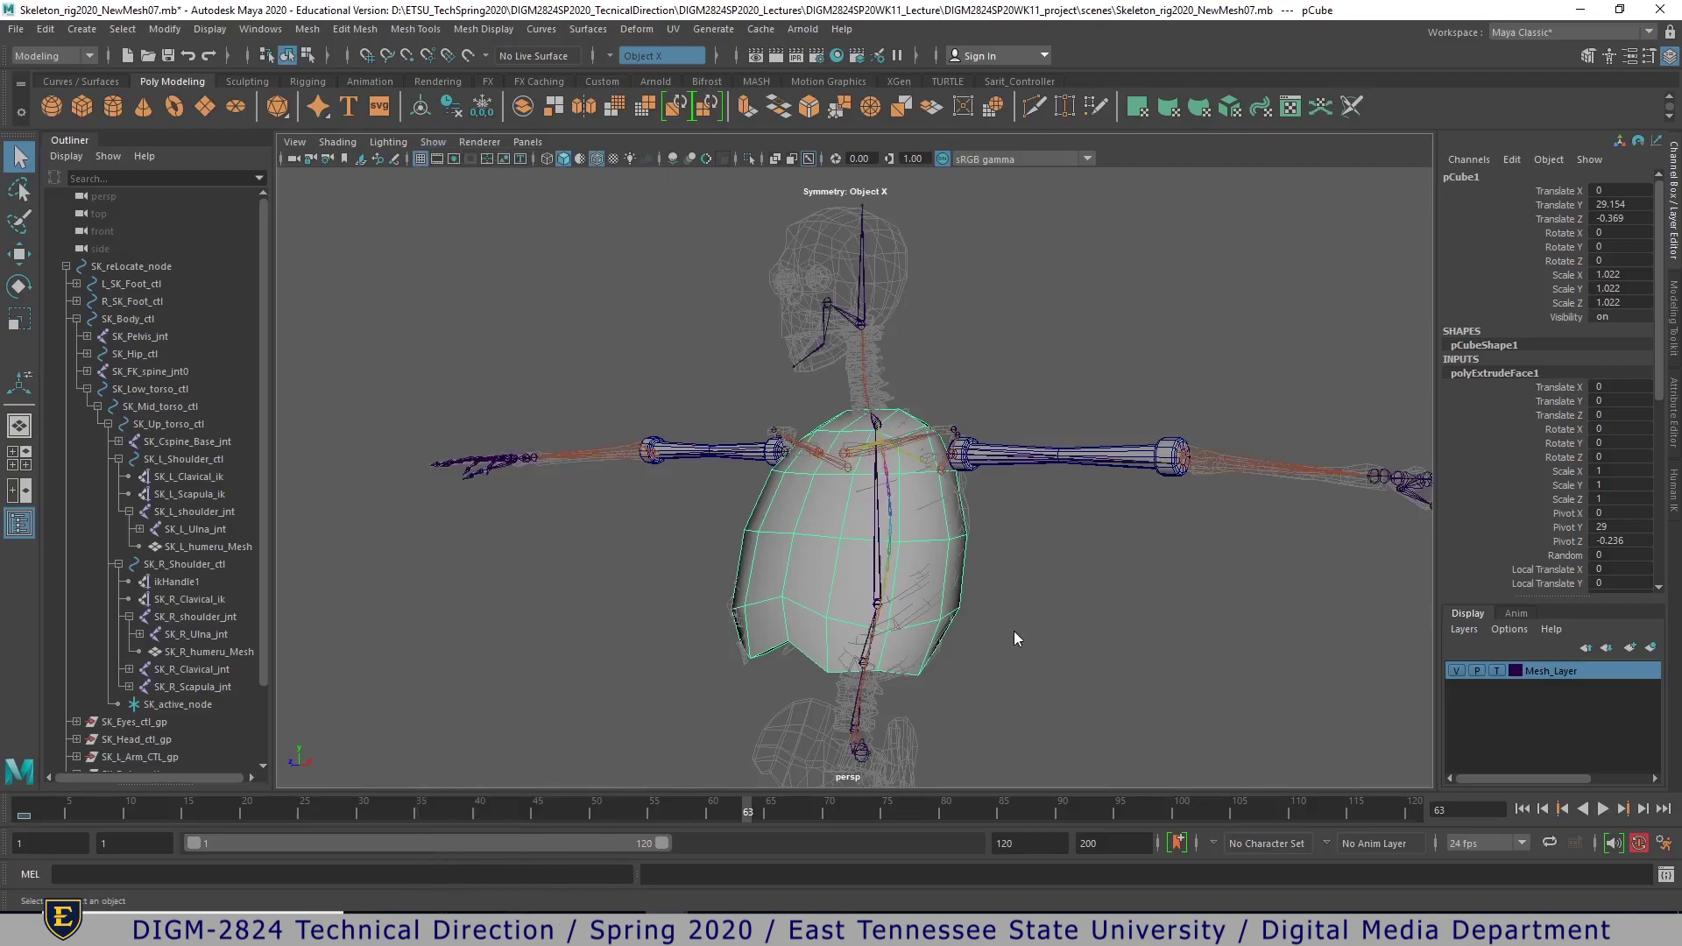
{"action": "key", "text": "ctrl+shift+i"}
- Maximize the side view around the ribcage, set it to wireframe display and show joints
{"action": "key", "text": "space"}
{"action": "left_click", "coordinate": [1167, 673]}
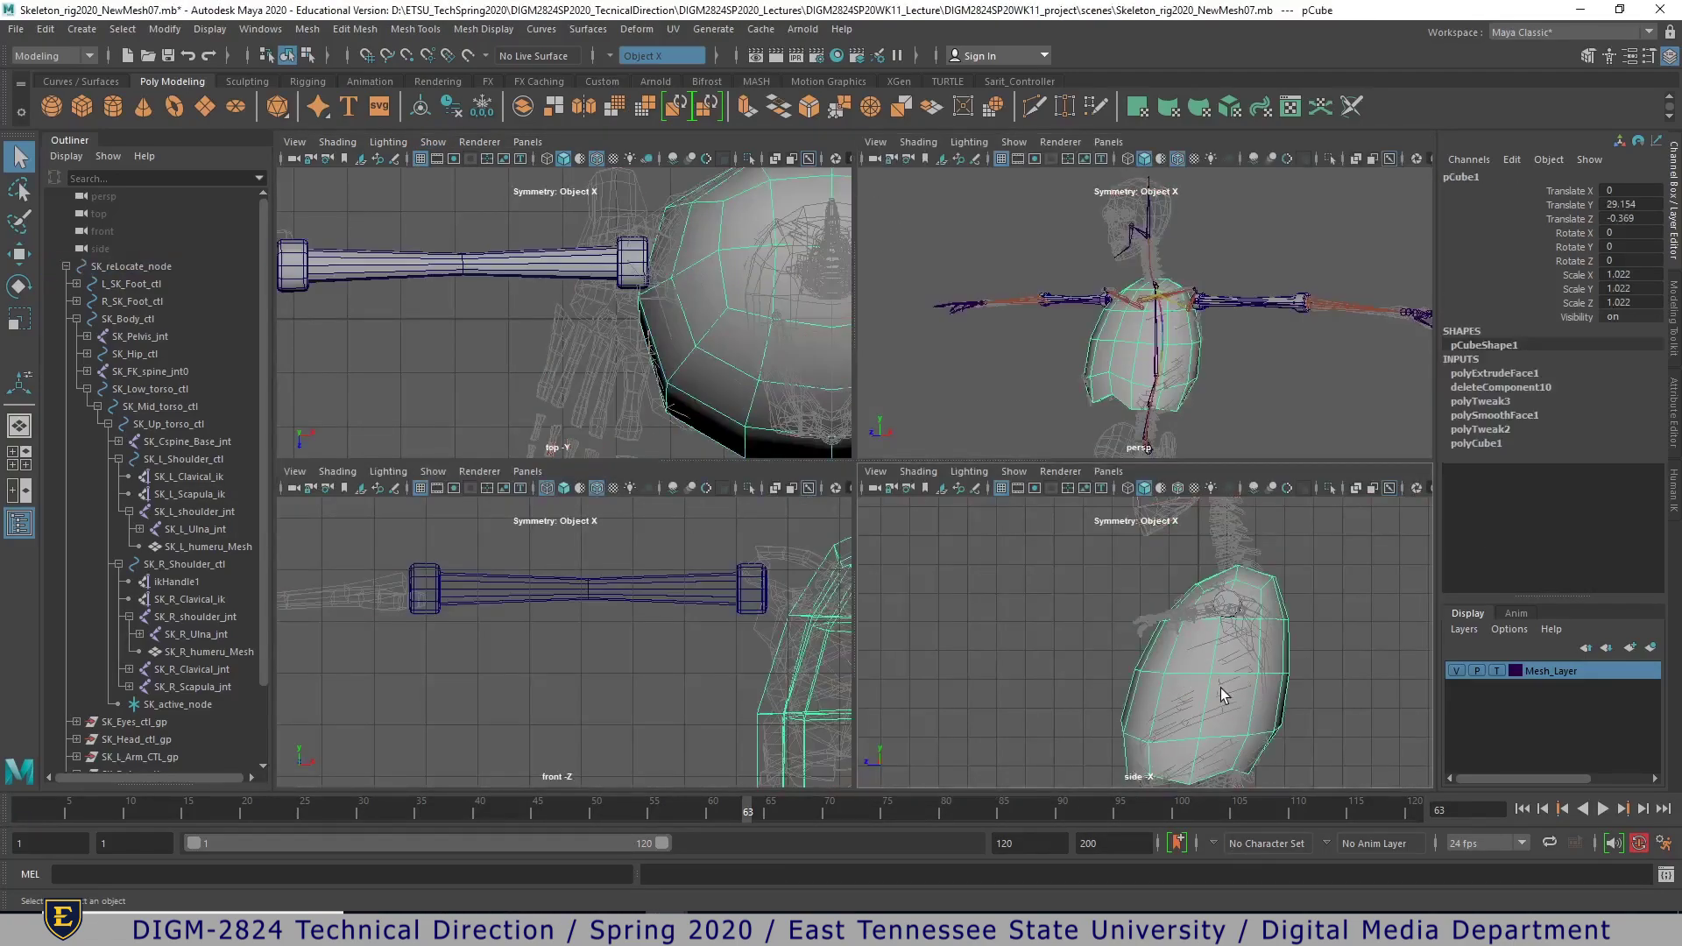
{"action": "key", "text": "space"}
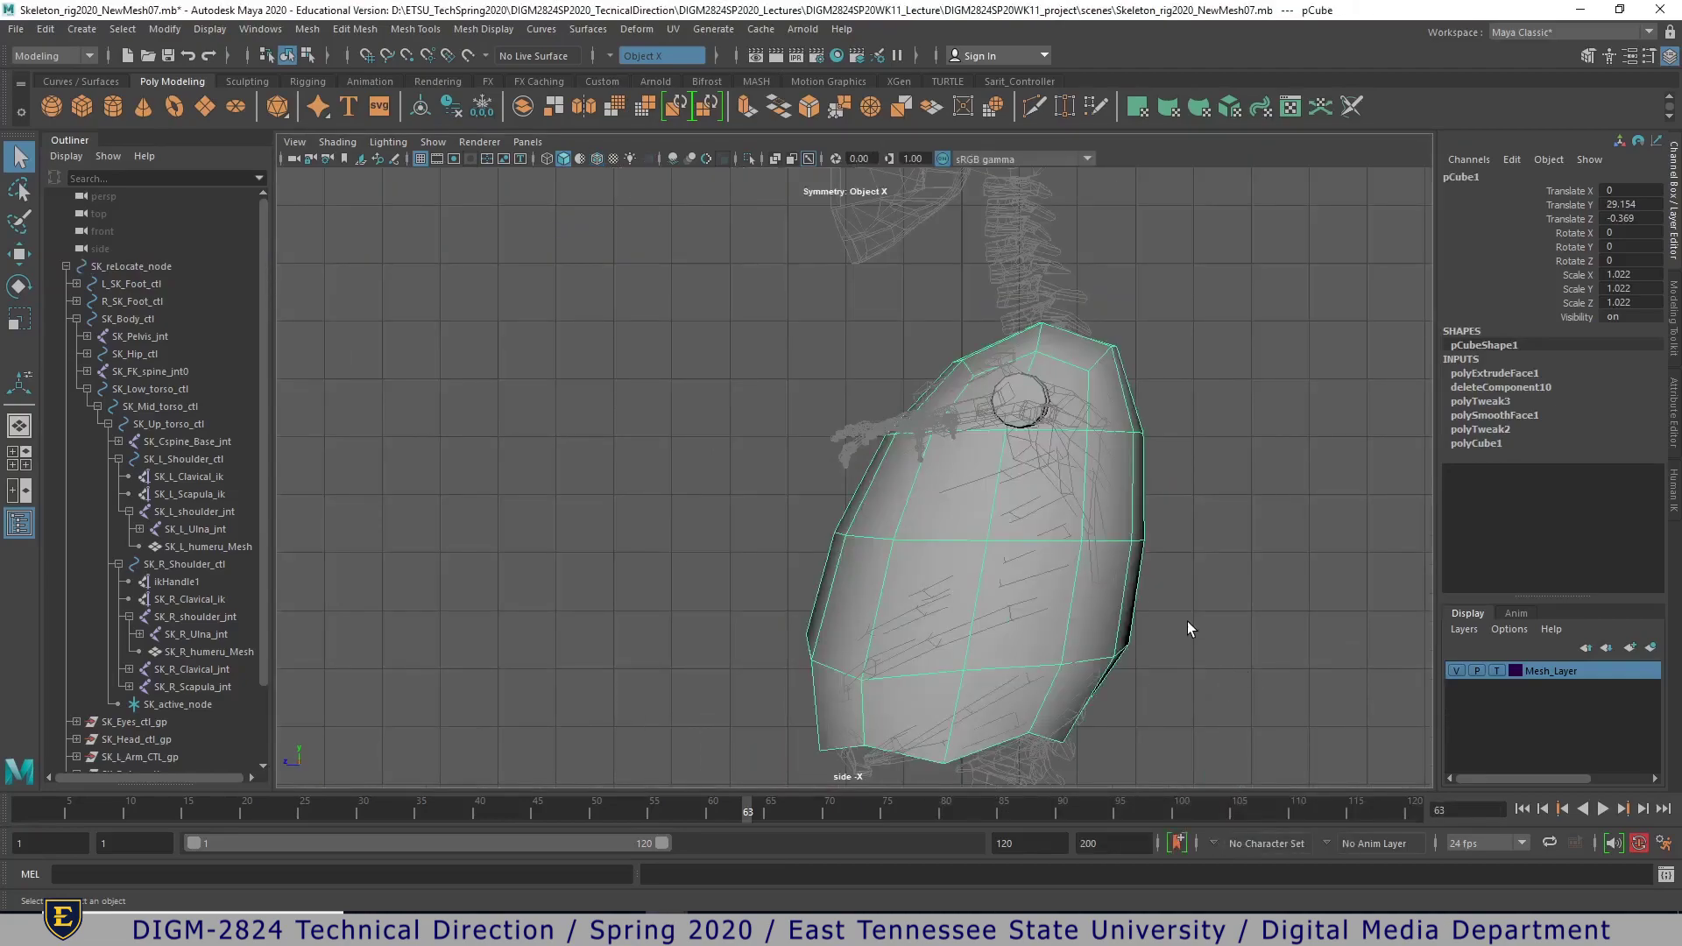
{"action": "key", "text": "4"}
{"action": "right_click_drag", "start_coordinate": [1069, 664], "coordinate": [1280, 680], "text": "alt"}
{"action": "middle_click_drag", "start_coordinate": [1232, 680], "coordinate": [1086, 664], "text": "alt"}
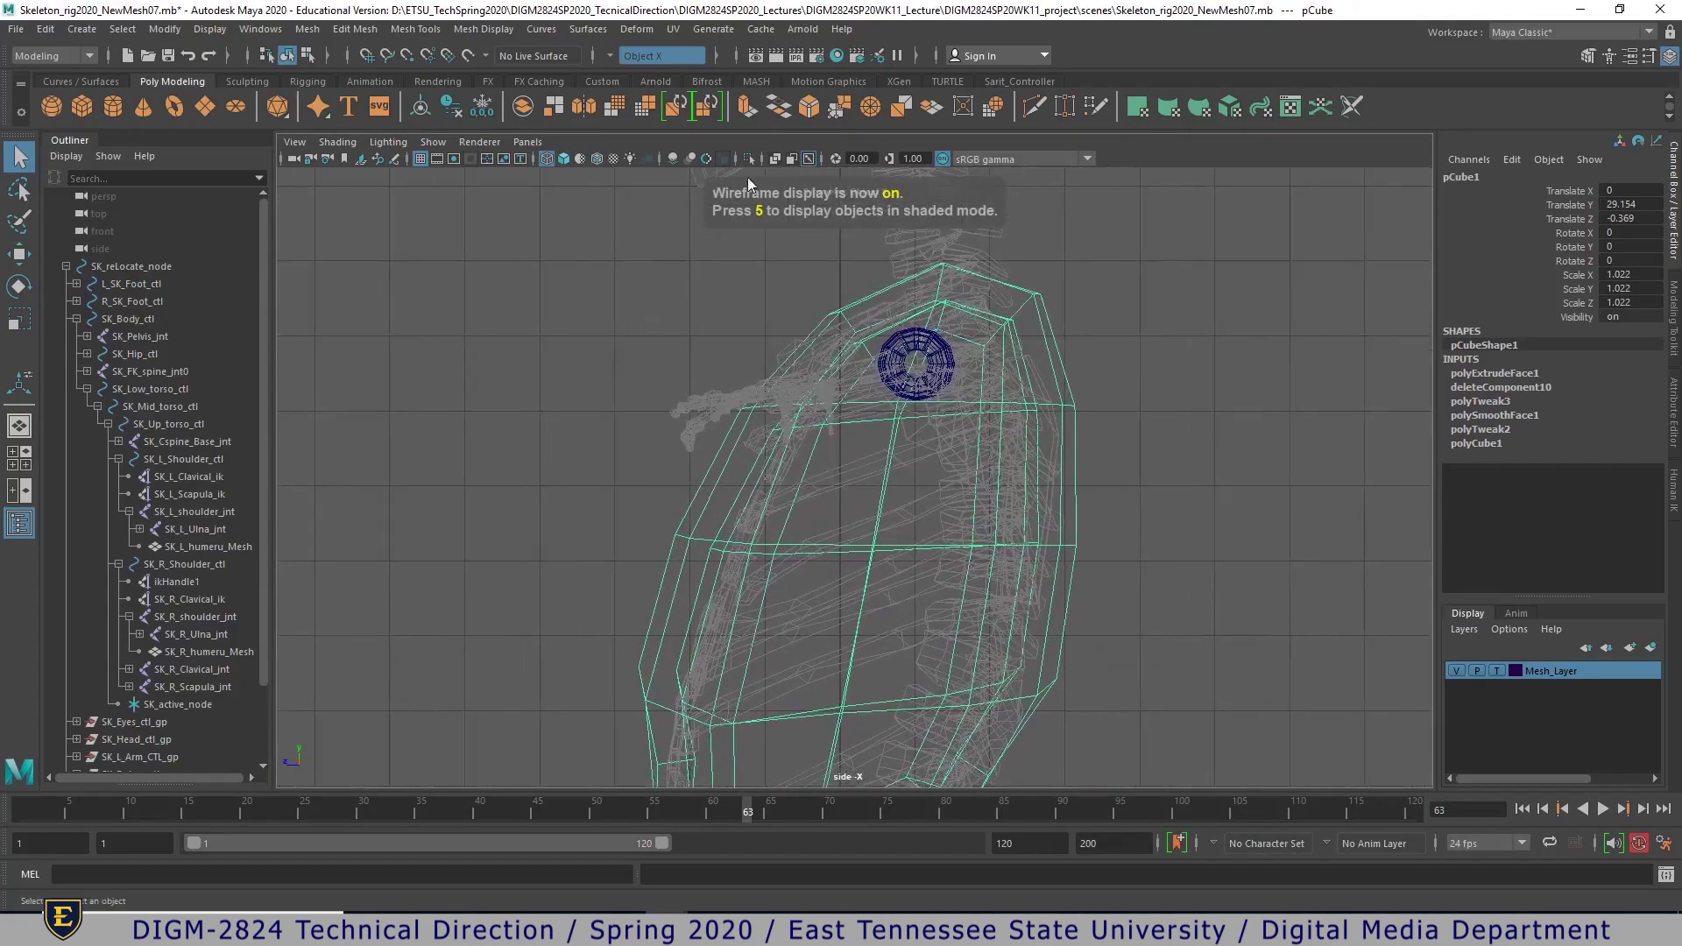
{"action": "left_click", "coordinate": [433, 142]}
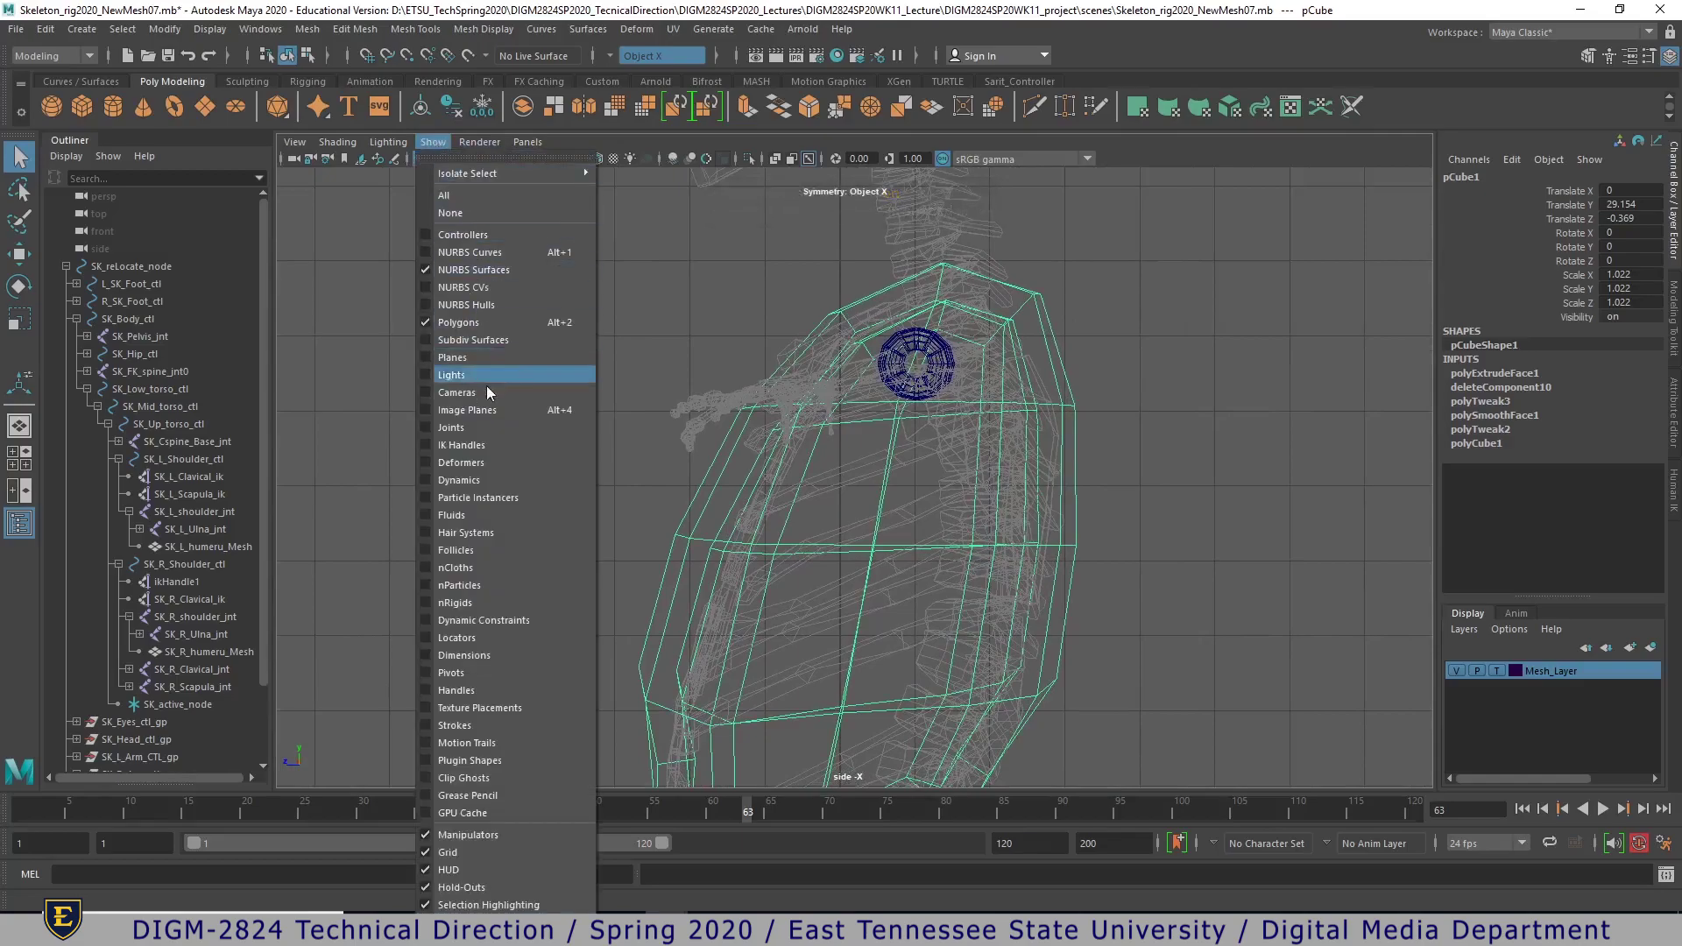
{"action": "left_click", "coordinate": [455, 427]}
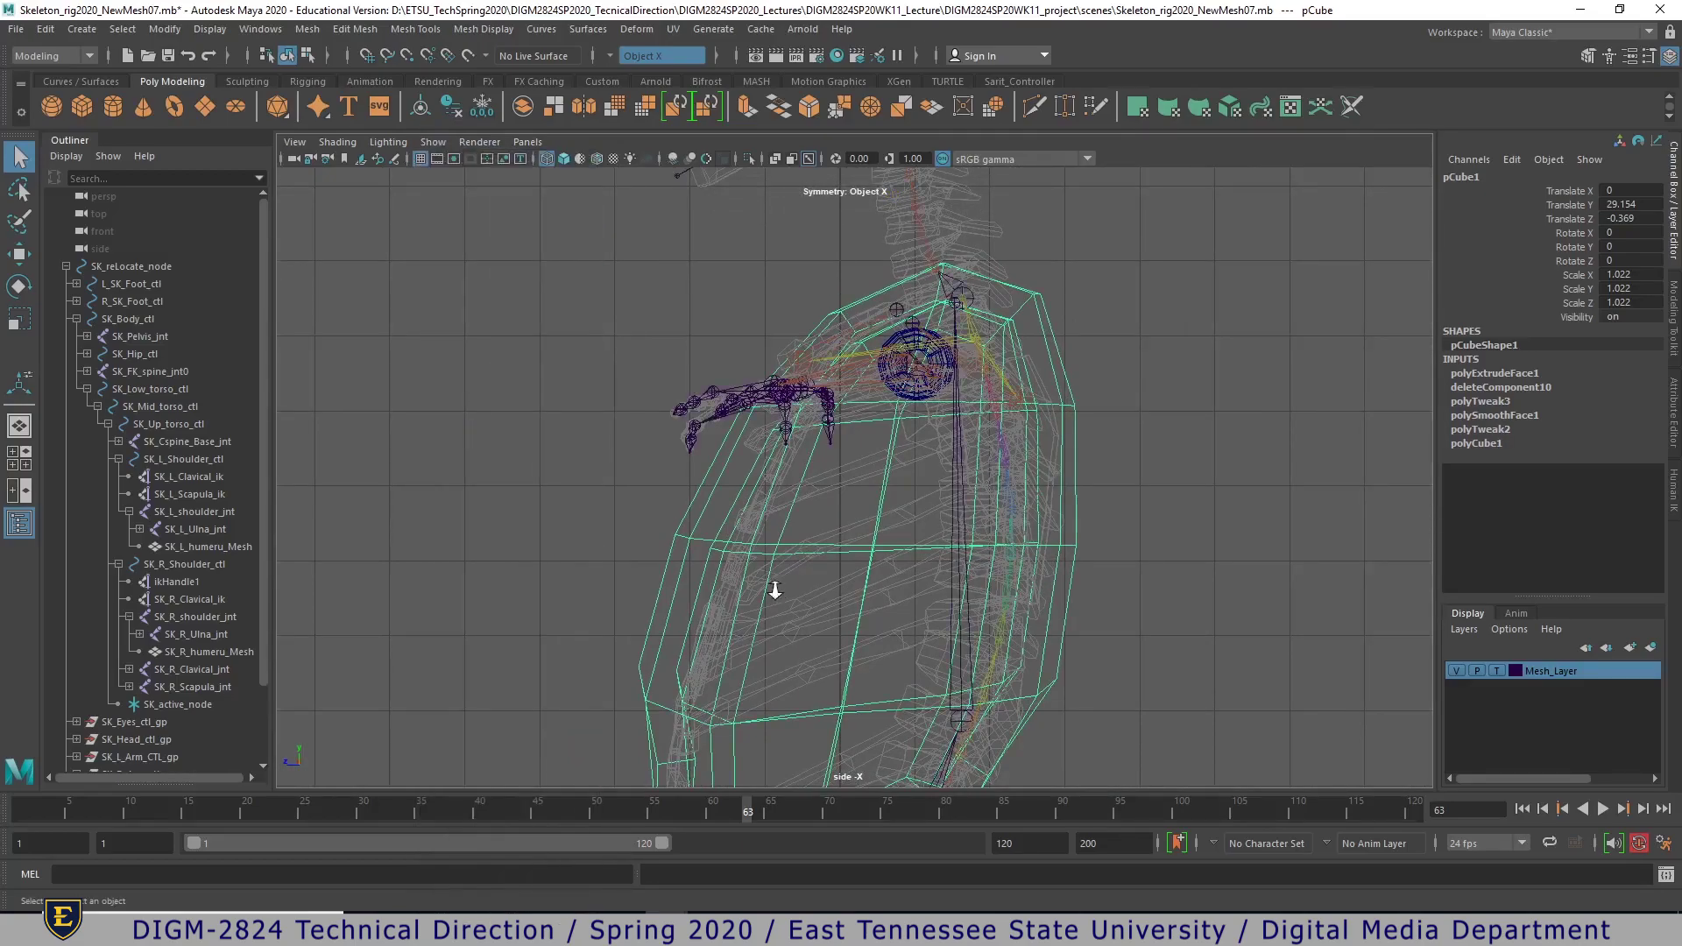
- Cut seven additional horizontal edge loops around the ribcage mesh with the Multi-Cut tool, spaced from the upper chest to the lower ribs
{"action": "scroll", "coordinate": [1097, 565], "scroll_direction": "up", "scroll_amount": 5}
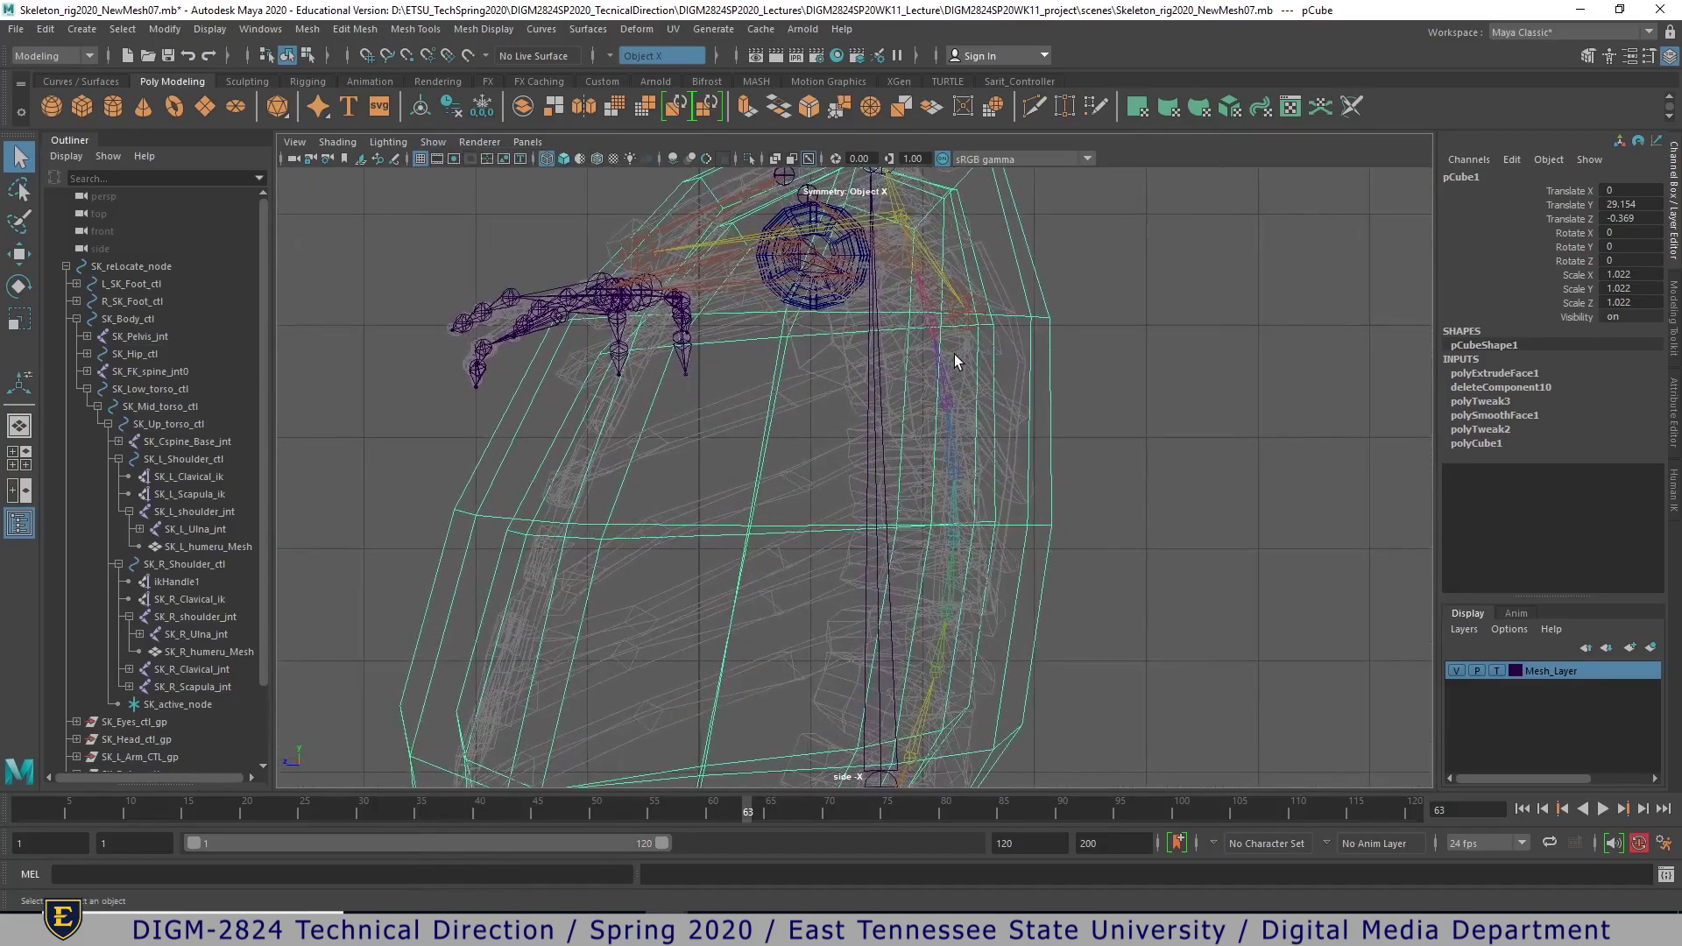
{"action": "right_click", "coordinate": [940, 409], "text": "shift"}
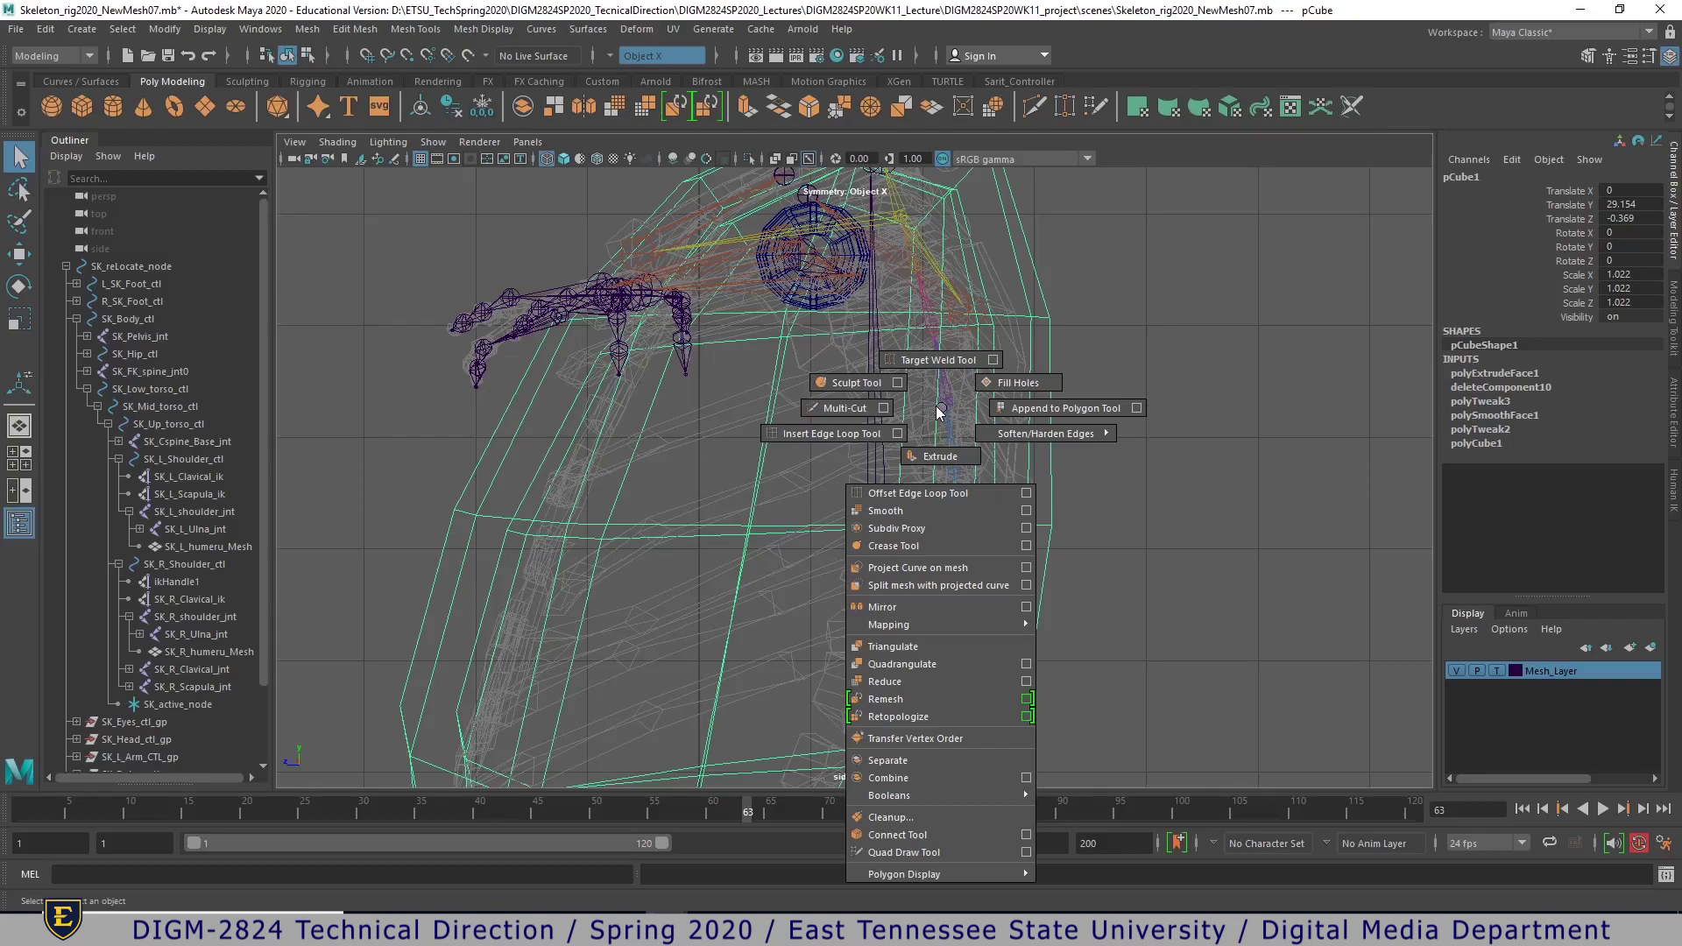
{"action": "left_click", "coordinate": [941, 413]}
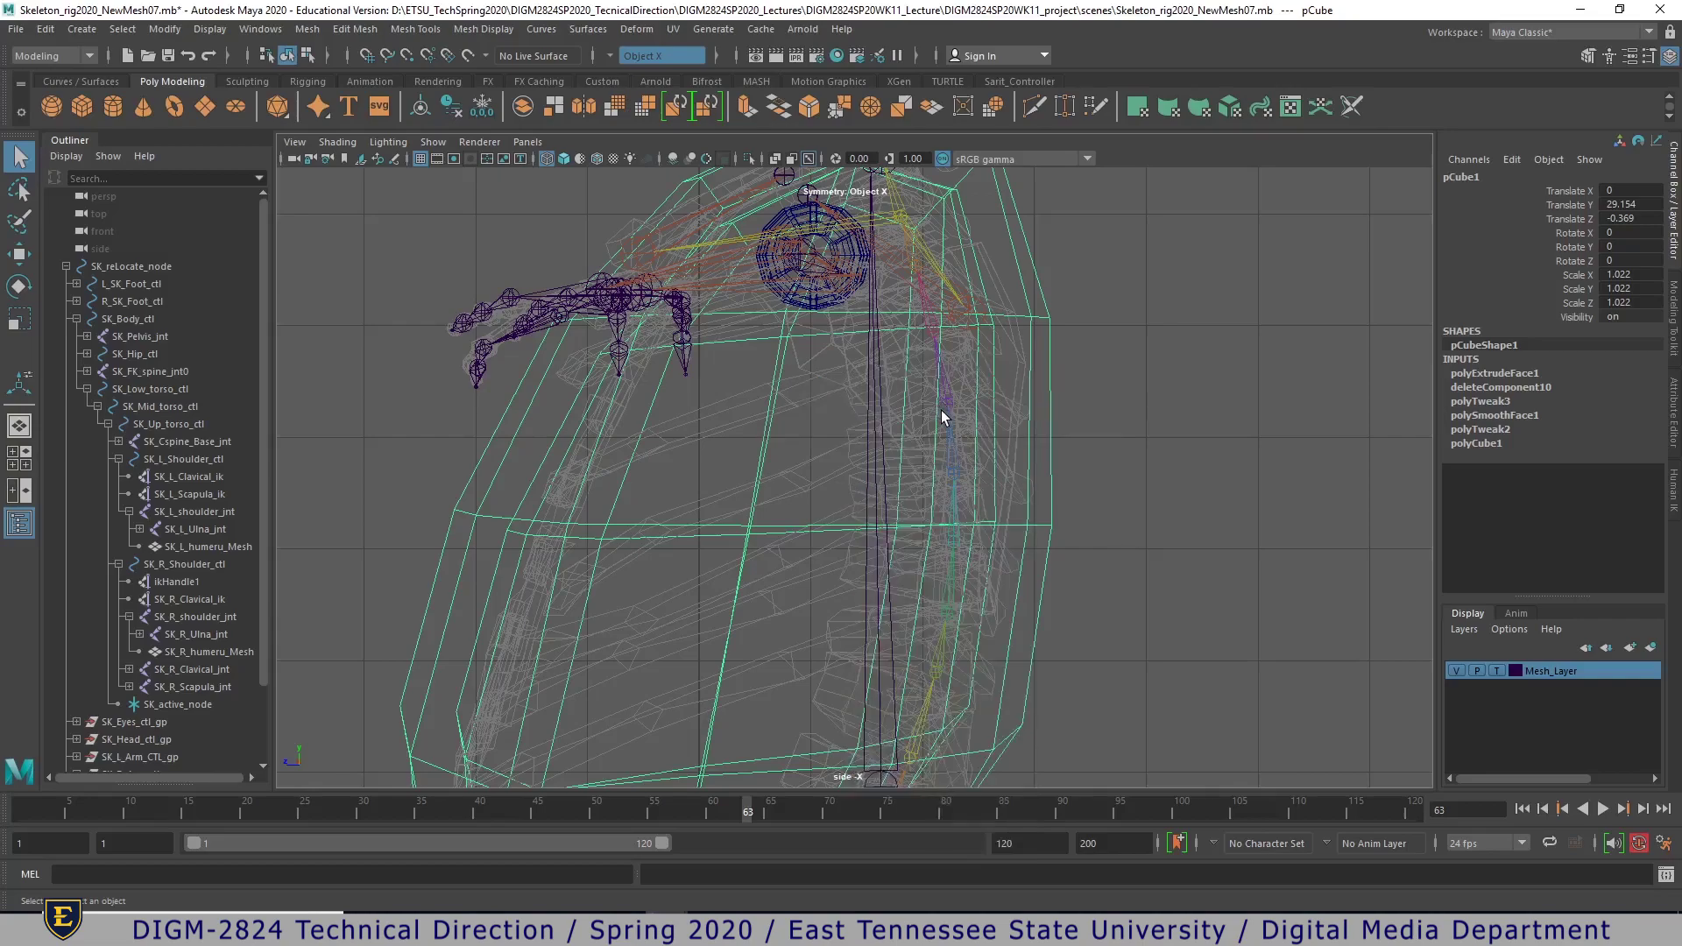
{"action": "right_click", "coordinate": [1021, 287], "text": "shift"}
{"action": "left_click", "coordinate": [930, 284]}
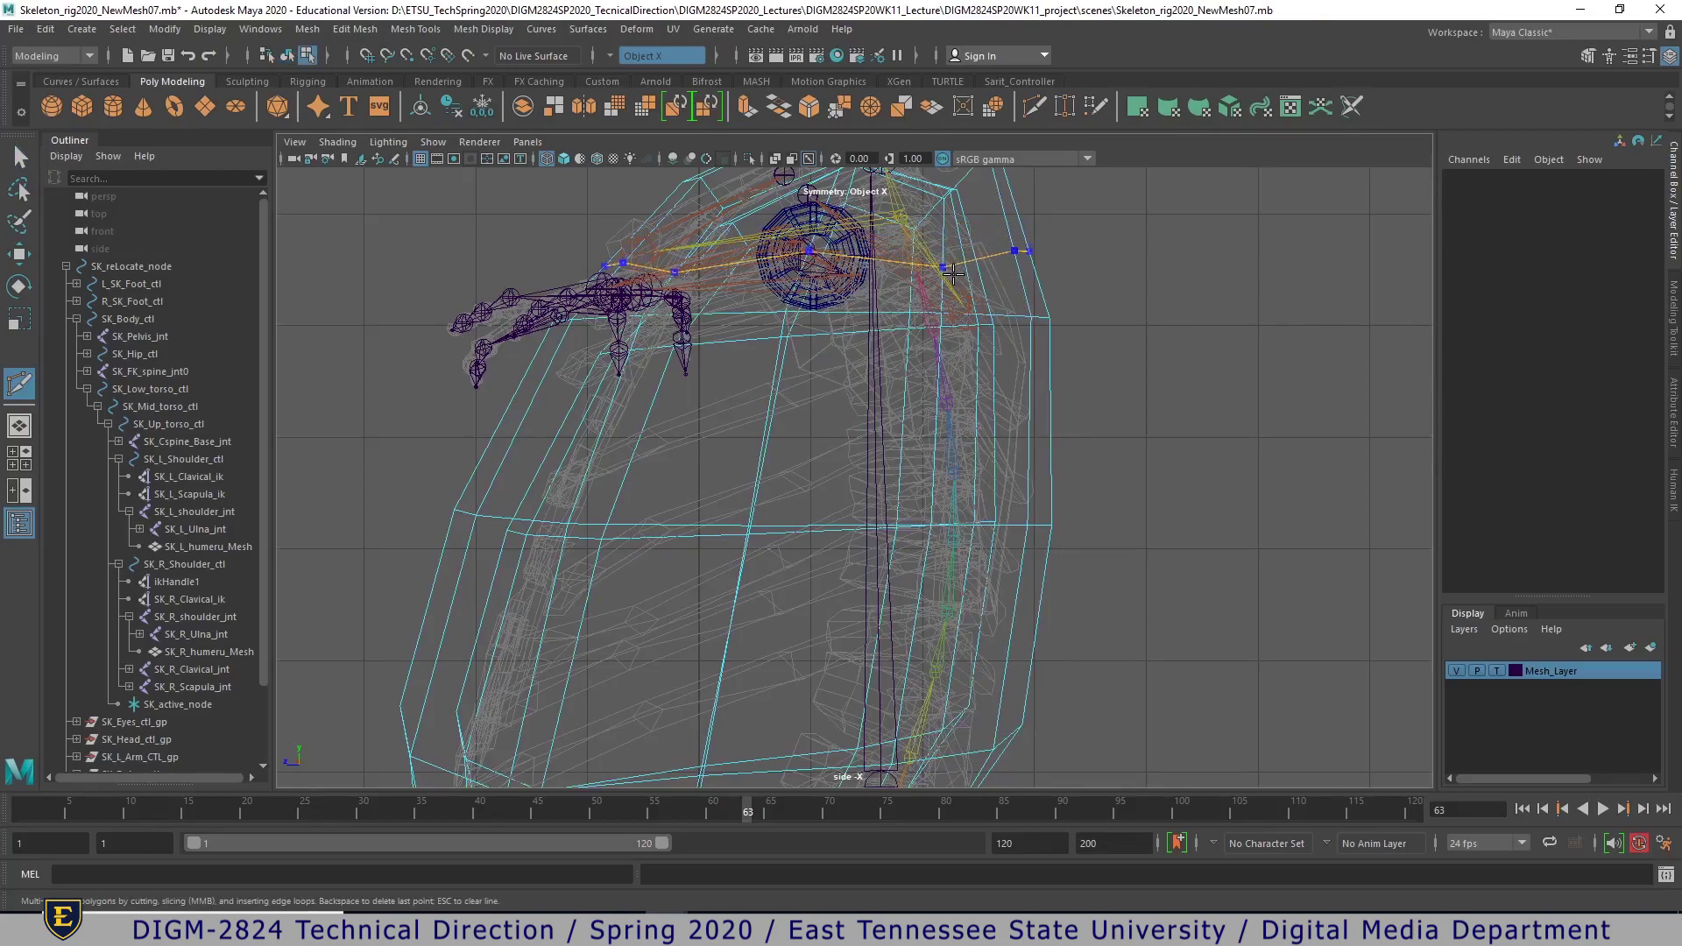
{"action": "left_click", "coordinate": [955, 410], "text": "ctrl"}
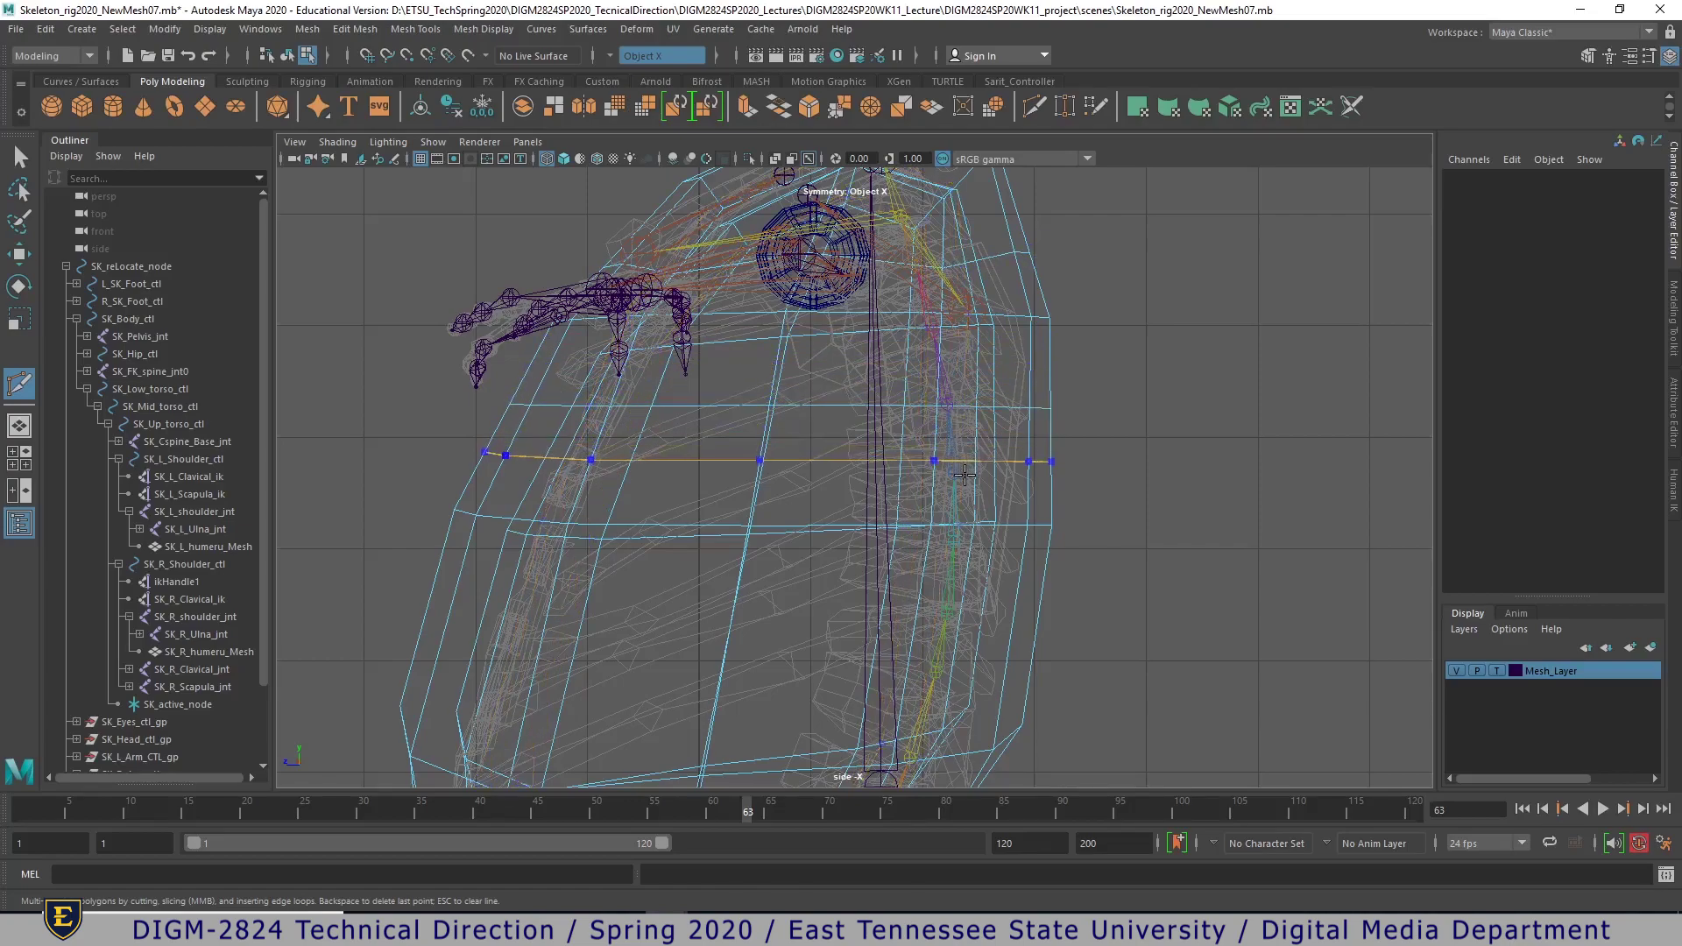
{"action": "left_click", "coordinate": [965, 486], "text": "ctrl"}
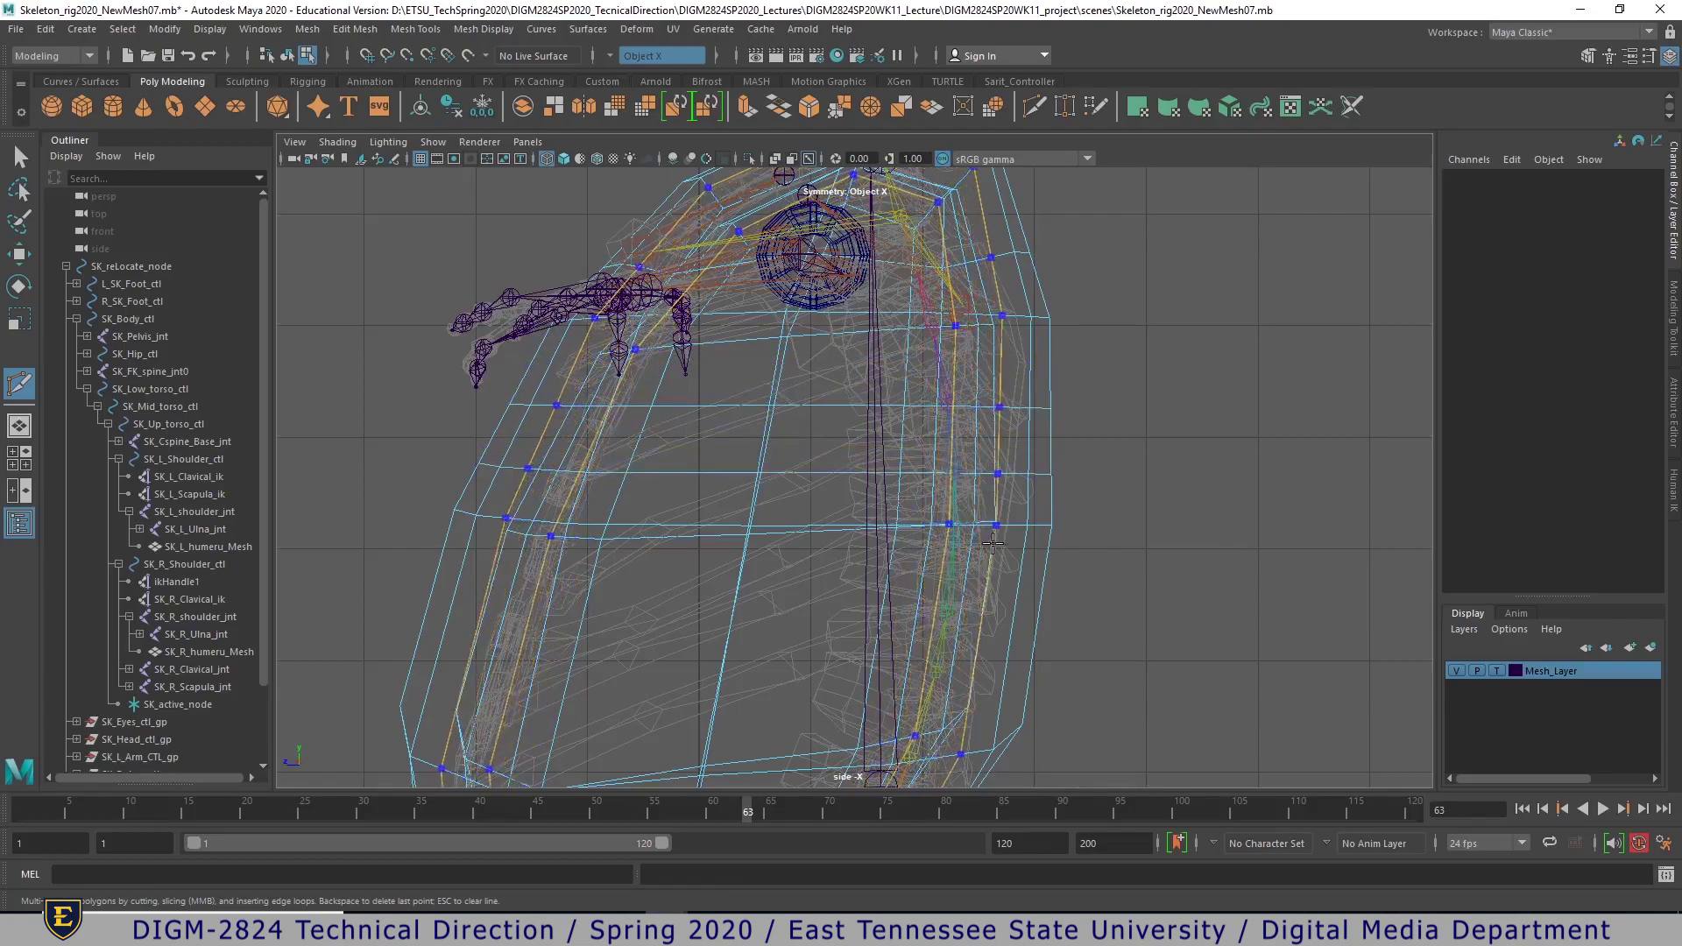
{"action": "left_click", "coordinate": [944, 545], "text": "ctrl"}
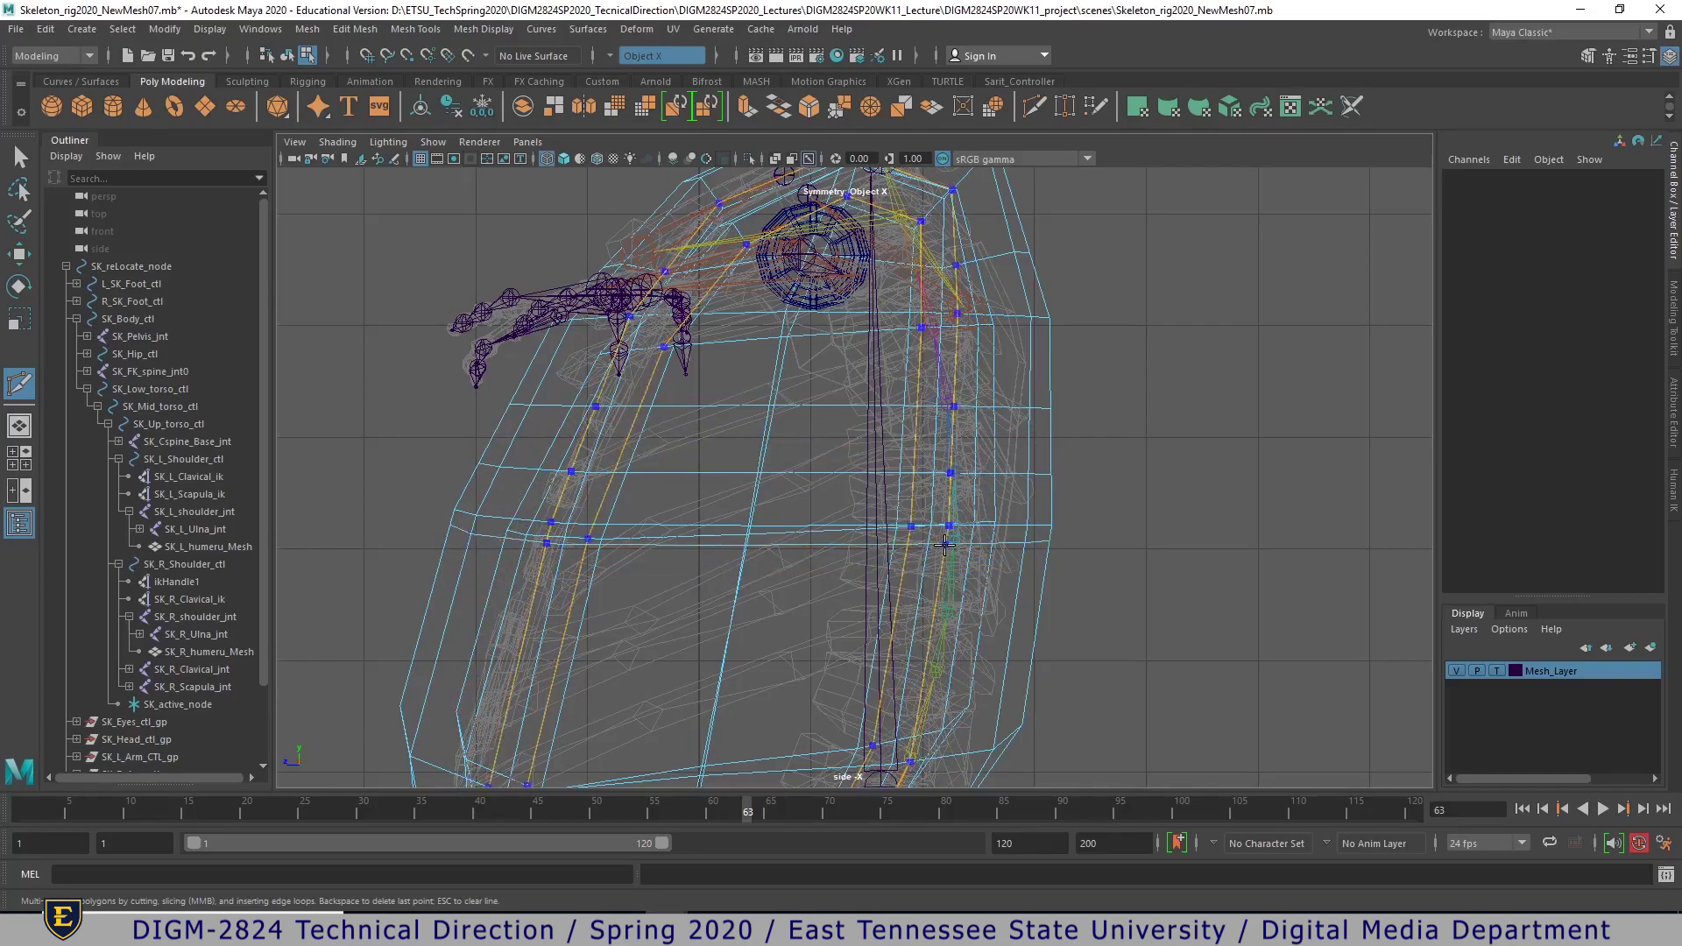
{"action": "left_click", "coordinate": [949, 619], "text": "ctrl"}
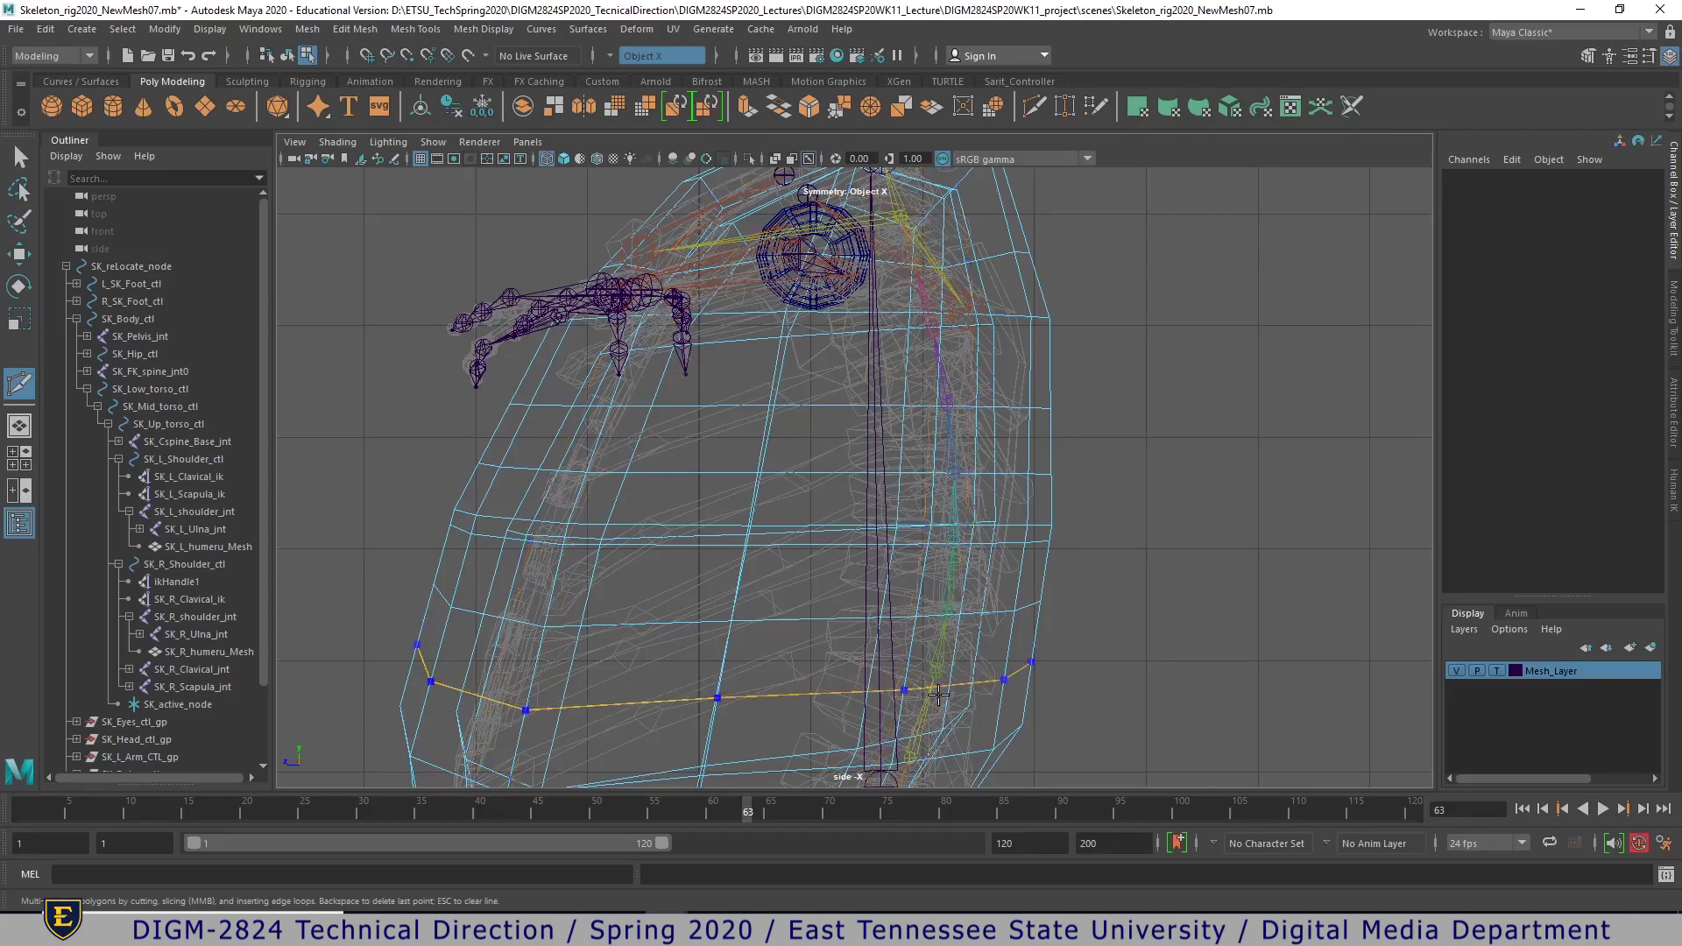
{"action": "middle_click_drag", "start_coordinate": [939, 679], "coordinate": [988, 568], "text": "alt"}
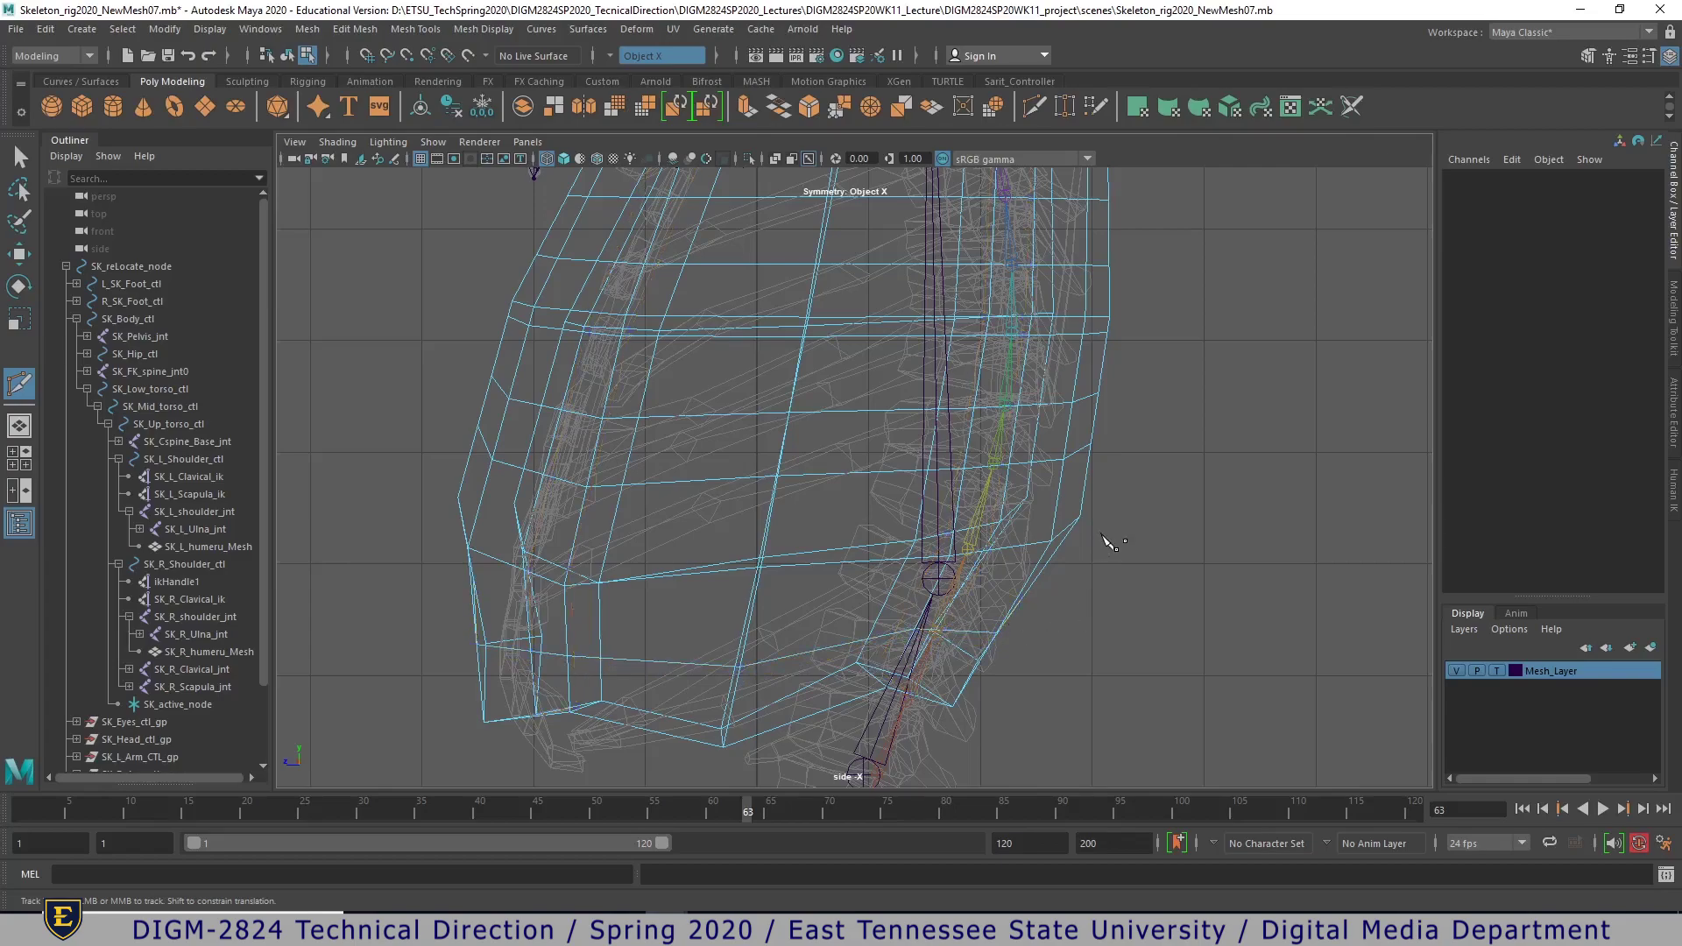
{"action": "middle_click_drag", "start_coordinate": [1053, 419], "coordinate": [1054, 574], "text": "alt"}
- Delete the older horizontal edge loop that sits just above the closely spaced new one at mid-ribcage
{"action": "right_click_drag", "start_coordinate": [1086, 464], "coordinate": [1101, 417]}
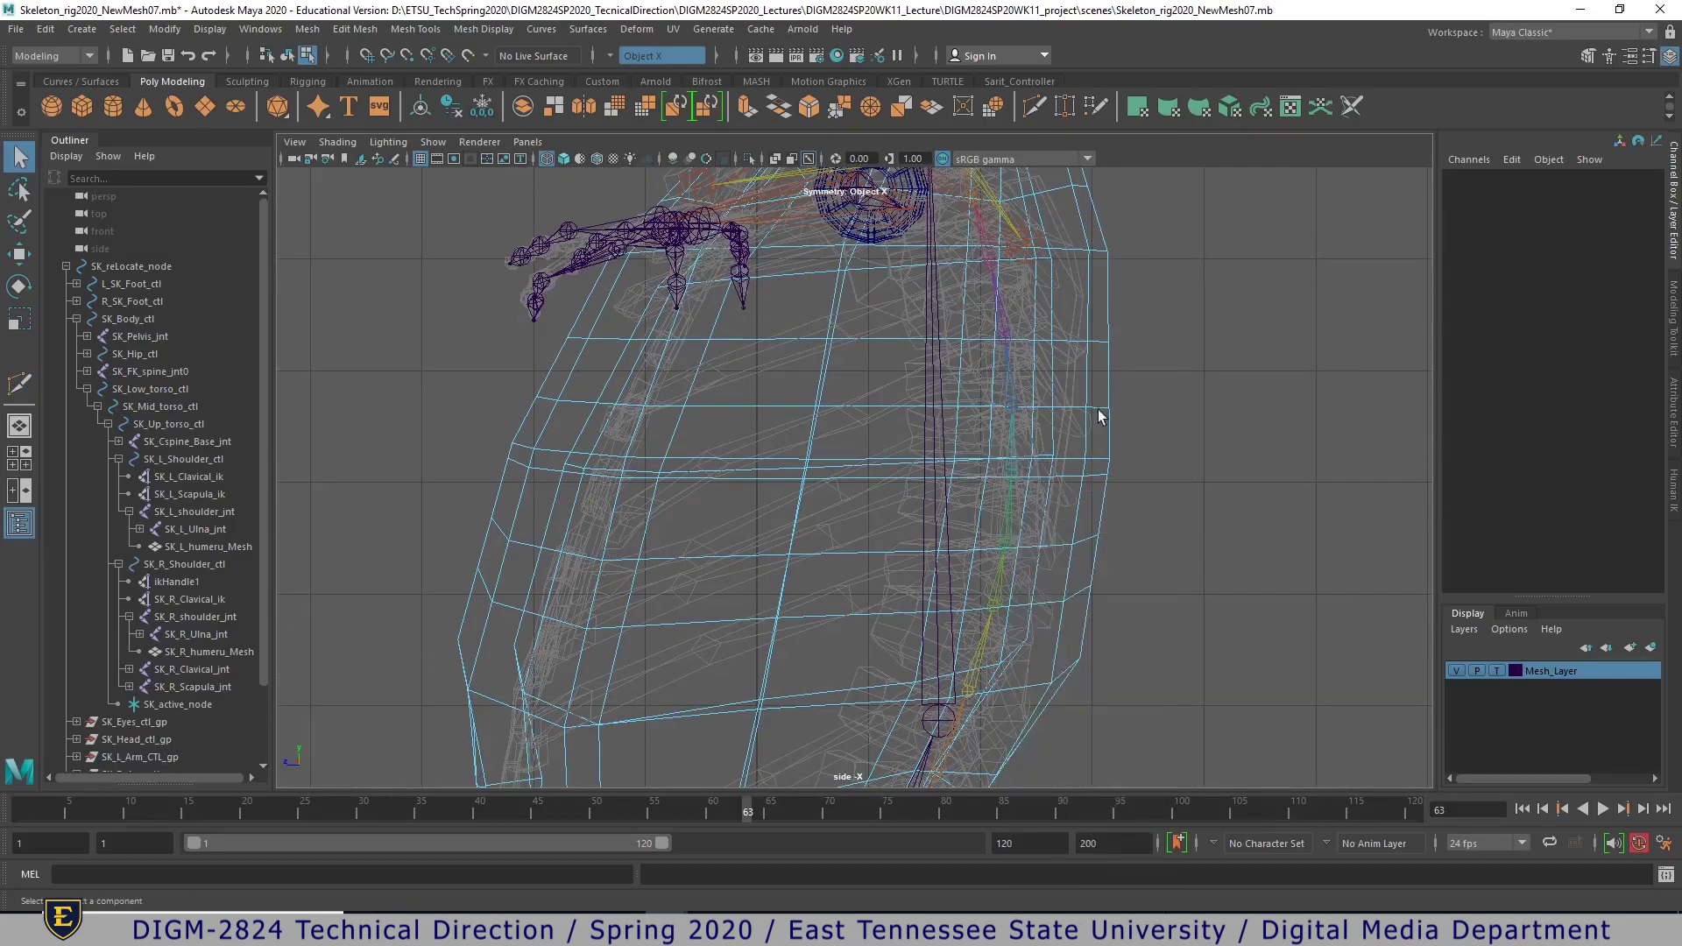
{"action": "left_click", "coordinate": [1095, 463], "text": "ctrl"}
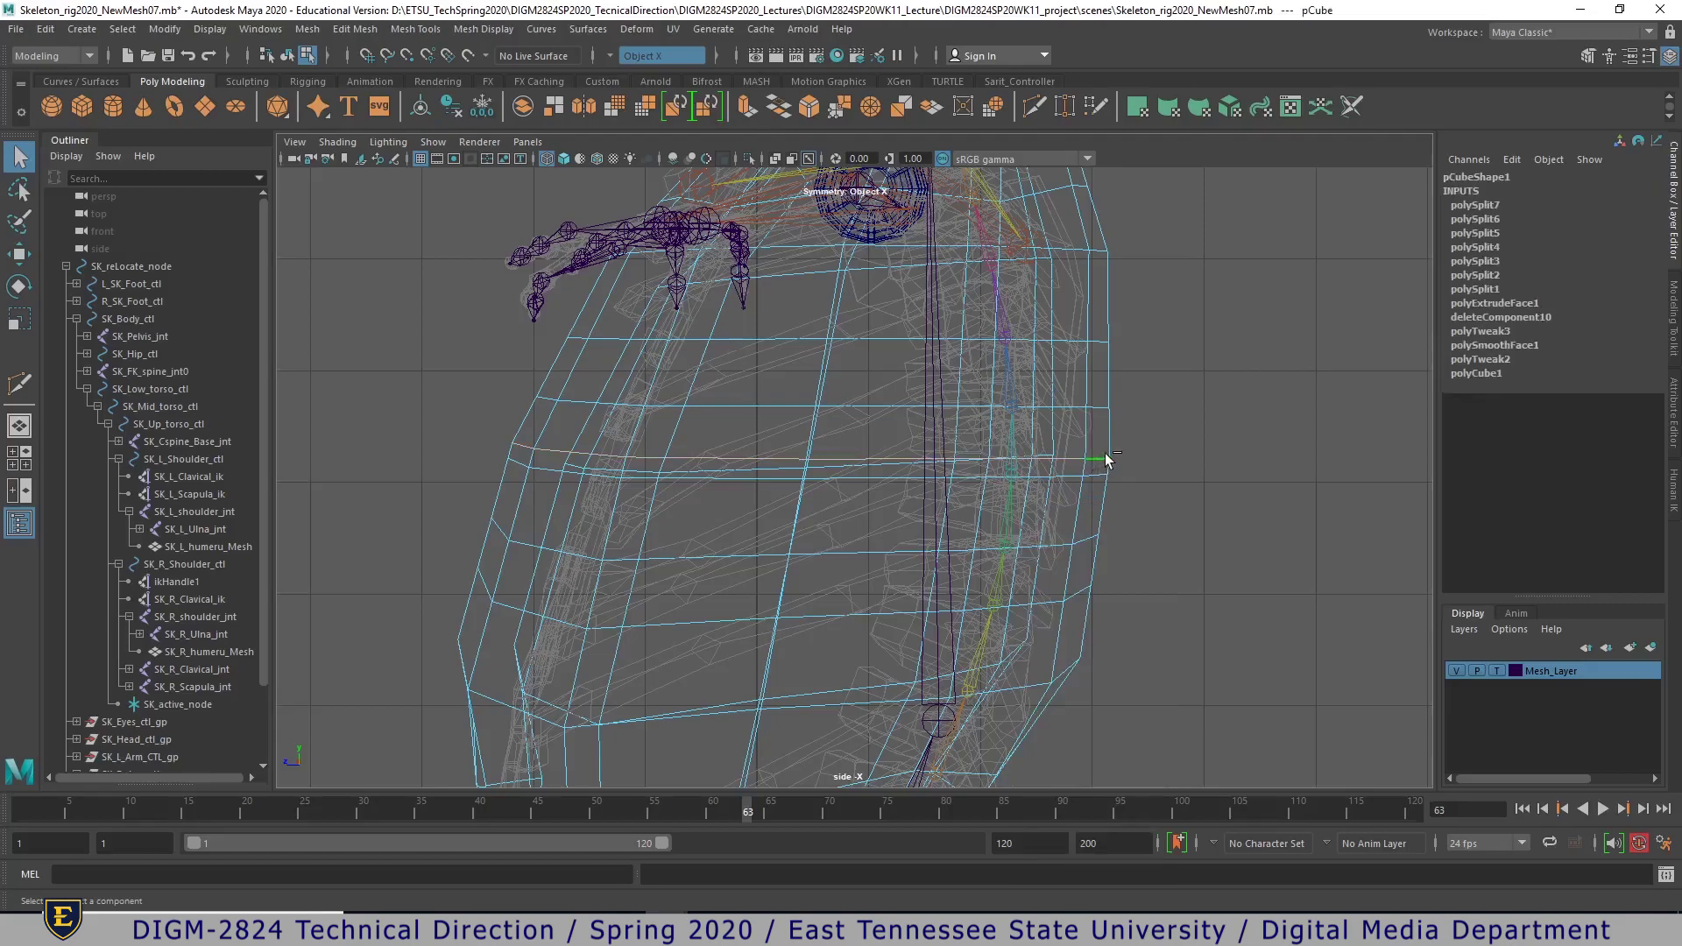
{"action": "left_click", "coordinate": [1105, 454], "text": "ctrl+shift"}
- In the perspective view, delete the ring of faces around the ribcage's bottom rim and all the inner shell faces
{"action": "key", "text": "space"}
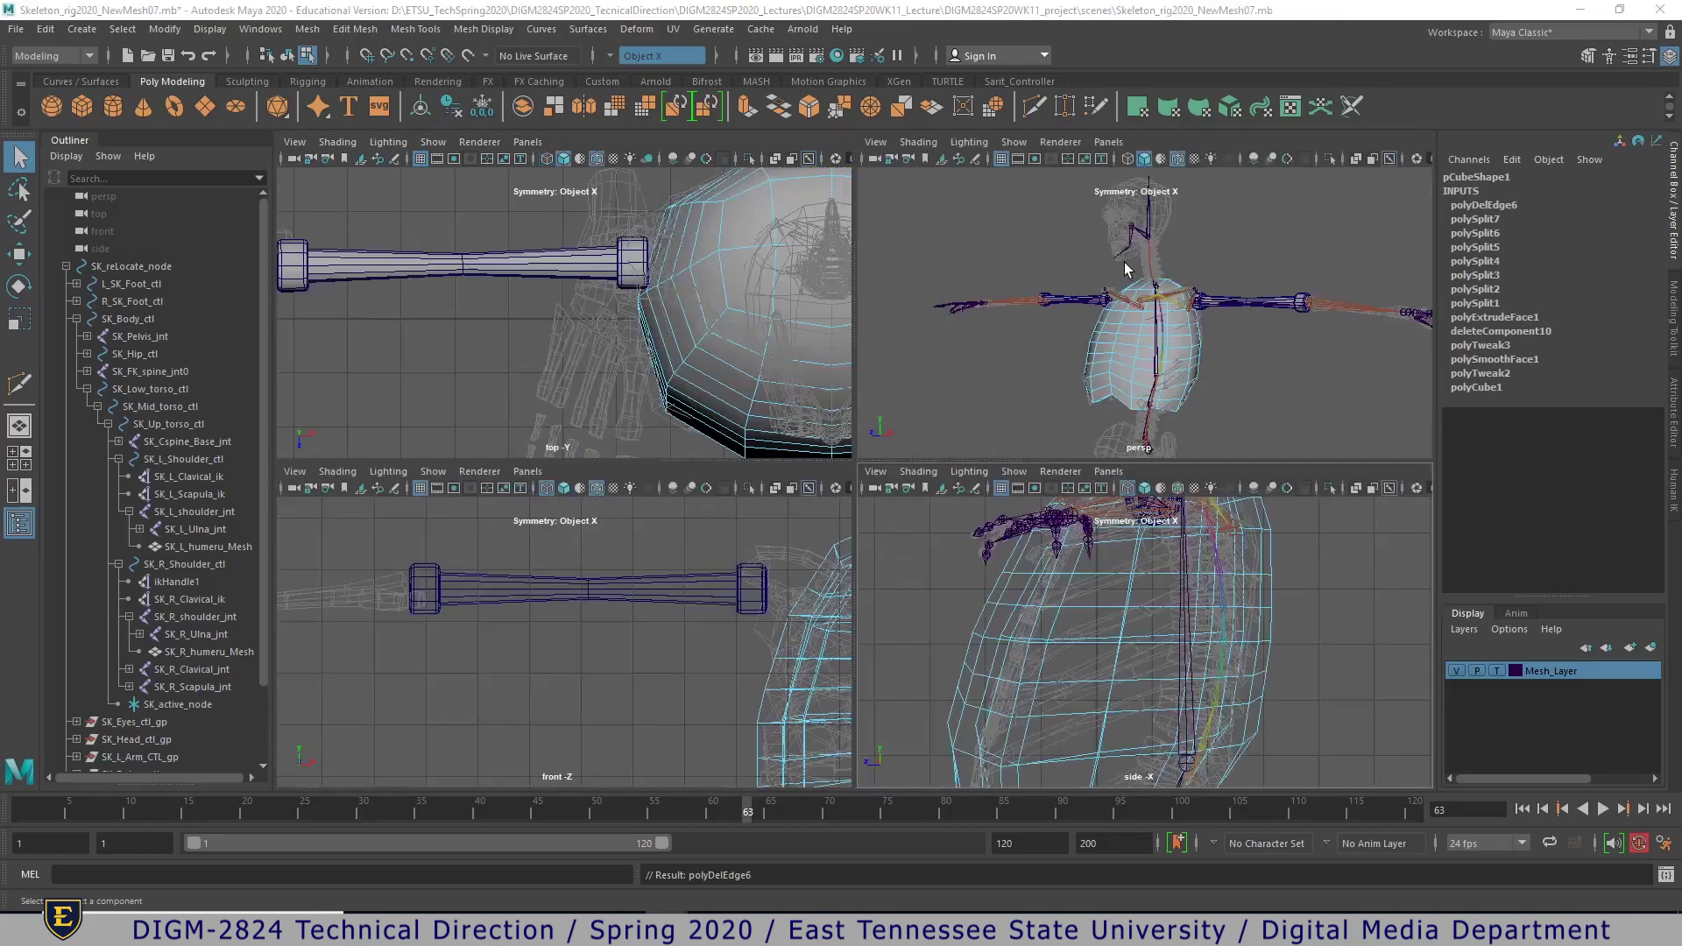
{"action": "key", "text": "space"}
{"action": "left_click_drag", "start_coordinate": [1149, 433], "coordinate": [872, 515], "text": "alt"}
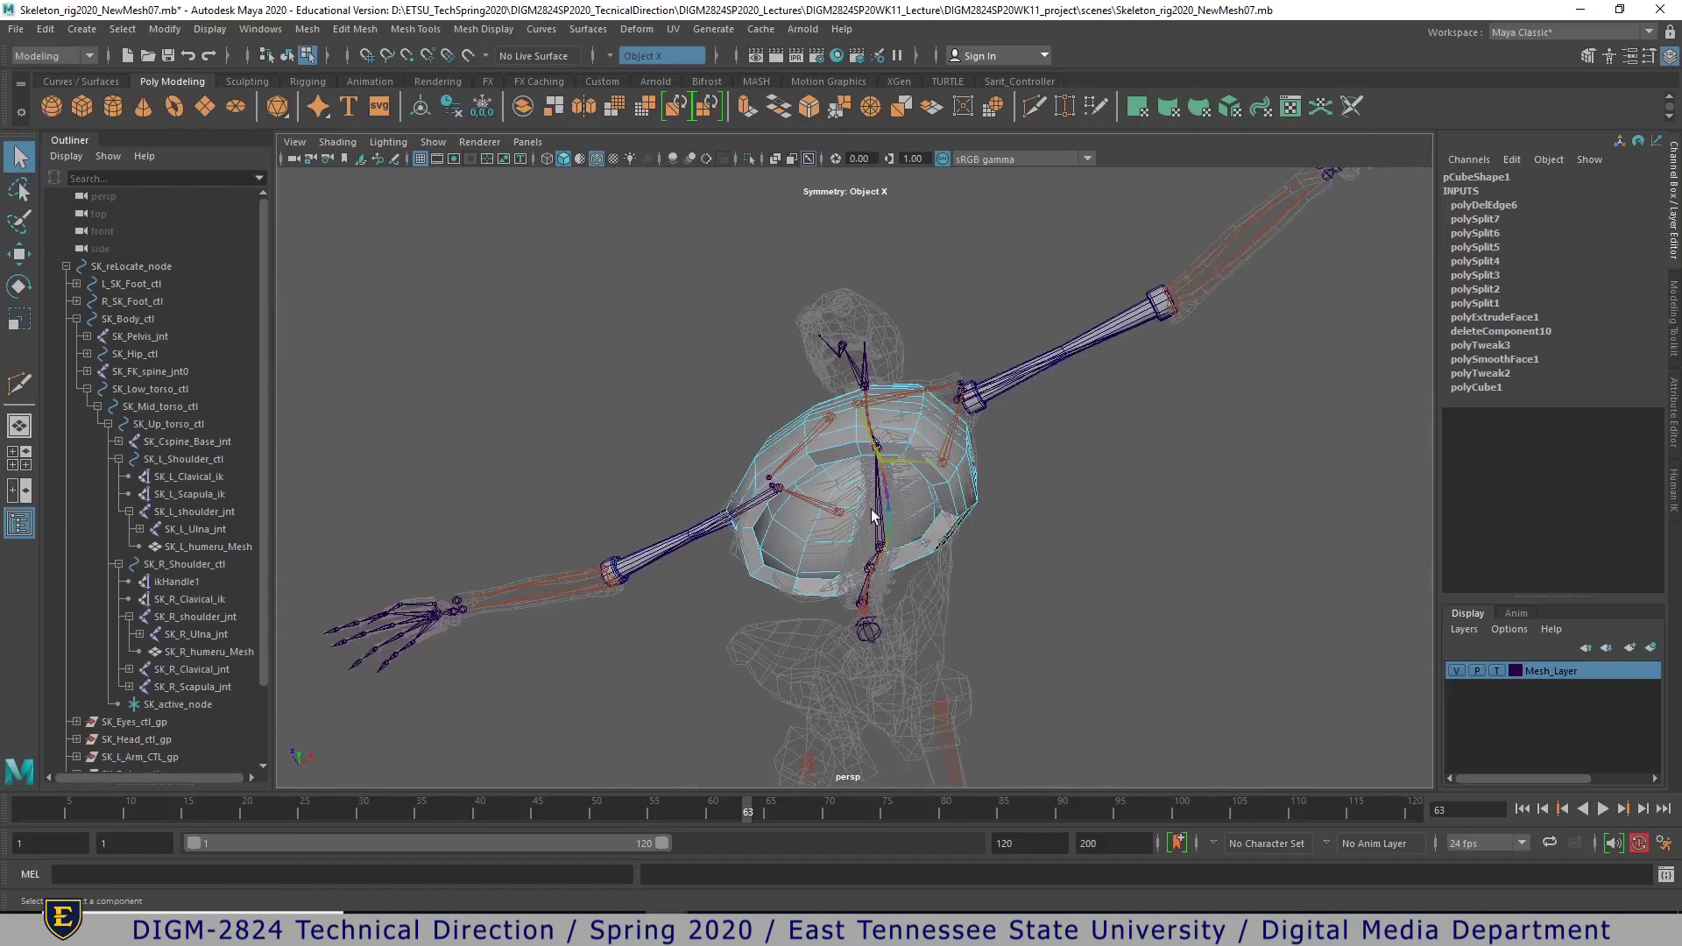
{"action": "middle_click_drag", "start_coordinate": [936, 565], "coordinate": [999, 482], "text": "alt"}
{"action": "right_click_drag", "start_coordinate": [998, 482], "coordinate": [1107, 503], "text": "alt"}
{"action": "middle_click_drag", "start_coordinate": [1107, 503], "coordinate": [1073, 582], "text": "alt"}
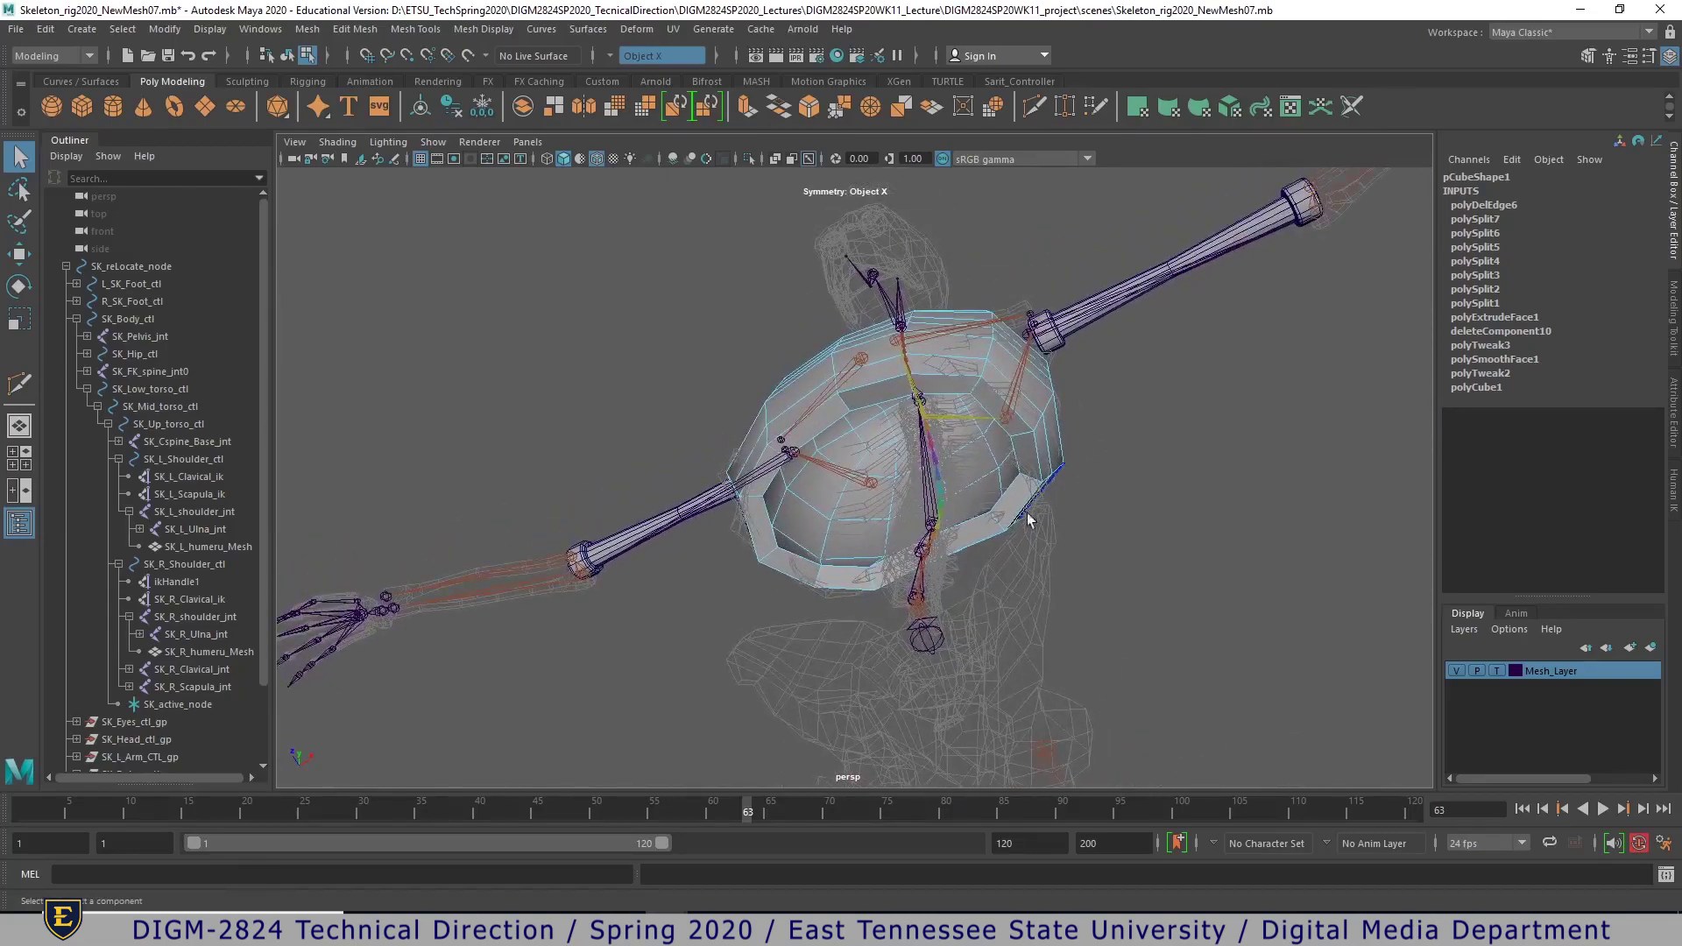
{"action": "right_click", "coordinate": [987, 405]}
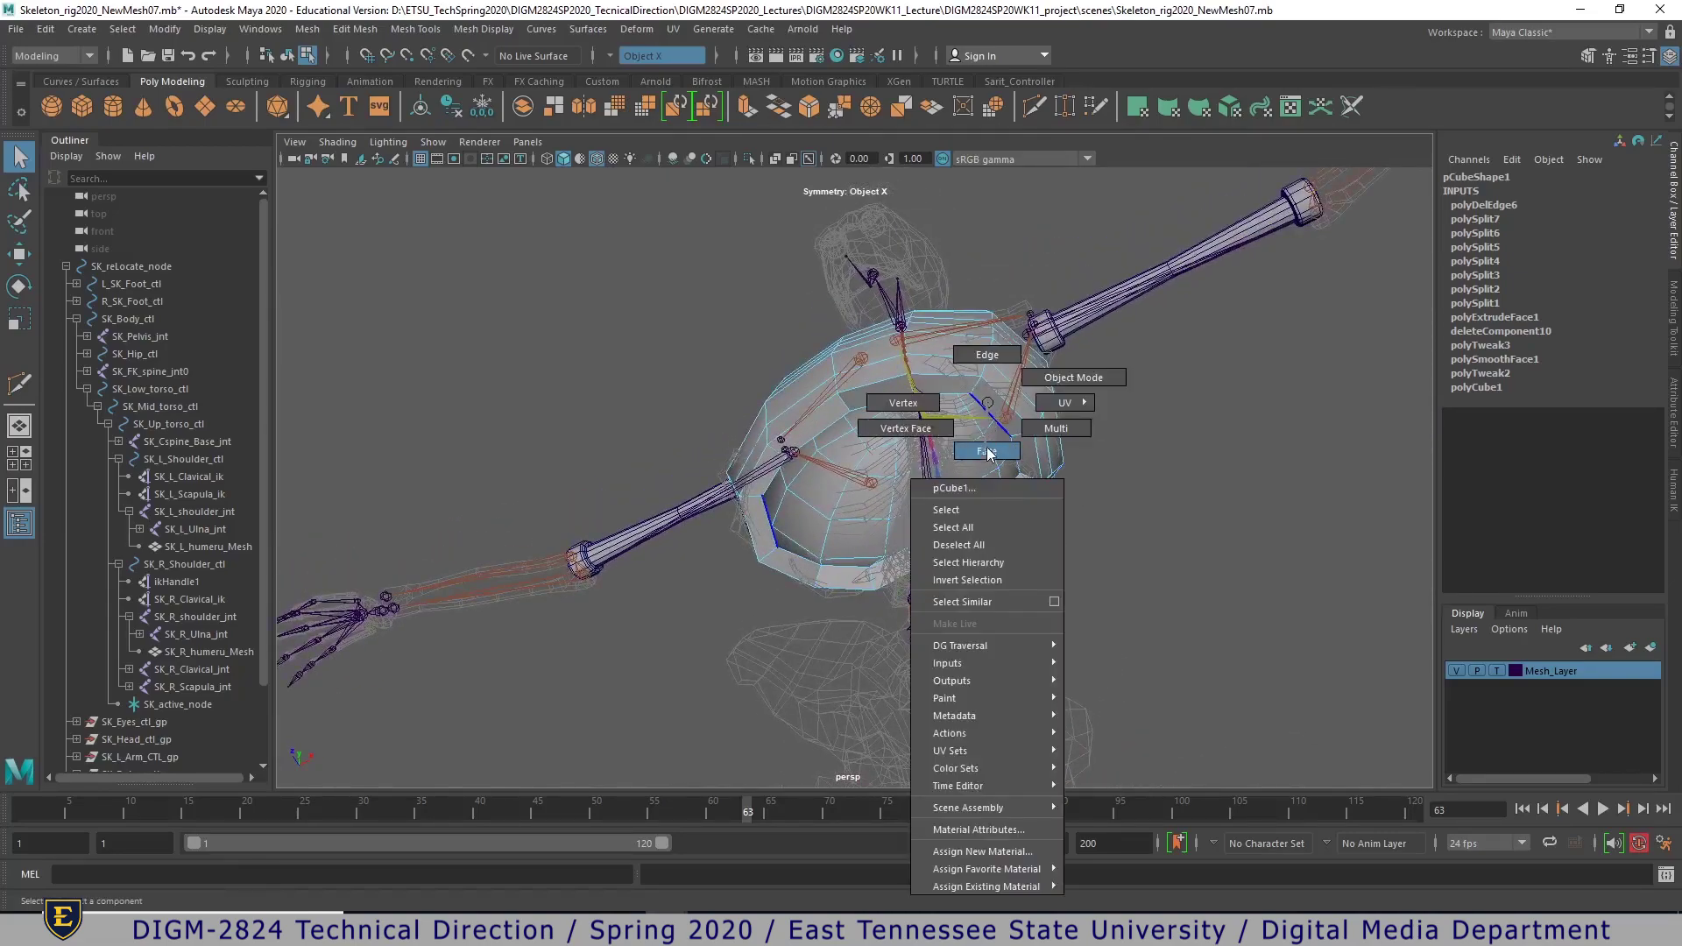
{"action": "left_click", "coordinate": [987, 453]}
{"action": "left_click", "coordinate": [987, 406]}
{"action": "double_click", "coordinate": [943, 384]}
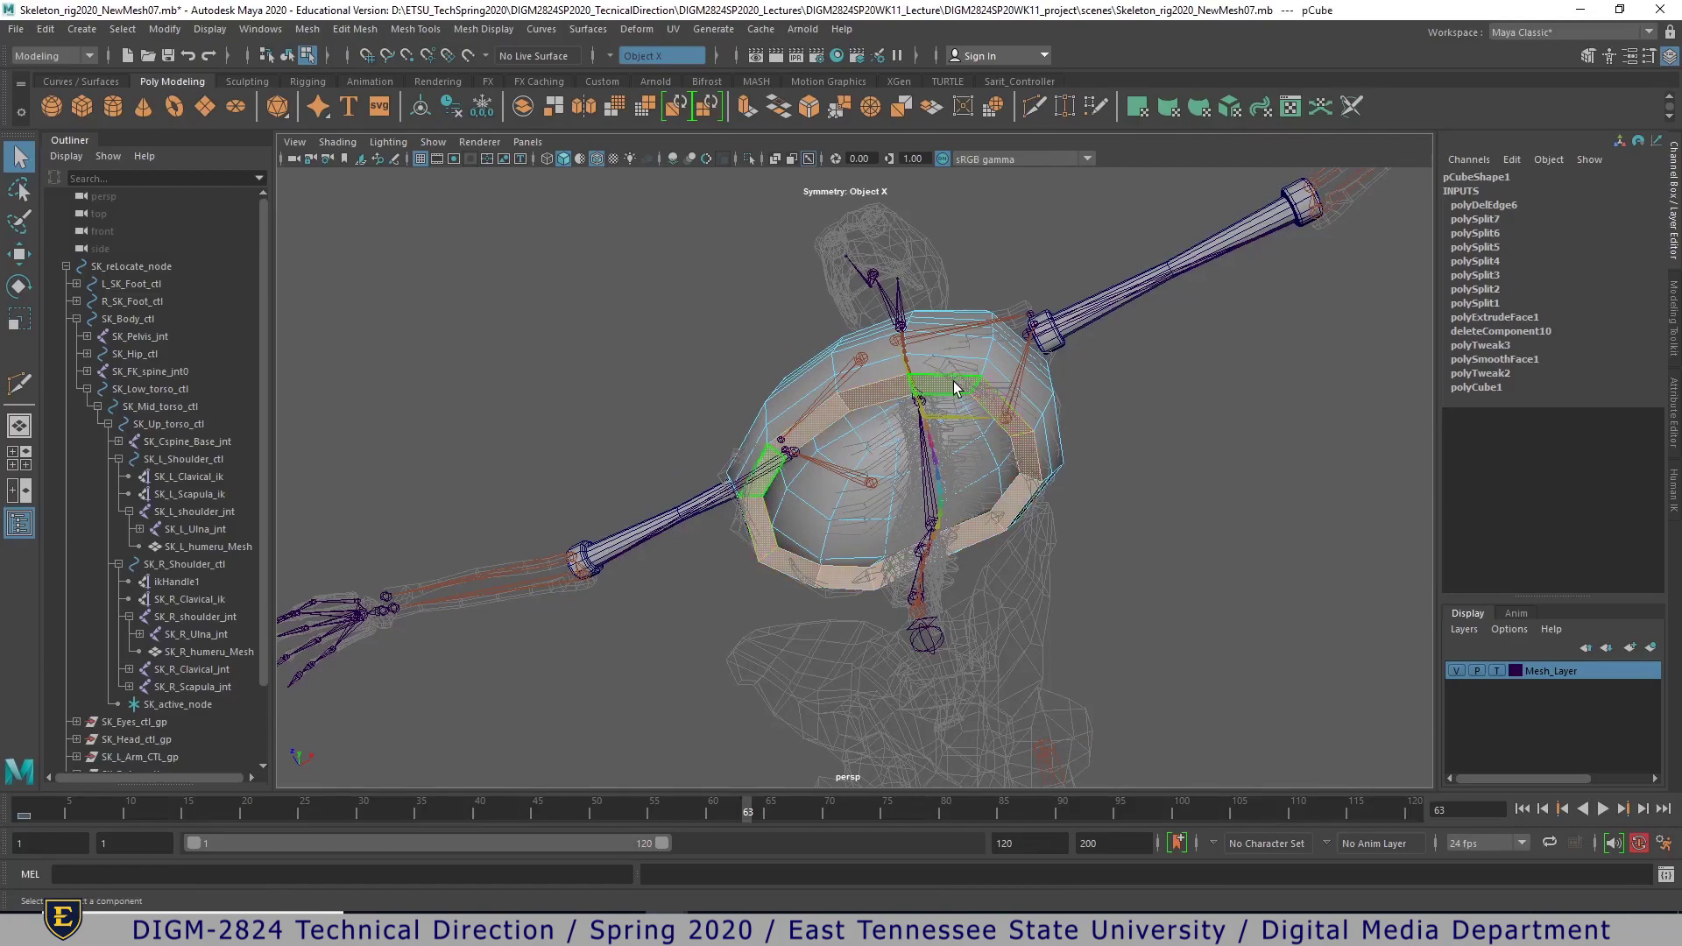
{"action": "left_click", "coordinate": [950, 394]}
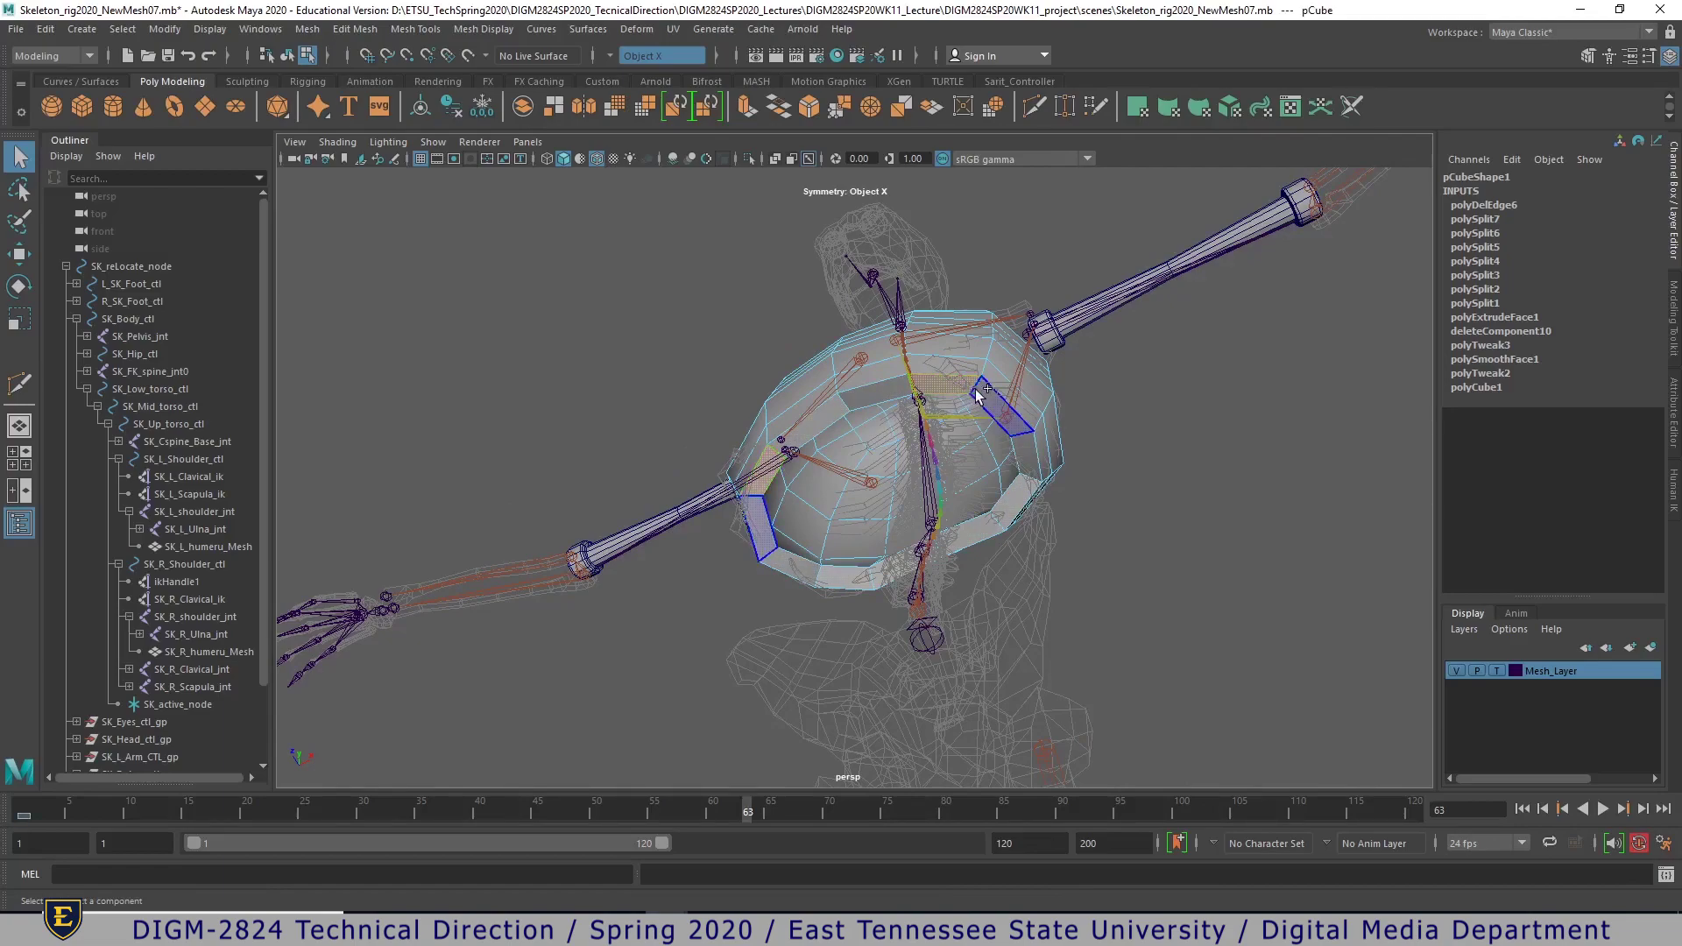
{"action": "double_click", "coordinate": [983, 395]}
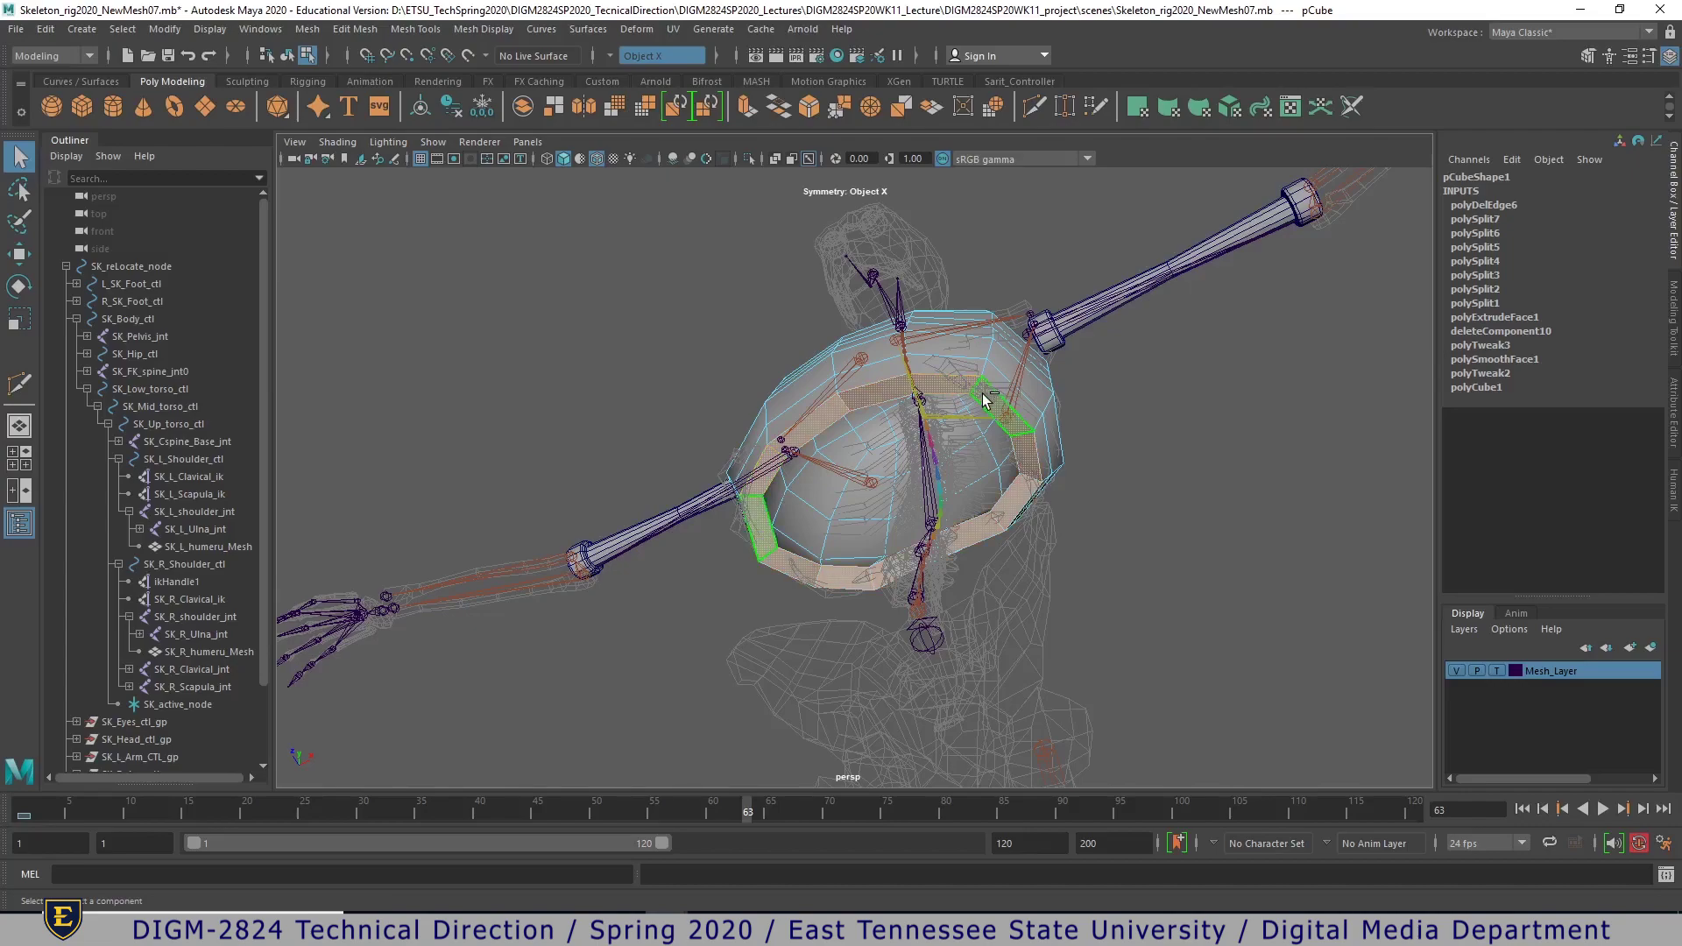
{"action": "key", "text": "Delete"}
{"action": "left_click", "coordinate": [983, 456]}
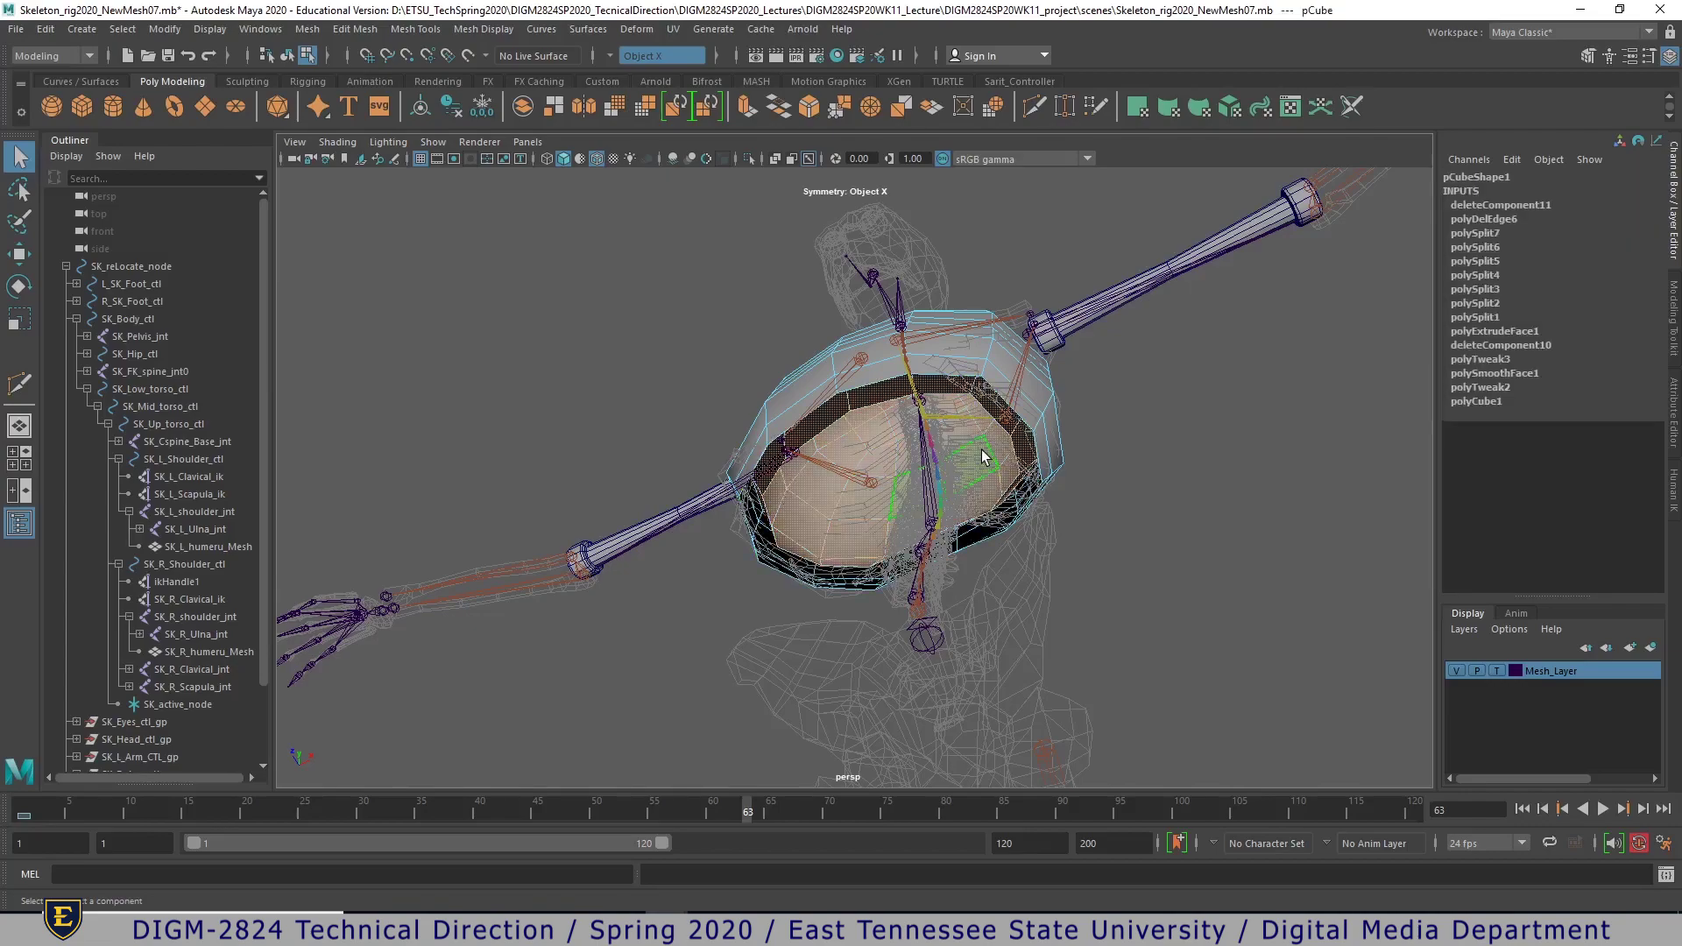
{"action": "key", "text": "Delete"}
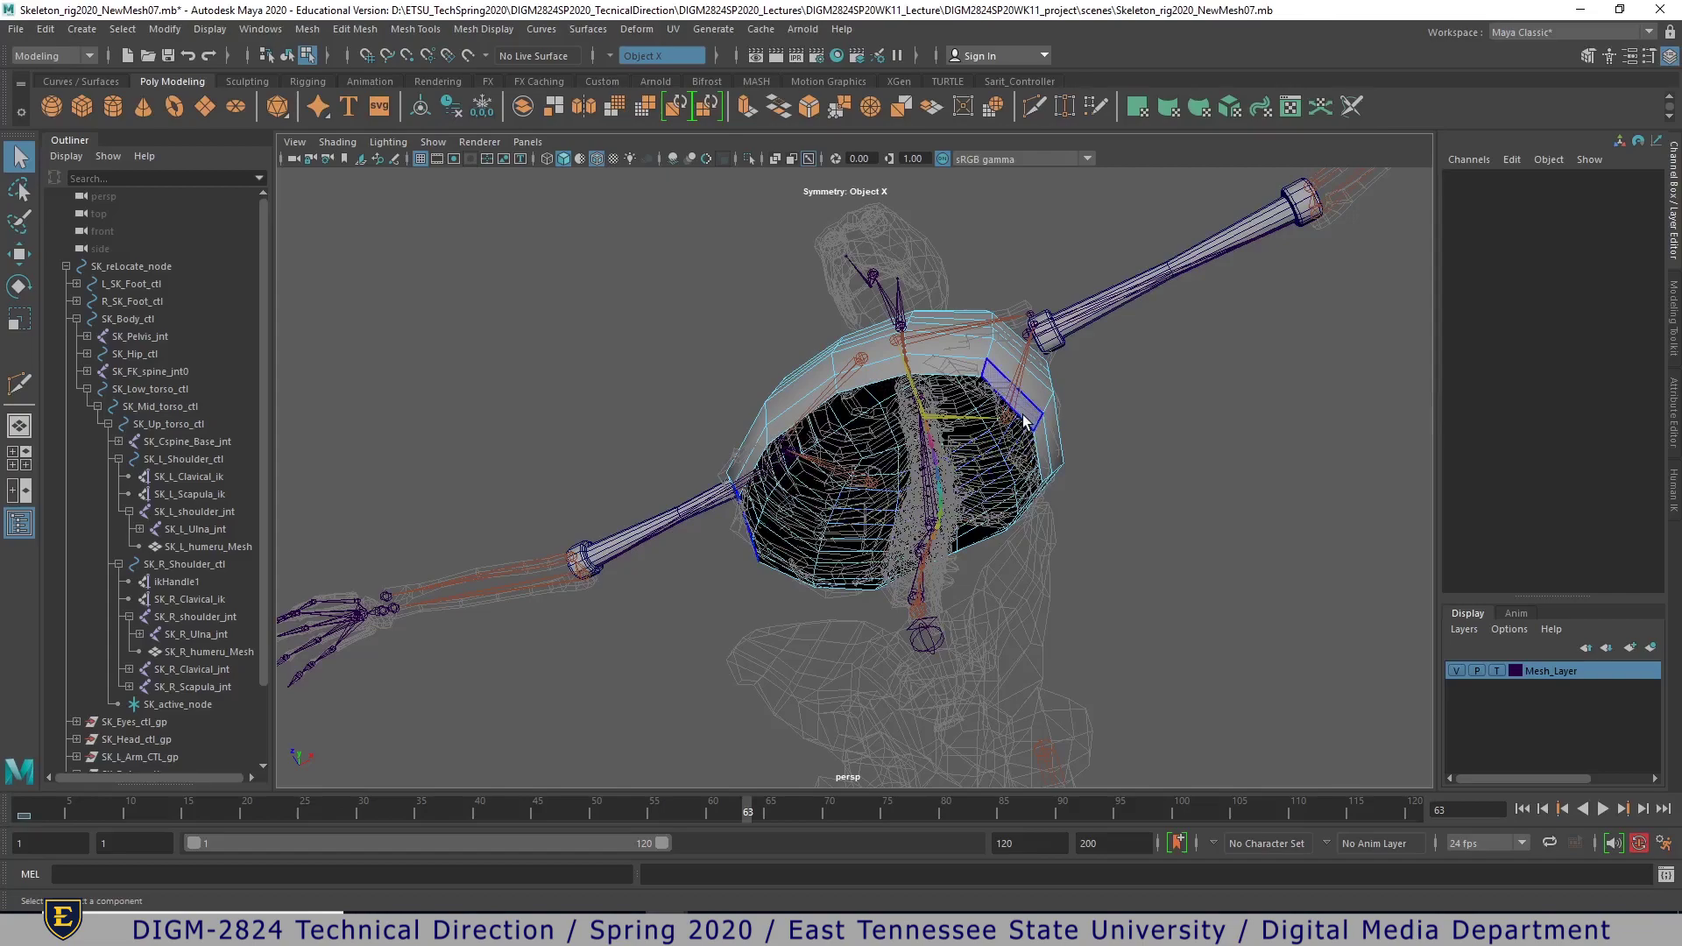
- Extrude the remaining ribcage shell inward with a local Z translation of -0.495
{"action": "right_click_drag", "start_coordinate": [1029, 422], "coordinate": [1076, 389]}
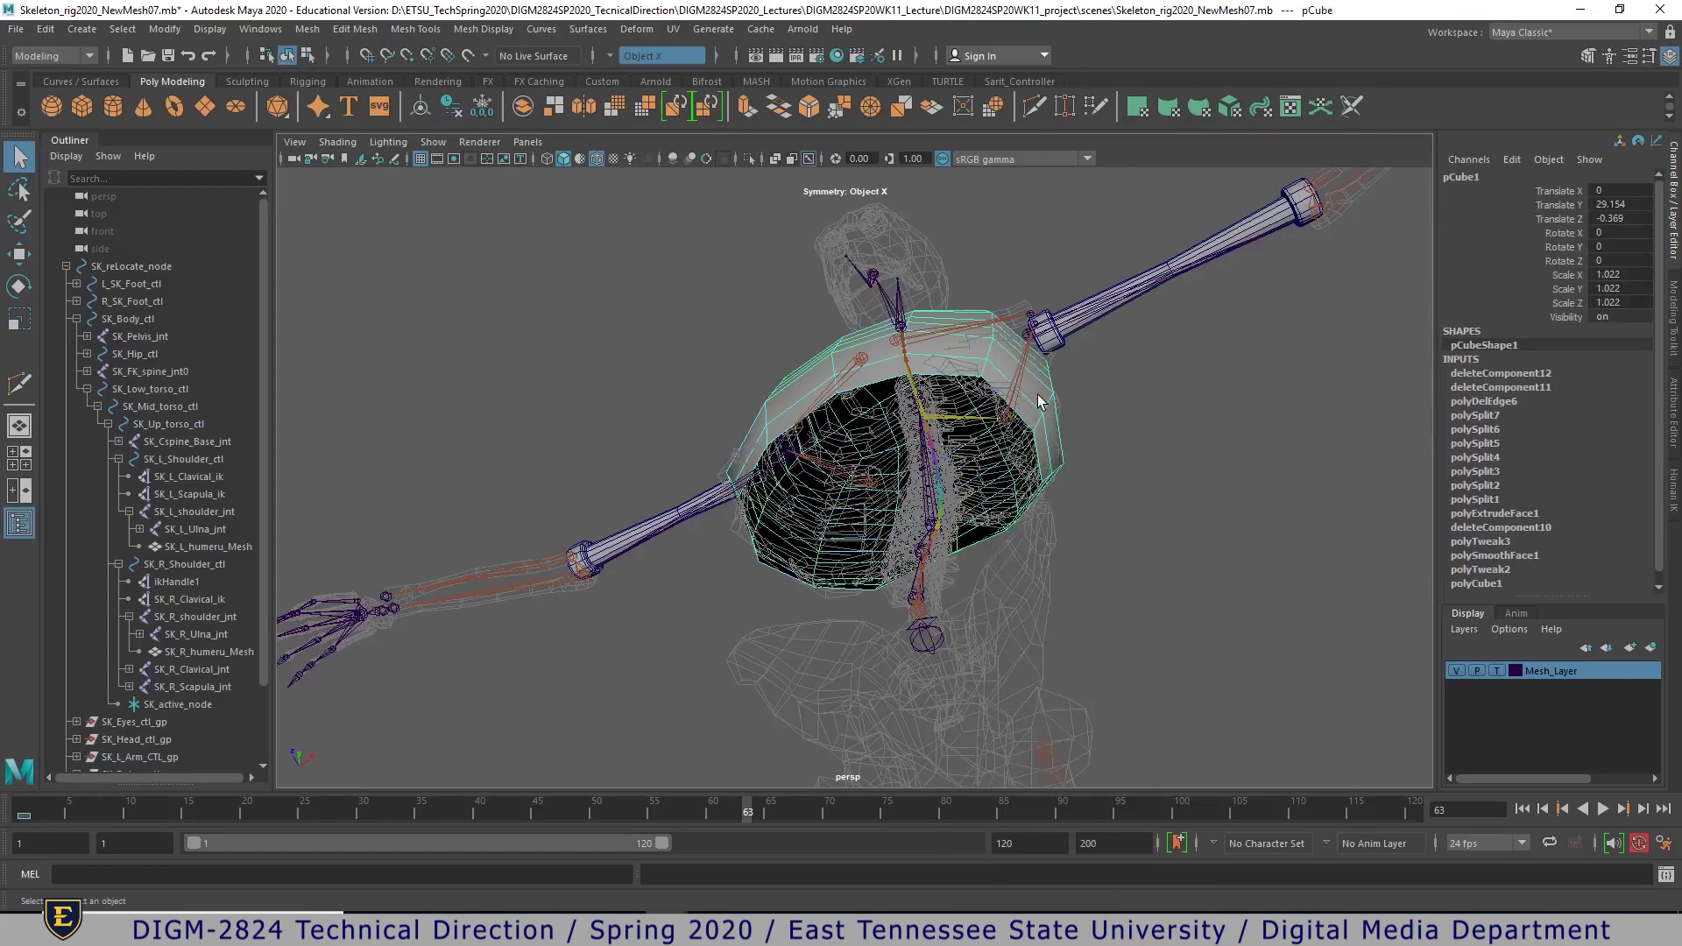
{"action": "right_click", "coordinate": [1040, 401], "text": "shift"}
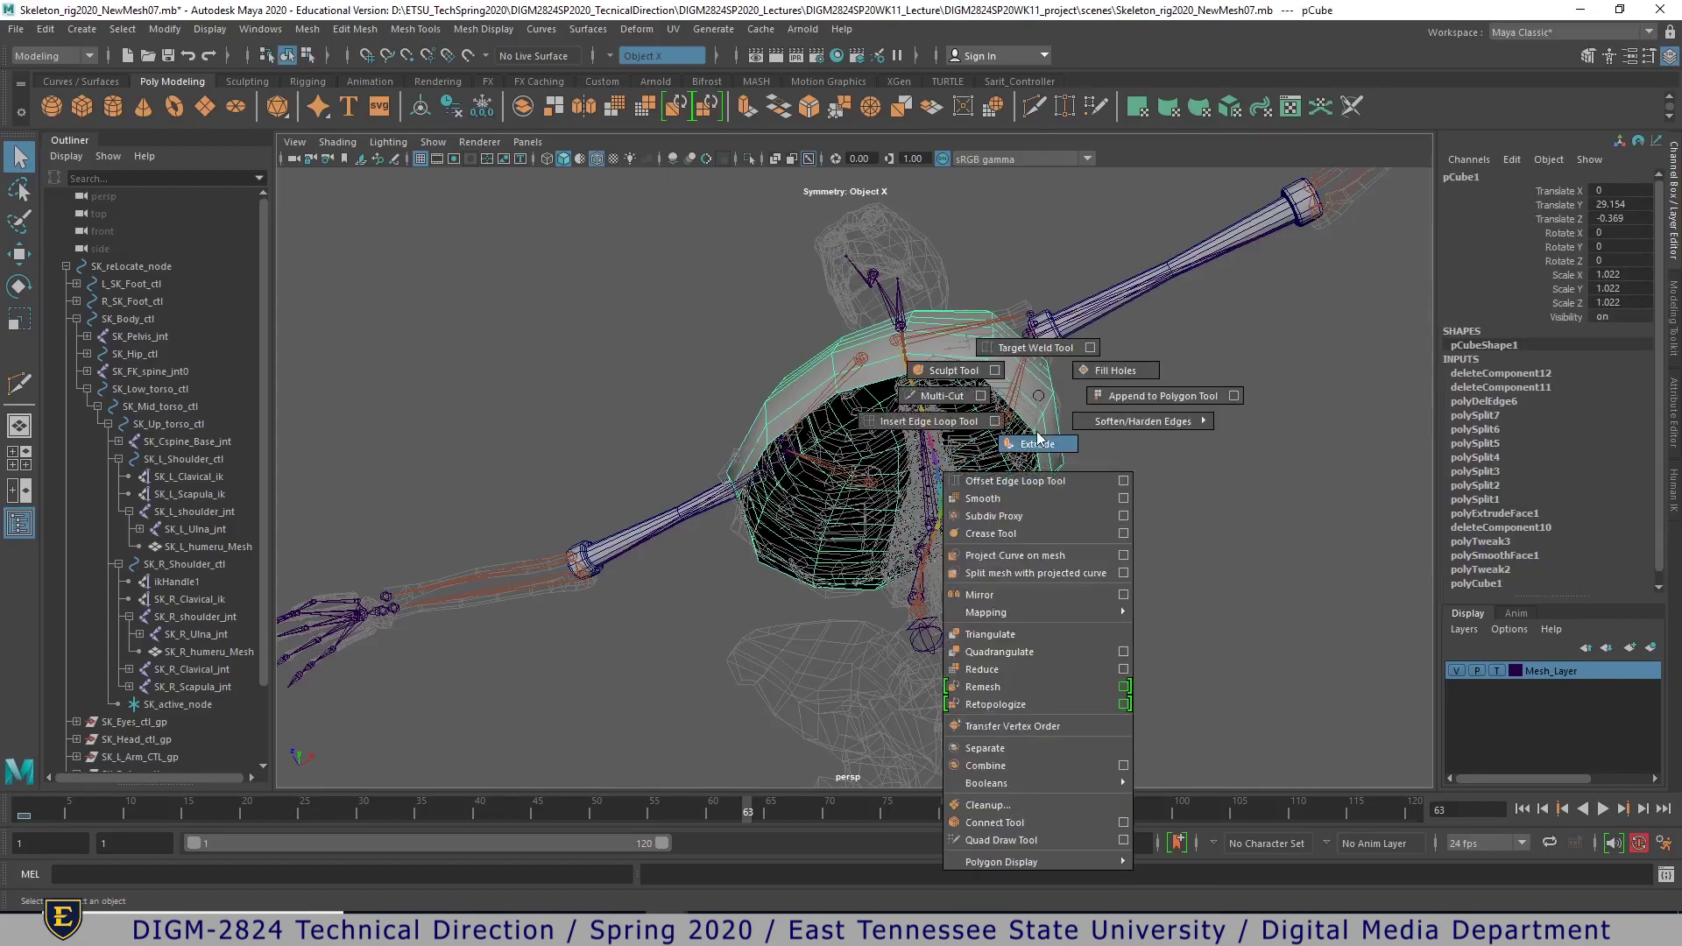
{"action": "right_click_drag", "start_coordinate": [1037, 438], "coordinate": [1037, 440], "text": "shift"}
{"action": "left_click_drag", "start_coordinate": [709, 432], "coordinate": [730, 442]}
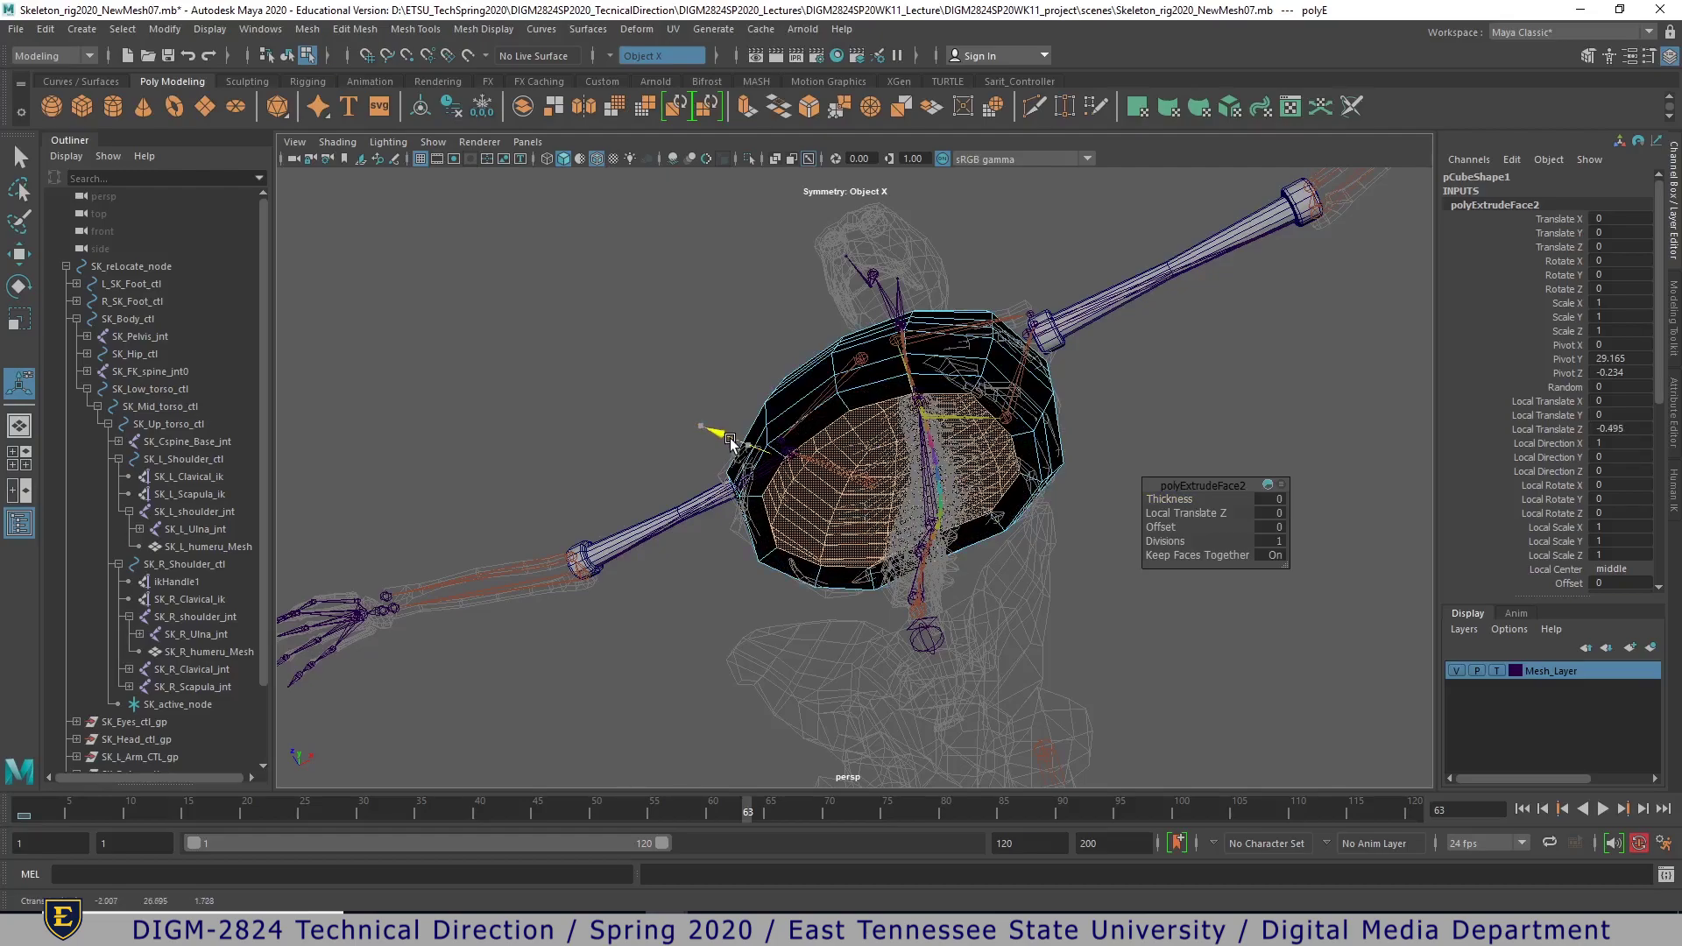
- Select the whole ribcage mesh as an object and reverse its normals
{"action": "left_click_drag", "start_coordinate": [998, 451], "coordinate": [1040, 533], "text": "alt"}
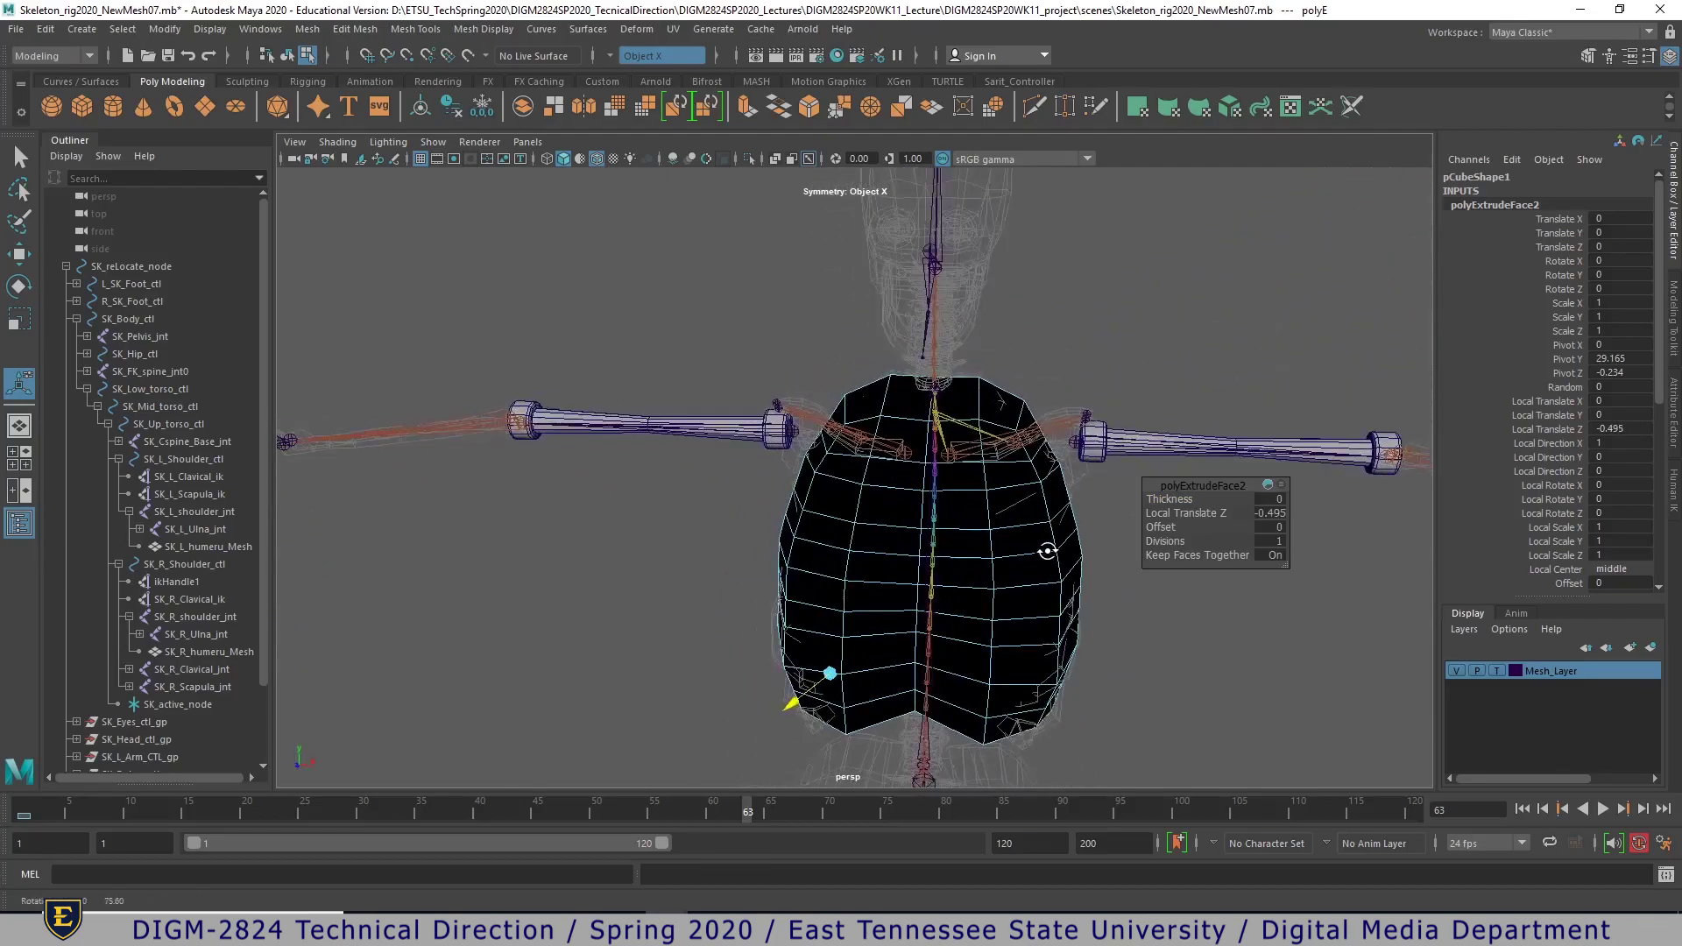
{"action": "right_click_drag", "start_coordinate": [1027, 446], "coordinate": [1029, 517]}
{"action": "right_click_drag", "start_coordinate": [1106, 442], "coordinate": [1112, 420]}
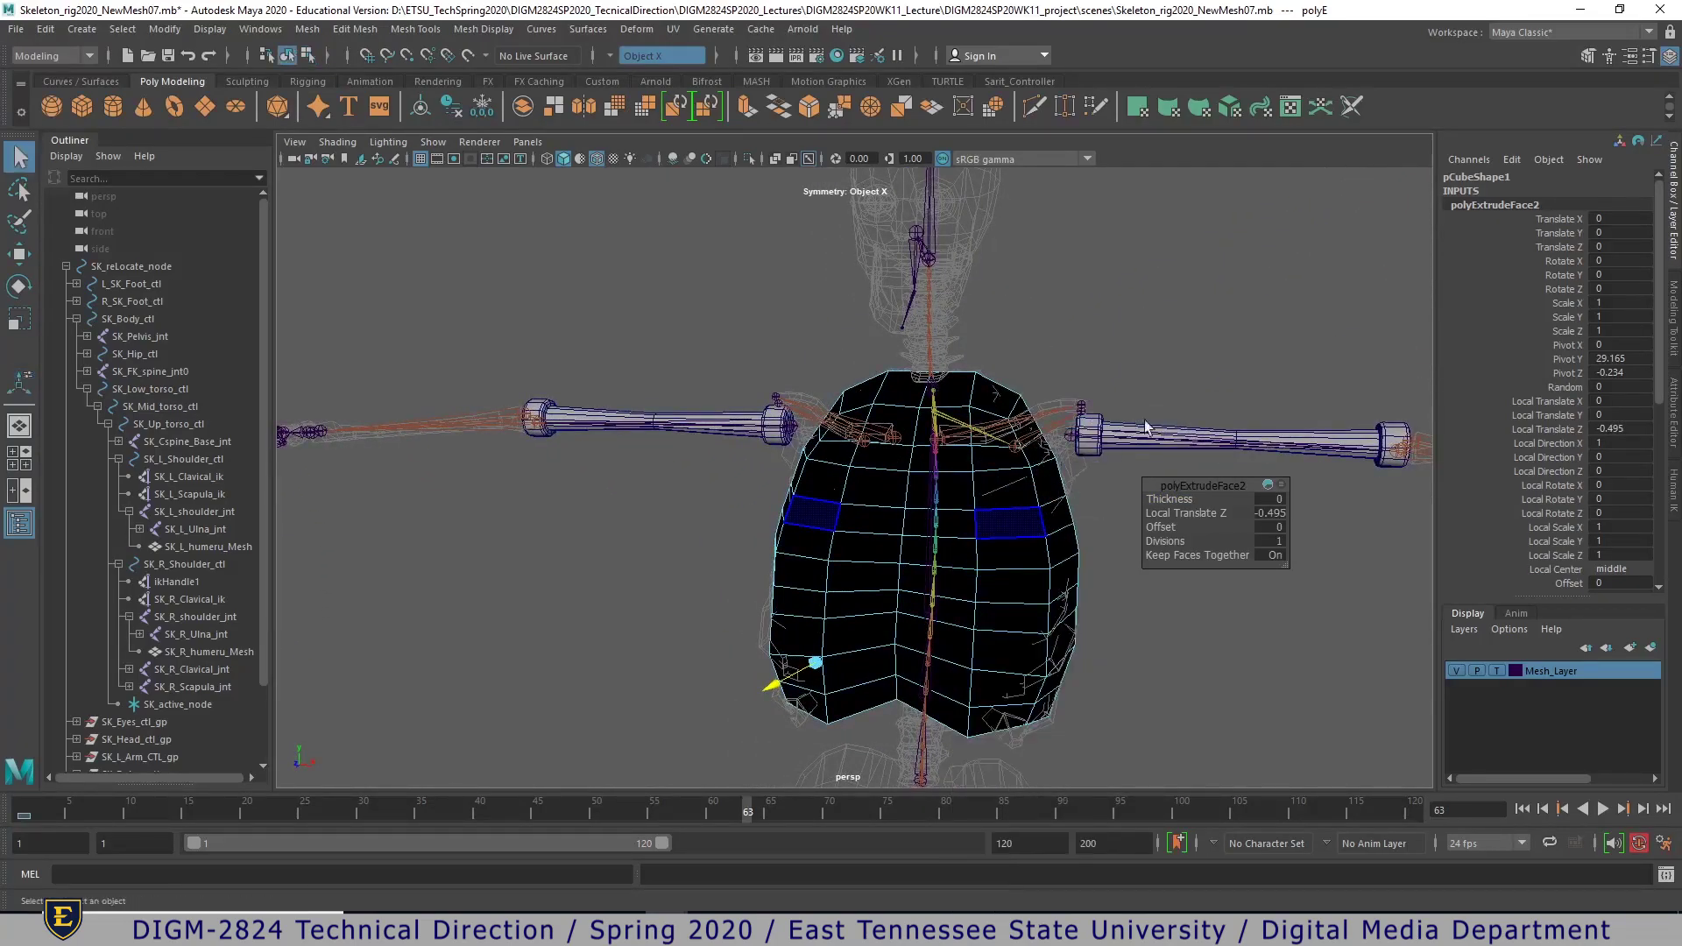
{"action": "left_click", "coordinate": [1154, 355]}
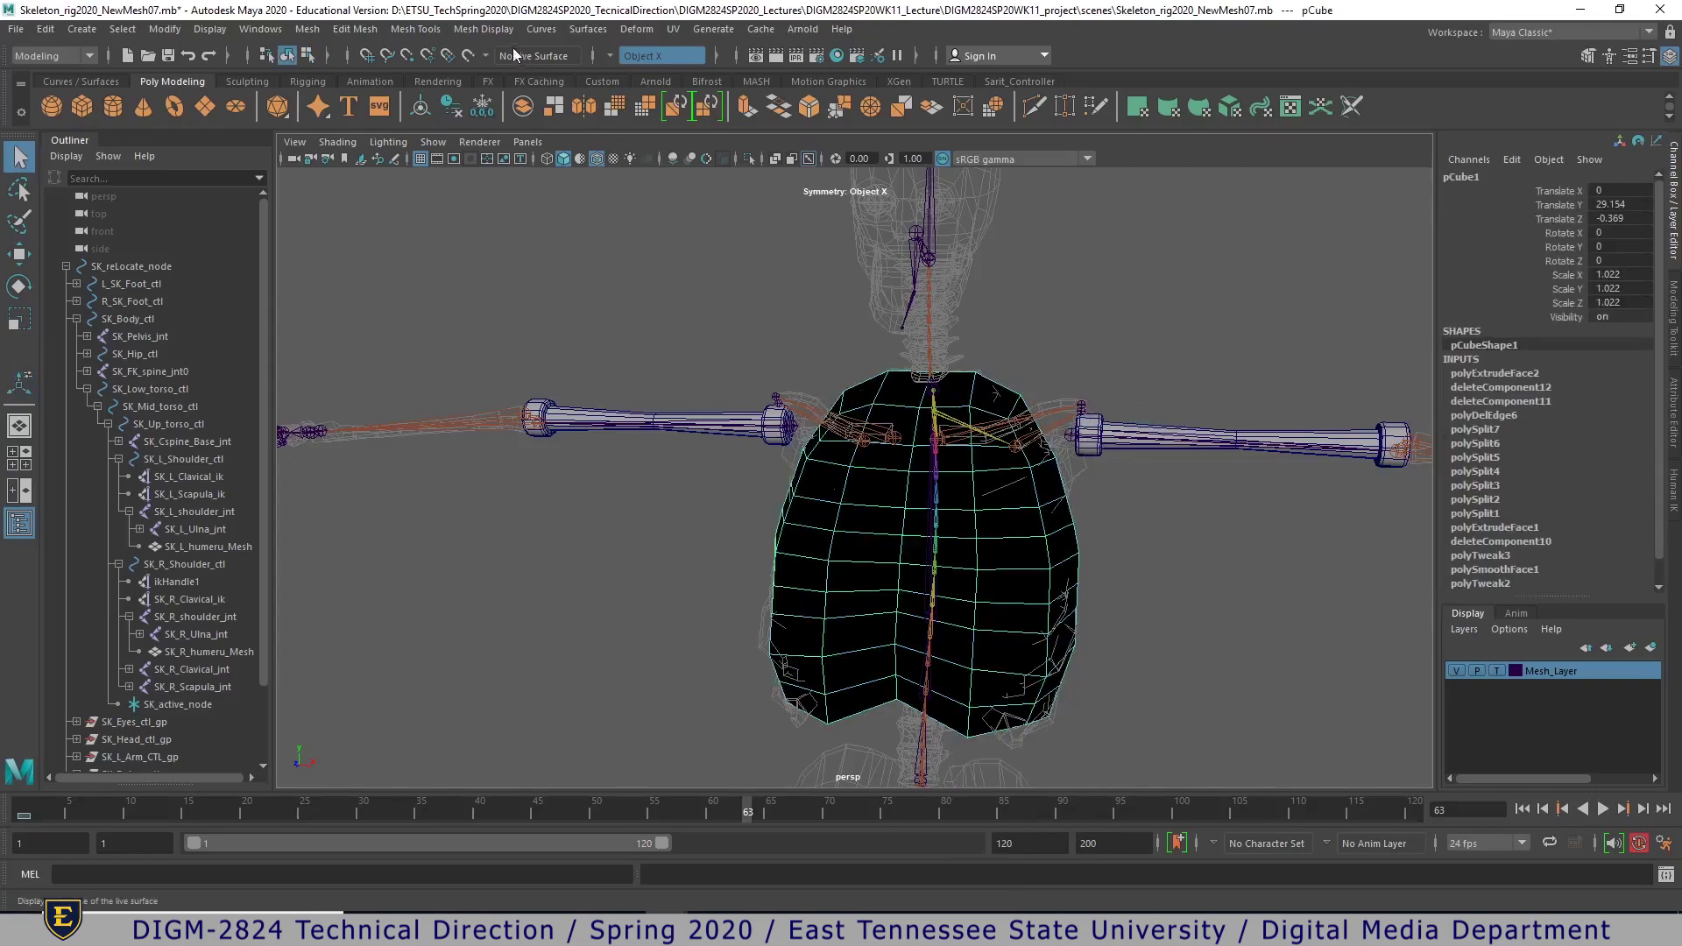
{"action": "left_click", "coordinate": [492, 29]}
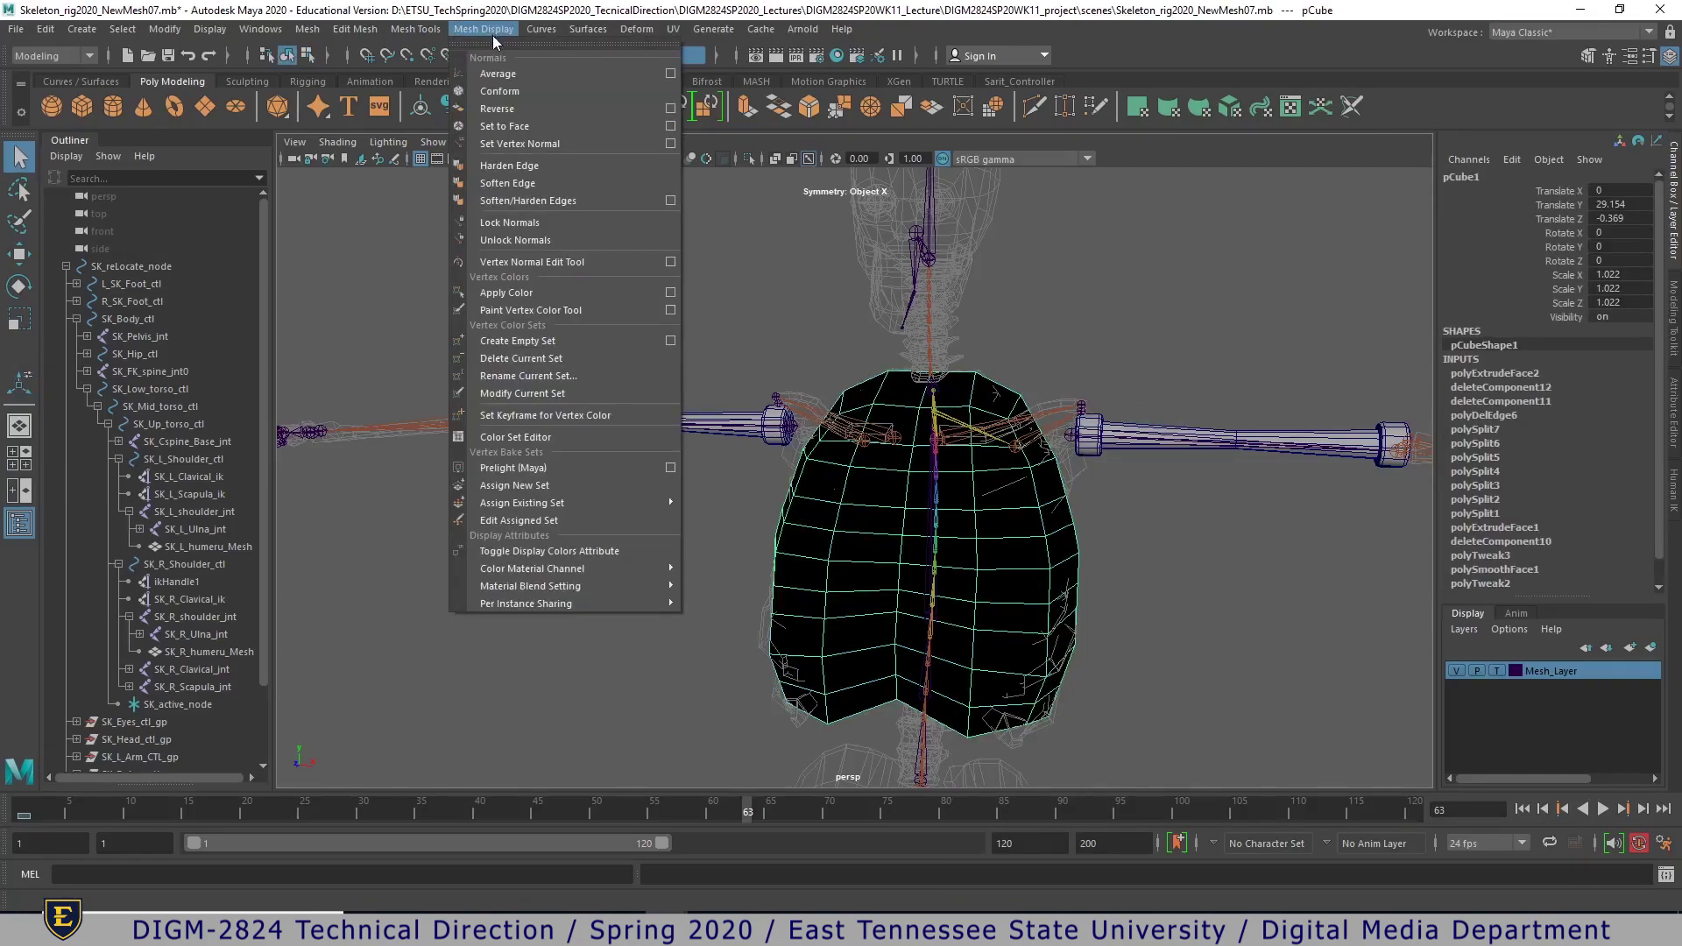
{"action": "left_click", "coordinate": [510, 111]}
- Delete the ribcage mesh's construction history and freeze its transformations
{"action": "right_click_drag", "start_coordinate": [1039, 538], "coordinate": [1116, 424]}
{"action": "left_click_drag", "start_coordinate": [1123, 586], "coordinate": [890, 593], "text": "alt"}
{"action": "right_click_drag", "start_coordinate": [890, 593], "coordinate": [1169, 683], "text": "alt"}
{"action": "middle_click_drag", "start_coordinate": [1168, 683], "coordinate": [1319, 542], "text": "alt"}
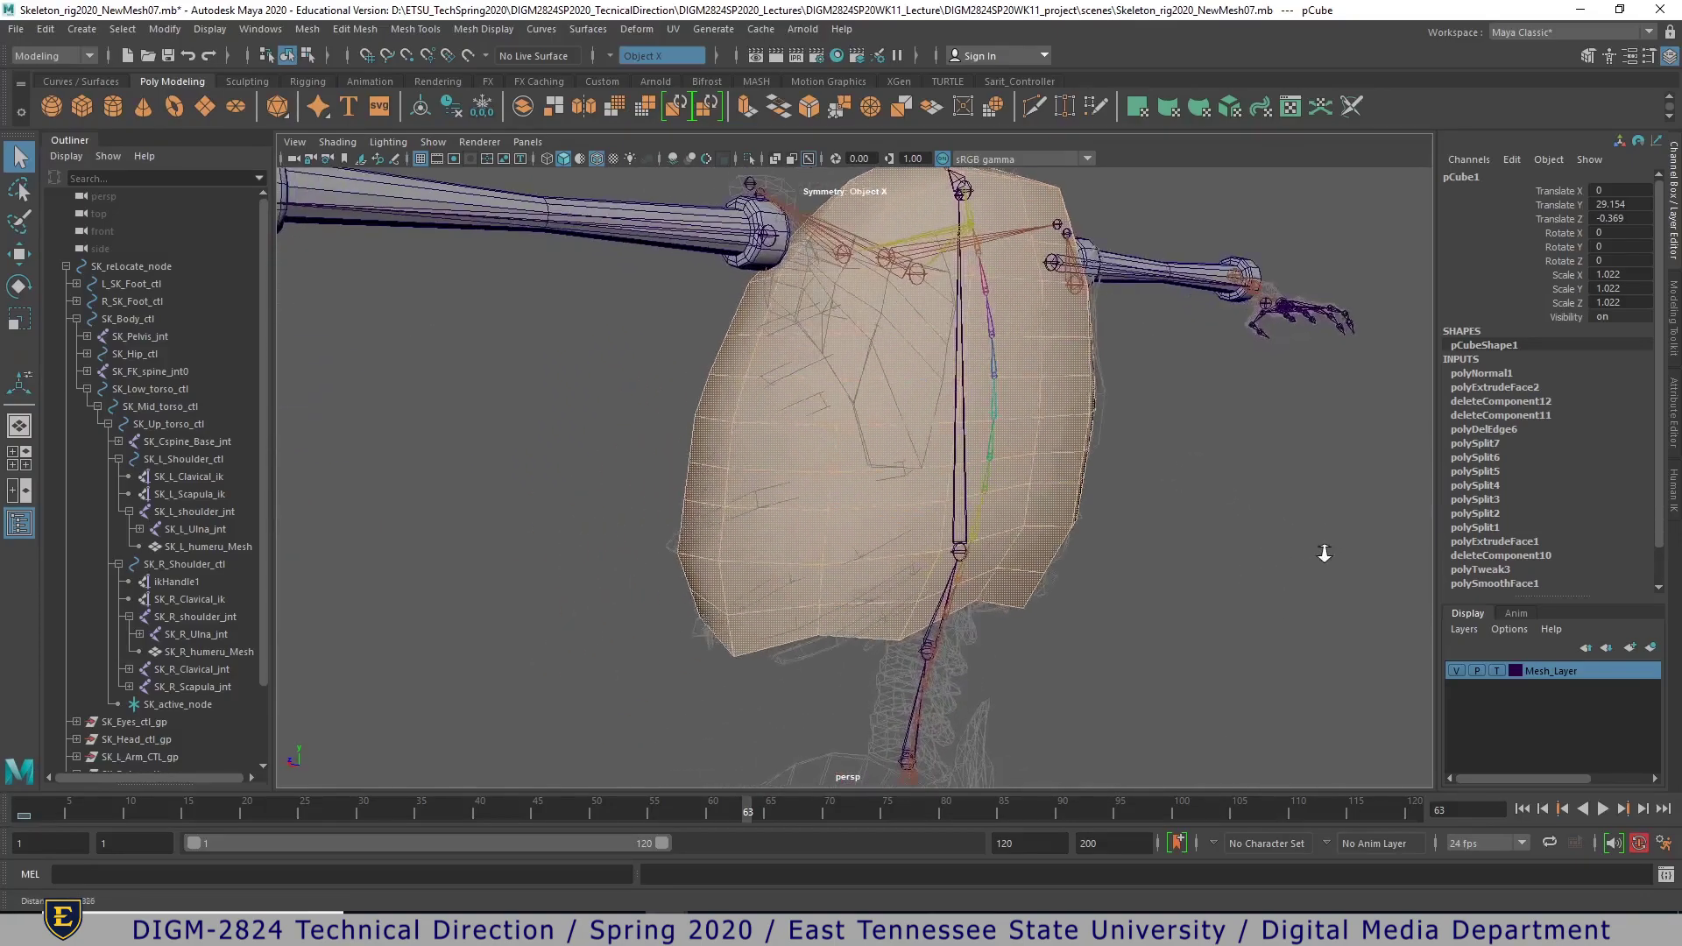
{"action": "left_click_drag", "start_coordinate": [1276, 582], "coordinate": [1070, 571], "text": "alt"}
{"action": "key", "text": "alt+shift+d"}
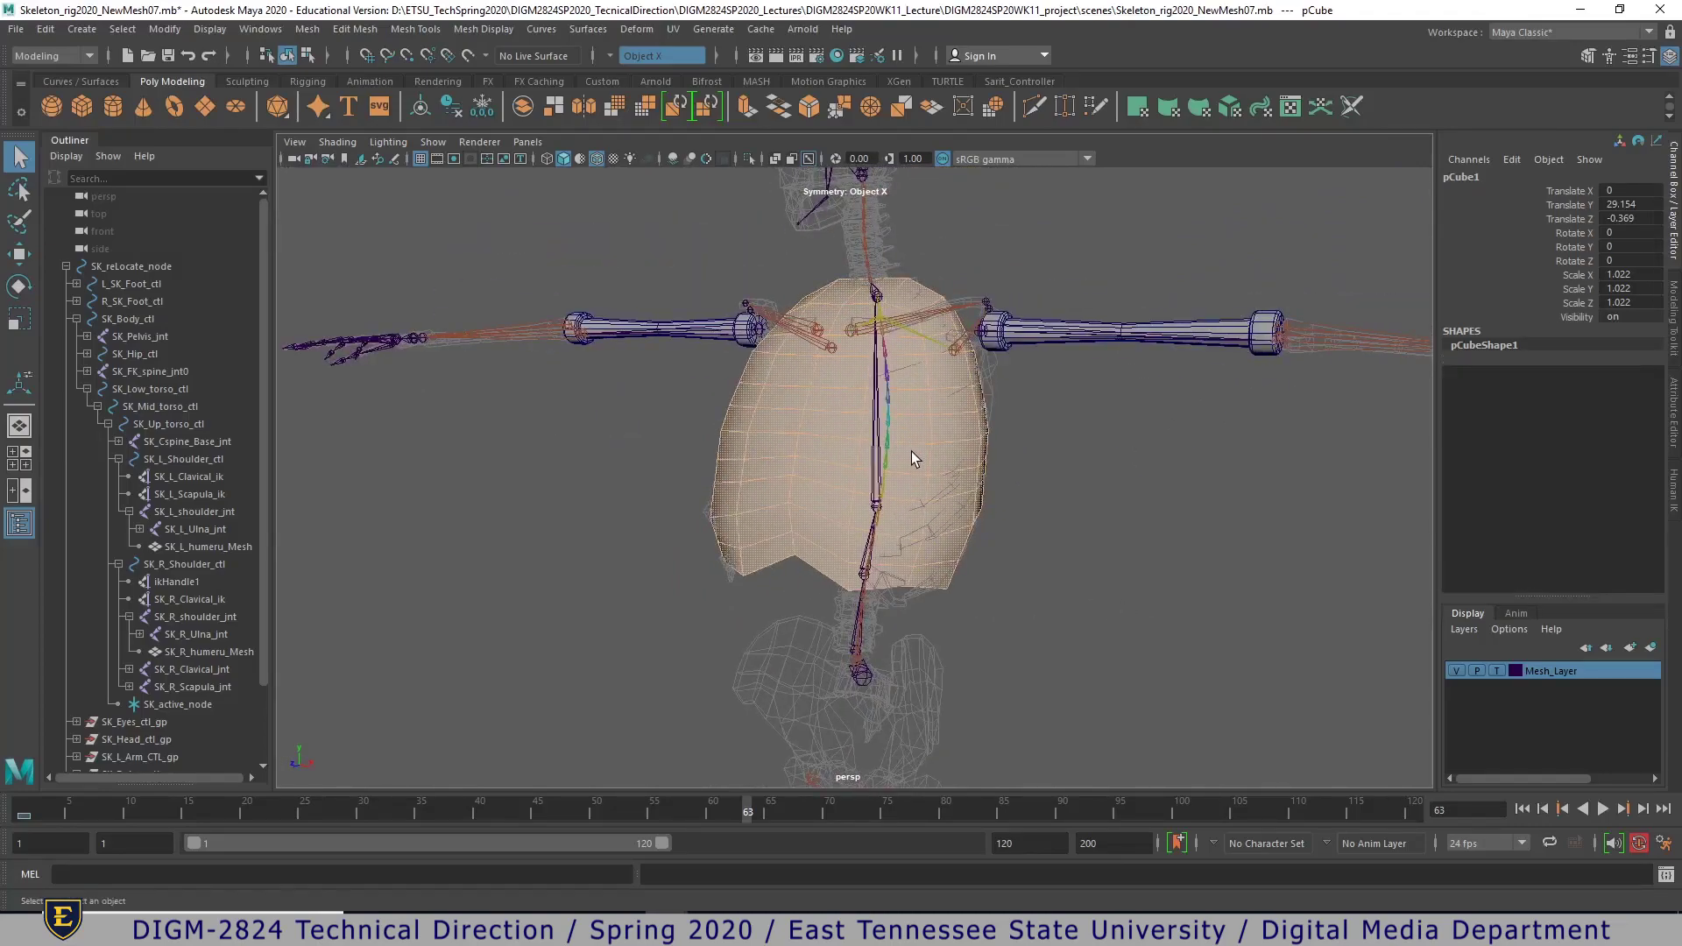
{"action": "left_click", "coordinate": [167, 30]}
{"action": "left_click", "coordinate": [194, 111]}
- Rename the ribcage mesh to SK_Turso_mesh
{"action": "left_click", "coordinate": [1458, 176]}
{"action": "type", "text": "so mesh"}
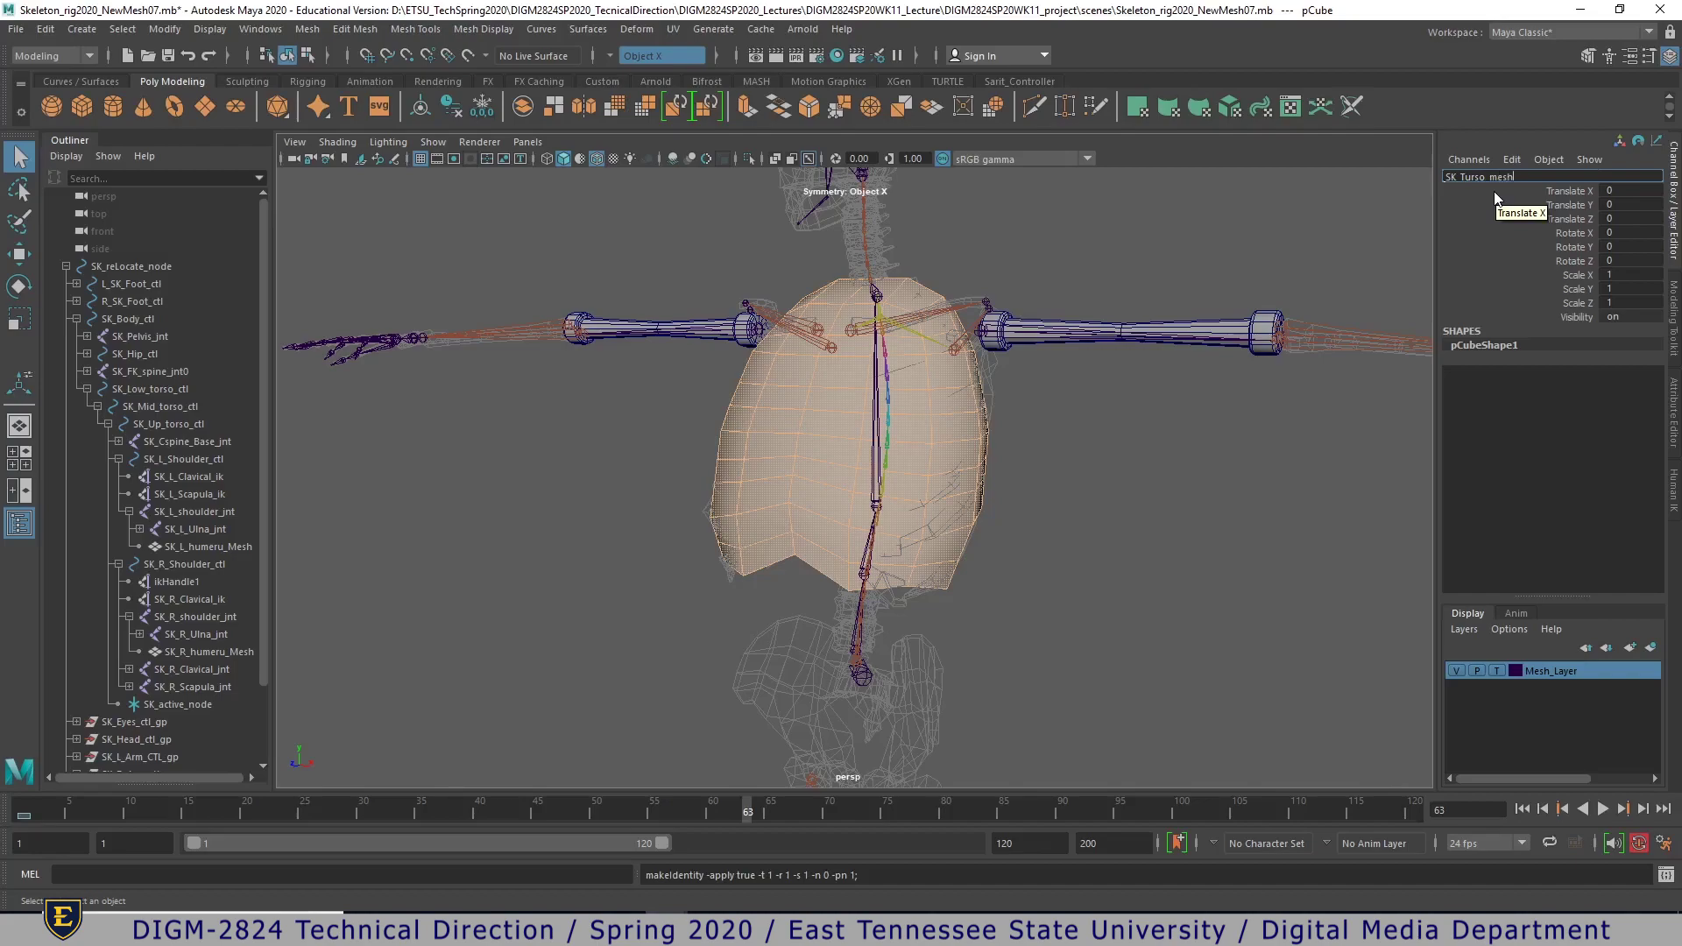
{"action": "key", "text": "Return"}
- Set Mesh_Layer to normal display so its meshes are selectable, and switch the perspective view to wireframe
{"action": "left_click_drag", "start_coordinate": [1209, 475], "coordinate": [1130, 586], "text": "alt"}
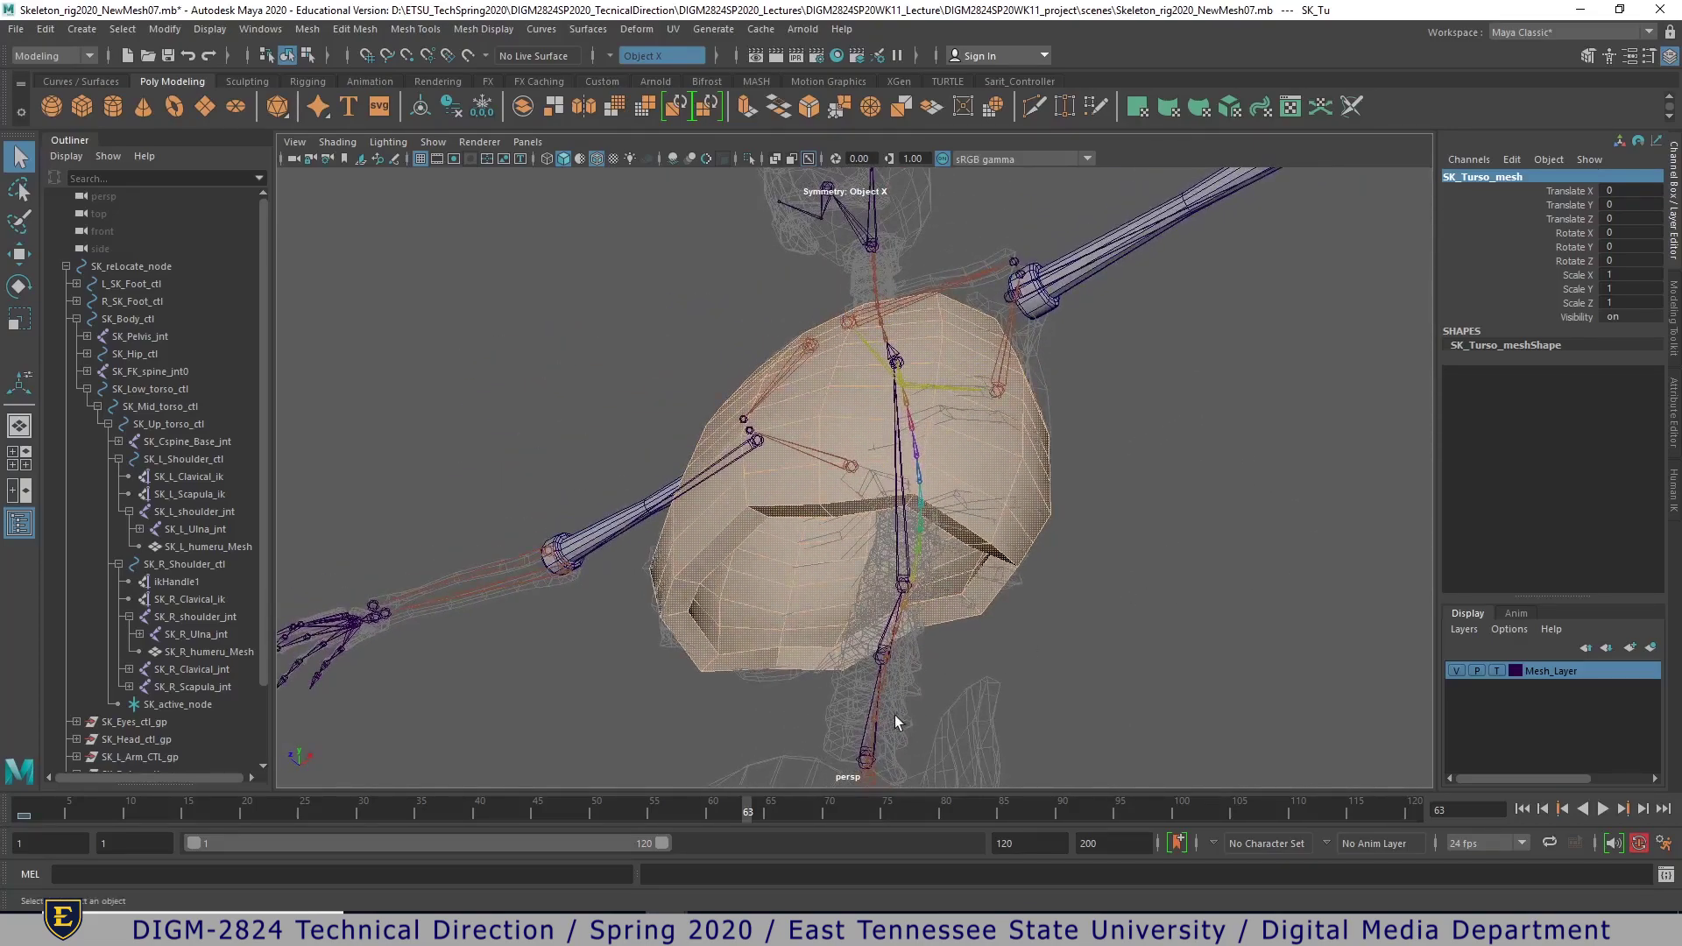
{"action": "left_click_drag", "start_coordinate": [932, 659], "coordinate": [1058, 315], "text": "alt"}
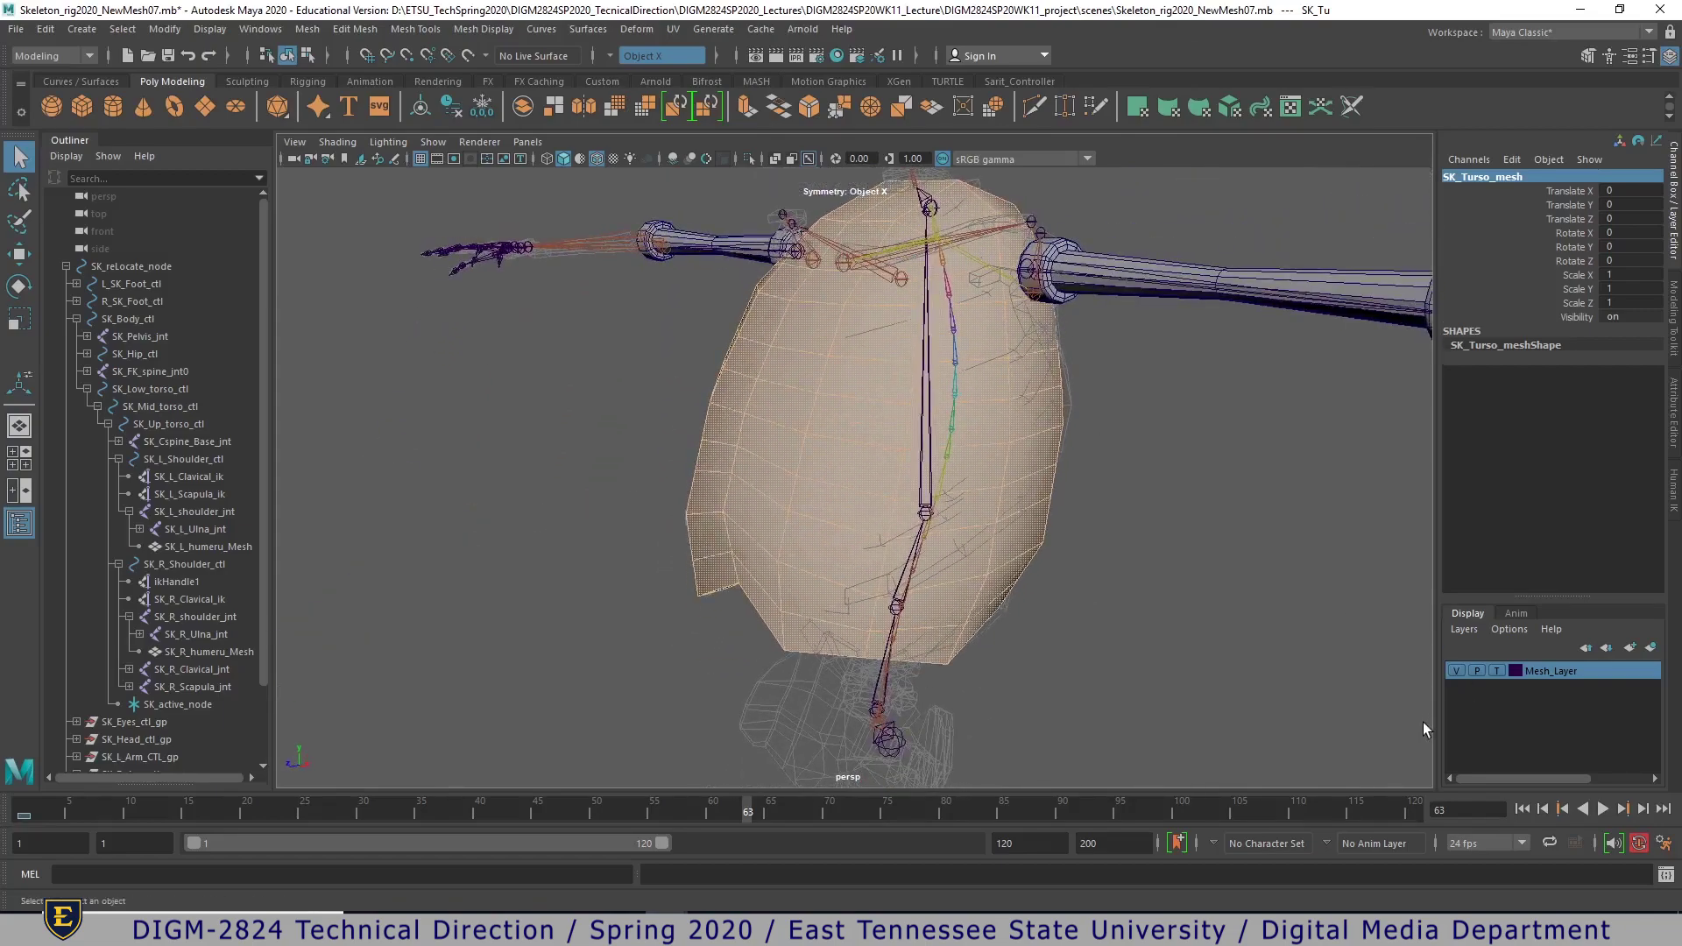
{"action": "left_click", "coordinate": [1495, 671]}
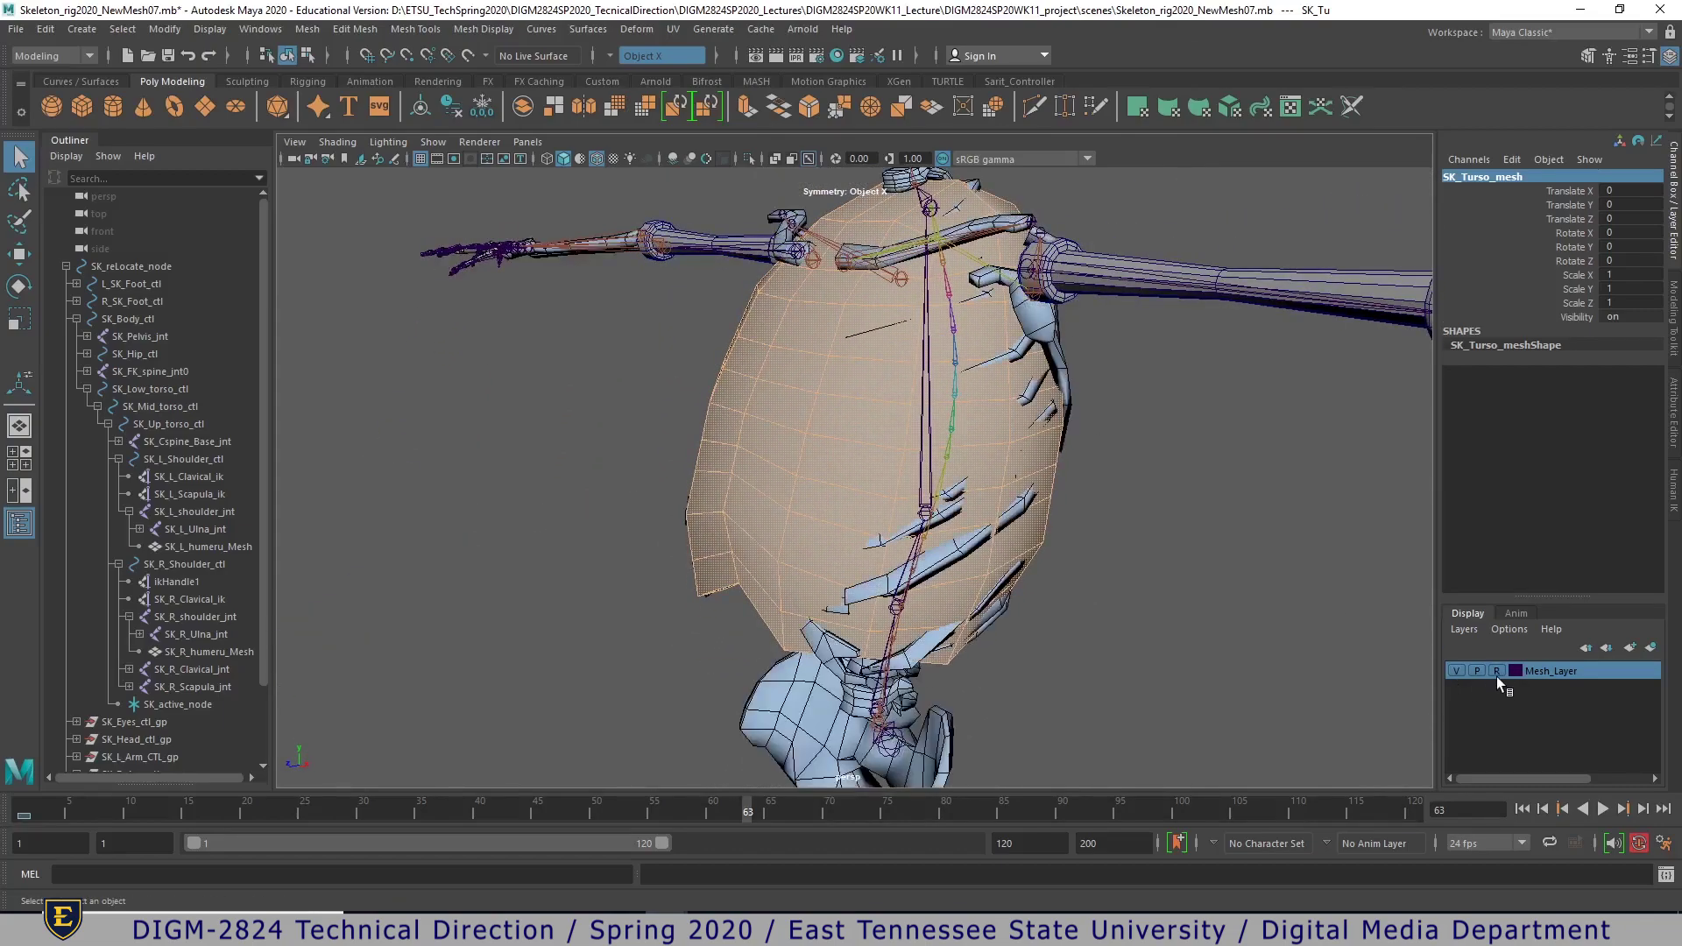
{"action": "left_click", "coordinate": [1079, 440]}
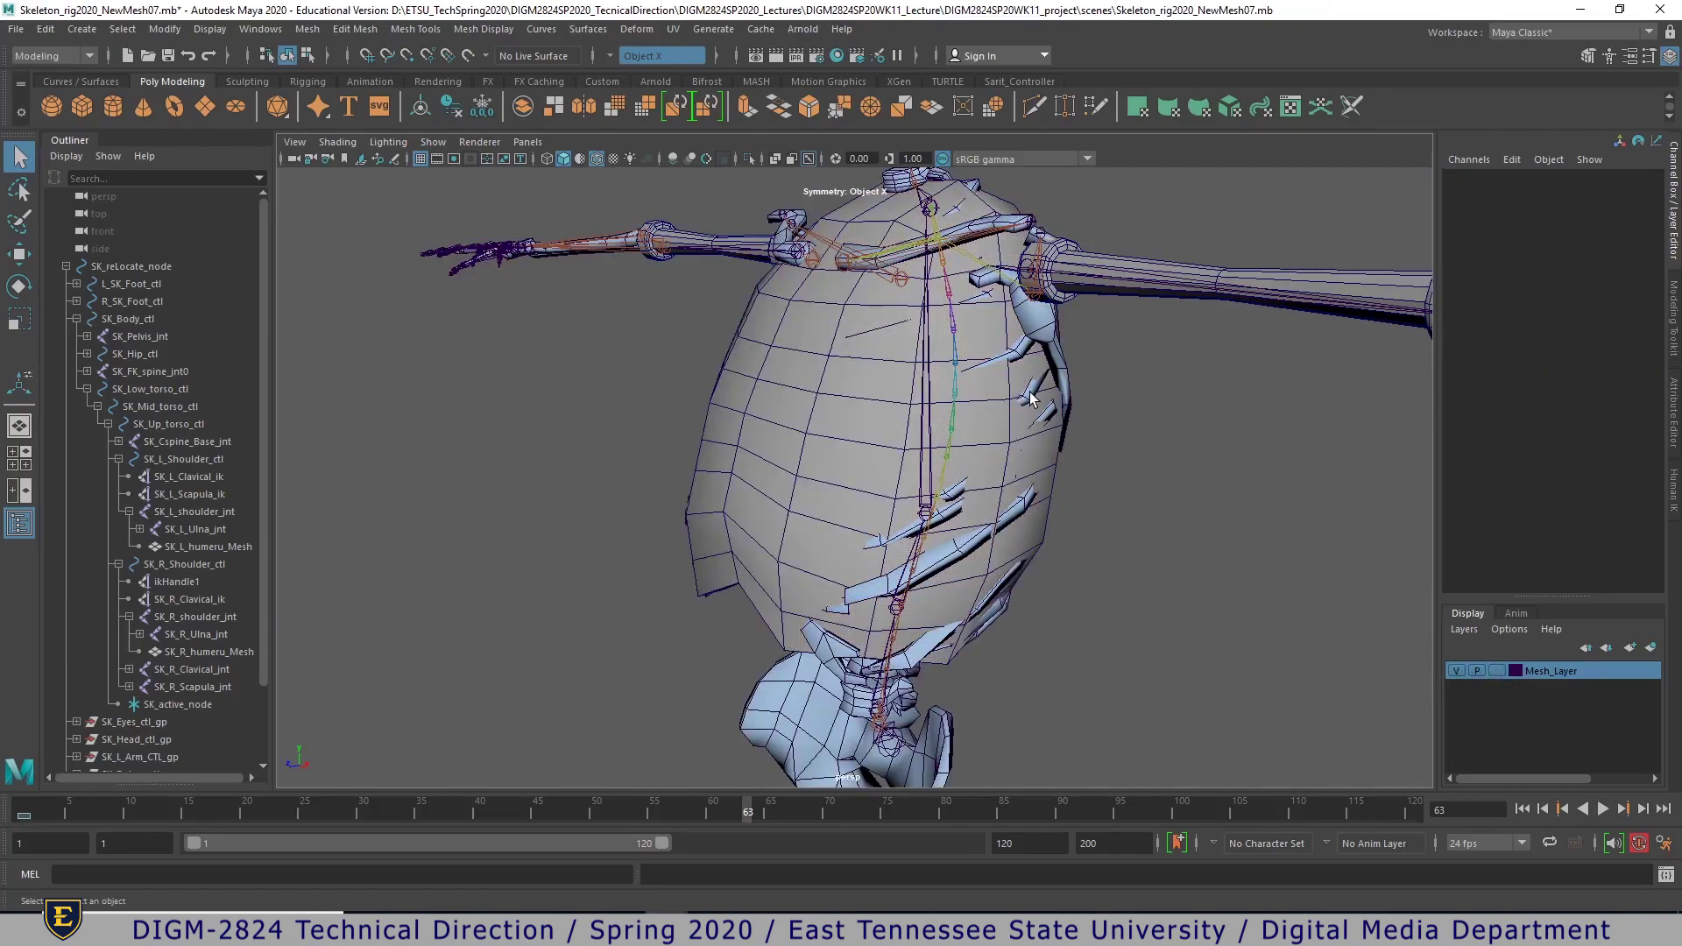
{"action": "key", "text": "4"}
{"action": "left_click_drag", "start_coordinate": [1060, 474], "coordinate": [1105, 469], "text": "alt"}
- Select the new SK_Turso_mesh shell as a whole object in the wireframe view
{"action": "left_click", "coordinate": [785, 604]}
{"action": "right_click_drag", "start_coordinate": [798, 445], "coordinate": [902, 501]}
{"action": "right_click_drag", "start_coordinate": [793, 490], "coordinate": [841, 459]}
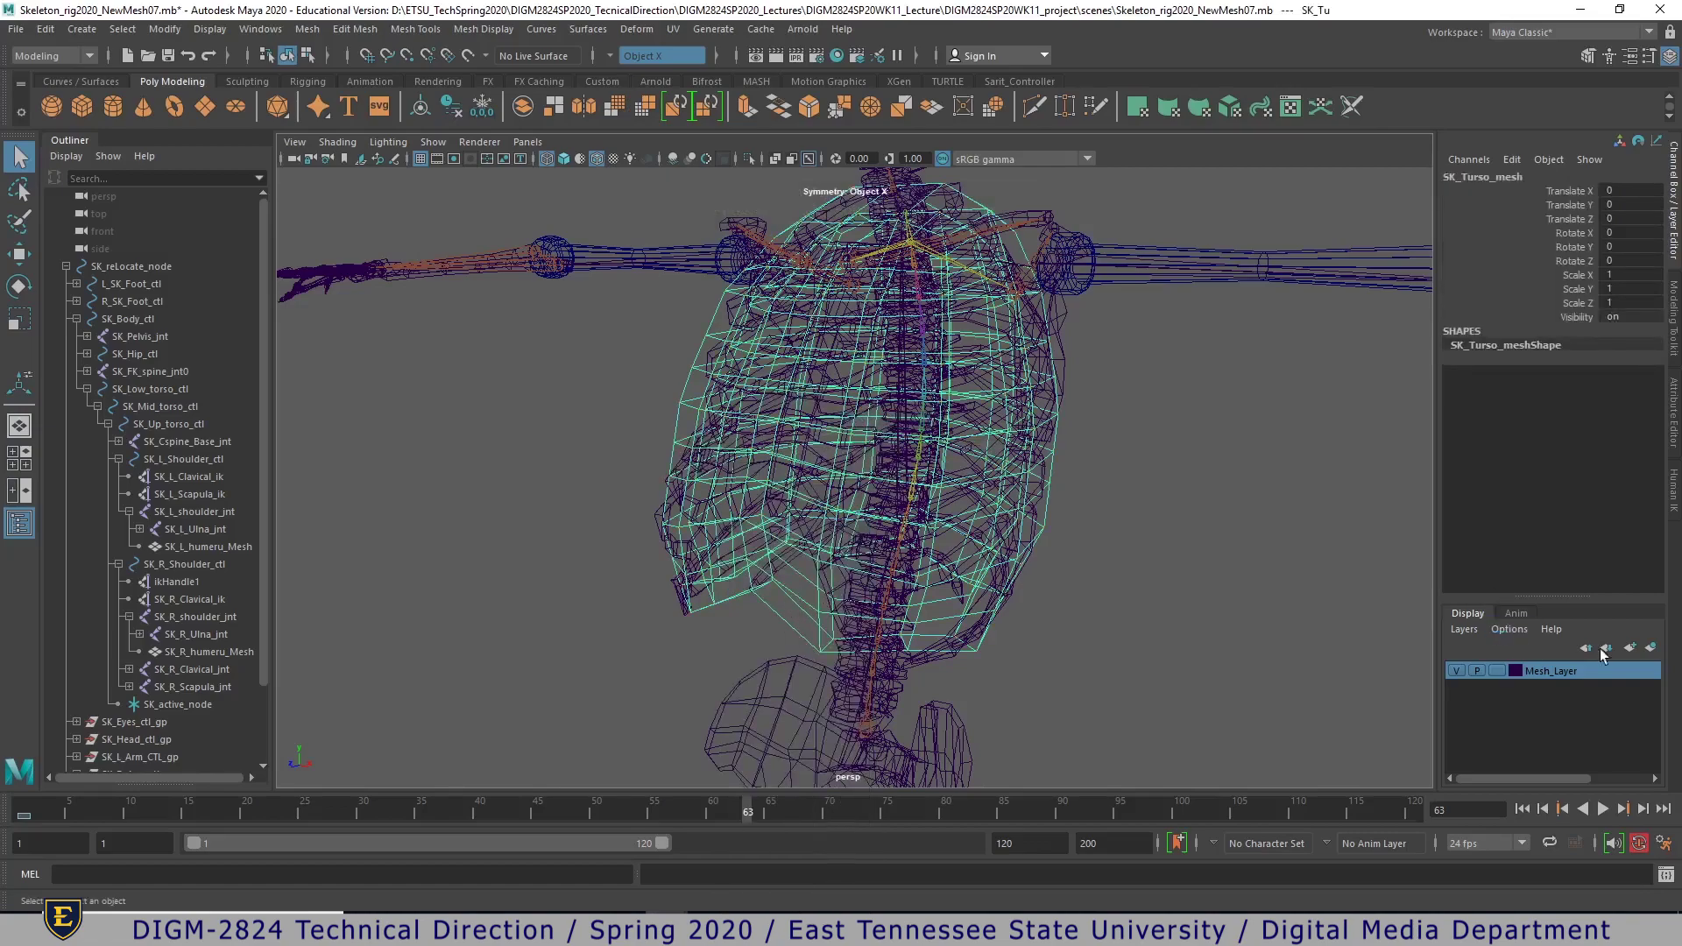
- Create a new display layer containing the SK_Turso_mesh shell and hide that layer
{"action": "left_click", "coordinate": [1650, 647]}
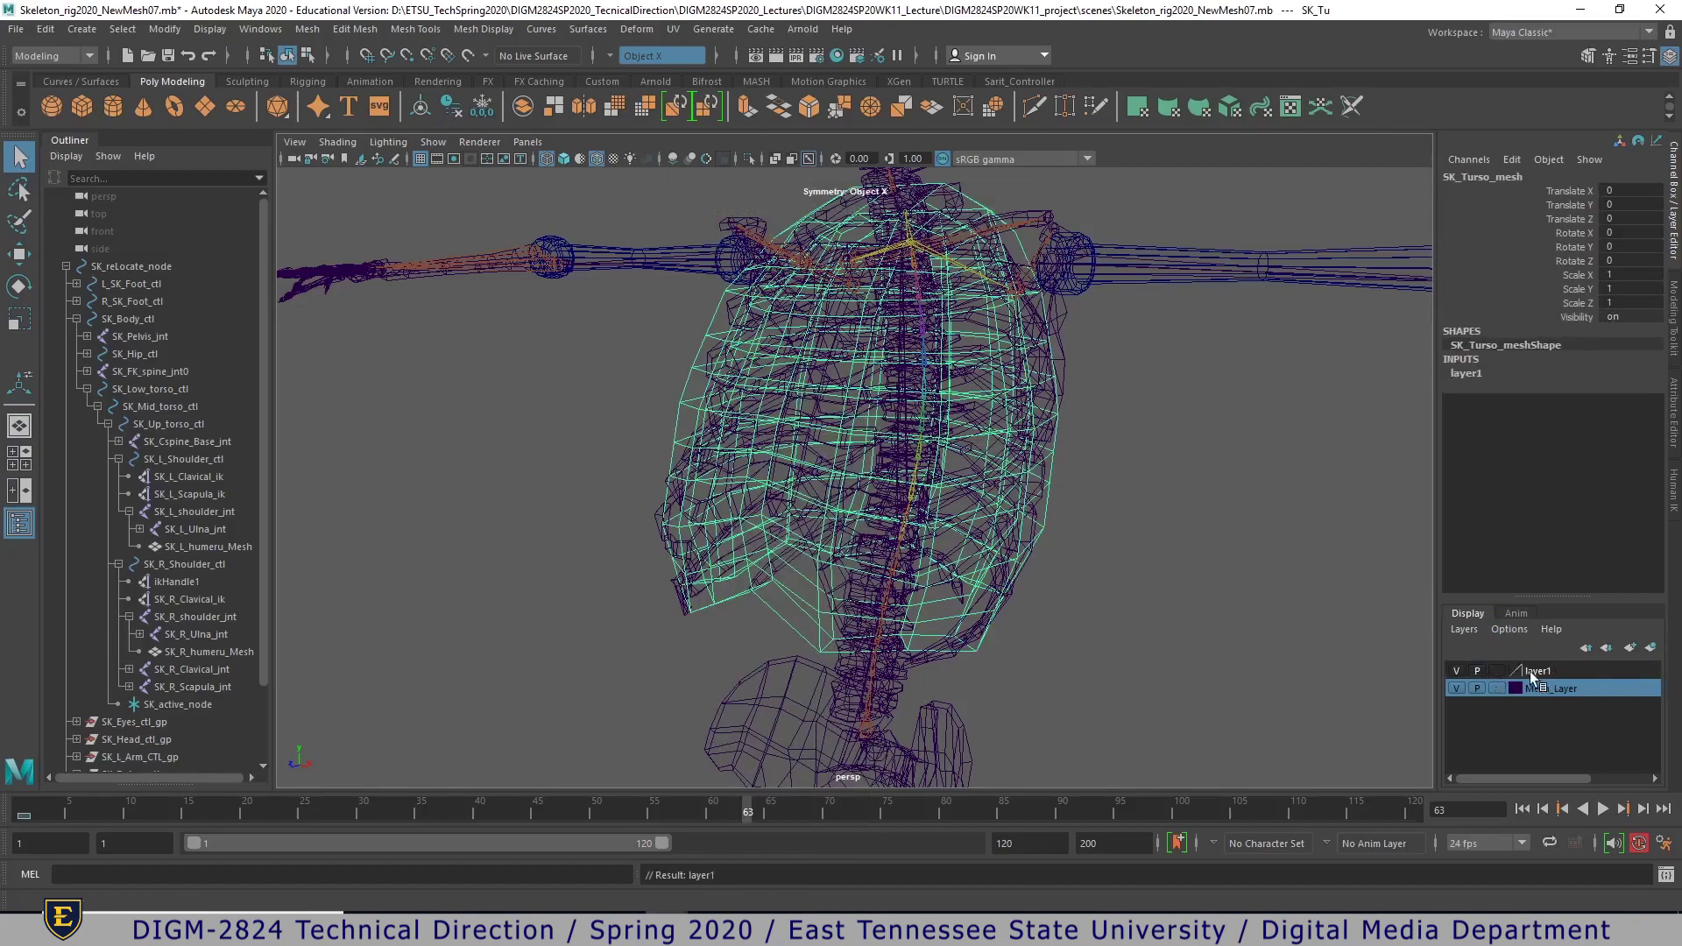
{"action": "left_click", "coordinate": [1456, 671]}
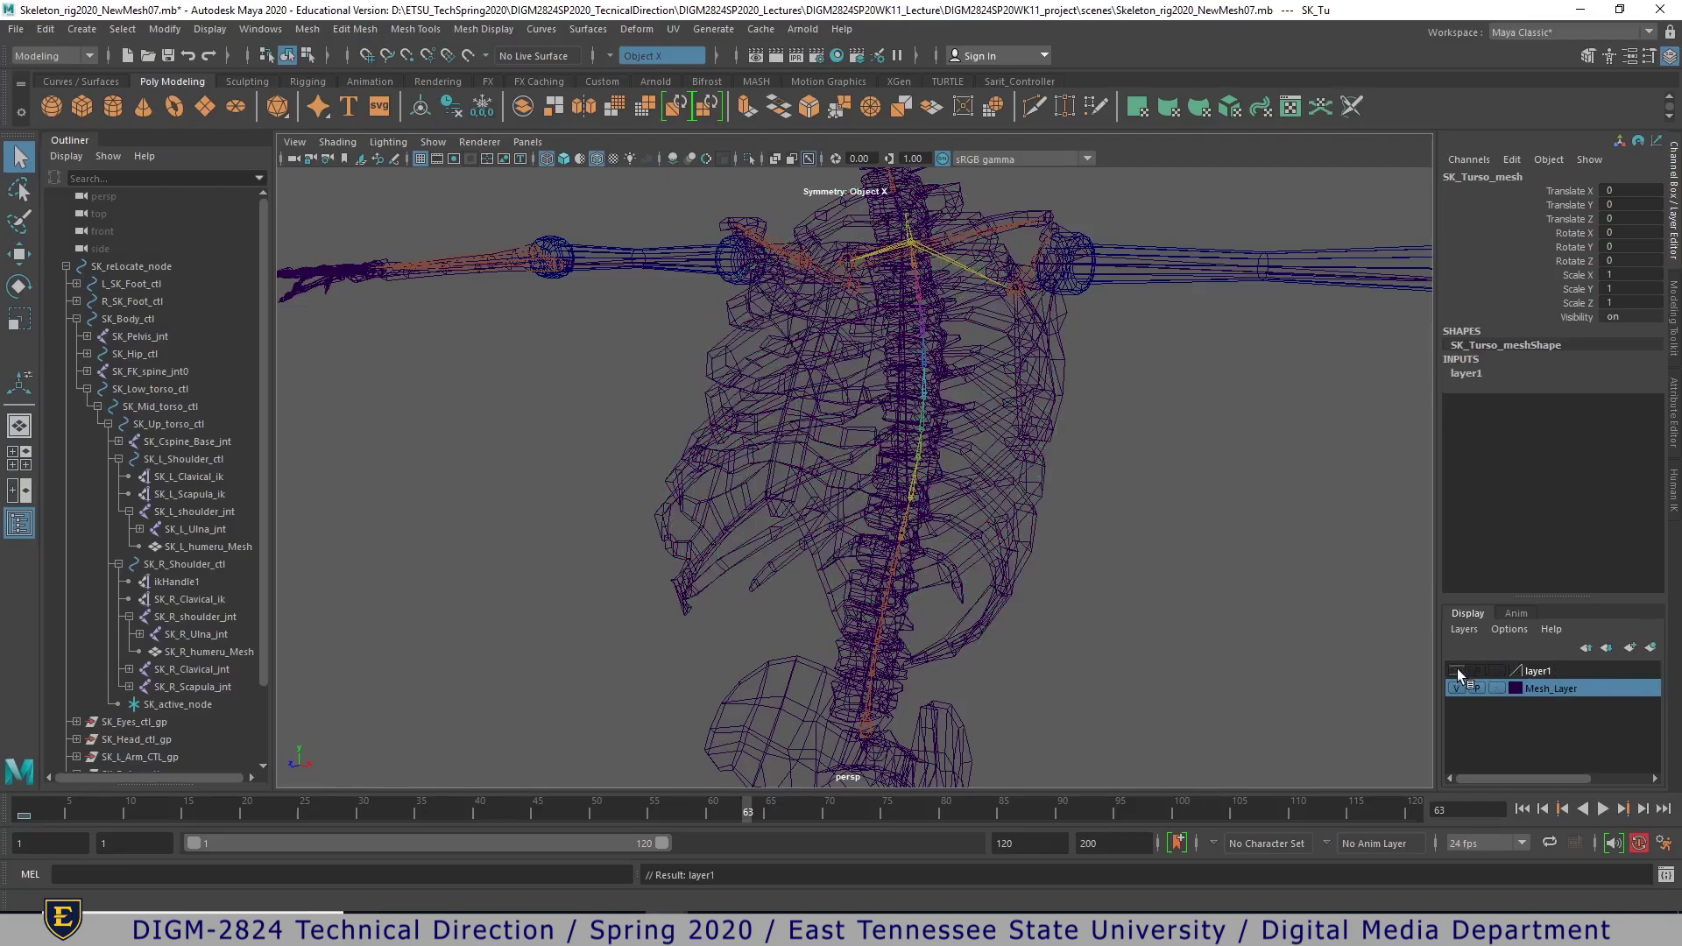
- Delete the original individual middle and lower rib meshes on the skeleton's left side, keeping the scapula
{"action": "left_click_drag", "start_coordinate": [1106, 502], "coordinate": [1016, 534], "text": "alt"}
{"action": "key", "text": "Delete"}
{"action": "key", "text": "Delete"}
{"action": "key", "text": "Delete"}
{"action": "key", "text": "Delete"}
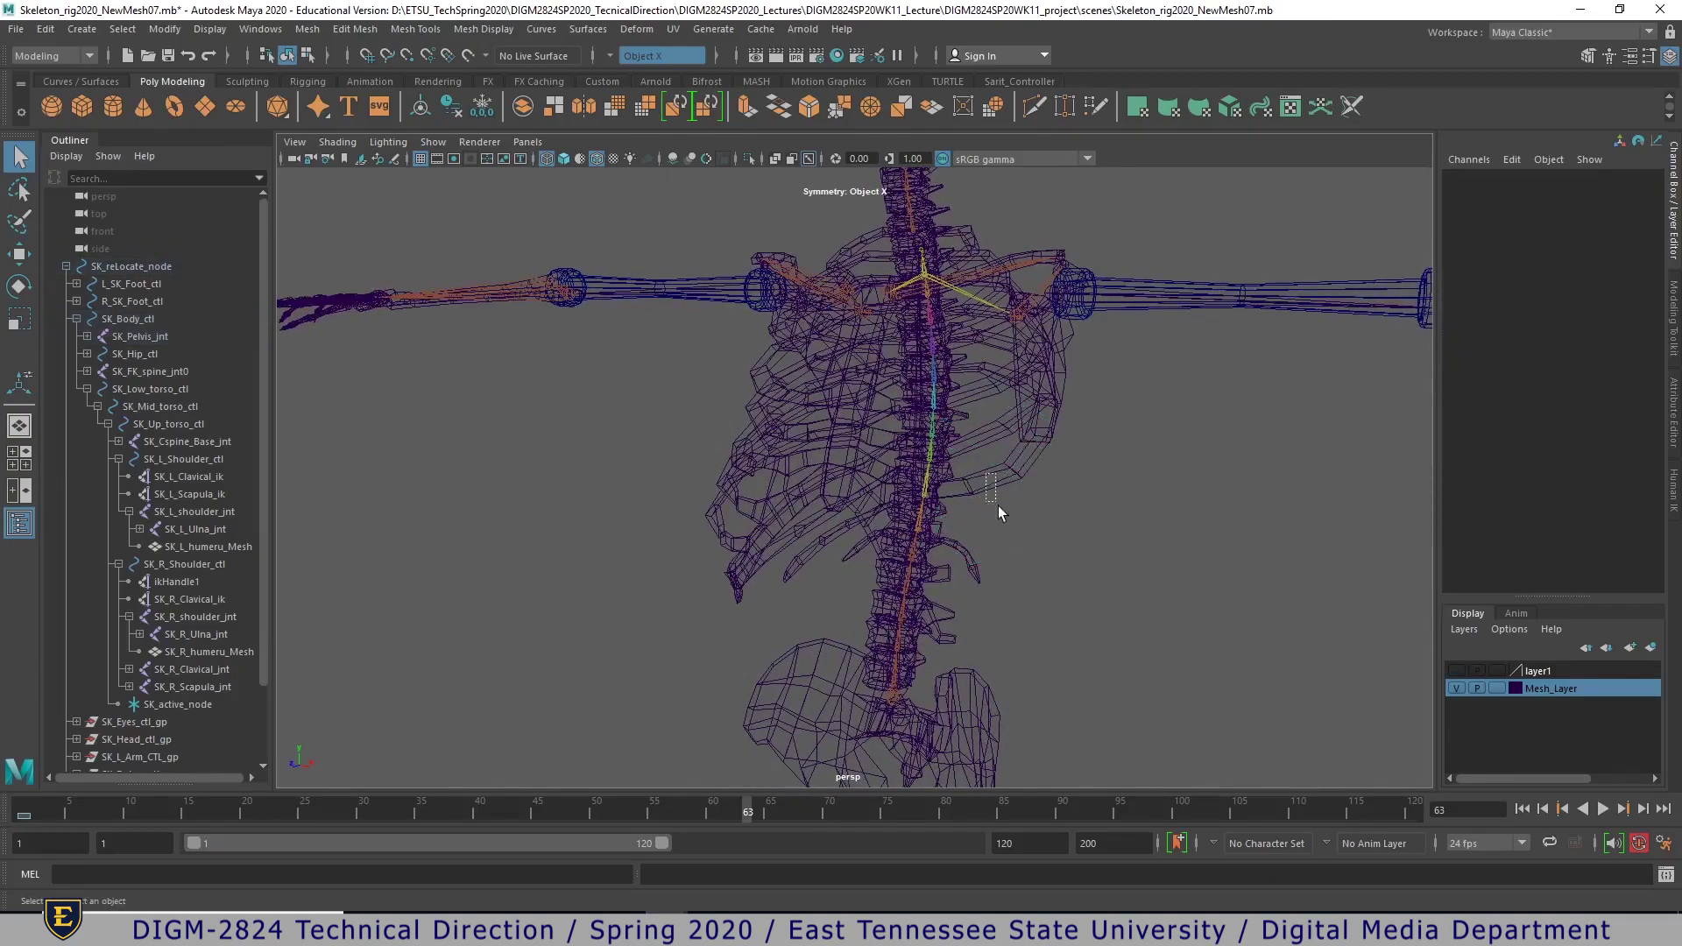
{"action": "left_click", "coordinate": [993, 473]}
{"action": "key", "text": "Delete"}
{"action": "left_click", "coordinate": [979, 425]}
{"action": "key", "text": "Delete"}
{"action": "left_click", "coordinate": [979, 369]}
{"action": "key", "text": "Delete"}
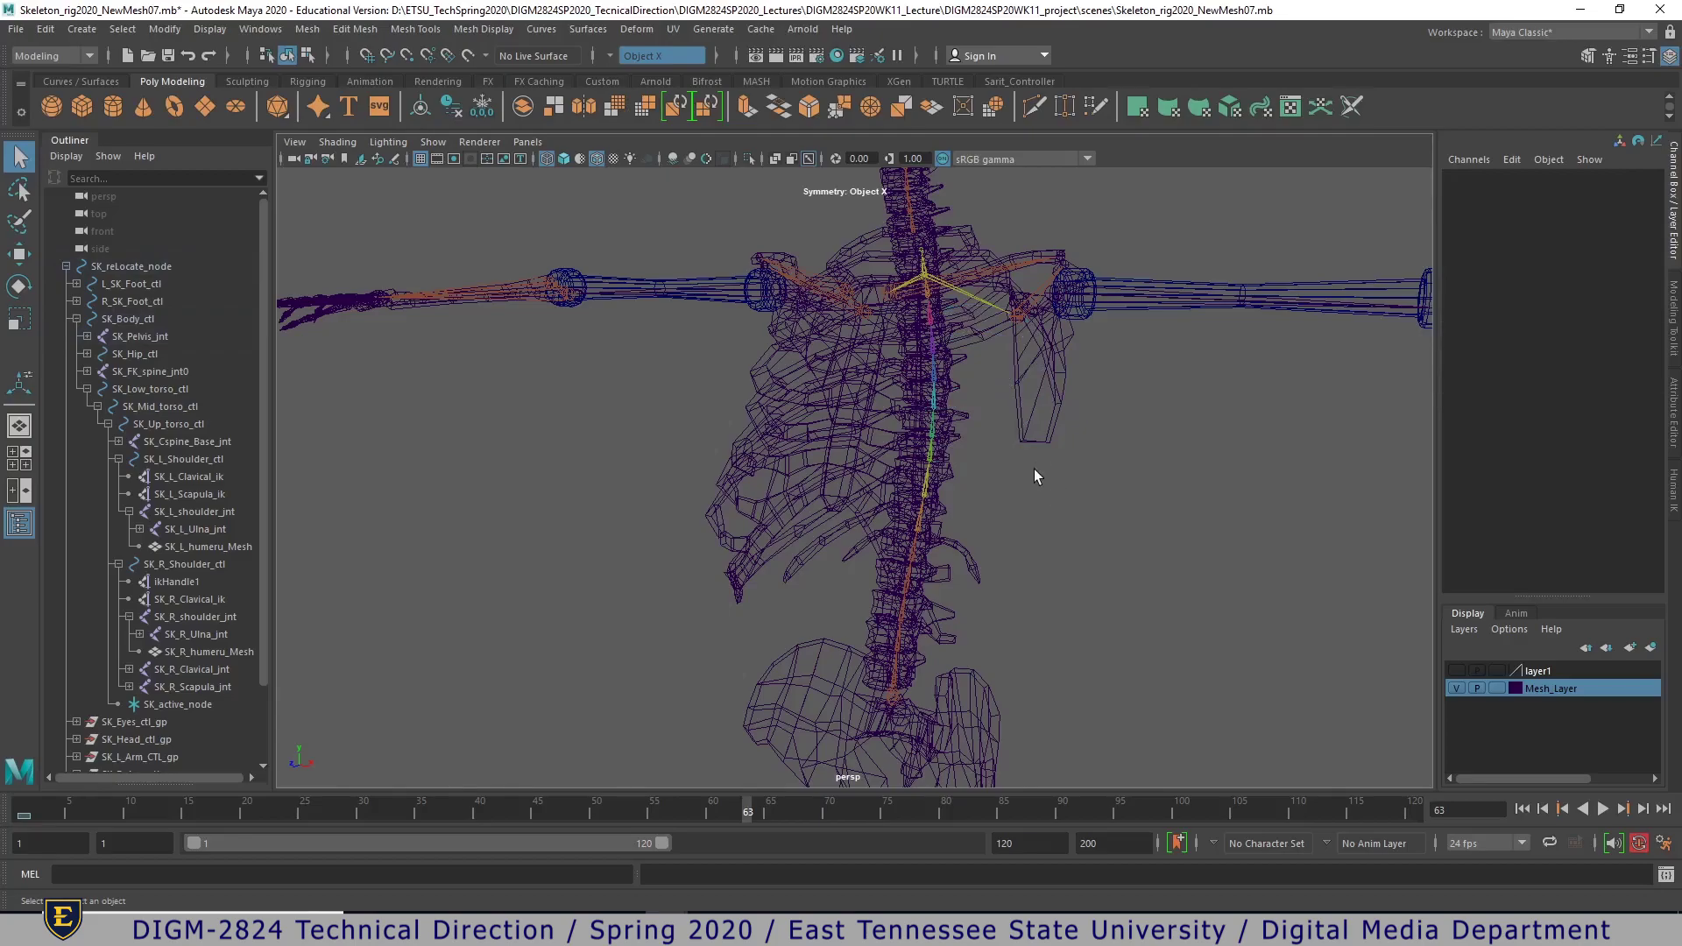
- Switch to shaded display and delete the original middle and lower rib meshes on the skeleton's right side
{"action": "key", "text": "5"}
{"action": "left_click_drag", "start_coordinate": [1034, 490], "coordinate": [1026, 499], "text": "alt"}
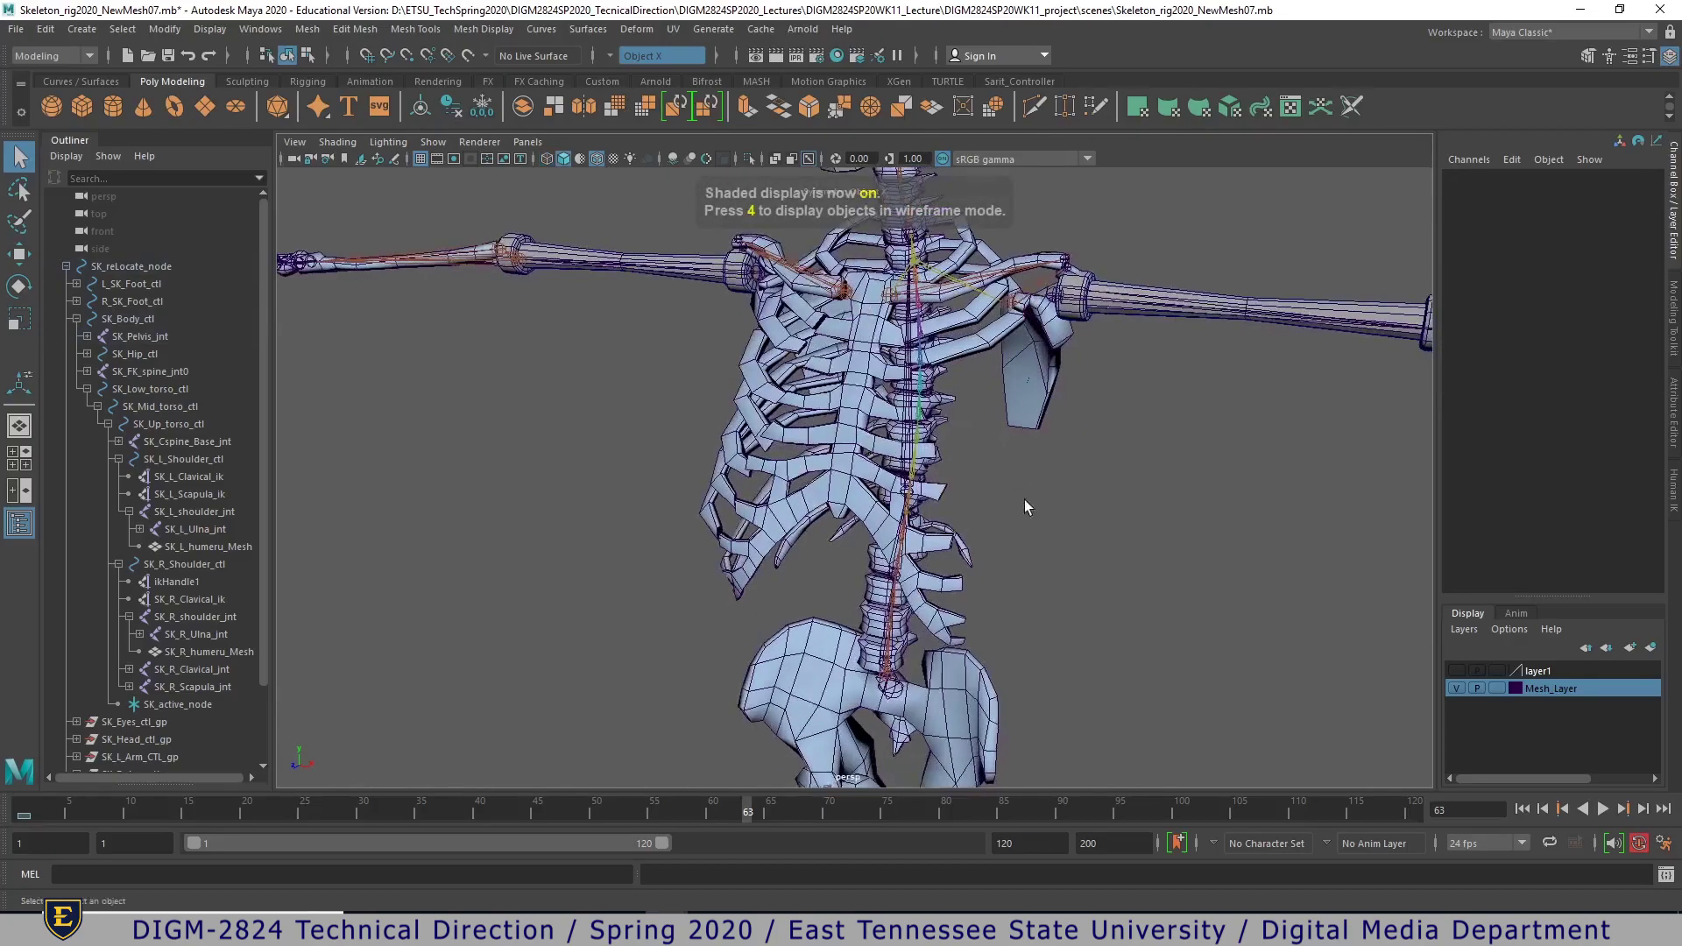
{"action": "left_click", "coordinate": [857, 506]}
{"action": "left_click_drag", "start_coordinate": [857, 506], "coordinate": [728, 499], "text": "alt"}
{"action": "left_click_drag", "start_coordinate": [746, 395], "coordinate": [727, 625]}
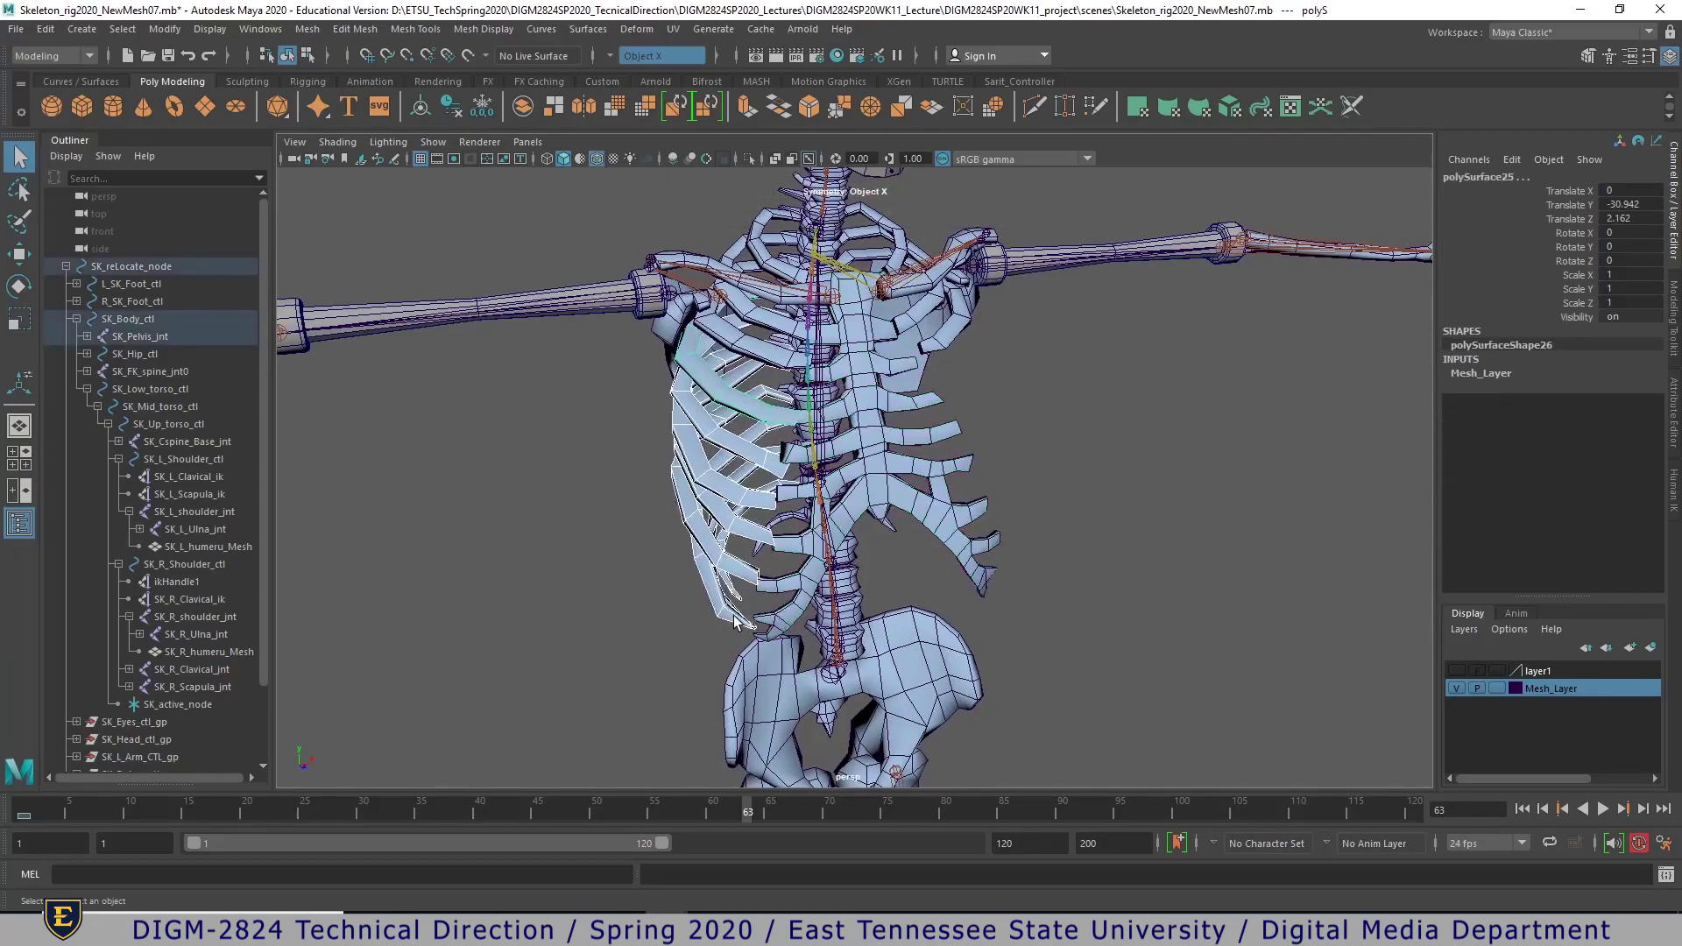
{"action": "key", "text": "Delete"}
- Delete the two remaining short floating ribs, one on each side of the lower spine
{"action": "left_click_drag", "start_coordinate": [734, 620], "coordinate": [760, 555], "text": "alt"}
{"action": "left_click", "coordinate": [732, 574]}
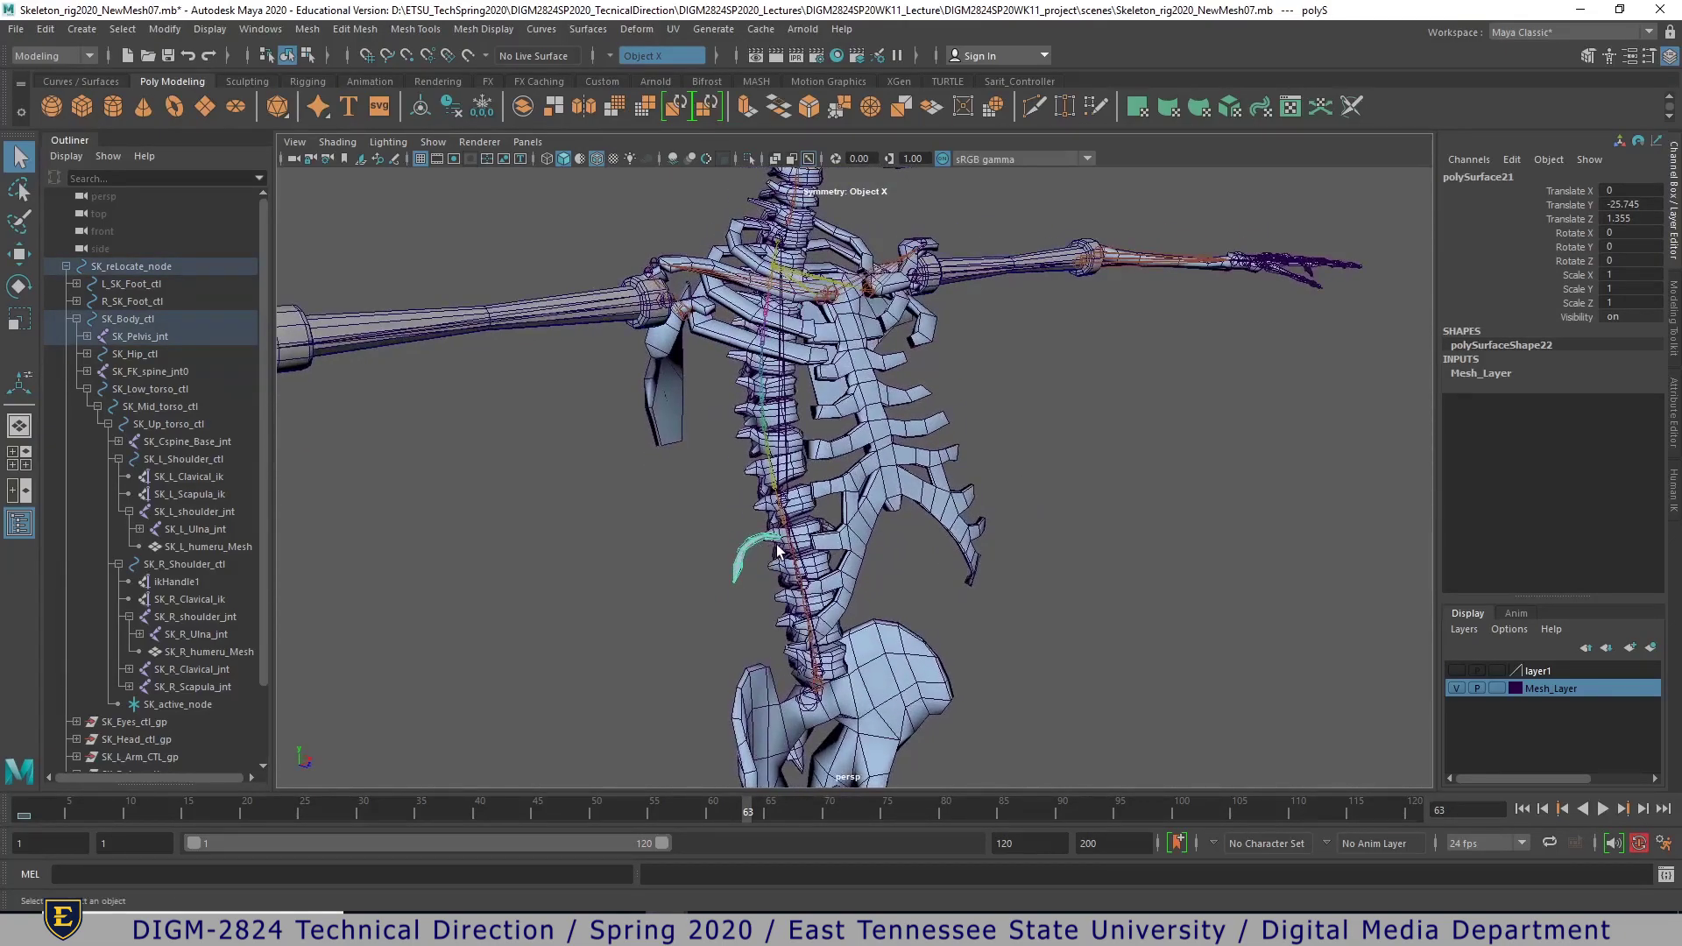
{"action": "key", "text": "Delete"}
{"action": "left_click_drag", "start_coordinate": [958, 599], "coordinate": [822, 601], "text": "alt"}
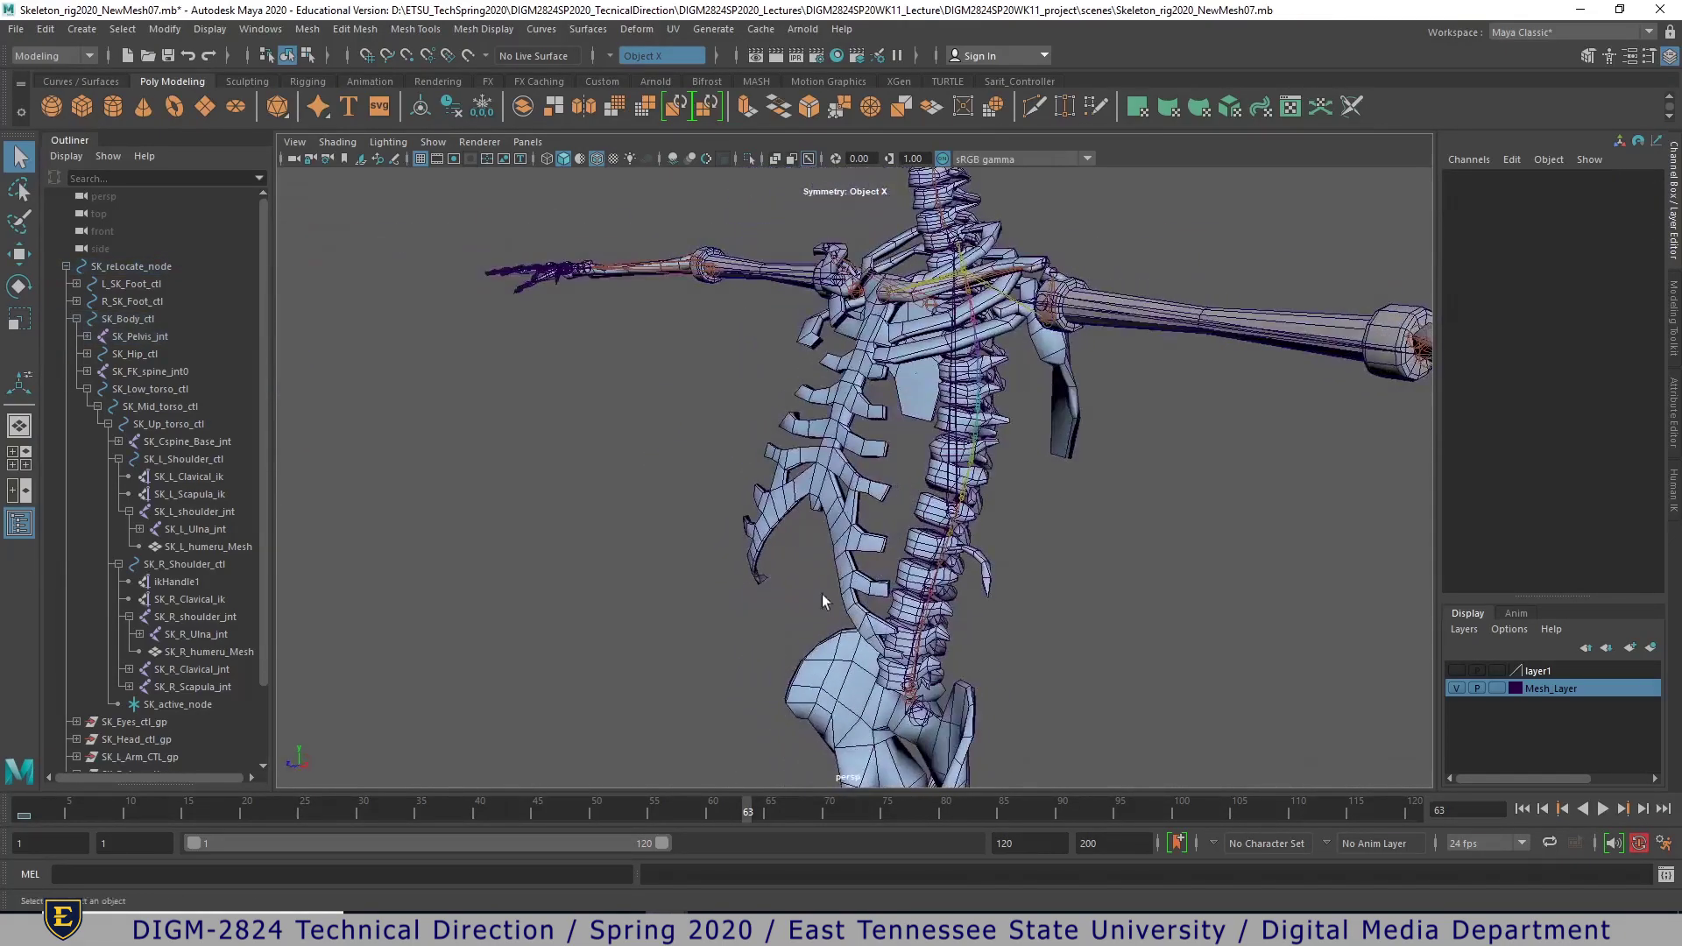
{"action": "left_click", "coordinate": [995, 571]}
{"action": "key", "text": "Delete"}
- Delete the remaining upper rib meshes around both clavicles, keeping the scapulae and sternum
{"action": "left_click_drag", "start_coordinate": [1064, 433], "coordinate": [837, 512], "text": "alt"}
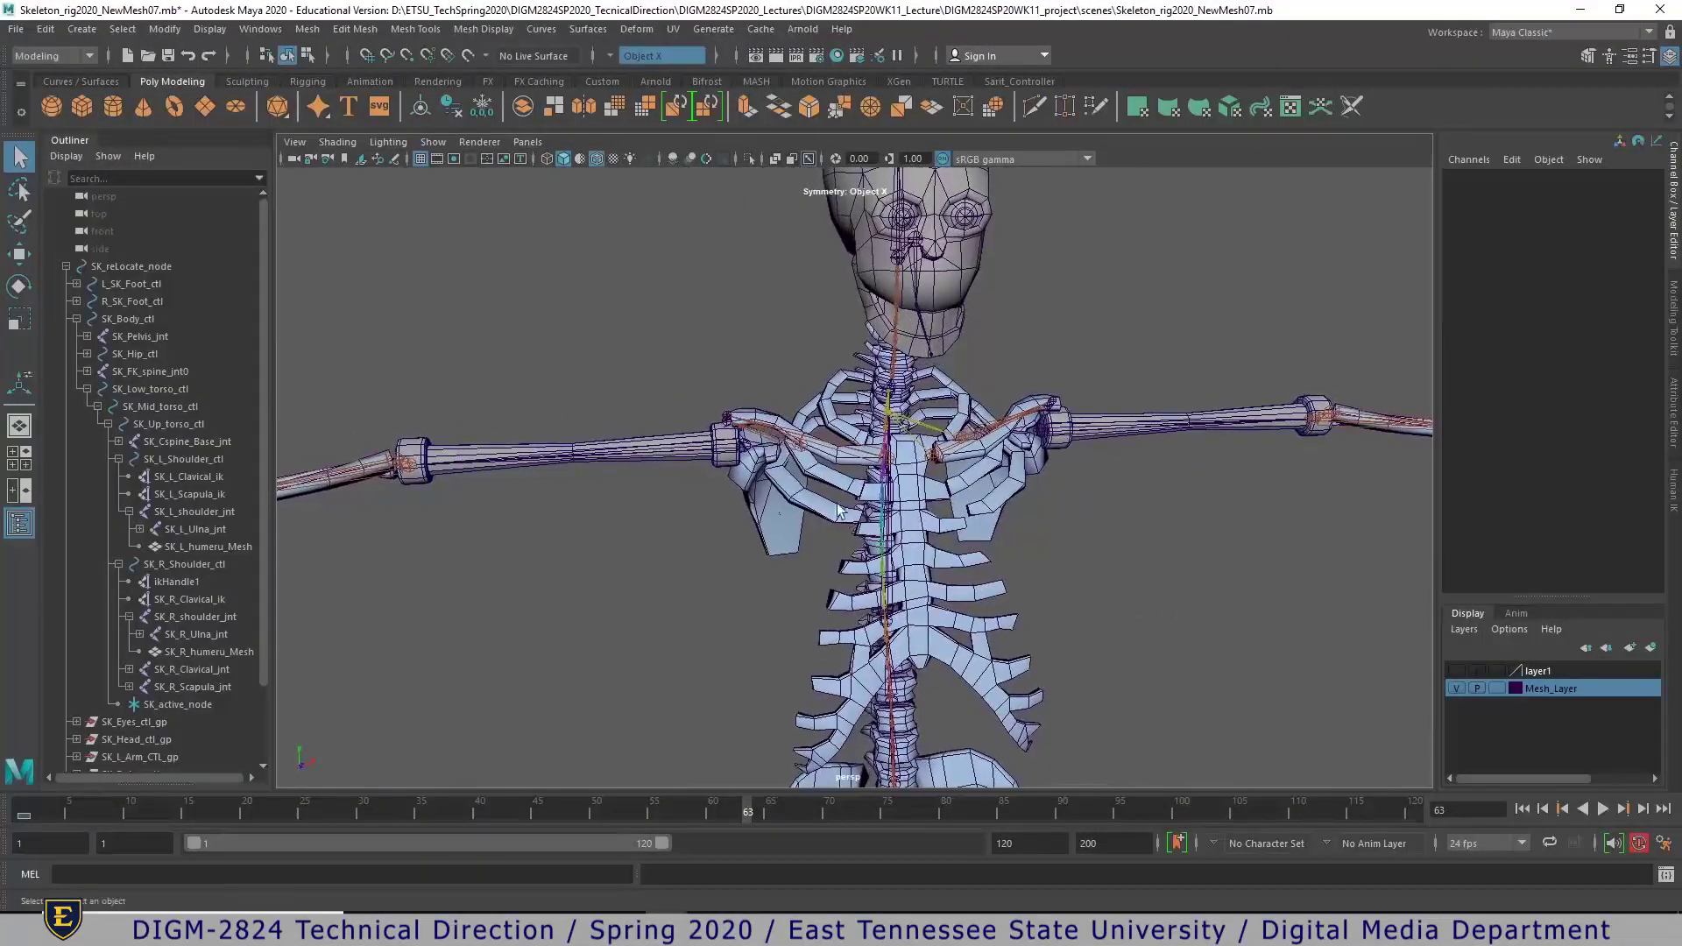
{"action": "left_click", "coordinate": [836, 410]}
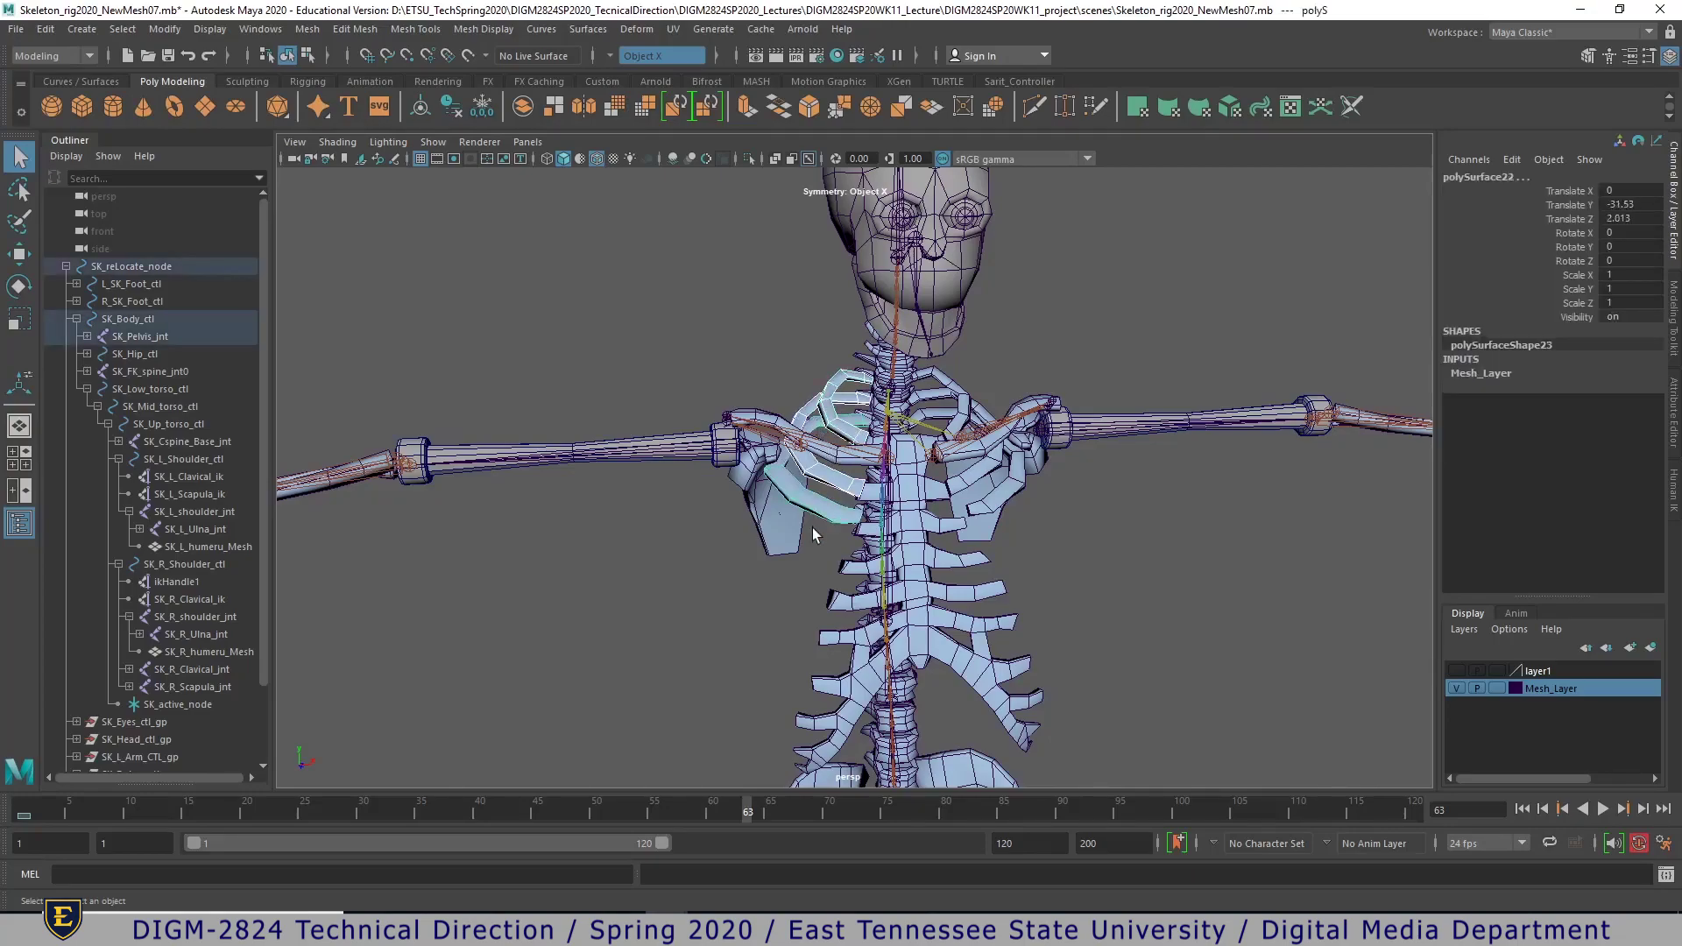
{"action": "left_click", "coordinate": [1081, 550]}
{"action": "left_click", "coordinate": [981, 489]}
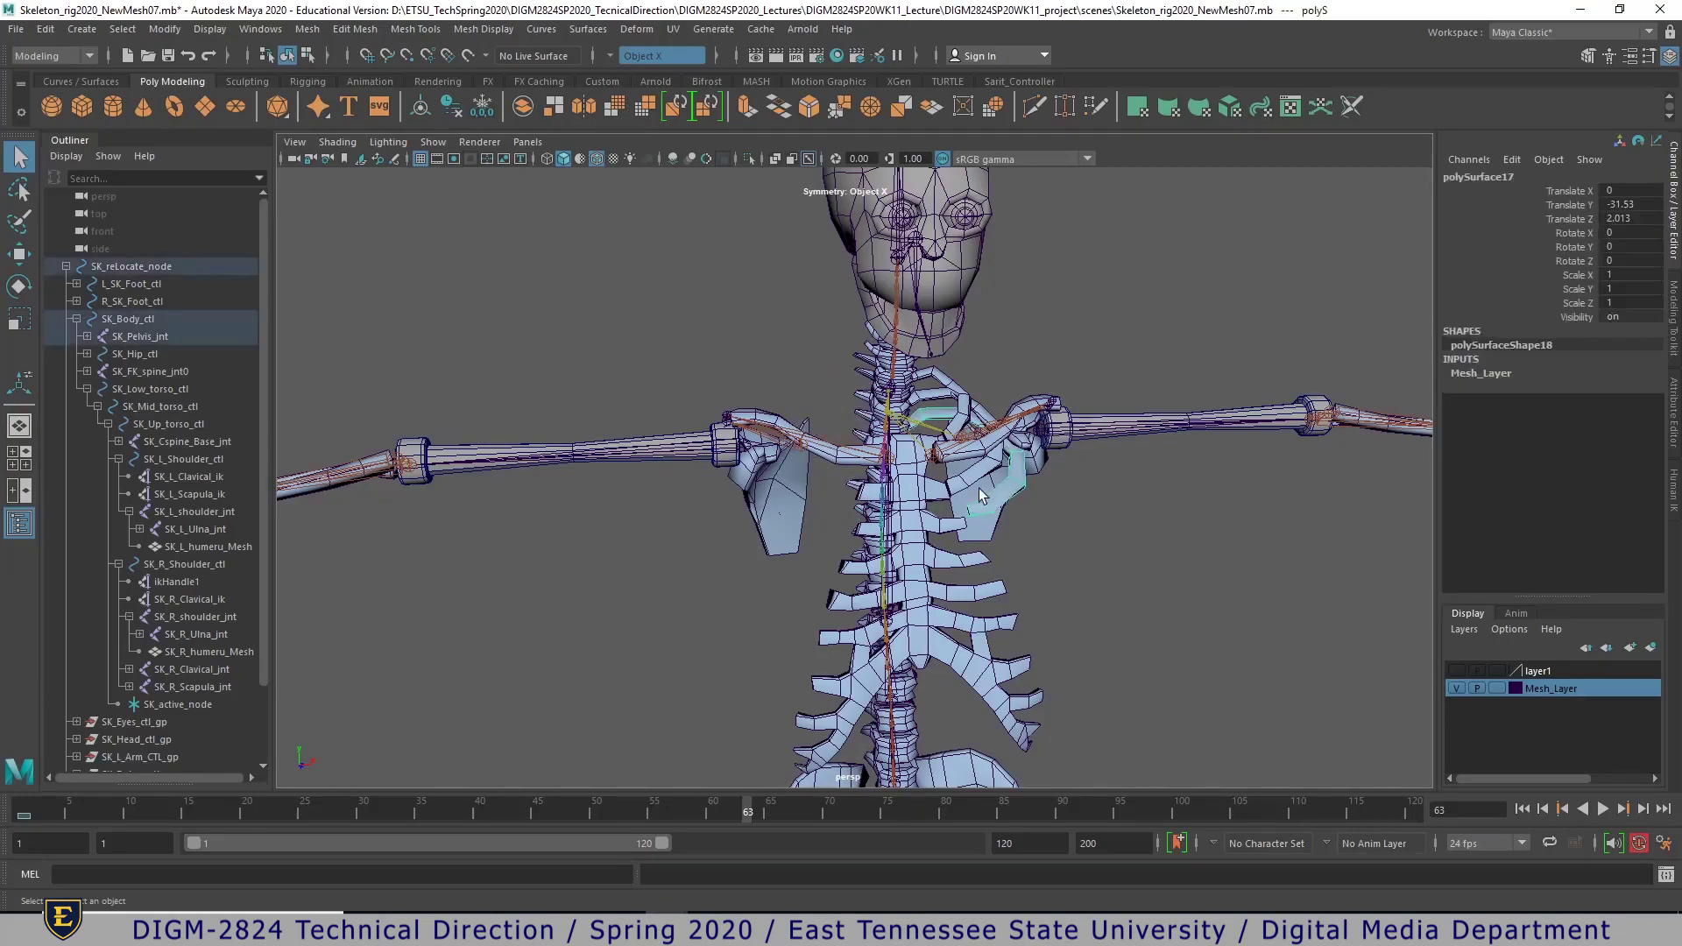
{"action": "left_click", "coordinate": [1039, 538]}
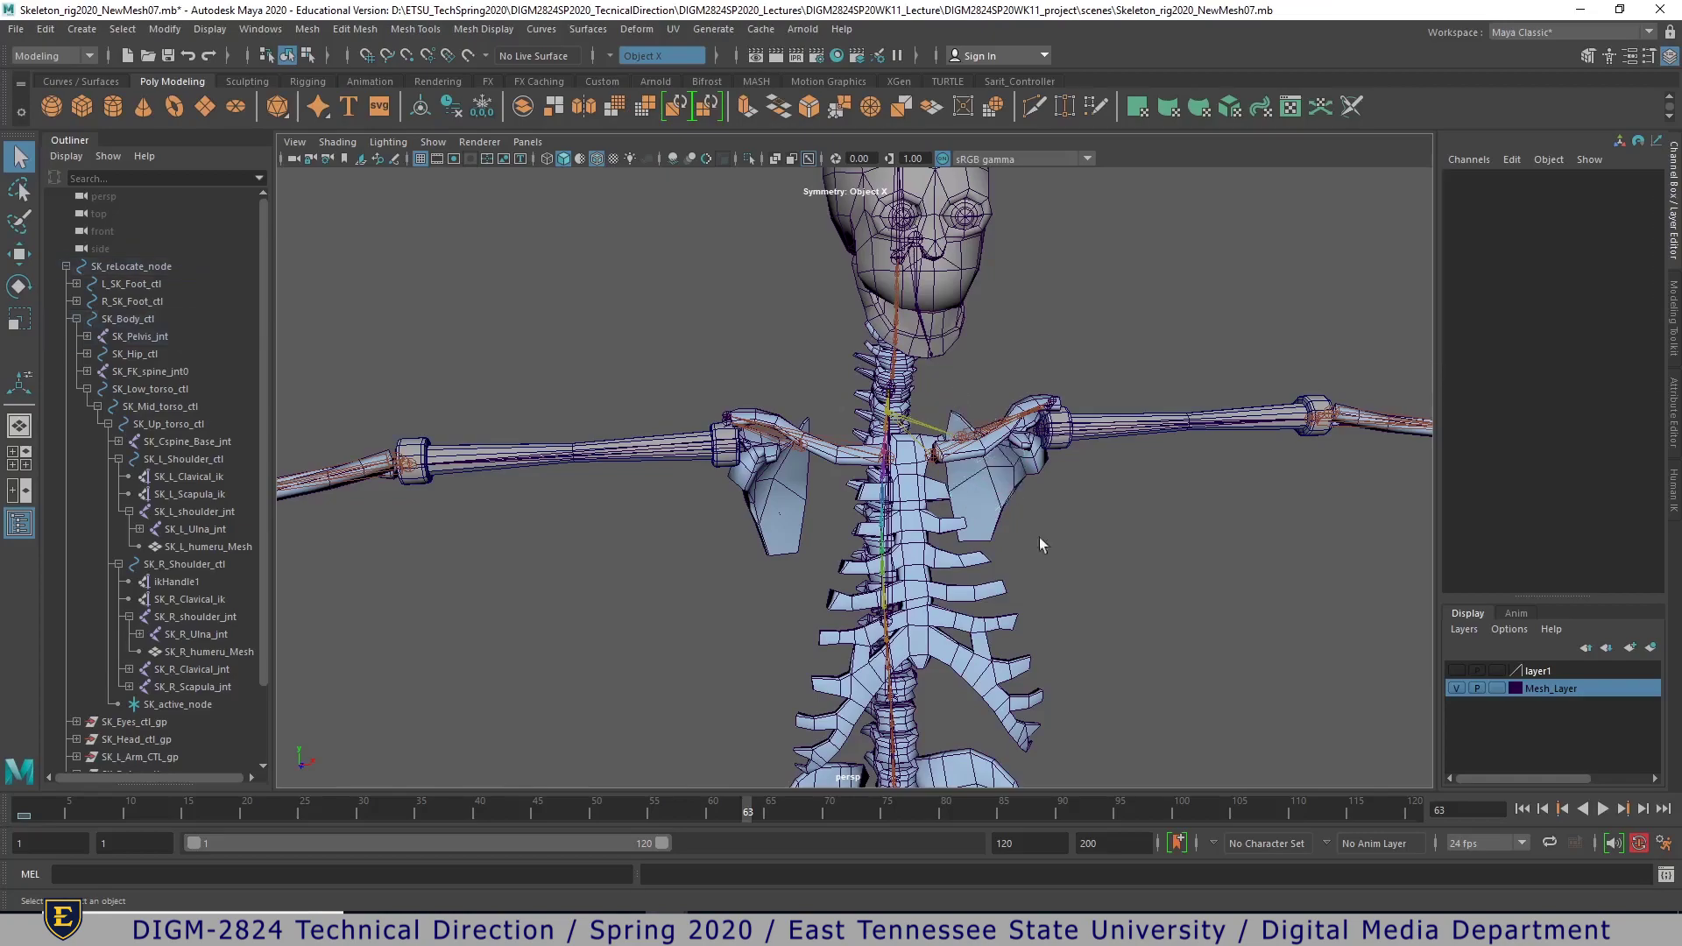
- Switch to the Rigging menu set, select the L_SK_hip_jnt joint and run Go to Bind Pose on the rig
{"action": "left_click_drag", "start_coordinate": [1081, 596], "coordinate": [1148, 594], "text": "alt"}
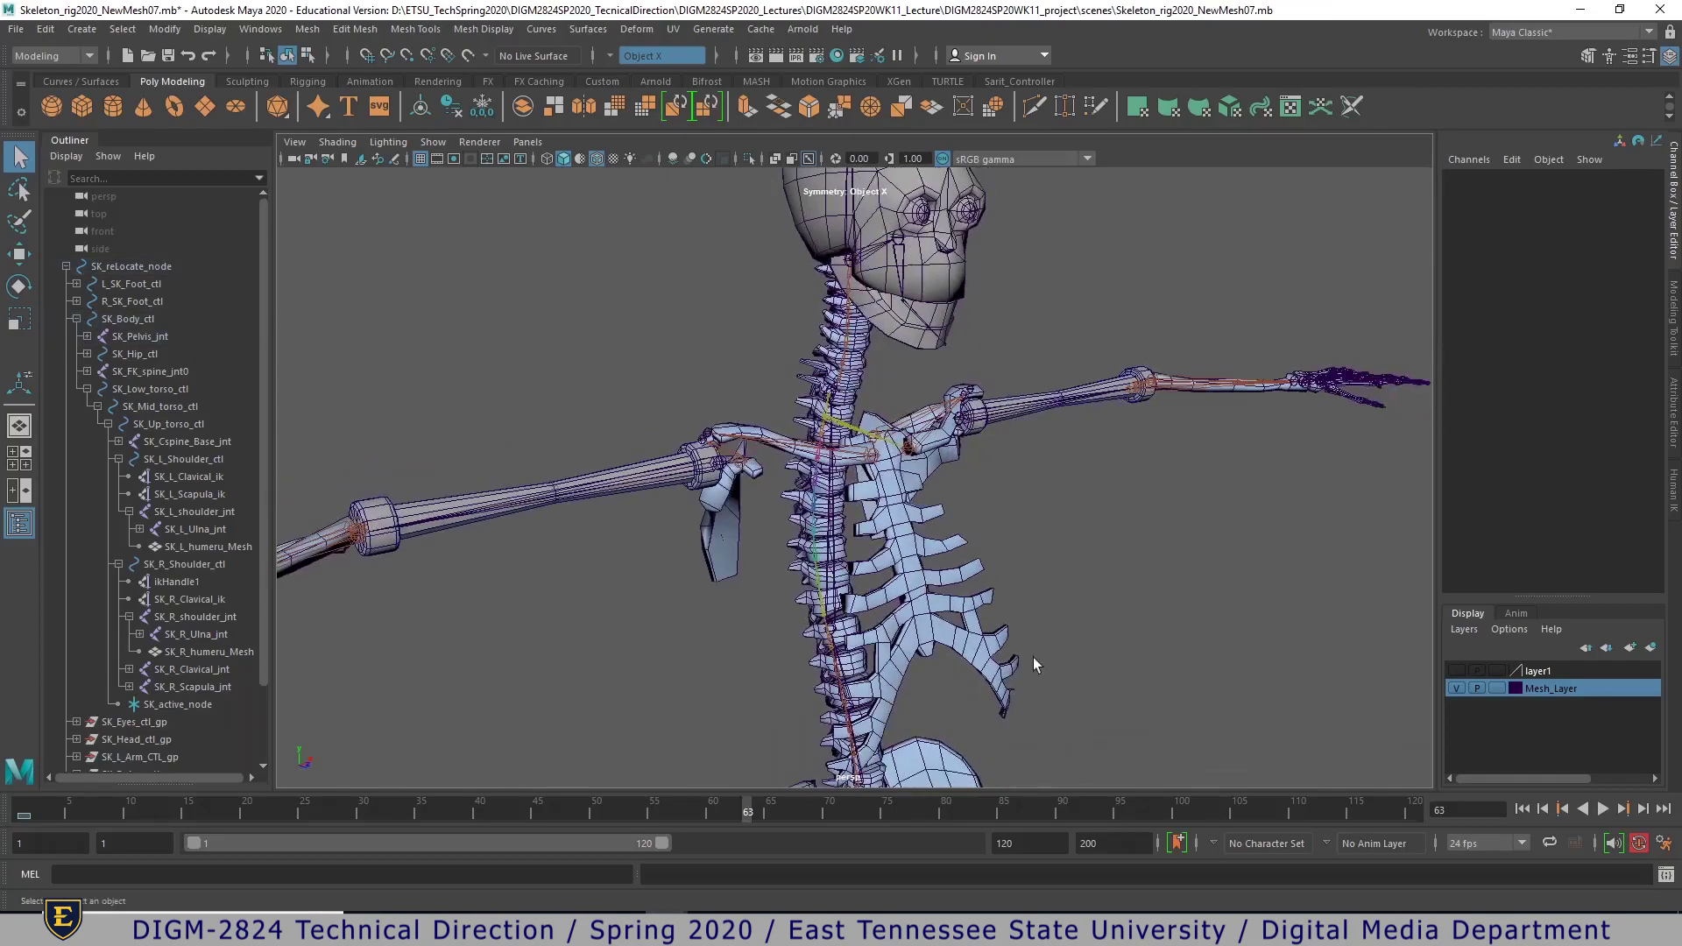
{"action": "left_click", "coordinate": [939, 646]}
{"action": "right_click_drag", "start_coordinate": [1065, 554], "coordinate": [944, 571], "text": "alt"}
{"action": "middle_click_drag", "start_coordinate": [1027, 695], "coordinate": [1032, 565], "text": "alt"}
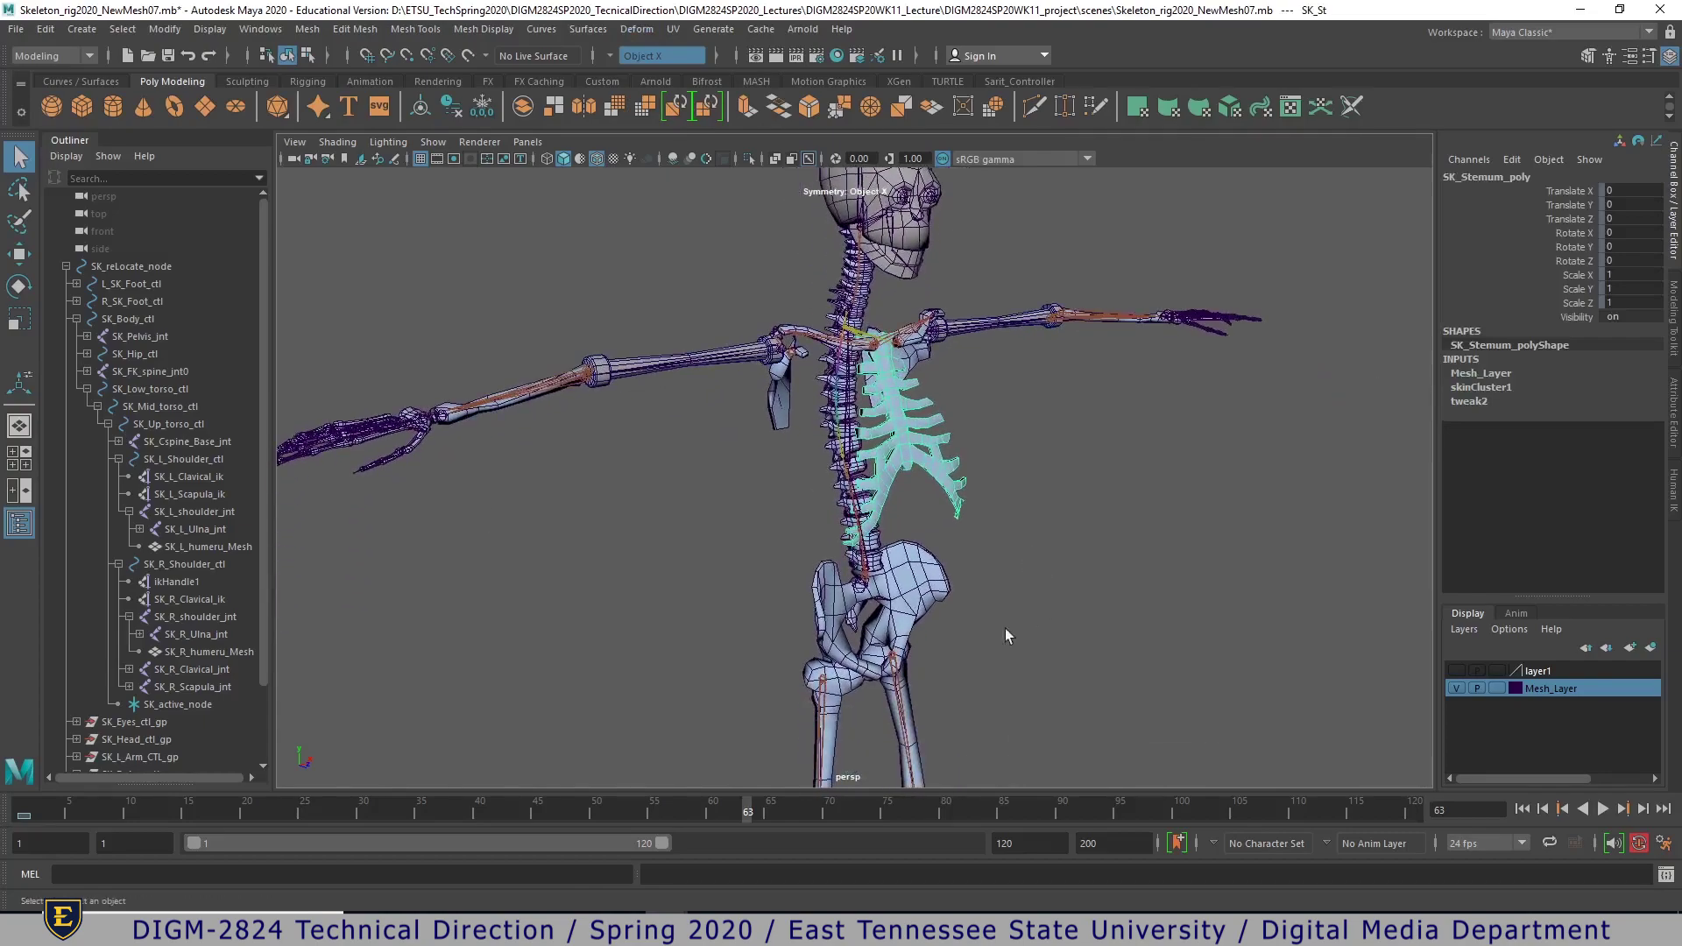
{"action": "left_click", "coordinate": [893, 663]}
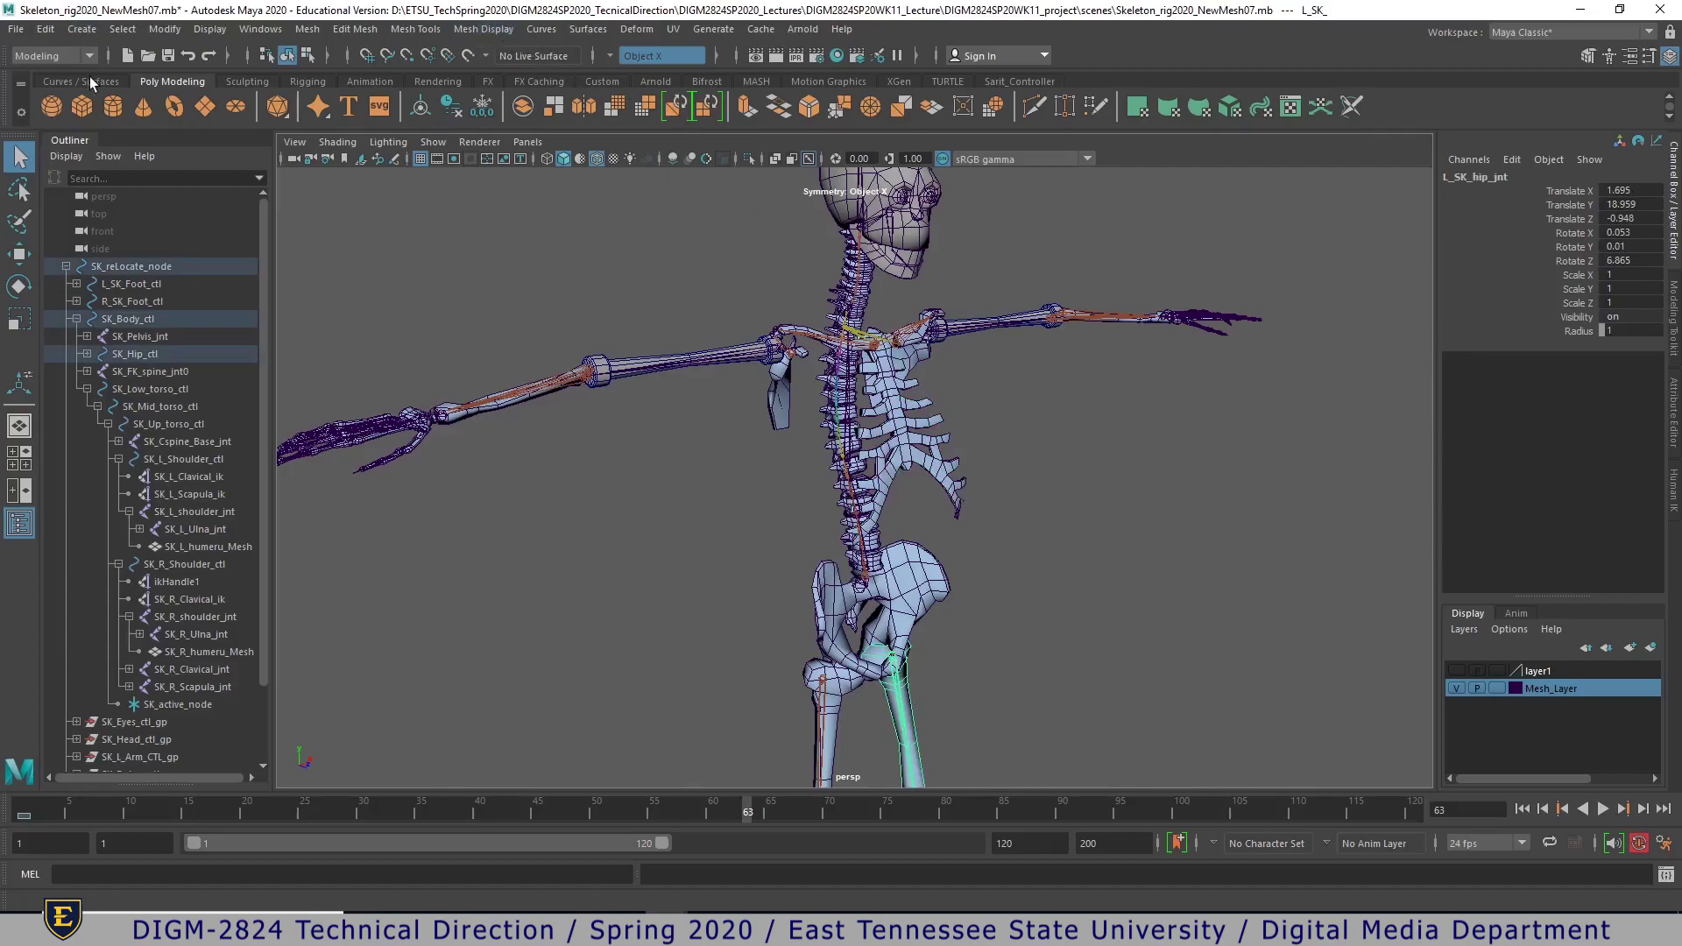
{"action": "left_click", "coordinate": [52, 56]}
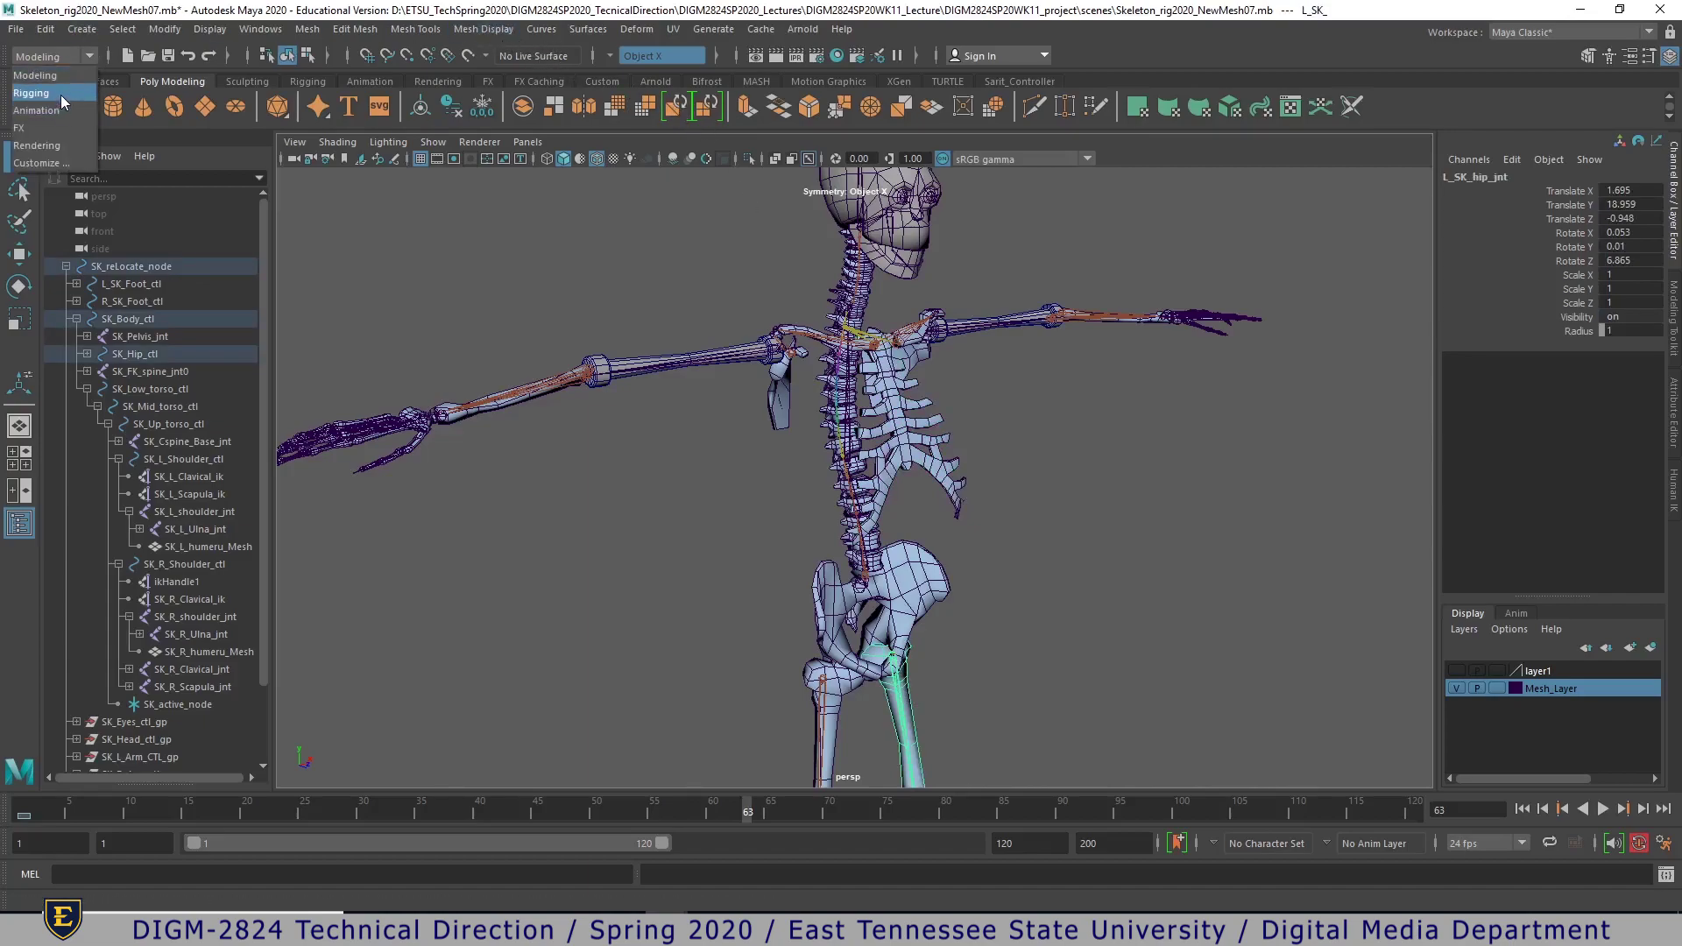
{"action": "left_click", "coordinate": [61, 92]}
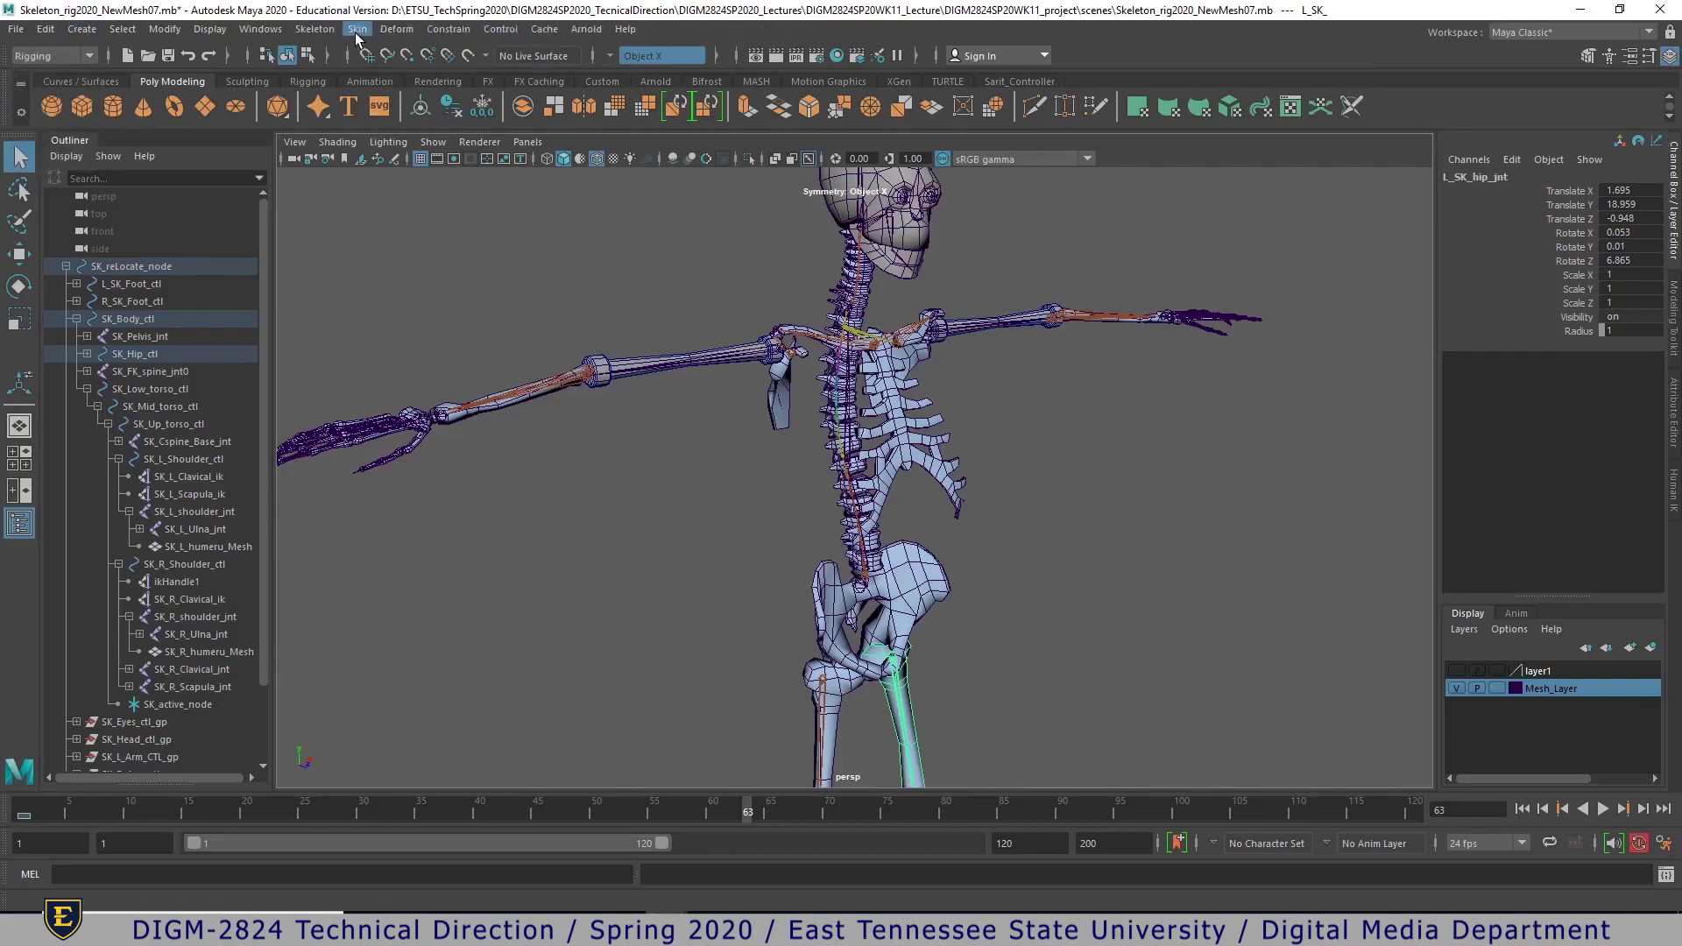
{"action": "left_click", "coordinate": [309, 30]}
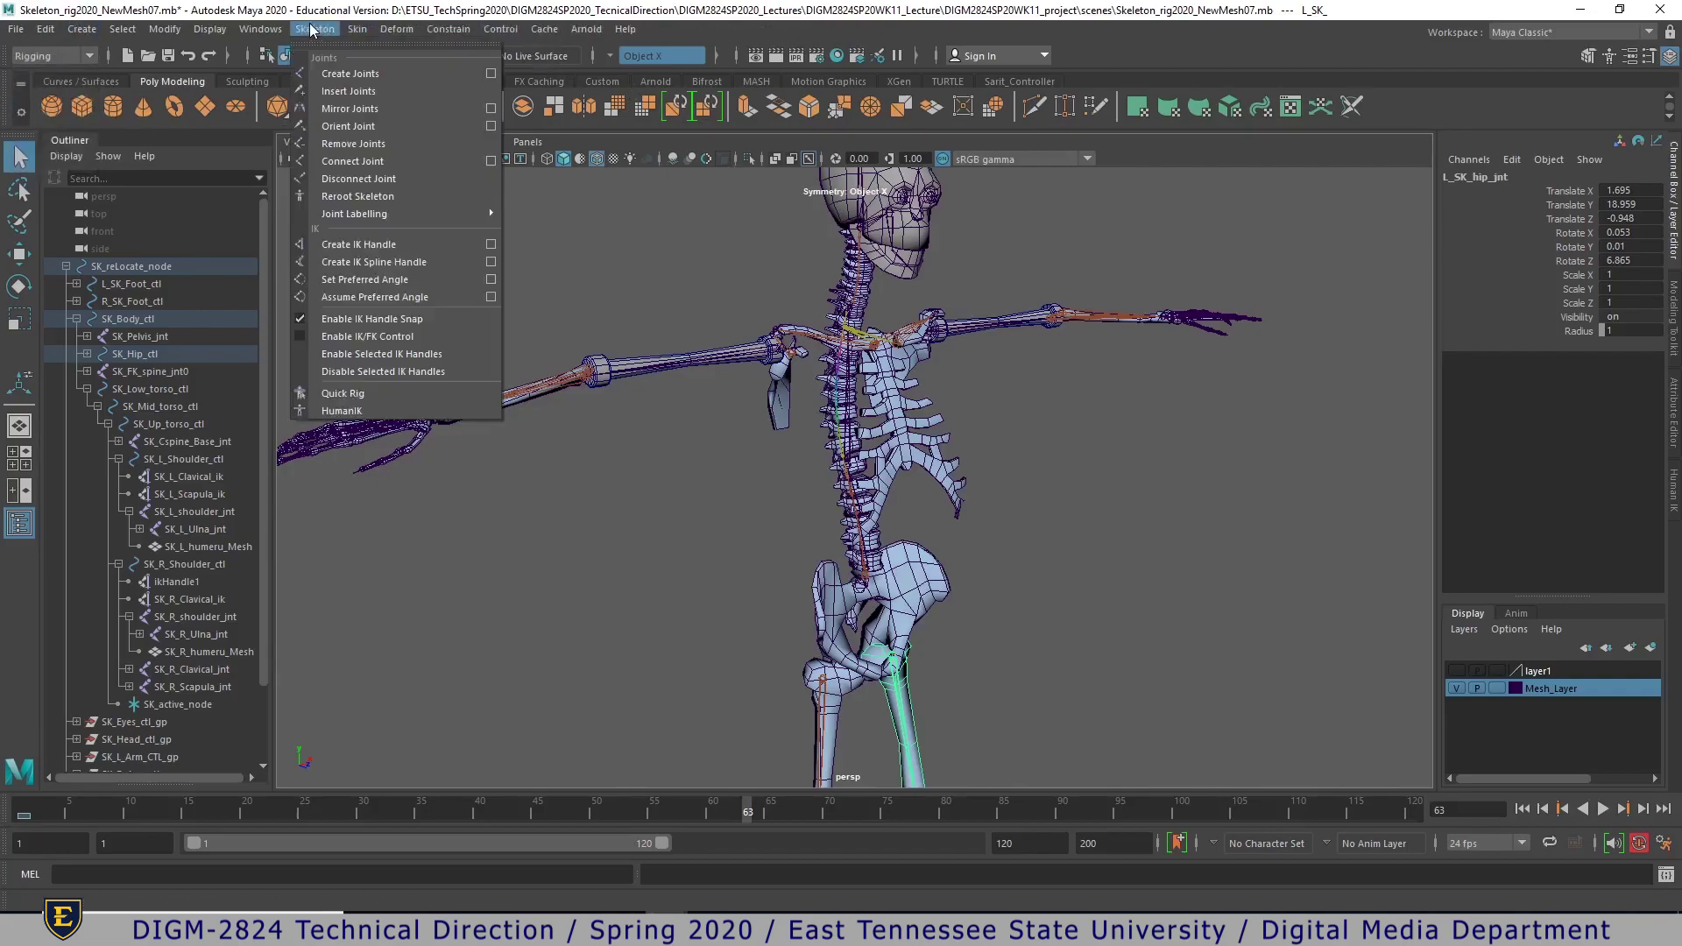
{"action": "left_click", "coordinate": [313, 30]}
{"action": "left_click", "coordinate": [357, 29]}
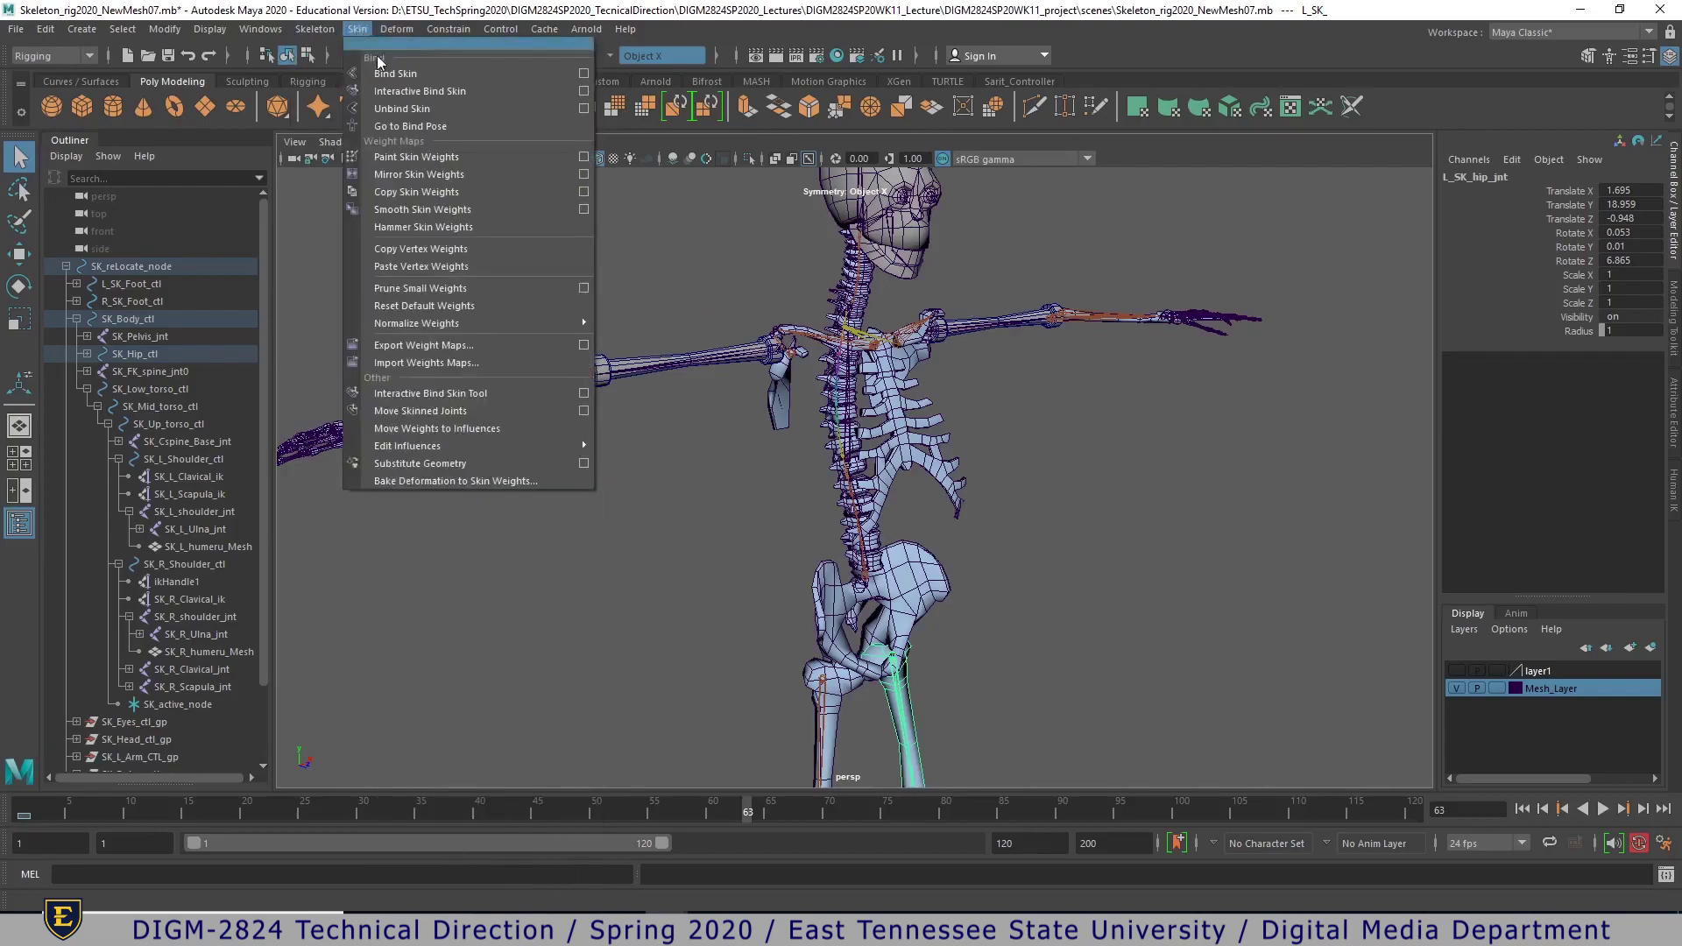
{"action": "left_click", "coordinate": [412, 125]}
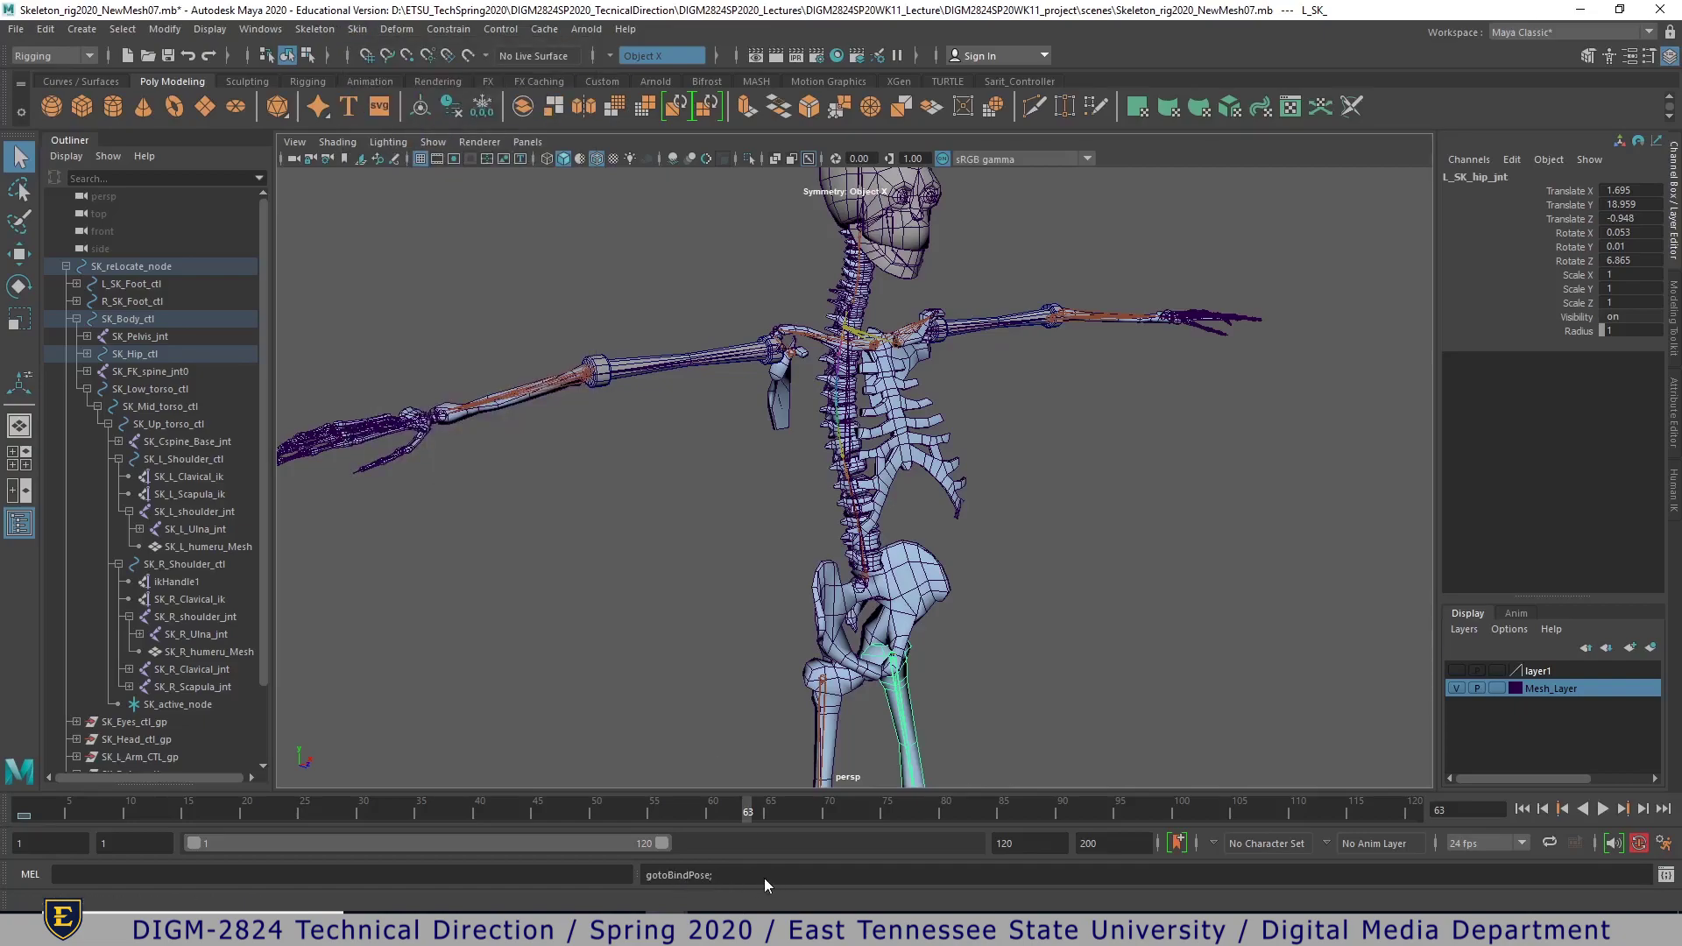
- Display the rig's NURBS control curves and check the channel values of the right hand control
{"action": "left_click", "coordinate": [434, 142]}
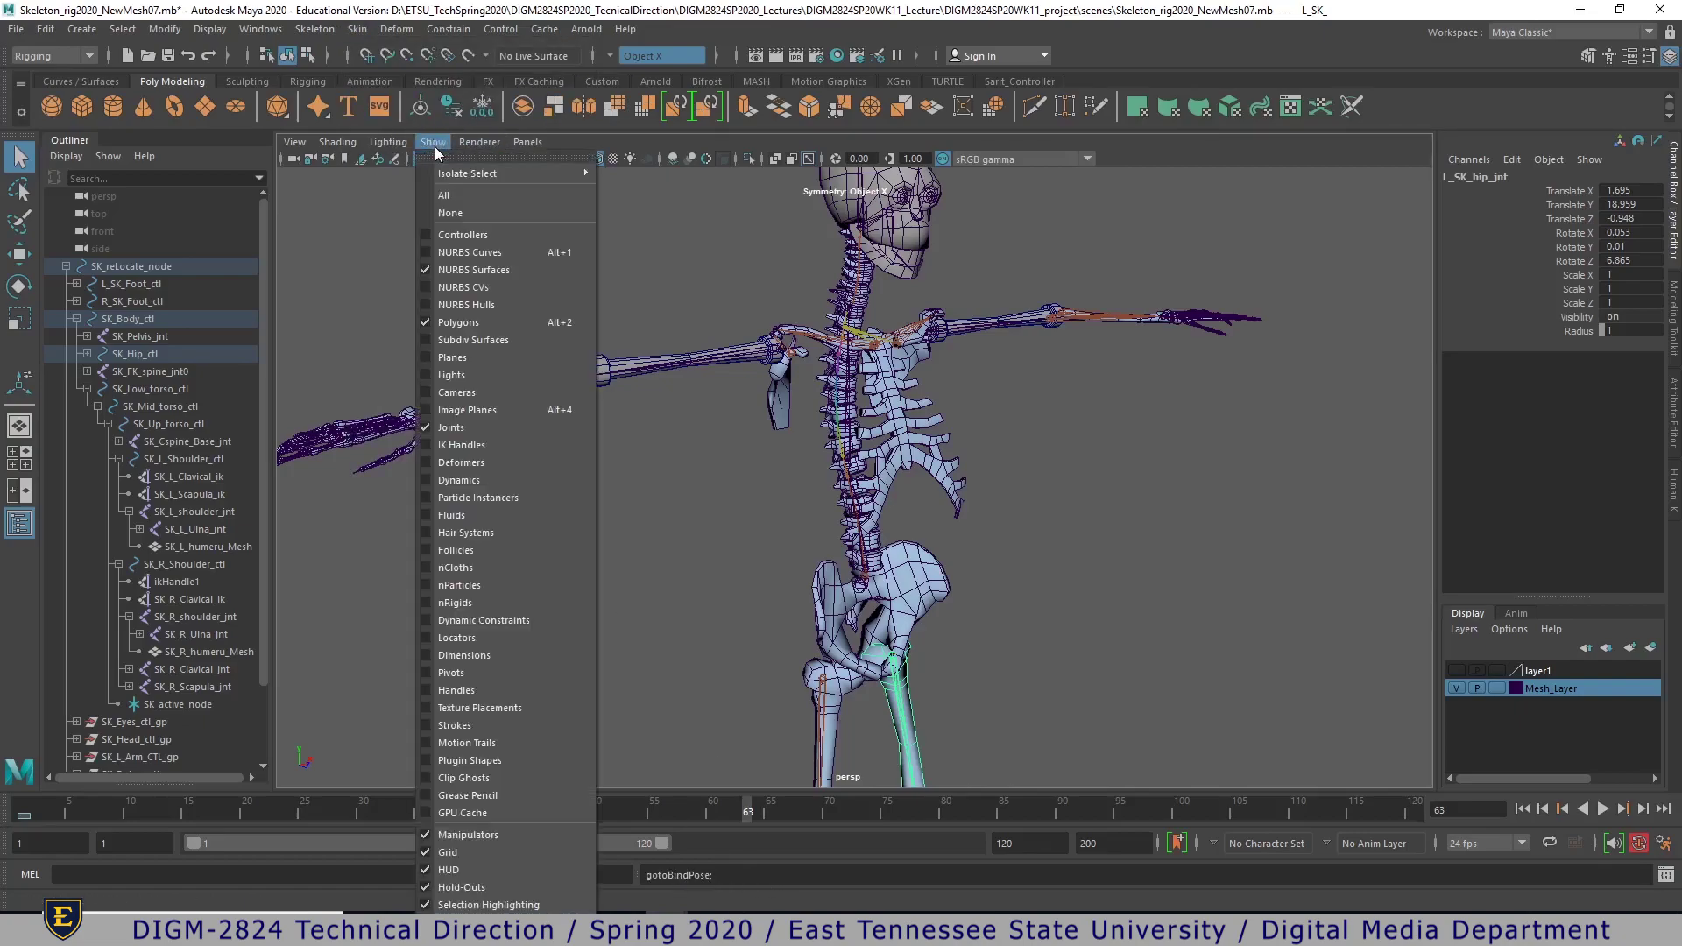
{"action": "left_click", "coordinate": [450, 235]}
{"action": "left_click", "coordinate": [463, 379]}
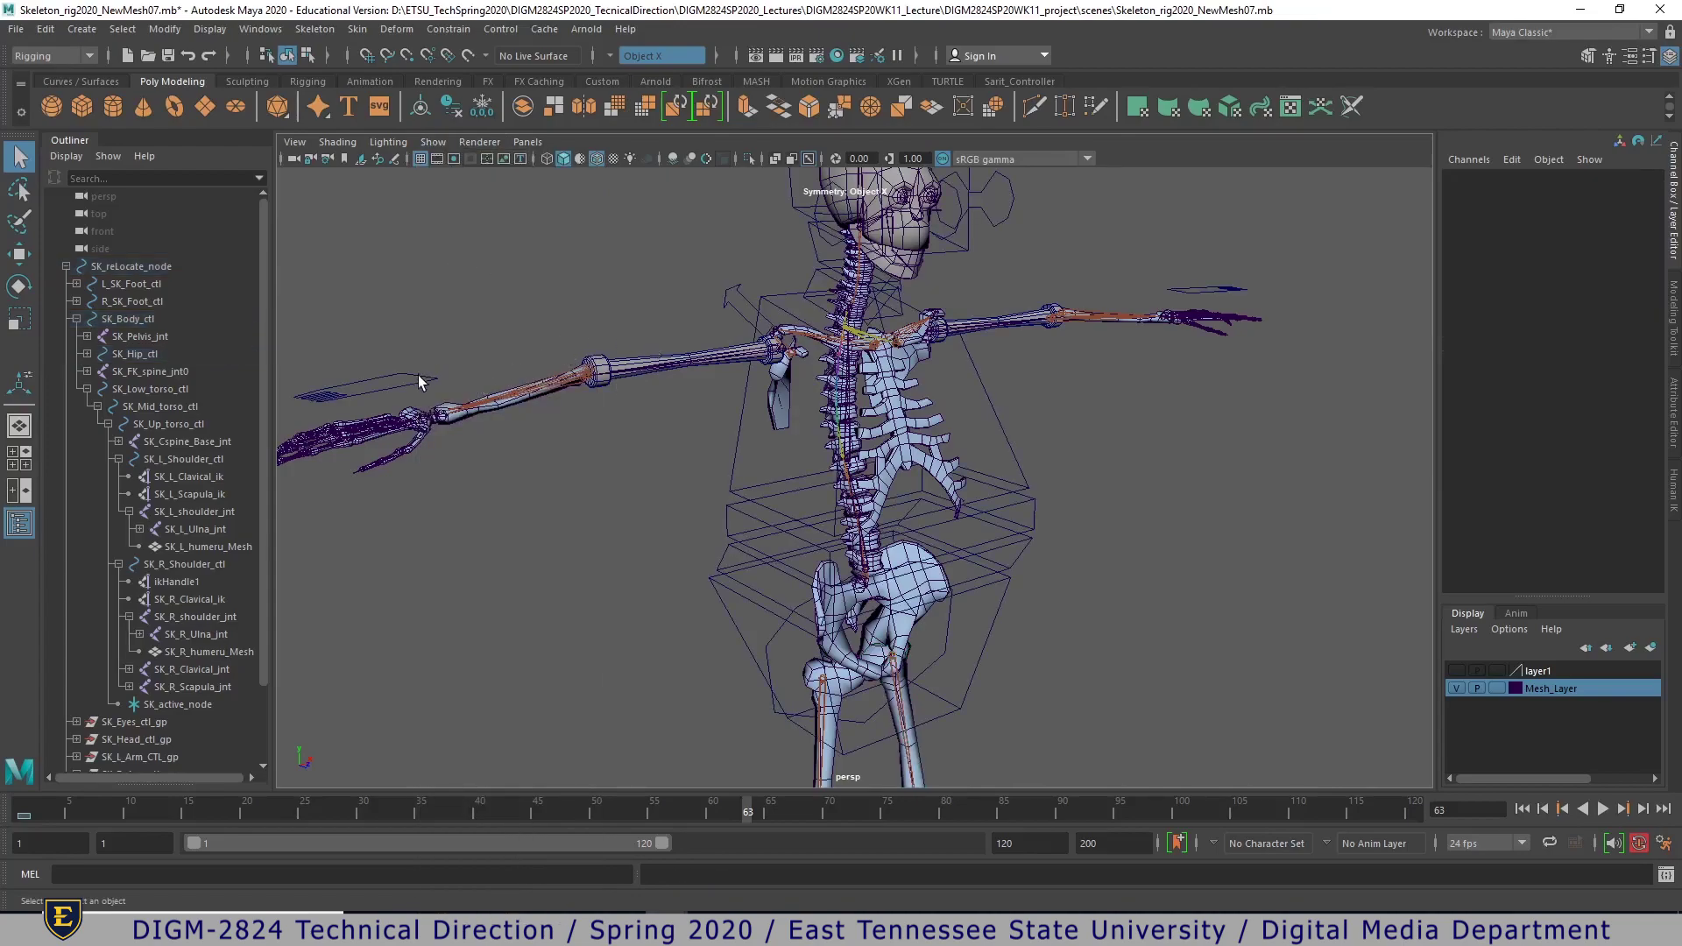
{"action": "left_click", "coordinate": [424, 375]}
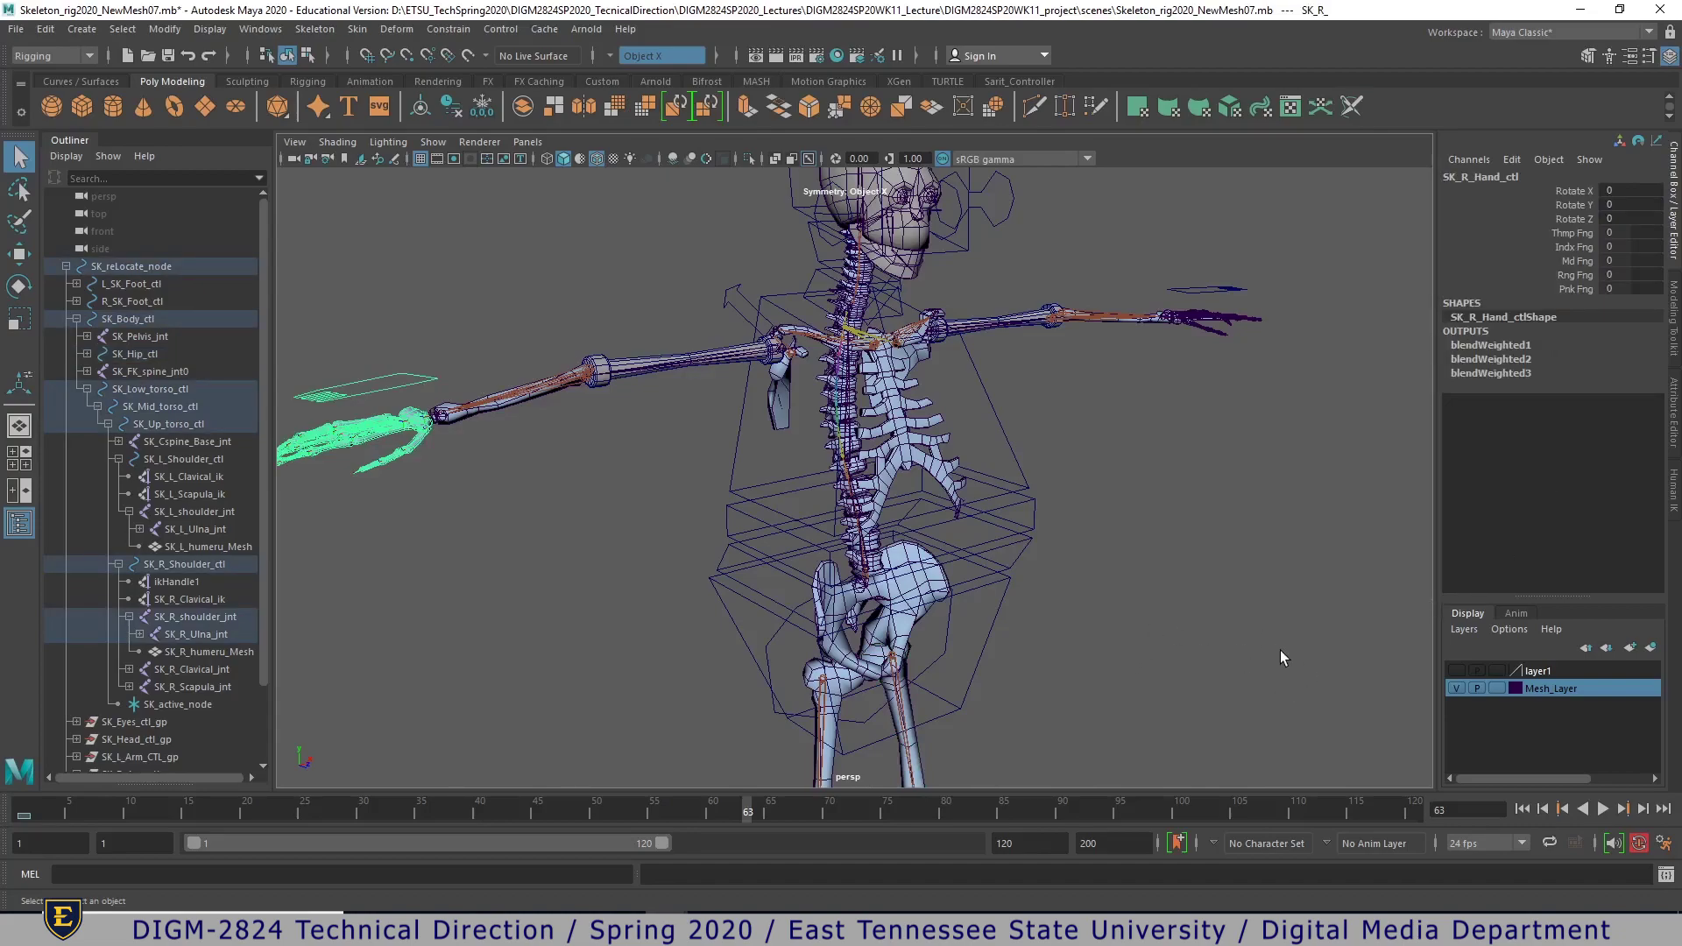
- Hide the NURBS control curves, then unbind the skin of the old sternum mesh and delete it
{"action": "left_click", "coordinate": [970, 520]}
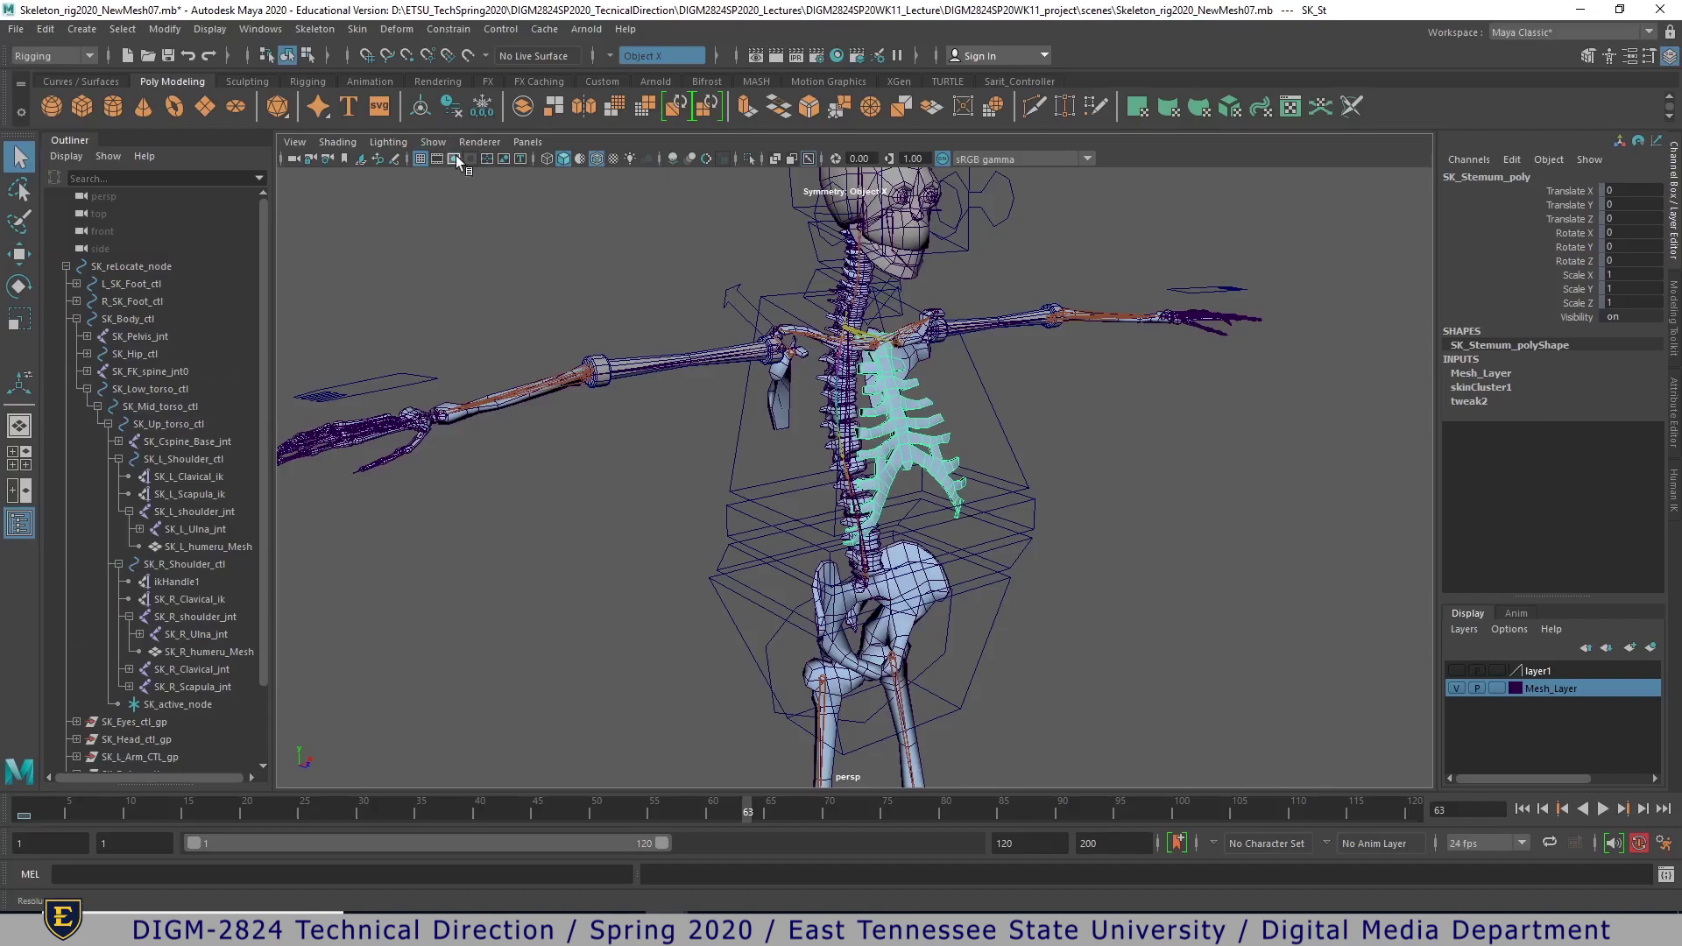
{"action": "left_click", "coordinate": [433, 142]}
{"action": "left_click", "coordinate": [466, 252]}
{"action": "left_click_drag", "start_coordinate": [1064, 541], "coordinate": [930, 452], "text": "alt"}
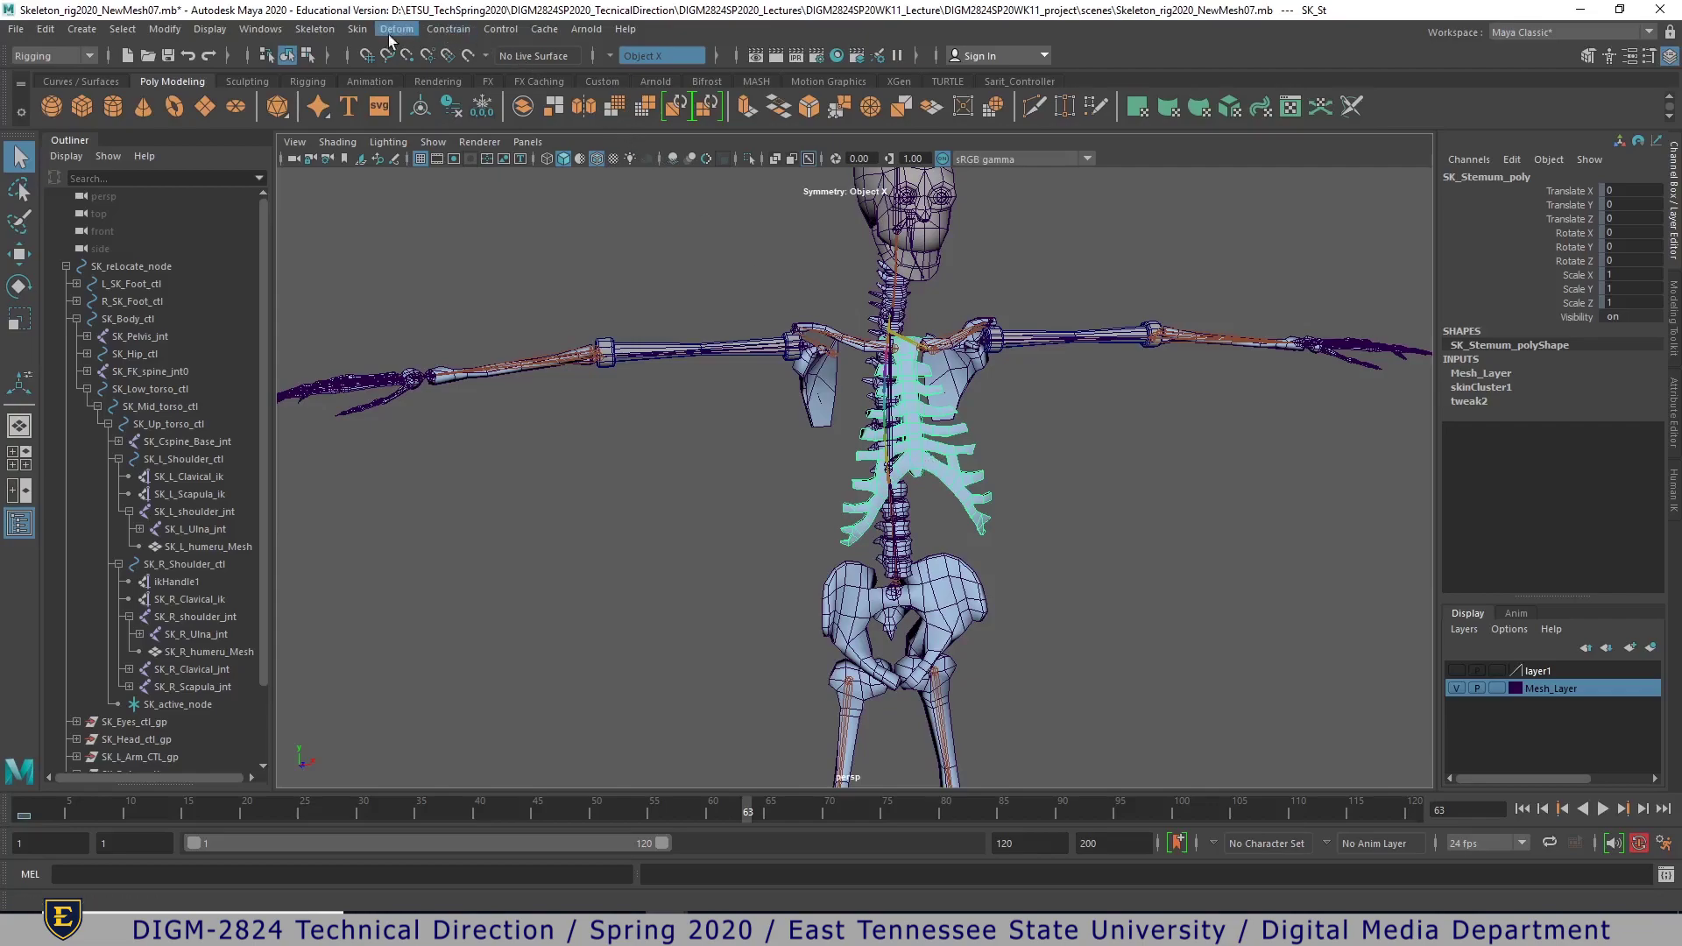
{"action": "left_click", "coordinate": [358, 29]}
{"action": "left_click", "coordinate": [416, 103]}
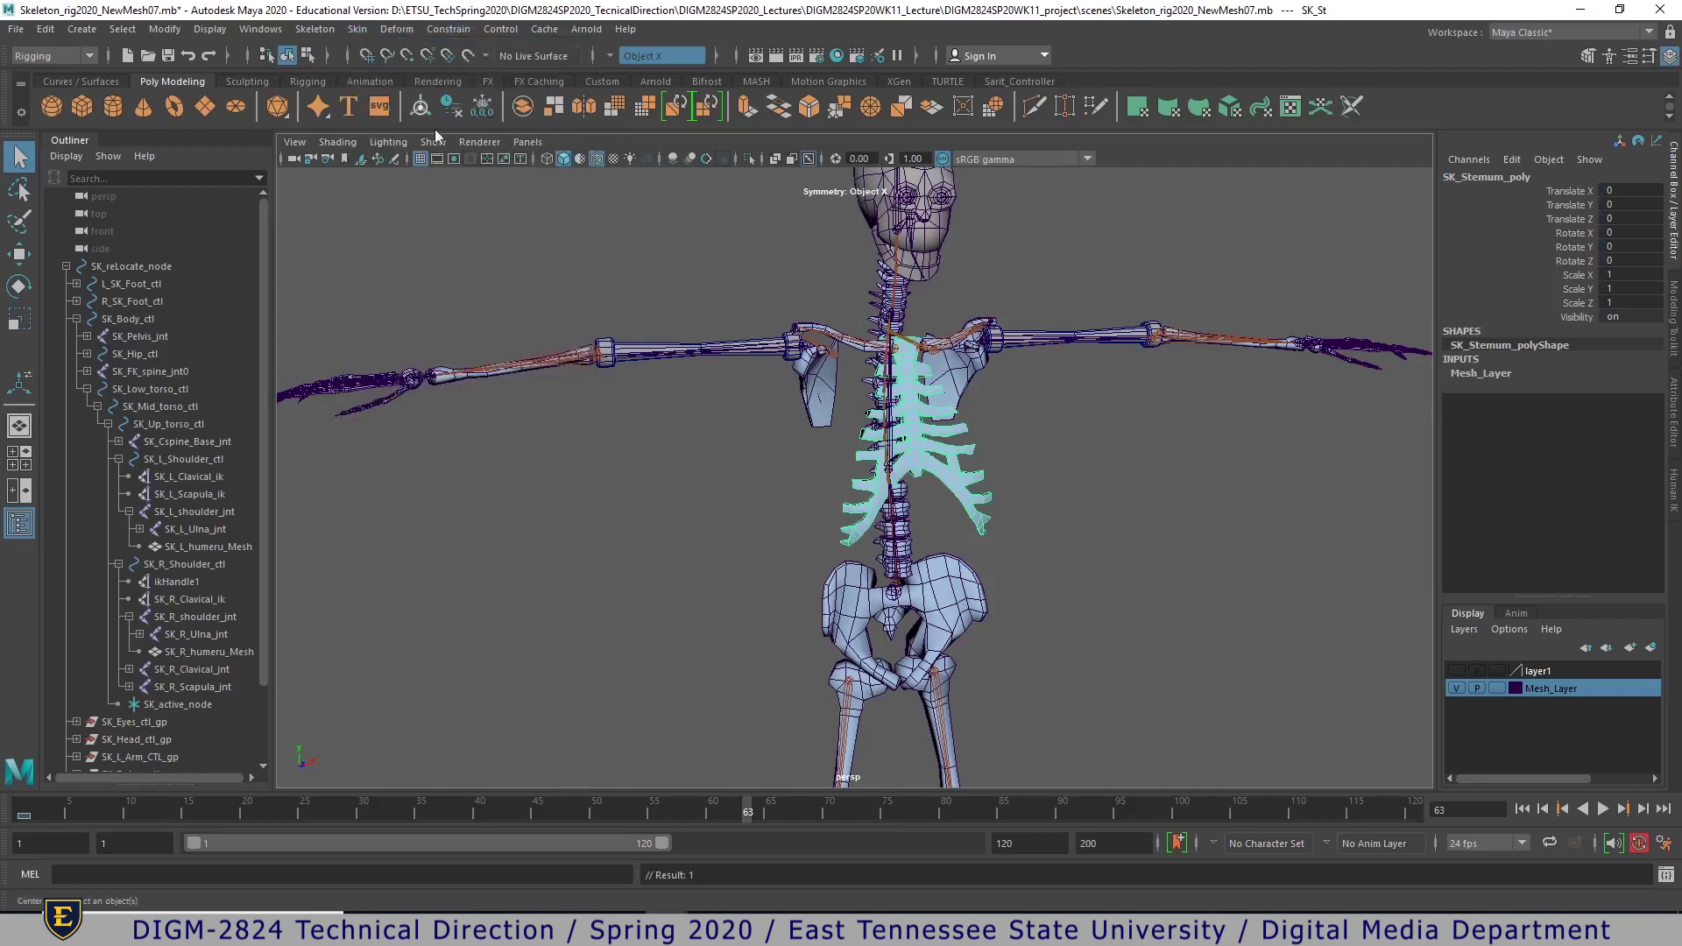
{"action": "key", "text": "Delete"}
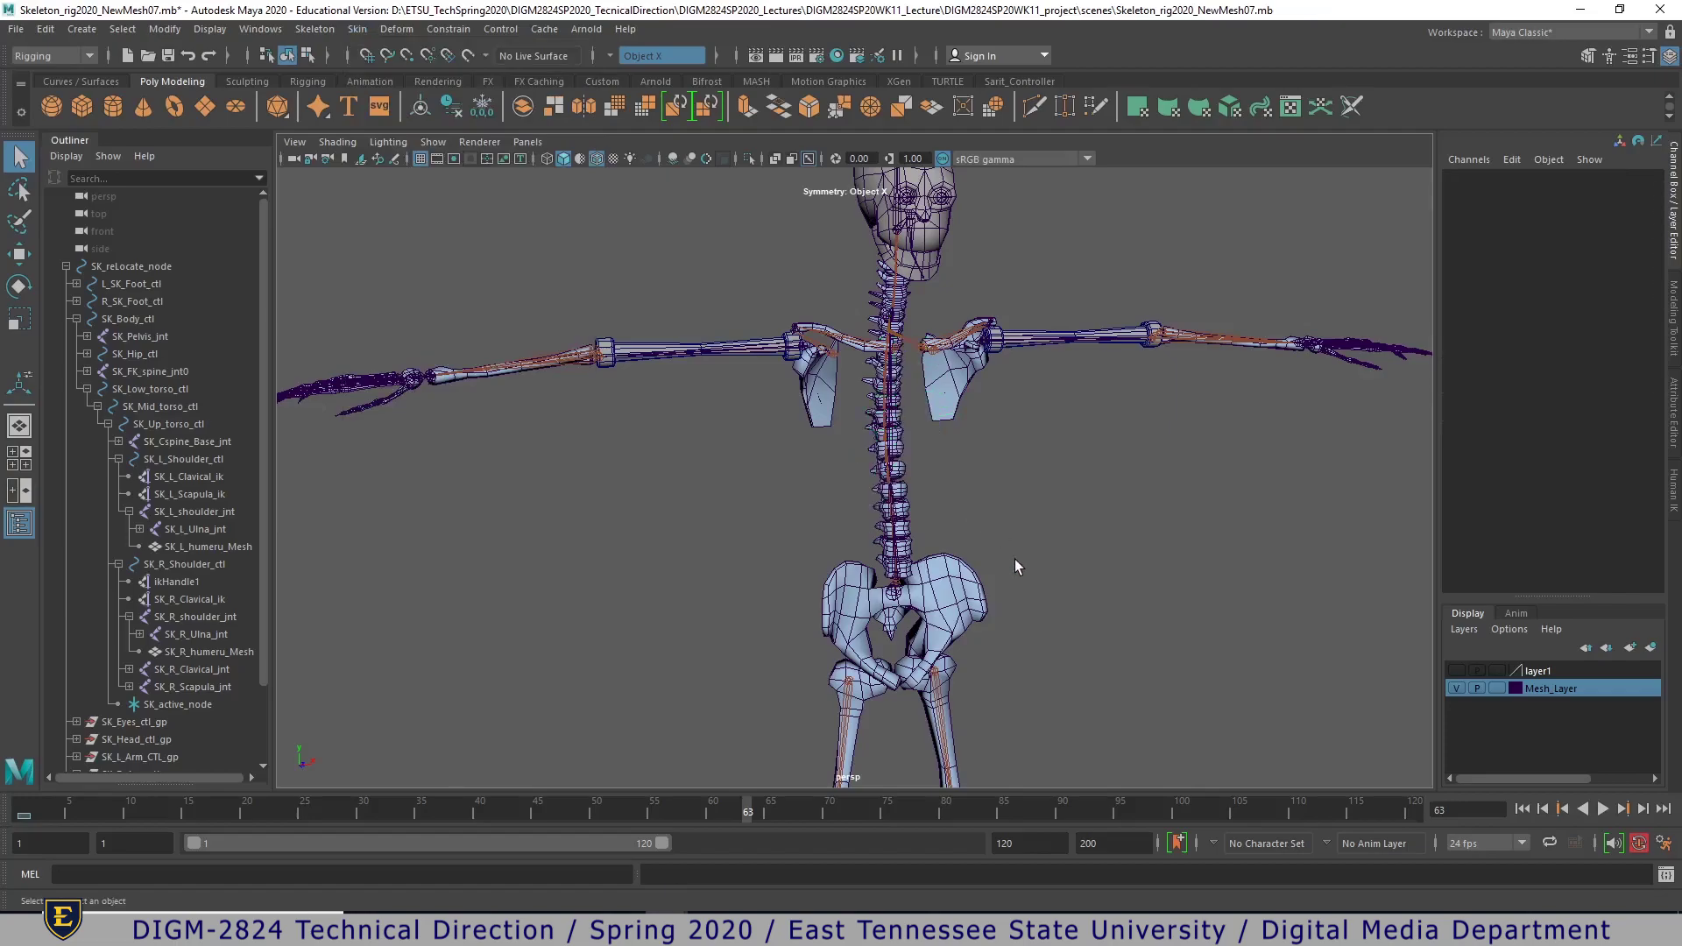
- Make layer1 visible again and select the SK_Turso_mesh shell
{"action": "left_click_drag", "start_coordinate": [1028, 508], "coordinate": [1161, 459], "text": "alt"}
{"action": "middle_click_drag", "start_coordinate": [1162, 459], "coordinate": [1148, 625], "text": "alt"}
{"action": "right_click_drag", "start_coordinate": [1148, 625], "coordinate": [867, 604], "text": "alt"}
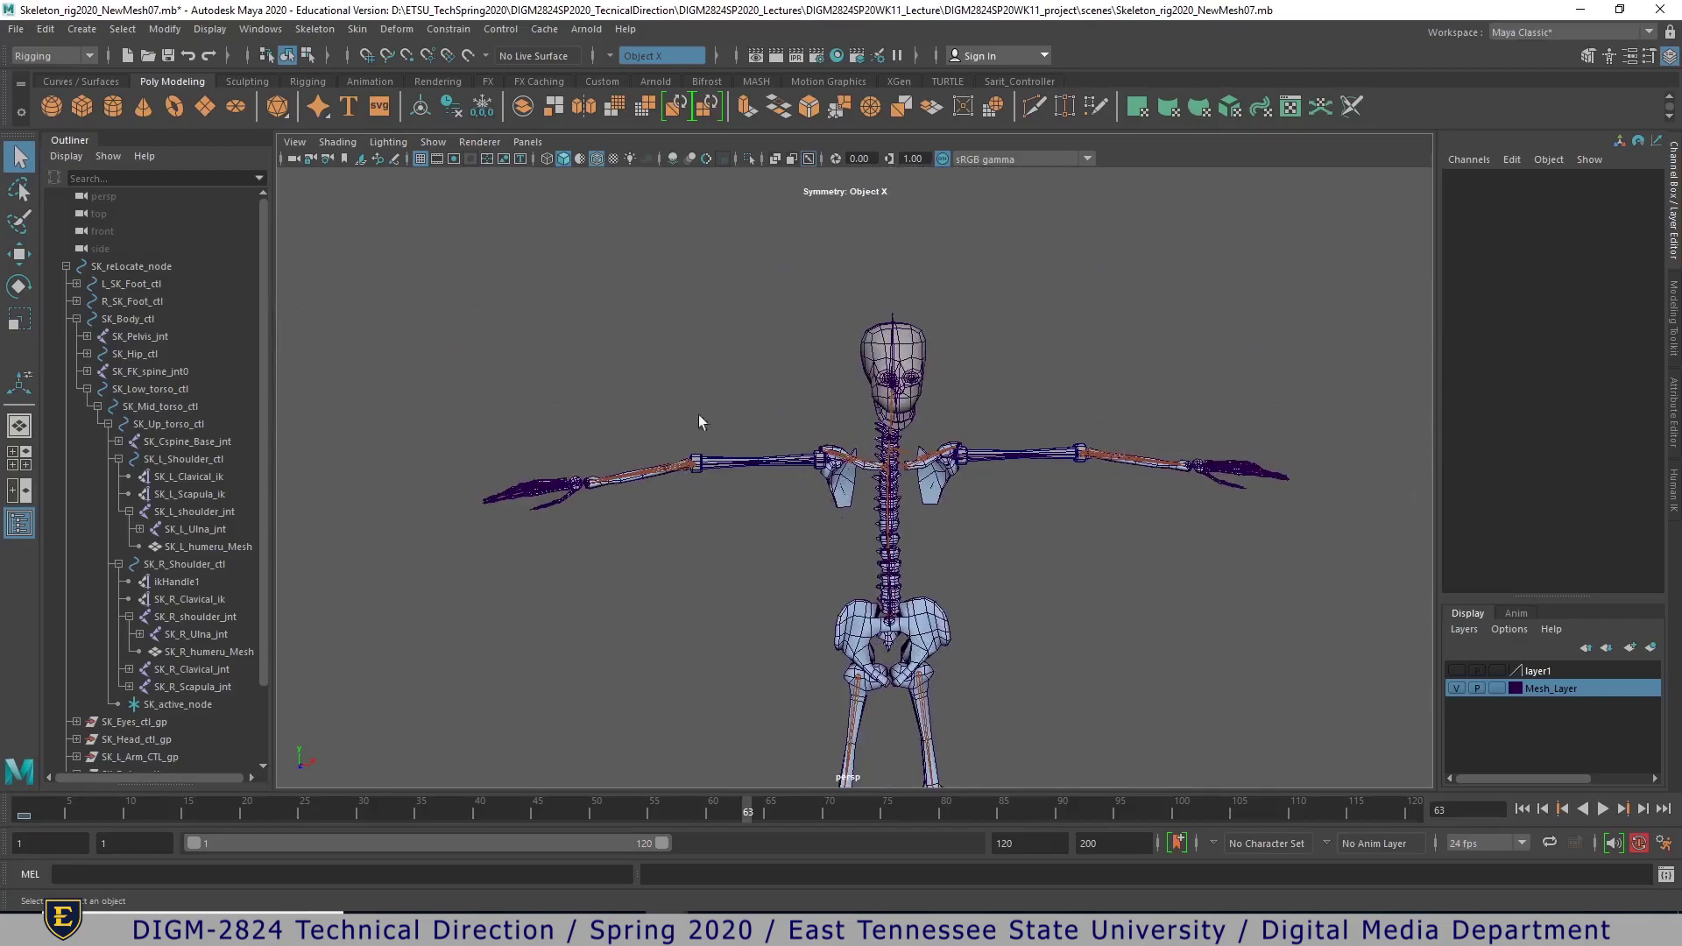
{"action": "left_click", "coordinate": [1456, 670]}
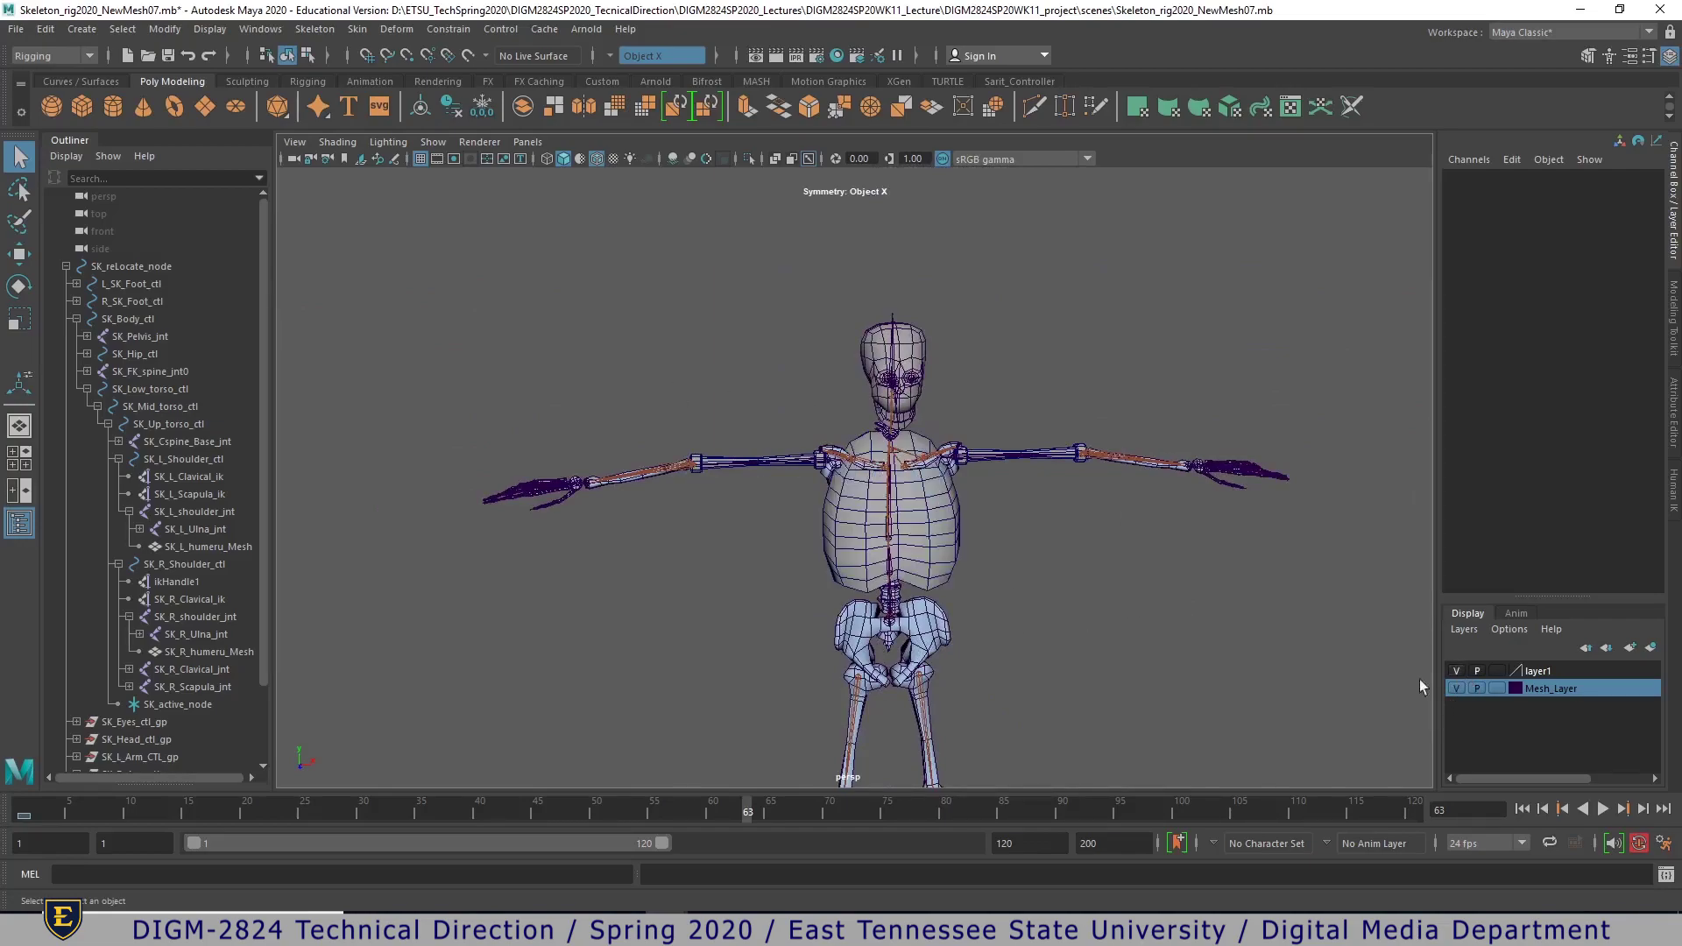
{"action": "left_click", "coordinate": [937, 537]}
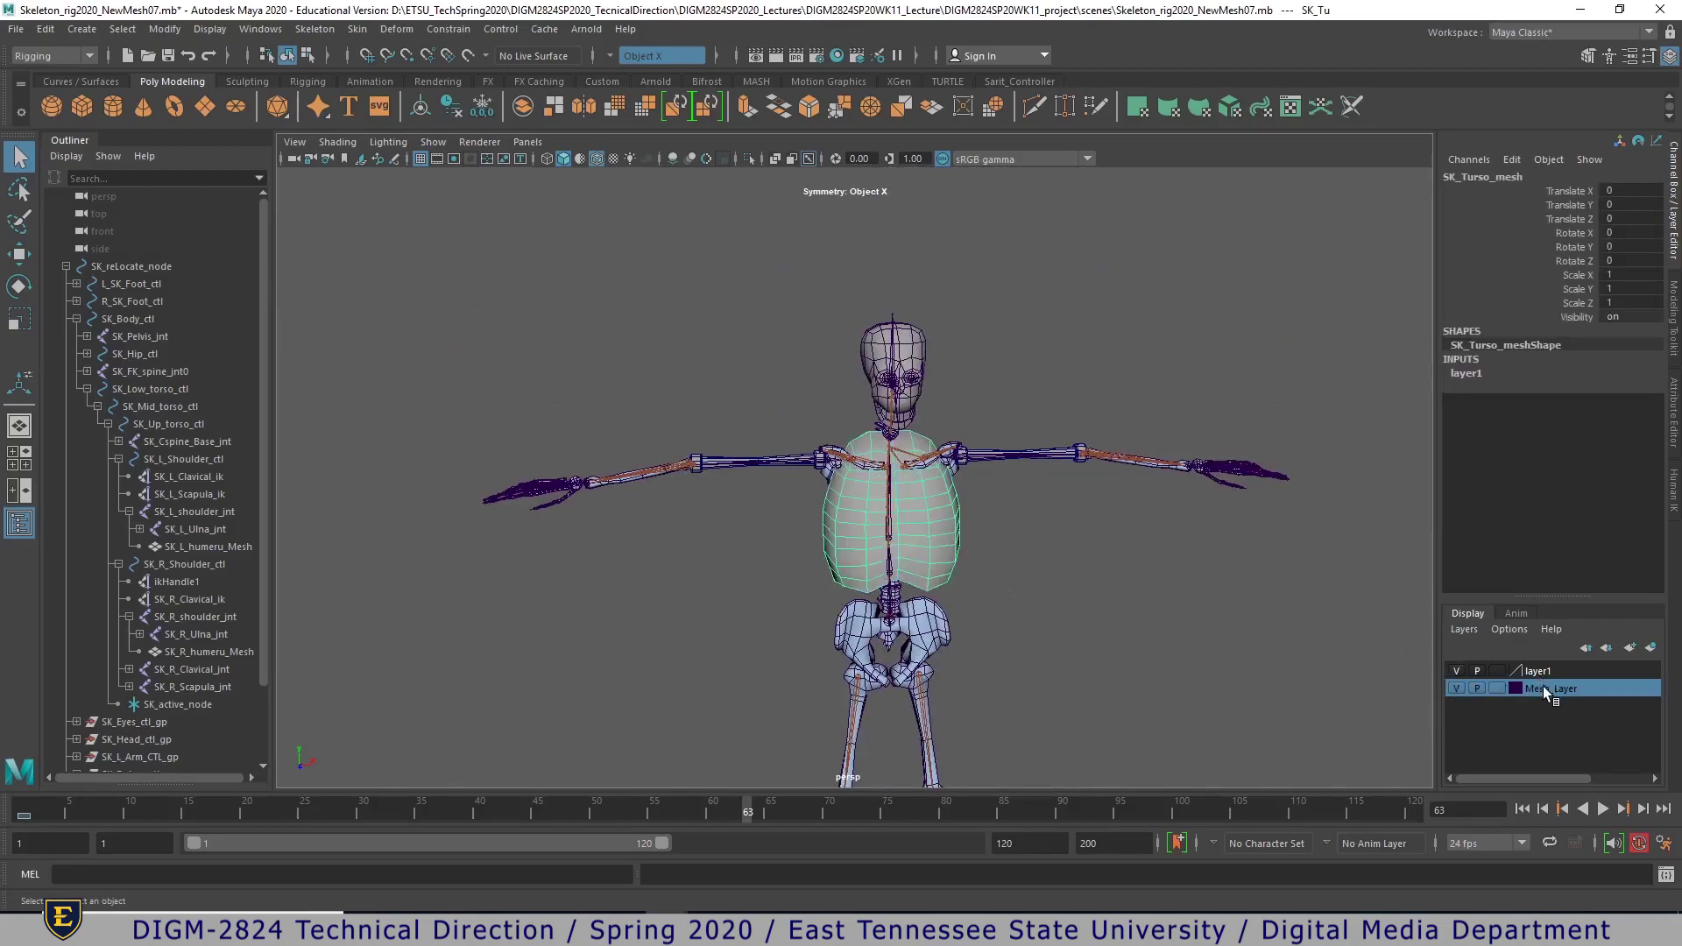
- Examine how the lower edge of the torso shell fits around the lumbar spine and above the pelvis
{"action": "key", "text": "f"}
{"action": "left_click_drag", "start_coordinate": [1168, 618], "coordinate": [1151, 514], "text": "alt"}
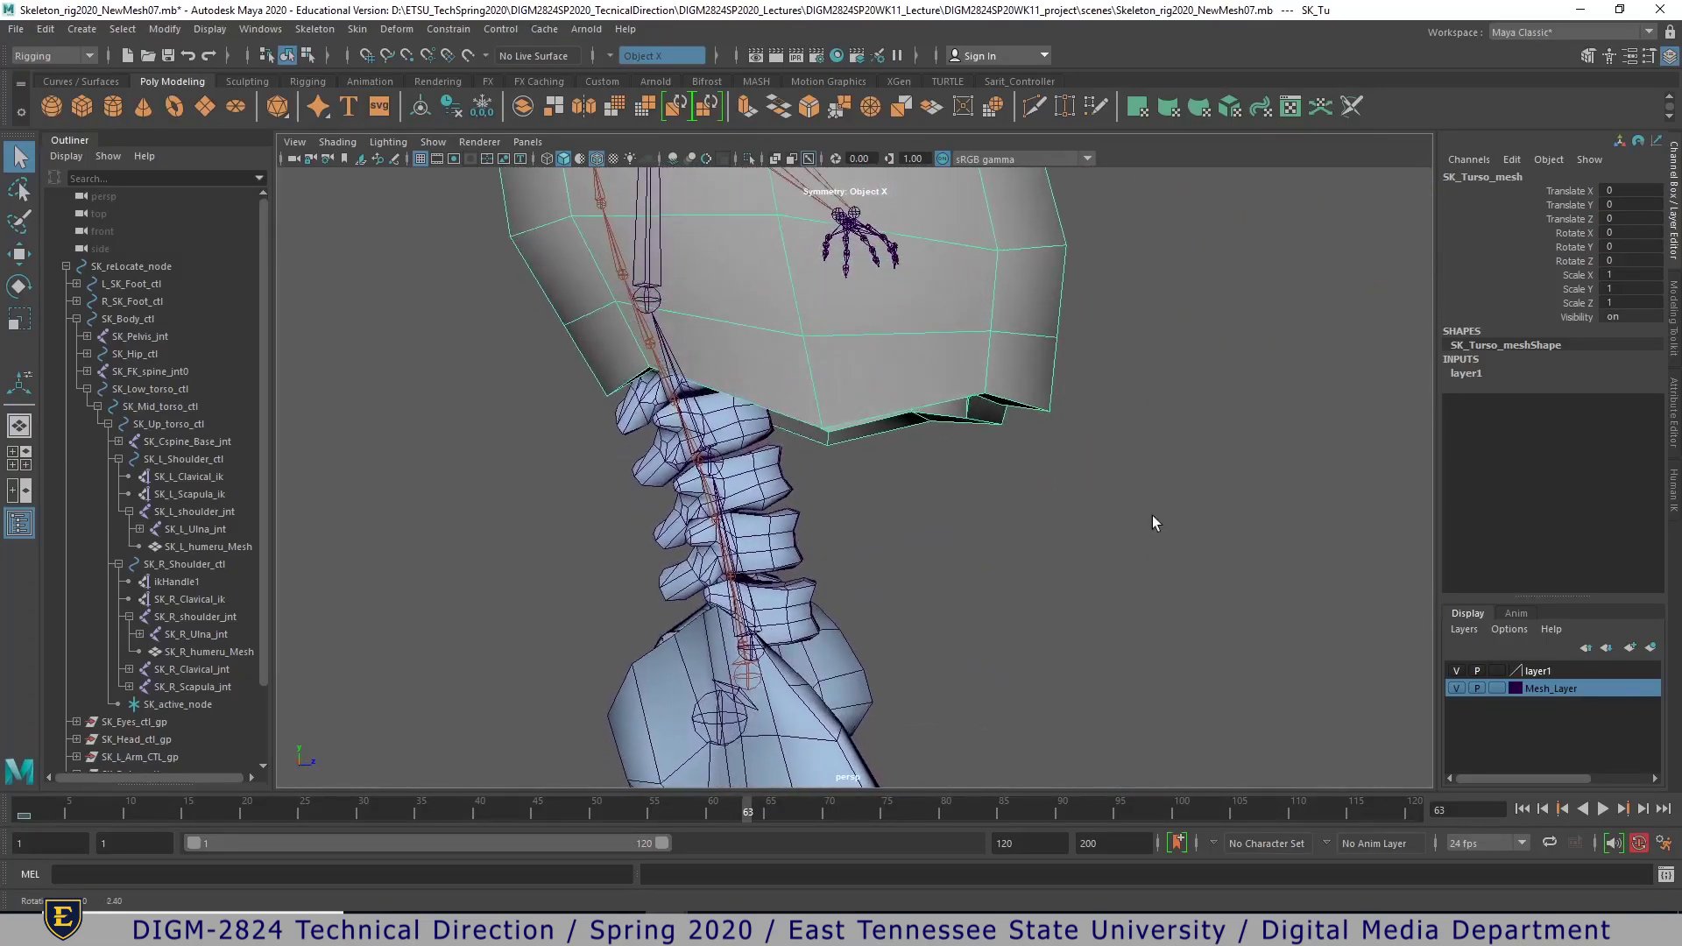
{"action": "left_click_drag", "start_coordinate": [911, 624], "coordinate": [810, 632], "text": "alt"}
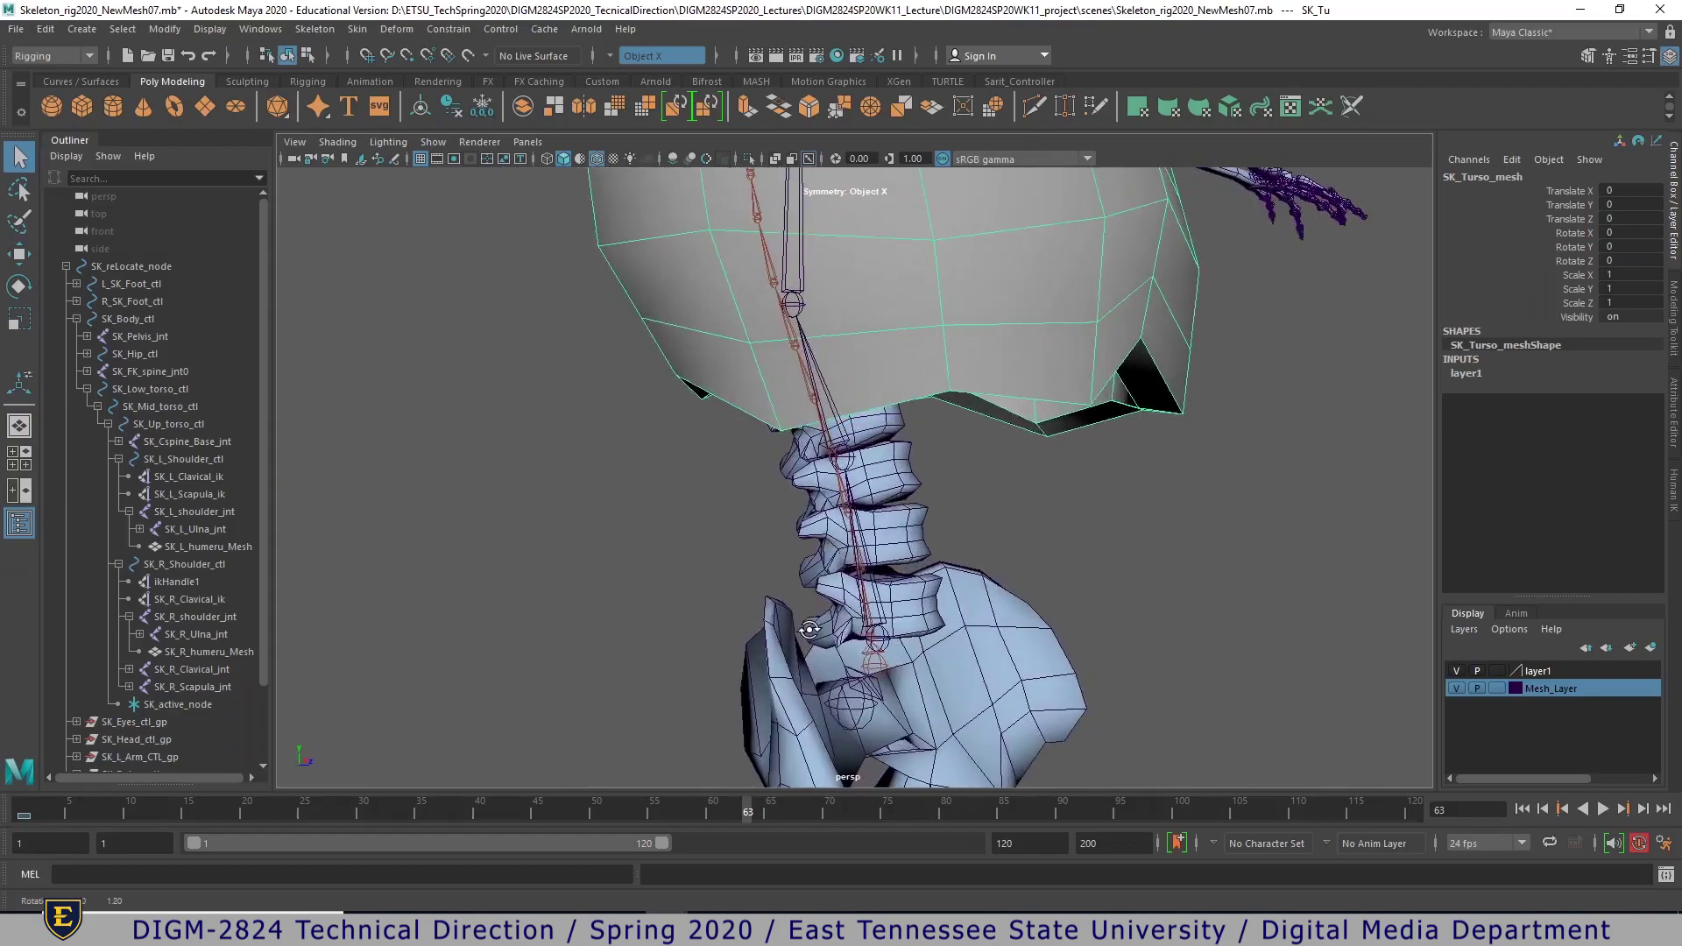
{"action": "left_click", "coordinate": [883, 644]}
{"action": "left_click_drag", "start_coordinate": [1021, 657], "coordinate": [898, 613], "text": "alt"}
{"action": "key", "text": "ctrl+z"}
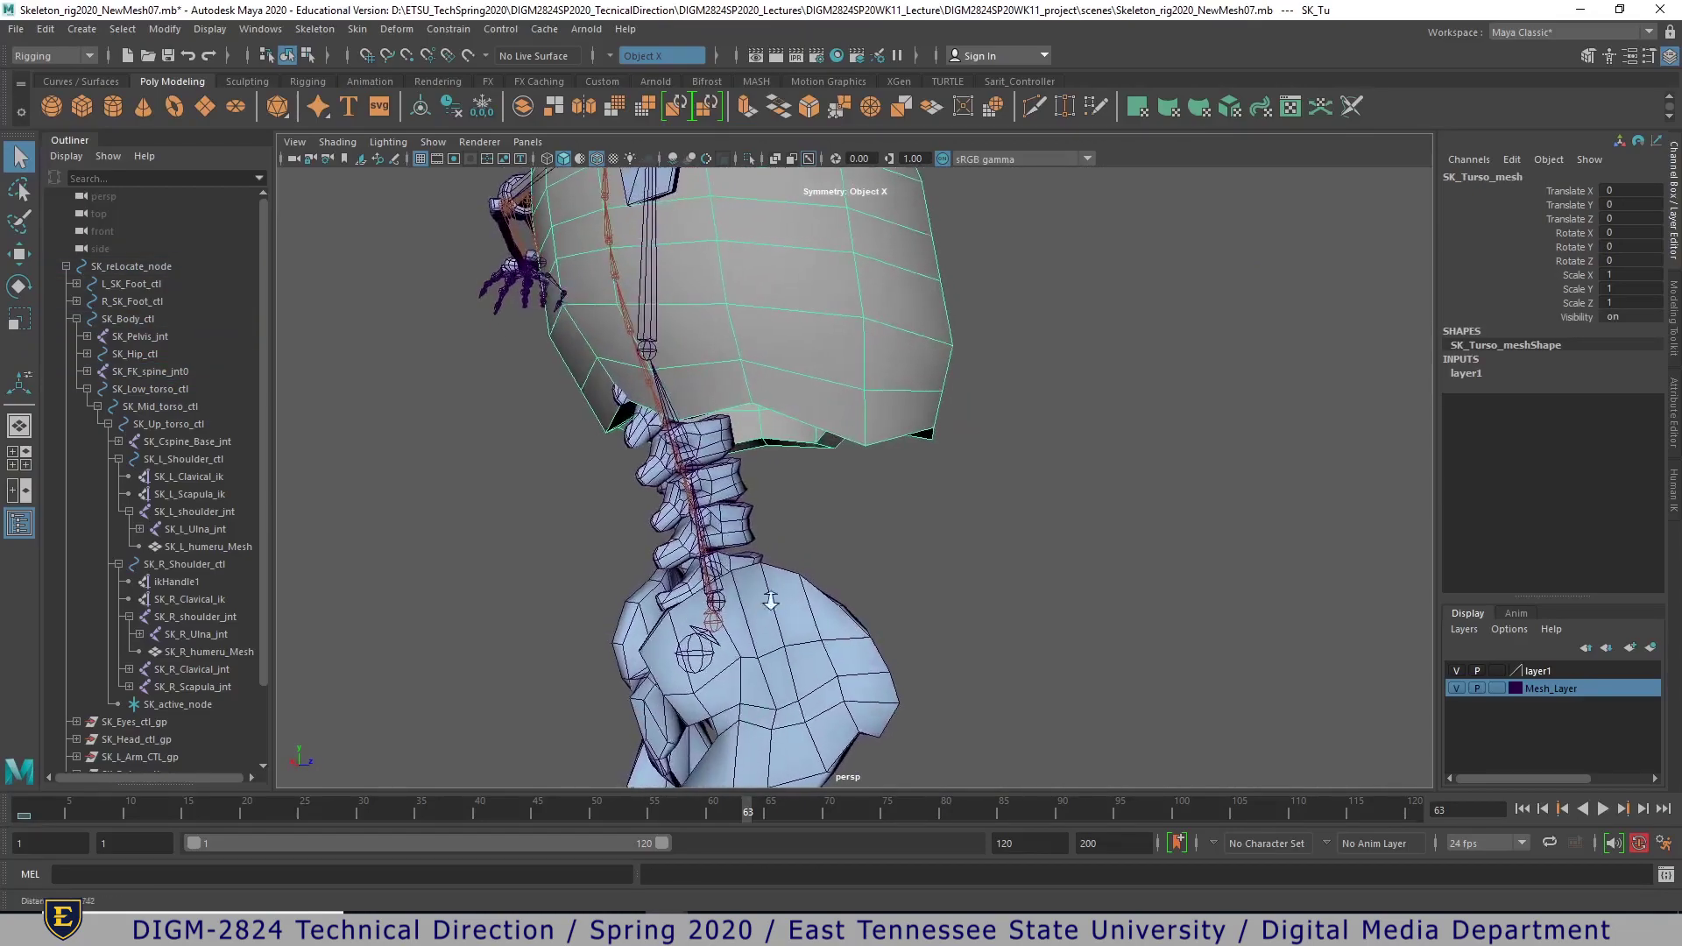
{"action": "right_click_drag", "start_coordinate": [769, 597], "coordinate": [962, 580], "text": "alt"}
{"action": "middle_click_drag", "start_coordinate": [820, 598], "coordinate": [1038, 623], "text": "alt"}
{"action": "left_click_drag", "start_coordinate": [1040, 630], "coordinate": [904, 495], "text": "alt"}
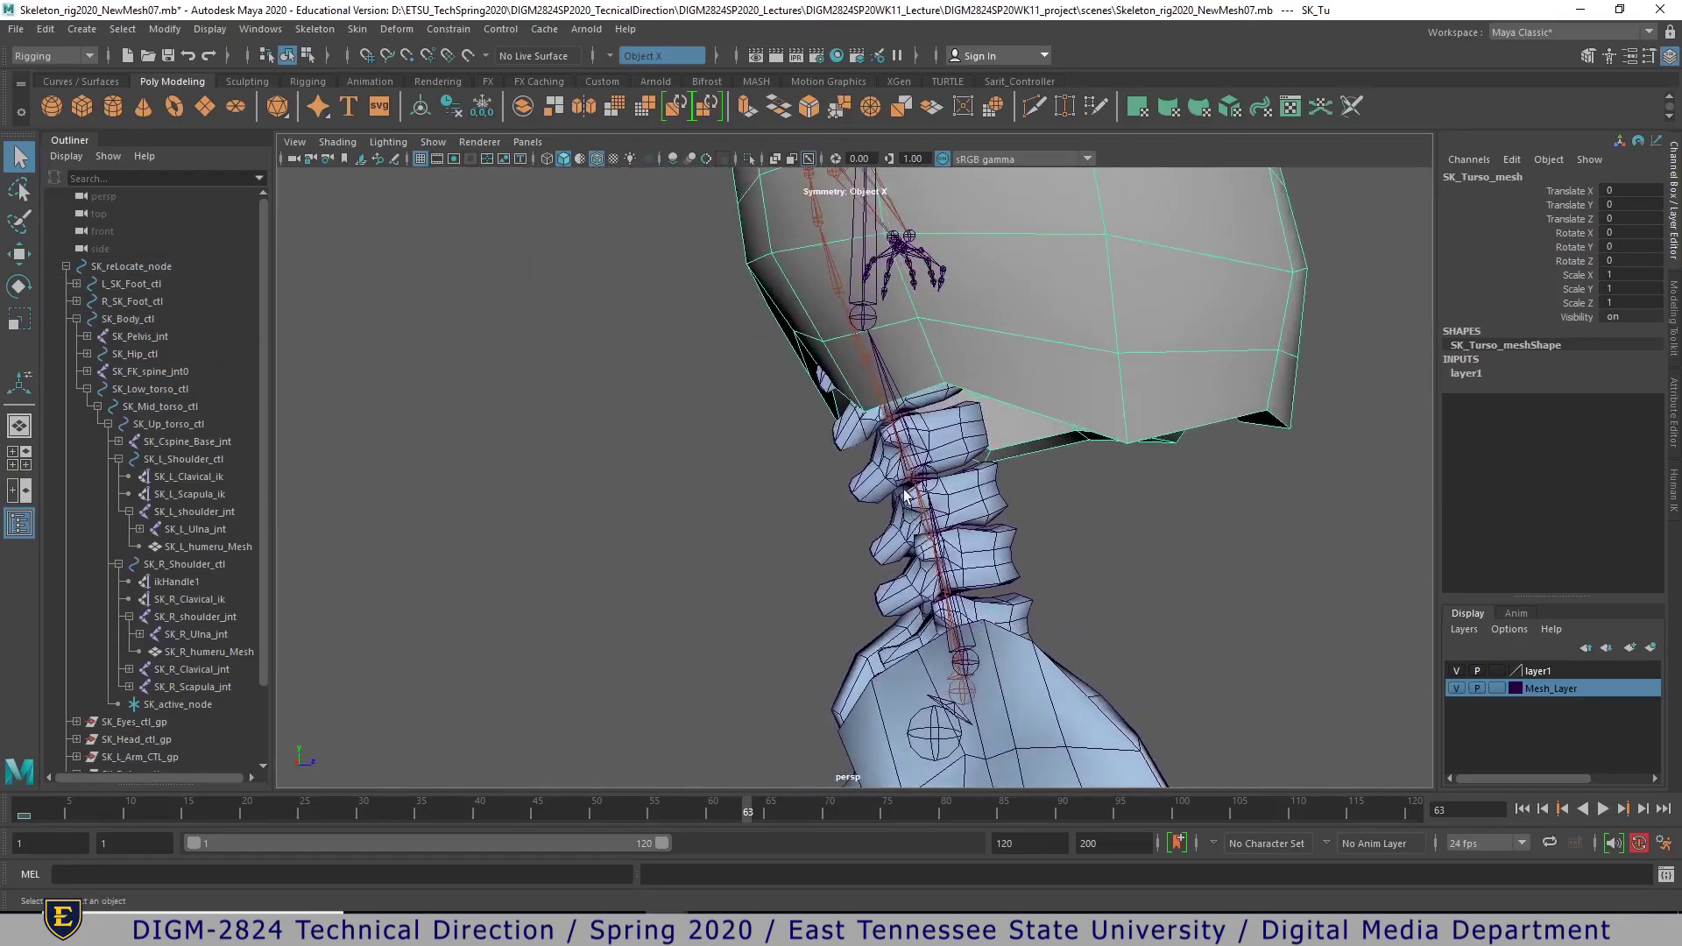
- Select the SK_Turso_mesh shell together with spine joint sk_spine_jnt5 near the shell's lower edge in the side view
{"action": "left_click", "coordinate": [908, 466], "text": "shift"}
{"action": "mouse_move", "coordinate": [930, 508]}
{"action": "left_mouse_down", "text": "alt"}
{"action": "mouse_move", "coordinate": [853, 517]}
{"action": "mouse_move", "coordinate": [928, 512]}
{"action": "left_mouse_up", "text": "alt"}
{"action": "key", "text": "space"}
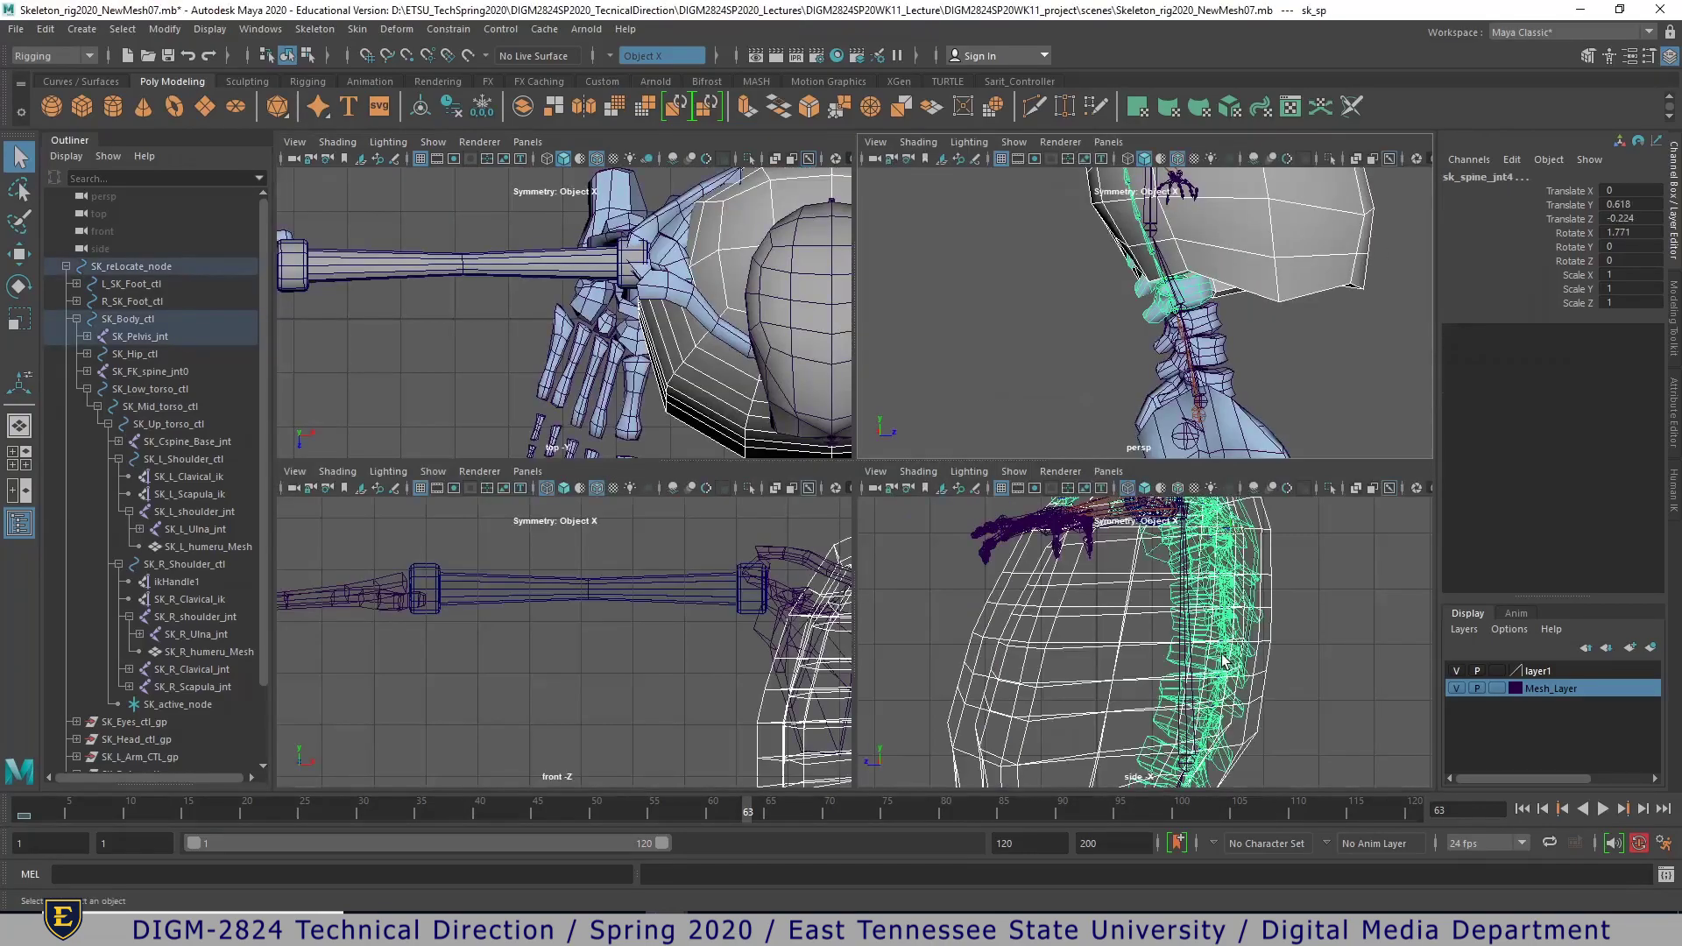
{"action": "key", "text": "space"}
{"action": "middle_click_drag", "start_coordinate": [1216, 702], "coordinate": [1240, 434], "text": "alt"}
{"action": "right_click_drag", "start_coordinate": [1240, 435], "coordinate": [1123, 502], "text": "alt"}
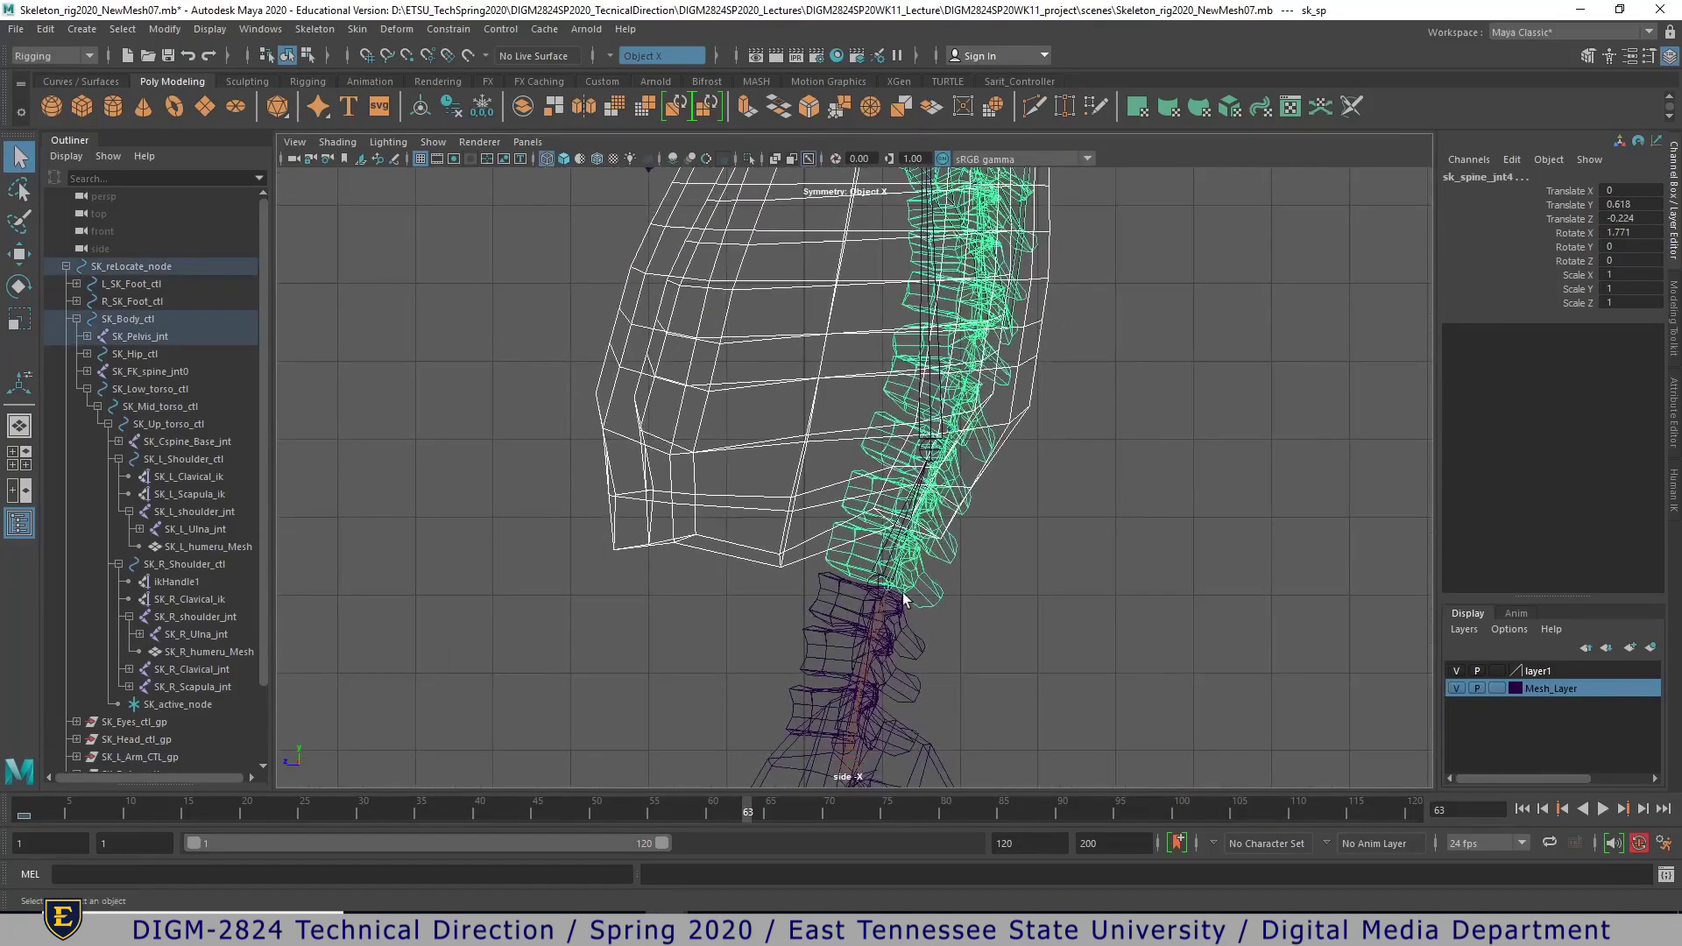
{"action": "left_click", "coordinate": [919, 545]}
{"action": "scroll", "coordinate": [963, 569], "scroll_direction": "up", "scroll_amount": 4}
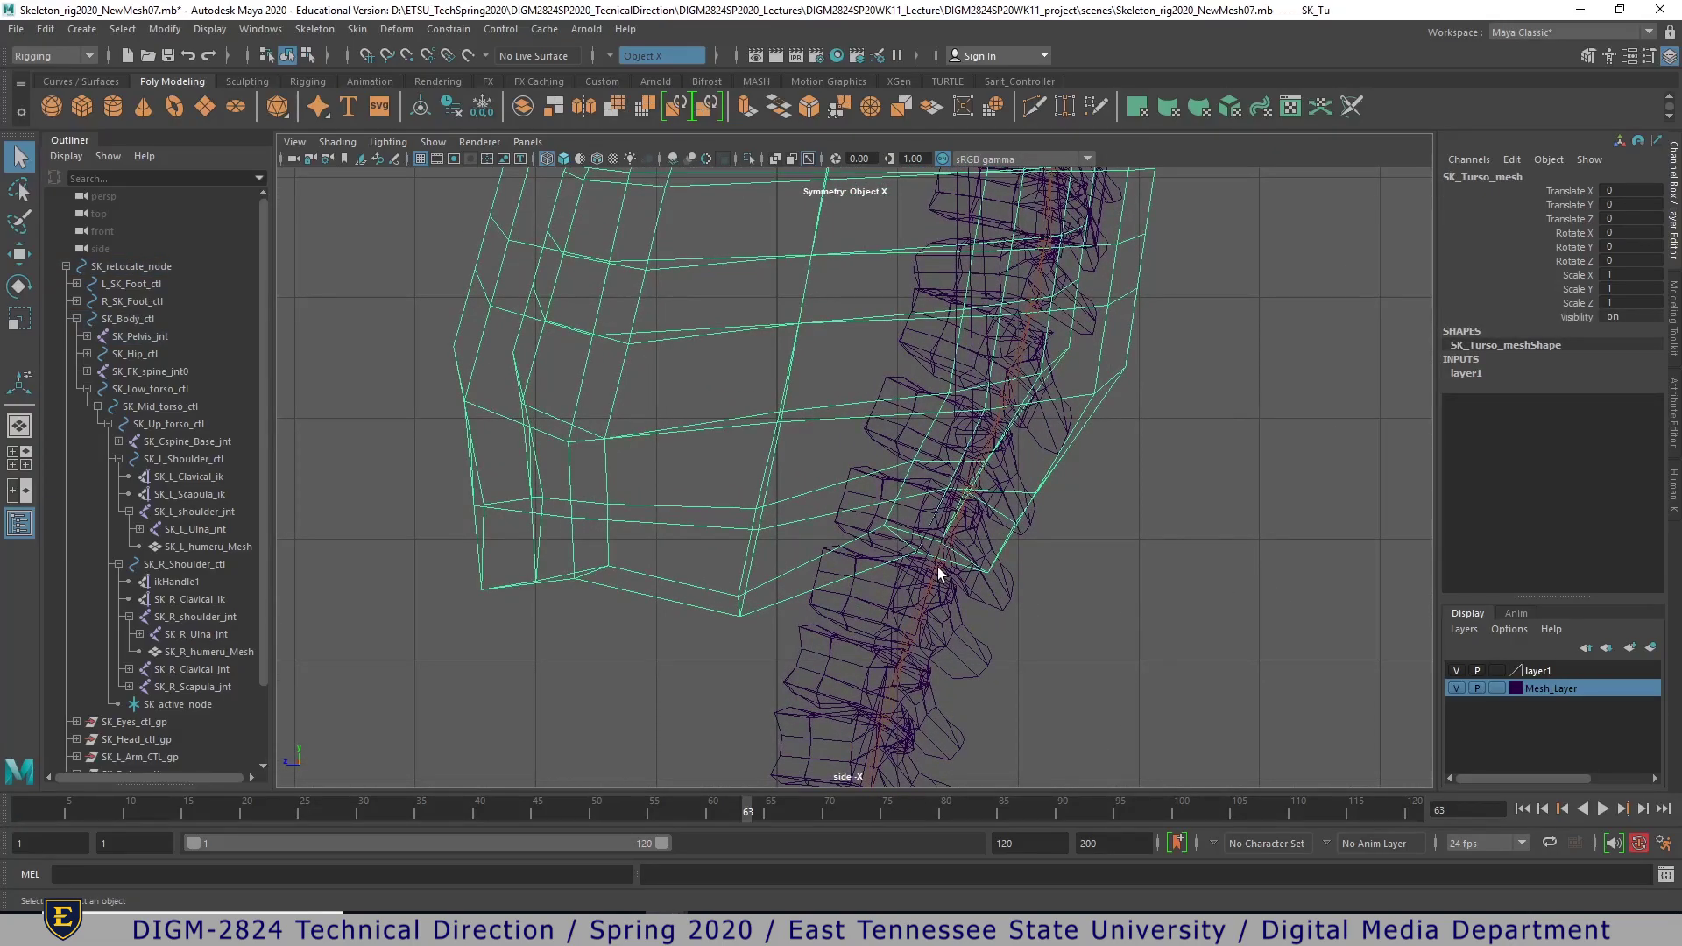
{"action": "left_click", "coordinate": [938, 569]}
{"action": "scroll", "coordinate": [833, 589], "scroll_direction": "down", "scroll_amount": 4}
{"action": "scroll", "coordinate": [833, 589], "scroll_direction": "down", "scroll_amount": 2}
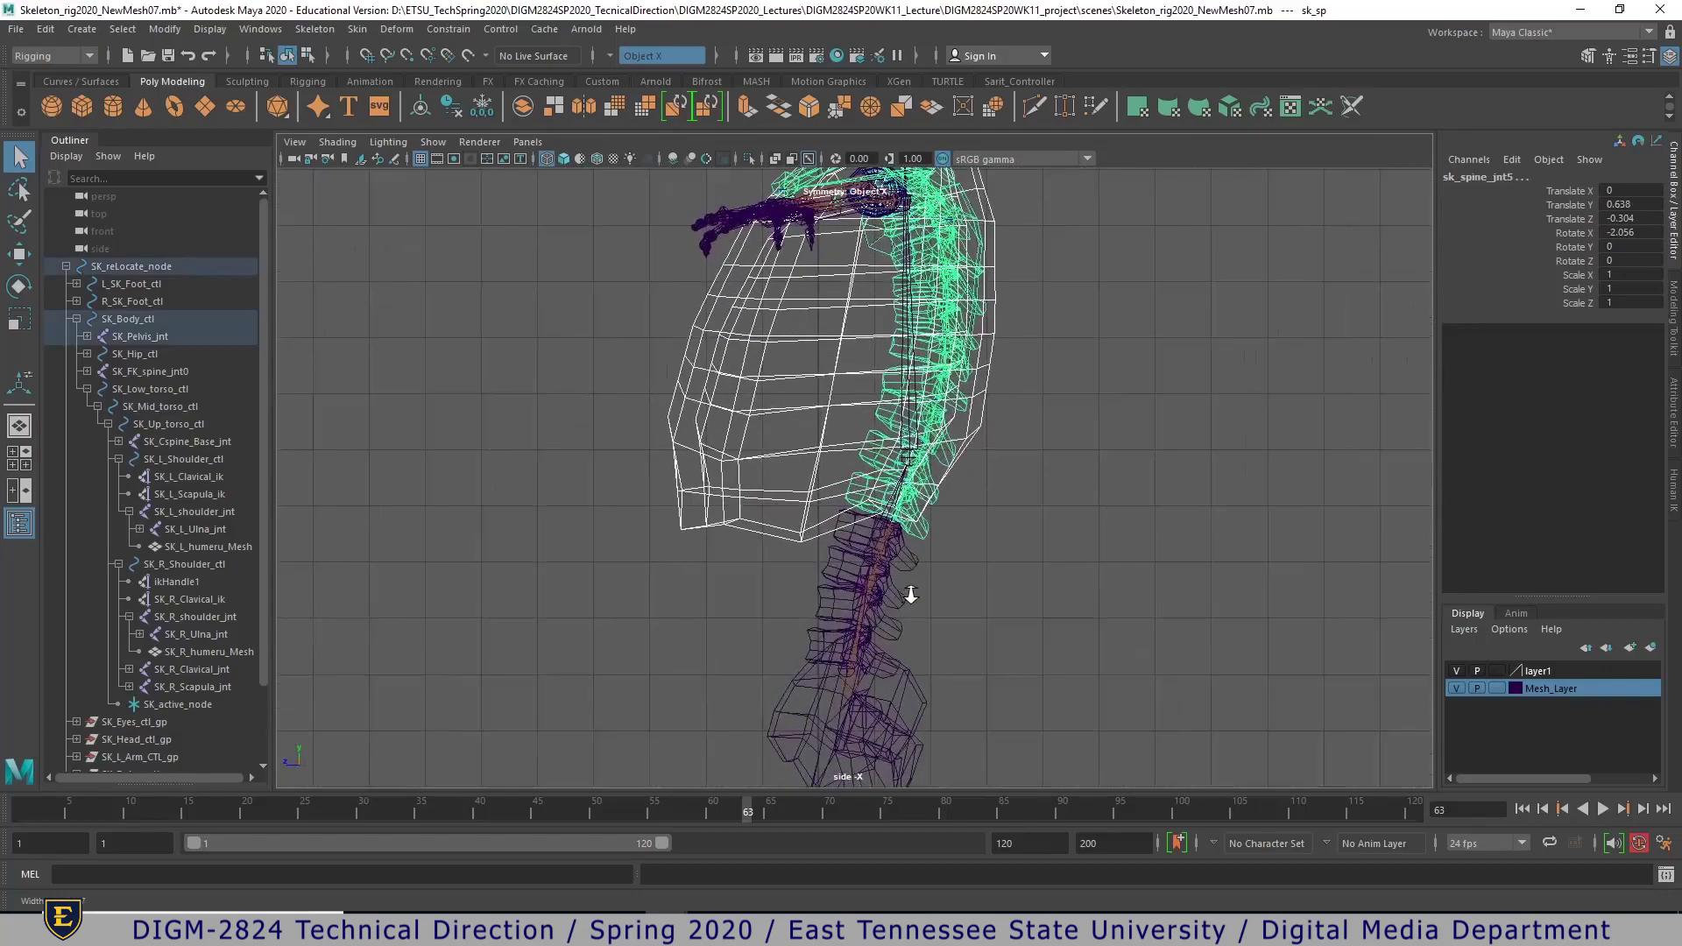
- Reset the Bind Skin options, disable multiple bind poses and Maintain max influences, set Max influences to 3, and bind the shell
{"action": "left_click", "coordinate": [356, 31]}
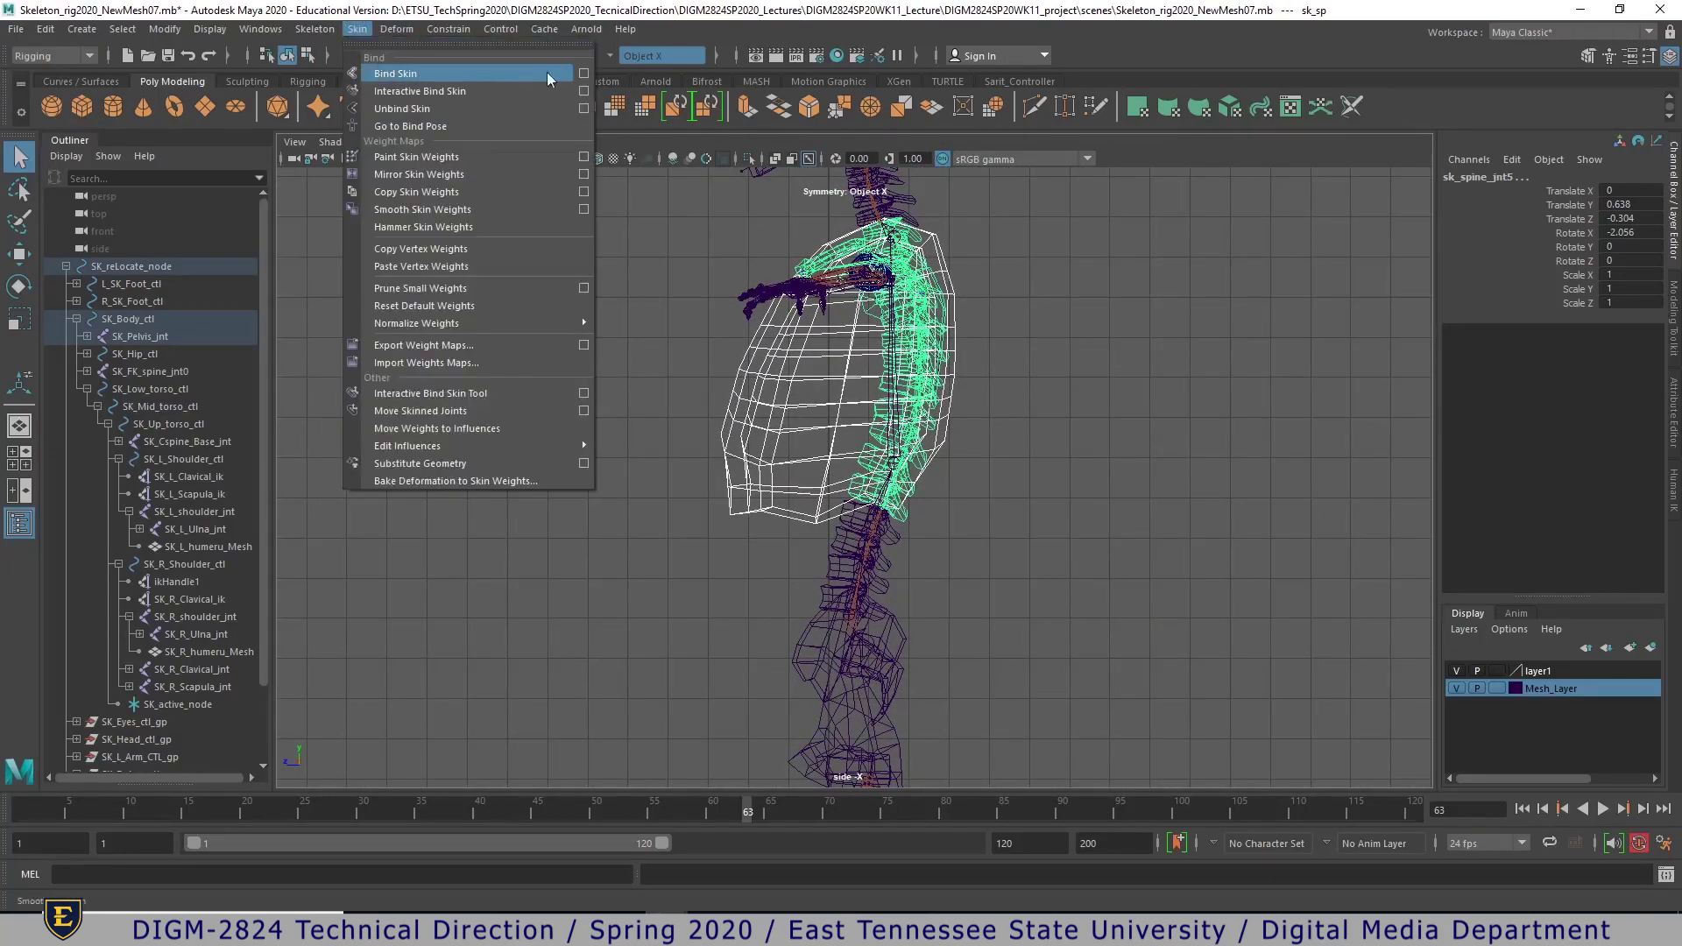
{"action": "left_click", "coordinate": [582, 77]}
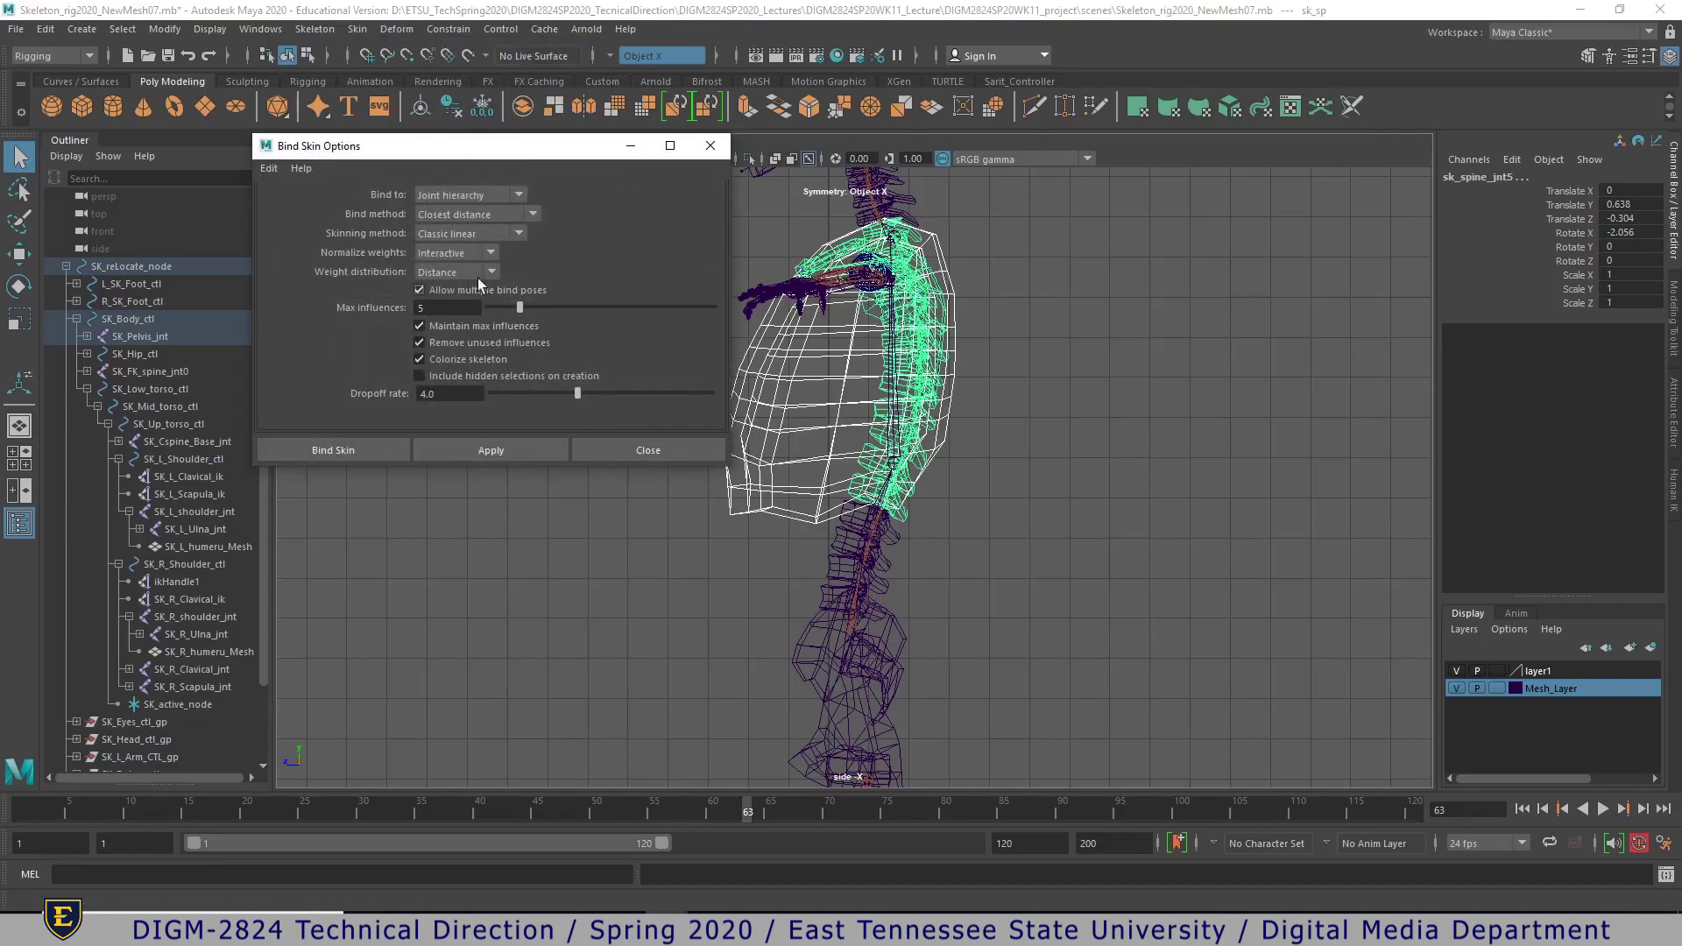
{"action": "left_click", "coordinate": [278, 167]}
{"action": "left_click", "coordinate": [286, 202]}
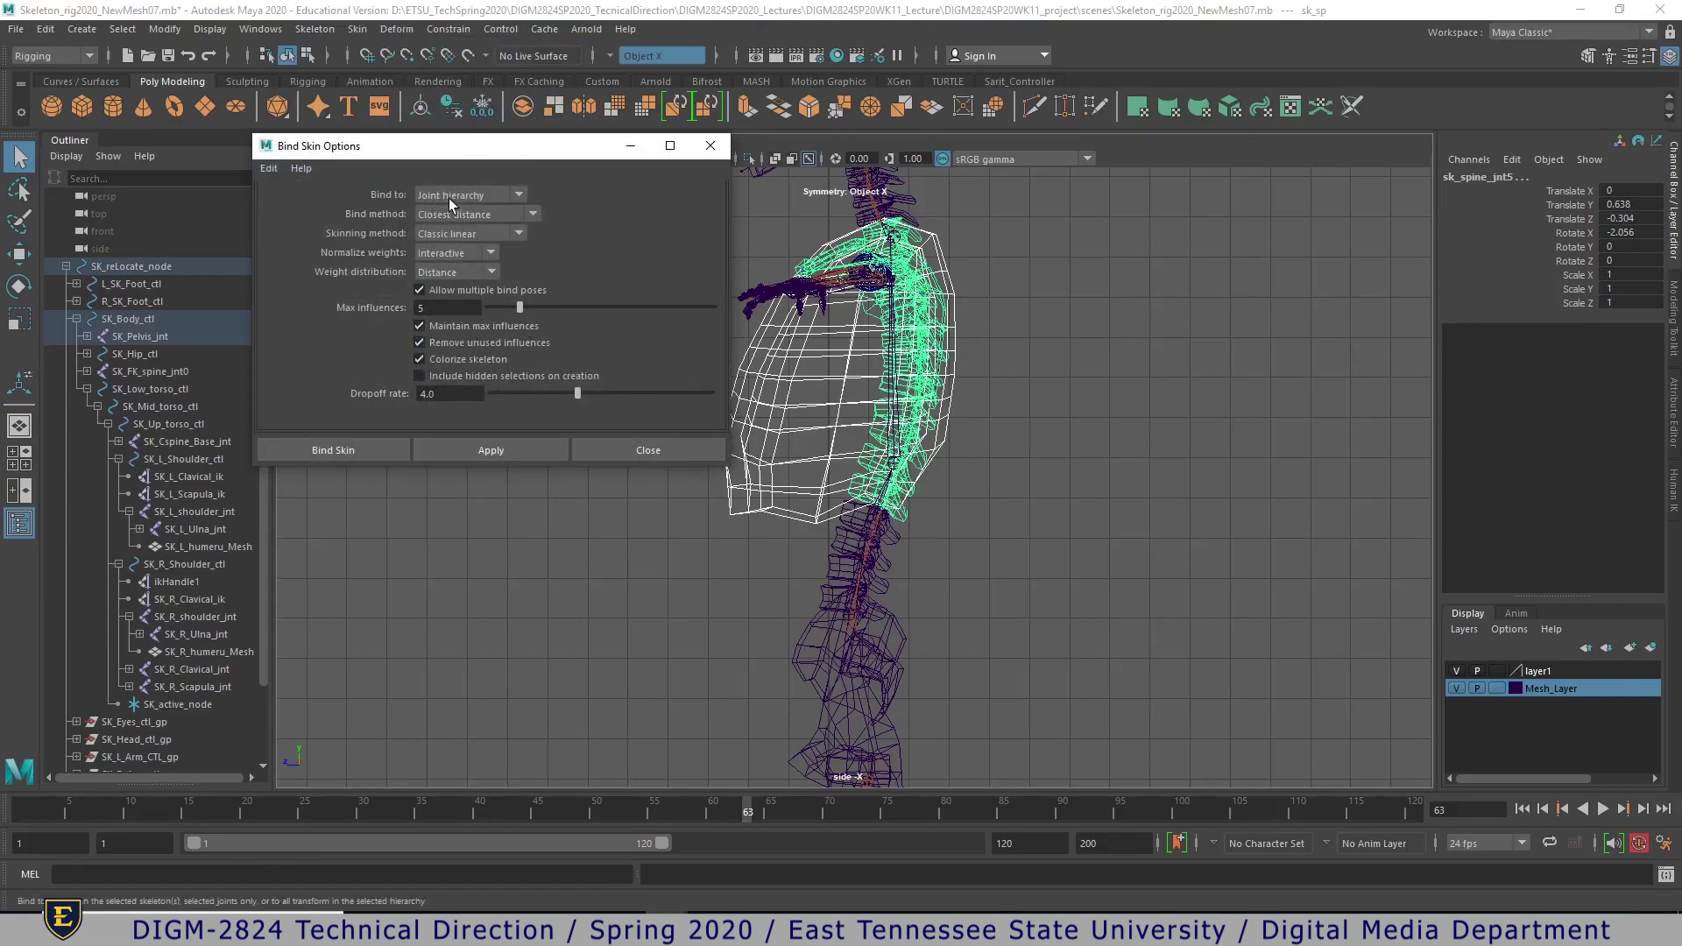
{"action": "scroll", "coordinate": [895, 567], "scroll_direction": "up", "scroll_amount": 3}
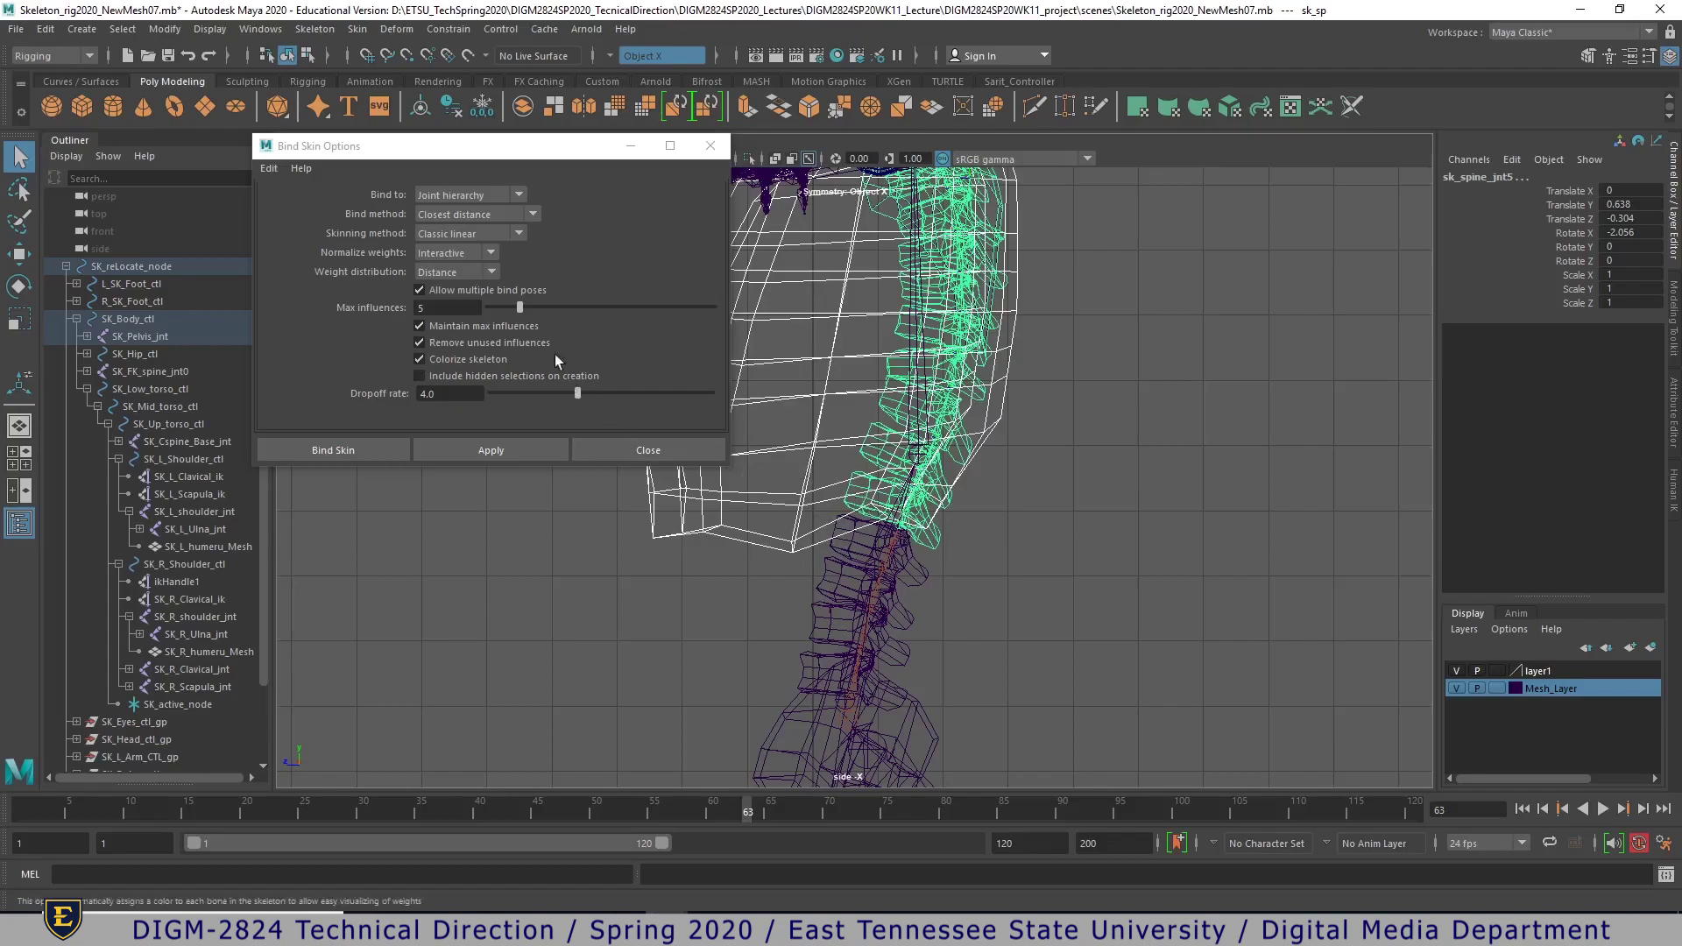
{"action": "left_click", "coordinate": [420, 290]}
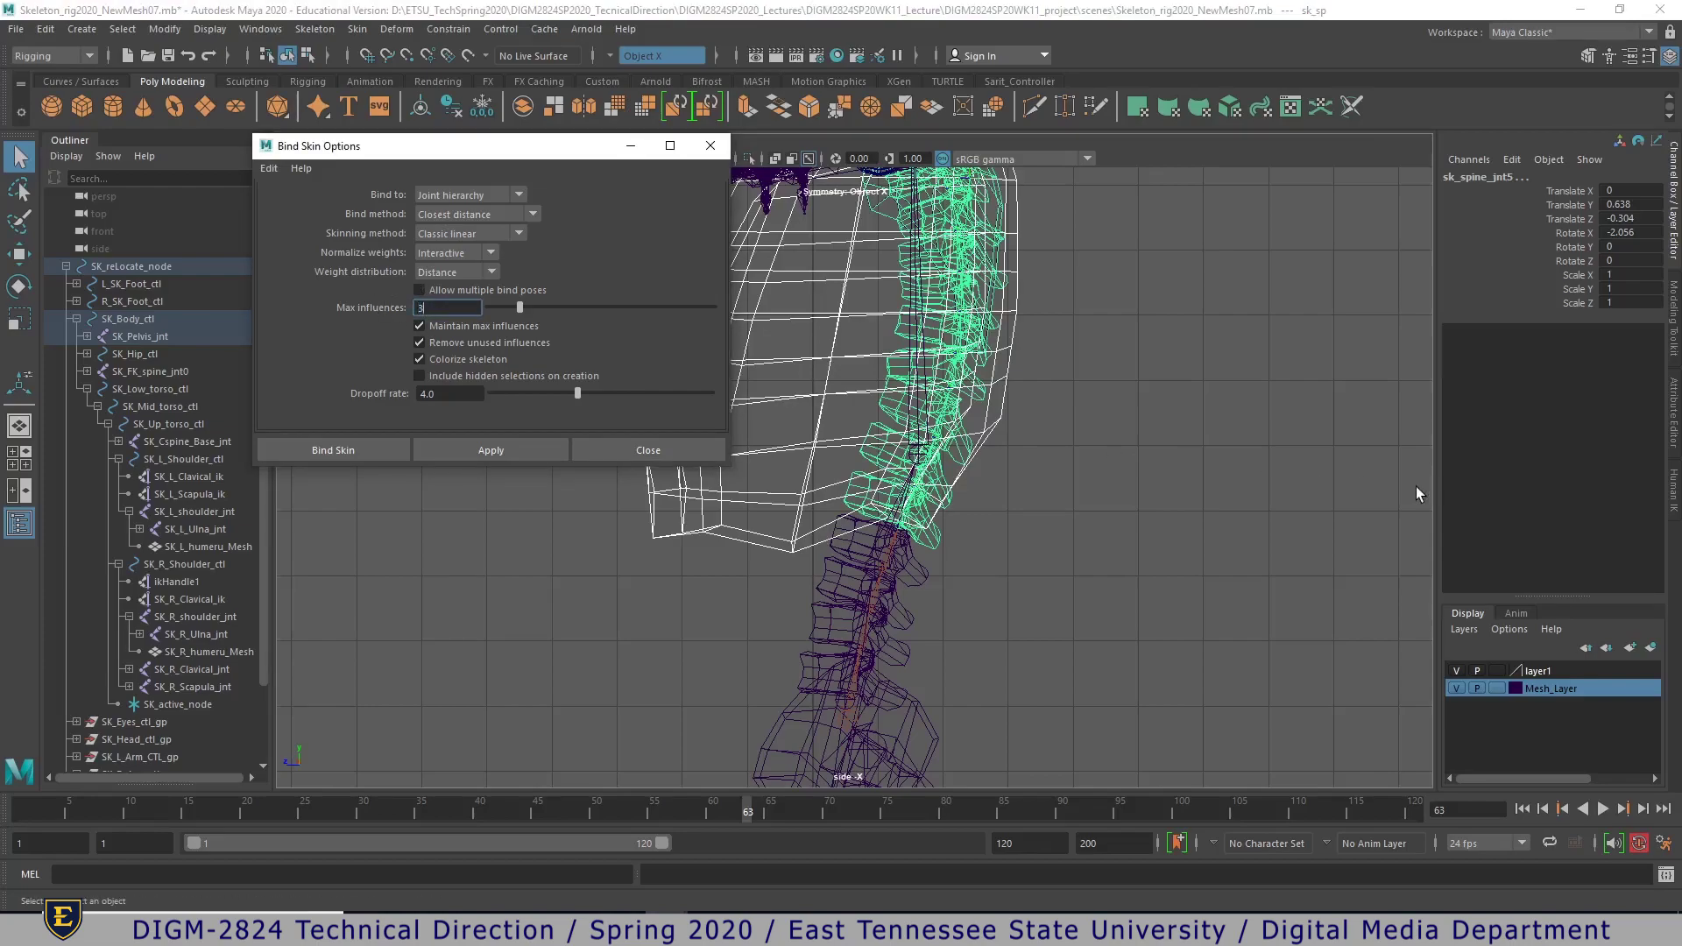
{"action": "left_click", "coordinate": [464, 328]}
{"action": "left_click", "coordinate": [371, 446]}
- Clear the selection and display the NURBS control curves in the side view
{"action": "right_click_drag", "start_coordinate": [1252, 612], "coordinate": [980, 568], "text": "alt"}
{"action": "left_click_drag", "start_coordinate": [980, 567], "coordinate": [1022, 576], "text": "alt"}
{"action": "left_click", "coordinate": [1161, 593]}
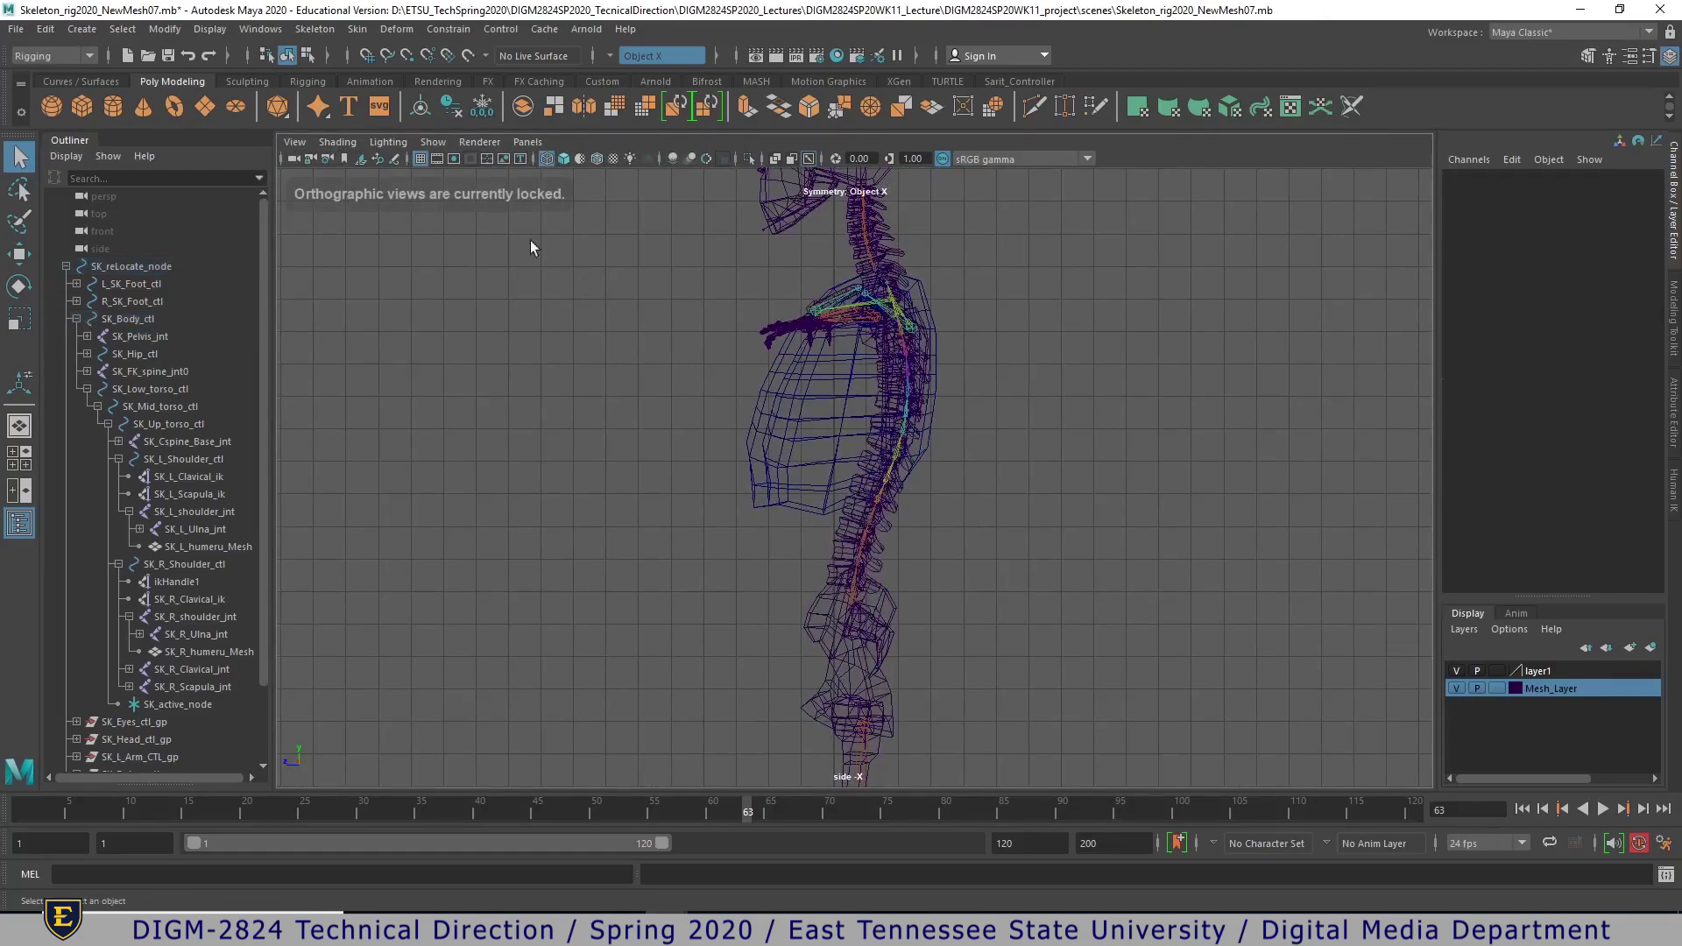
{"action": "left_click", "coordinate": [433, 142]}
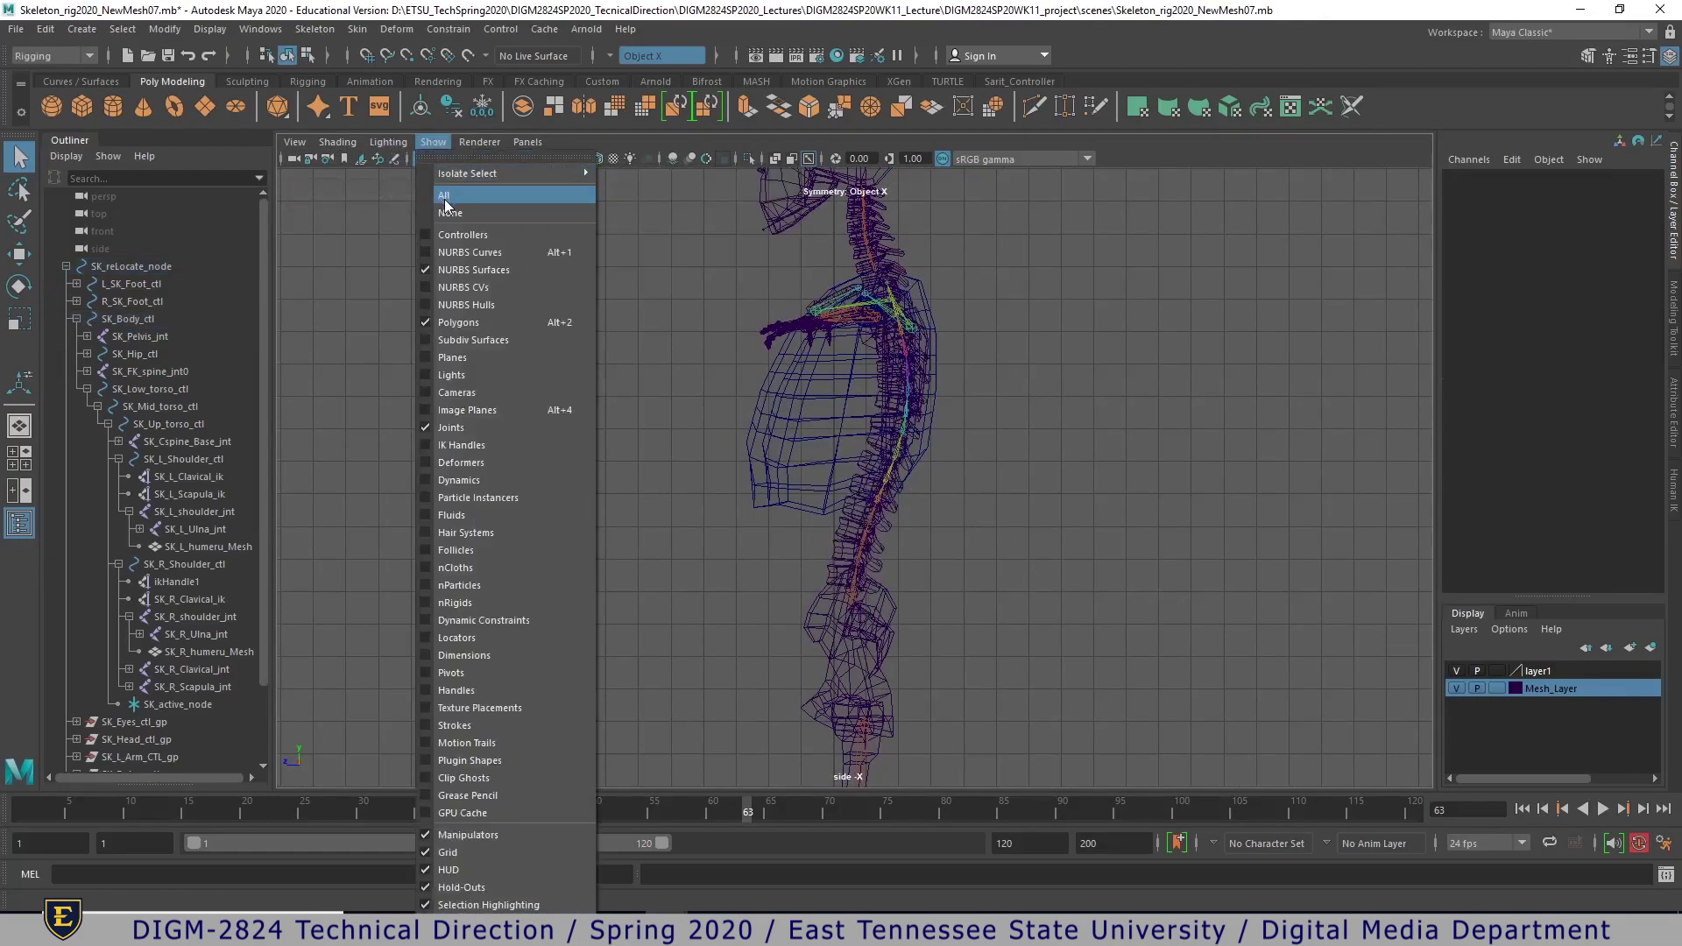
{"action": "left_click", "coordinate": [469, 252]}
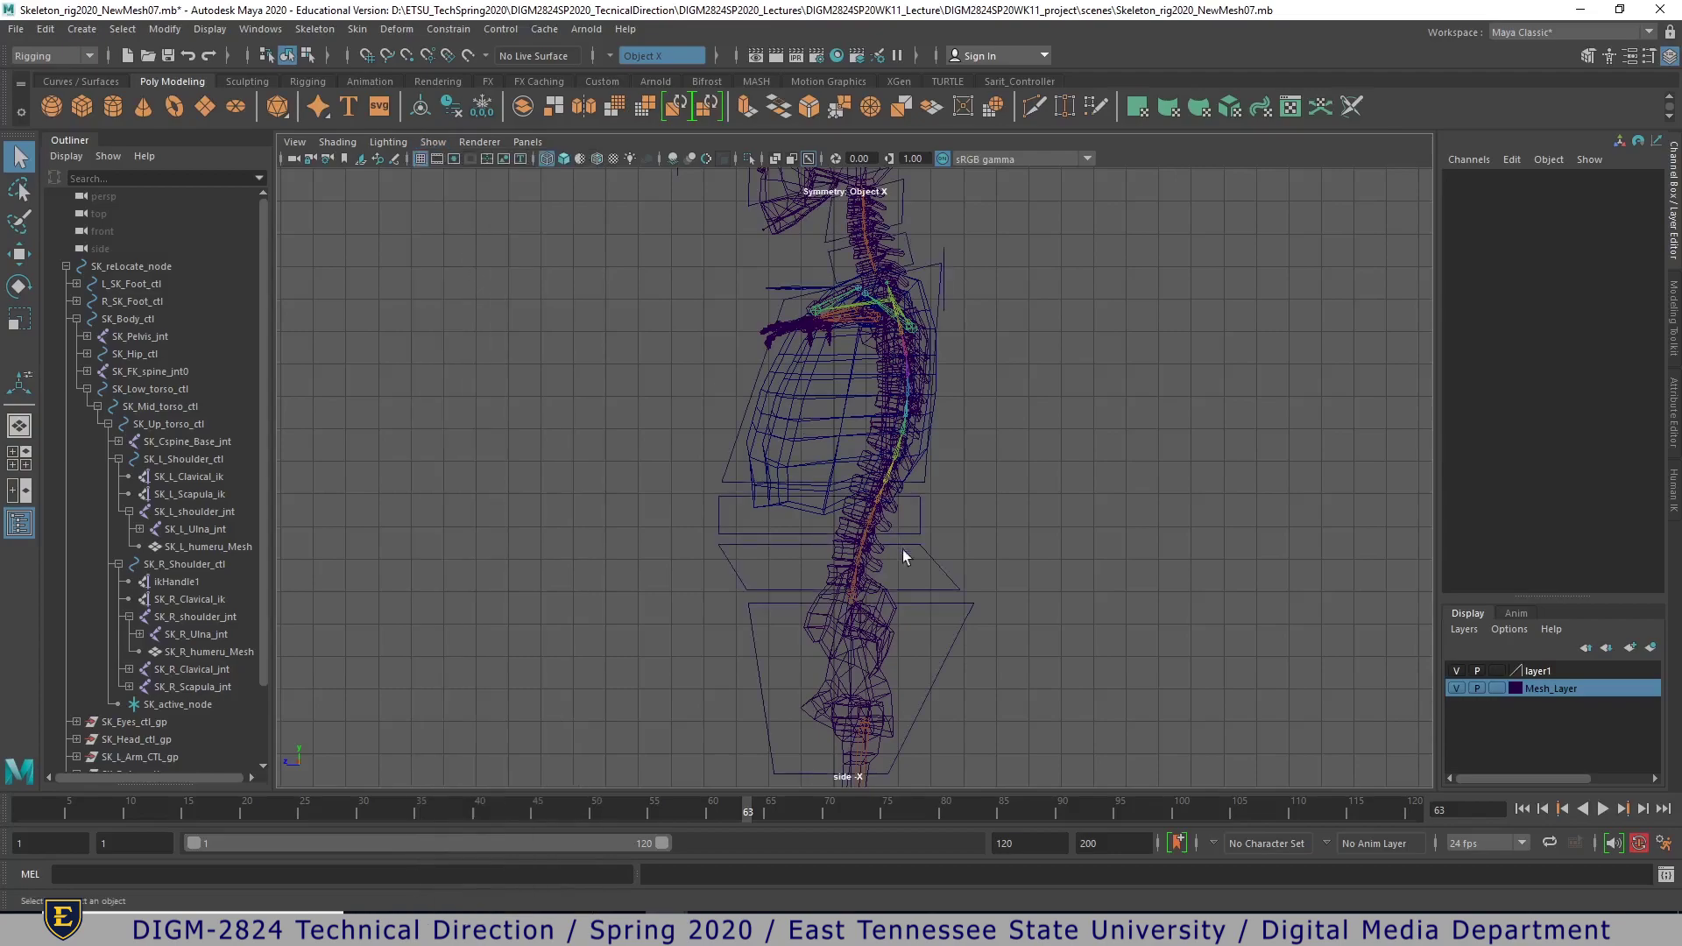
- Rotate SK_Up_torso_ctl to test how the bound shell deforms, then undo the rotation
{"action": "left_click", "coordinate": [739, 481]}
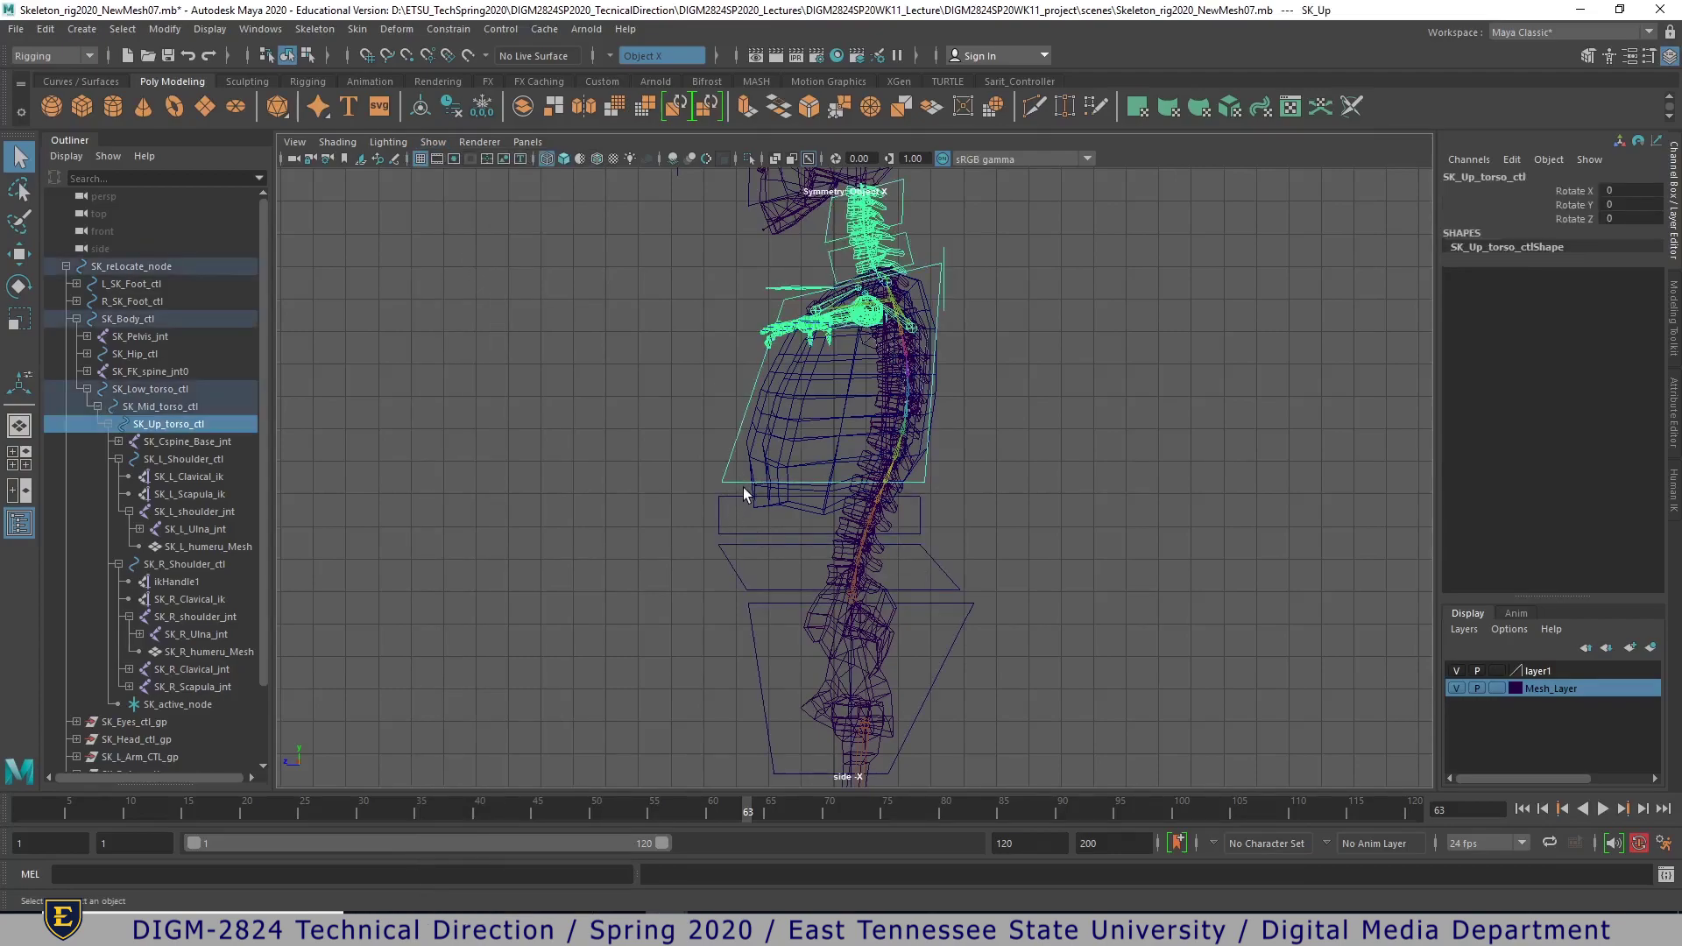
{"action": "key", "text": "e"}
{"action": "mouse_move", "coordinate": [818, 429]}
{"action": "left_mouse_down"}
{"action": "mouse_move", "coordinate": [810, 485]}
{"action": "mouse_move", "coordinate": [841, 435]}
{"action": "mouse_move", "coordinate": [814, 476]}
{"action": "mouse_move", "coordinate": [875, 442]}
{"action": "mouse_move", "coordinate": [819, 475]}
{"action": "mouse_move", "coordinate": [849, 443]}
{"action": "mouse_move", "coordinate": [822, 481]}
{"action": "mouse_move", "coordinate": [827, 458]}
{"action": "left_mouse_up"}
{"action": "key", "text": "ctrl+z"}
{"action": "left_click", "coordinate": [1106, 449]}
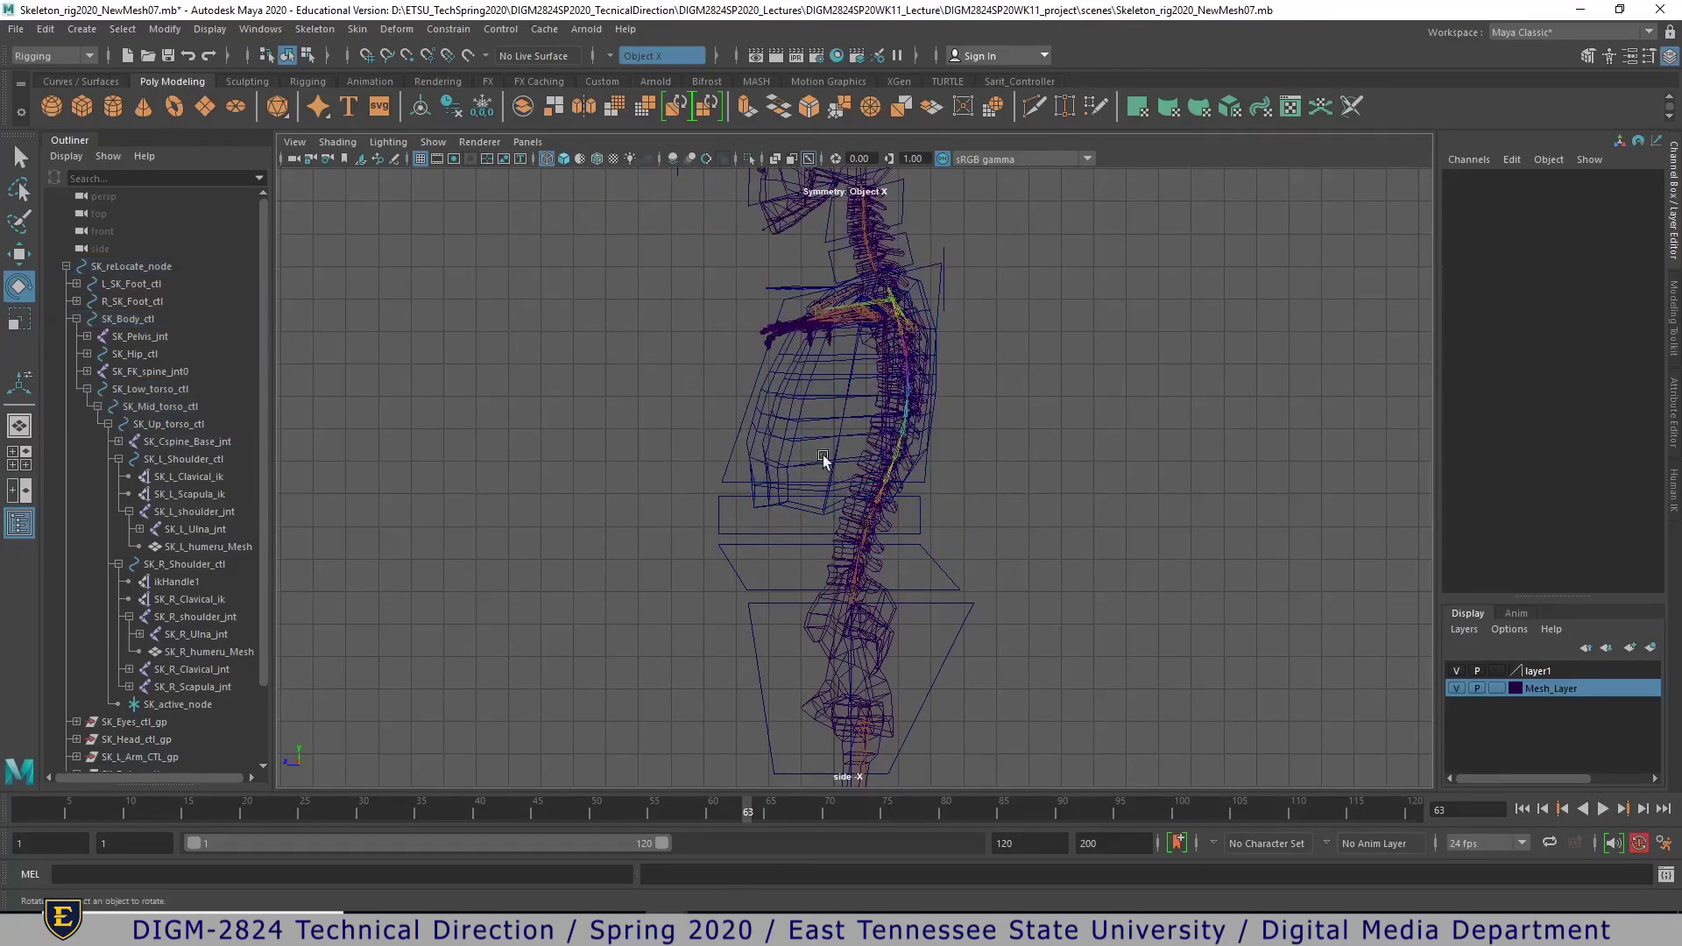
- Unbind the skin of SK_Turso_mesh
{"action": "left_click", "coordinate": [768, 444]}
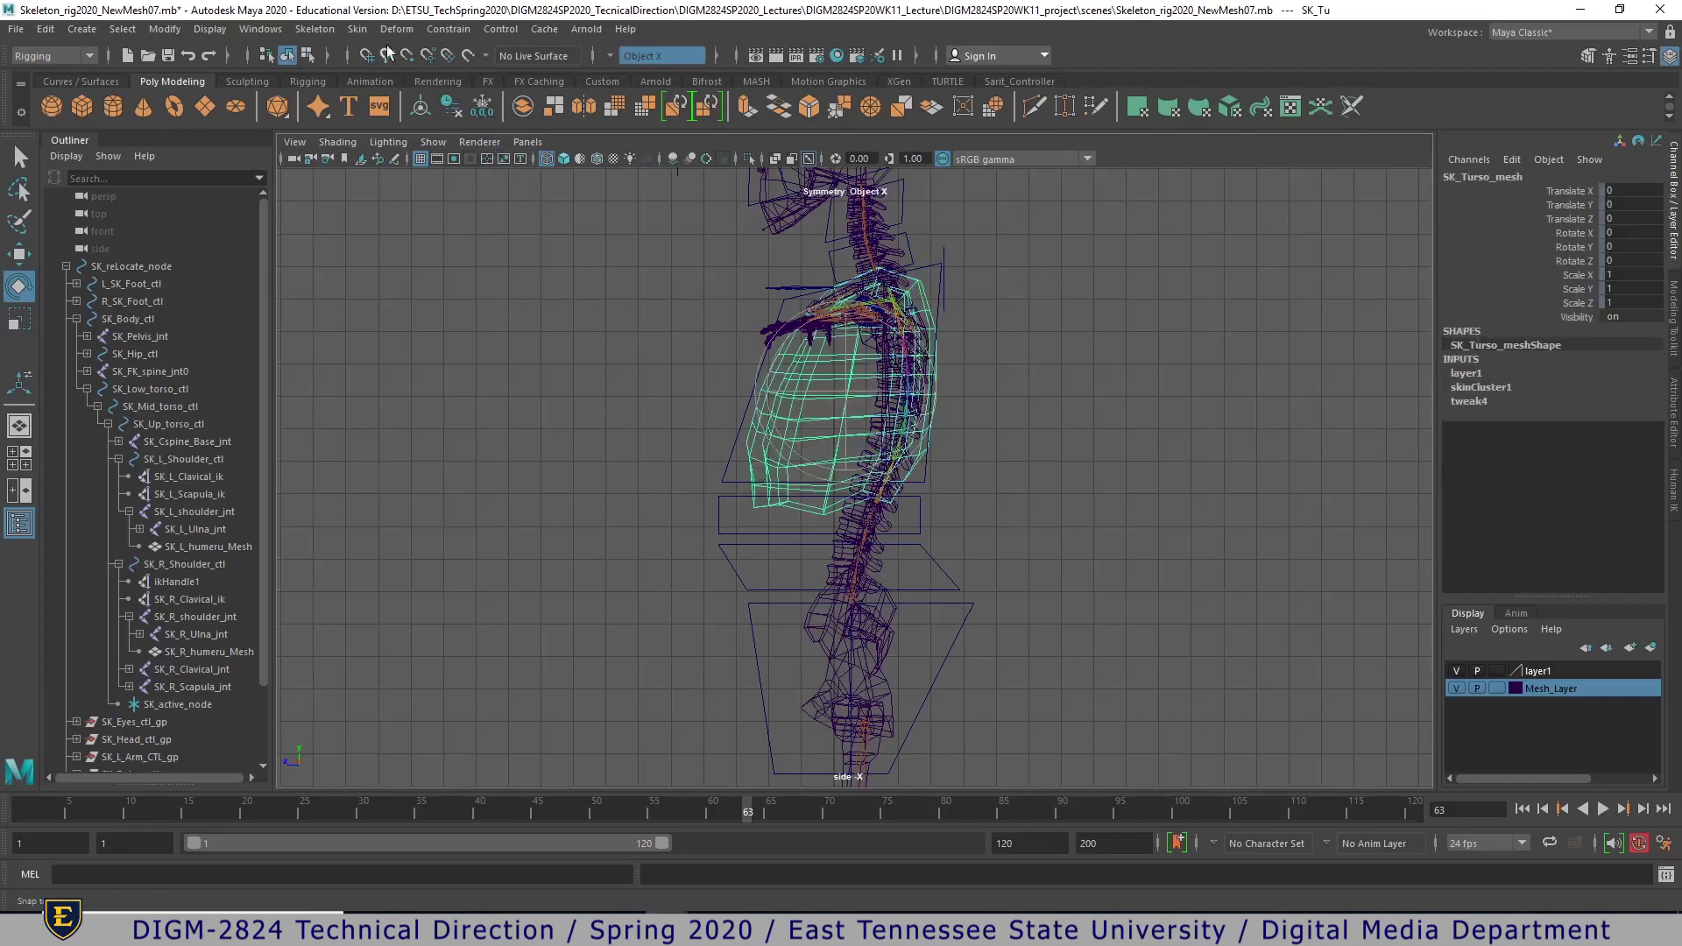
{"action": "left_click", "coordinate": [358, 29]}
{"action": "left_click", "coordinate": [390, 110]}
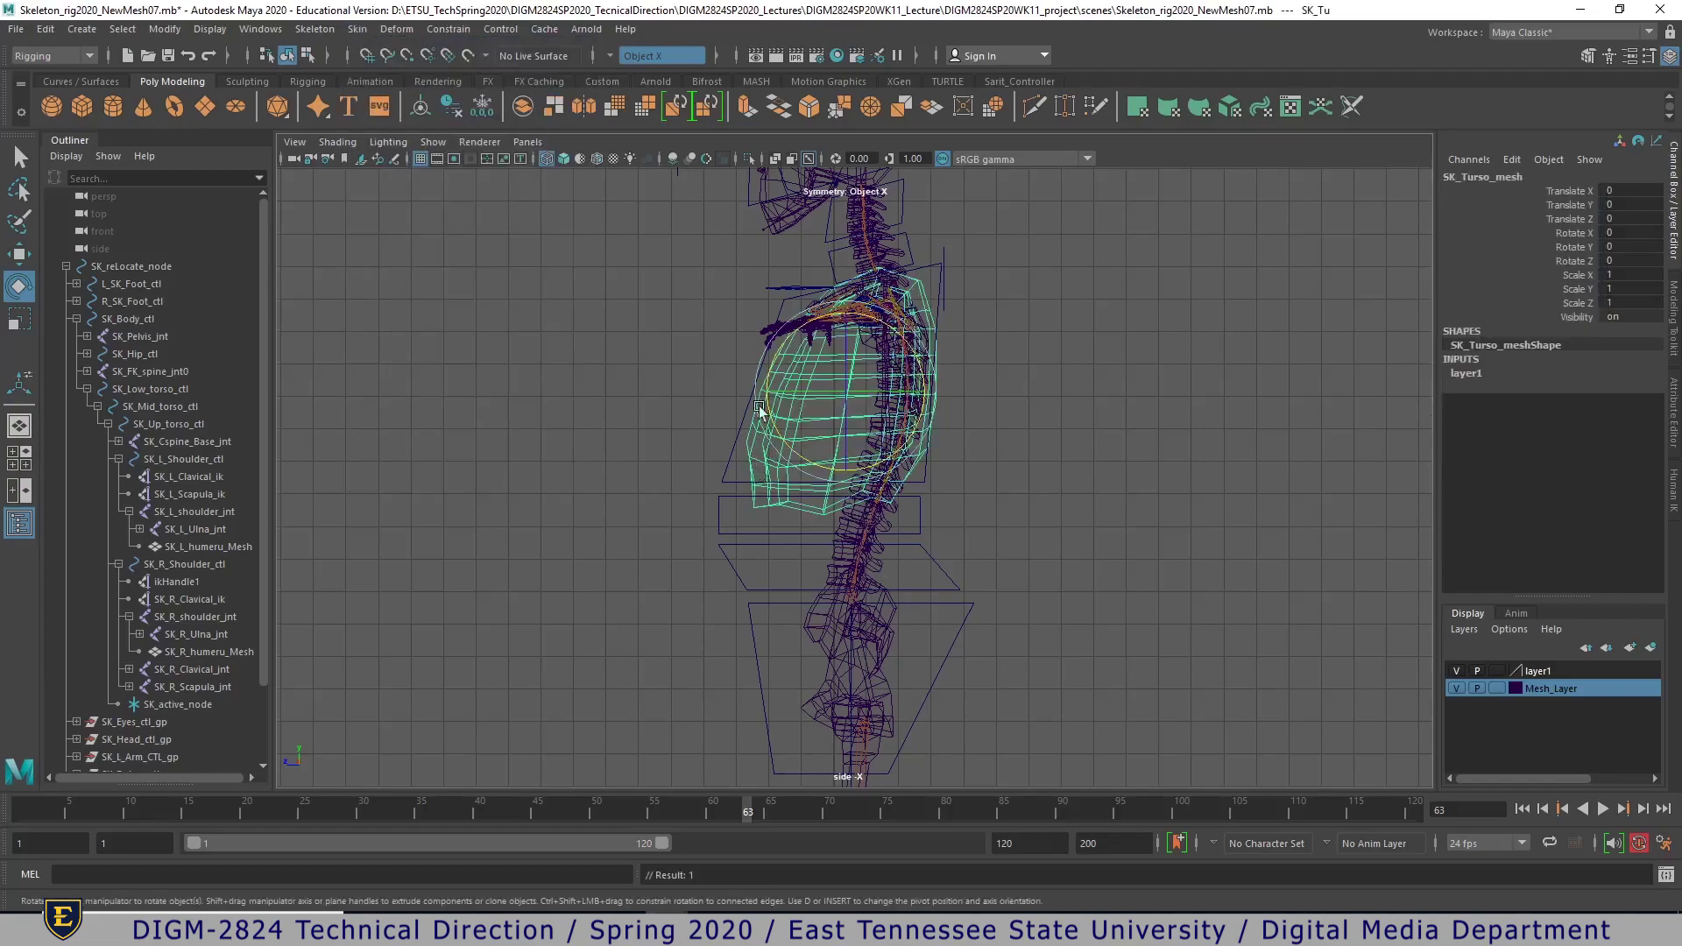
- Select the torso shell together with the lowest spine joint, sk_spine_jnt1, just above the pelvis
{"action": "left_click", "coordinate": [1028, 453]}
{"action": "left_click", "coordinate": [813, 504]}
{"action": "right_click_drag", "start_coordinate": [816, 540], "coordinate": [1381, 566], "text": "alt"}
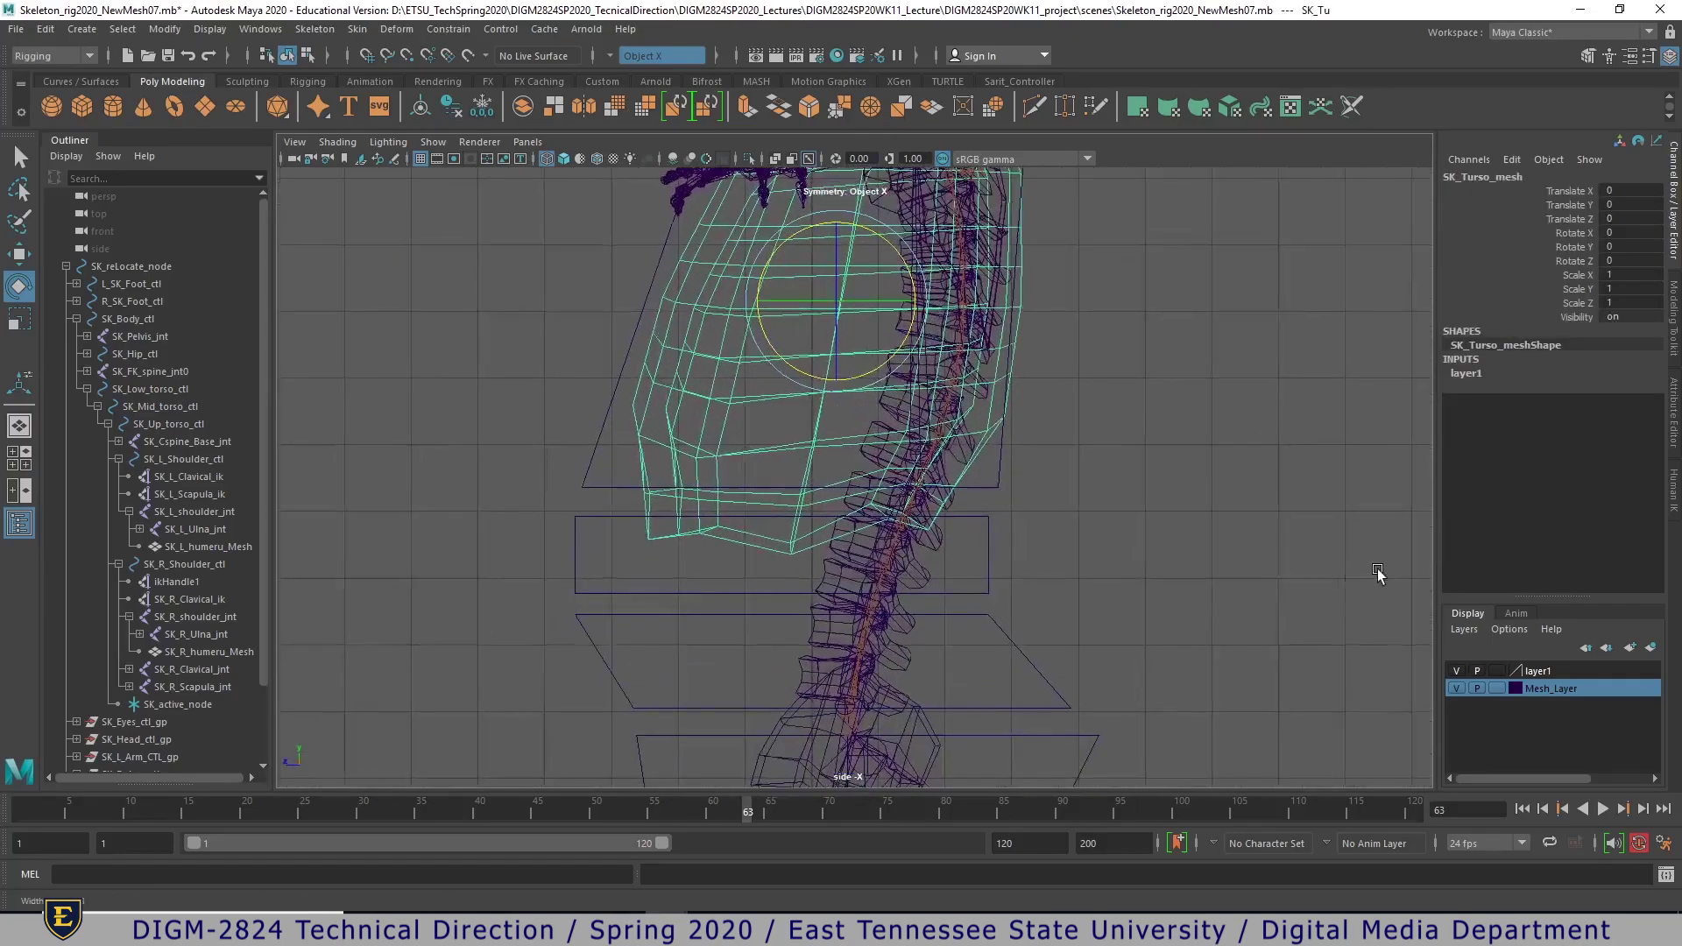
{"action": "key", "text": "q"}
{"action": "middle_click_drag", "start_coordinate": [1115, 604], "coordinate": [1137, 479], "text": "alt"}
{"action": "right_click_drag", "start_coordinate": [991, 574], "coordinate": [1208, 597], "text": "alt"}
{"action": "middle_click_drag", "start_coordinate": [1209, 596], "coordinate": [1246, 427], "text": "alt"}
{"action": "right_click_drag", "start_coordinate": [1112, 578], "coordinate": [1445, 567], "text": "alt"}
{"action": "middle_click_drag", "start_coordinate": [1039, 519], "coordinate": [1002, 589], "text": "alt"}
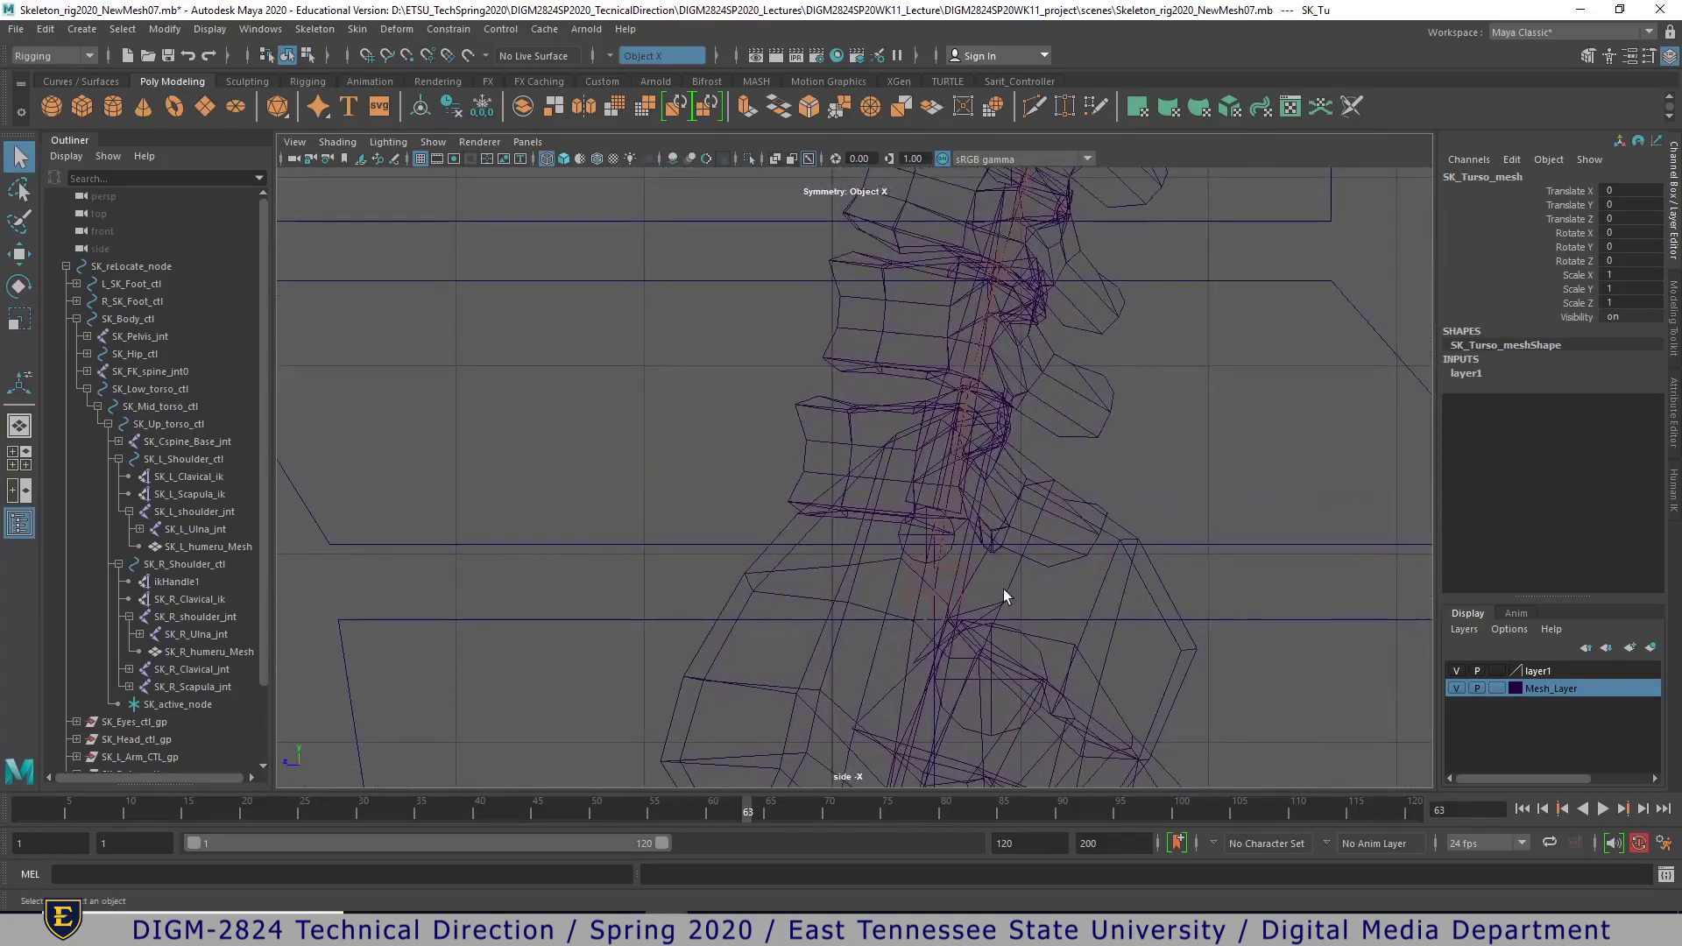
{"action": "left_click", "coordinate": [949, 539]}
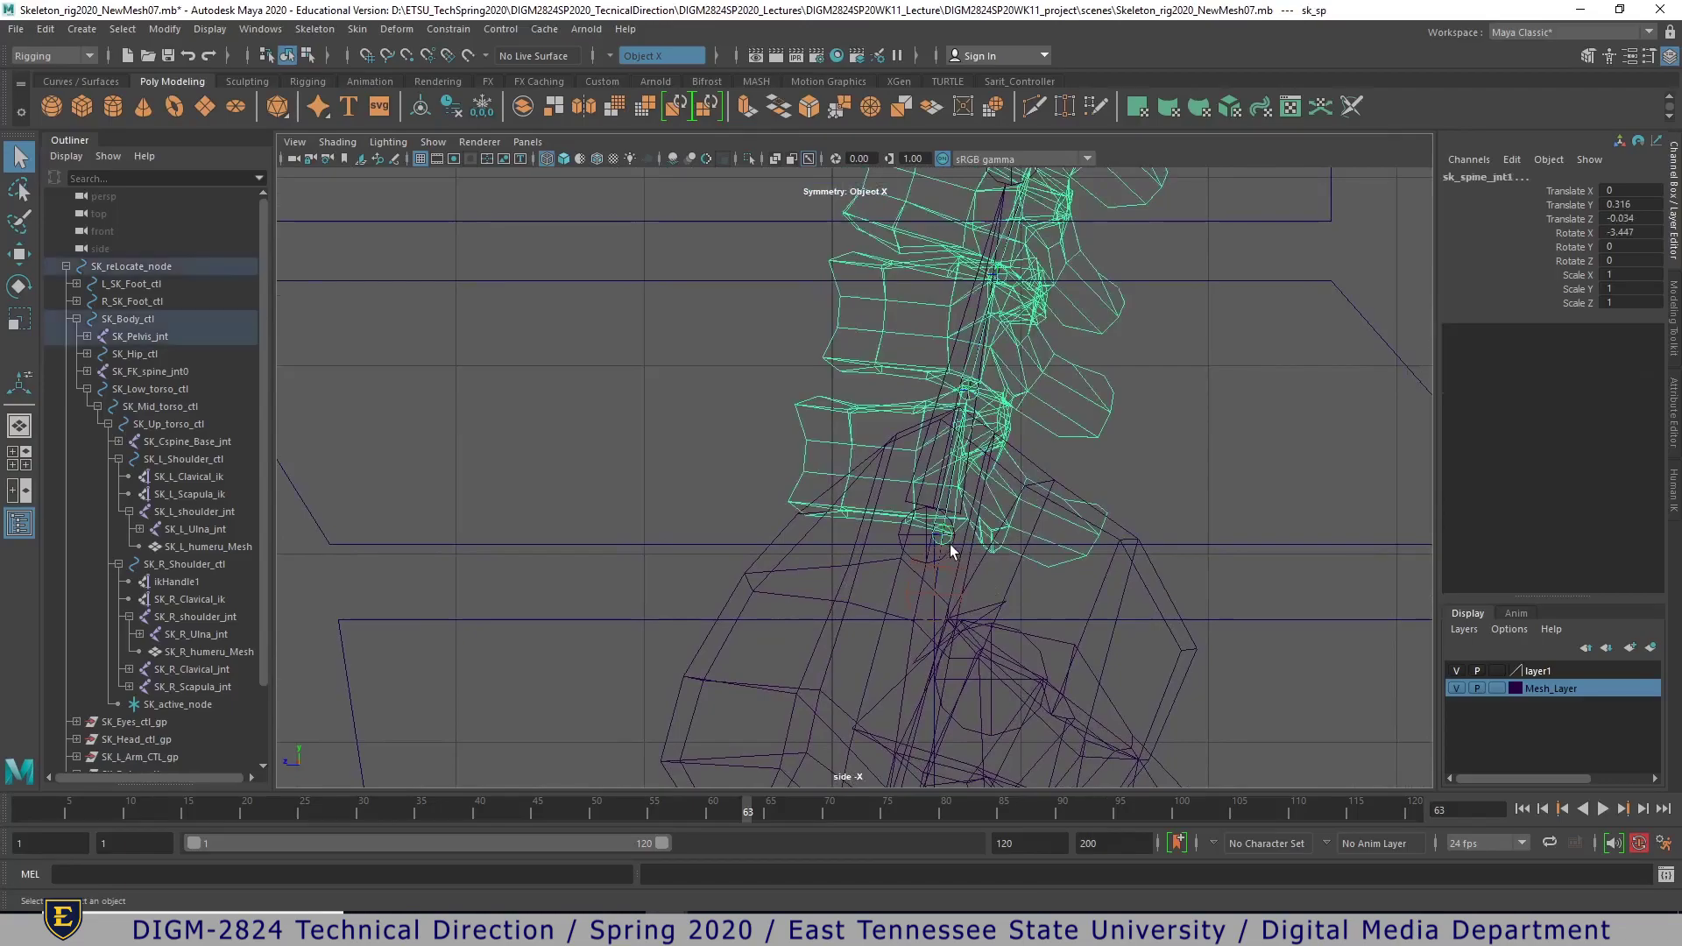
{"action": "right_click_drag", "start_coordinate": [950, 548], "coordinate": [692, 525], "text": "alt"}
{"action": "left_click", "coordinate": [804, 186], "text": "alt"}
{"action": "middle_click_drag", "start_coordinate": [813, 247], "coordinate": [803, 582], "text": "alt"}
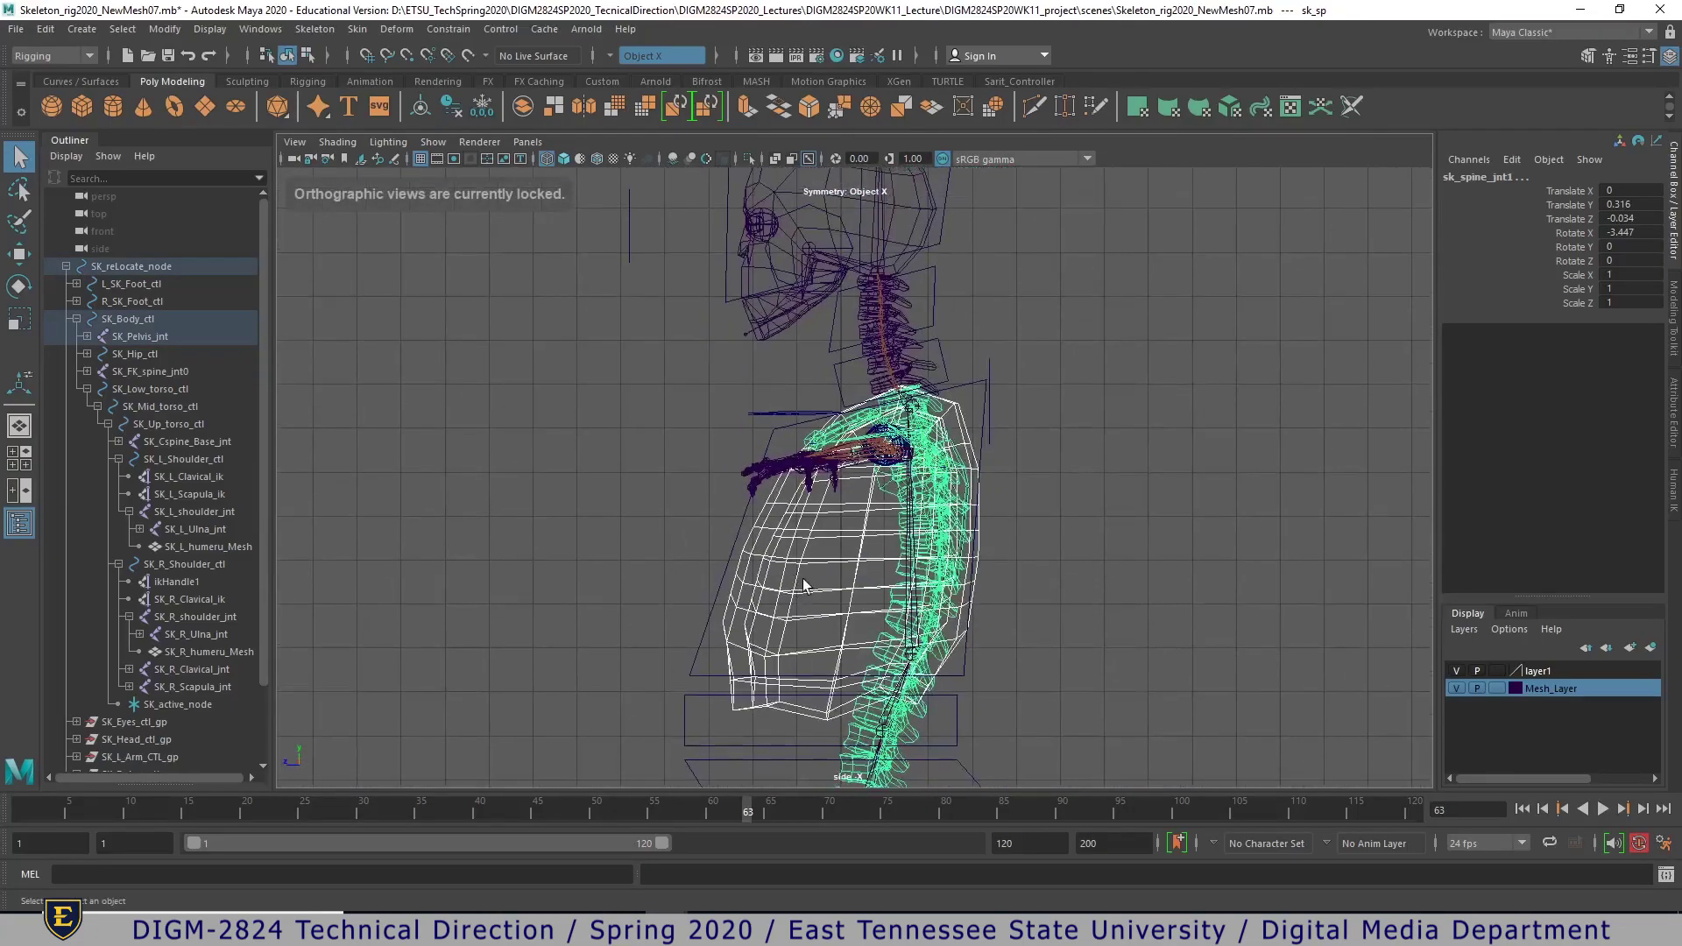
- Bind the torso shell's skin to the spine joint hierarchy with Max influences at 3
{"action": "left_click", "coordinate": [359, 29]}
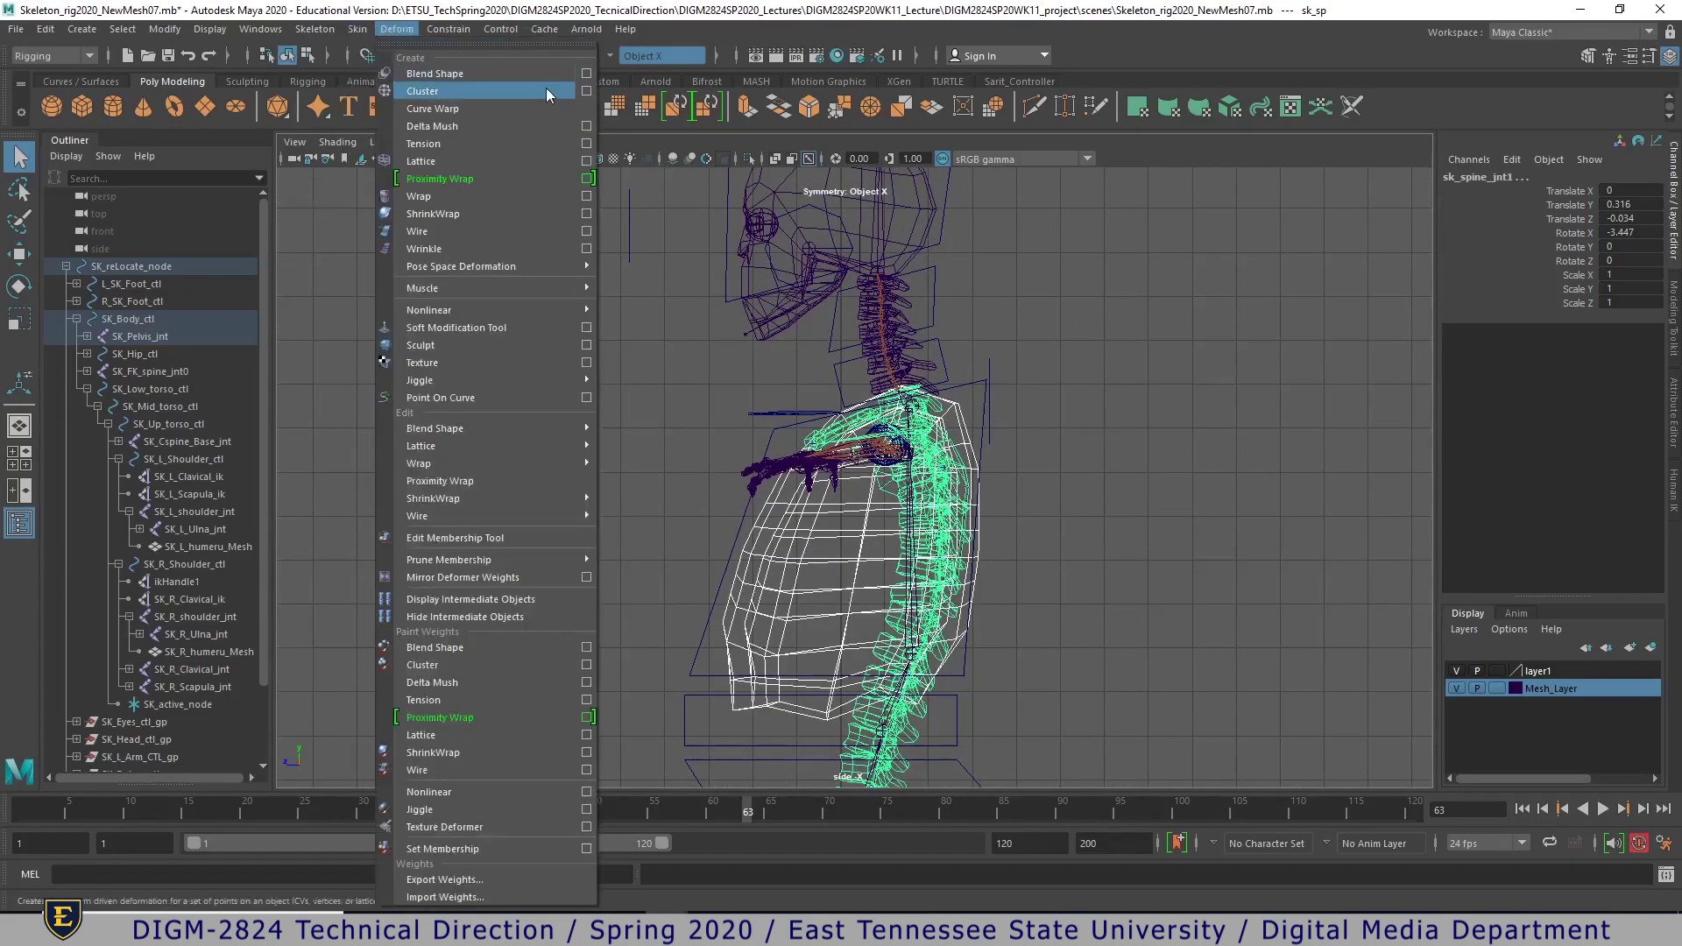
{"action": "left_click", "coordinate": [579, 72]}
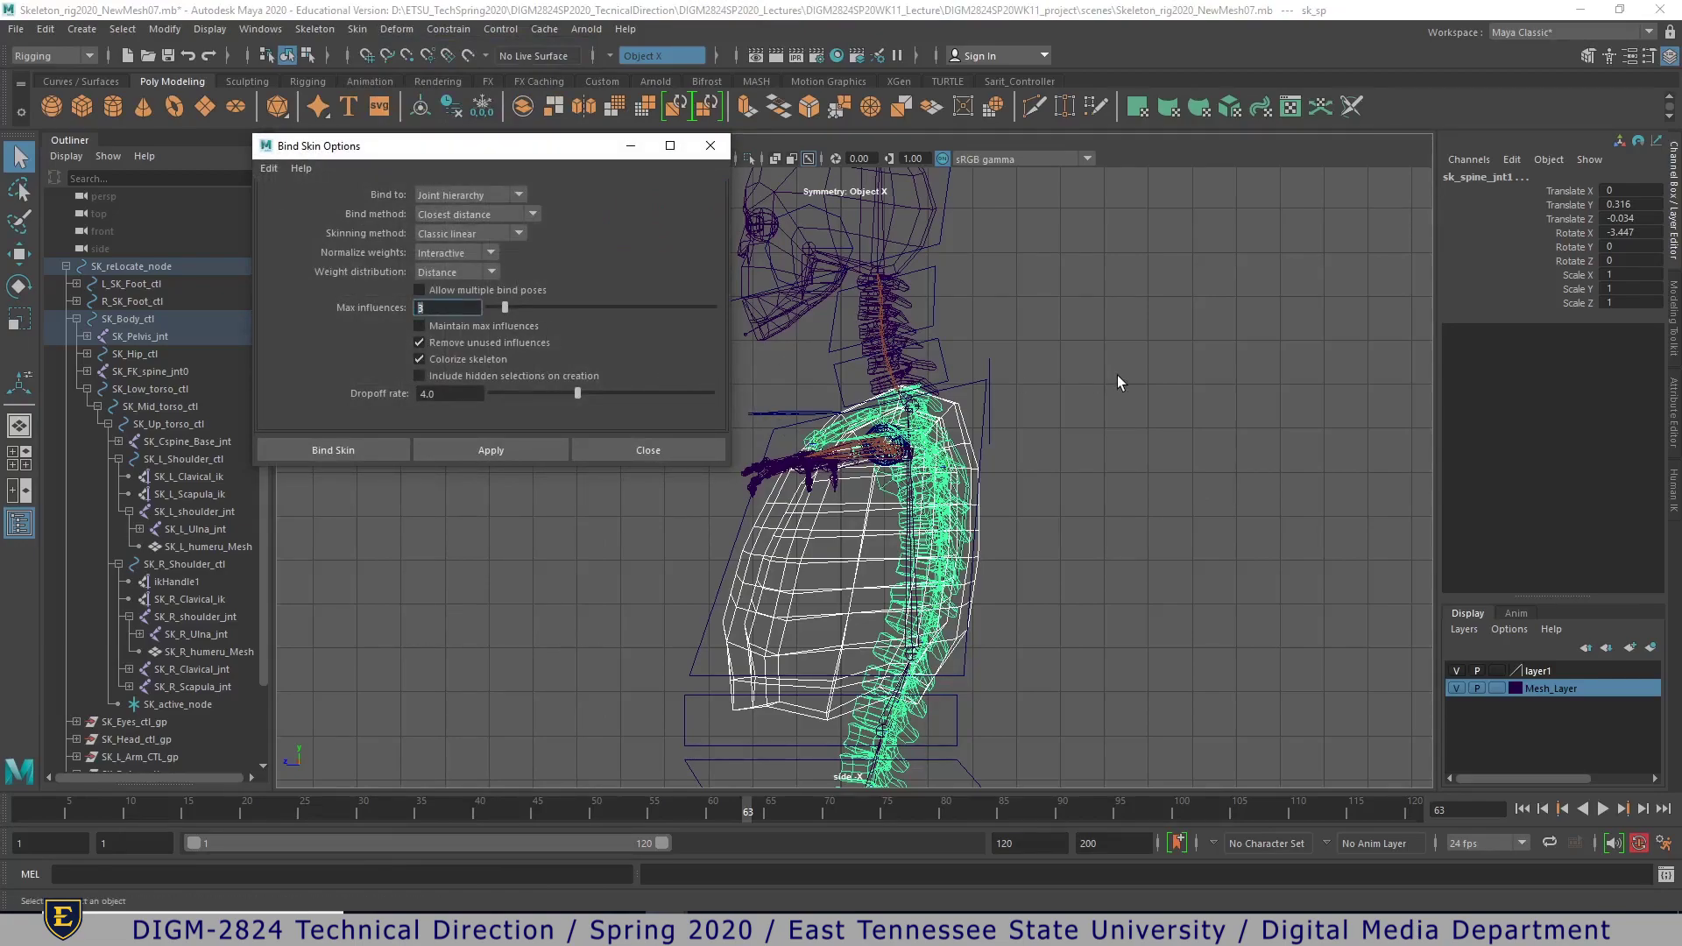
{"action": "left_click", "coordinate": [376, 450]}
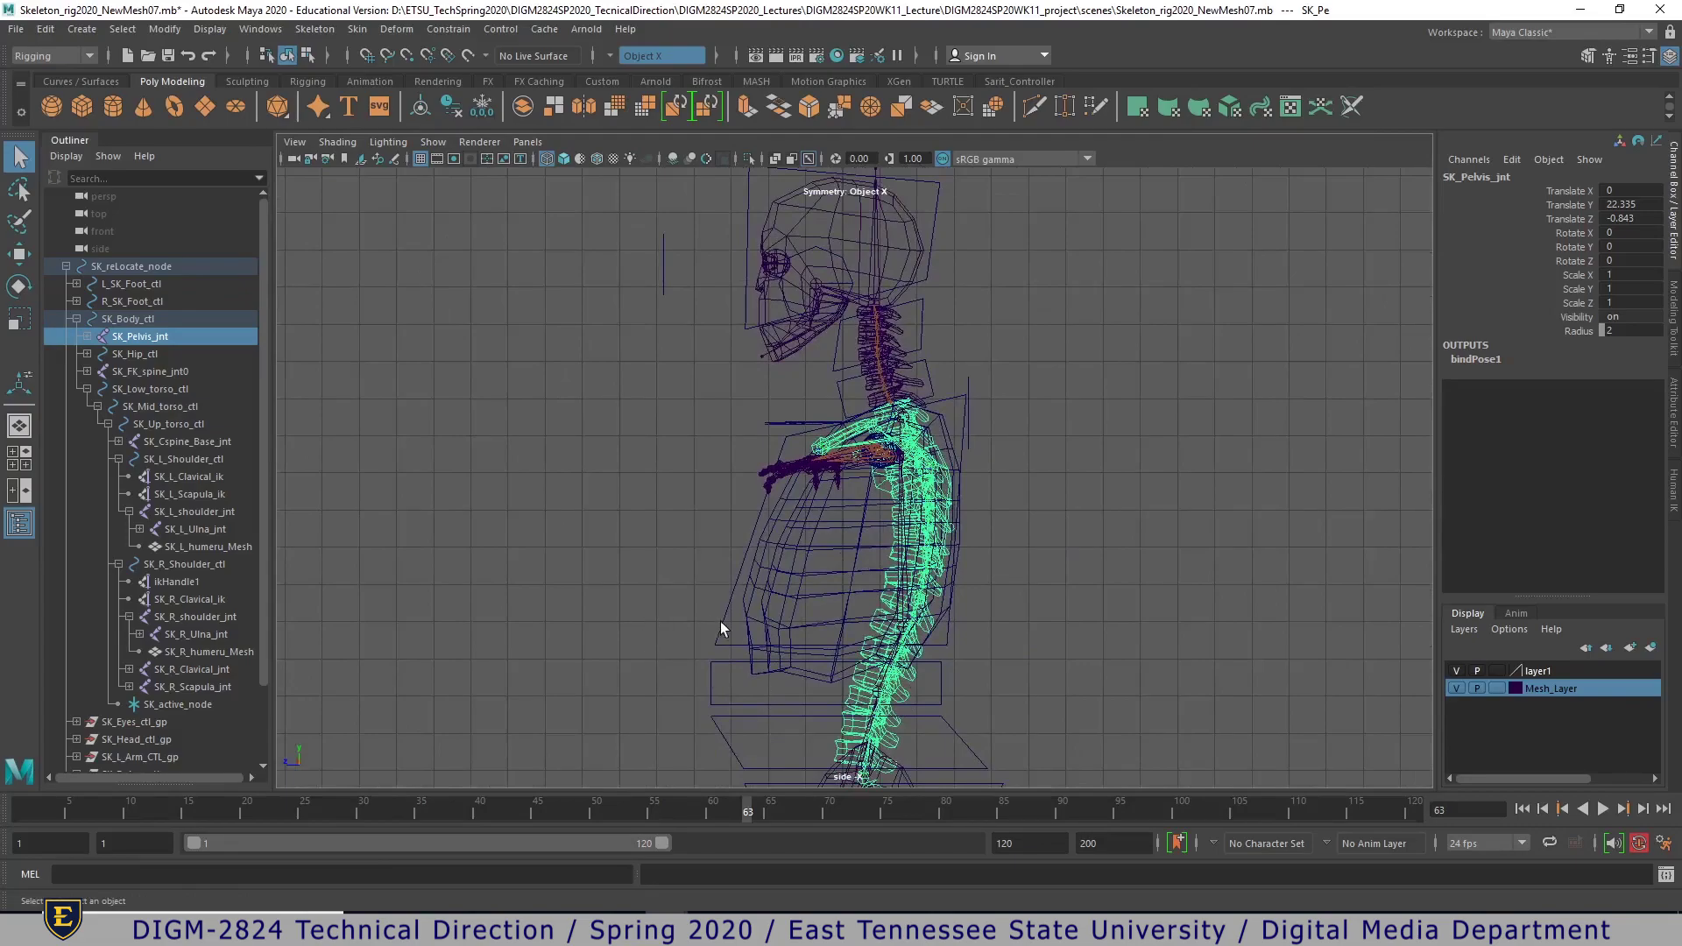
- Test the new bind by bending SK_Up_torso_ctl back and then forward to about 12.3 degrees in X
{"action": "left_click", "coordinate": [722, 628]}
{"action": "key", "text": "e"}
{"action": "mouse_move", "coordinate": [853, 565]}
{"action": "left_mouse_down"}
{"action": "mouse_move", "coordinate": [811, 585]}
{"action": "mouse_move", "coordinate": [883, 552]}
{"action": "mouse_move", "coordinate": [834, 571]}
{"action": "mouse_move", "coordinate": [878, 569]}
{"action": "left_mouse_up"}
{"action": "left_click", "coordinate": [733, 685]}
{"action": "mouse_move", "coordinate": [834, 629]}
{"action": "left_mouse_down"}
{"action": "mouse_move", "coordinate": [874, 616]}
{"action": "mouse_move", "coordinate": [829, 631]}
{"action": "left_mouse_up"}
{"action": "left_click", "coordinate": [855, 625]}
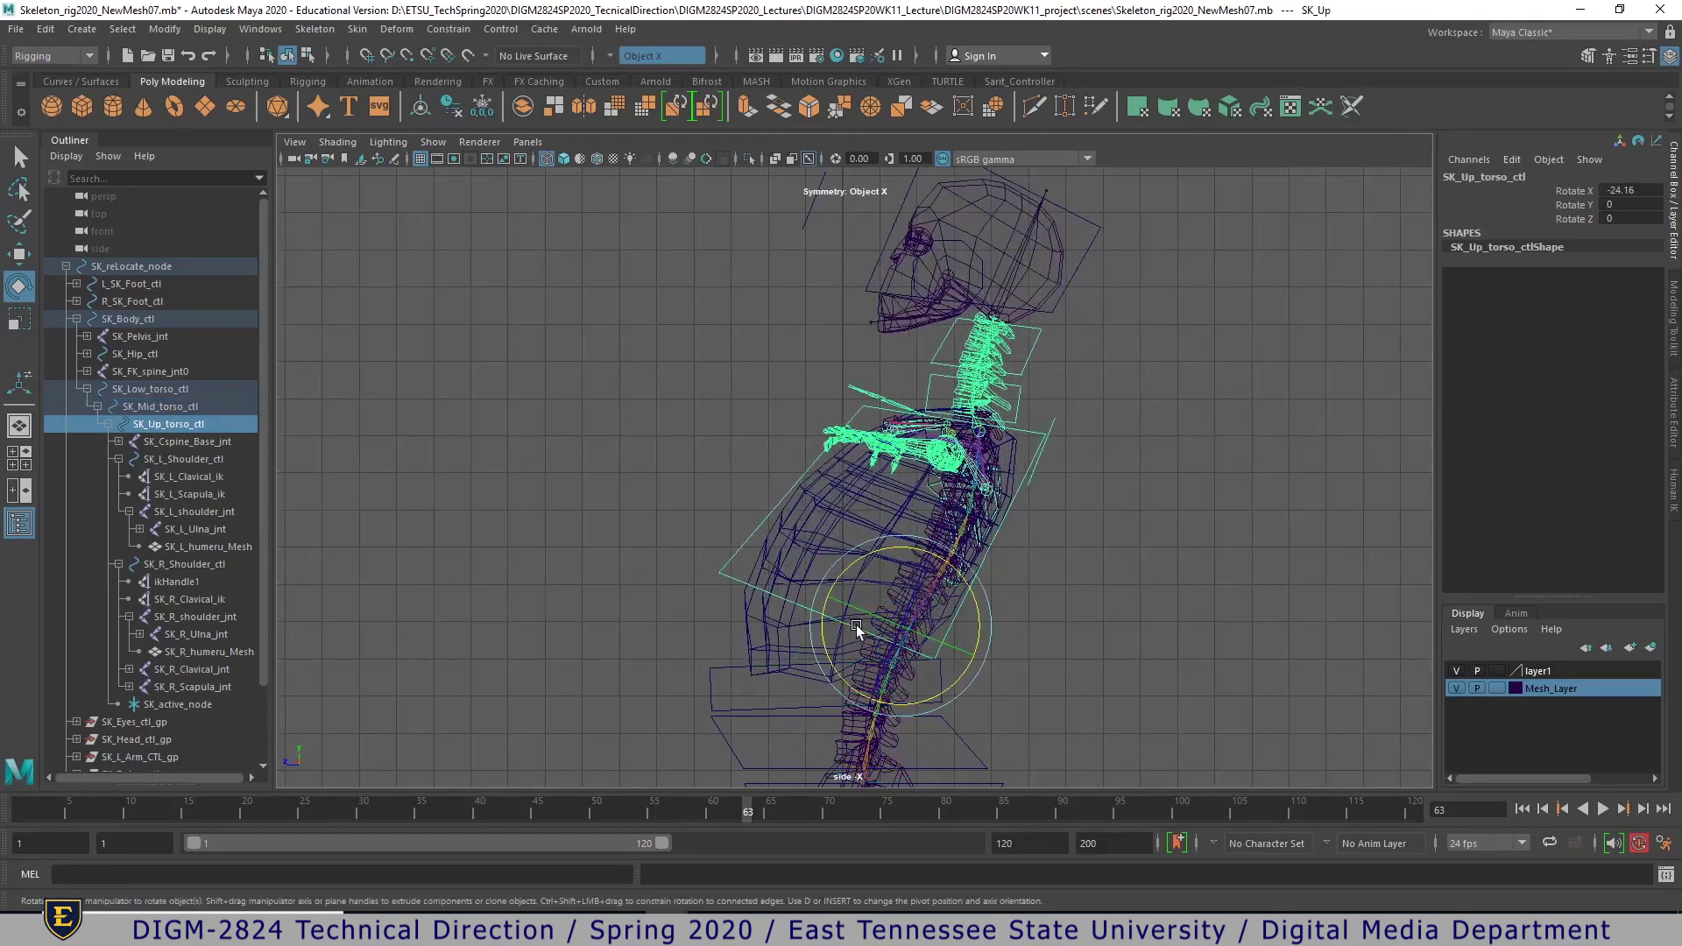
{"action": "left_click_drag", "start_coordinate": [859, 562], "coordinate": [811, 592]}
- Examine the bent torso shell in the shaded perspective view, adjusting SK_Up_torso_ctl to about 12.6 degrees in X
{"action": "key", "text": "5"}
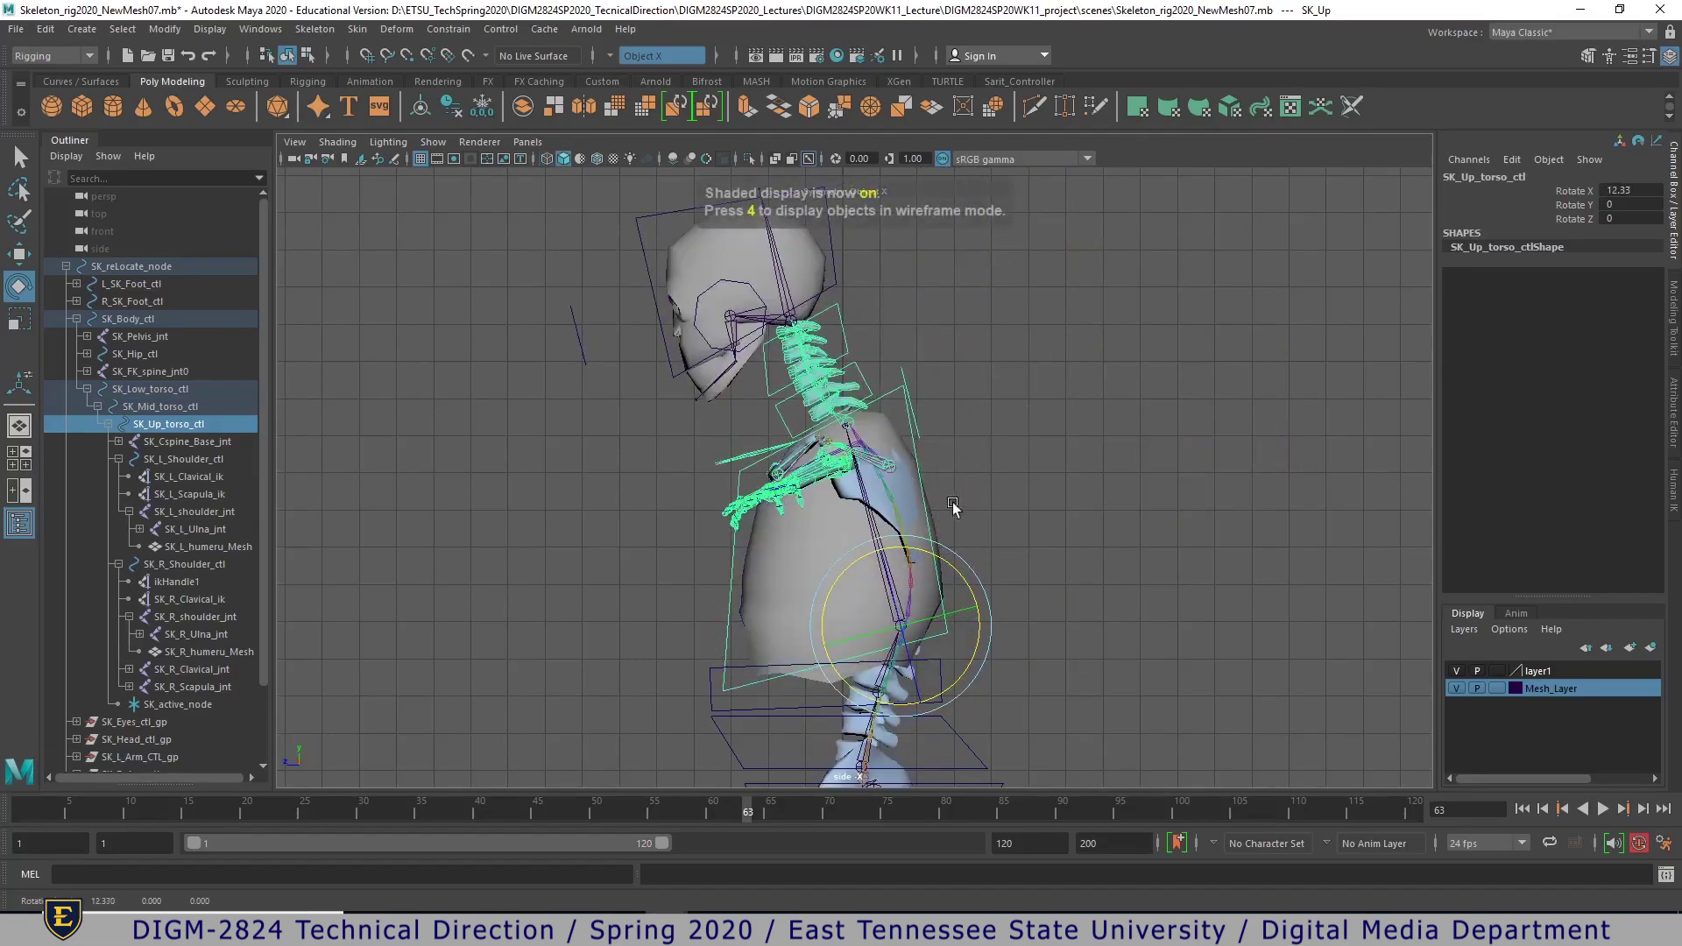
{"action": "key", "text": "space"}
{"action": "key", "text": "space"}
{"action": "left_click_drag", "start_coordinate": [1053, 397], "coordinate": [1184, 447], "text": "alt"}
{"action": "right_click_drag", "start_coordinate": [1184, 447], "coordinate": [1084, 523], "text": "alt"}
{"action": "left_click_drag", "start_coordinate": [1084, 524], "coordinate": [649, 525], "text": "alt"}
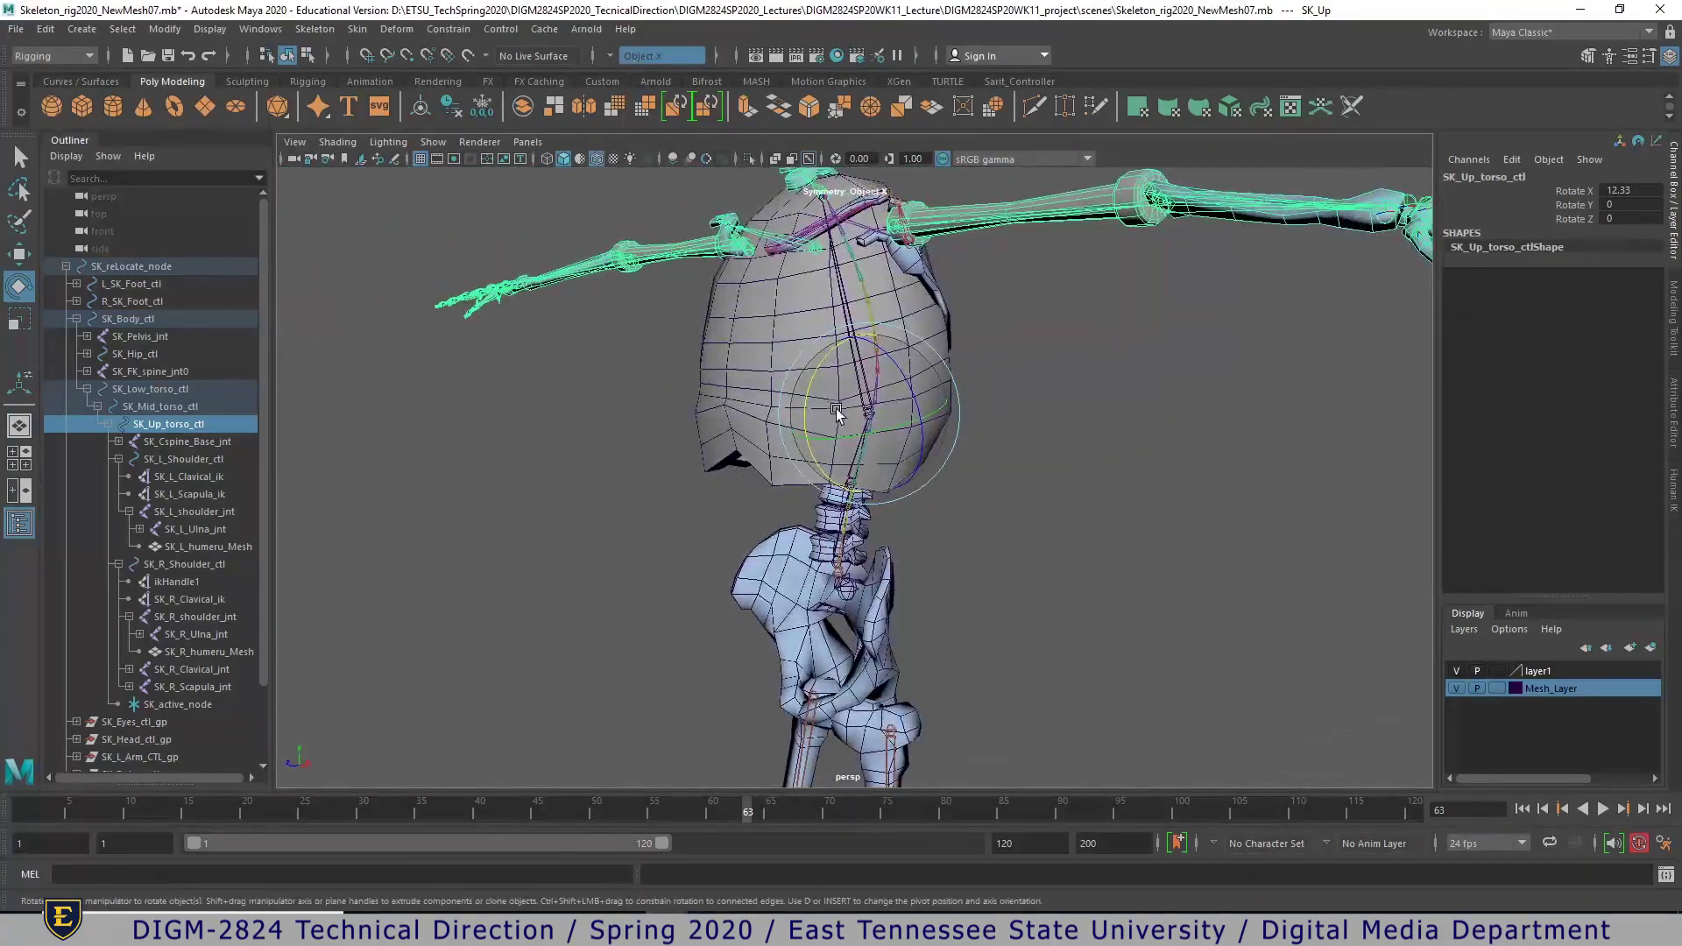
{"action": "left_click_drag", "start_coordinate": [816, 375], "coordinate": [820, 375]}
{"action": "left_click_drag", "start_coordinate": [1103, 484], "coordinate": [963, 578], "text": "alt"}
- Display the NURBS control curves in the perspective view
{"action": "left_click", "coordinate": [433, 141]}
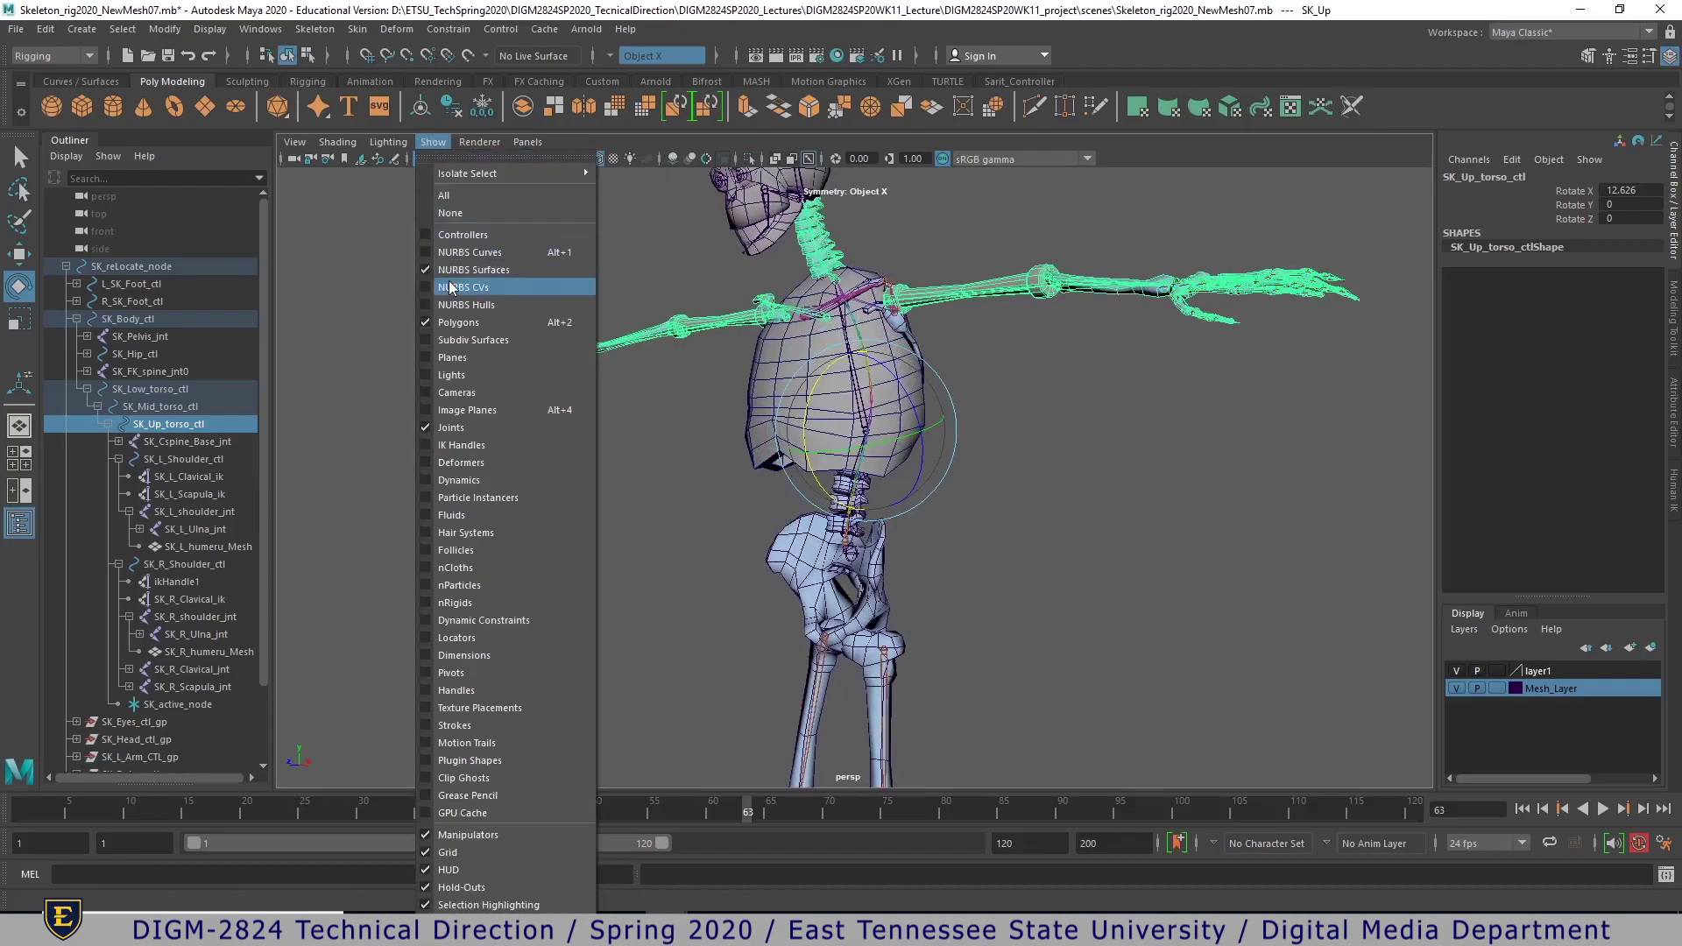
{"action": "left_click", "coordinate": [958, 540]}
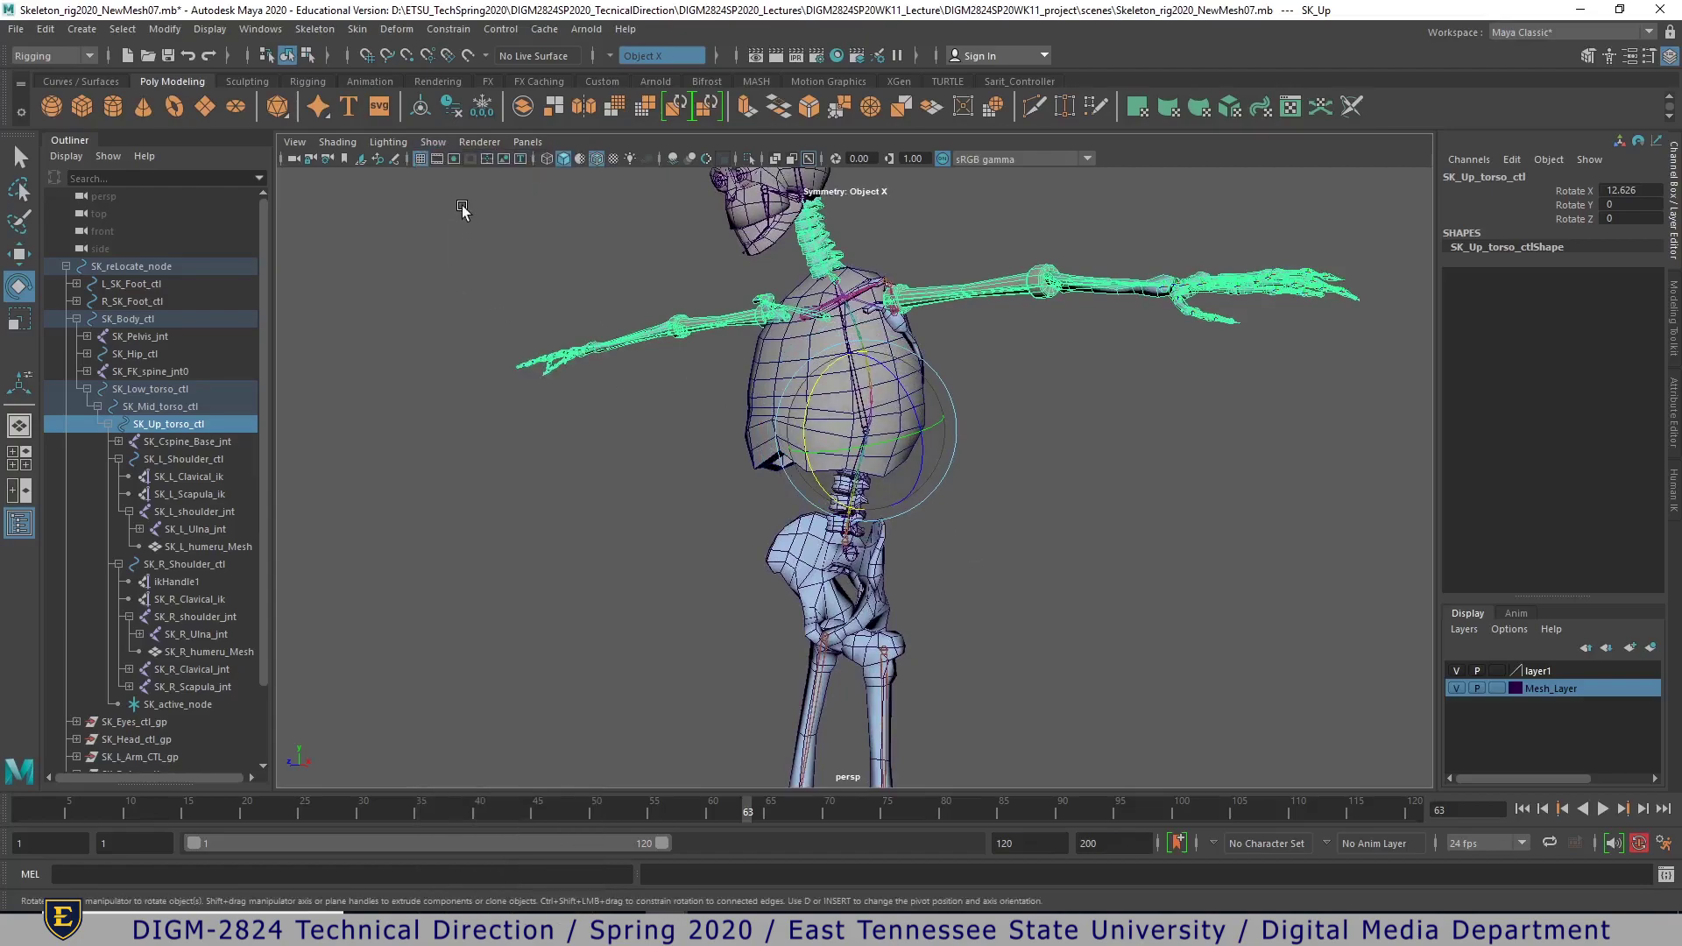
{"action": "left_click", "coordinate": [388, 141]}
{"action": "mouse_move", "coordinate": [433, 141]}
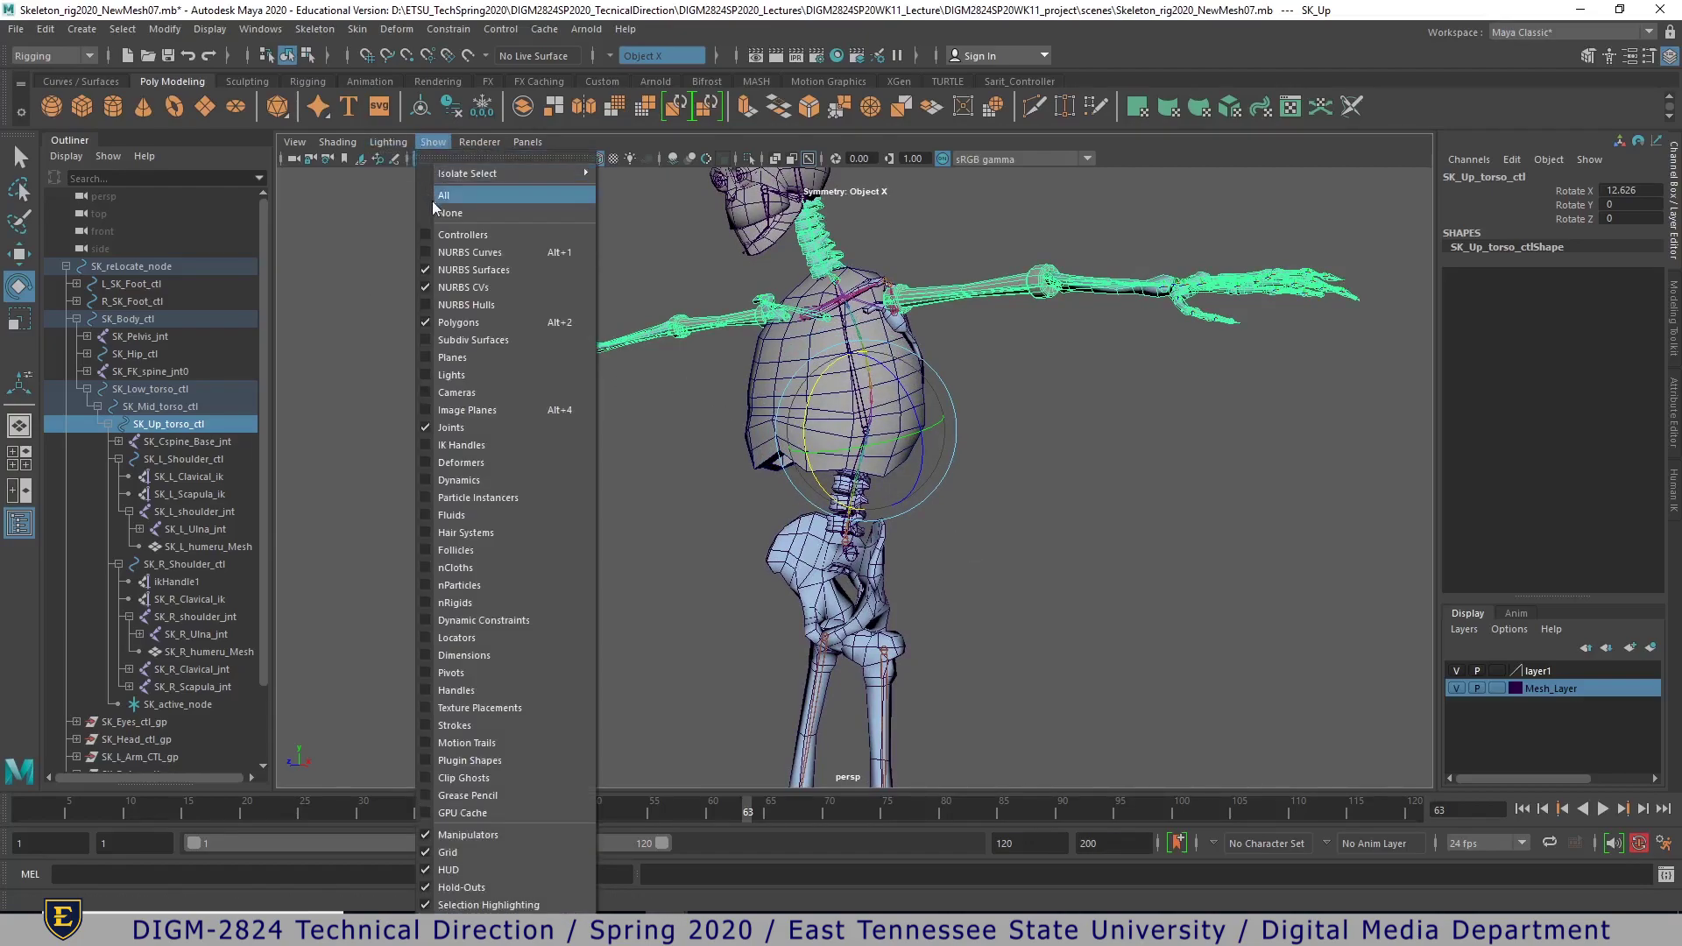
{"action": "left_click", "coordinate": [453, 252]}
- Rotate SK_Mid_torso_ctl to about 20.4 degrees and SK_Low_torso_ctl to about 11.7 degrees in X
{"action": "left_click", "coordinate": [974, 479]}
{"action": "left_click_drag", "start_coordinate": [819, 455], "coordinate": [974, 515]}
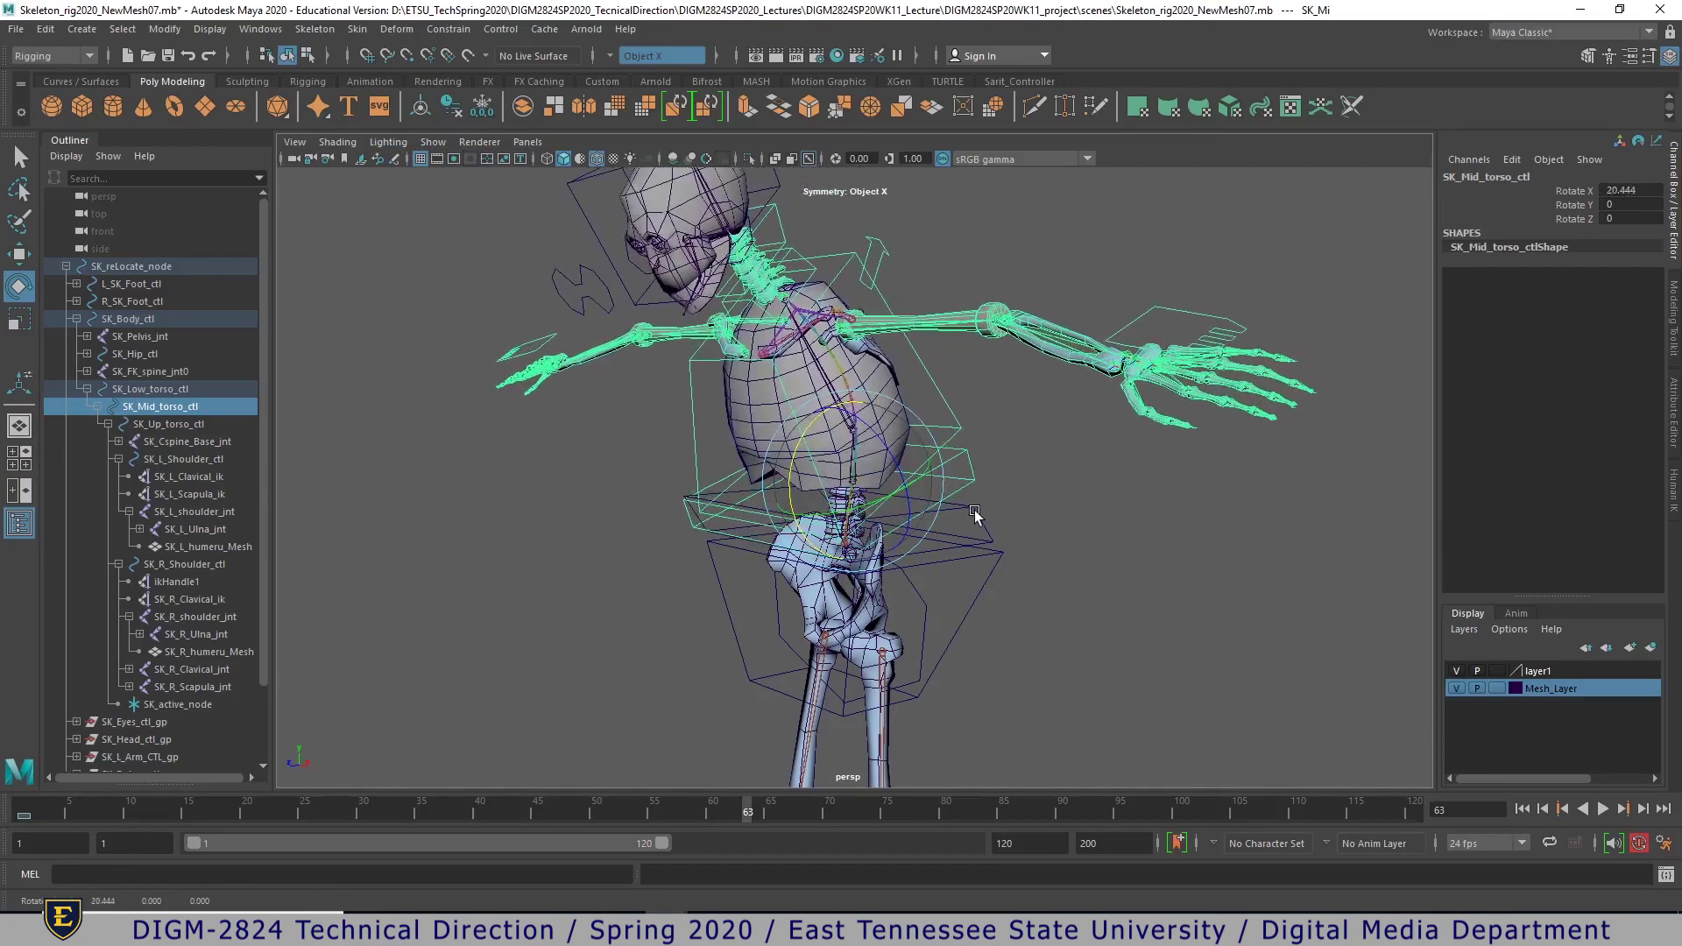
{"action": "left_click", "coordinate": [974, 515]}
{"action": "left_click_drag", "start_coordinate": [807, 509], "coordinate": [1072, 492]}
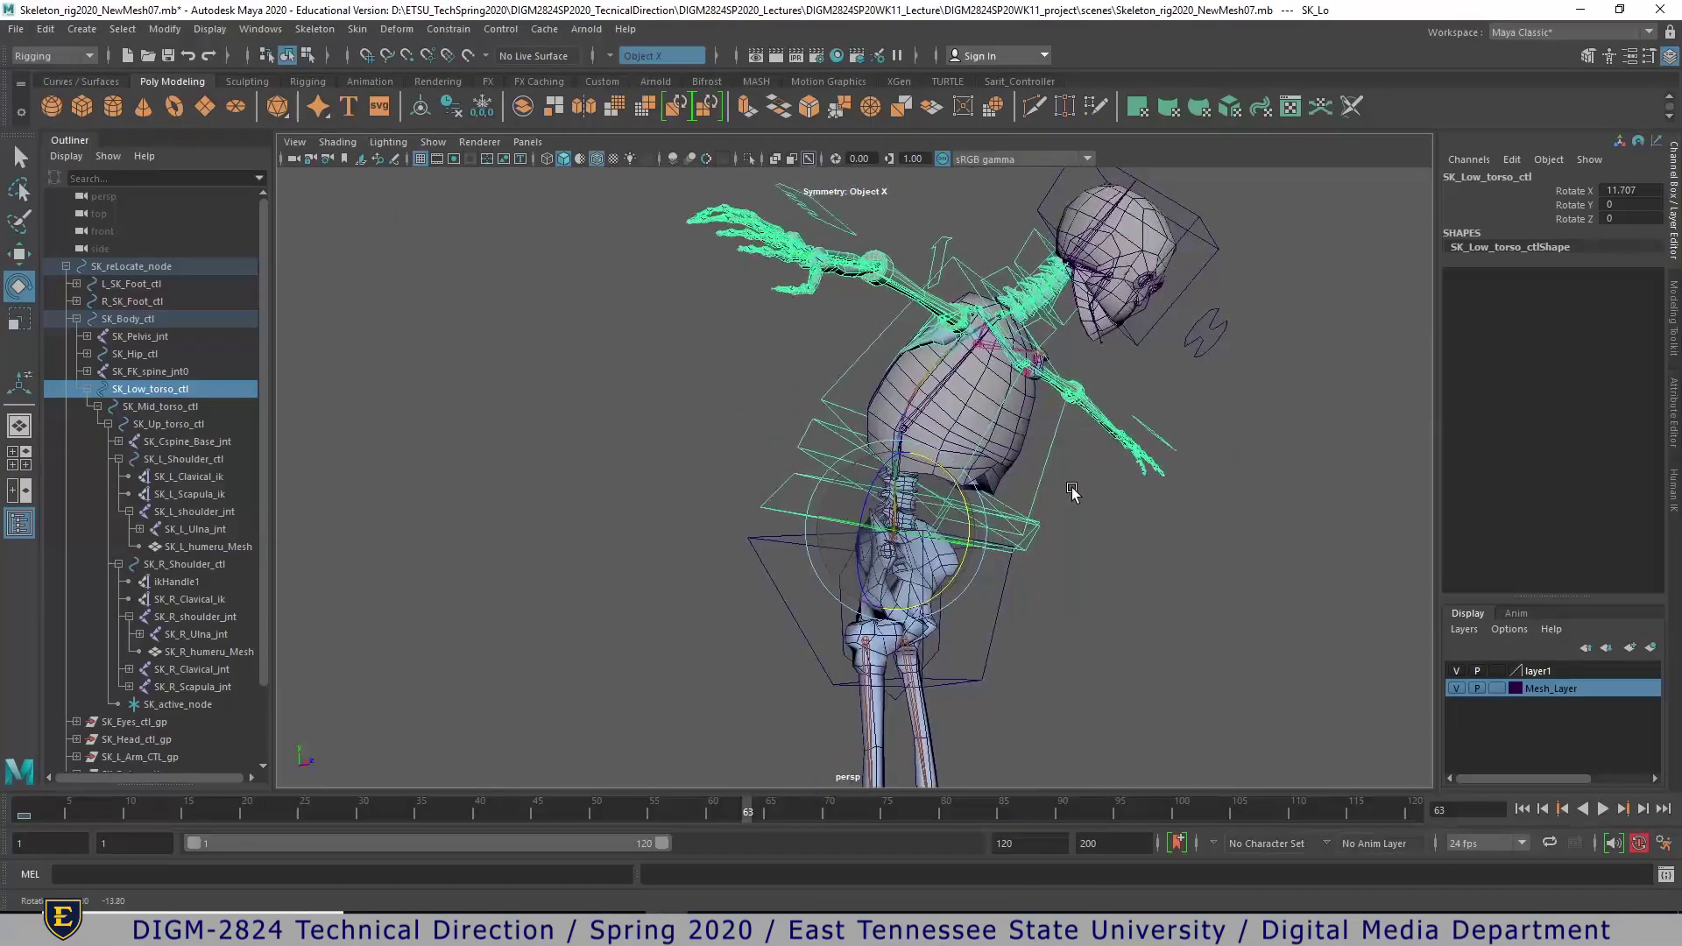
- Bend SK_Up_torso_ctl backward to about -31.9 degrees in X and check the shell's deformation
{"action": "left_click", "coordinate": [1049, 461]}
{"action": "left_click_drag", "start_coordinate": [971, 407], "coordinate": [807, 473]}
{"action": "mouse_move", "coordinate": [810, 349]}
{"action": "left_mouse_down"}
{"action": "mouse_move", "coordinate": [774, 379]}
{"action": "mouse_move", "coordinate": [806, 368]}
{"action": "left_mouse_up"}
{"action": "left_click_drag", "start_coordinate": [1128, 395], "coordinate": [991, 481], "text": "alt"}
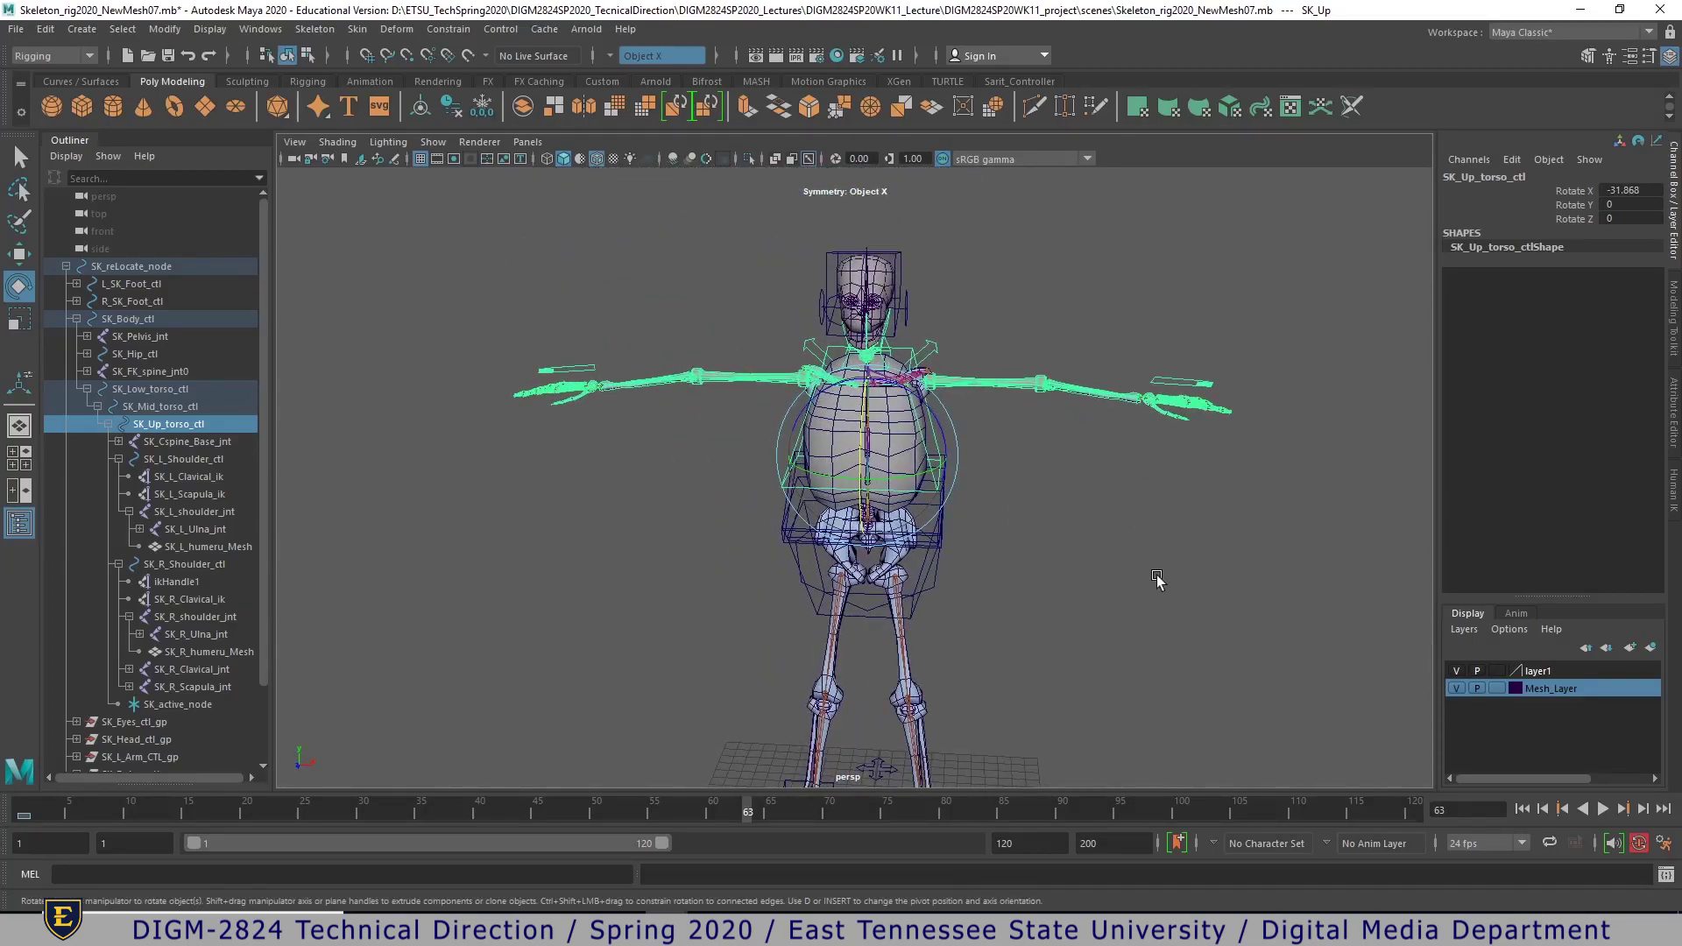
- Set the X rotation of SK_Mid_torso_ctl and SK_Up_torso_ctl to 0
{"action": "right_click_drag", "start_coordinate": [1005, 533], "coordinate": [1201, 529], "text": "alt"}
{"action": "left_click_drag", "start_coordinate": [1200, 529], "coordinate": [1064, 564], "text": "alt"}
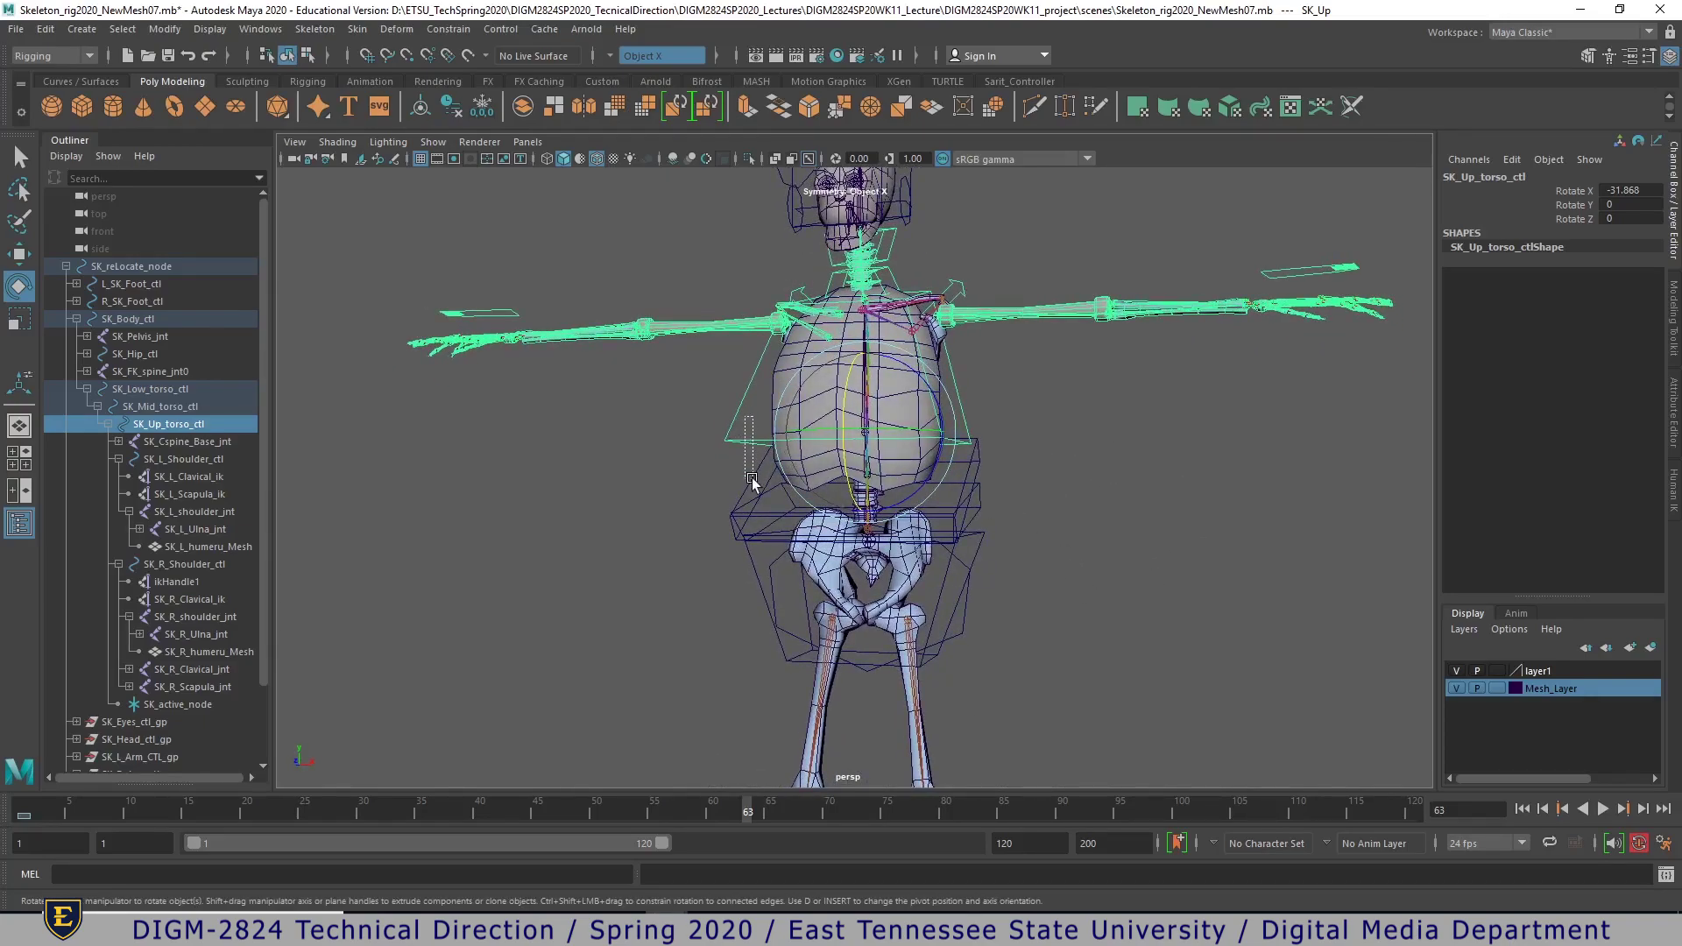
{"action": "left_click_drag", "start_coordinate": [752, 480], "coordinate": [769, 494]}
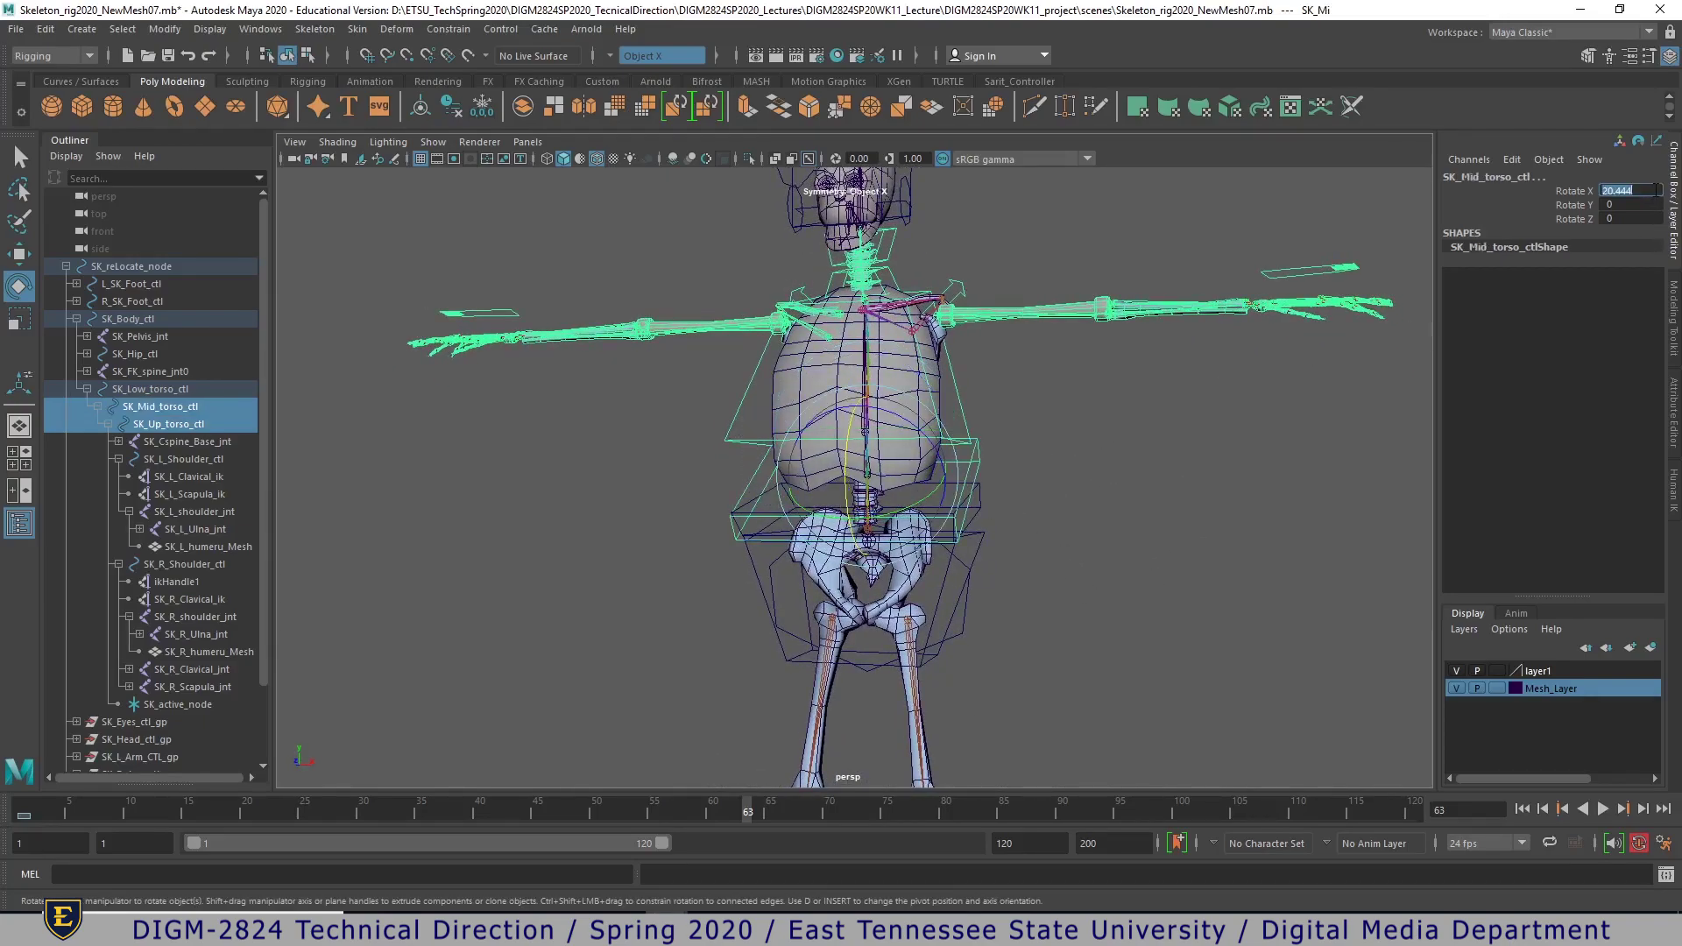
{"action": "type", "text": "0"}
{"action": "key", "text": "Return"}
- Set the X rotation of SK_Low_torso_ctl to 0
{"action": "right_click_drag", "start_coordinate": [1240, 454], "coordinate": [1127, 443], "text": "alt"}
{"action": "left_click", "coordinate": [1224, 552]}
{"action": "mouse_move", "coordinate": [1225, 552]}
{"action": "left_mouse_down", "text": "alt"}
{"action": "mouse_move", "coordinate": [1133, 574]}
{"action": "mouse_move", "coordinate": [1235, 562]}
{"action": "left_mouse_up", "text": "alt"}
{"action": "left_click_drag", "start_coordinate": [1073, 523], "coordinate": [921, 479], "text": "alt"}
{"action": "left_click", "coordinate": [935, 482]}
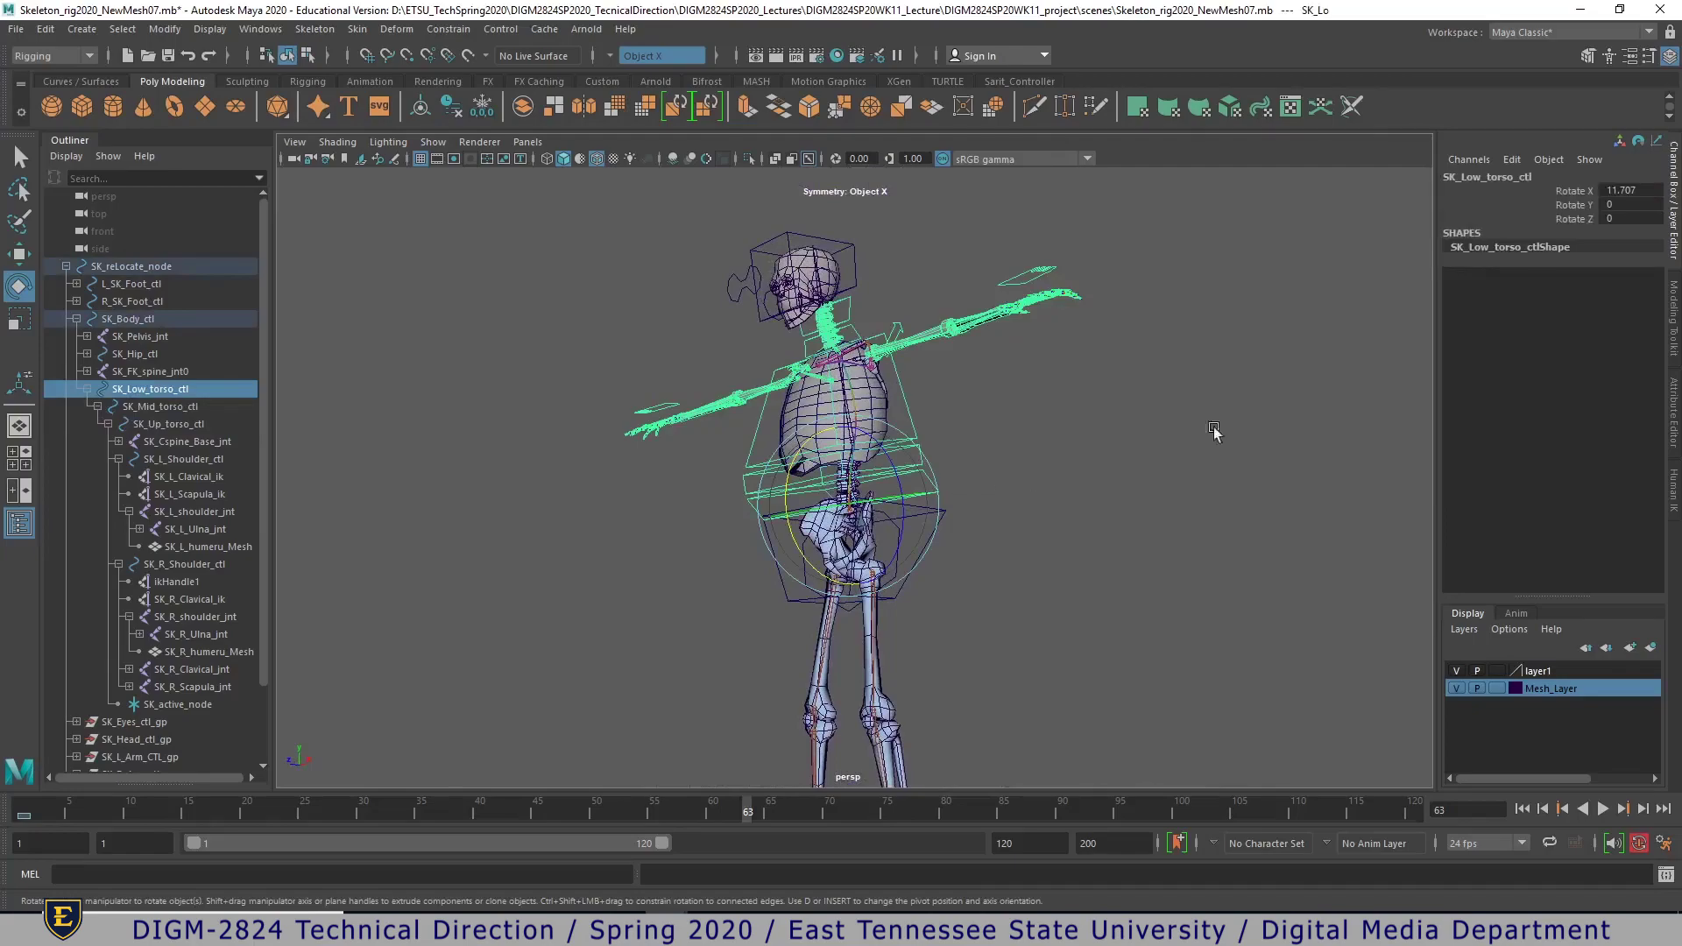
{"action": "left_click", "coordinate": [1616, 192]}
{"action": "type", "text": "0"}
{"action": "key", "text": "Return"}
- Assign the existing grey material to the bluish pelvis mesh
{"action": "left_click_drag", "start_coordinate": [1147, 420], "coordinate": [1089, 465], "text": "alt"}
{"action": "left_click", "coordinate": [1096, 478]}
{"action": "mouse_move", "coordinate": [969, 514]}
{"action": "left_mouse_down", "text": "alt"}
{"action": "mouse_move", "coordinate": [928, 555]}
{"action": "mouse_move", "coordinate": [1298, 543]}
{"action": "mouse_move", "coordinate": [1130, 547]}
{"action": "mouse_move", "coordinate": [1268, 550]}
{"action": "mouse_move", "coordinate": [1186, 443]}
{"action": "mouse_move", "coordinate": [1013, 555]}
{"action": "mouse_move", "coordinate": [922, 544]}
{"action": "mouse_move", "coordinate": [954, 529]}
{"action": "mouse_move", "coordinate": [995, 556]}
{"action": "mouse_move", "coordinate": [999, 526]}
{"action": "mouse_move", "coordinate": [1151, 510]}
{"action": "mouse_move", "coordinate": [1114, 583]}
{"action": "mouse_move", "coordinate": [942, 508]}
{"action": "left_mouse_up", "text": "alt"}
{"action": "left_click", "coordinate": [929, 470]}
{"action": "right_click_drag", "start_coordinate": [929, 470], "coordinate": [928, 911]}
{"action": "right_click_drag", "start_coordinate": [1060, 891], "coordinate": [1065, 854]}
{"action": "left_click", "coordinate": [1128, 581]}
{"action": "right_click_drag", "start_coordinate": [1128, 580], "coordinate": [1330, 578], "text": "alt"}
{"action": "mouse_move", "coordinate": [1330, 578]}
{"action": "left_mouse_down", "text": "alt"}
{"action": "mouse_move", "coordinate": [1220, 585]}
{"action": "mouse_move", "coordinate": [1306, 583]}
{"action": "left_mouse_up", "text": "alt"}
{"action": "middle_click_drag", "start_coordinate": [1323, 553], "coordinate": [1280, 738], "text": "alt"}
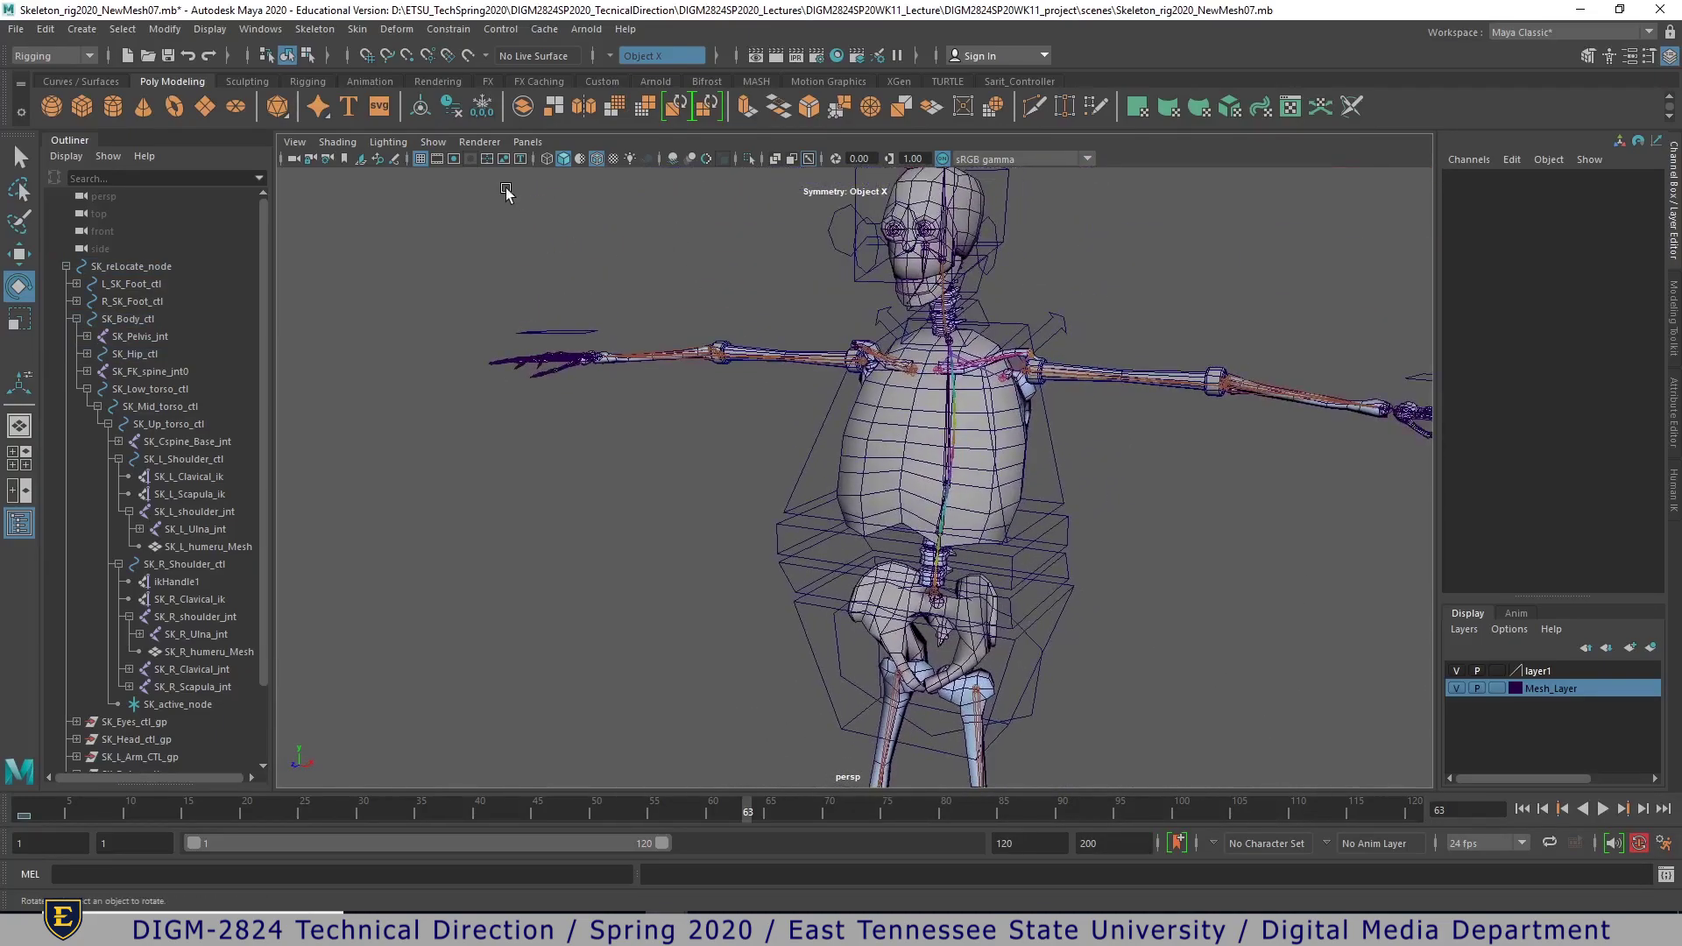
- Limit the perspective view's display to polygon objects only
{"action": "left_click", "coordinate": [433, 144]}
{"action": "left_click", "coordinate": [450, 213]}
{"action": "left_click", "coordinate": [433, 142]}
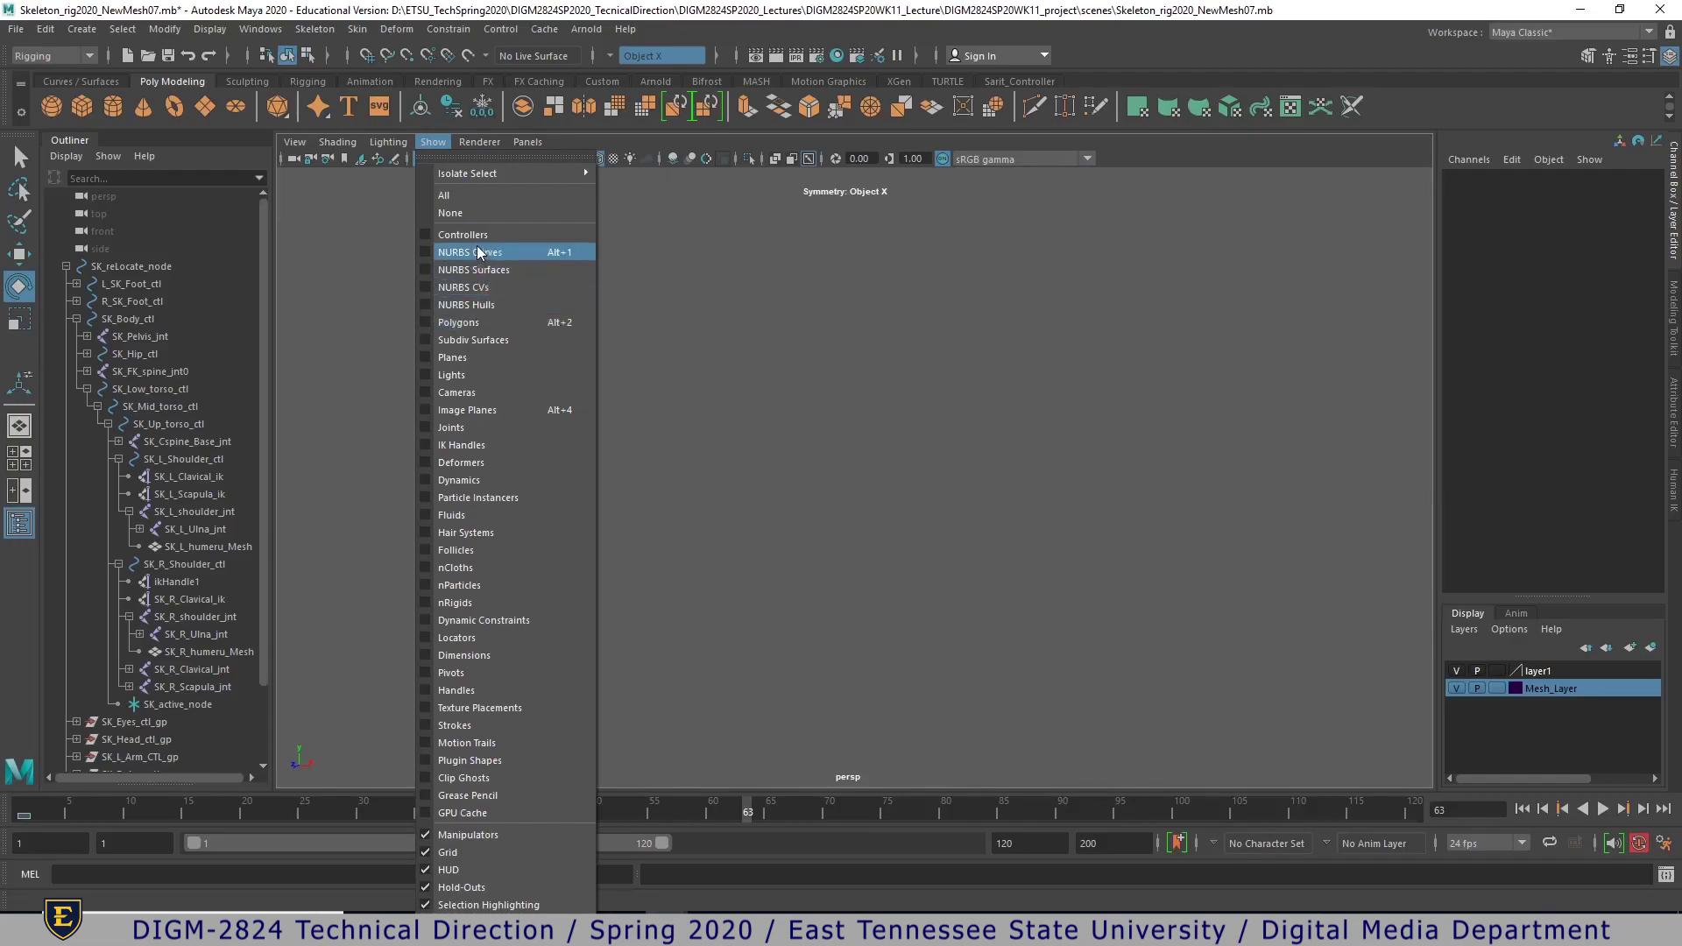
{"action": "left_click", "coordinate": [470, 320]}
- Select all the skeleton's meshes and assign the existing grey material to them
{"action": "right_click_drag", "start_coordinate": [1086, 501], "coordinate": [621, 454], "text": "alt"}
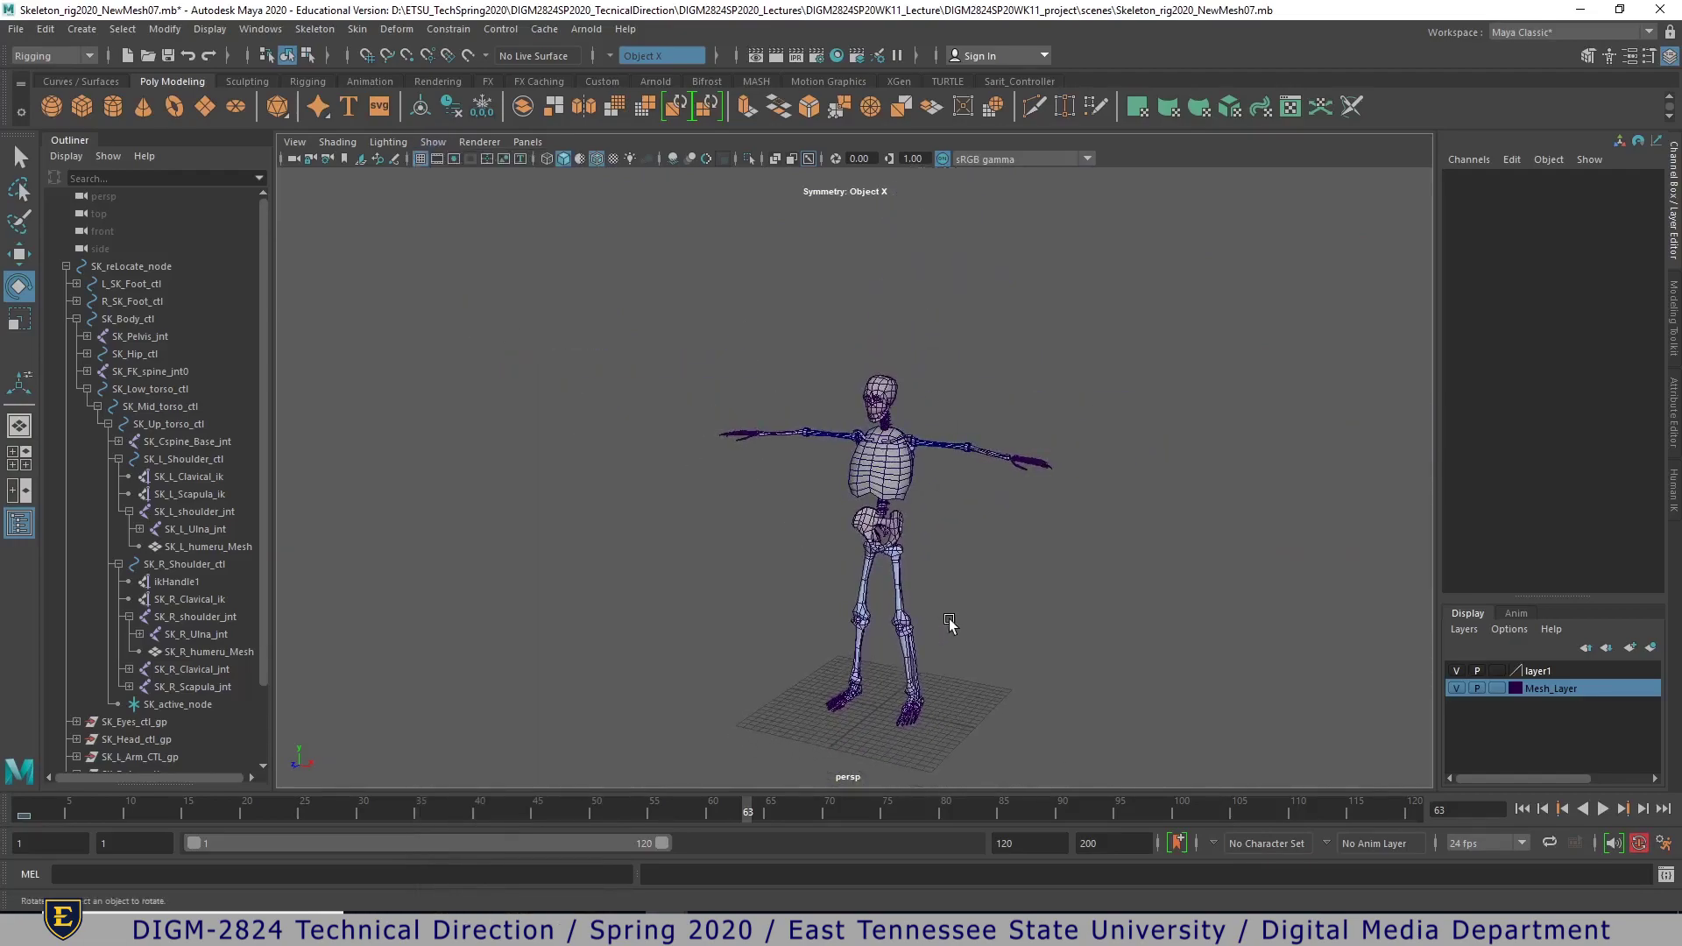
{"action": "middle_click_drag", "start_coordinate": [945, 616], "coordinate": [1008, 548], "text": "alt"}
{"action": "left_click_drag", "start_coordinate": [680, 278], "coordinate": [1428, 784]}
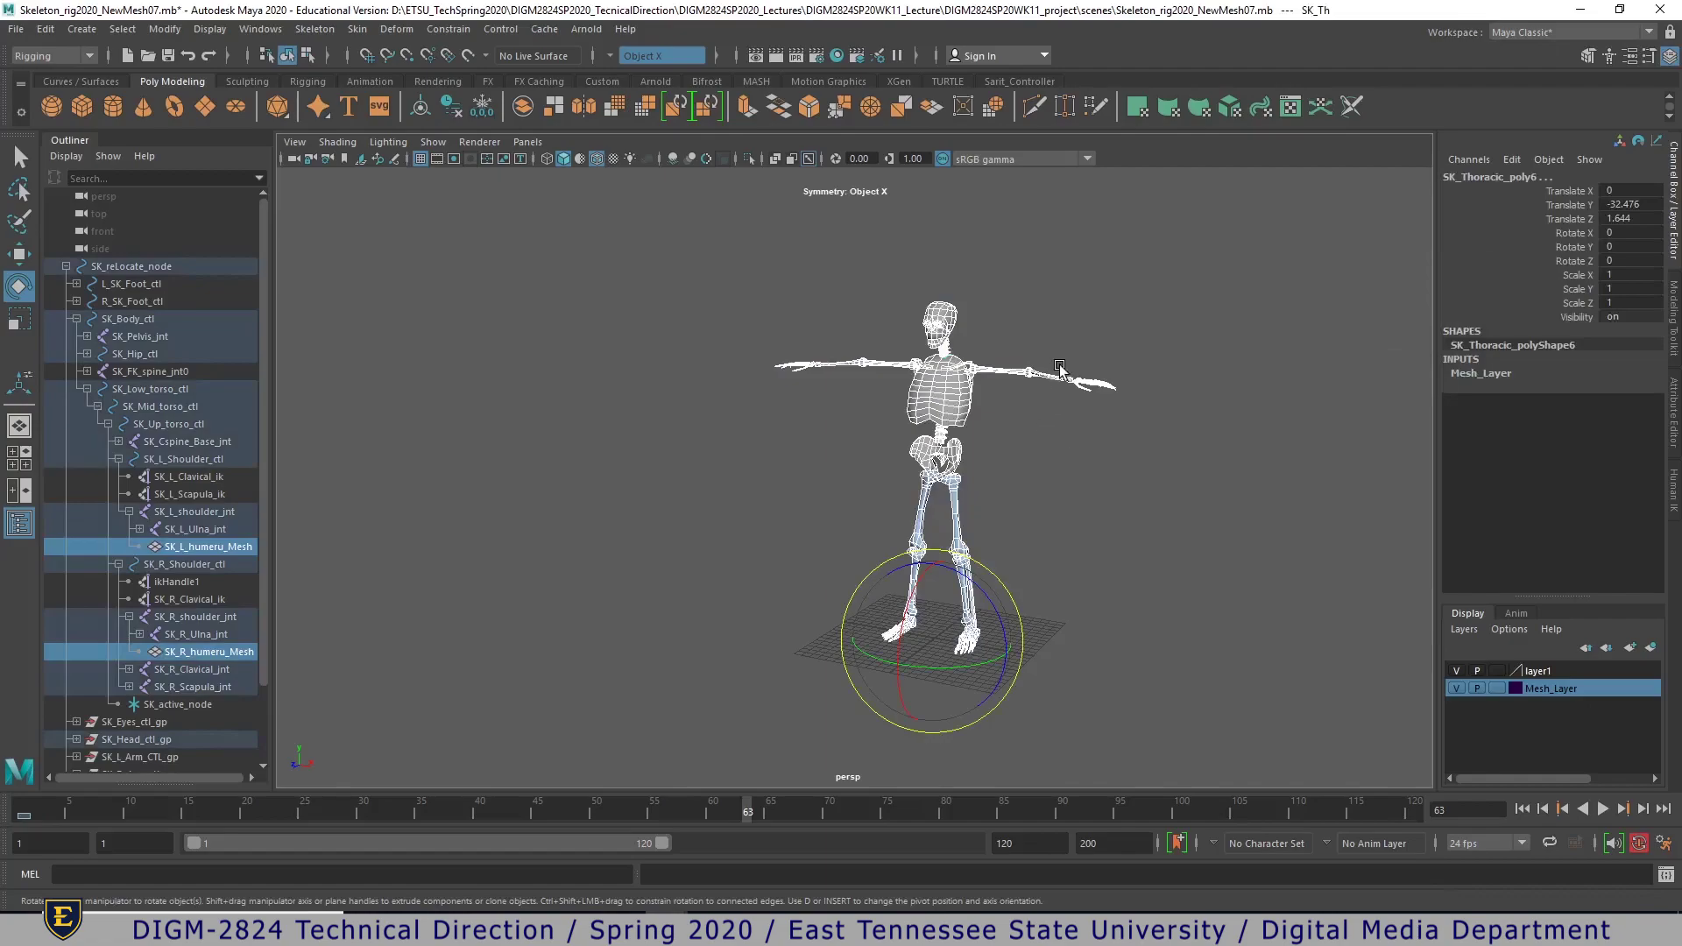
{"action": "right_click_drag", "start_coordinate": [1057, 376], "coordinate": [1196, 853]}
{"action": "left_click", "coordinate": [1137, 581]}
- Assign the existing grey material to the skeleton's left humerus mesh
{"action": "scroll", "coordinate": [1058, 561], "scroll_direction": "up", "scroll_amount": 5}
{"action": "left_click", "coordinate": [831, 362]}
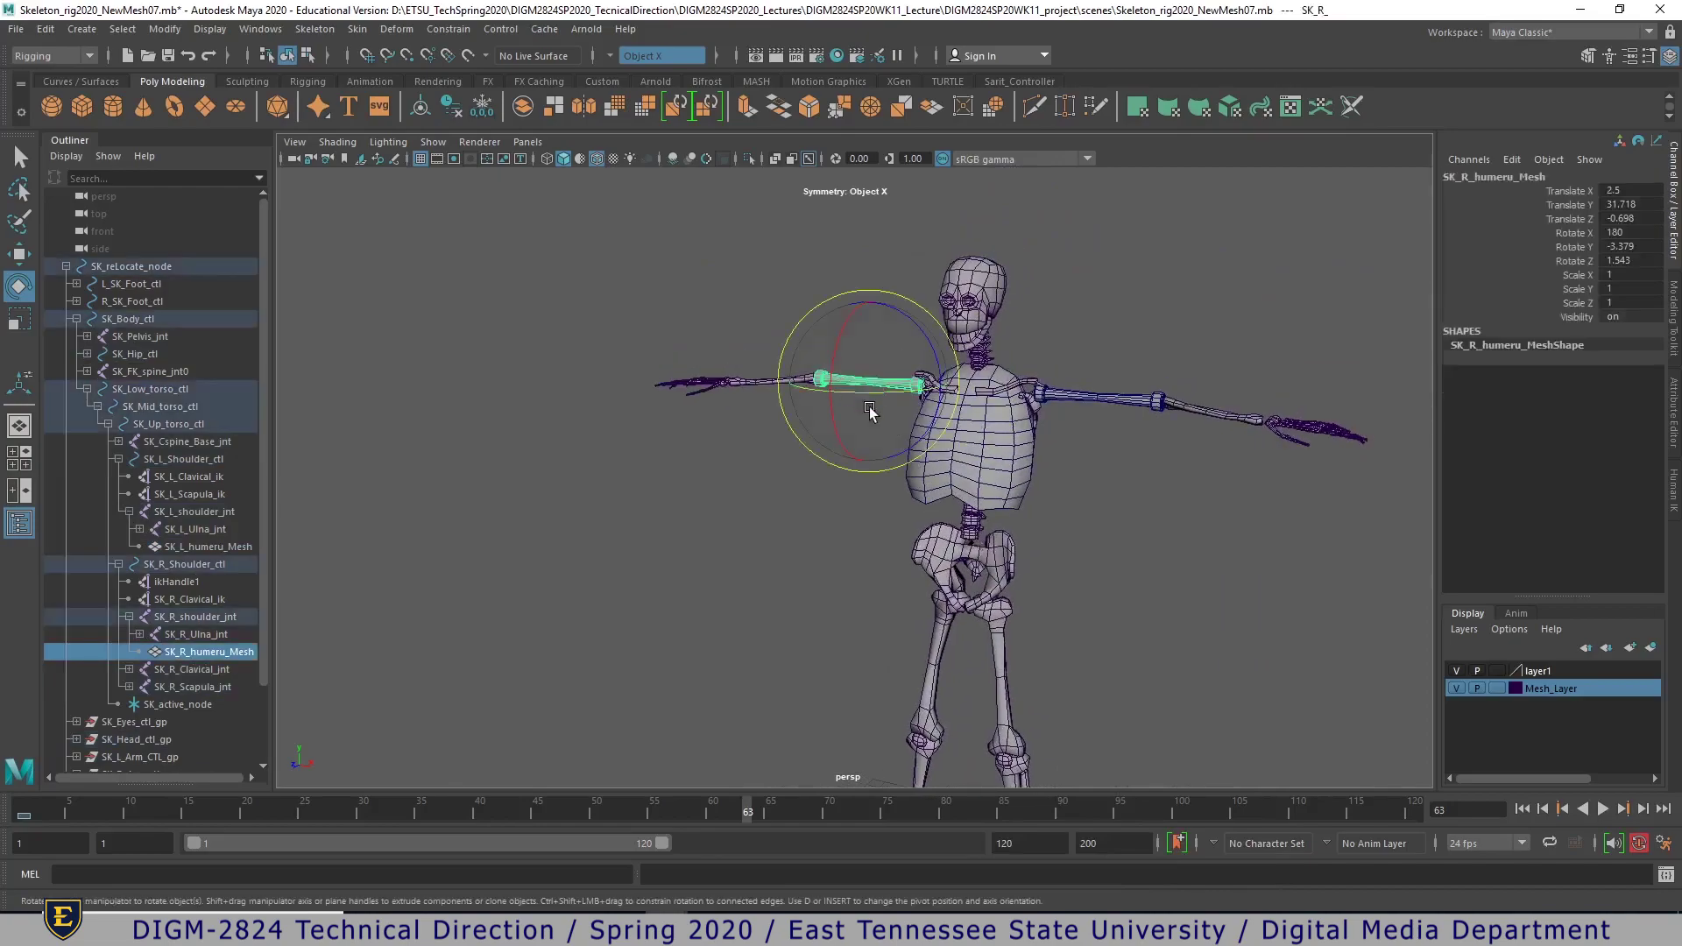
{"action": "left_click", "coordinate": [1130, 401]}
{"action": "right_click_drag", "start_coordinate": [1142, 403], "coordinate": [1277, 856]}
{"action": "left_click", "coordinate": [1188, 616]}
{"action": "mouse_move", "coordinate": [1113, 570]}
{"action": "left_mouse_down", "text": "alt"}
{"action": "mouse_move", "coordinate": [1065, 568]}
{"action": "mouse_move", "coordinate": [1140, 579]}
{"action": "left_mouse_up", "text": "alt"}
{"action": "right_click_drag", "start_coordinate": [1141, 580], "coordinate": [1352, 616], "text": "alt"}
{"action": "middle_click_drag", "start_coordinate": [1352, 617], "coordinate": [1118, 560], "text": "alt"}
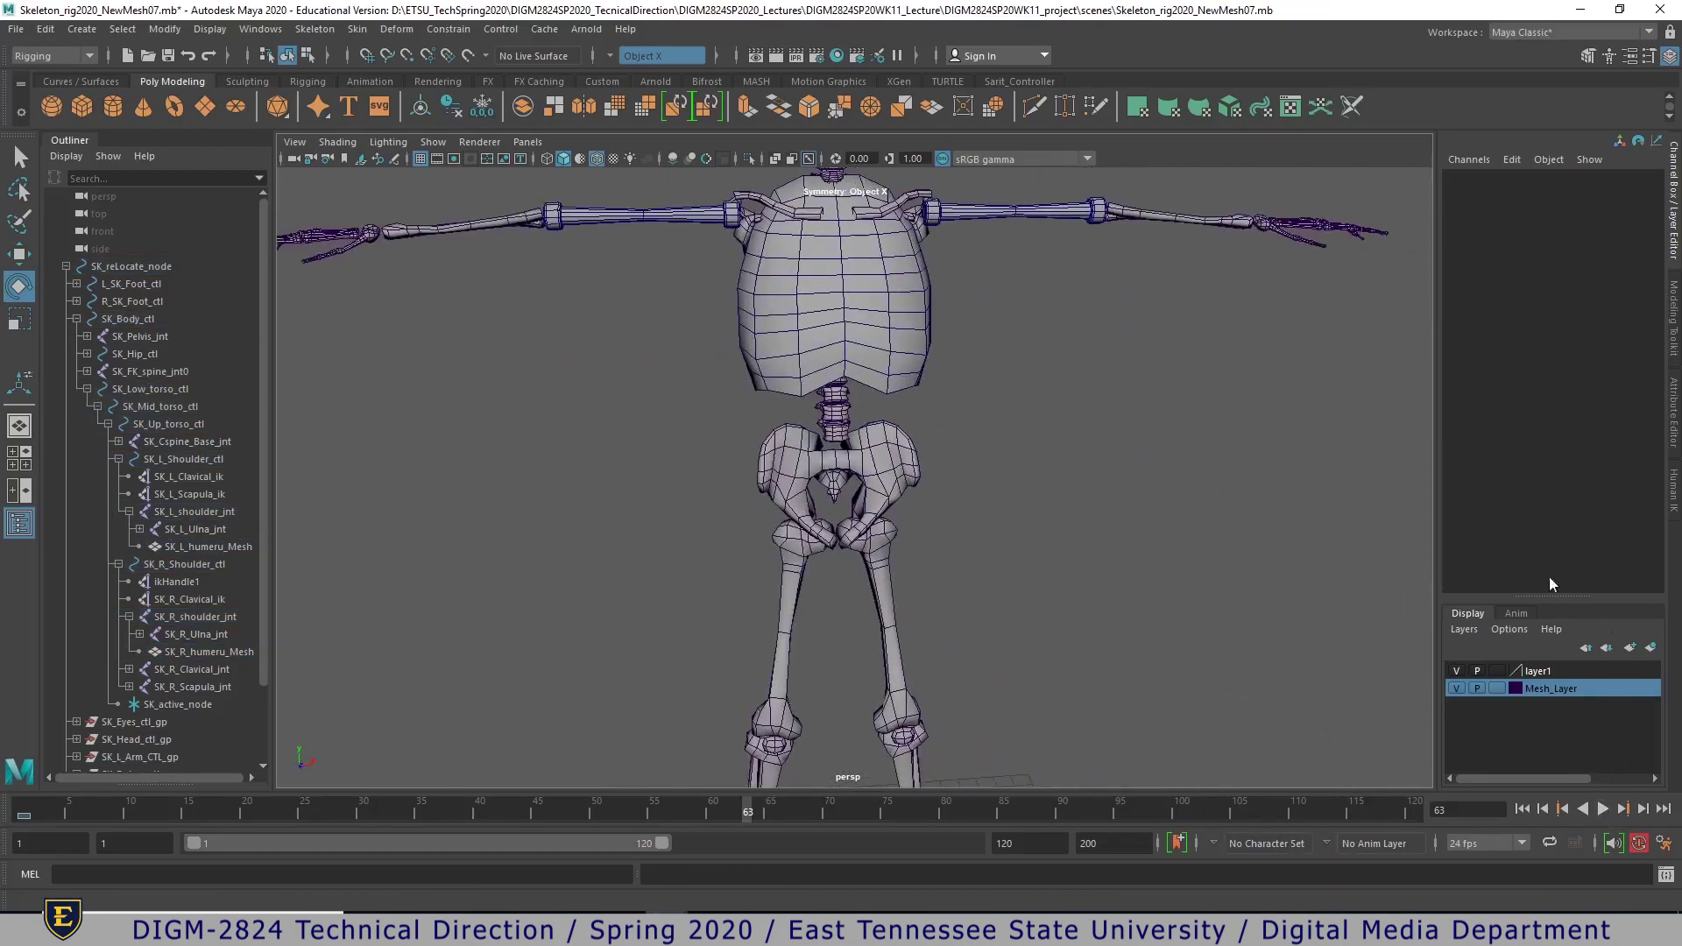
- Add the left and right humerus meshes to the display layer Mesh_Layer
{"action": "left_click_drag", "start_coordinate": [1179, 568], "coordinate": [1006, 350], "text": "alt"}
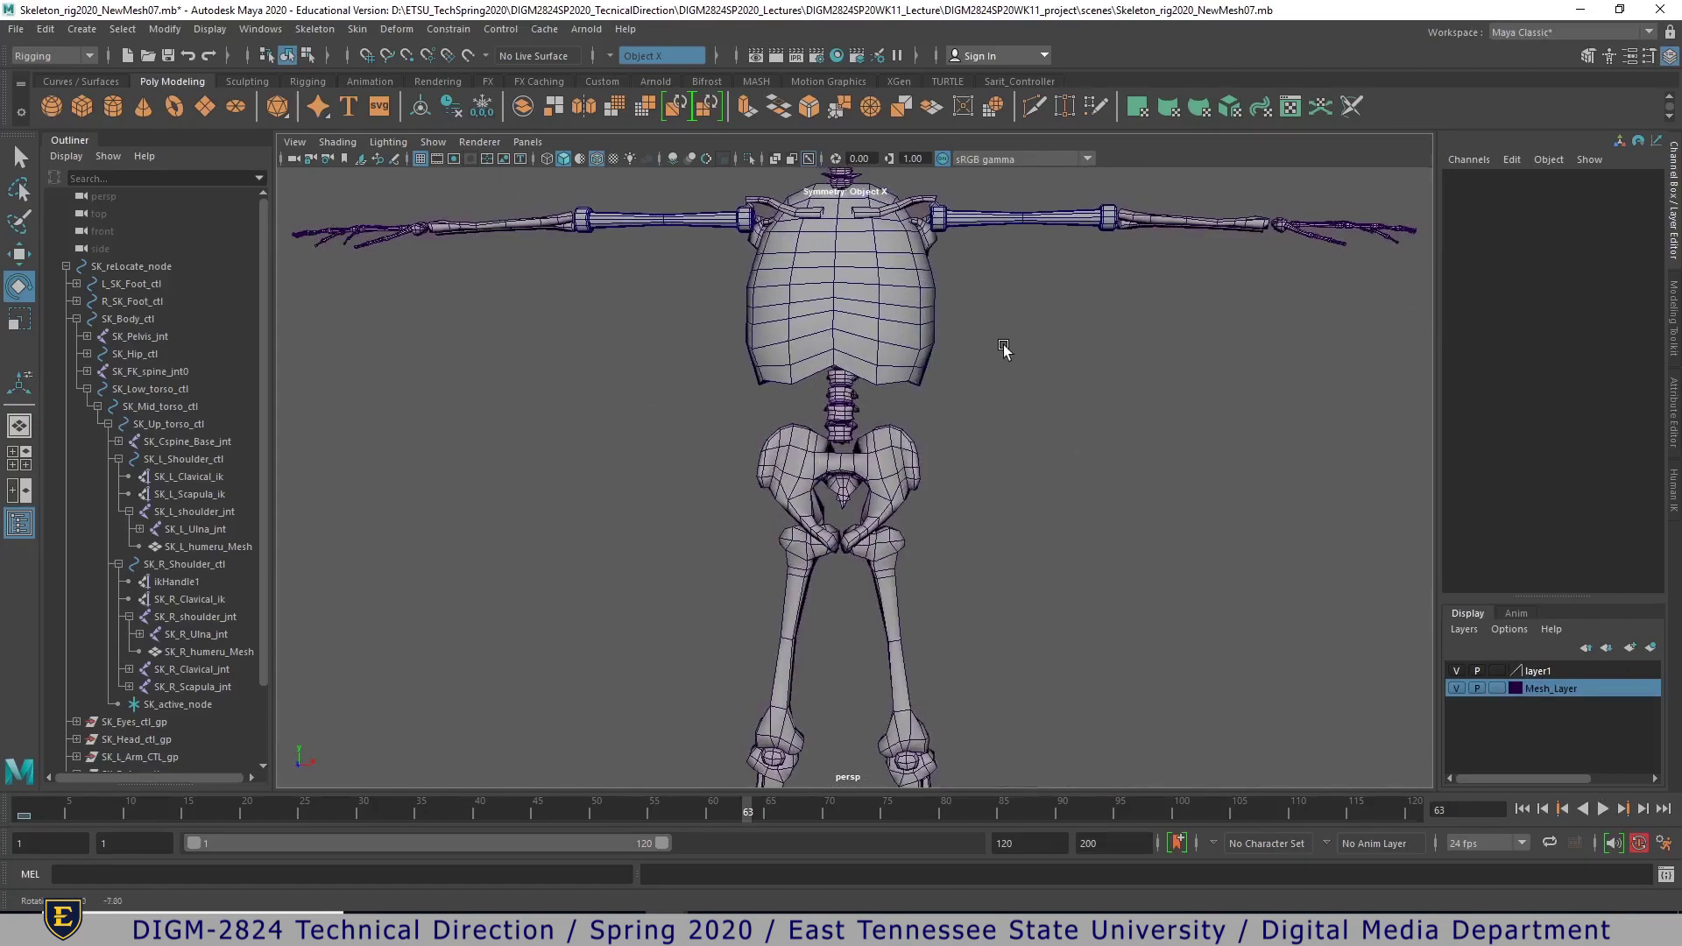
{"action": "left_click", "coordinate": [1060, 219]}
{"action": "left_click", "coordinate": [699, 219], "text": "shift"}
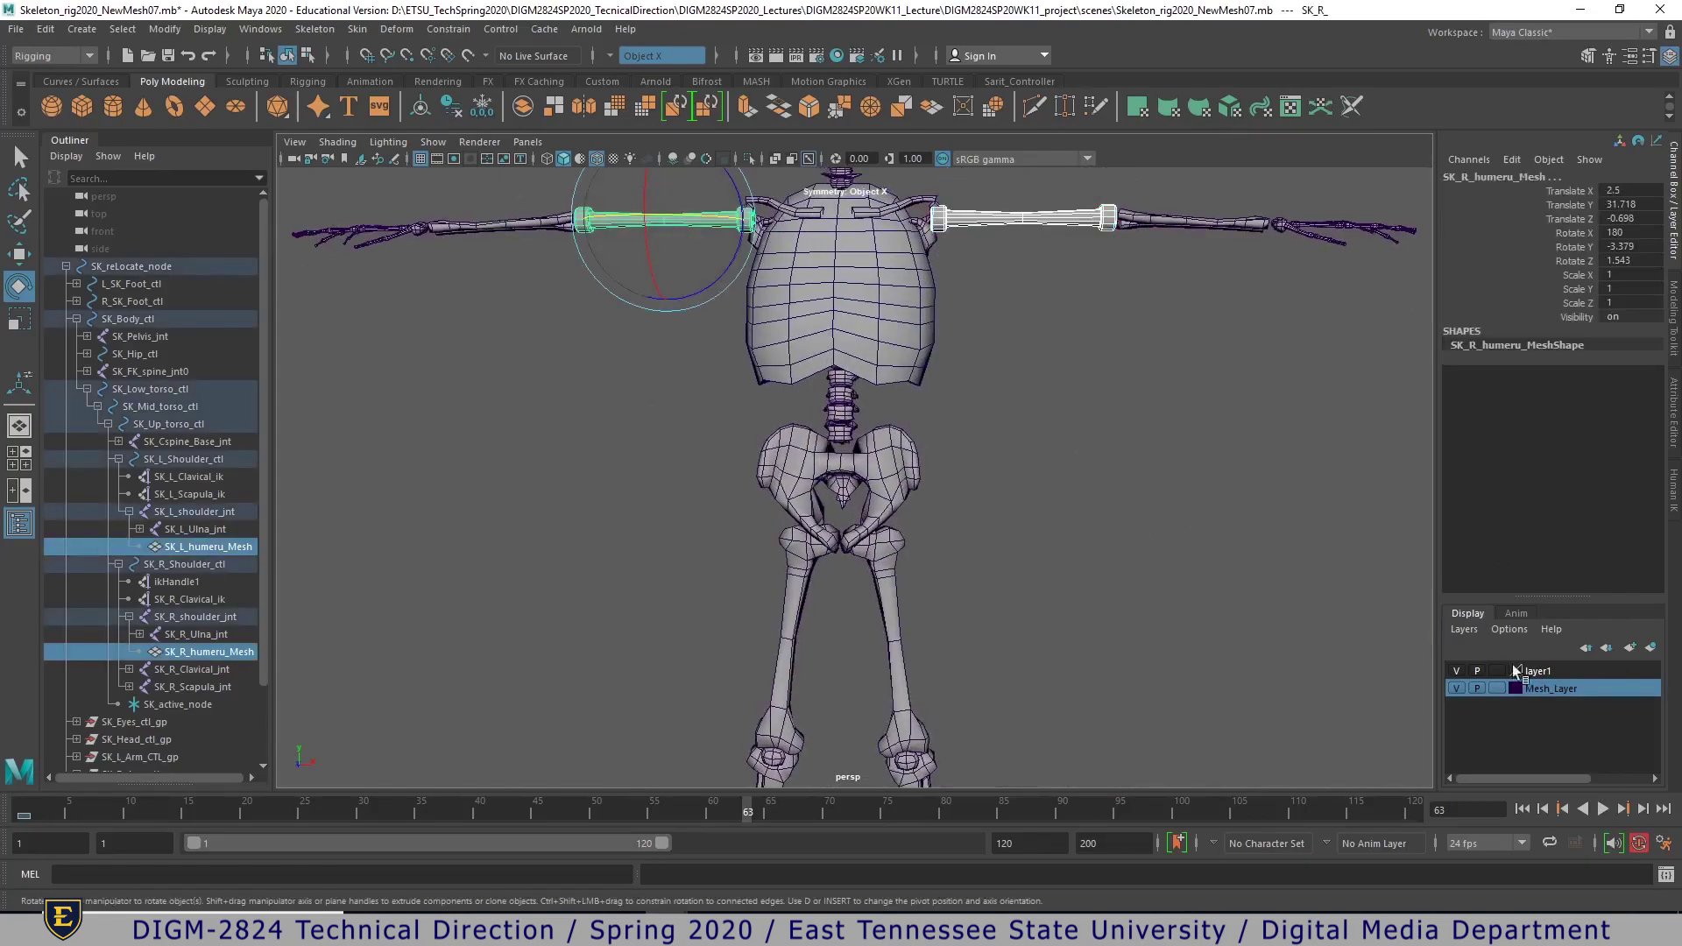
{"action": "right_click", "coordinate": [1557, 685]}
{"action": "left_click", "coordinate": [1552, 729]}
{"action": "left_click", "coordinate": [988, 309]}
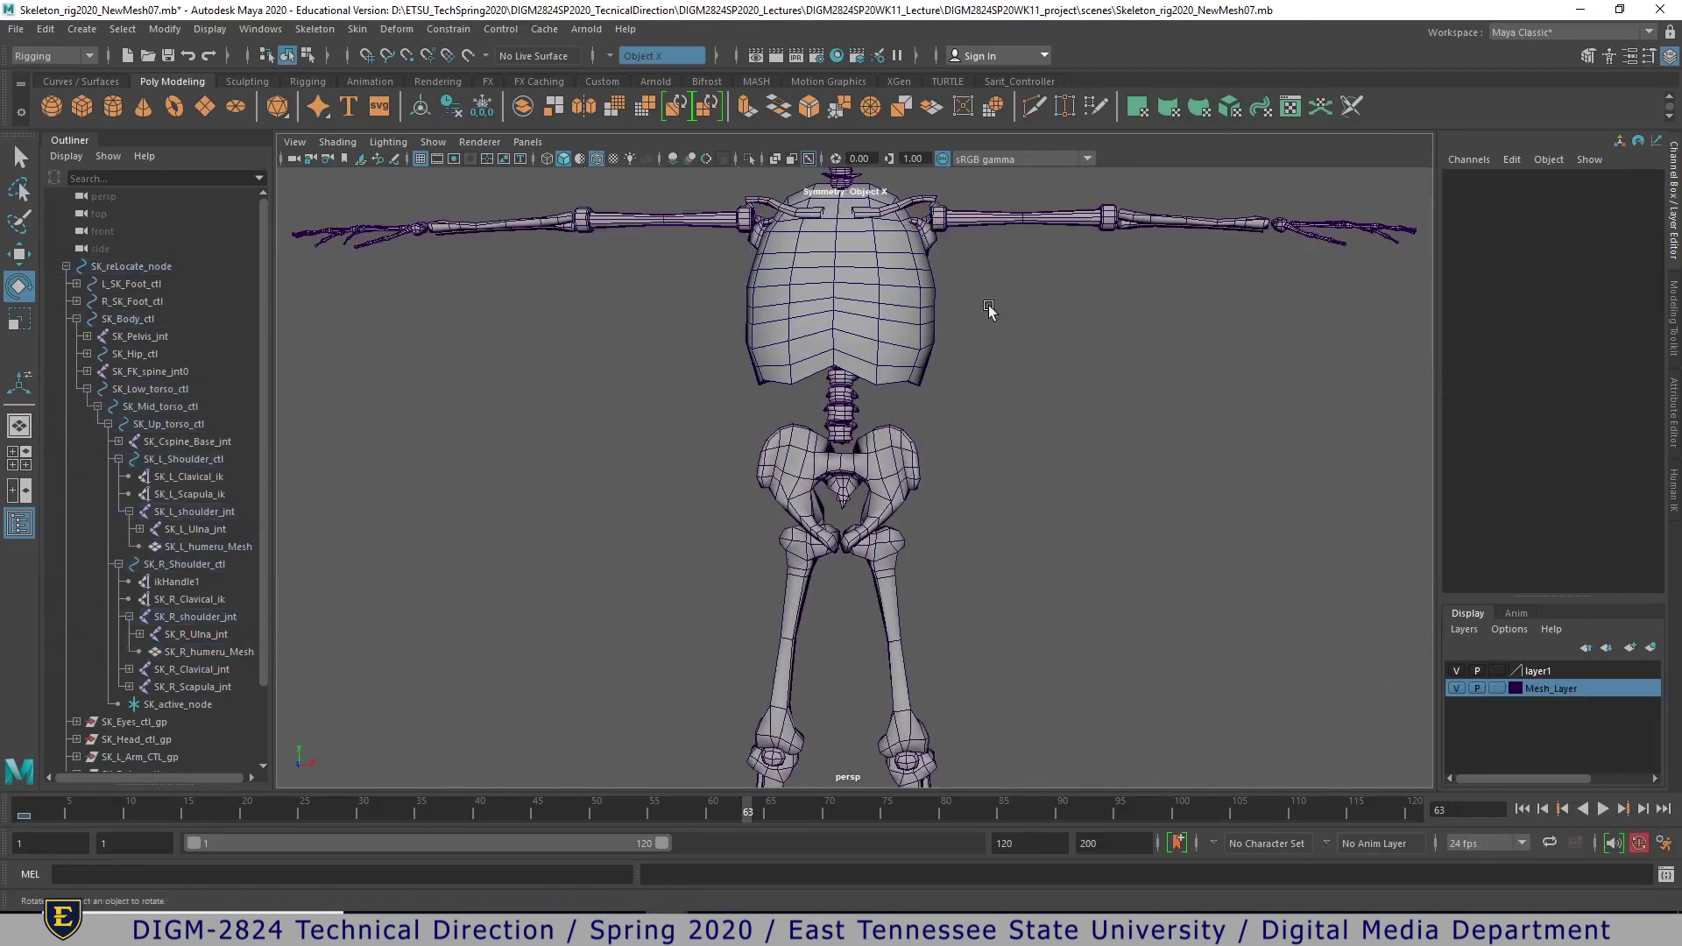
- Add the torso shell SK_Turso_mesh to the display layer Mesh_Layer
{"action": "right_click_drag", "start_coordinate": [1124, 412], "coordinate": [867, 476], "text": "alt"}
{"action": "middle_click_drag", "start_coordinate": [905, 488], "coordinate": [961, 531], "text": "alt"}
{"action": "left_click_drag", "start_coordinate": [1016, 544], "coordinate": [926, 550], "text": "alt"}
{"action": "middle_click_drag", "start_coordinate": [967, 557], "coordinate": [973, 520], "text": "alt"}
{"action": "left_click", "coordinate": [901, 391]}
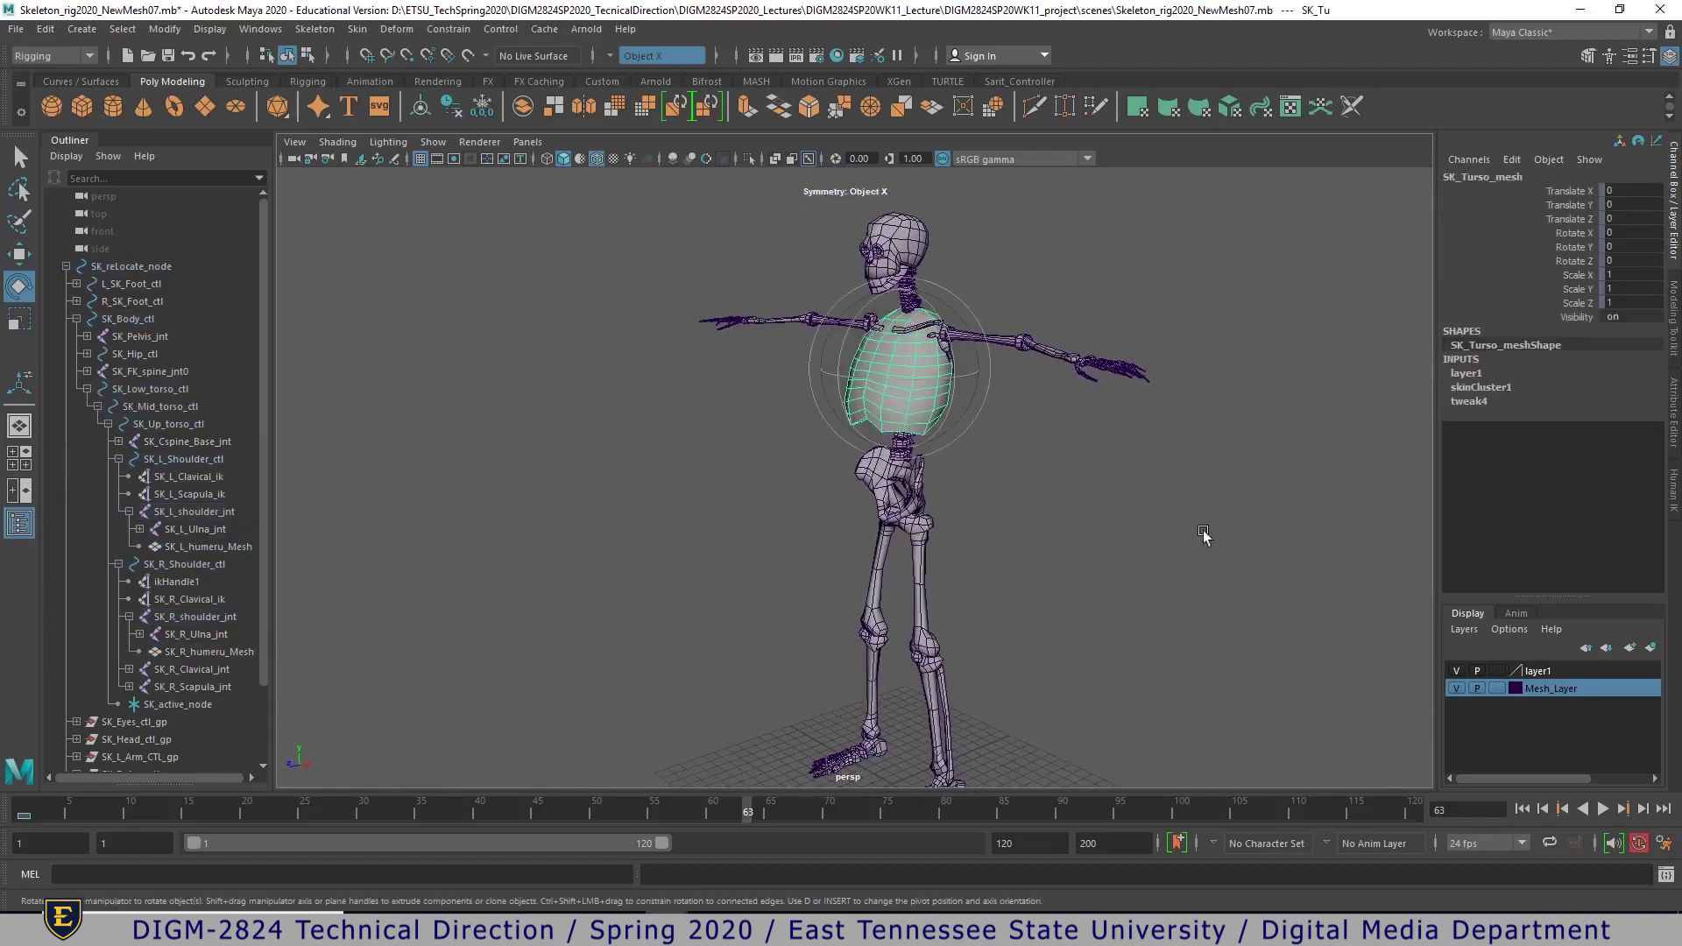
{"action": "right_click", "coordinate": [1555, 692]}
- Delete the unneeded display layer layer1
{"action": "right_click", "coordinate": [1546, 671]}
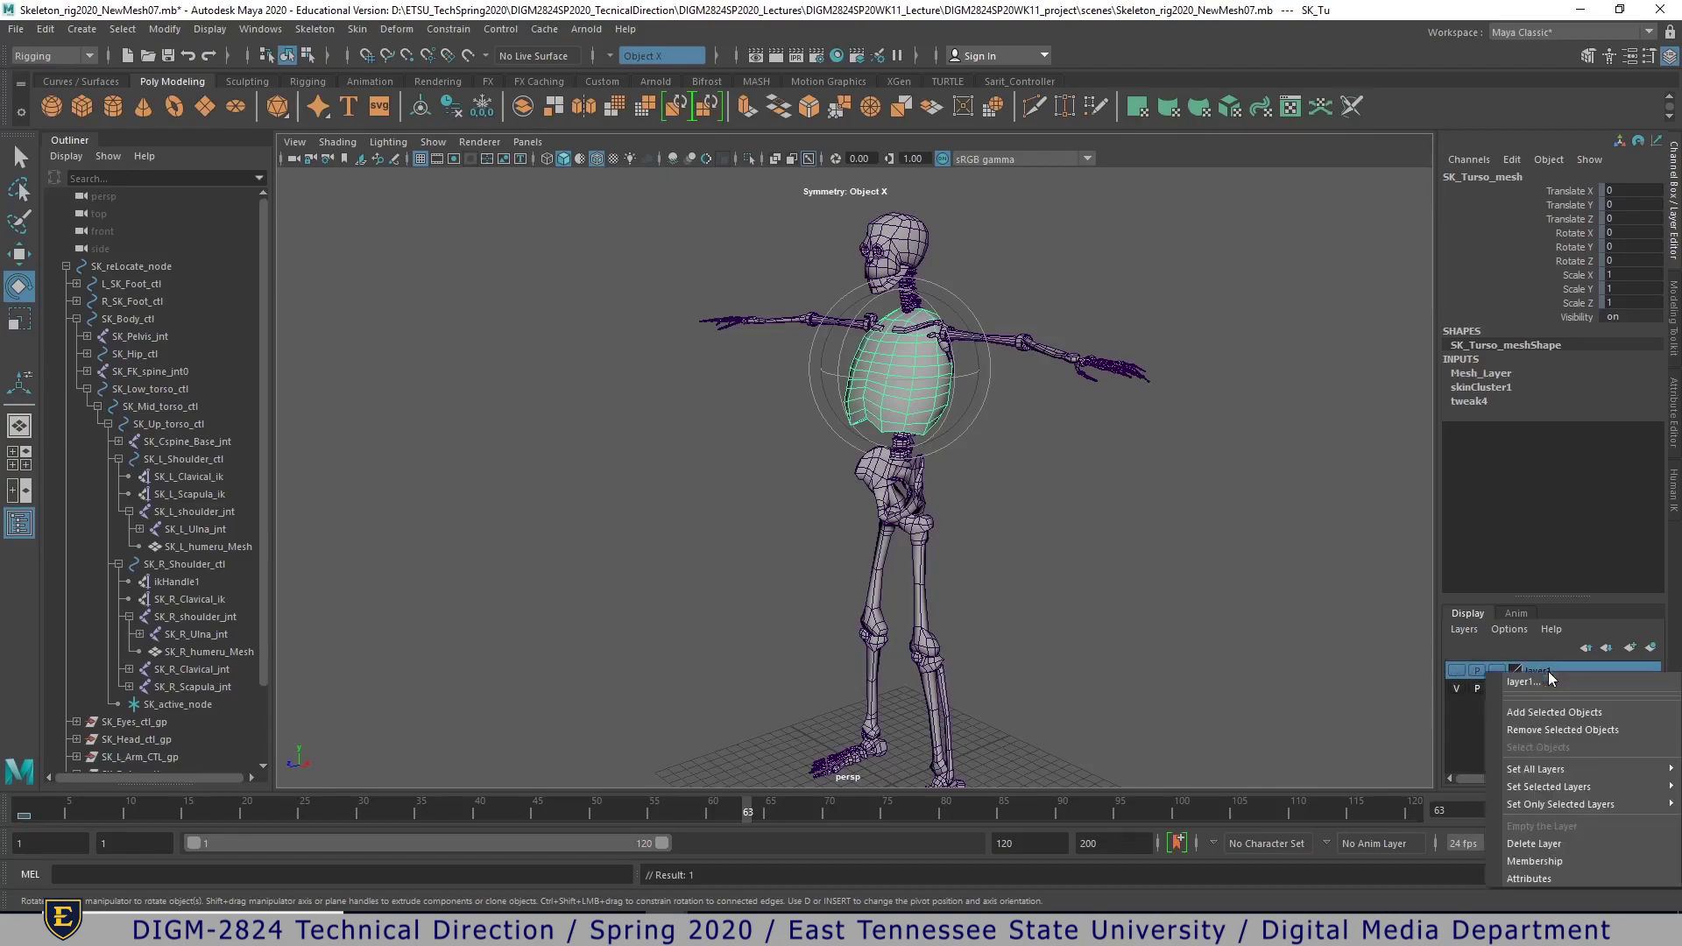
{"action": "left_click", "coordinate": [1533, 843]}
{"action": "left_click", "coordinate": [1021, 533]}
{"action": "left_click_drag", "start_coordinate": [1021, 532], "coordinate": [1090, 543], "text": "alt"}
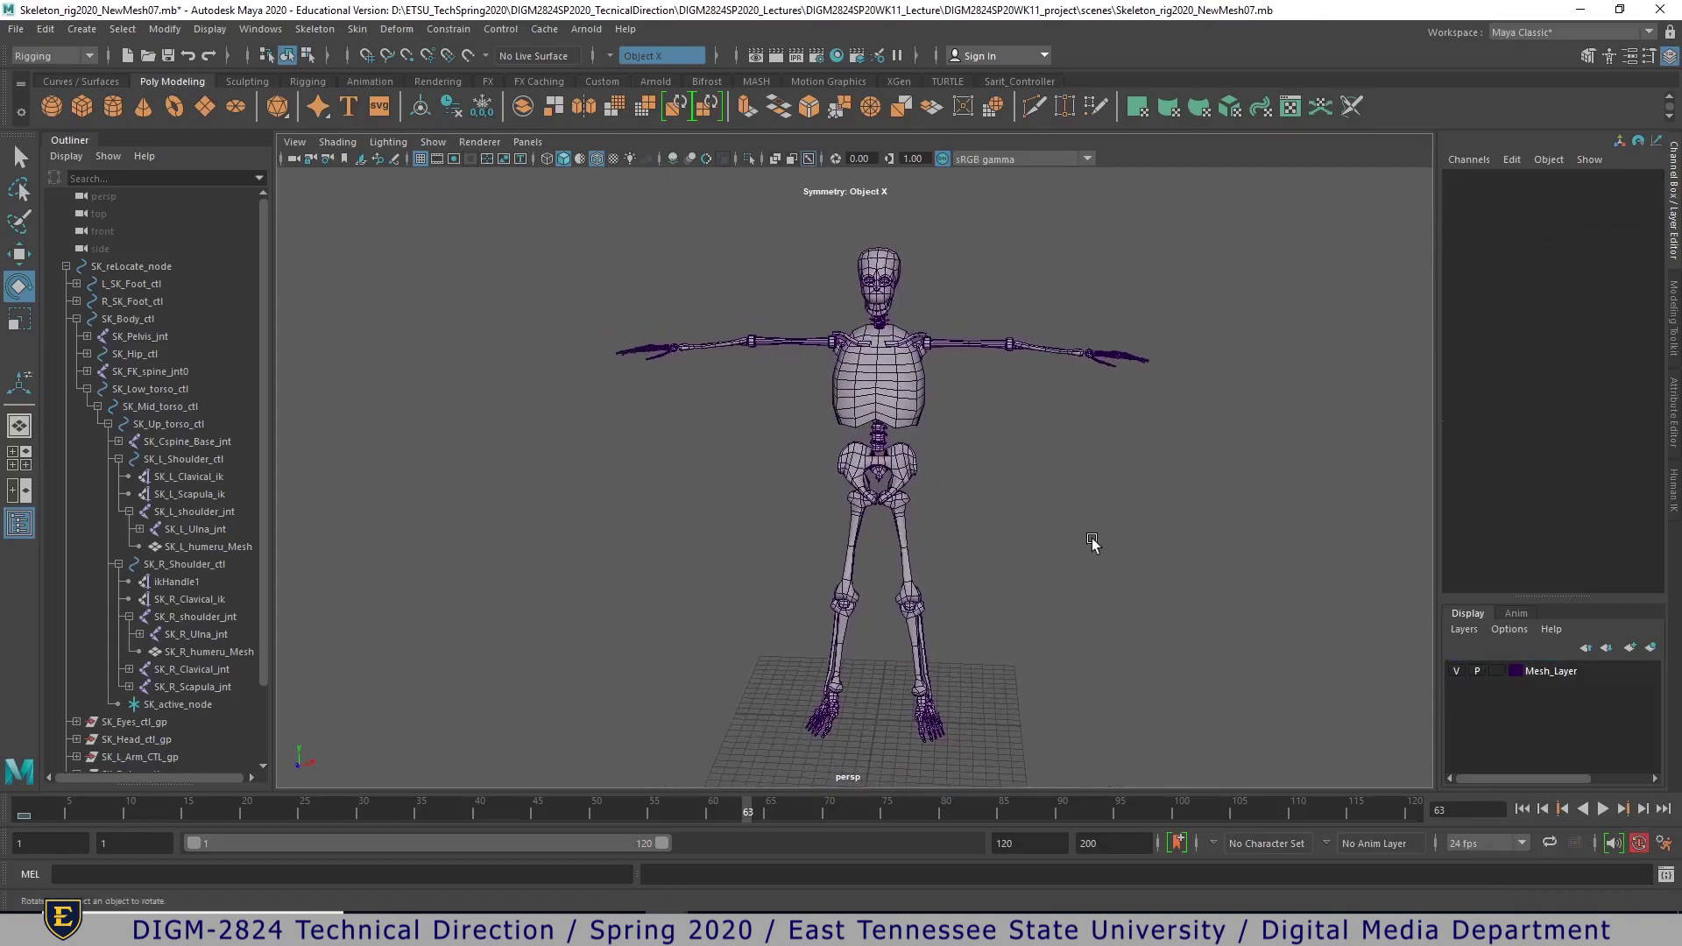
- Display all object types in the perspective view again, including the joints and control curves
{"action": "left_click", "coordinate": [433, 142]}
{"action": "left_click", "coordinate": [431, 197]}
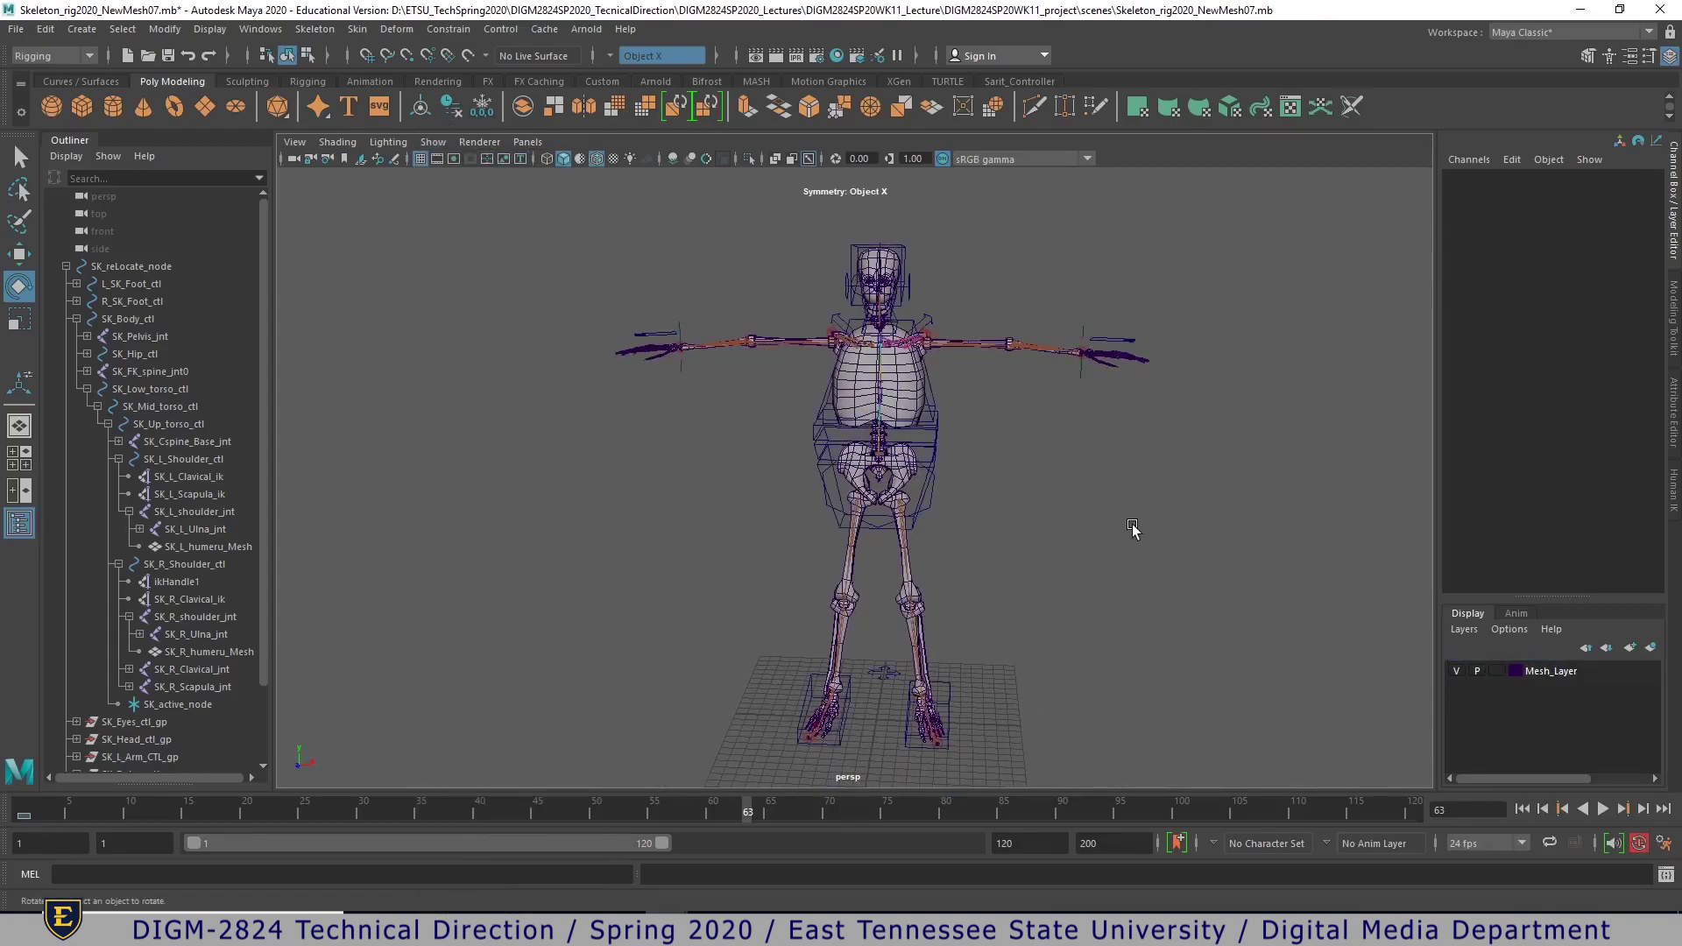
{"action": "left_click_drag", "start_coordinate": [1144, 541], "coordinate": [1233, 502], "text": "alt"}
{"action": "scroll", "coordinate": [1145, 552], "scroll_direction": "down", "scroll_amount": 5}
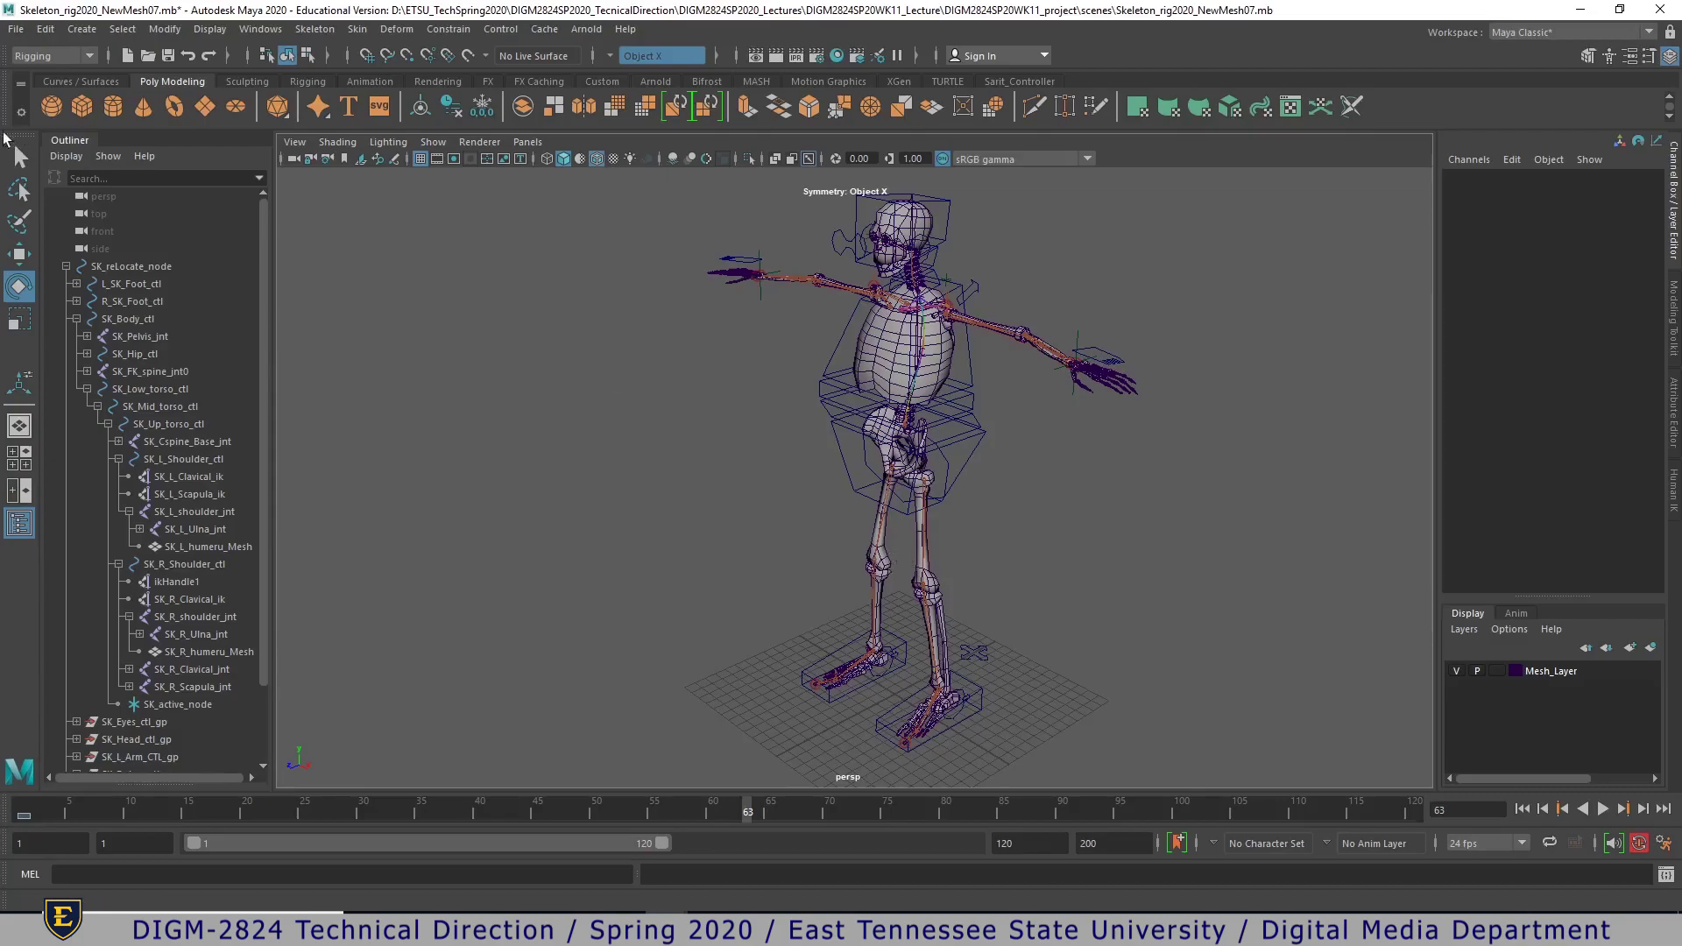
- Save the scene under its current name, Skeleton_rig2020_NewMesh07.mb
{"action": "left_click", "coordinate": [16, 29]}
{"action": "left_click", "coordinate": [53, 79]}
{"action": "left_click", "coordinate": [803, 480]}
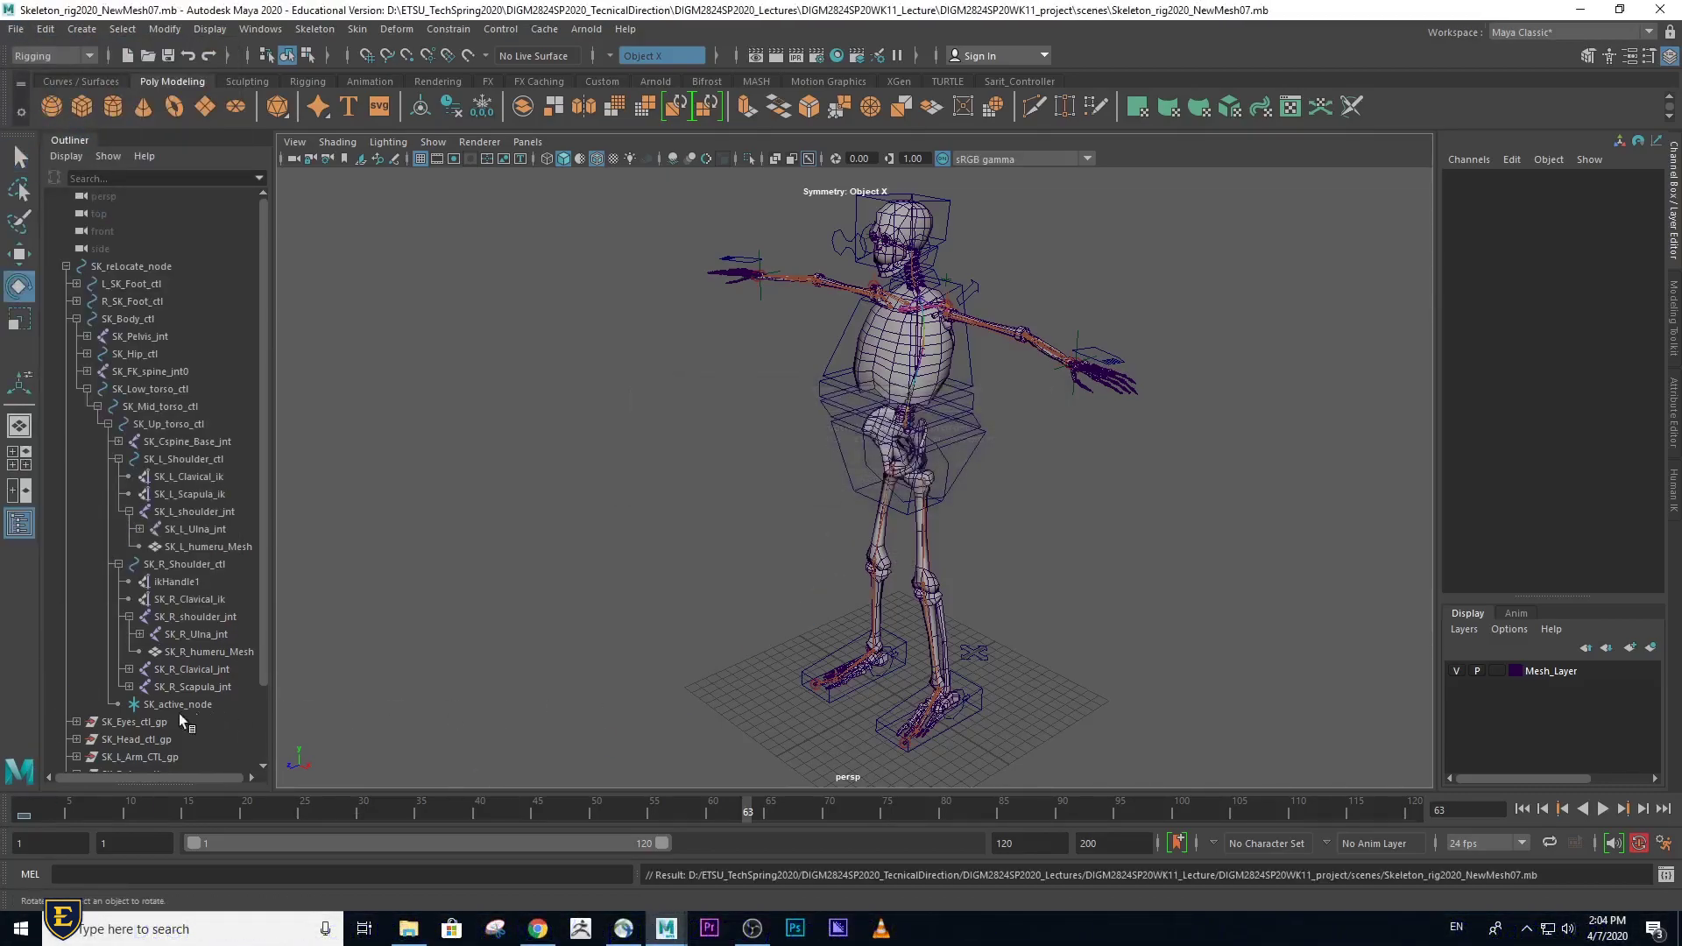